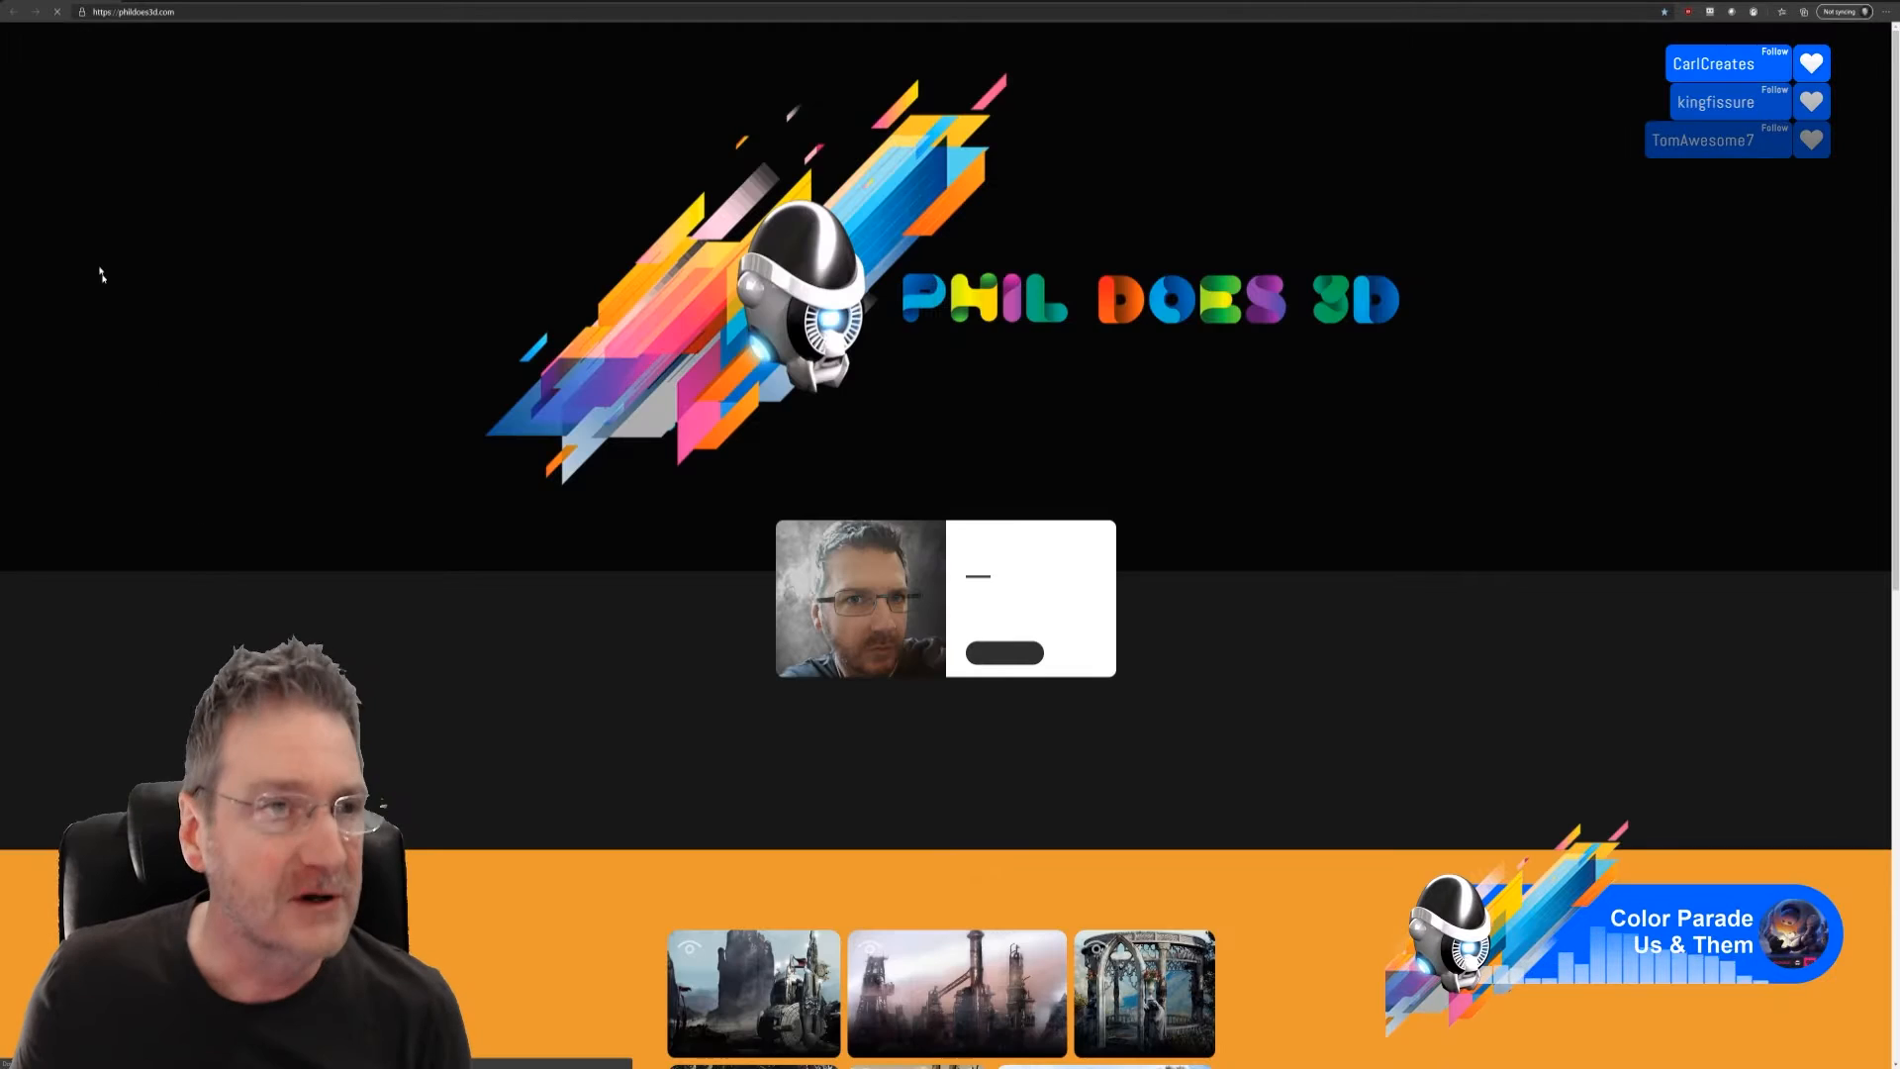
click(133, 12)
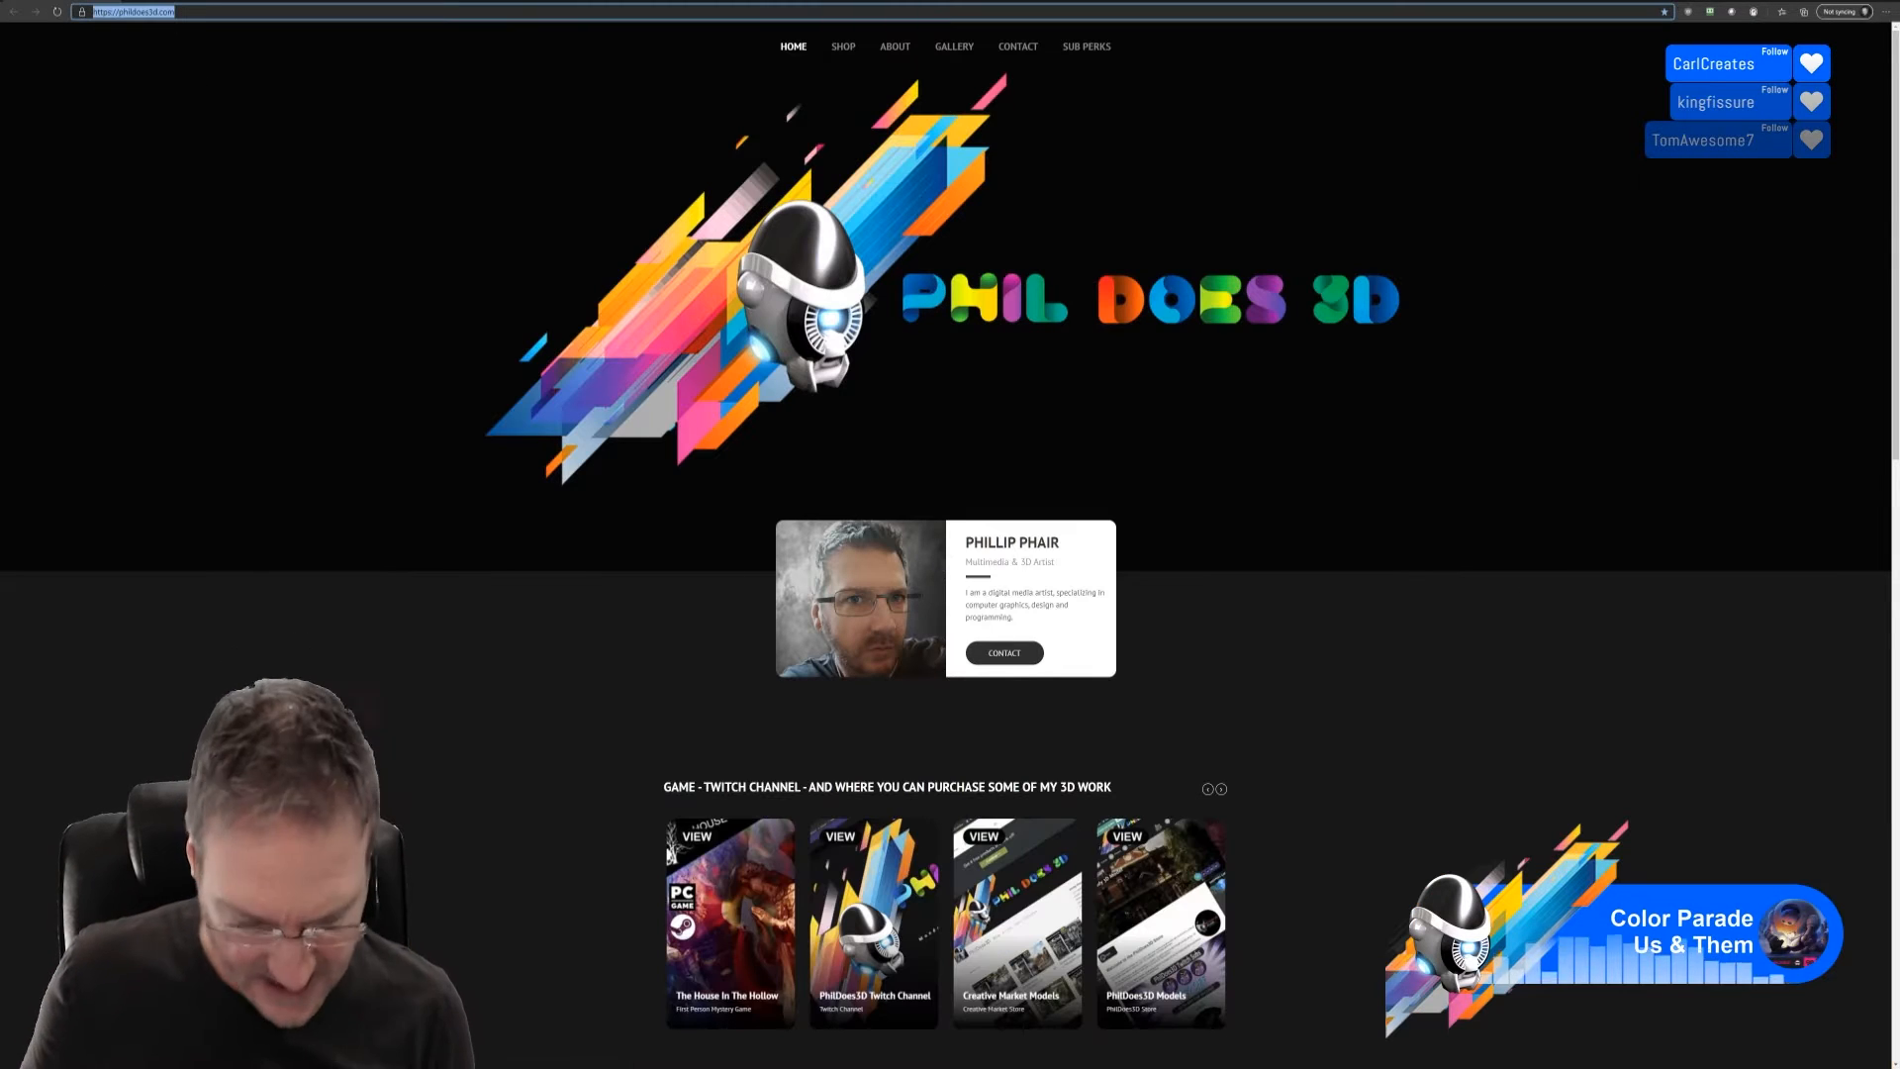
text(https://makeanything.autodesk.com/events/vision-series-2020)
key(Return)
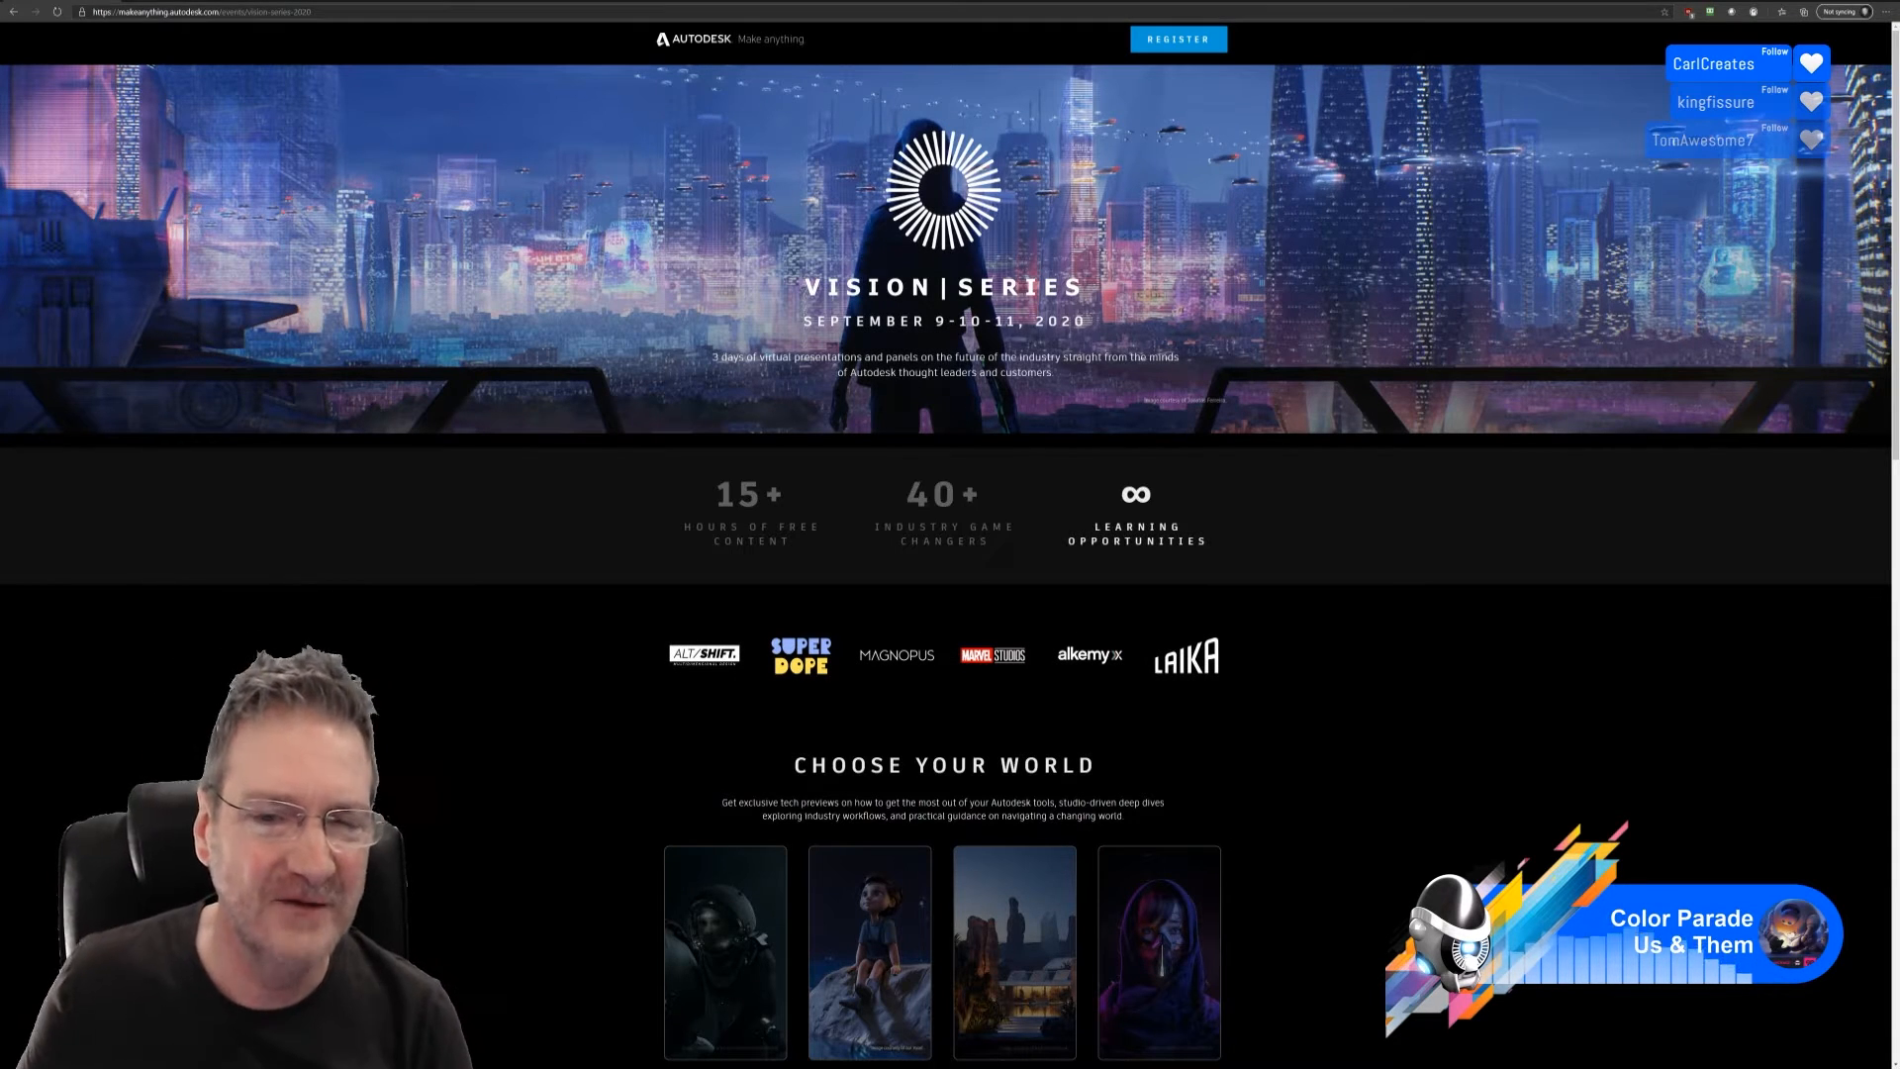
Look over the event page from its banner through the world categories to the session schedule
scroll(1249, 364, down, 3)
scroll(1250, 364, down, 1)
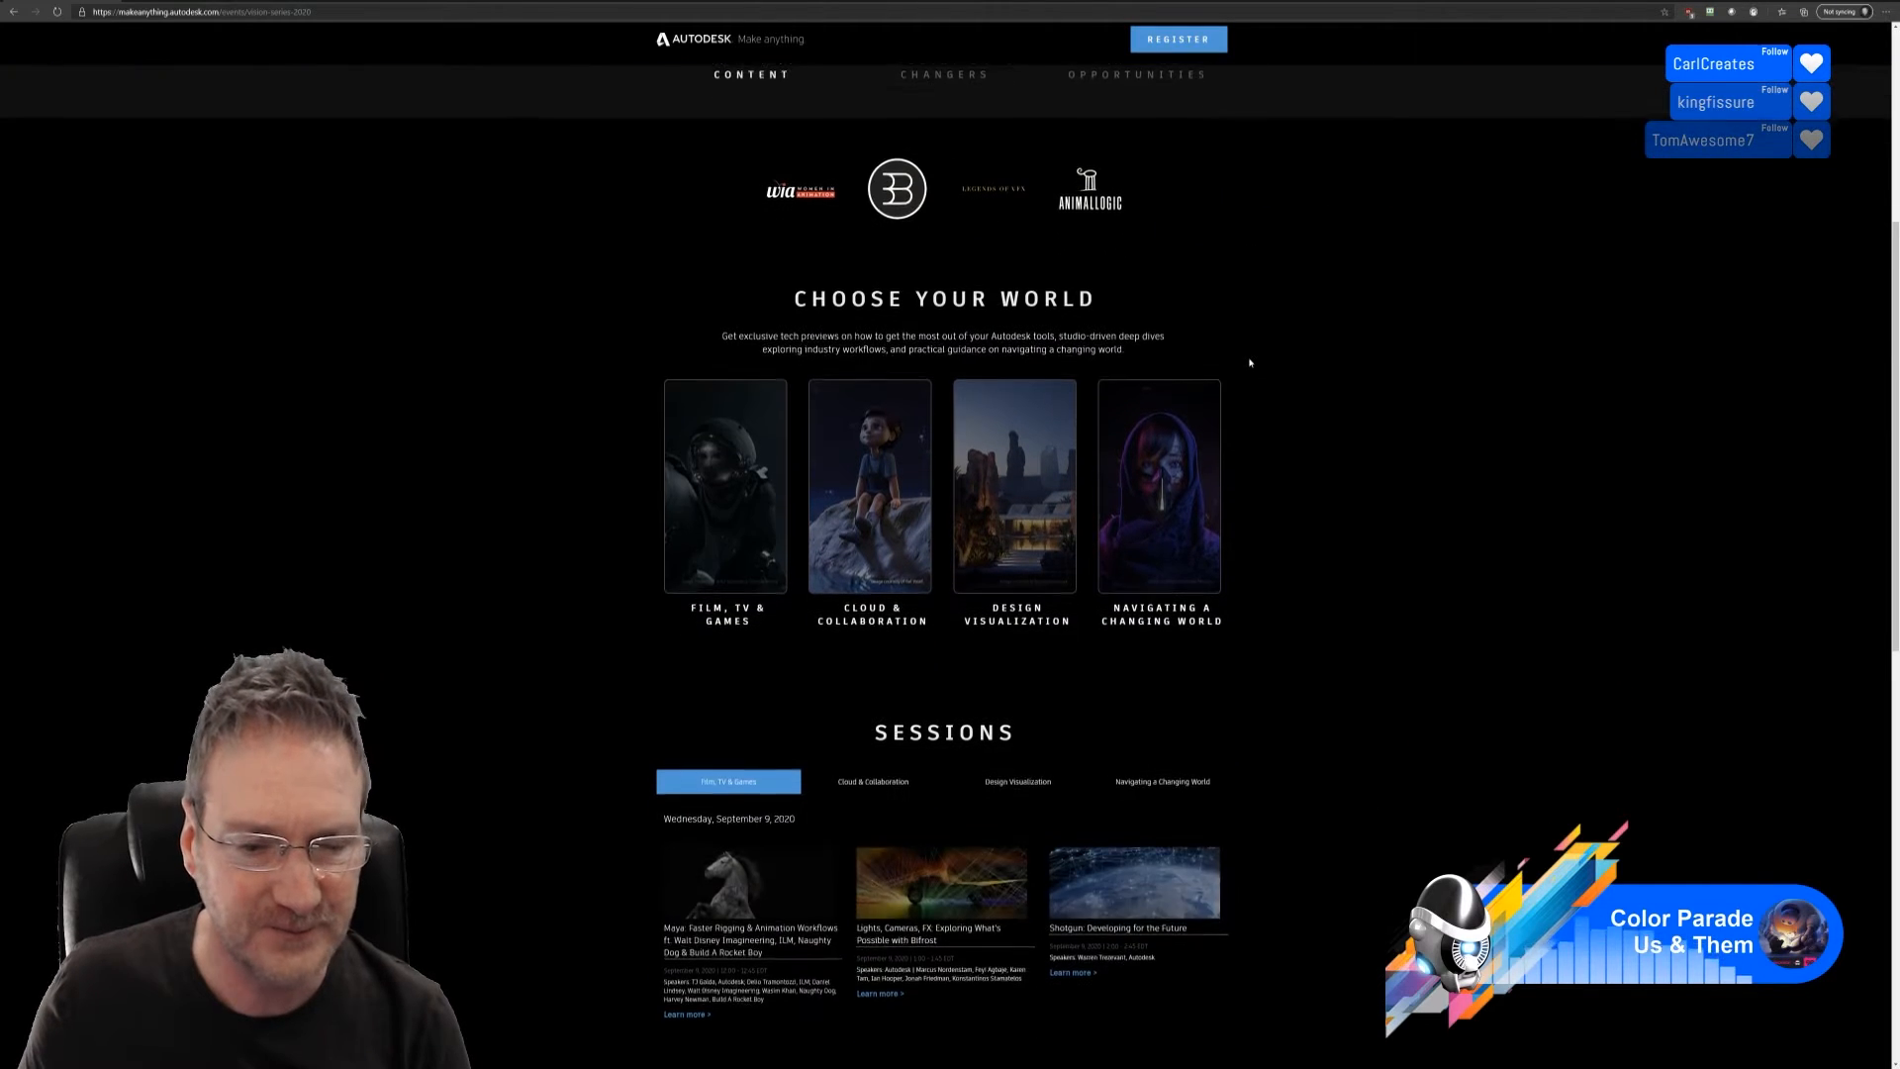
scroll(1250, 361, down, 2)
scroll(1249, 352, down, 2)
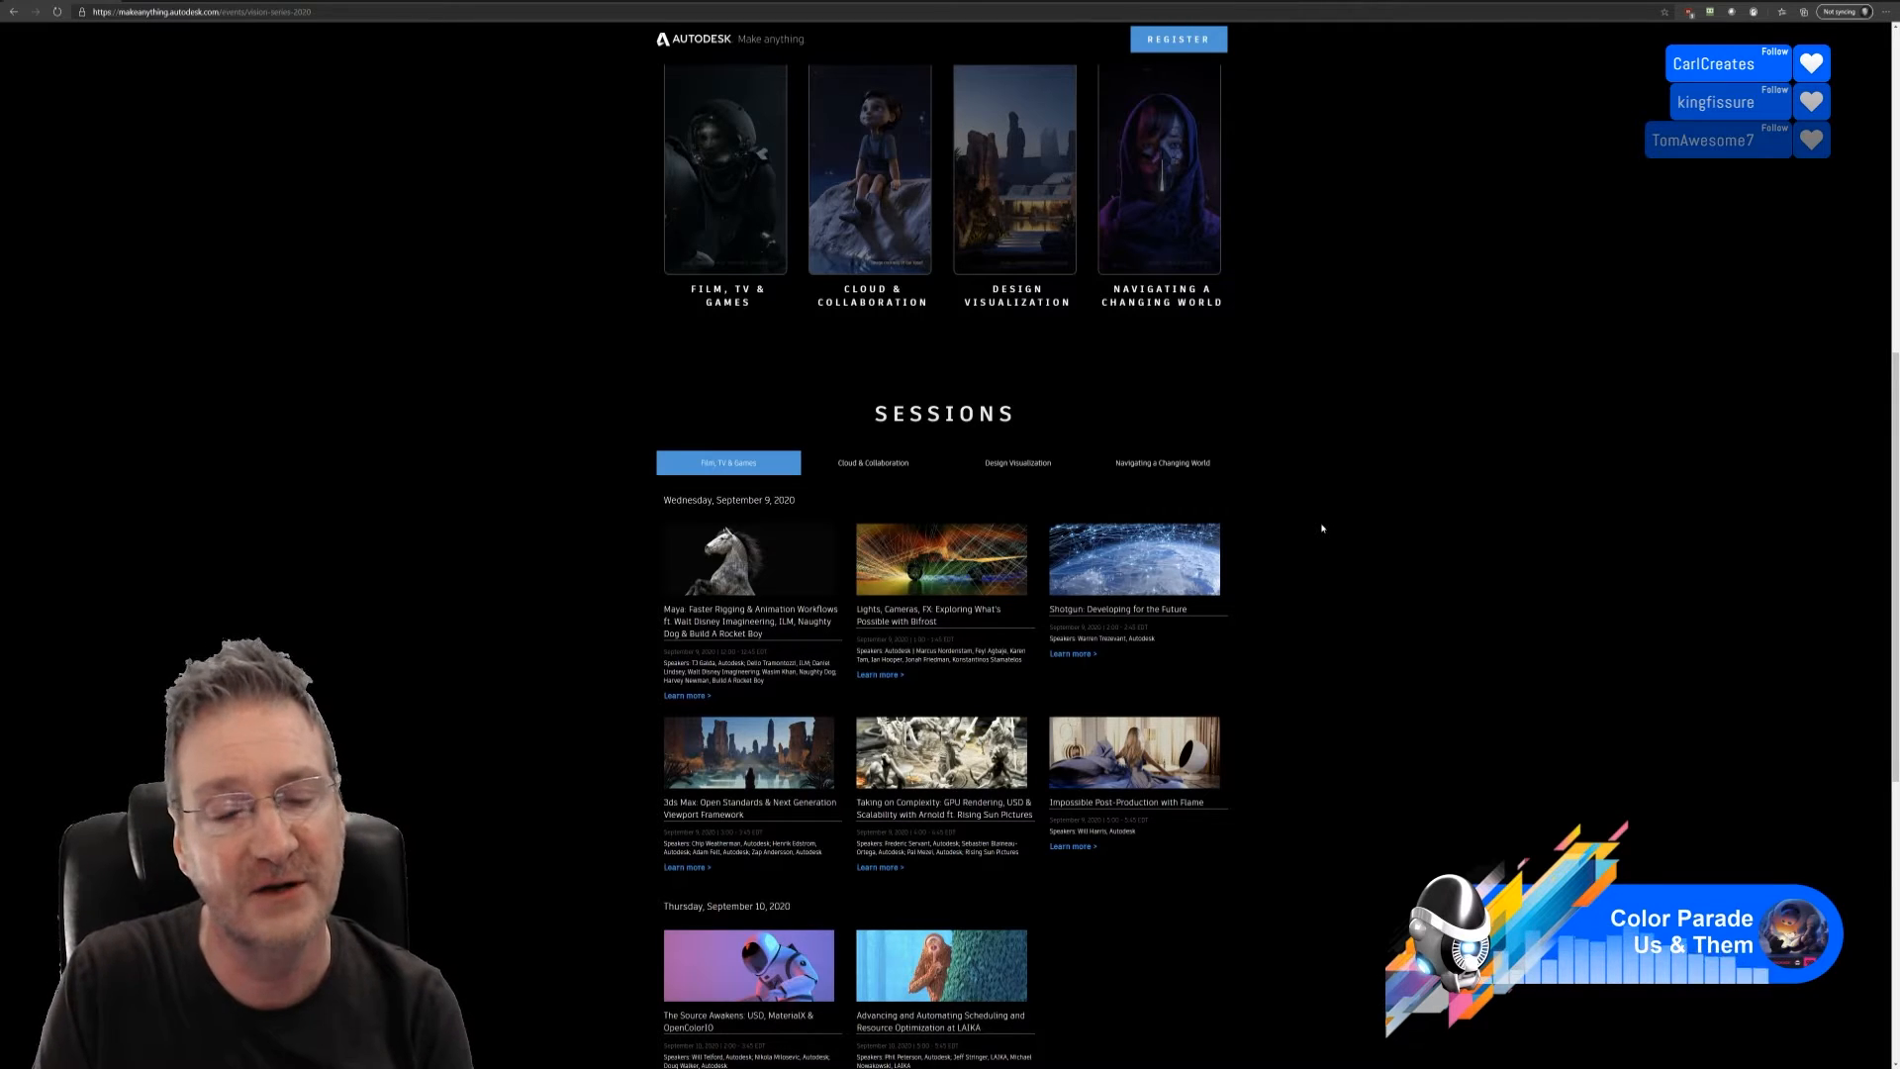
scroll(1321, 528, up, 10)
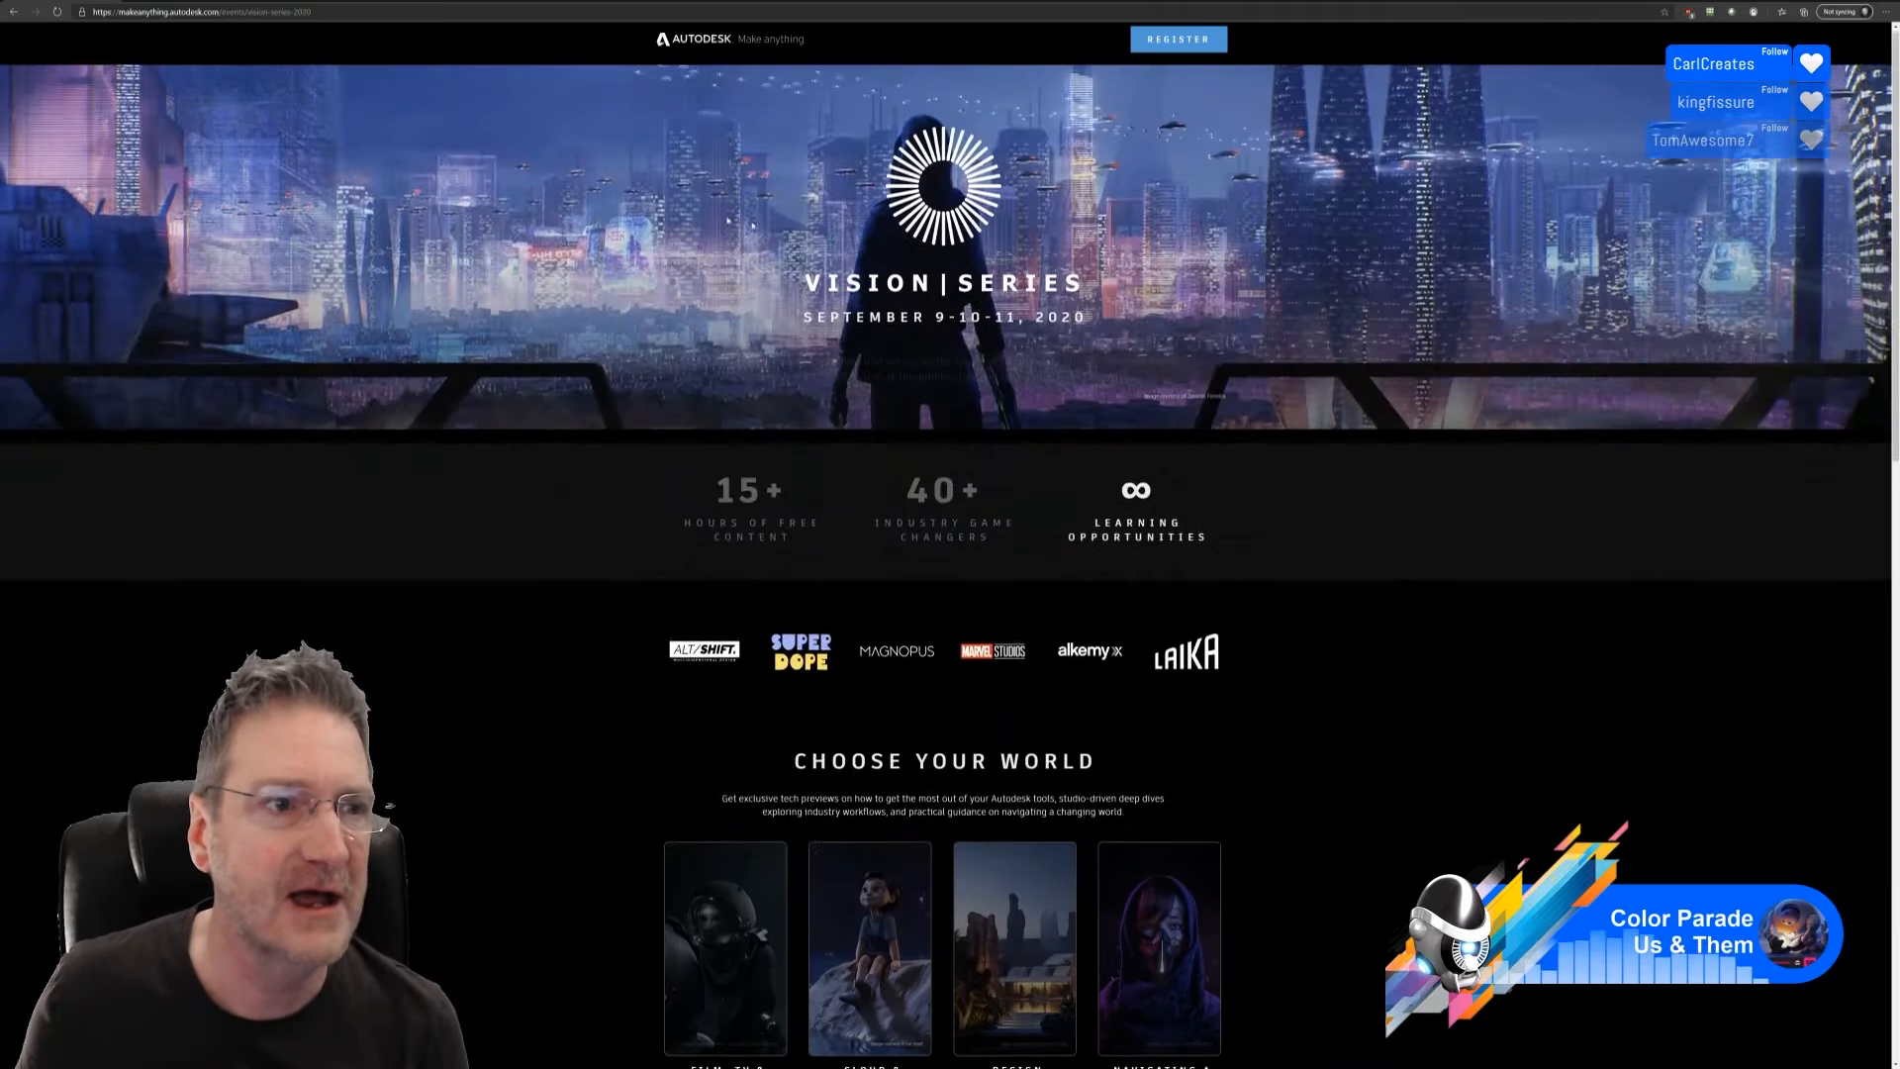
click(353, 12)
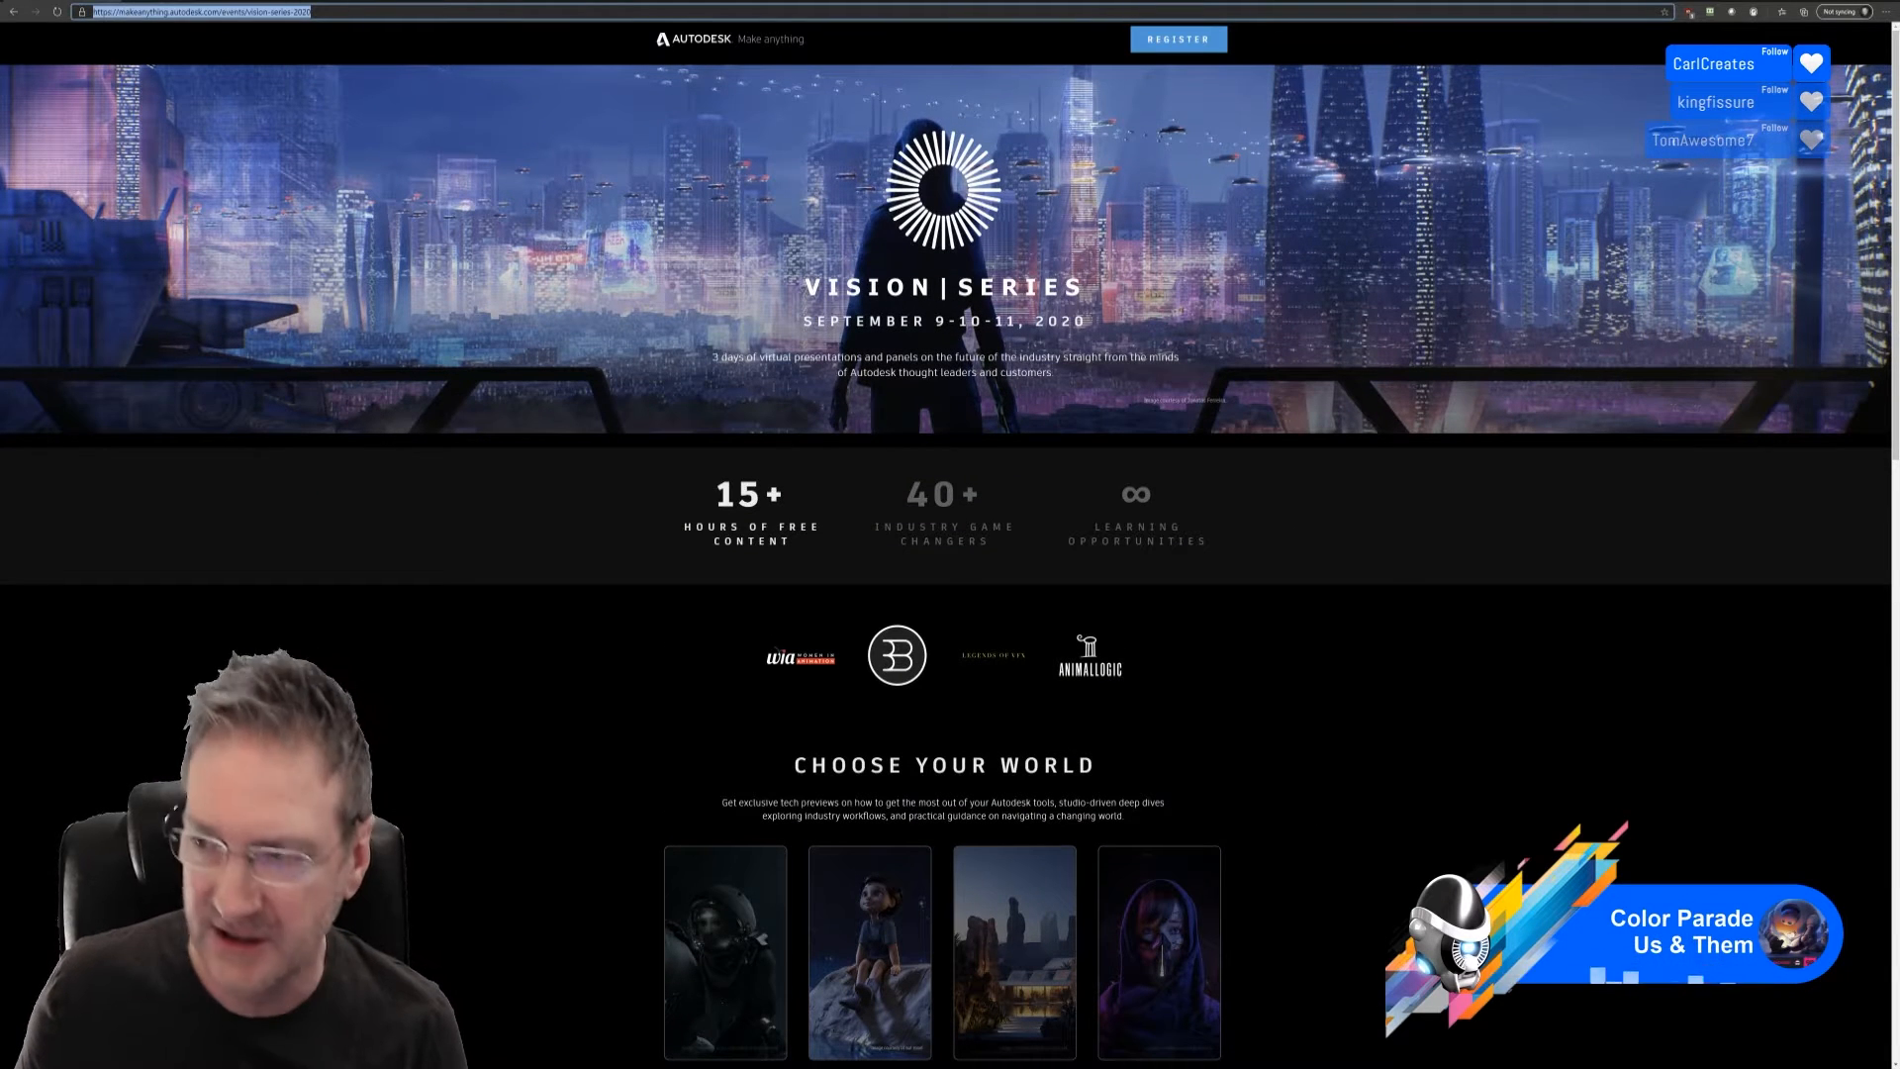
key(alt+Tab)
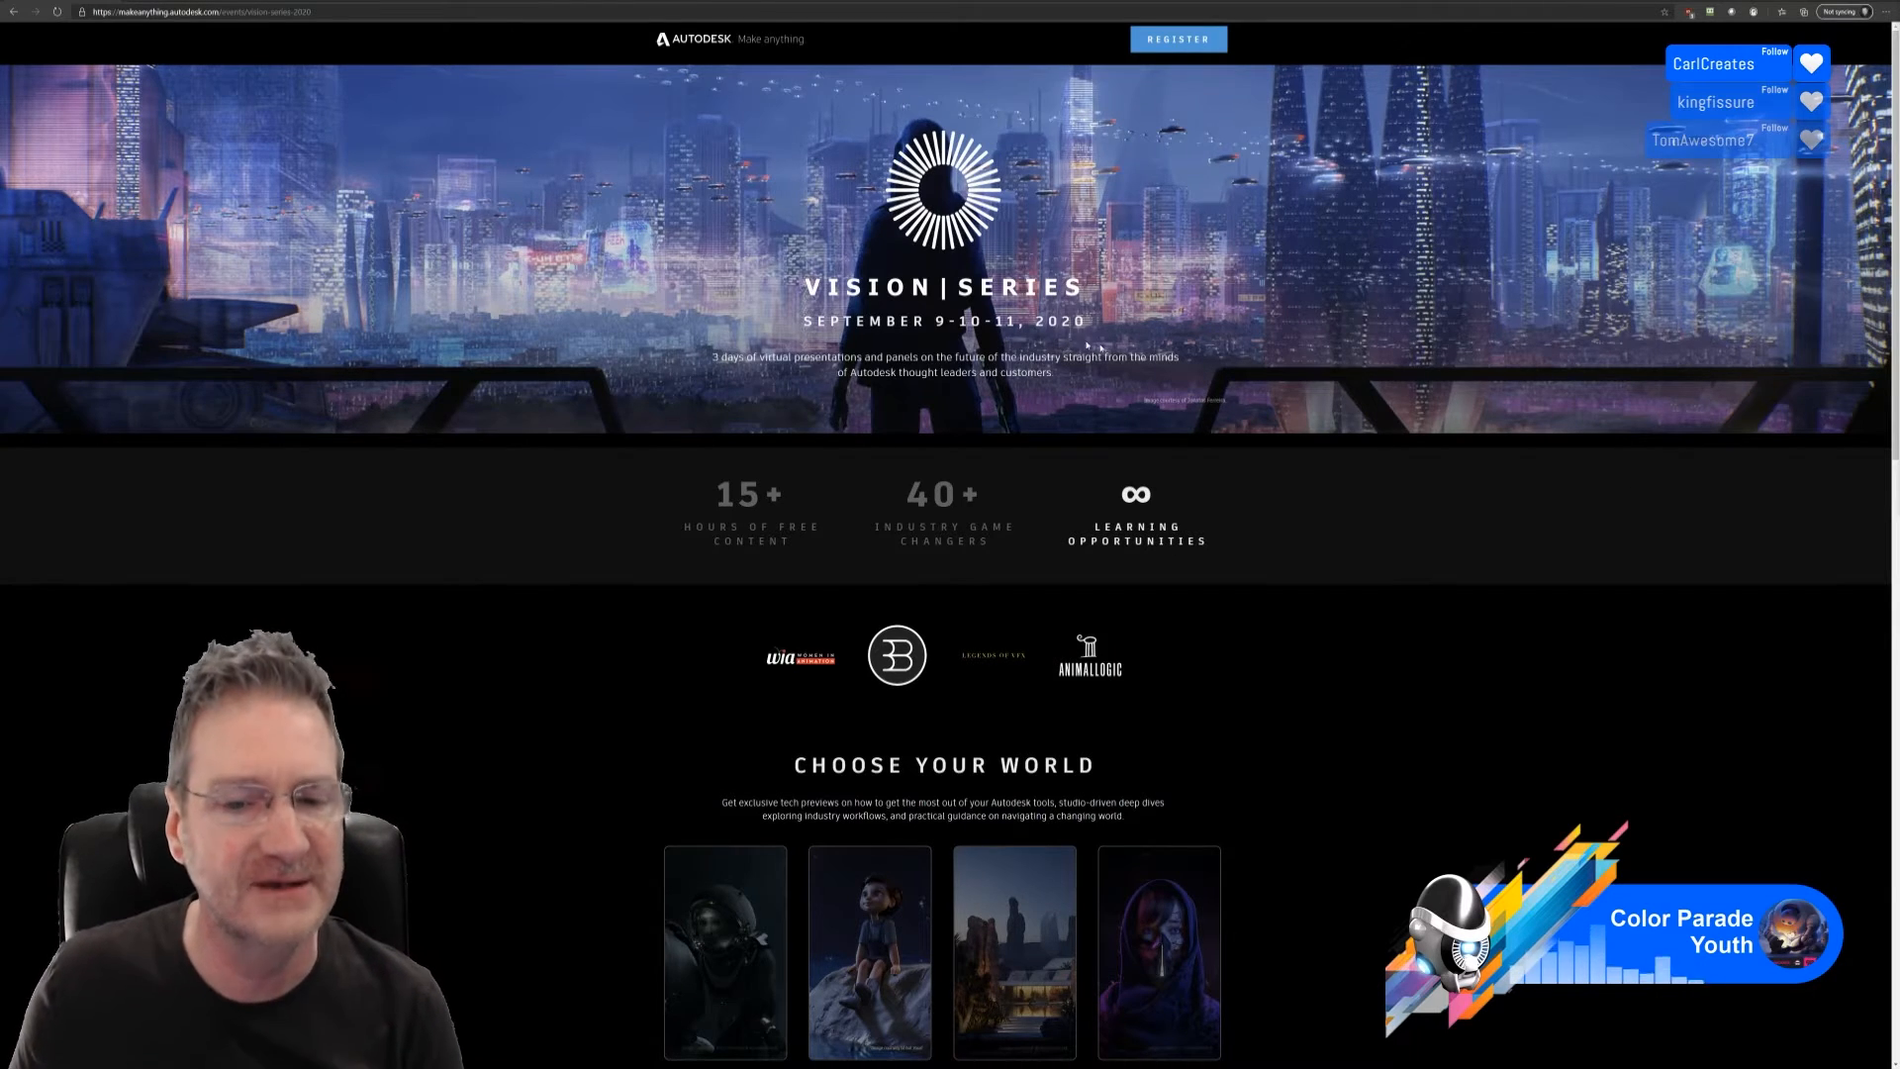
scroll(1166, 412, down, 6)
scroll(1366, 466, down, 5)
scroll(1365, 466, up, 12)
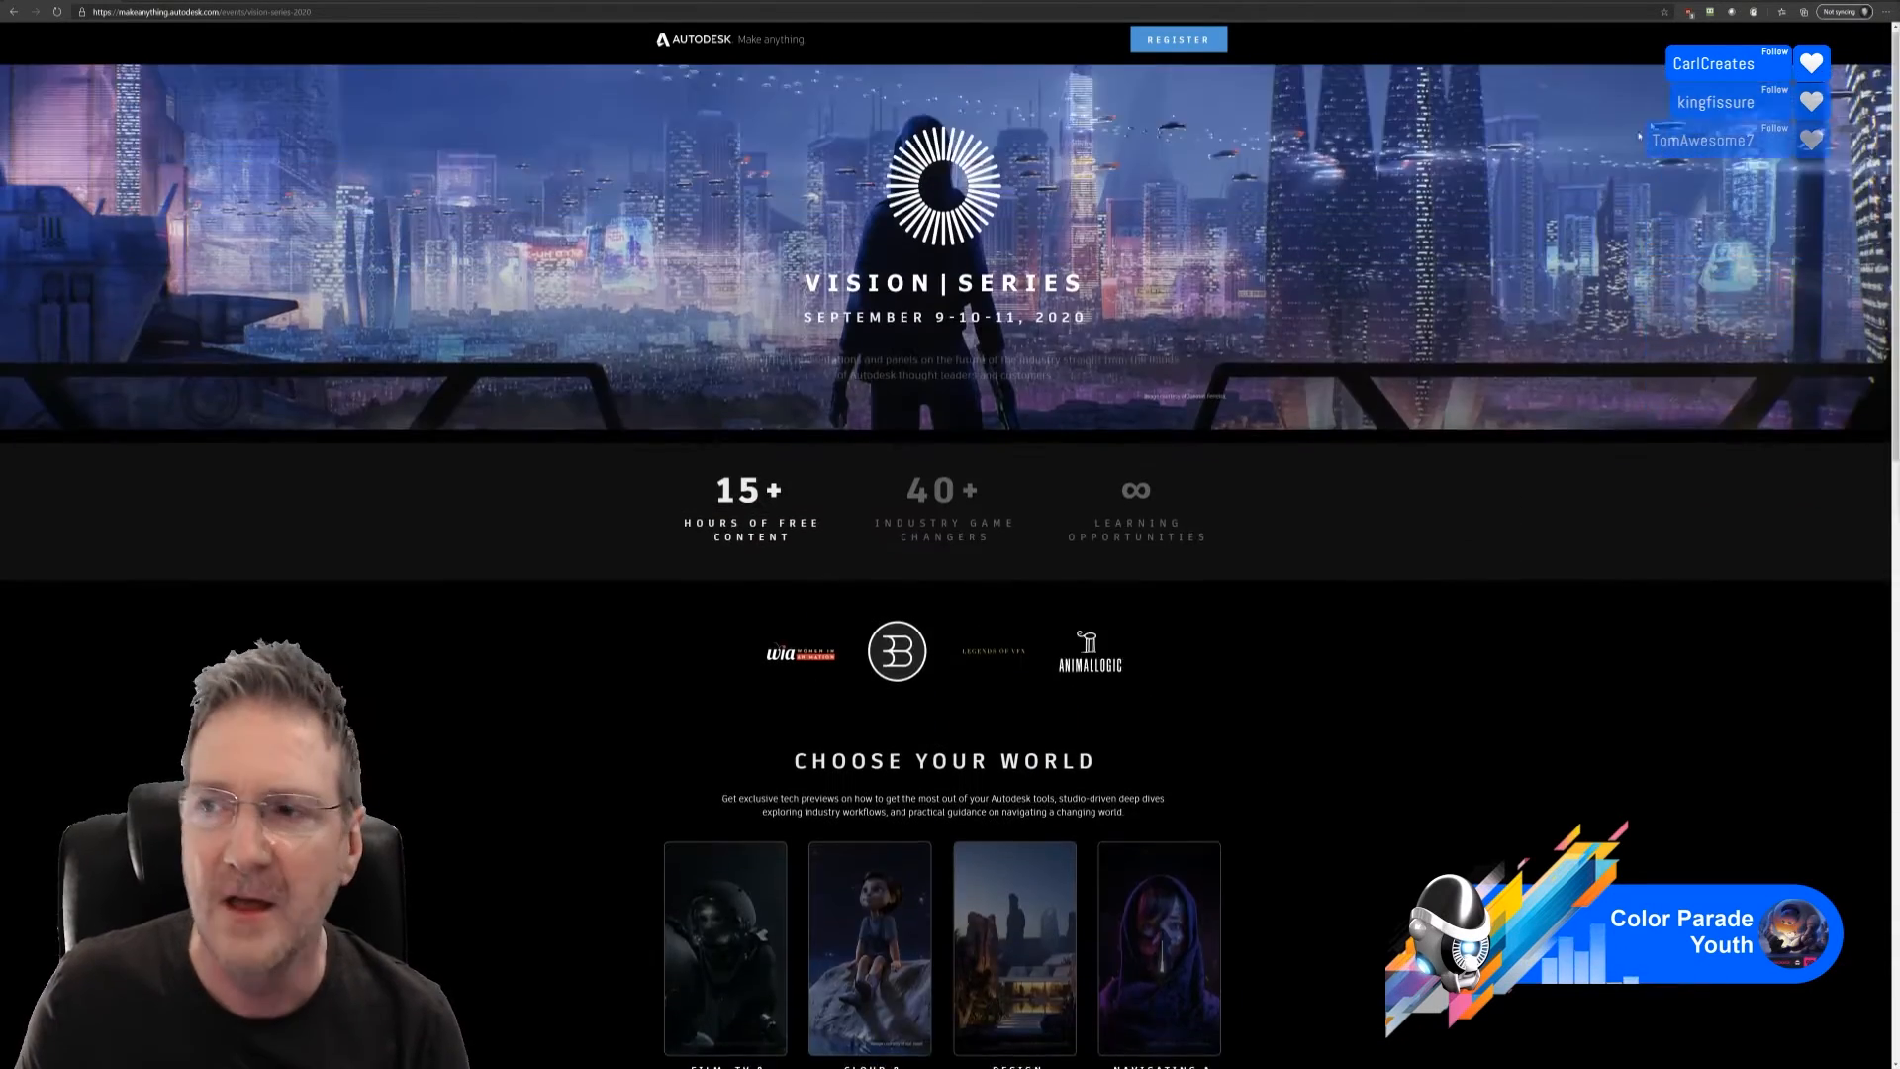
Switch to 3ds Max and show the HDRI Environment map's parameters in the Slate Material Editor
key(alt+Tab)
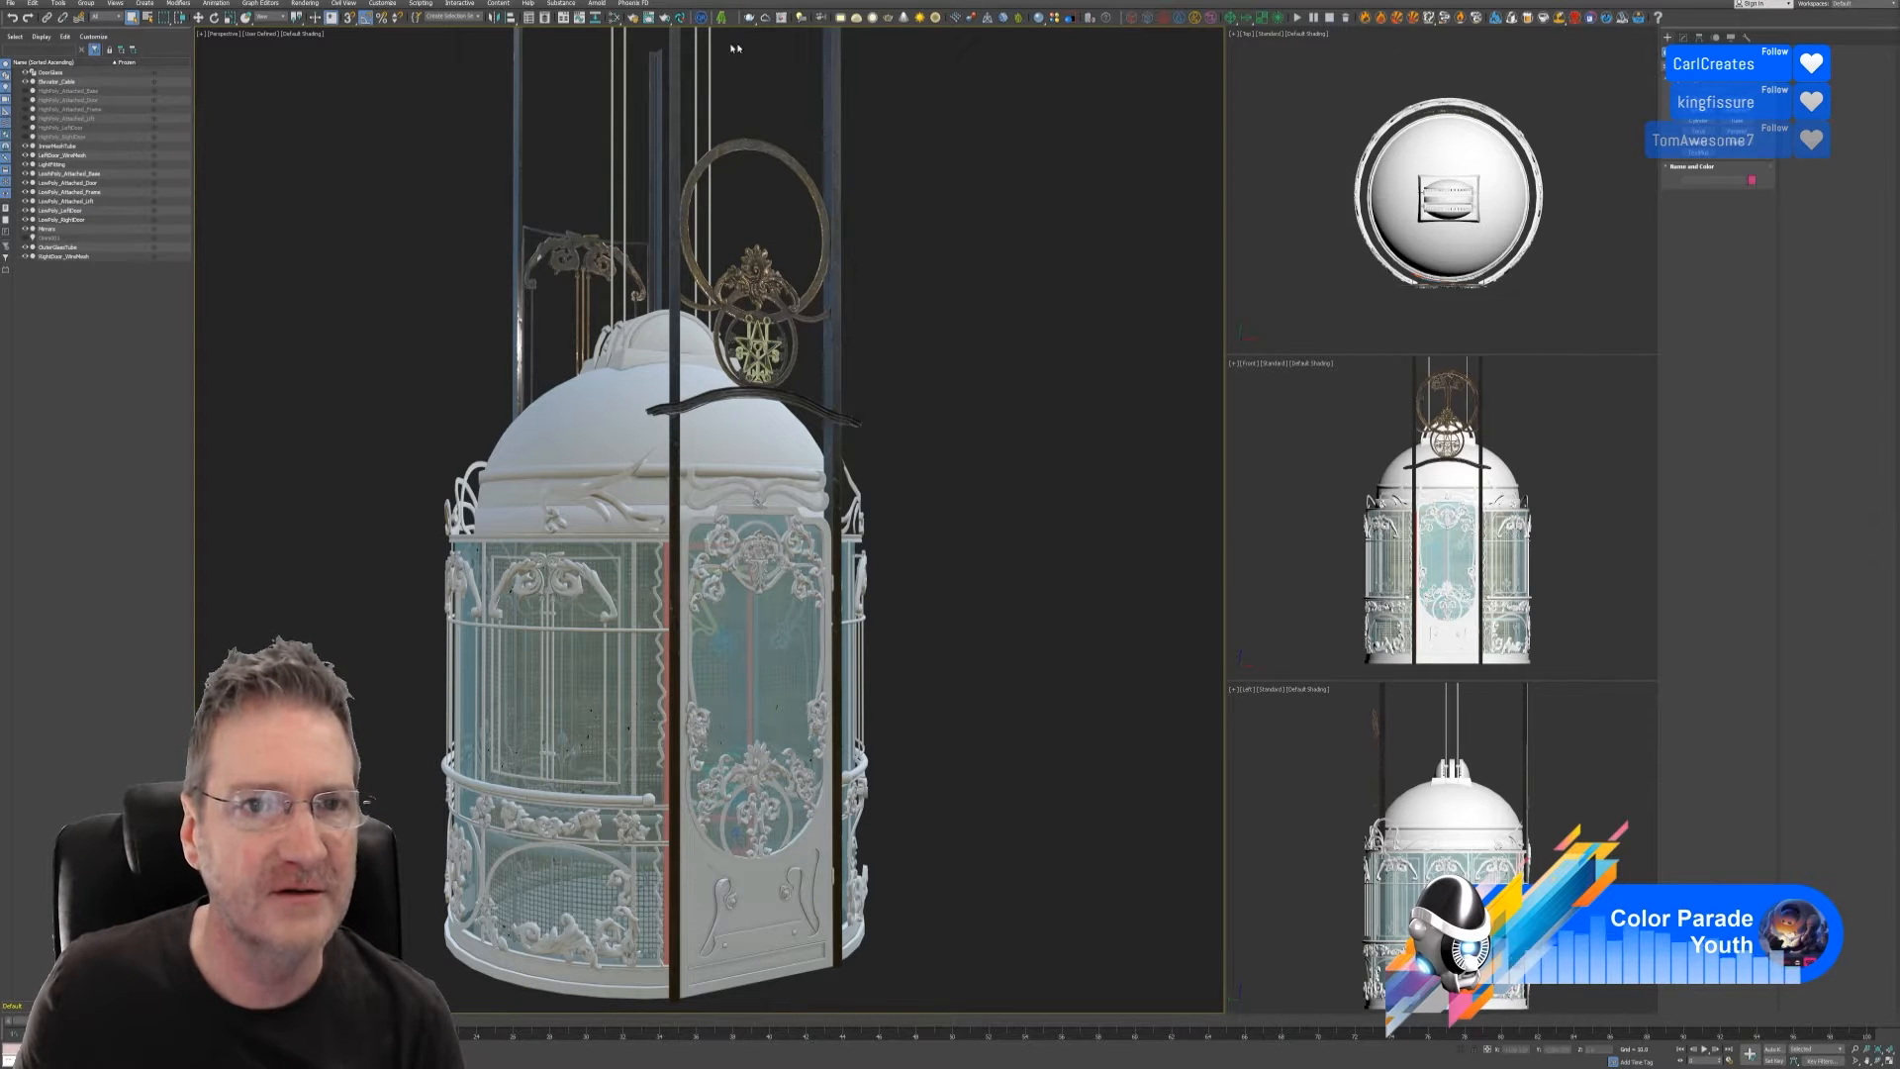
click(613, 19)
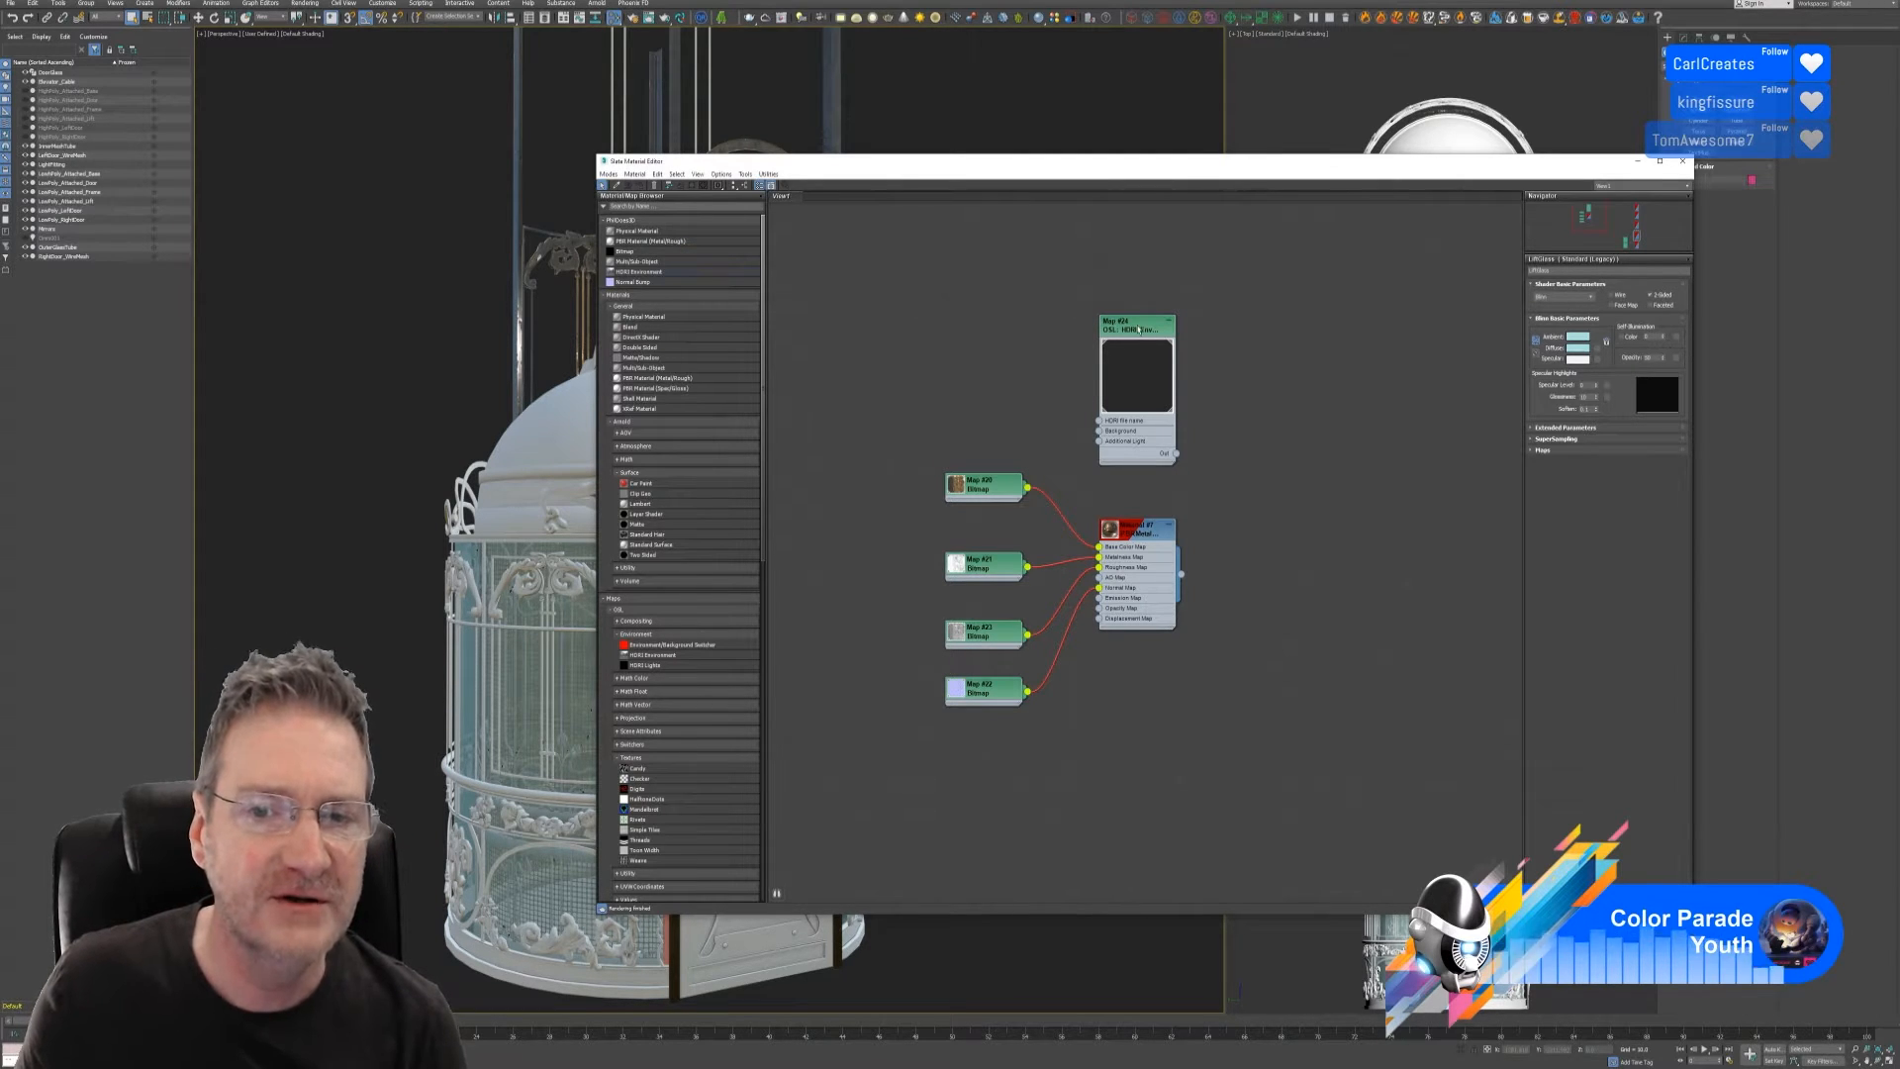
double_click(1138, 330)
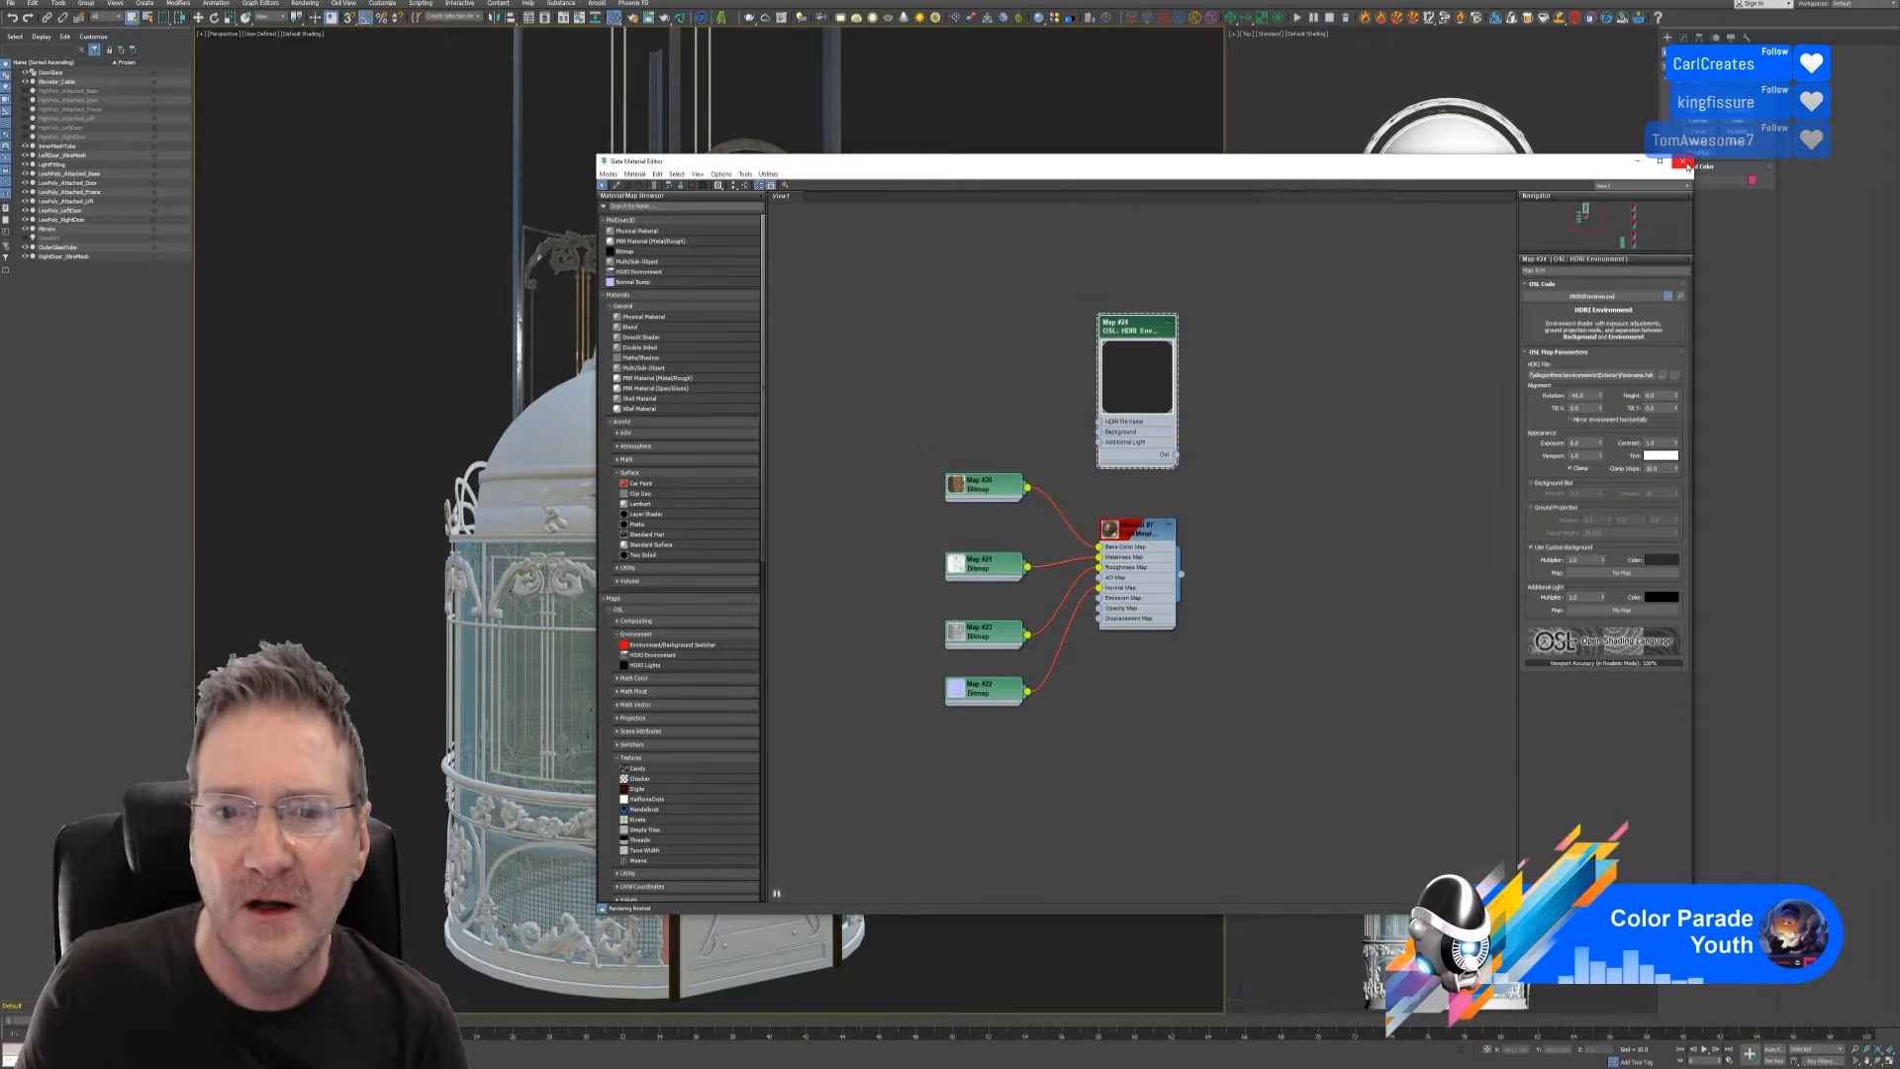
Turn off Use Custom Background on the HDRI Environment map and clear the editor from the viewport
drag(1297, 168, 1465, 64)
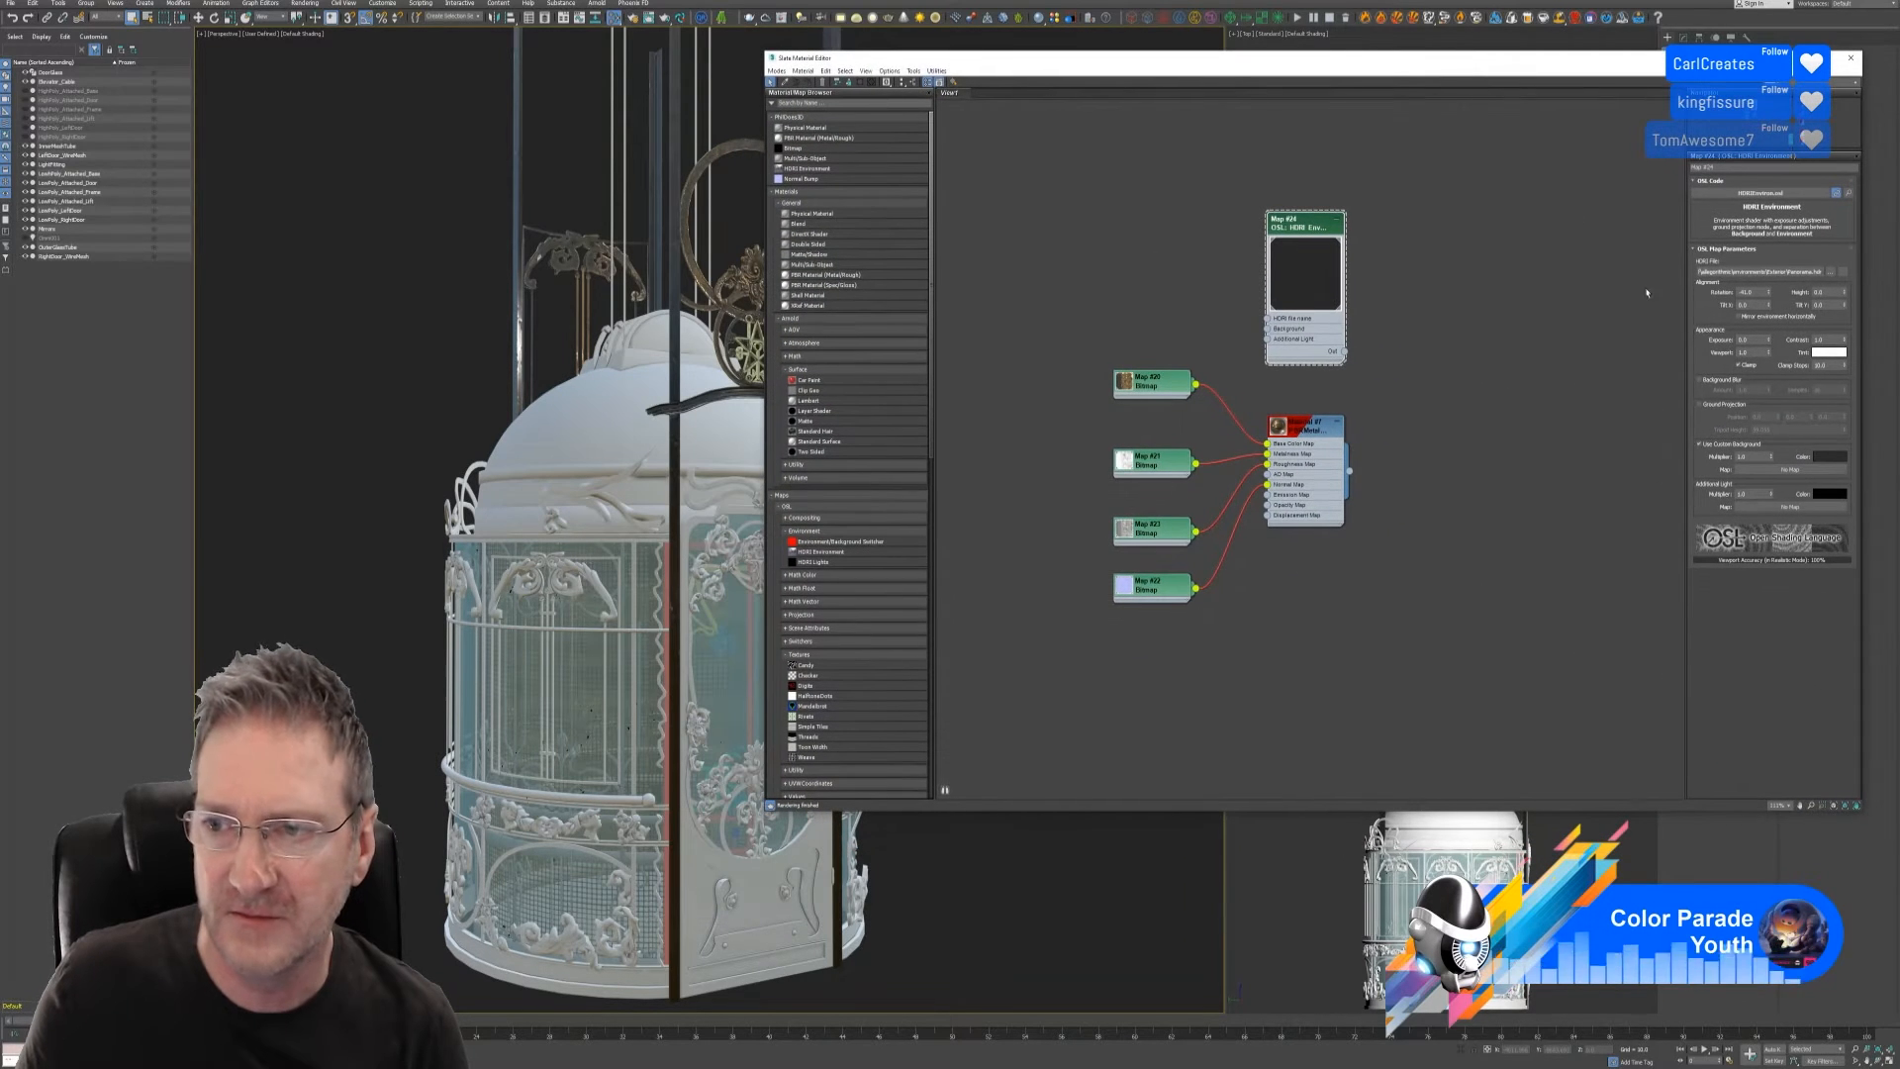
click(1700, 445)
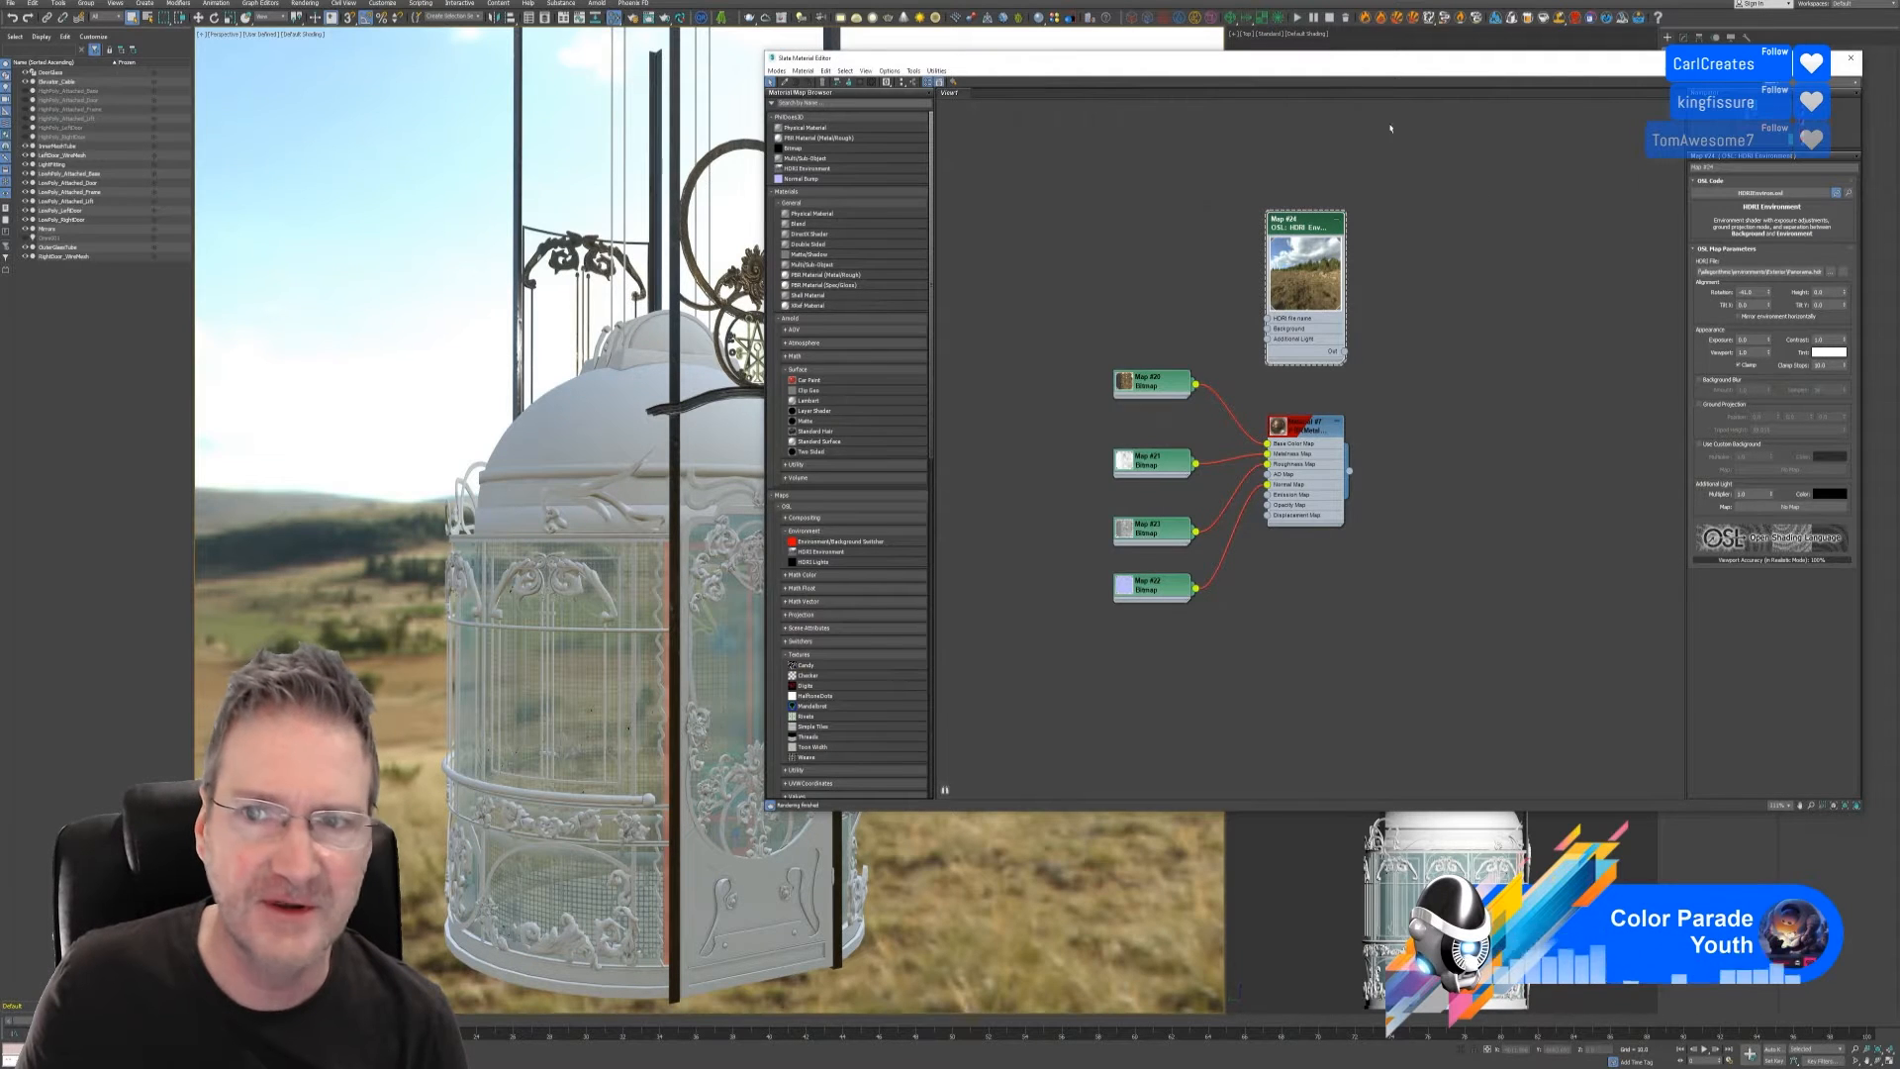
drag(1294, 65, 1899, 396)
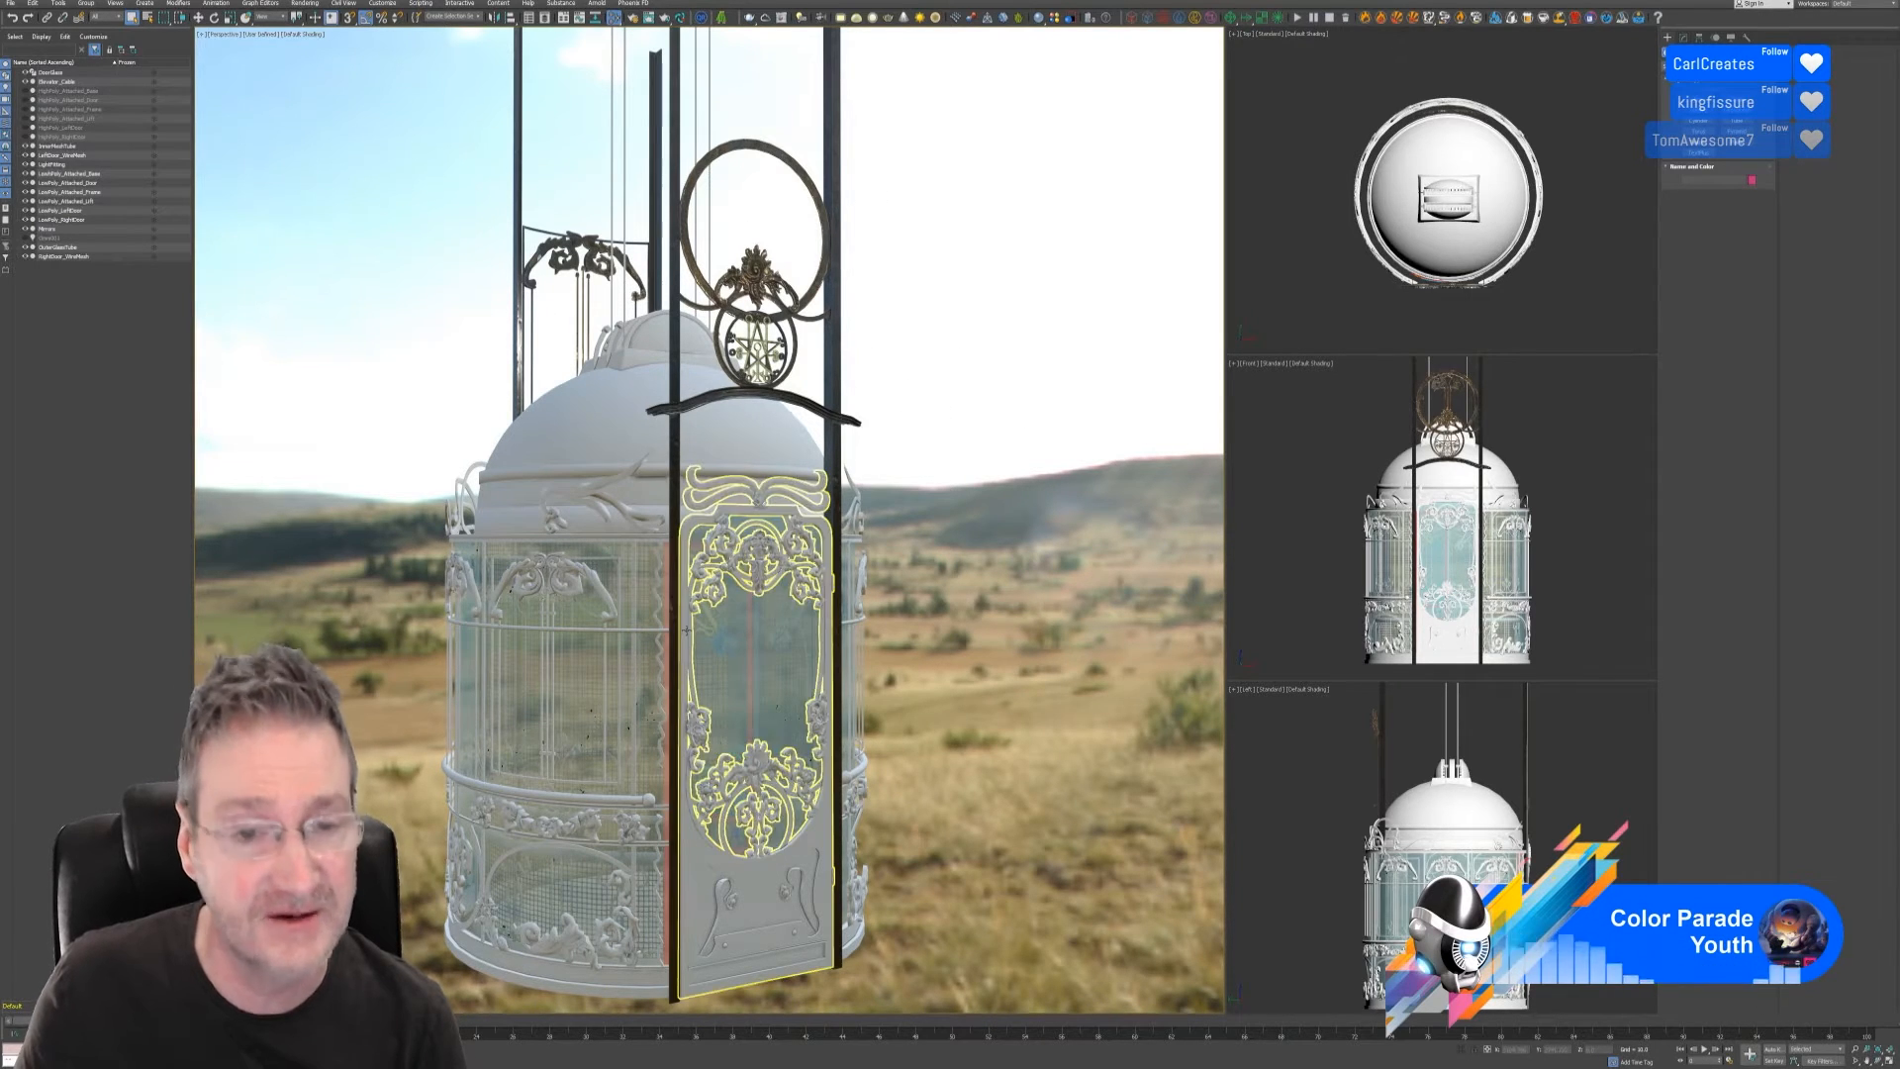
Re-enable Use Custom Background on the HDRI Environment map and close the Slate Material Editor
key(m)
drag(1208, 215, 932, 149)
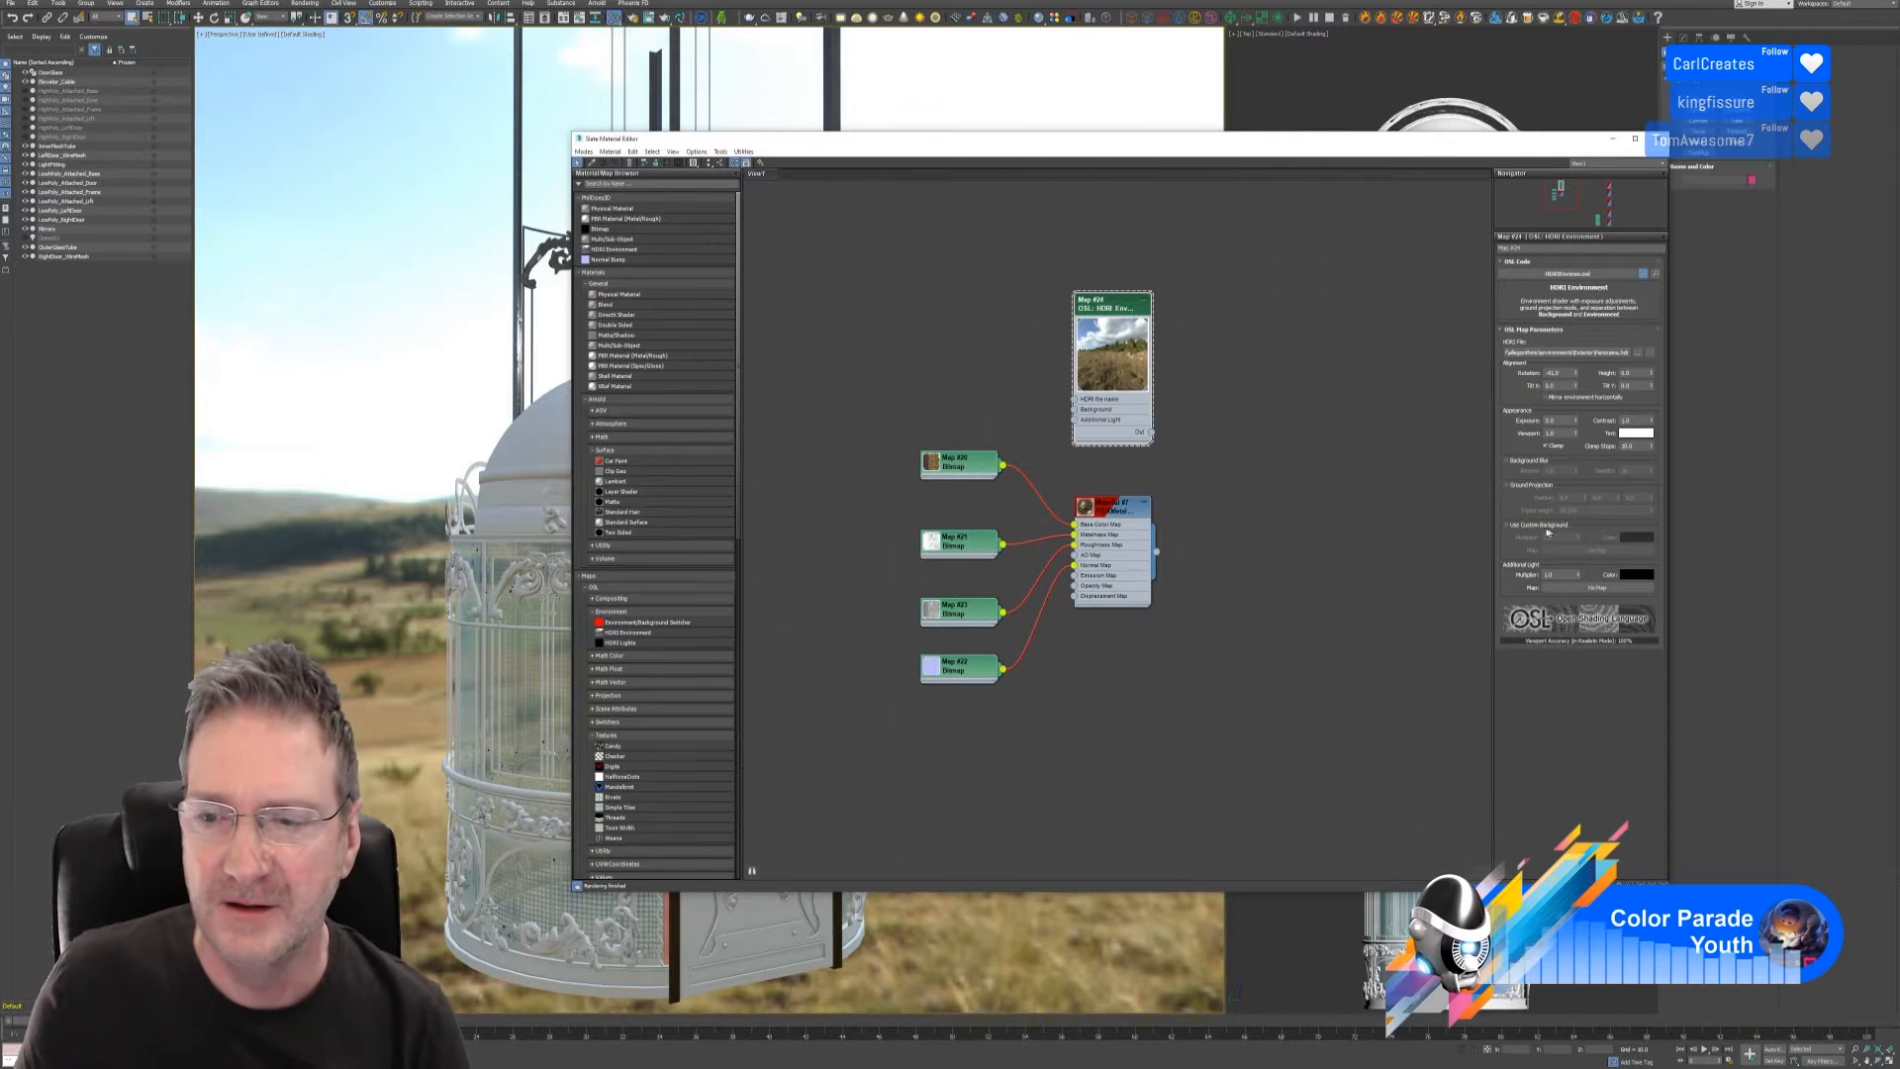
click(1507, 526)
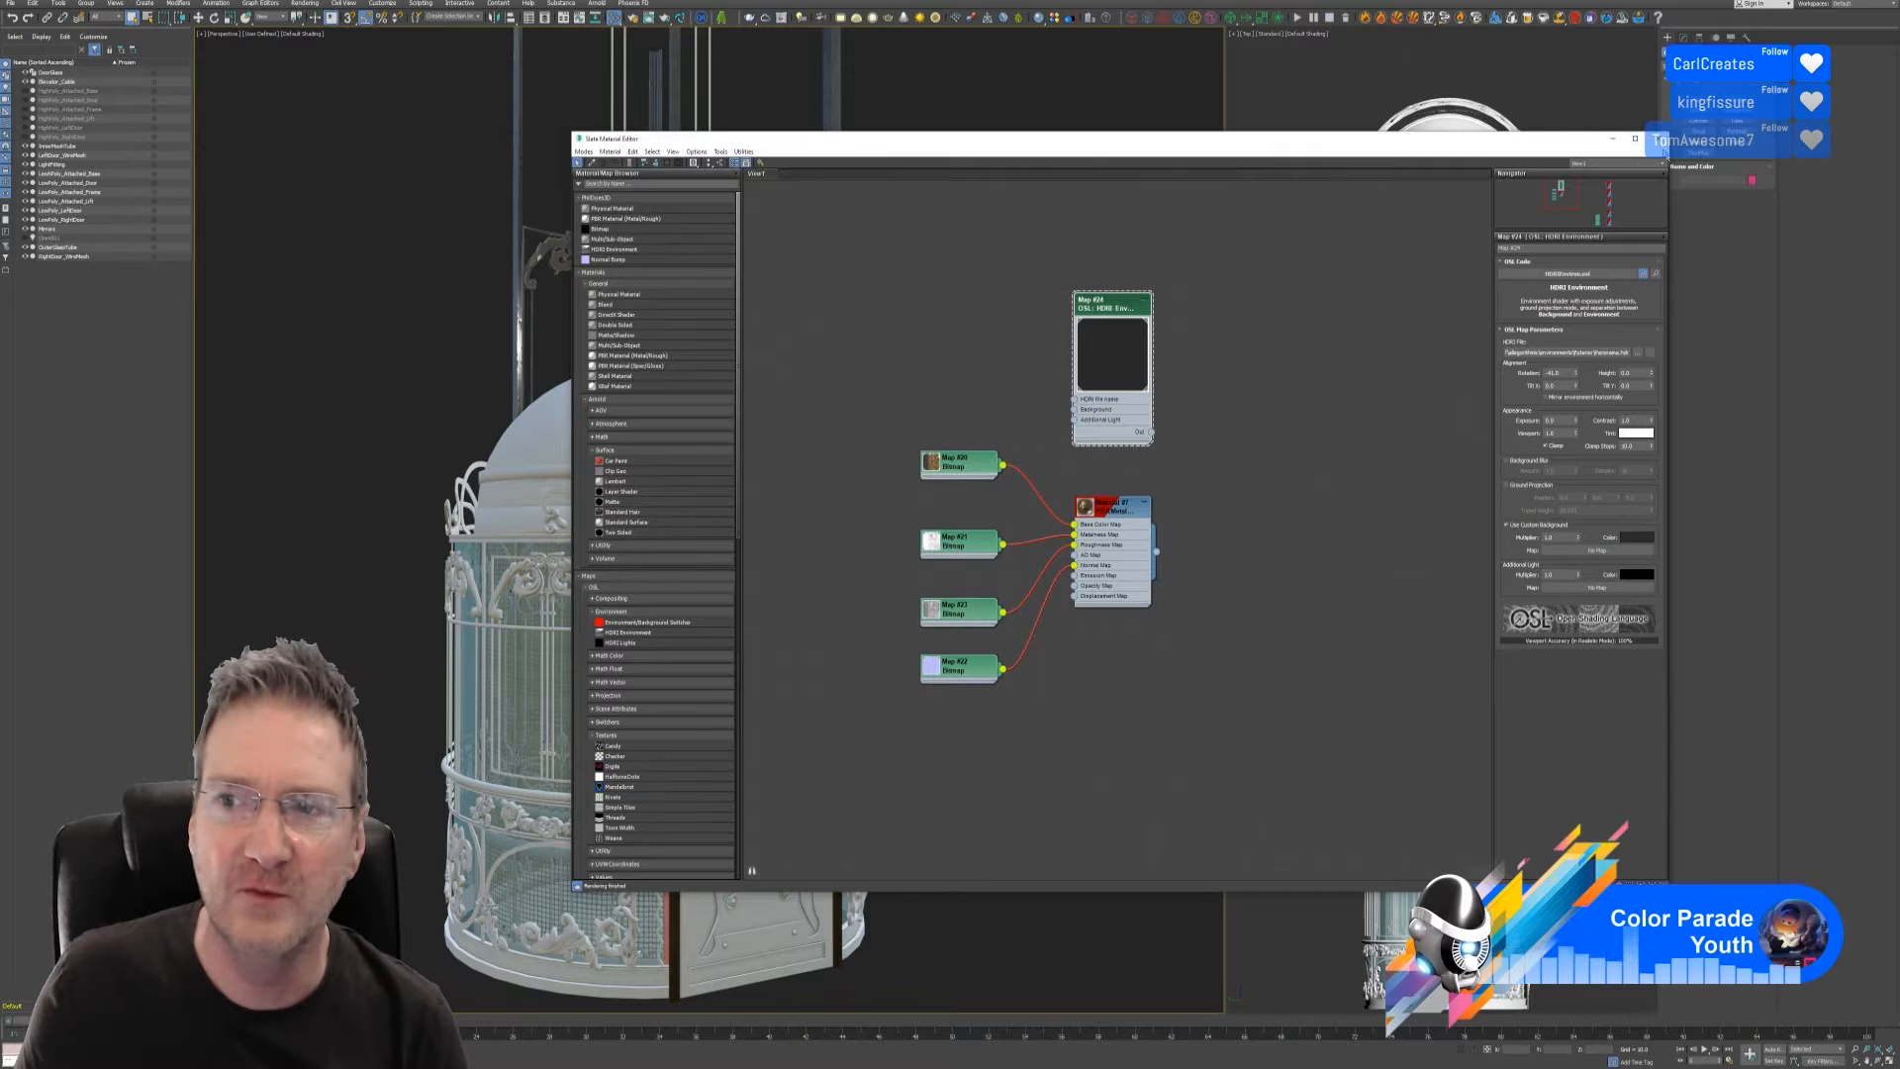
click(1659, 140)
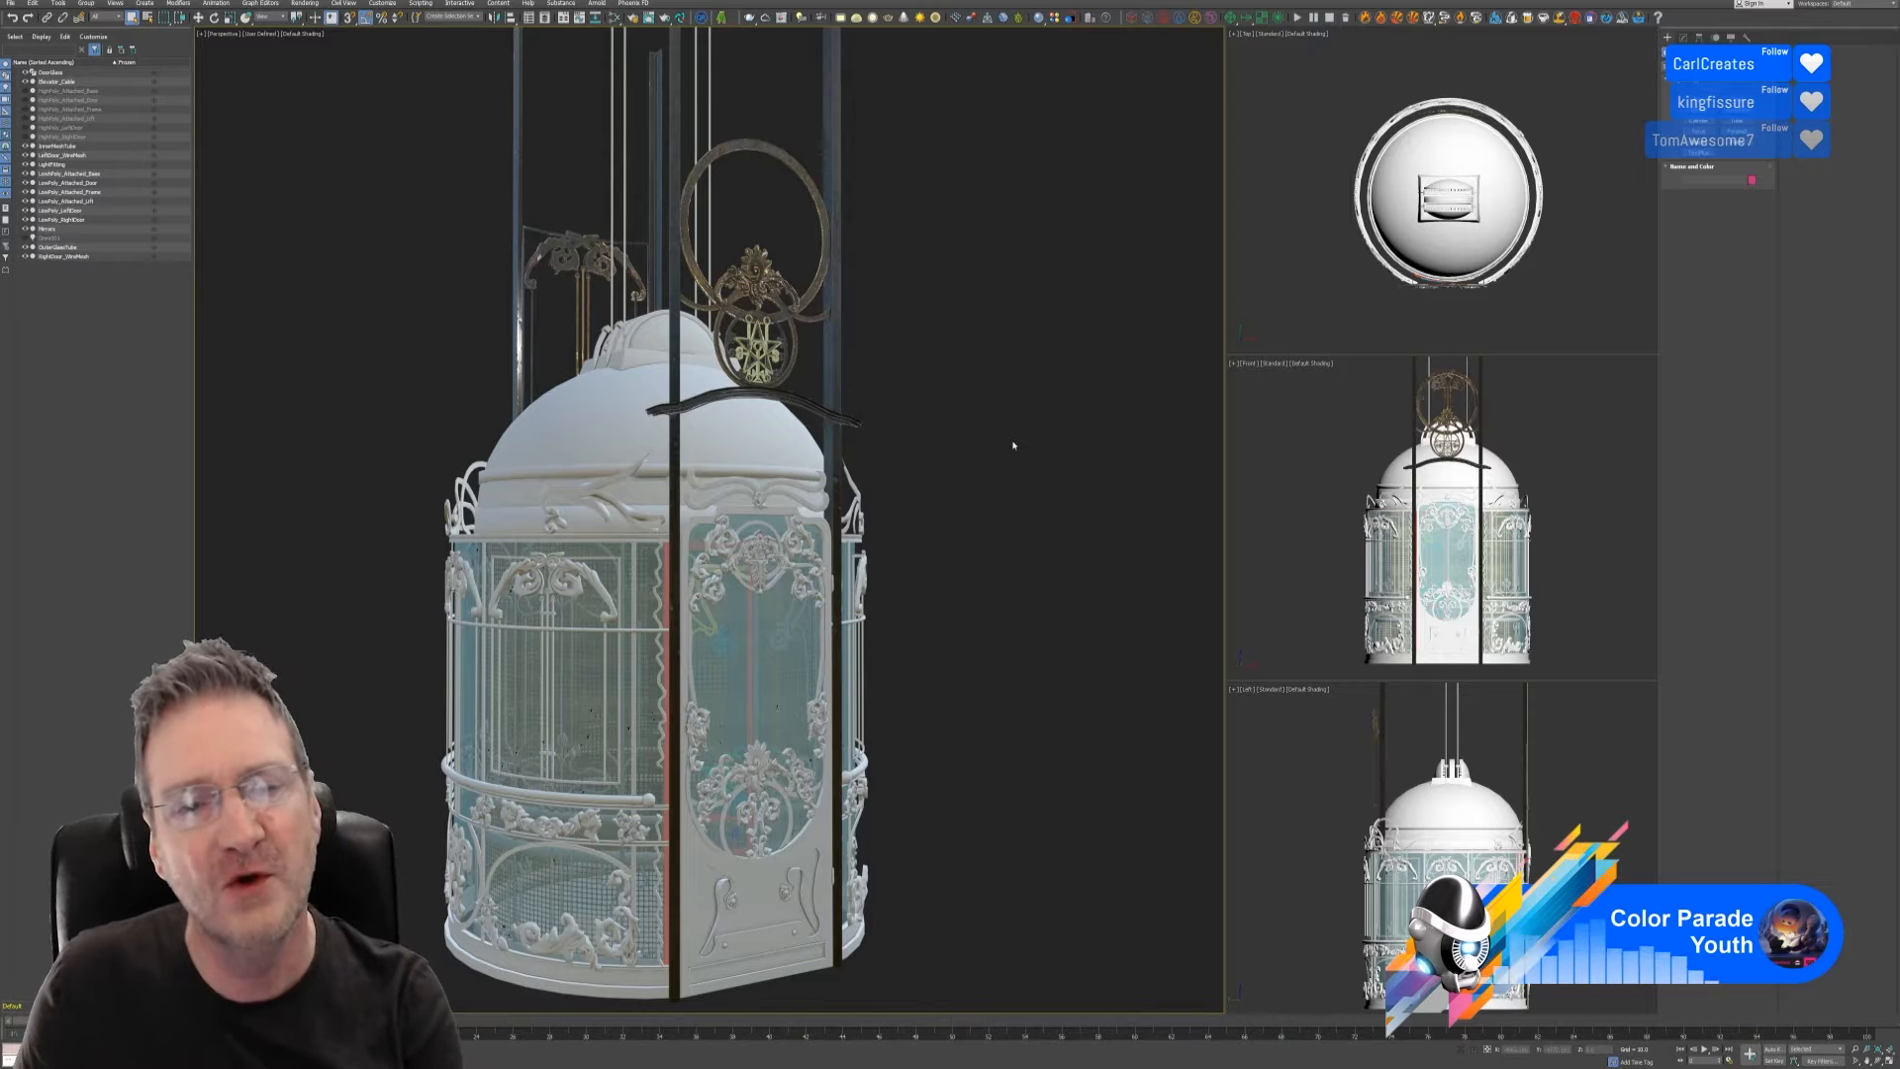
Select the elevator's lift body, outer frame, base and door meshes in turn to inspect them, finishing with nothing selected
click(732, 445)
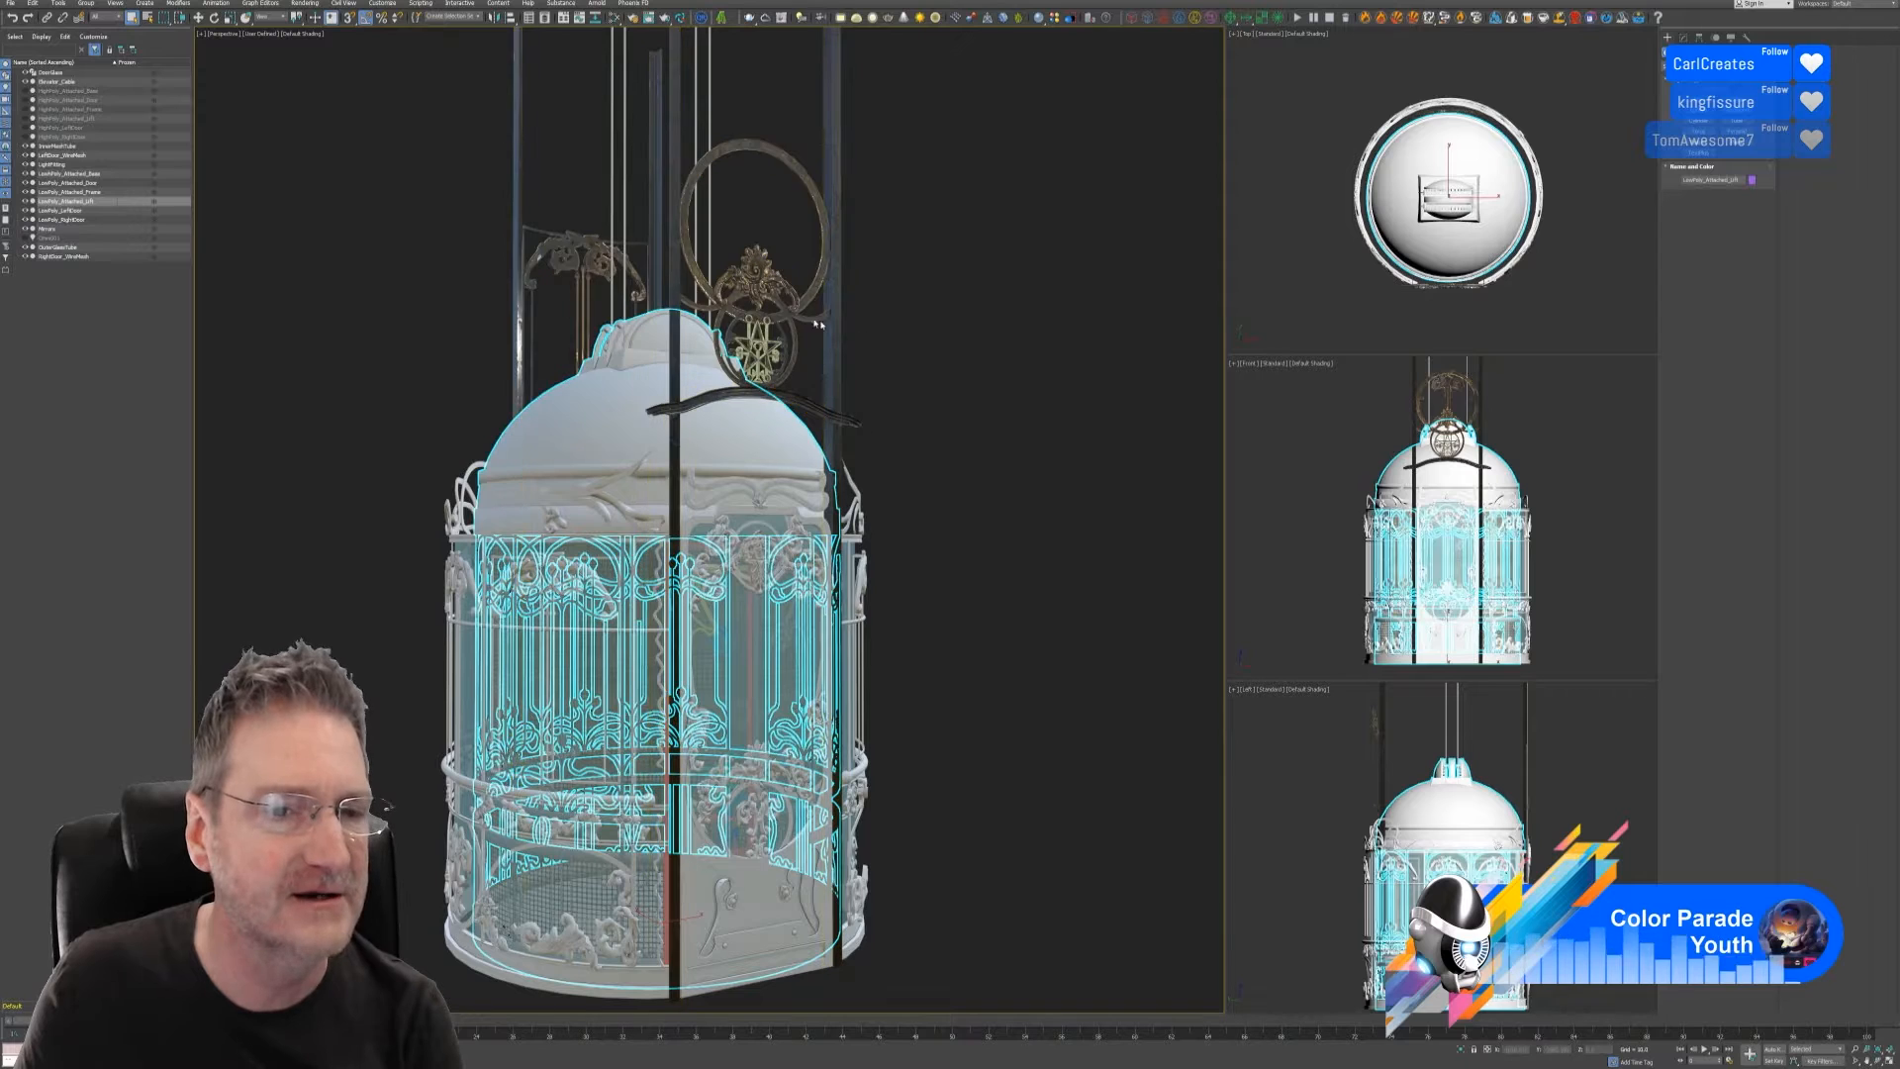
click(649, 381)
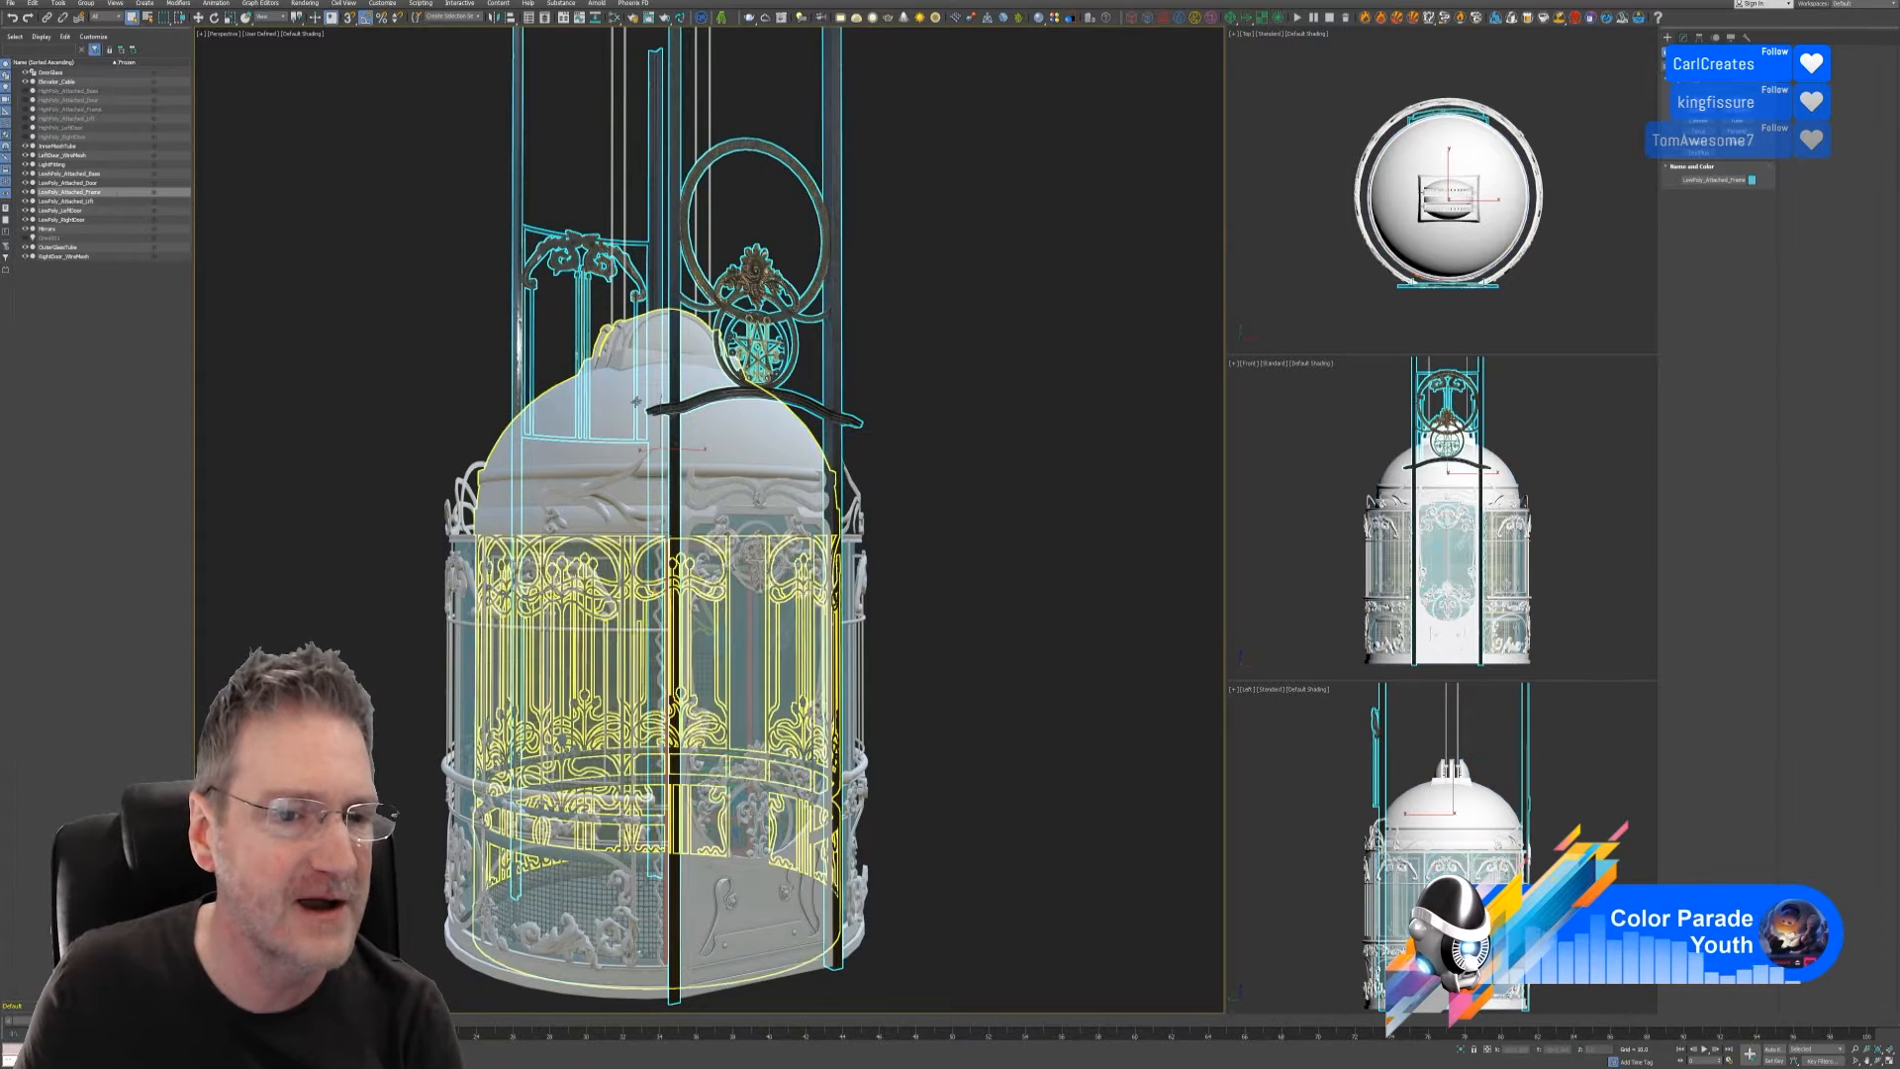
click(602, 436)
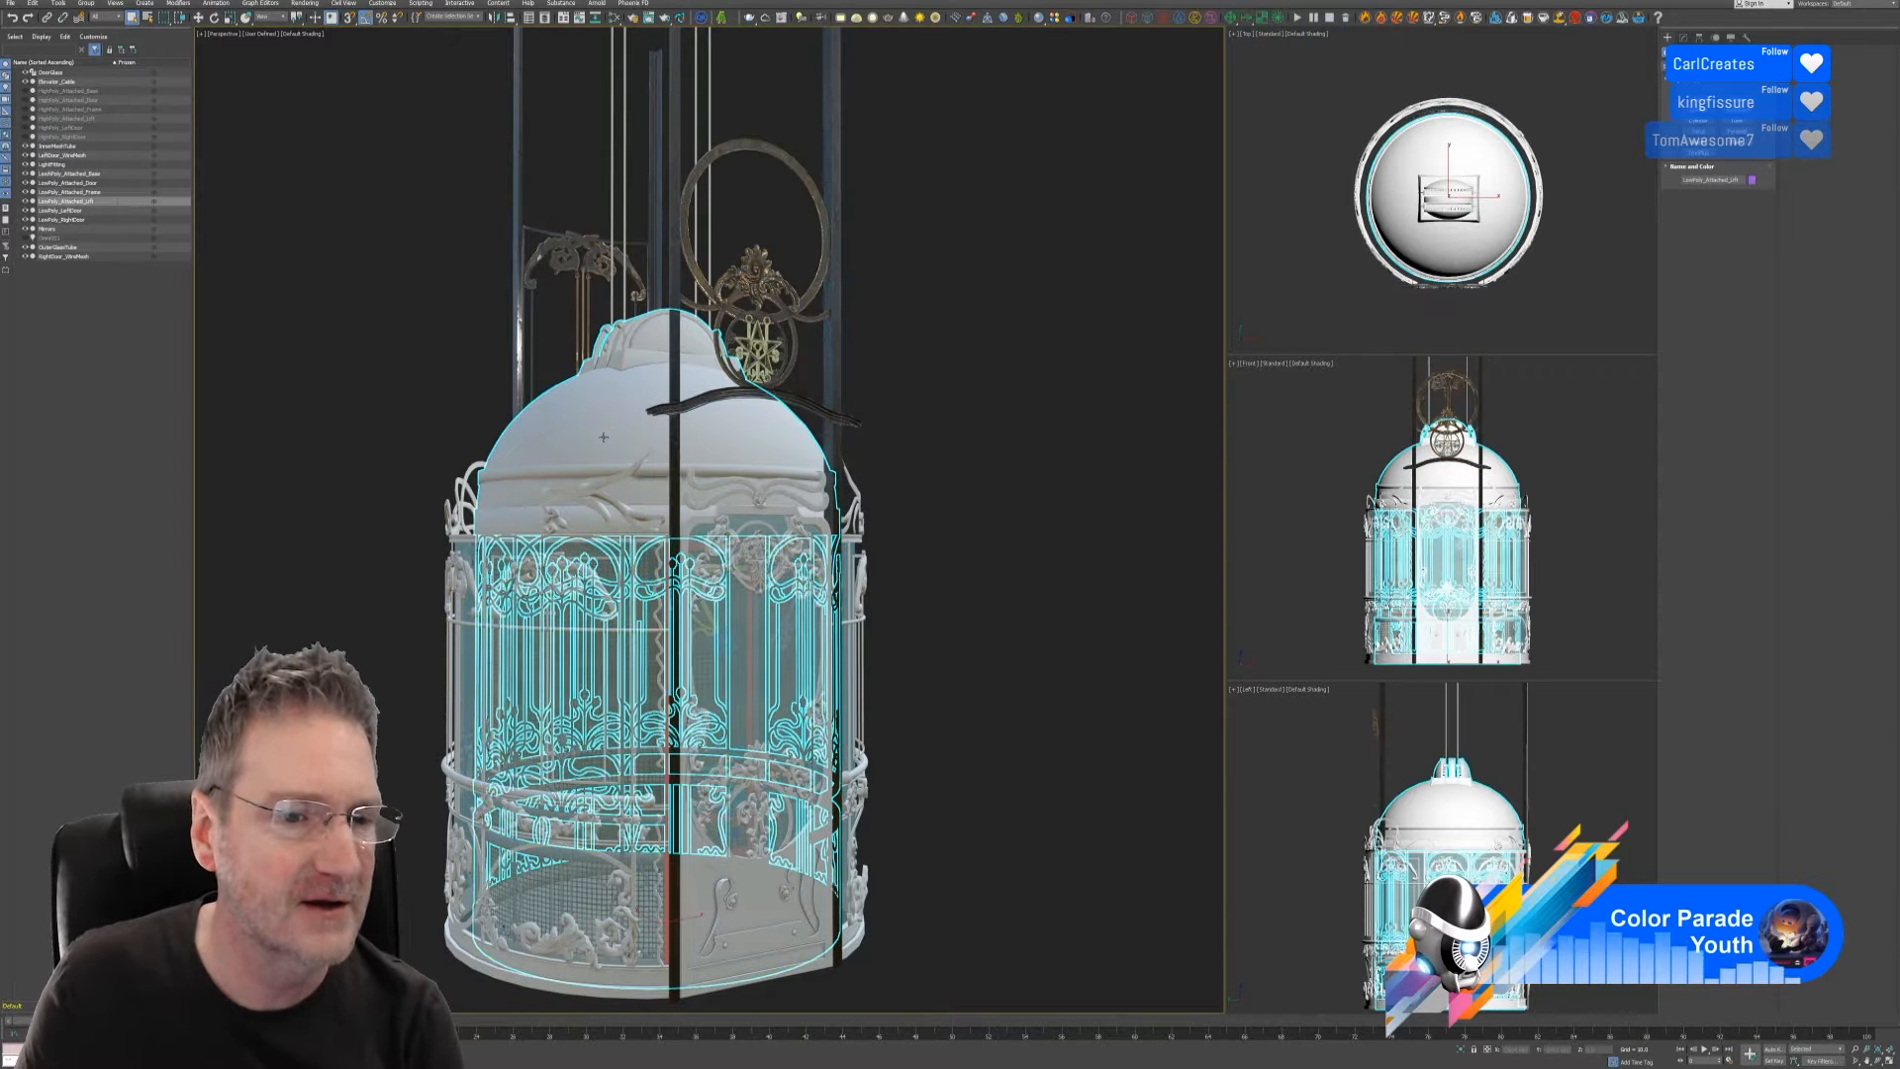
double_click(507, 532)
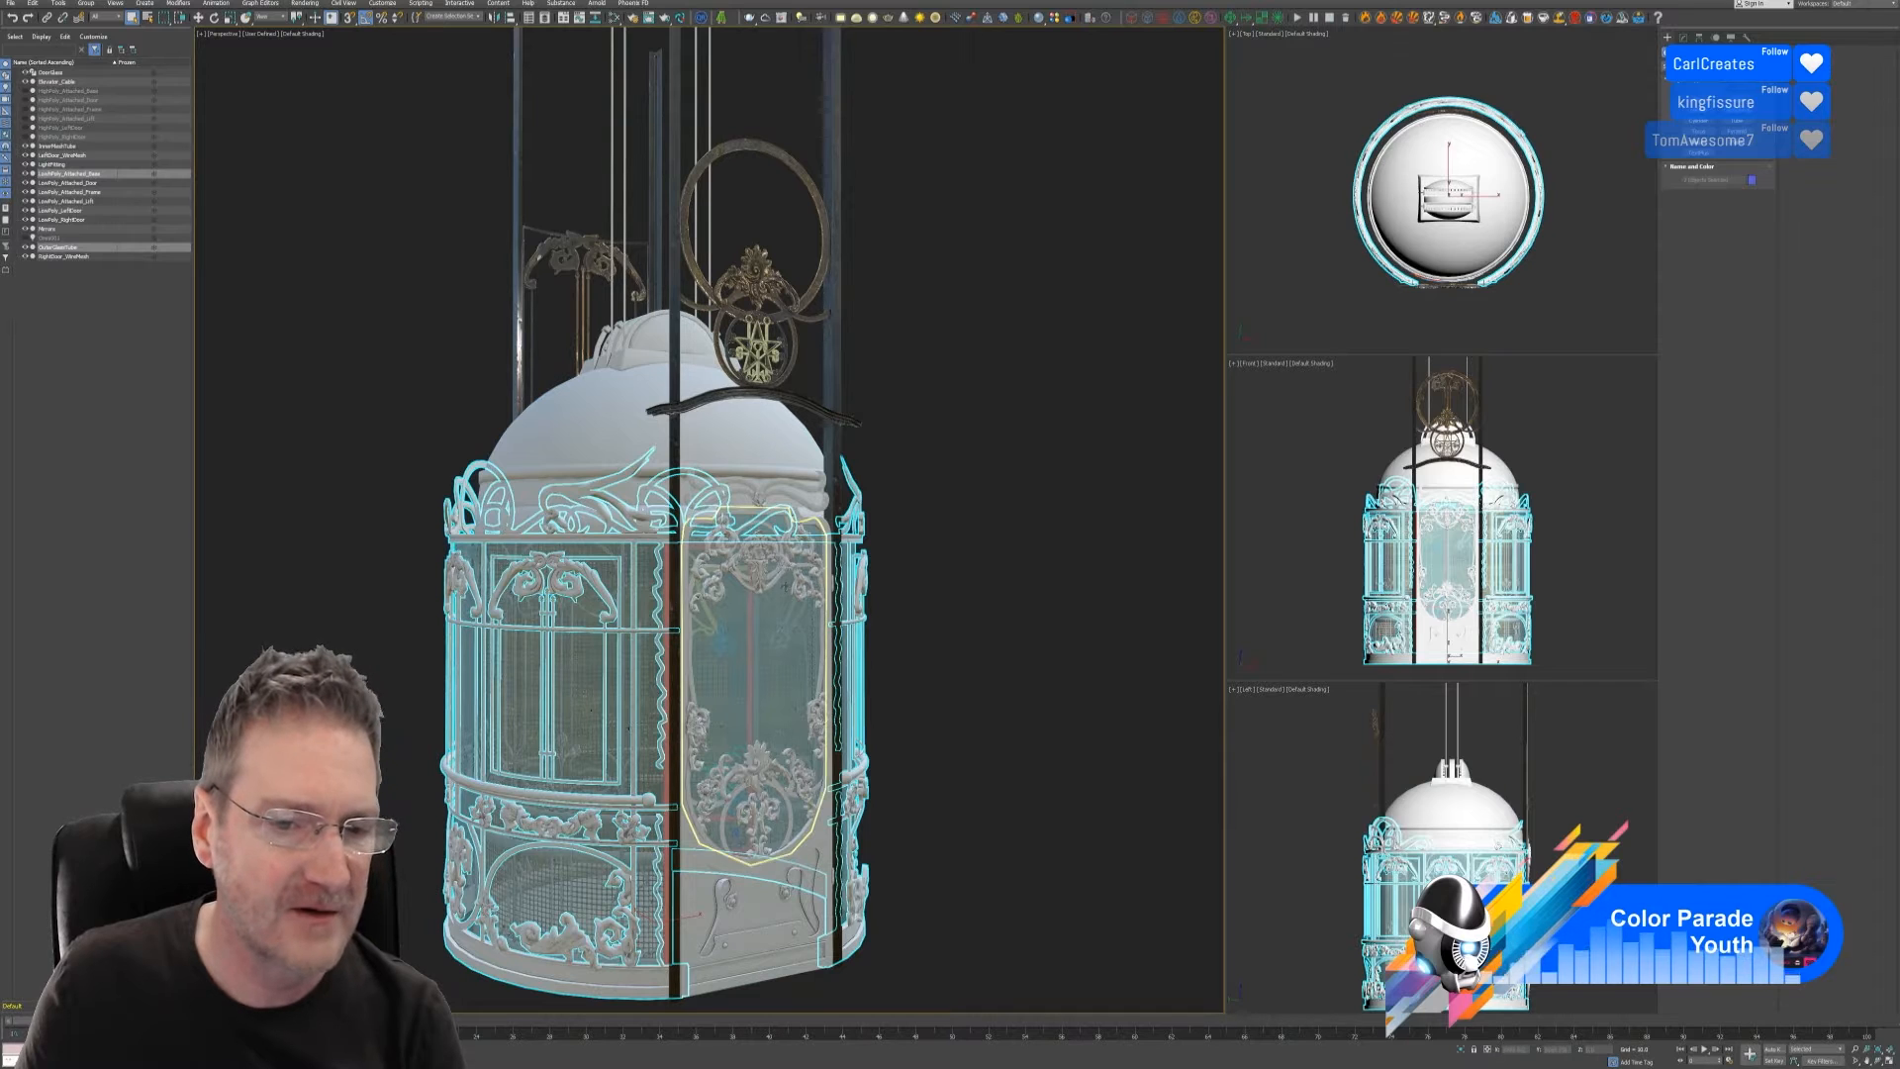
click(772, 639)
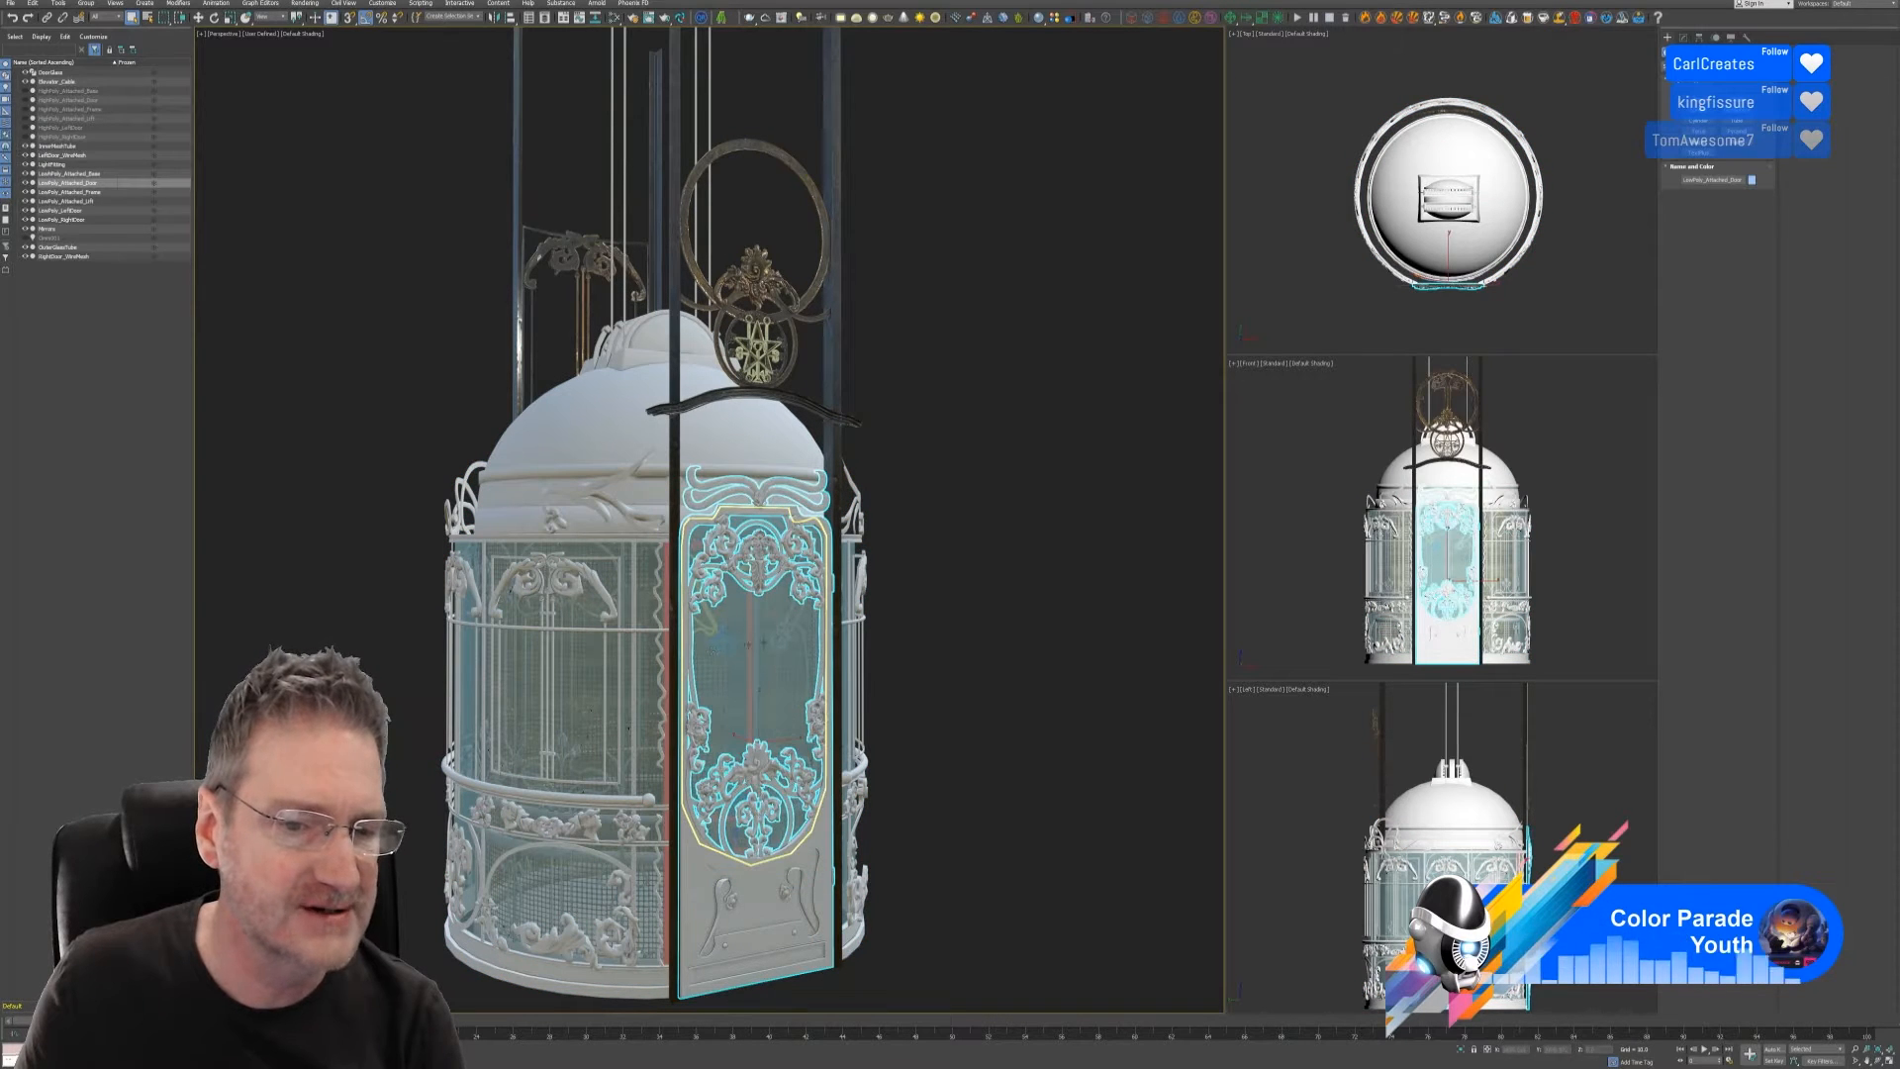
click(1106, 301)
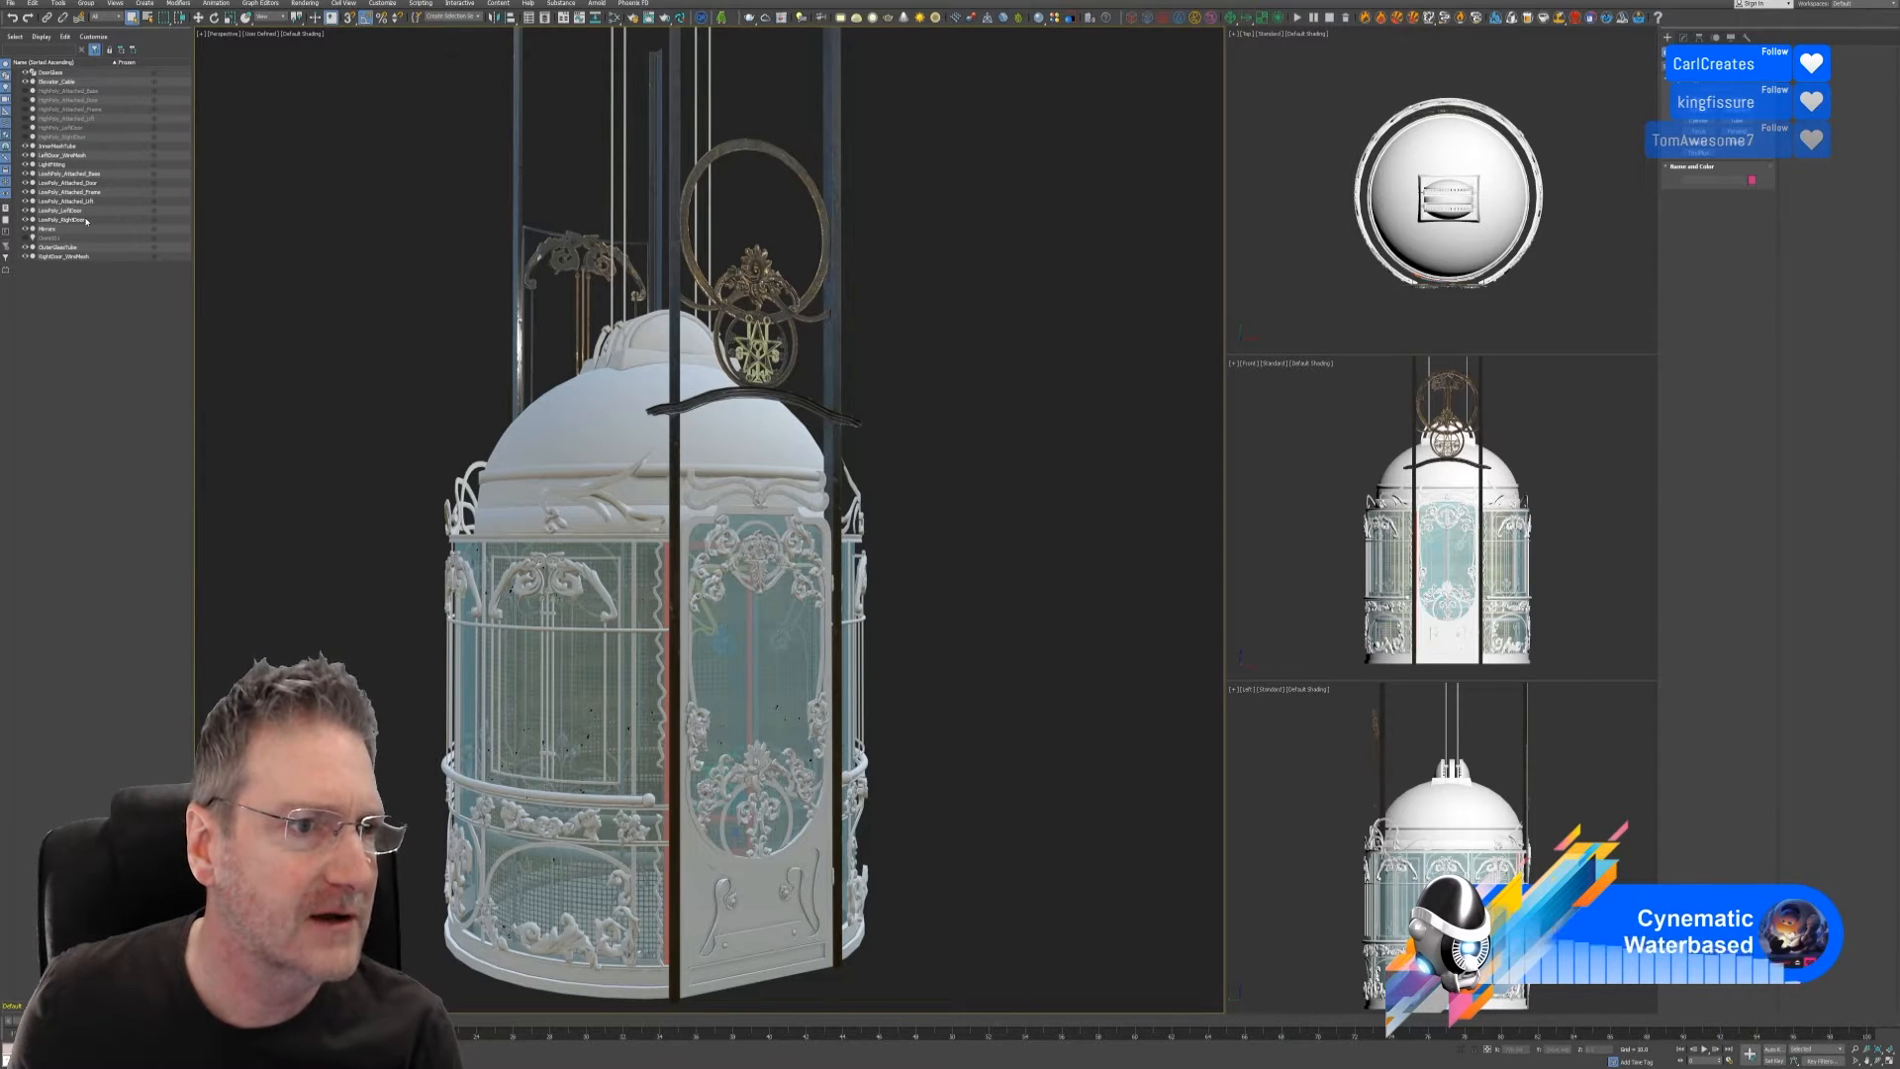
Hide the inner mesh tube, left door wire mesh, light fitting and the attached low-poly base, door, frame and lift
click(26, 146)
click(26, 156)
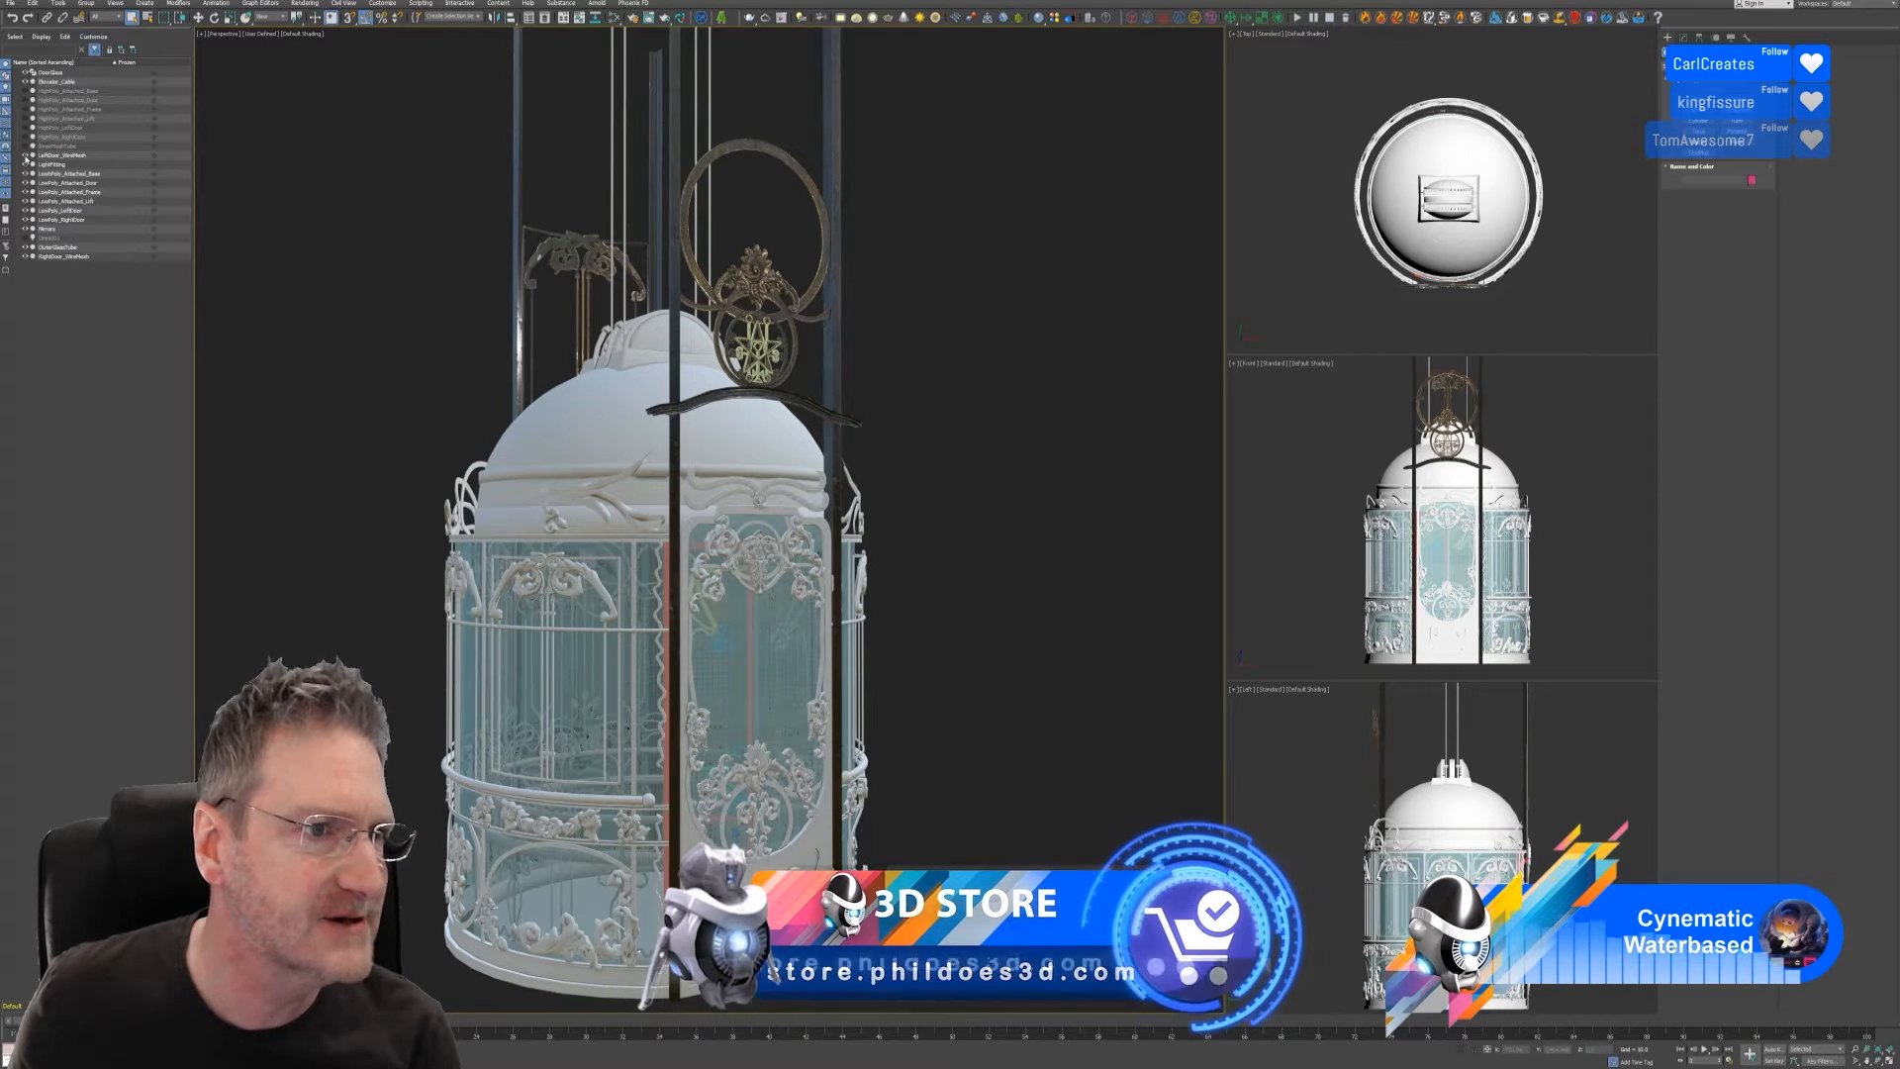
click(26, 165)
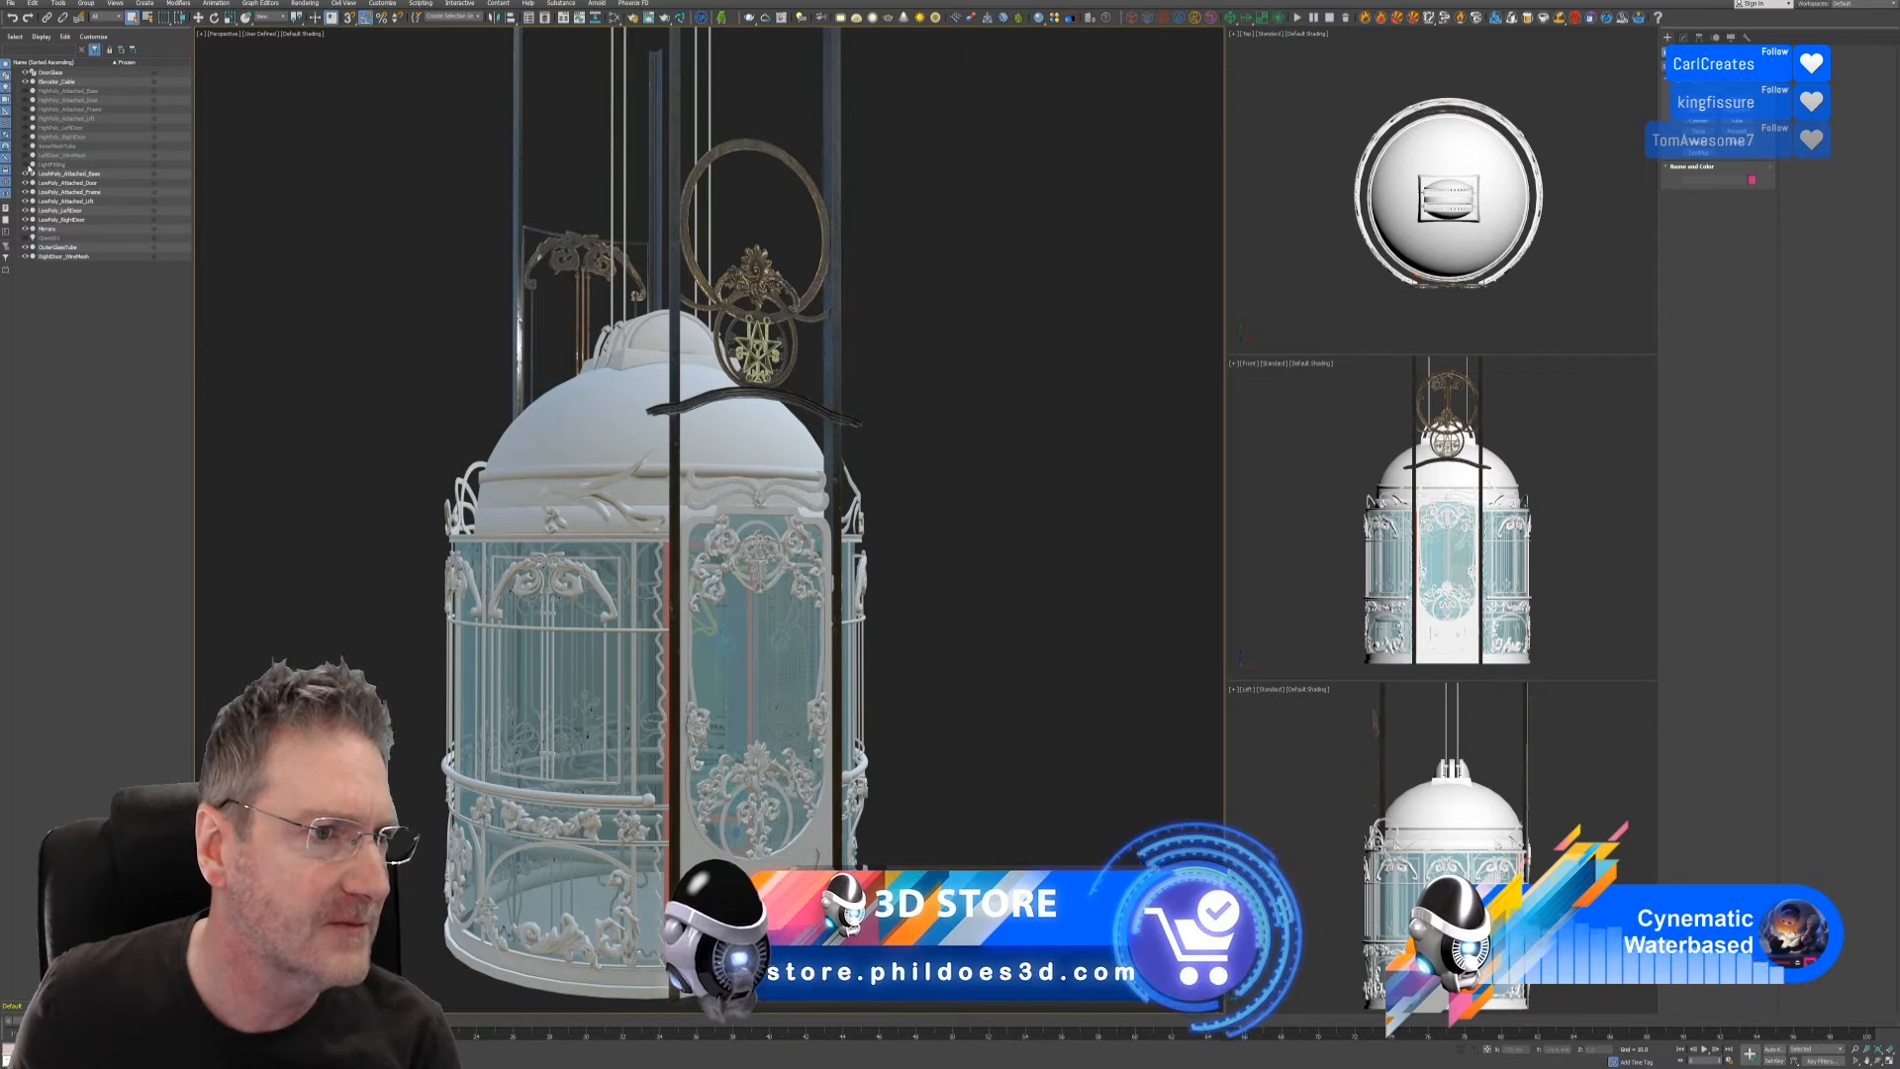
click(25, 173)
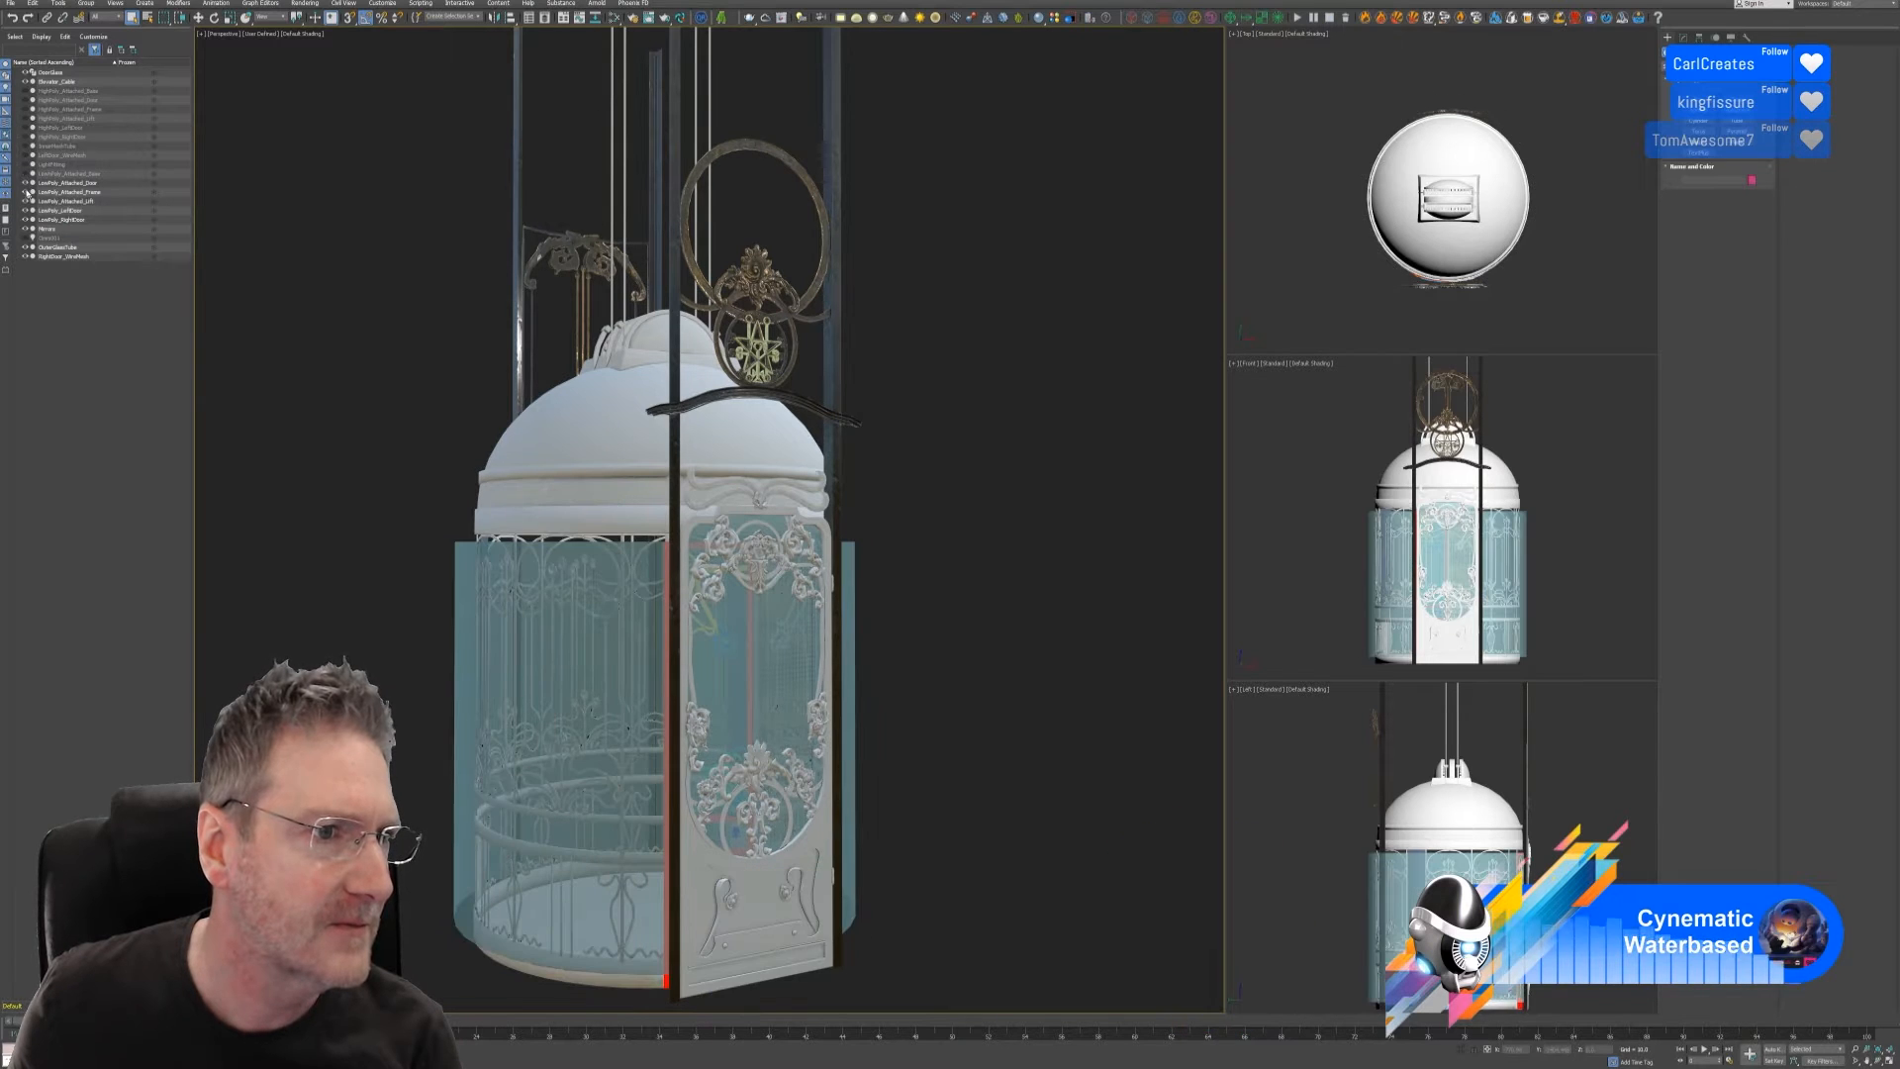
click(25, 183)
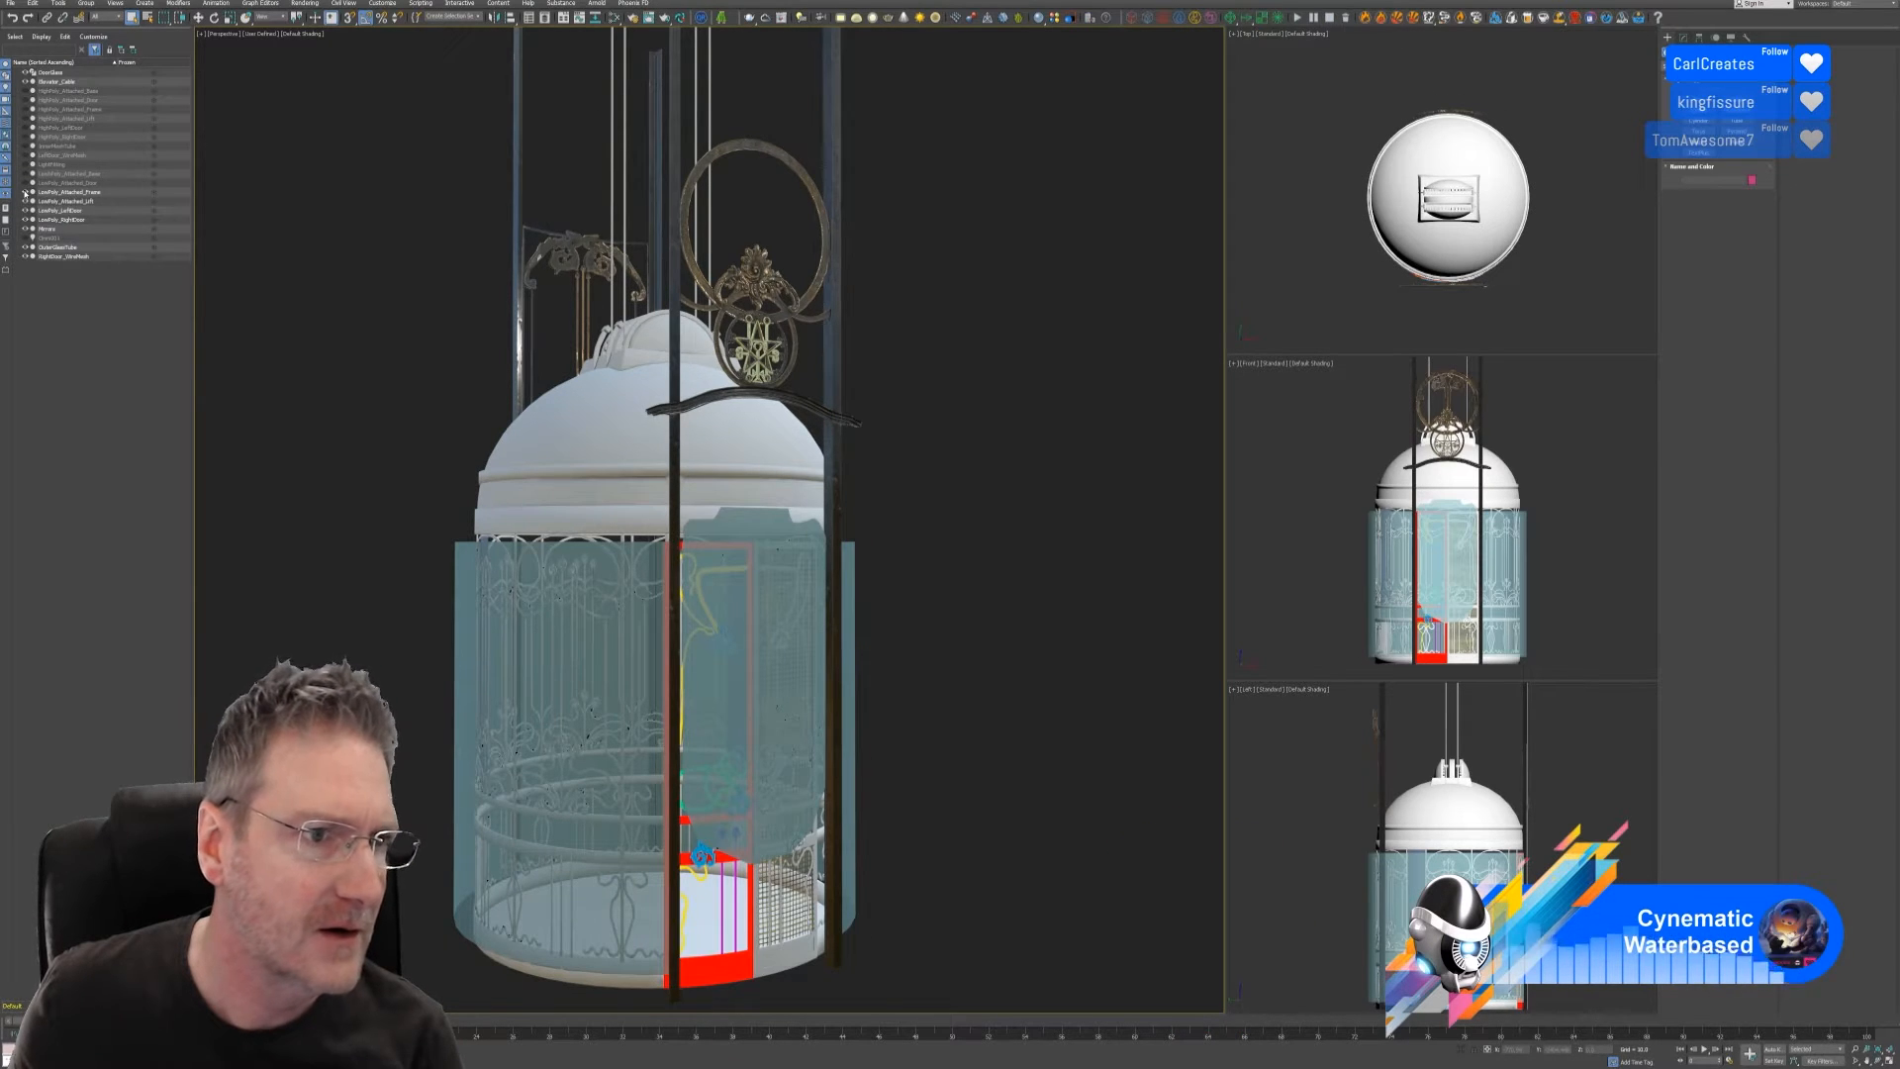
click(26, 192)
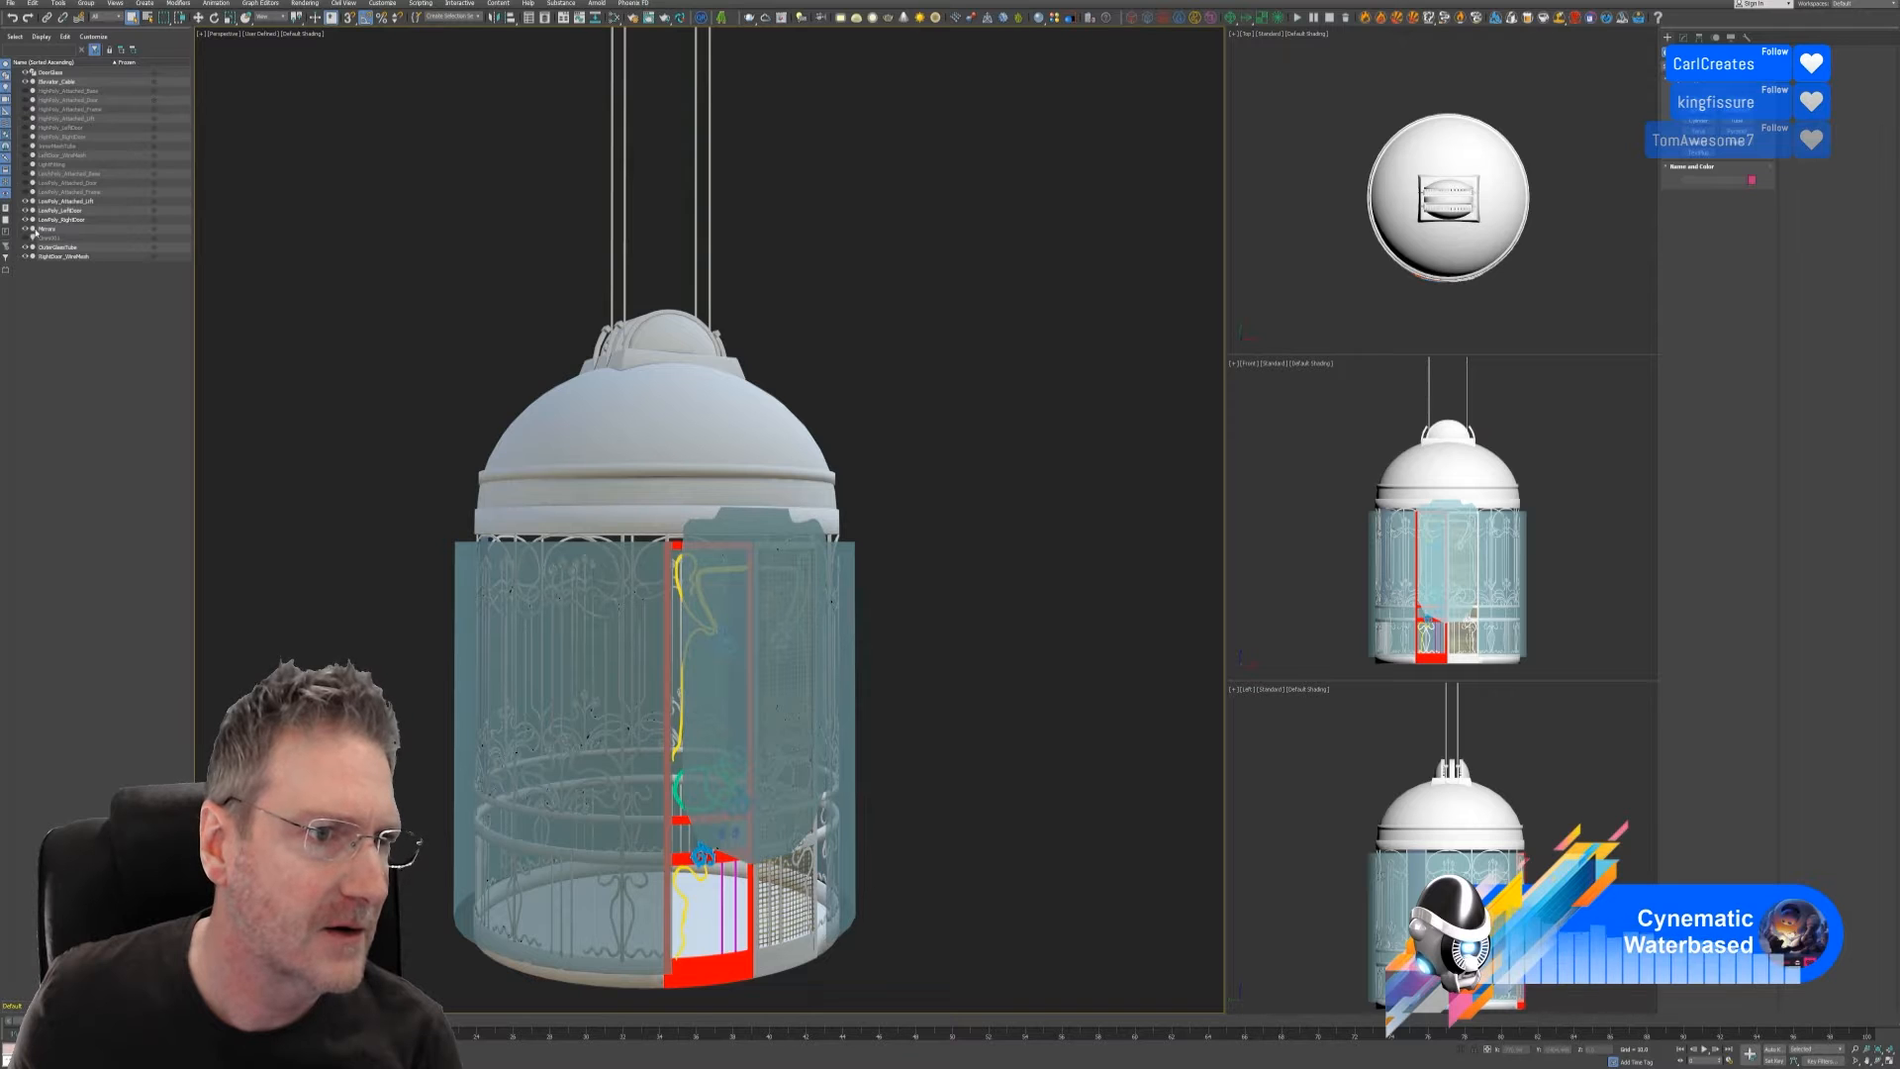
click(26, 202)
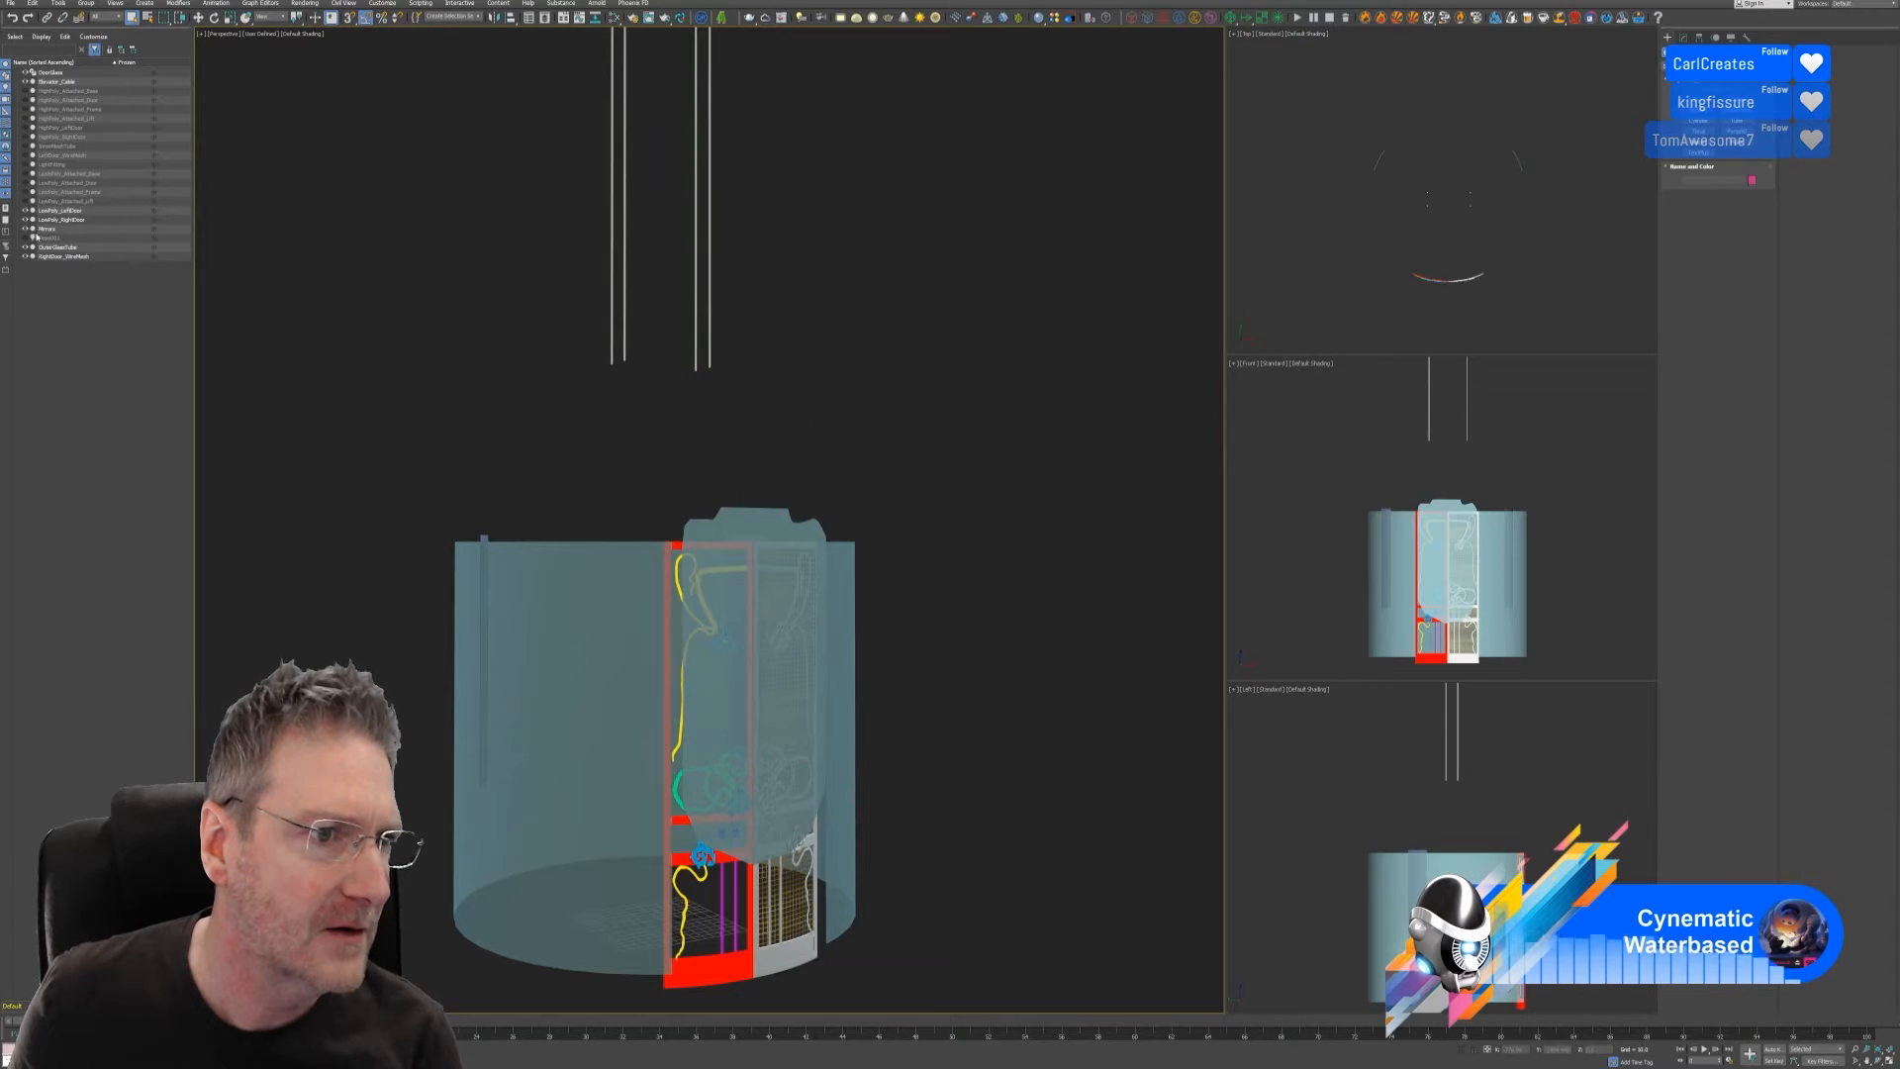
Hide the mirrors, outer glass tube, right door wire mesh, elevator cable and door glass to isolate the two low-poly doors
click(26, 229)
click(25, 247)
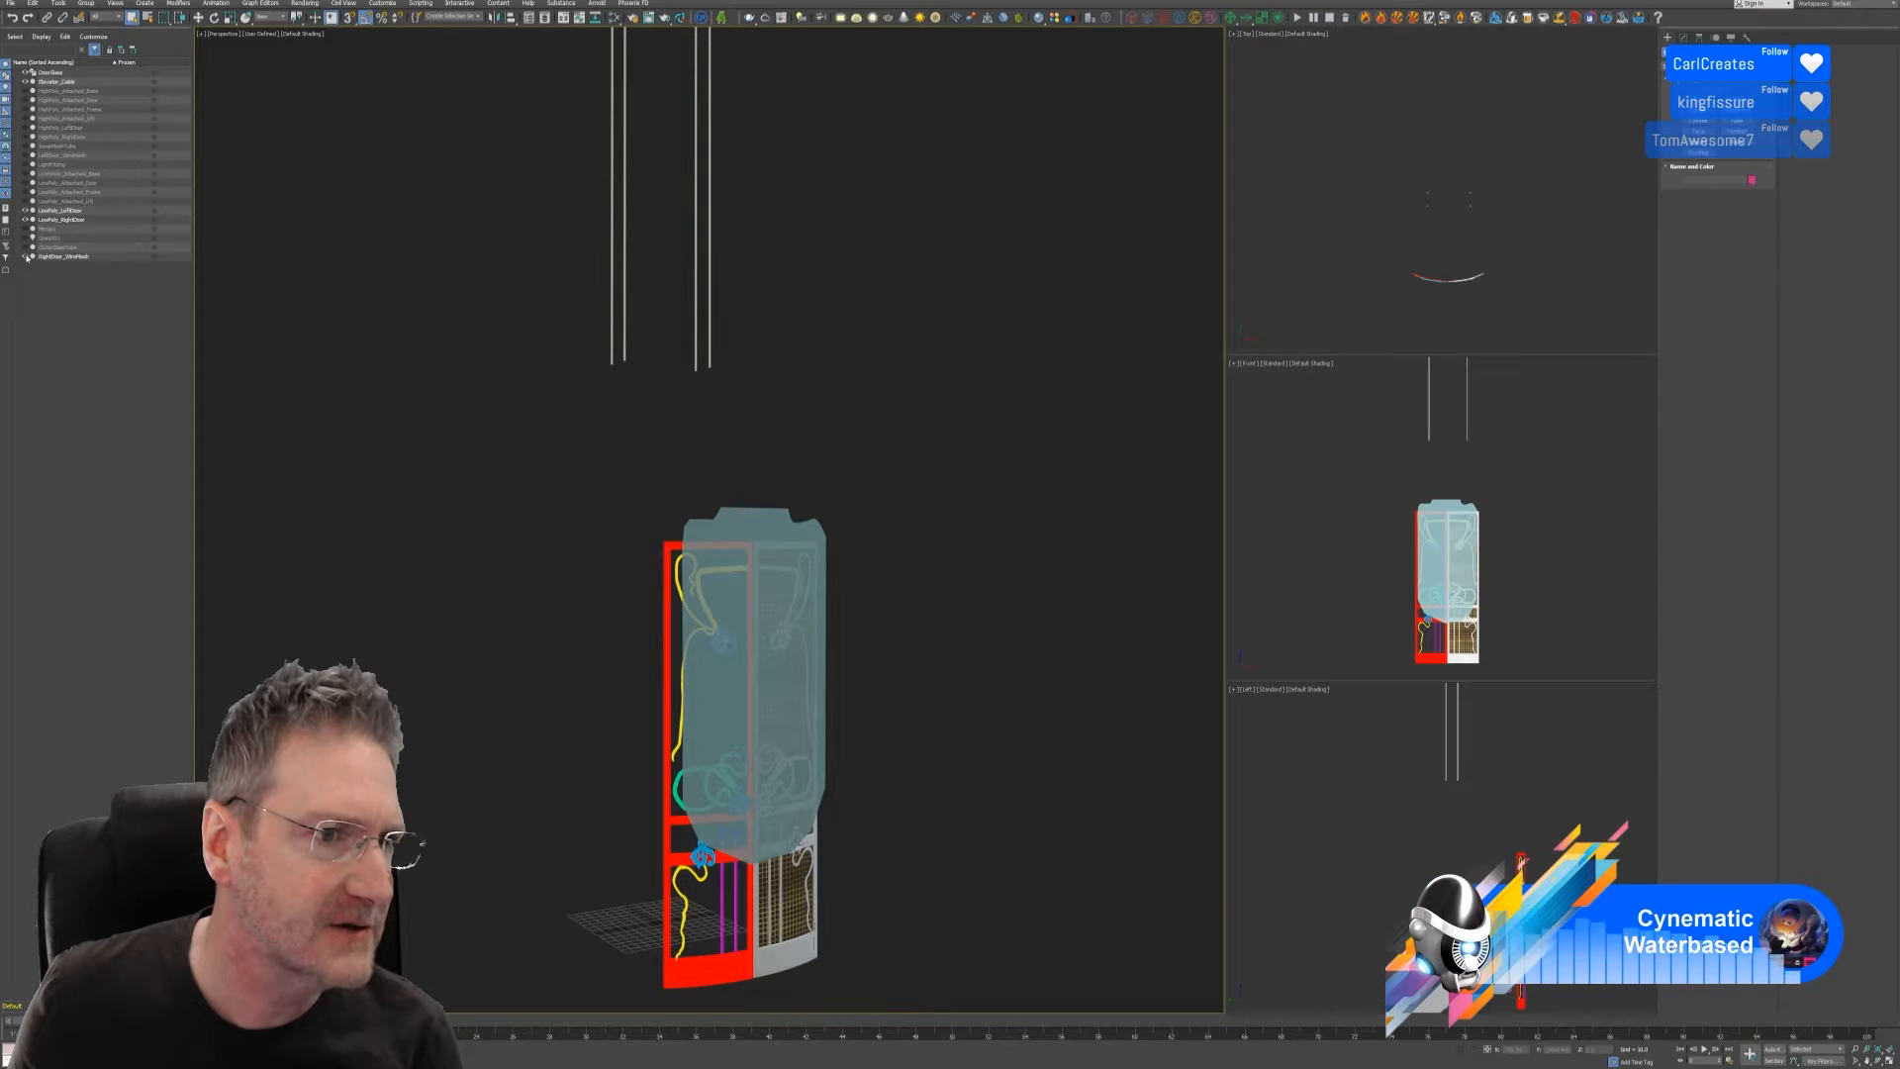
click(26, 257)
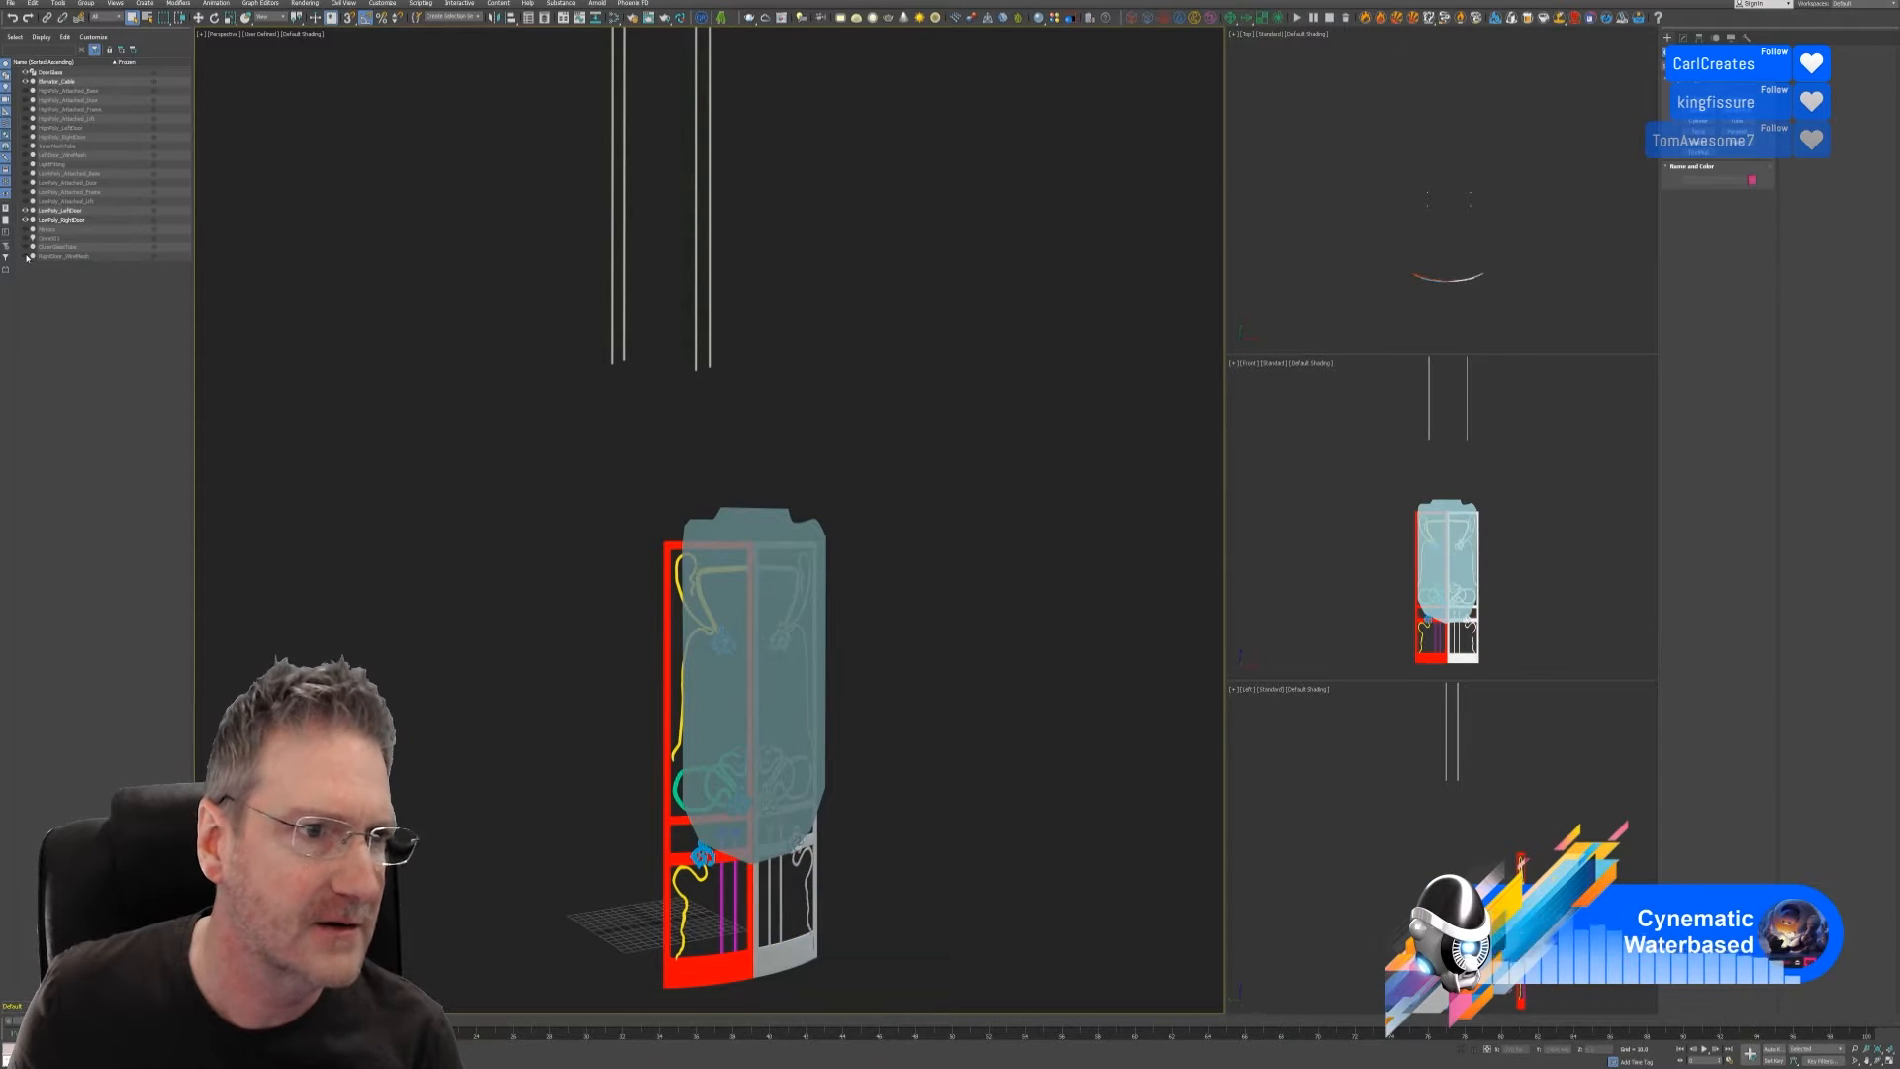
click(26, 82)
click(26, 73)
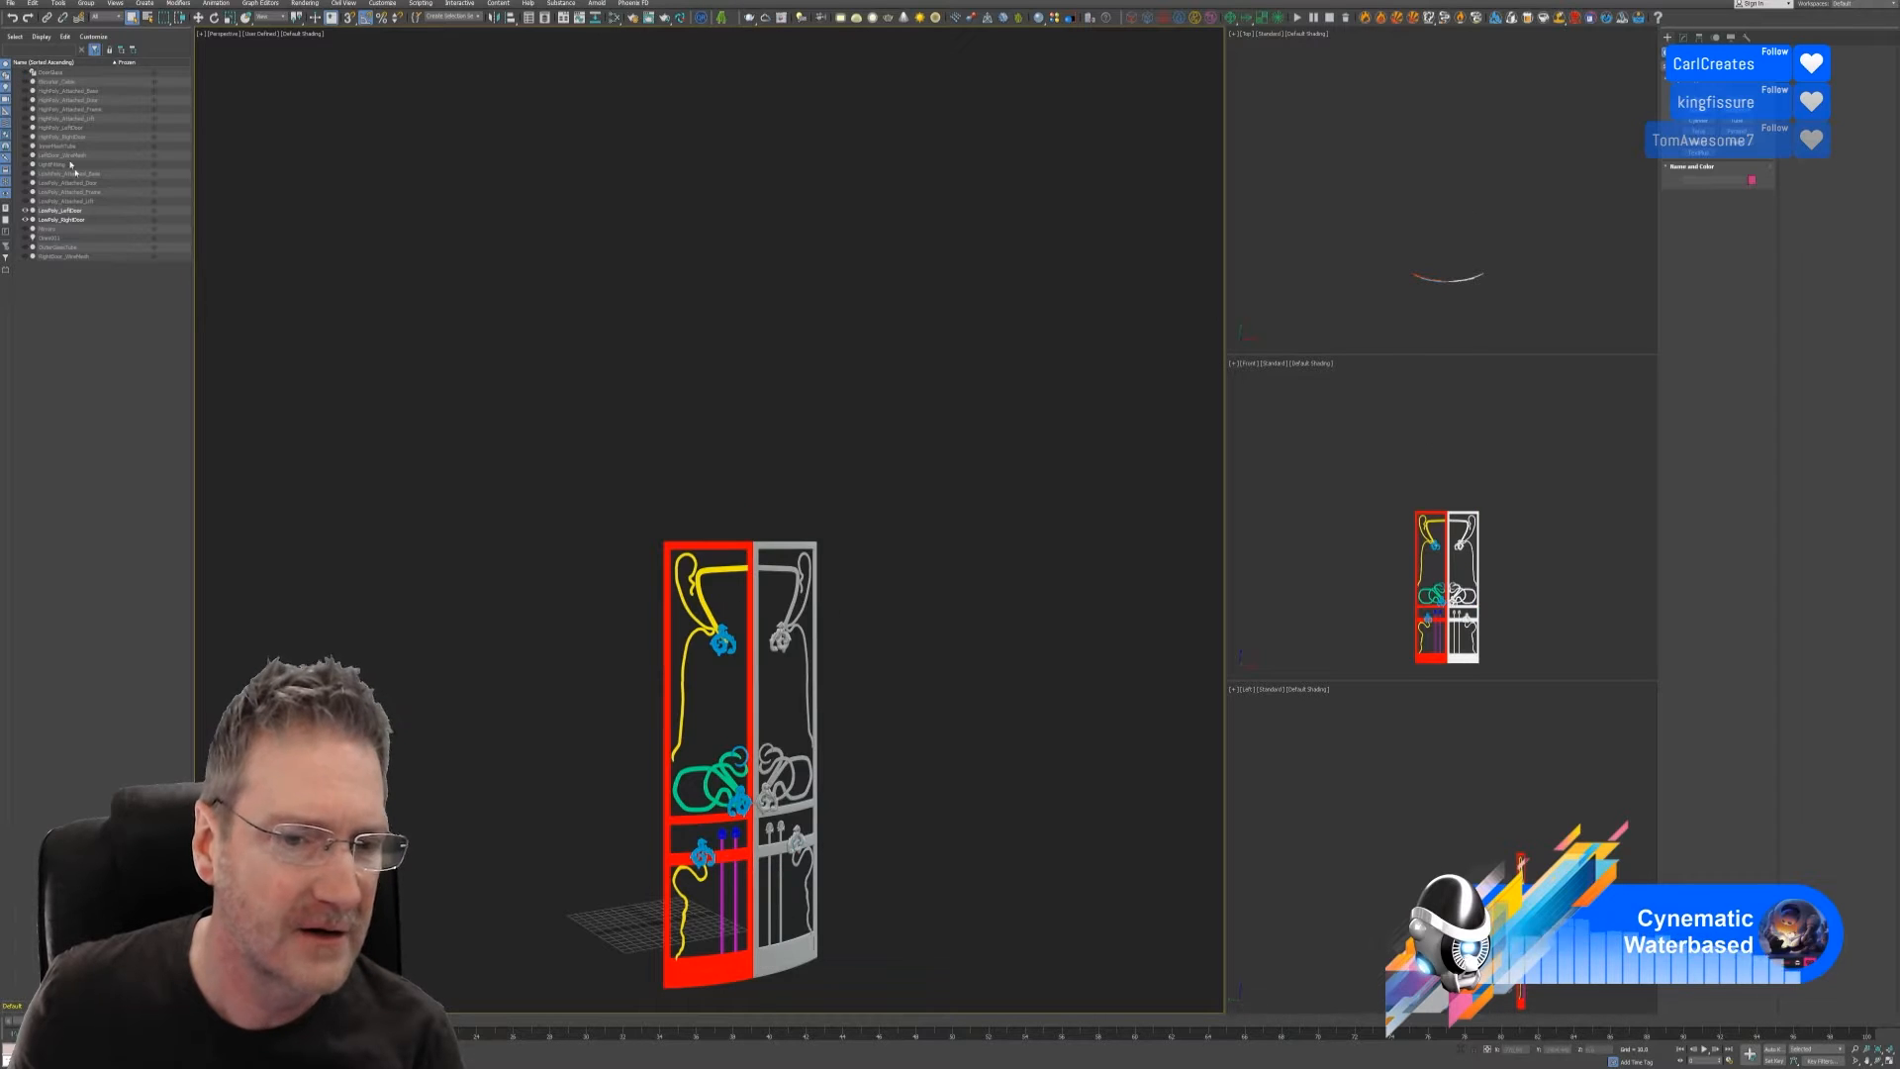
Turn off the vertex channel display for the low-poly left door in its object properties
click(670, 546)
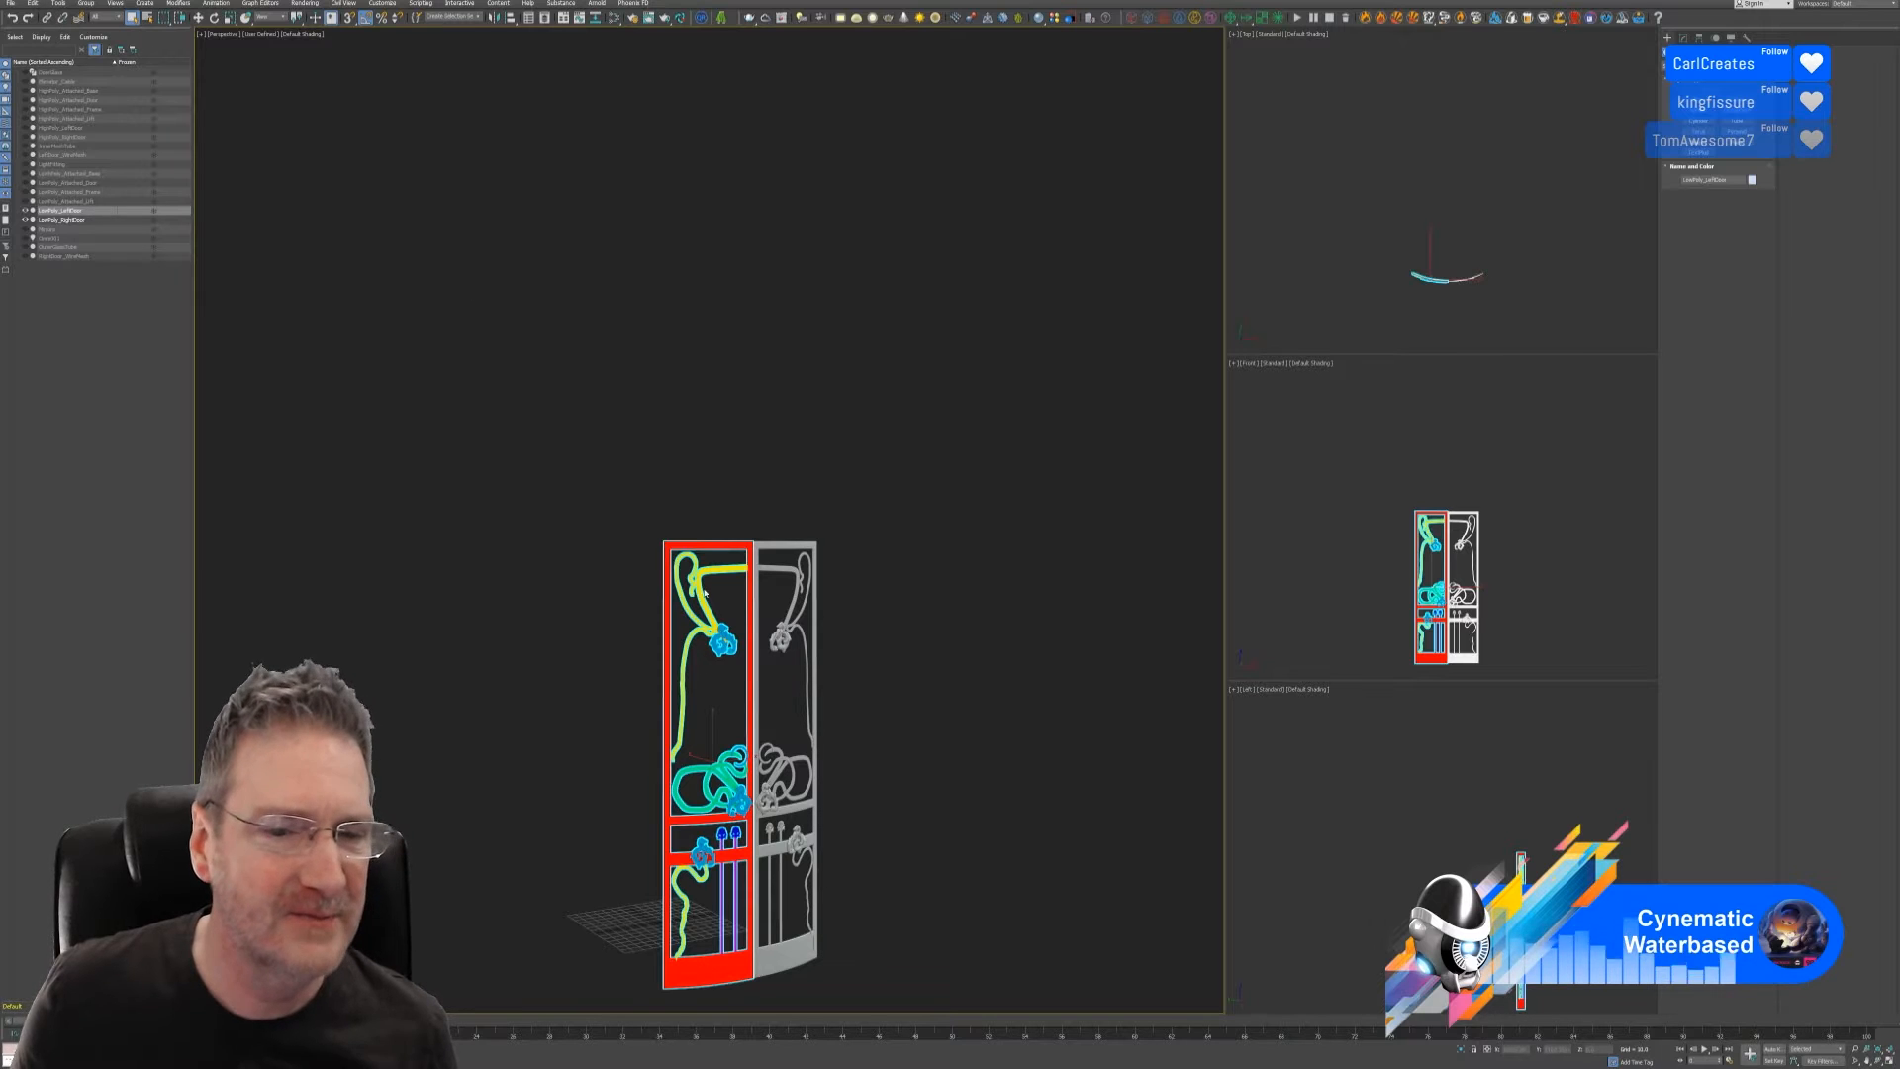
right_click(667, 545)
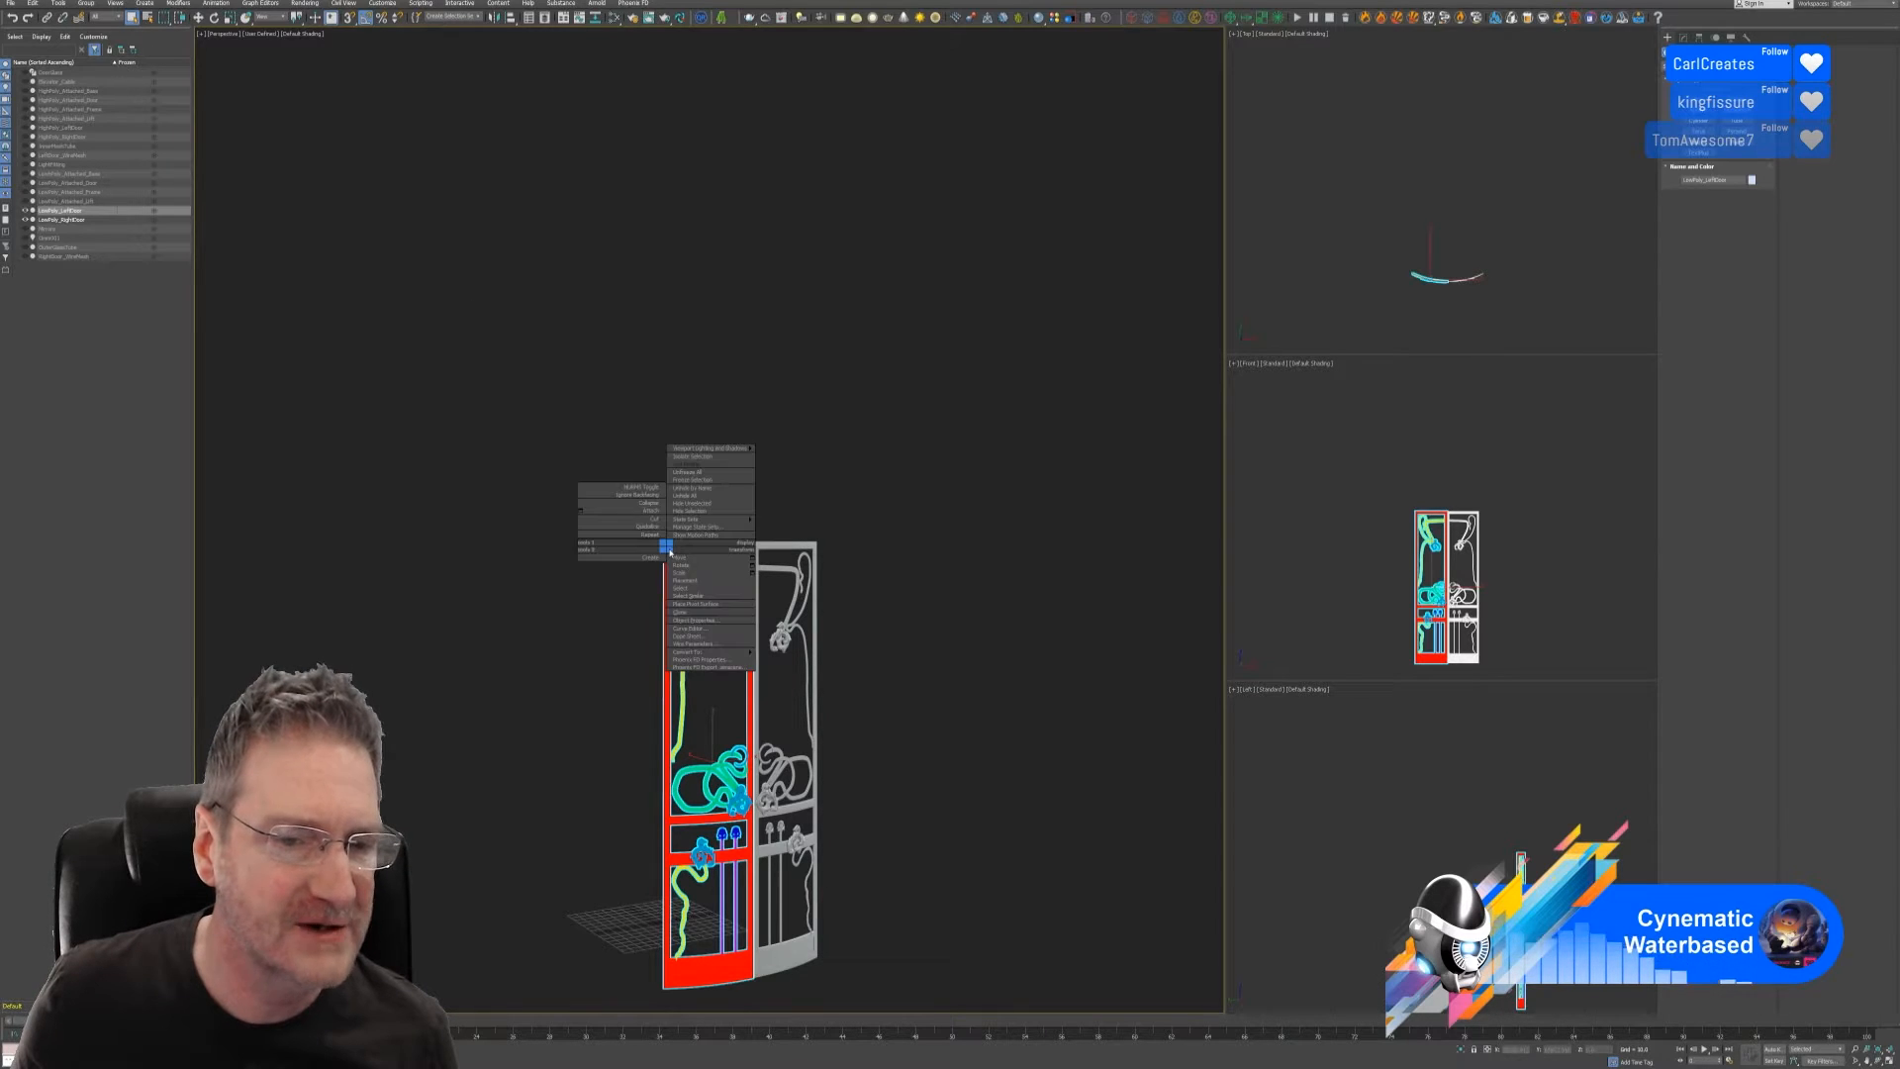
click(714, 619)
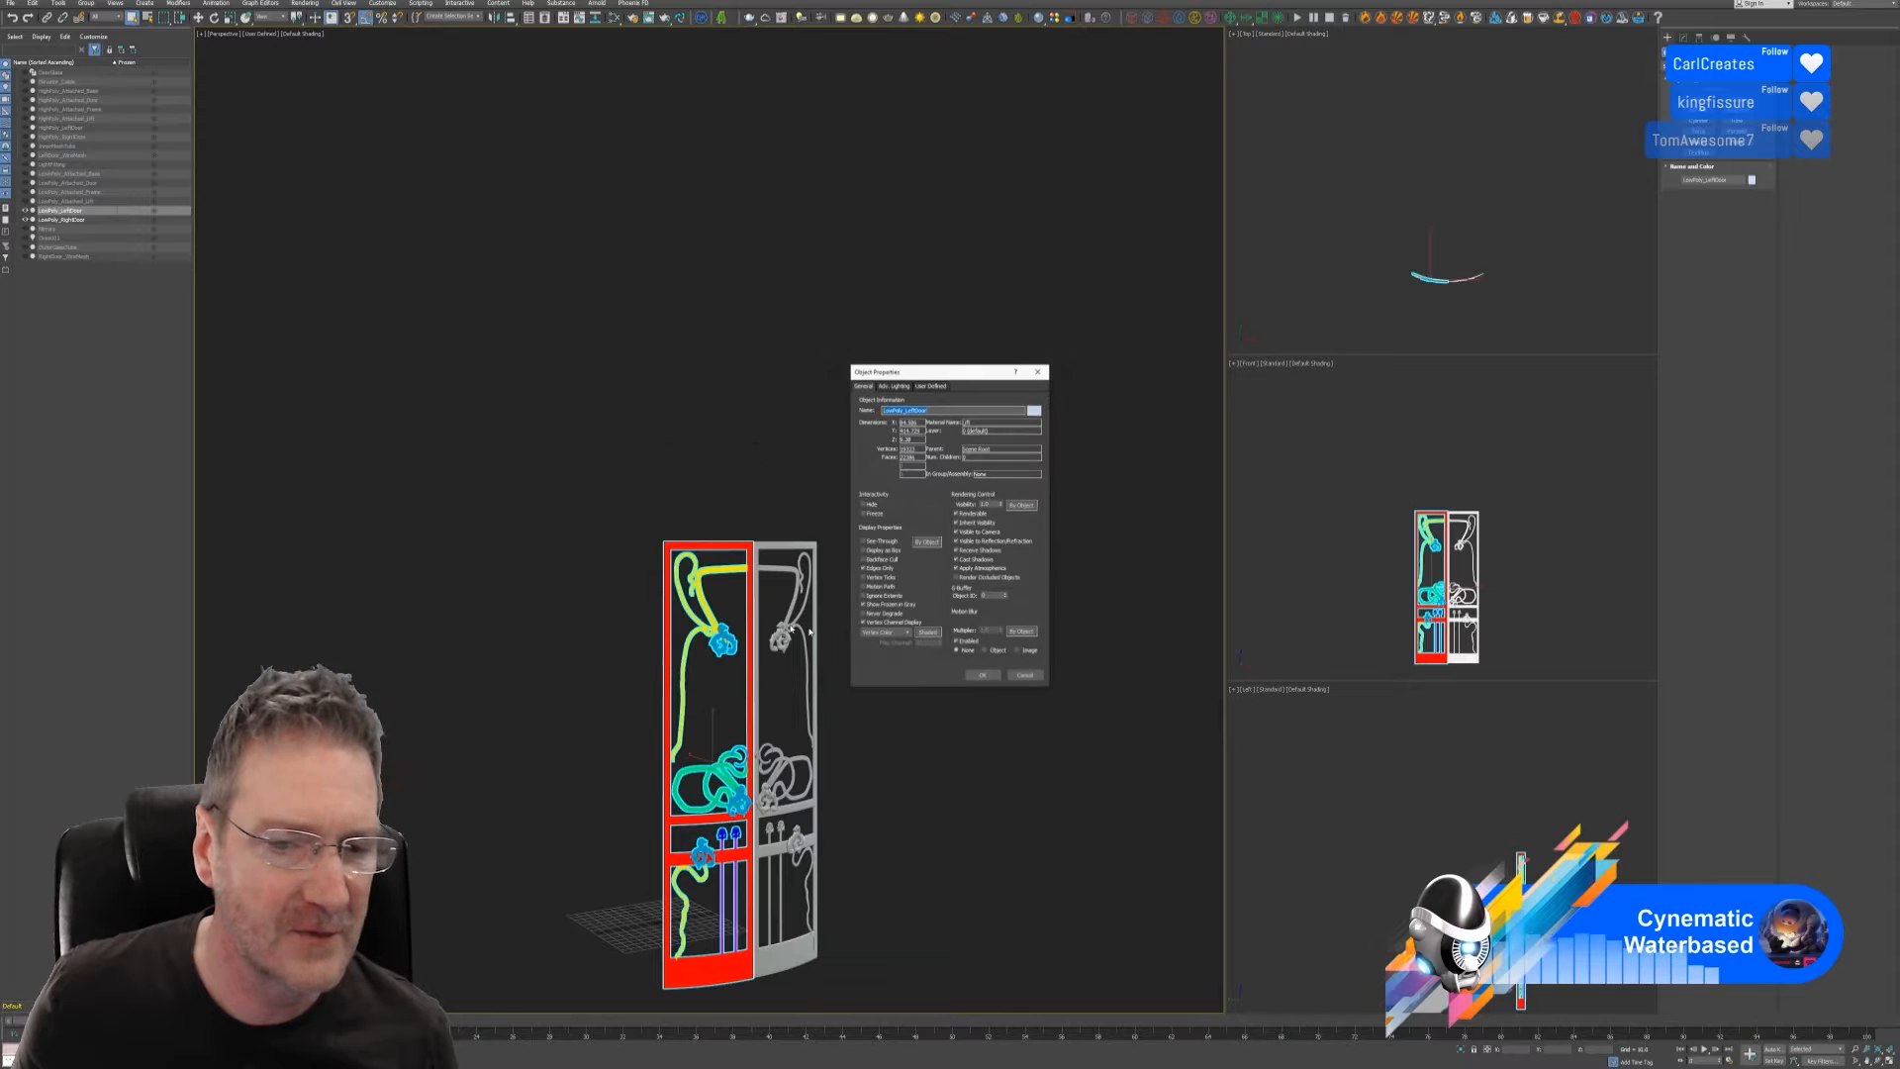
click(982, 676)
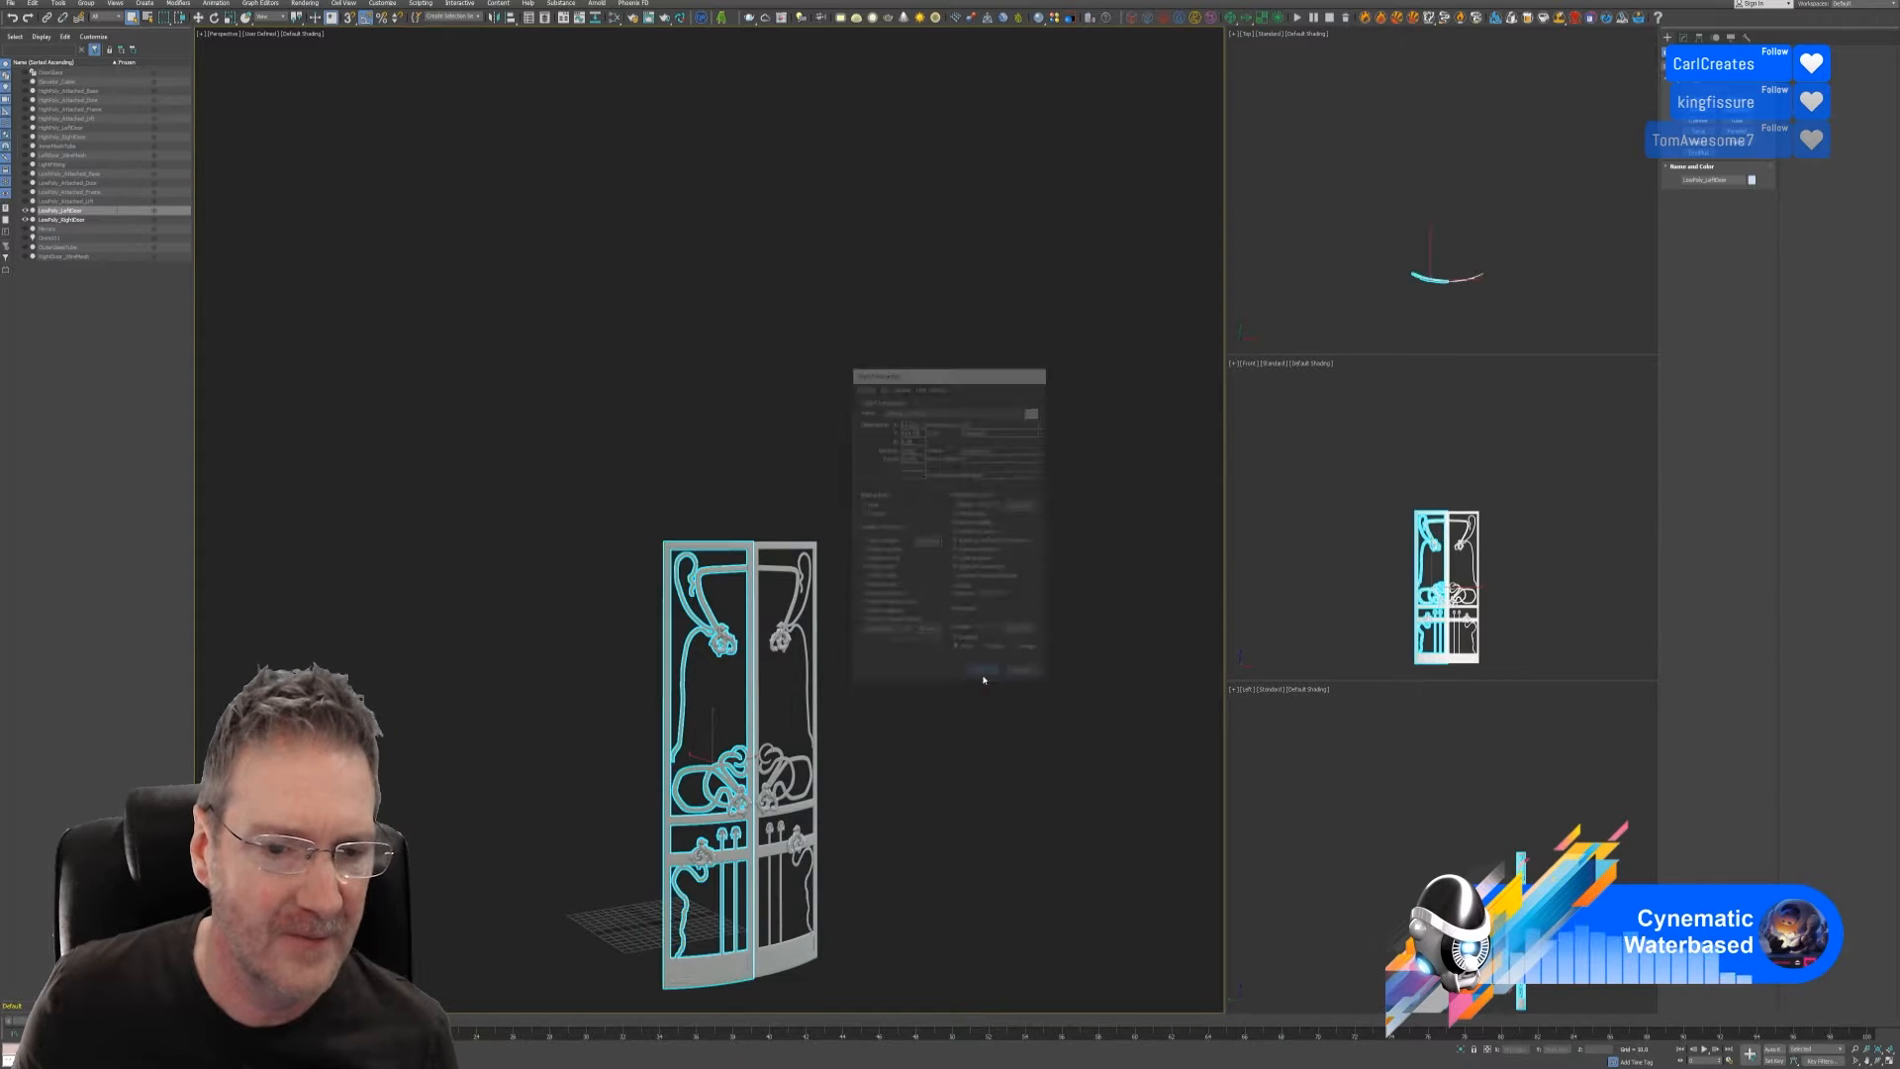
Start exporting only the selected low-poly left door and browse to the Elevator project folder
click(11, 5)
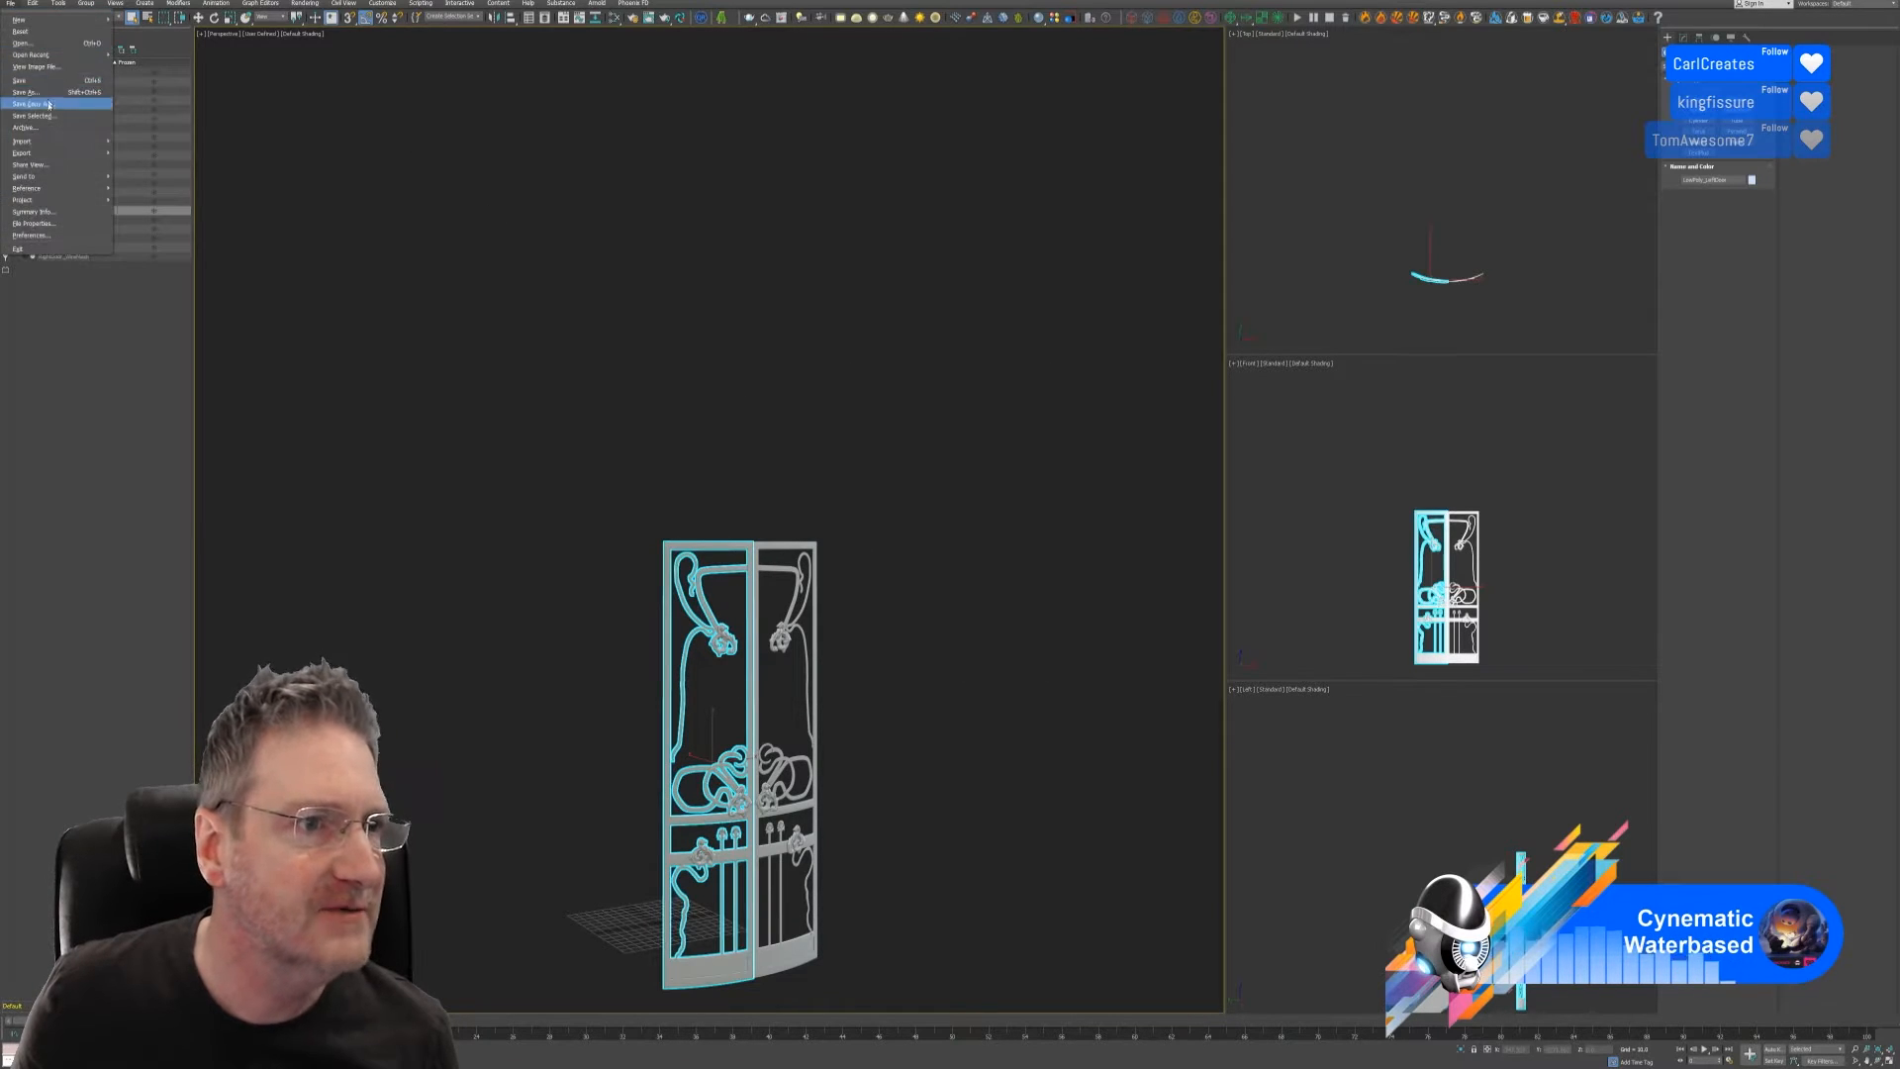
click(148, 165)
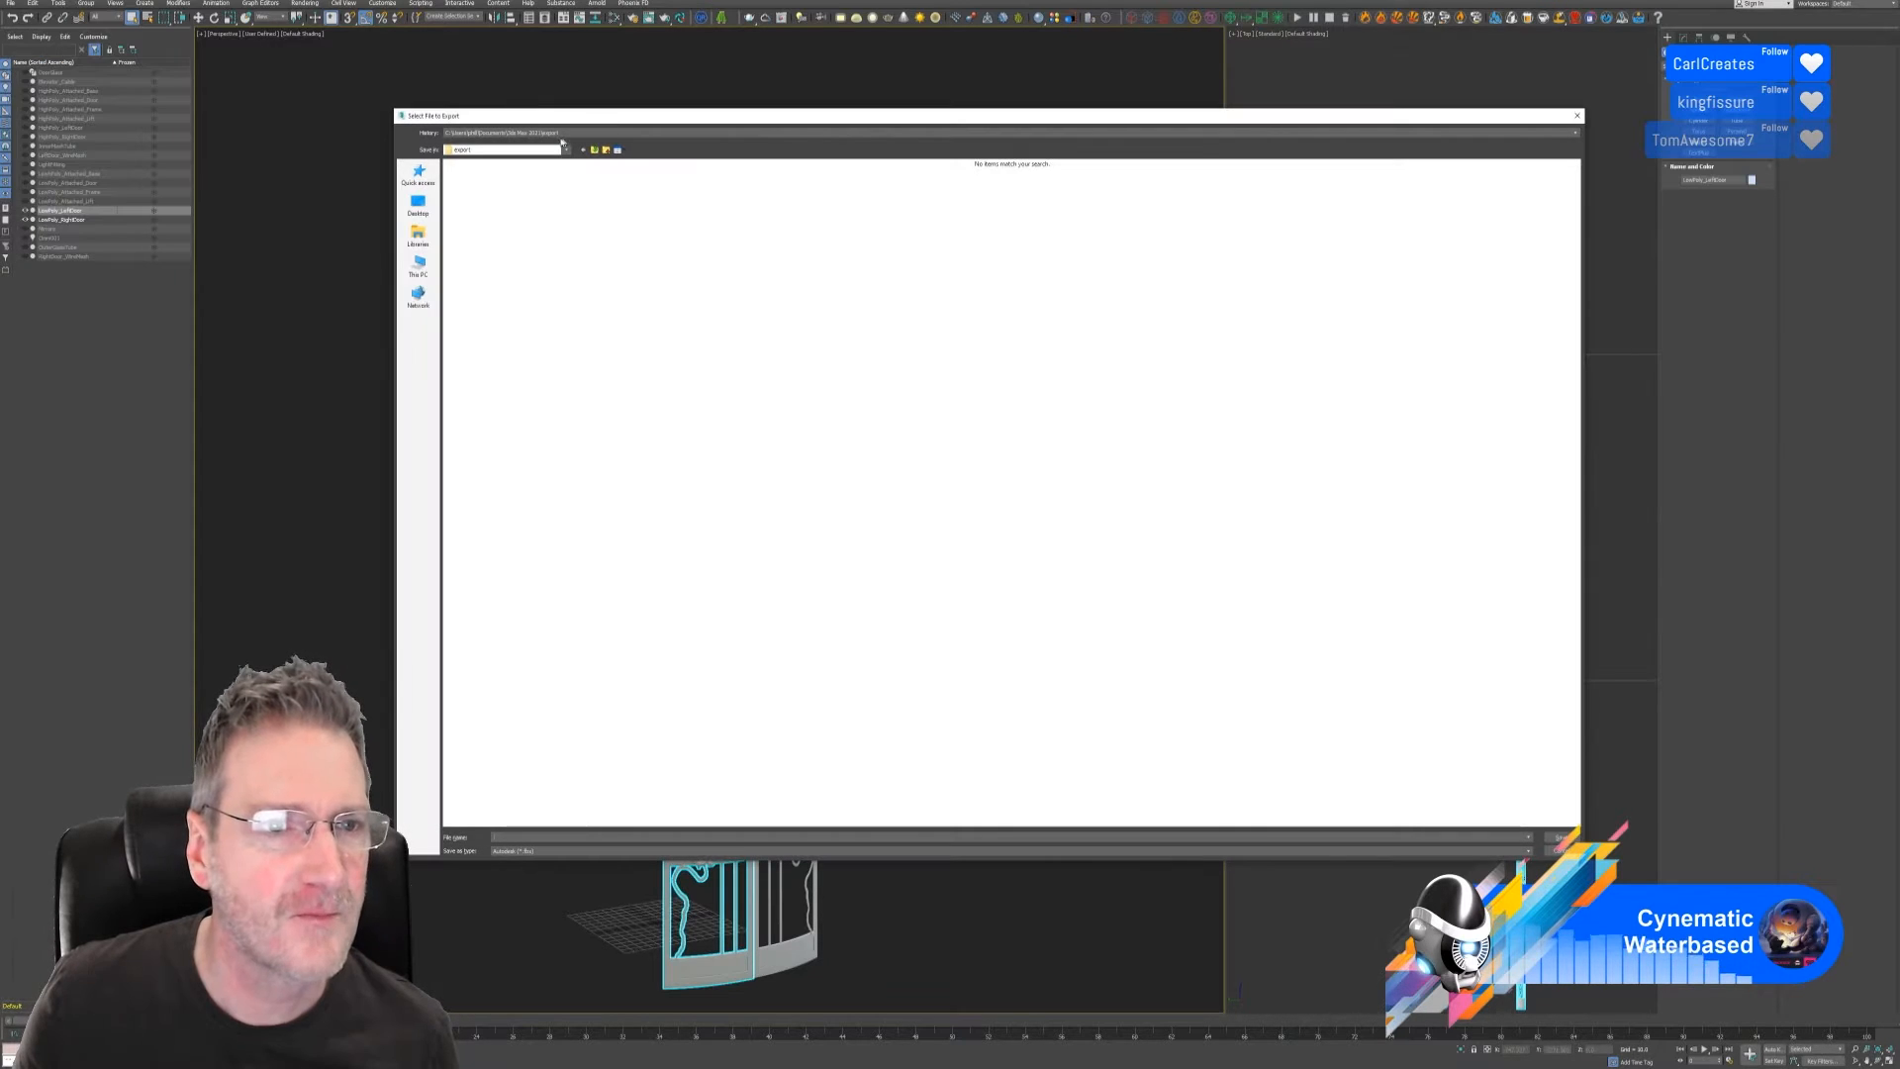
click(562, 140)
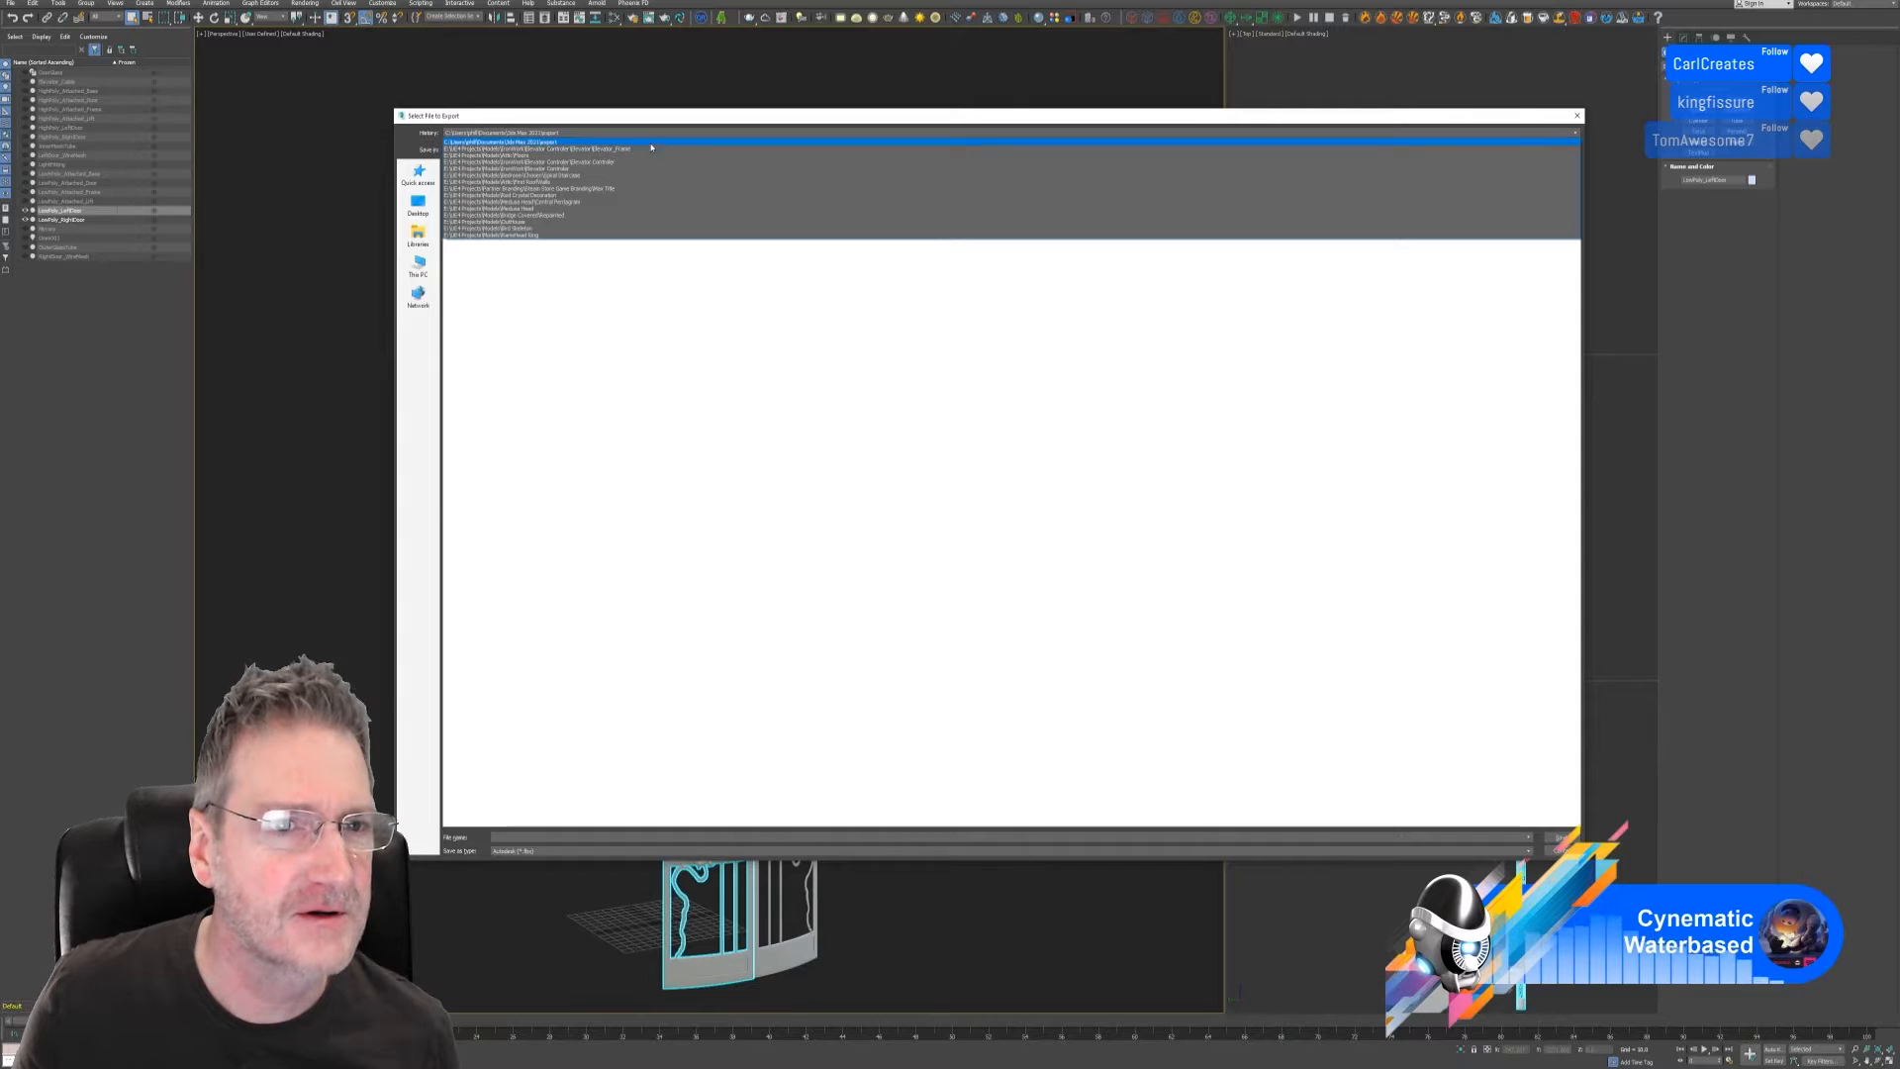
click(634, 149)
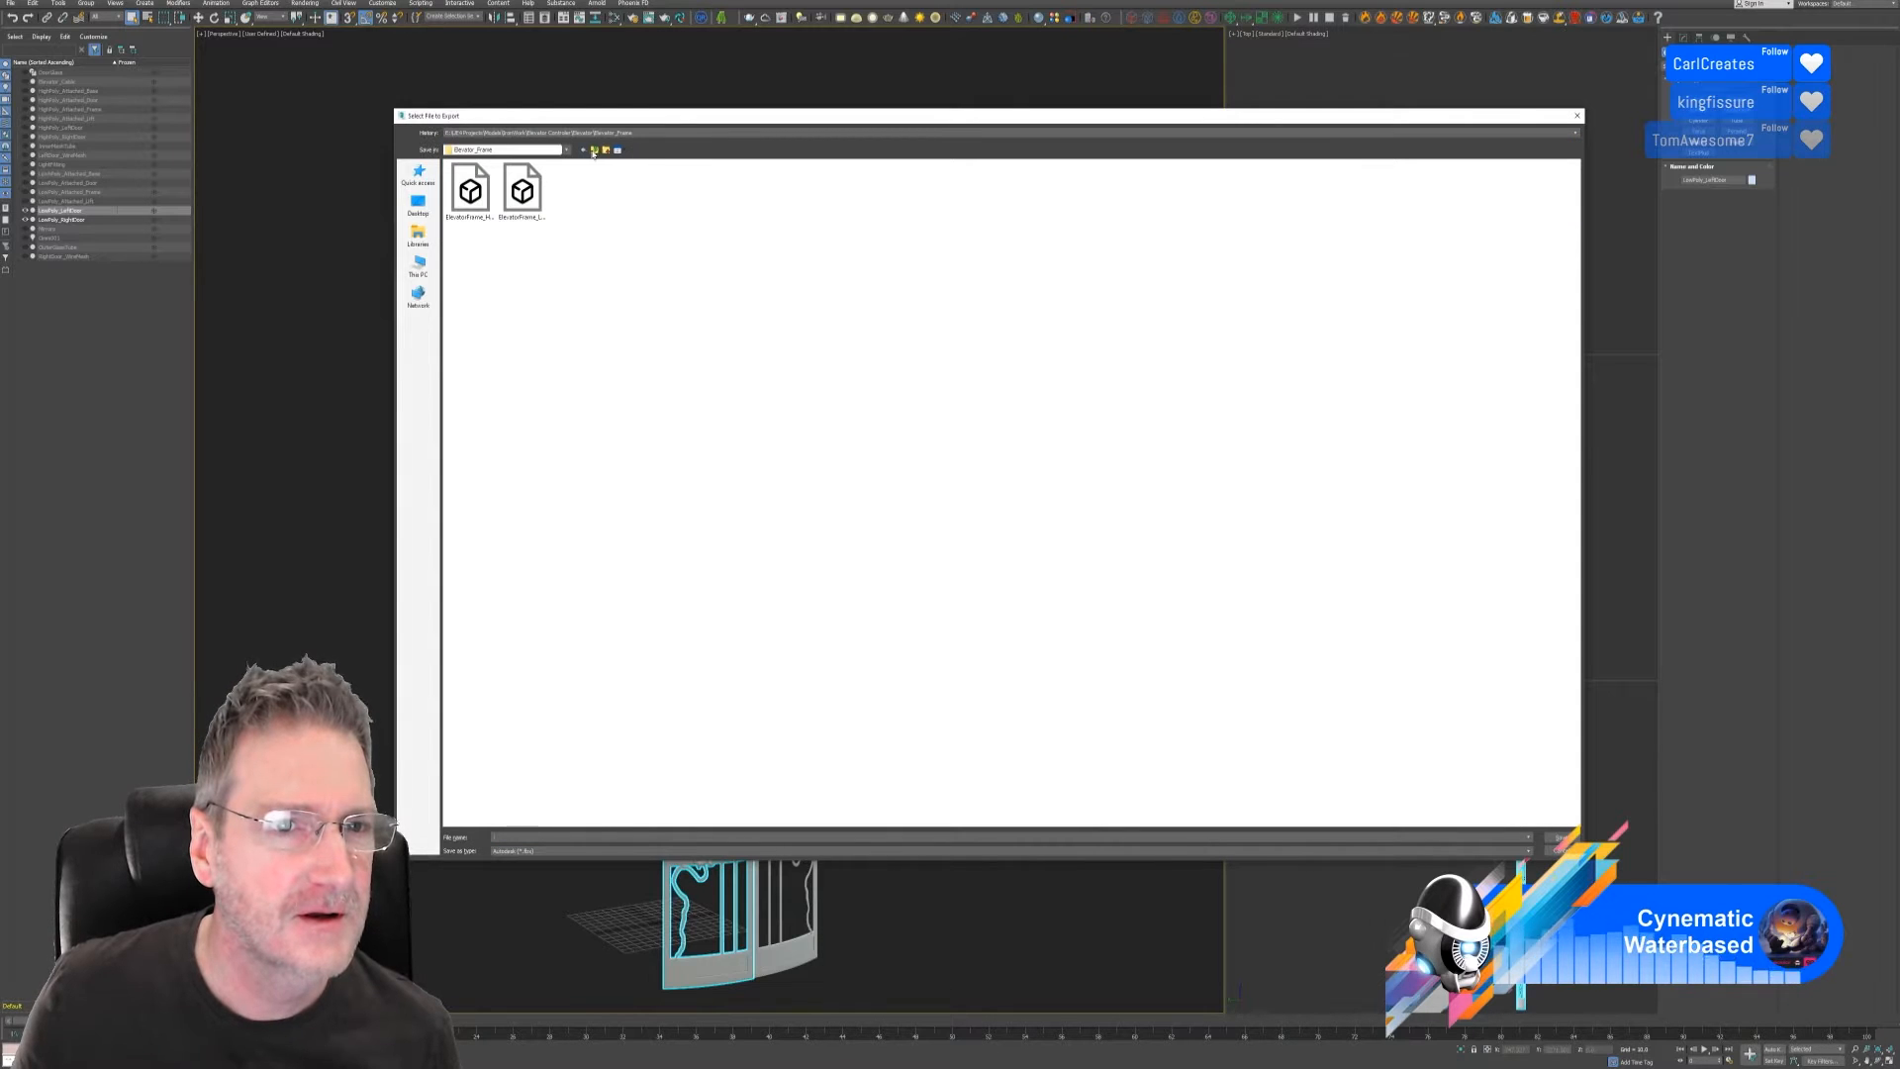
click(594, 151)
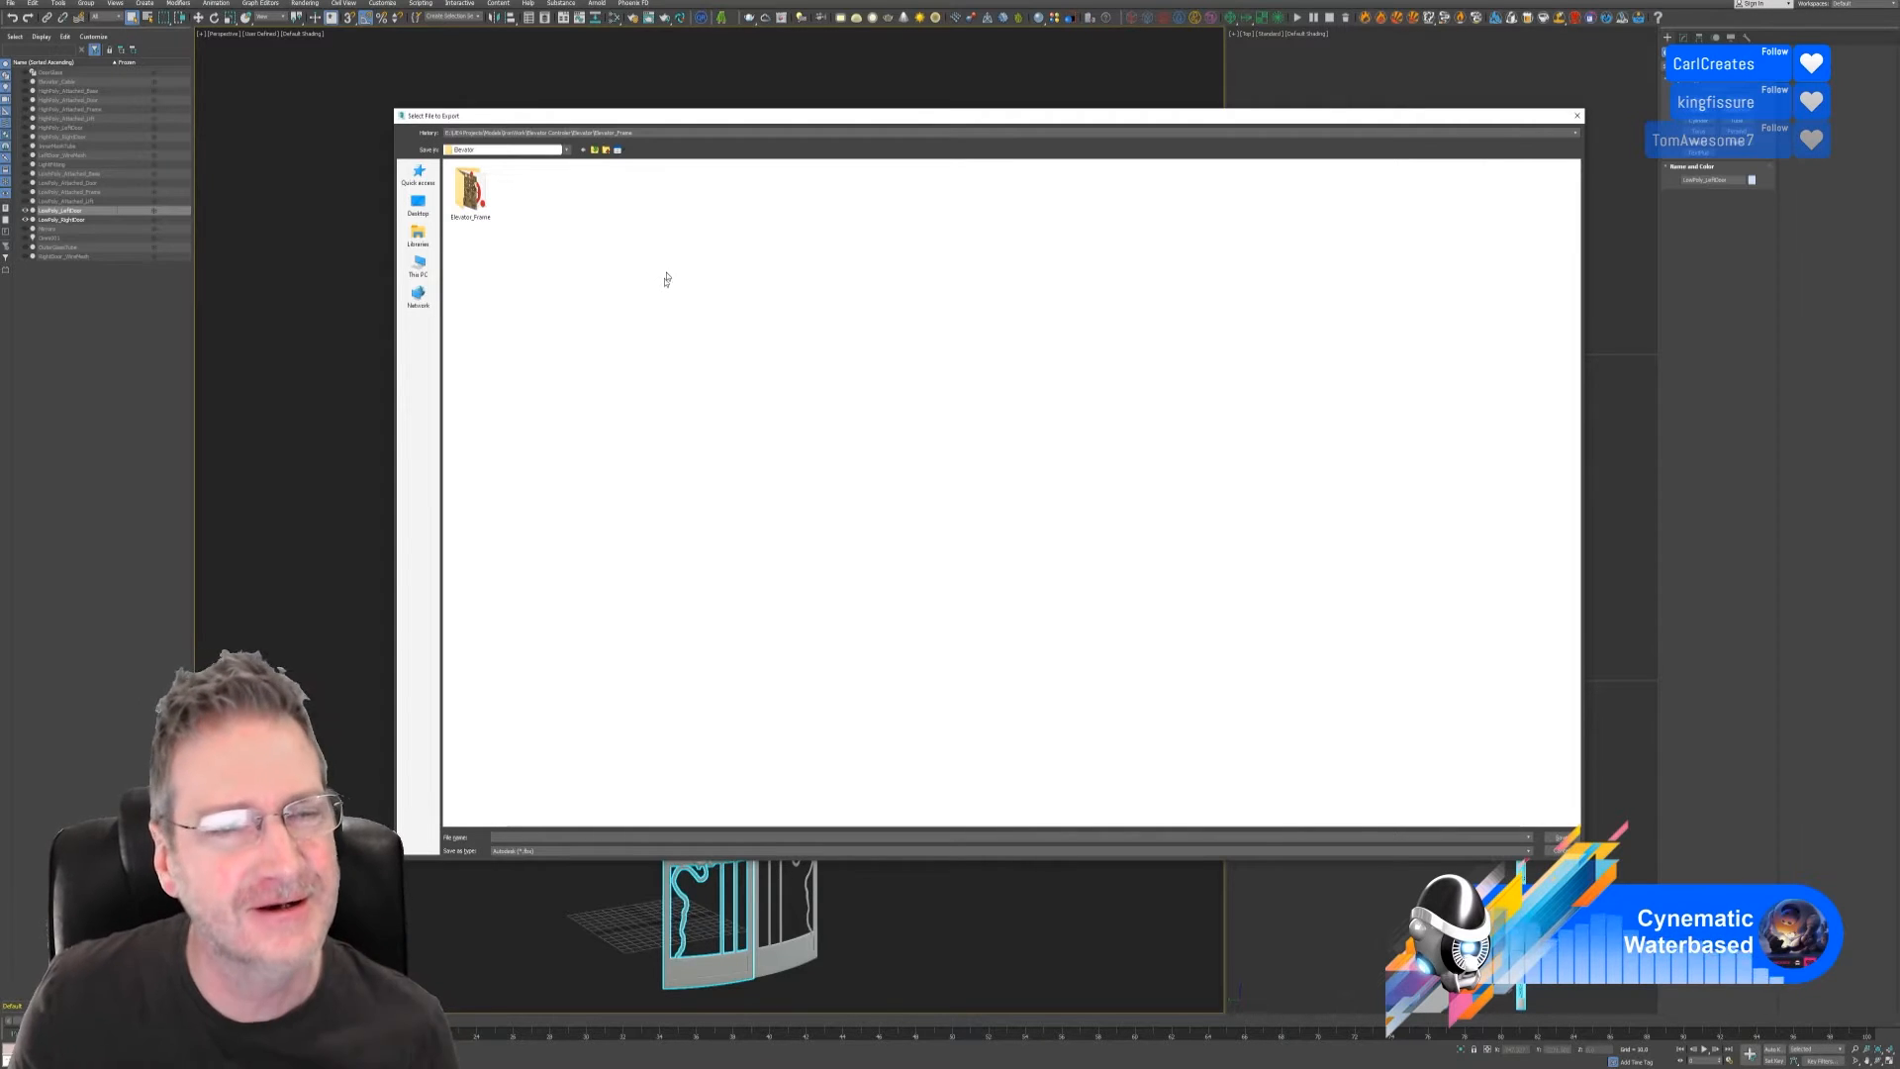
Create a folder named Inner Left Door inside the Elevator folder and open it
right_click(667, 276)
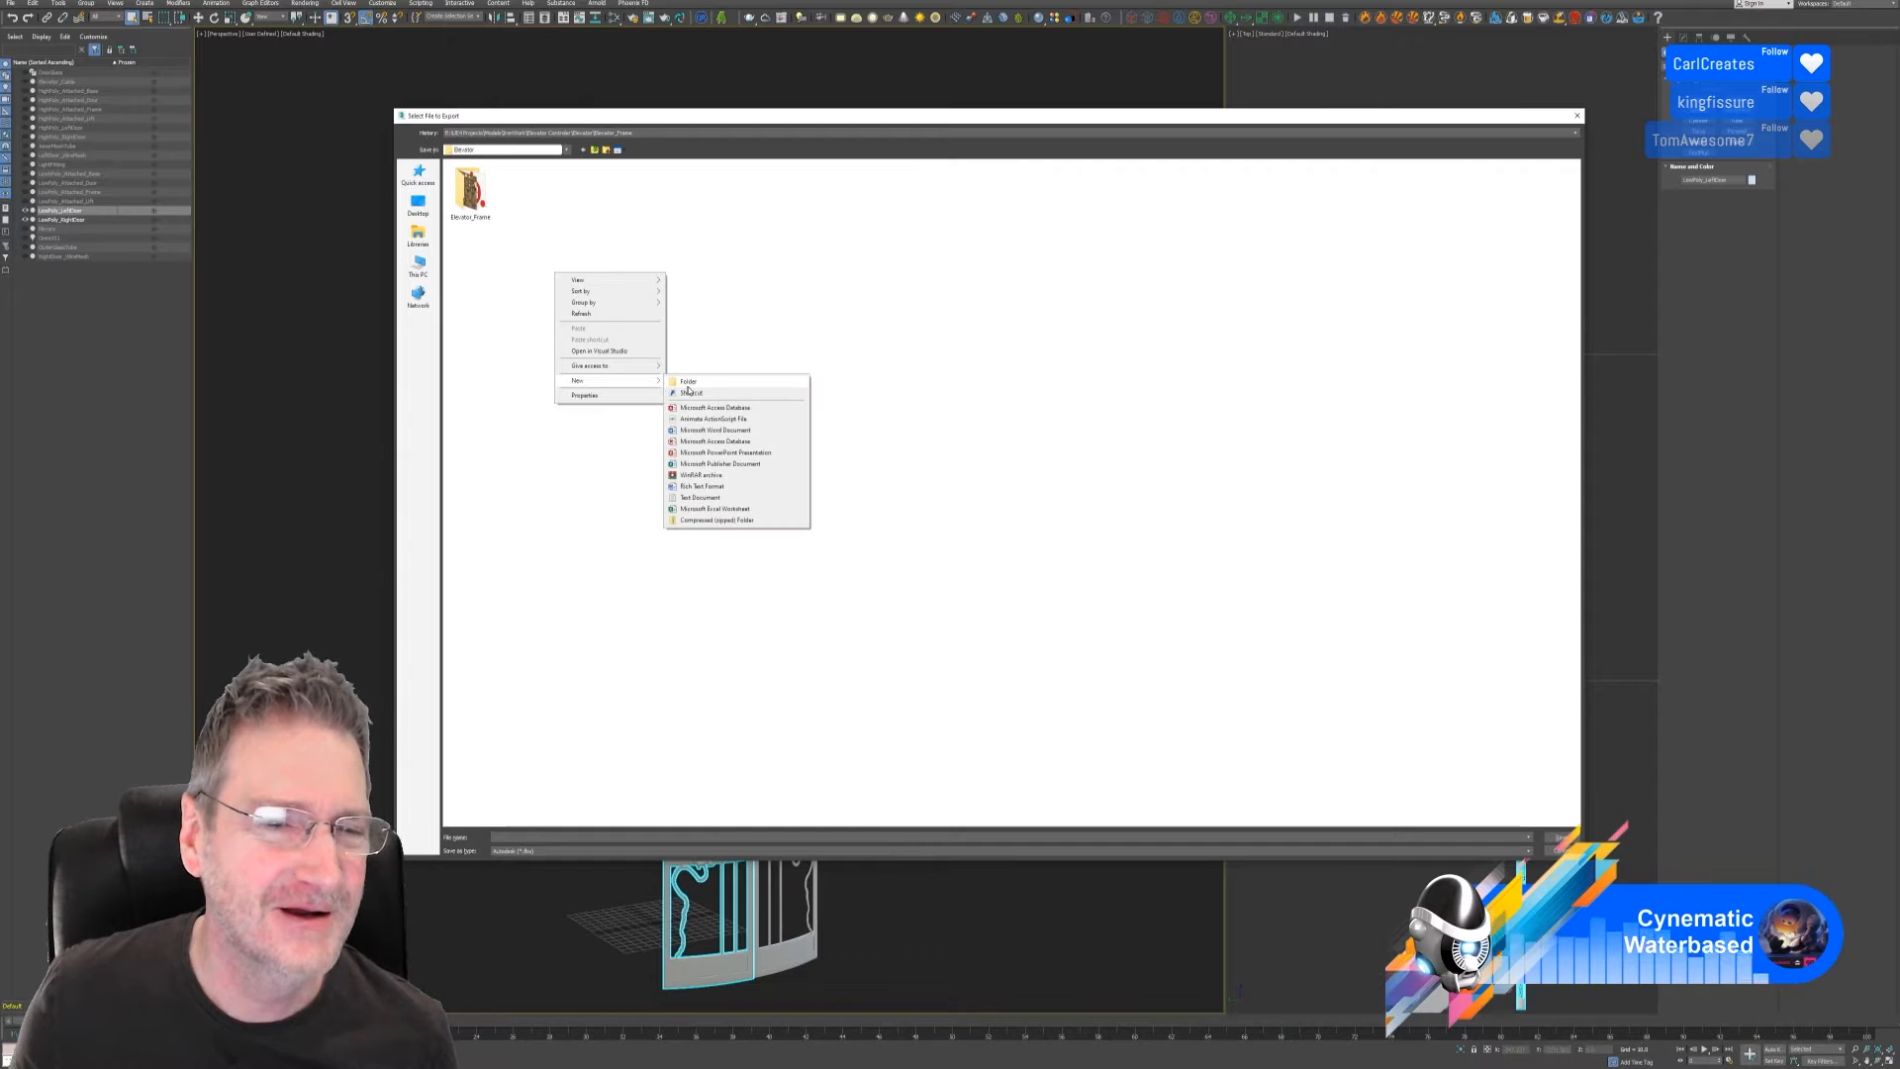
click(689, 382)
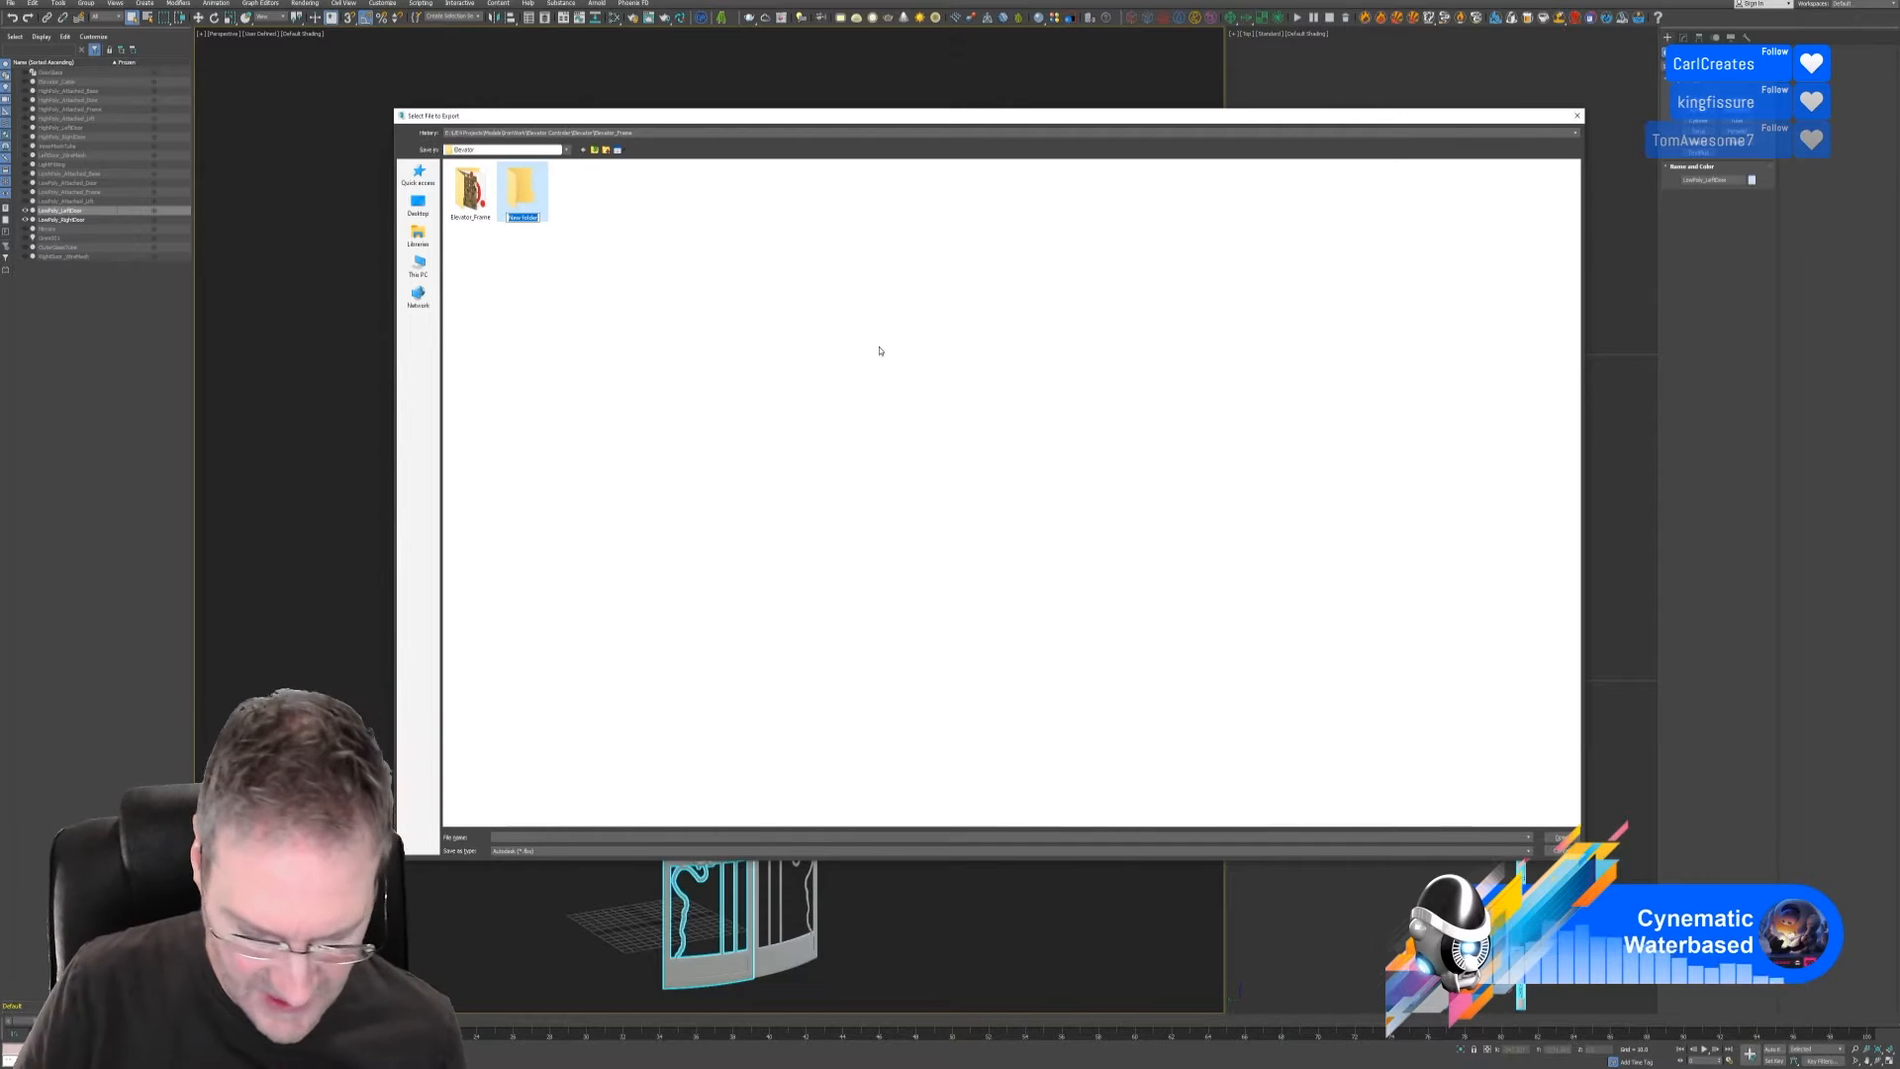
text(E)
text(nner L)
text(eft Door)
key(Return)
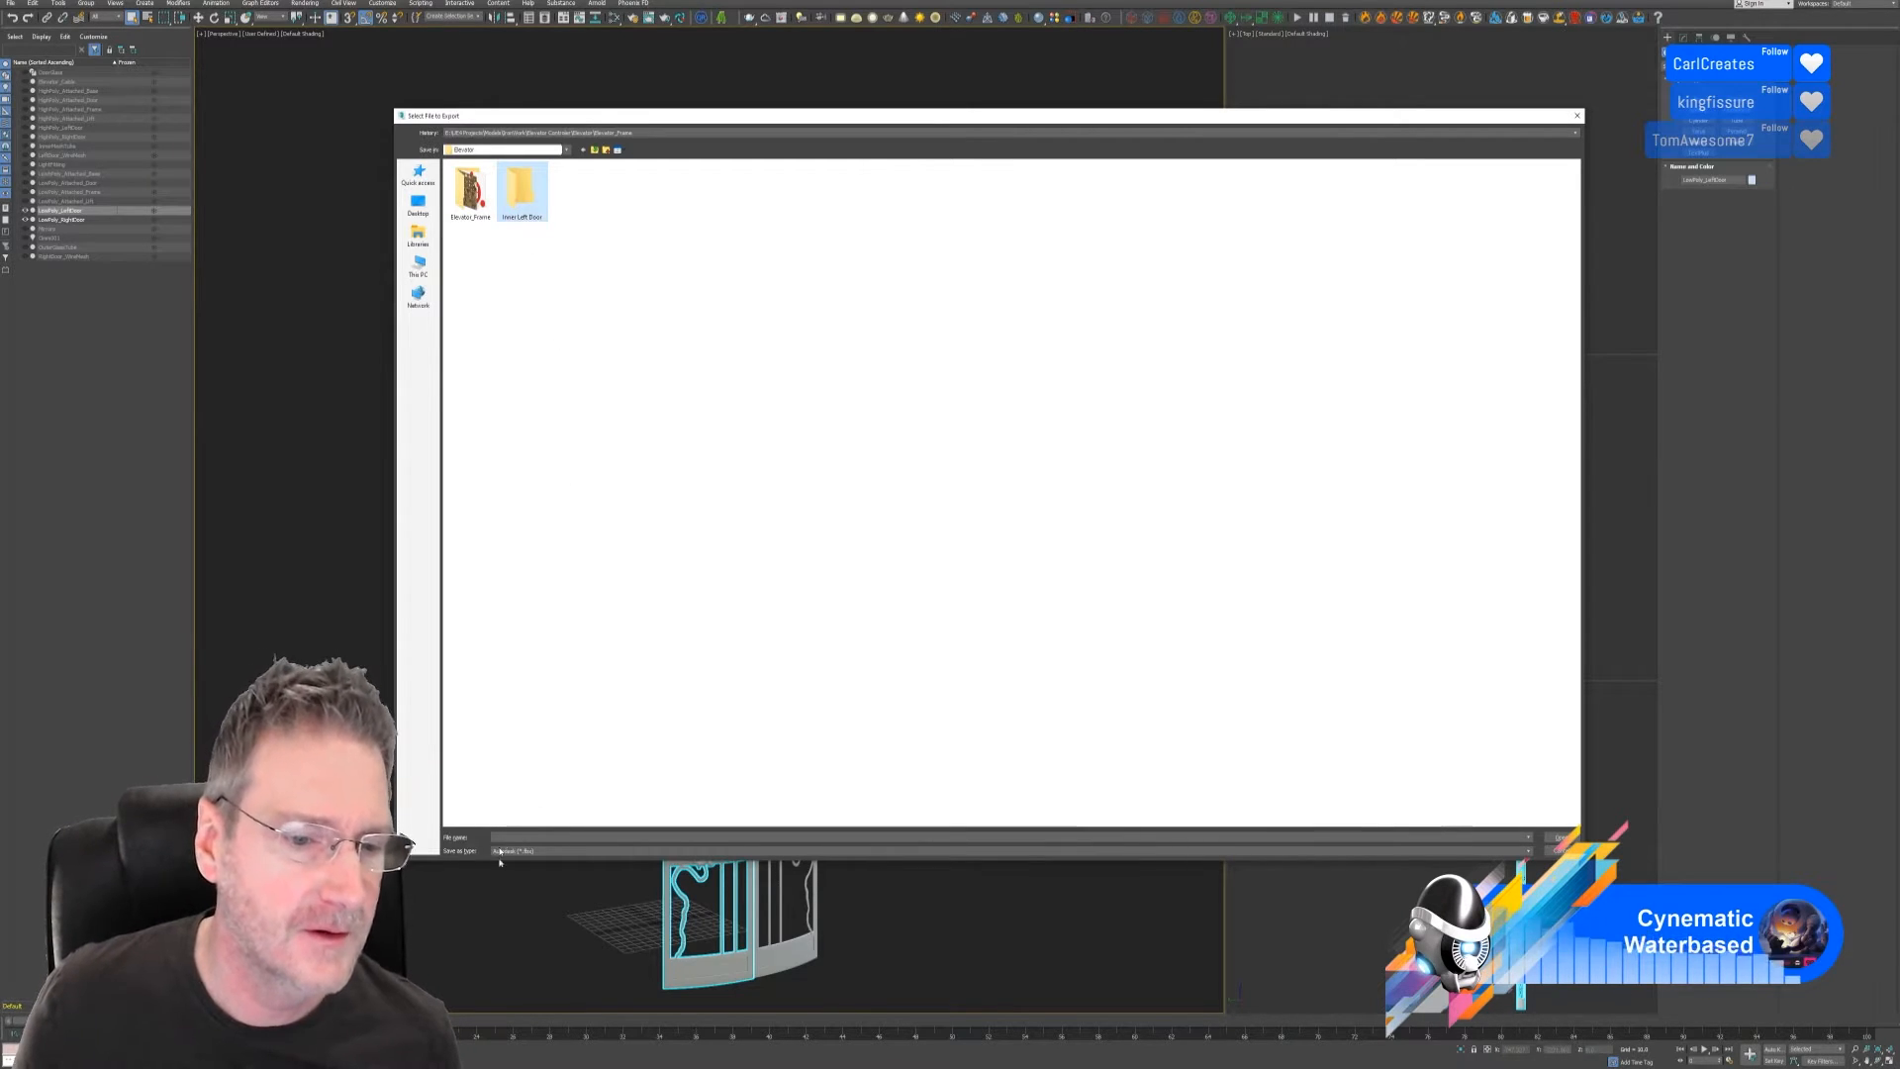
key(Return)
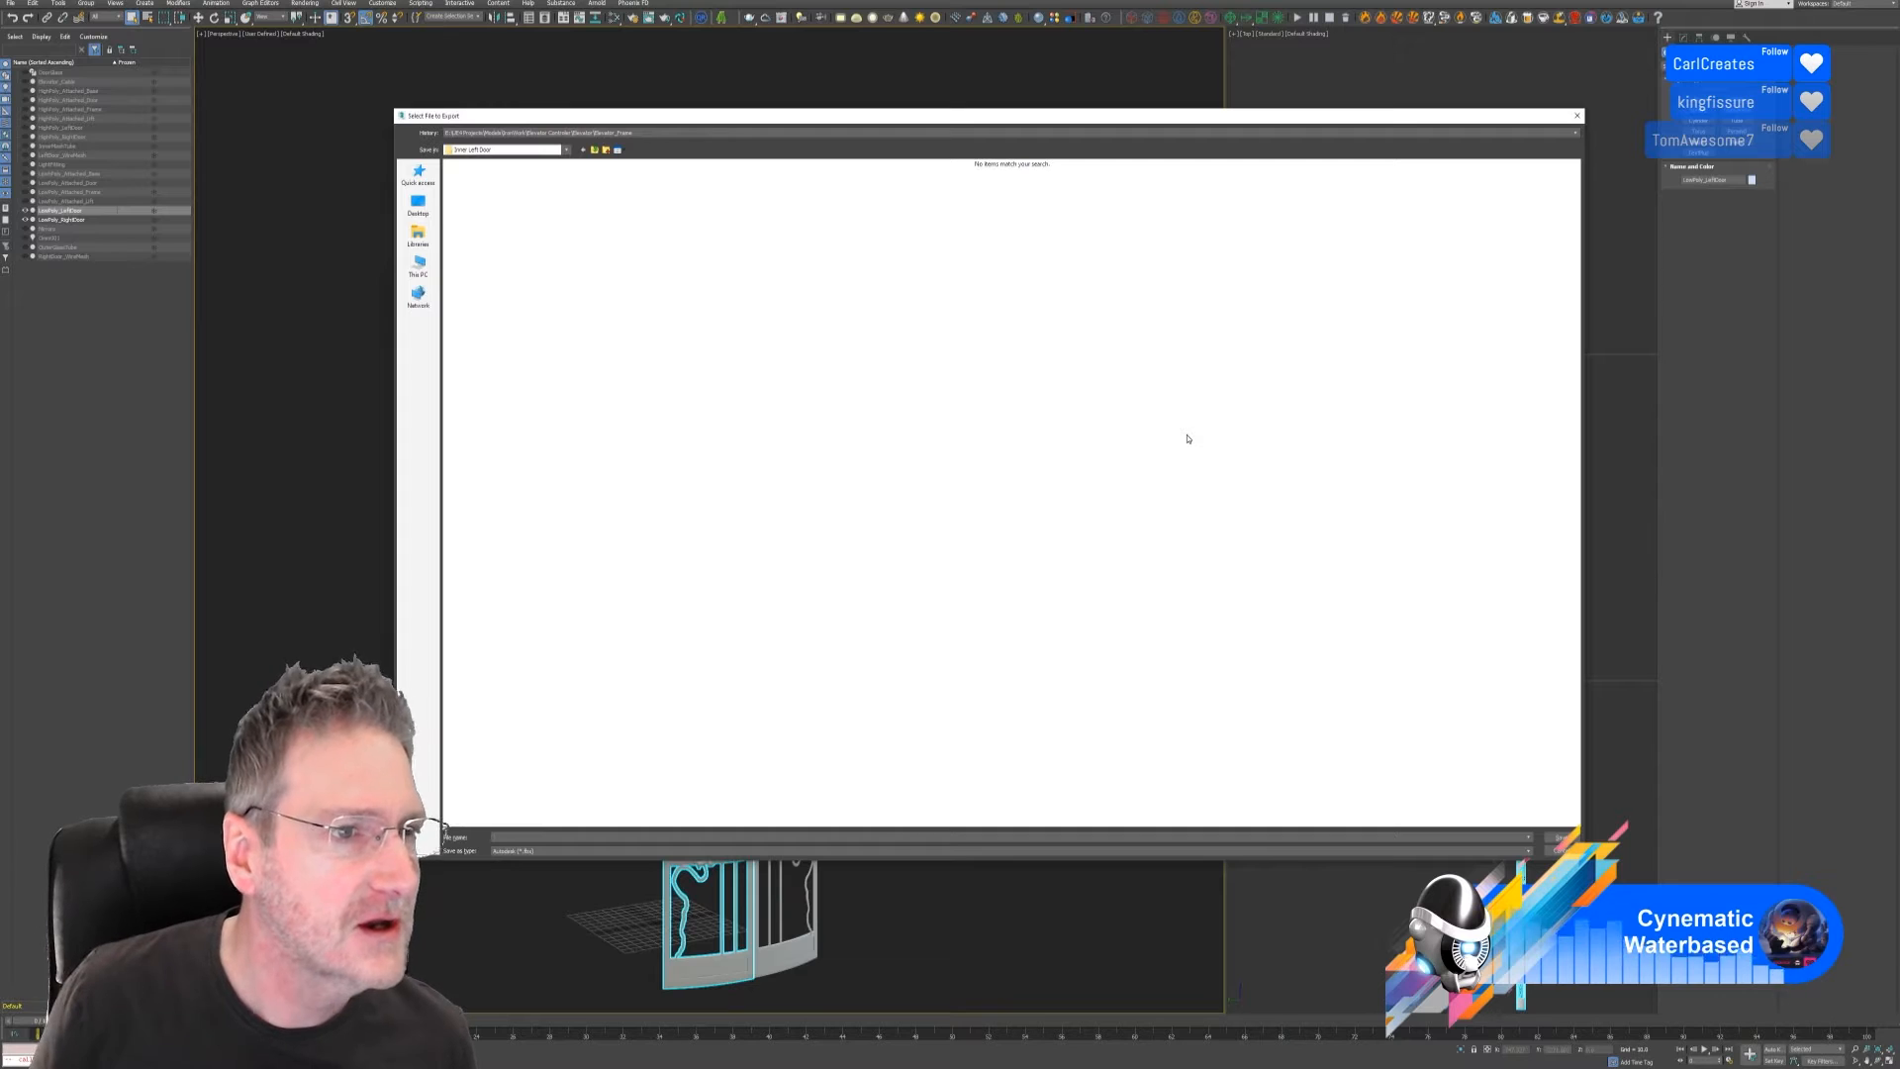
Export the low-poly left door as the FBX file LeftDoorLP with the current export settings
text(I)
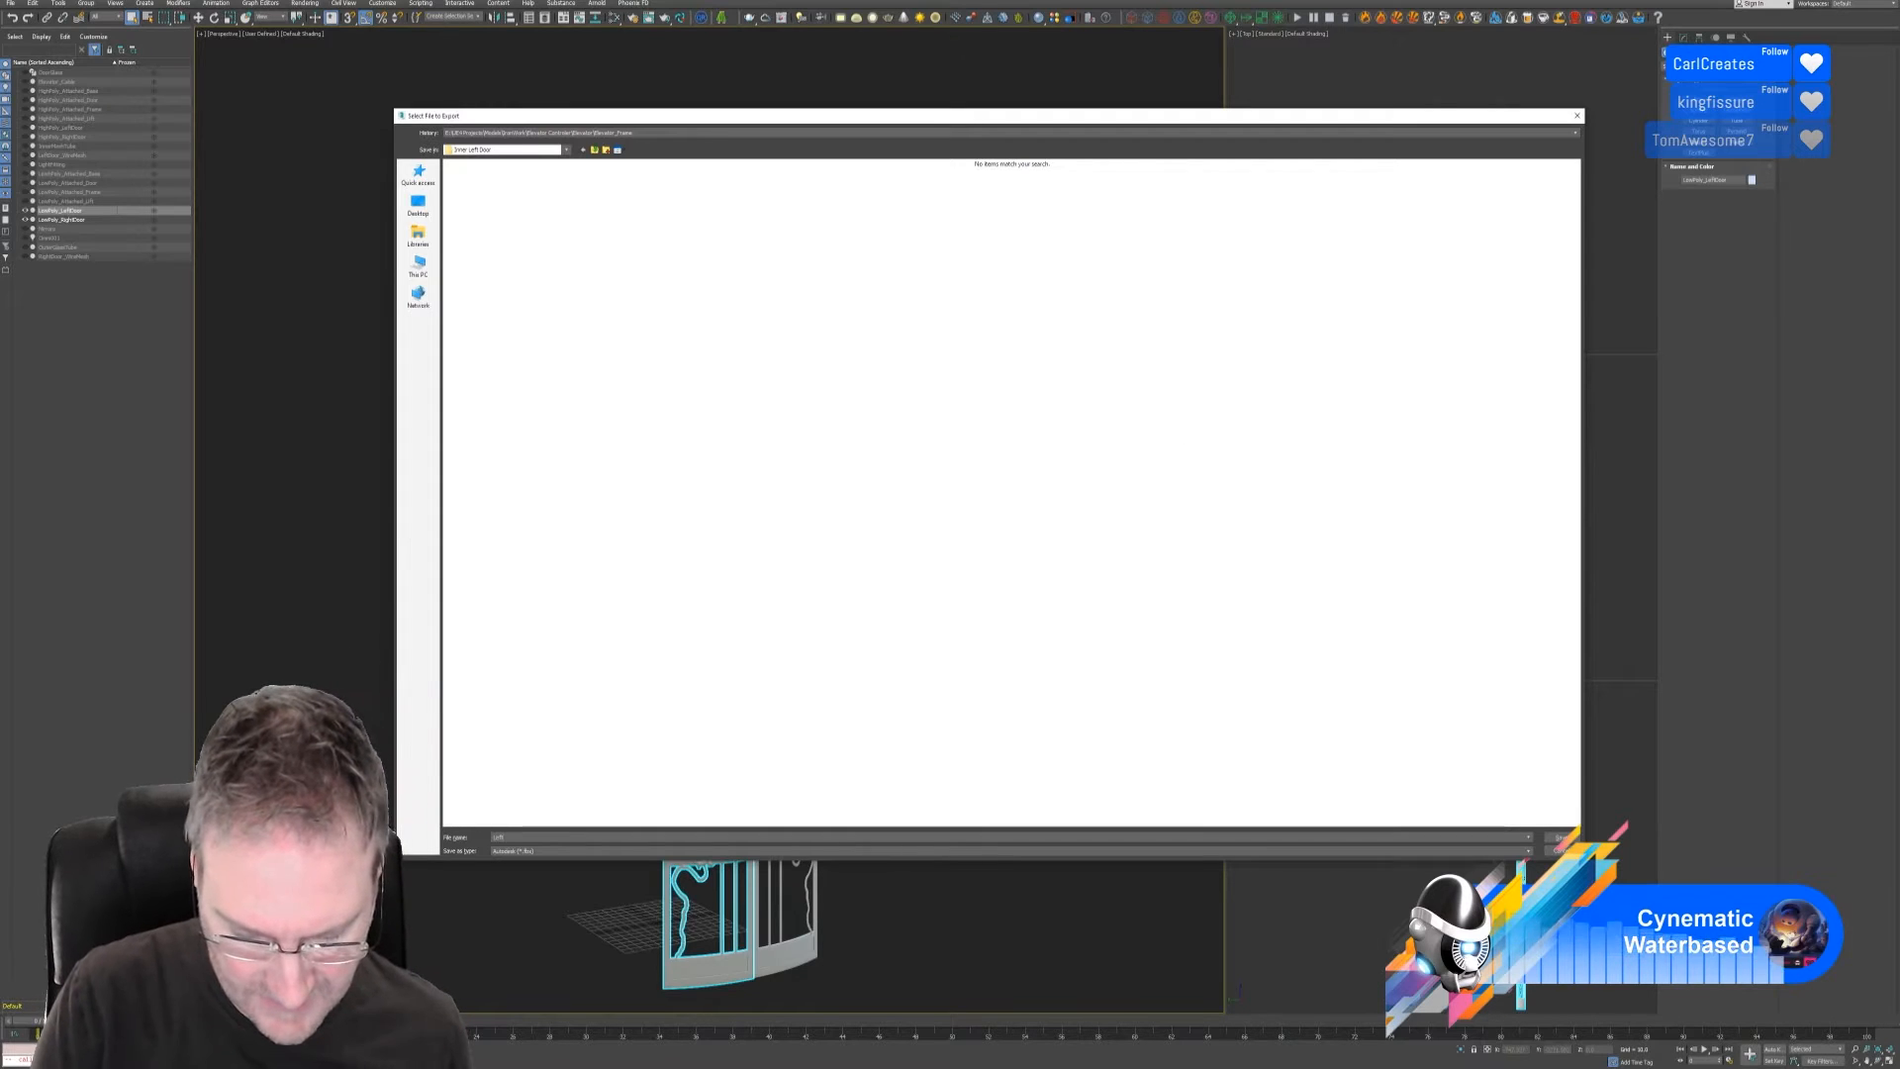
text(eftDoorLP)
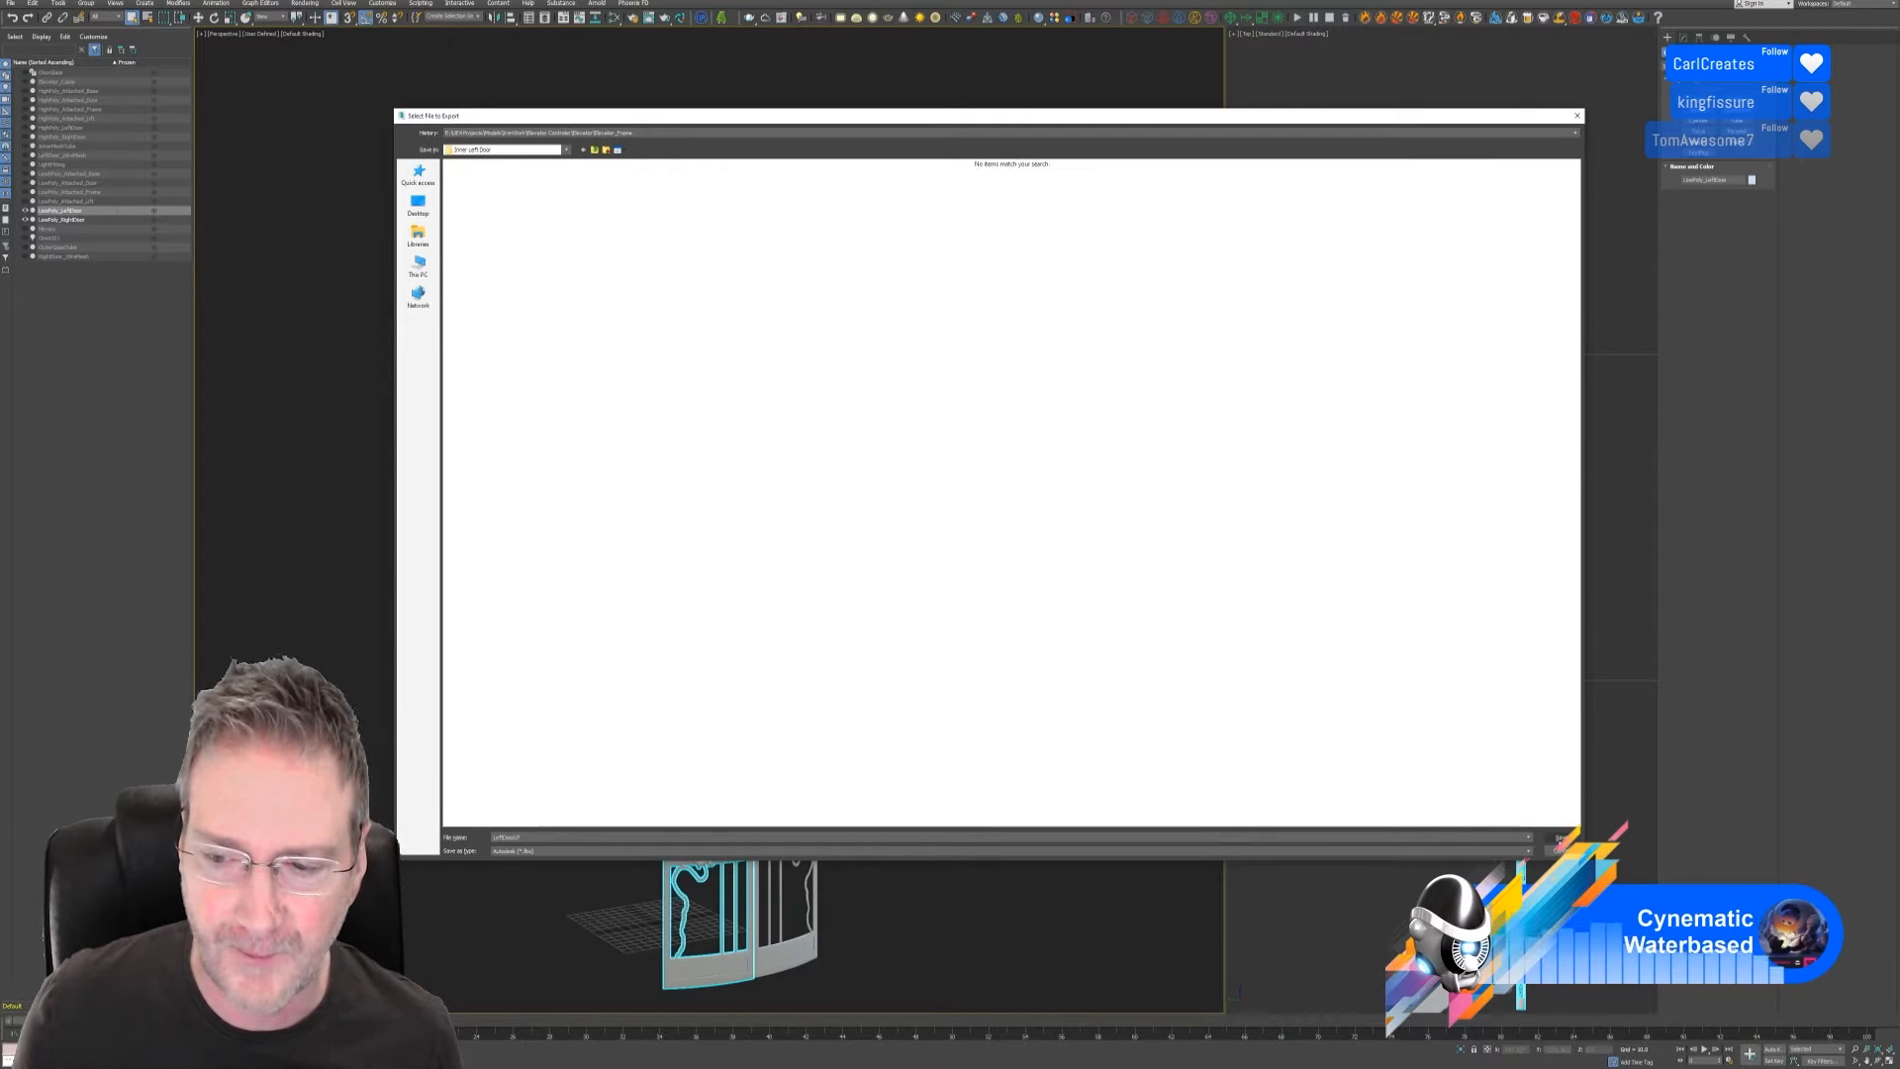
click(1560, 838)
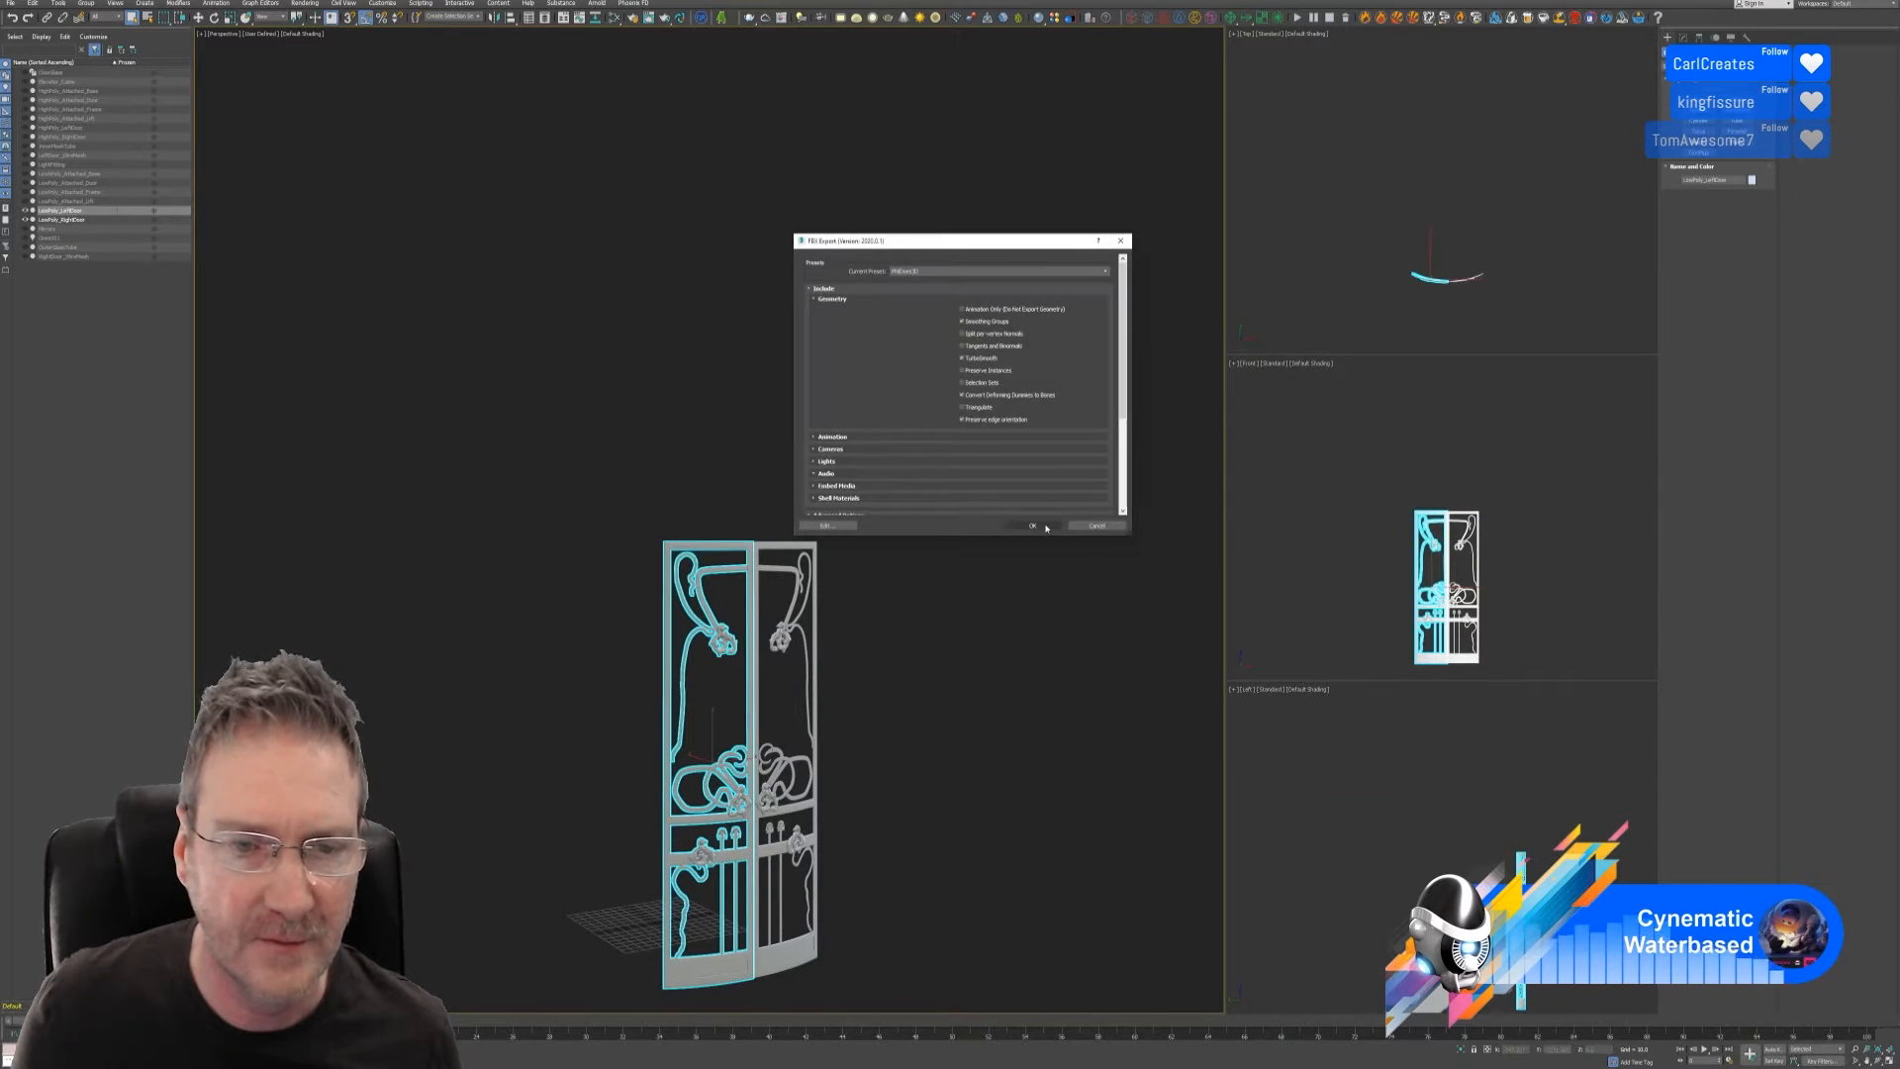
click(1041, 524)
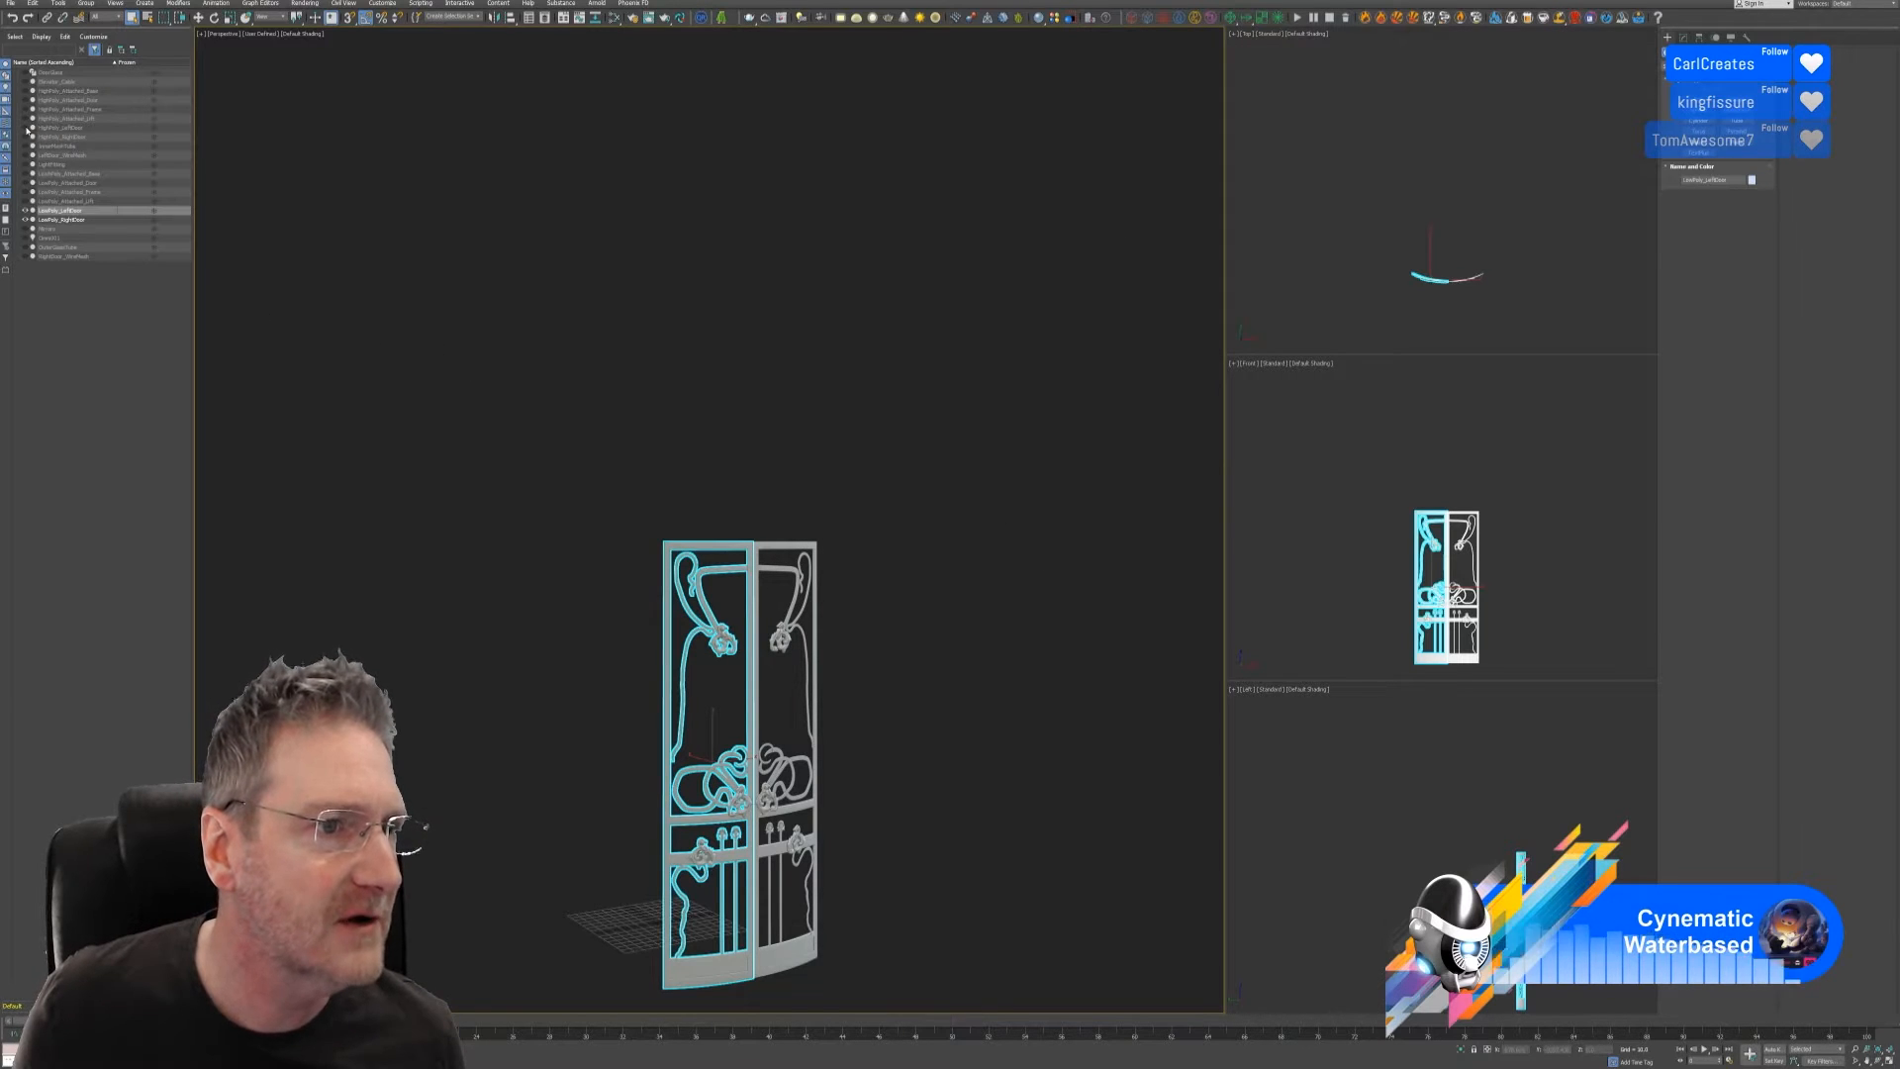
Hide the low-poly left door, unhide the high-poly left door and select it
click(26, 213)
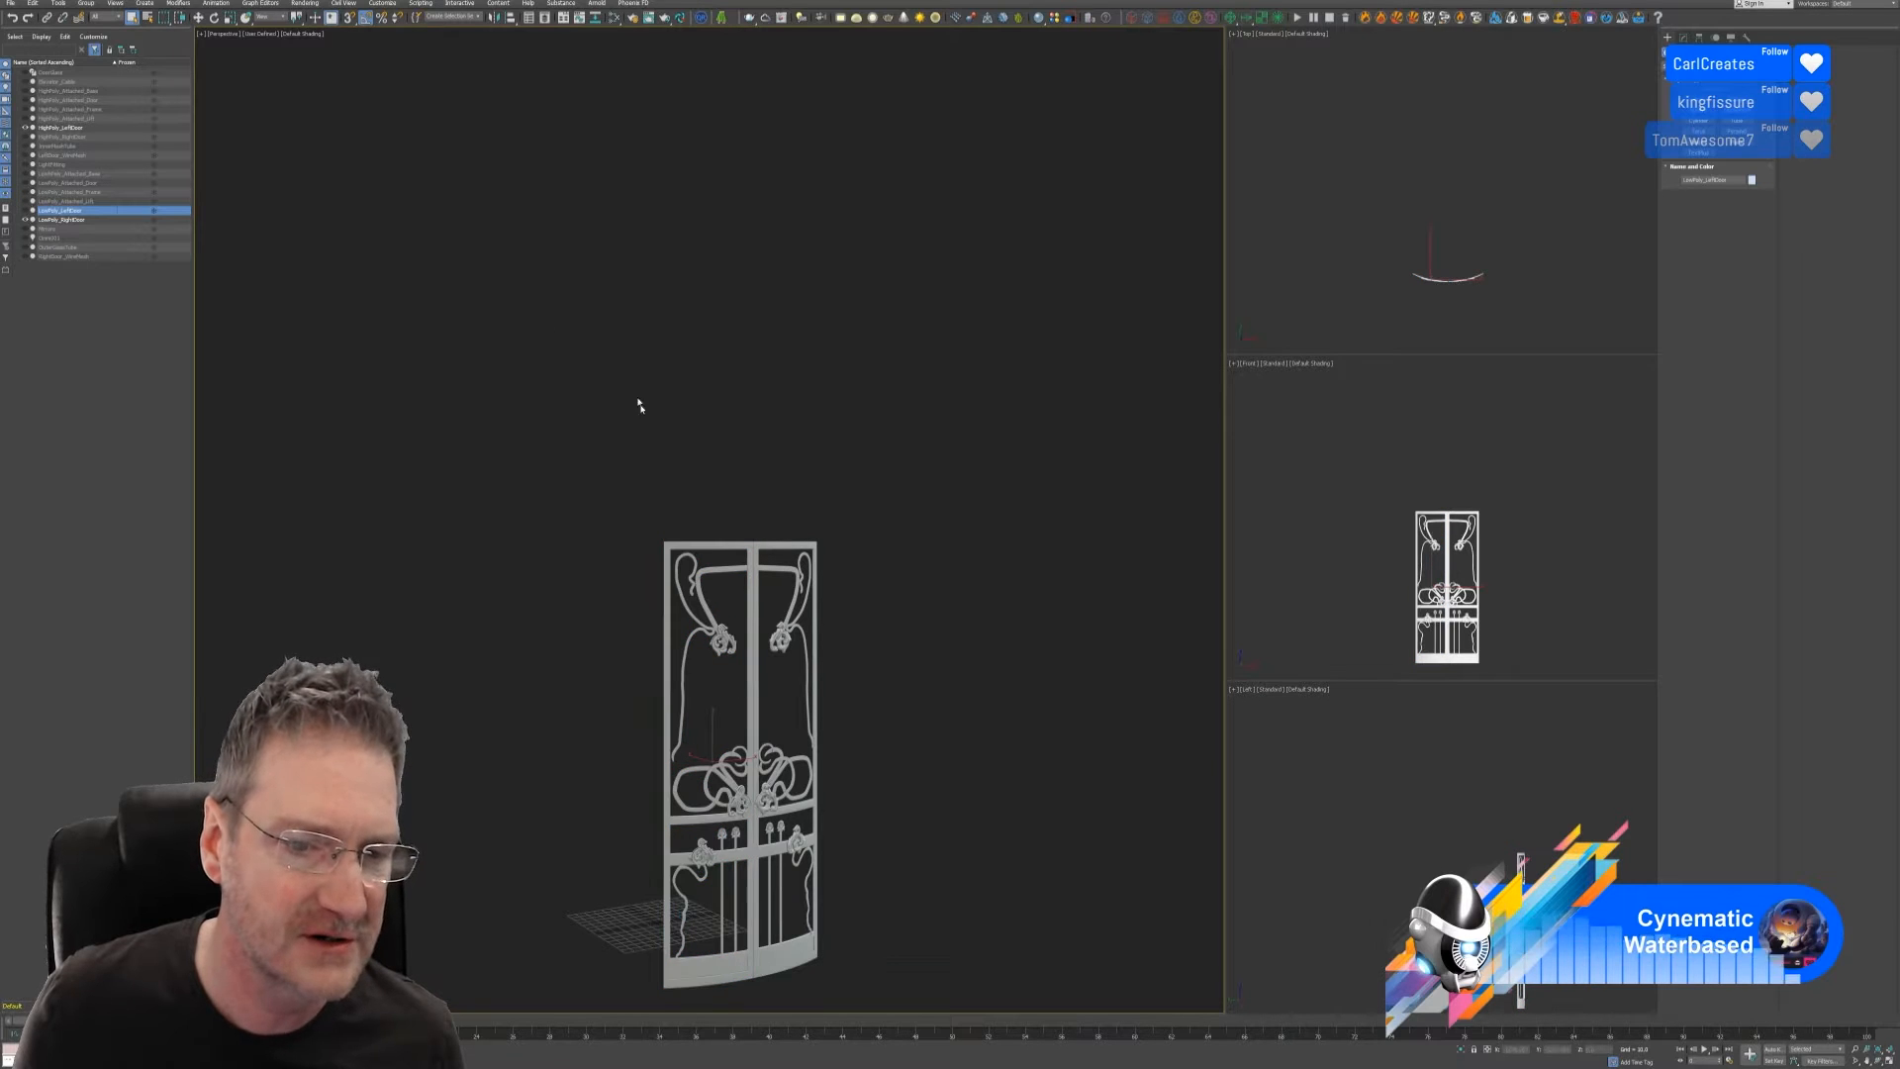
click(694, 572)
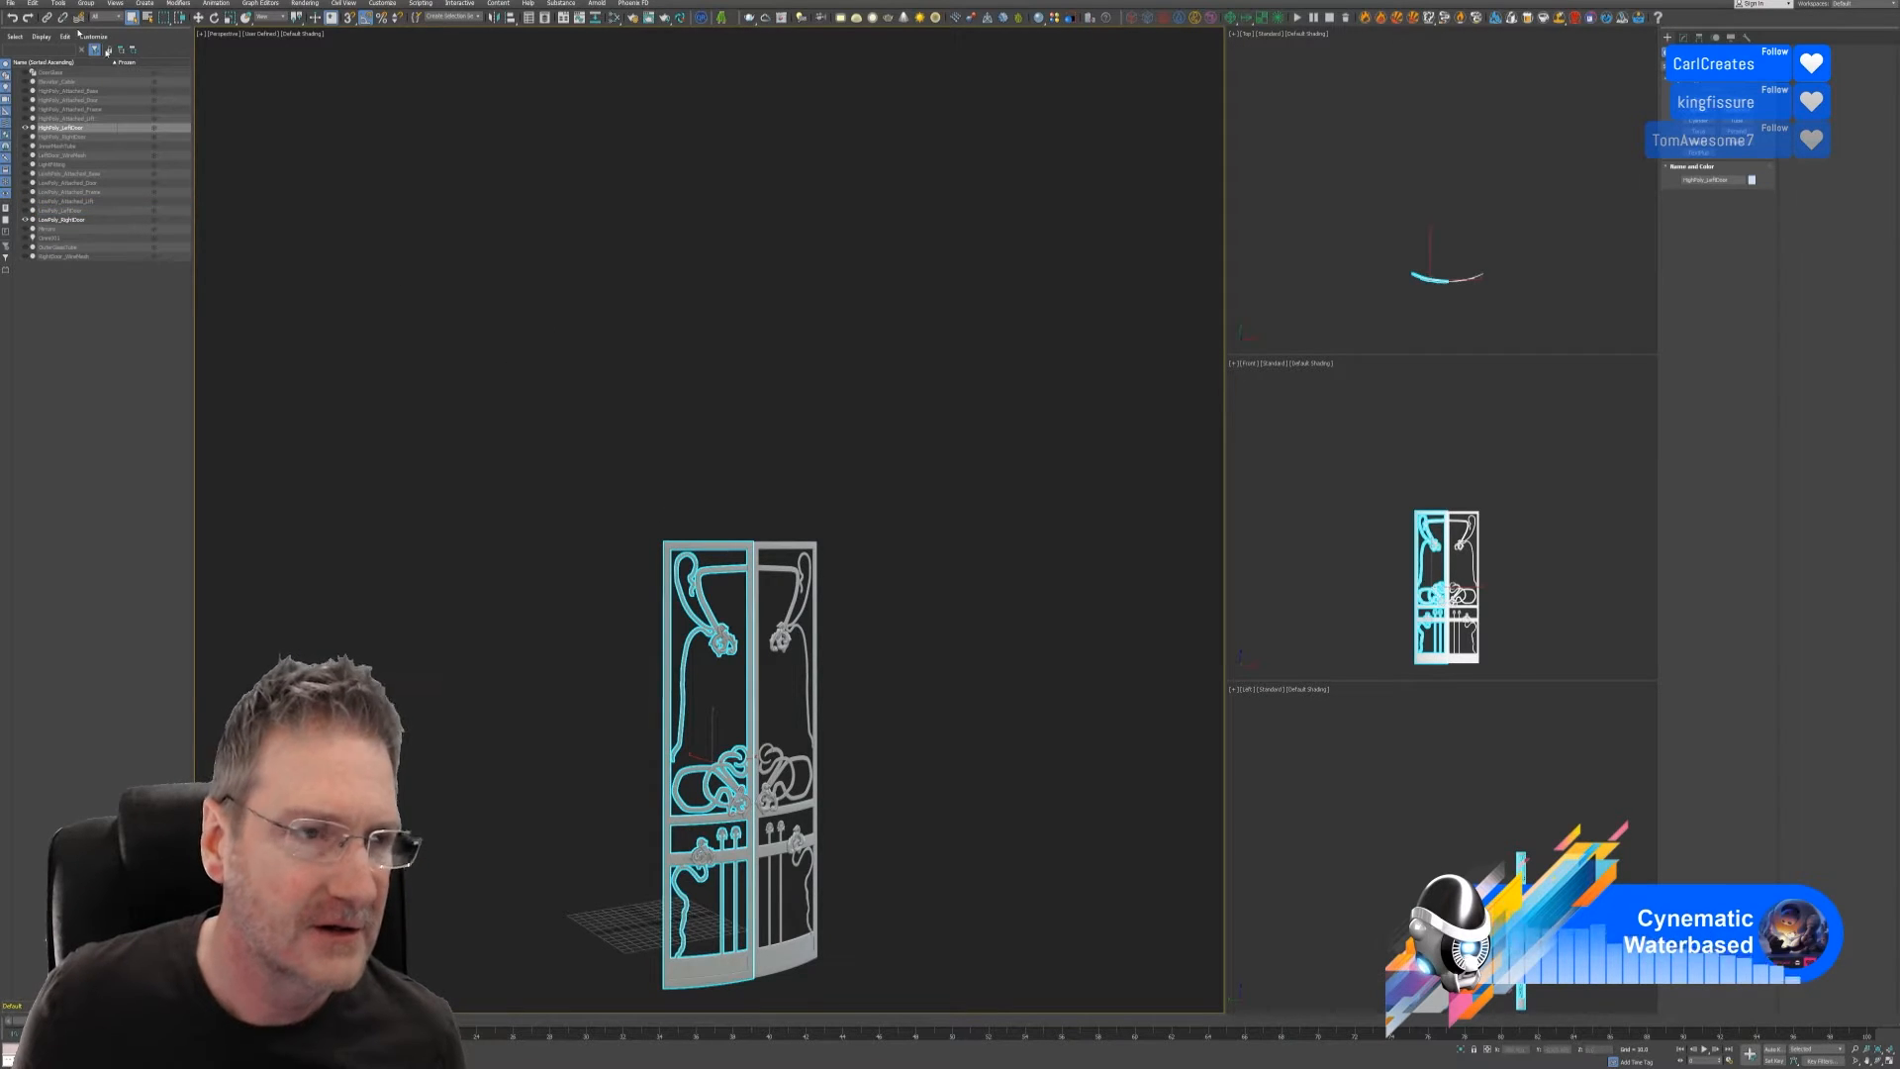
Export only the selected high-poly left door as the FBX file LeftDoorHP in the Inner Left Door folder
click(20, 6)
mouse_move(59, 152)
click(158, 166)
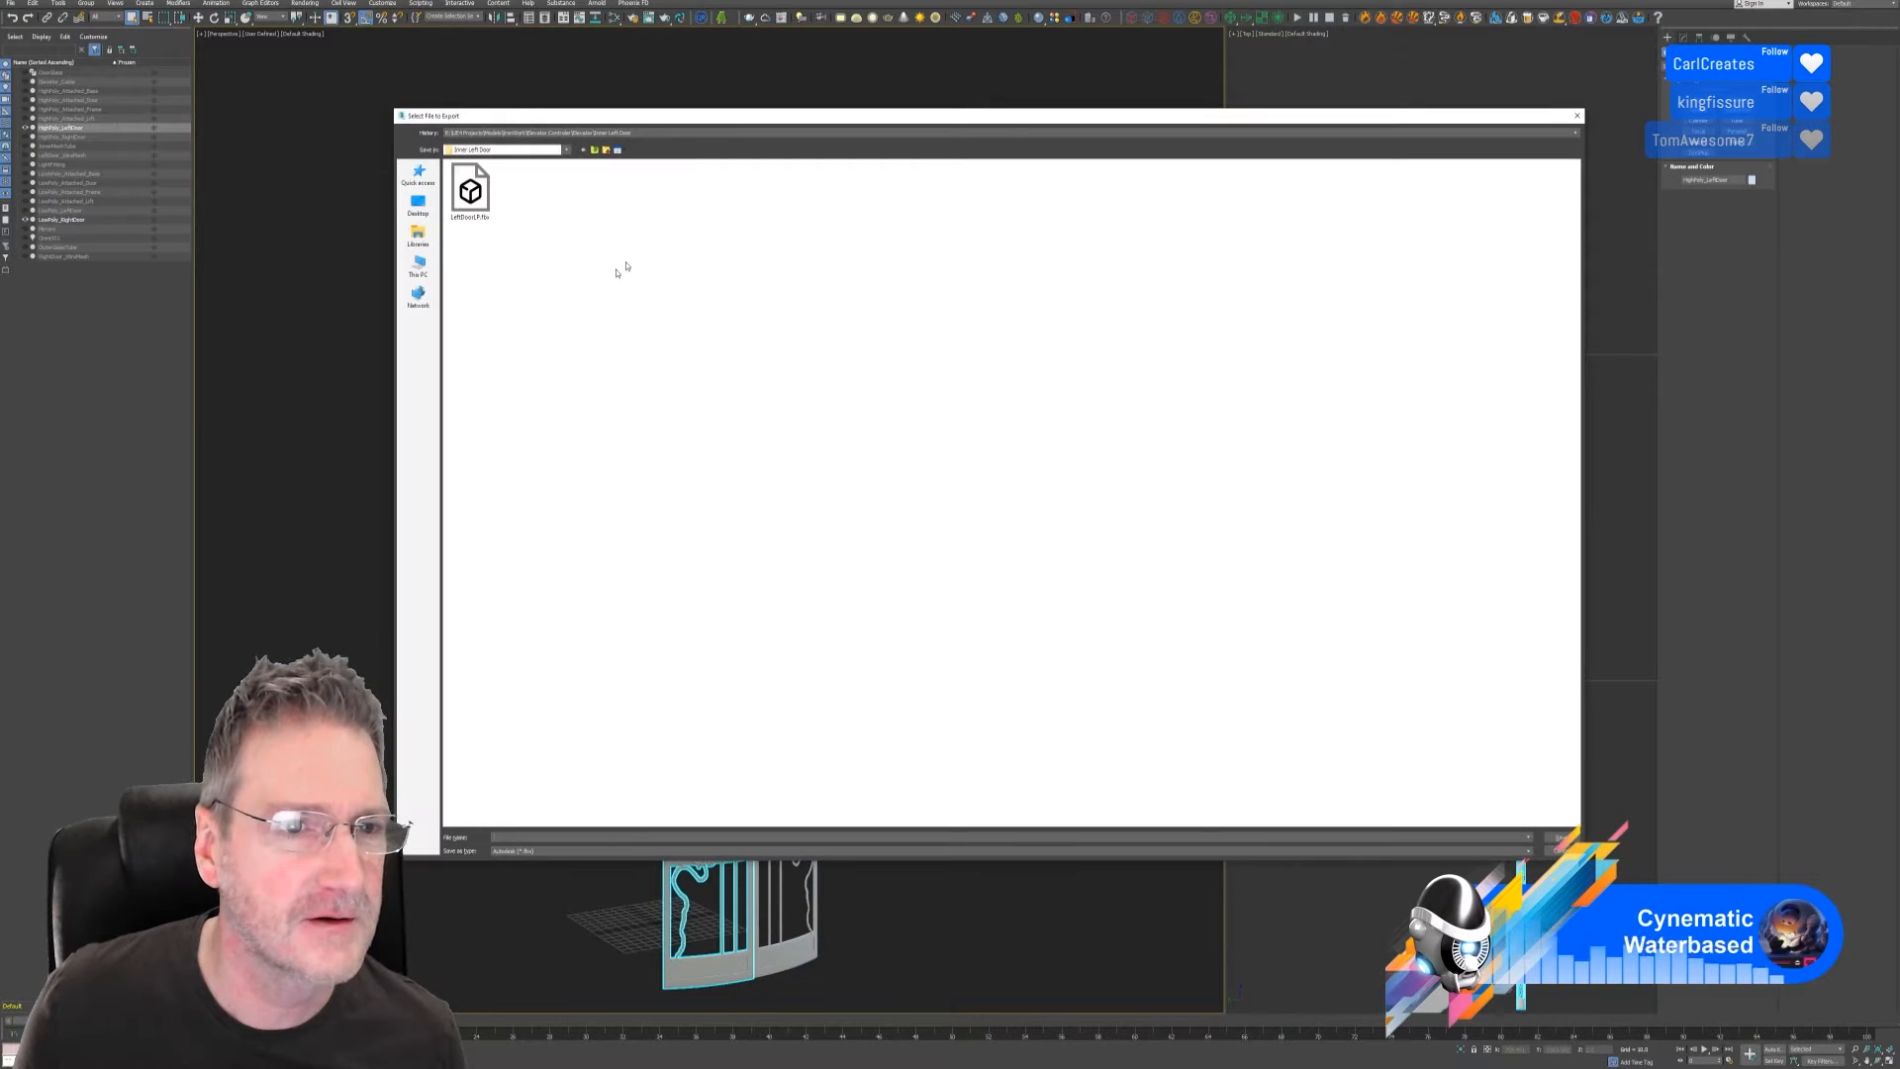
click(470, 202)
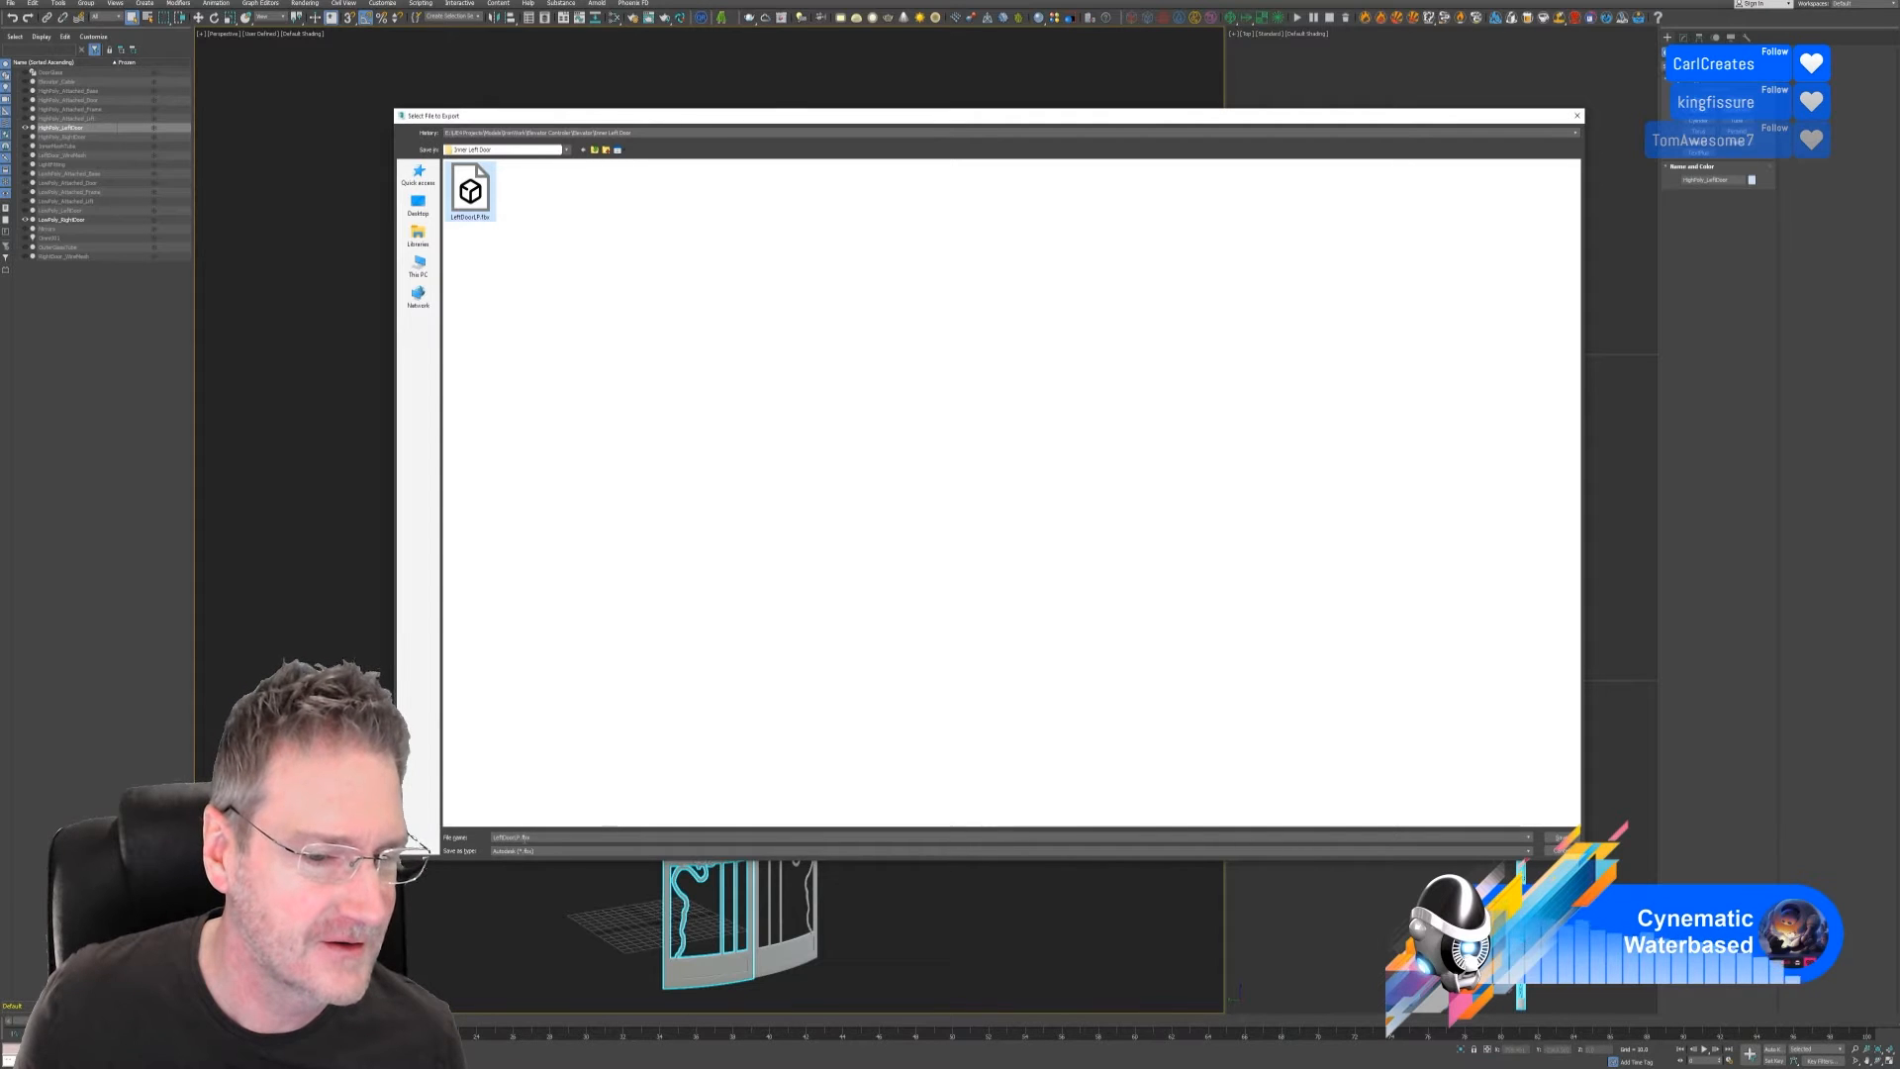
drag(523, 836, 590, 833)
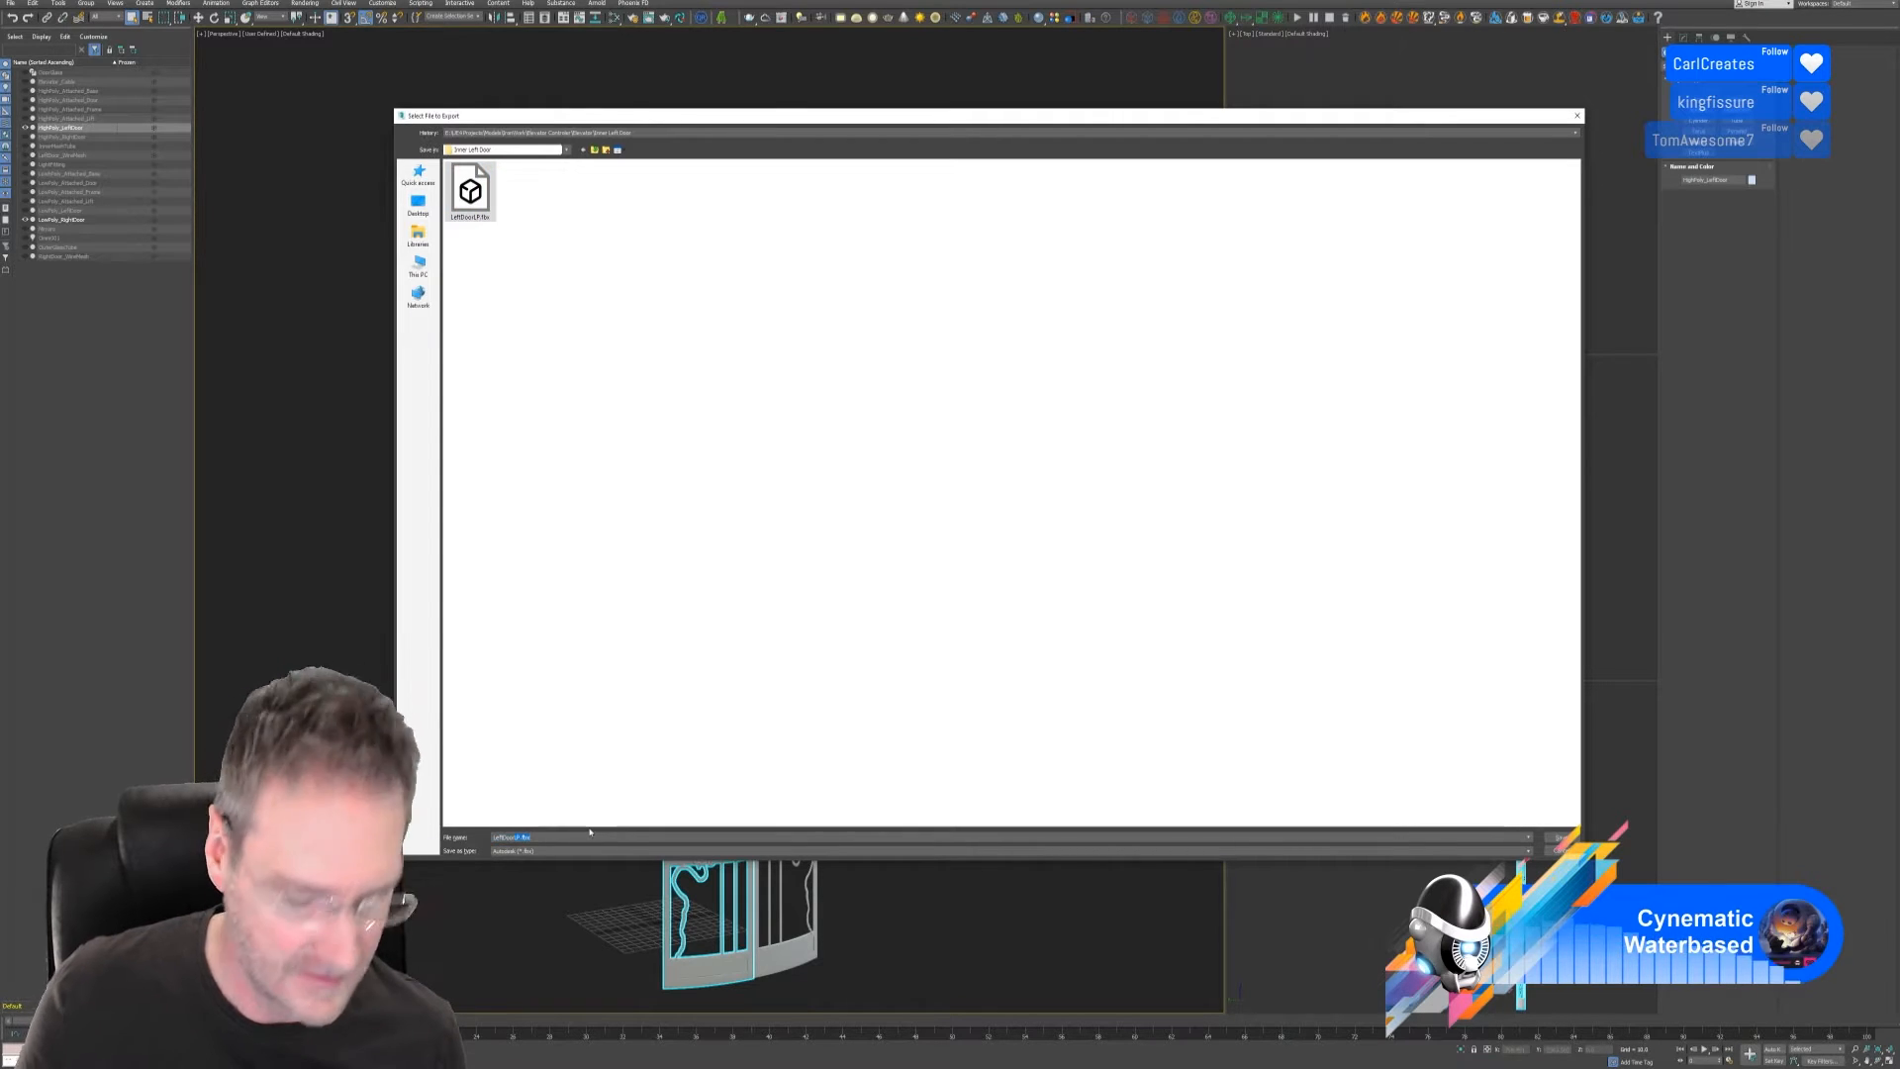
text(HP)
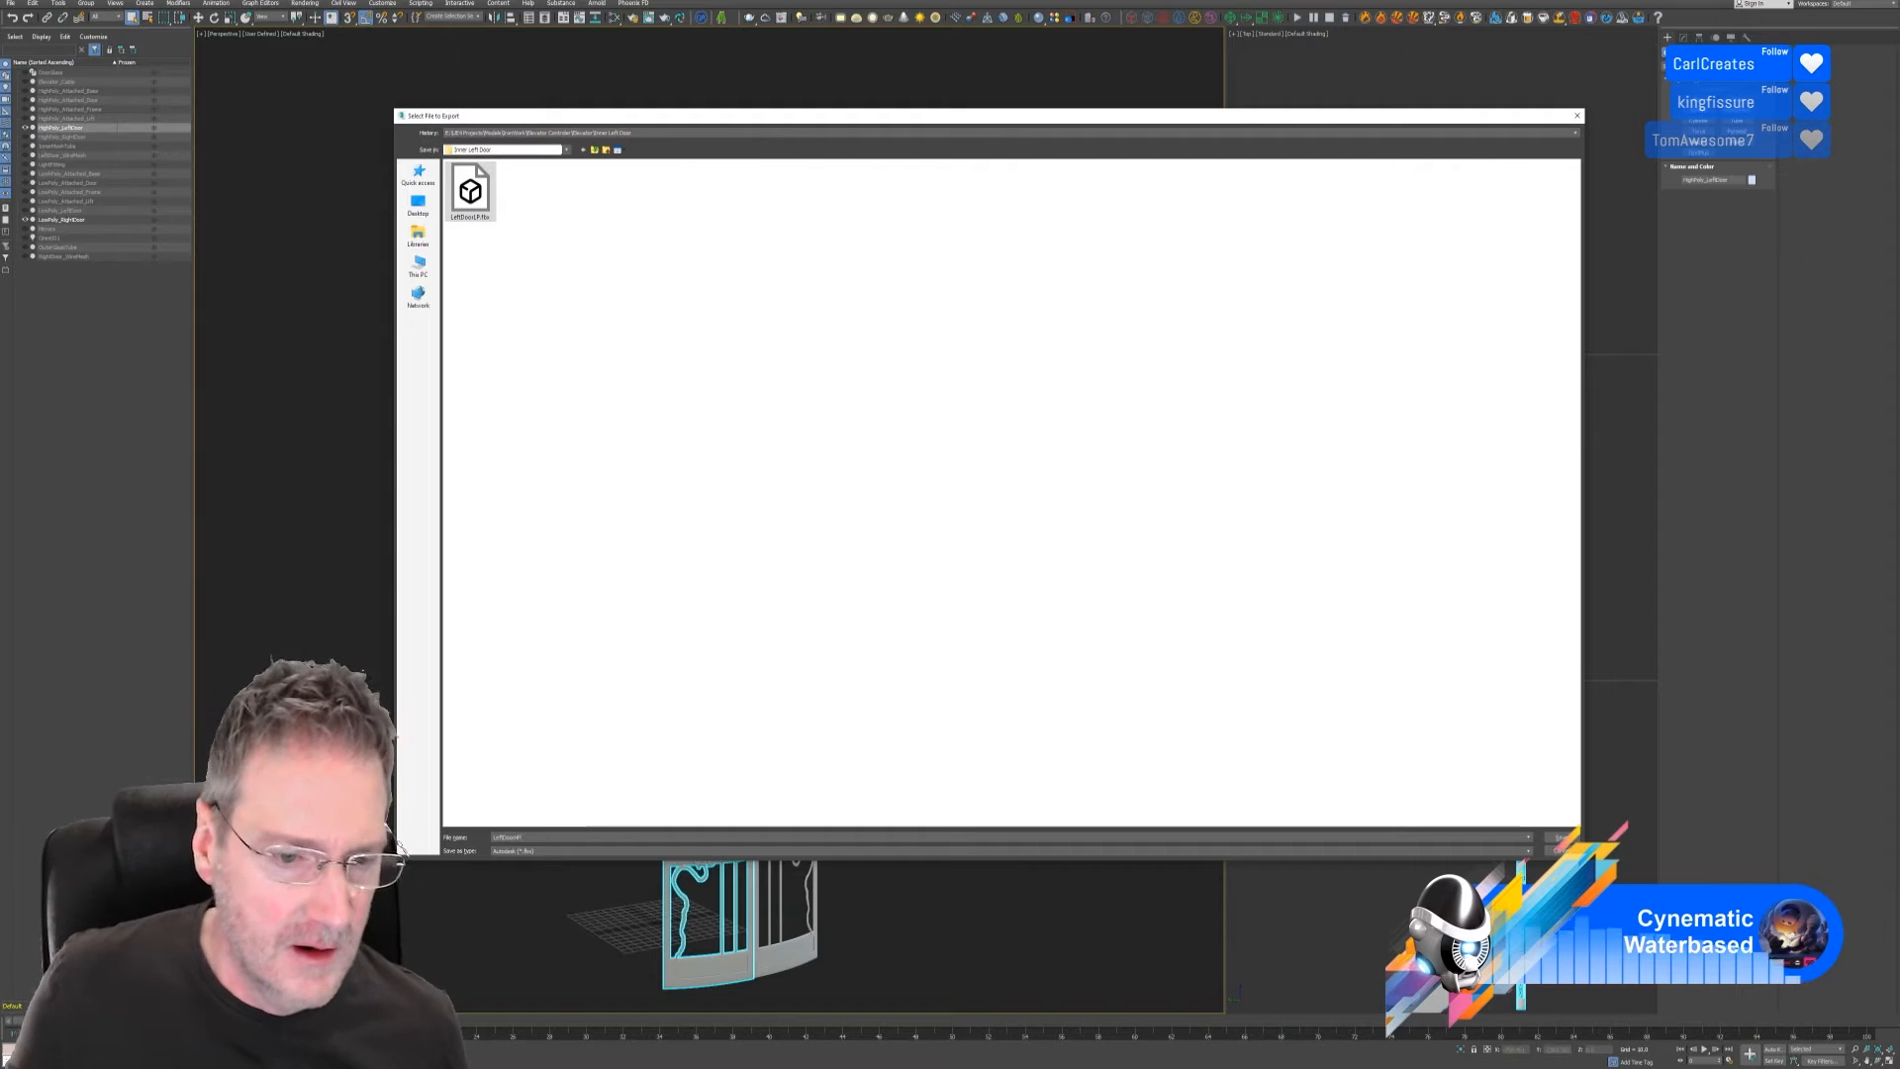
click(1559, 836)
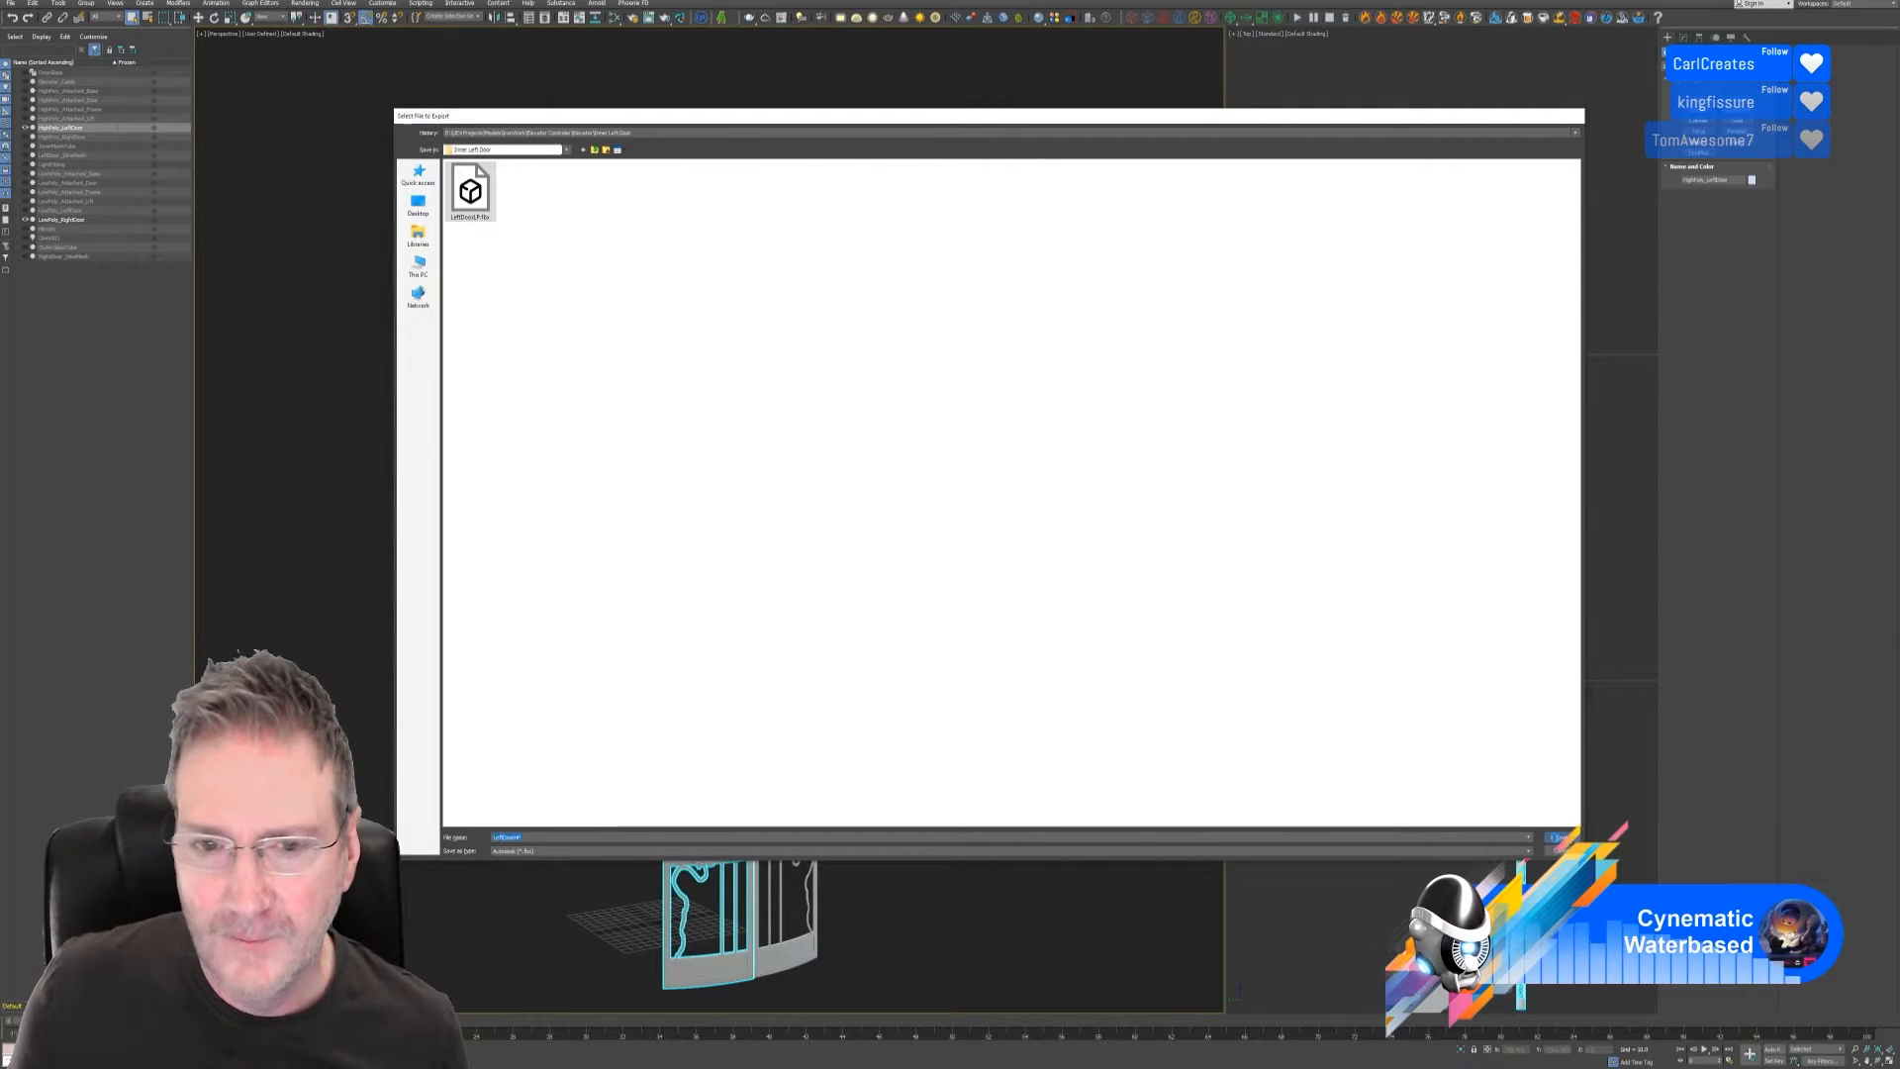
click(1032, 525)
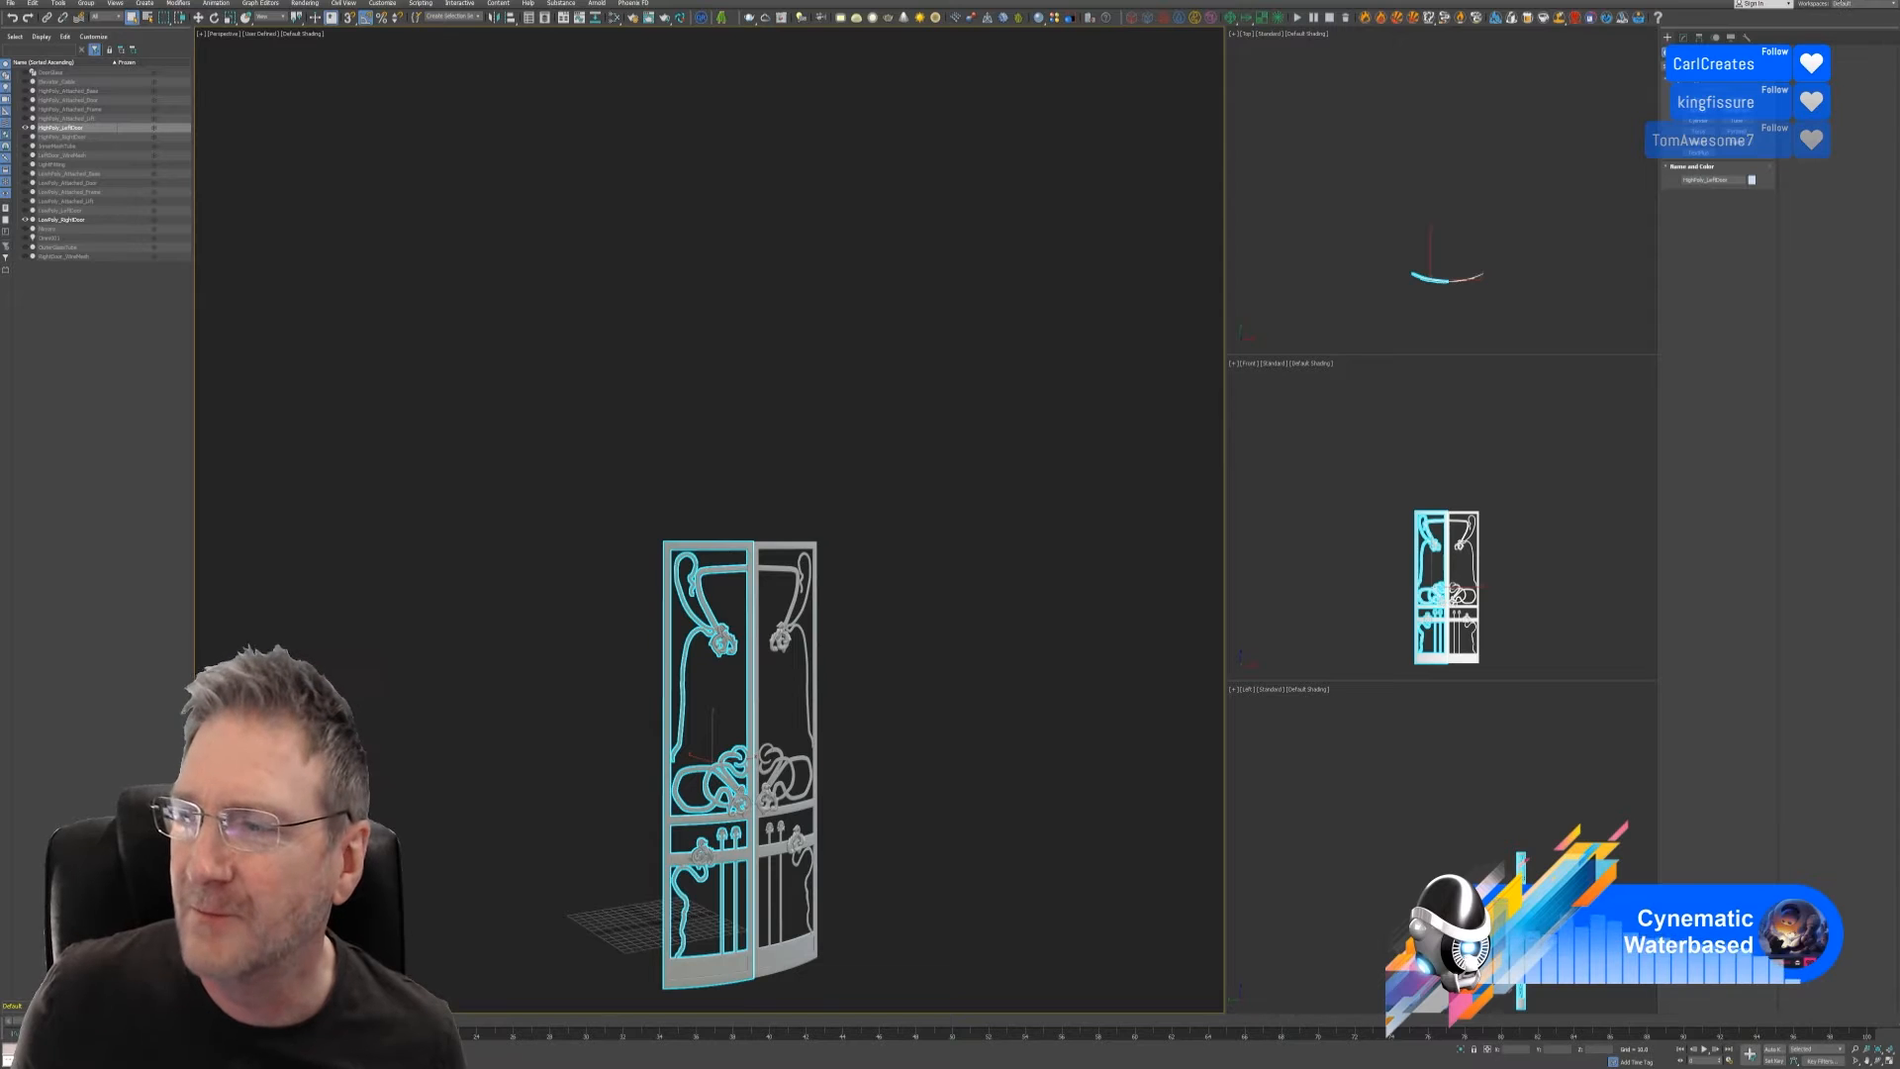
Switch to Substance 3D Painter, start a new project and browse for its mesh in the Inner Left Door folder
click(1833, 2)
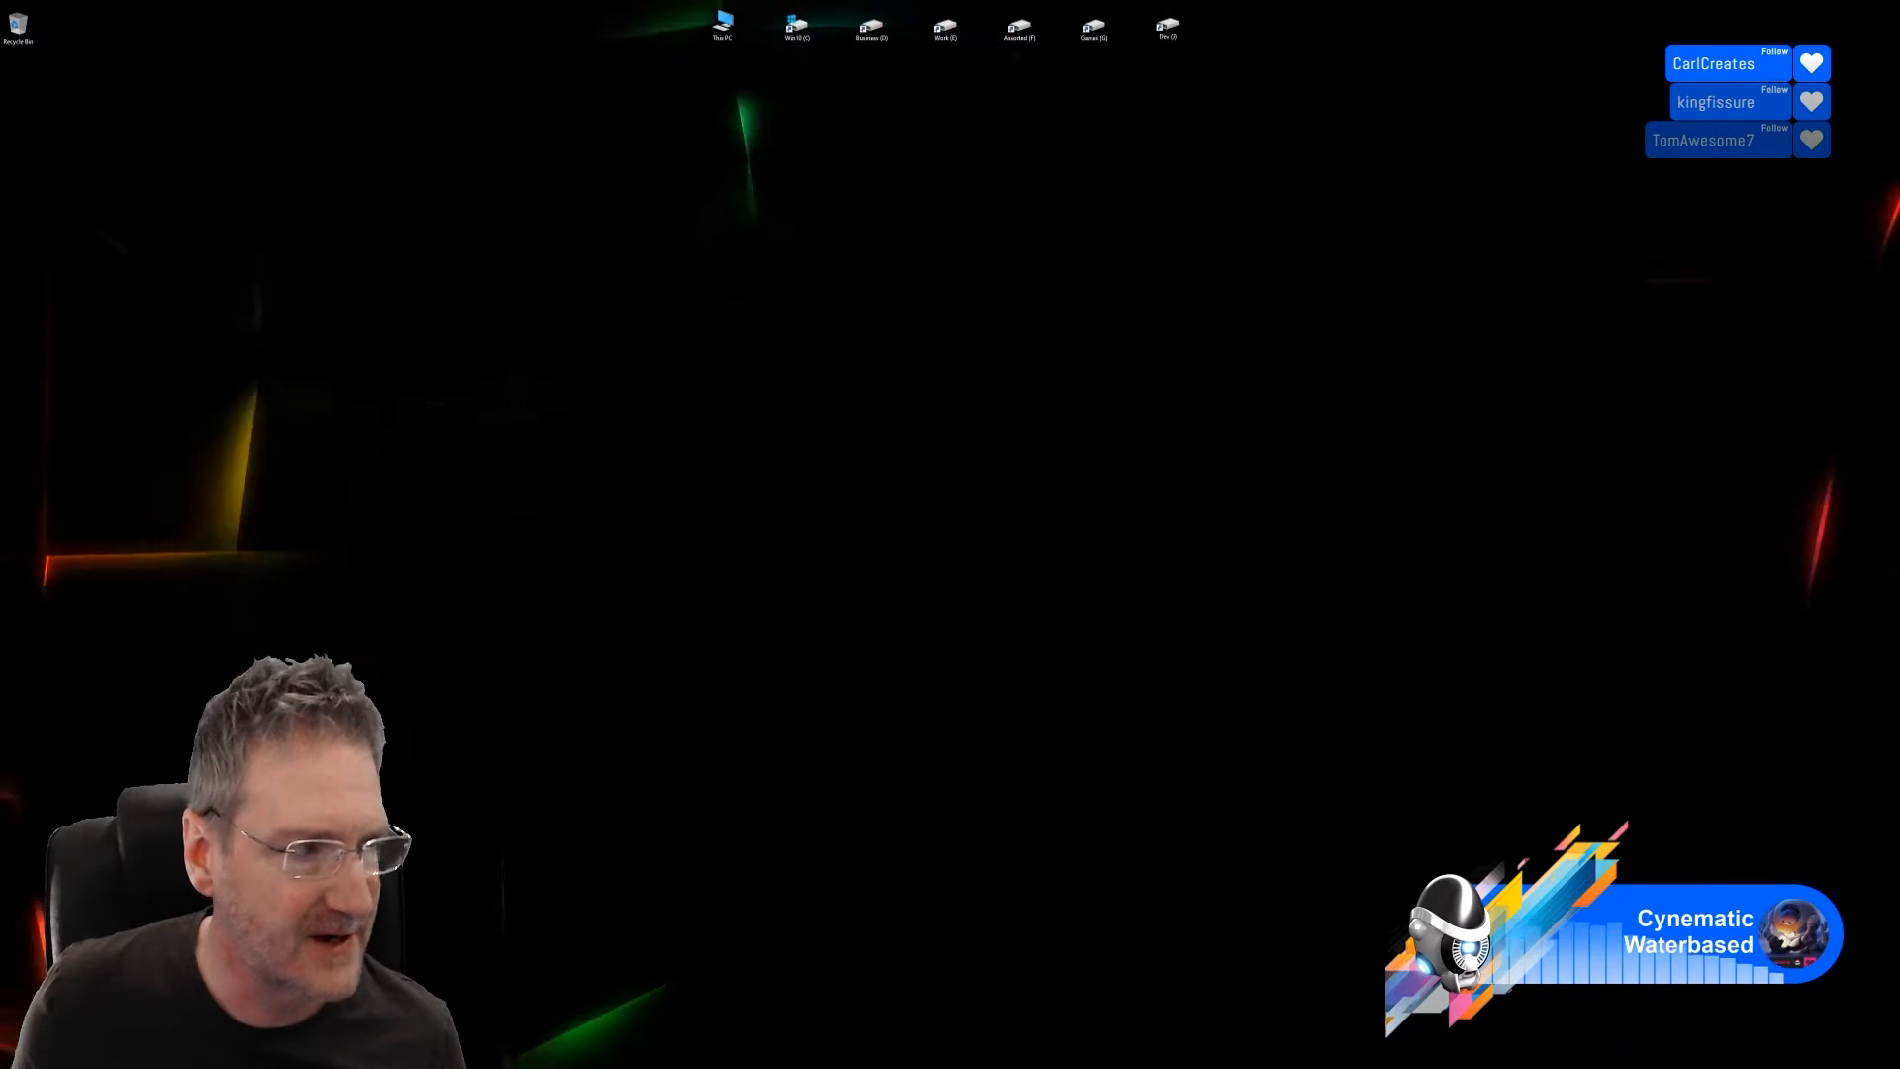
key(alt+Tab)
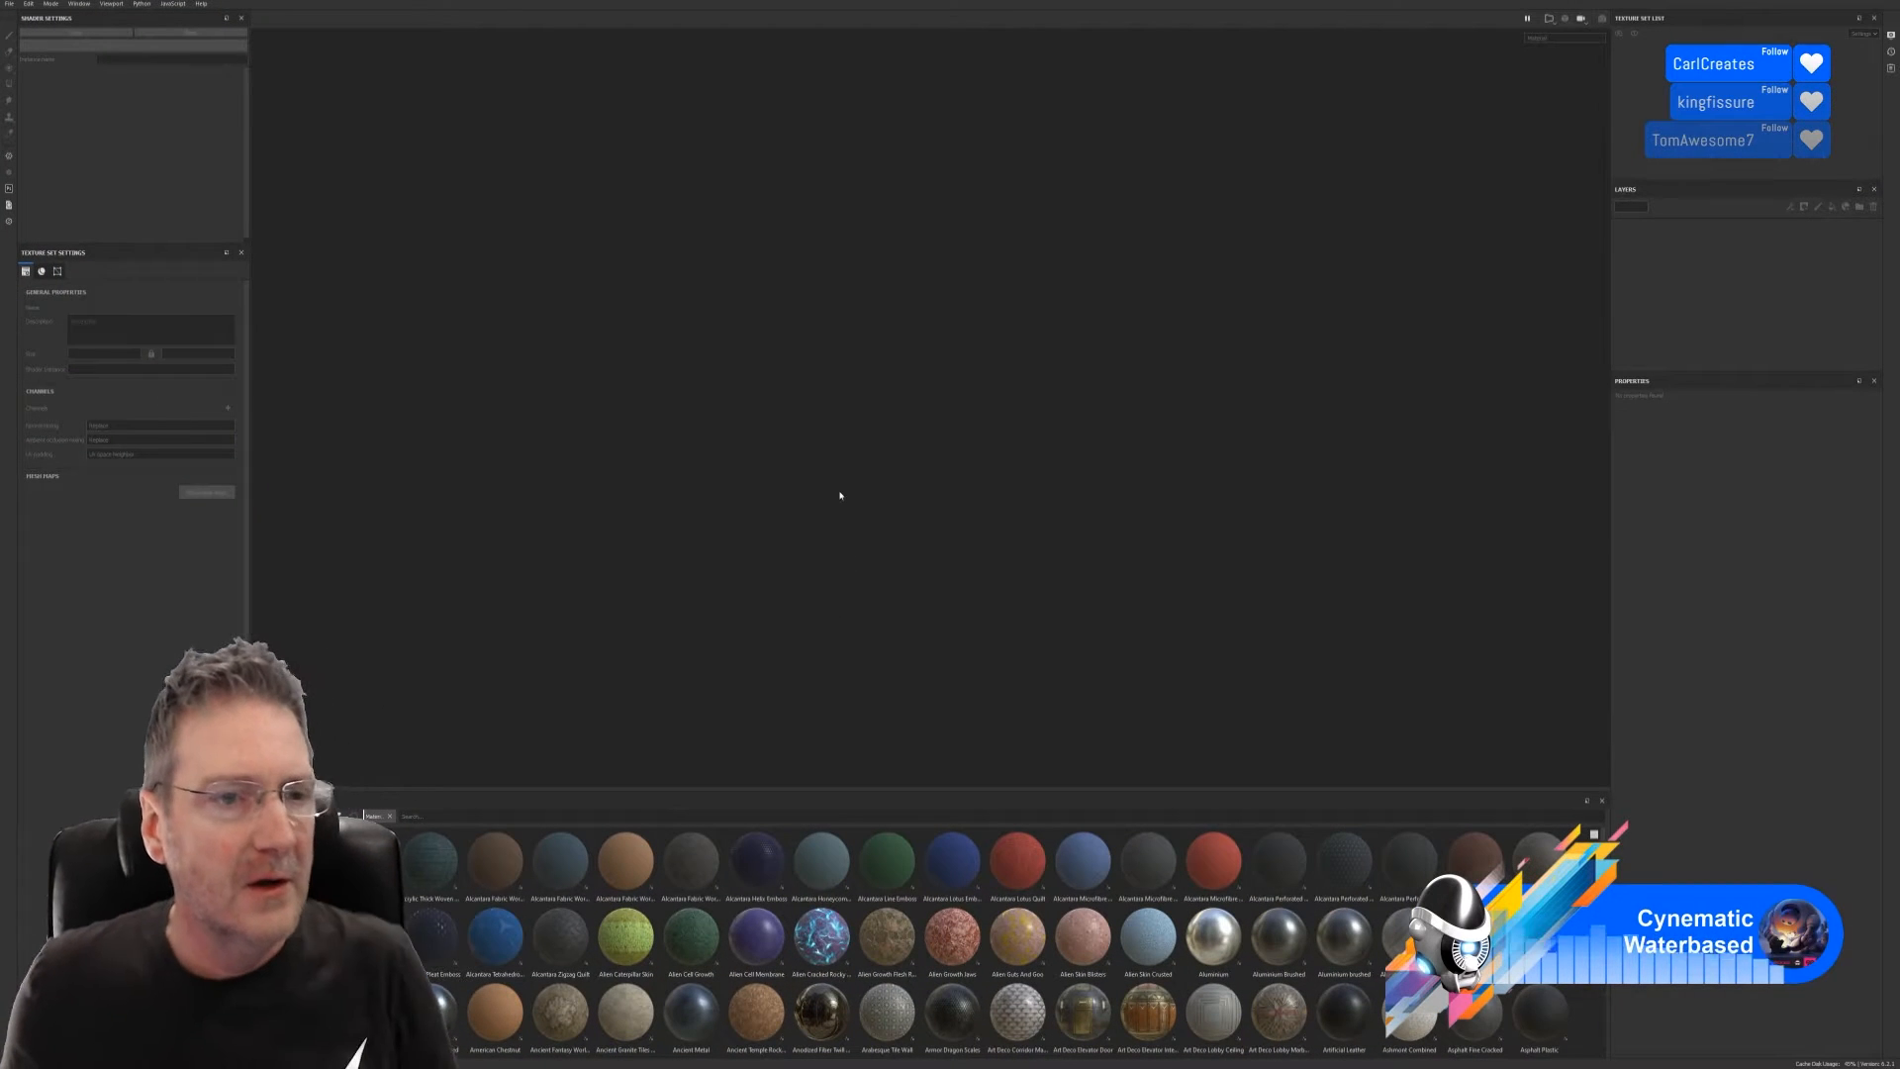
click(9, 4)
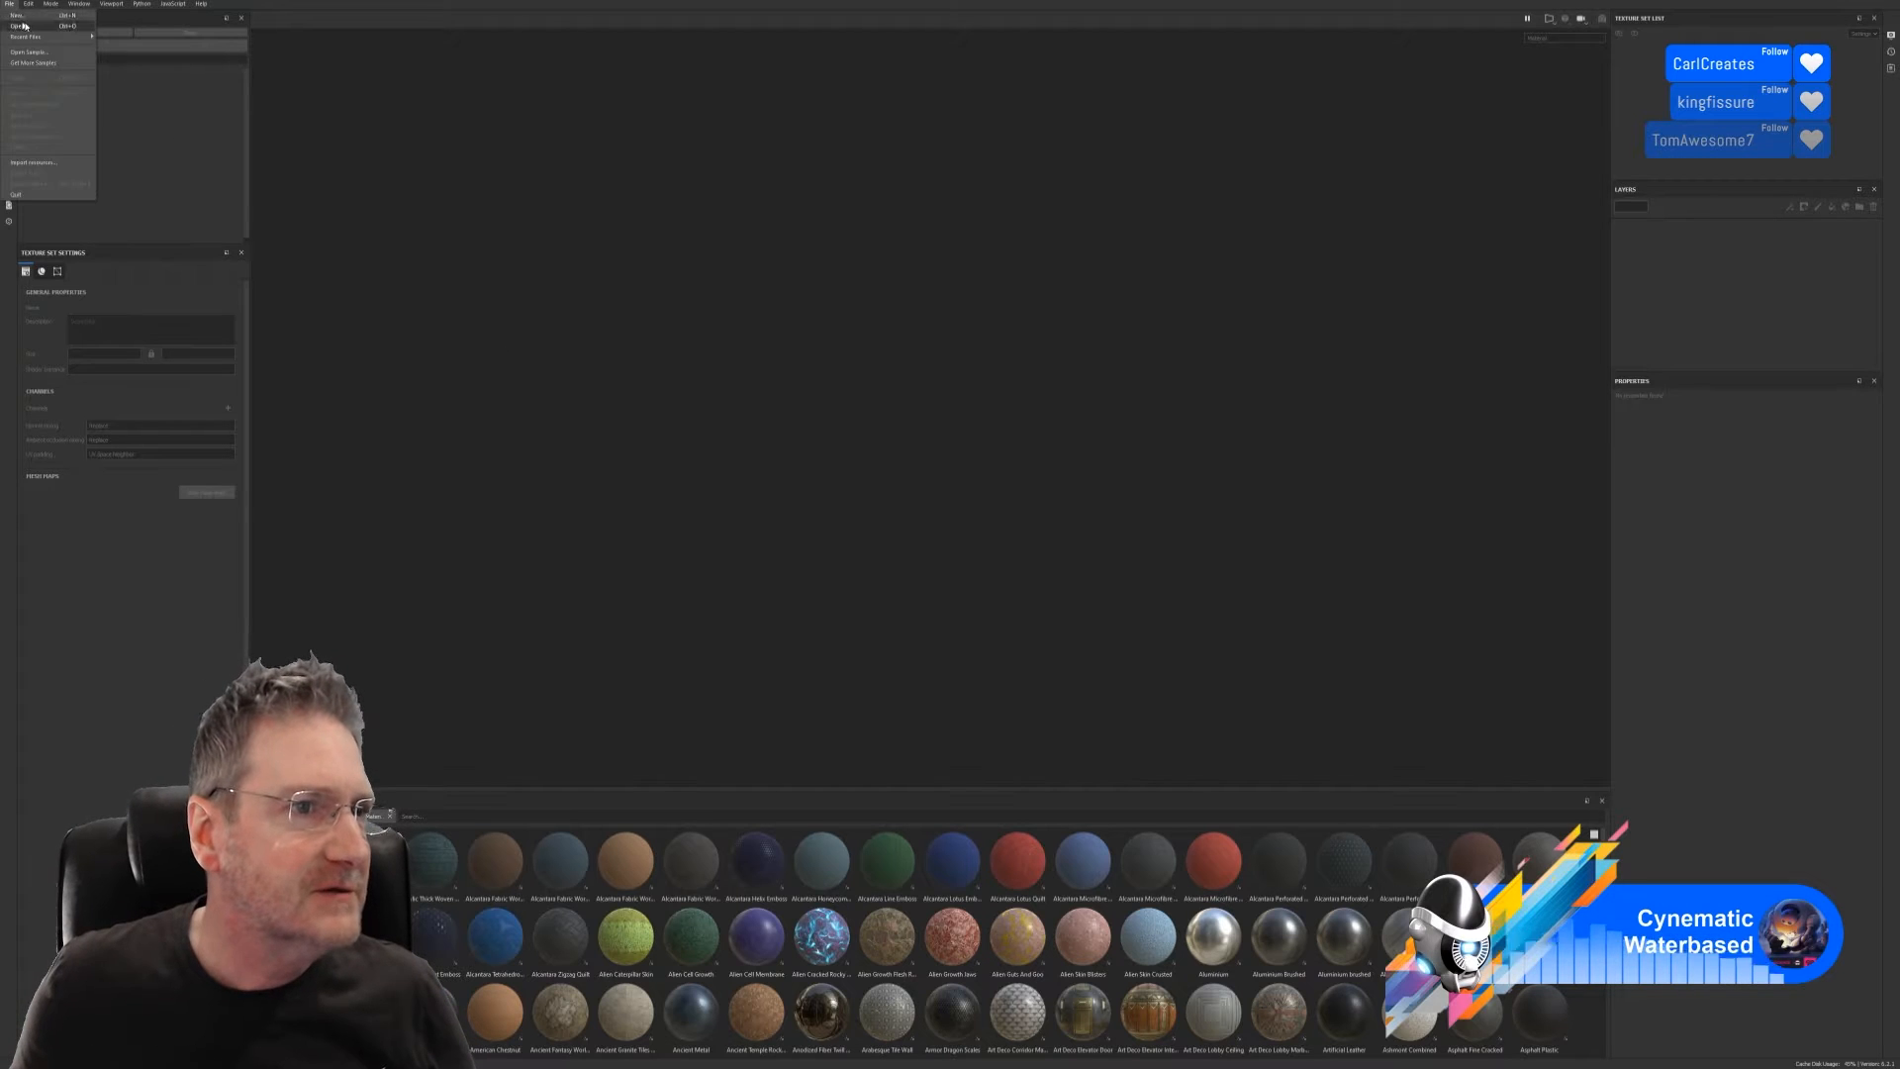
click(17, 14)
click(1054, 387)
drag(1019, 257, 860, 206)
click(816, 221)
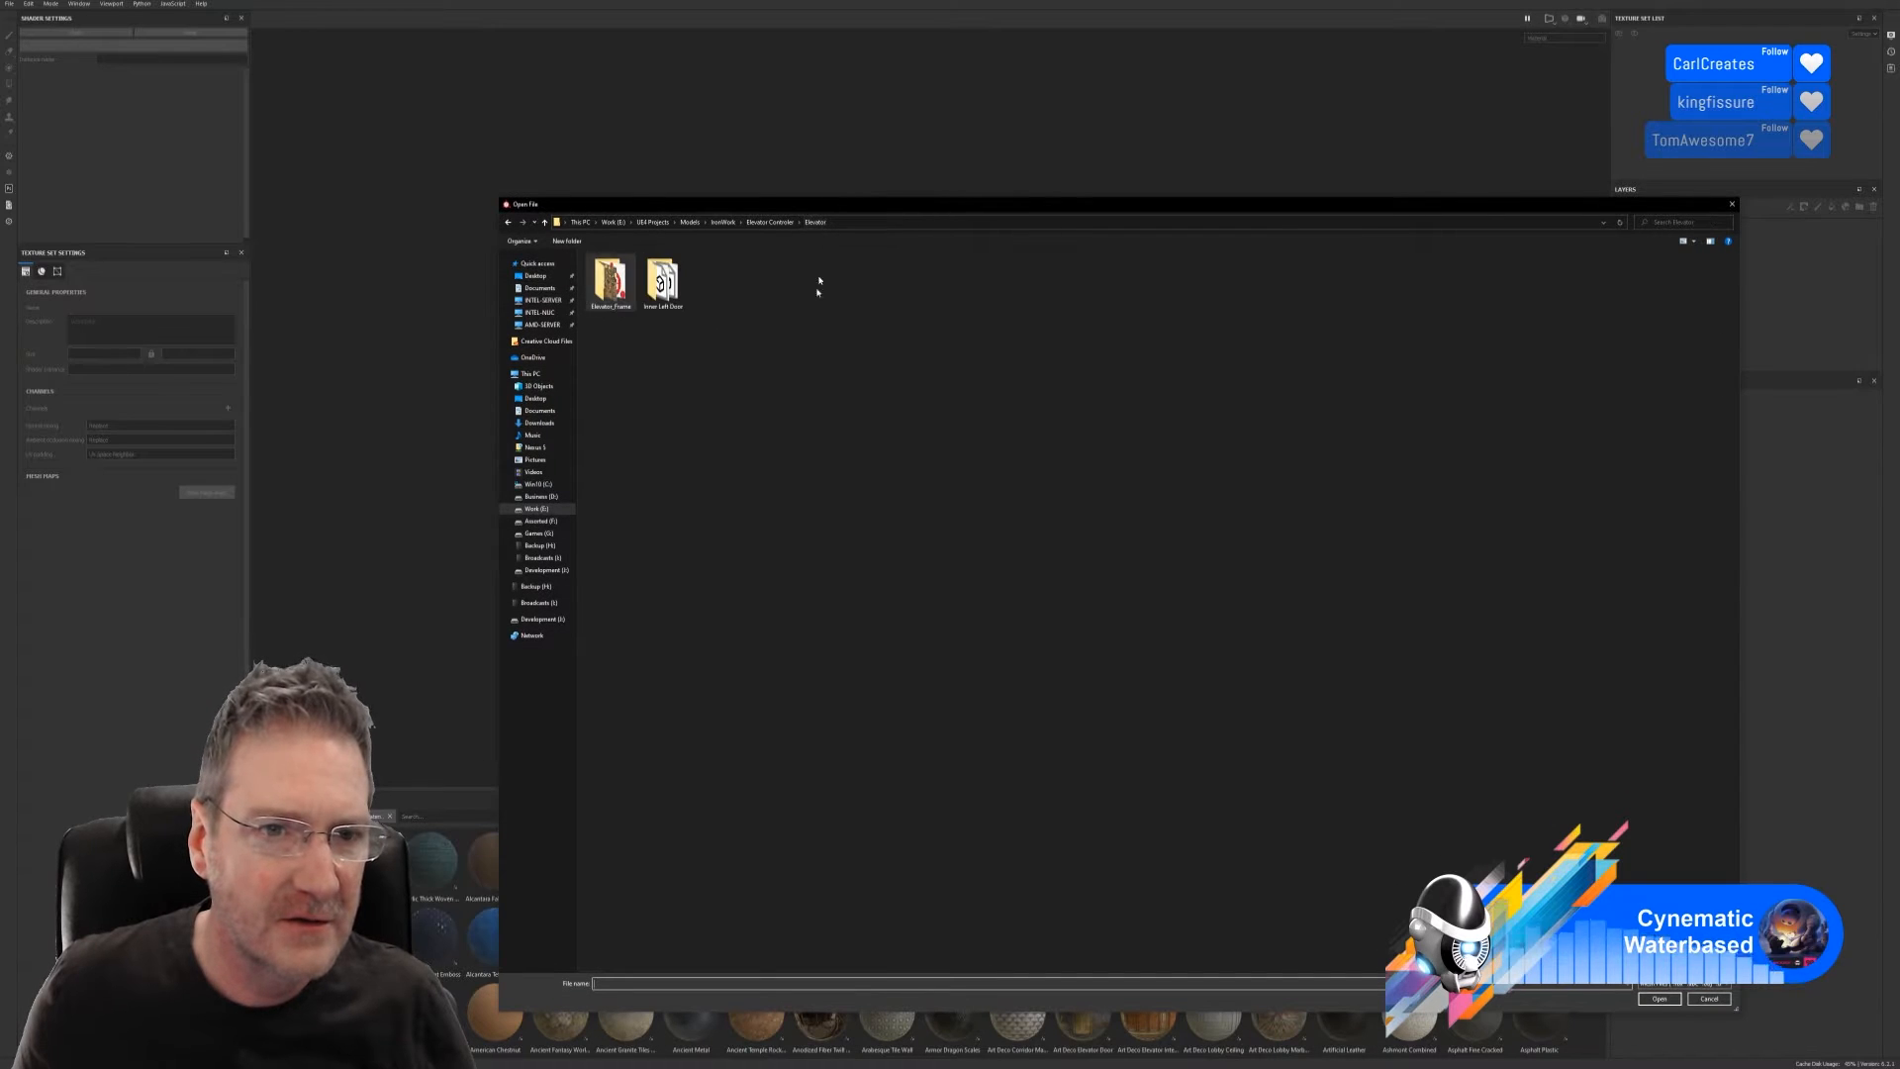
double_click(663, 285)
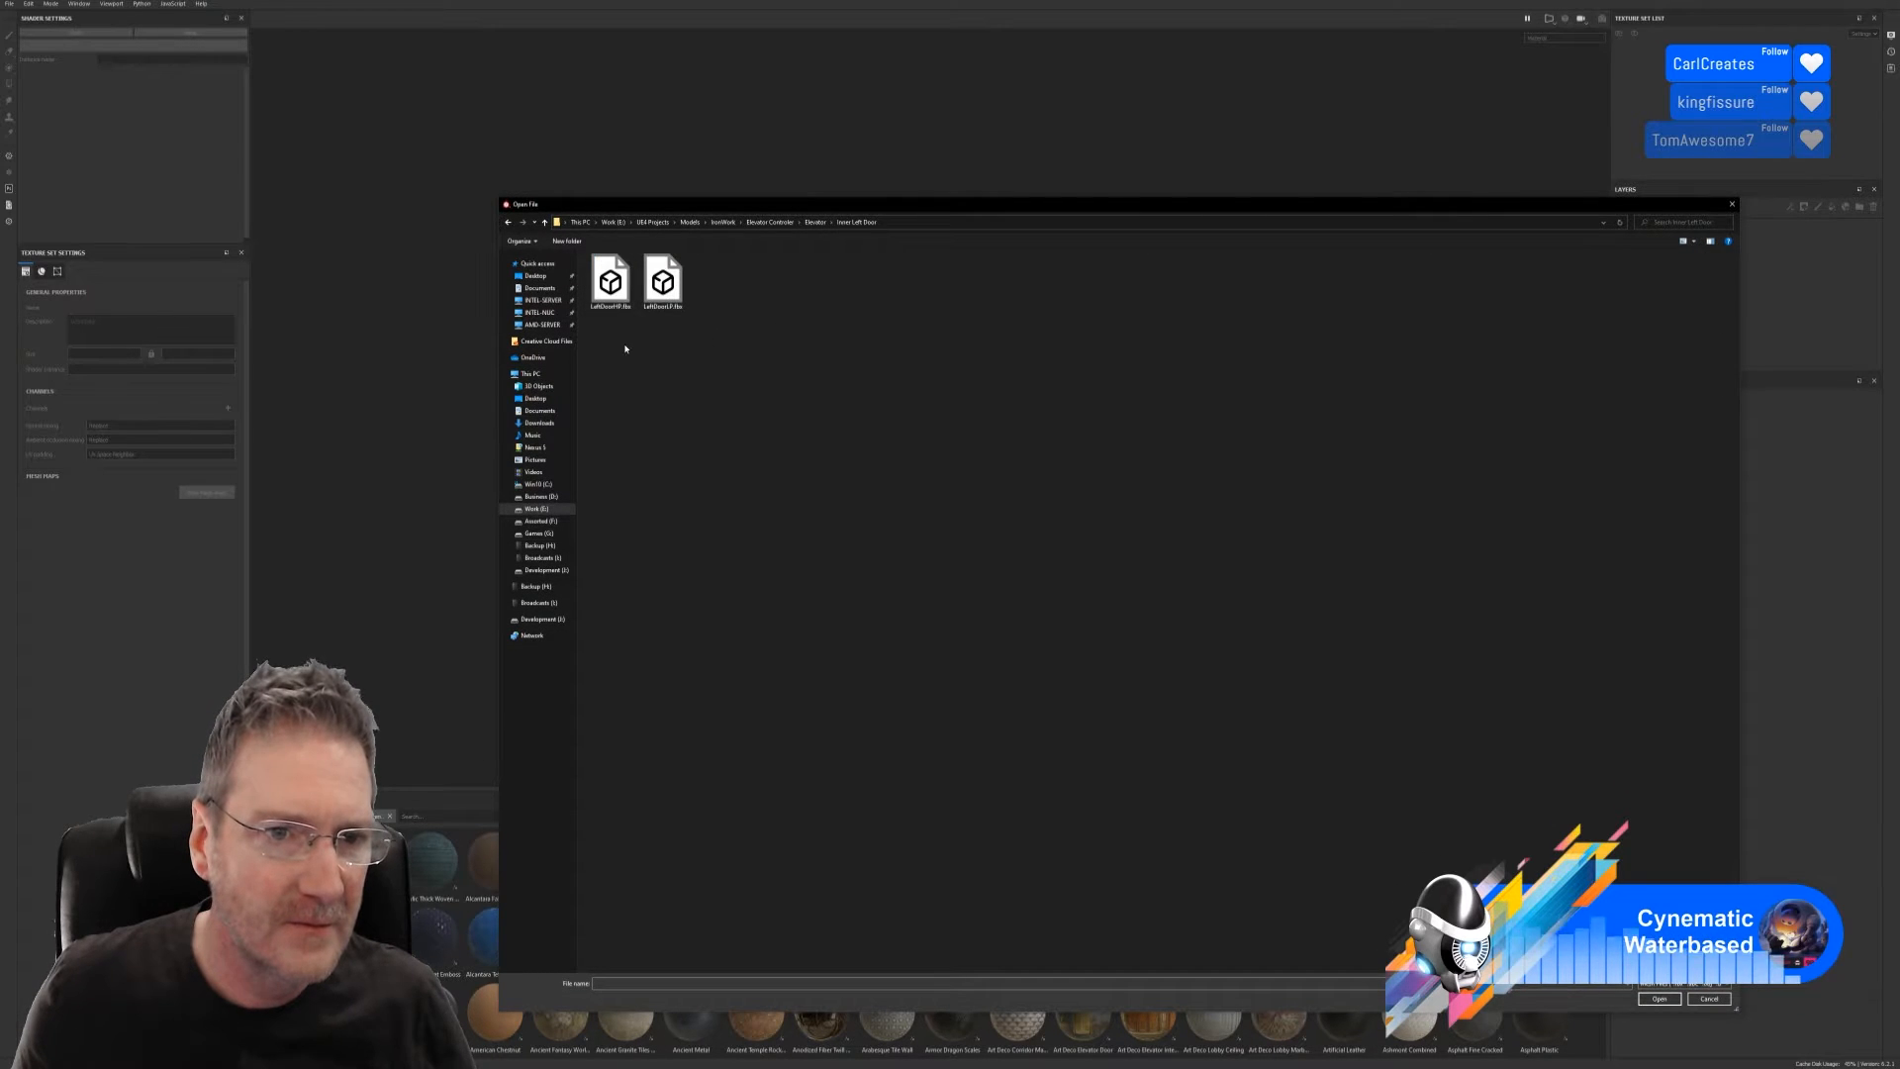
Load LeftDoorLP.fbx as the project mesh, choose the document resolution and create the project
double_click(663, 283)
click(900, 420)
click(892, 455)
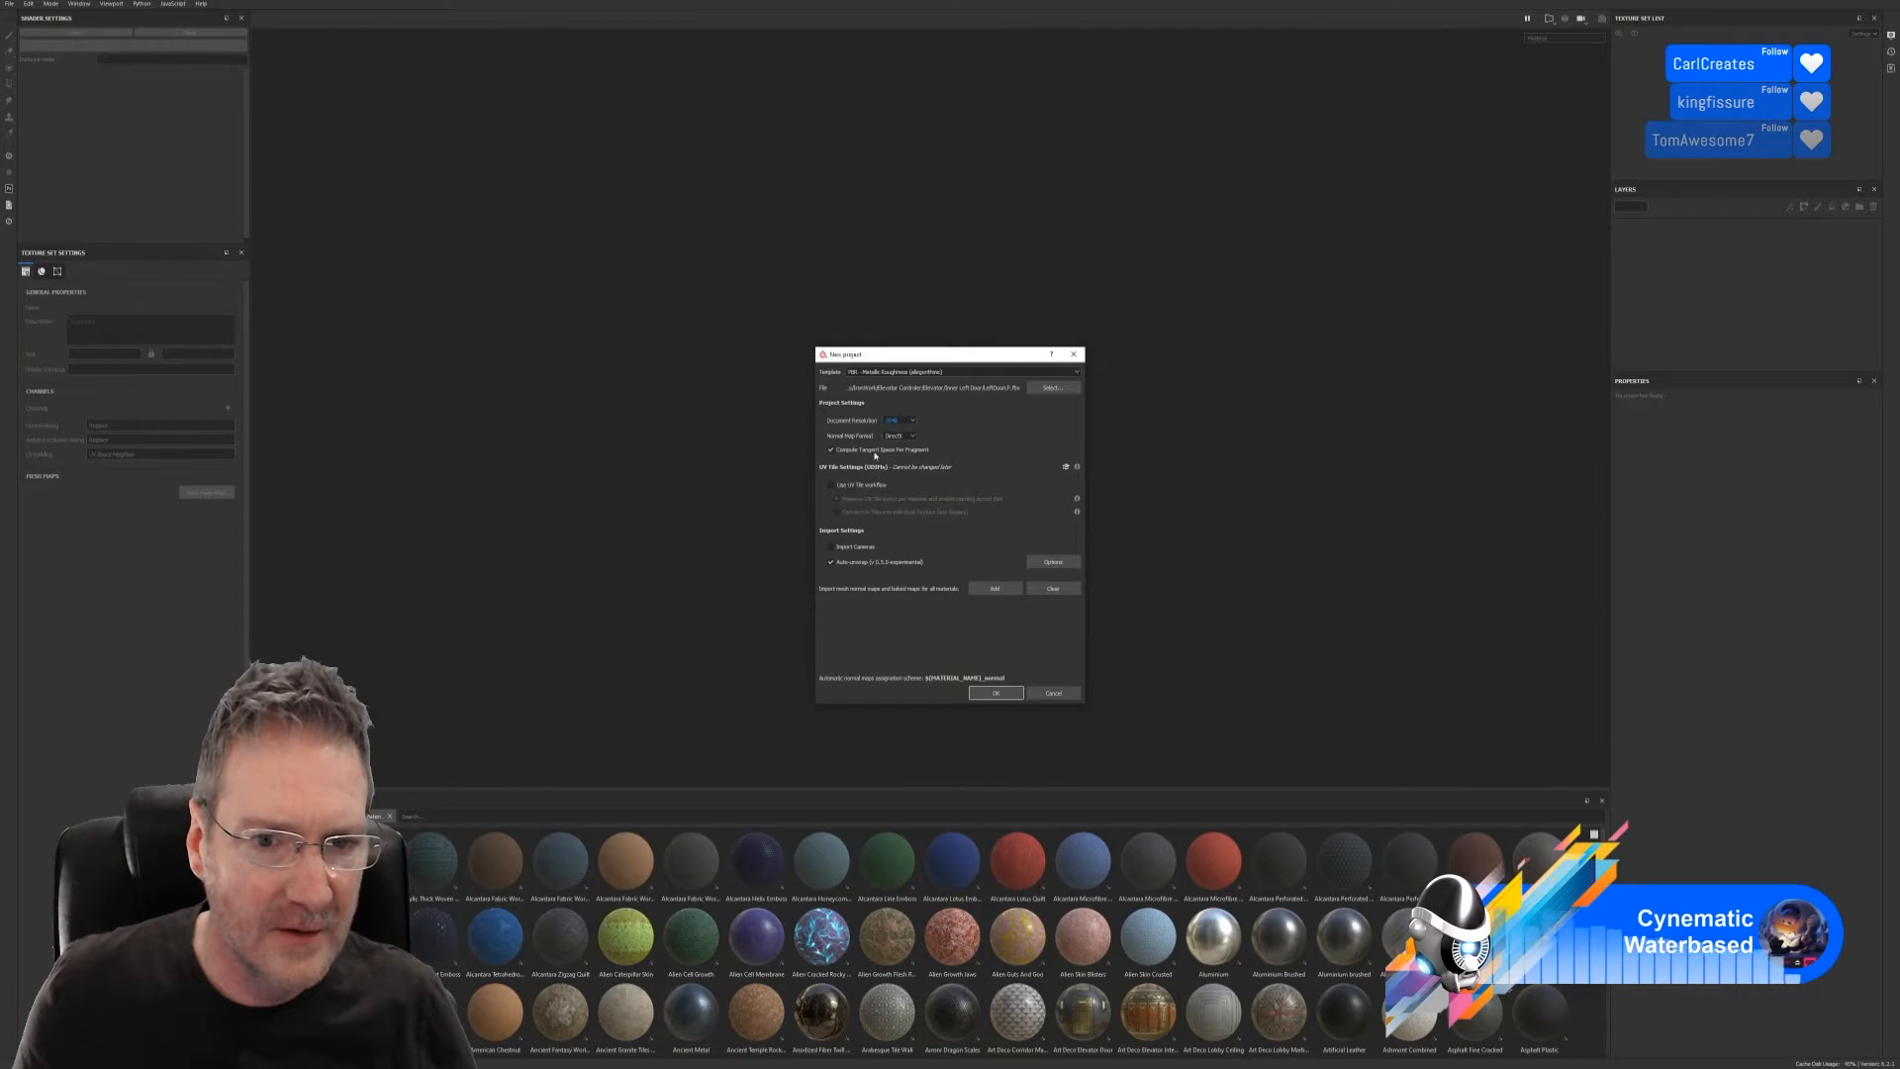
click(997, 692)
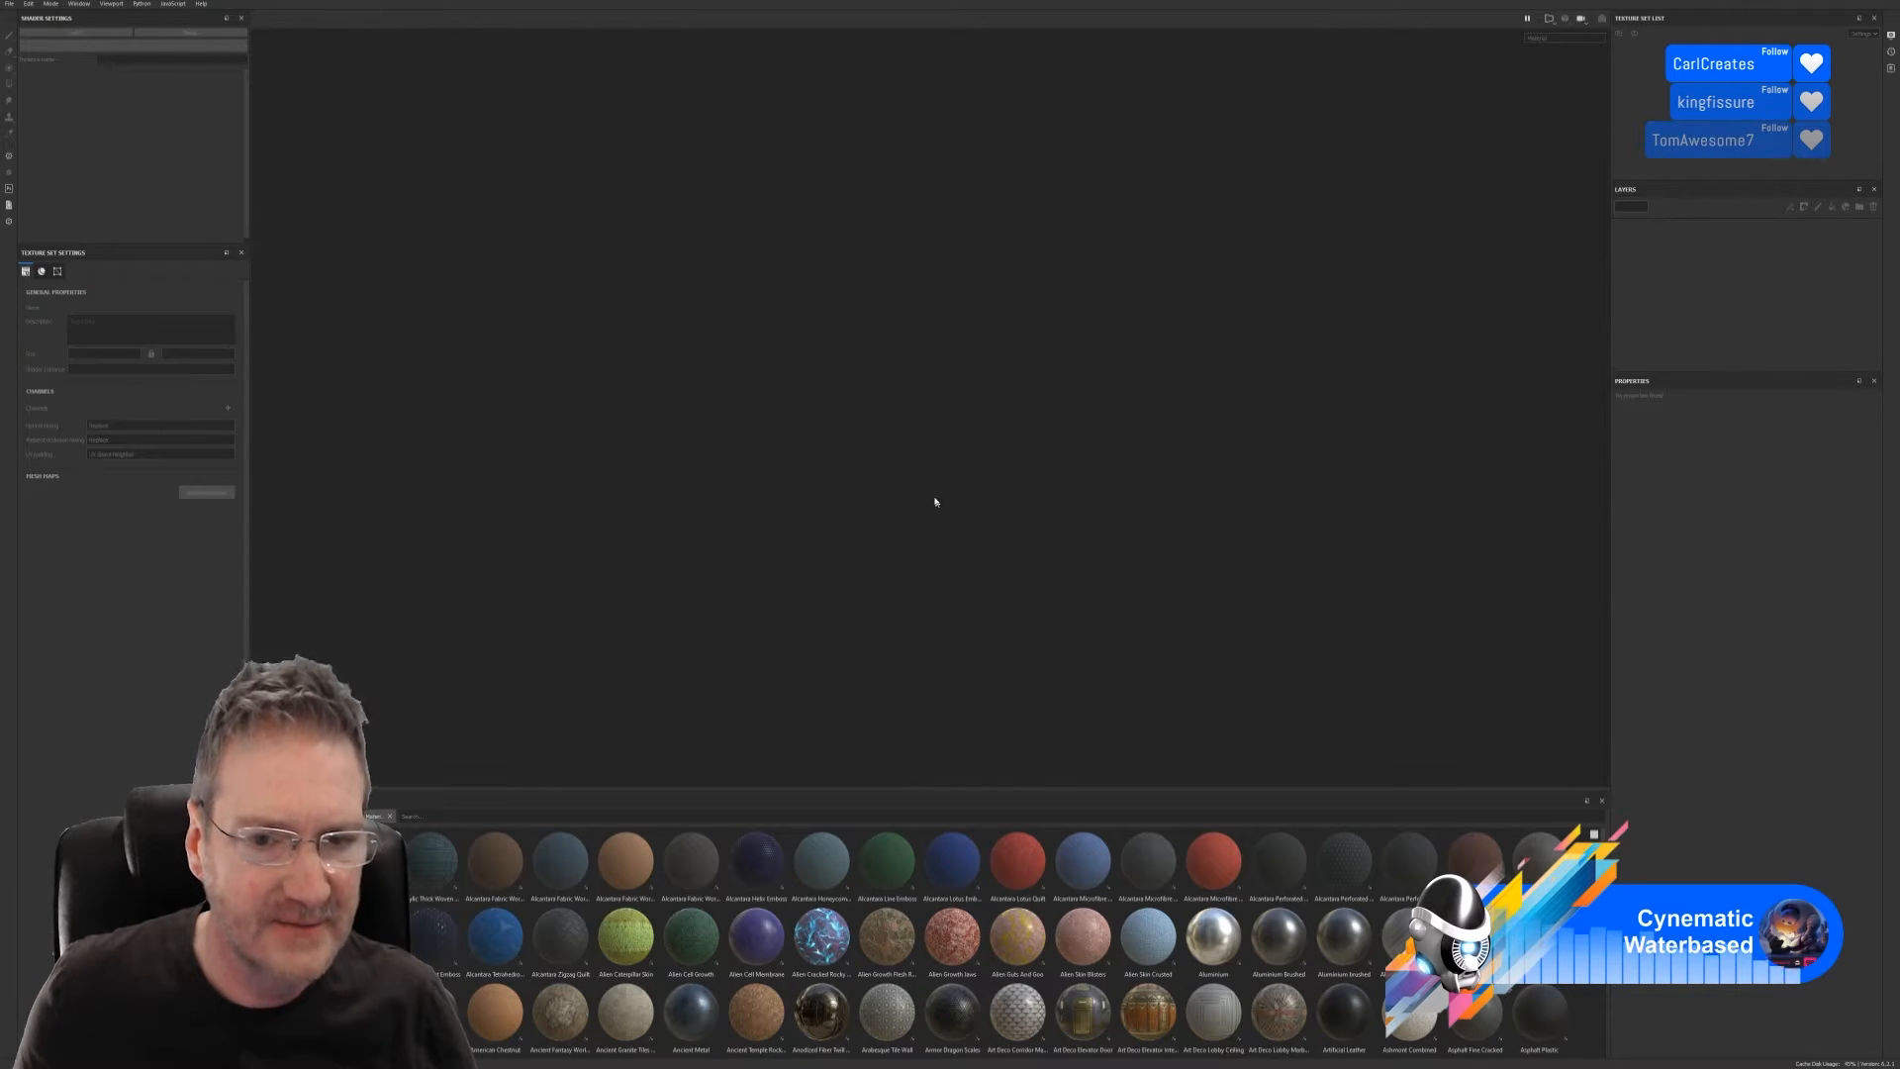
Open the mesh map baking settings for the door and choose a larger output size for the baked maps
alt+drag(1130, 525, 1358, 450)
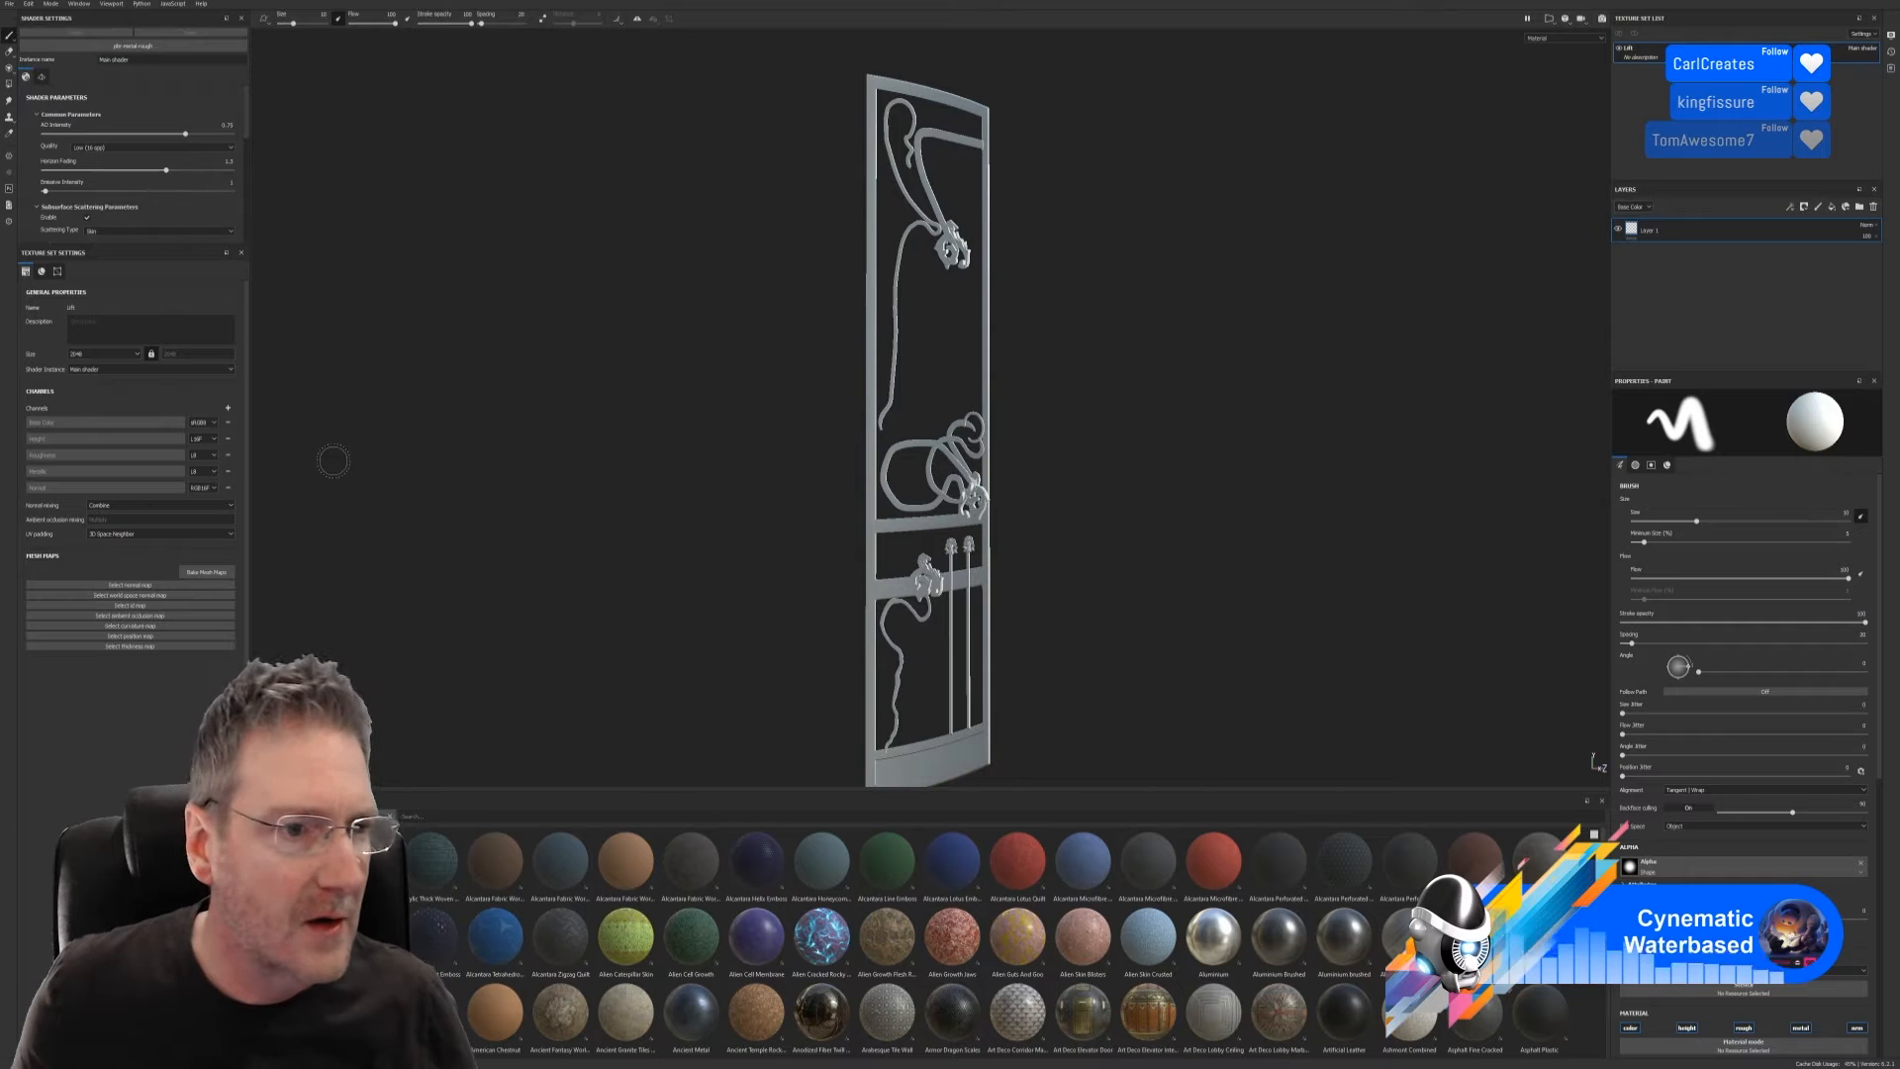
click(210, 574)
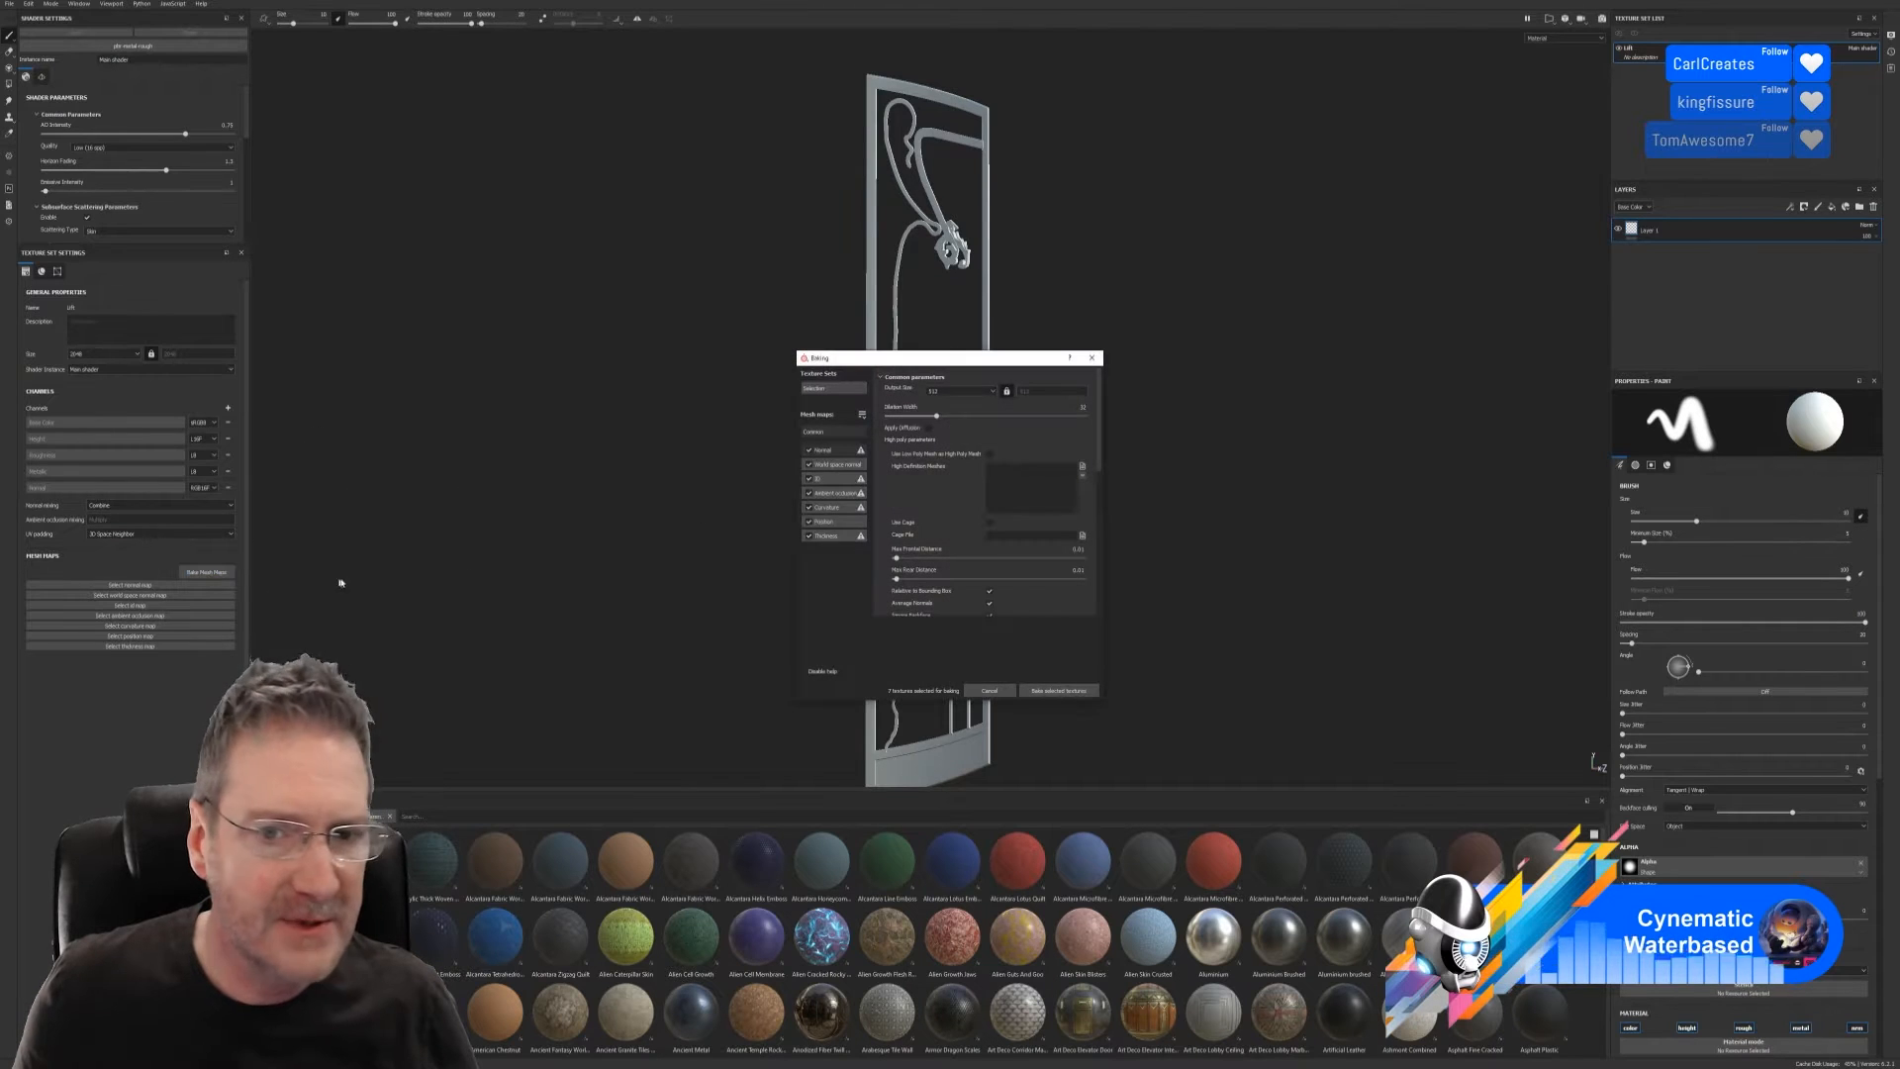
click(996, 393)
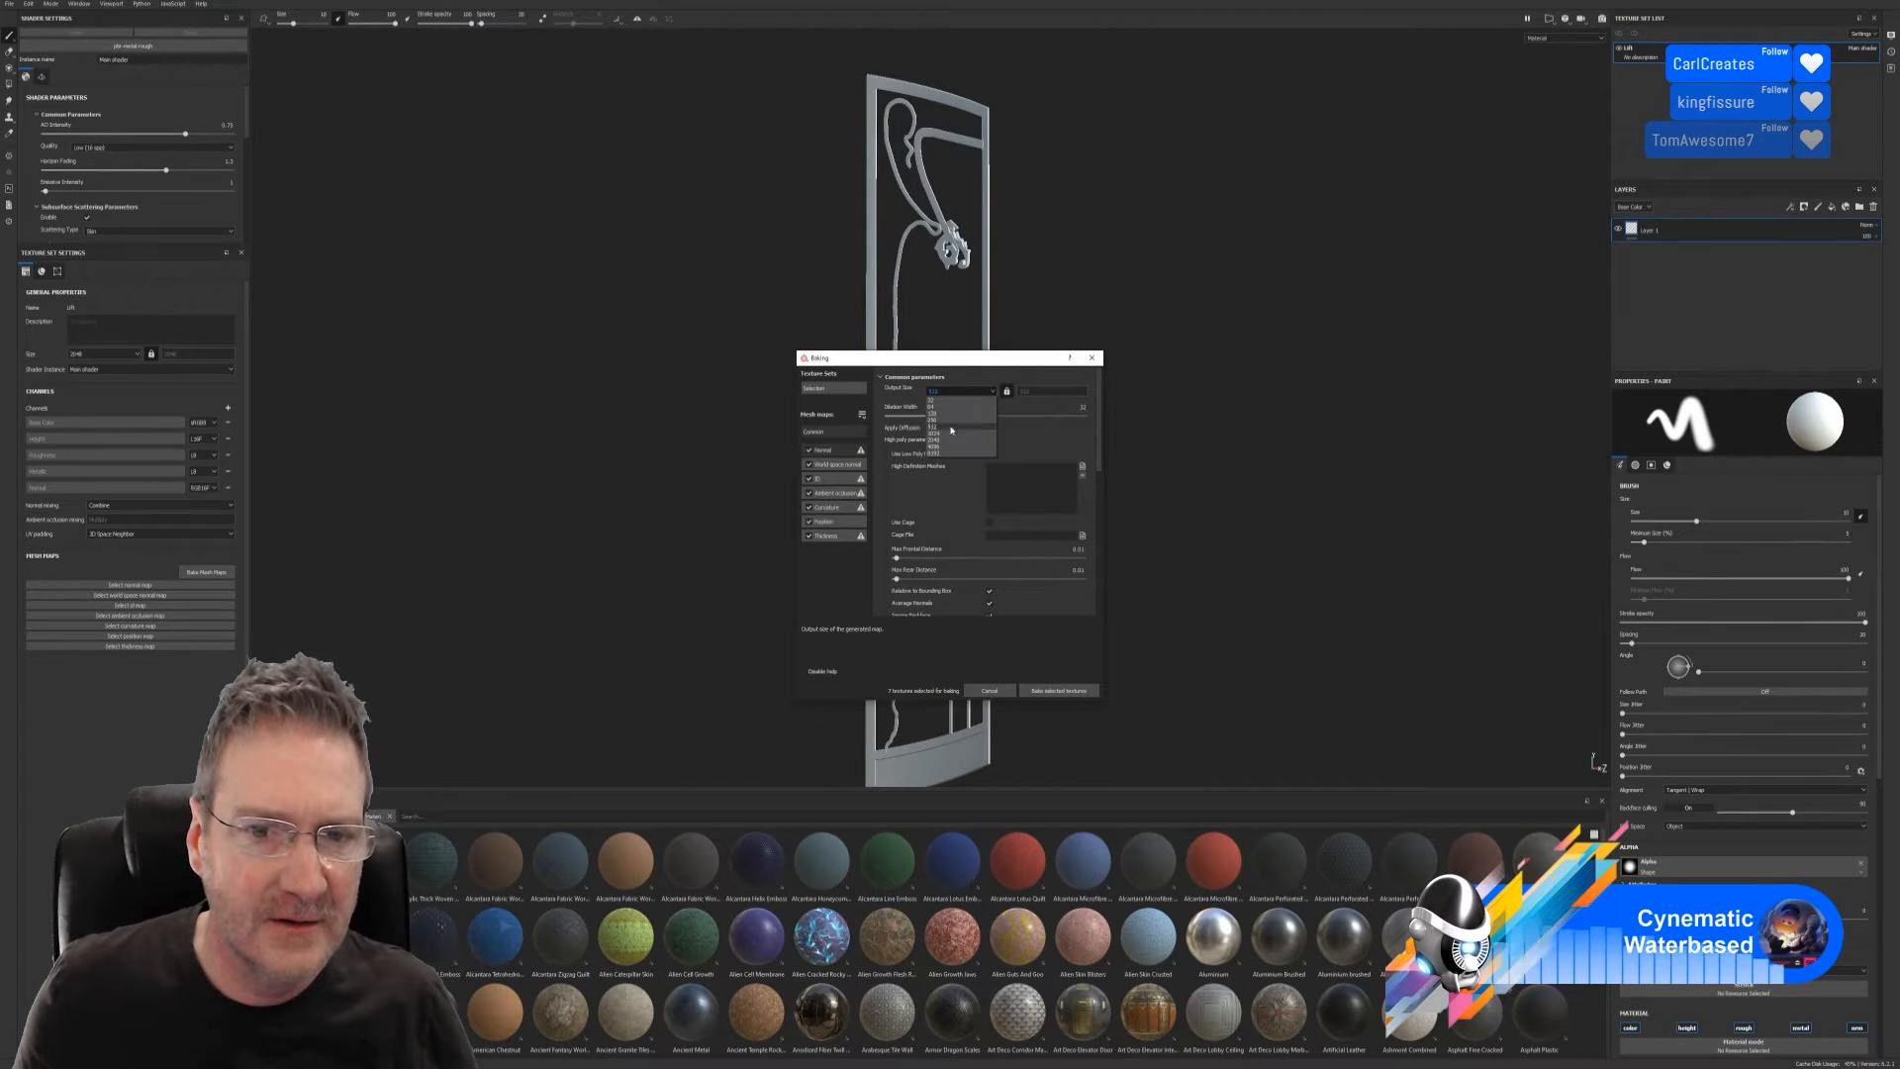
click(947, 444)
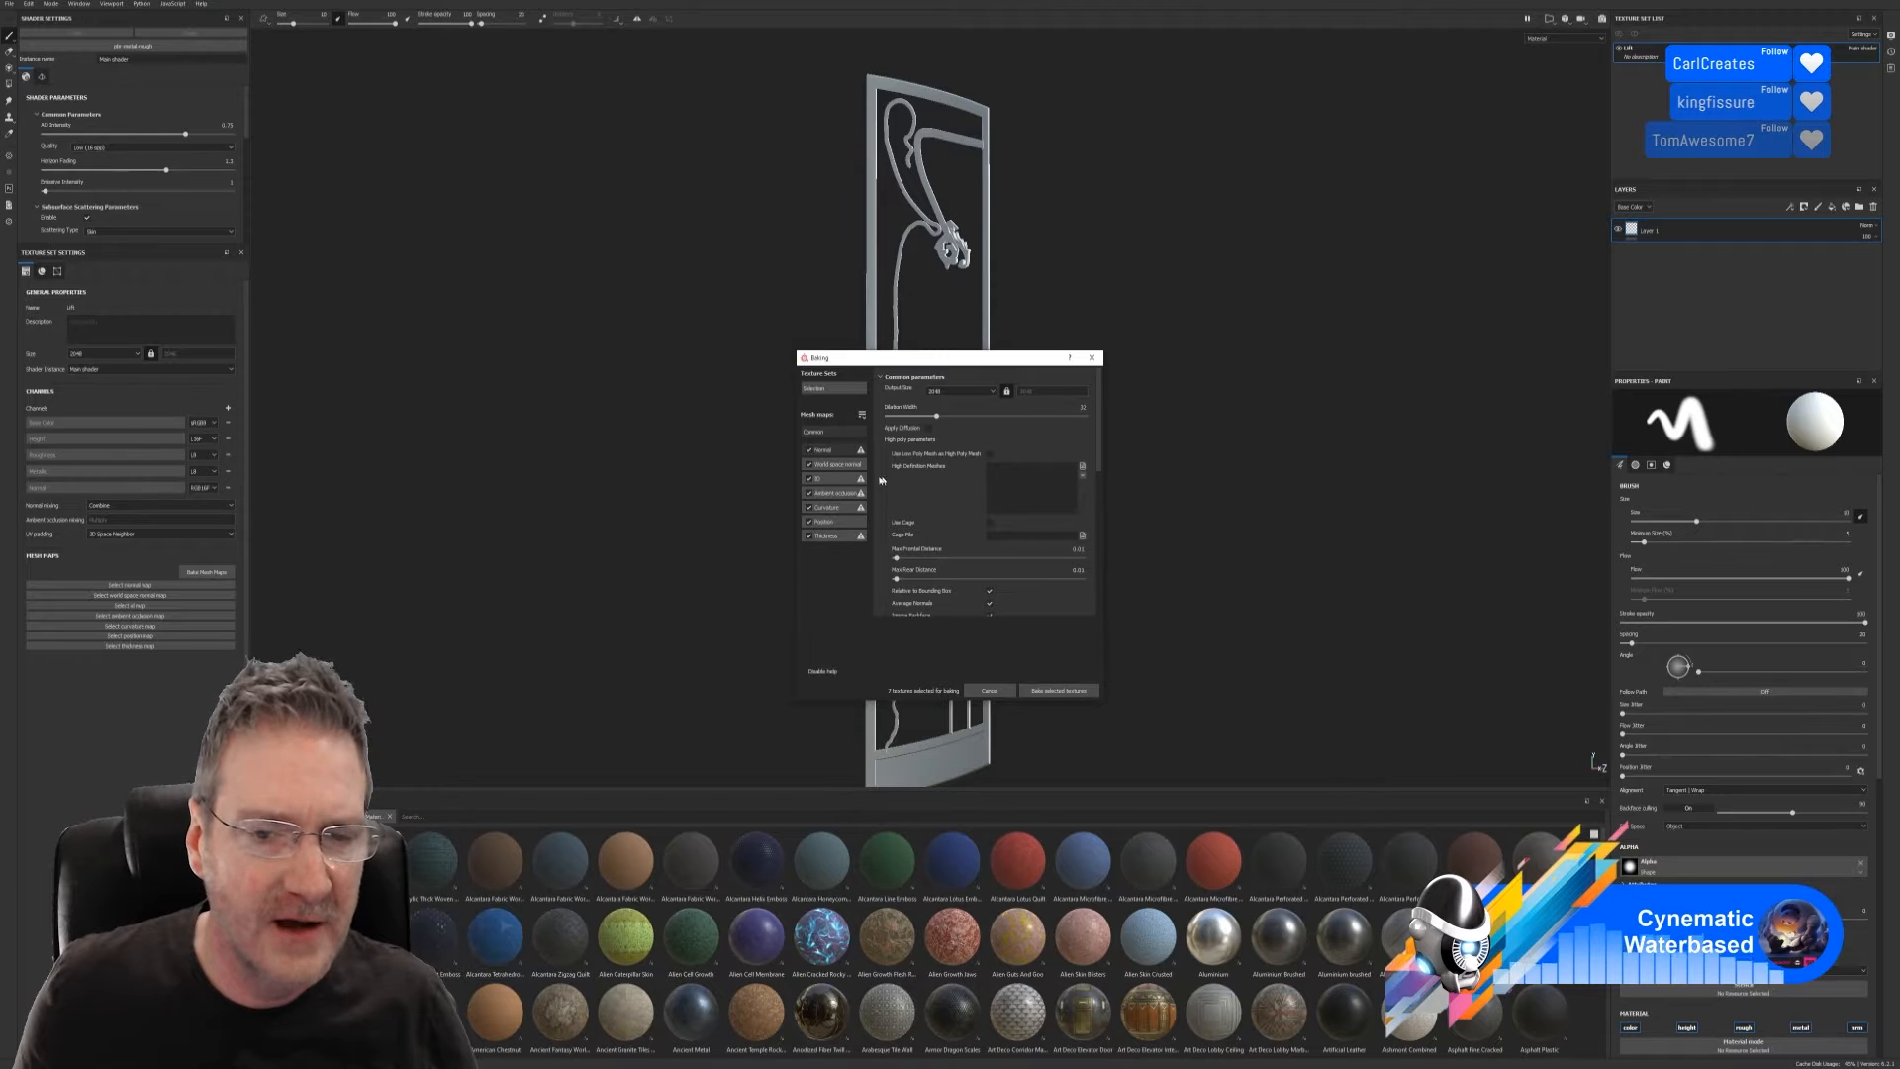
Exclude the normal, world space normal, ambient occlusion, curvature, position and thickness maps from the bake, leaving only ID selected
click(809, 450)
click(808, 465)
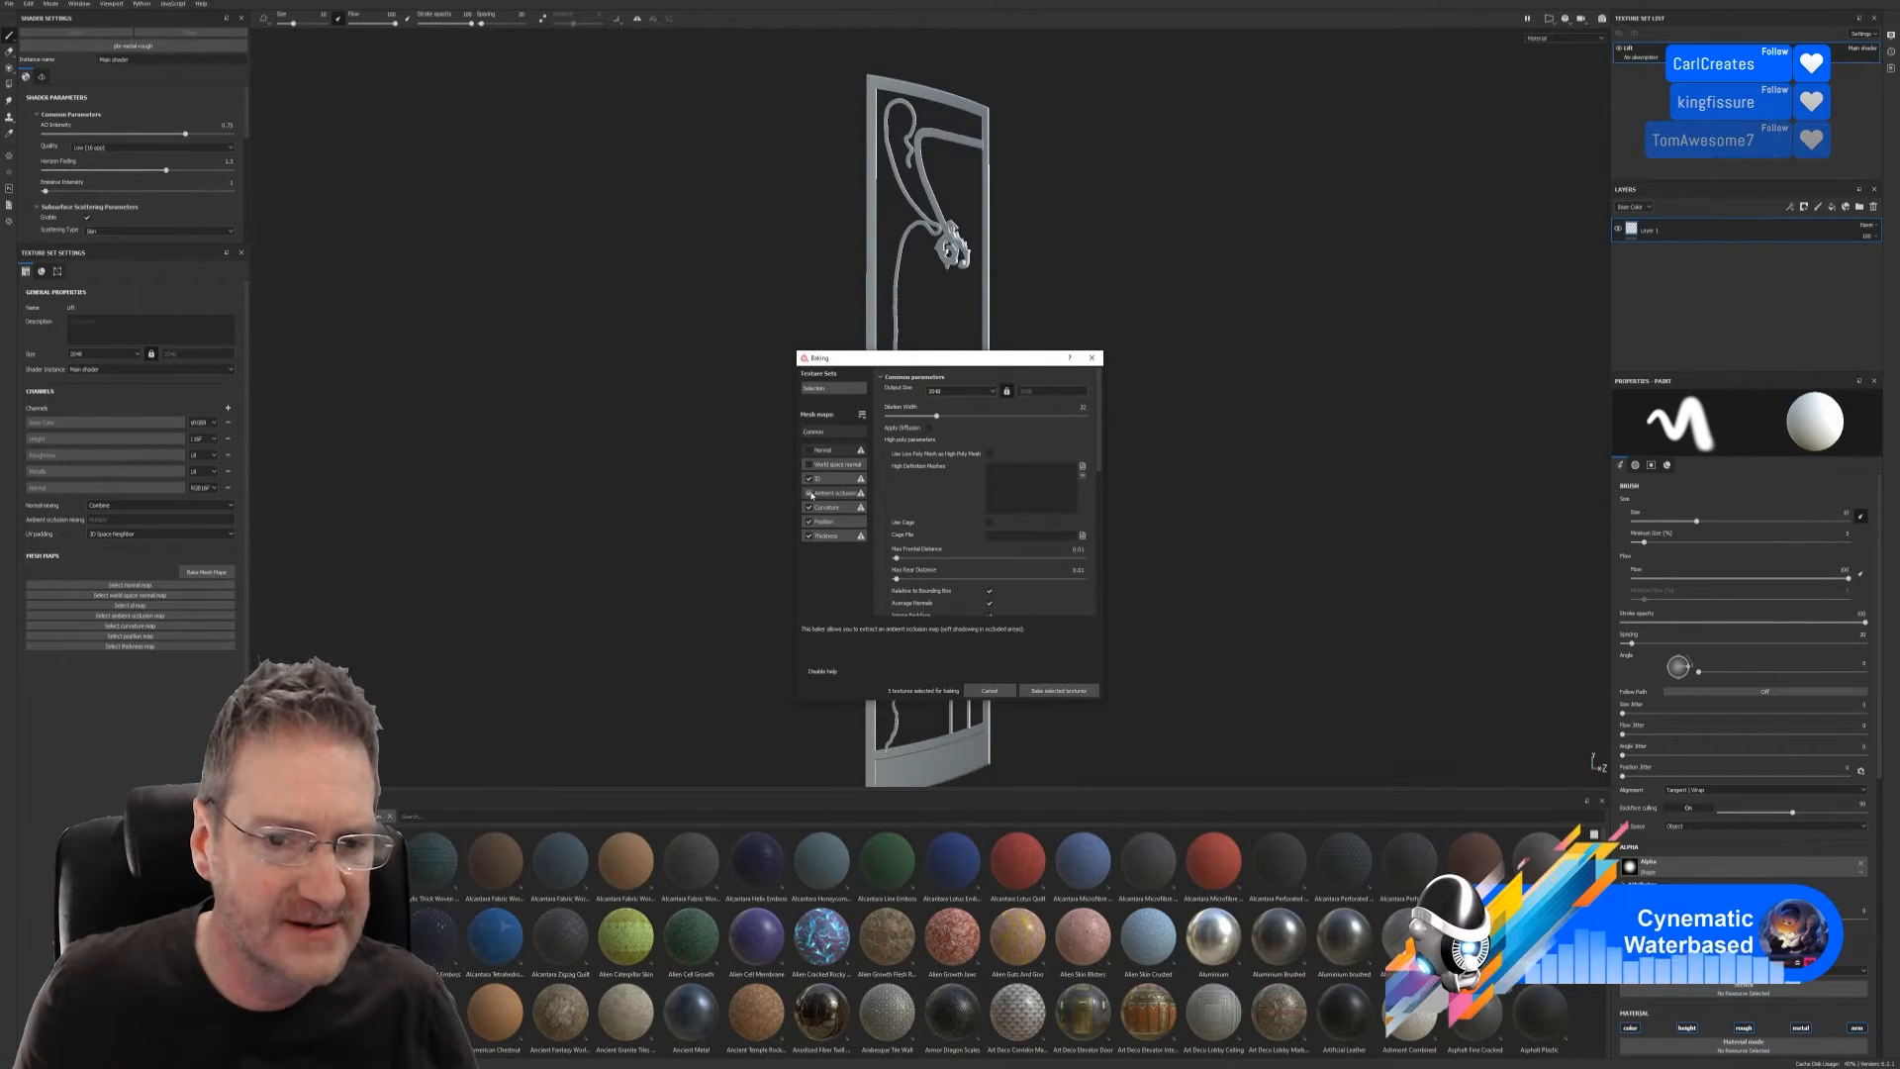
click(809, 493)
click(808, 506)
click(809, 535)
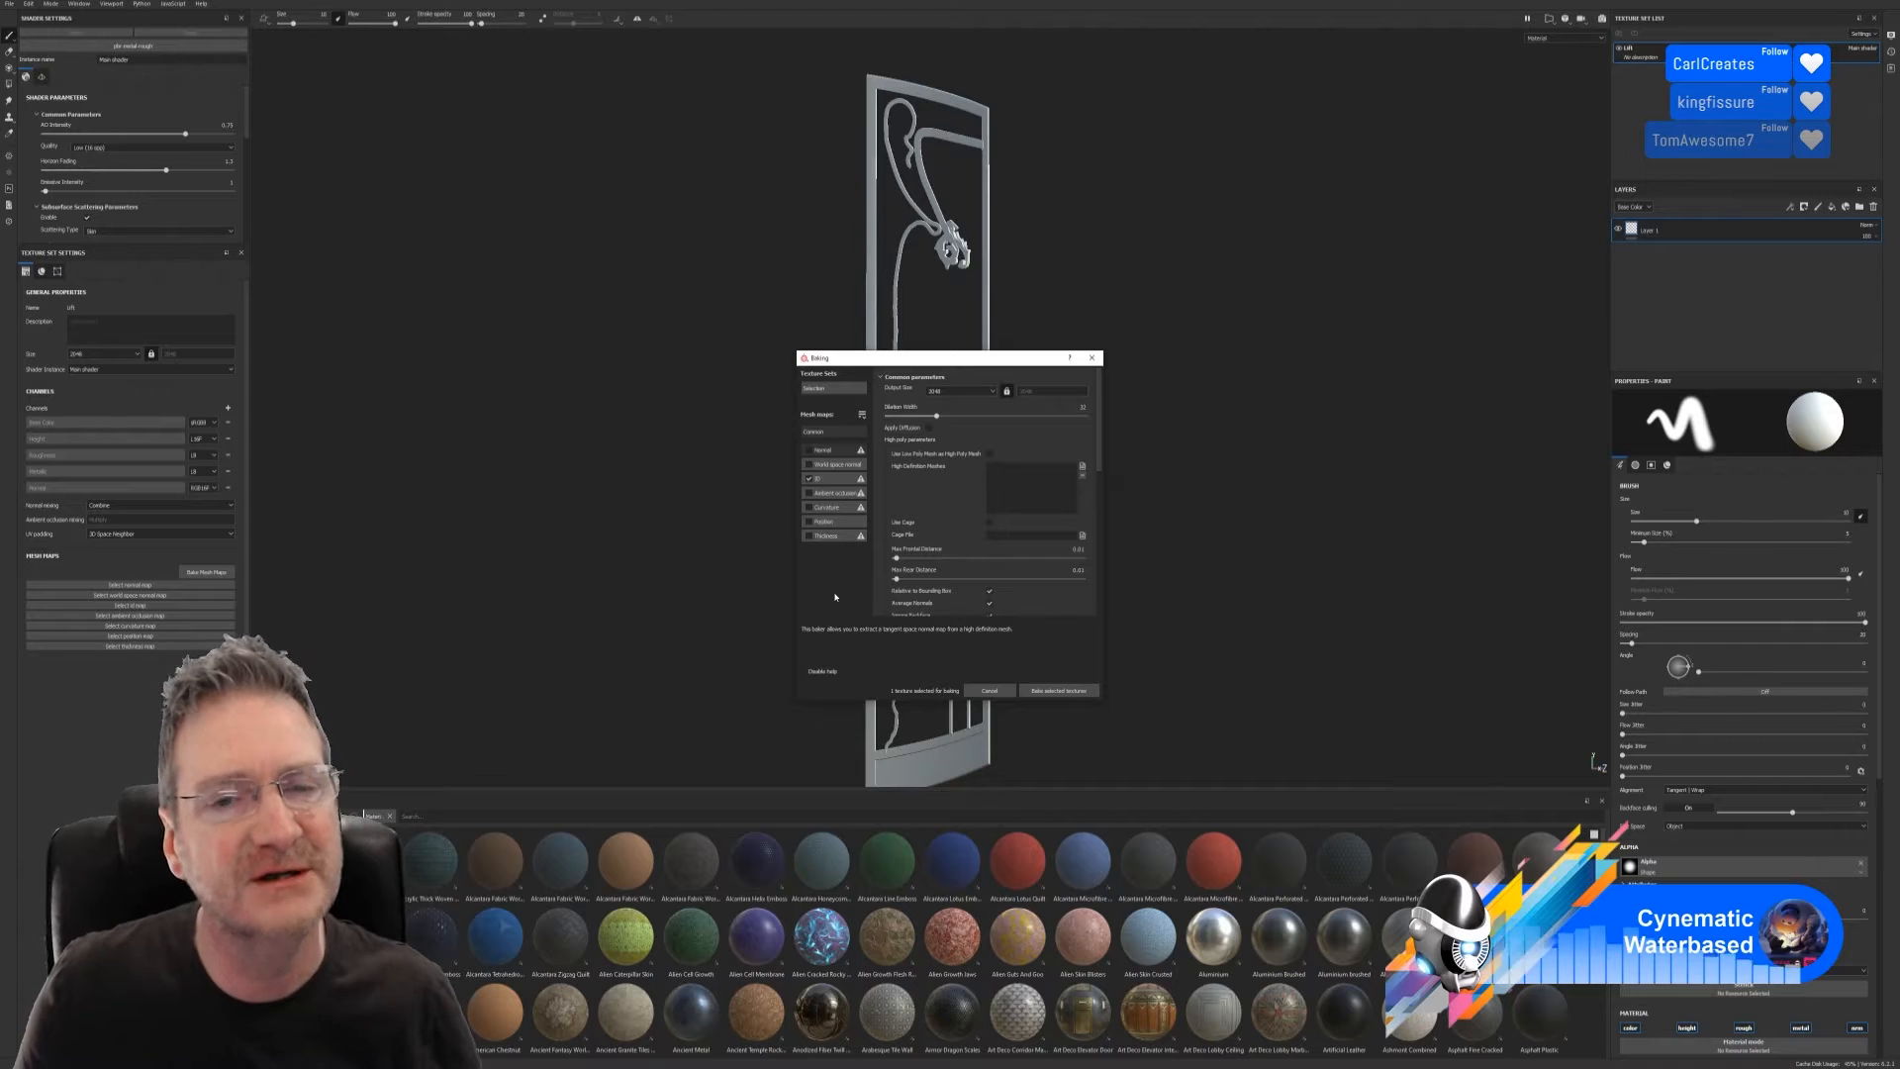
Set the ID map's color source to Vertex Color and bake the ID map
click(842, 482)
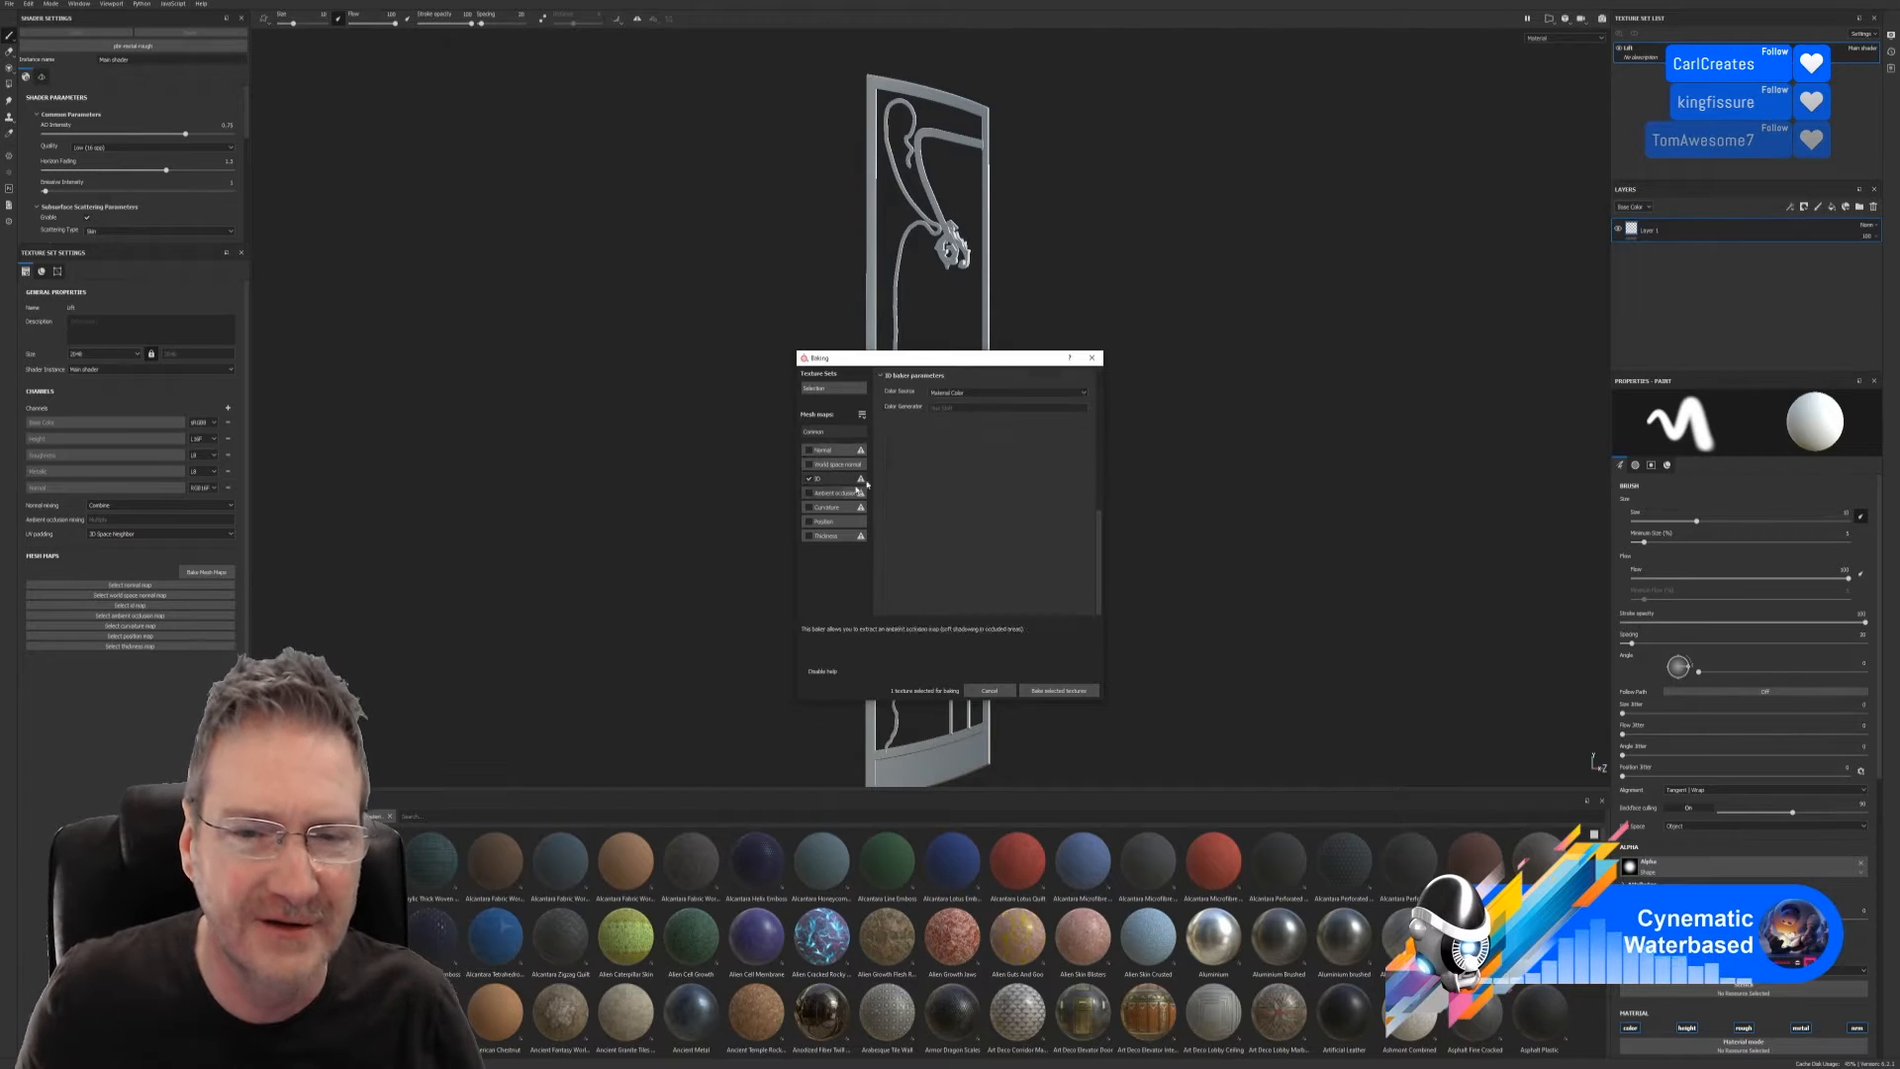
click(1001, 394)
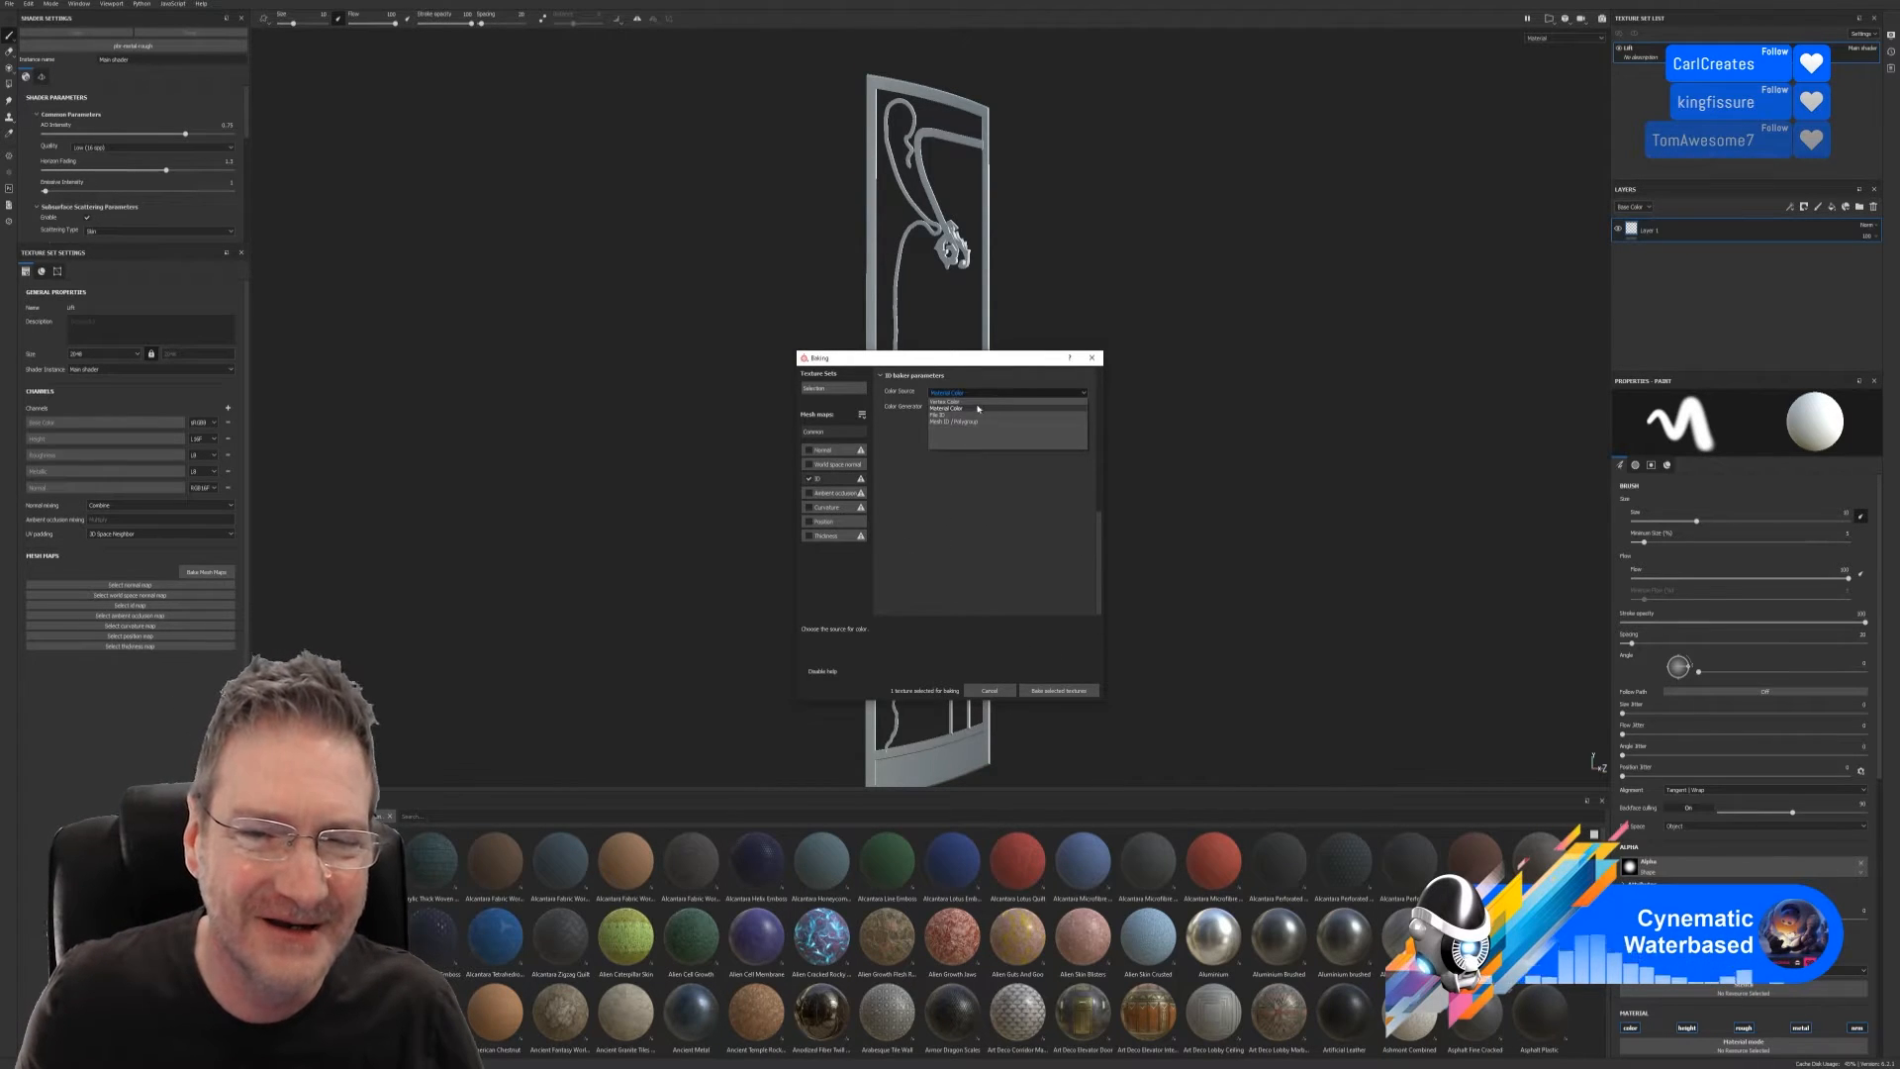
click(994, 401)
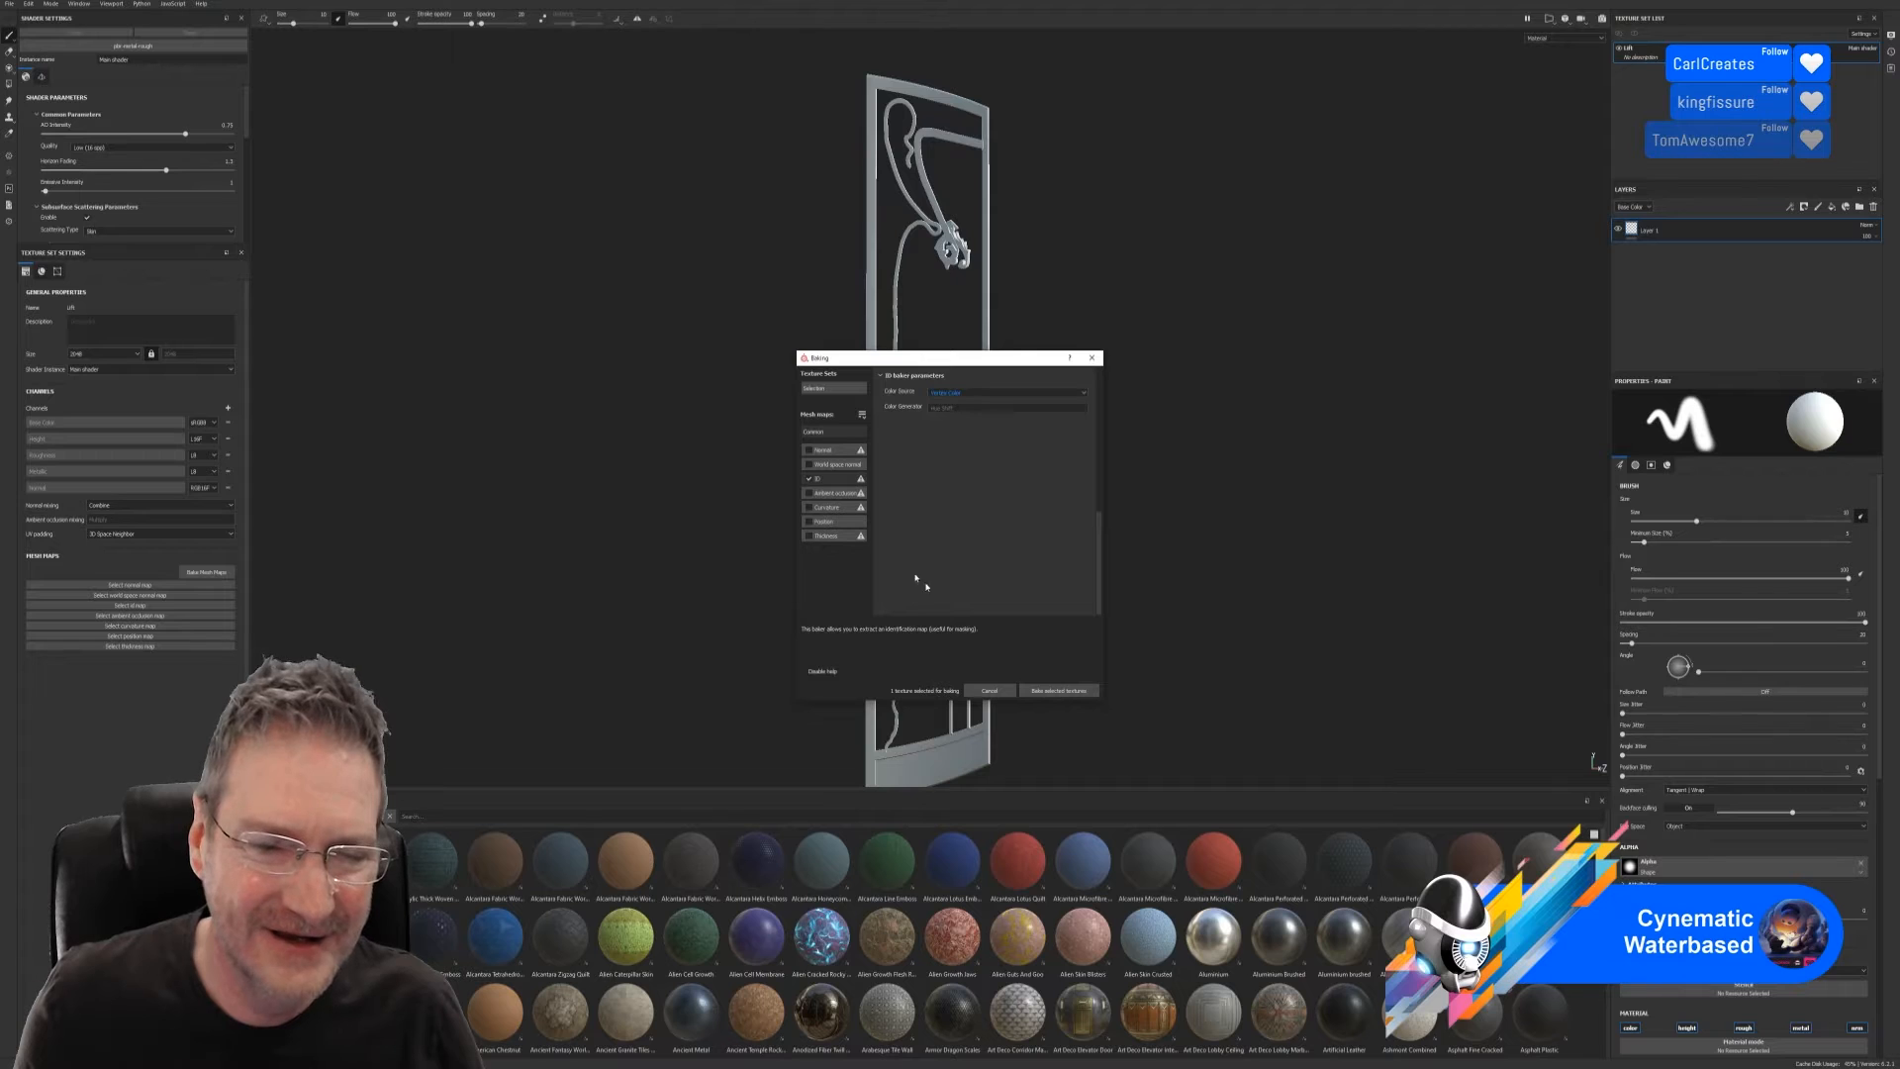
click(1058, 690)
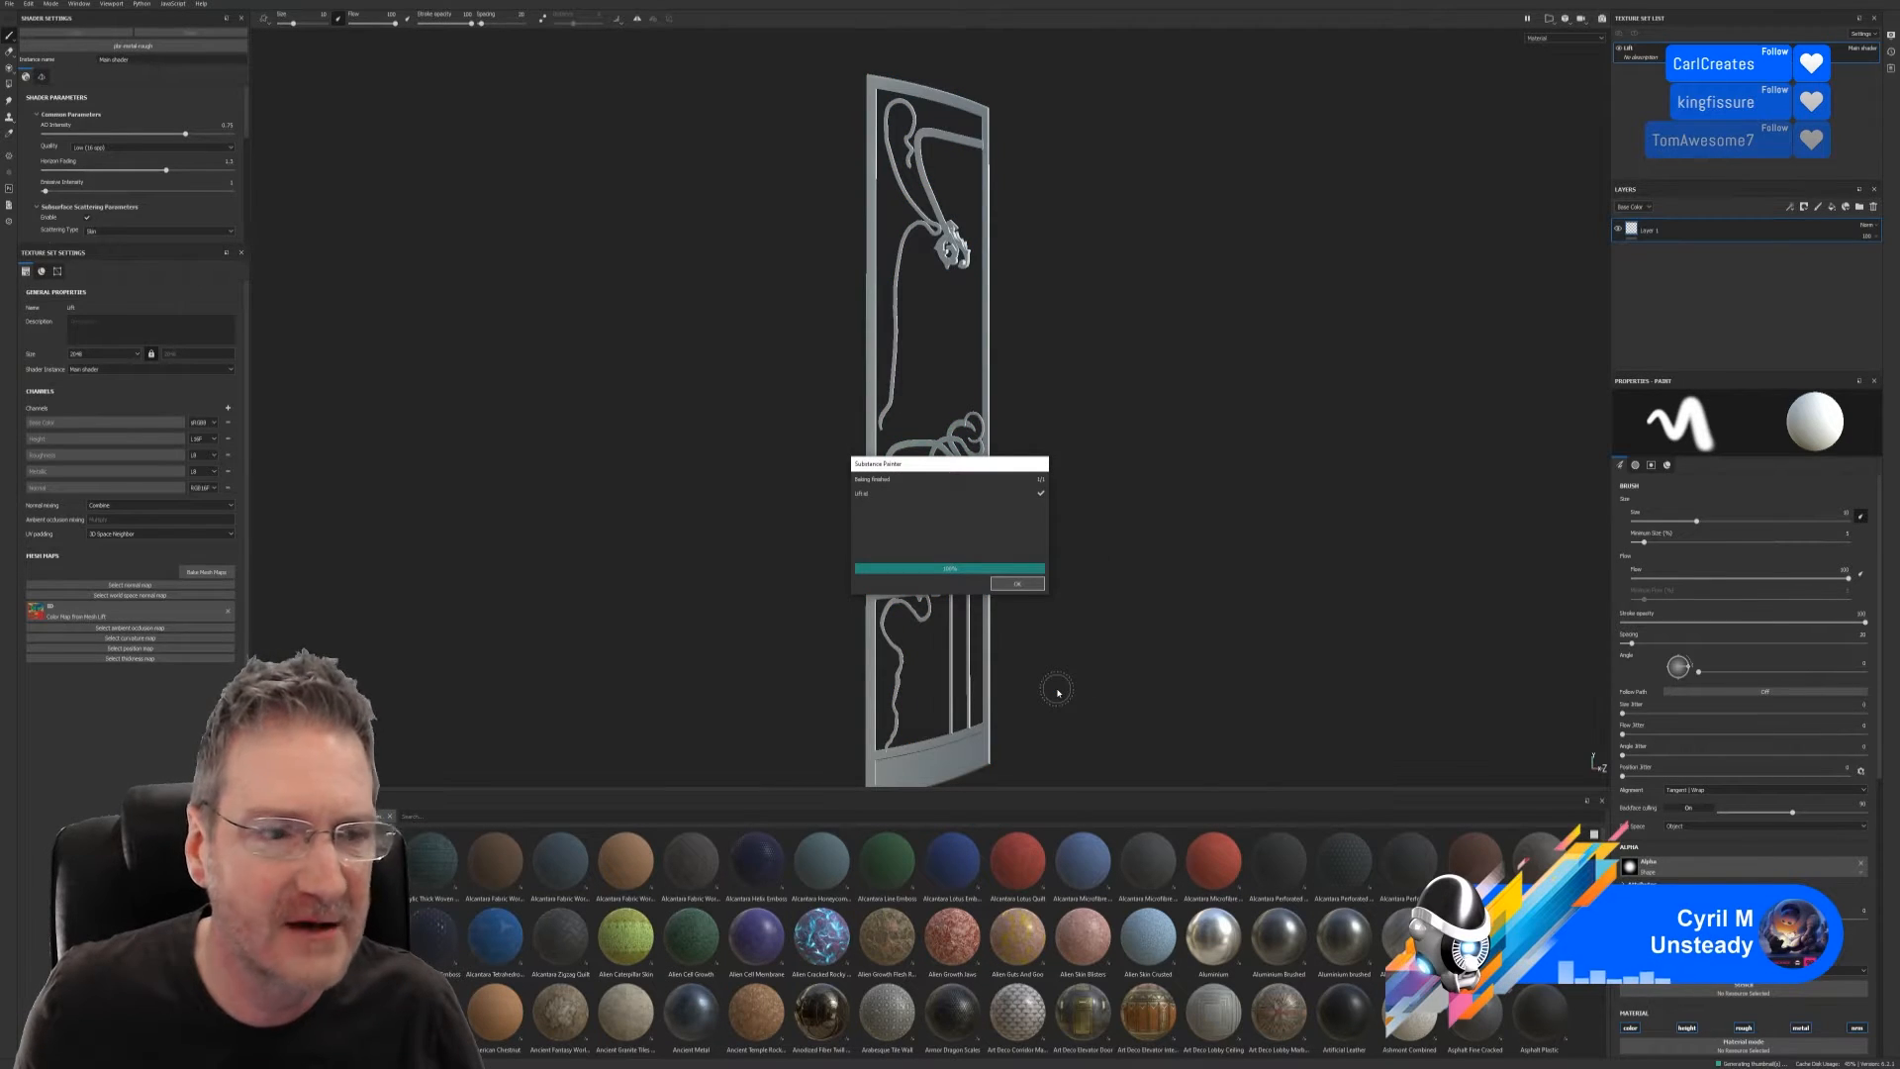
click(1017, 583)
Reopen the baking settings and select the normal, world space normal, ambient occlusion, curvature, position and thickness maps, without ID
click(224, 574)
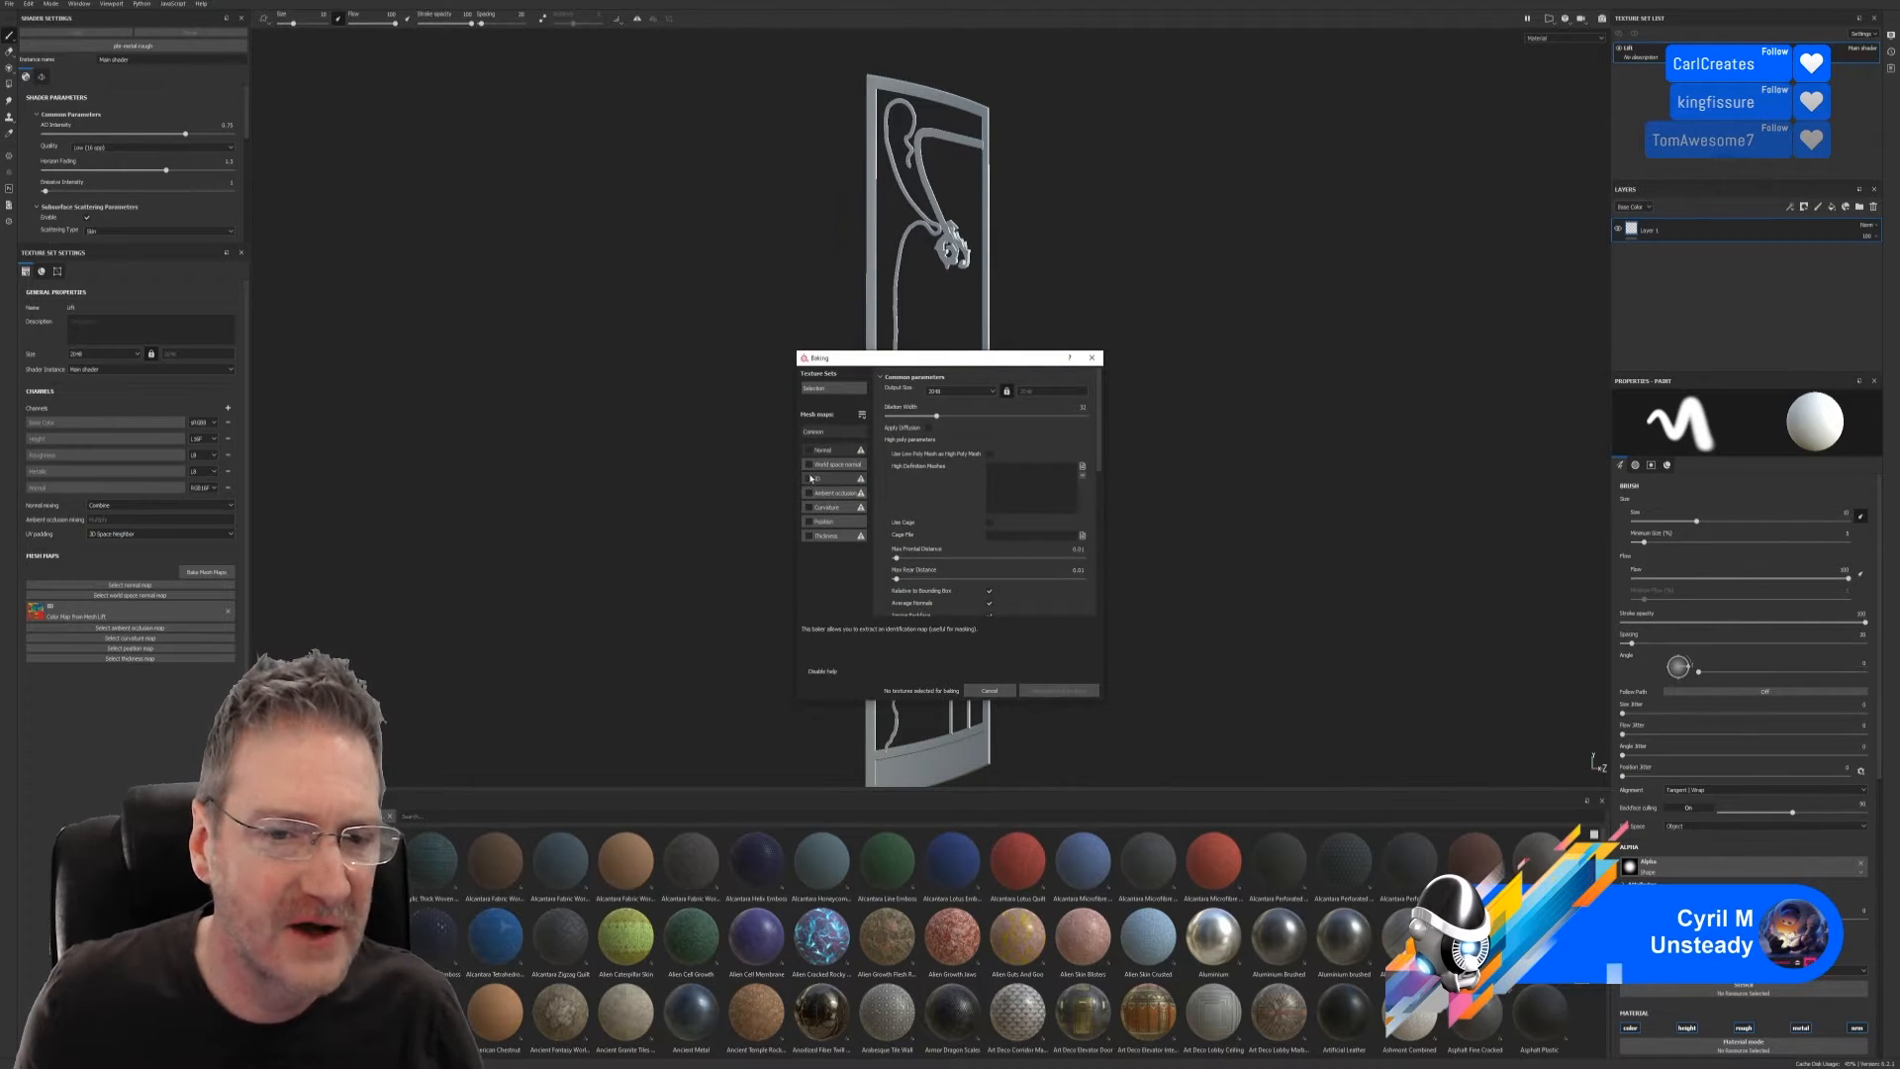
click(808, 464)
click(809, 451)
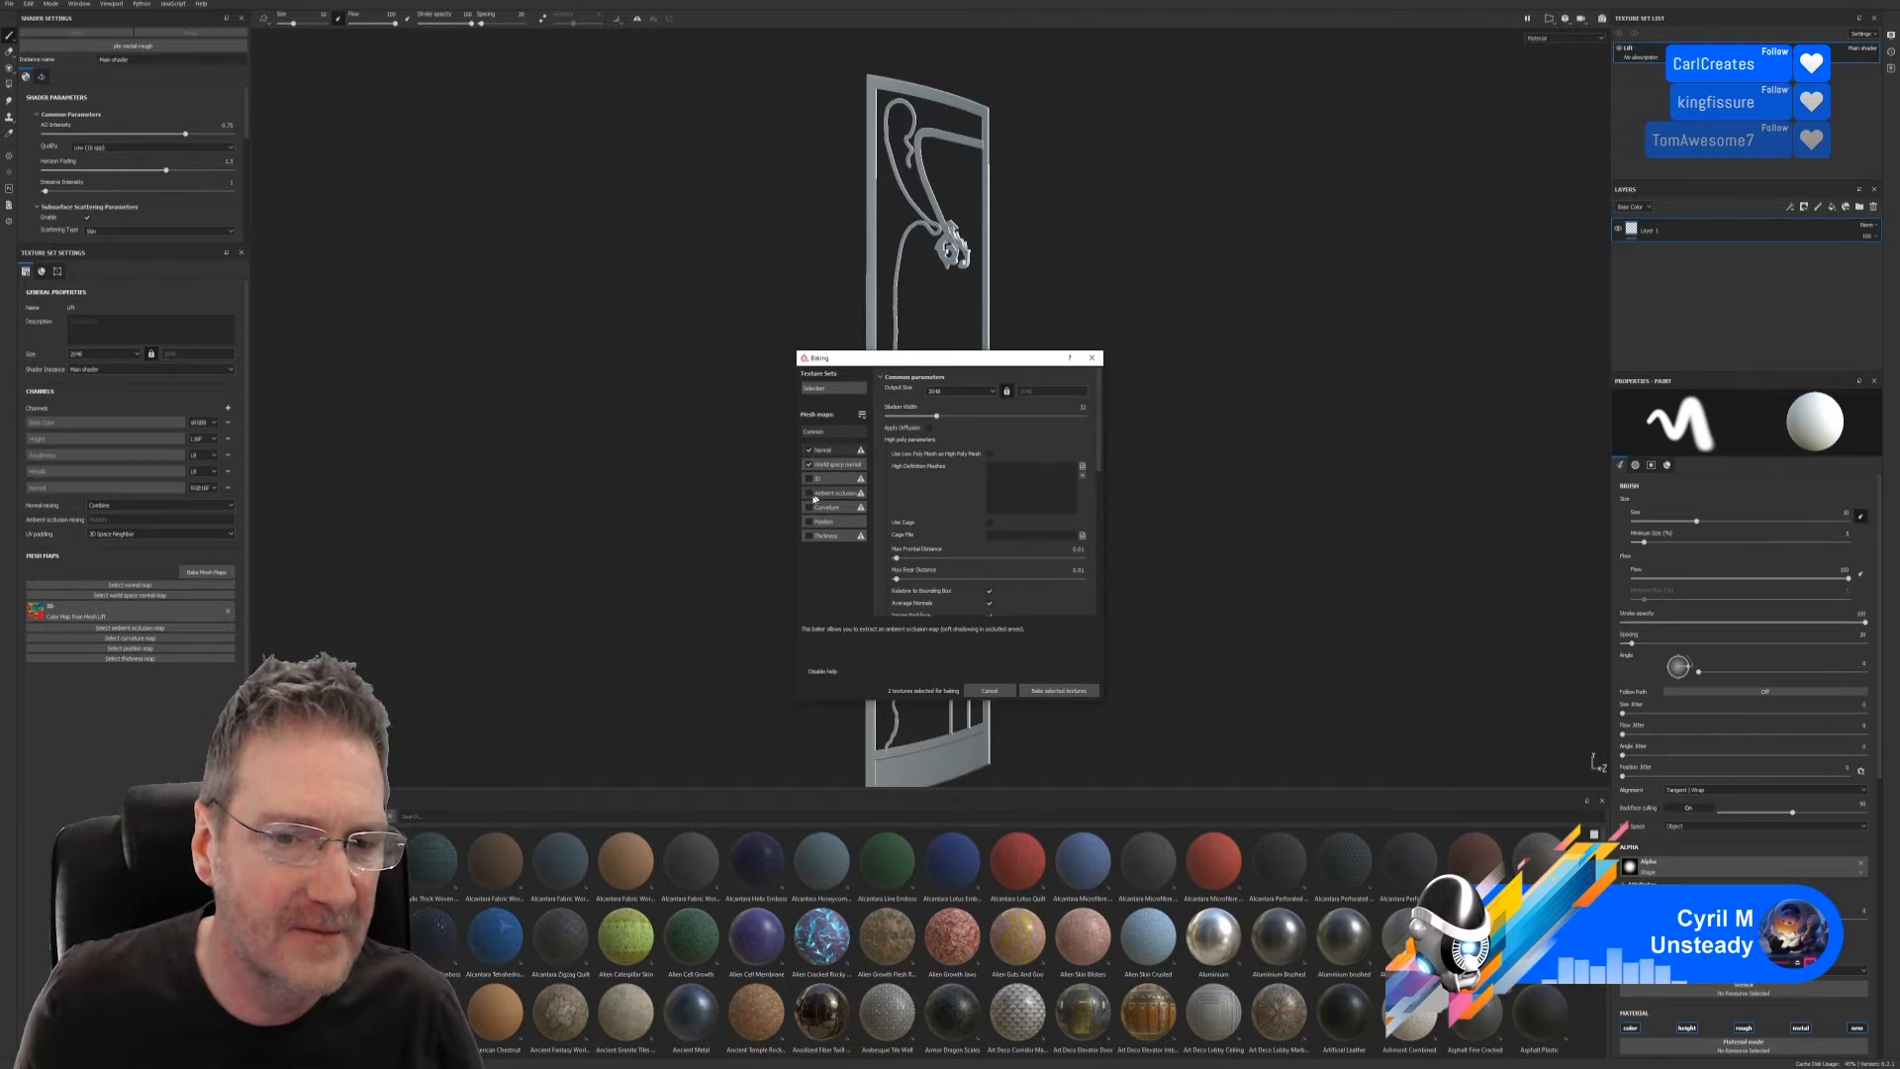
click(809, 493)
click(809, 522)
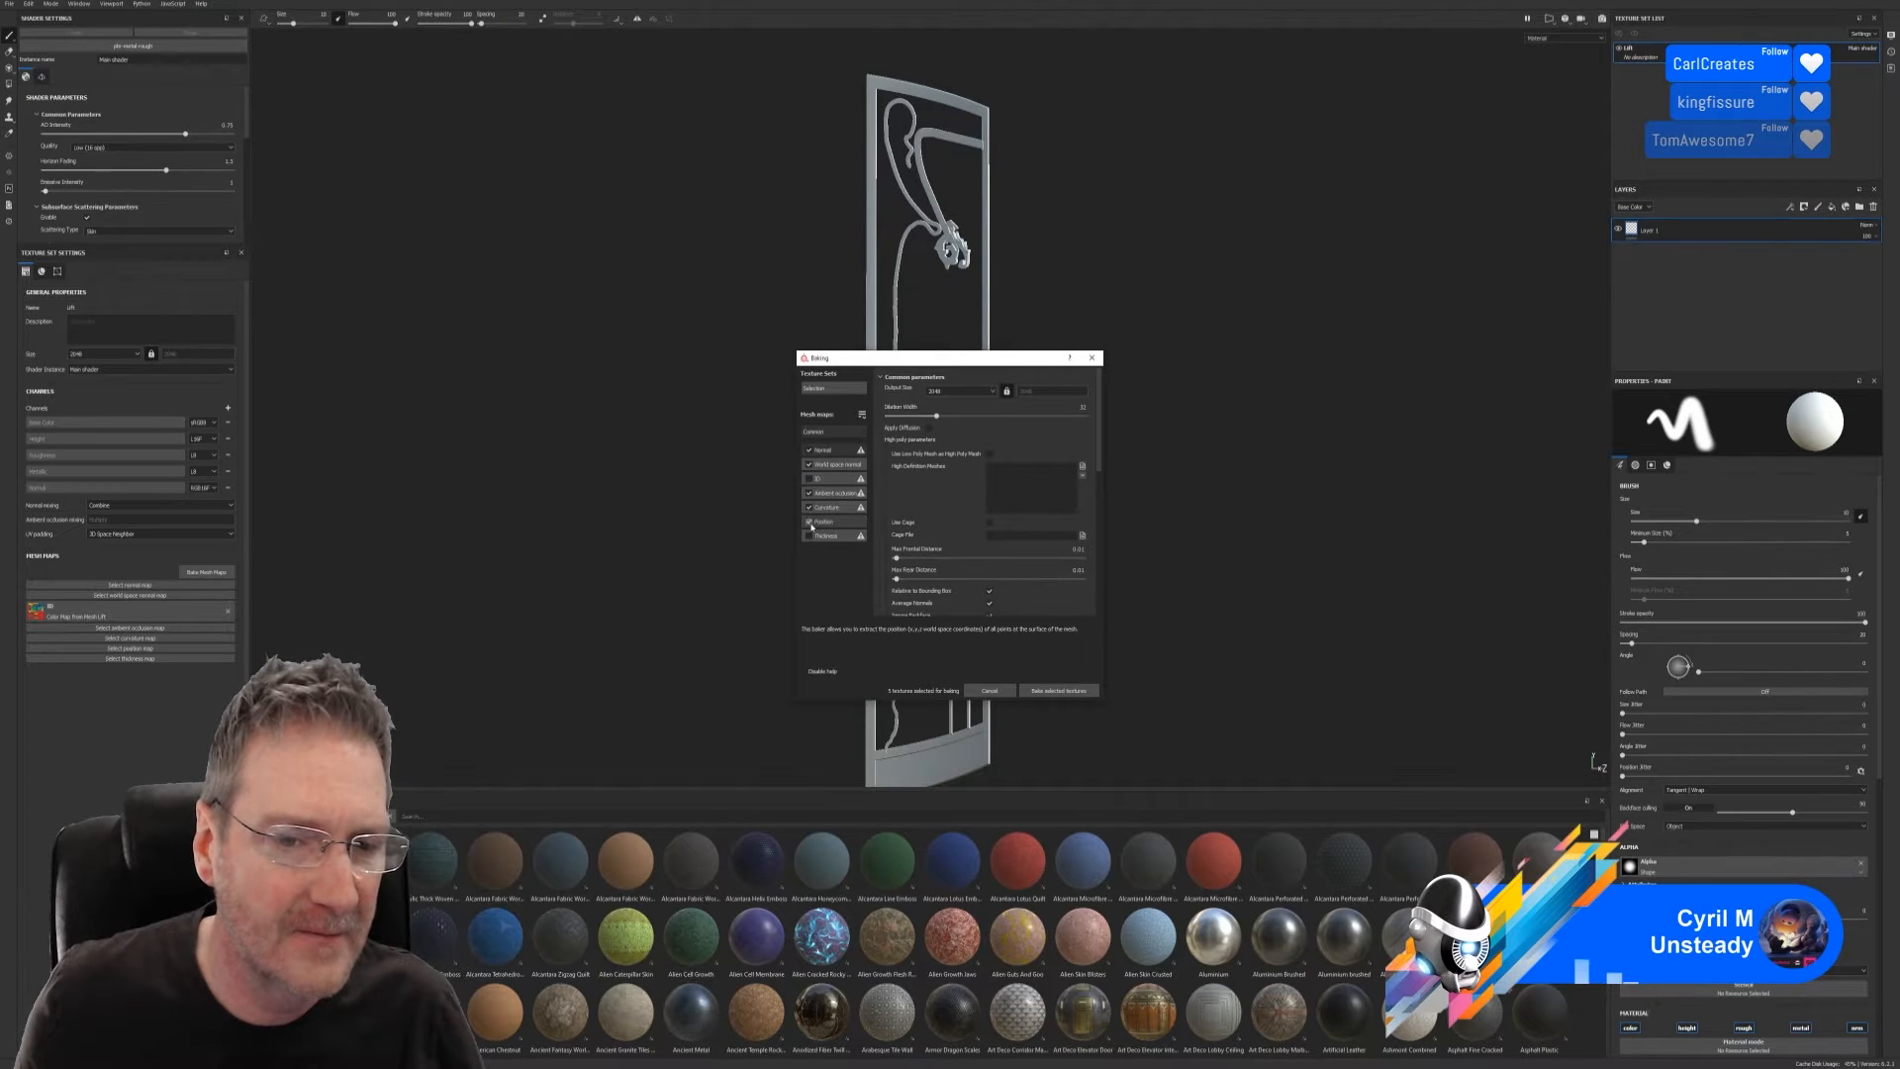
click(808, 535)
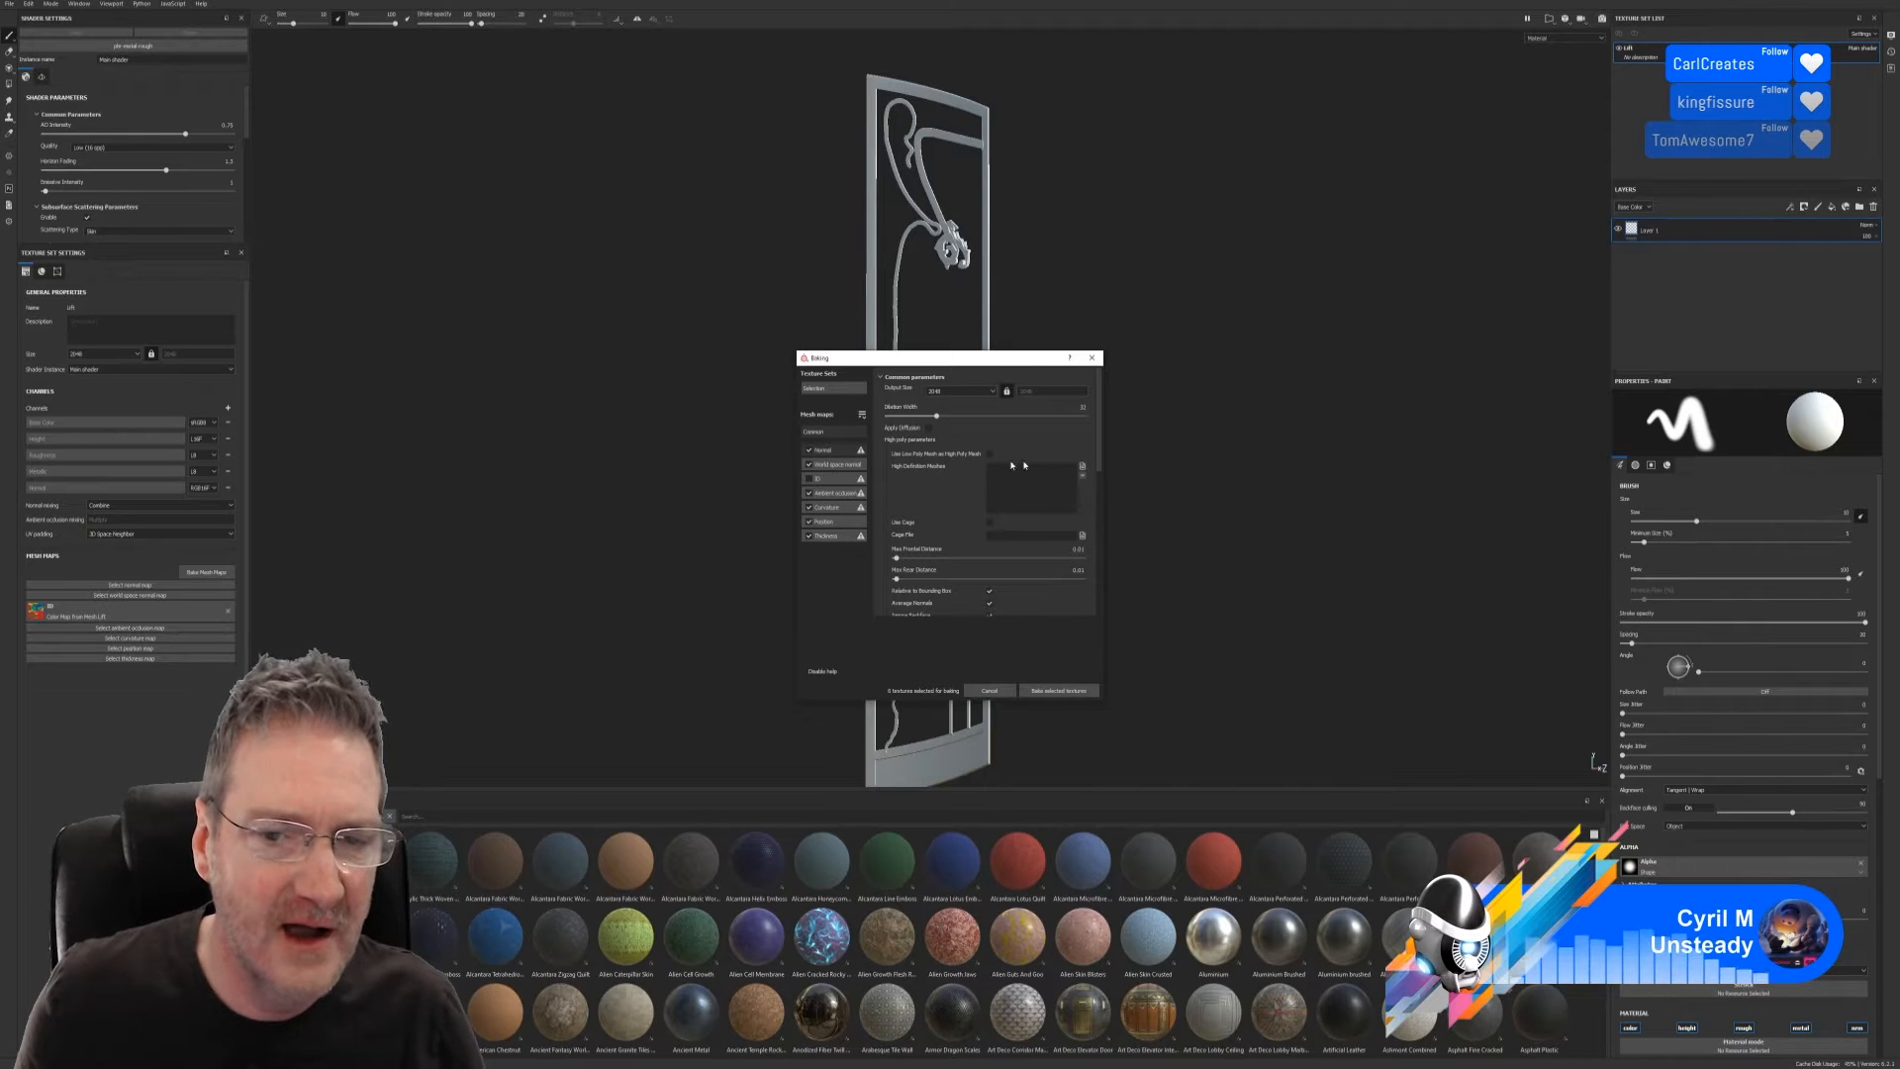
Load LeftDoorHP.fbx as the high definition mesh and bake the selected mesh maps
click(1081, 466)
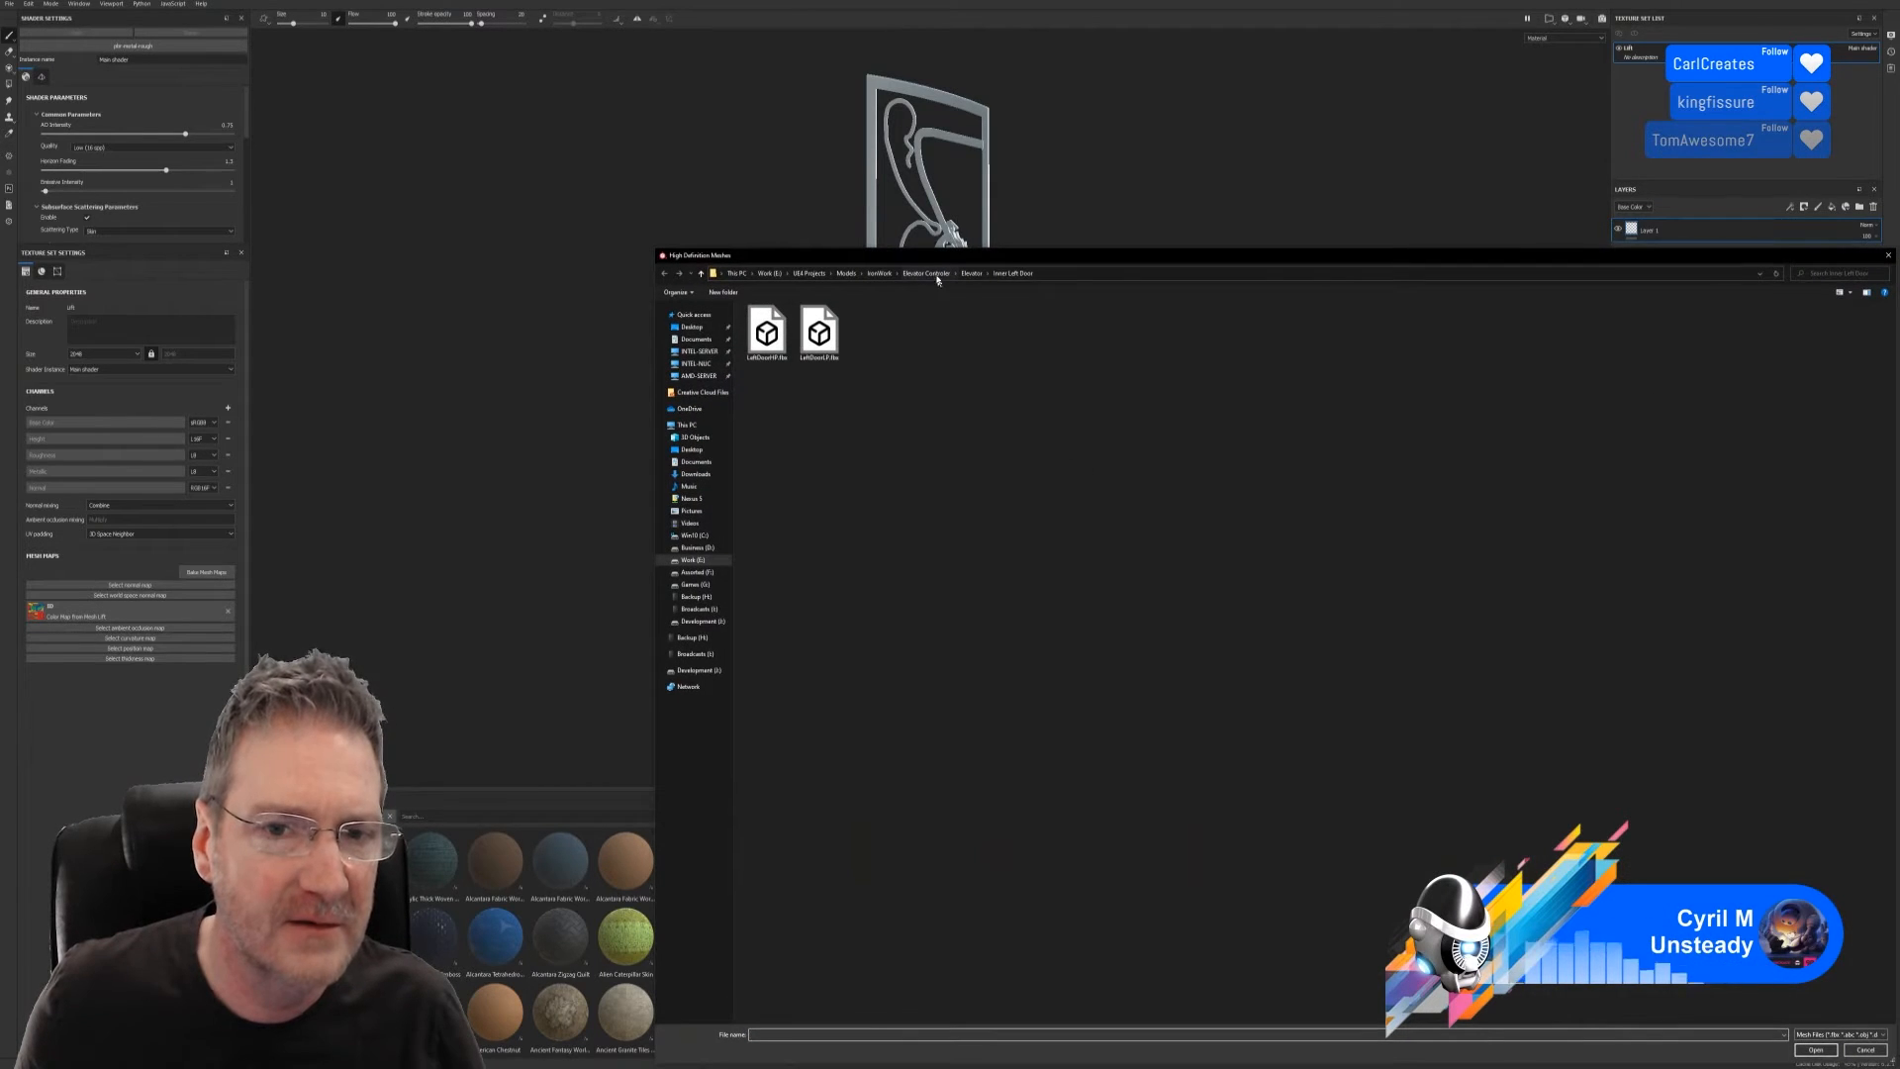
drag(926, 268, 680, 196)
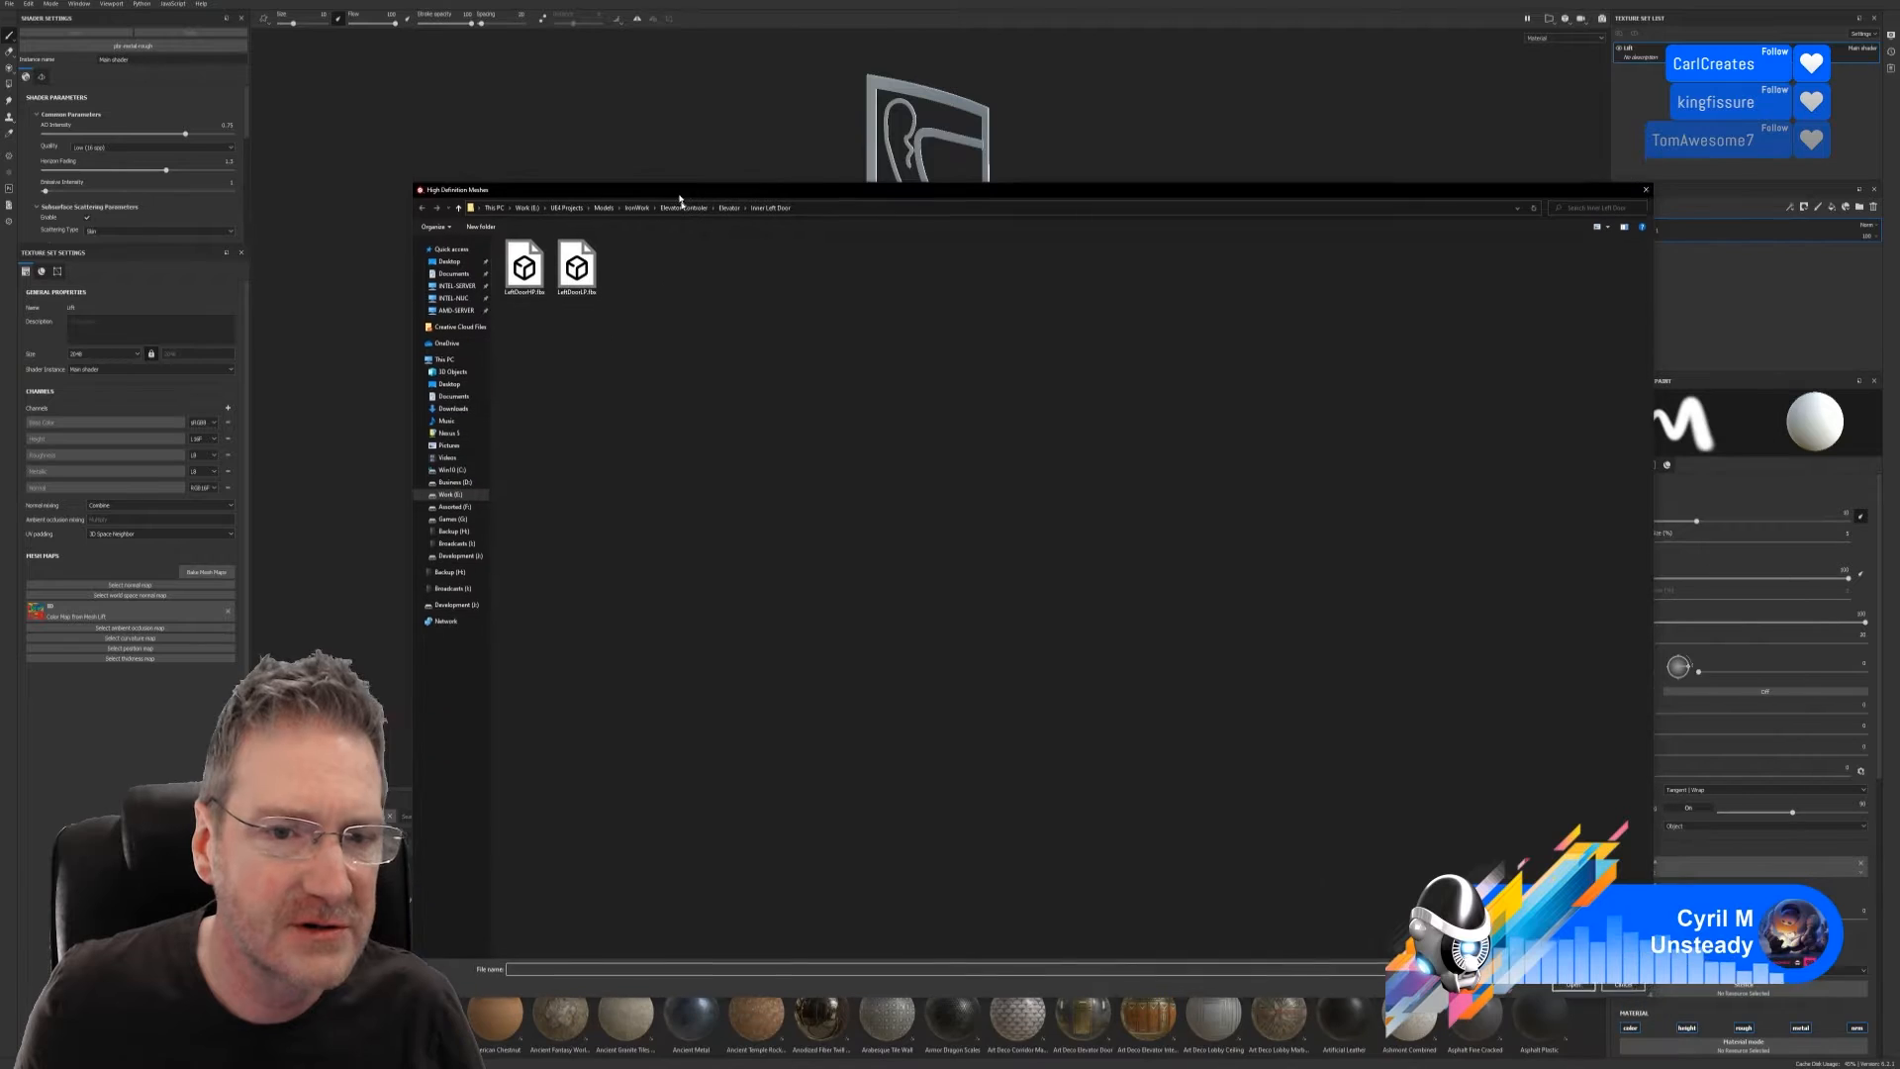
double_click(525, 267)
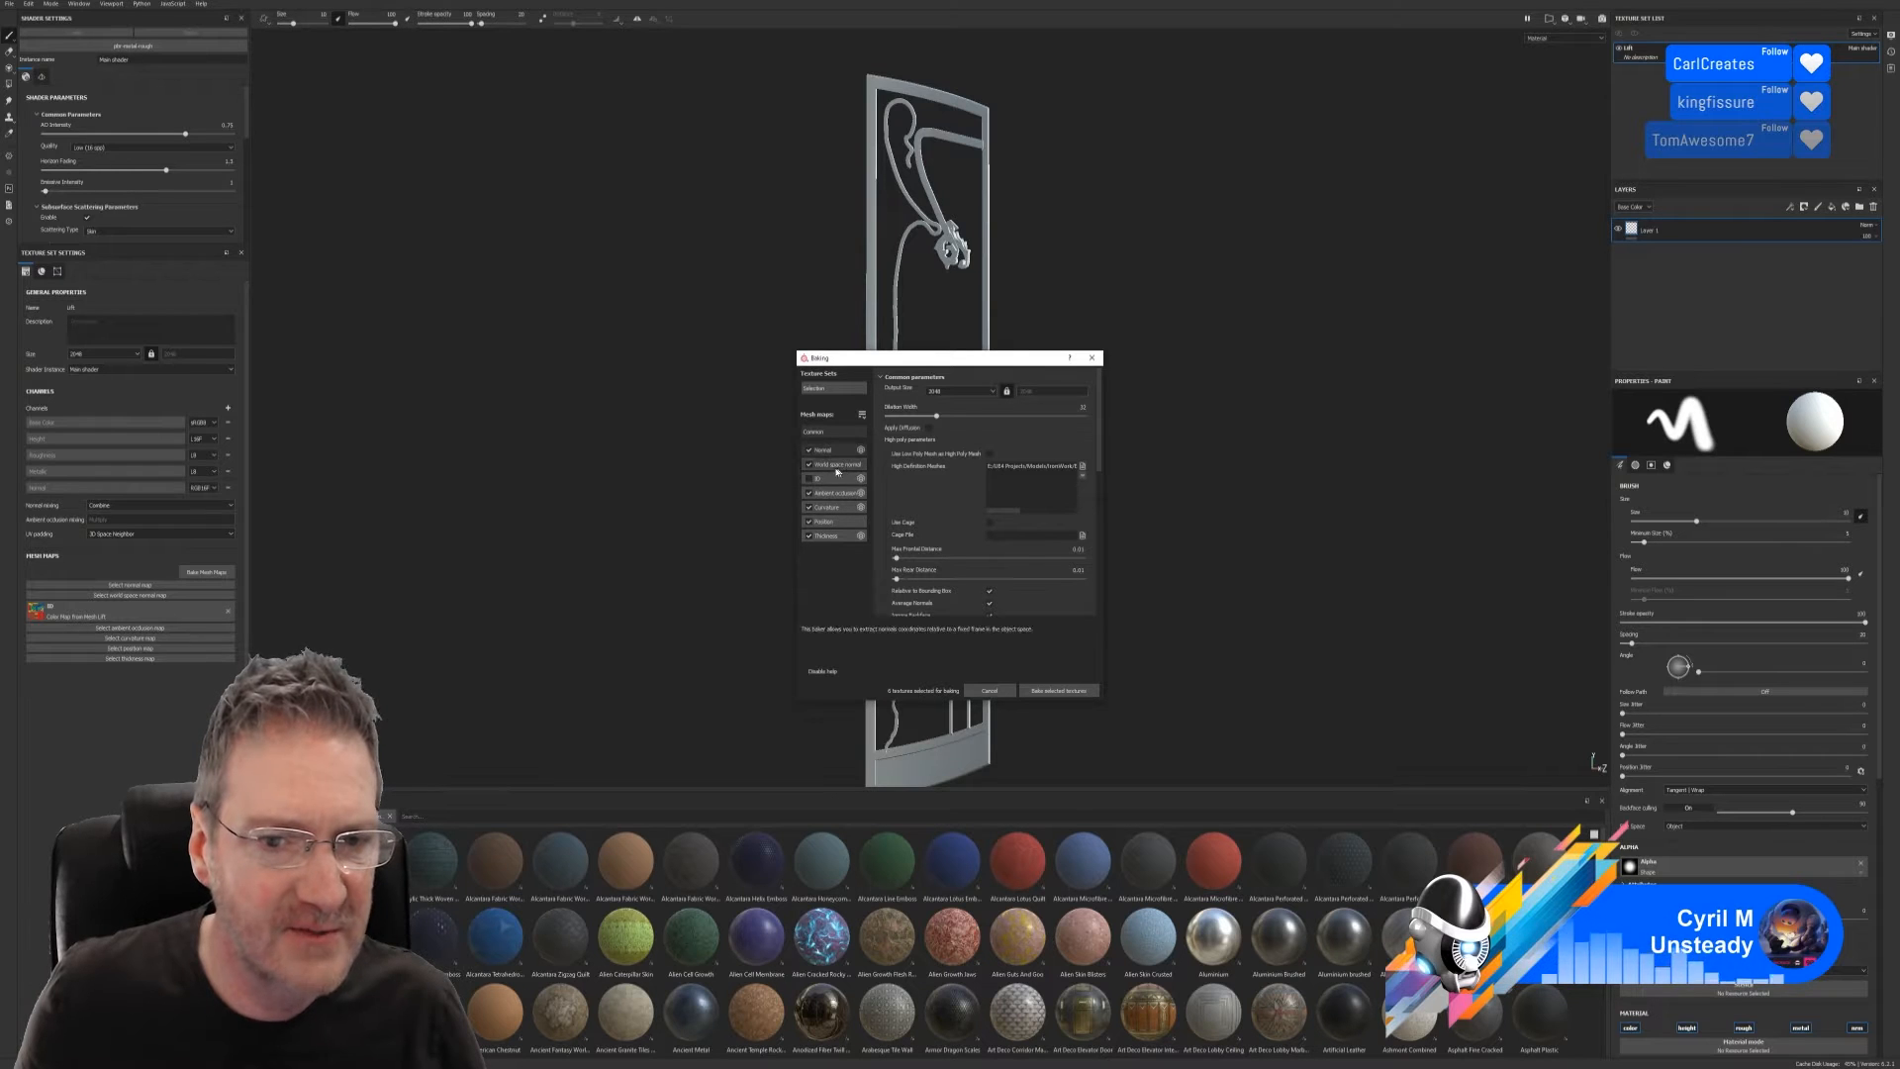
click(1060, 691)
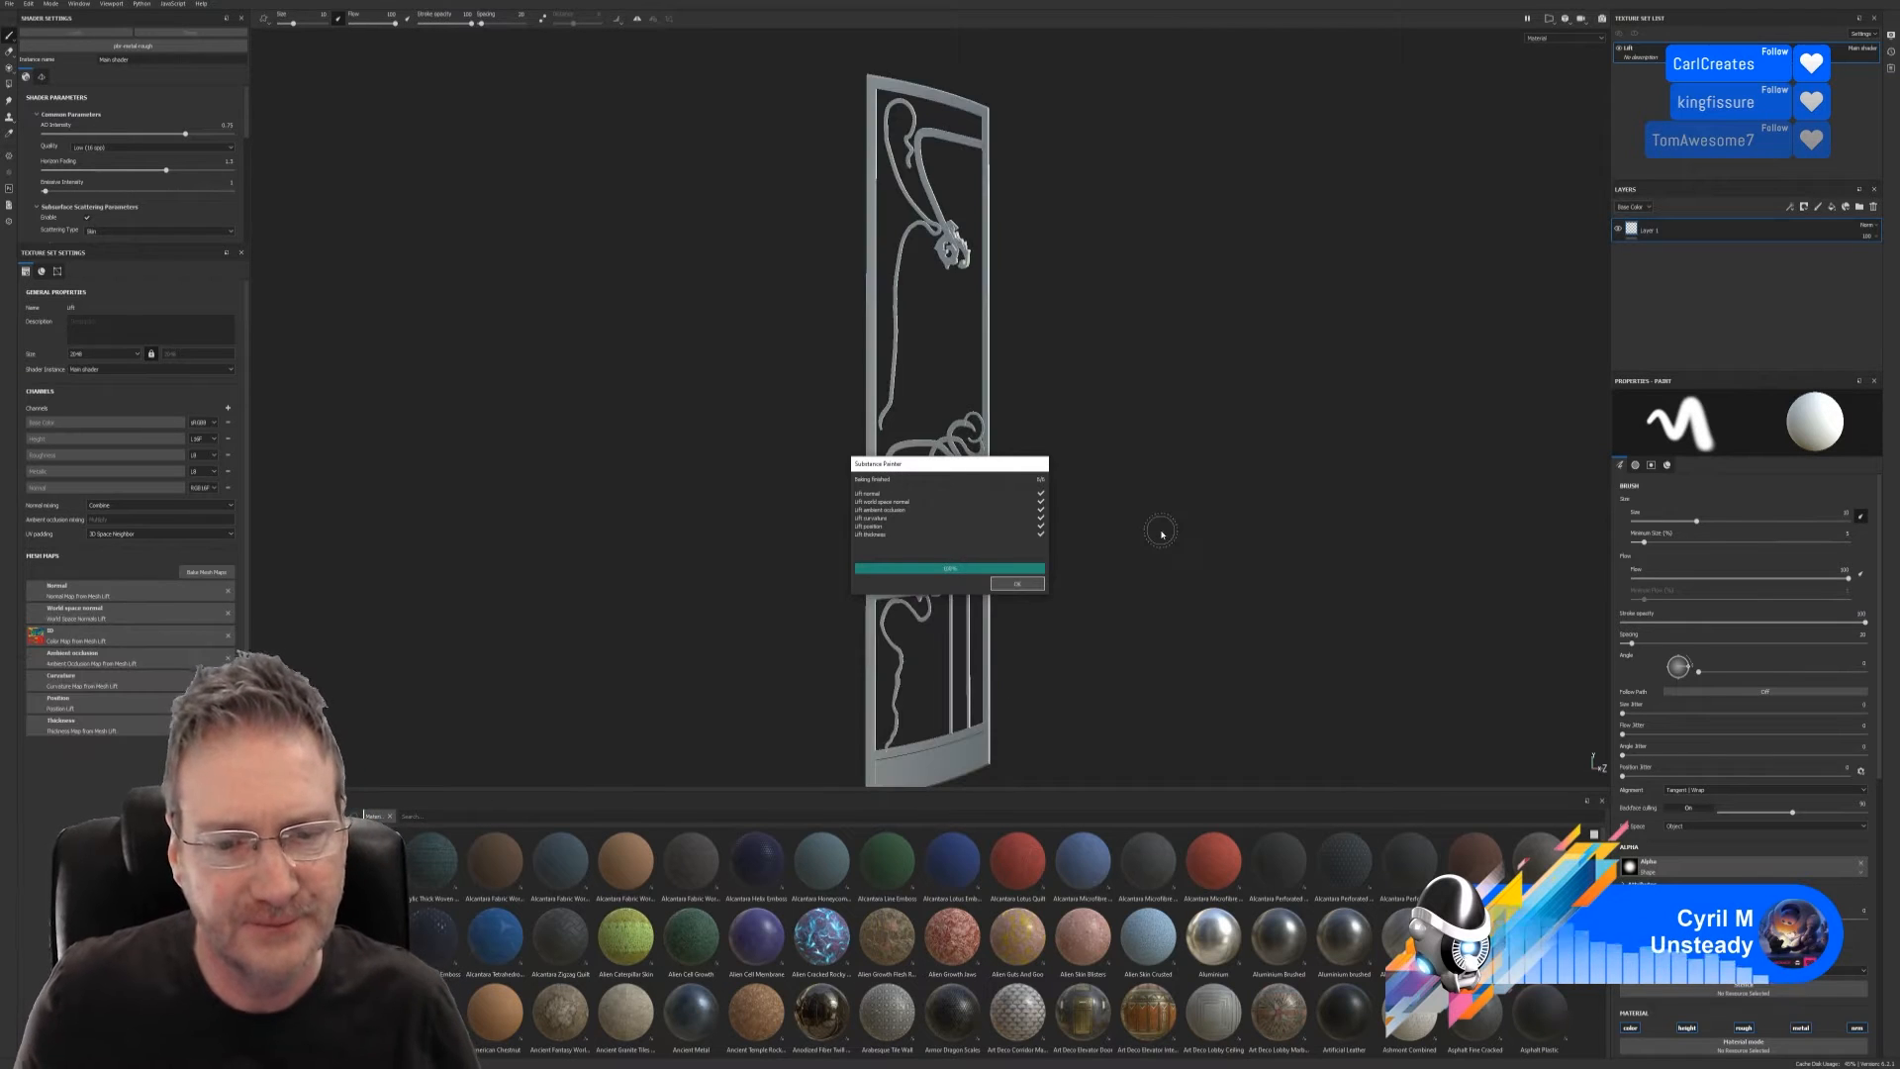
click(1017, 583)
Inspect the baked door mesh from the front, back and sides for shading problems
alt+drag(1077, 517, 860, 434)
alt+drag(1147, 491, 1843, 494)
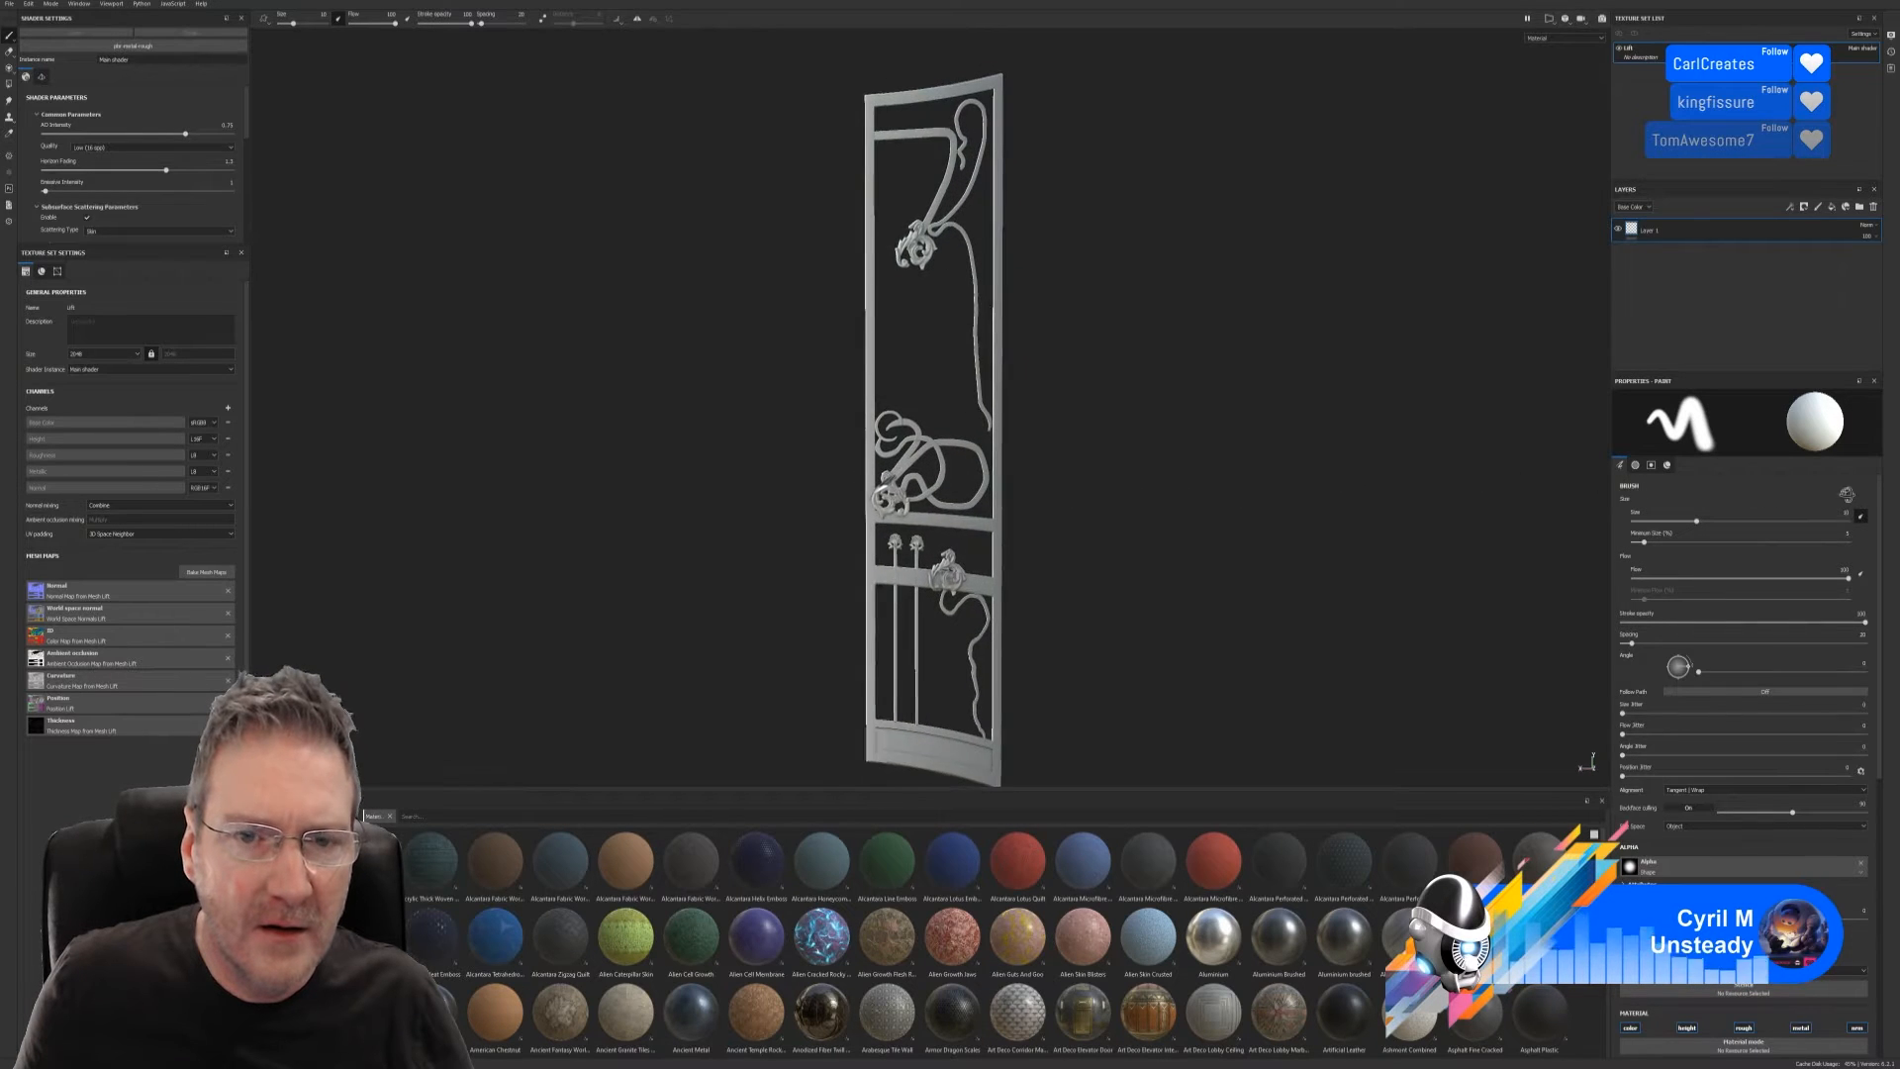
mouse_move(1277, 521)
alt+mouse_down()
mouse_move(1170, 540)
mouse_move(1106, 516)
mouse_move(305, 549)
alt+mouse_up()
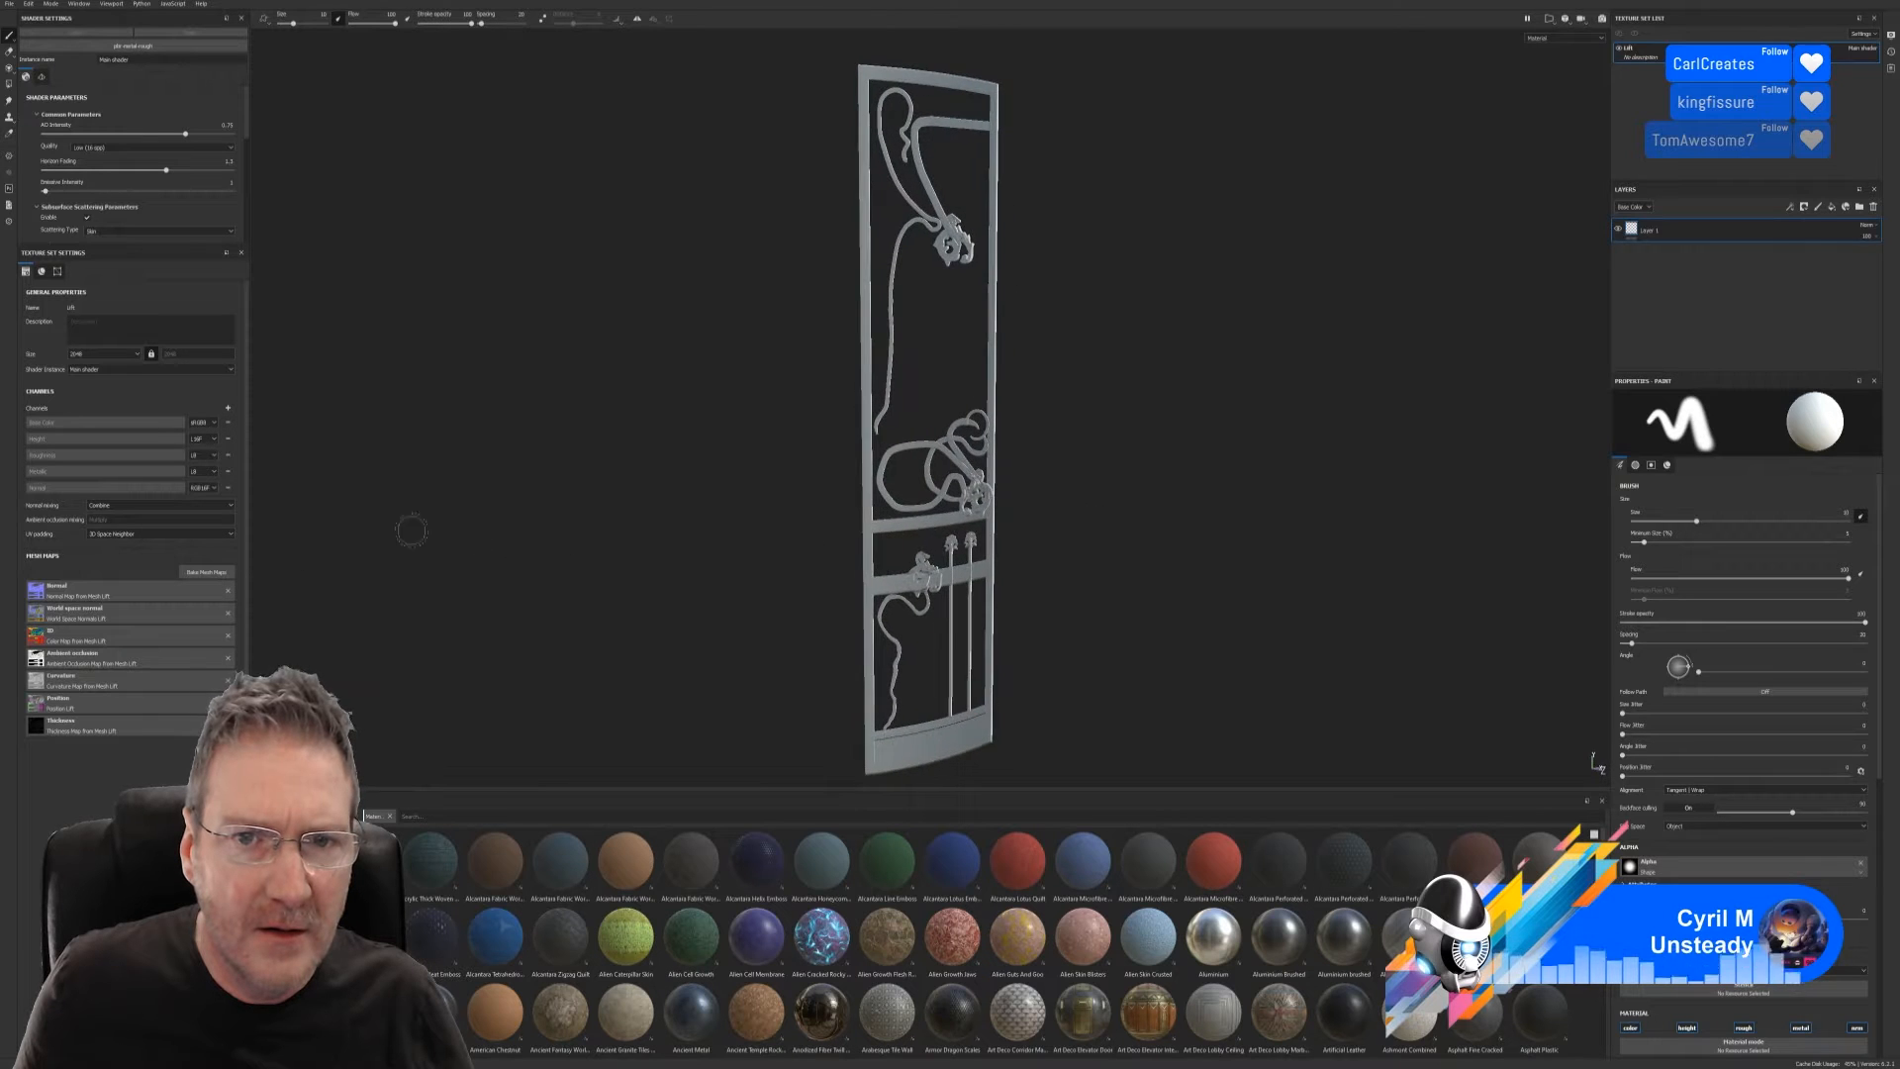
alt+drag(845, 360, 784, 354)
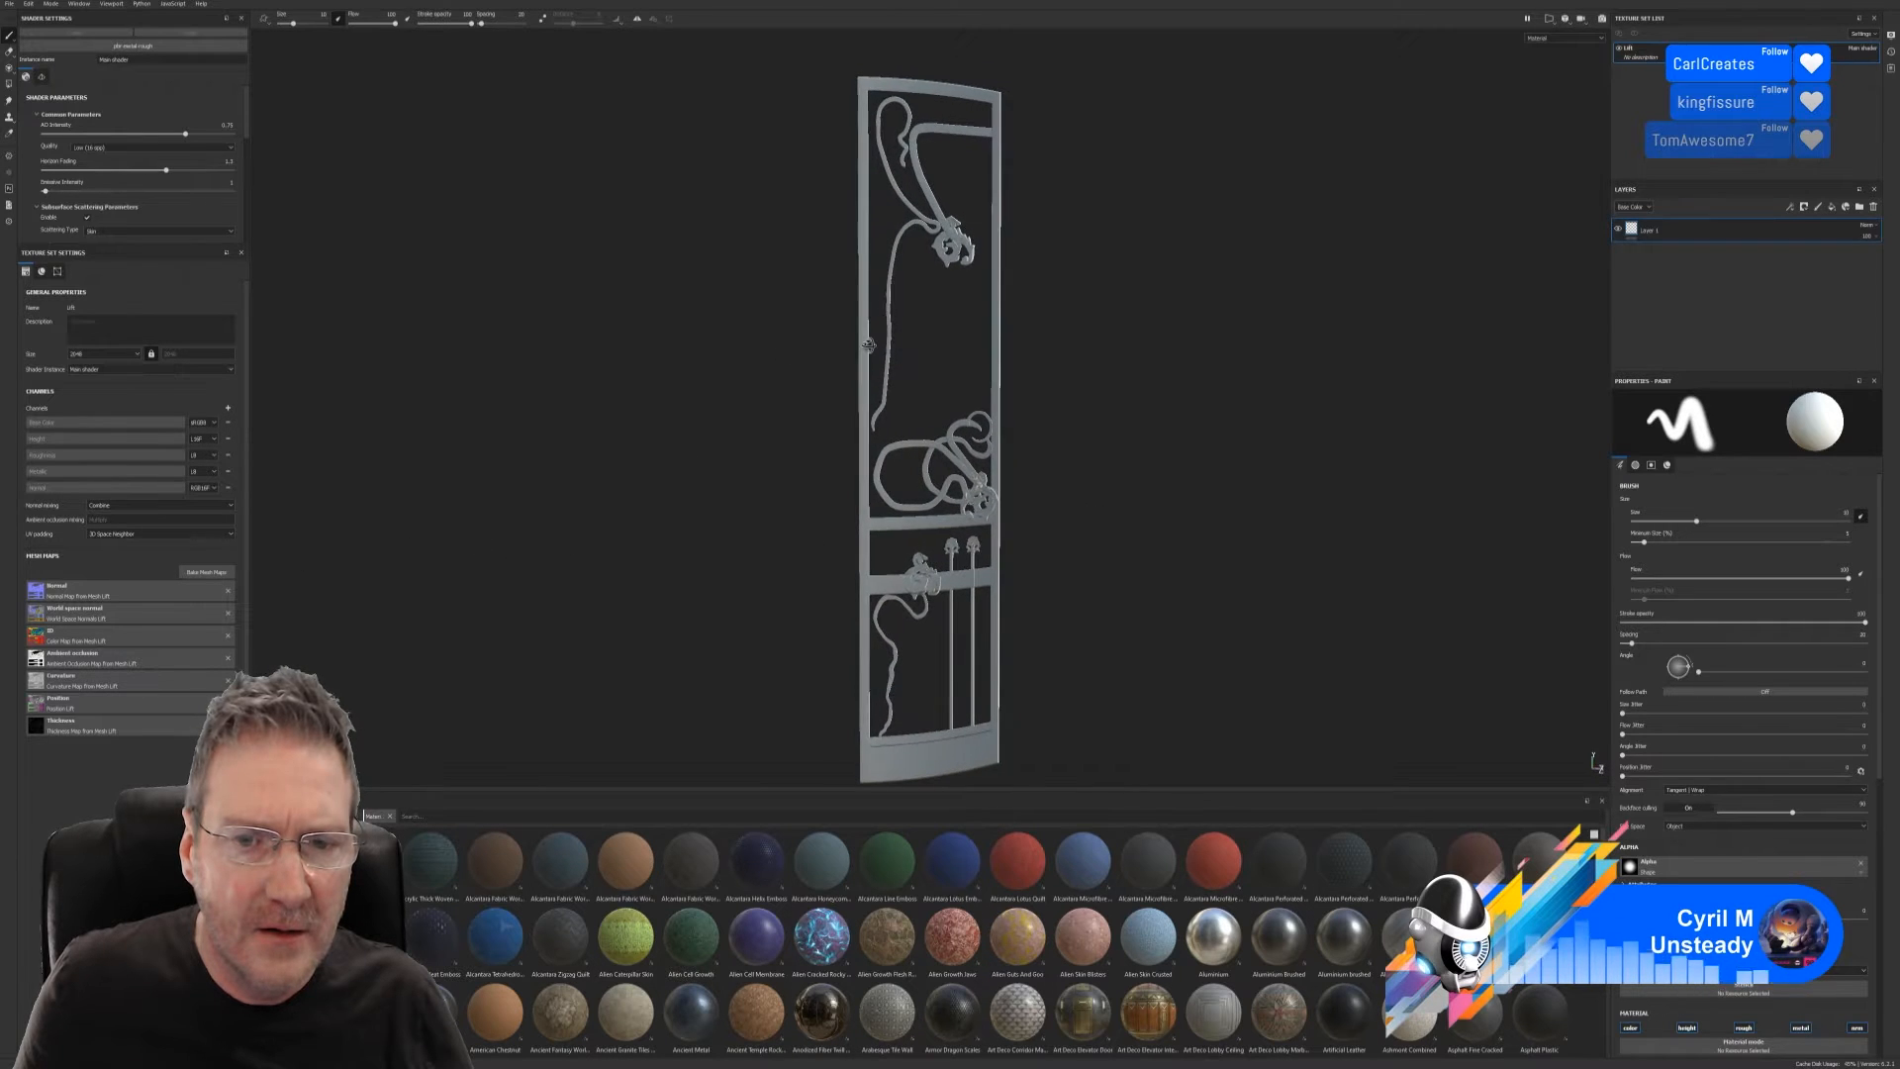
alt+drag(926, 341, 1383, 343)
alt+drag(1046, 464, 1404, 433)
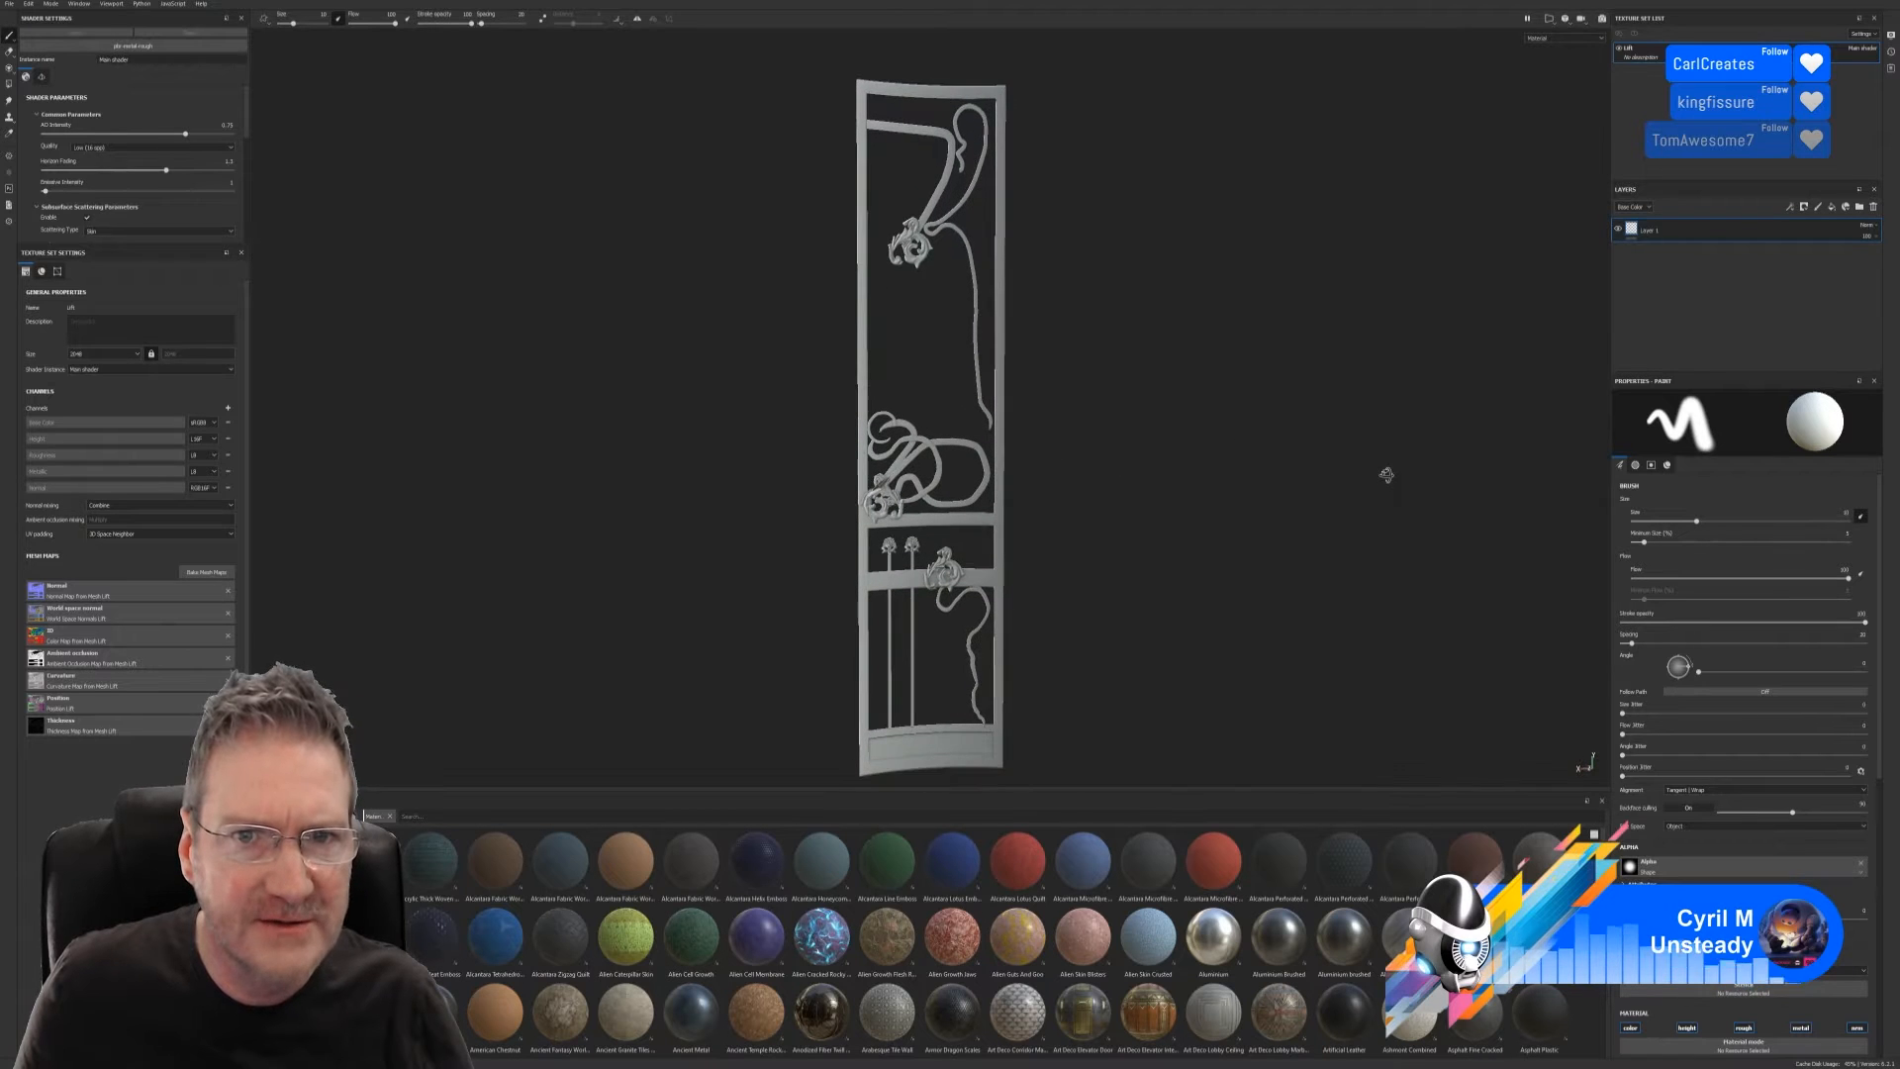
alt+drag(1382, 471, 1268, 483)
alt+right_drag(1267, 482, 1252, 451)
mouse_move(1201, 451)
alt+mouse_down()
mouse_move(1086, 501)
mouse_move(1128, 495)
alt+mouse_up()
mouse_move(1107, 493)
alt+right_down()
mouse_move(844, 544)
mouse_move(894, 539)
alt+right_up()
alt+middle_drag(1107, 471, 1082, 465)
alt+drag(1081, 484, 1081, 451)
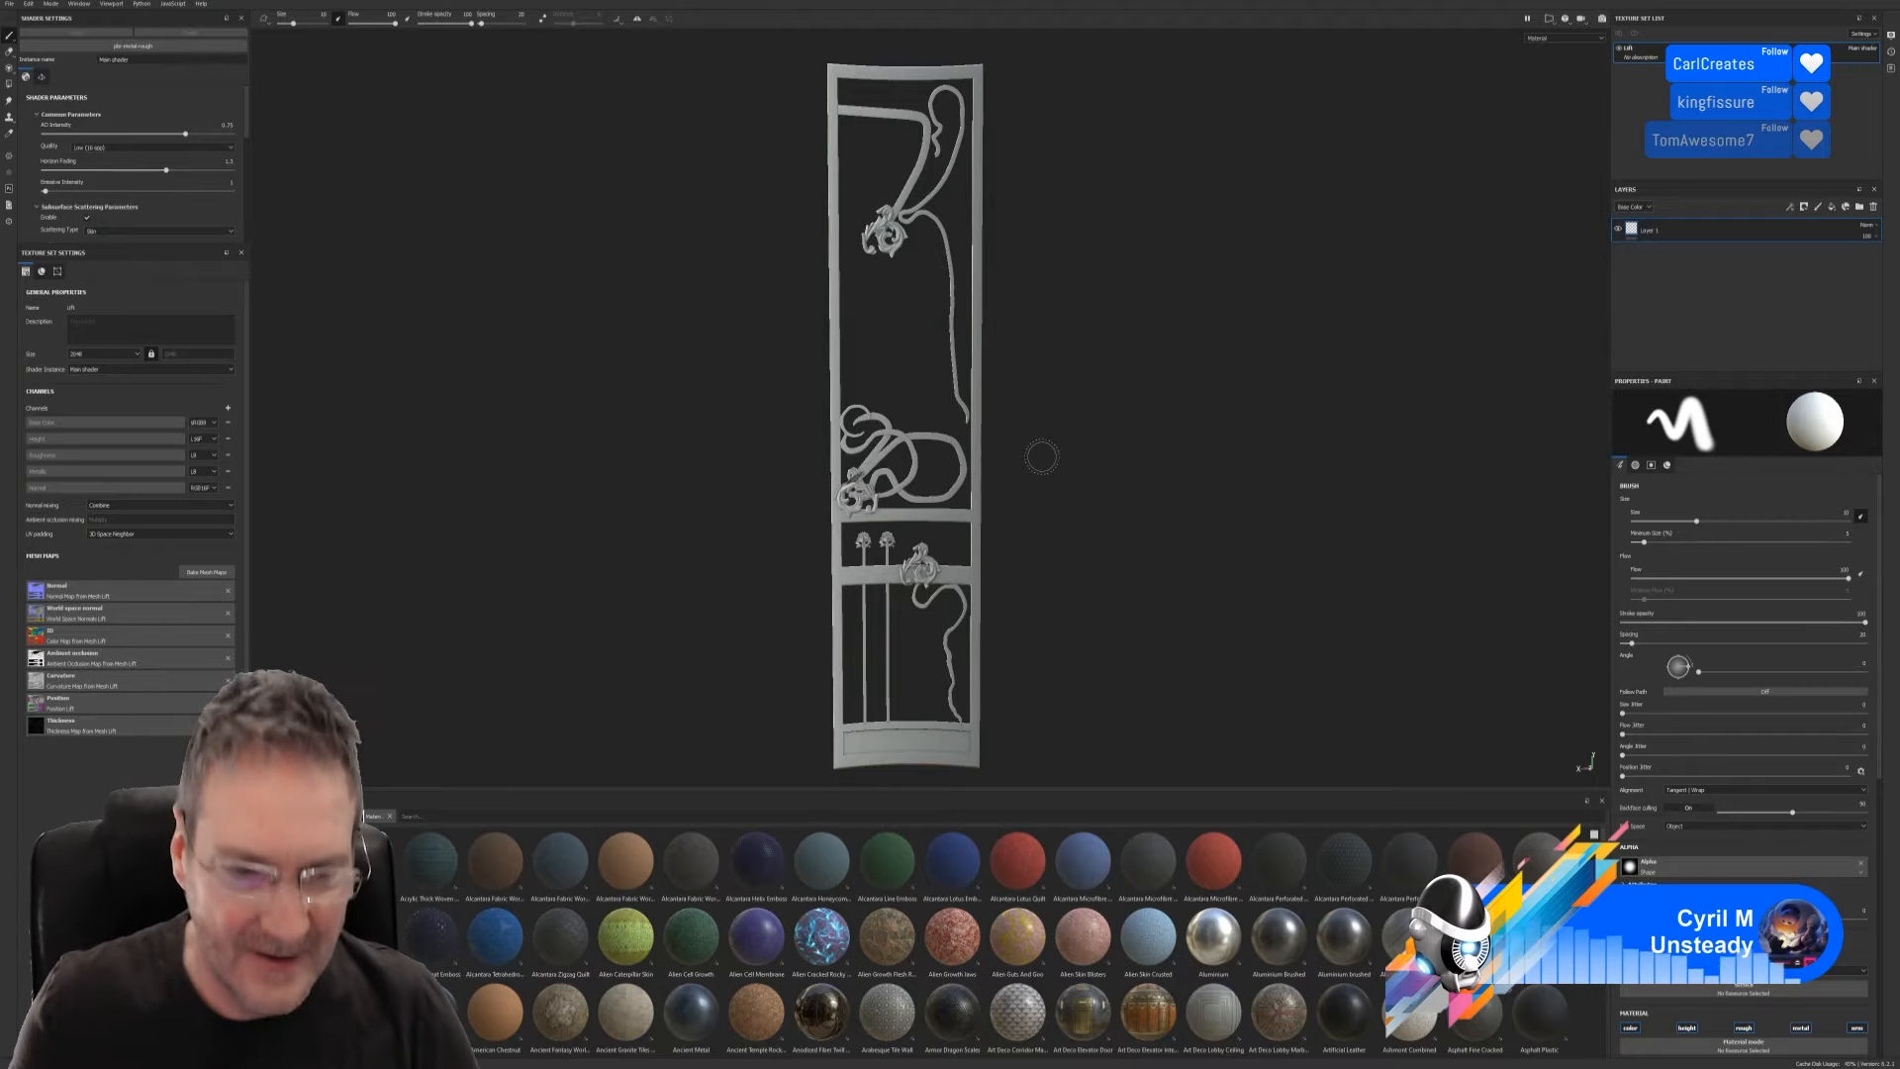
alt+drag(1052, 429, 1099, 414)
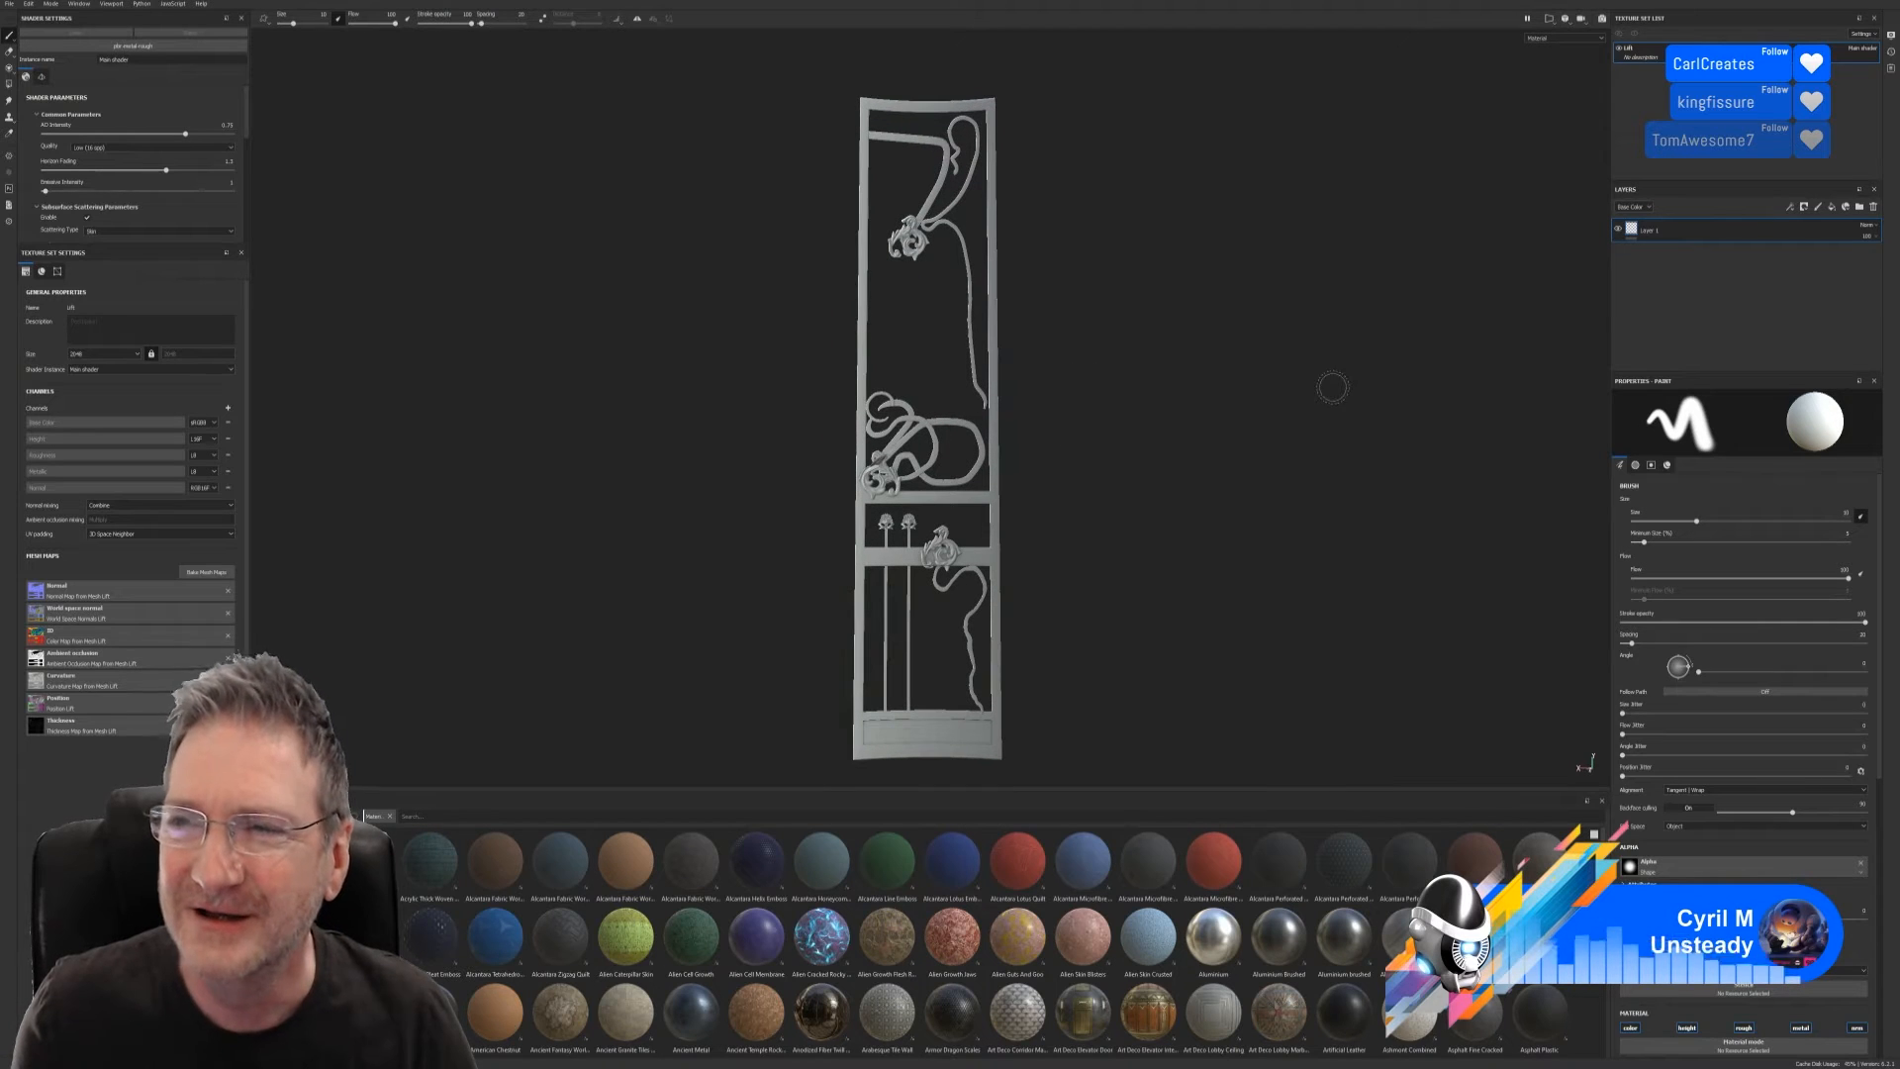
Rename the door's texture set by adding "Door" to the end of its name
double_click(1630, 50)
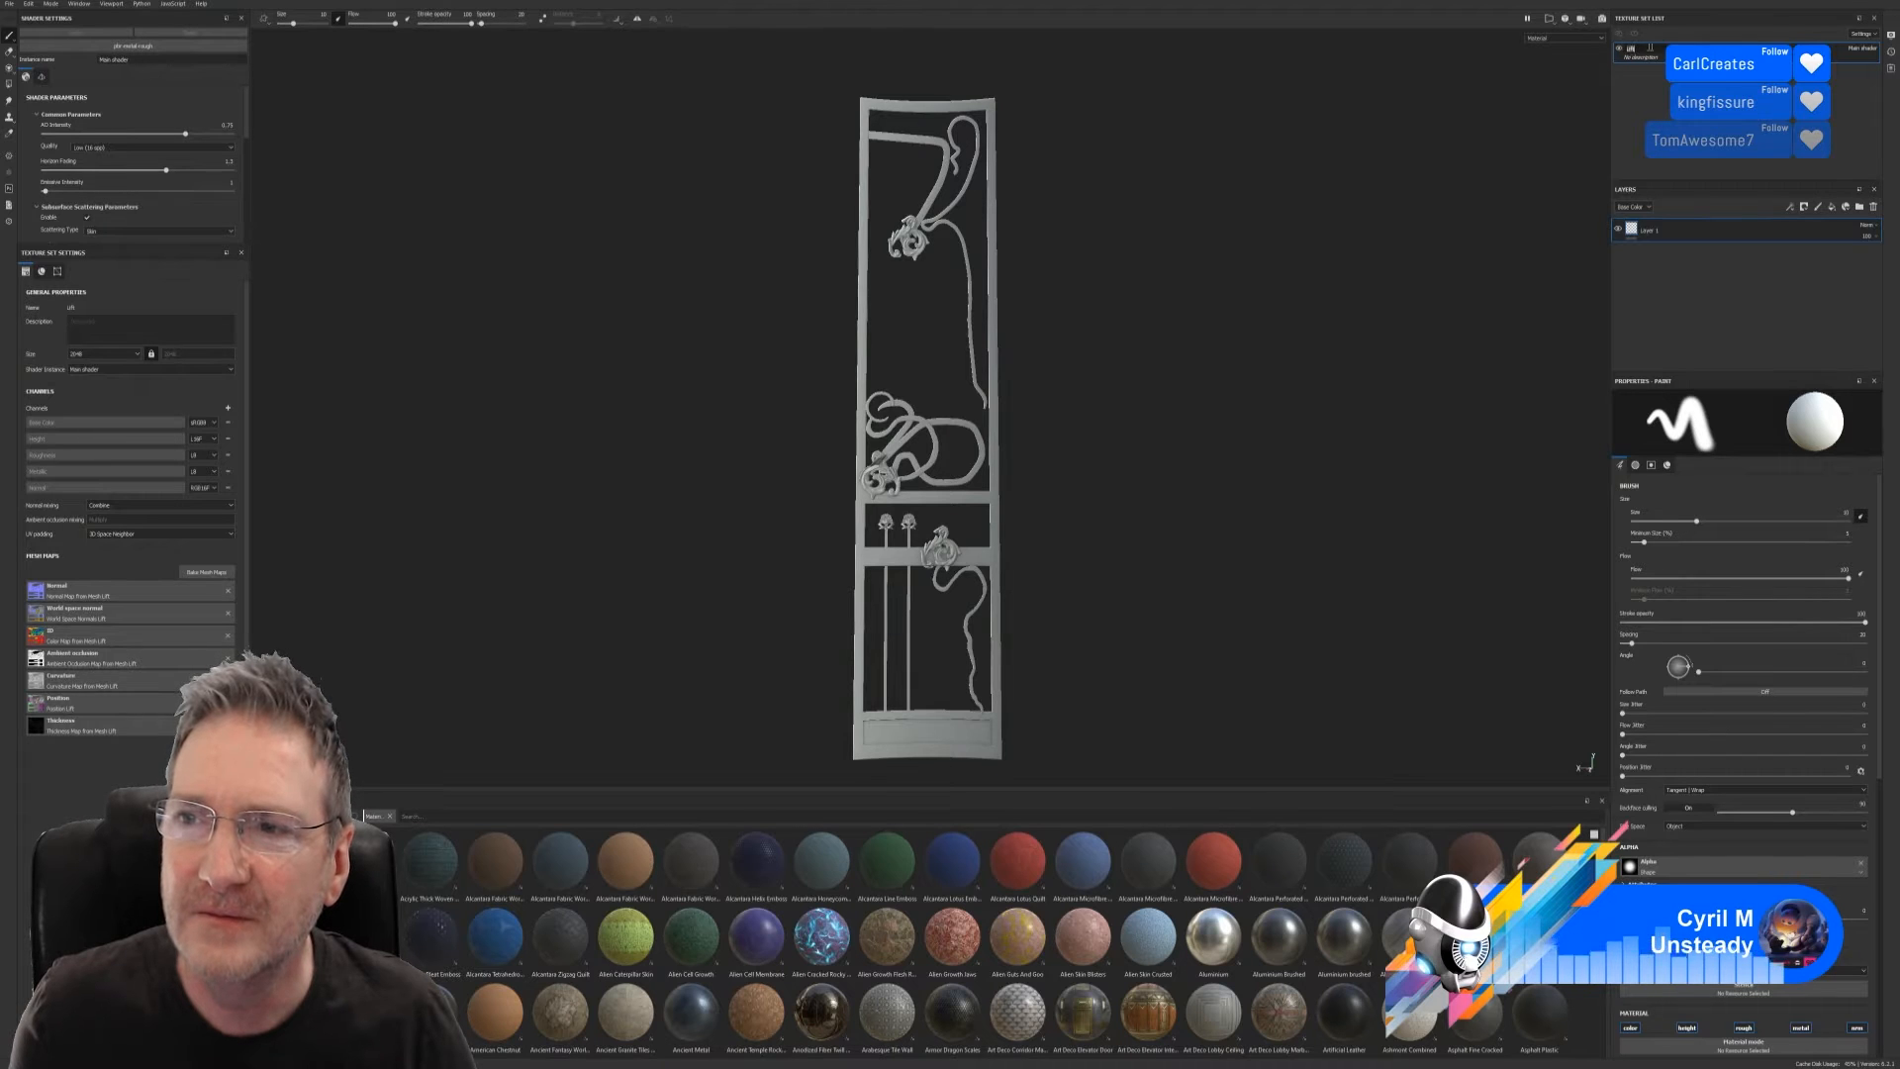
key(Escape)
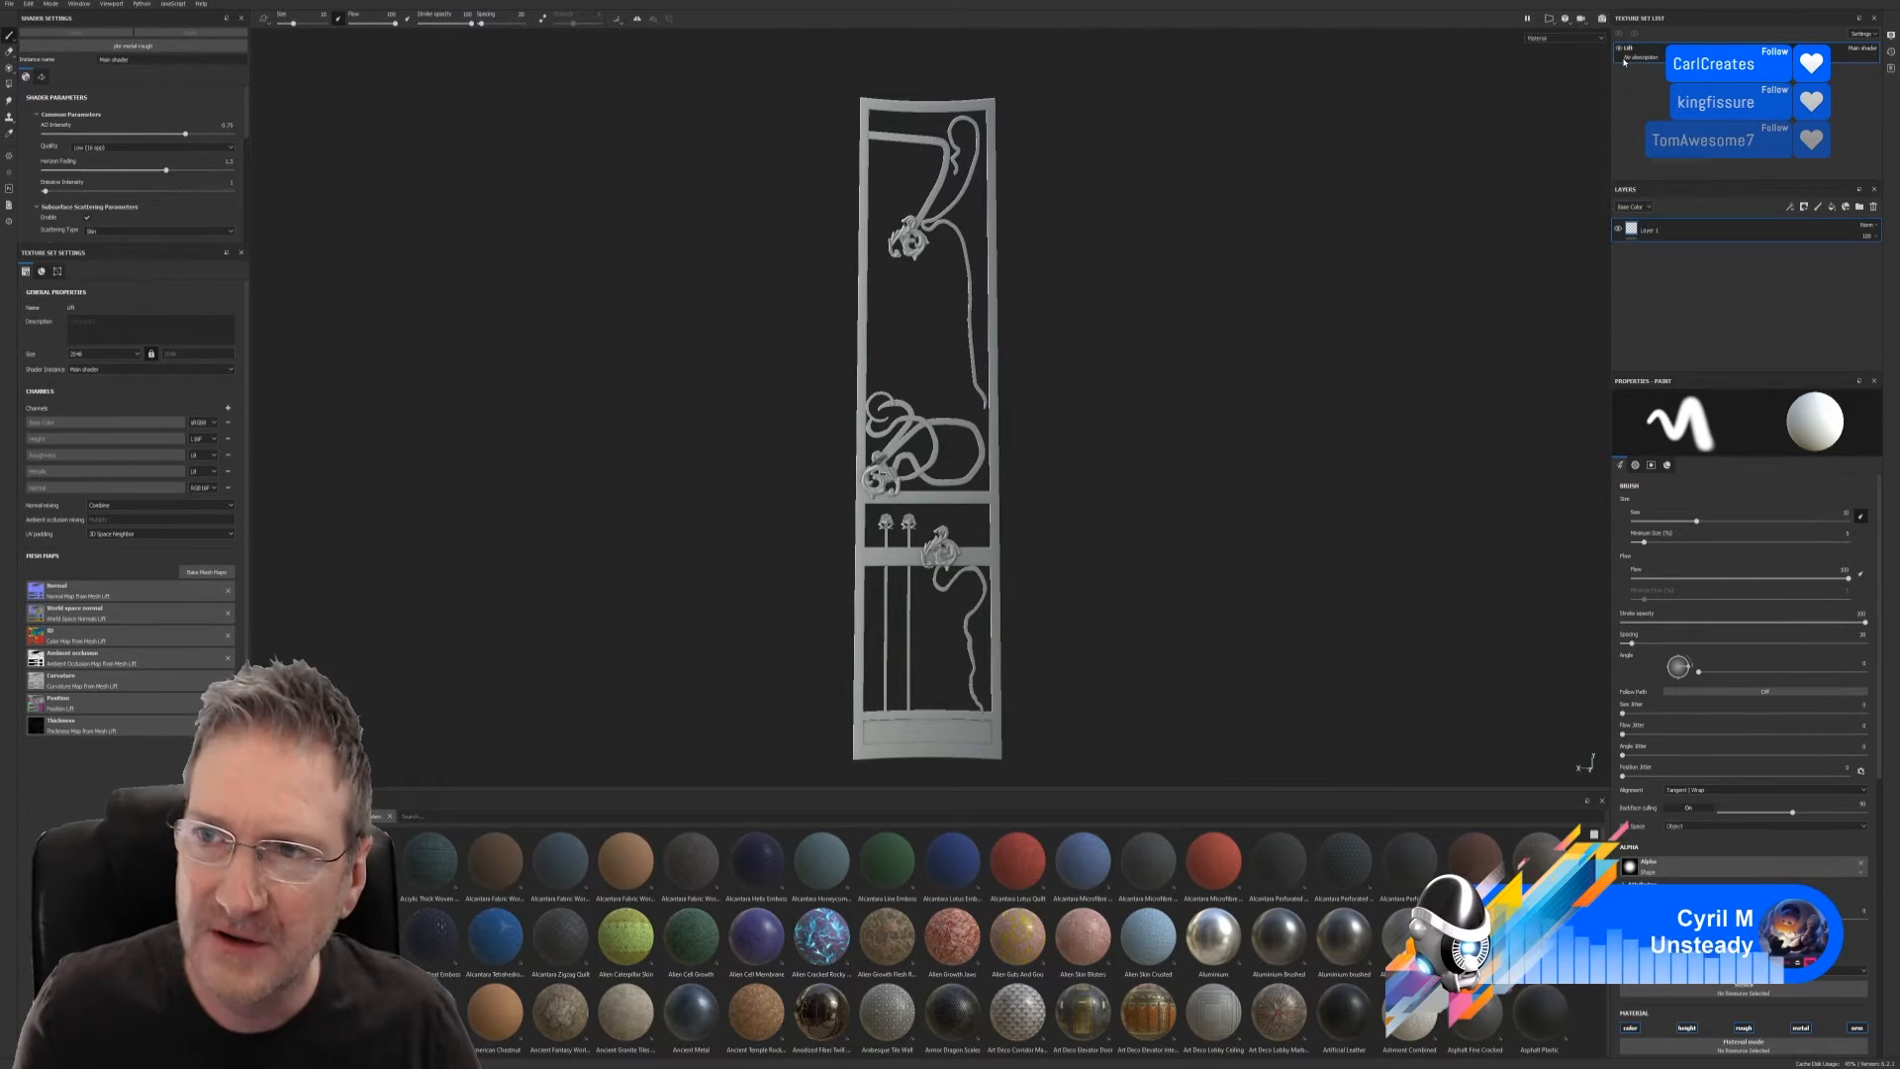
double_click(1633, 49)
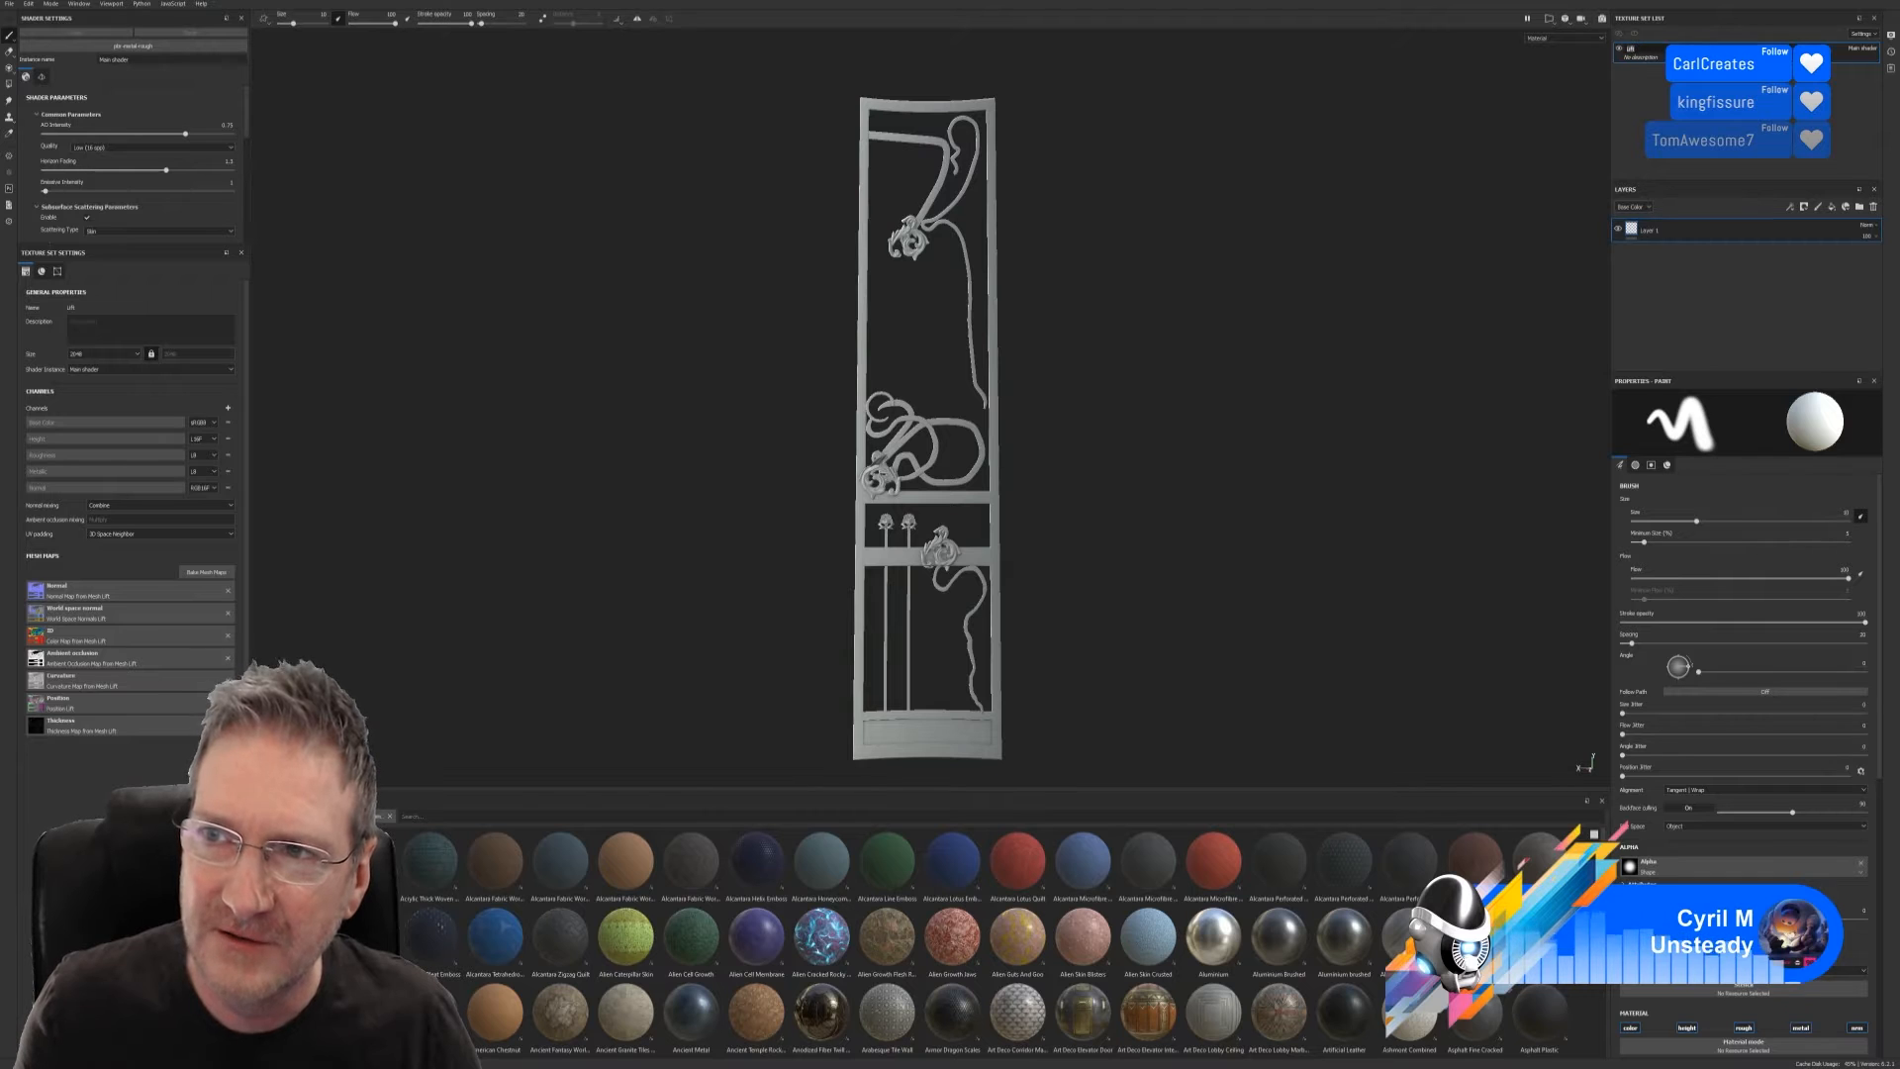
key(Escape)
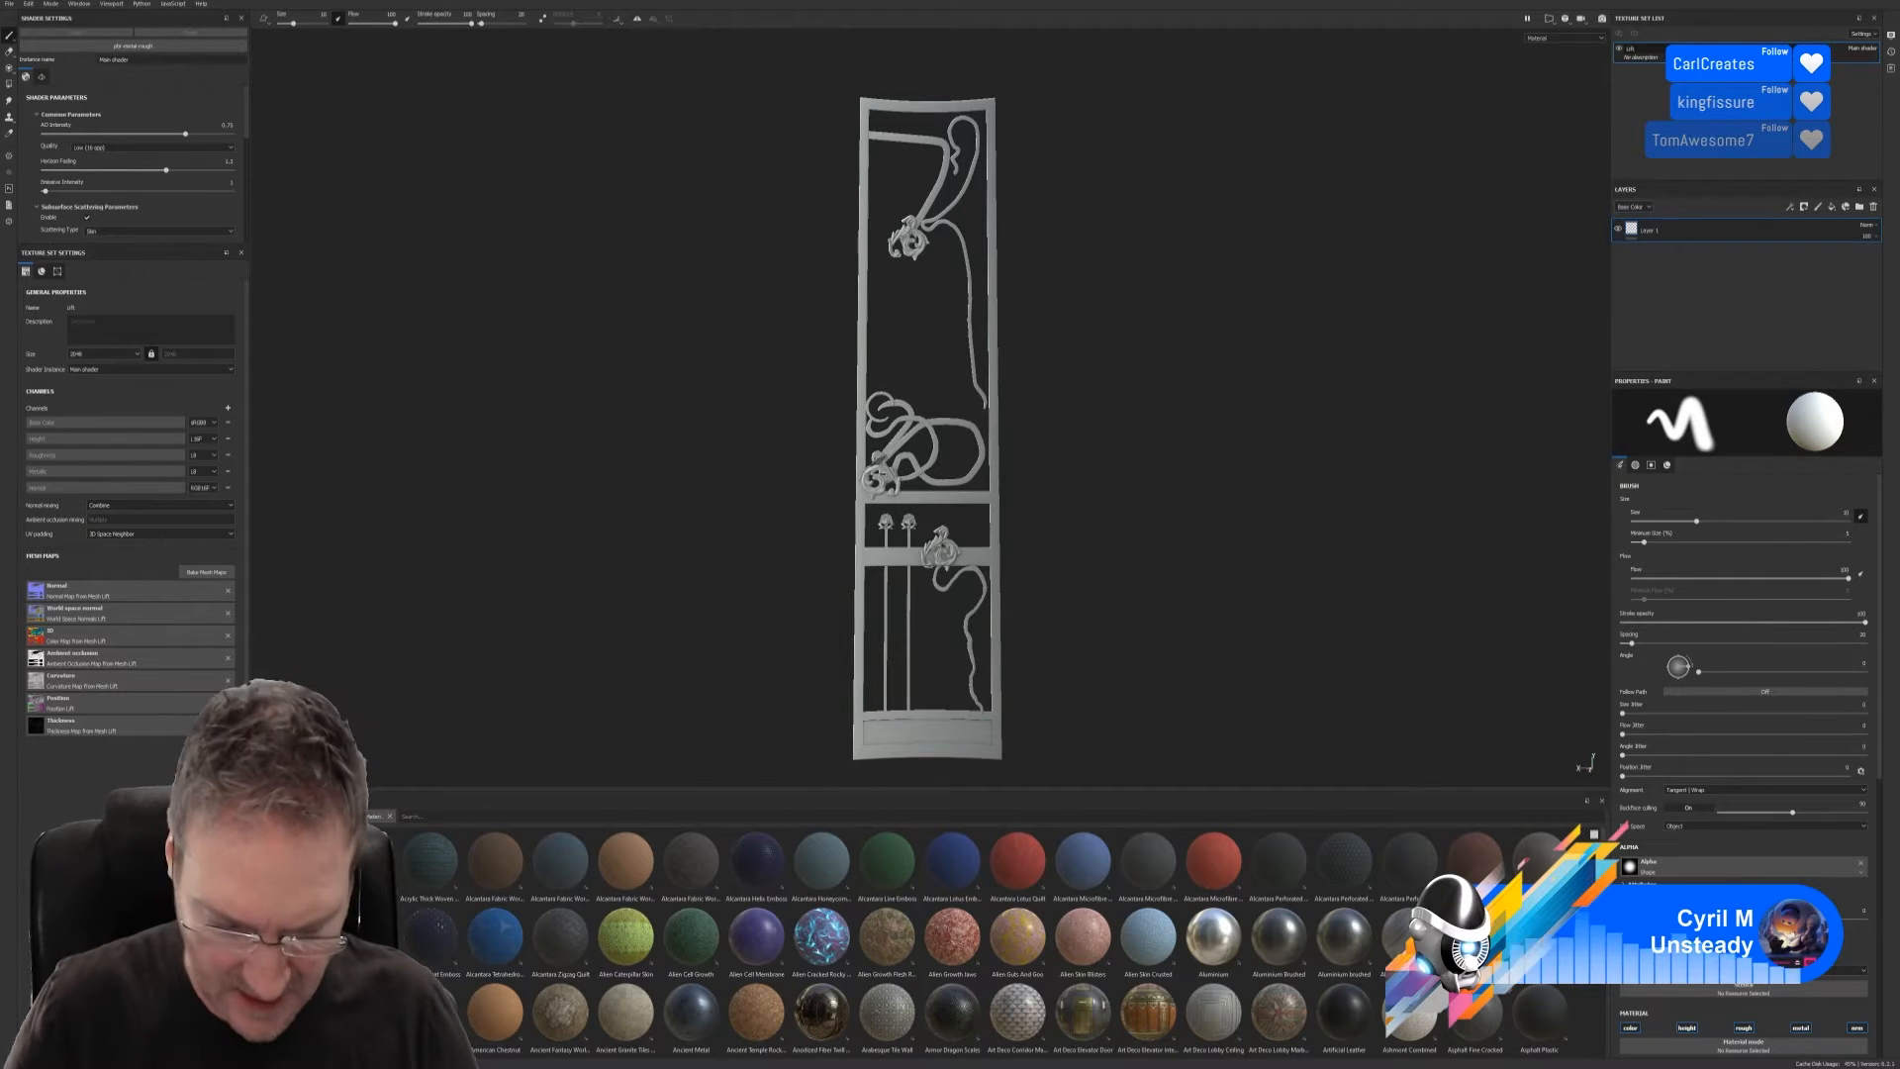
text(Door)
key(Return)
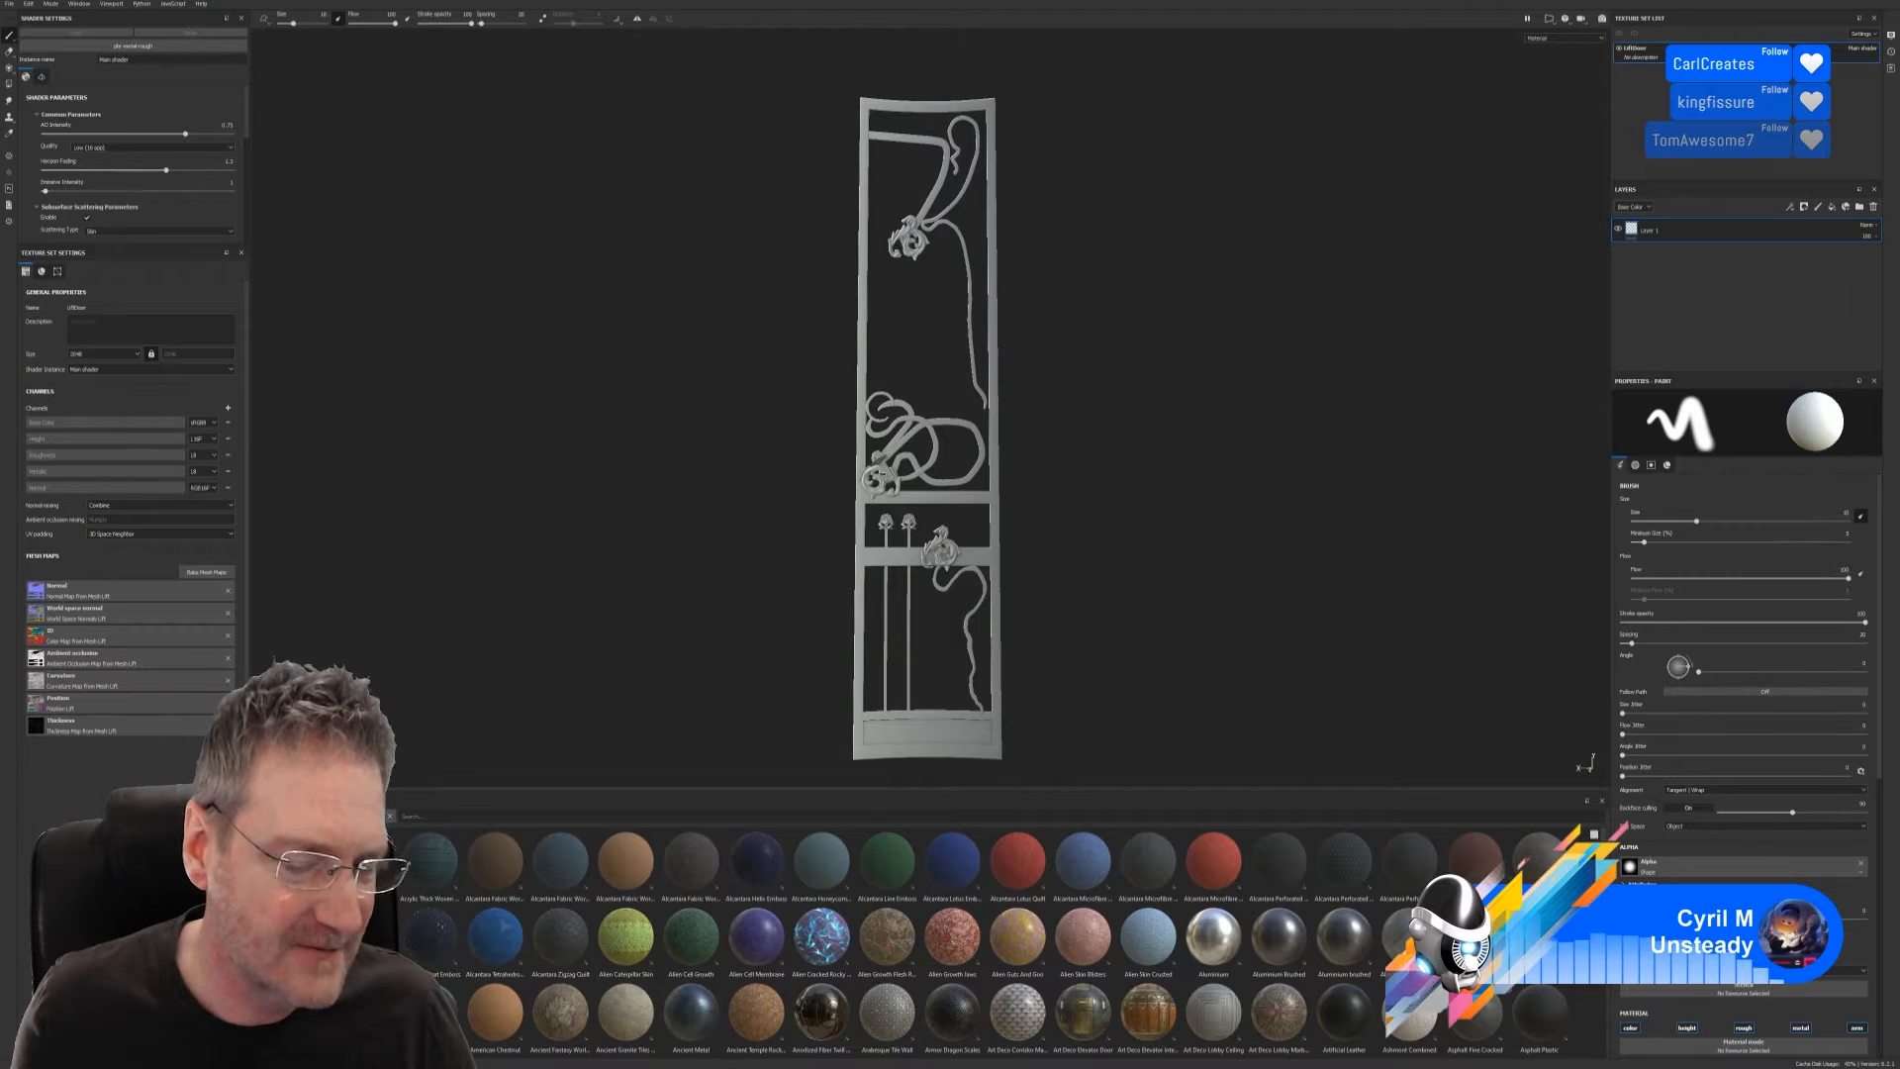
Search the smart materials for "elev" and apply the elevator smart material to the door
click(297, 1005)
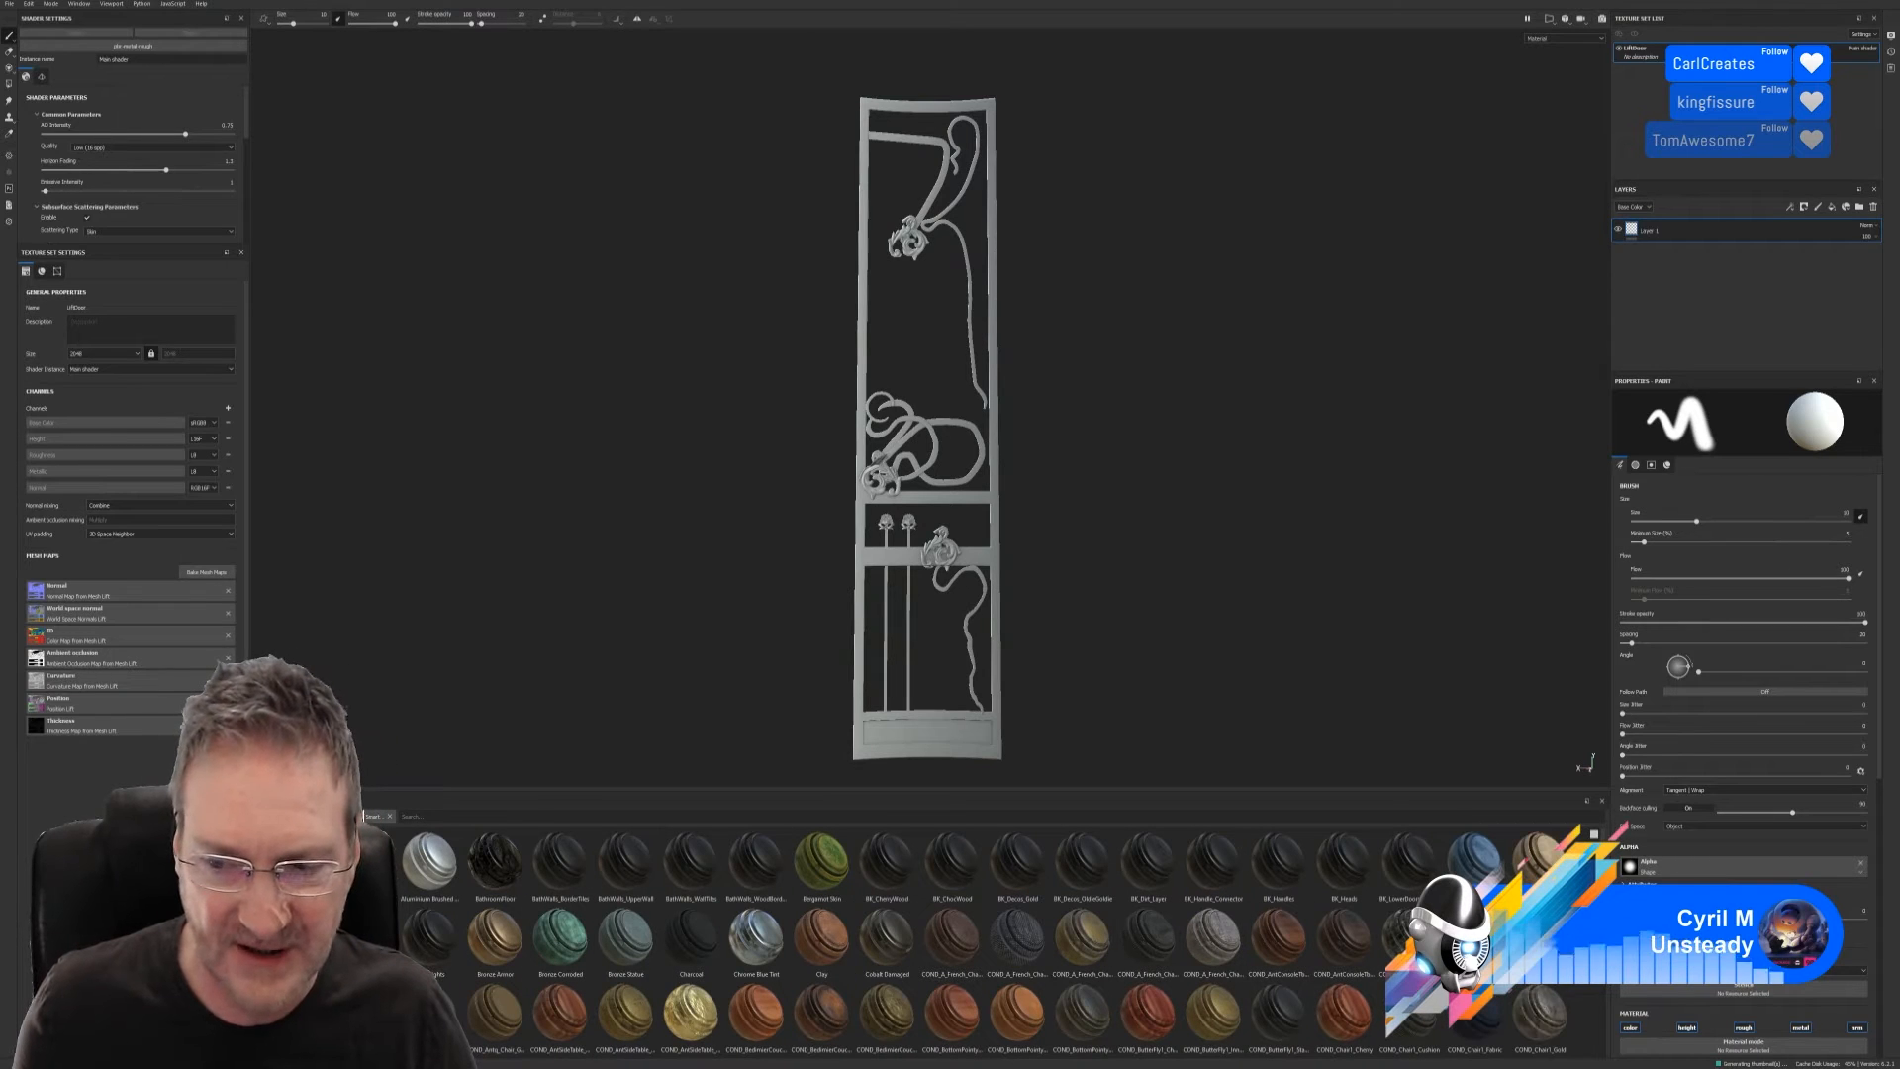
scroll(998, 942, down, 3)
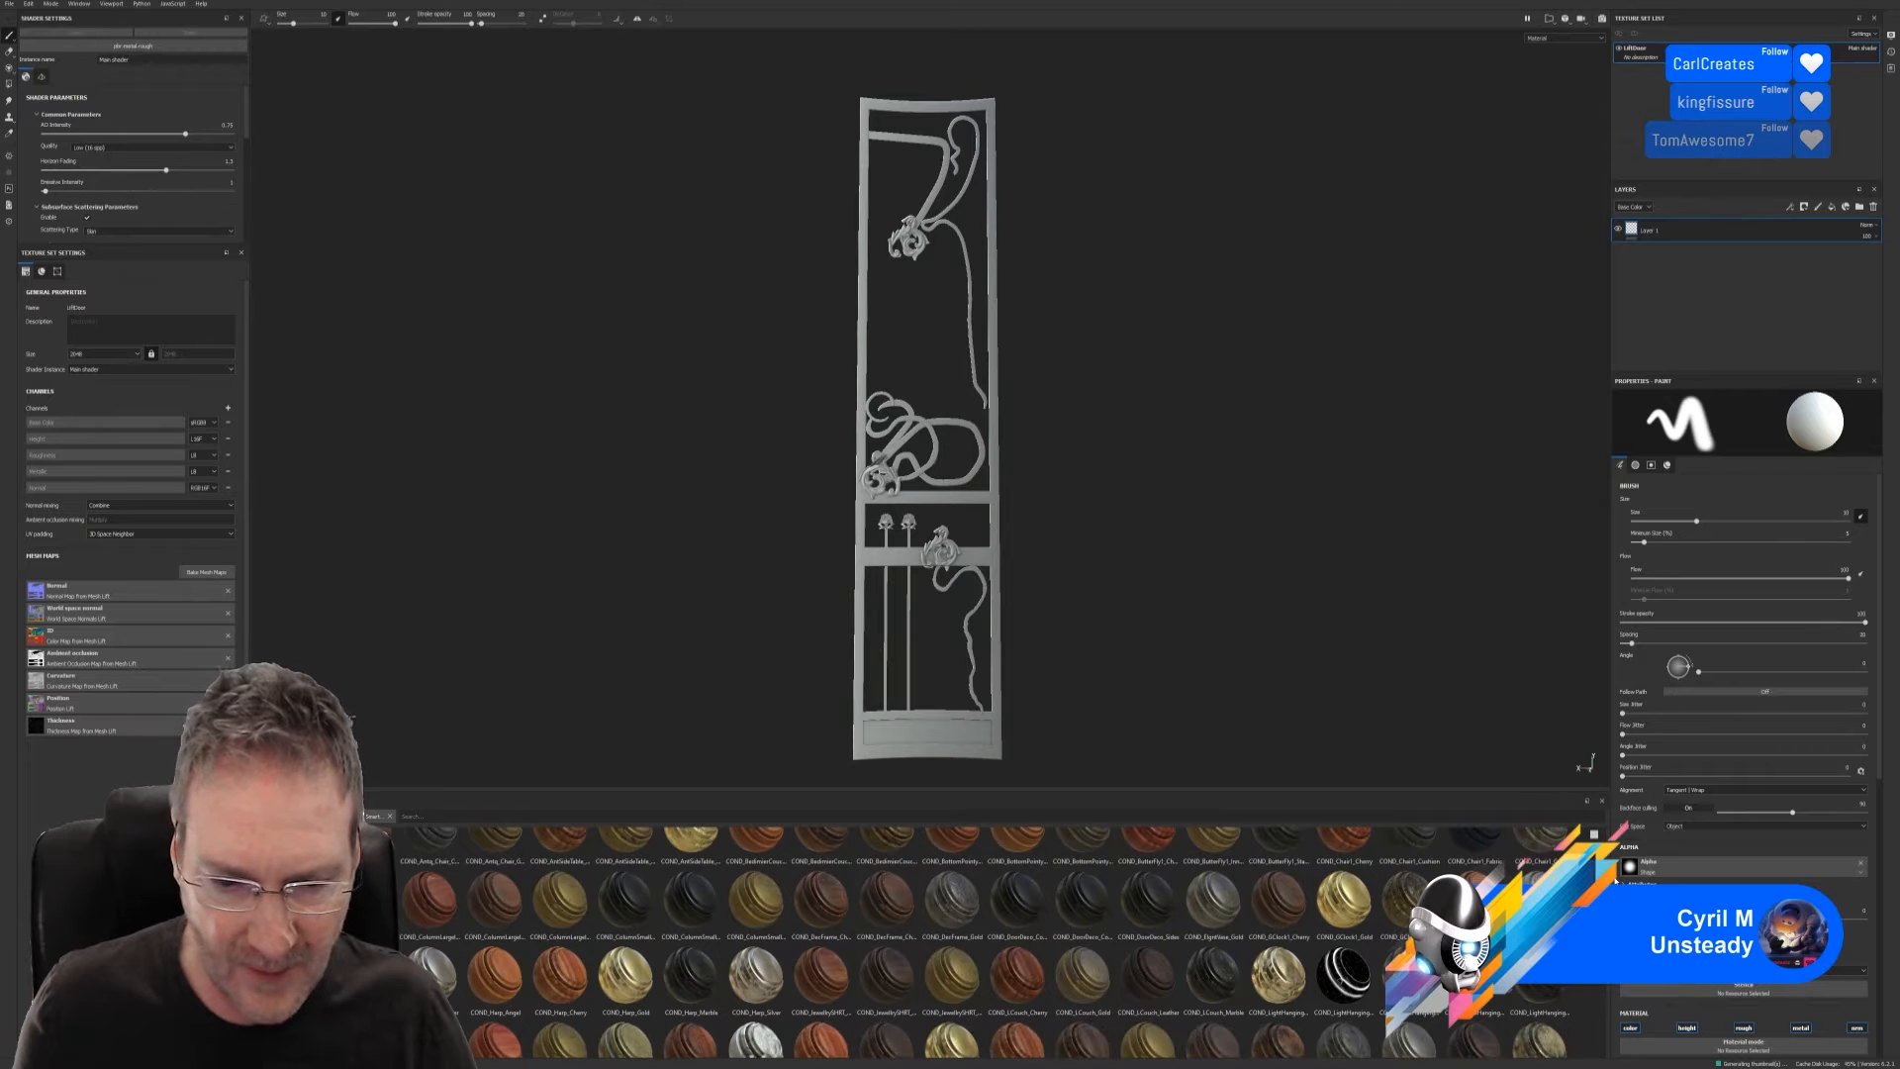
click(417, 817)
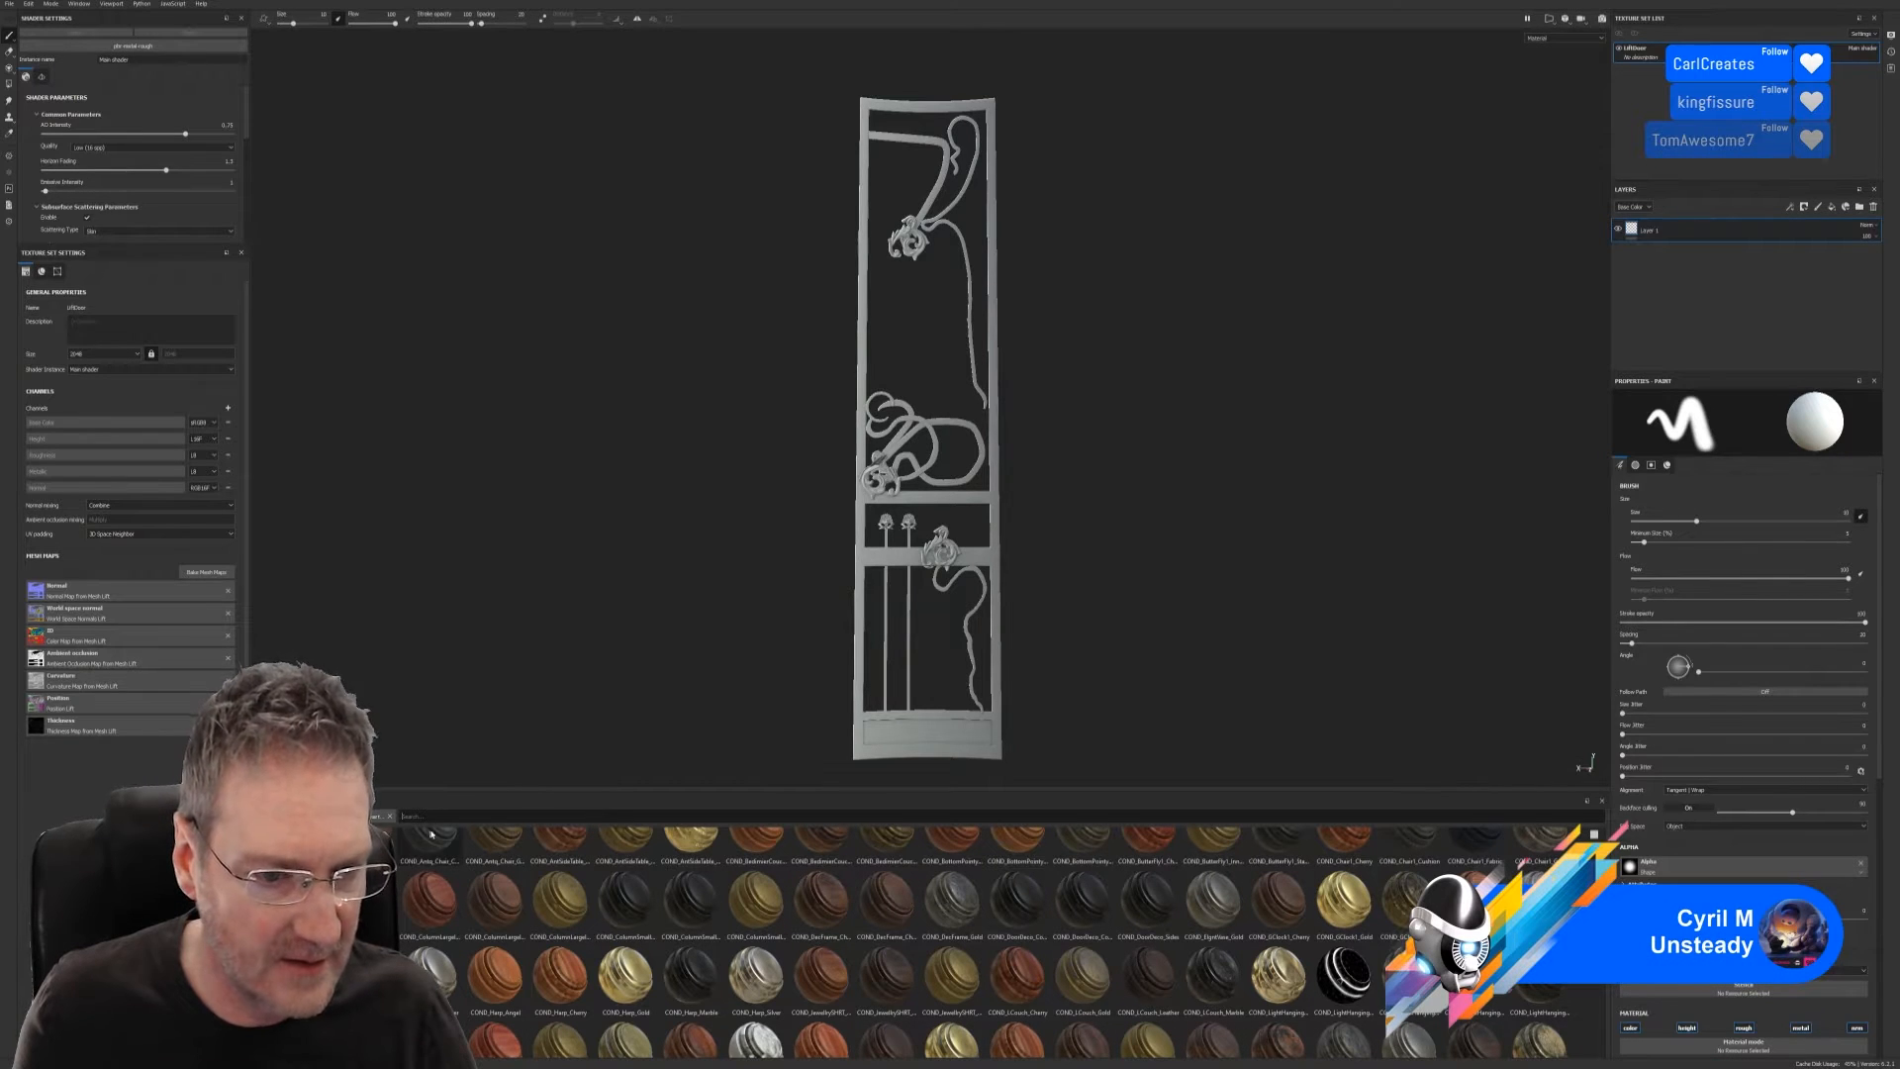
text(al)
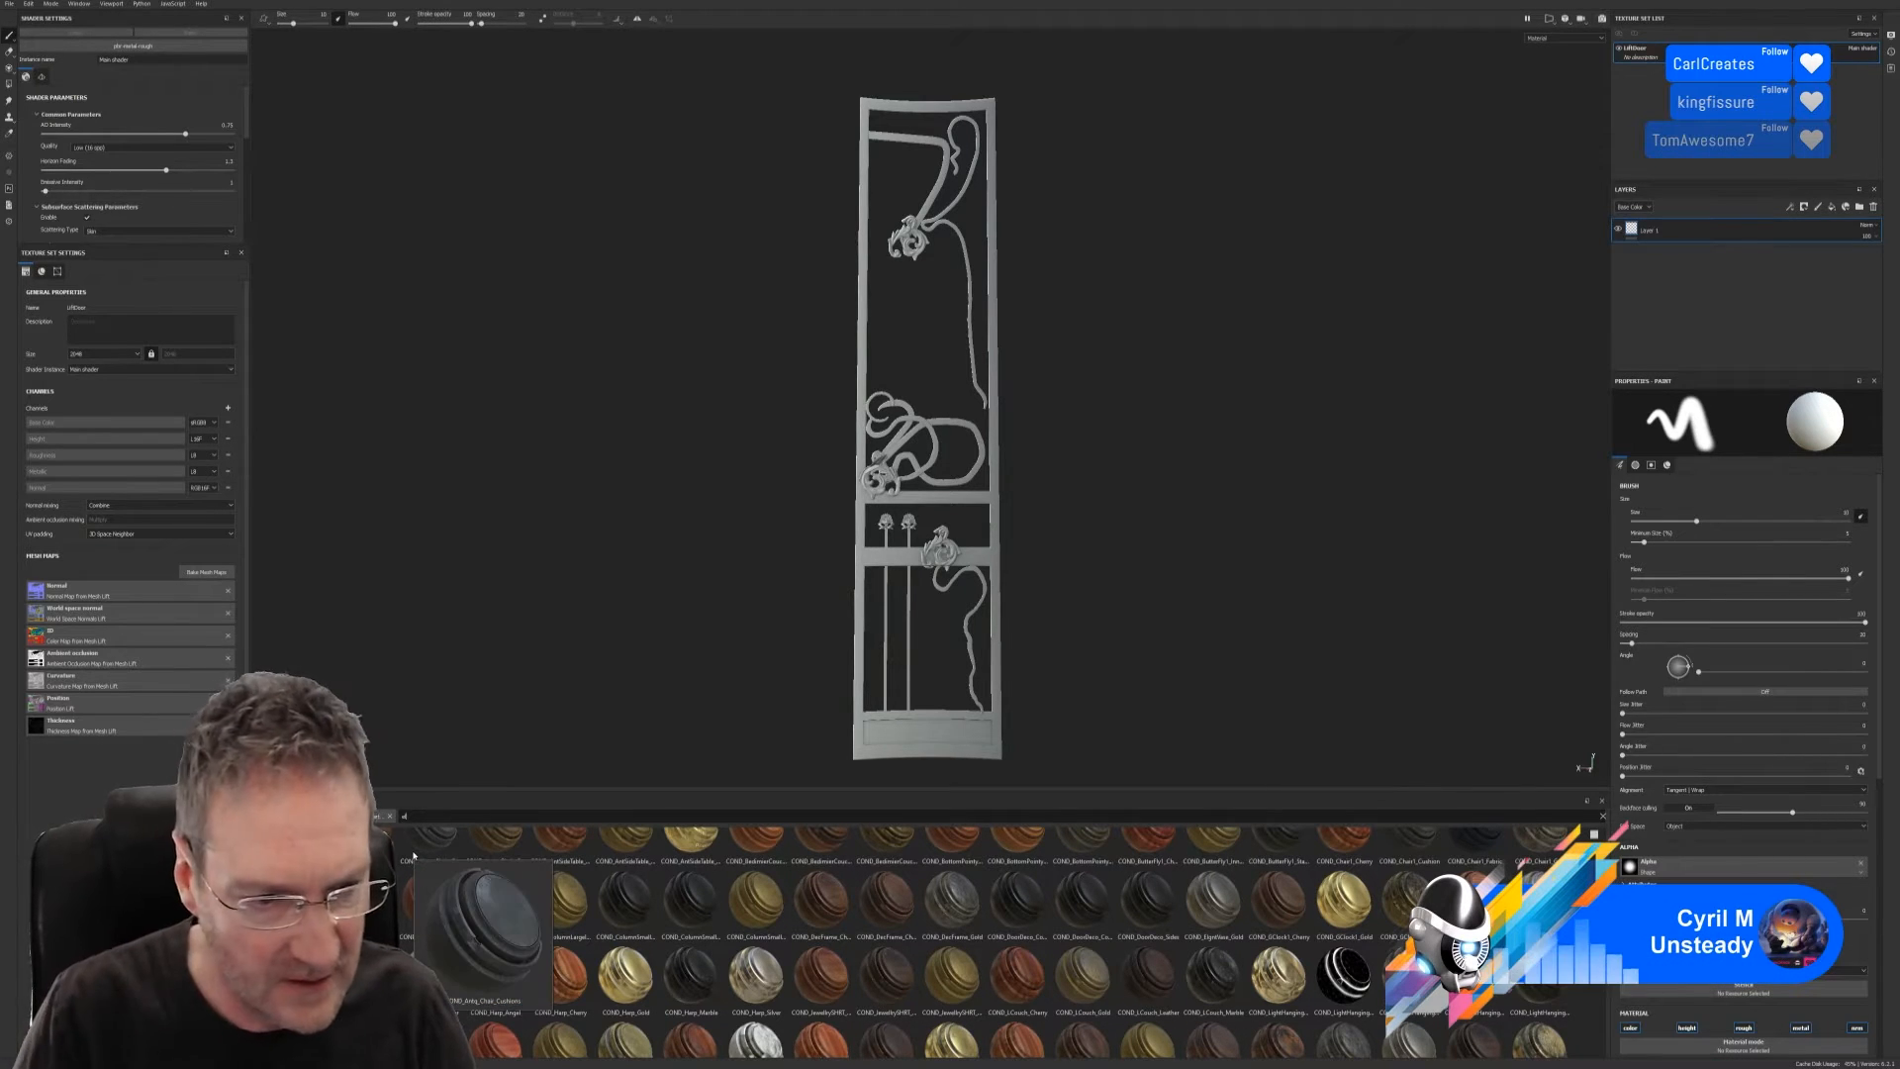
text(ev)
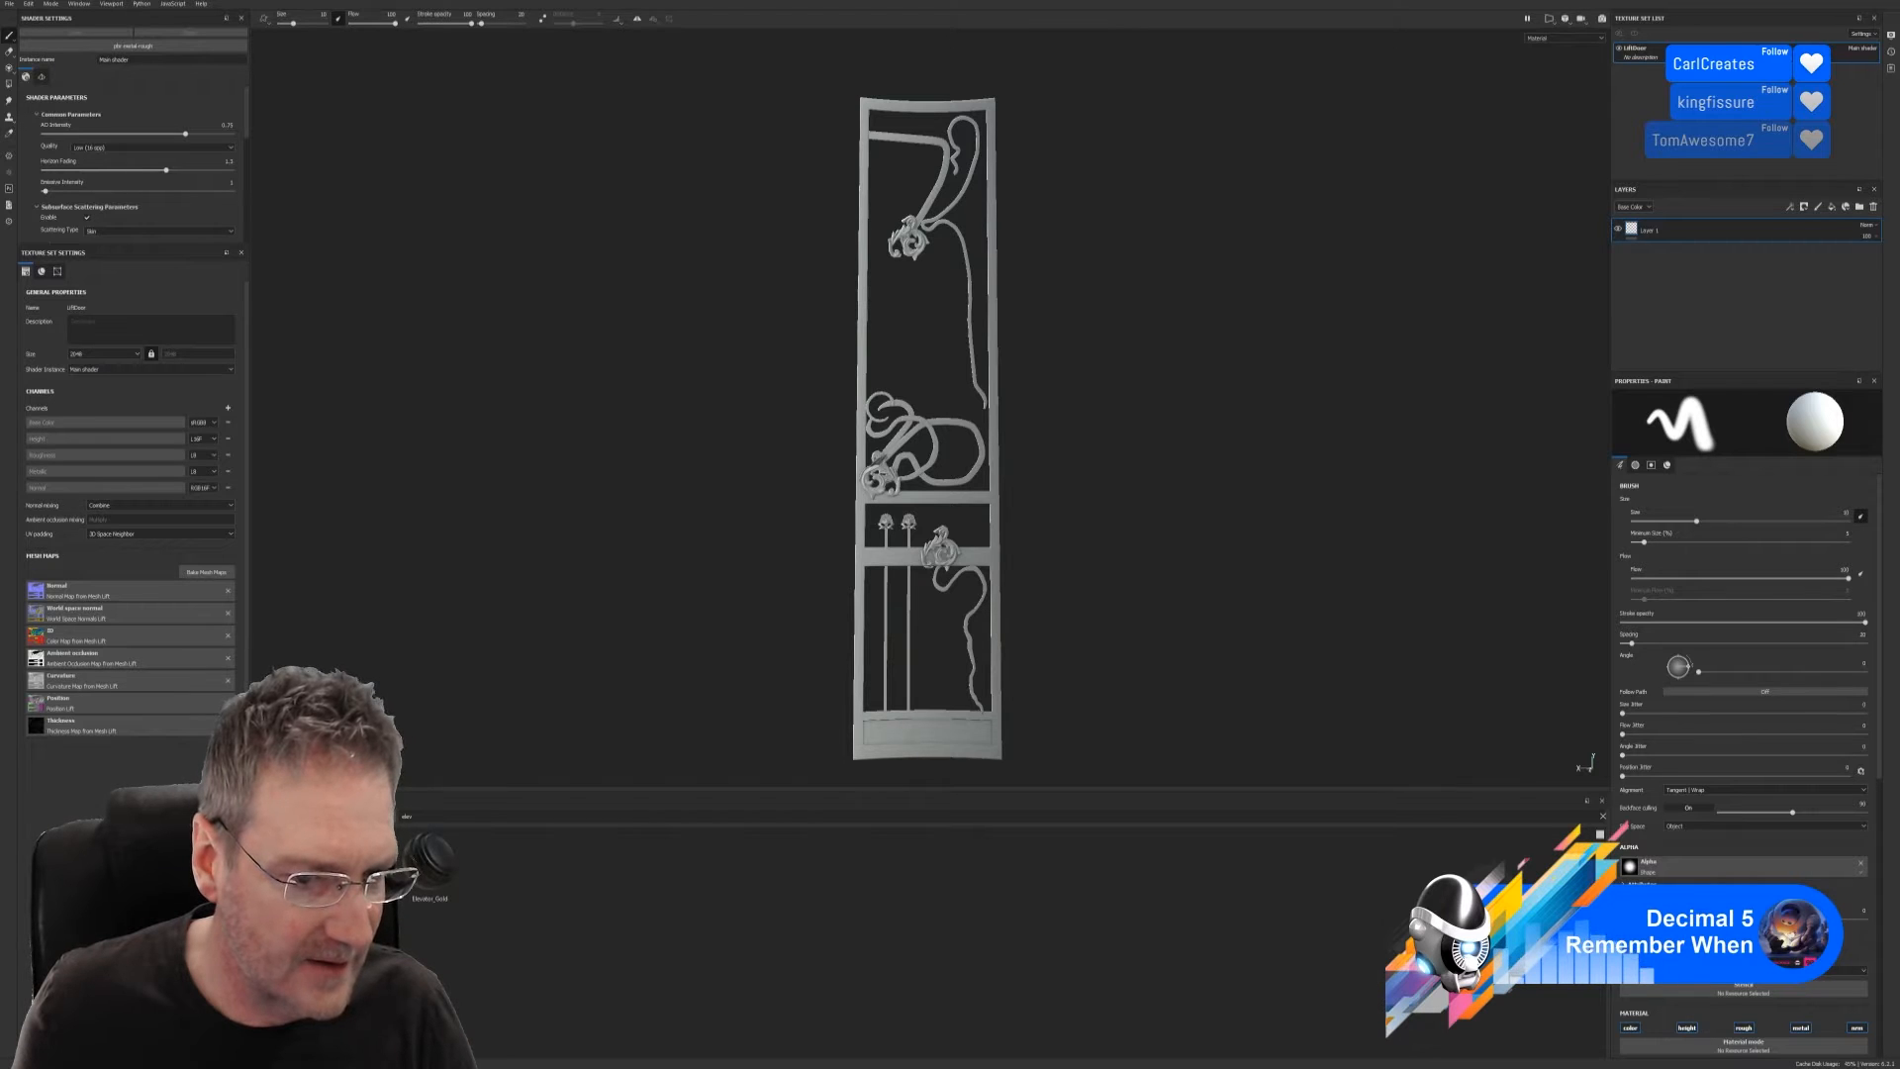
drag(431, 861, 928, 745)
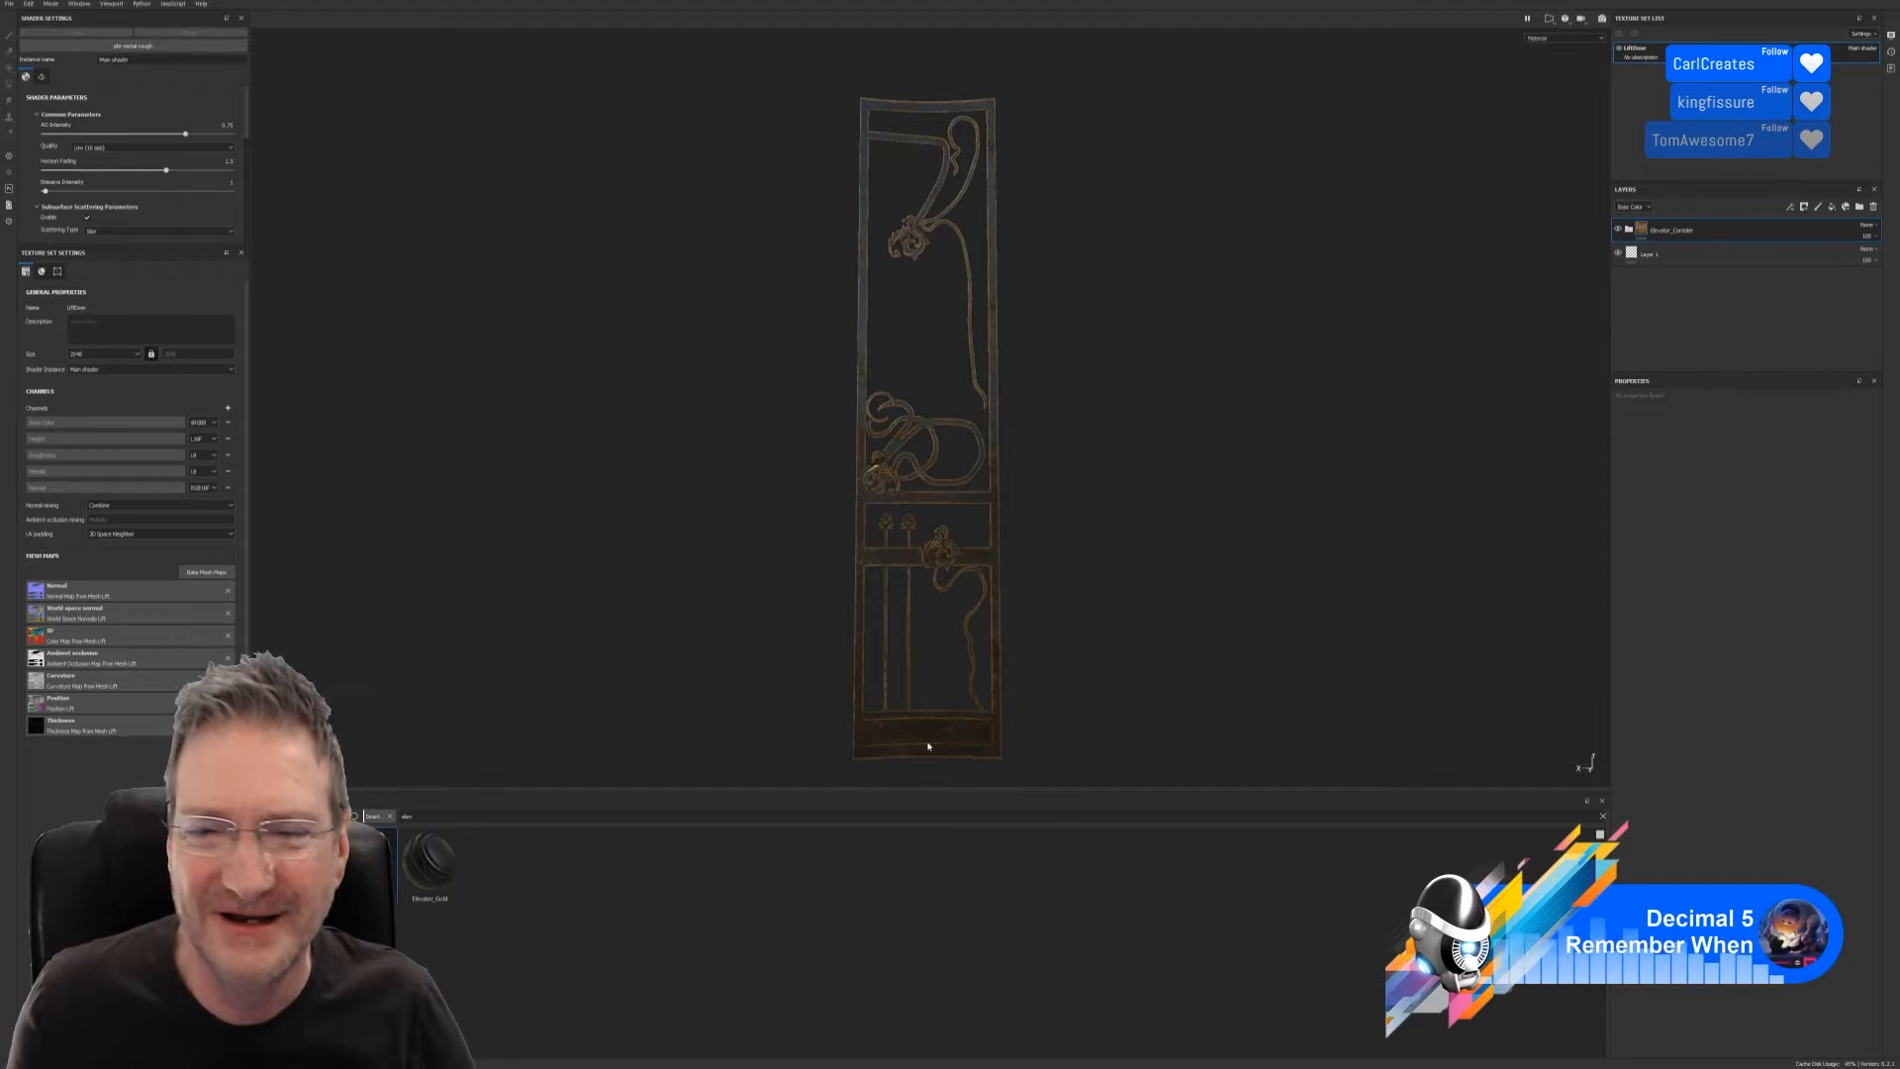
Delete Layer 1 beneath the elevator smart material in the door's layer stack
alt+right_drag(912, 487, 1111, 491)
alt+middle_drag(947, 353, 836, 664)
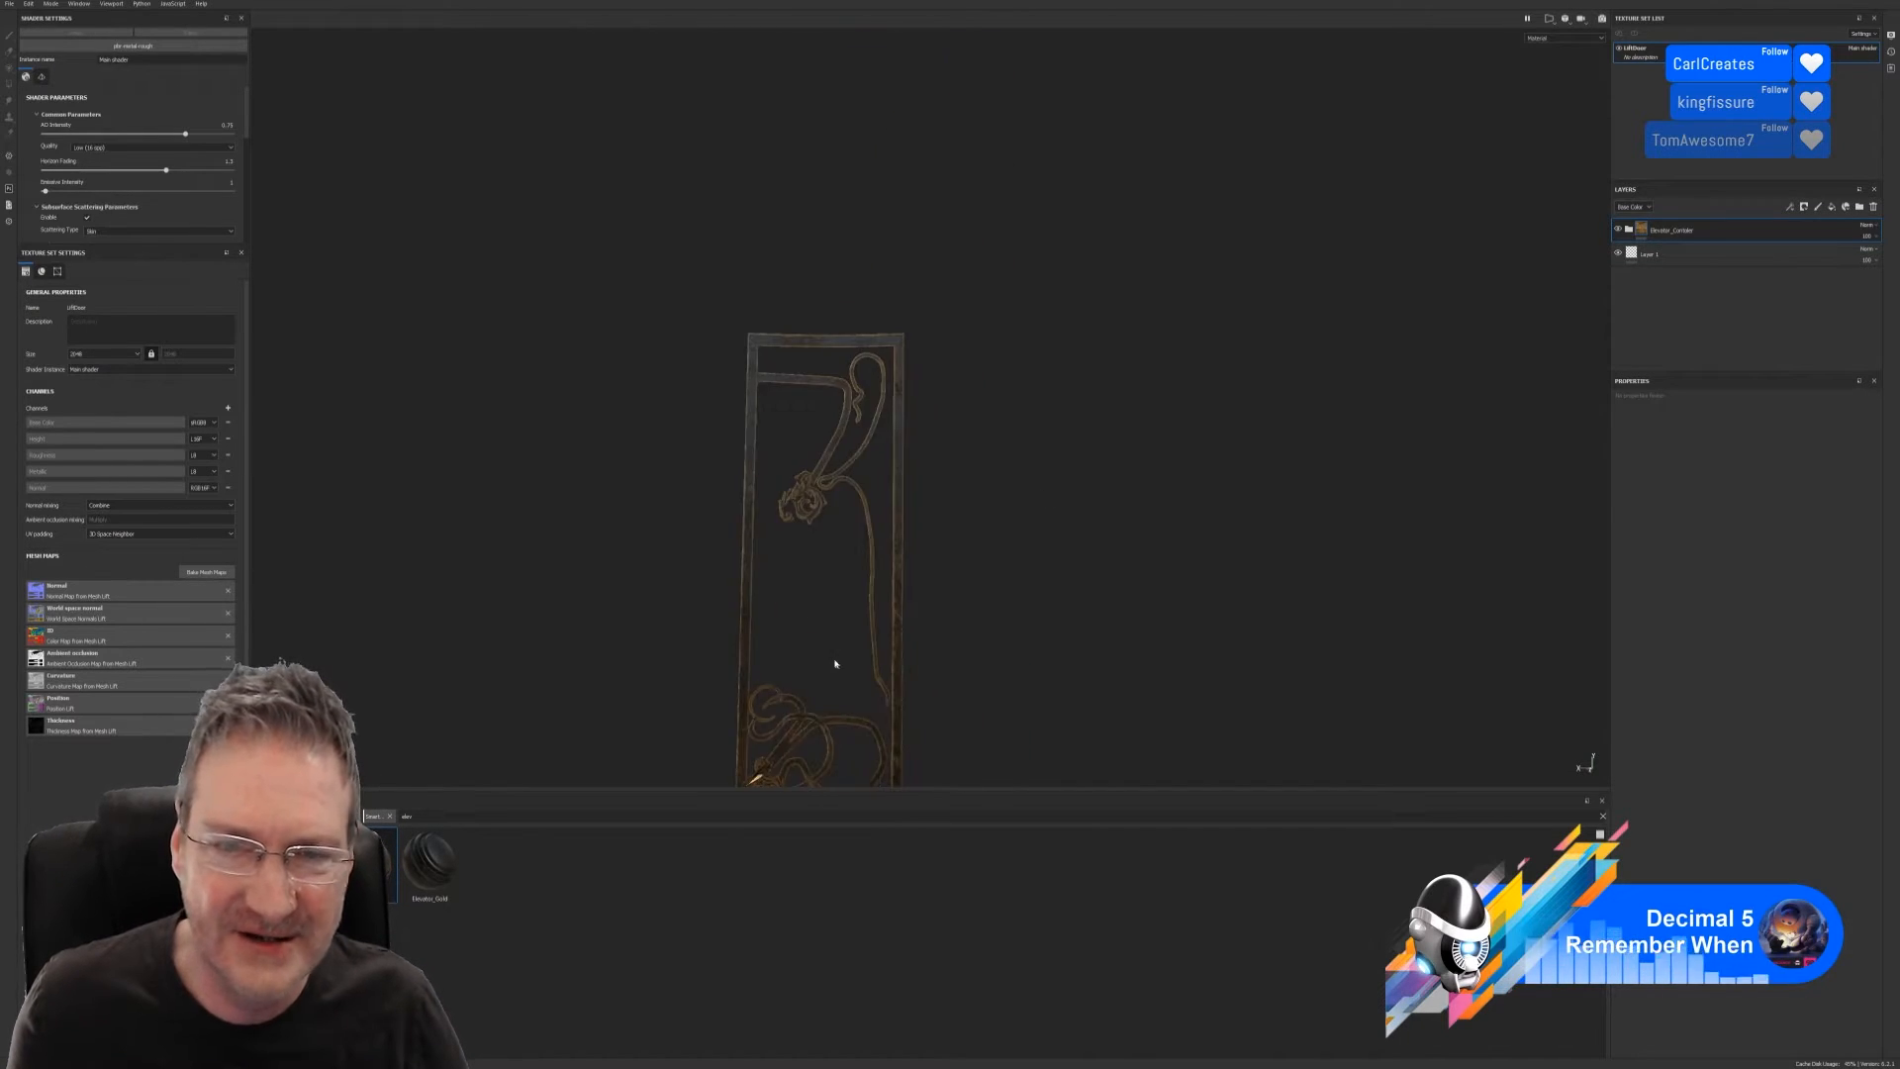
alt+right_drag(780, 511, 1593, 455)
alt+drag(969, 540, 936, 568)
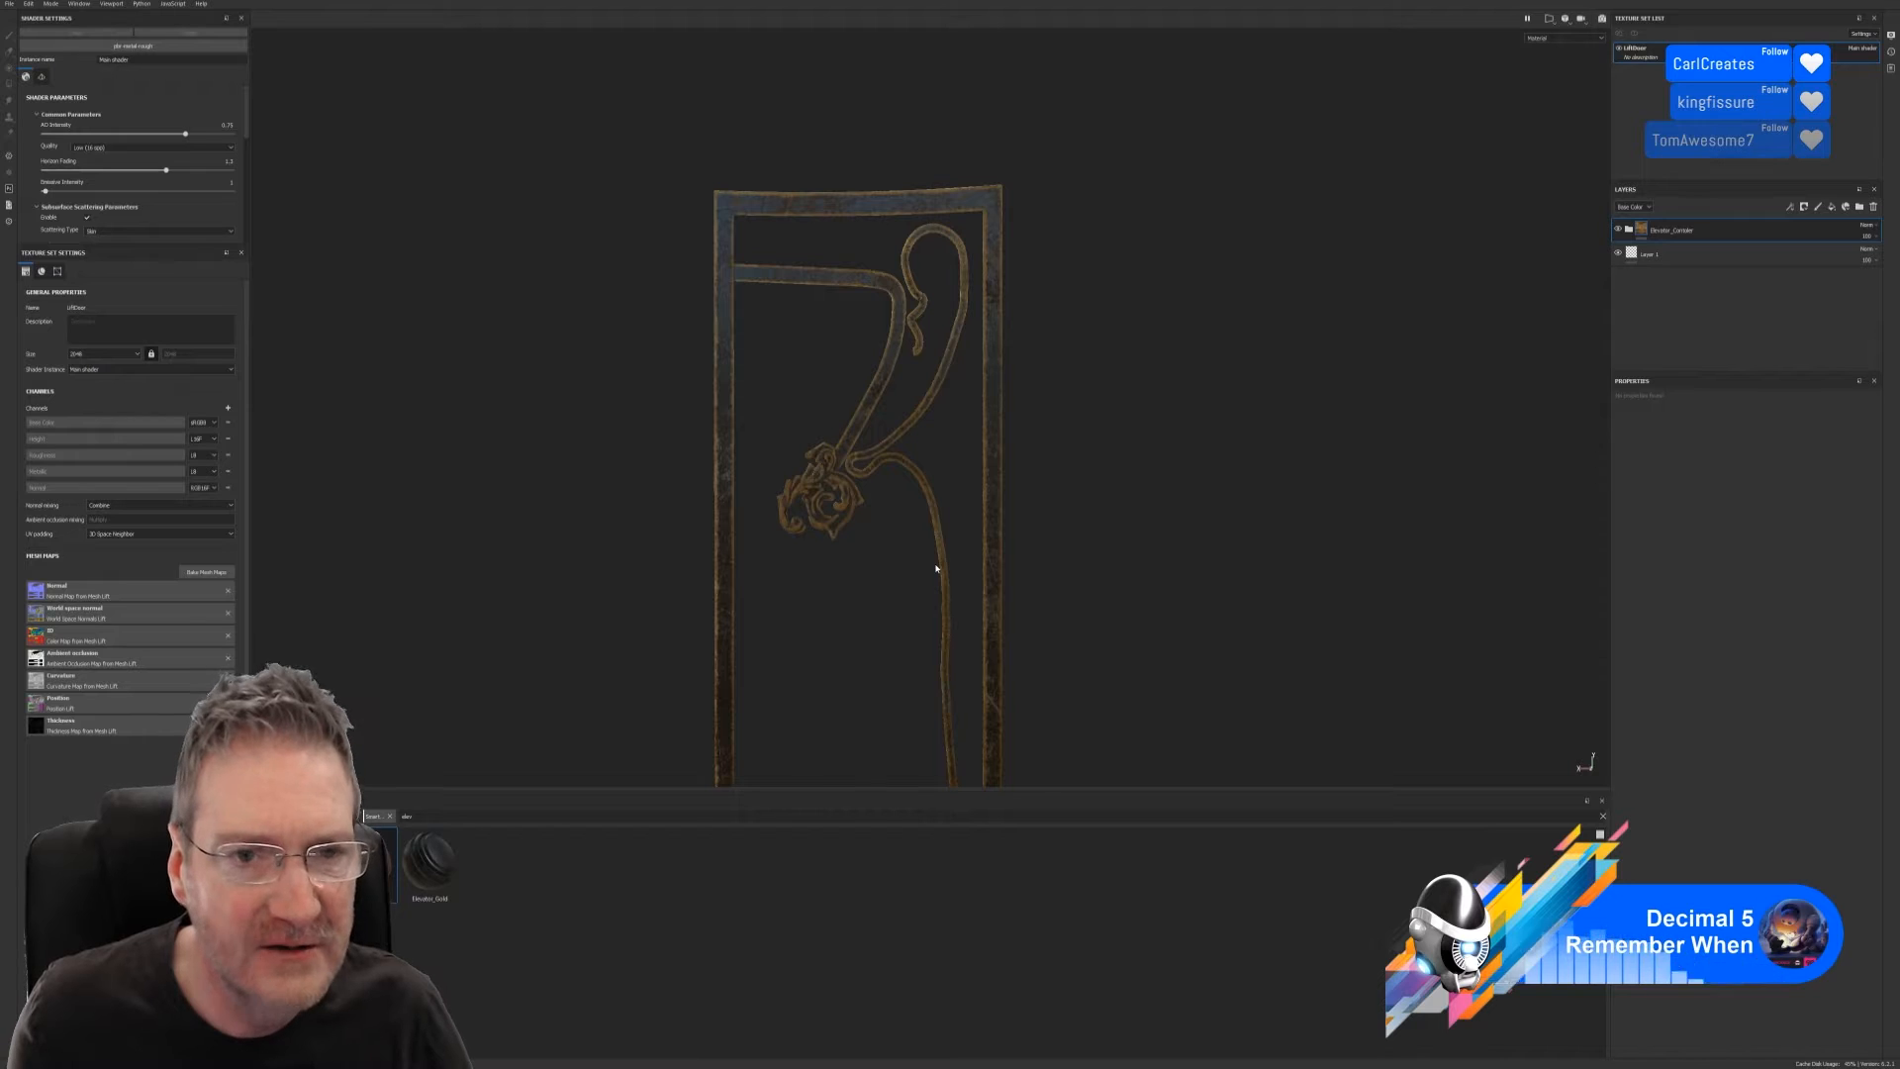
alt+right_drag(937, 516, 858, 511)
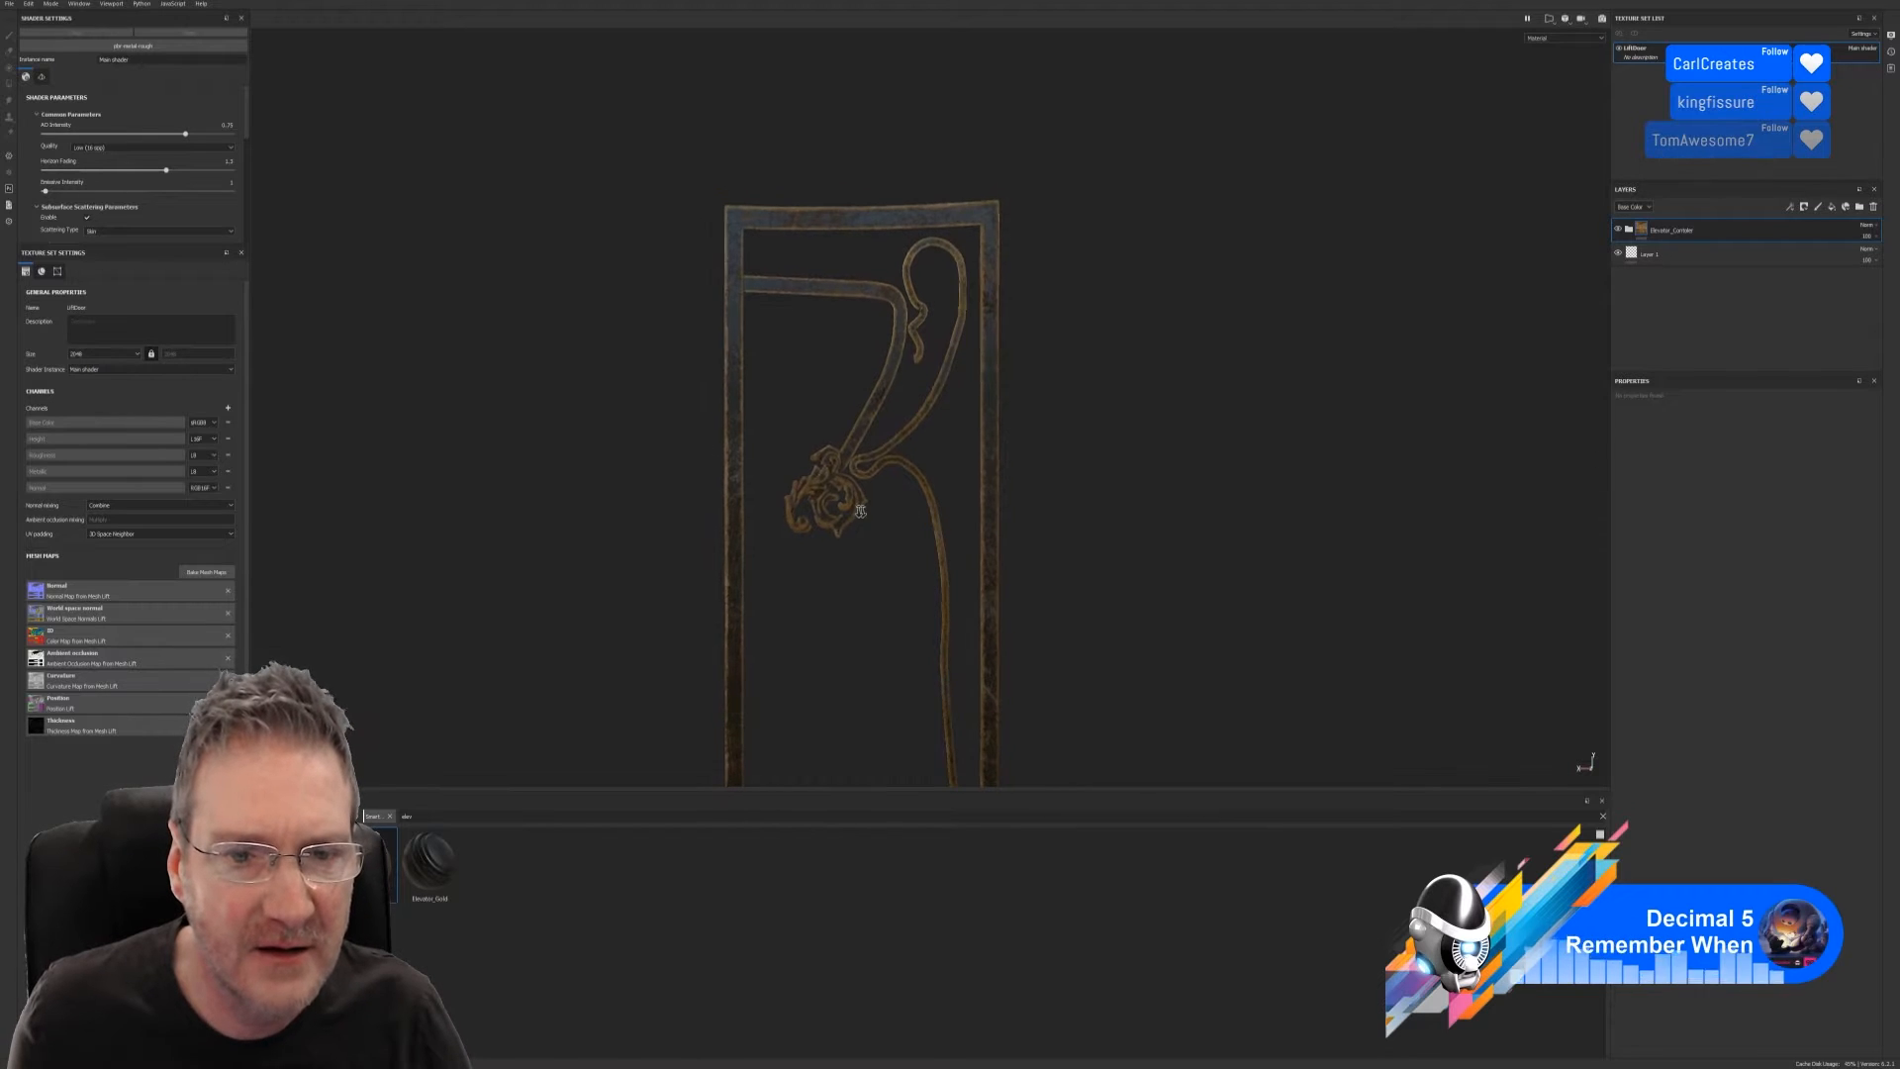
alt+middle_drag(859, 512, 869, 505)
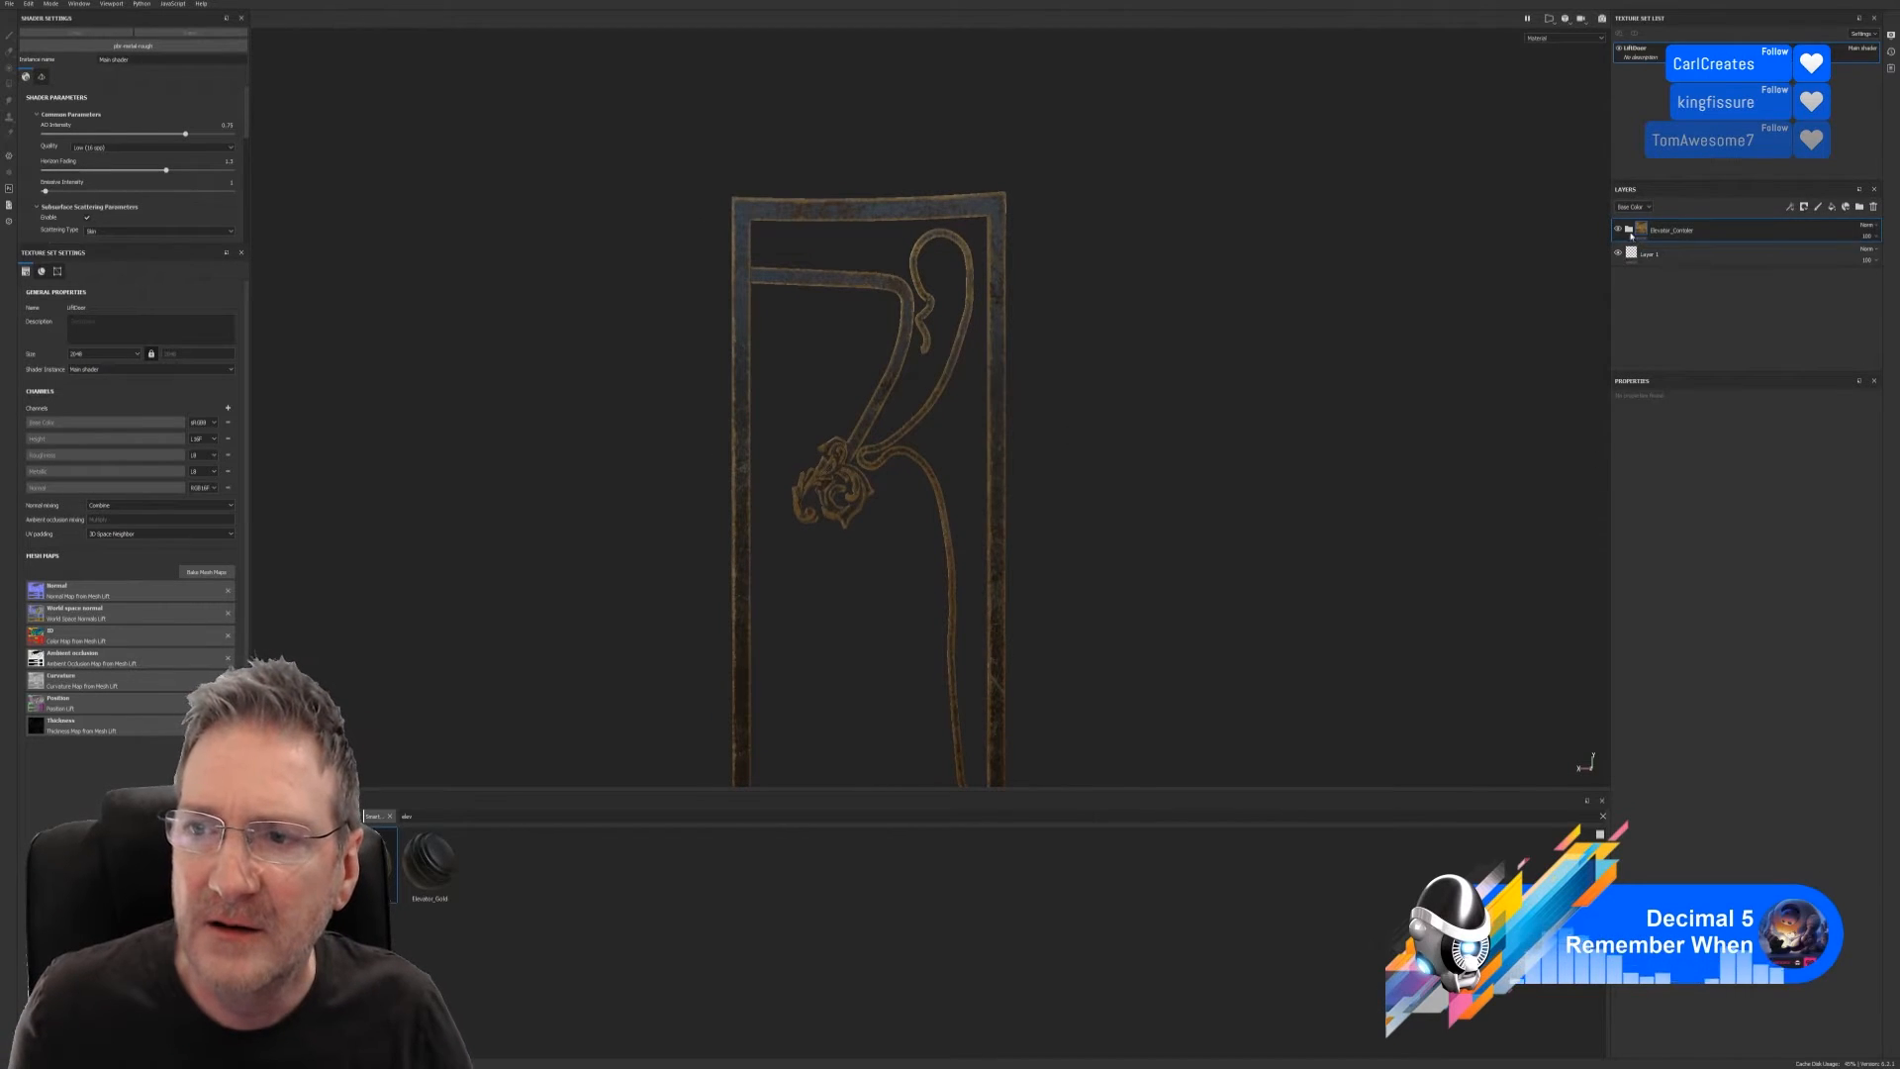
click(1647, 253)
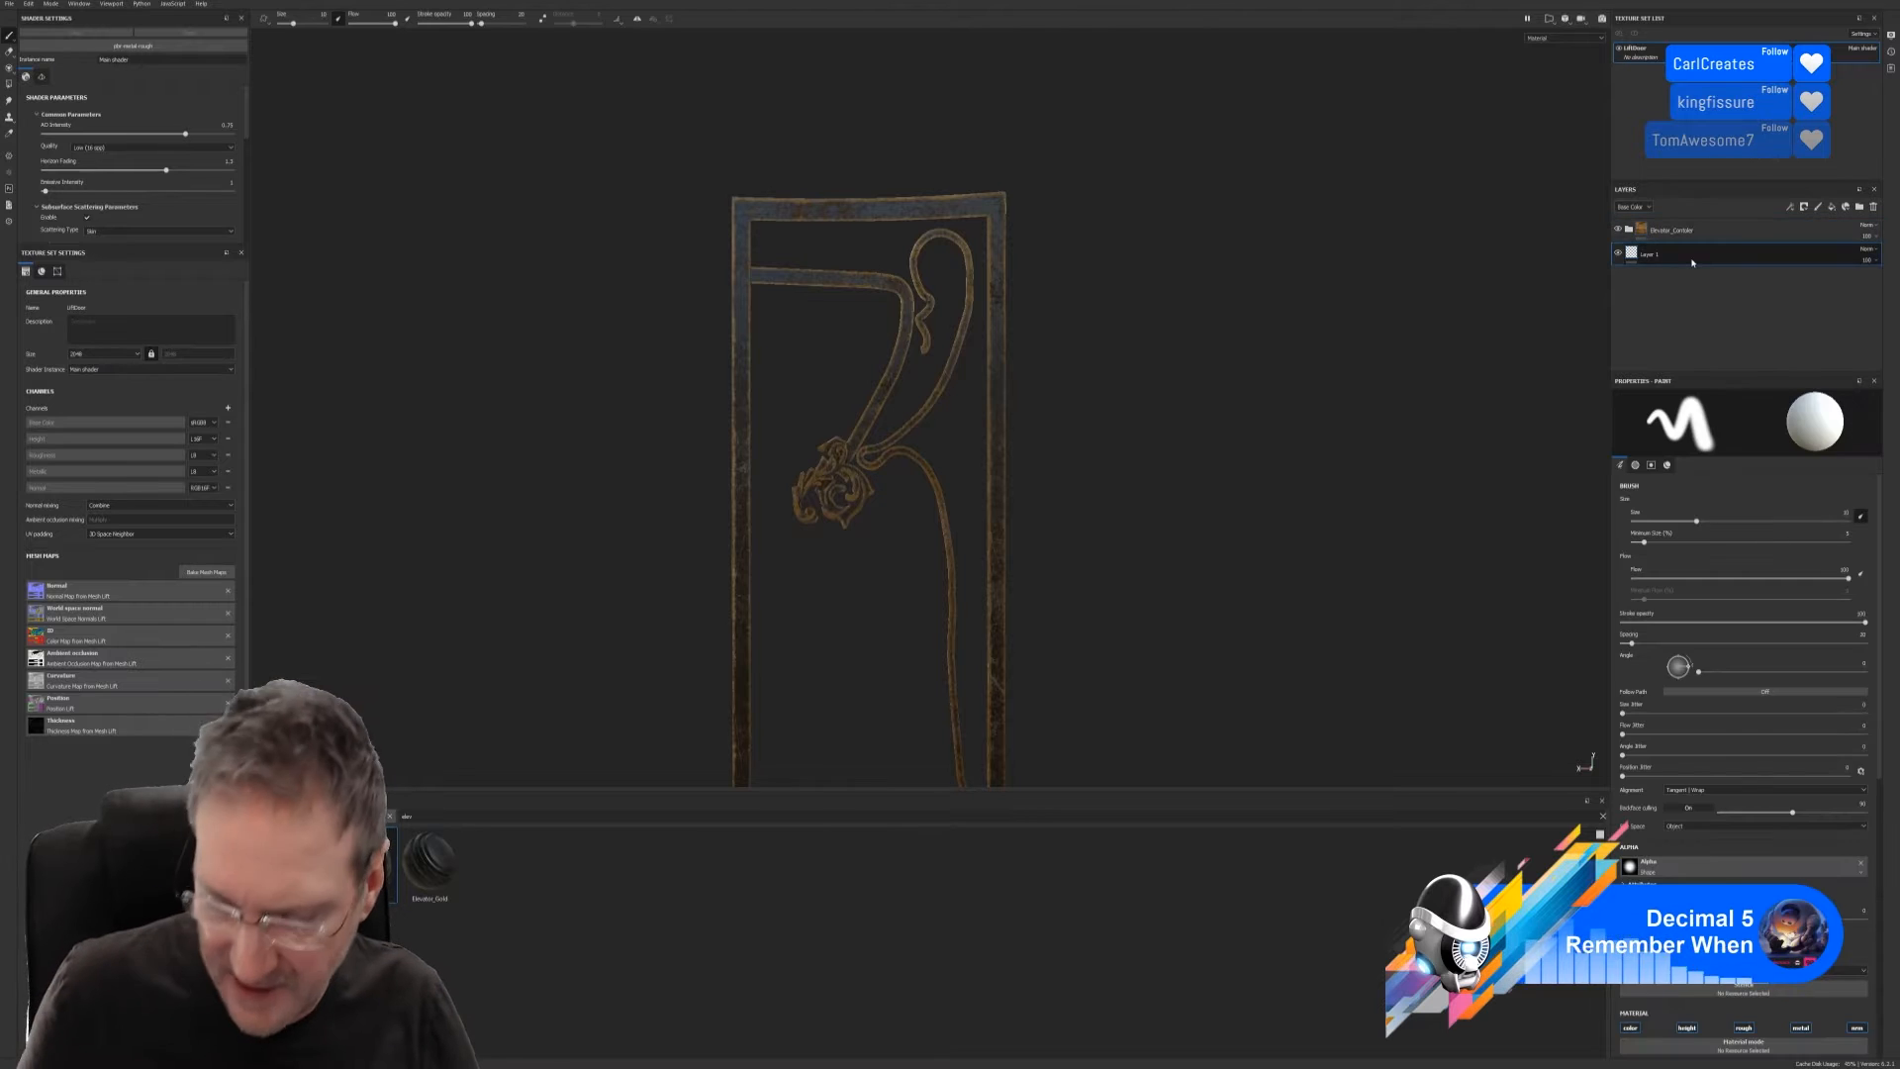
key(Delete)
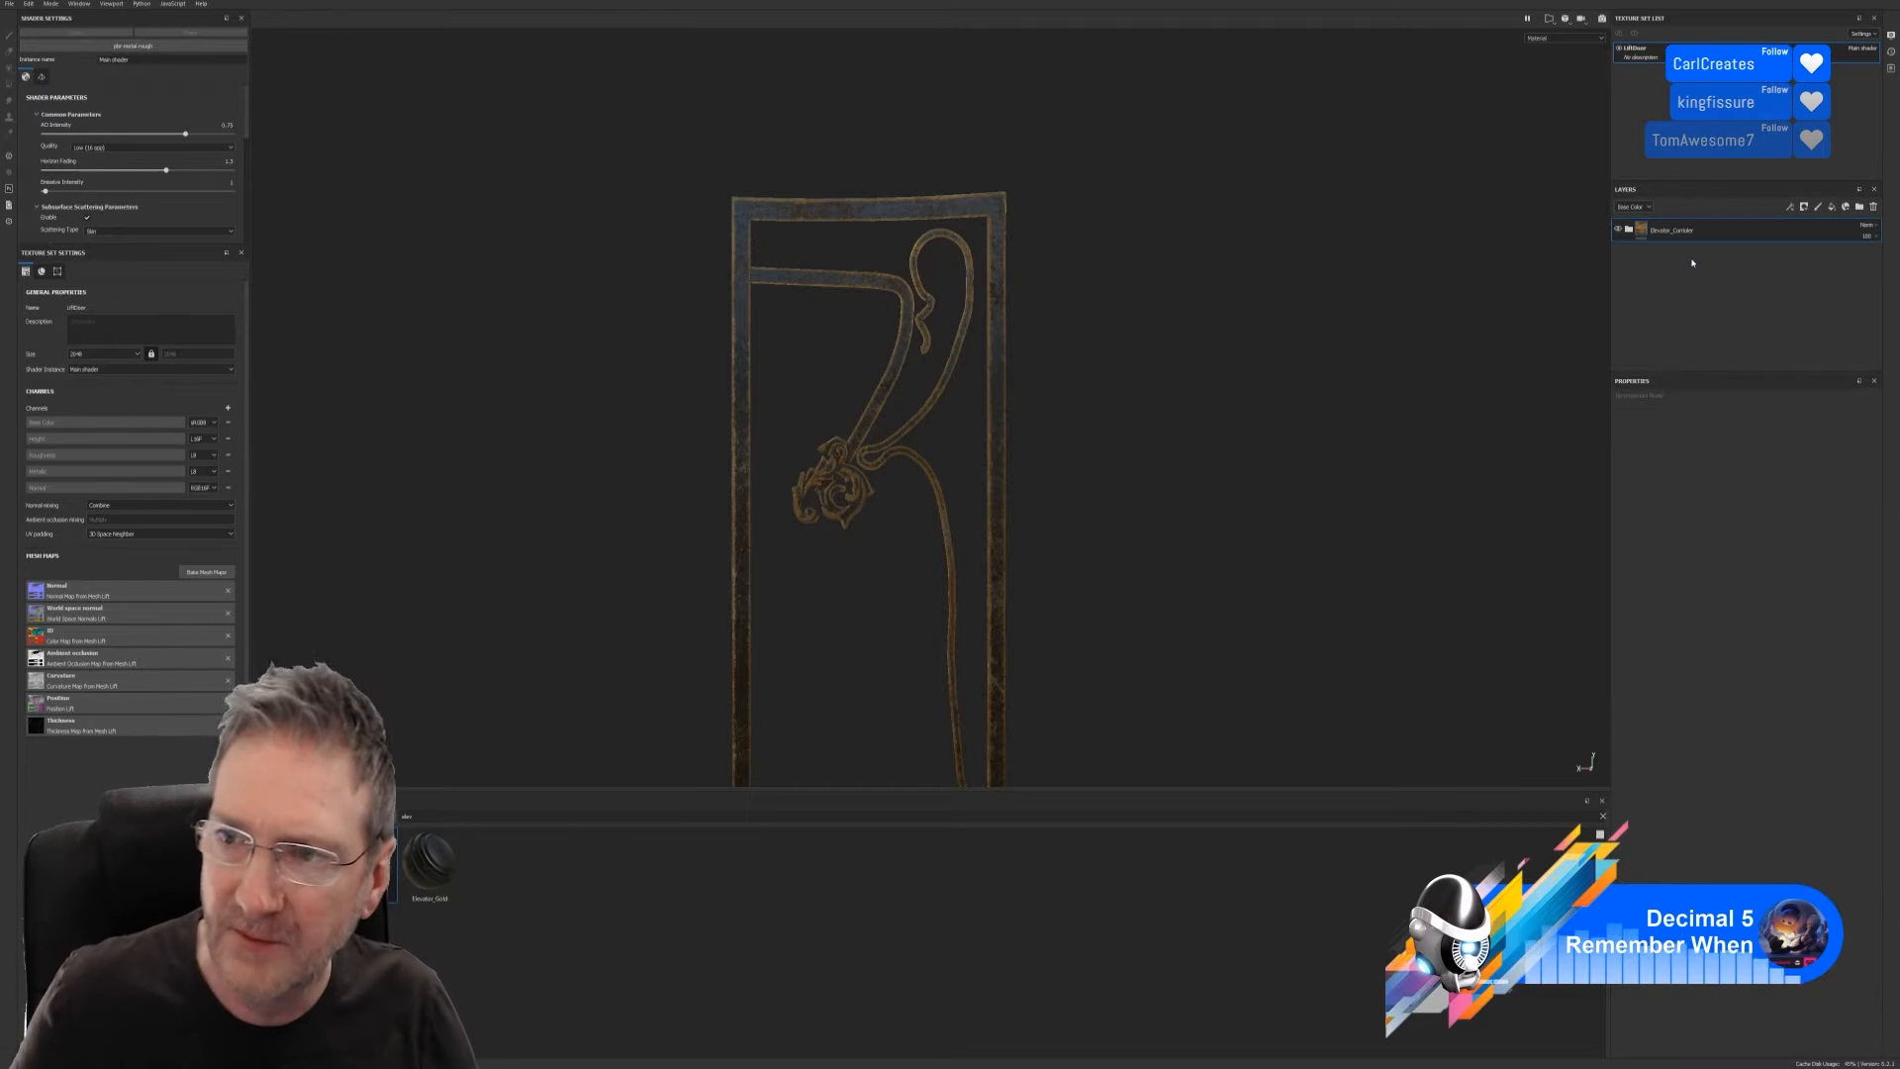
Expand the elevator smart material and its base steel folder, and examine the mask effects of the rust-coloured fill layer
click(1629, 229)
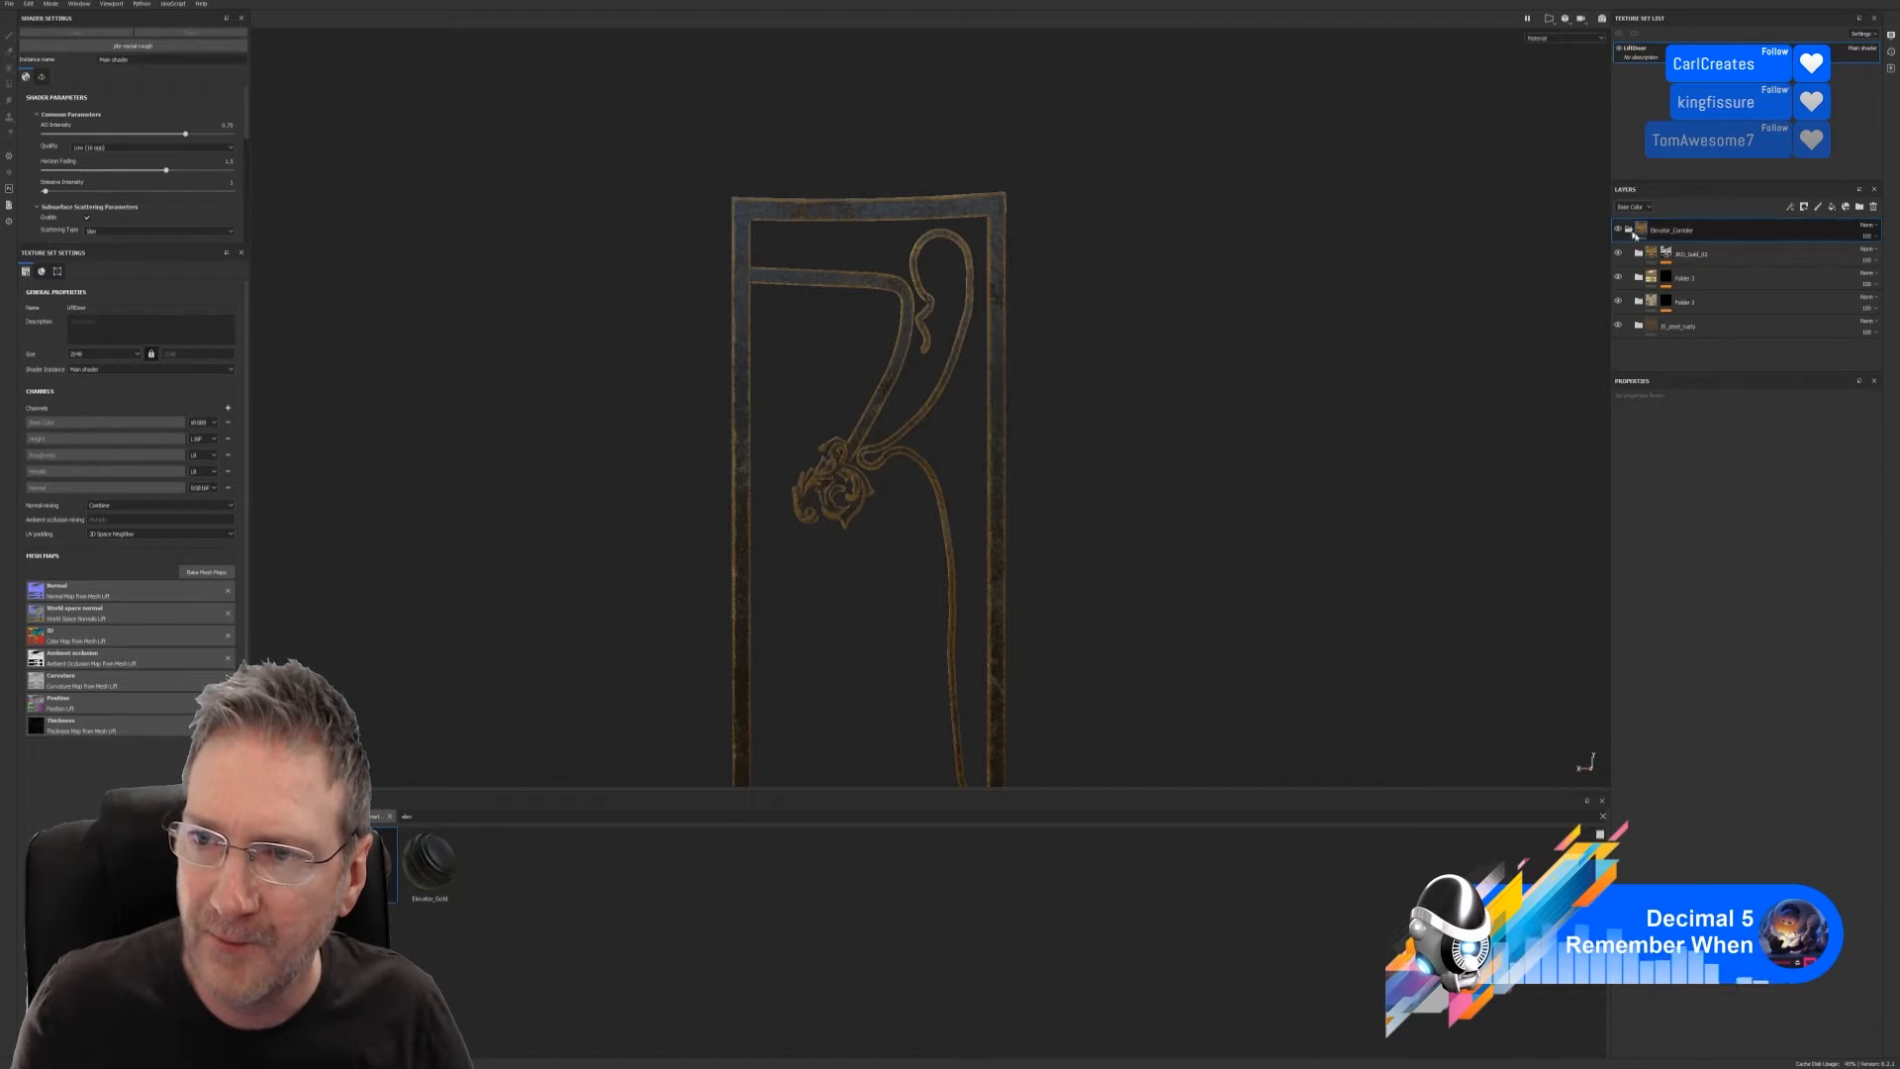
click(1639, 327)
scroll(1647, 311, down, 1)
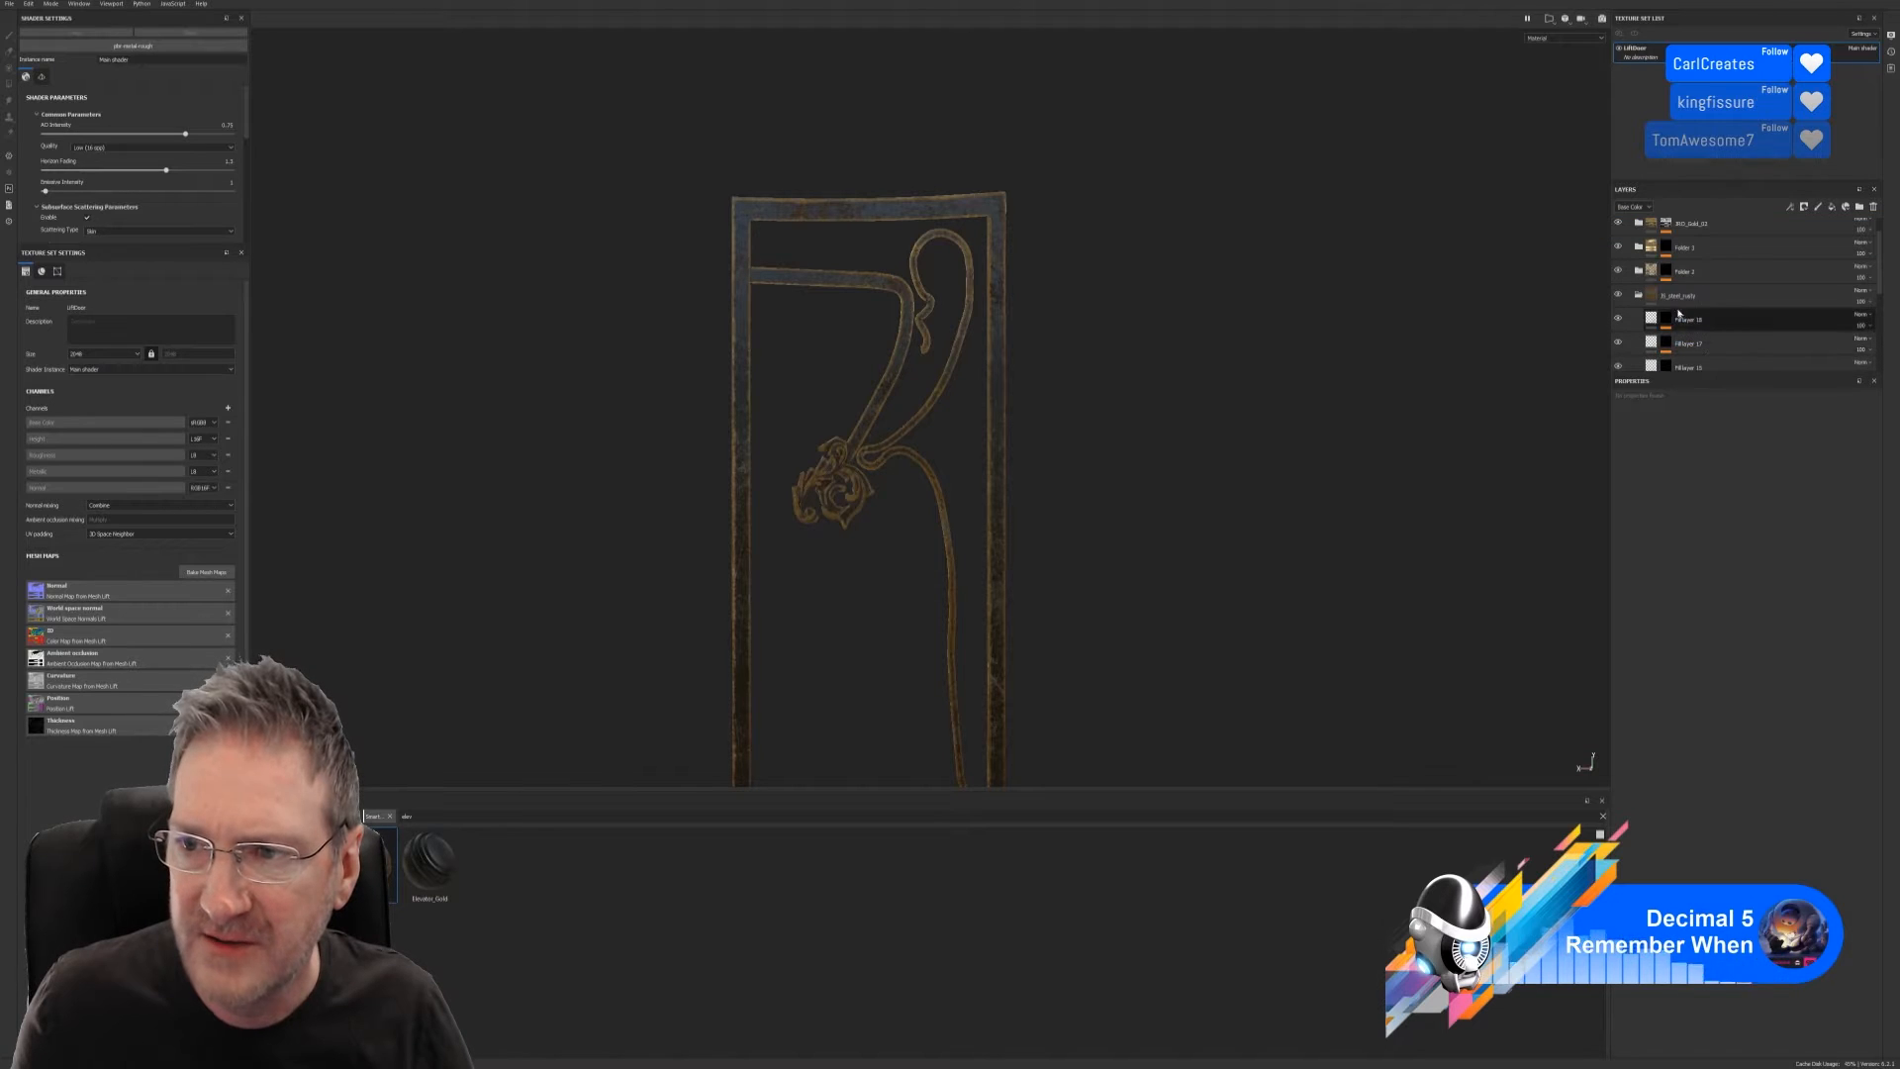
click(1652, 297)
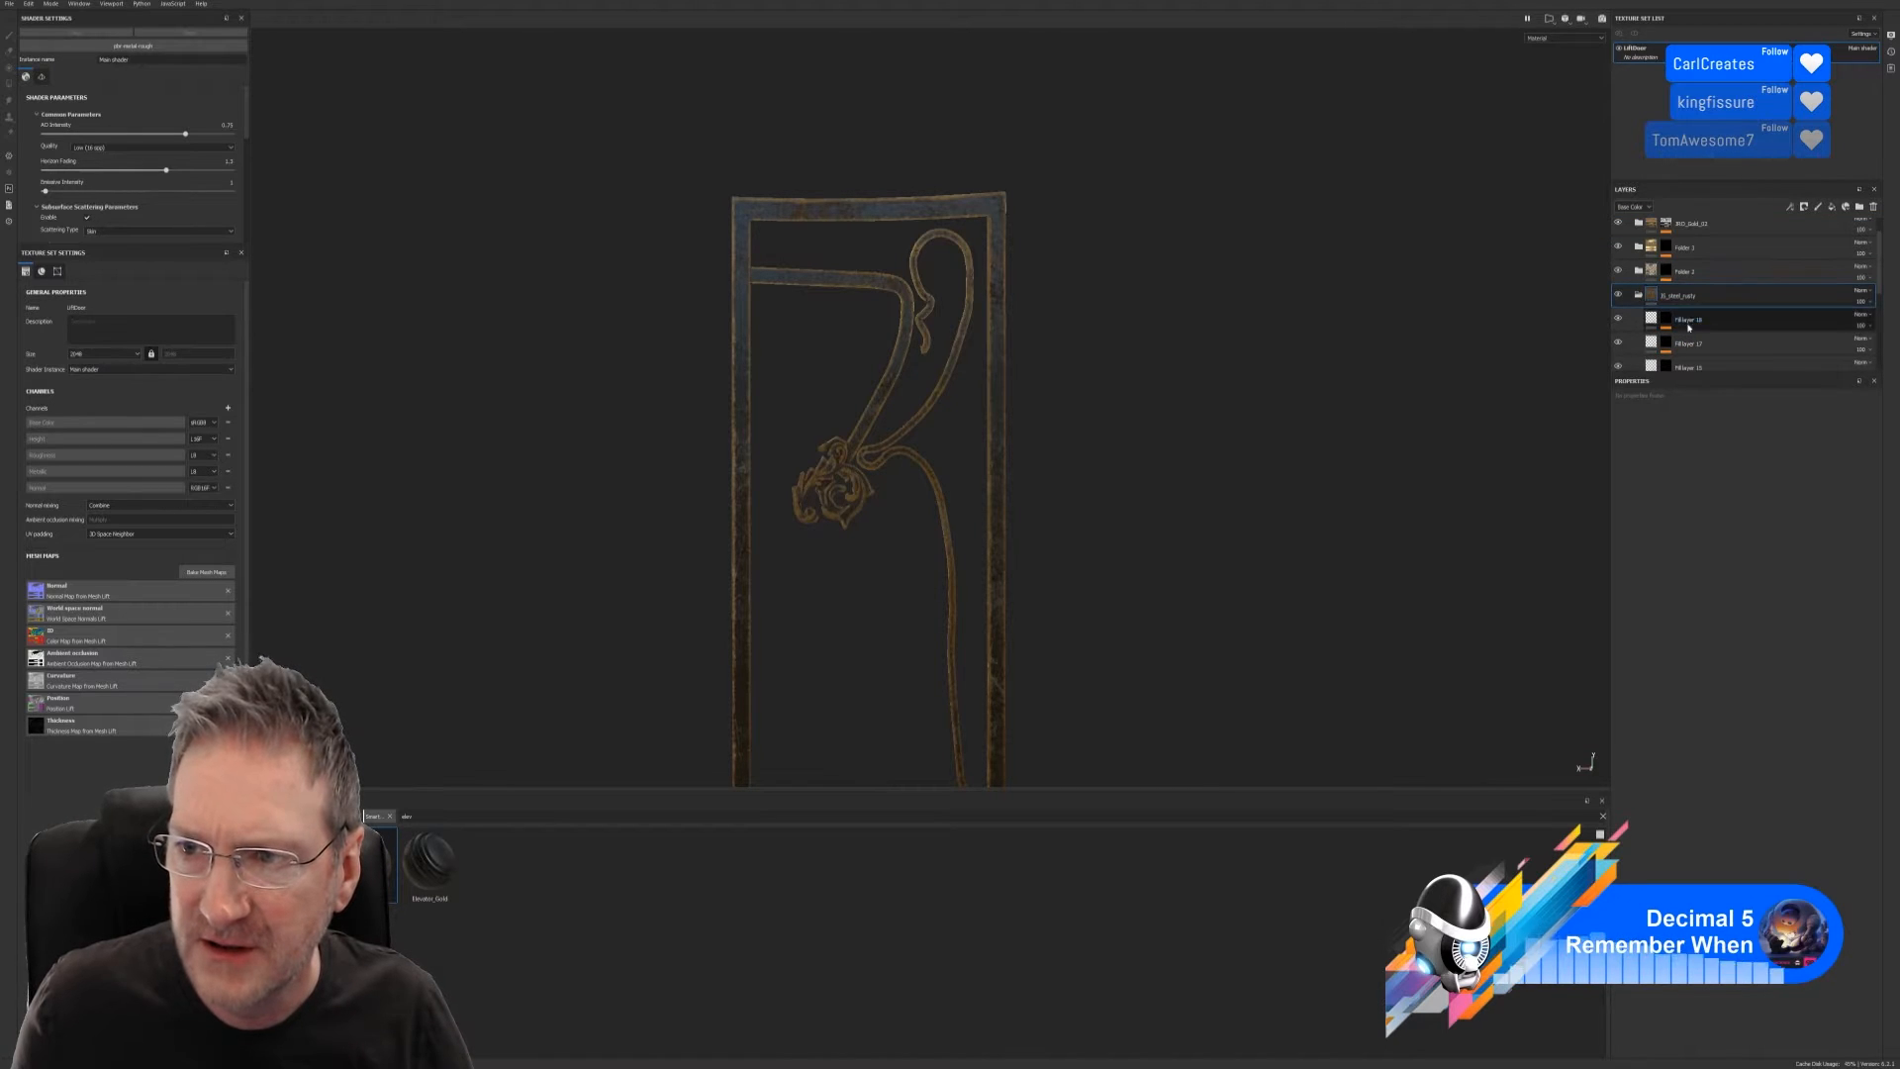
scroll(1687, 327, down, 2)
scroll(1682, 326, down, 1)
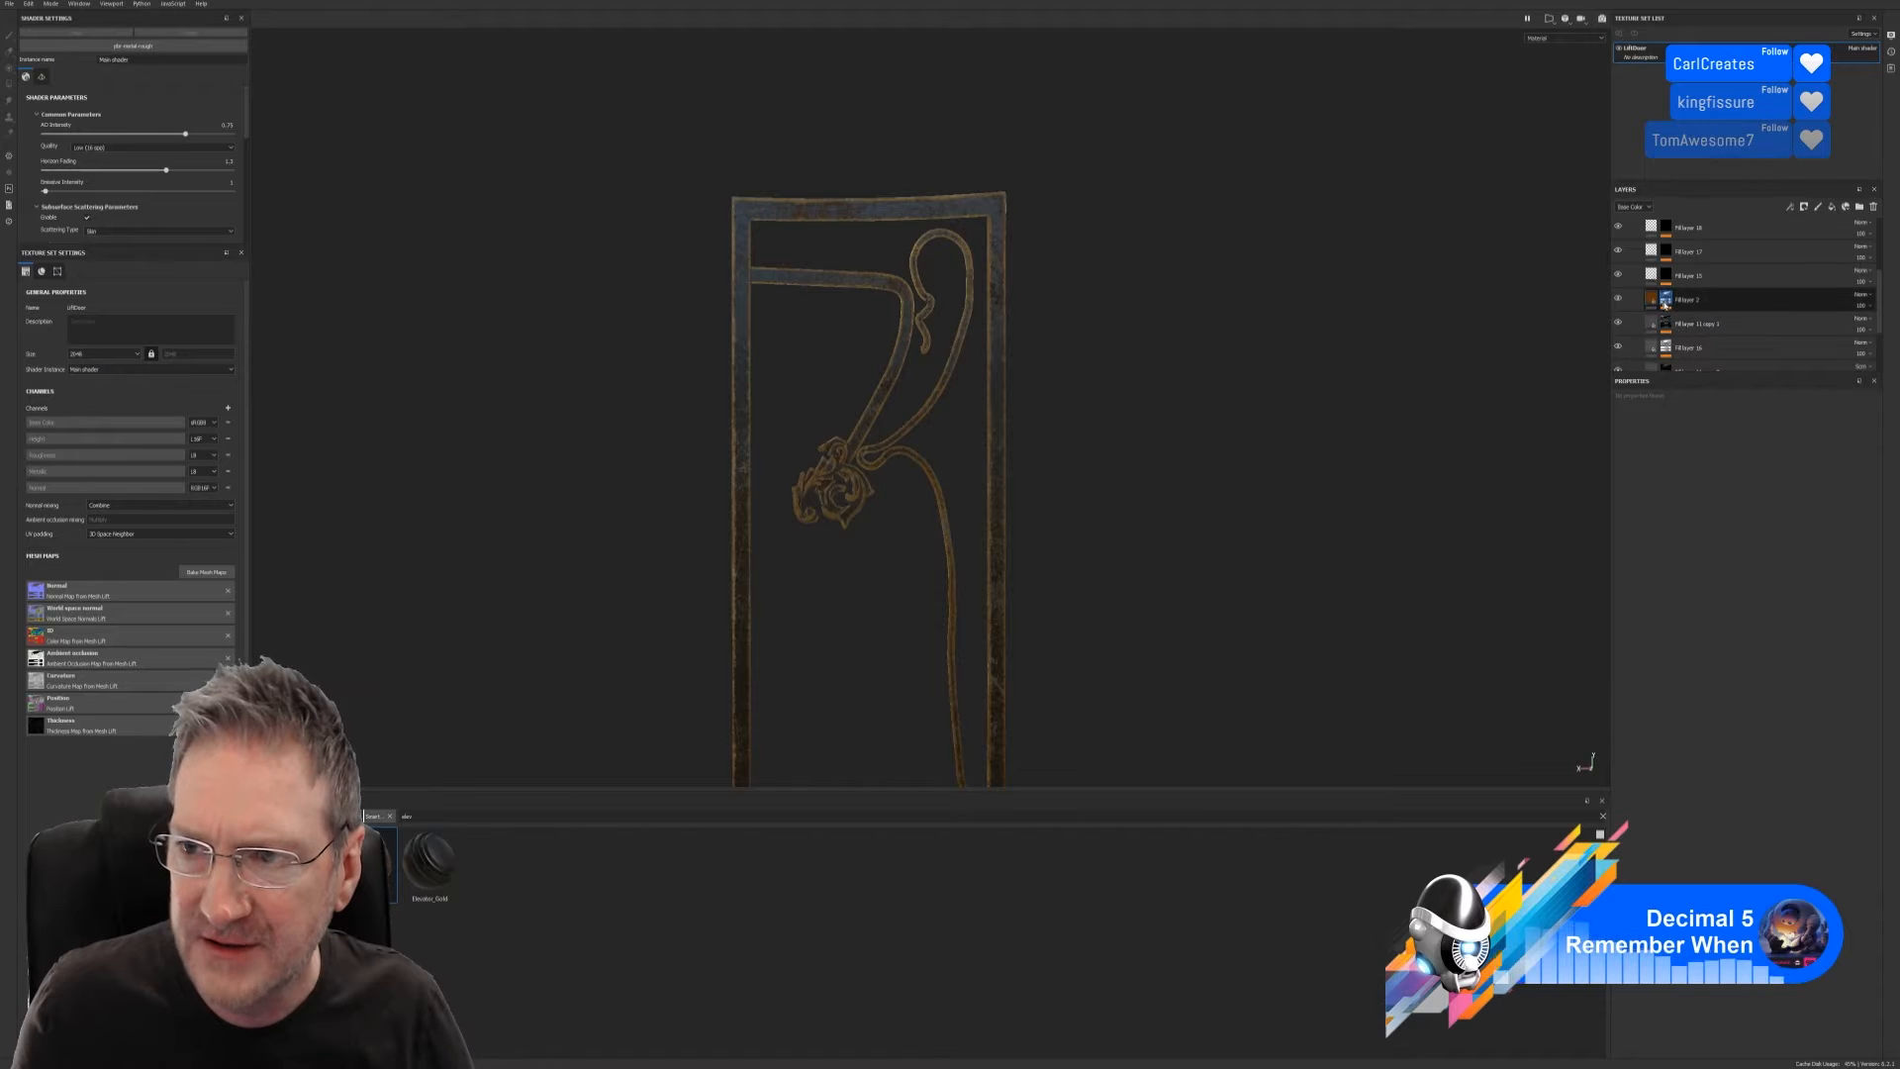
click(1696, 309)
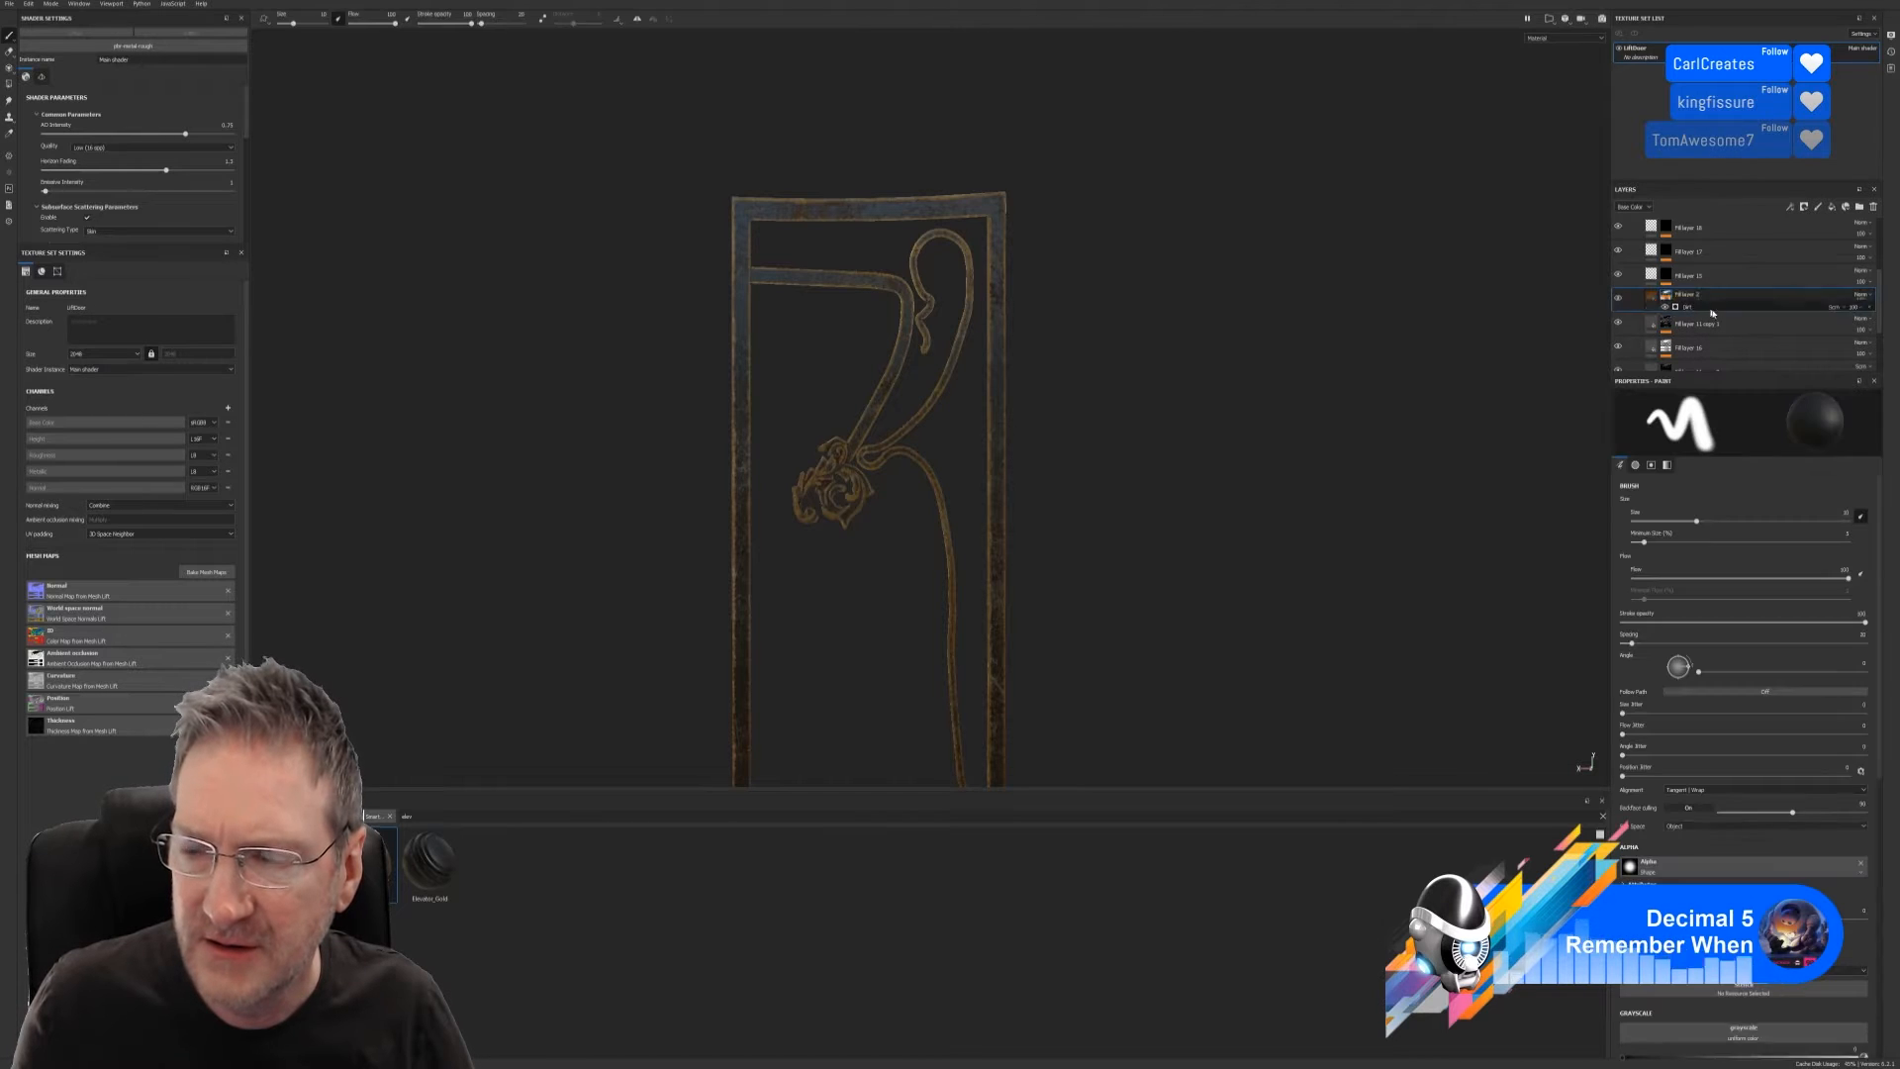
scroll(1719, 314, down, 2)
scroll(1720, 315, down, 1)
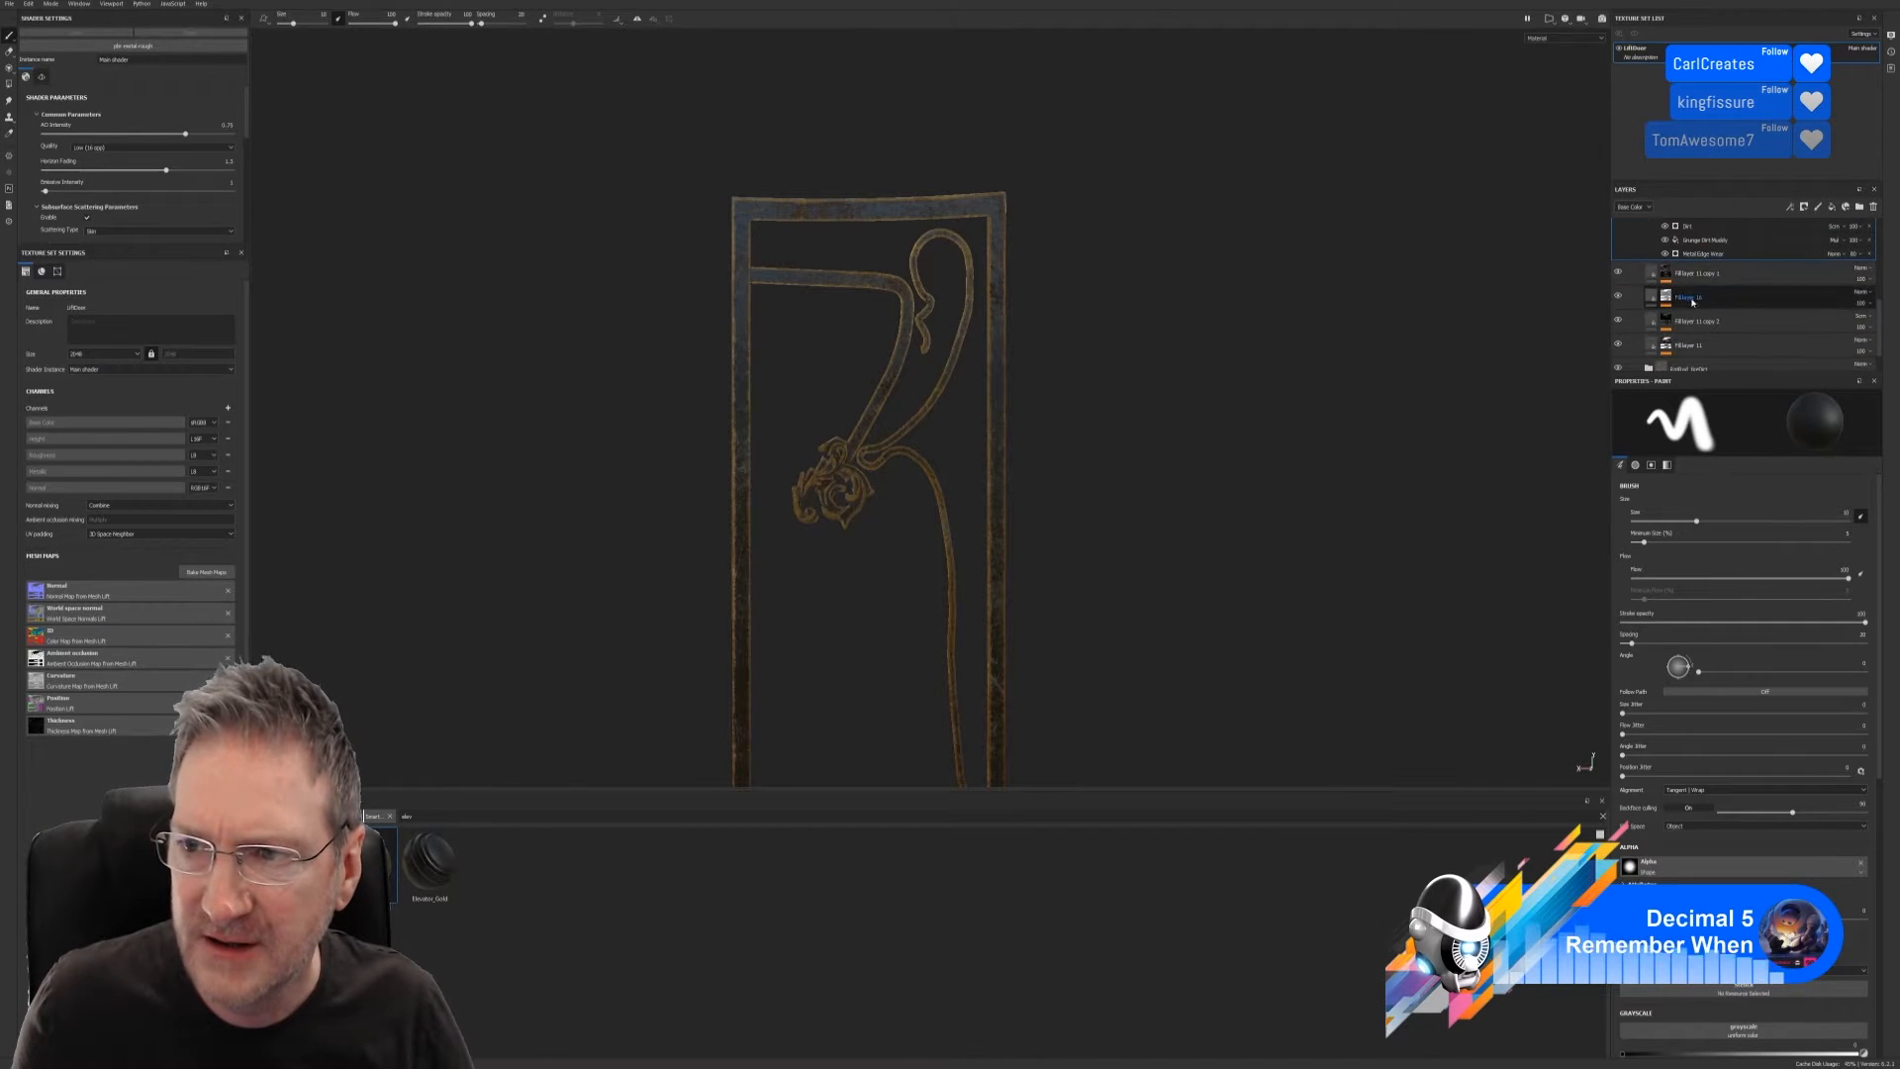
Examine the mask effects of the remaining fill layers in the base steel folder
click(1670, 276)
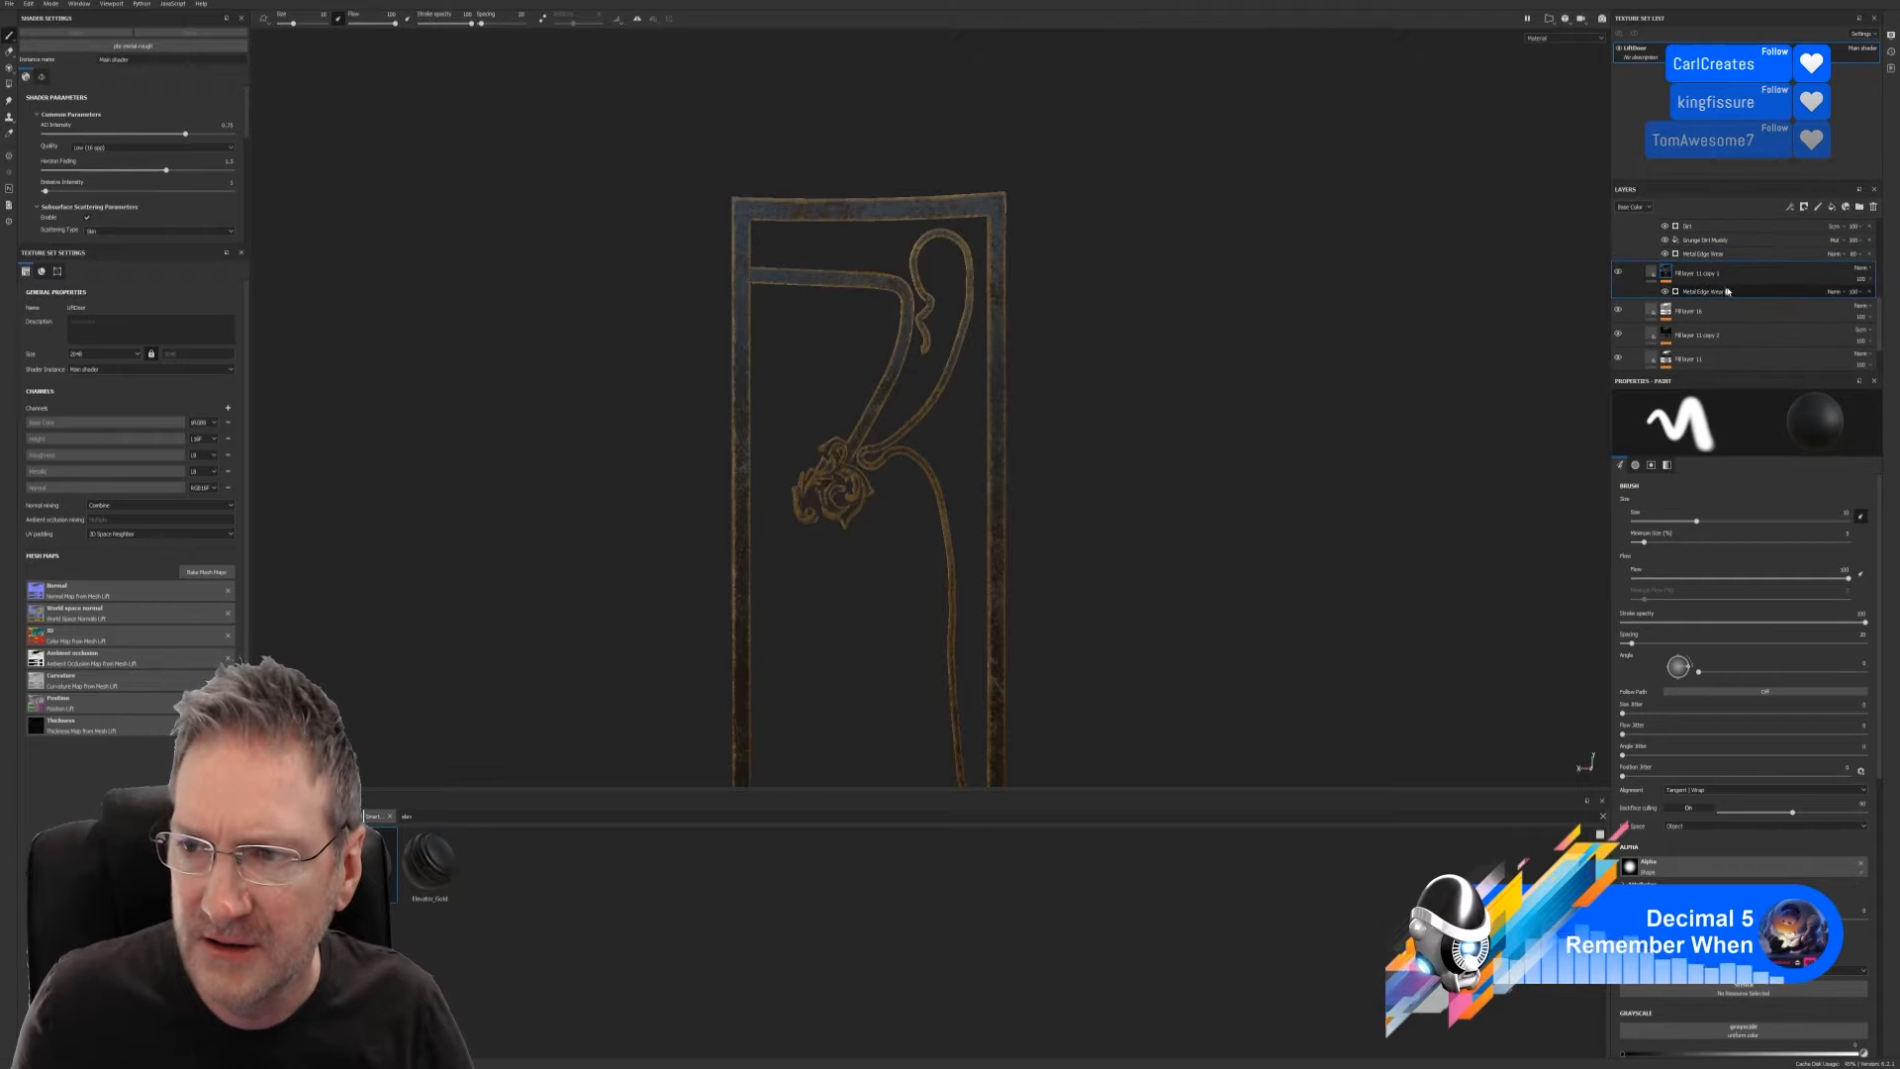
click(1675, 313)
scroll(1672, 322, down, 1)
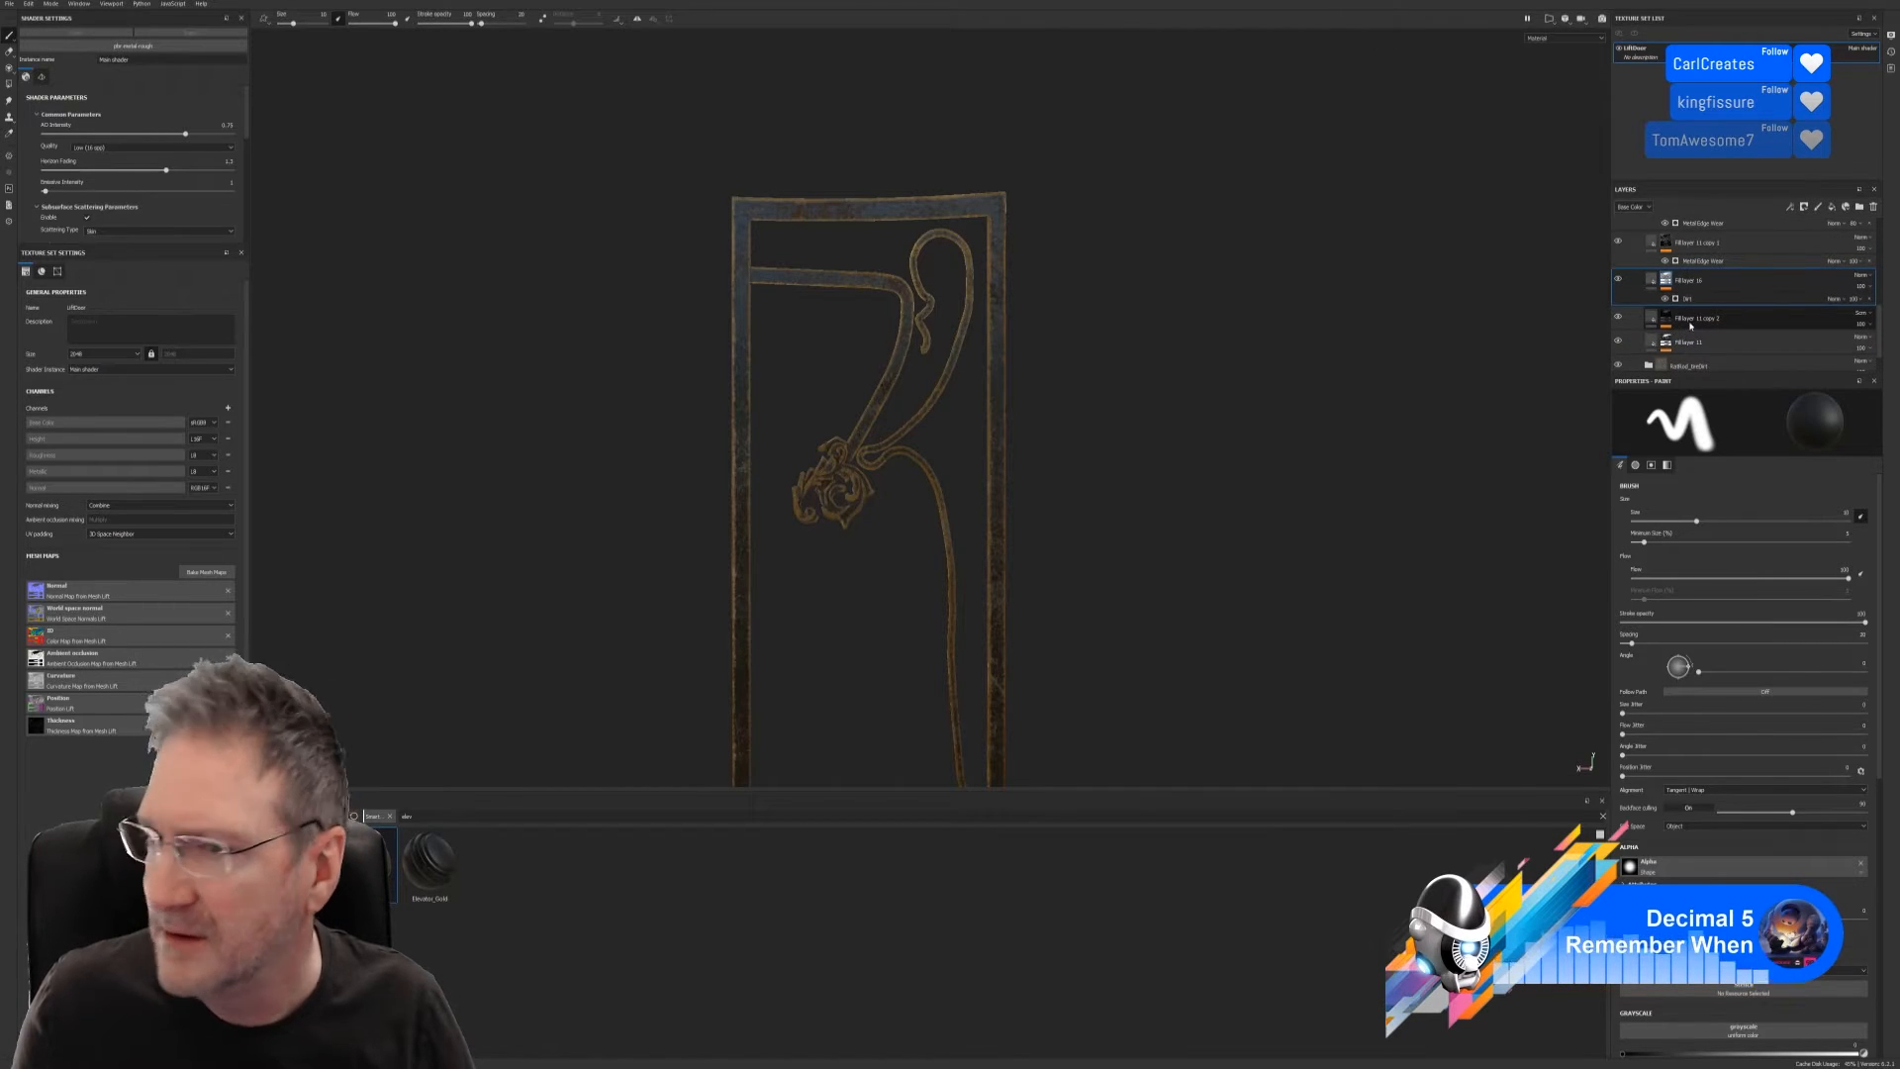
click(1685, 325)
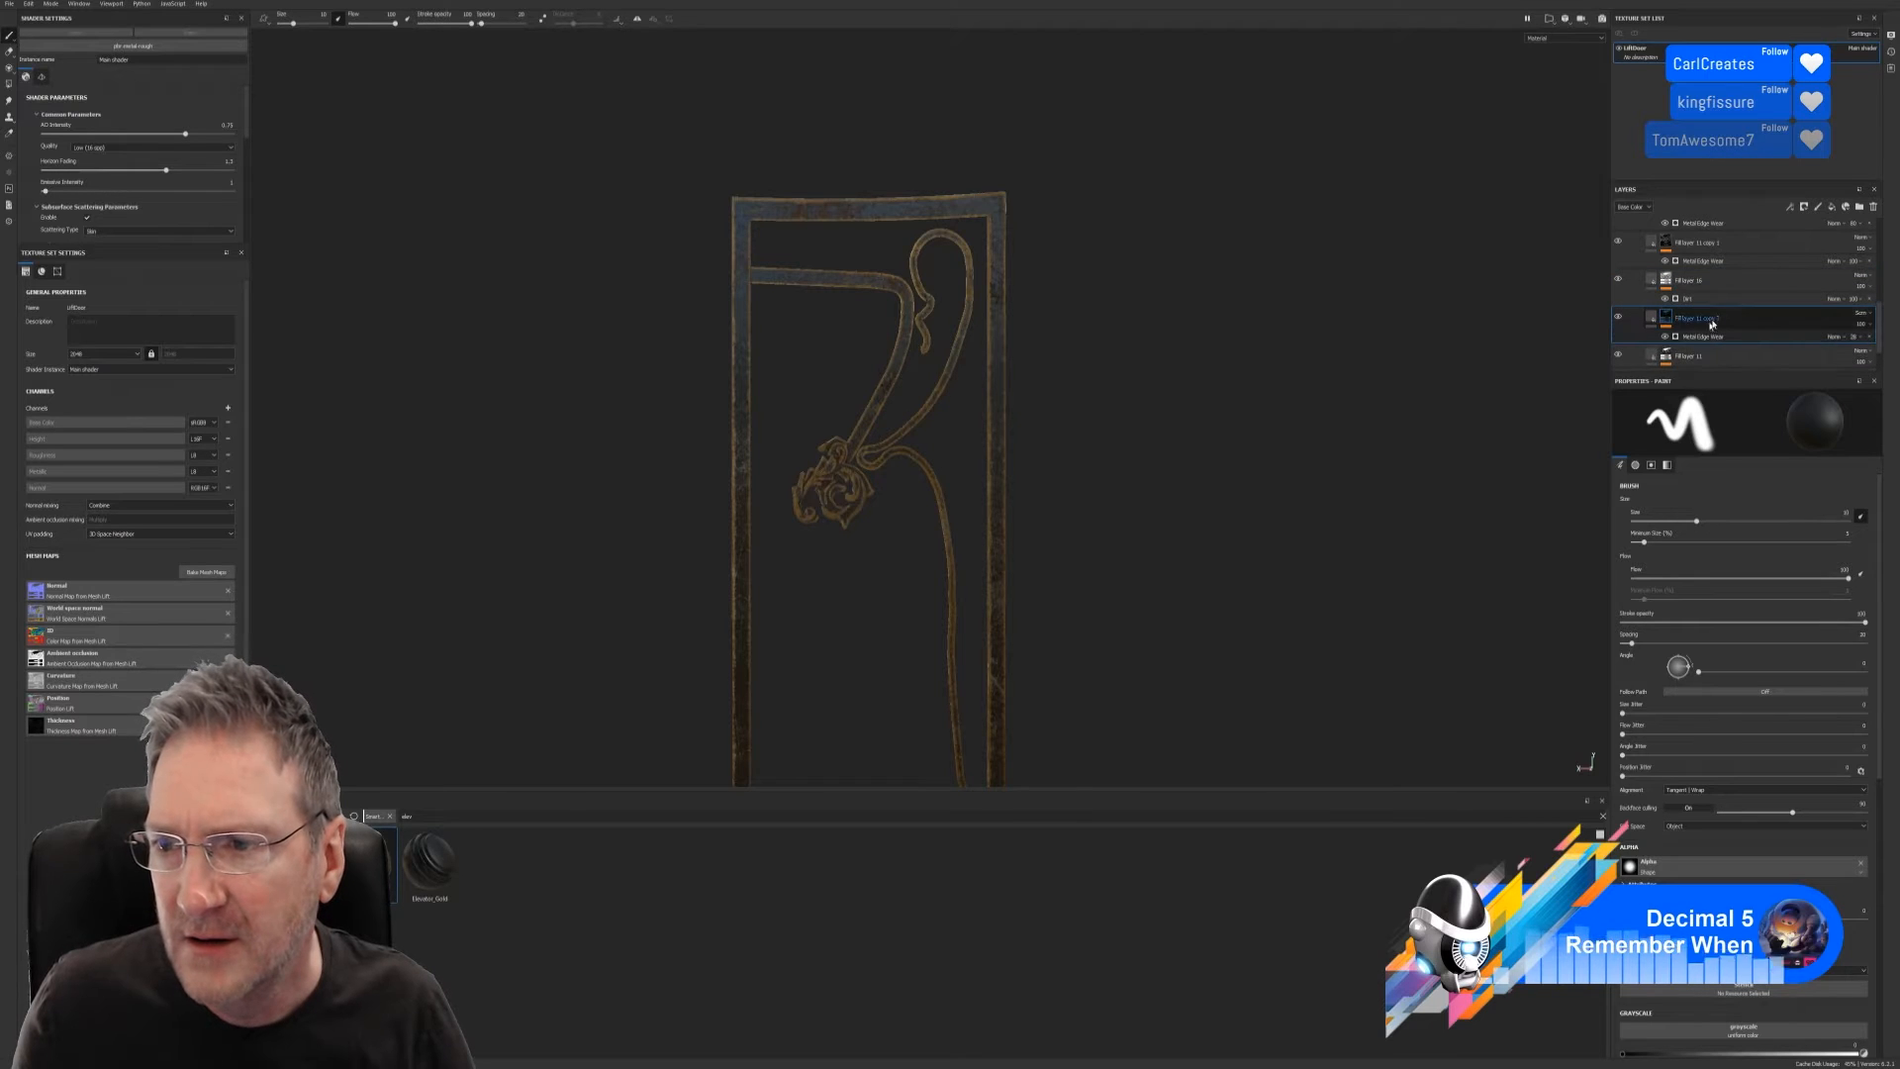
scroll(1722, 316, down, 2)
click(1706, 313)
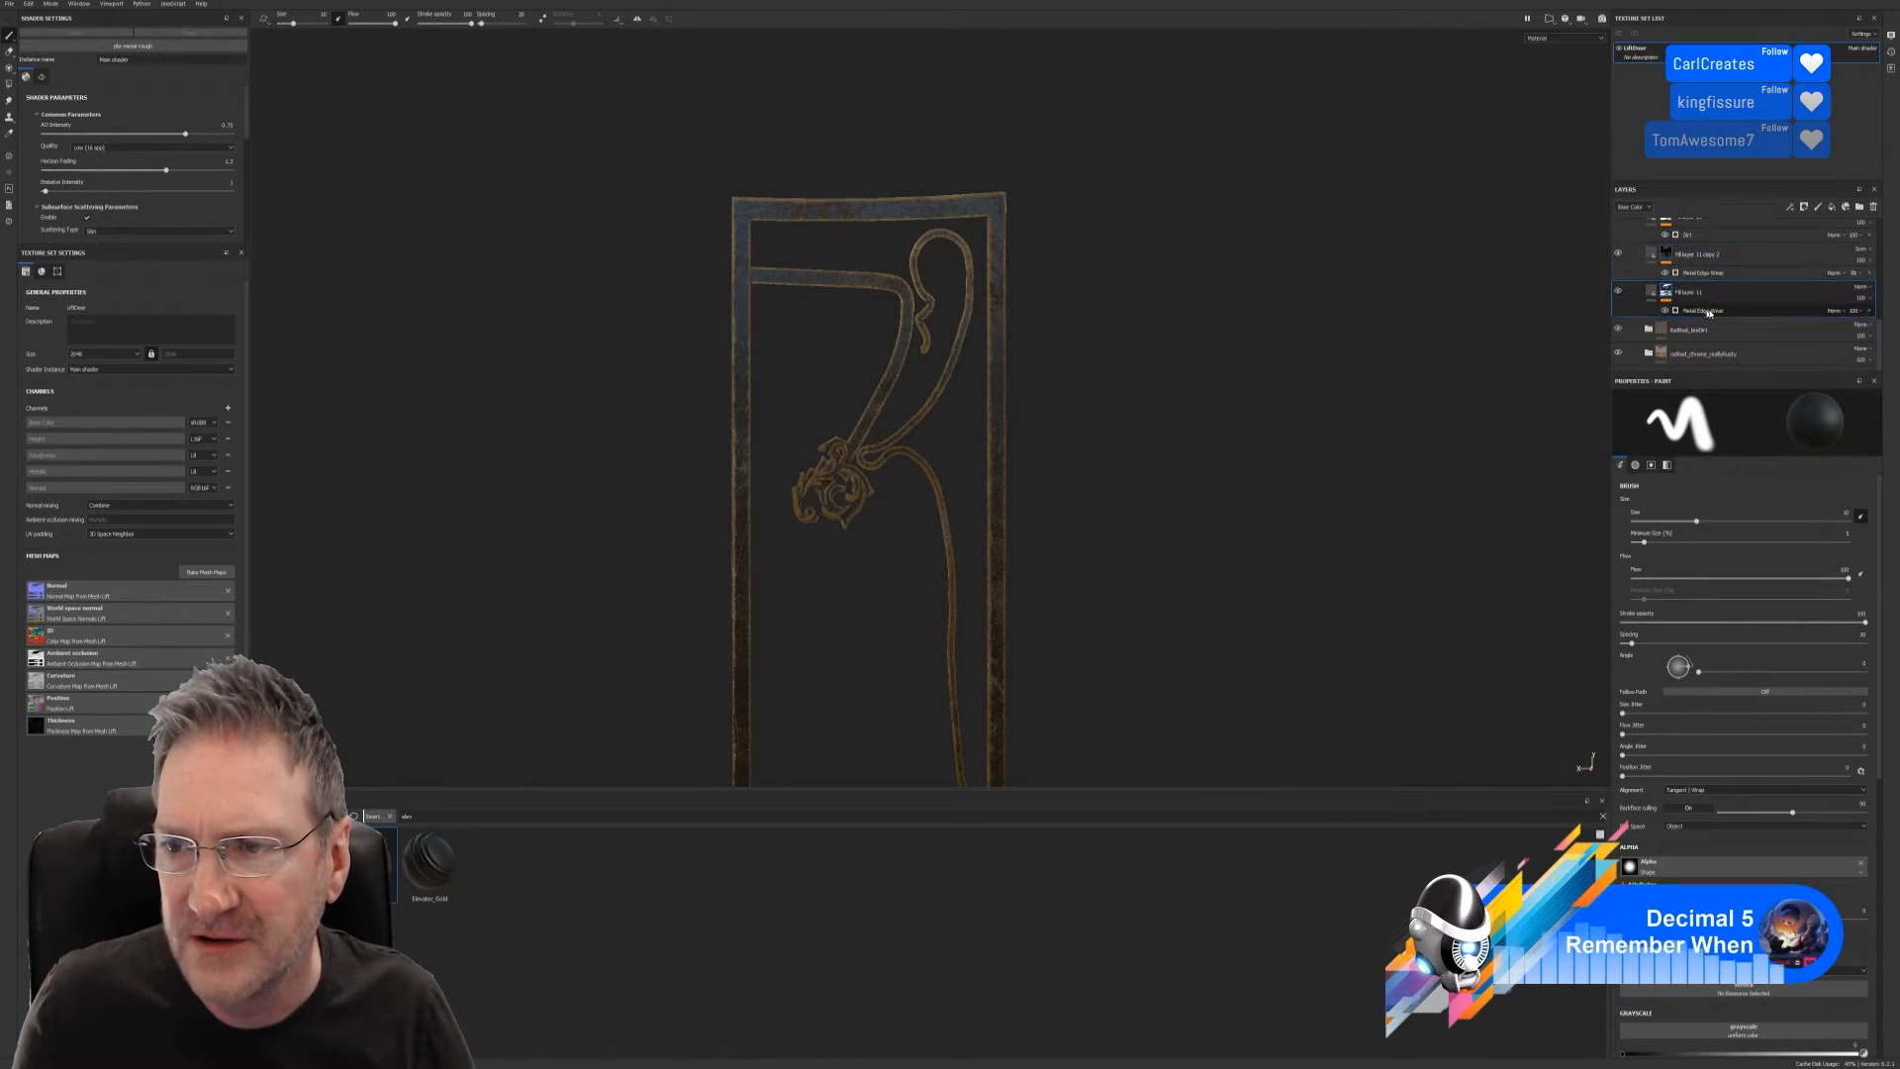
scroll(1709, 327, down, 1)
scroll(1706, 324, up, 5)
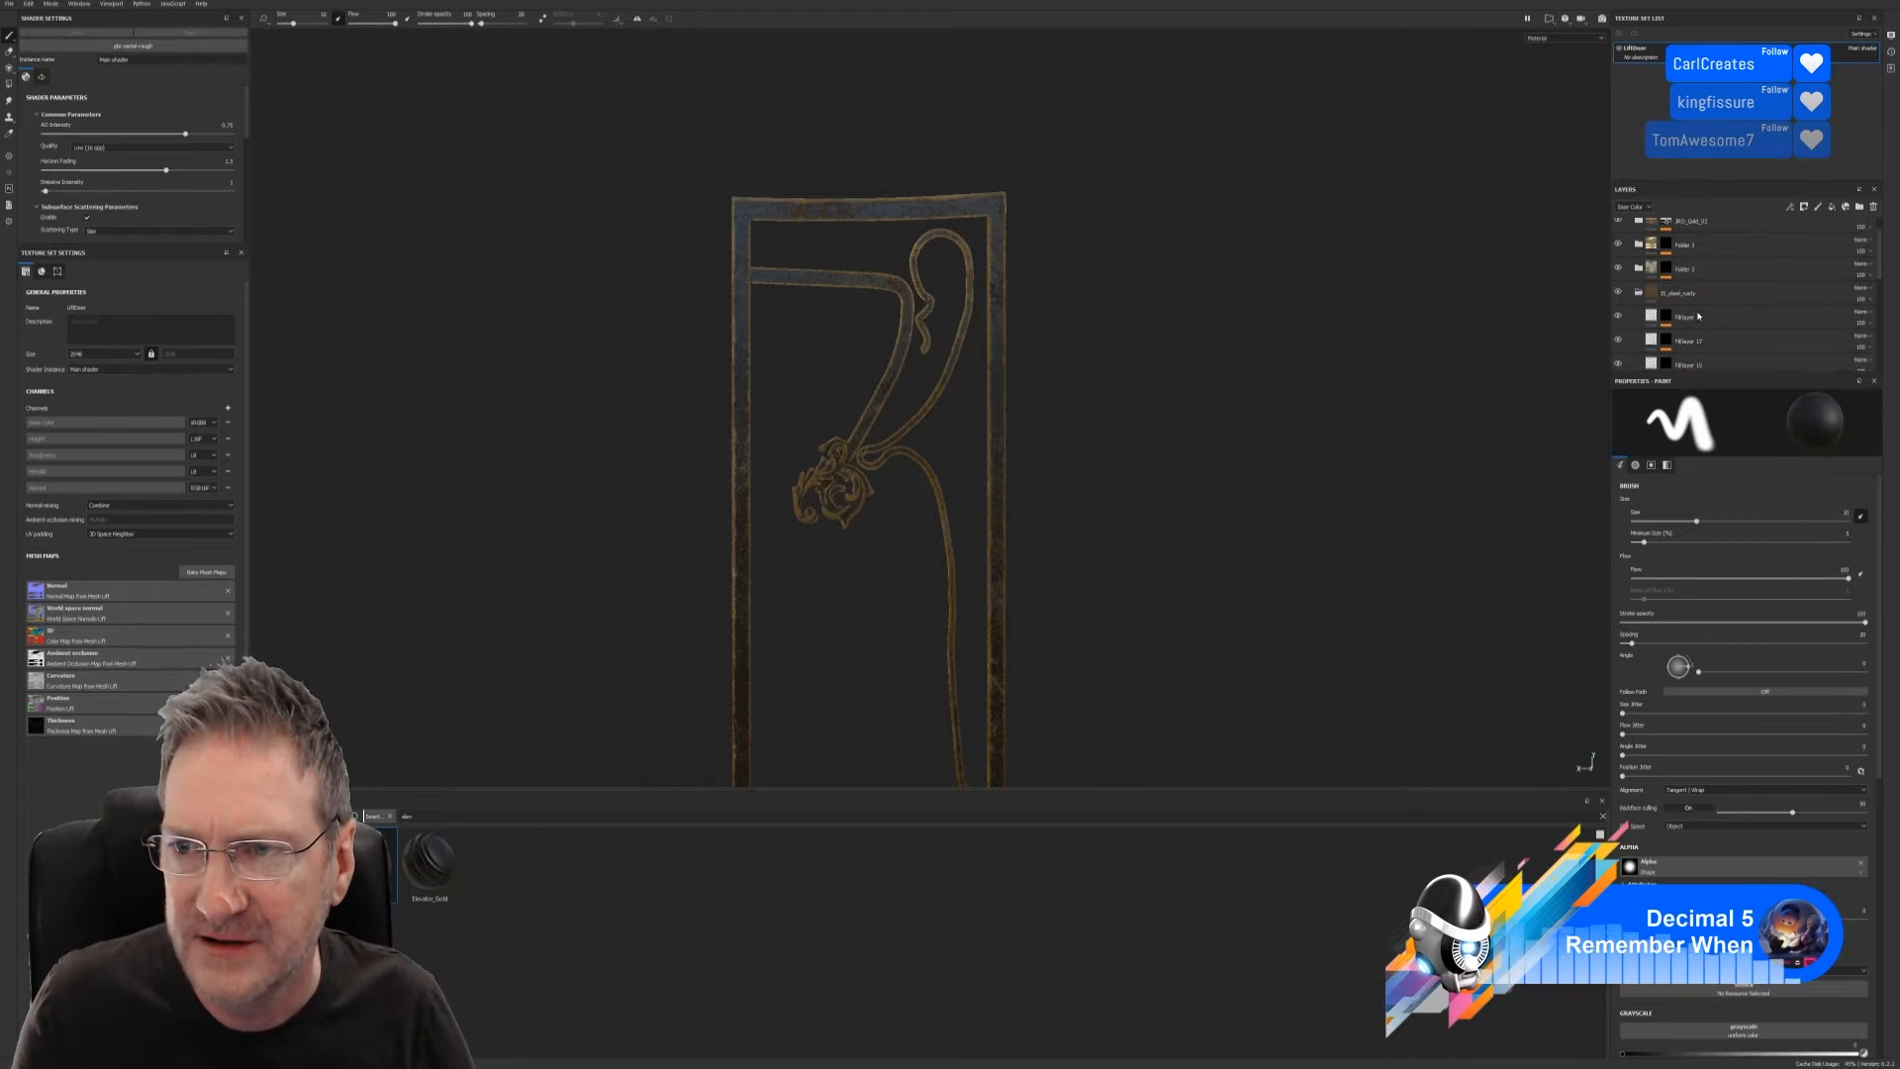
In the colour selection mask of the folder just above the base steel folder, replace the purple ID colour with the door frame's red
click(1641, 327)
click(1666, 303)
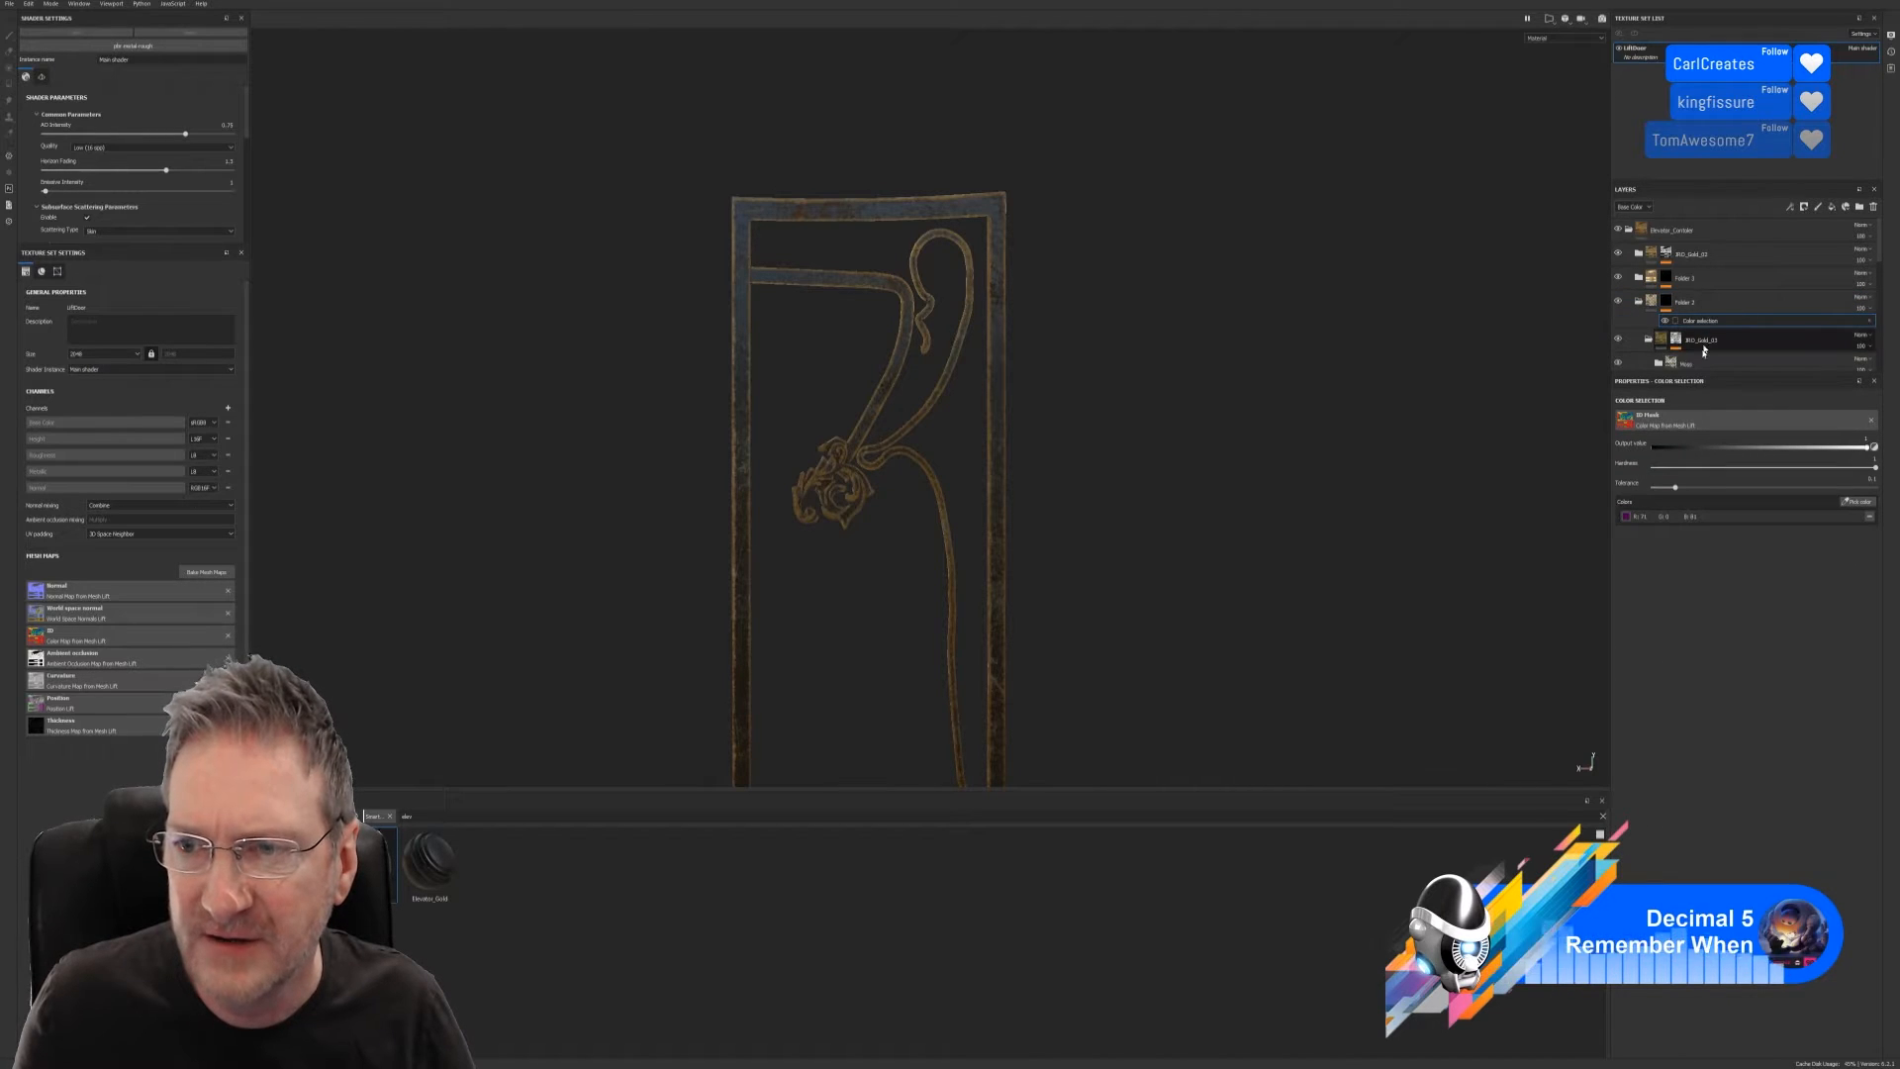
click(1853, 502)
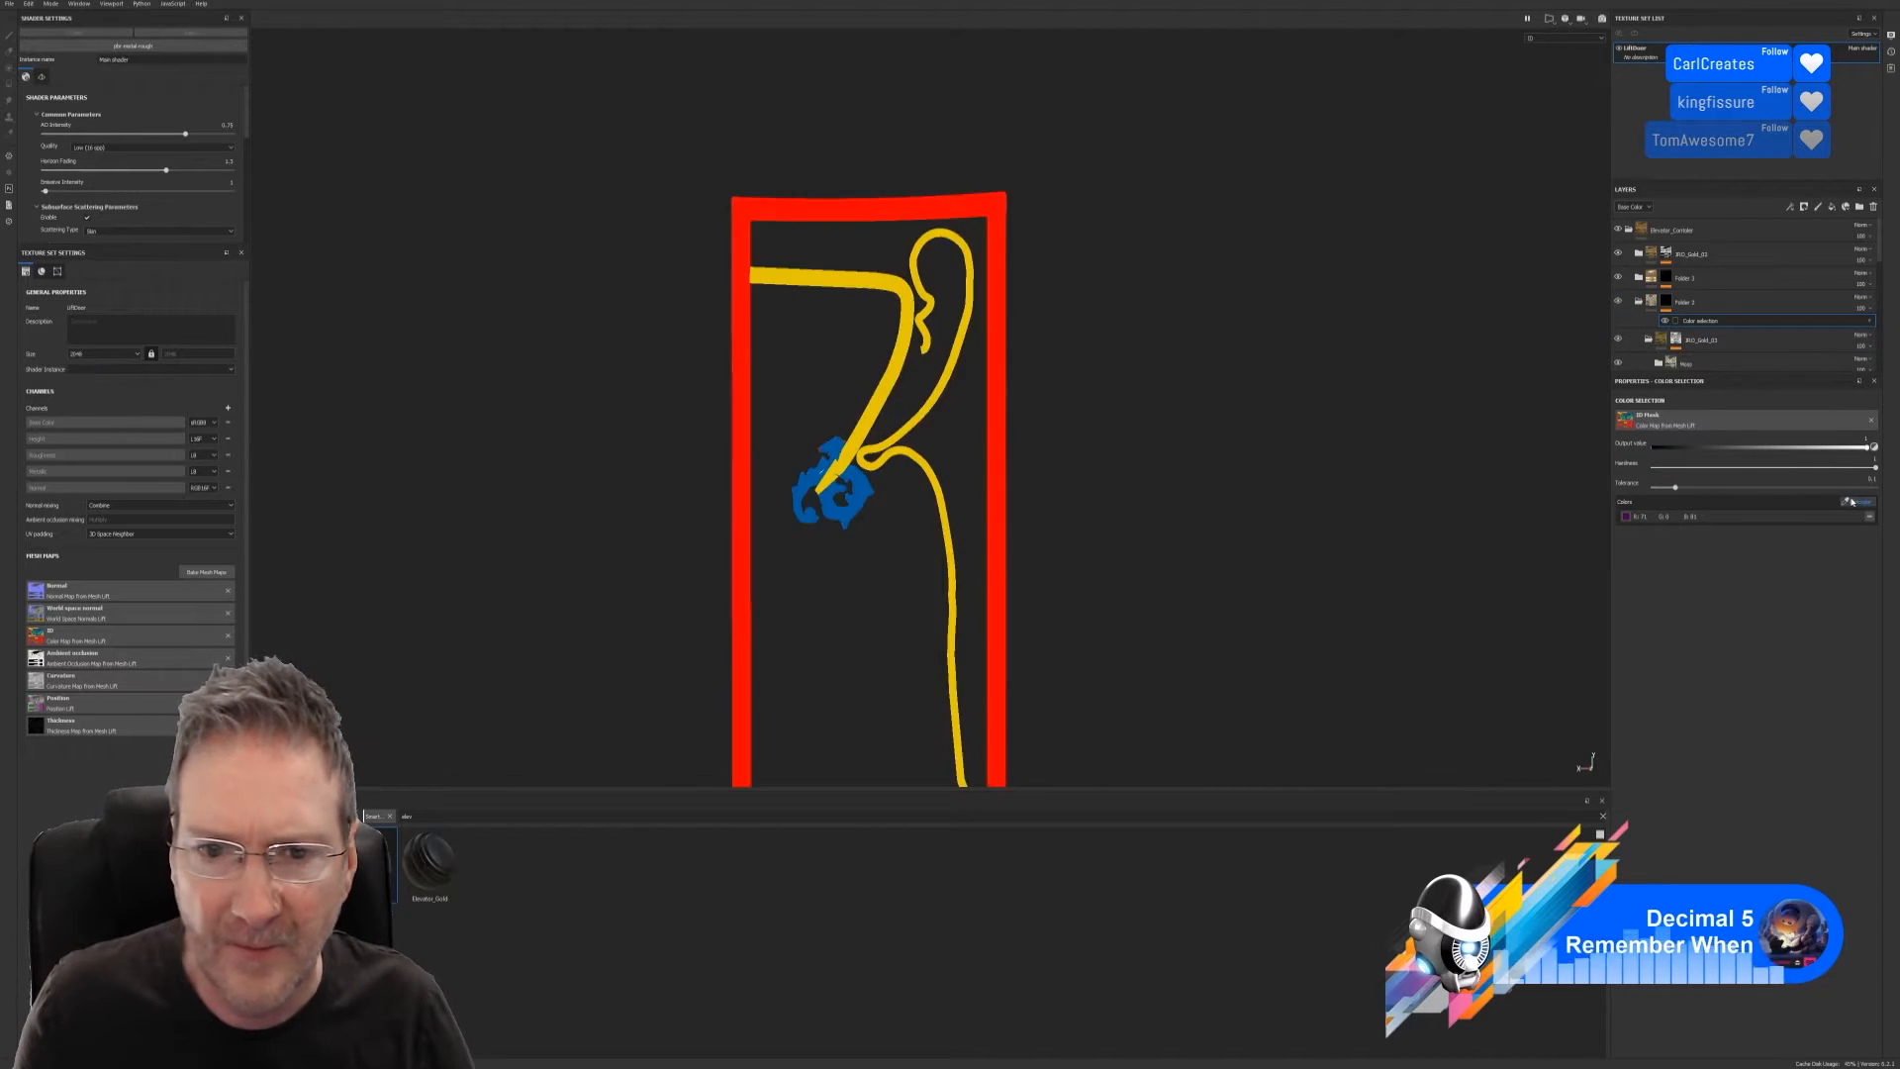
click(1004, 371)
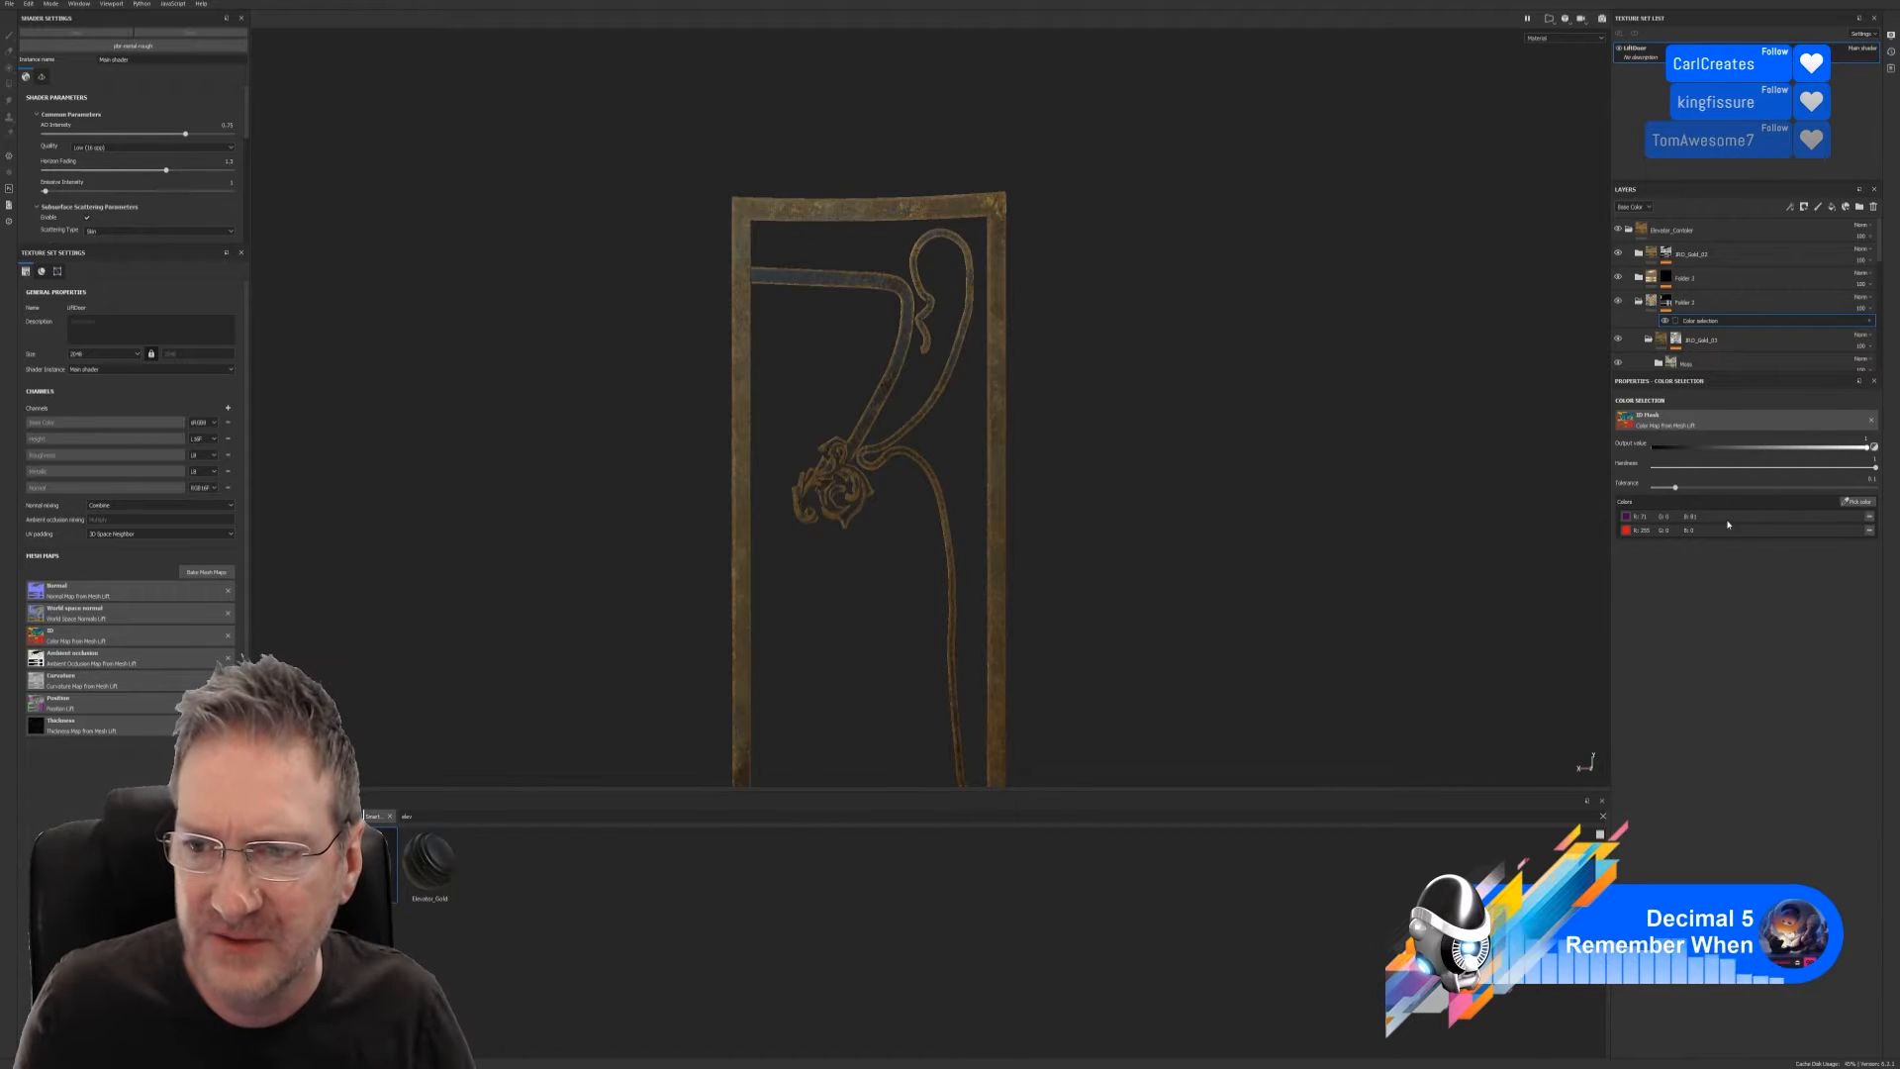
click(1869, 517)
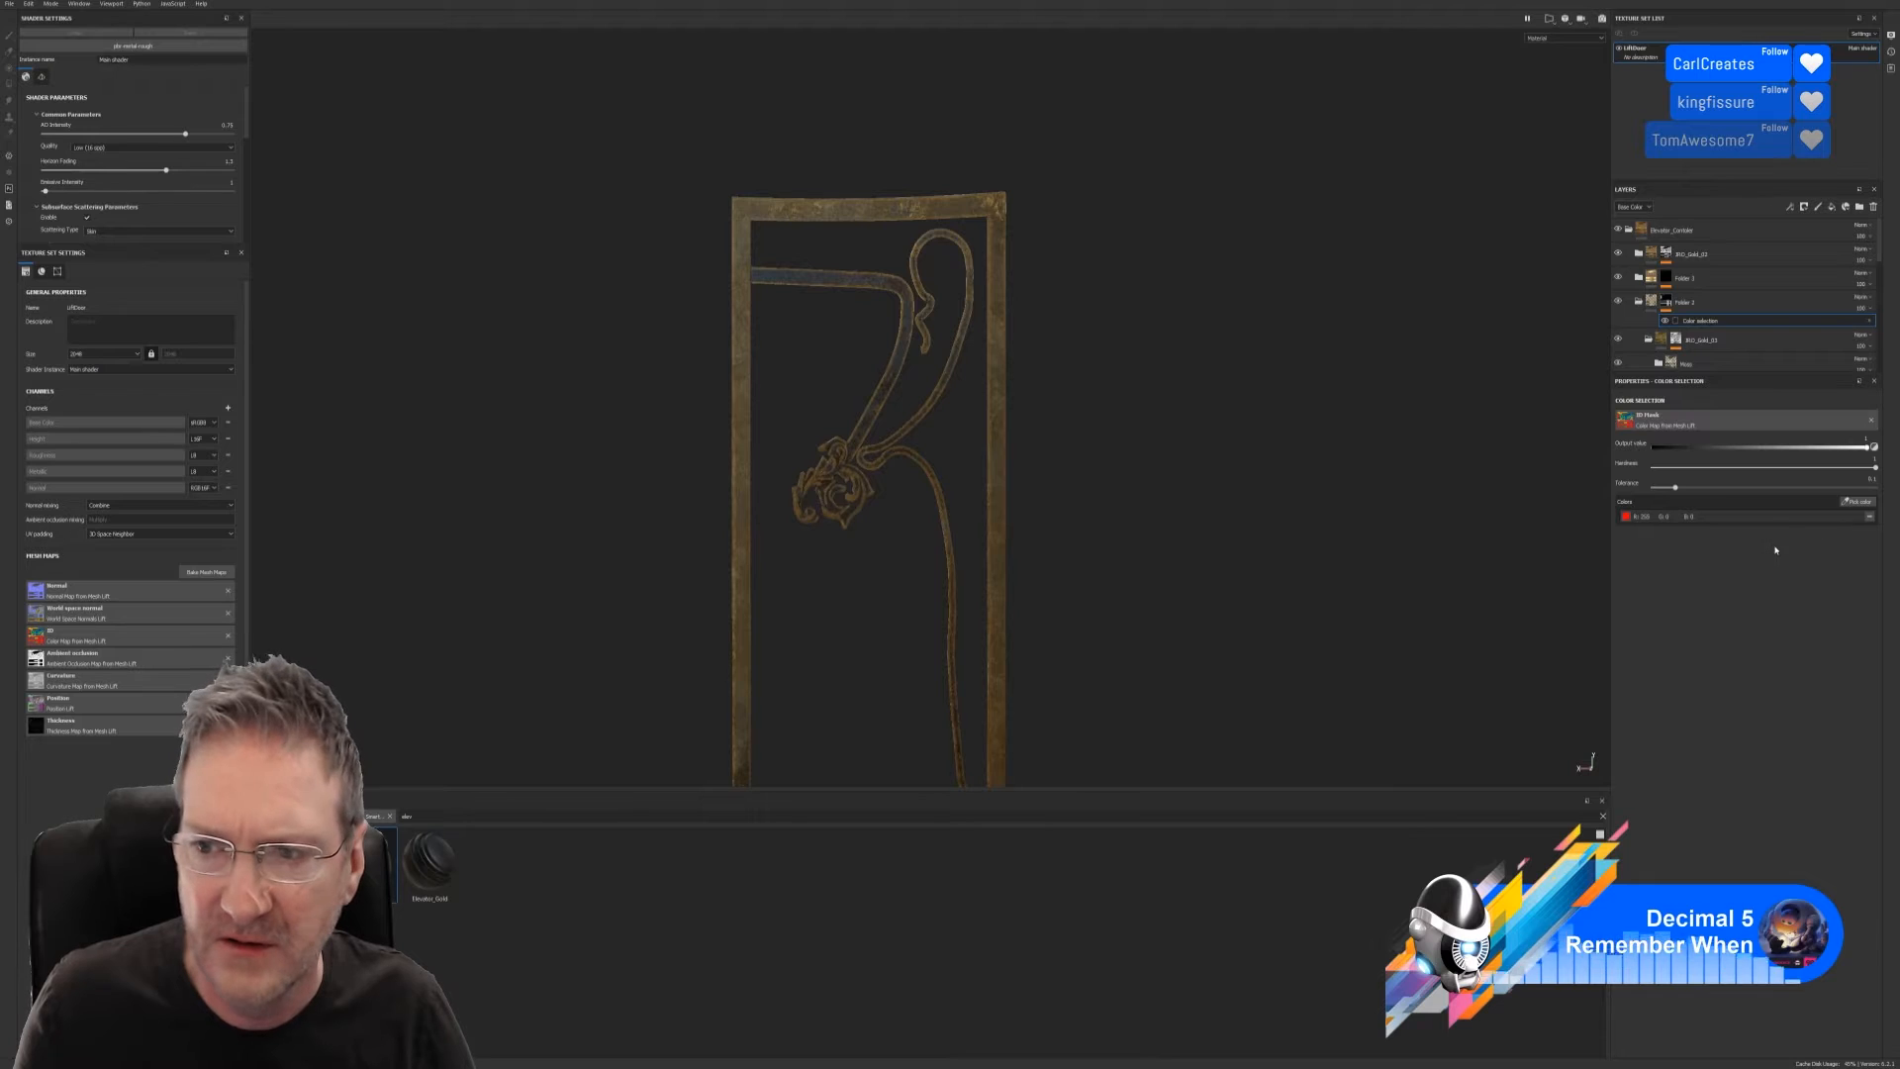
click(1870, 517)
click(1857, 502)
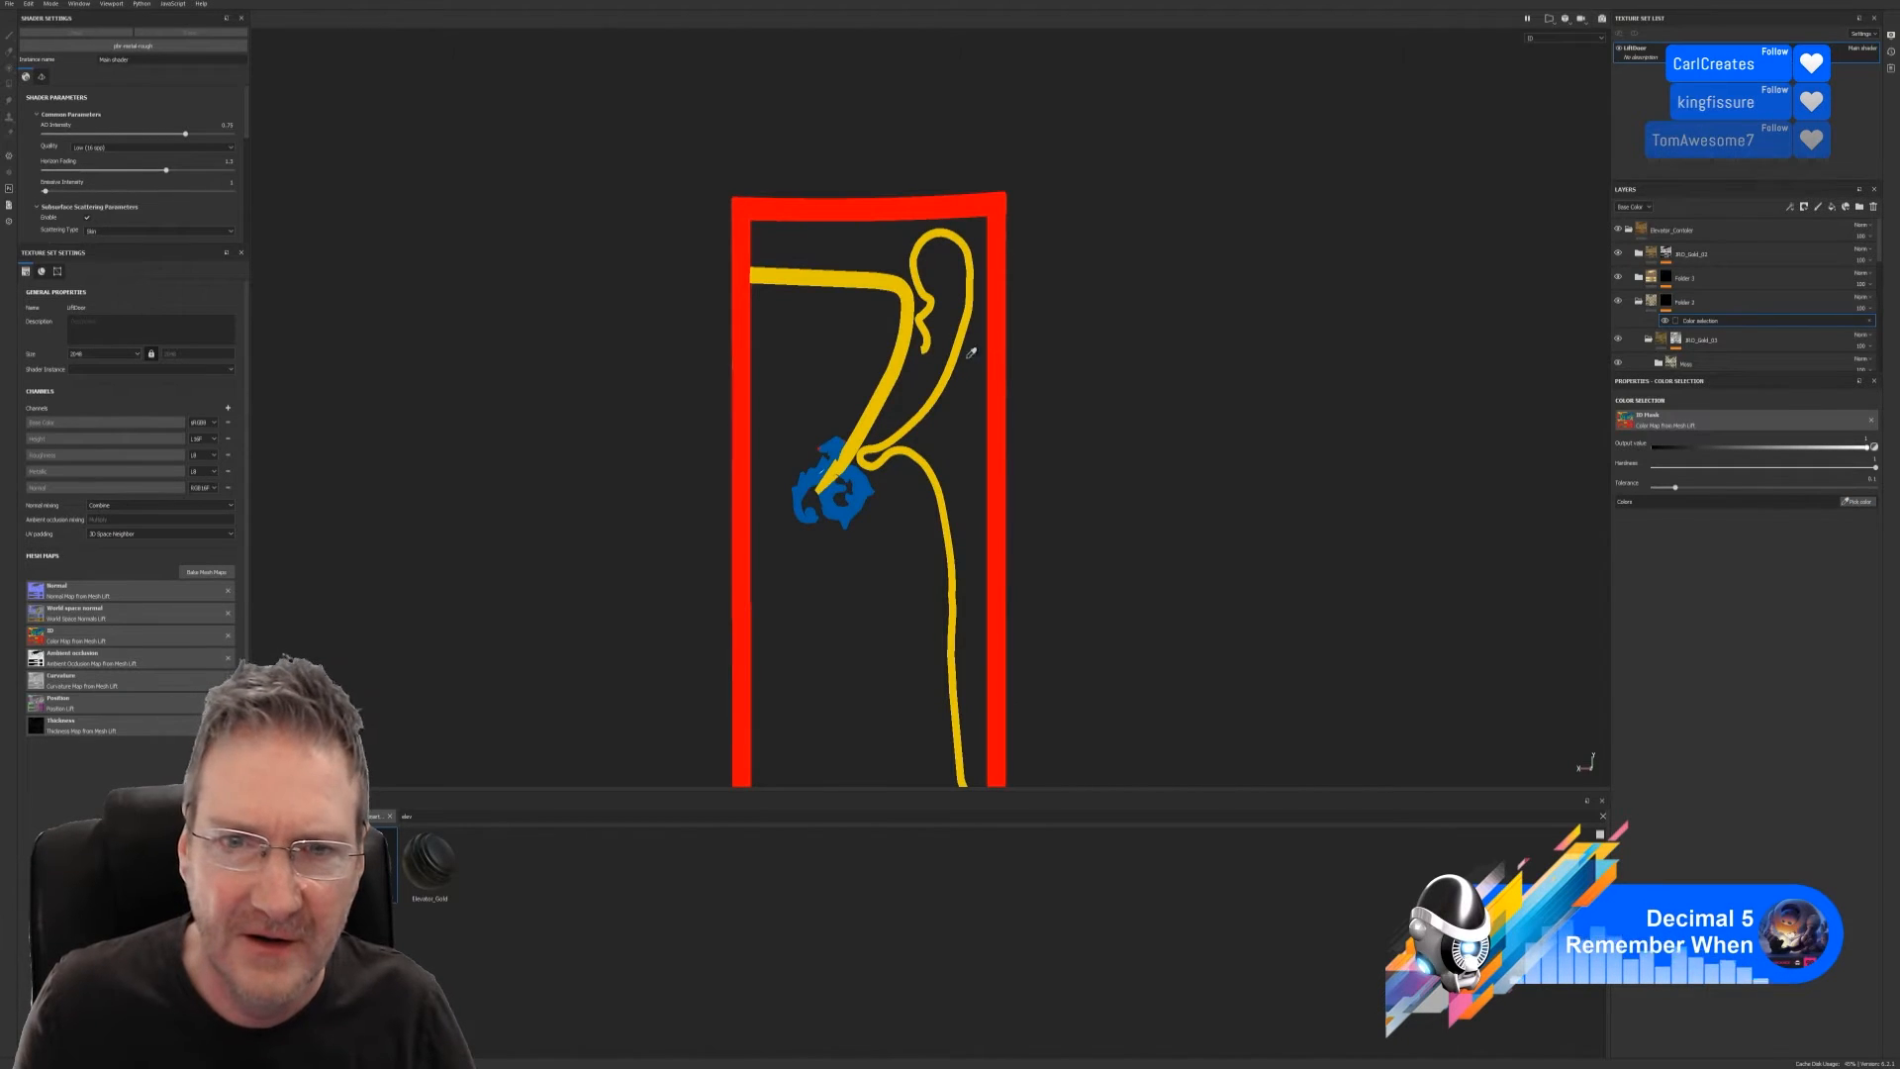
click(996, 345)
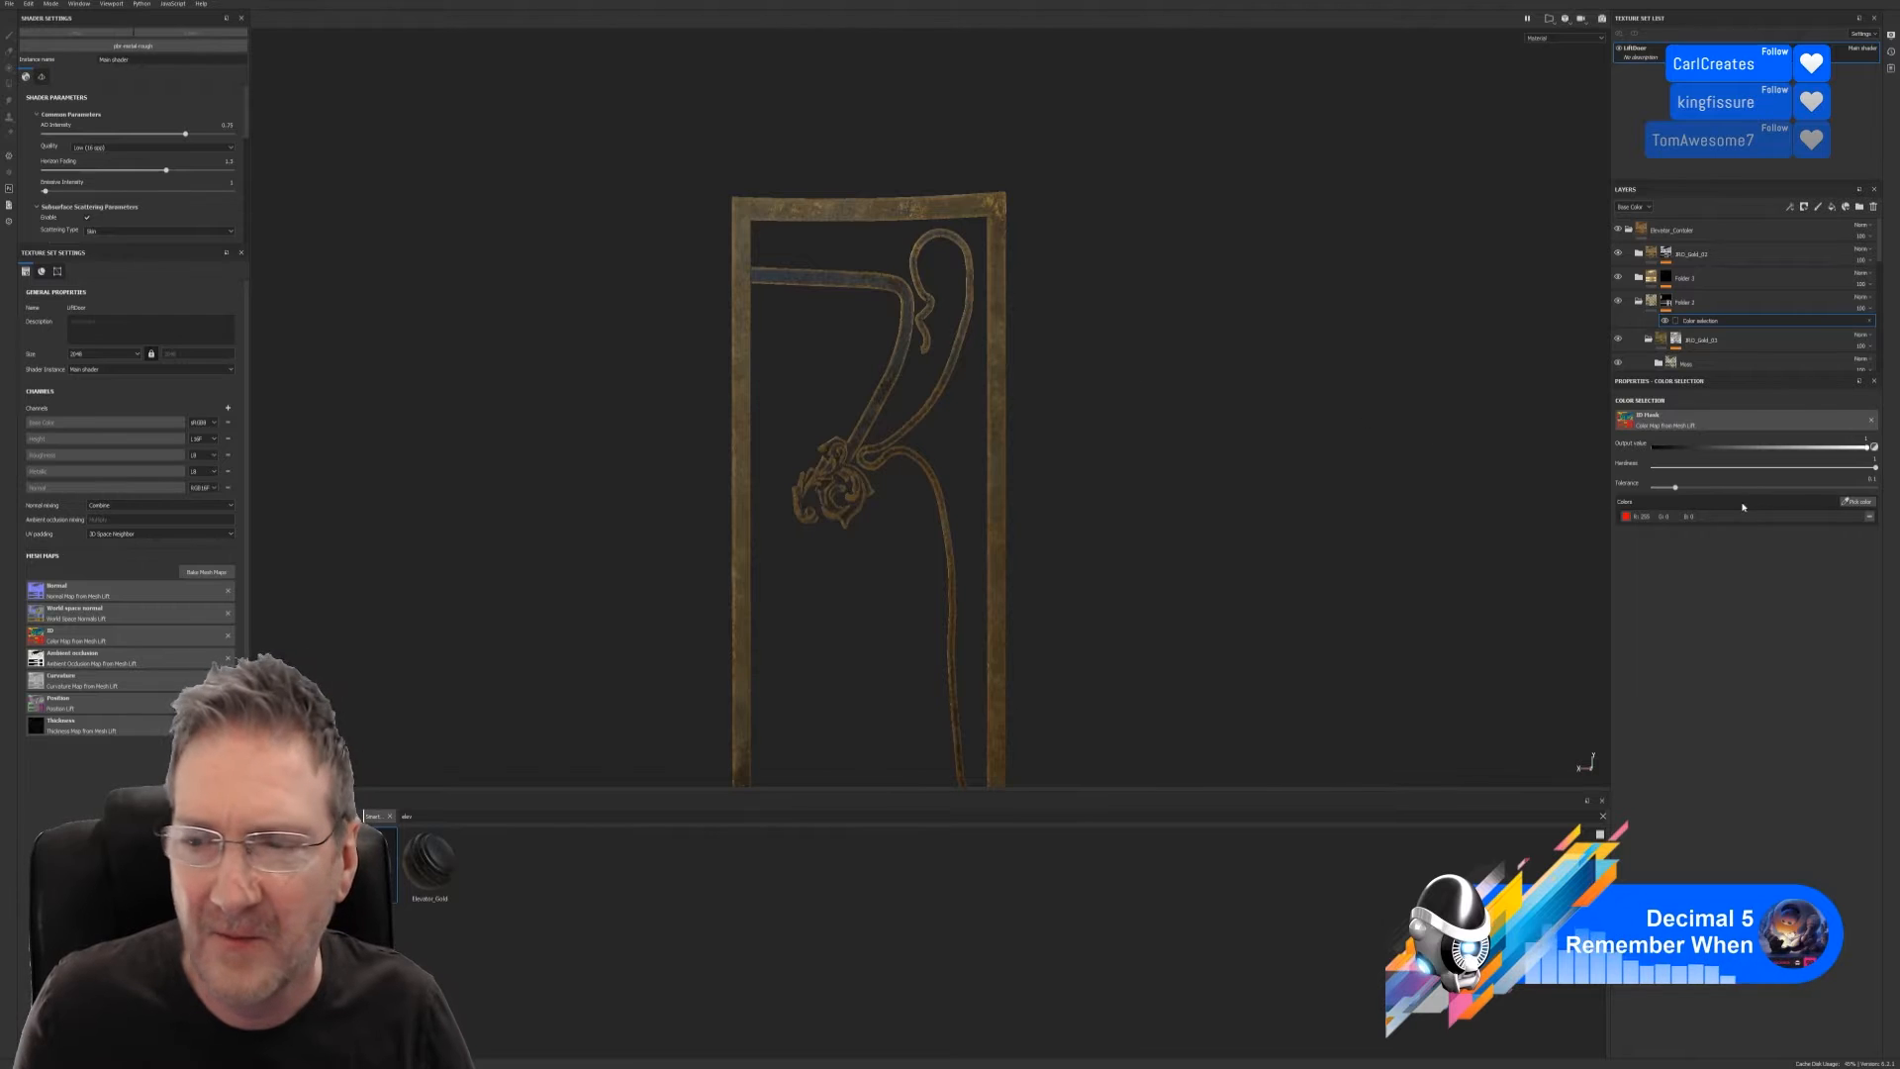
click(1639, 302)
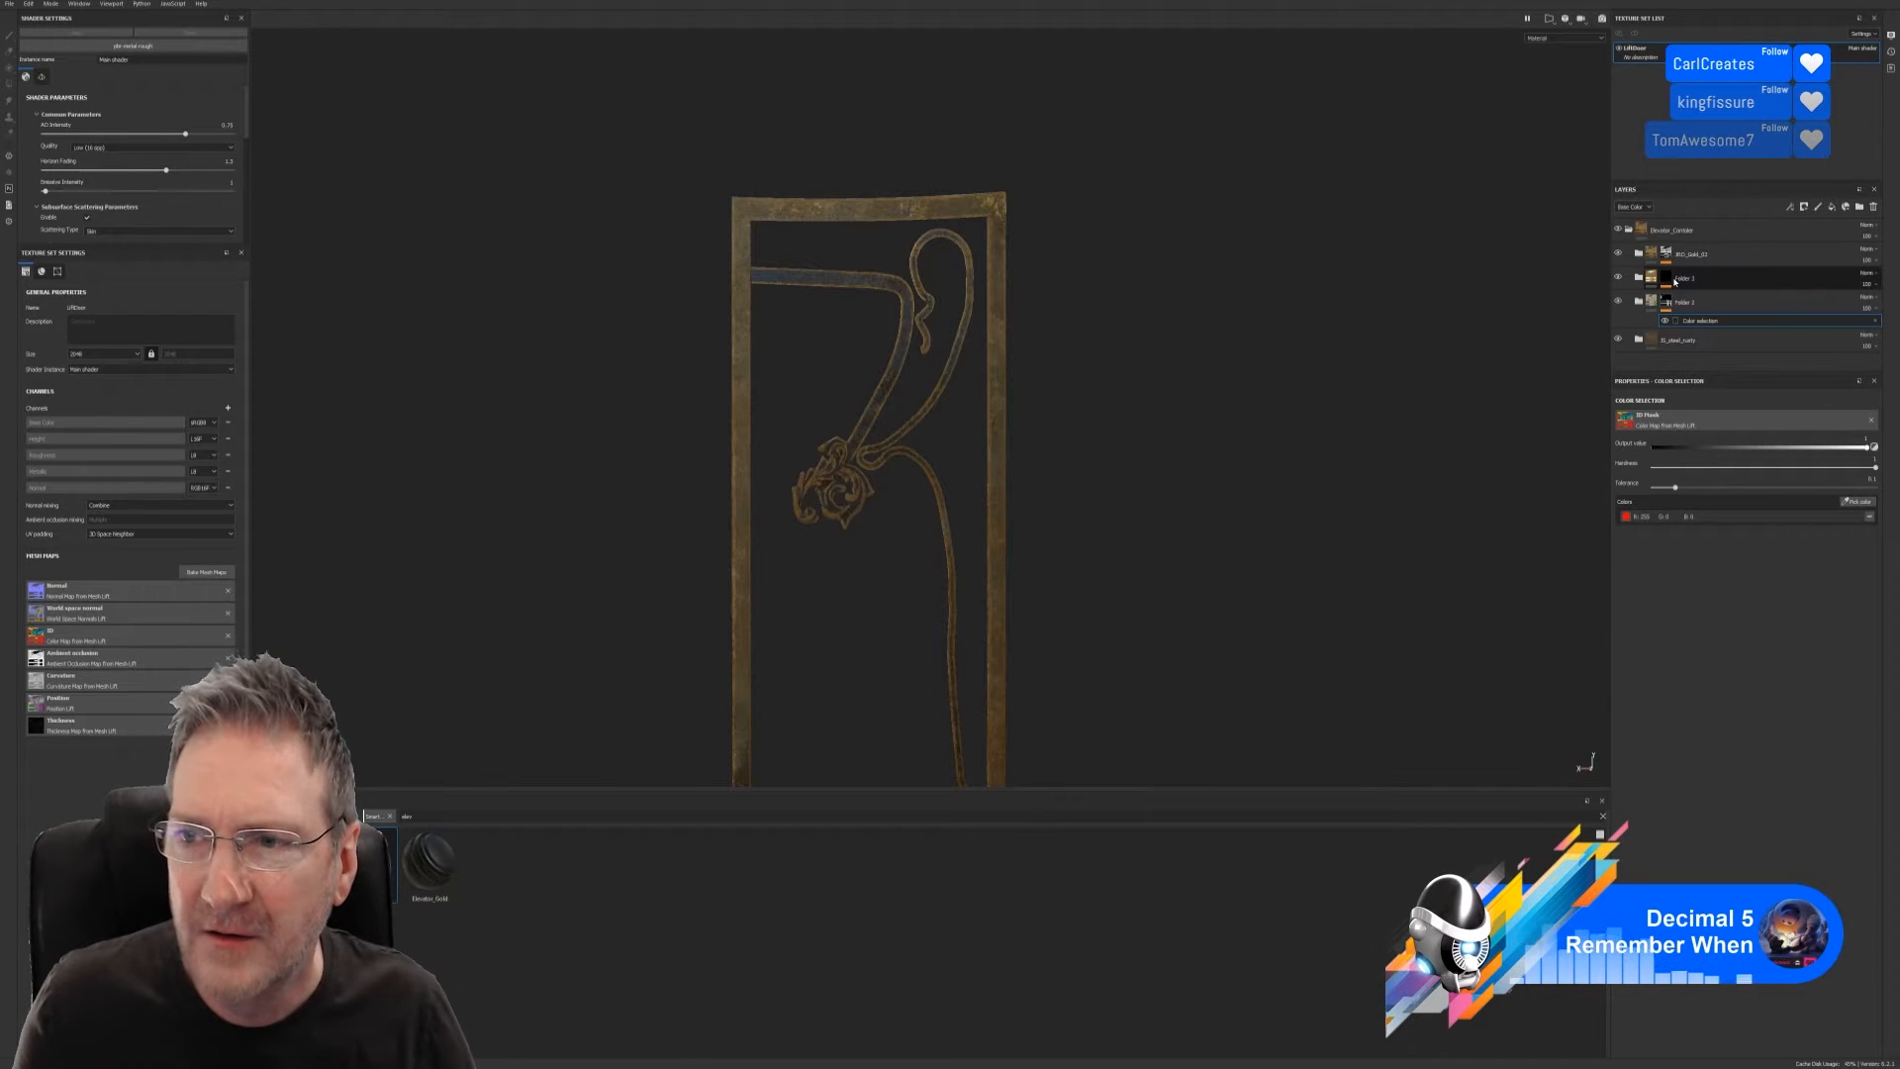
Replace the white ID colour with the door frame's red in the colour selection mask of the folder just below the top gold folder
click(1668, 279)
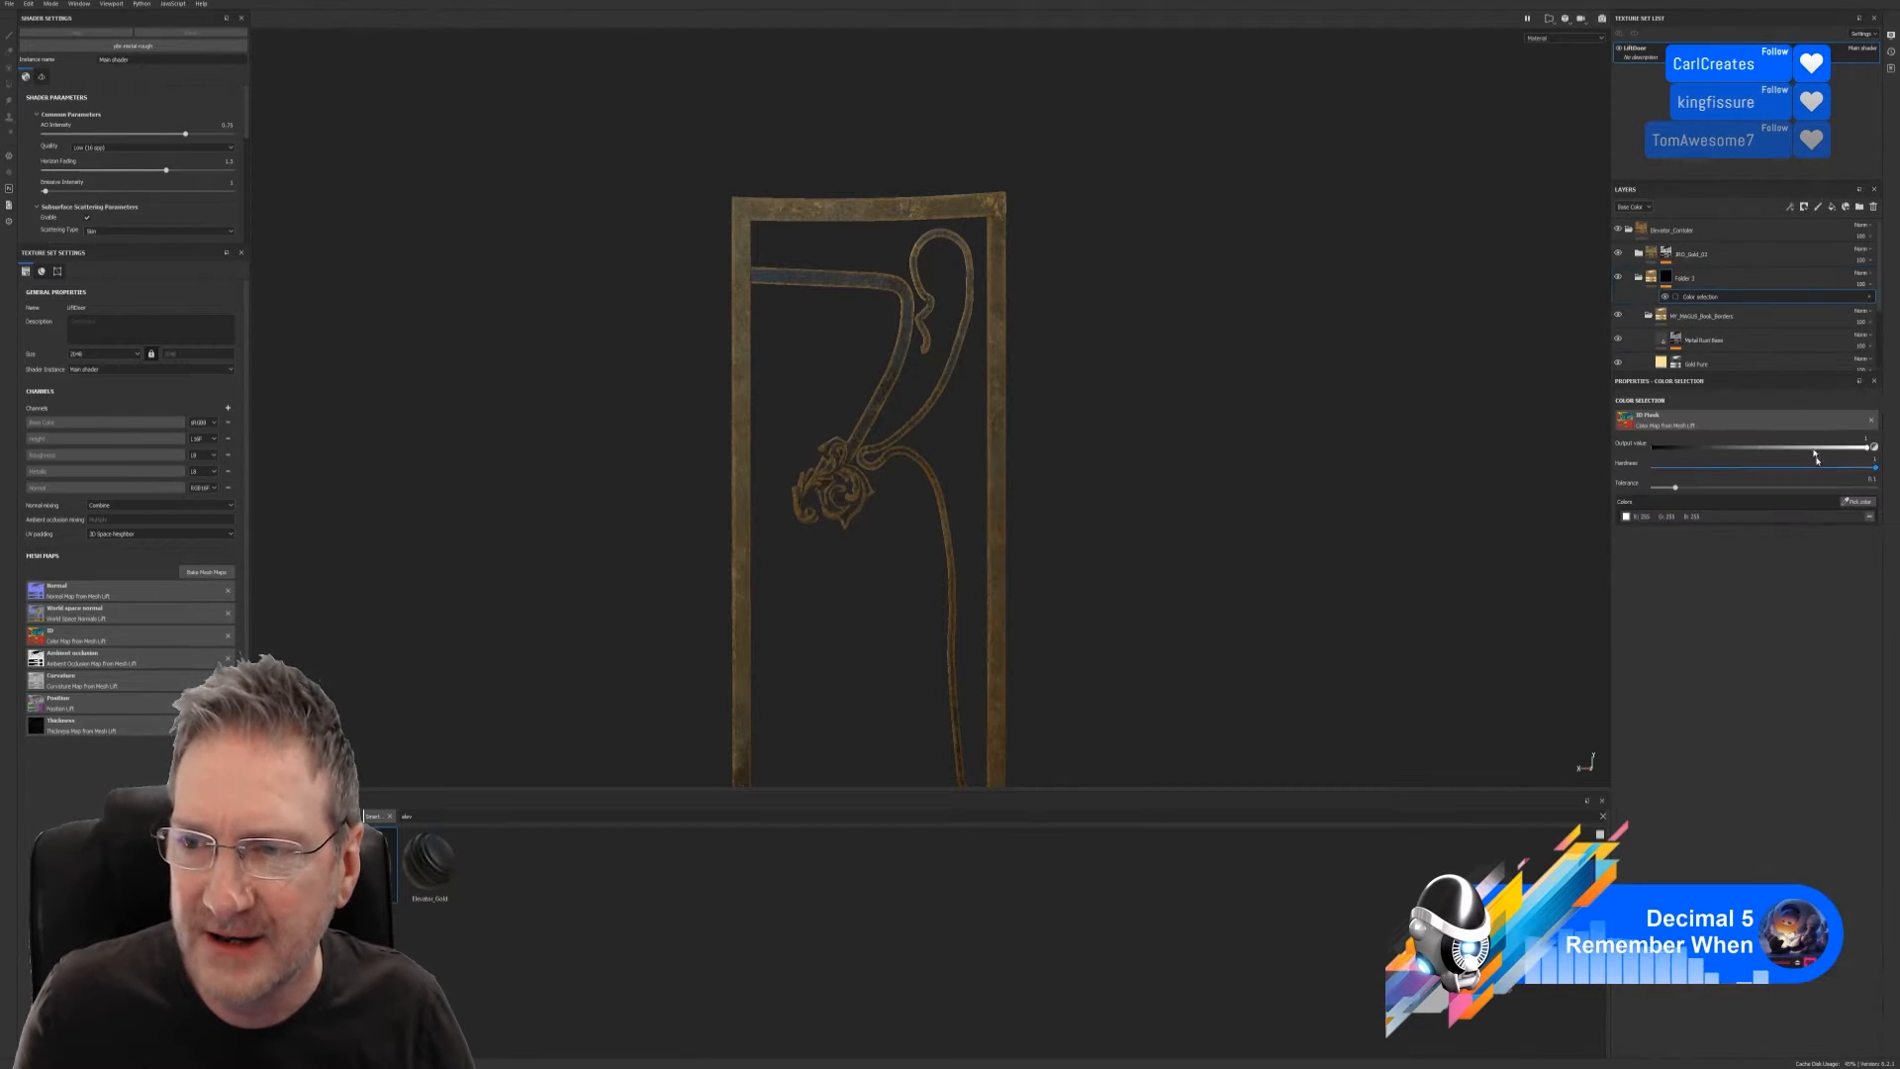
click(1871, 517)
click(1860, 503)
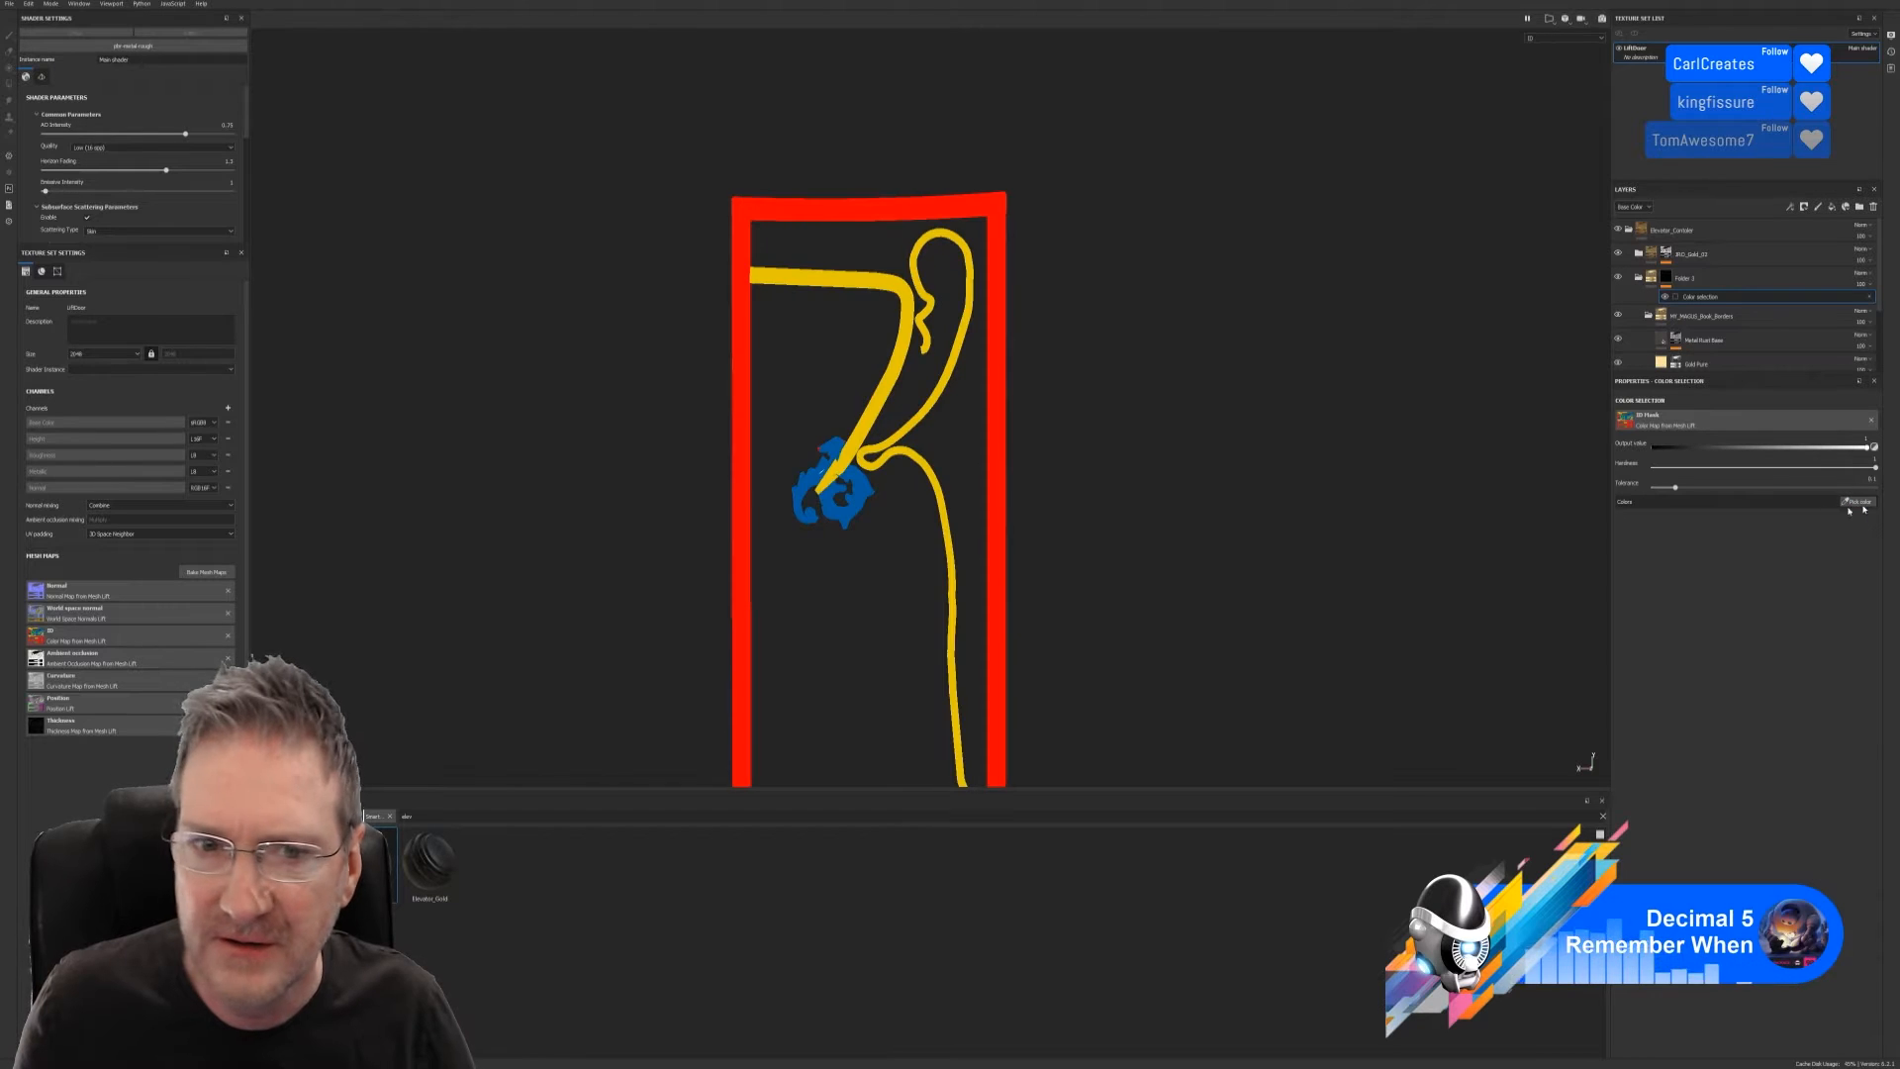
click(1003, 358)
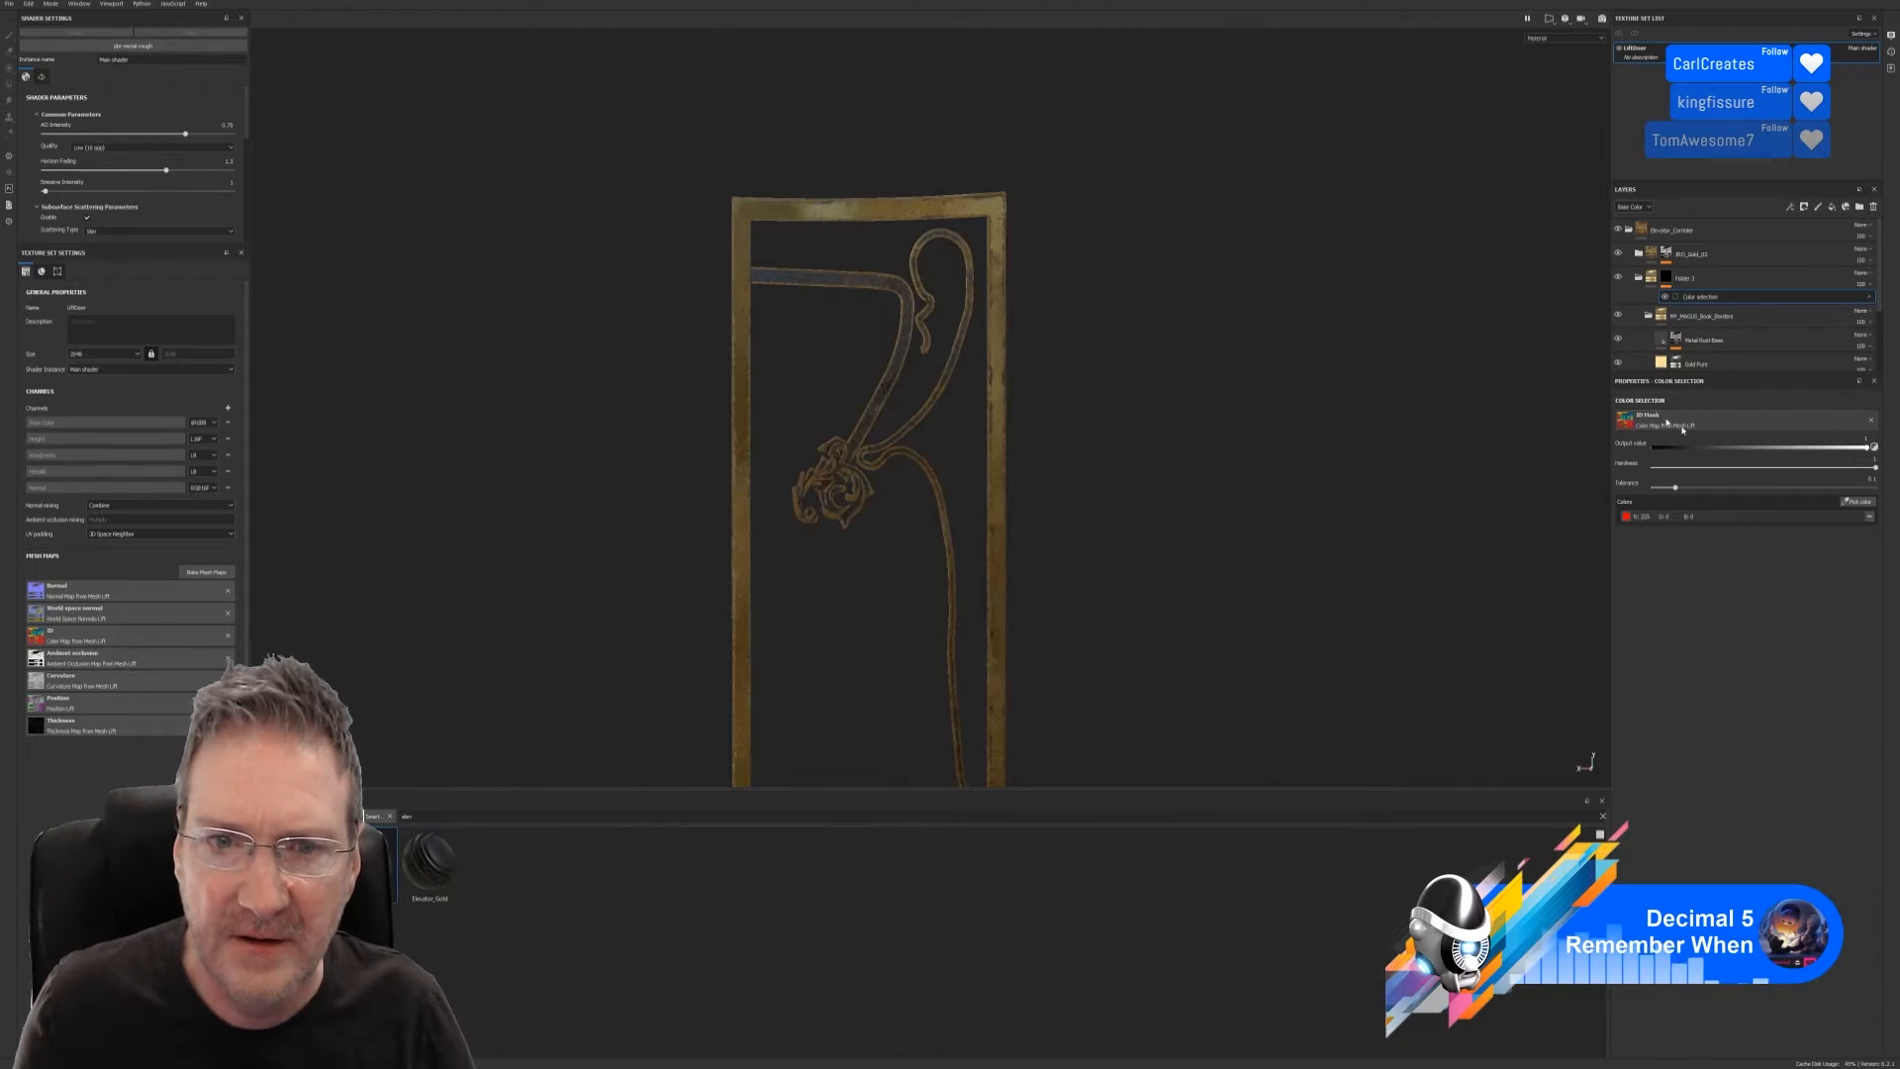
click(1639, 278)
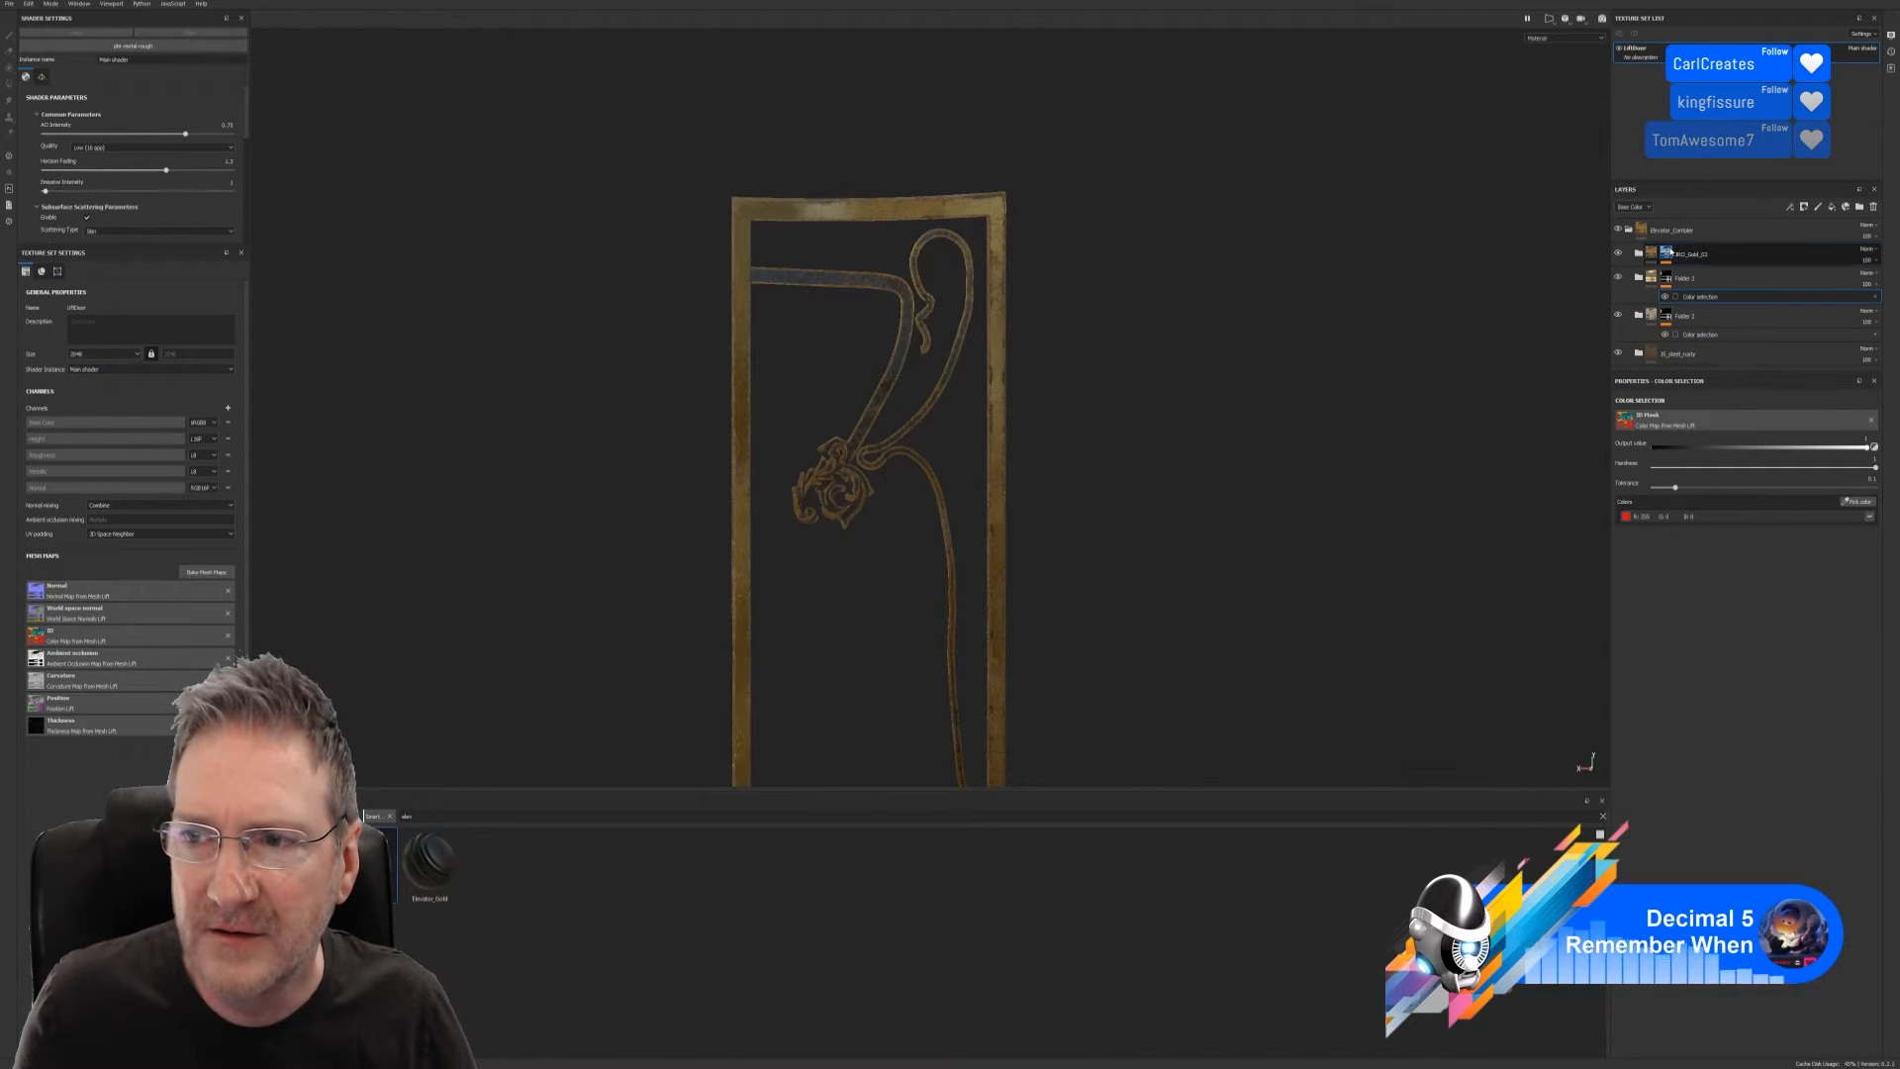
Examine the recoloured door frame and the mask effects of the top gold folder and its first subfolders
click(1669, 253)
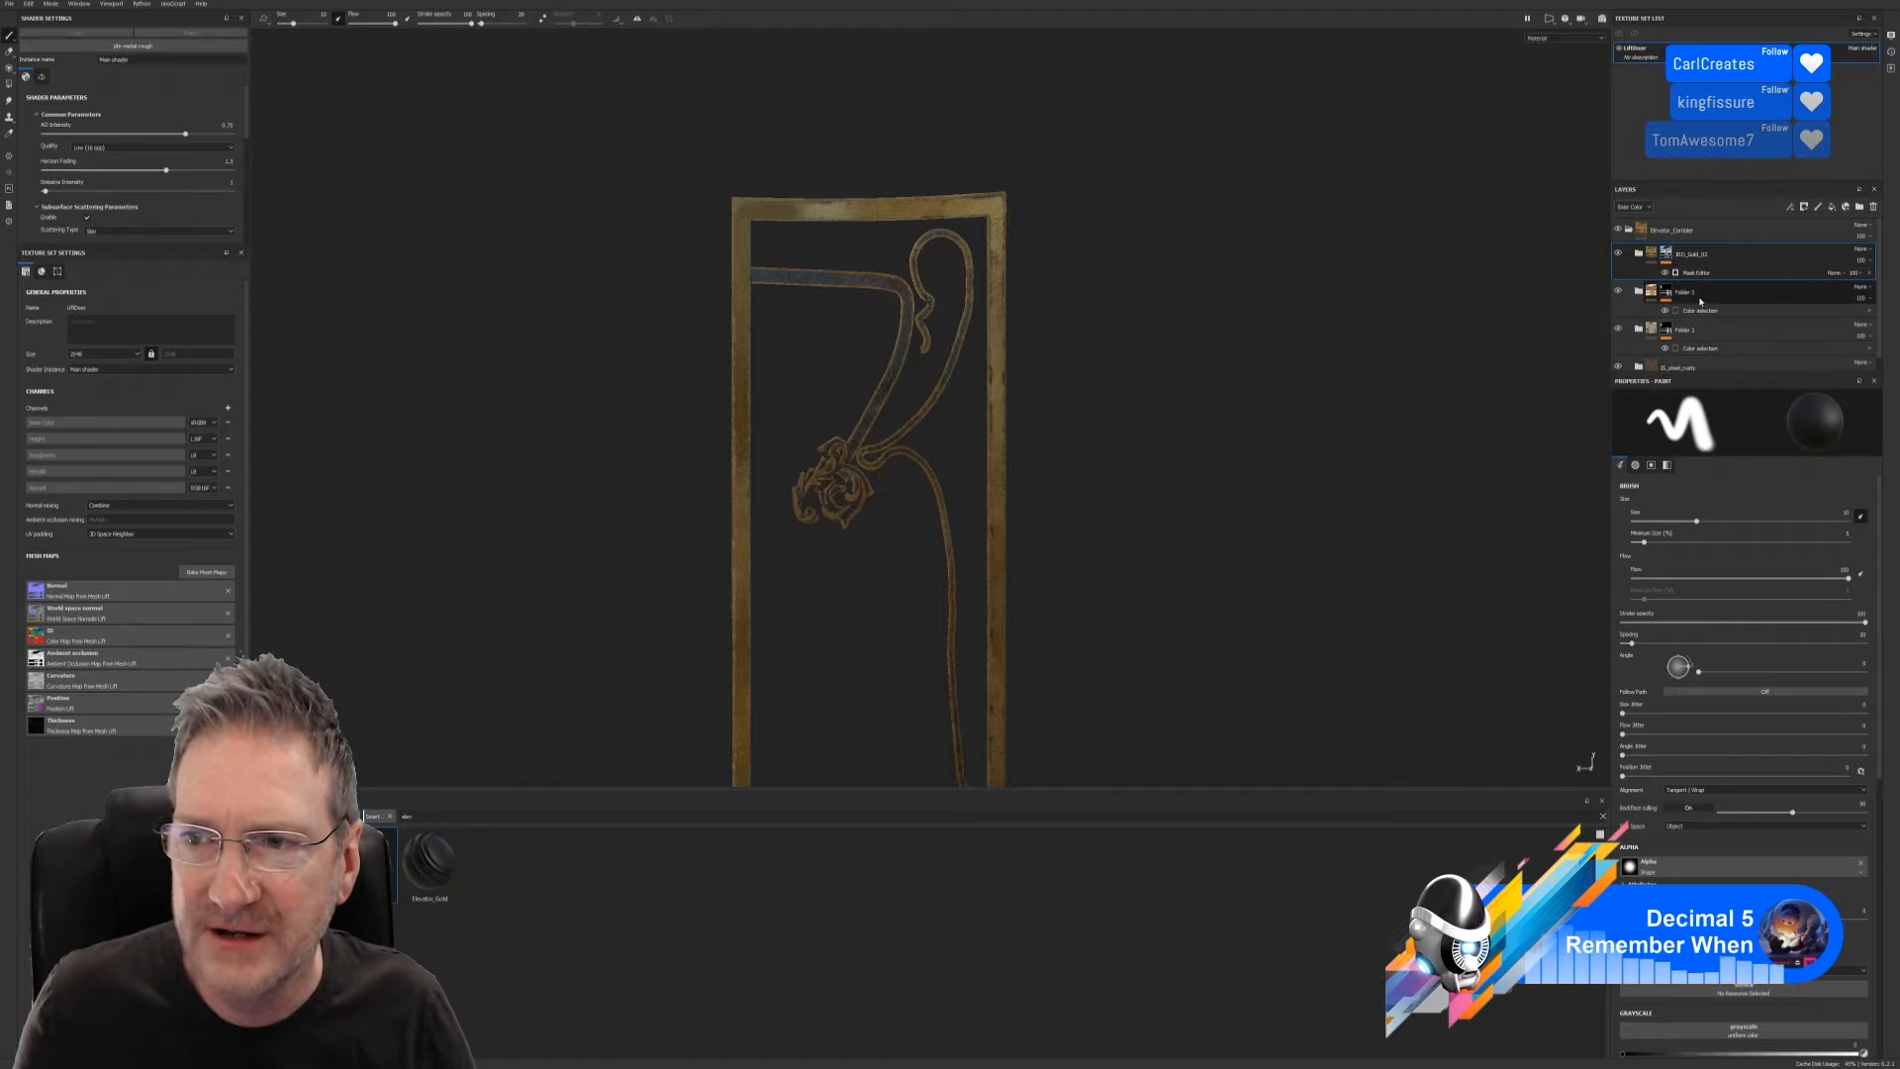
alt+right_drag(1270, 406, 633, 465)
alt+middle_drag(1119, 445, 1125, 261)
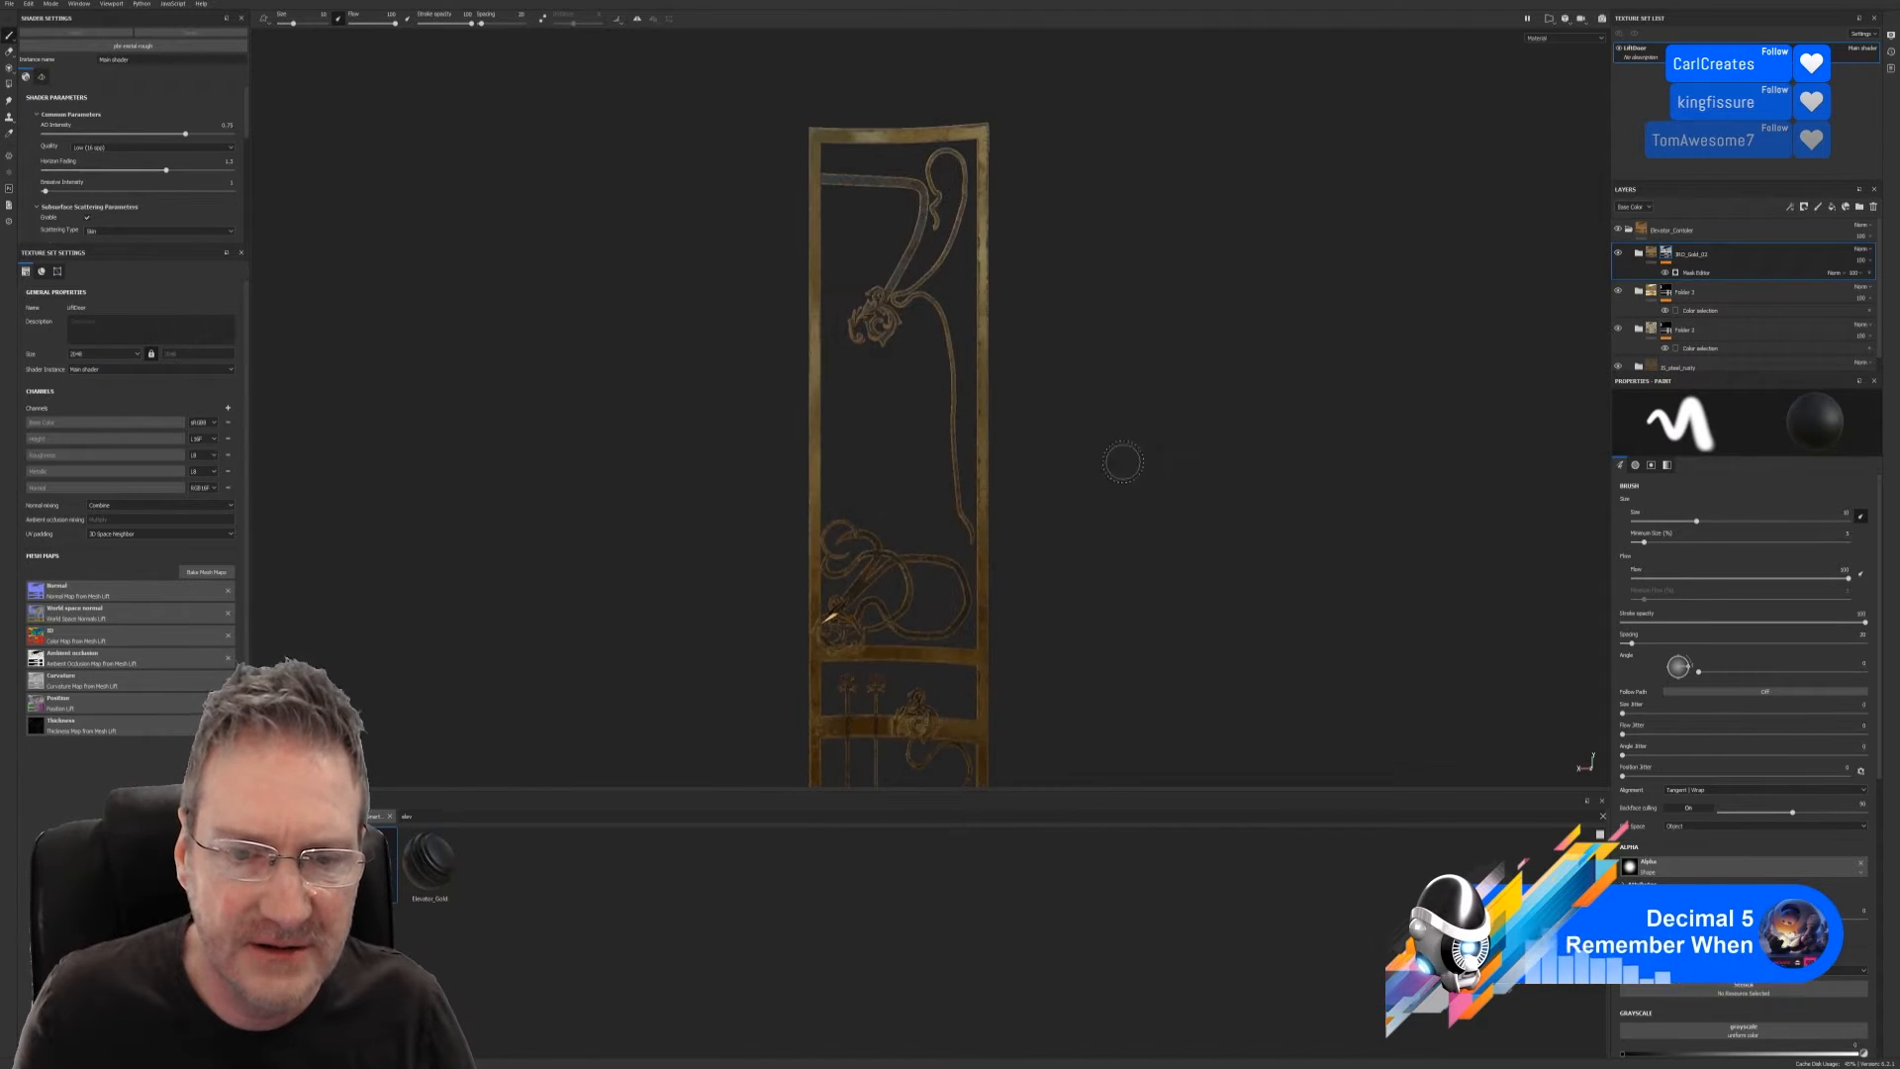
scroll(1746, 326, down, 1)
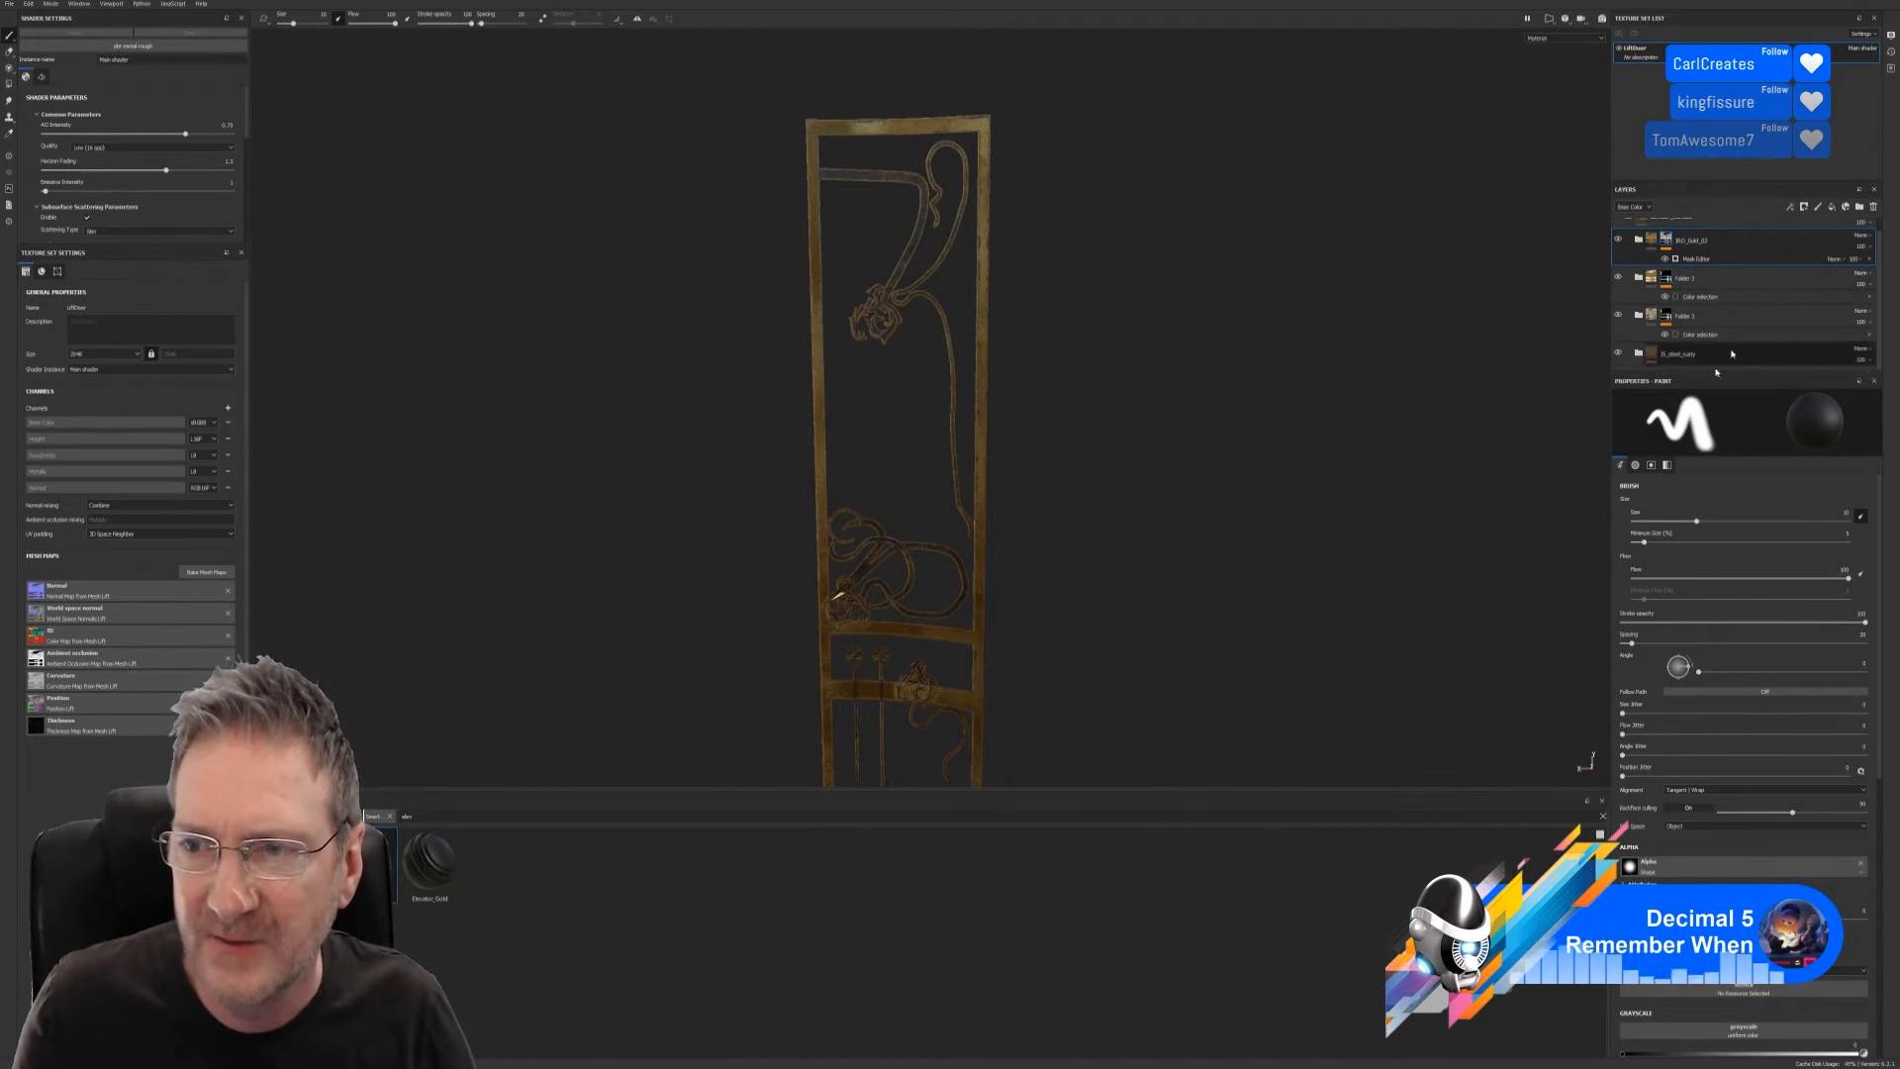
scroll(1682, 297, up, 1)
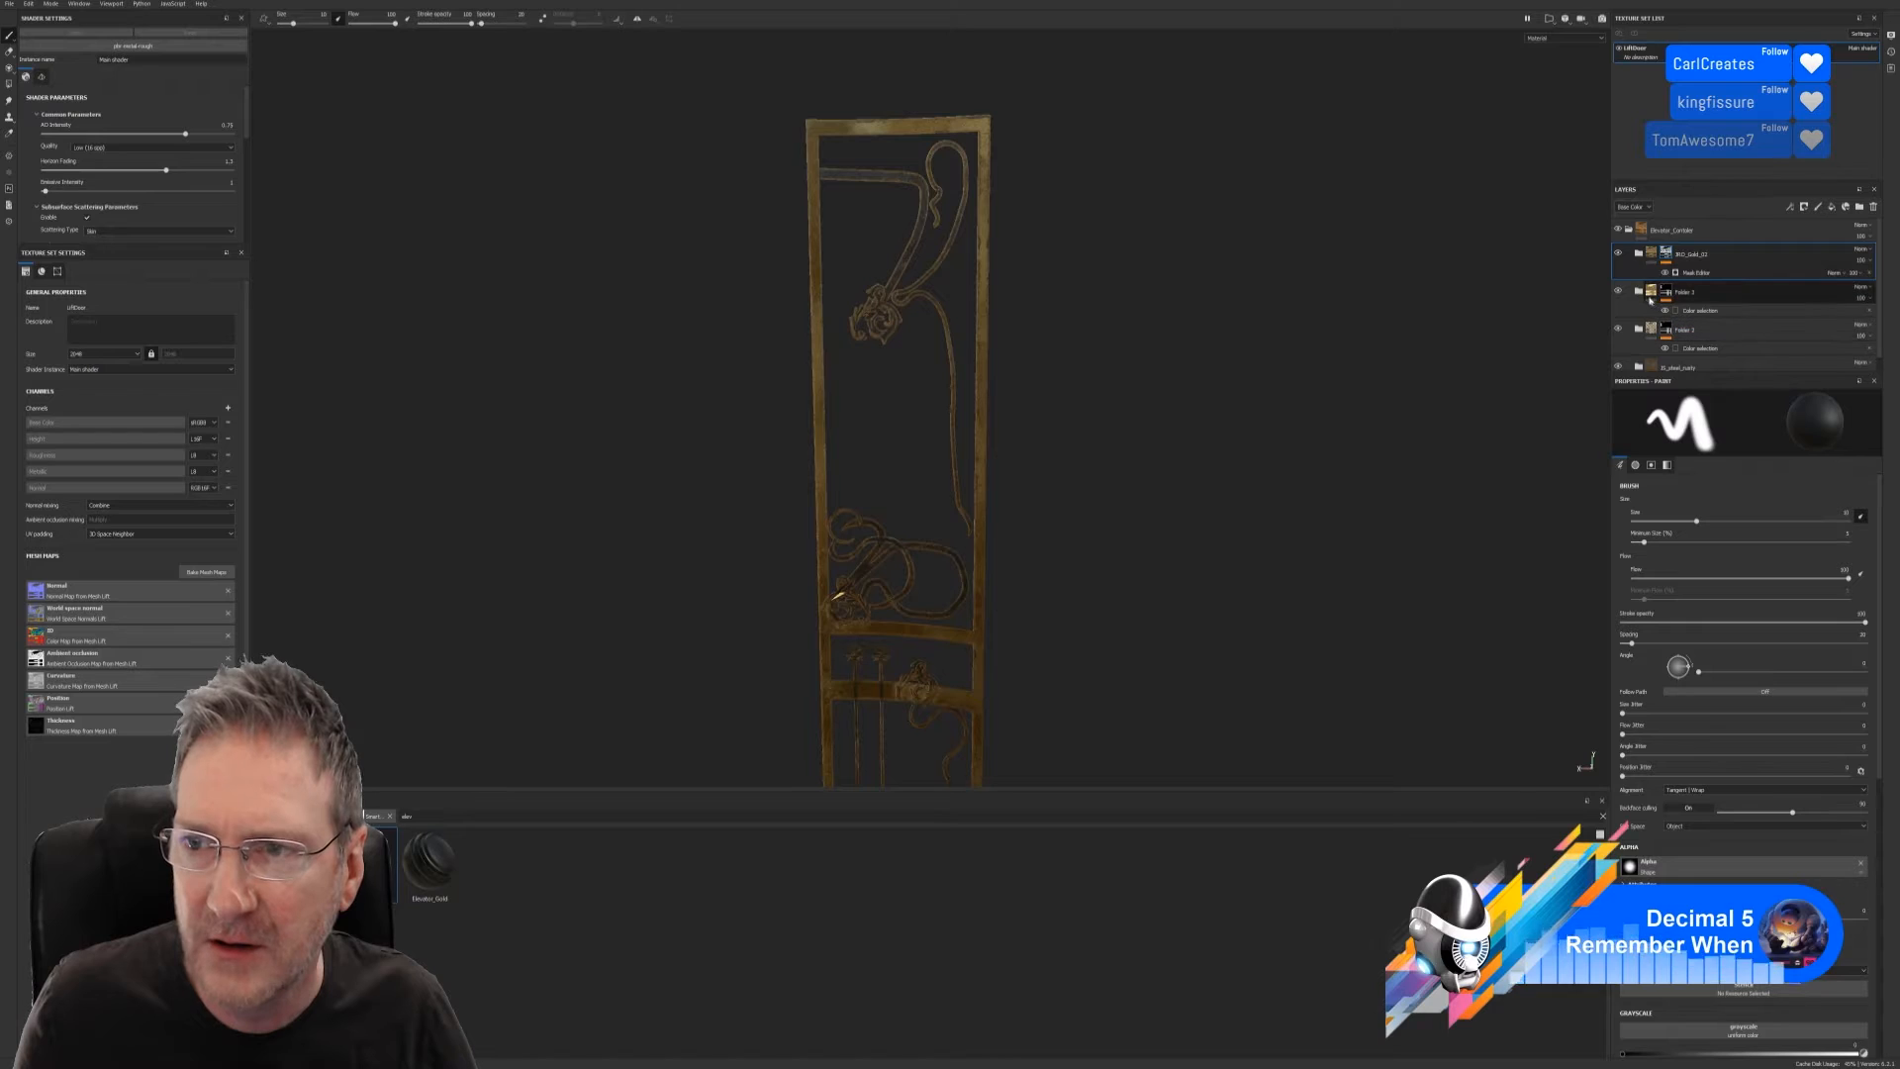
click(1637, 255)
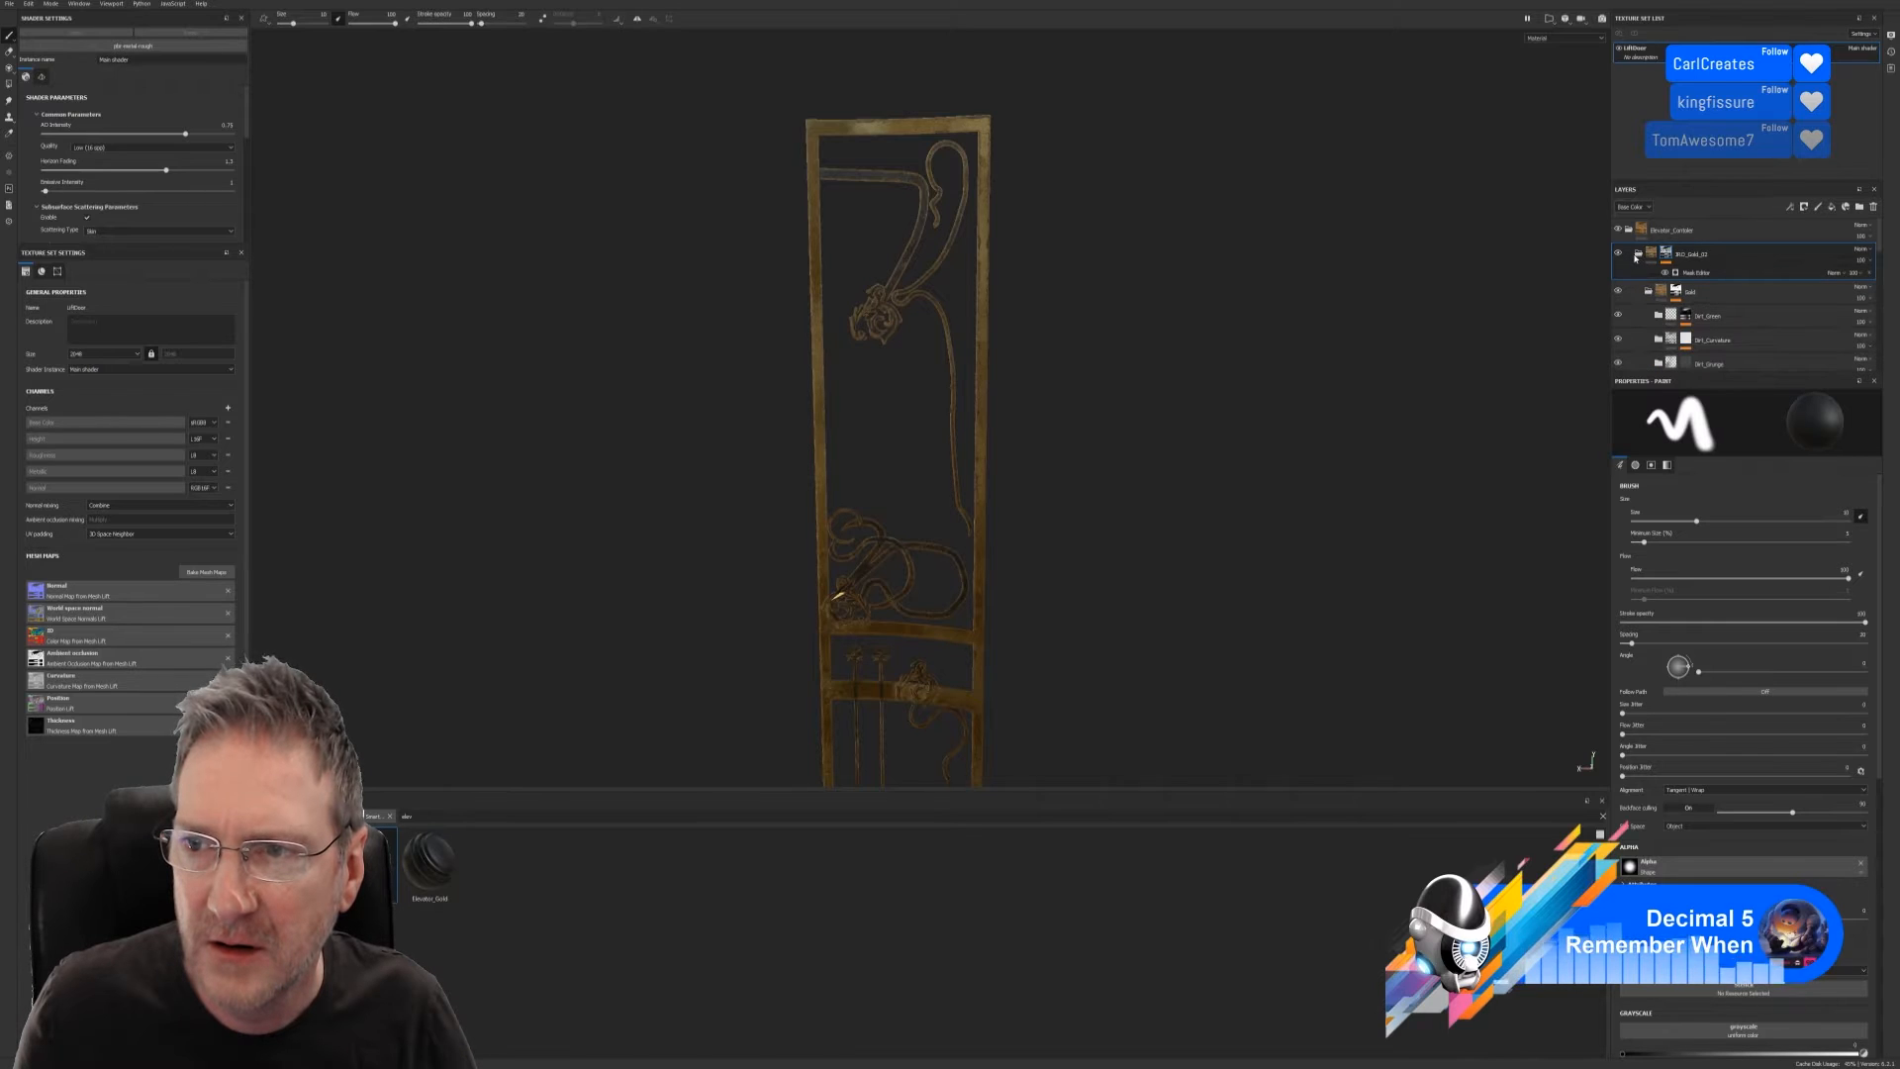
click(1676, 296)
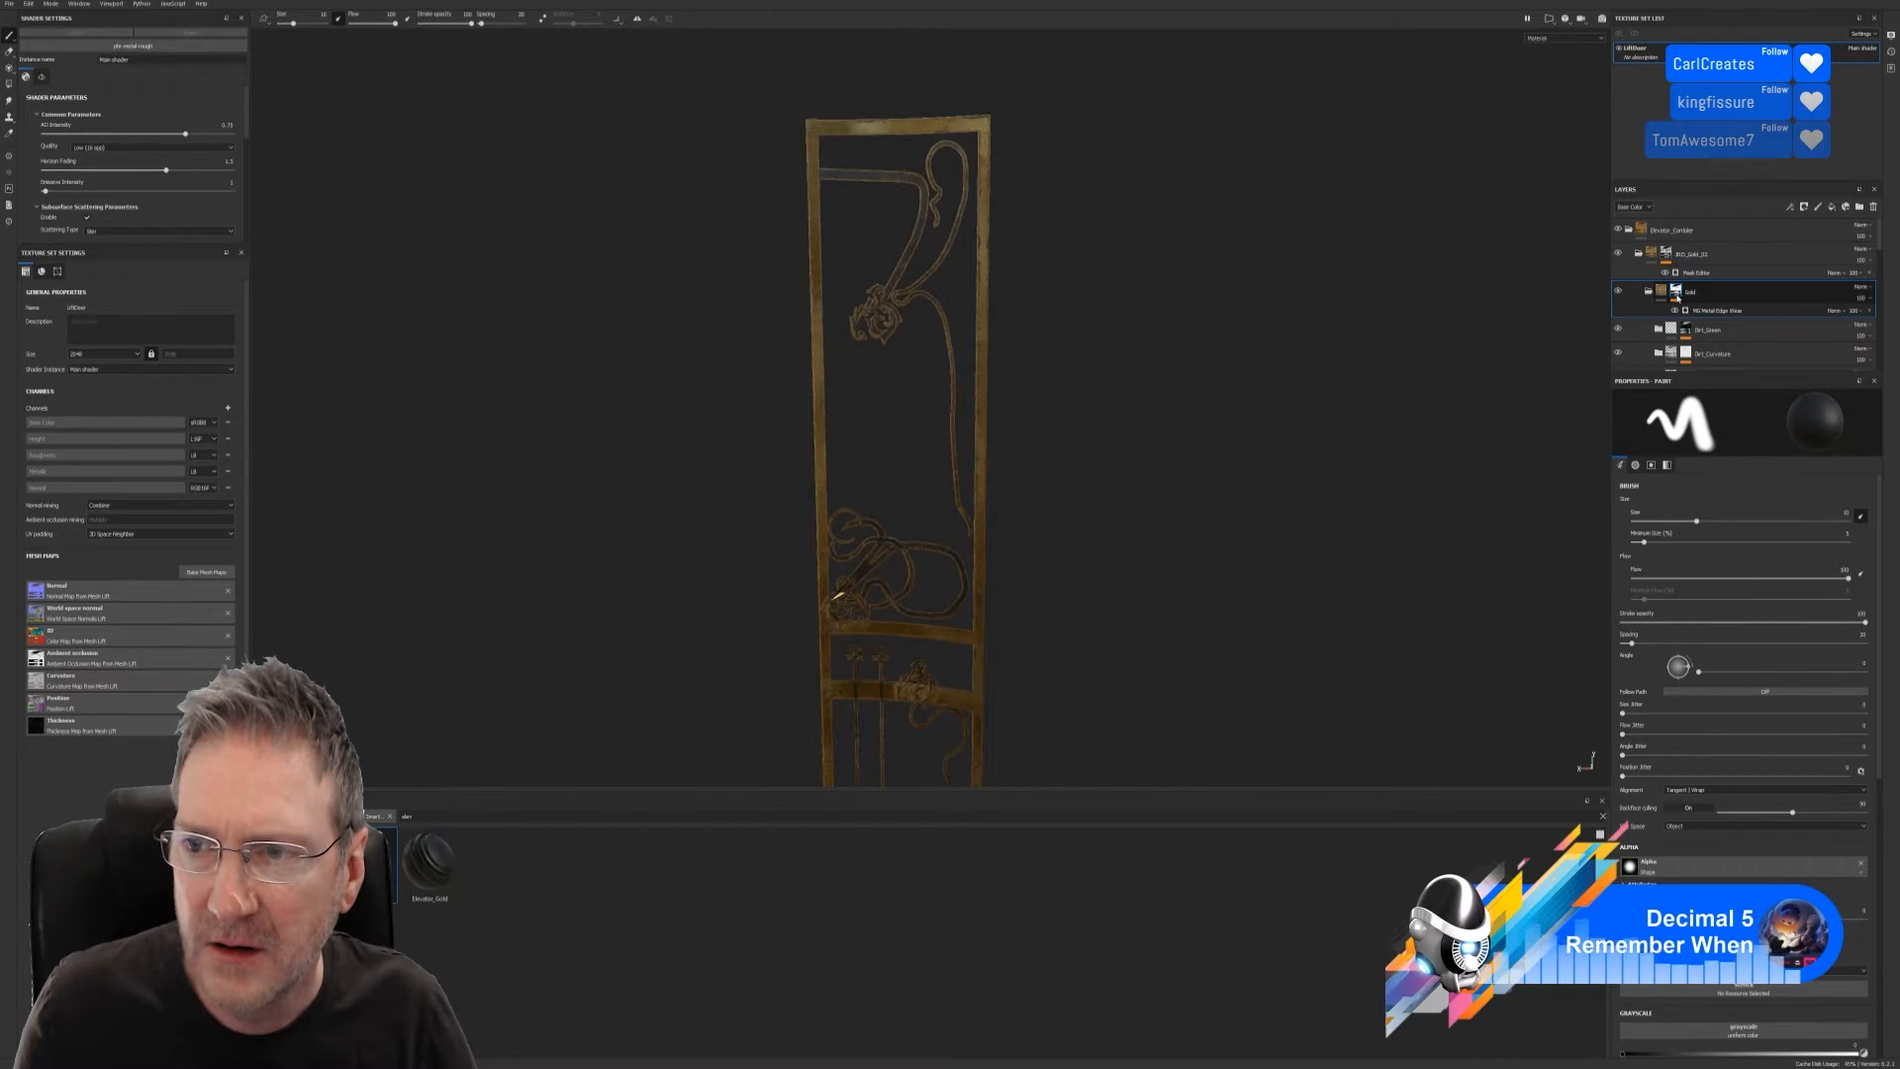
scroll(1677, 298, down, 1)
click(1694, 300)
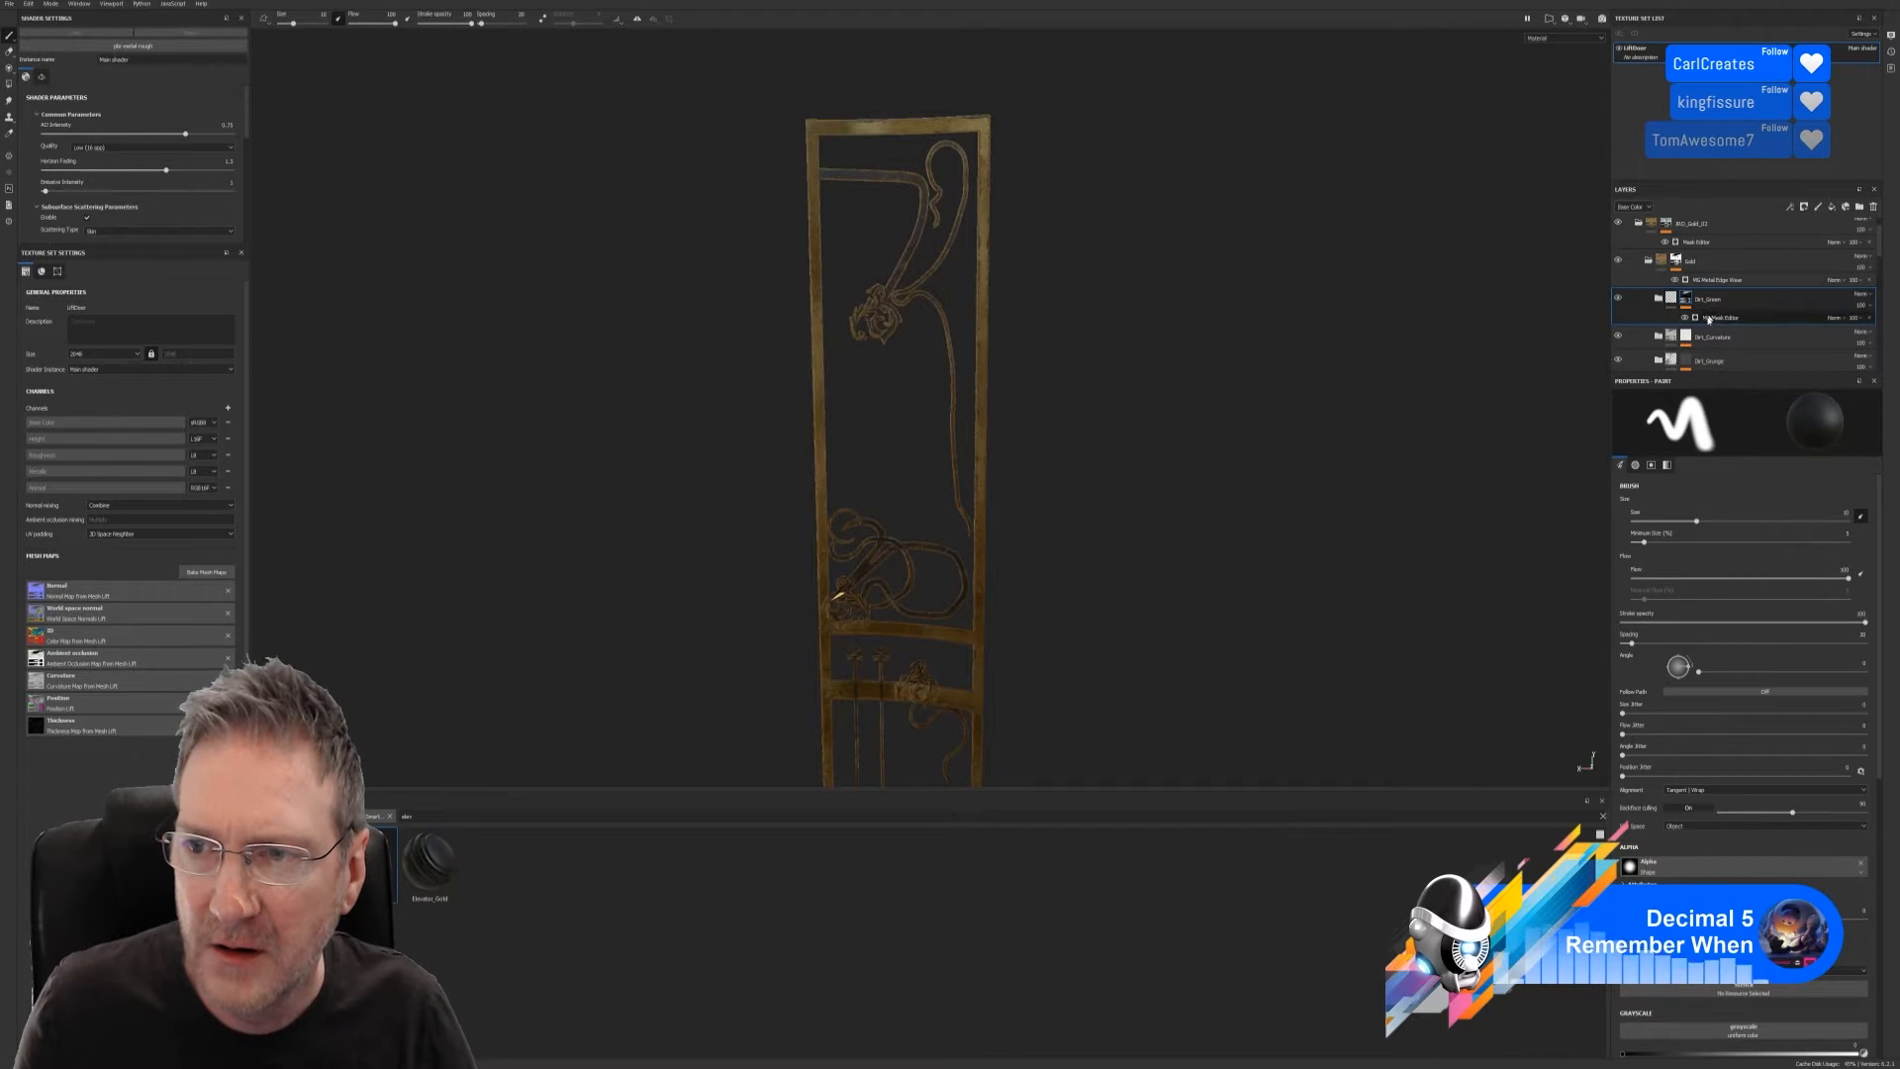
Examine the mask effects of the curvature and grunge dirt folders inside the top gold folder's first subfolder
scroll(1708, 320, down, 1)
click(1687, 309)
scroll(1687, 309, down, 2)
click(1687, 299)
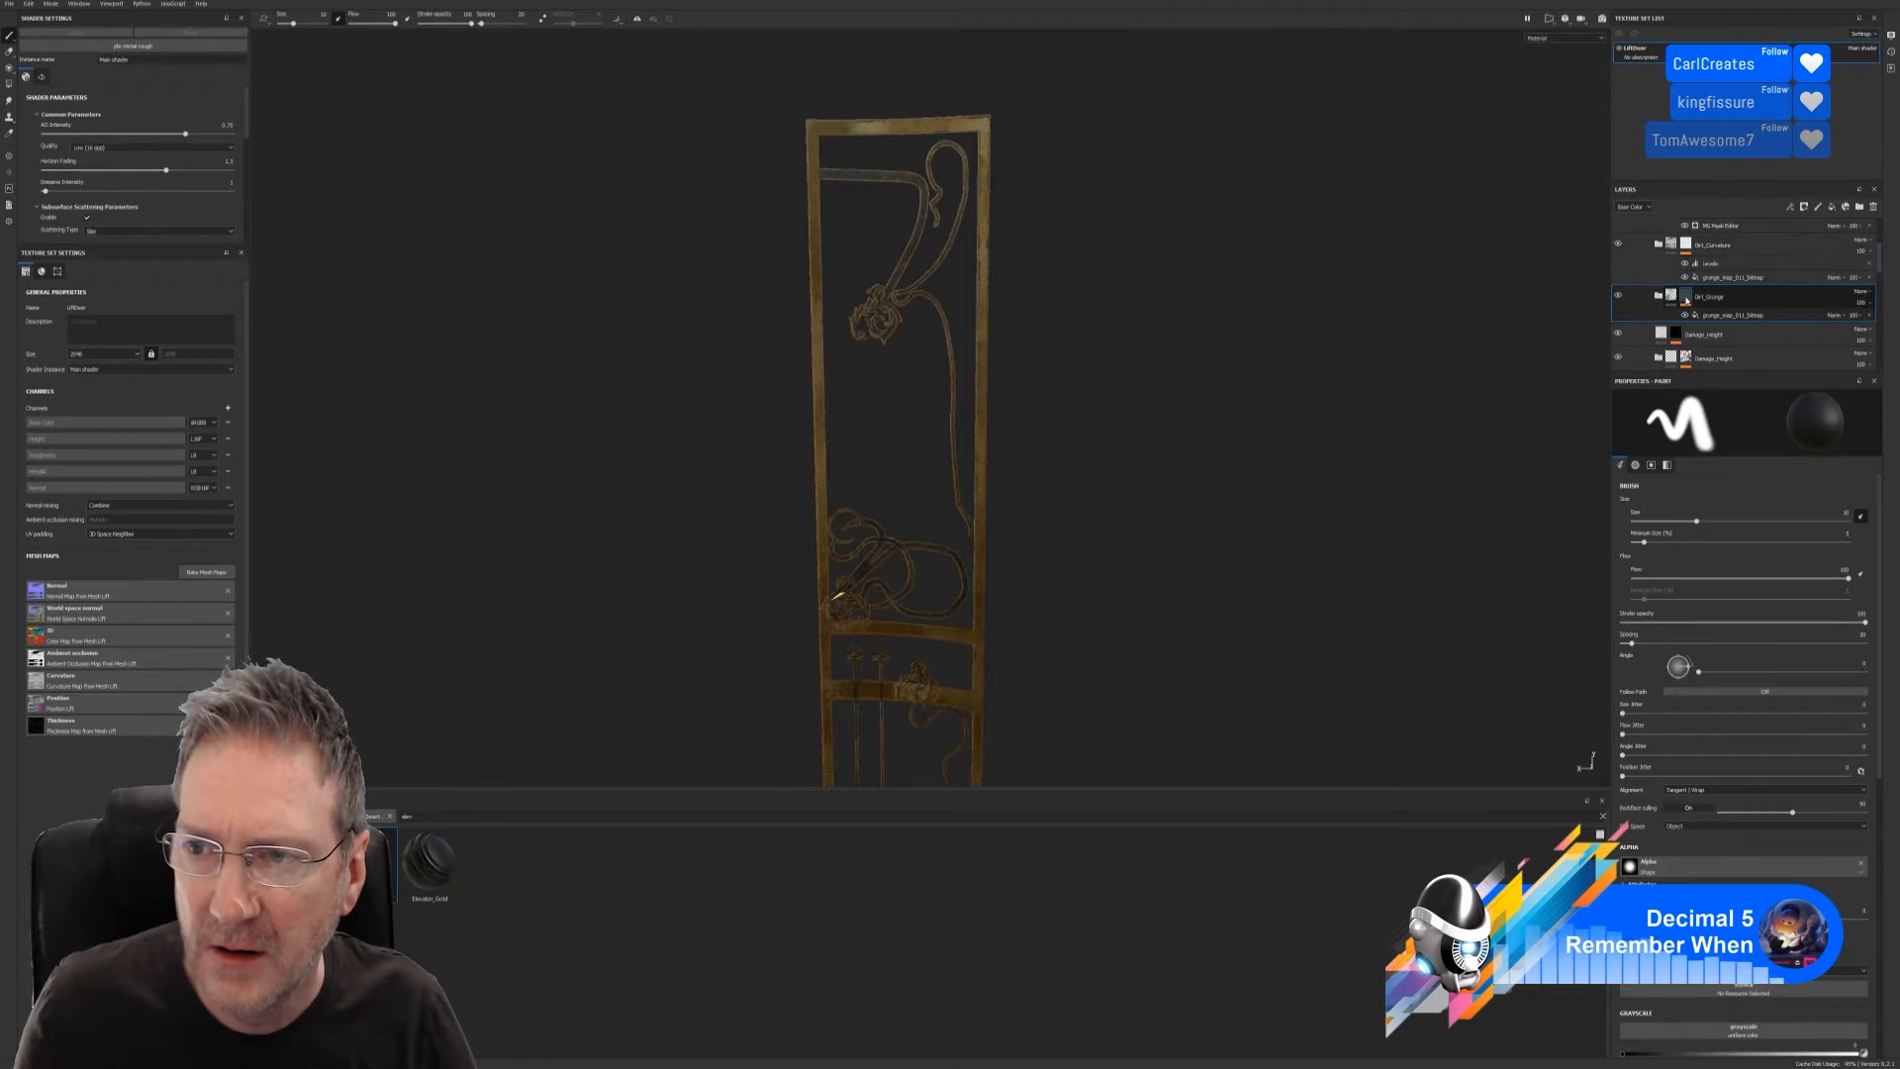
scroll(1682, 292, up, 4)
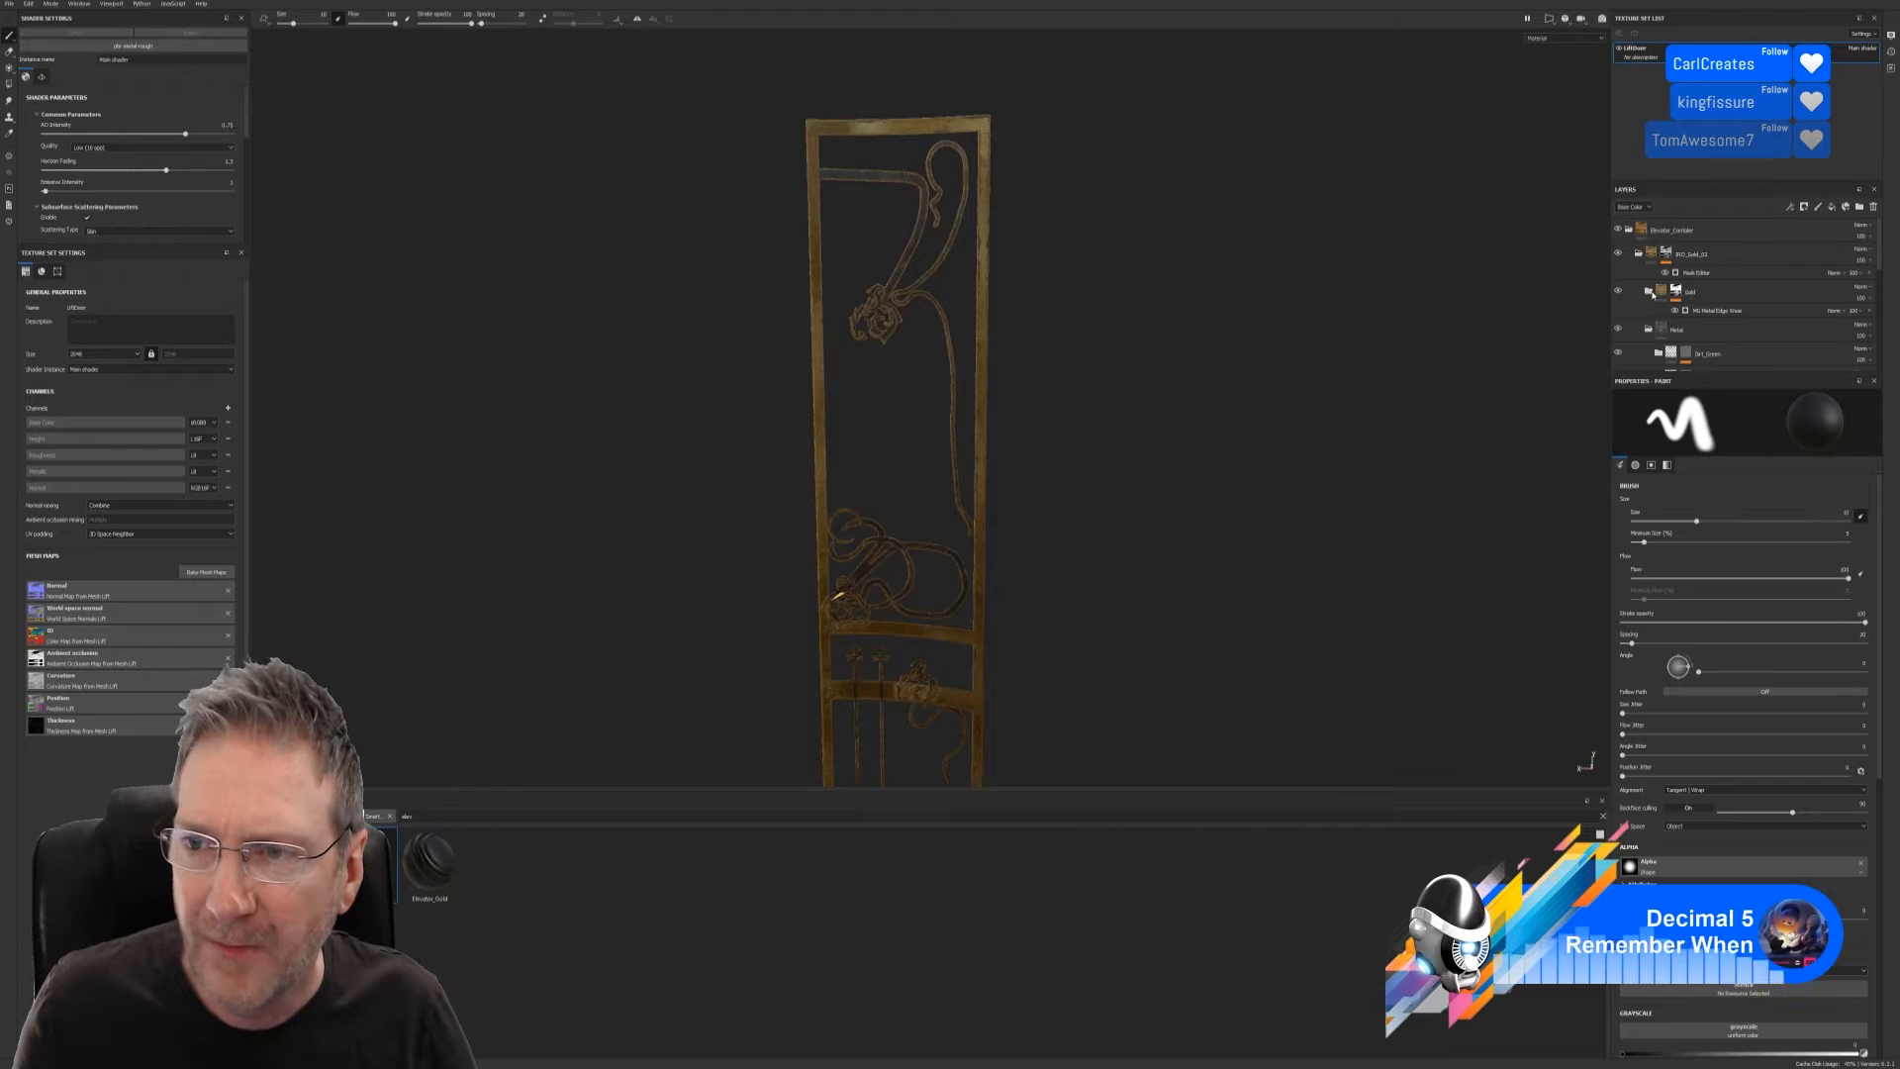
Examine the mask effects of the dirt and grunge folders inside the top gold folder's second subfolder
scroll(1682, 307, down, 2)
click(1697, 319)
click(1685, 292)
click(1685, 300)
scroll(1704, 303, down, 1)
scroll(1704, 303, down, 1)
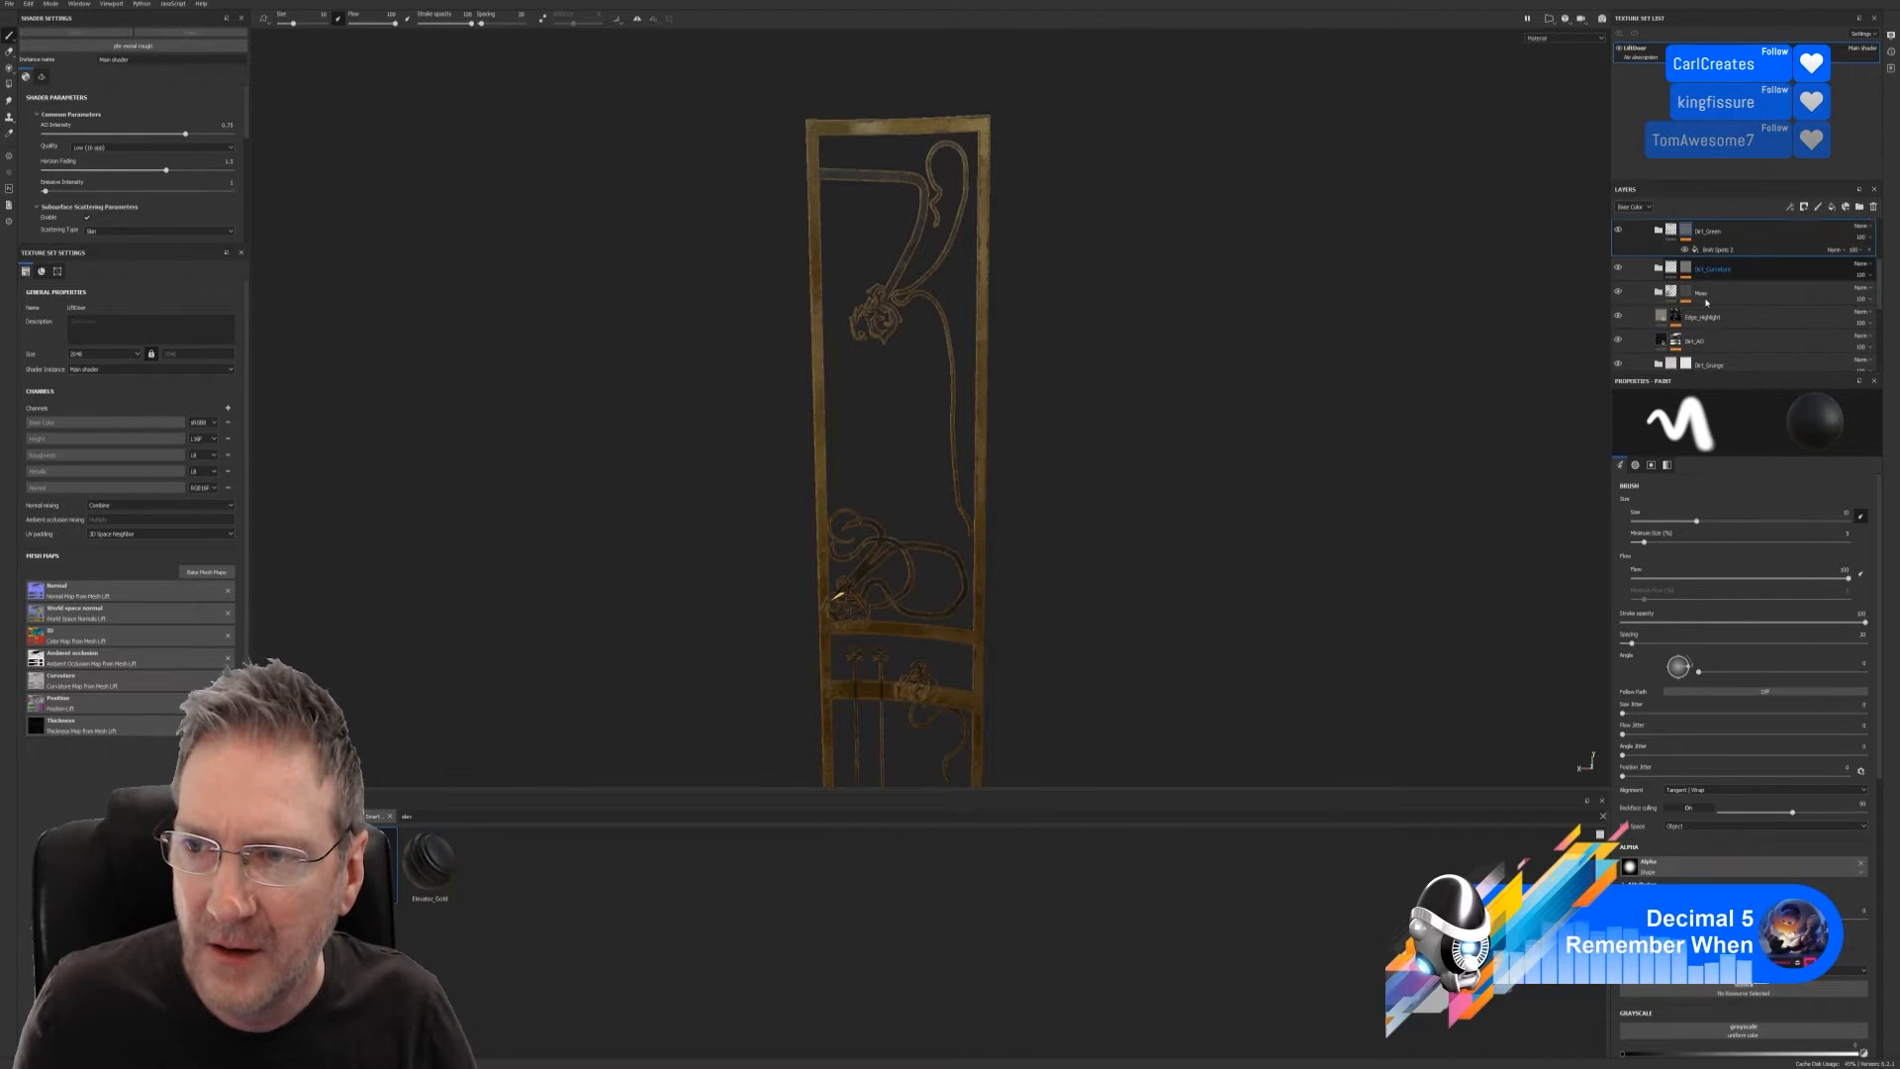
click(1691, 295)
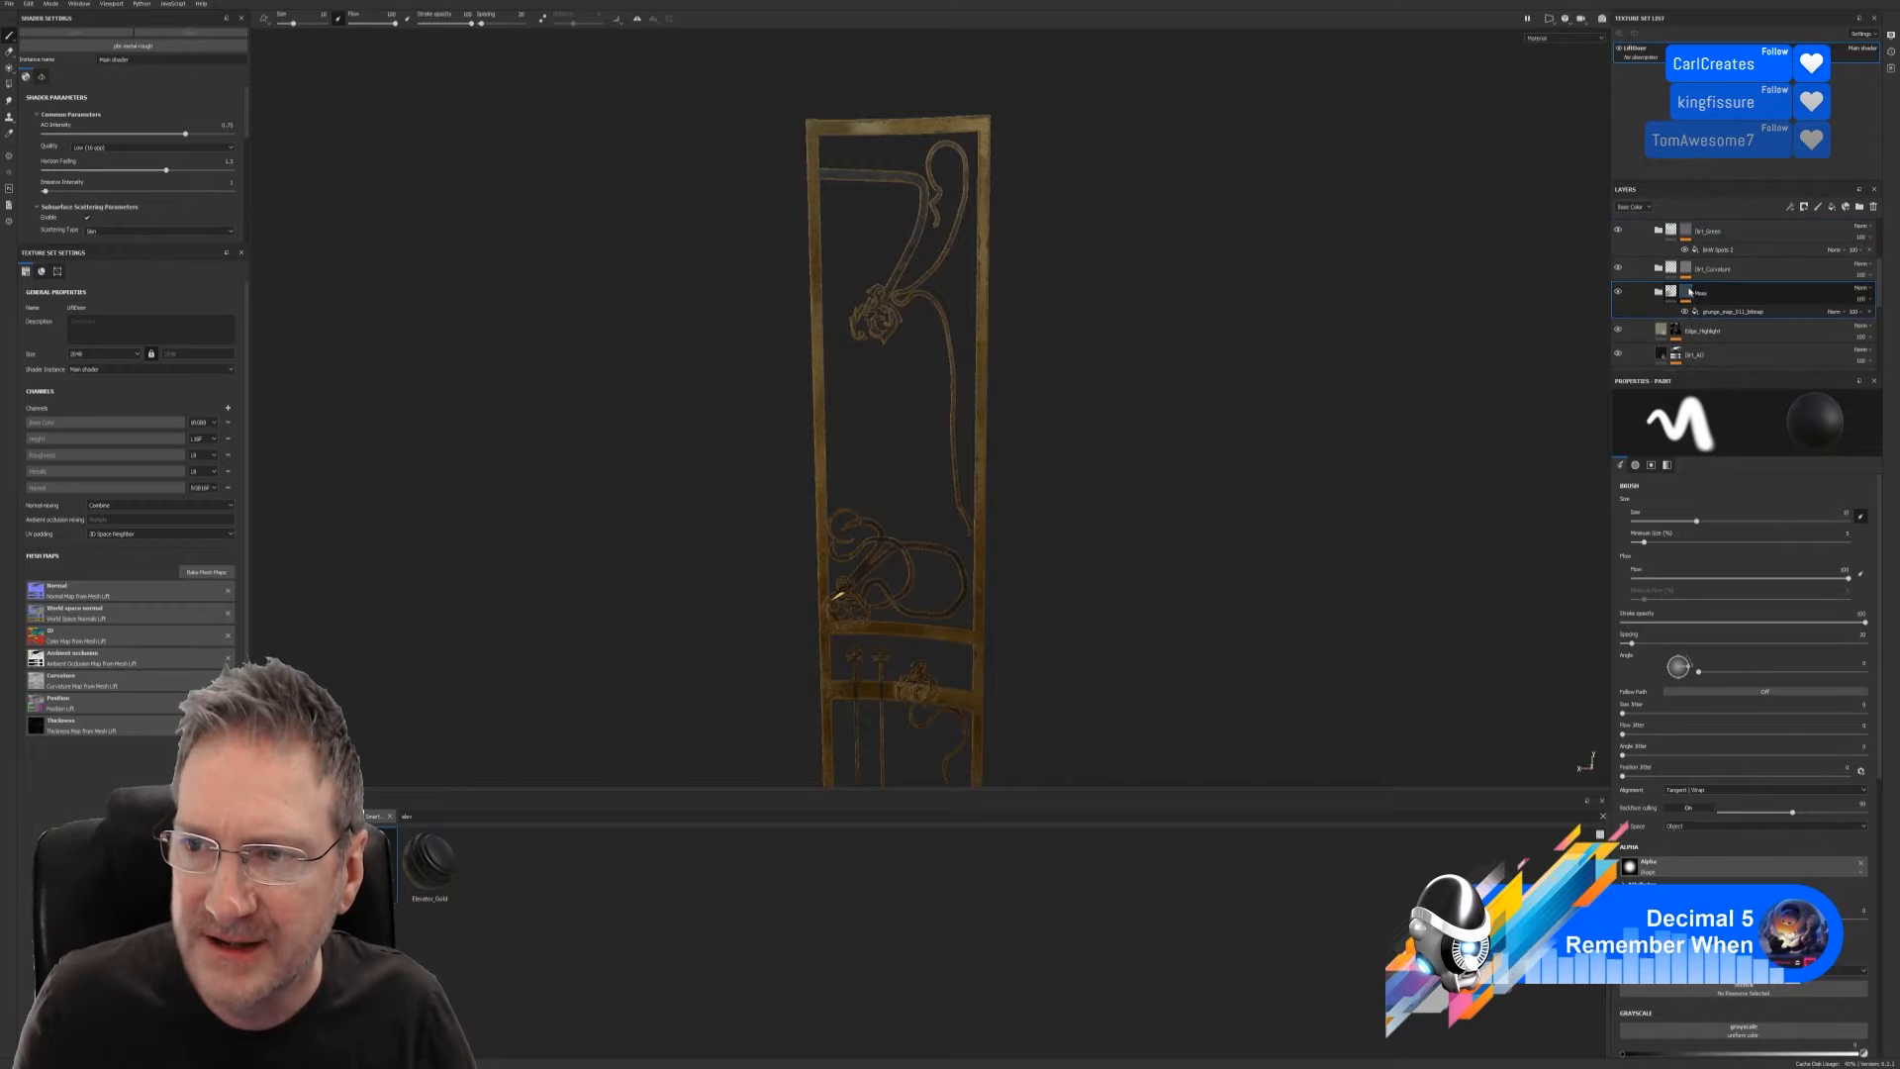
scroll(1682, 296, up, 3)
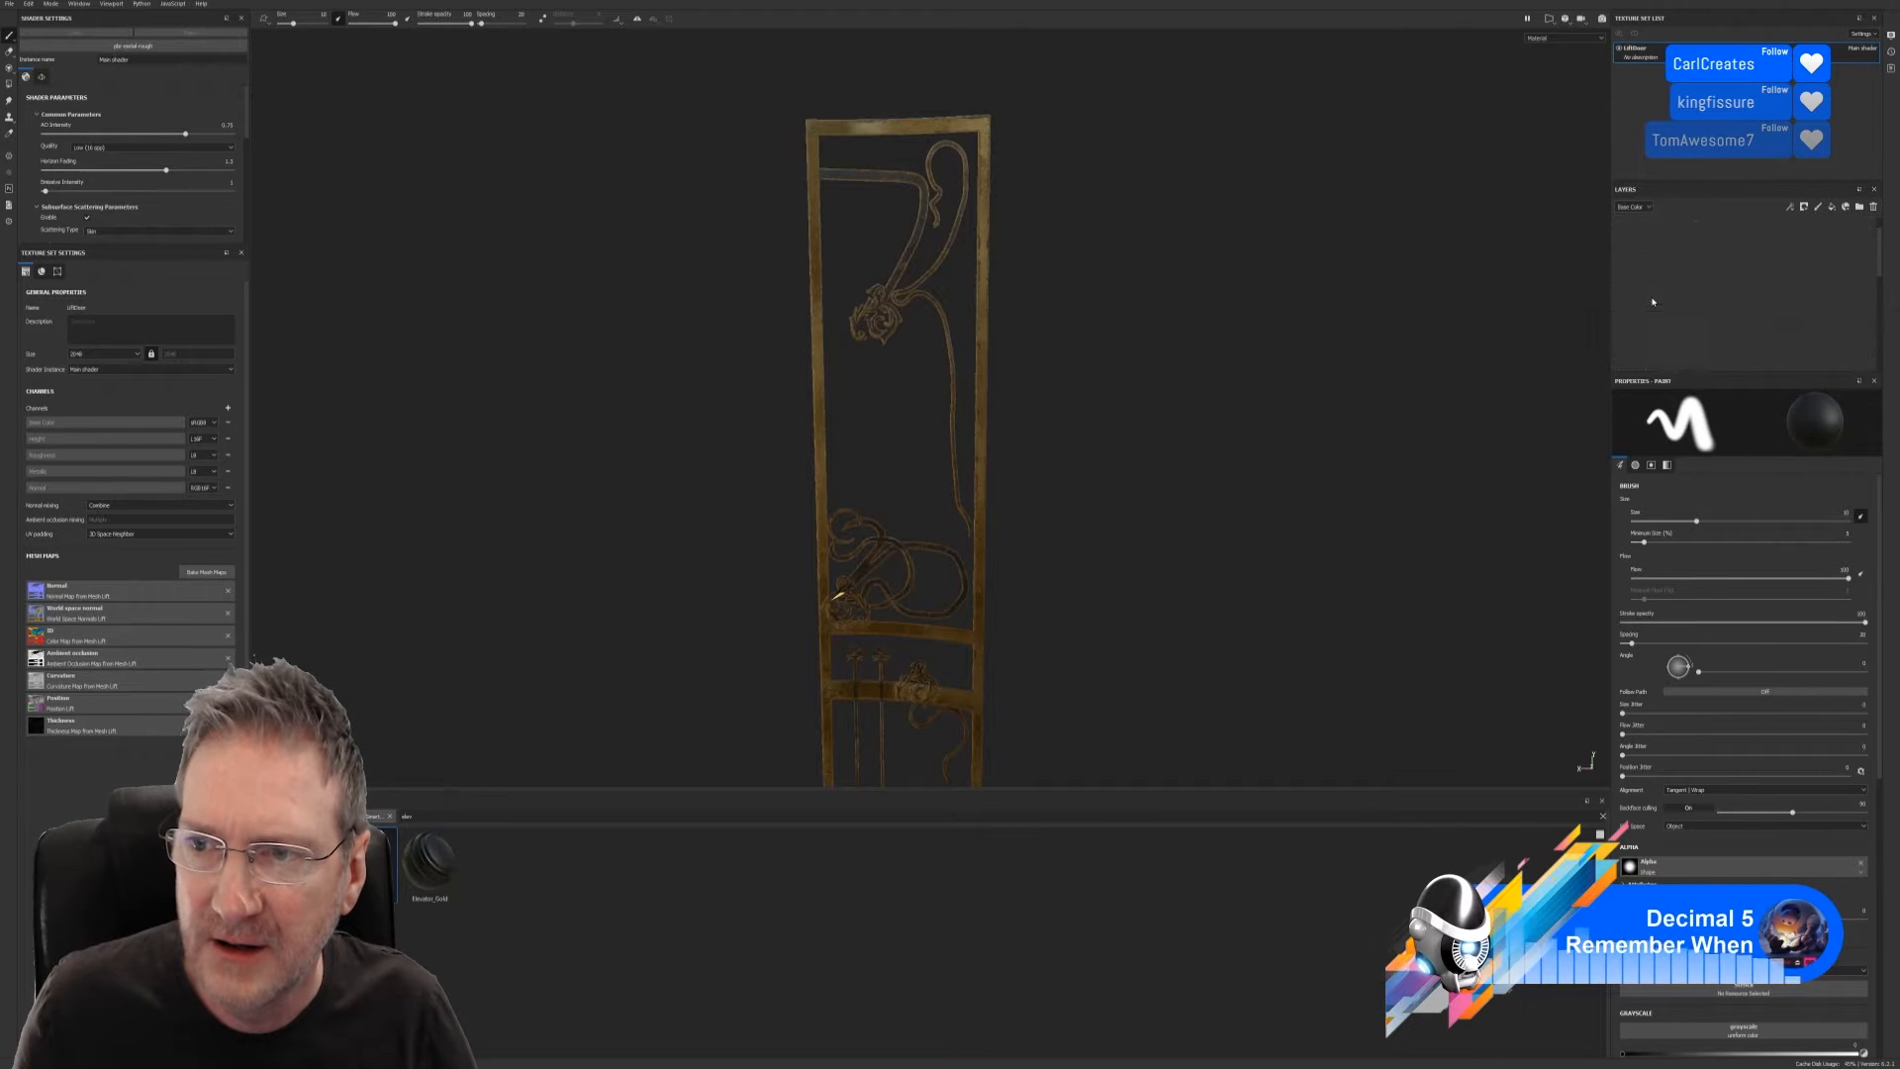
Examine the contents and layer mask effects of the colour selection folder just below the top gold folder
scroll(1653, 302, down, 3)
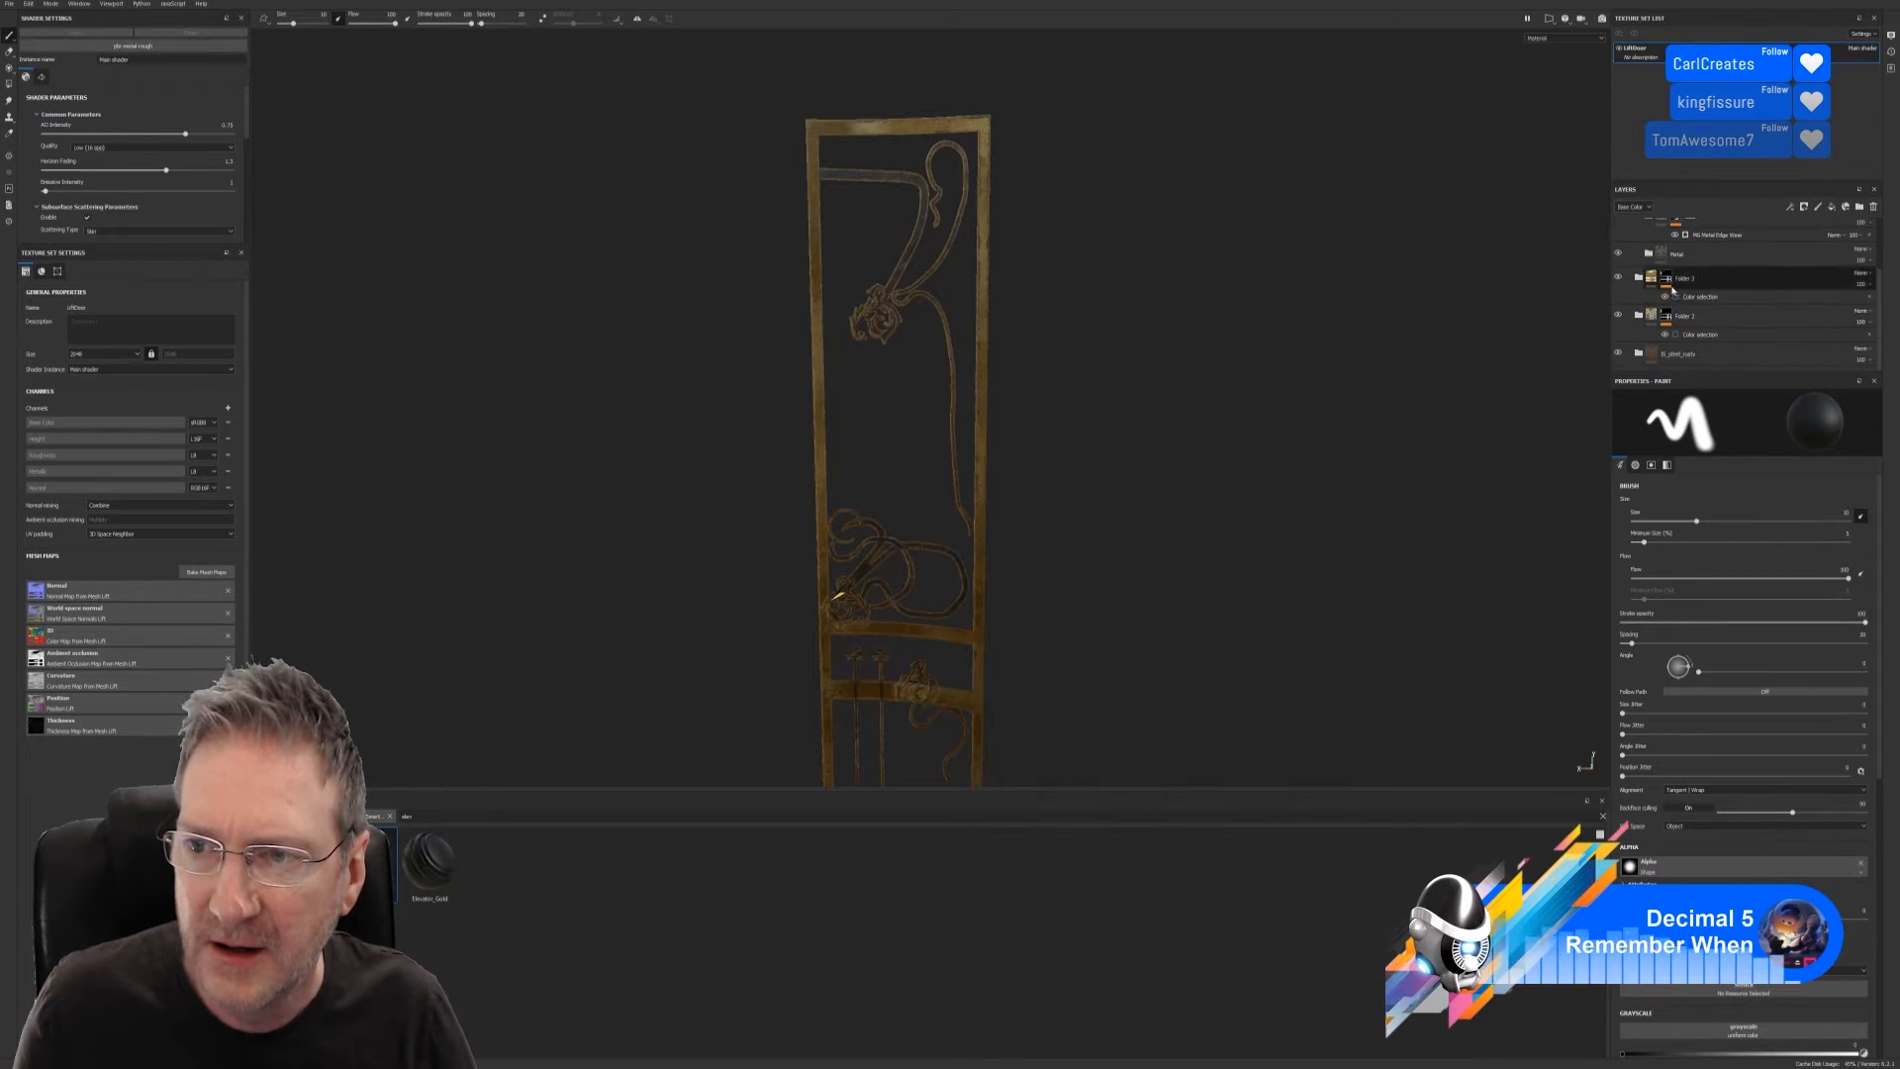
click(1638, 280)
scroll(1706, 323, down, 1)
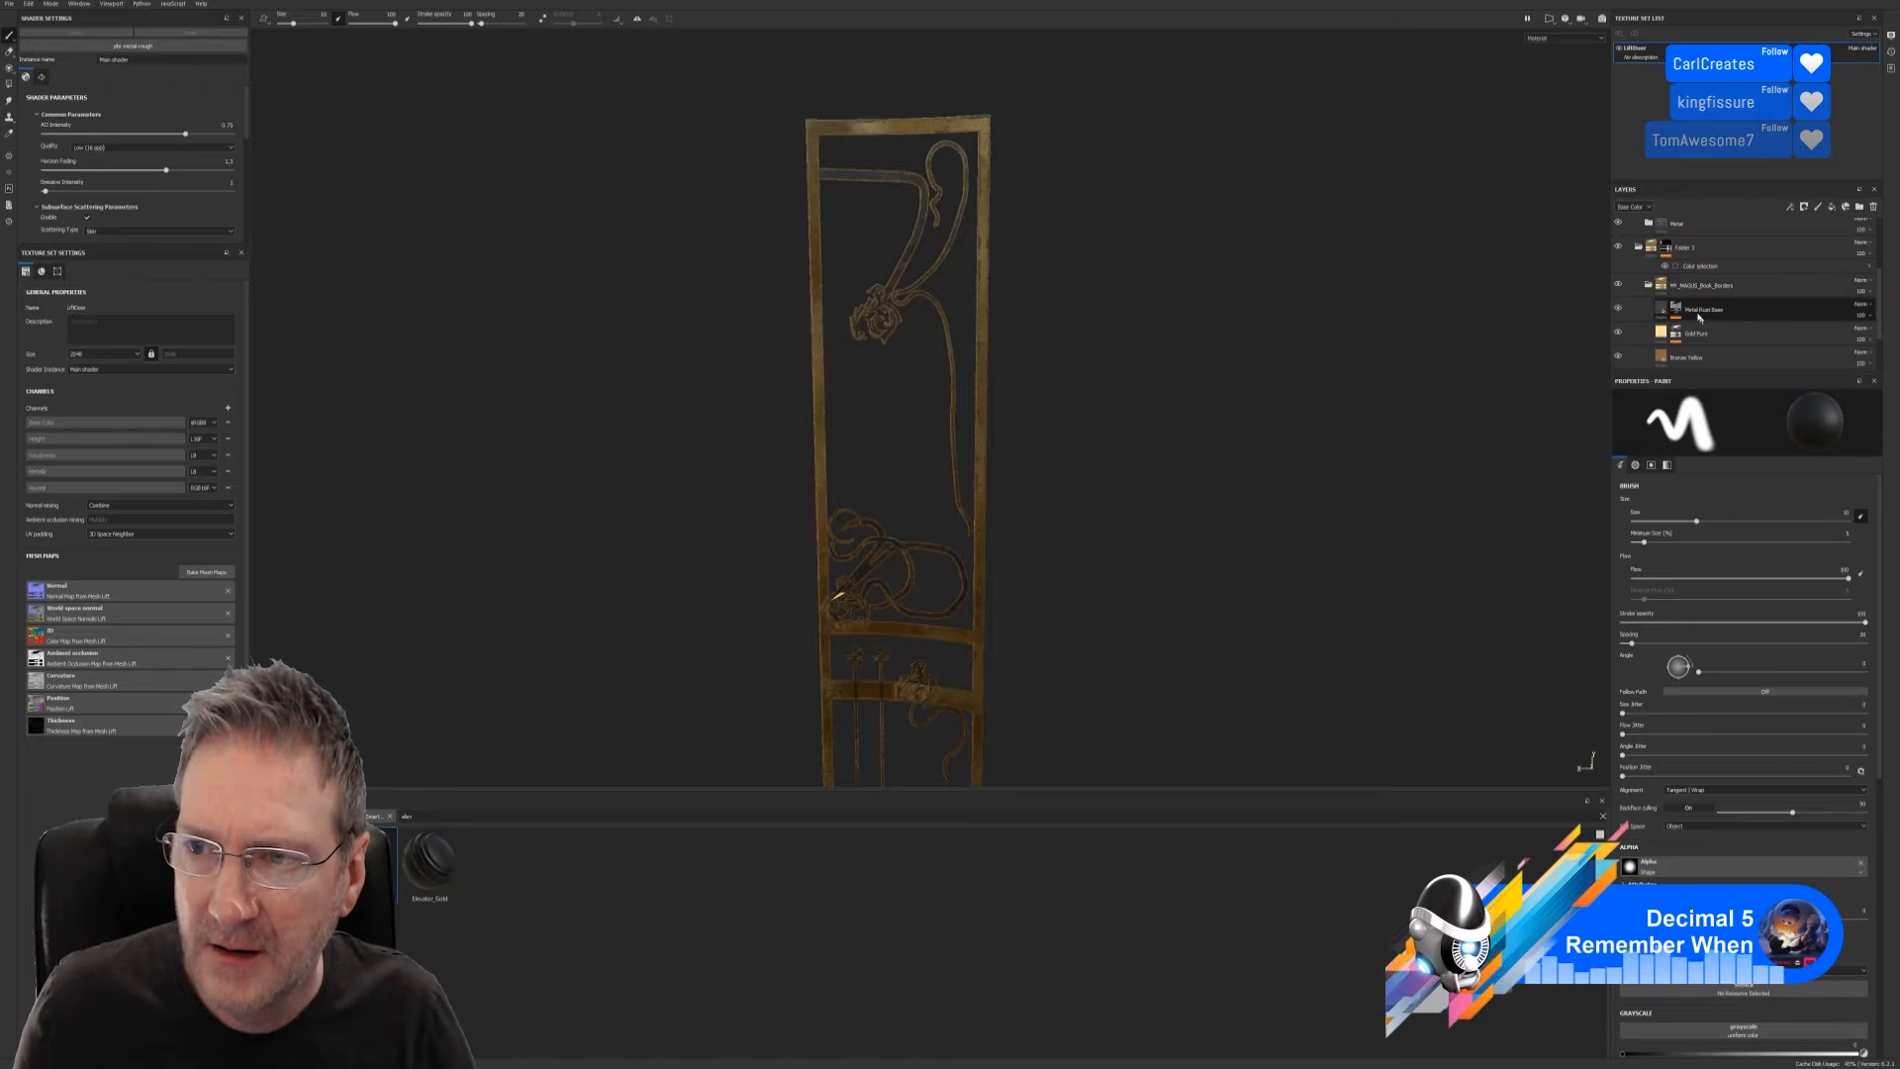
click(1678, 313)
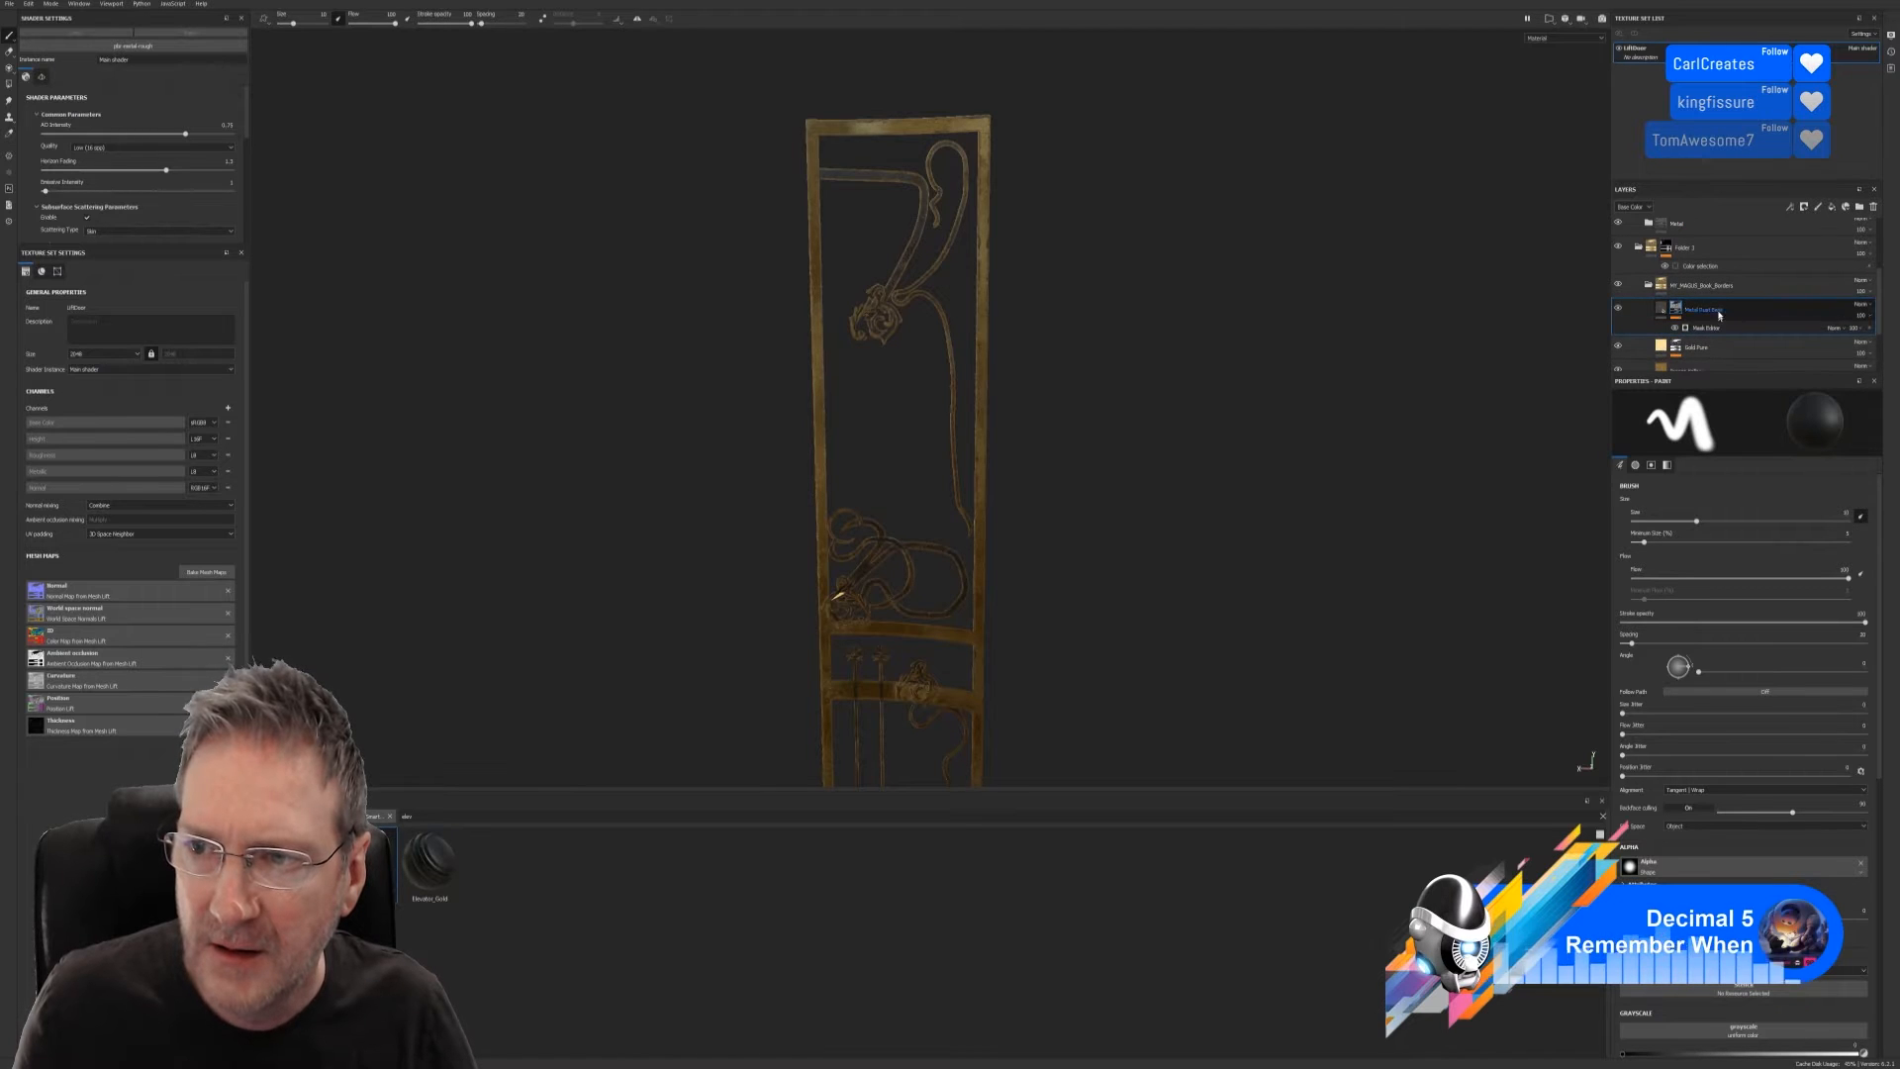
scroll(1719, 315, down, 1)
scroll(1680, 318, up, 3)
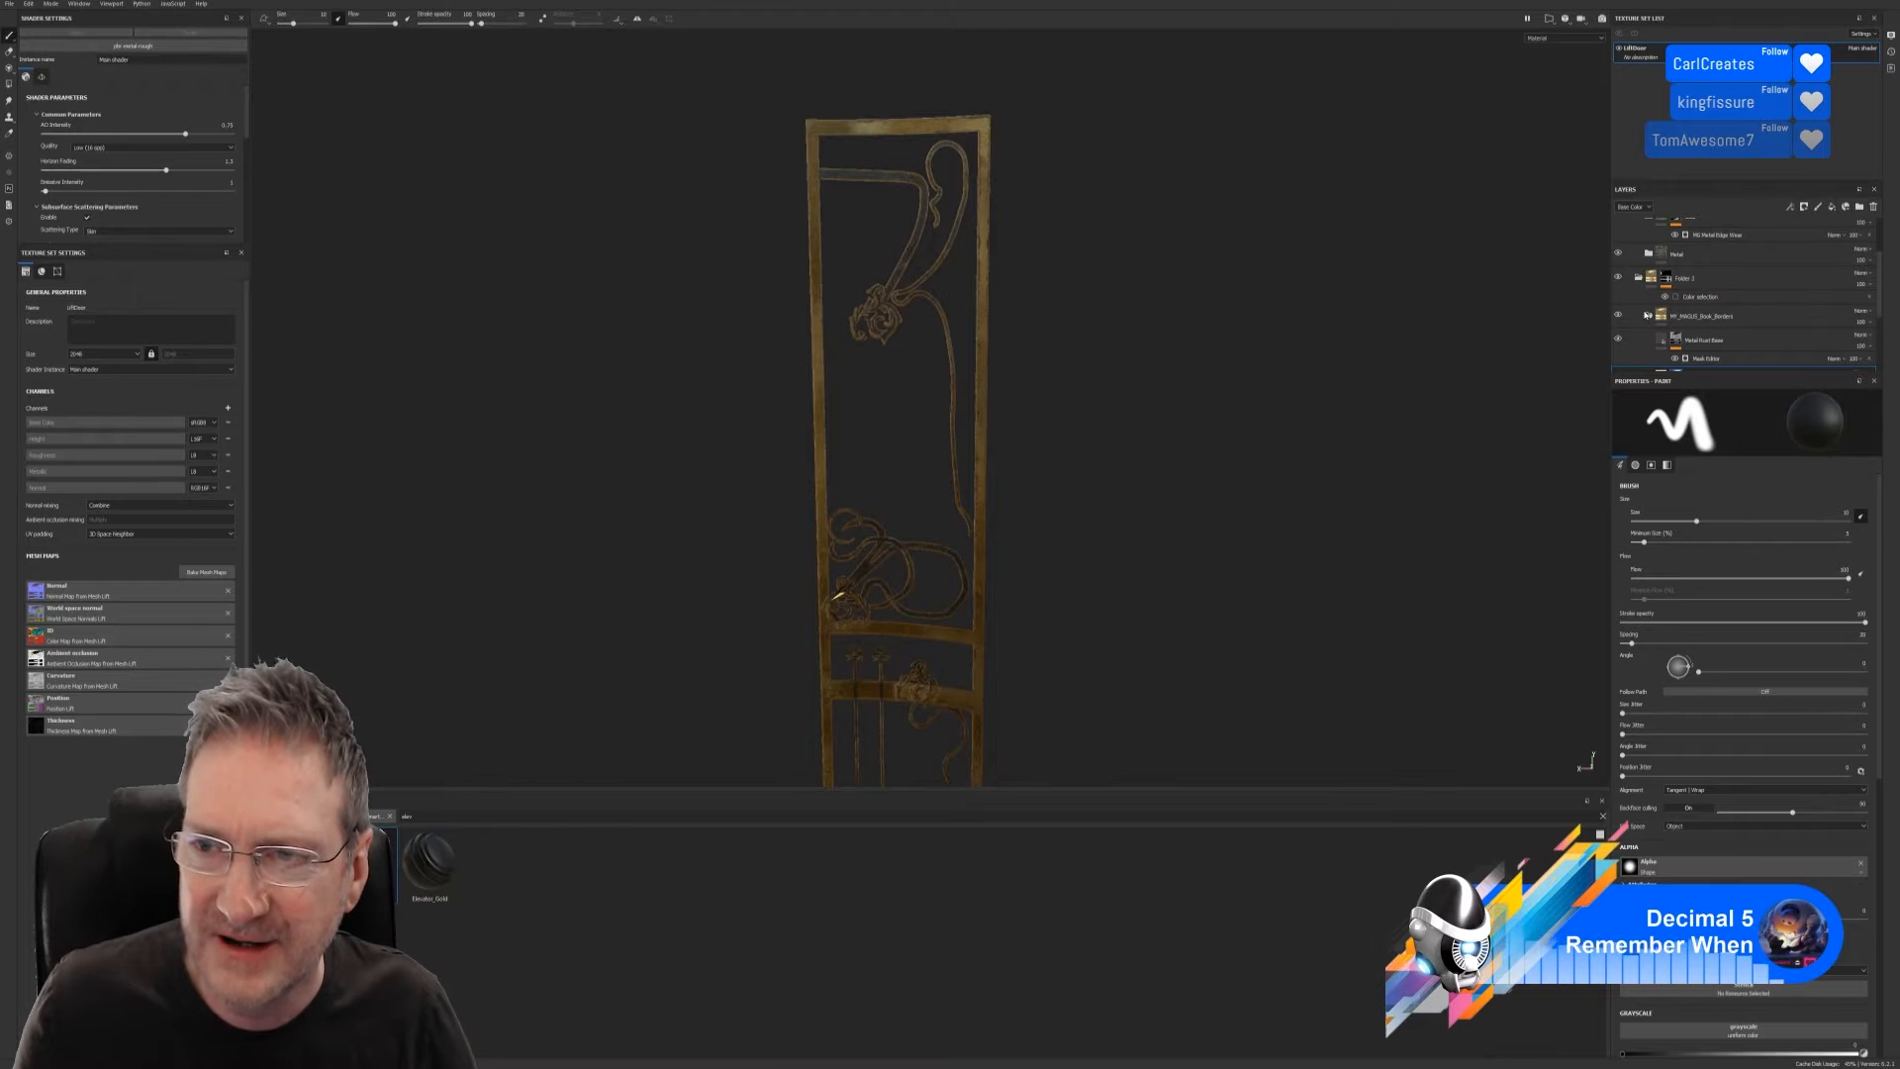
click(1649, 317)
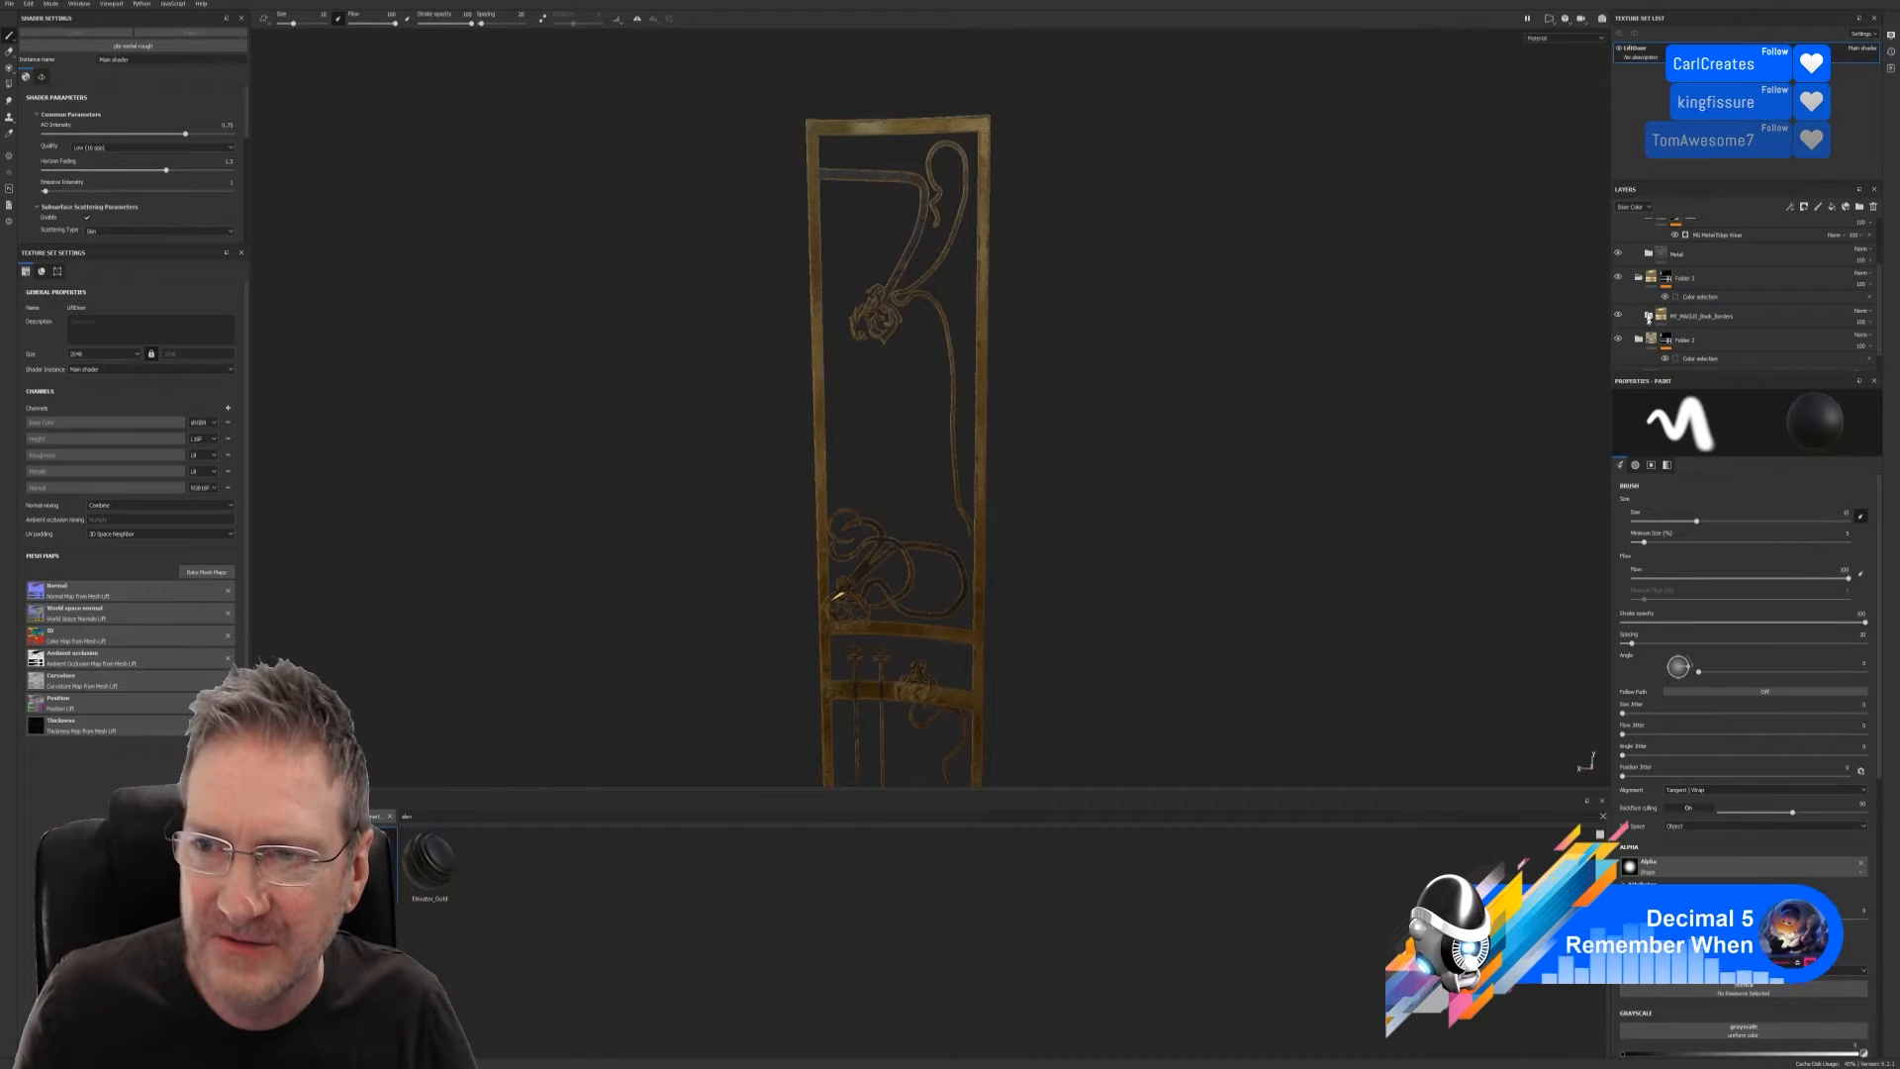
click(1640, 280)
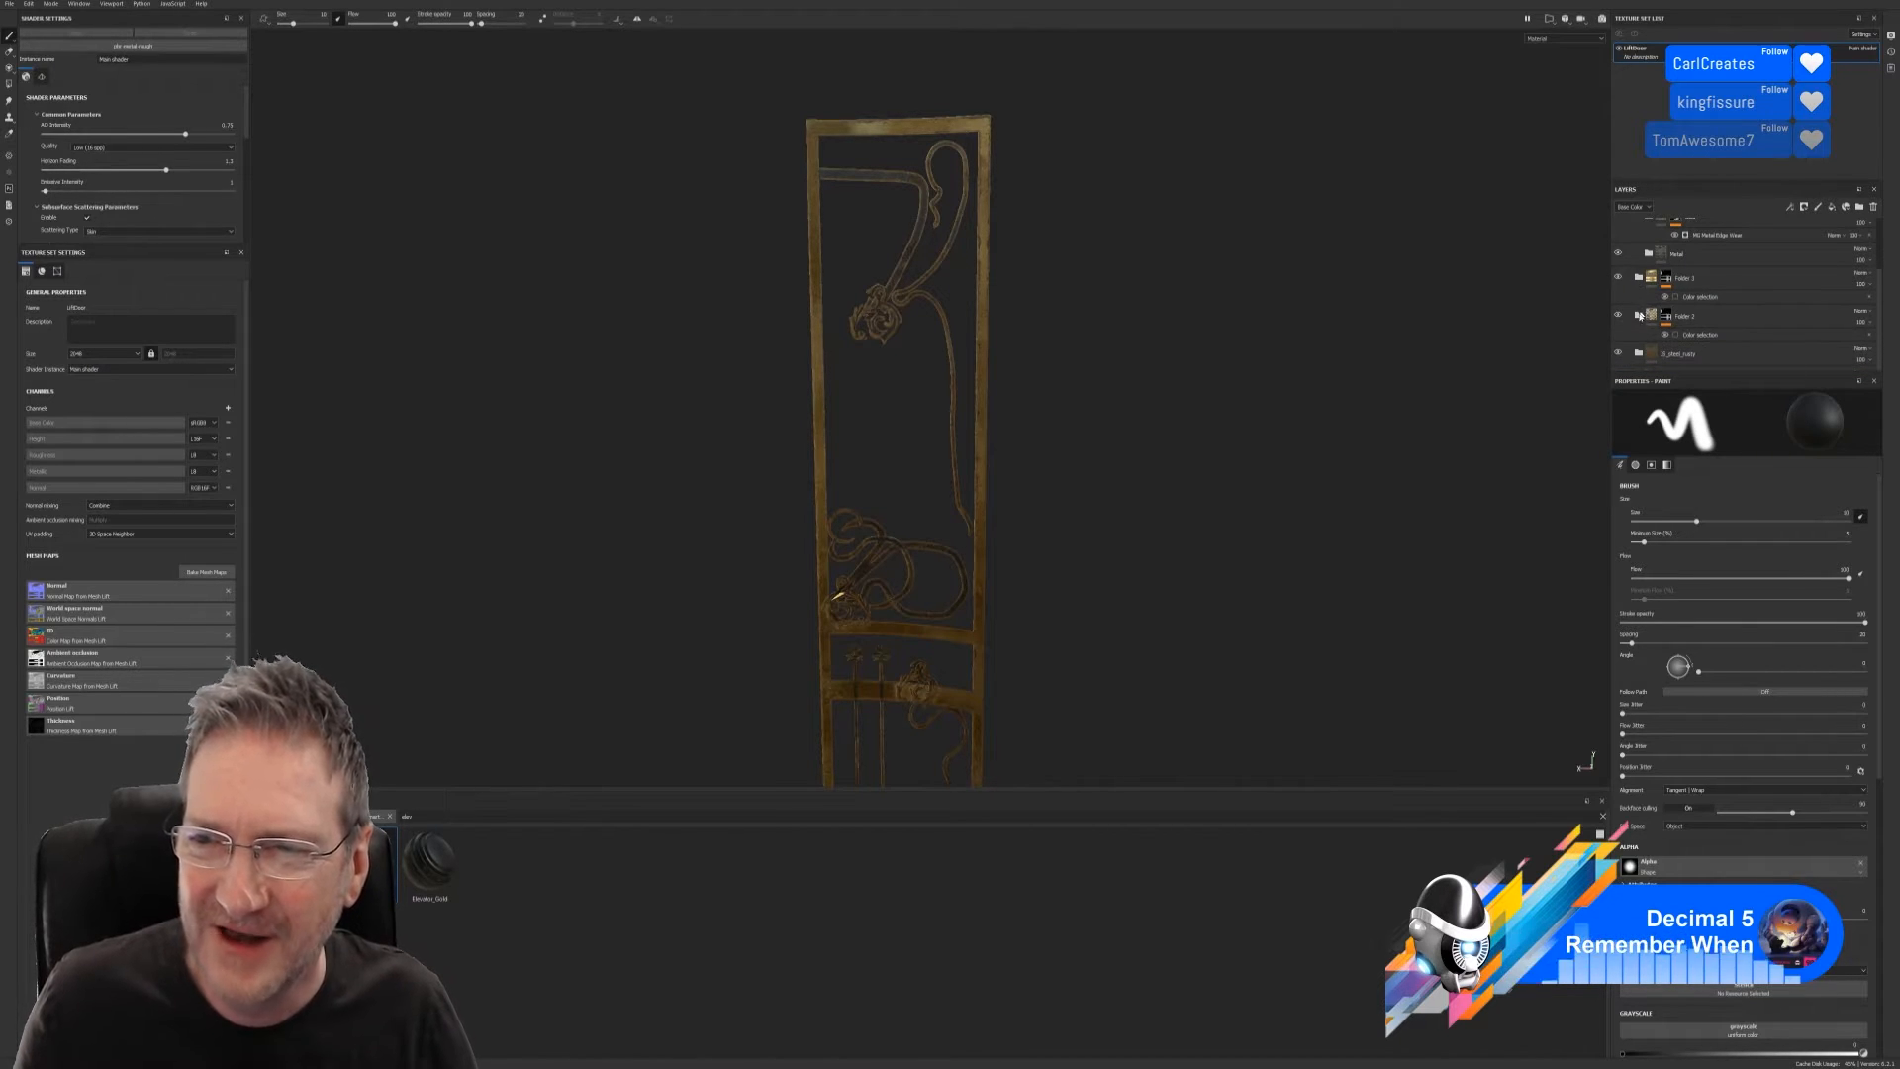
Examine the gold material and its mask effect inside the colour selection folder just above the base steel folder
click(1640, 316)
scroll(1662, 309, down, 1)
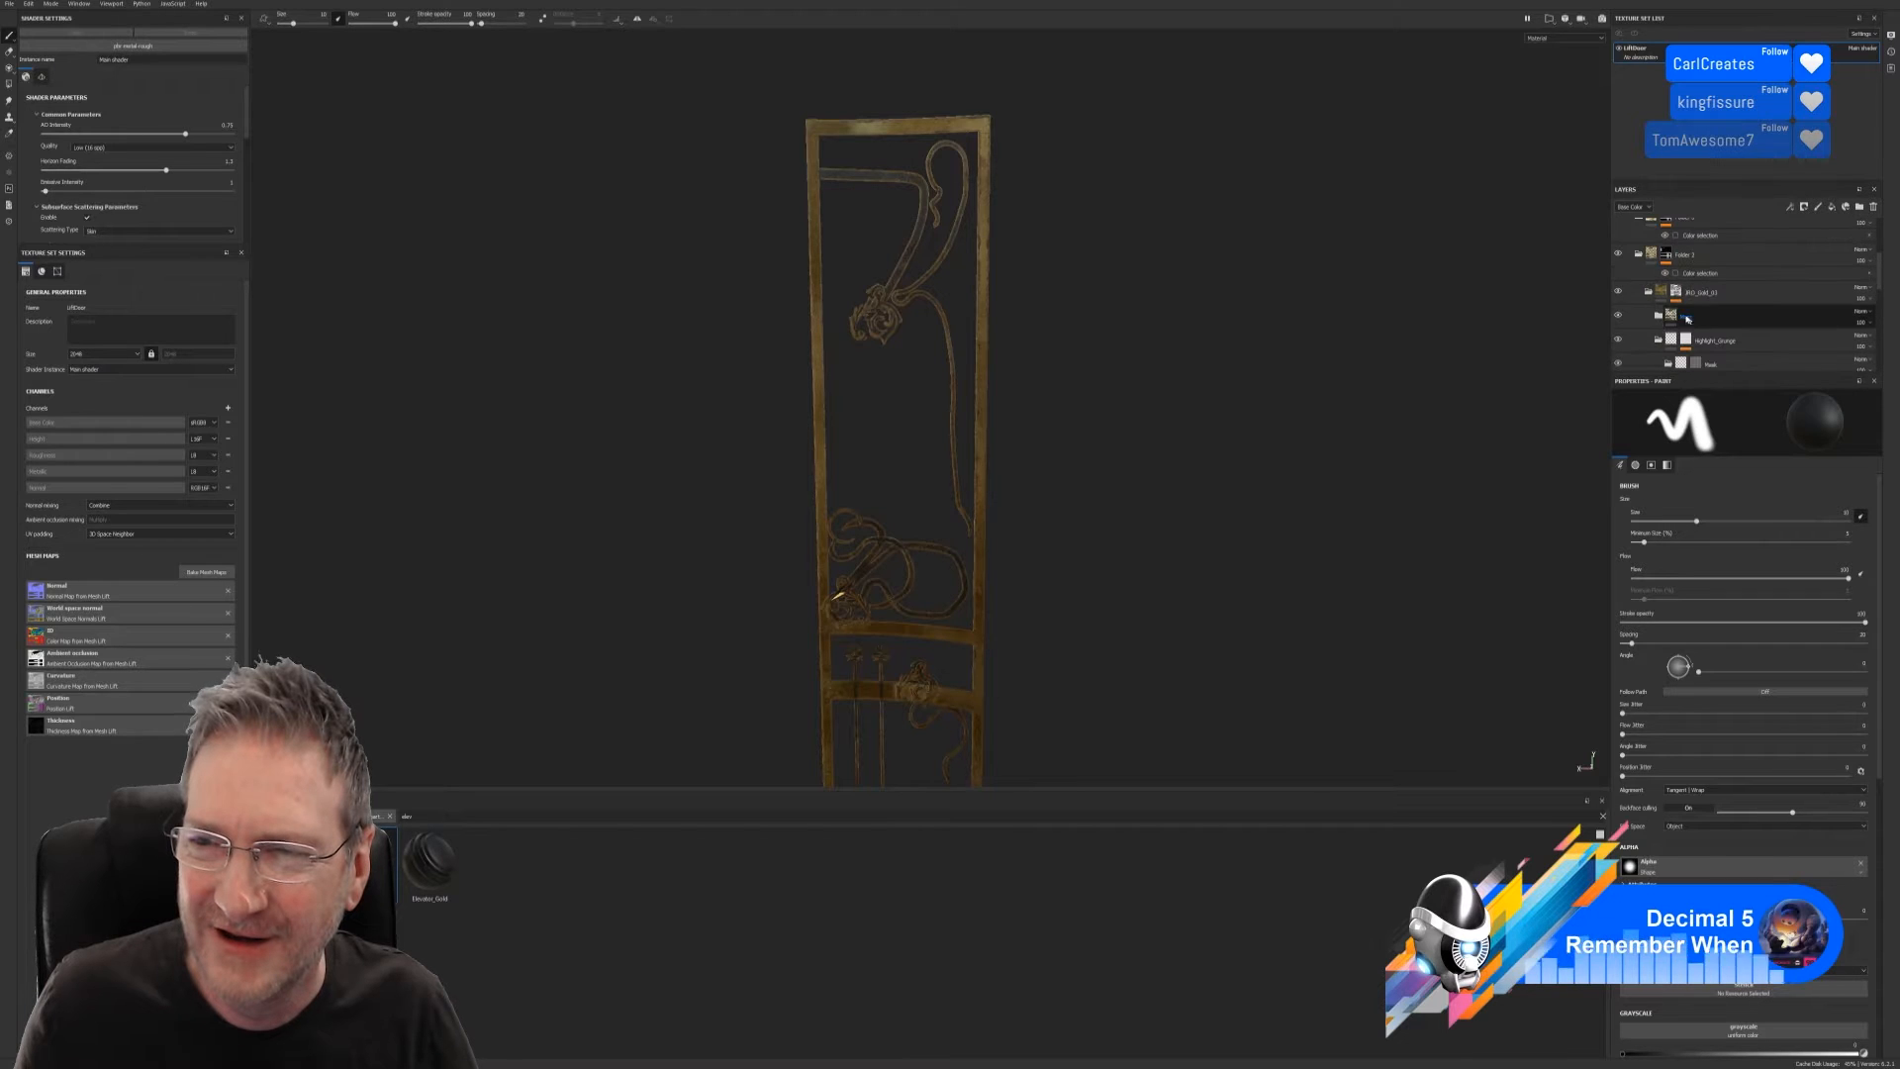
click(1677, 296)
scroll(1719, 295, down, 2)
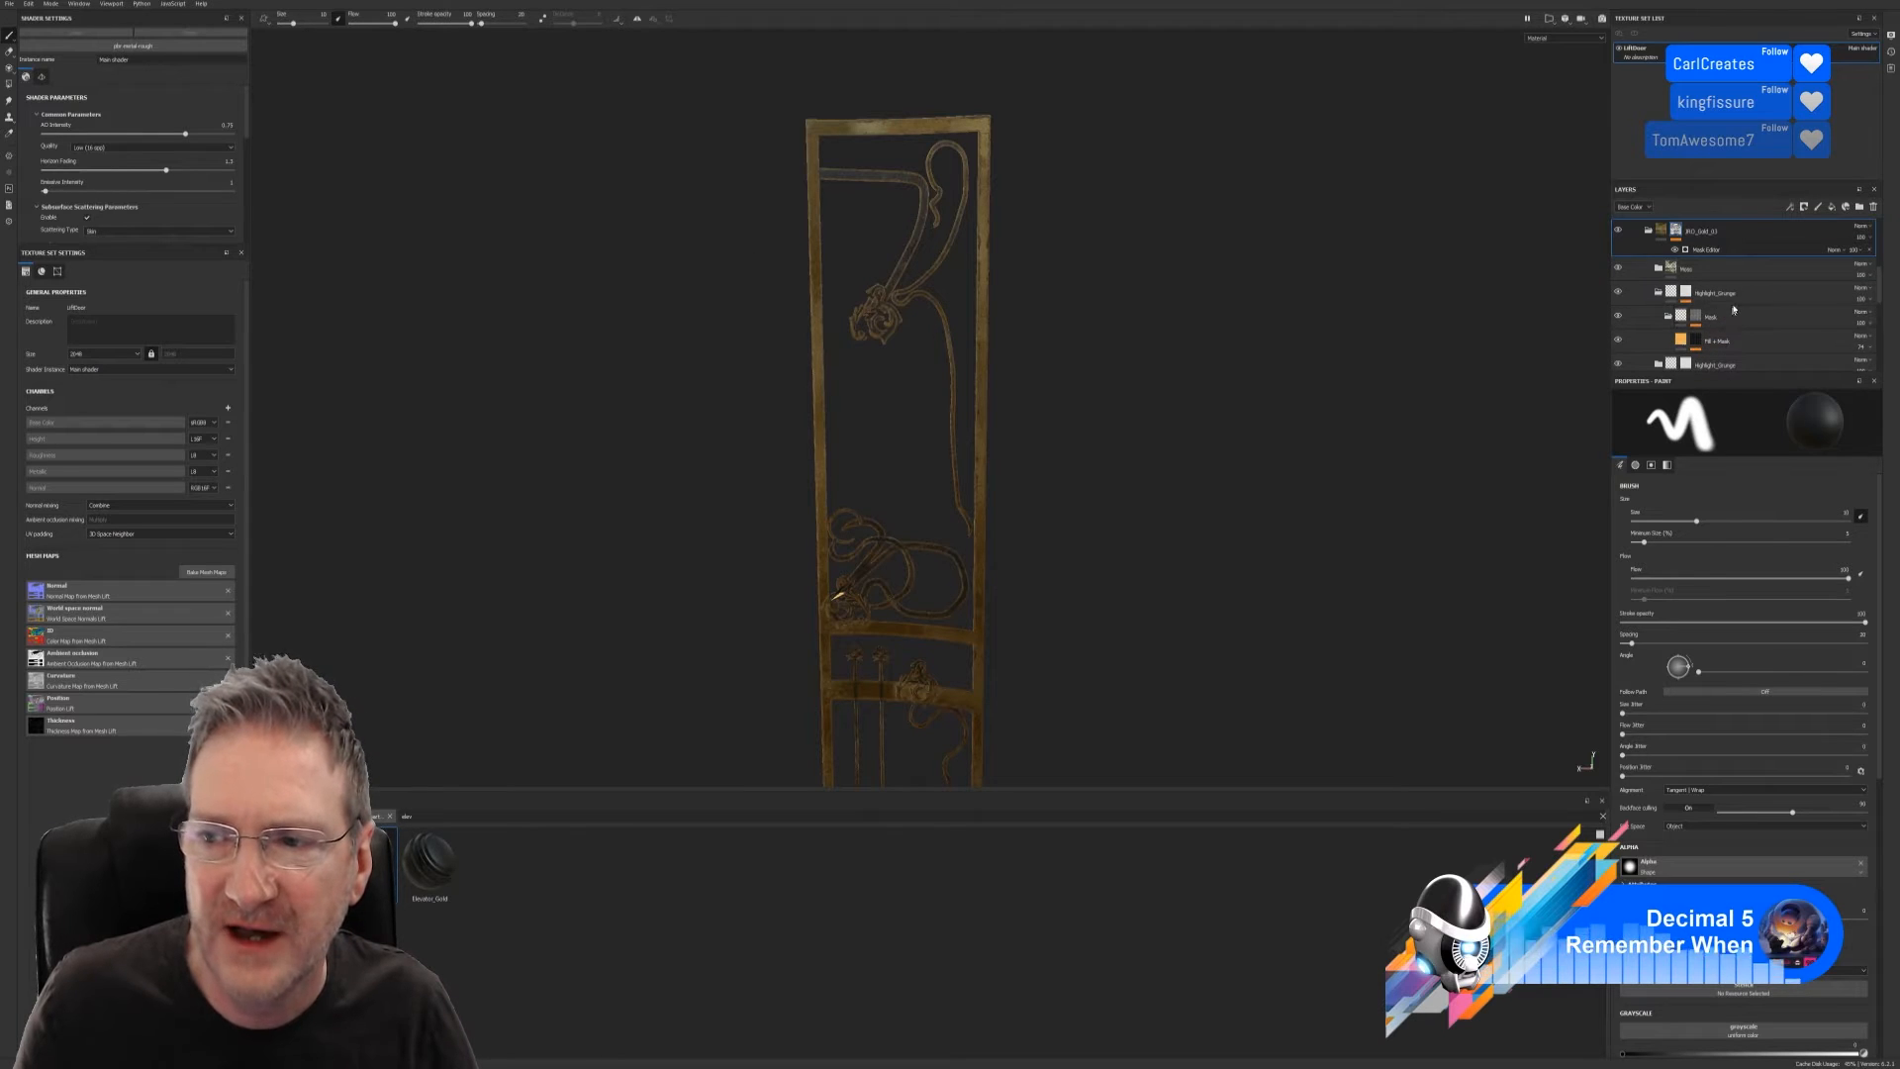
scroll(1730, 314, down, 1)
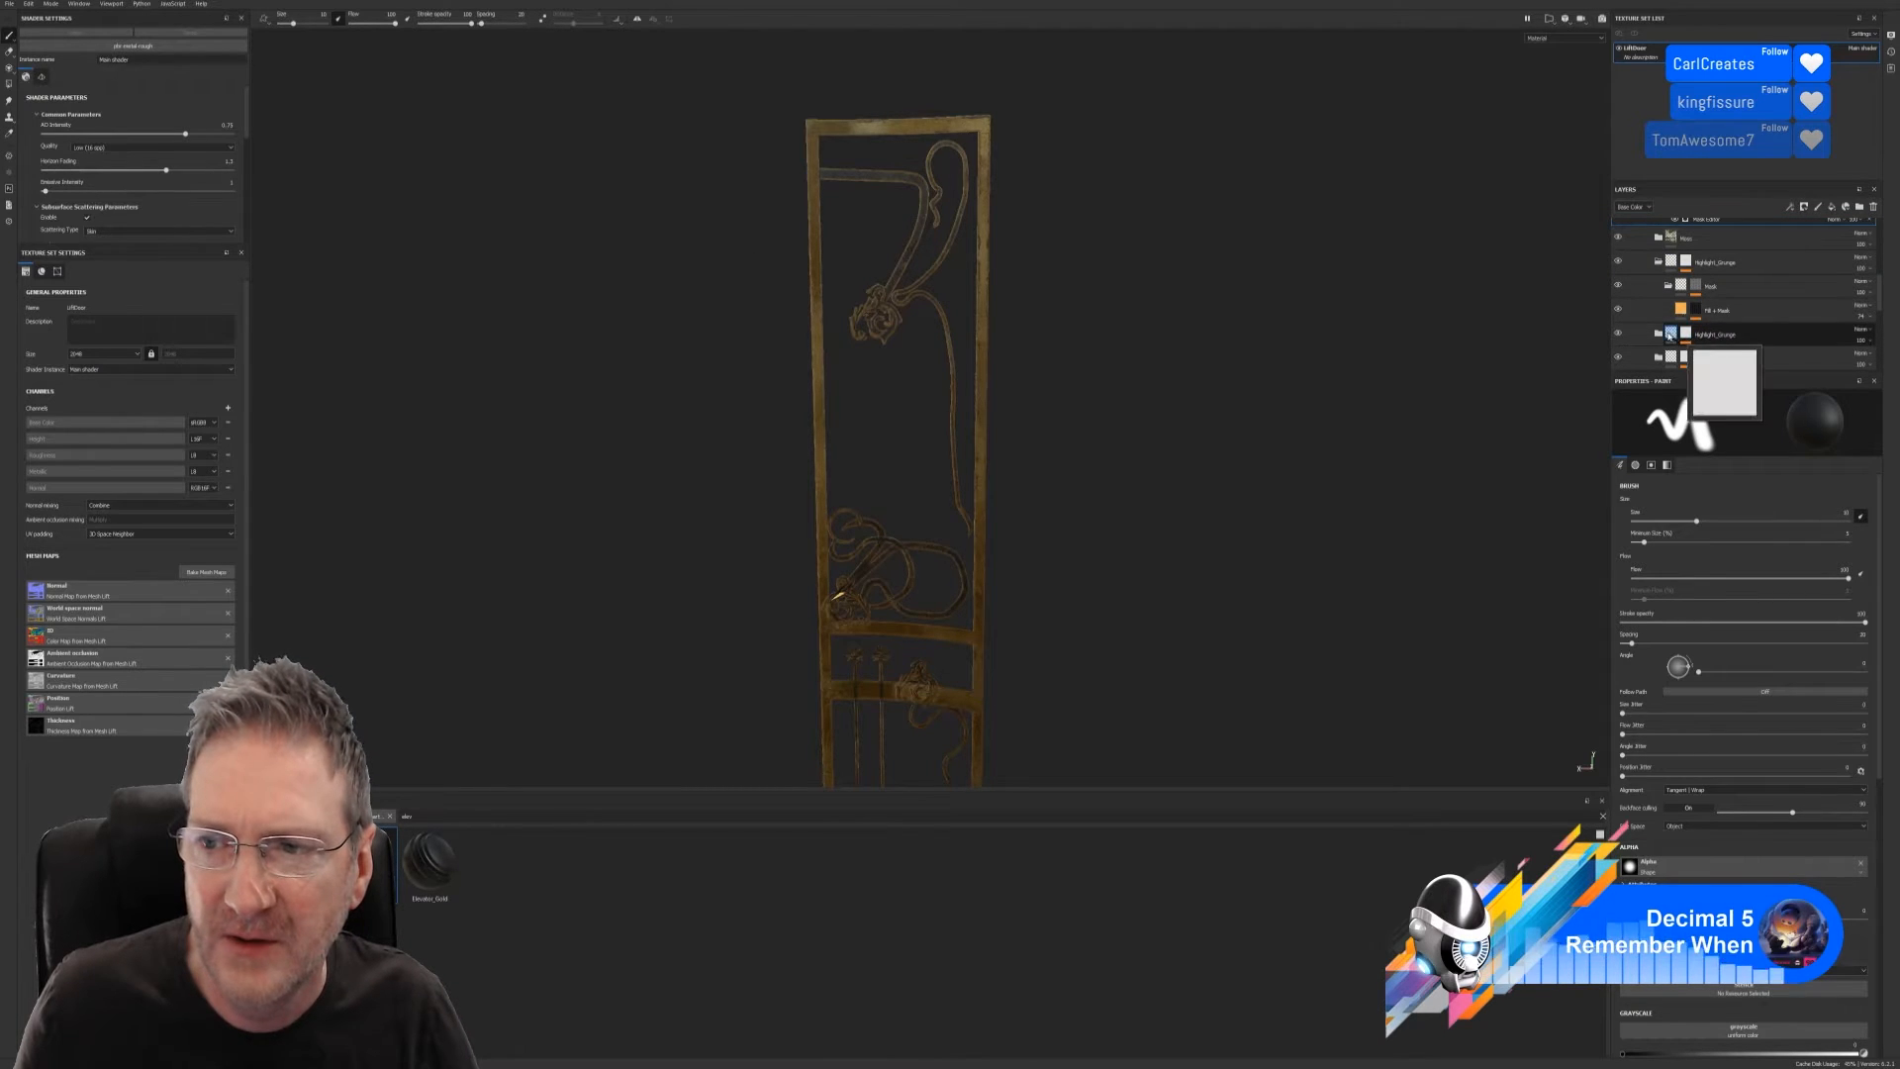
Examine the grunge map effects on the masks of the lower Highlight_Grunge folders and their nested folder
click(1659, 335)
scroll(1721, 309, down, 2)
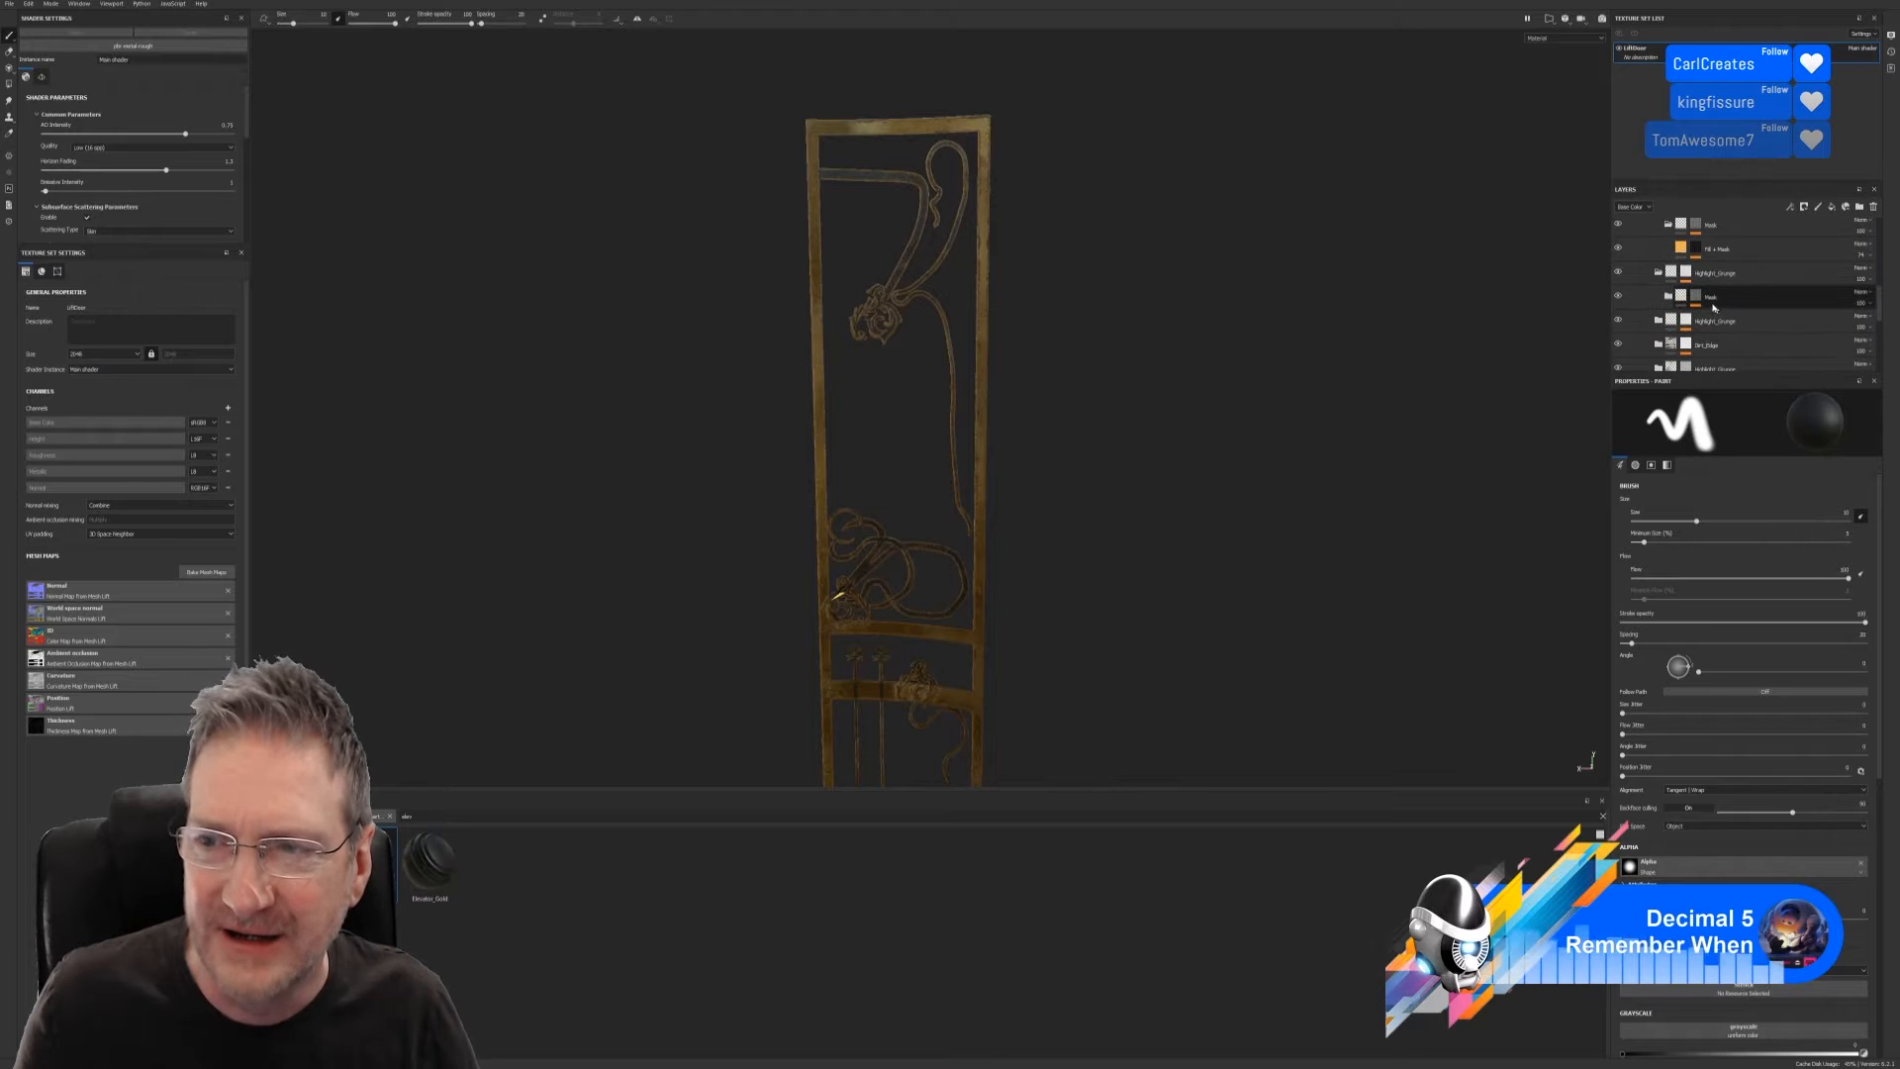
click(1685, 273)
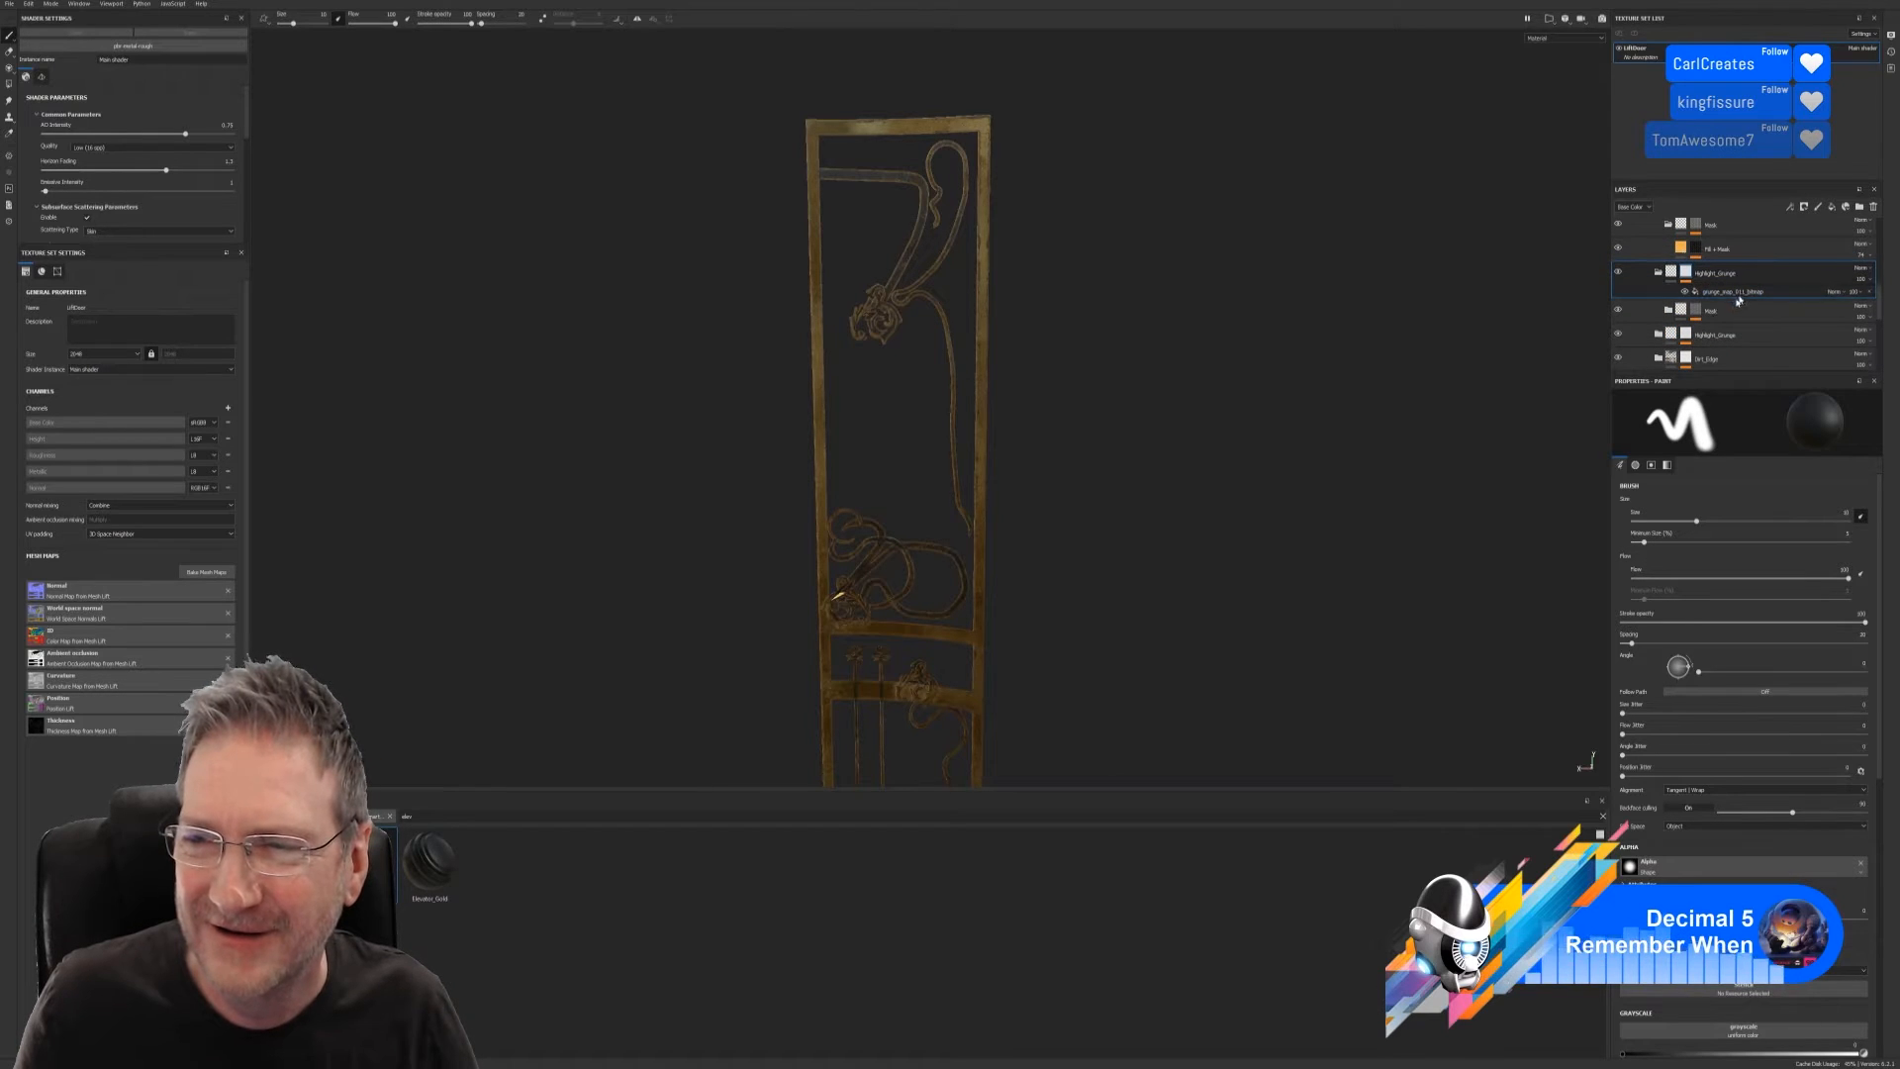
click(1698, 312)
scroll(1713, 333, down, 1)
scroll(1688, 324, up, 3)
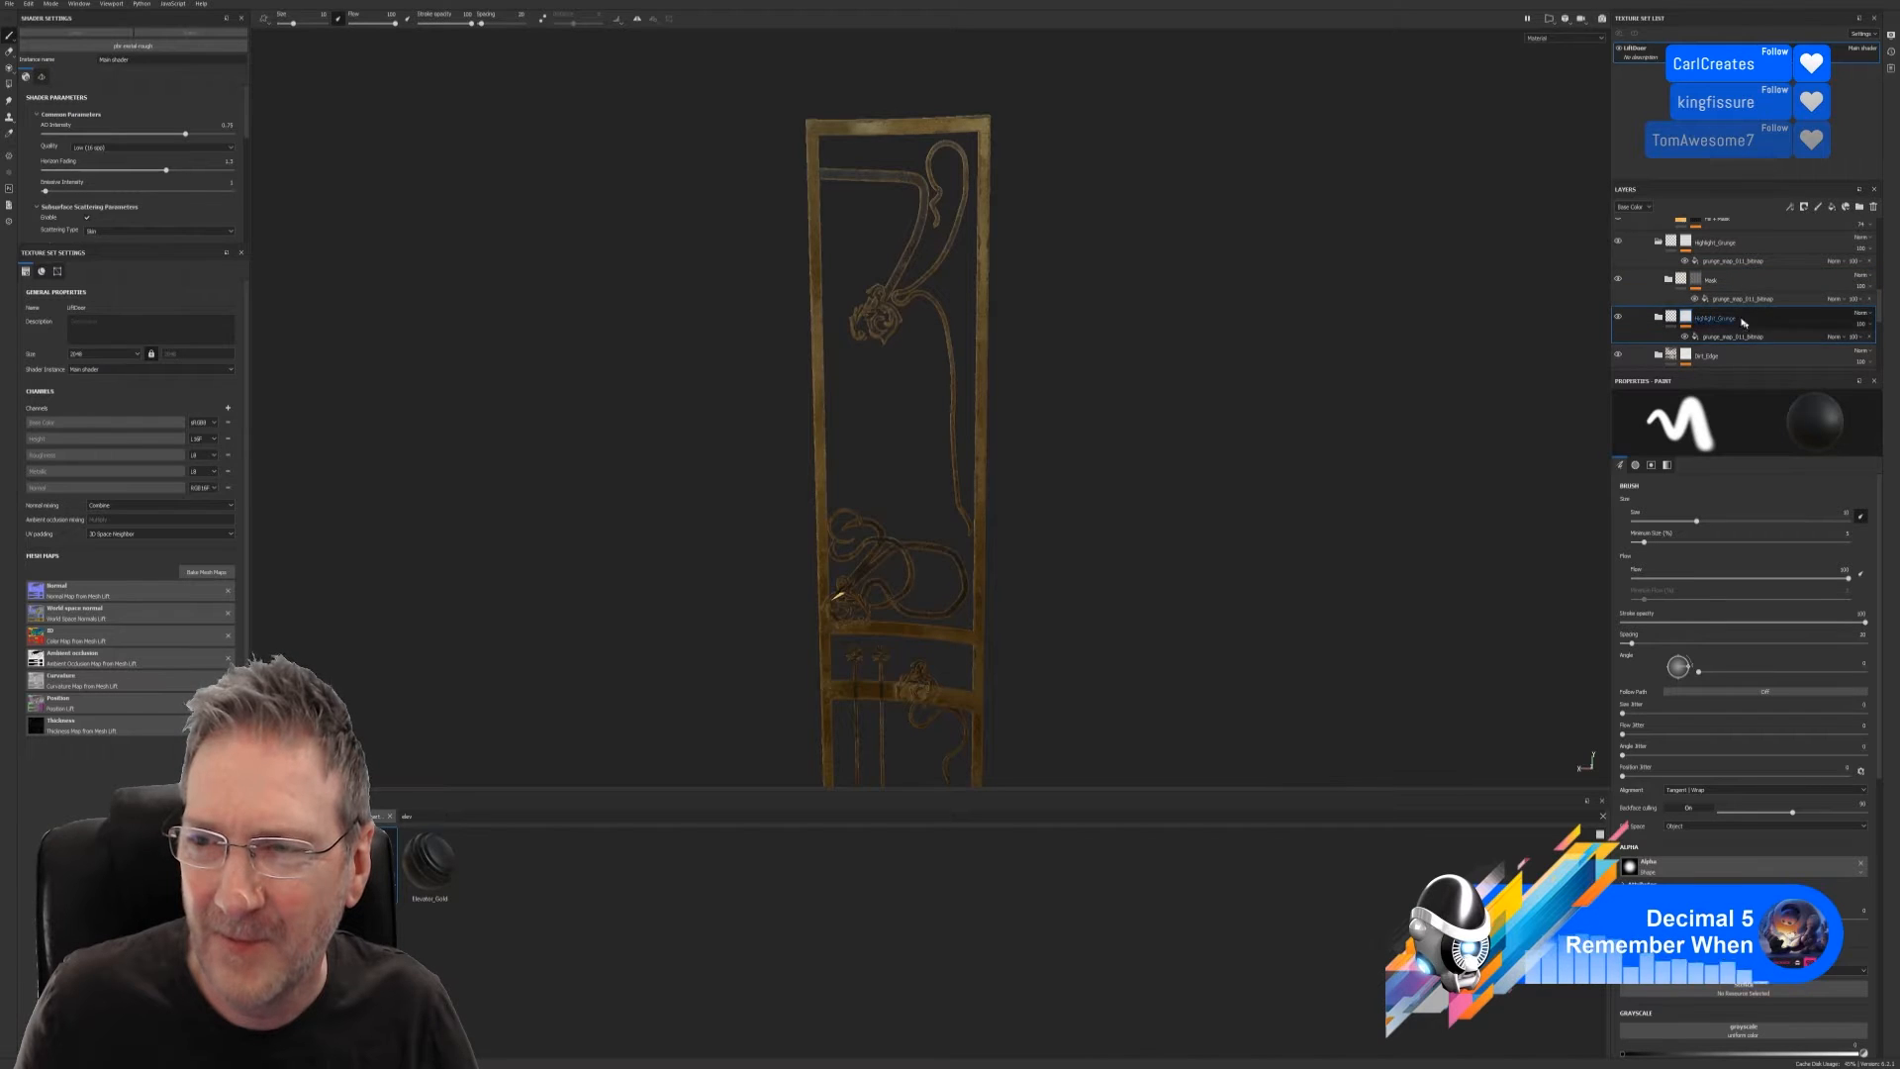
click(1694, 311)
scroll(1682, 316, up, 1)
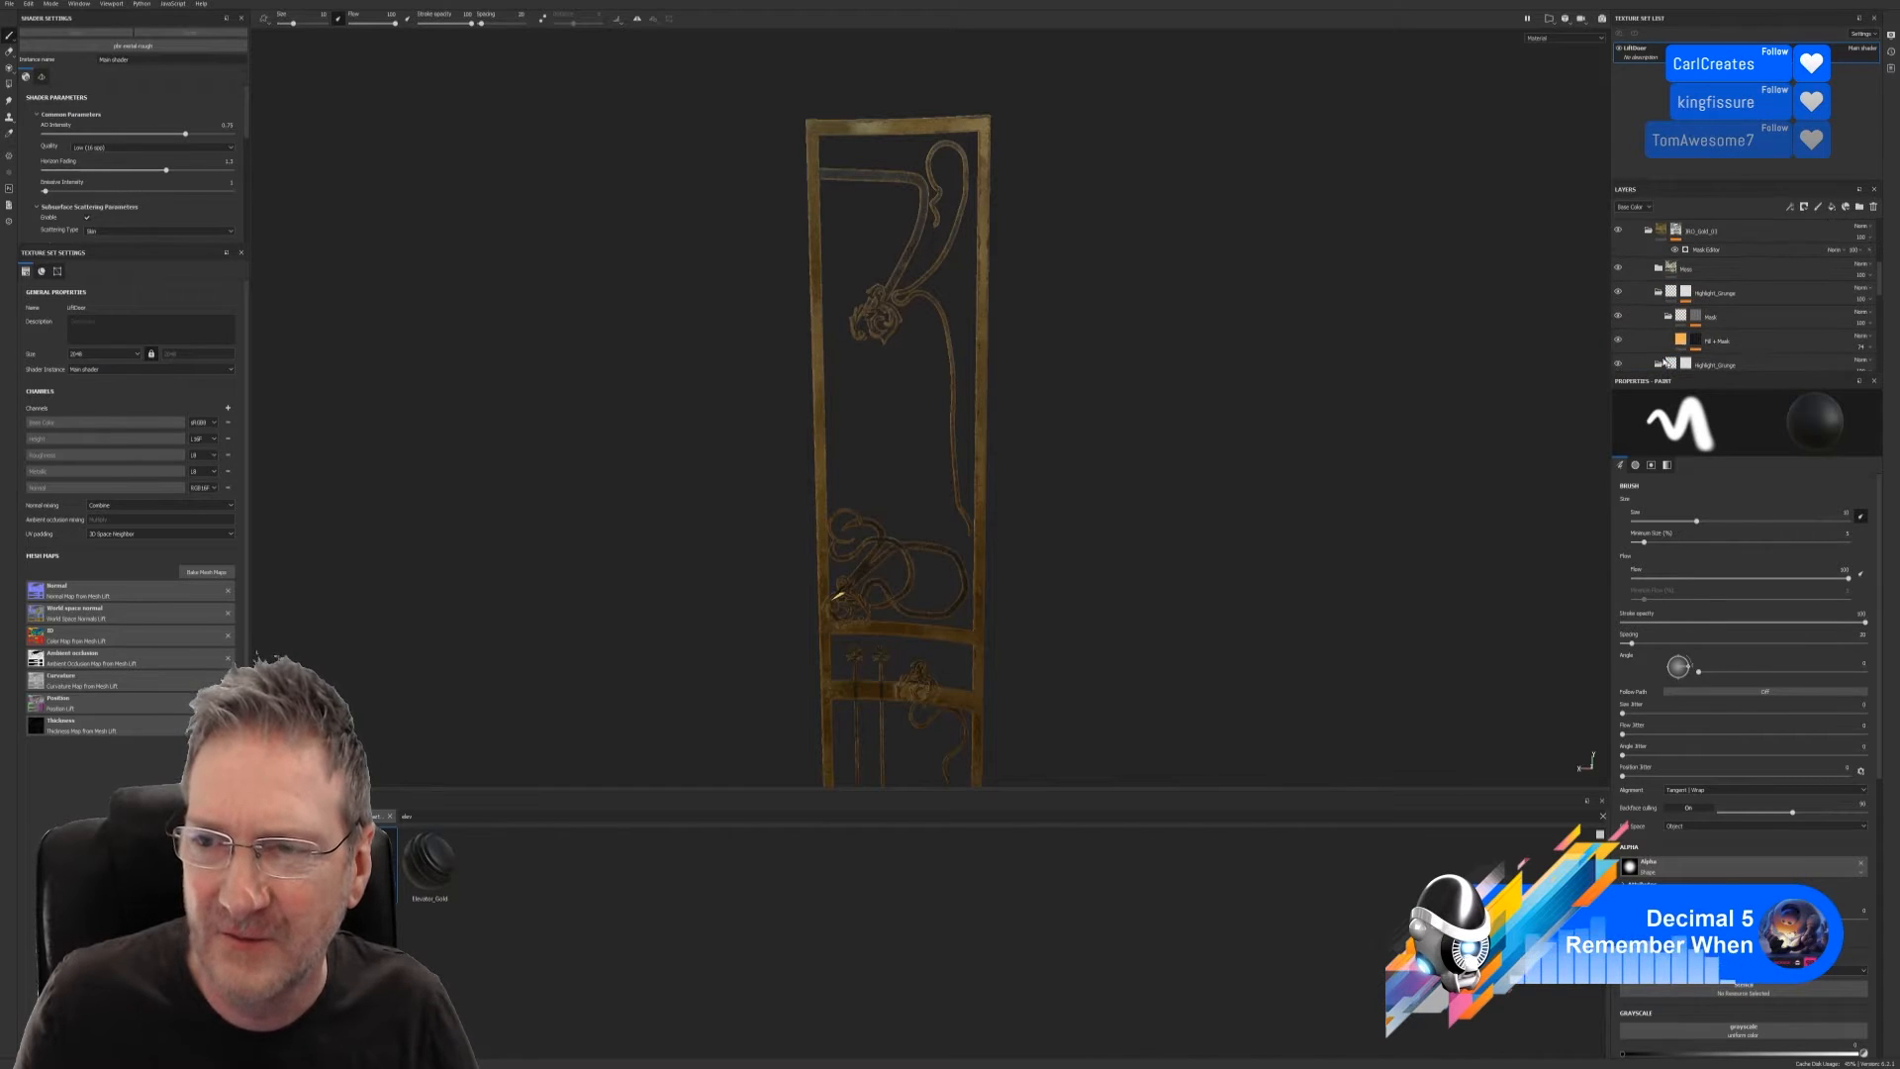
Collapse the expanded colour selection and top gold folders in the layer stack
scroll(1655, 300, up, 2)
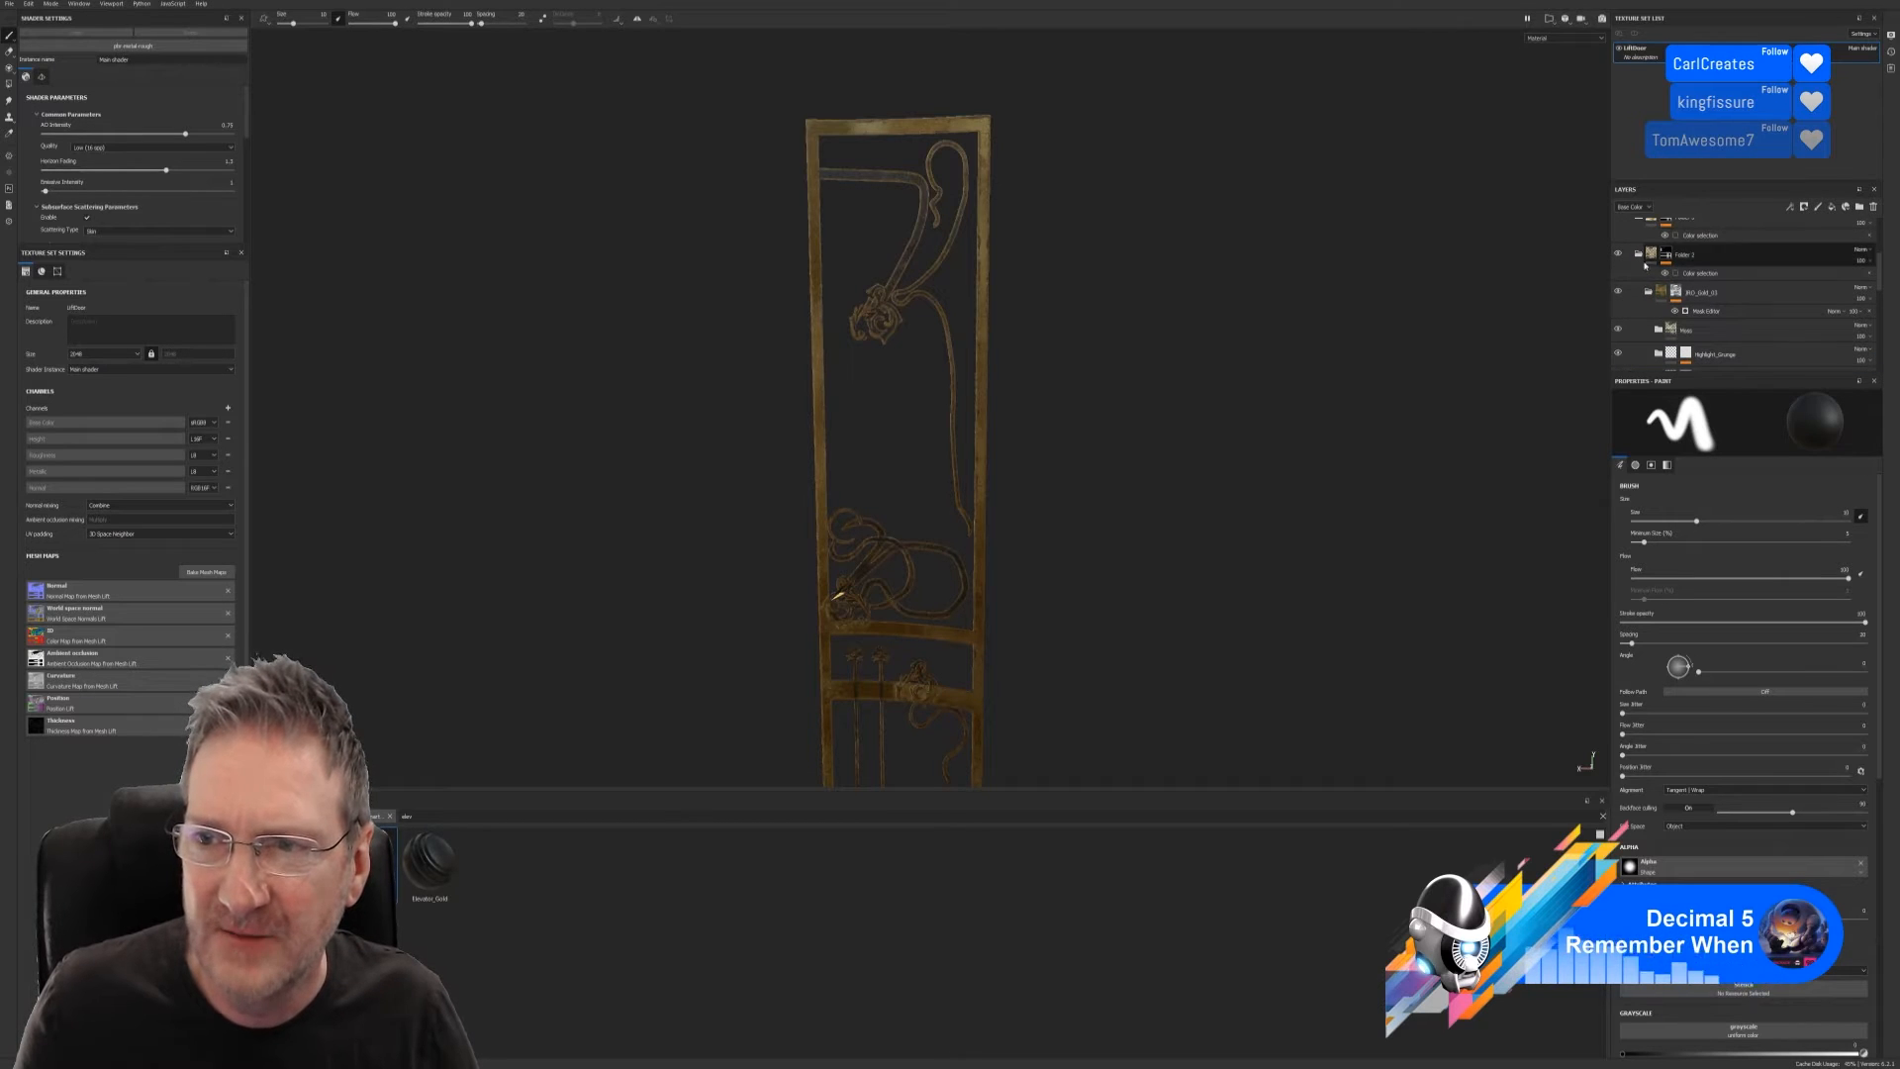
scroll(1639, 259, up, 3)
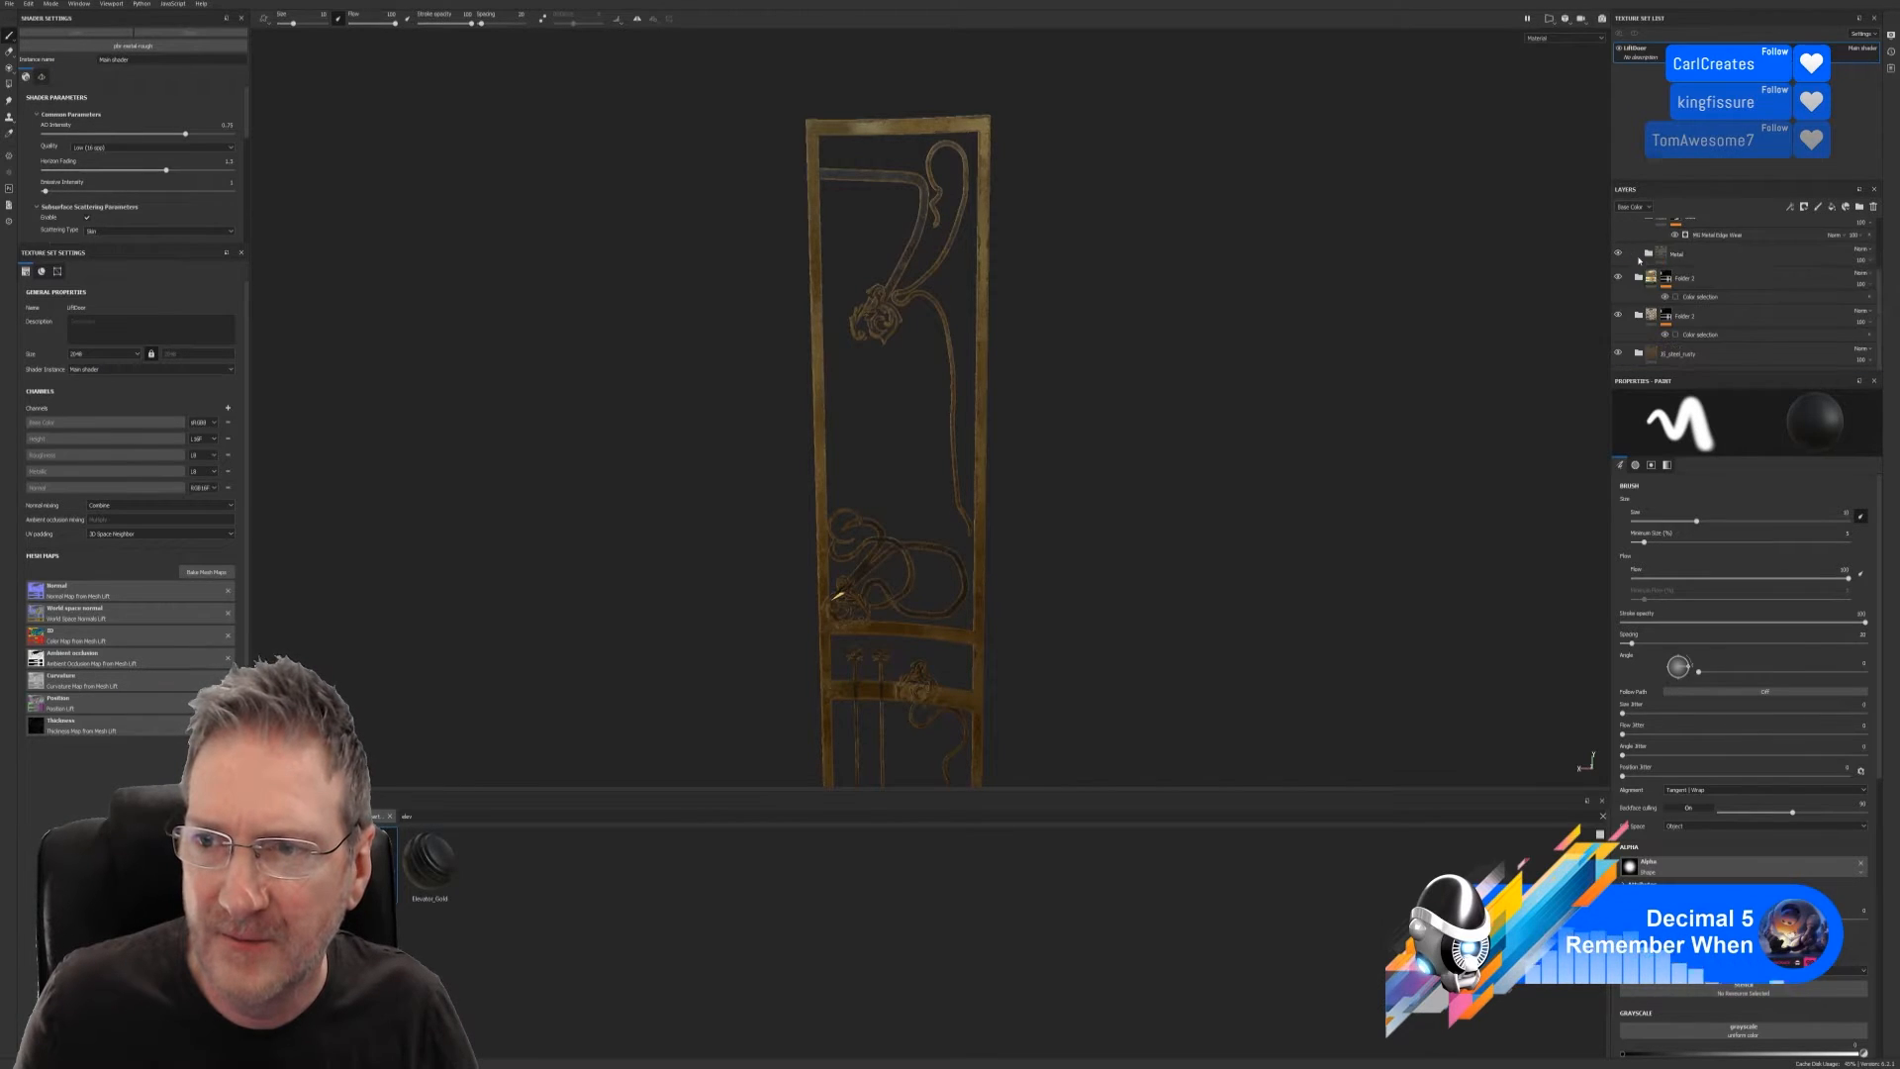
scroll(1639, 256, down, 5)
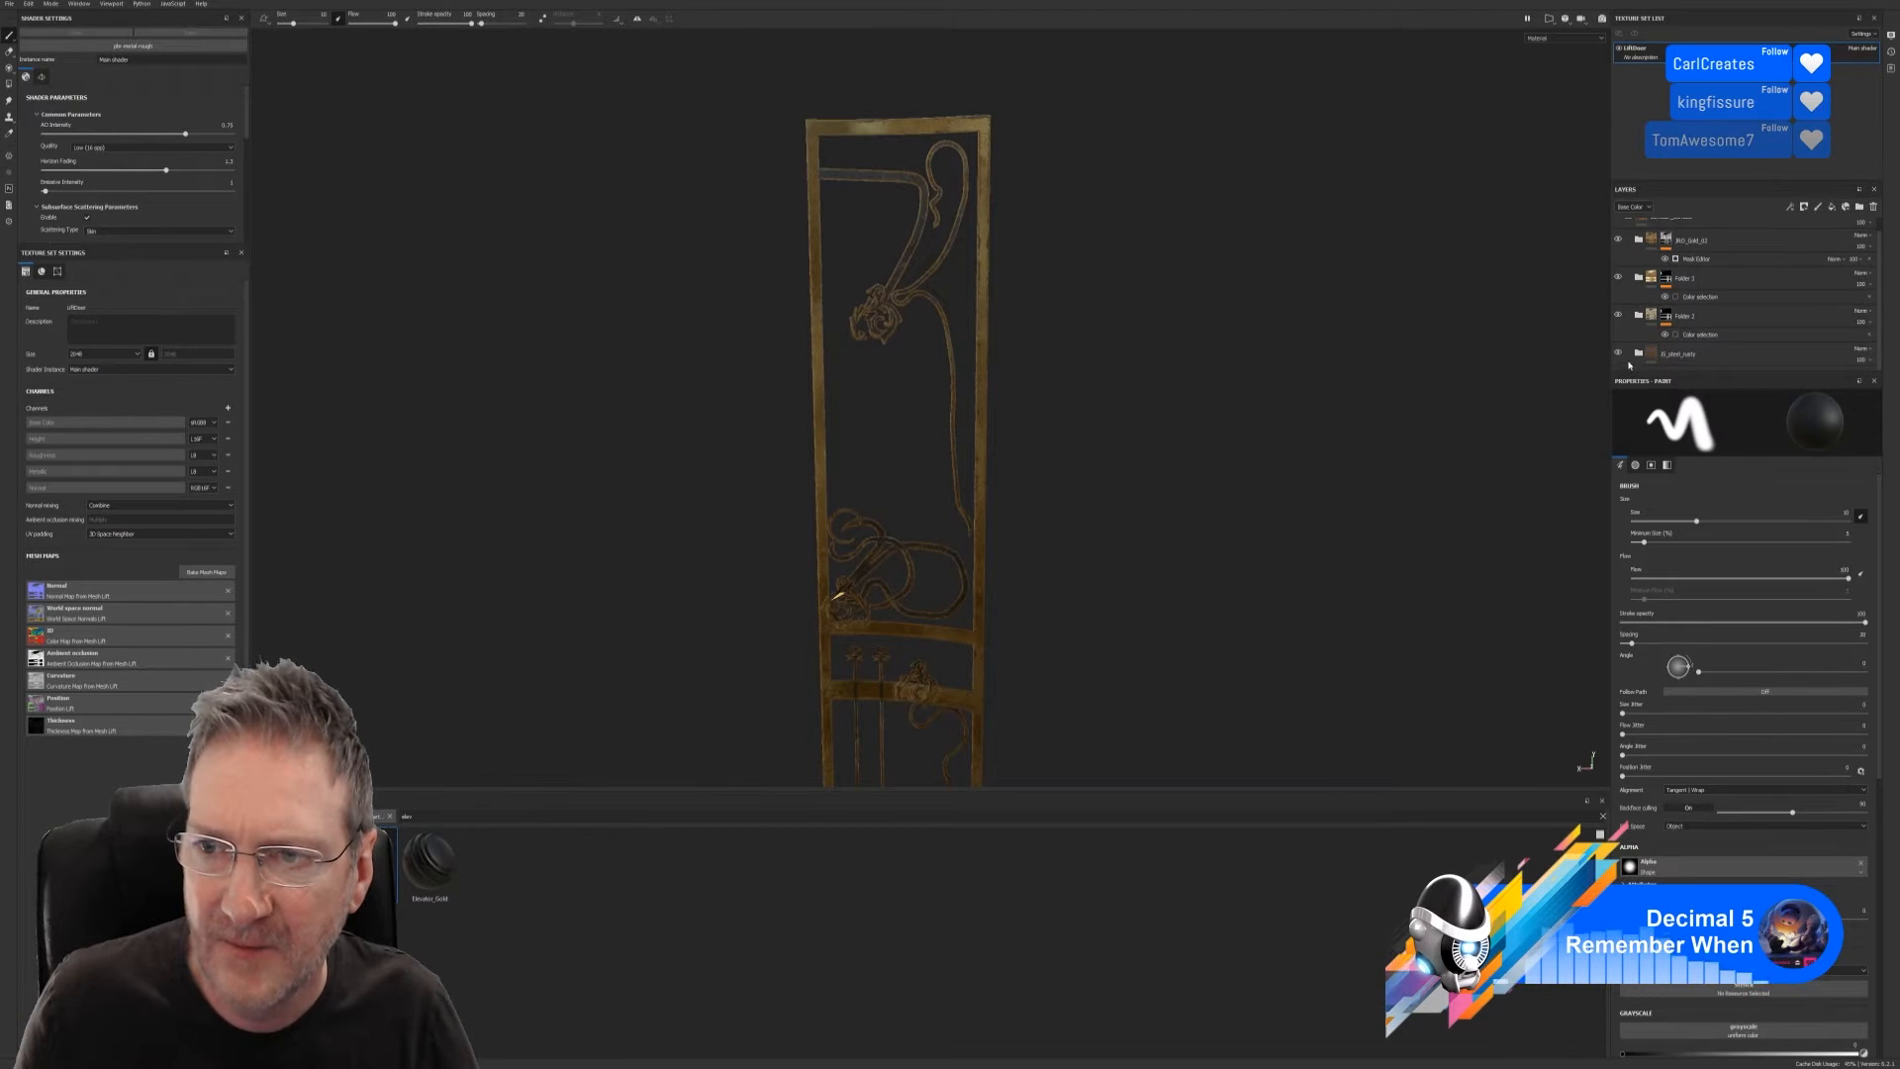
scroll(1634, 317, up, 1)
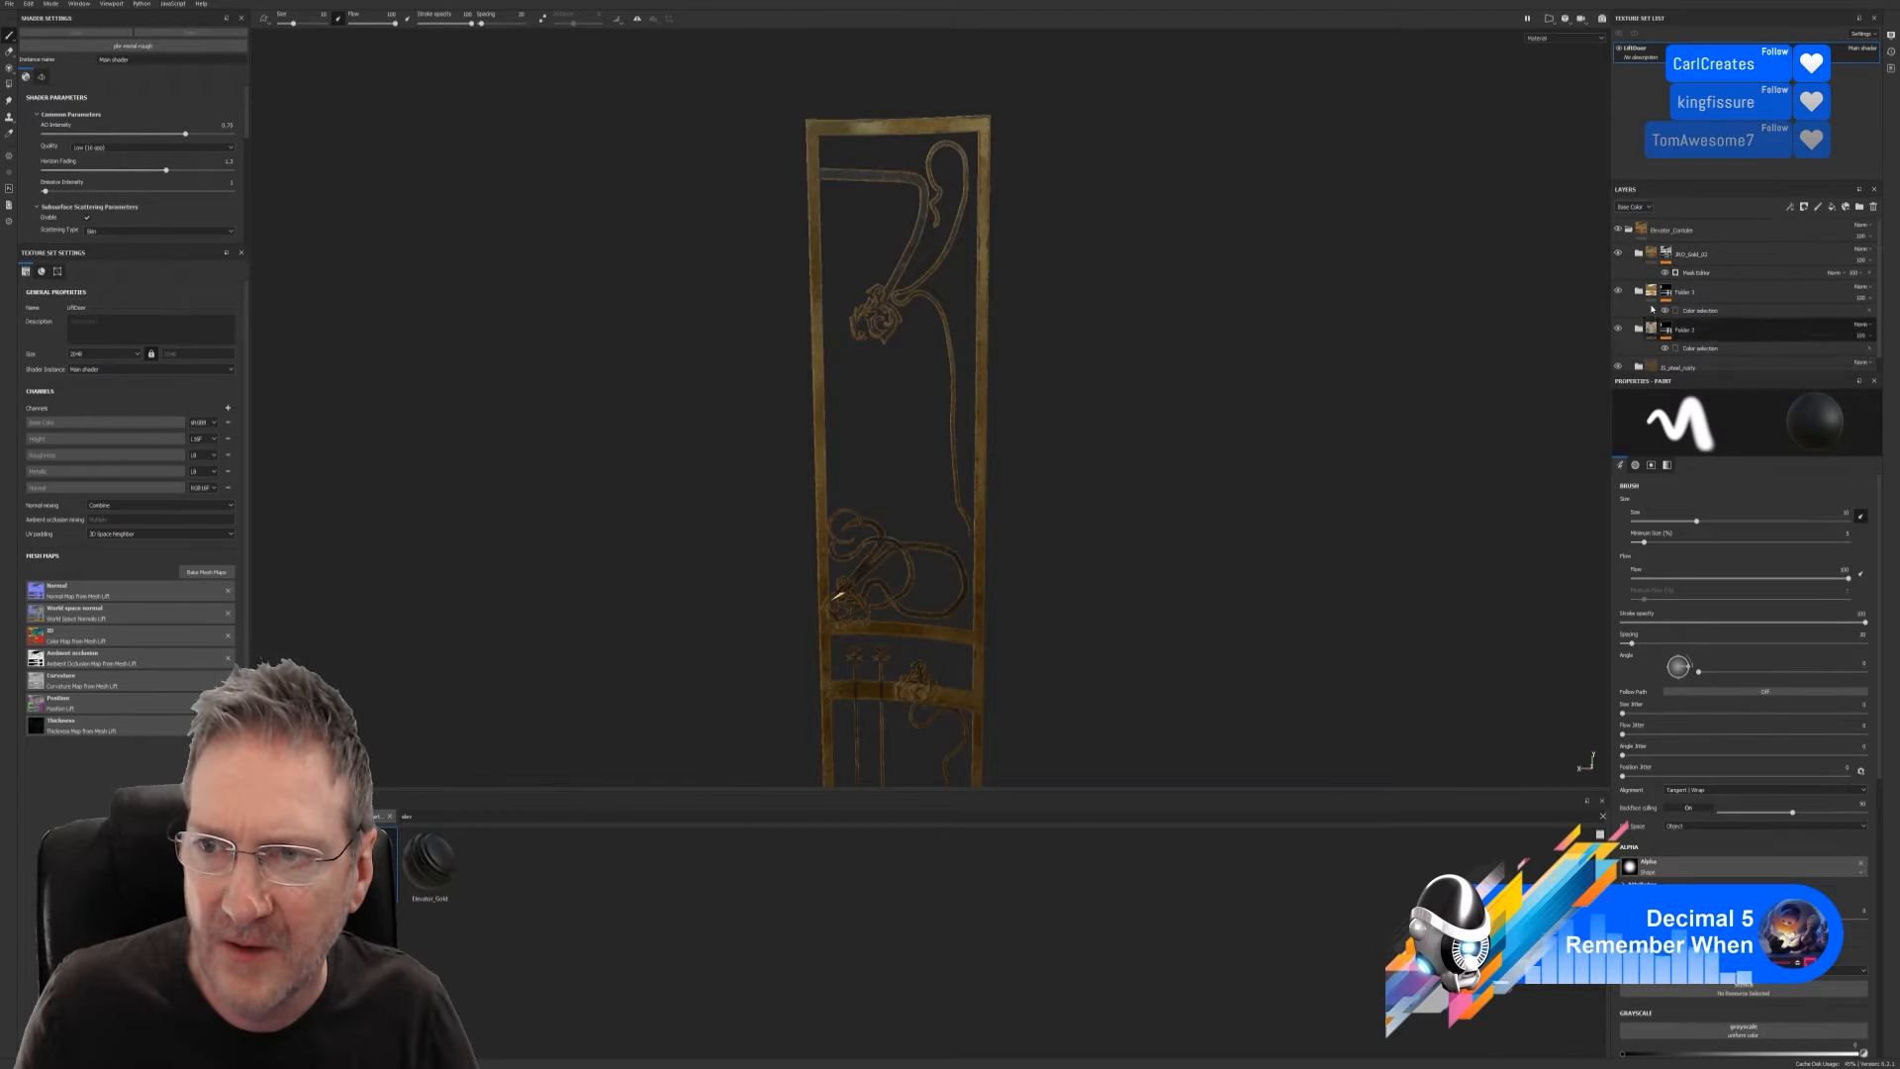
Compare the door from both sides with the top gold folder hidden and shown, leaving the folder visible
click(1618, 255)
click(1619, 256)
click(1618, 256)
click(1619, 255)
click(1619, 255)
click(1619, 255)
click(1619, 255)
click(1619, 256)
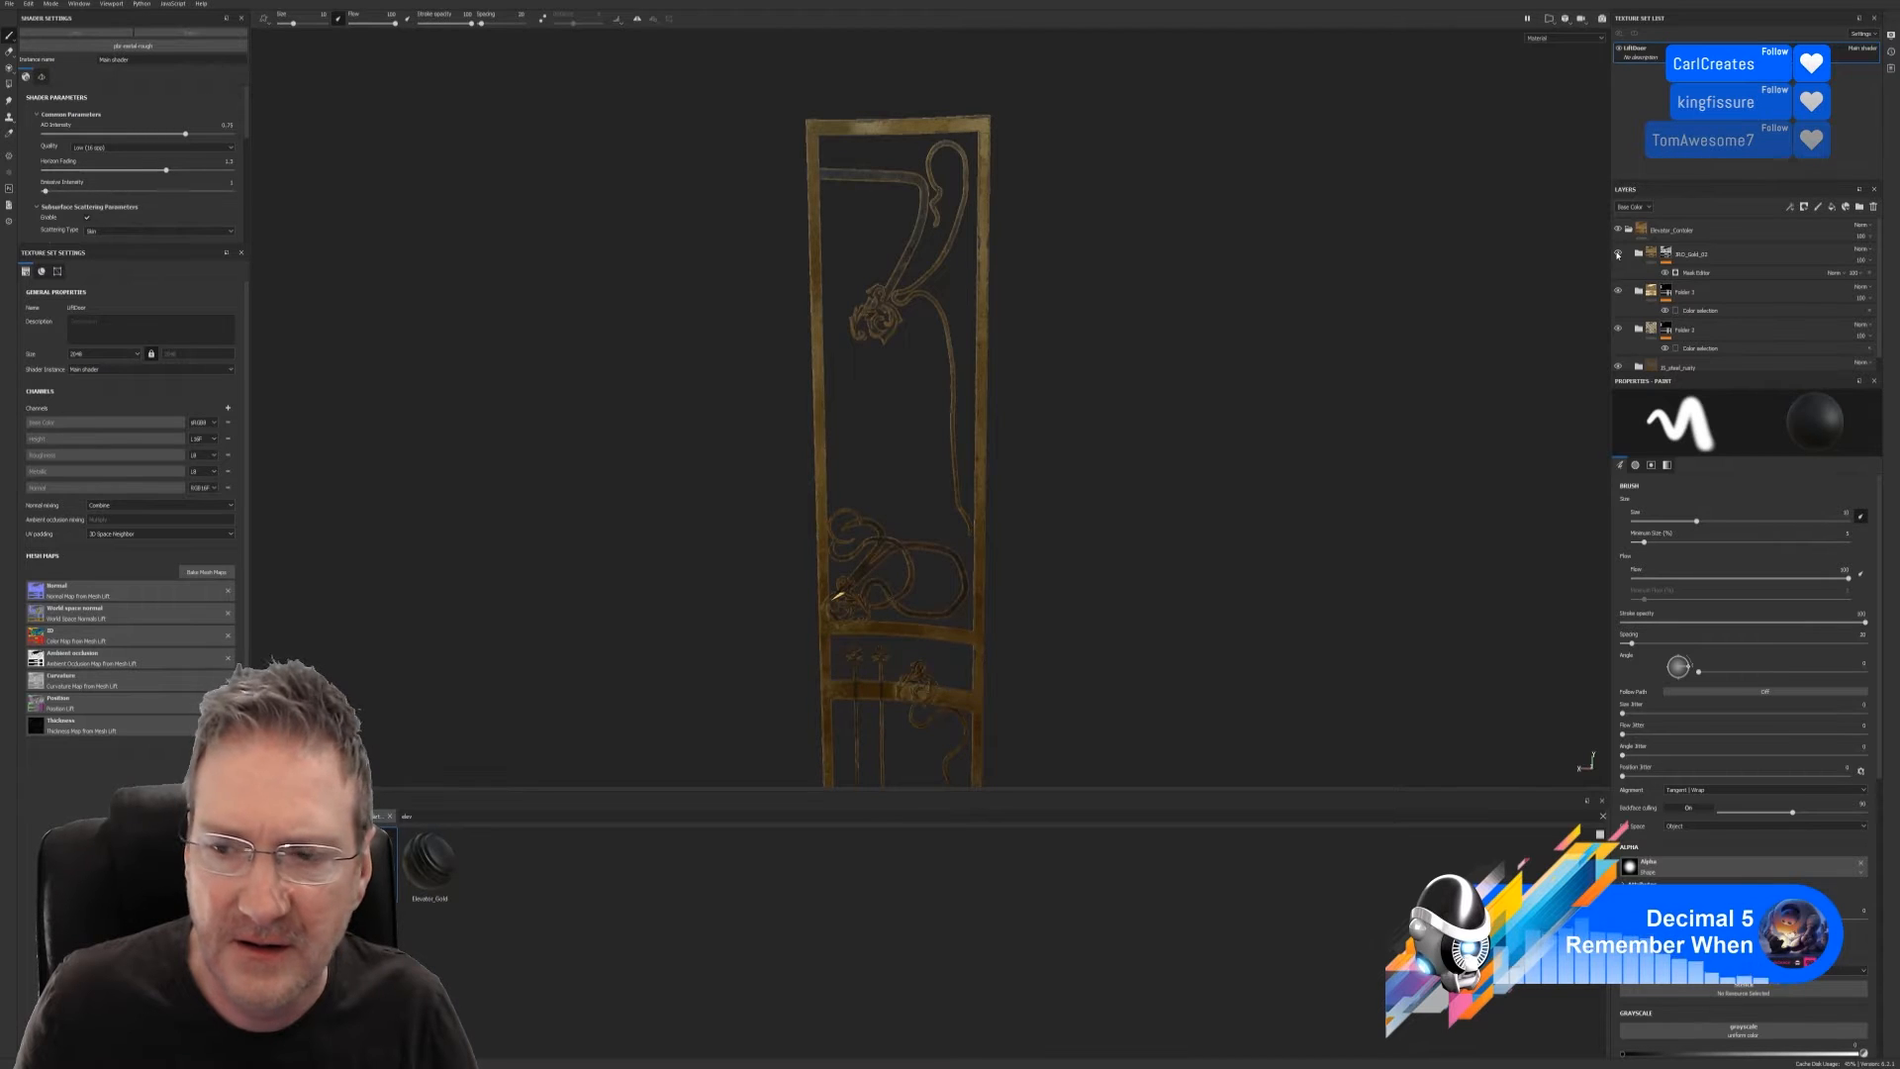
alt+drag(1015, 472, 64, 451)
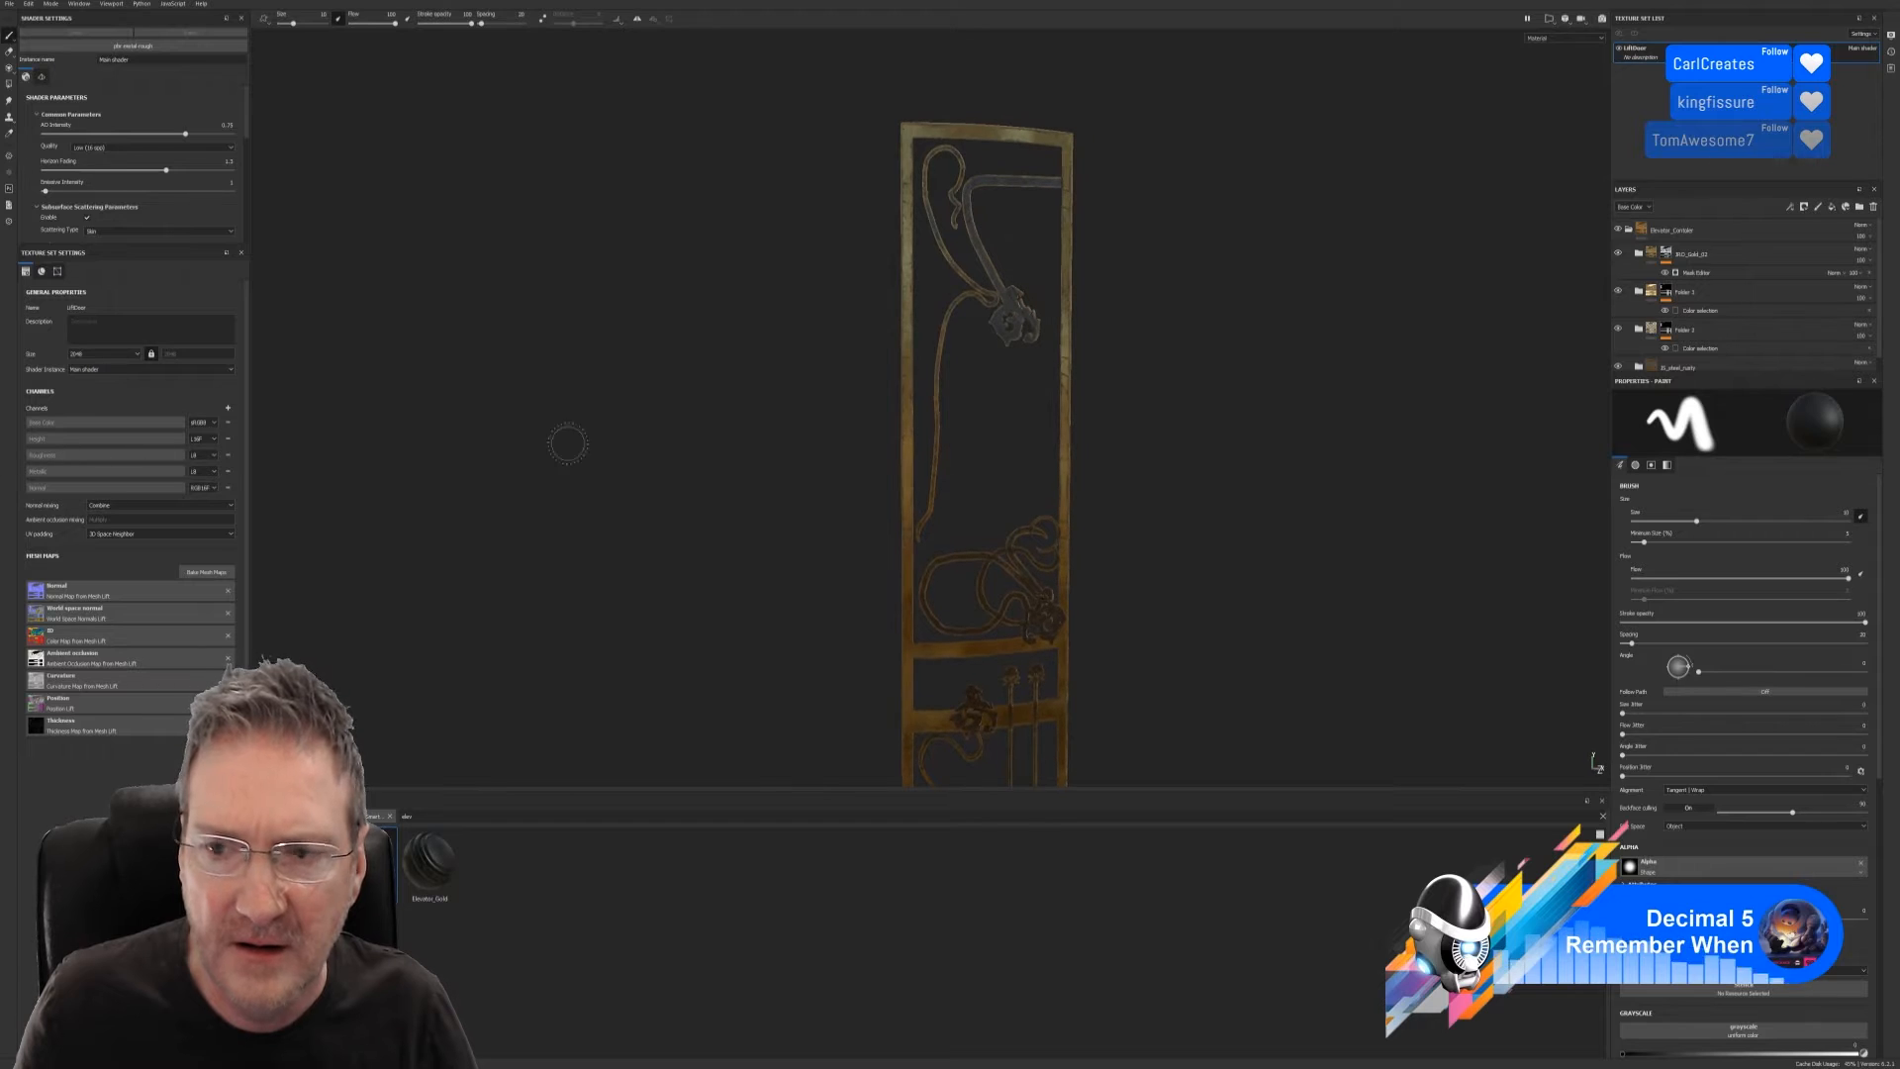
click(1619, 255)
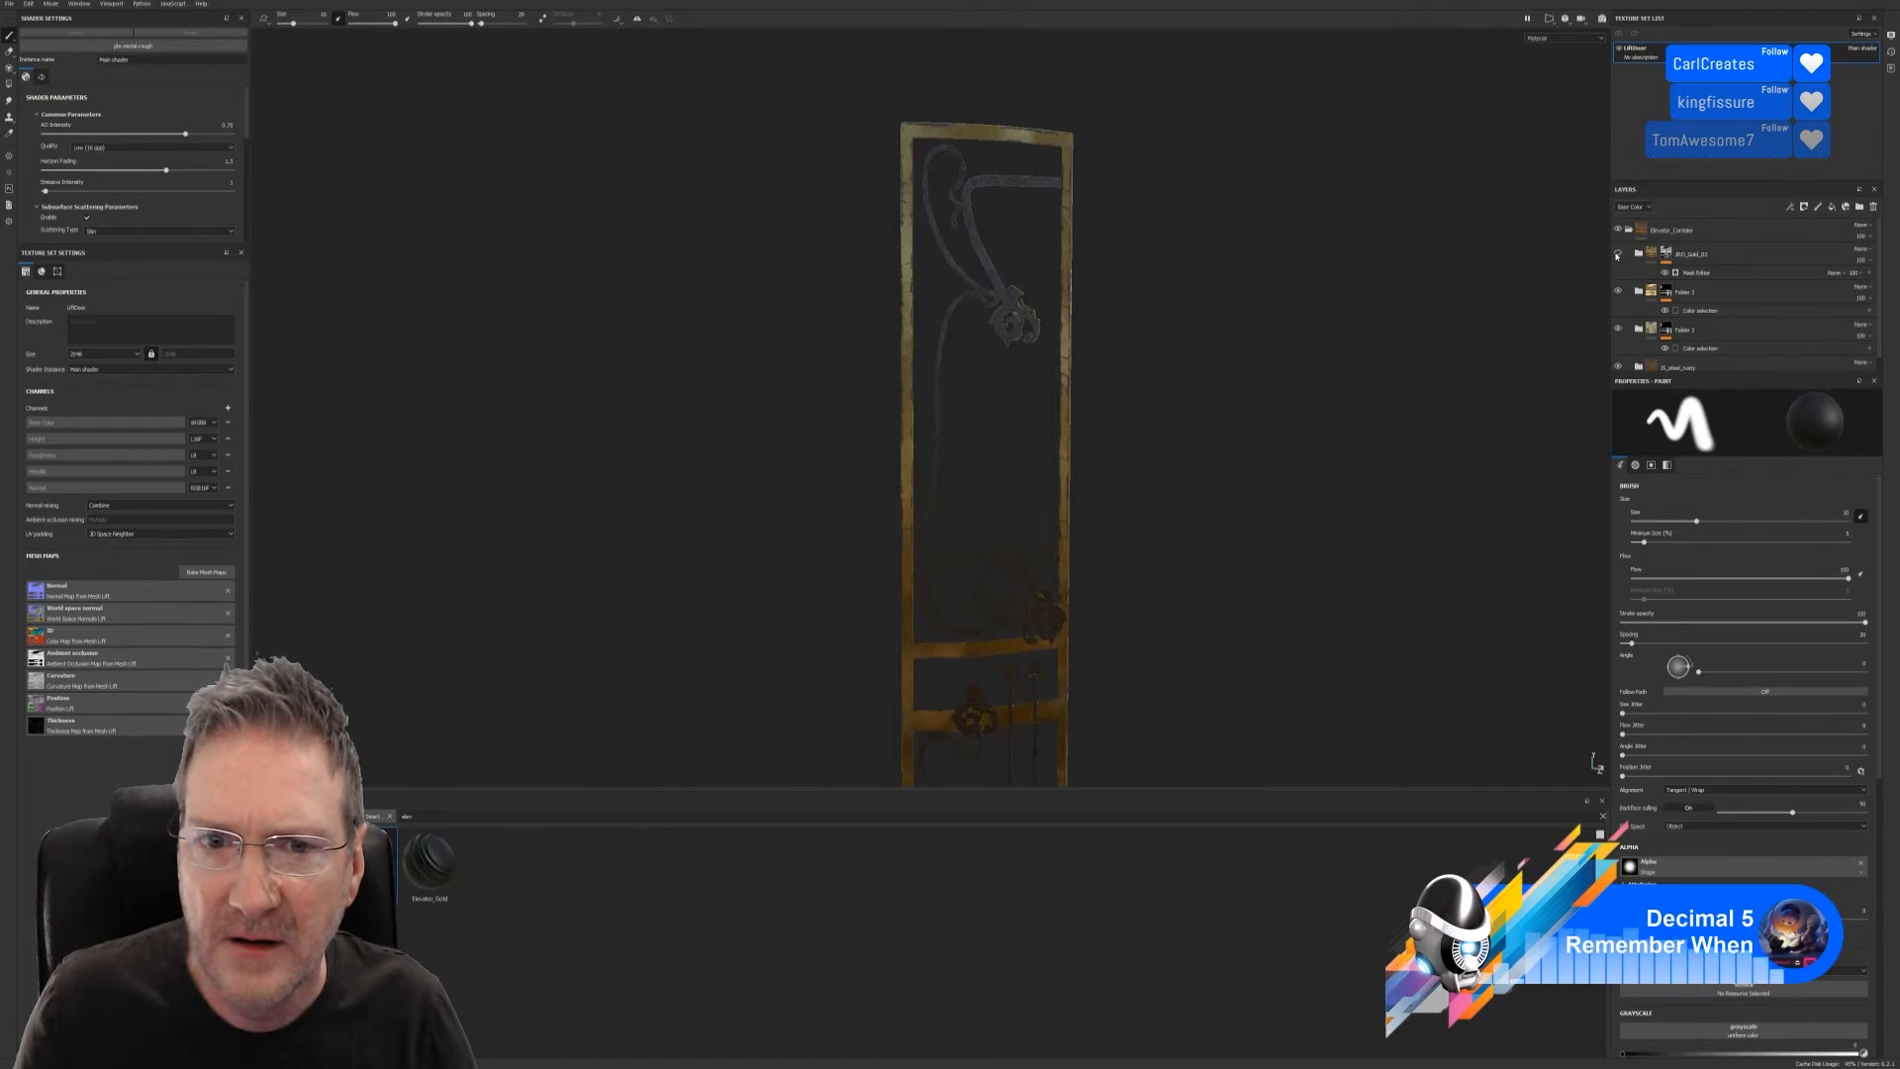
click(1619, 255)
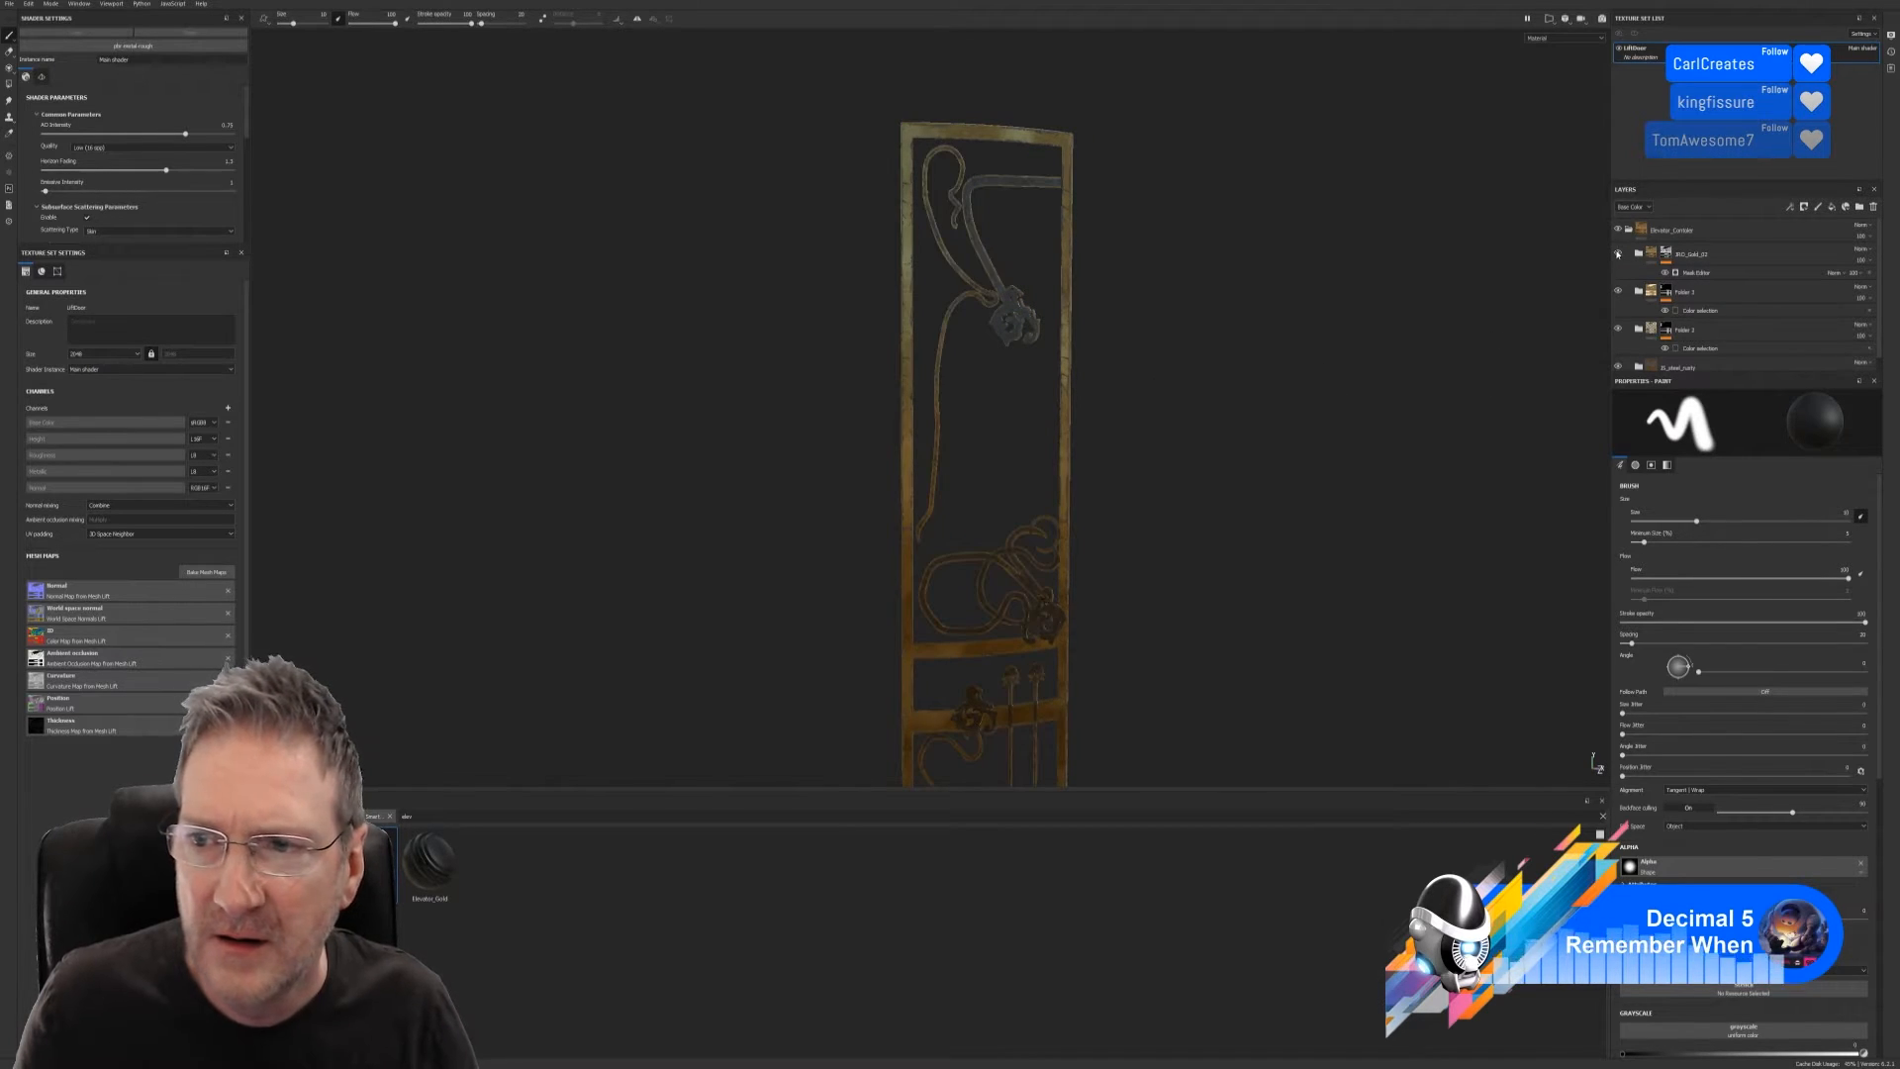
Examine the mask effects of the top gold folder and its first subfolder
click(1644, 255)
click(1665, 255)
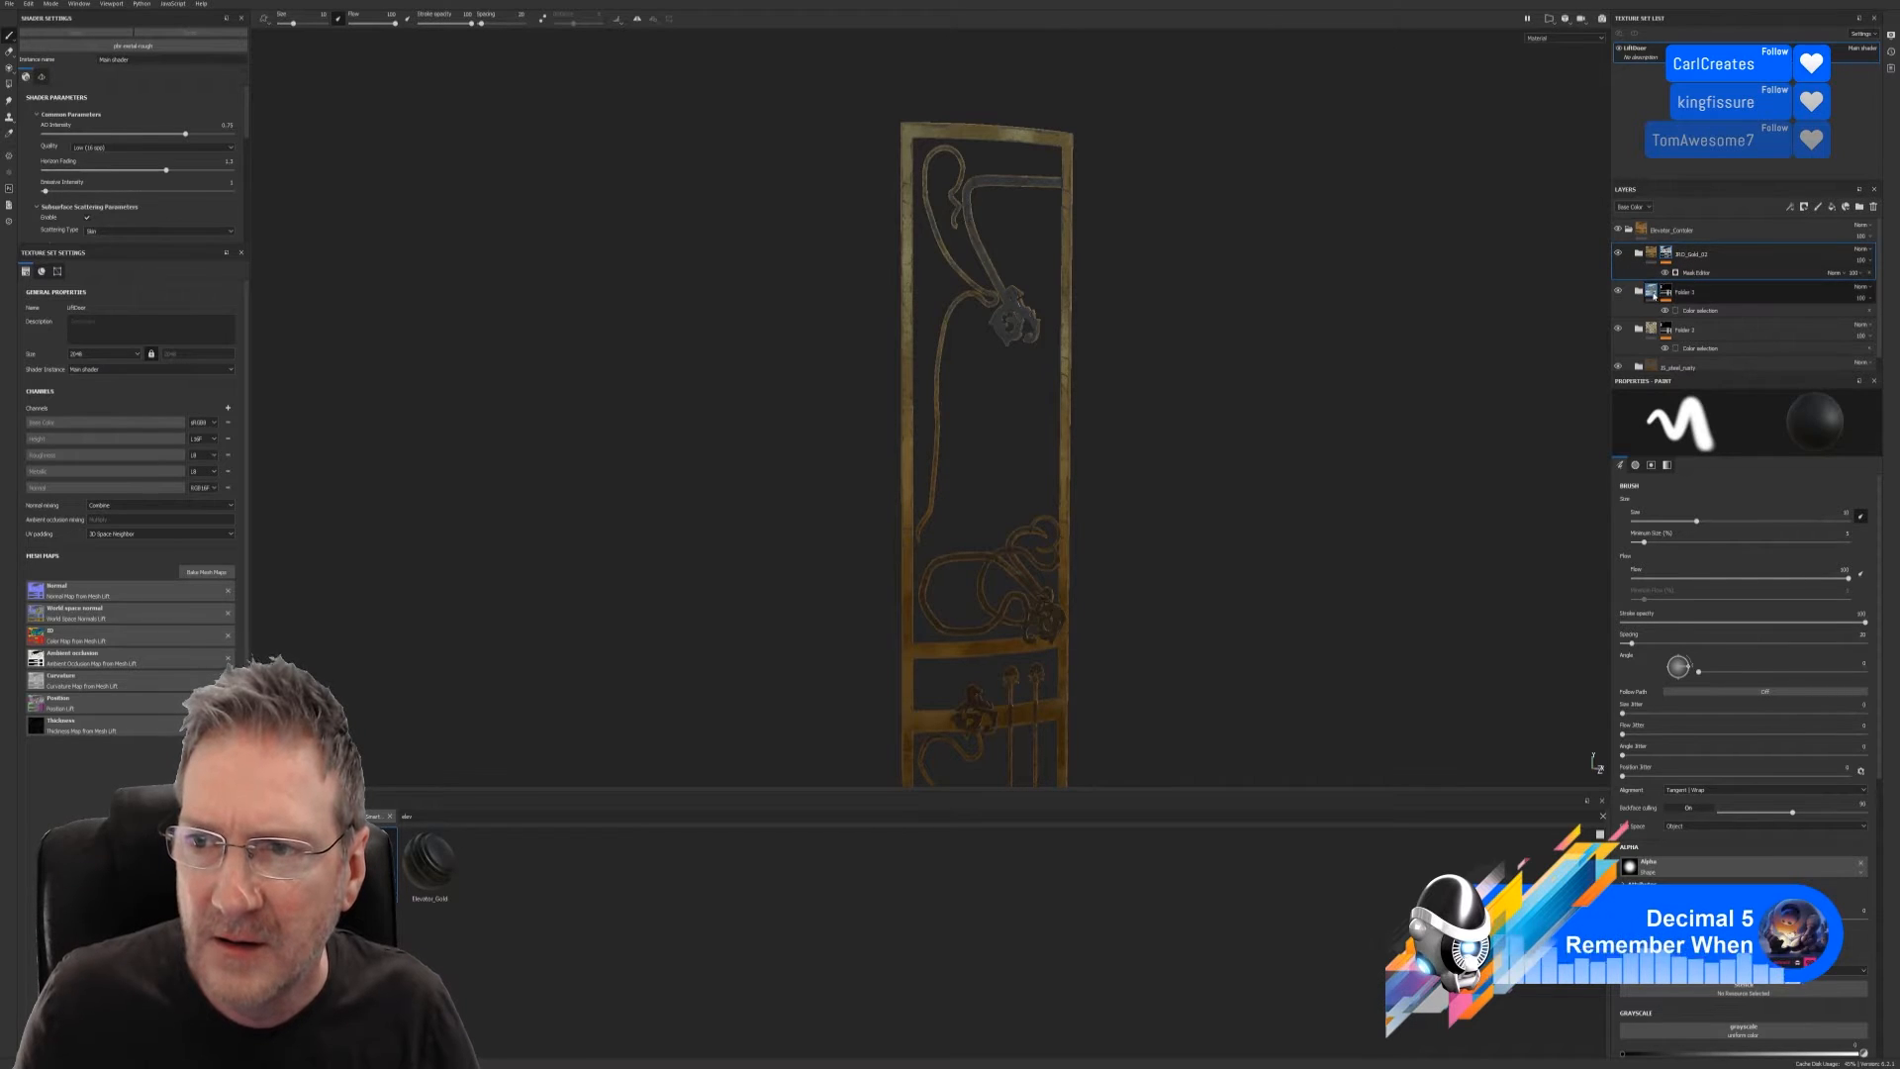
click(1639, 255)
click(1696, 293)
scroll(1698, 334, down, 1)
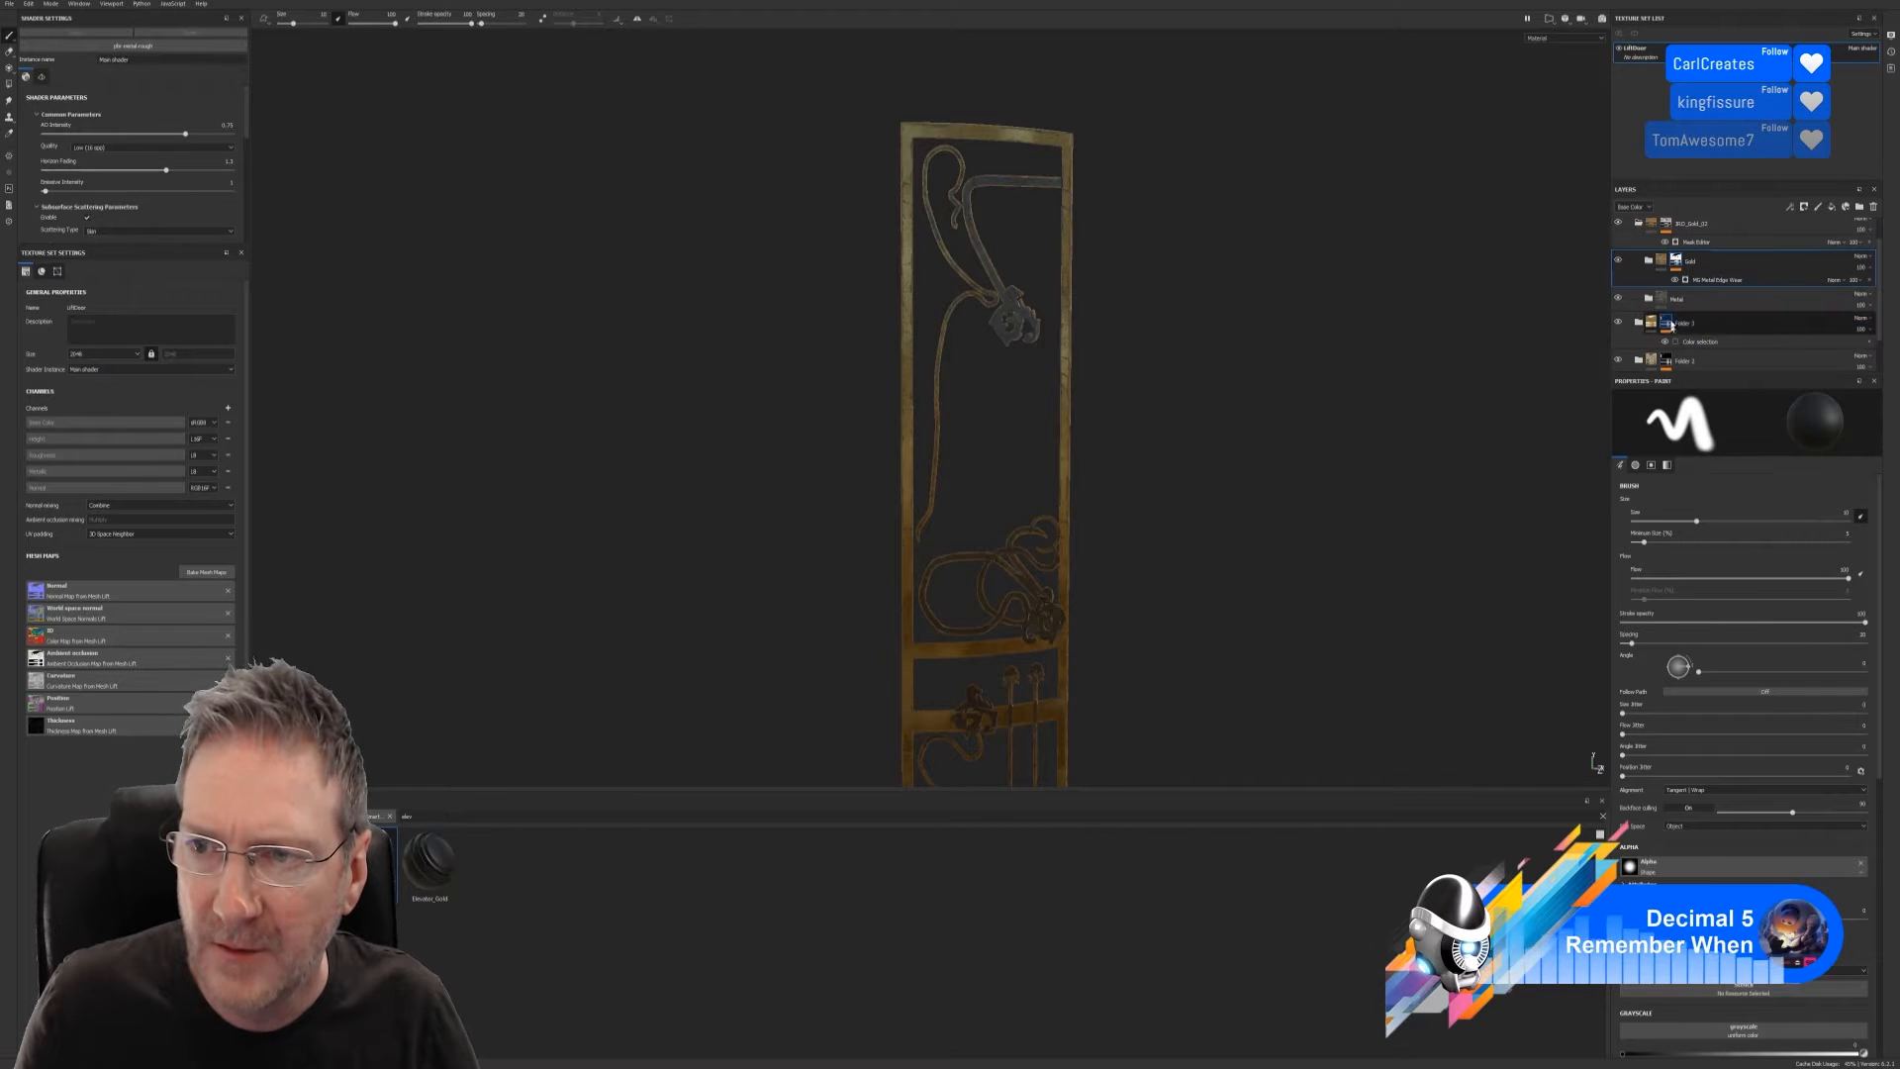
Expand the metal folder inside the top gold folder and examine the mask effects of its Dirt_Down, Dirt_Curvature and neighbouring folders
click(1647, 297)
scroll(1685, 314, down, 2)
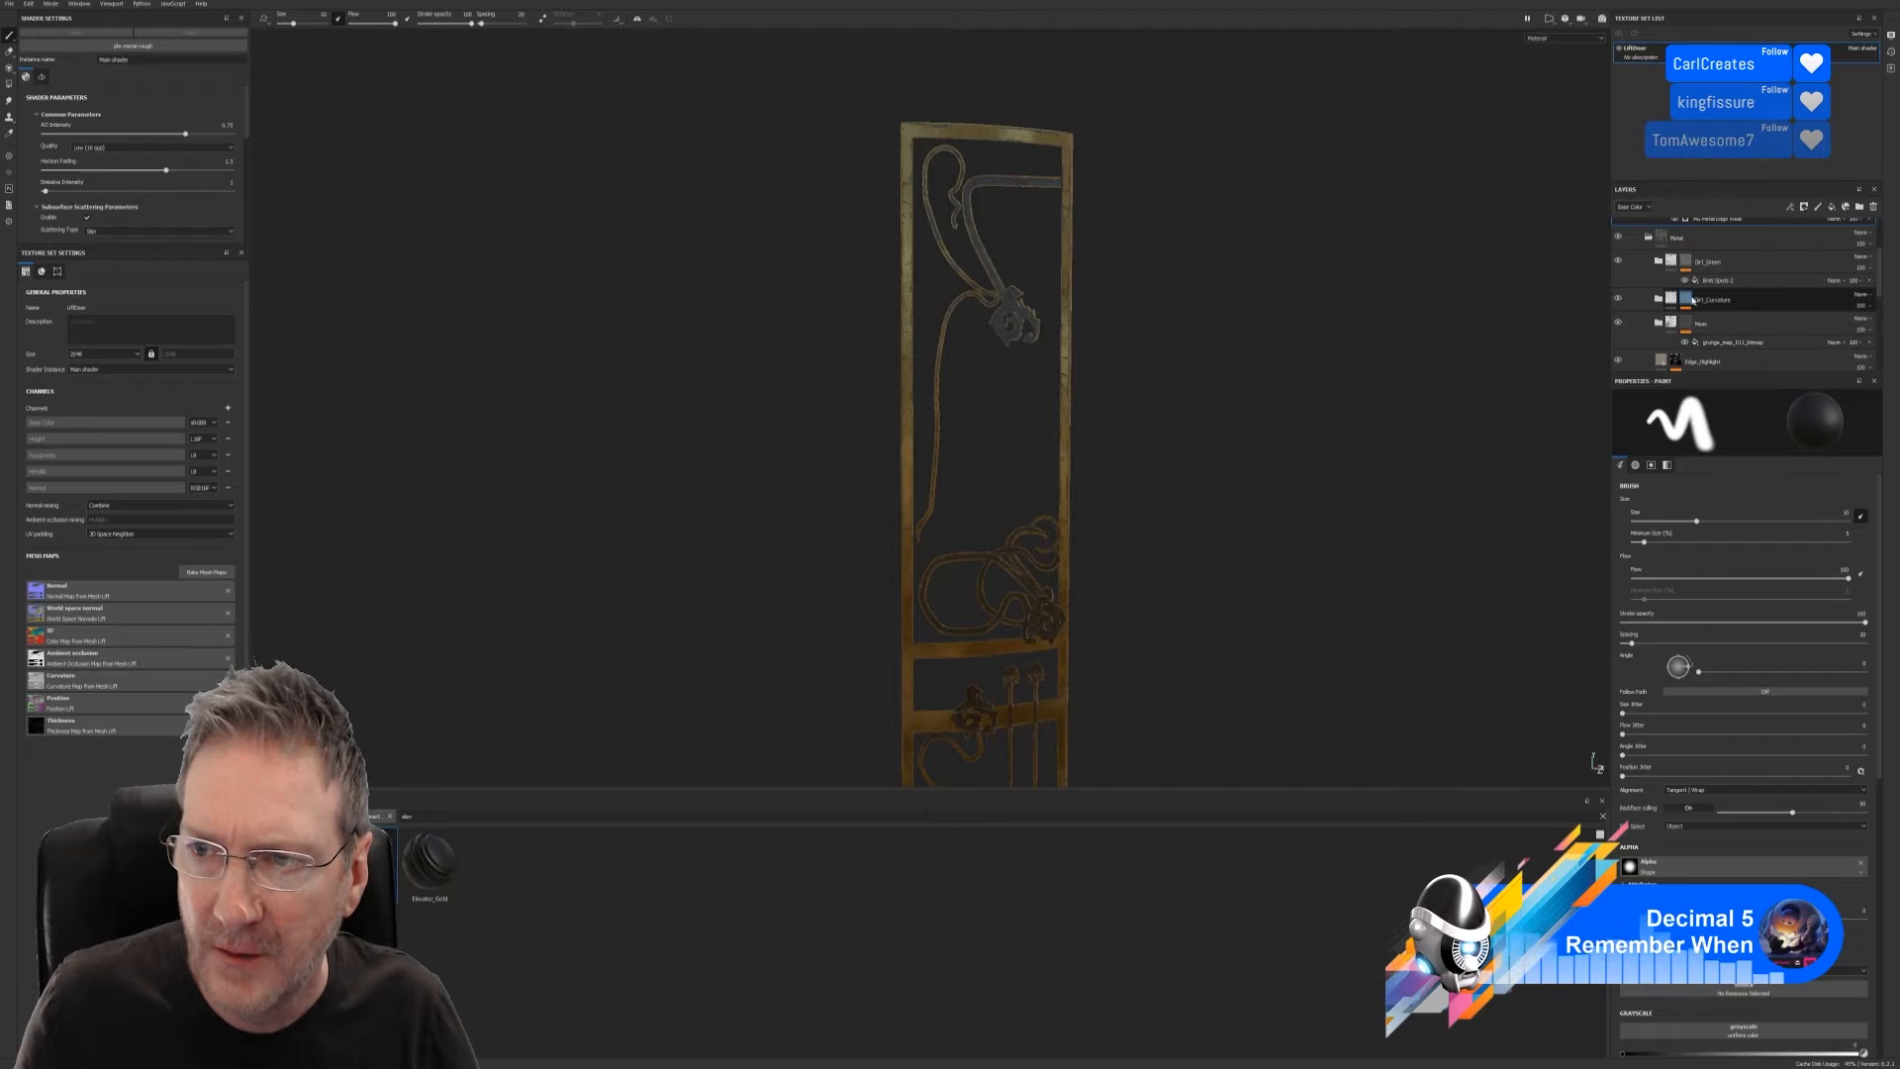
click(1718, 300)
scroll(1714, 314, down, 1)
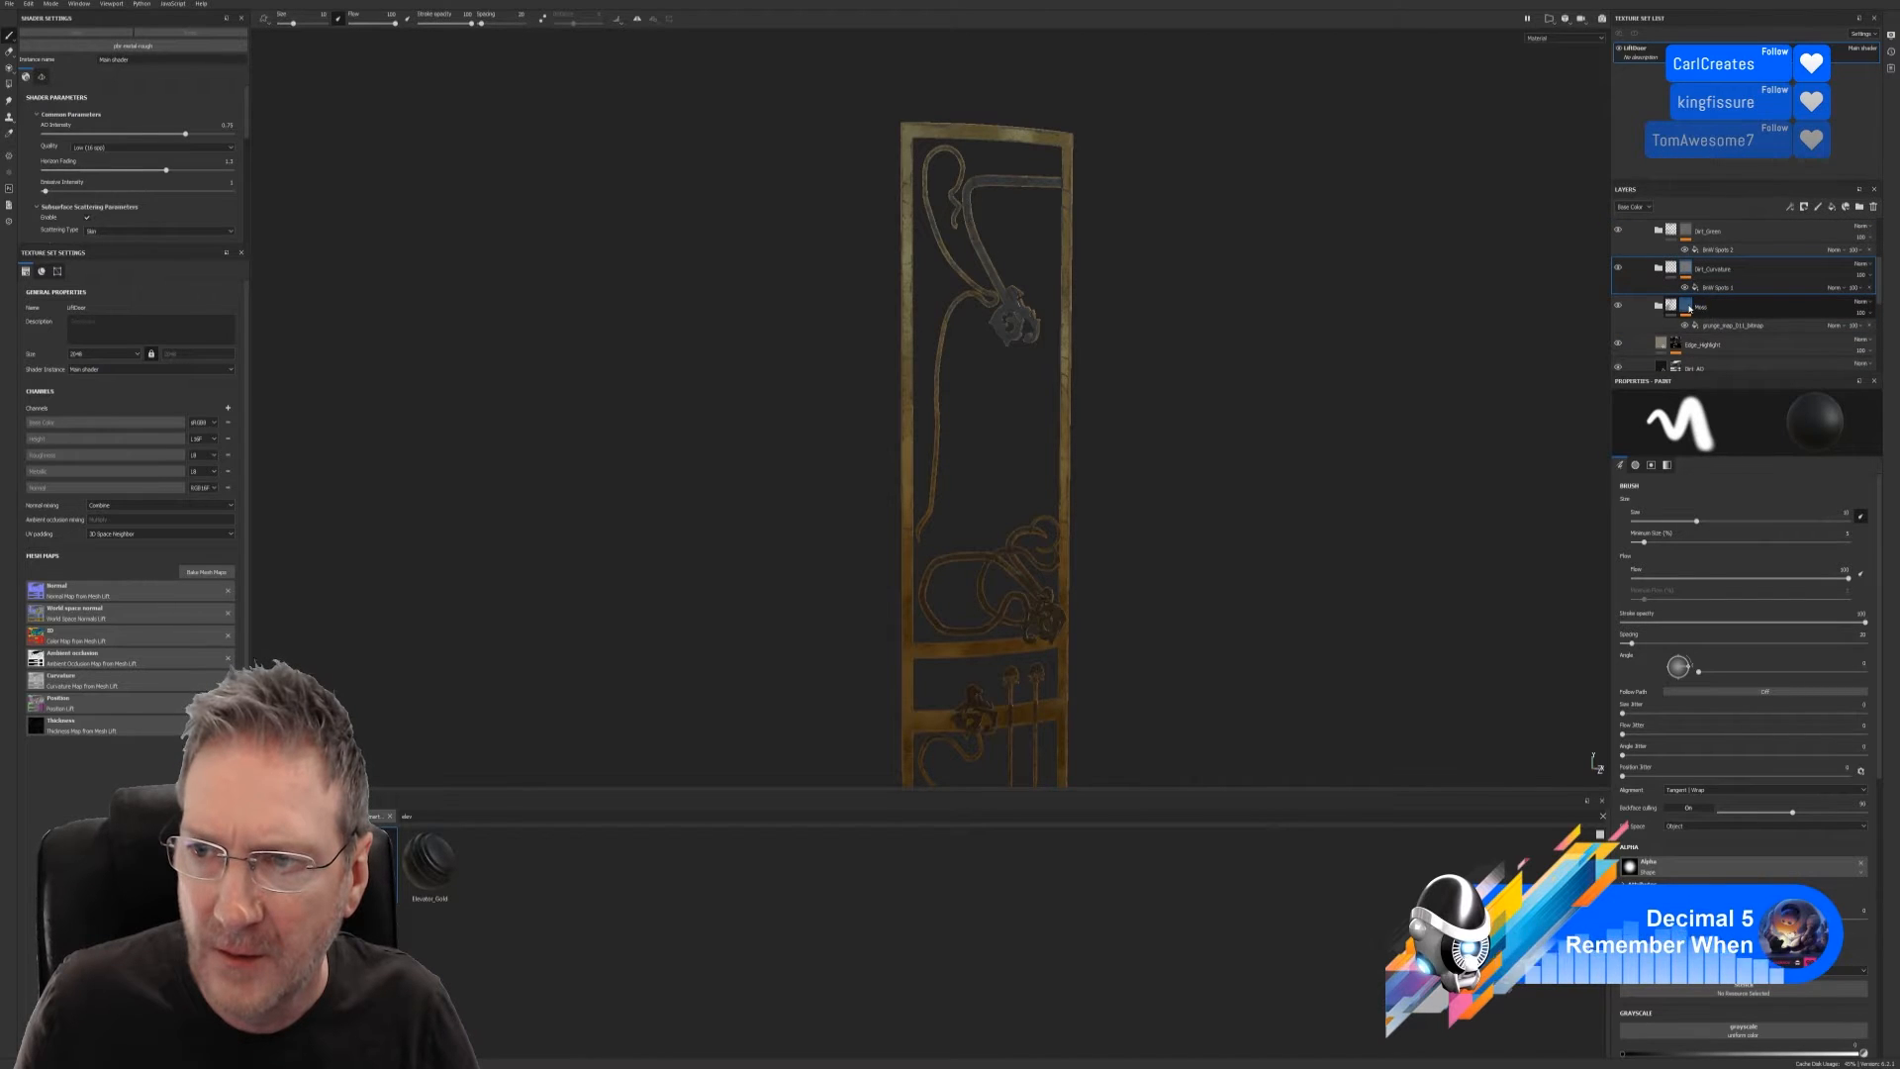
scroll(1694, 326, down, 2)
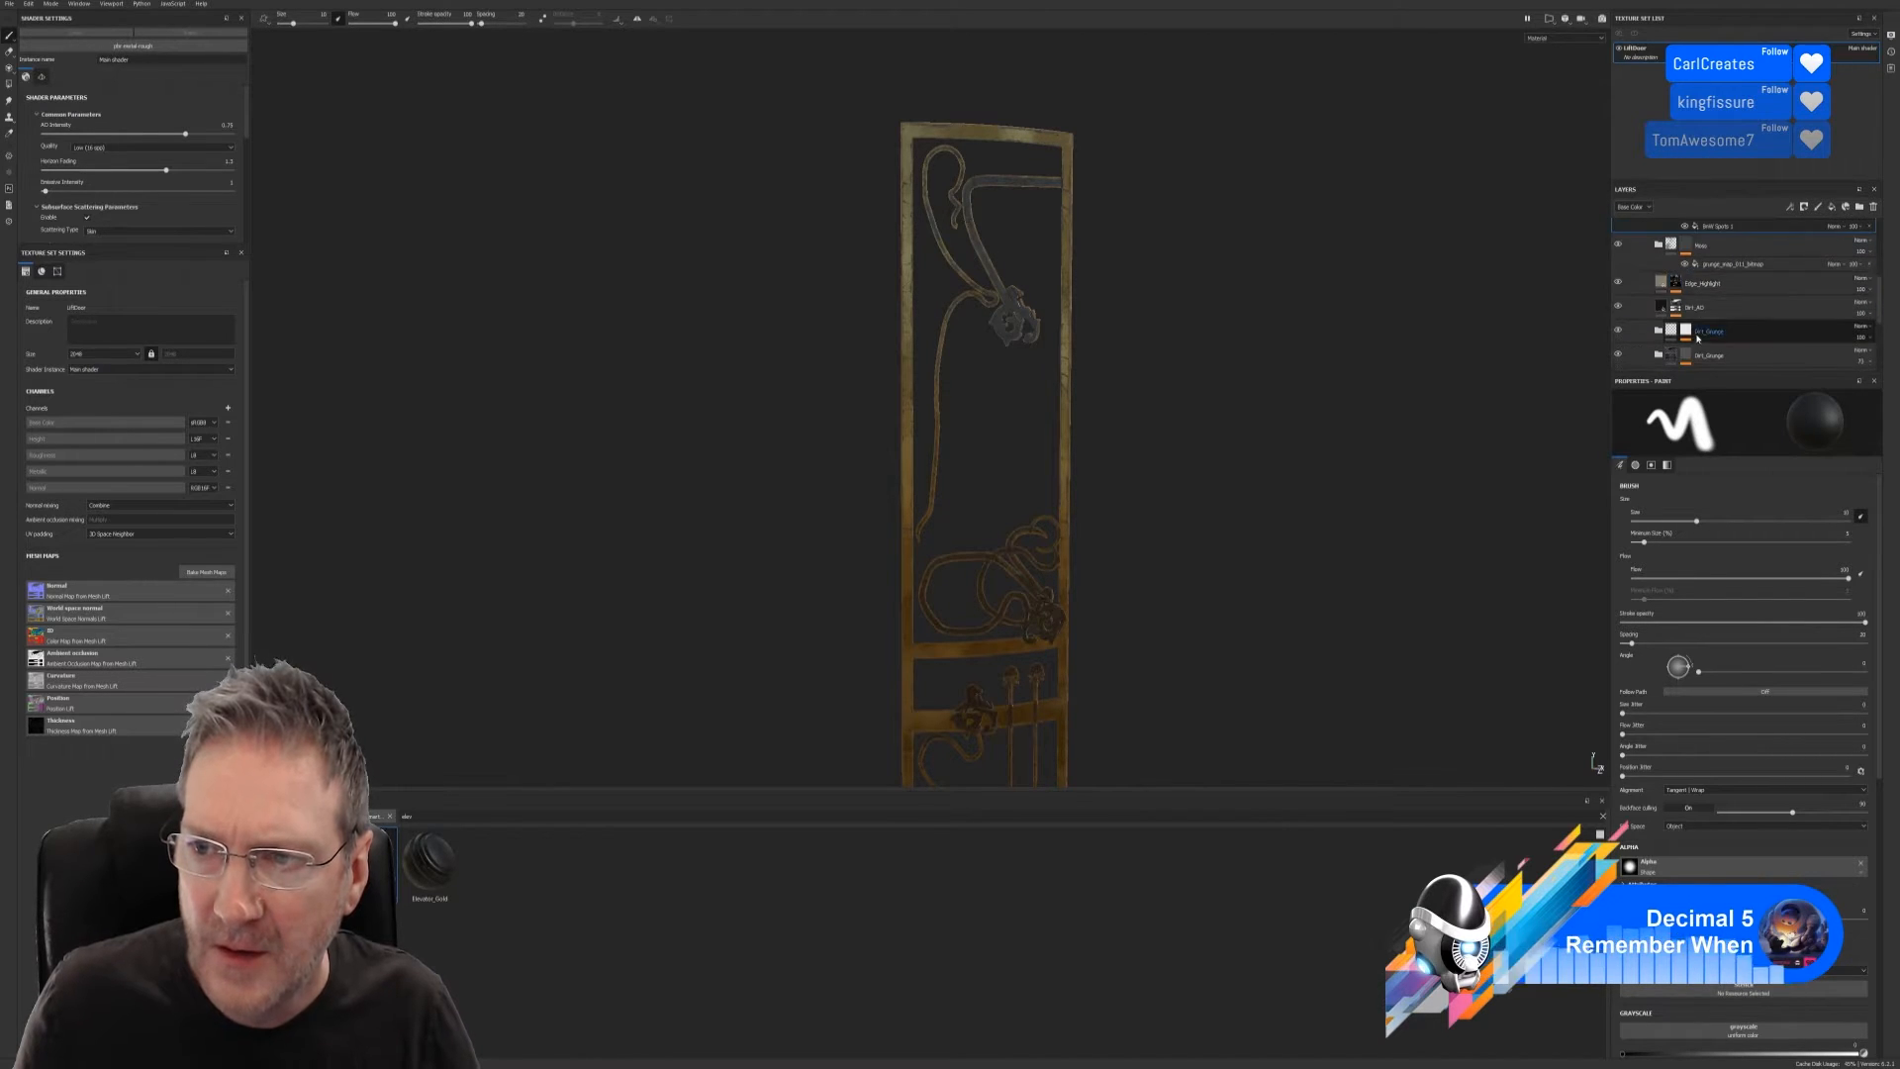
Examine the mask effects of the Edge_Highlight and Dirt_AO layers in the metal folder
click(1694, 285)
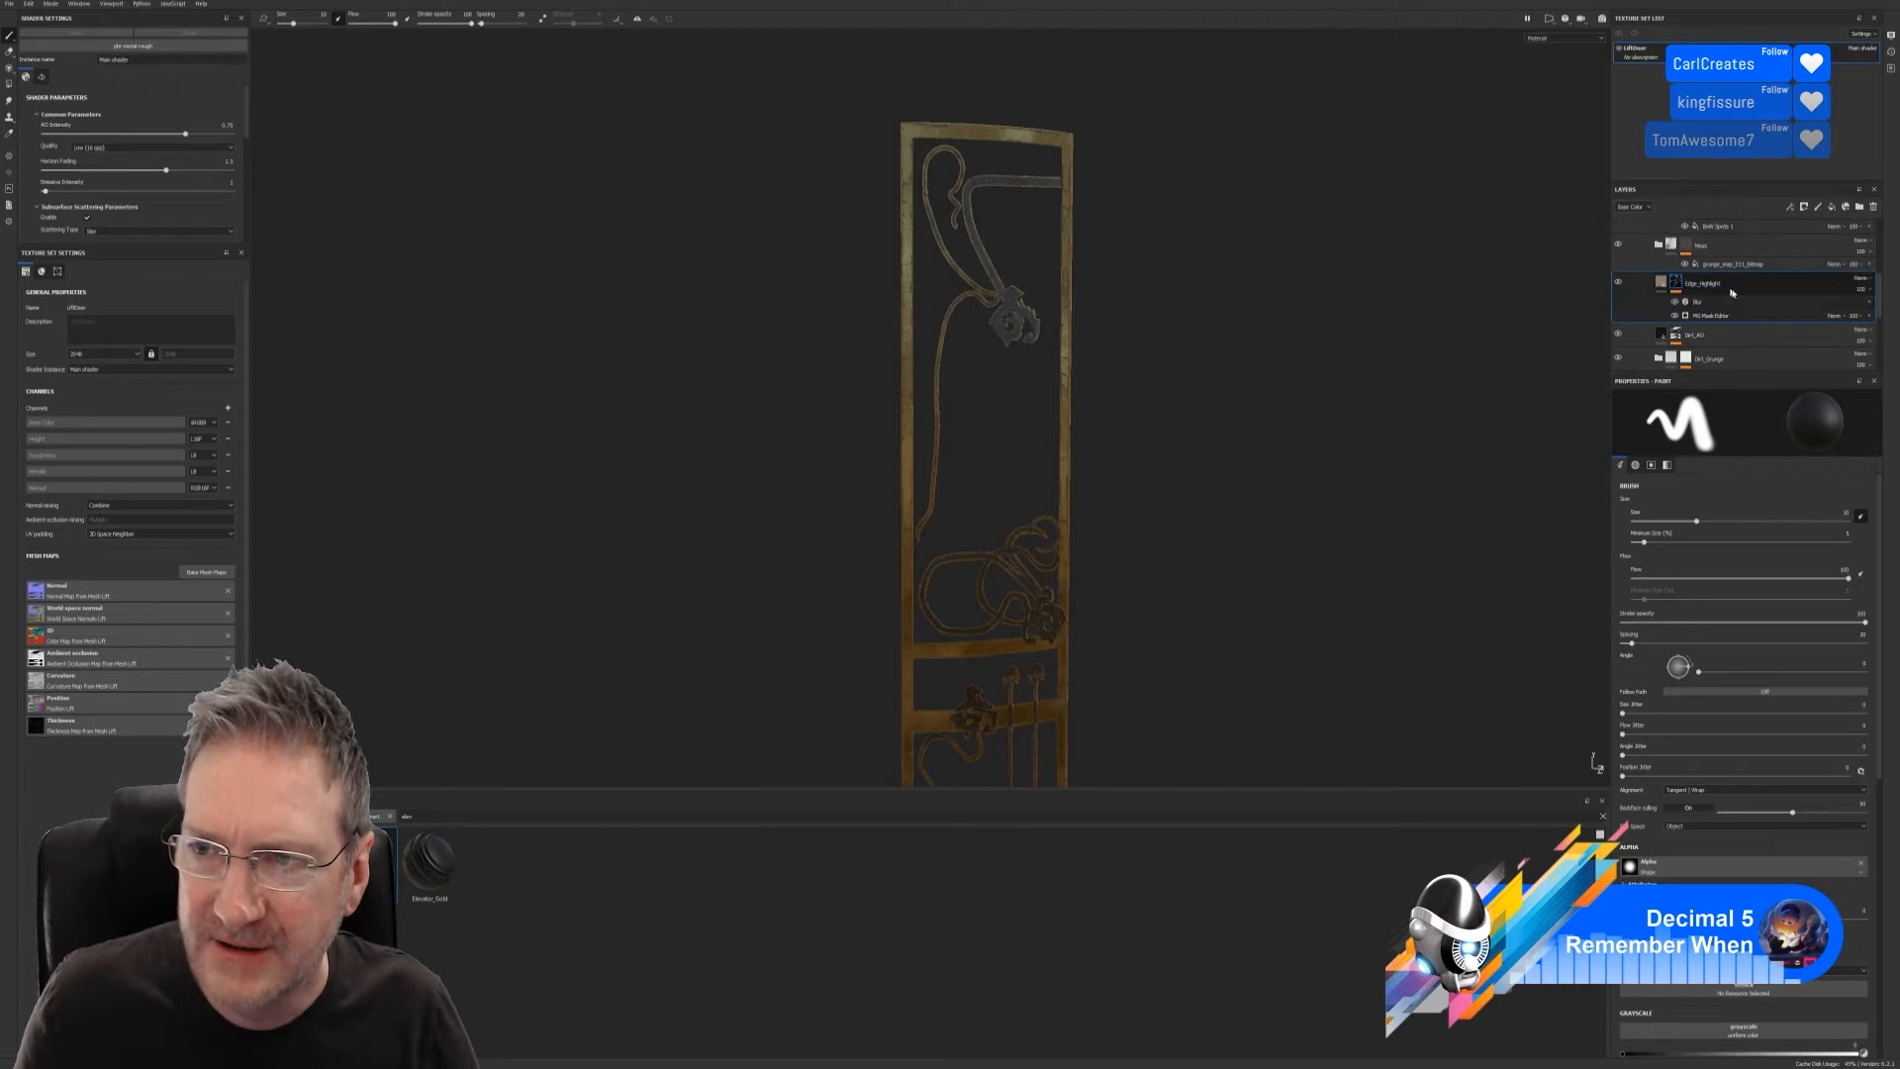
scroll(1691, 311, down, 1)
click(1679, 303)
scroll(1688, 312, down, 1)
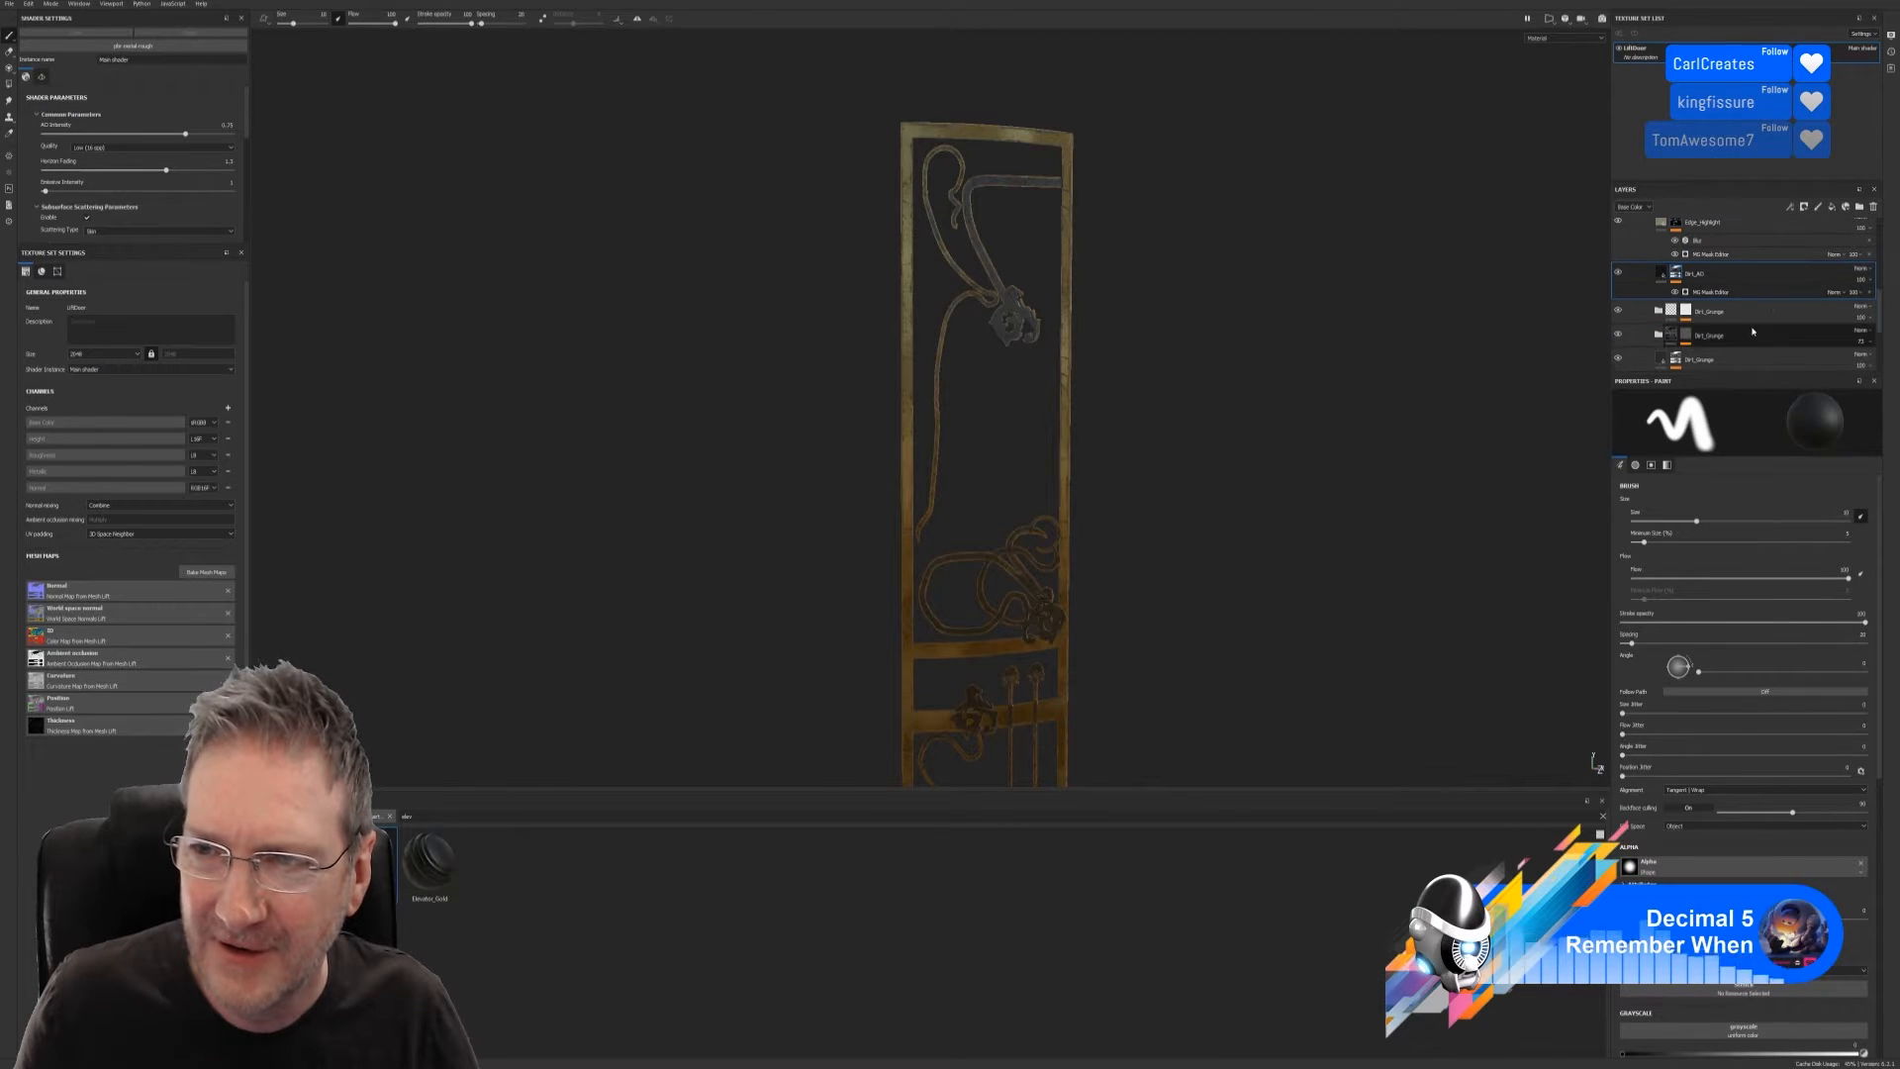
Examine the mask effects of the two Dirt_Grunge folders and the Dirt_Grunge layer beneath them
click(1732, 314)
scroll(1691, 297, down, 2)
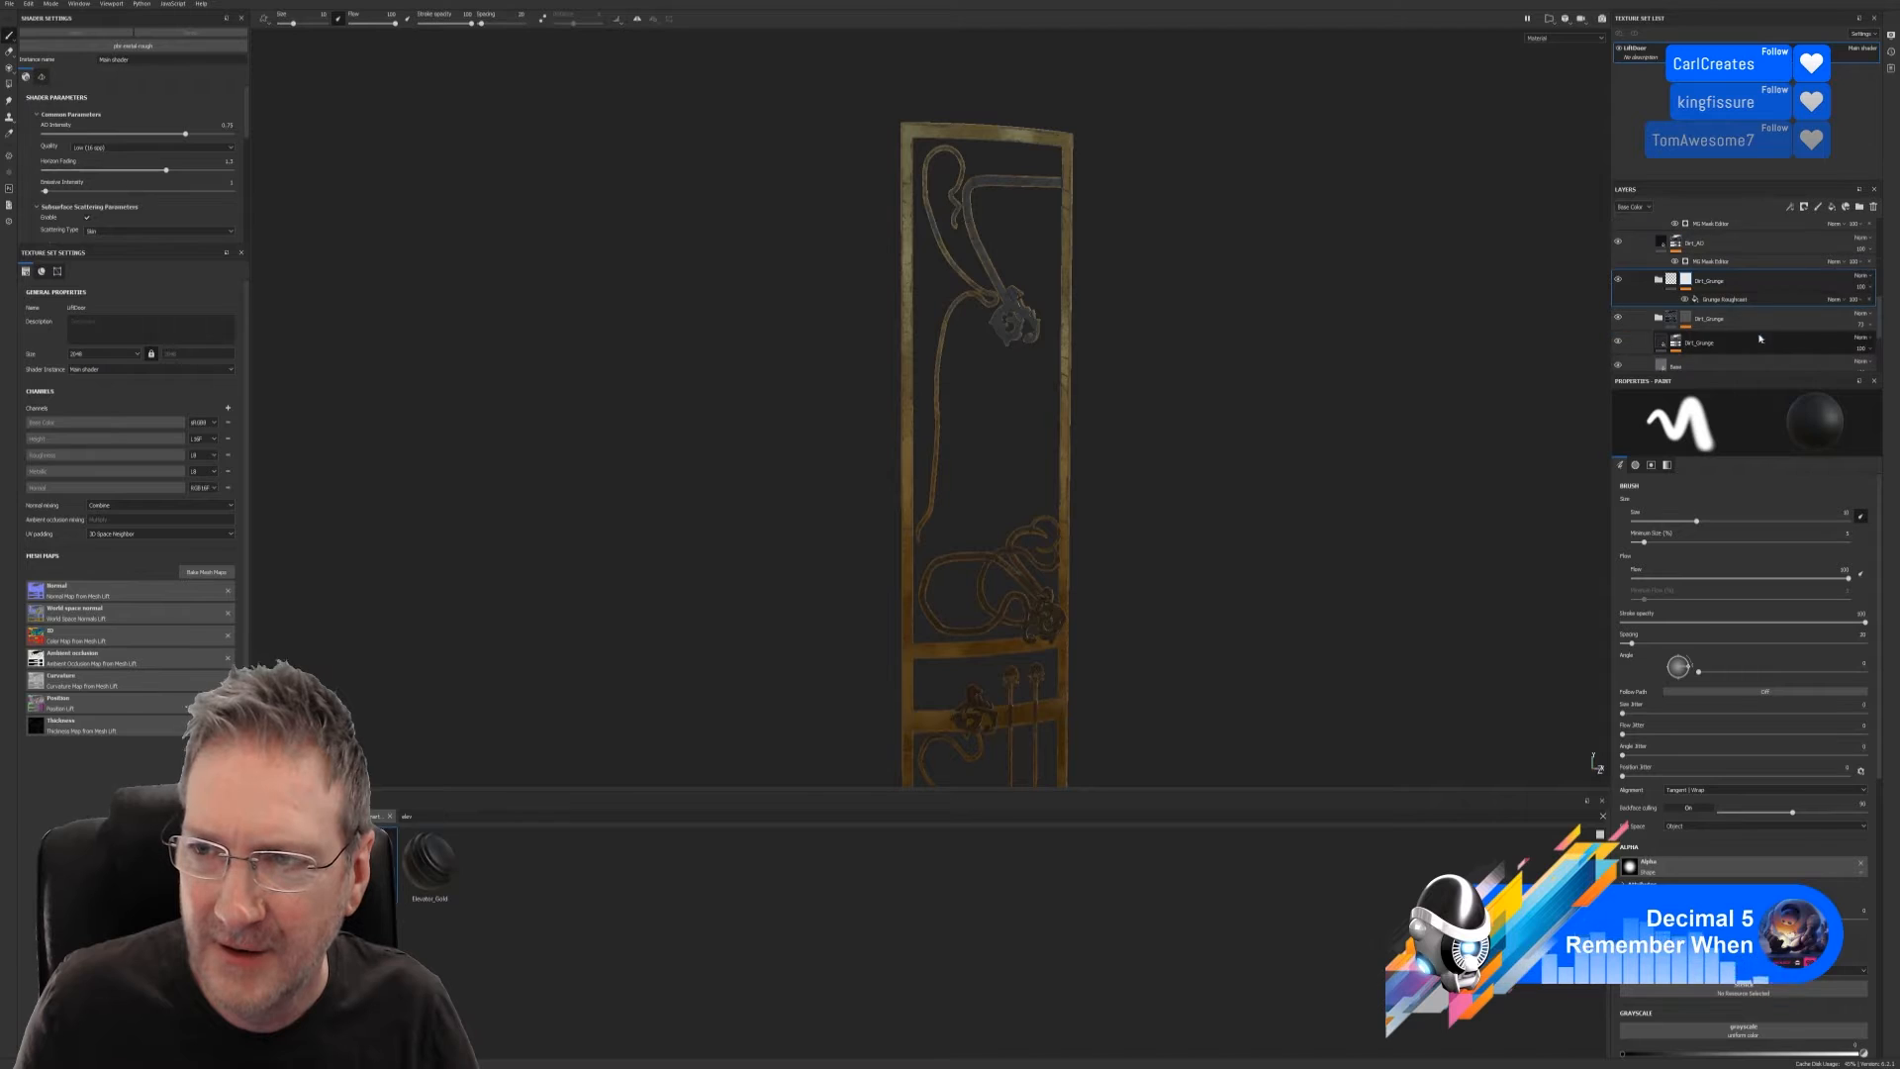
click(1691, 289)
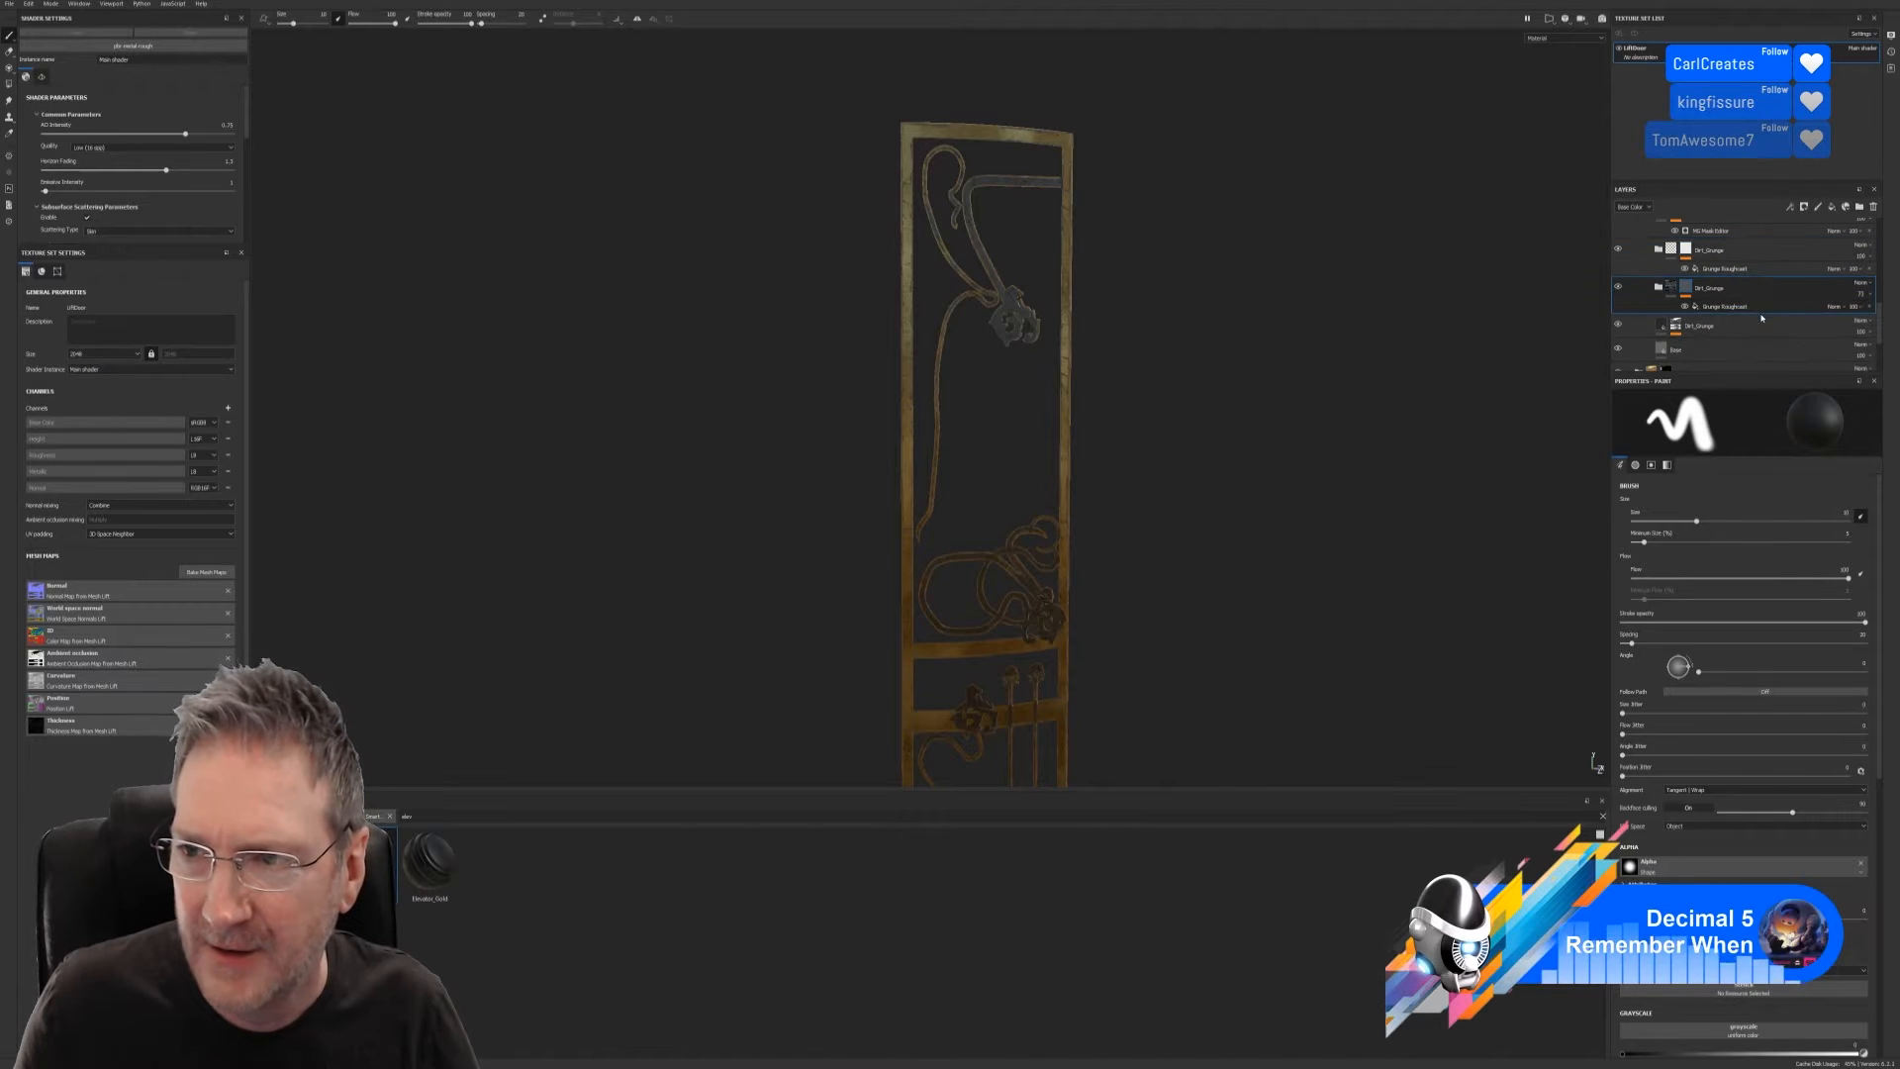
scroll(1682, 293, down, 1)
click(1680, 296)
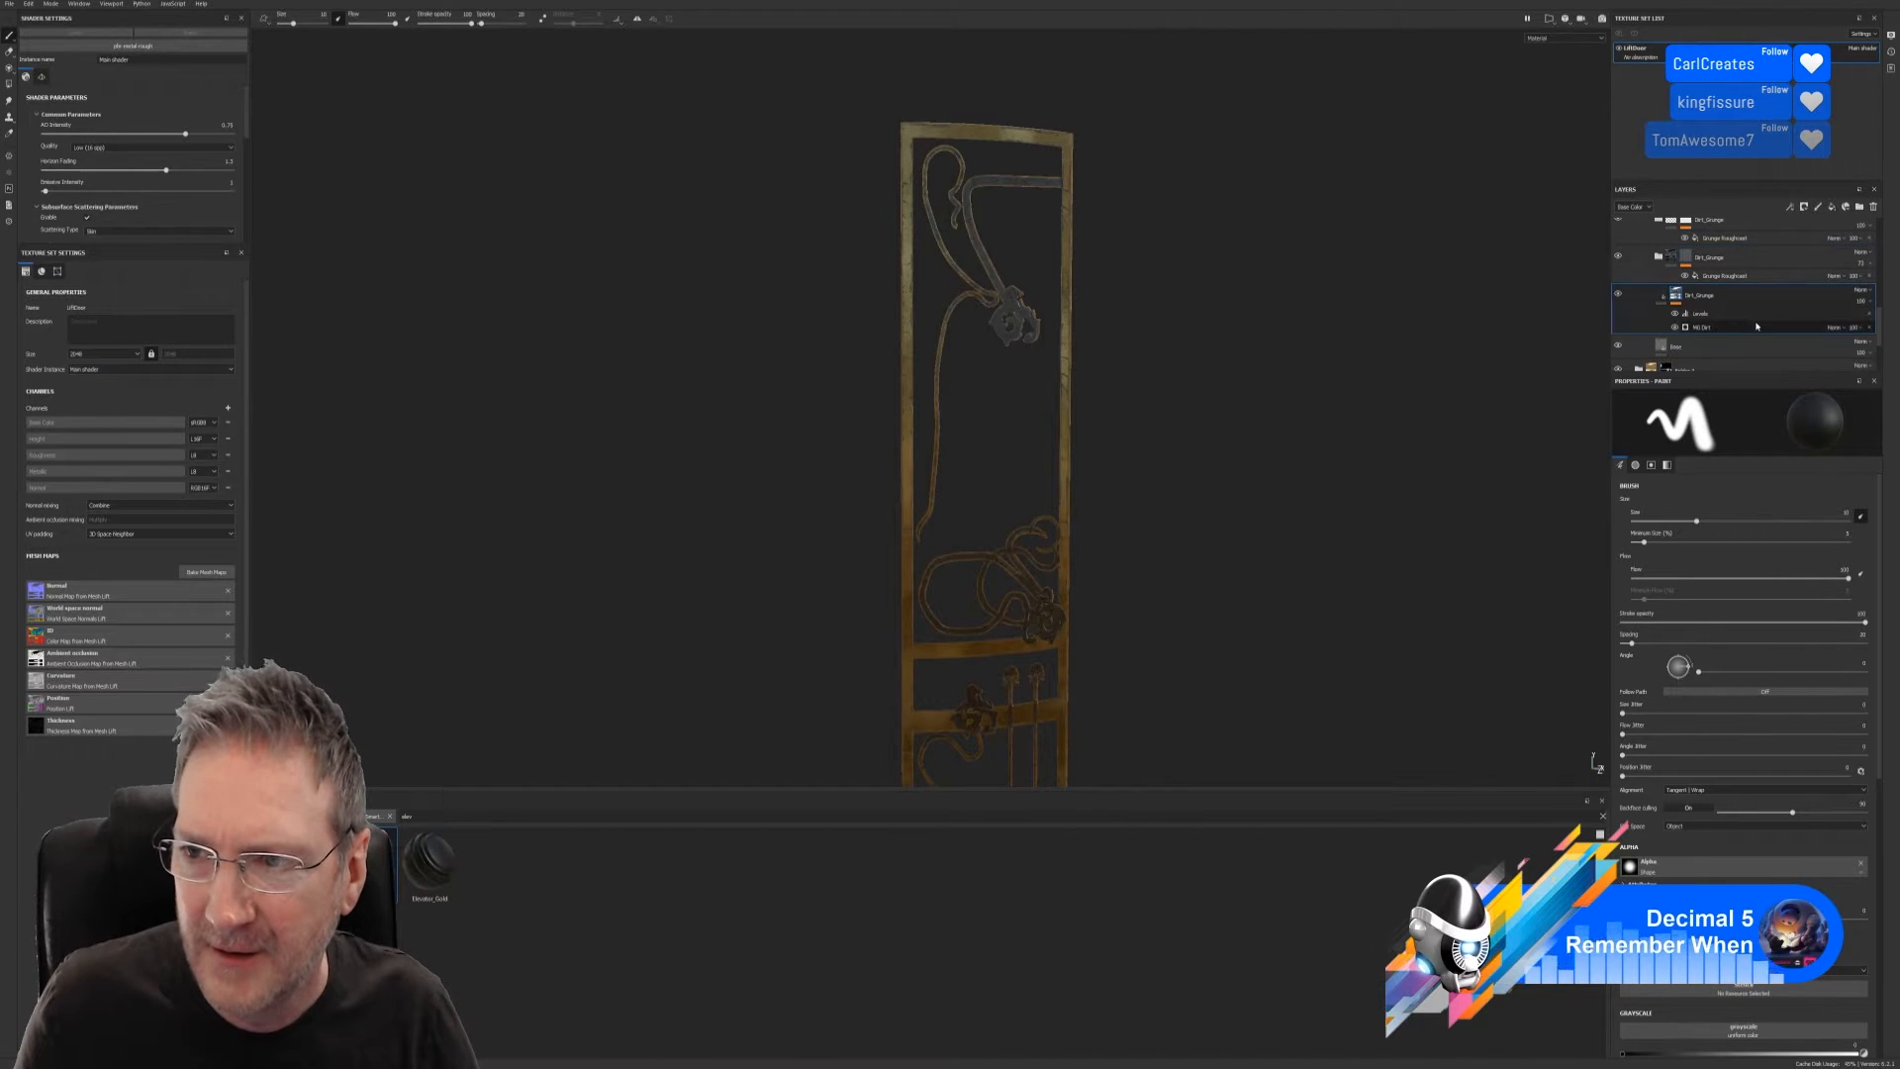
scroll(1732, 327, down, 1)
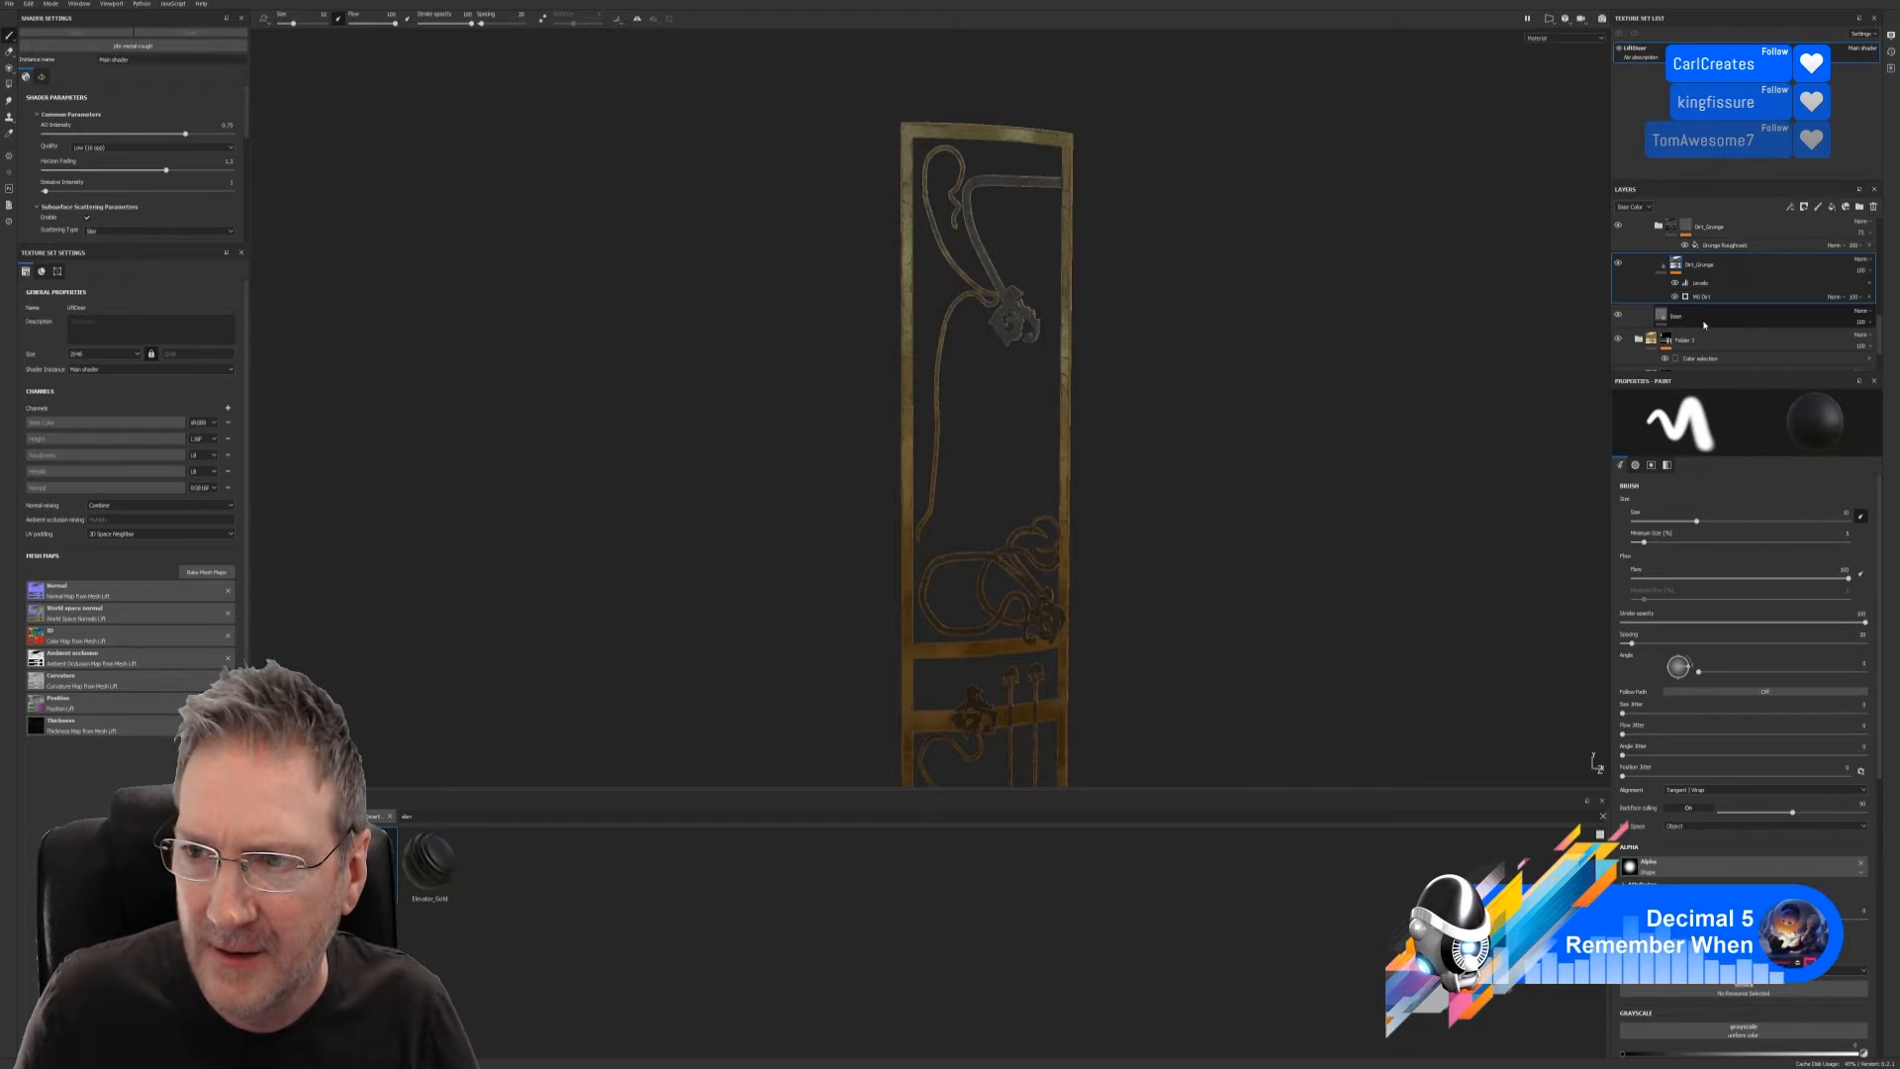
scroll(1703, 323, down, 1)
Review the whole top gold folder's layers and mask effects once more, ending at the colour selection folders below it
scroll(1708, 324, down, 4)
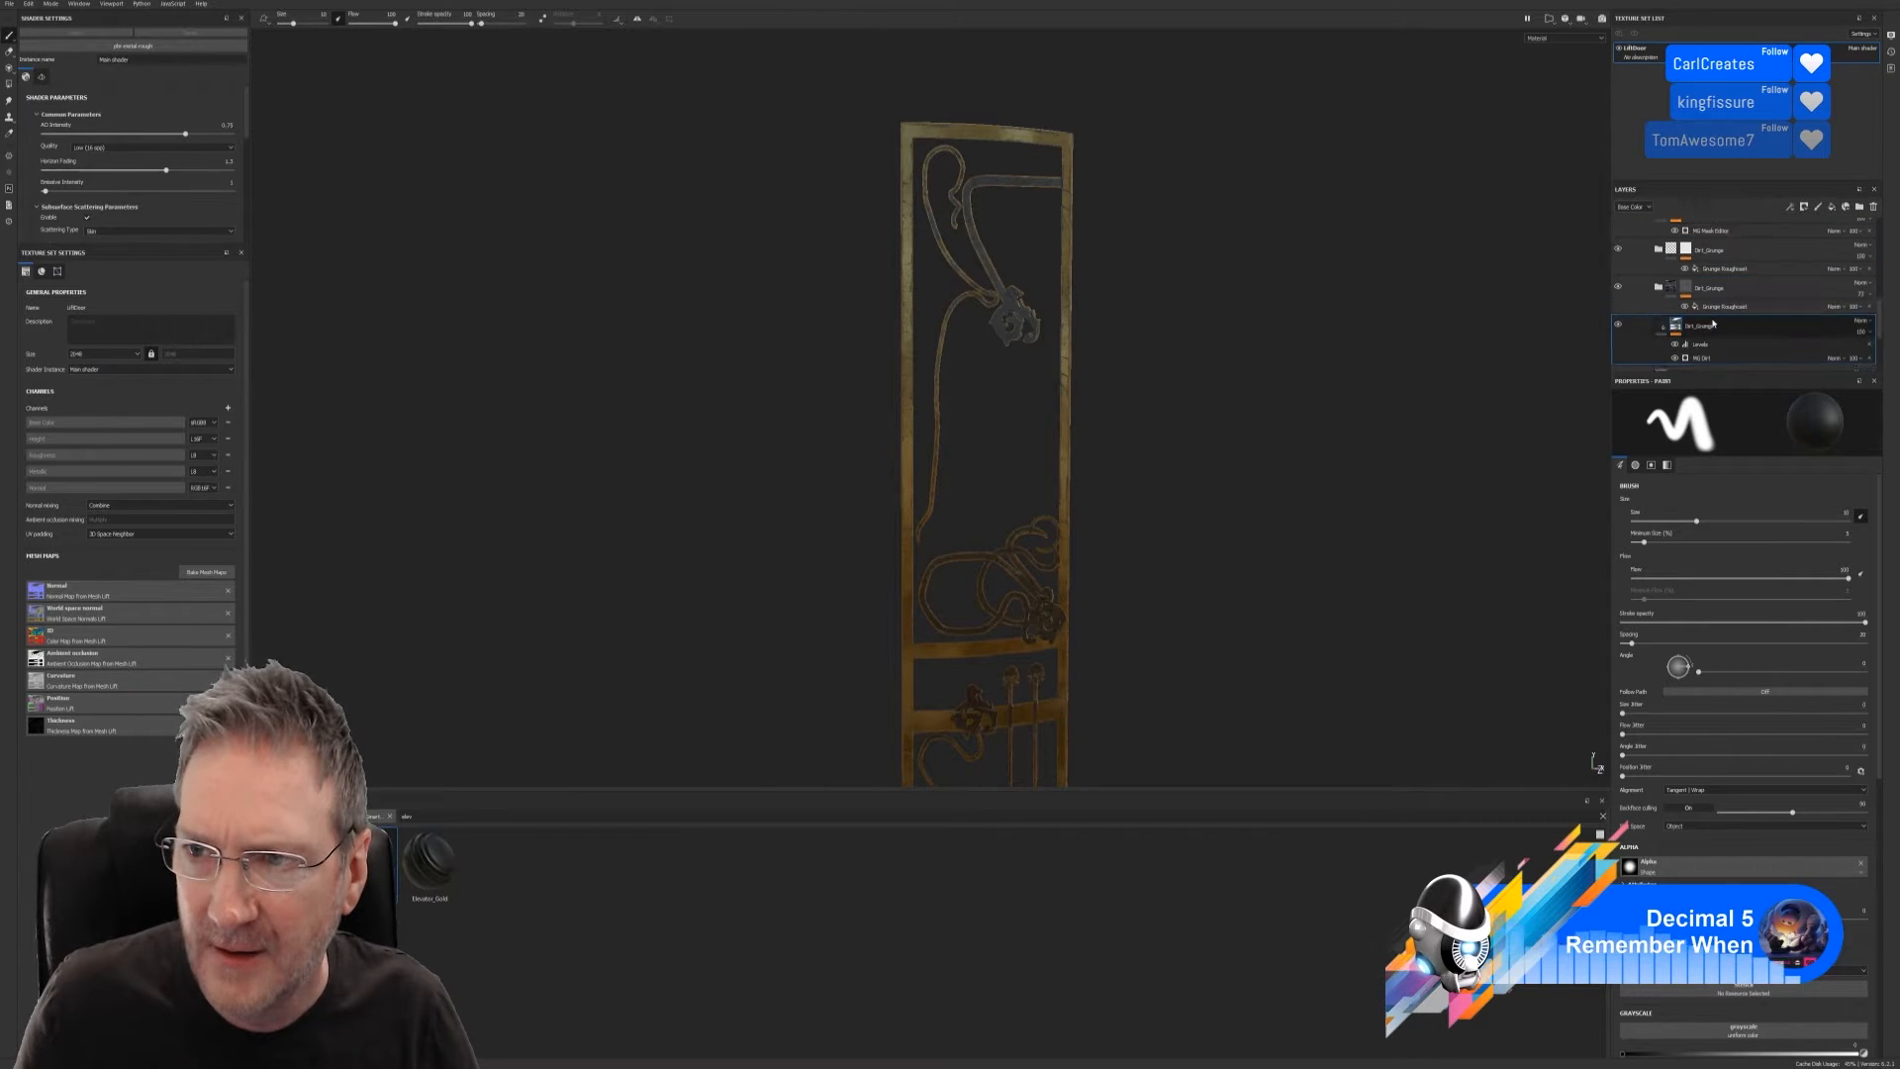
scroll(1714, 306, up, 2)
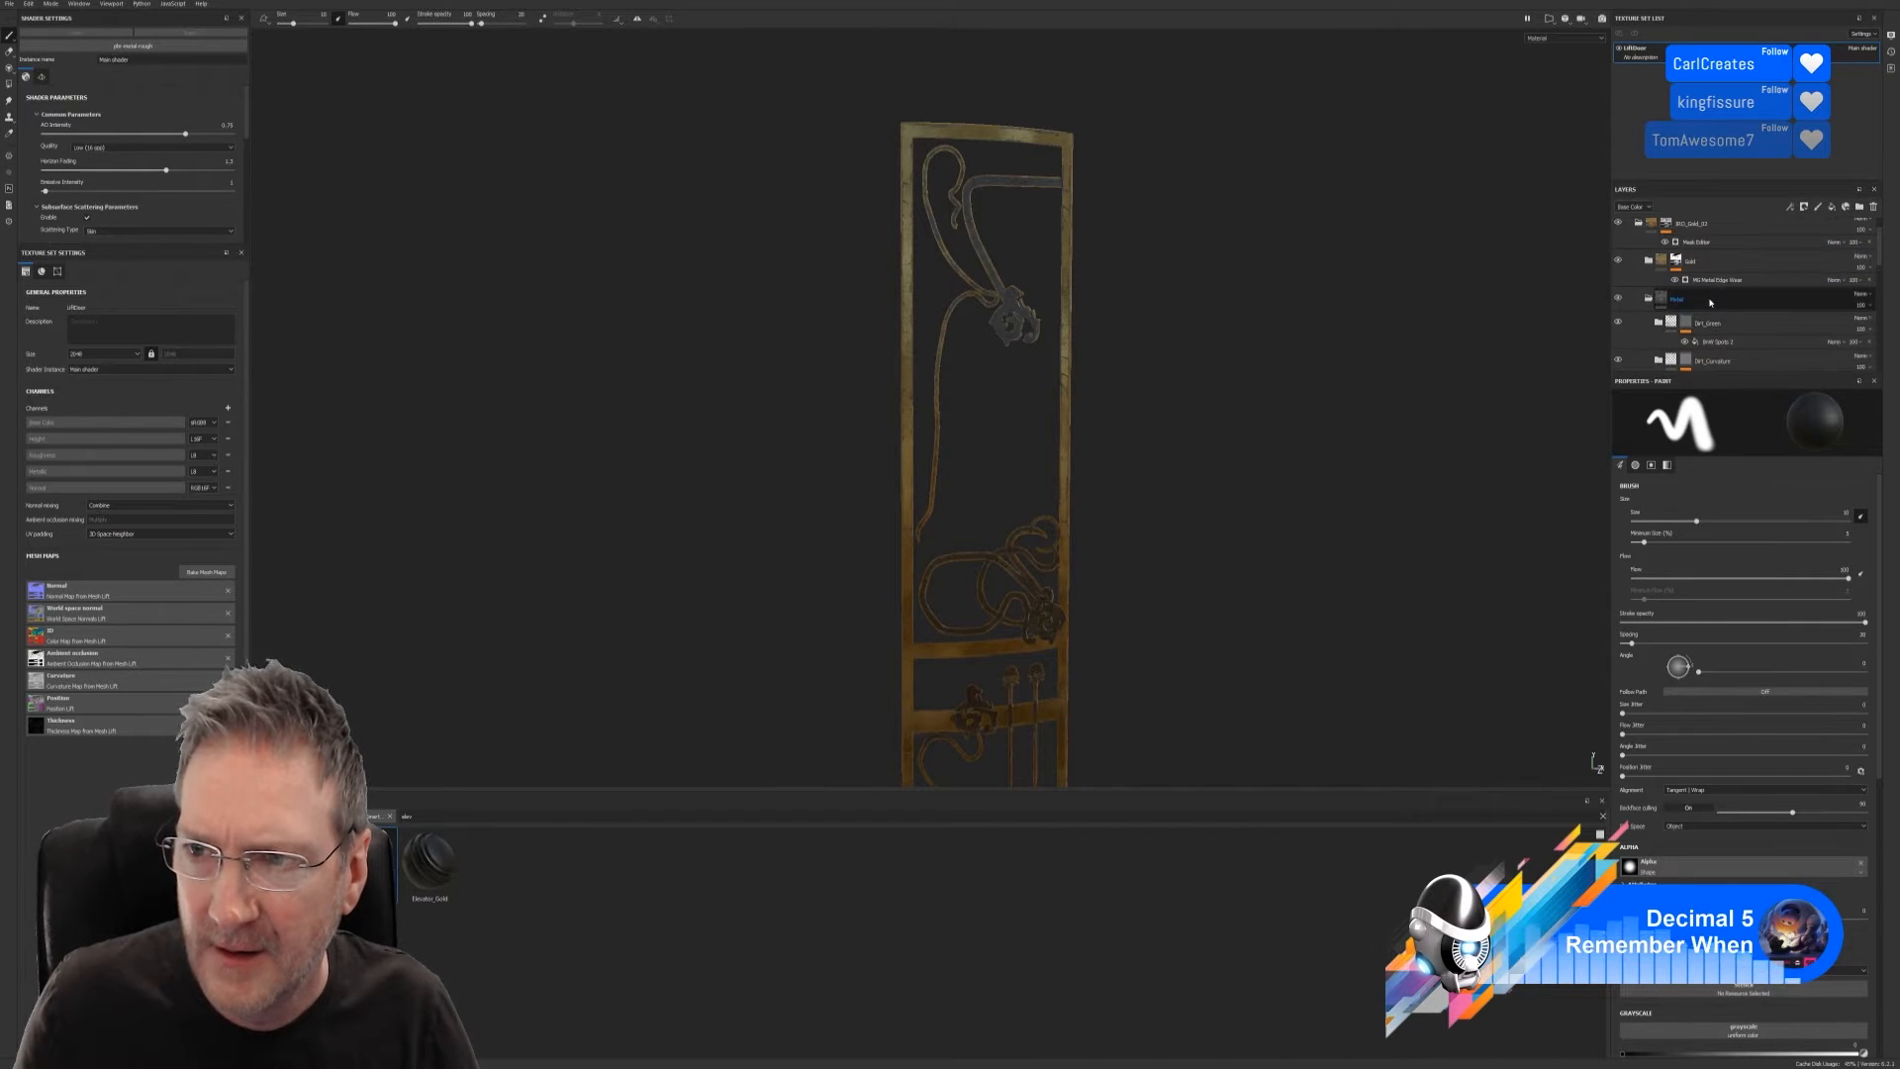
scroll(1710, 302, up, 1)
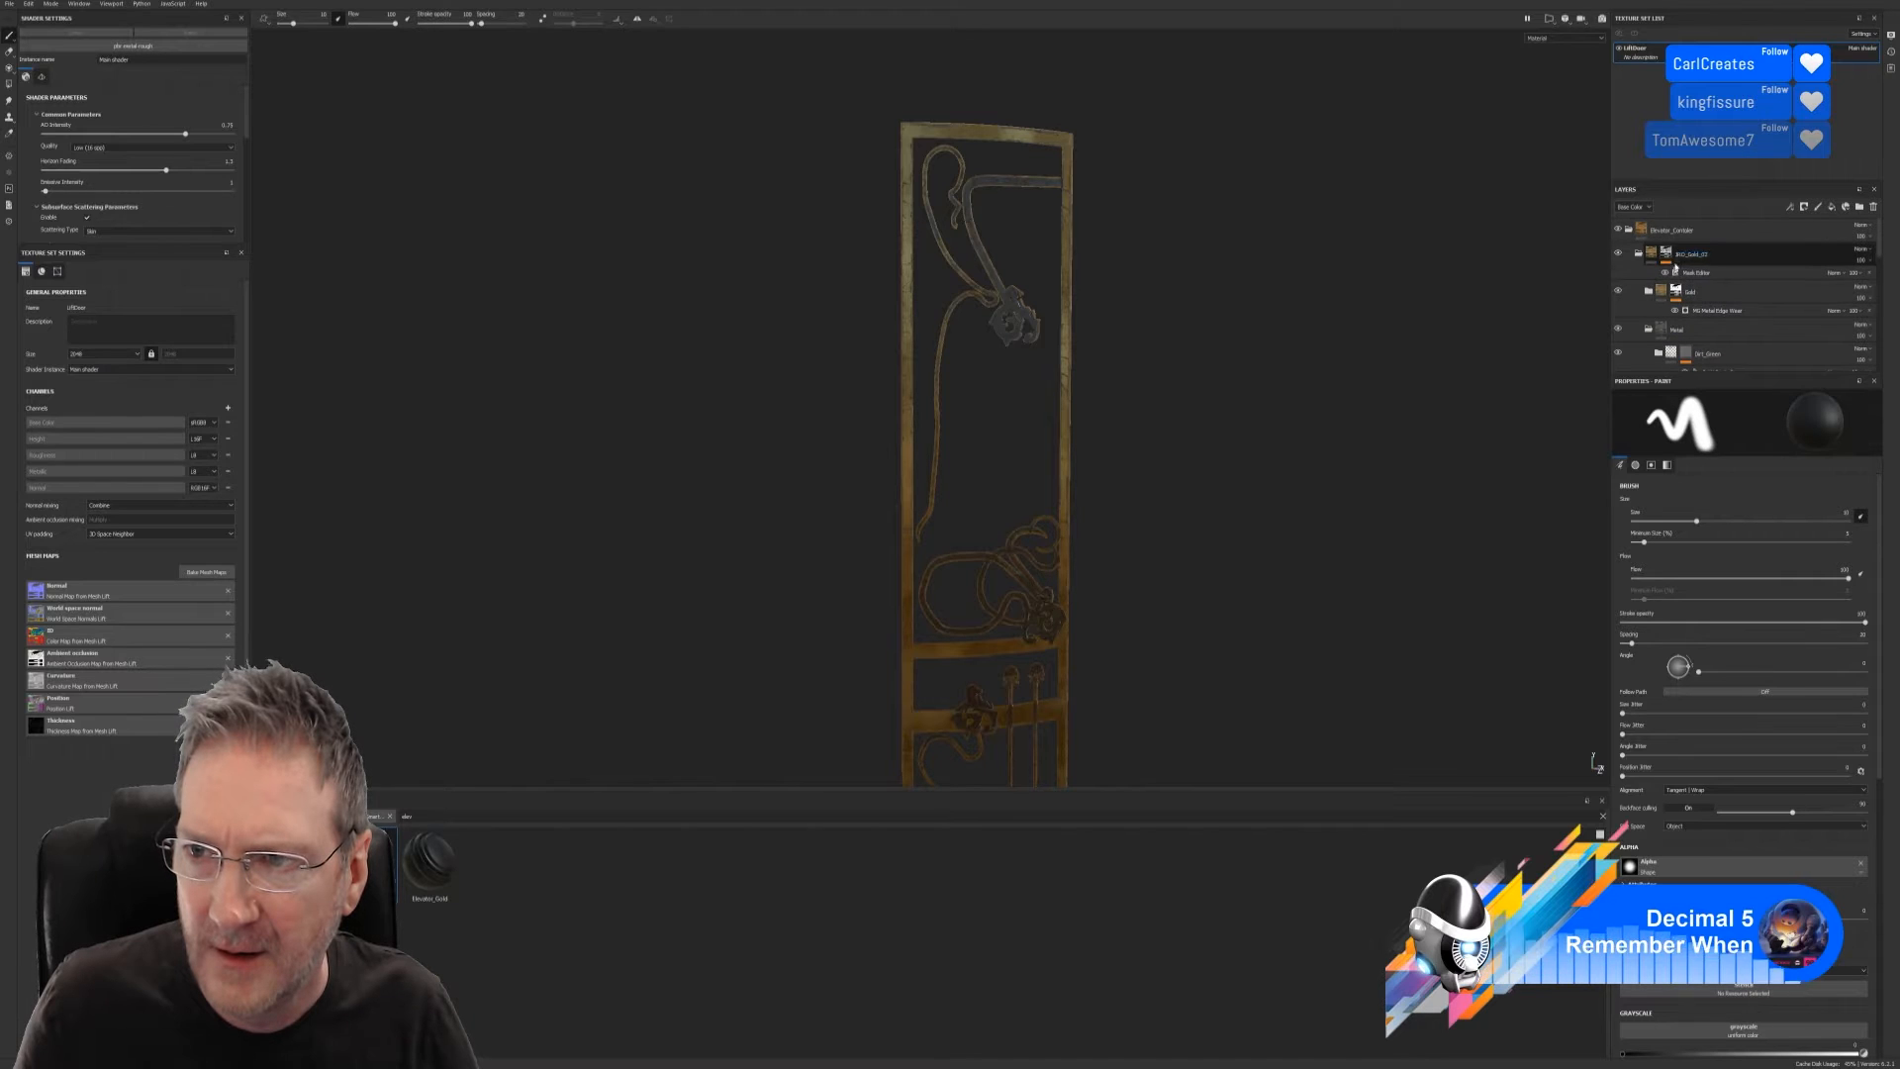
scroll(1672, 267, down, 5)
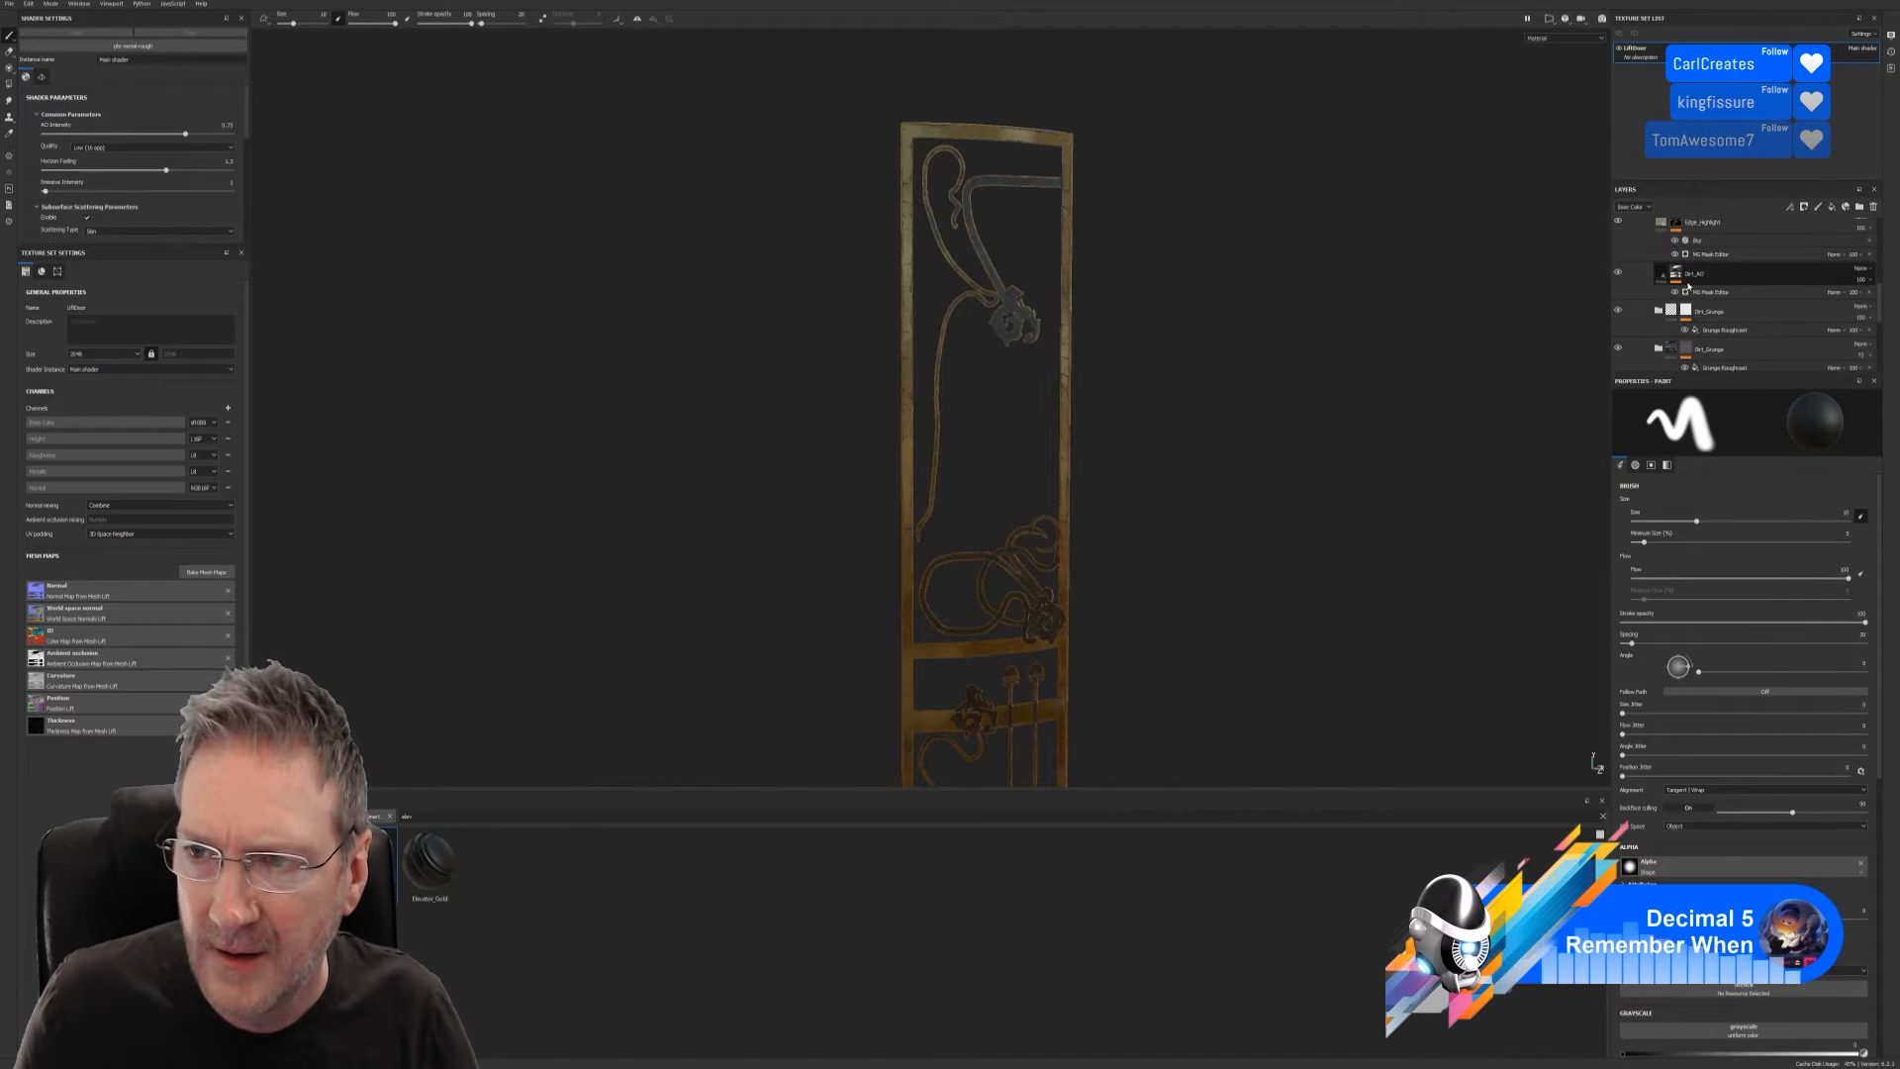
scroll(1691, 292, down, 3)
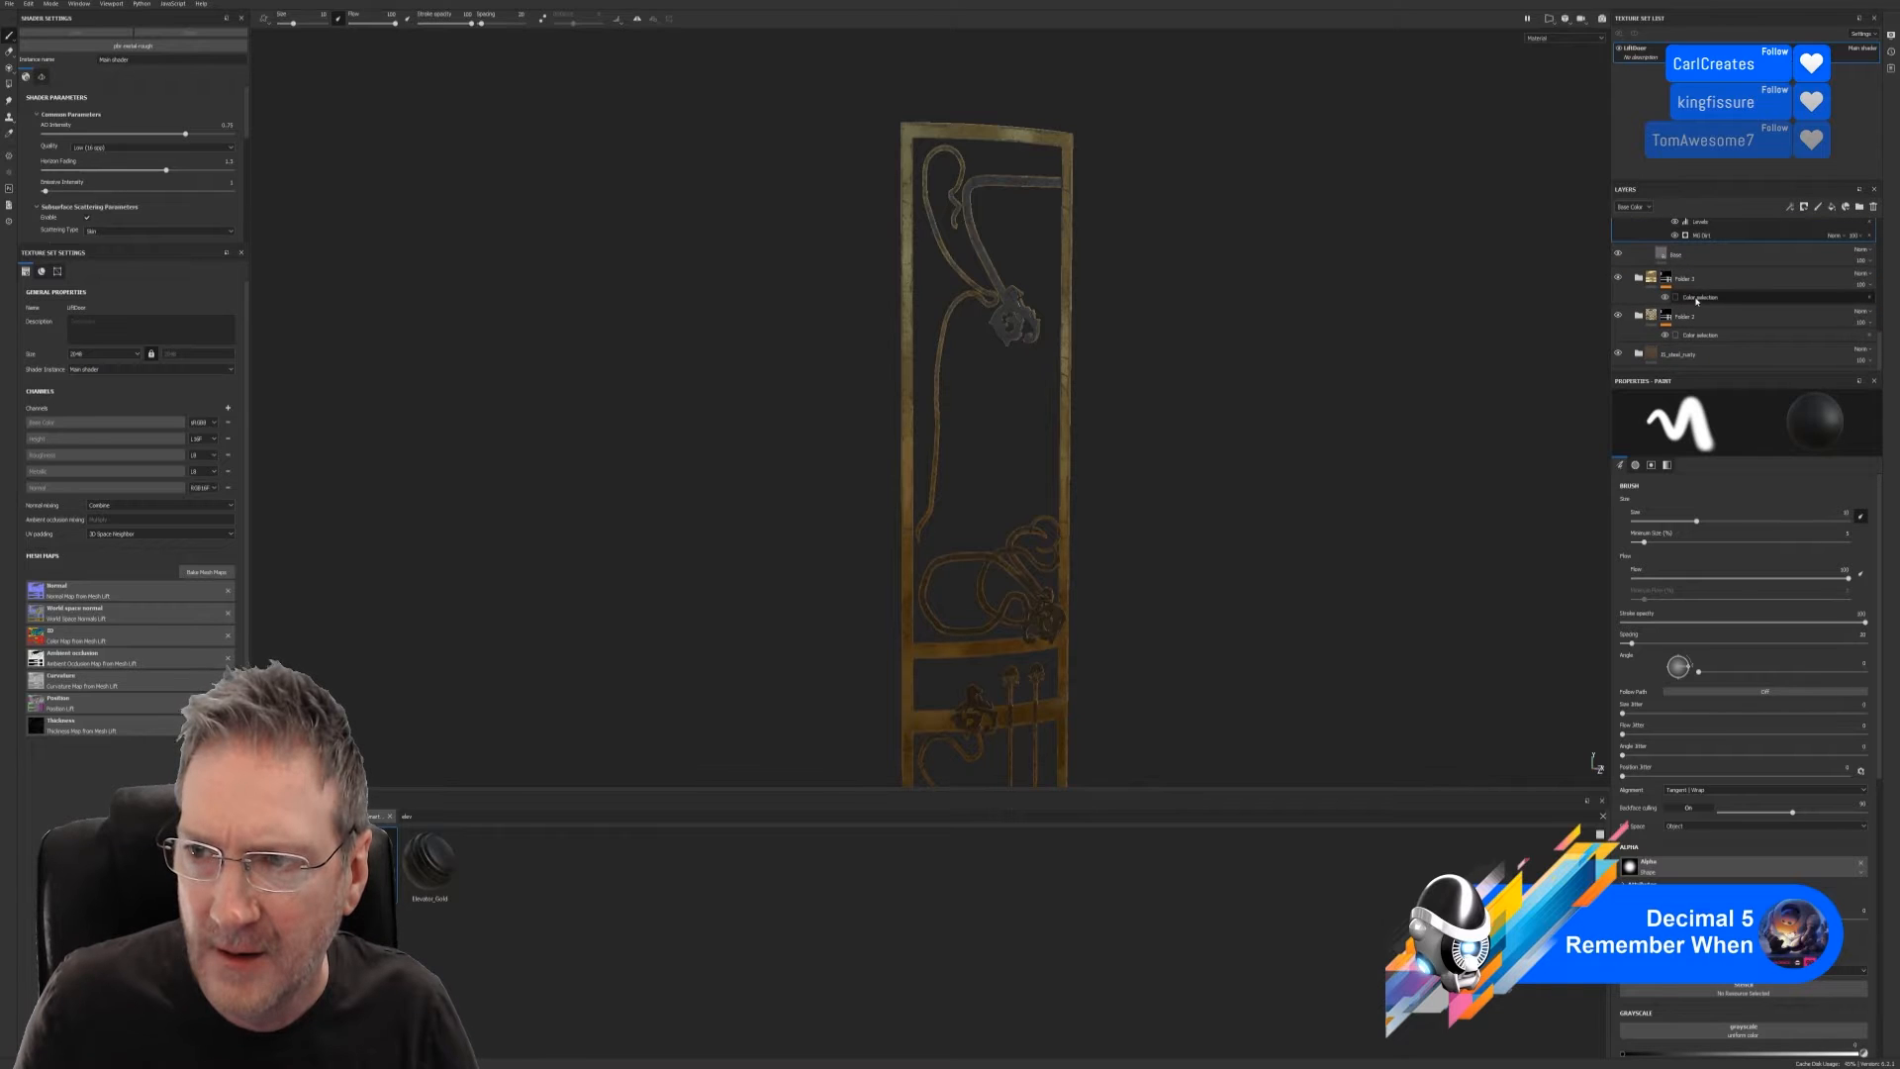
Inspect the colour selection on the first folder below the gold folder, and expand that folder and its nested borders folder
click(1695, 298)
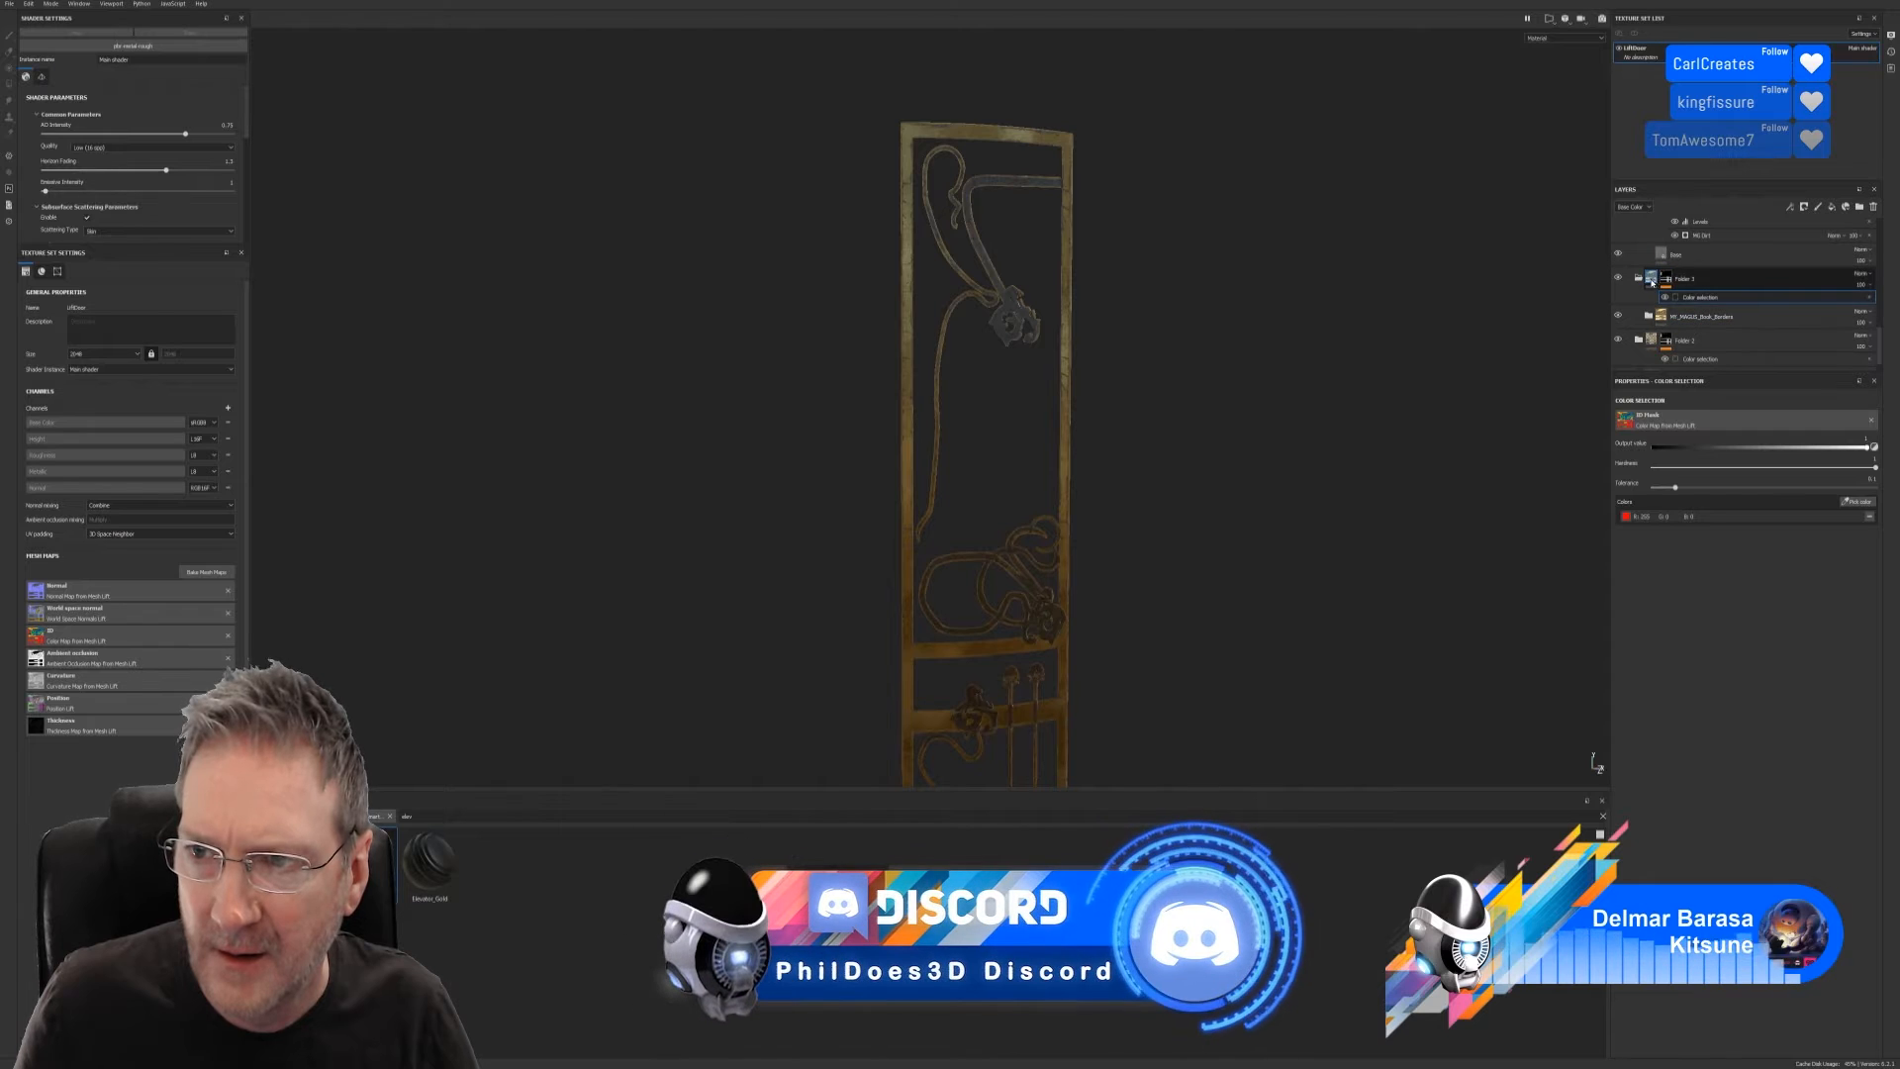
click(1649, 316)
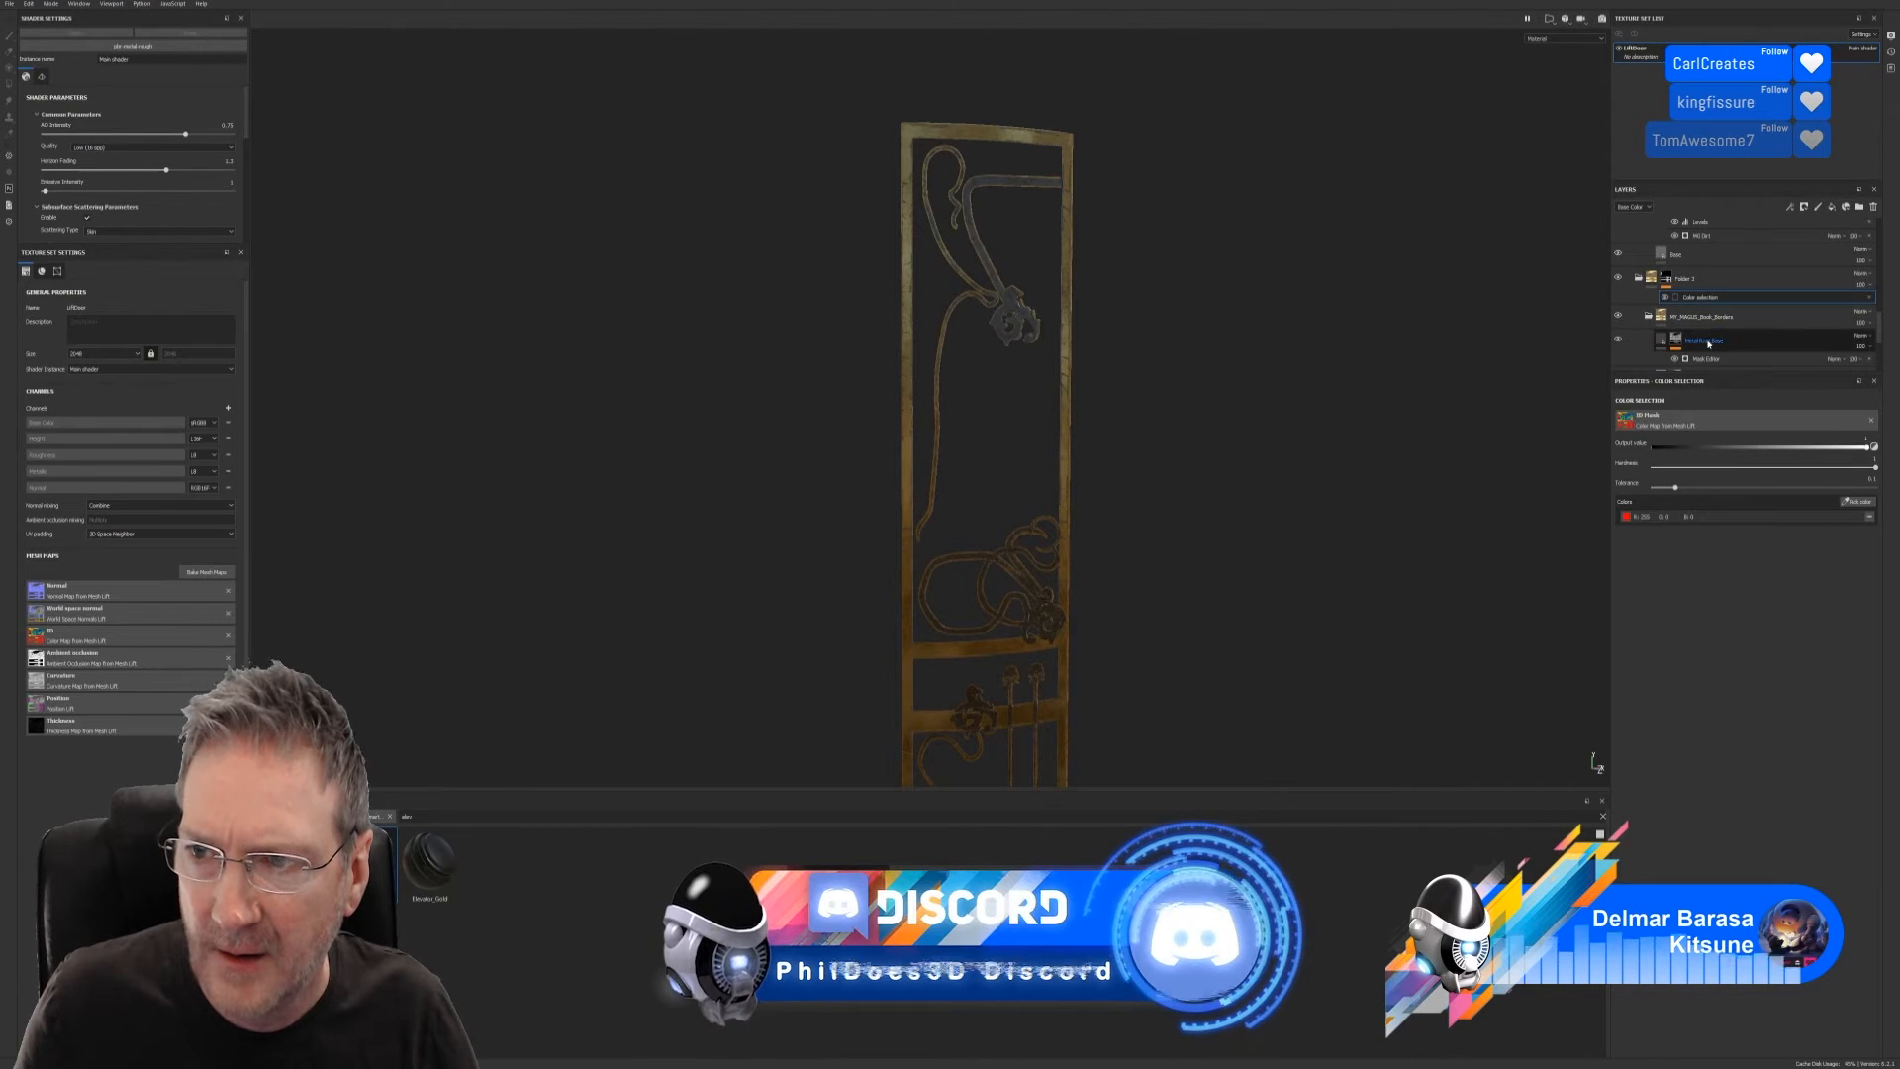
scroll(1706, 342, down, 3)
scroll(1707, 337, down, 3)
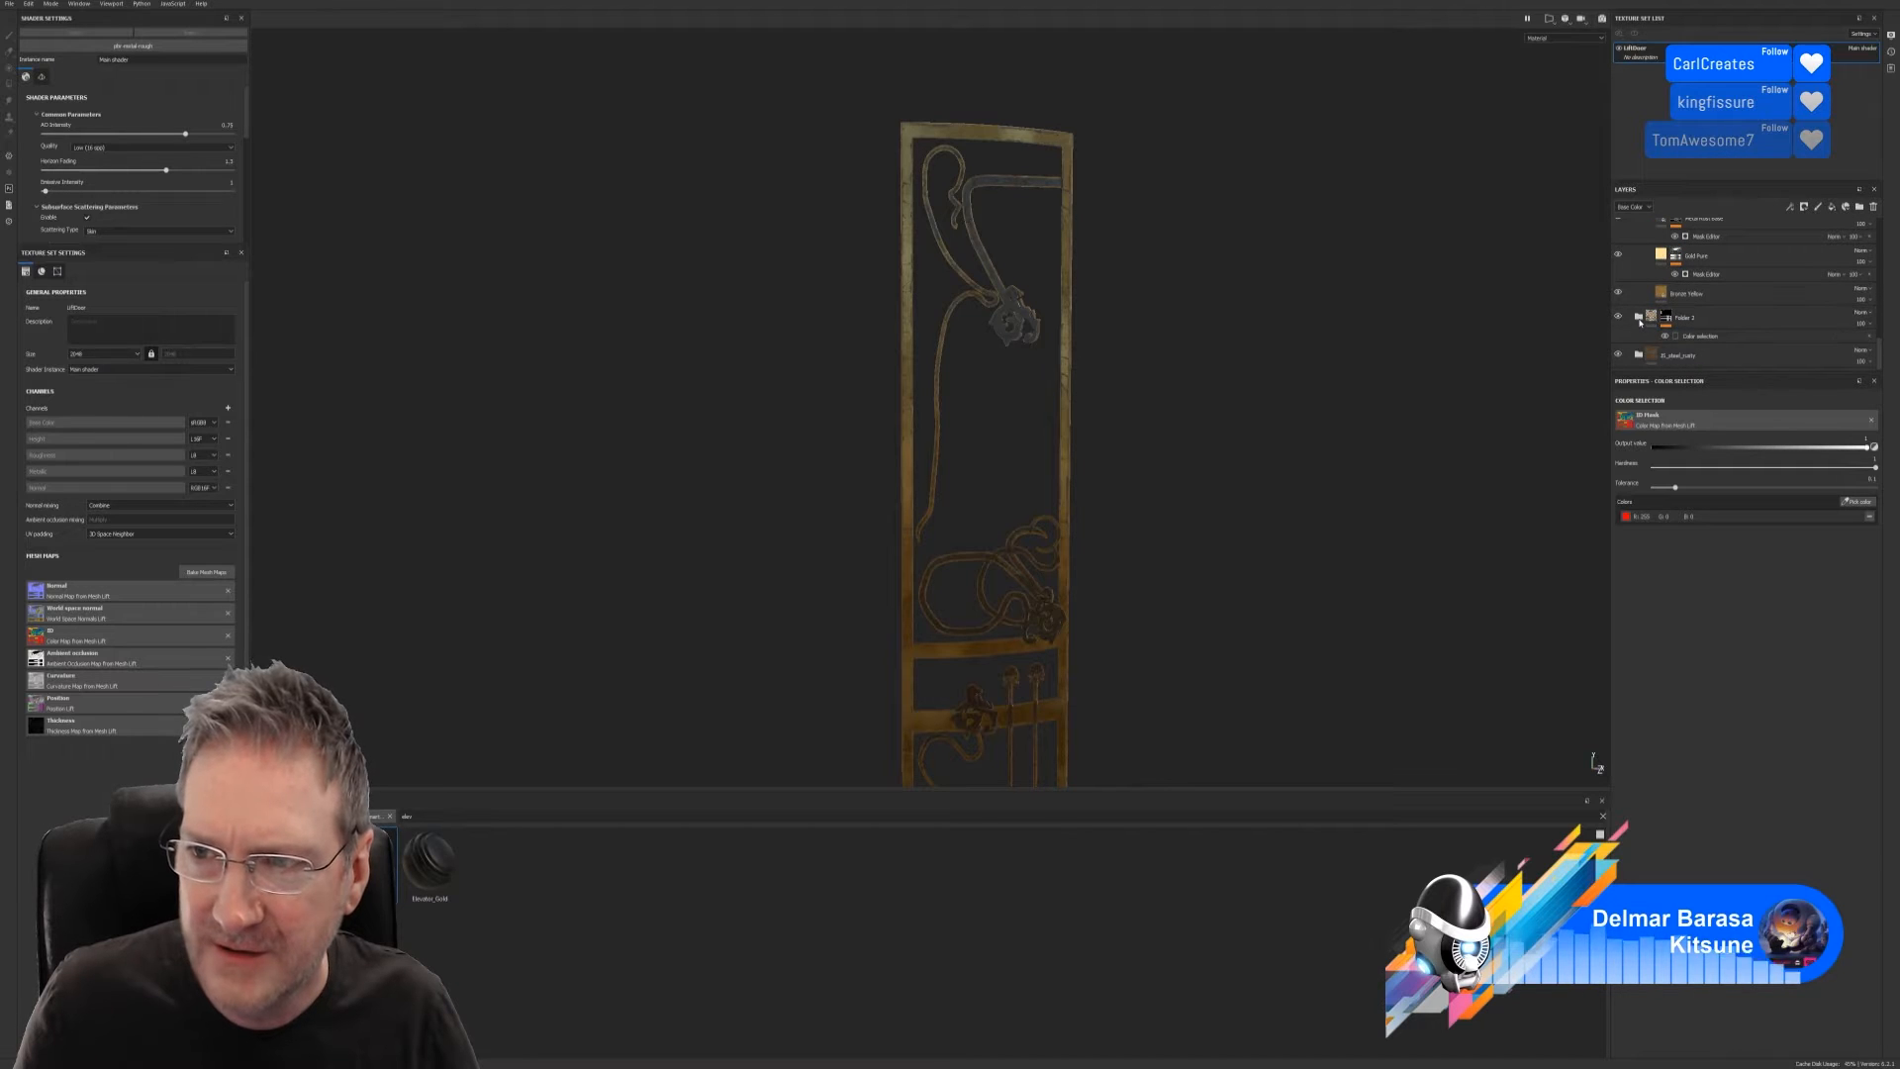
Expand the second colour selection folder and examine the gold folder inside it, including the masks of its upper Highlight_Grunge folders
click(1640, 320)
scroll(1725, 326, down, 1)
scroll(1725, 327, down, 1)
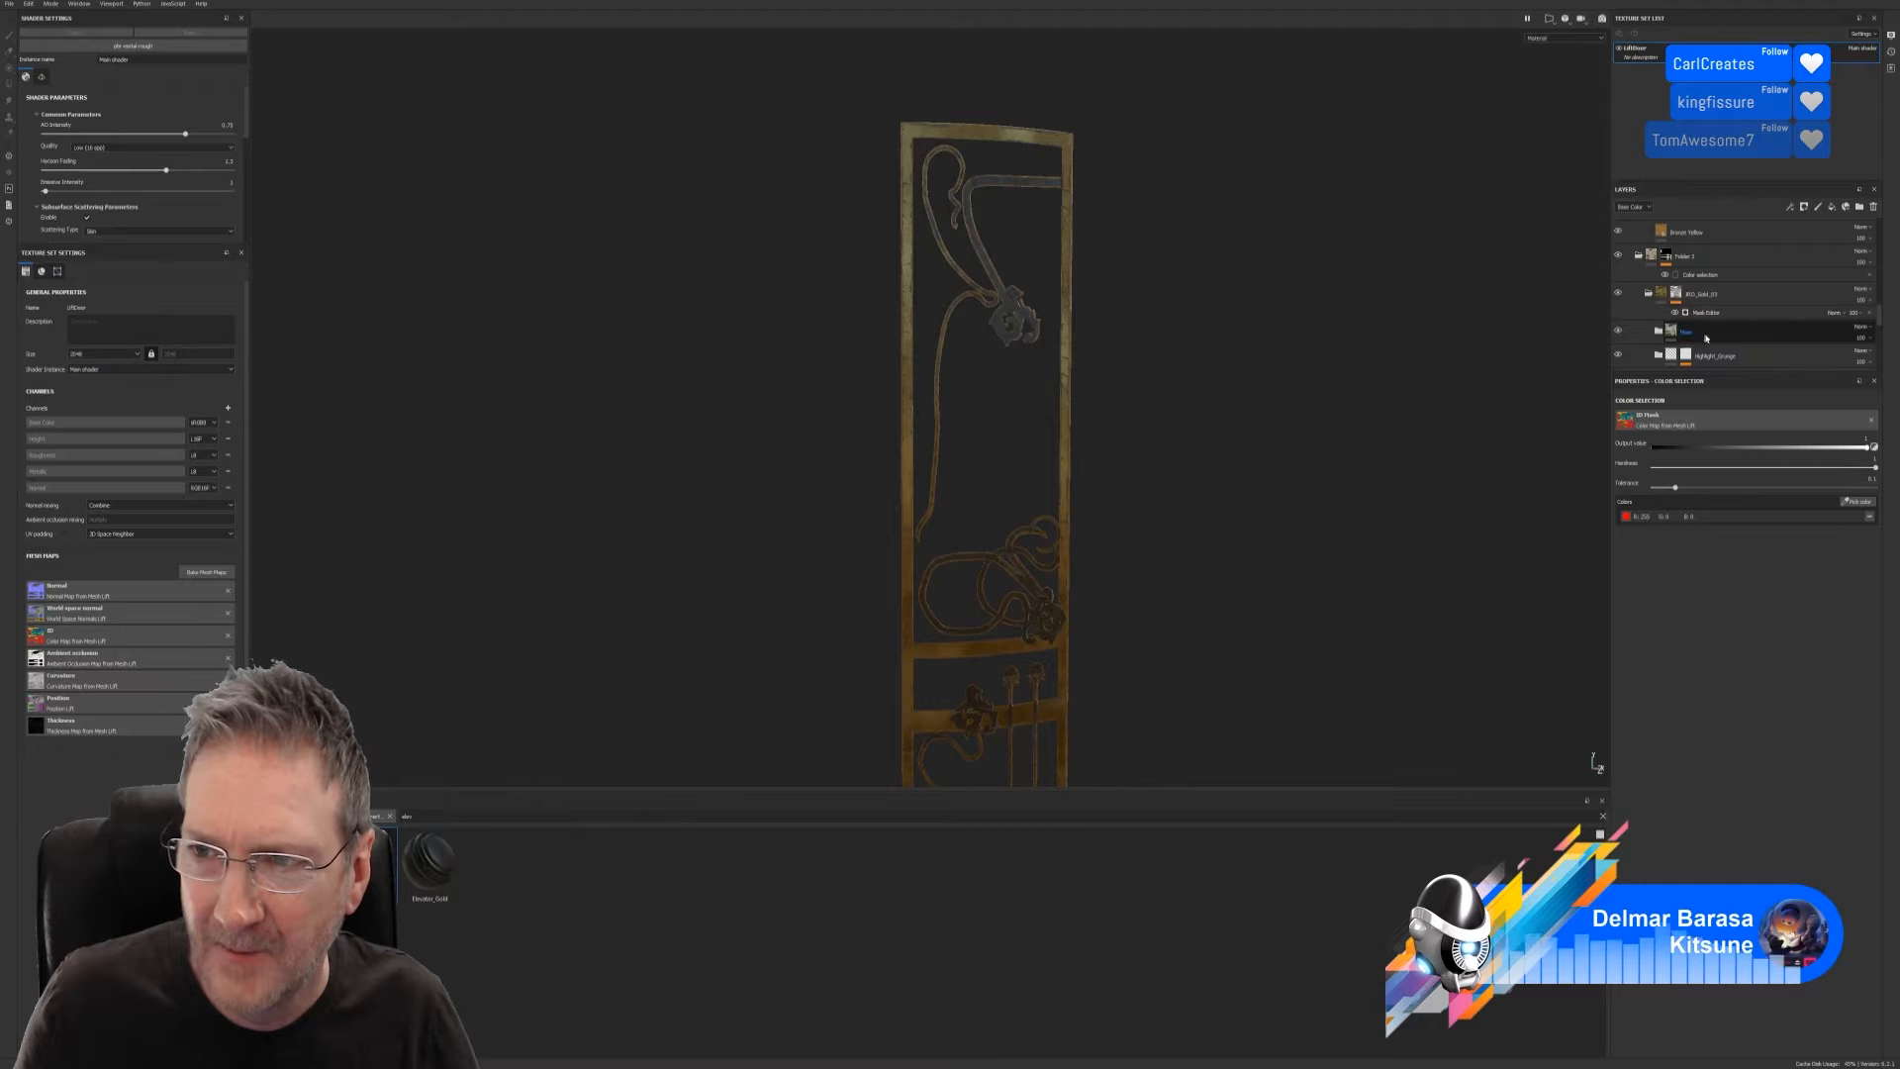
scroll(1700, 336, down, 1)
click(1688, 330)
scroll(1688, 317, down, 2)
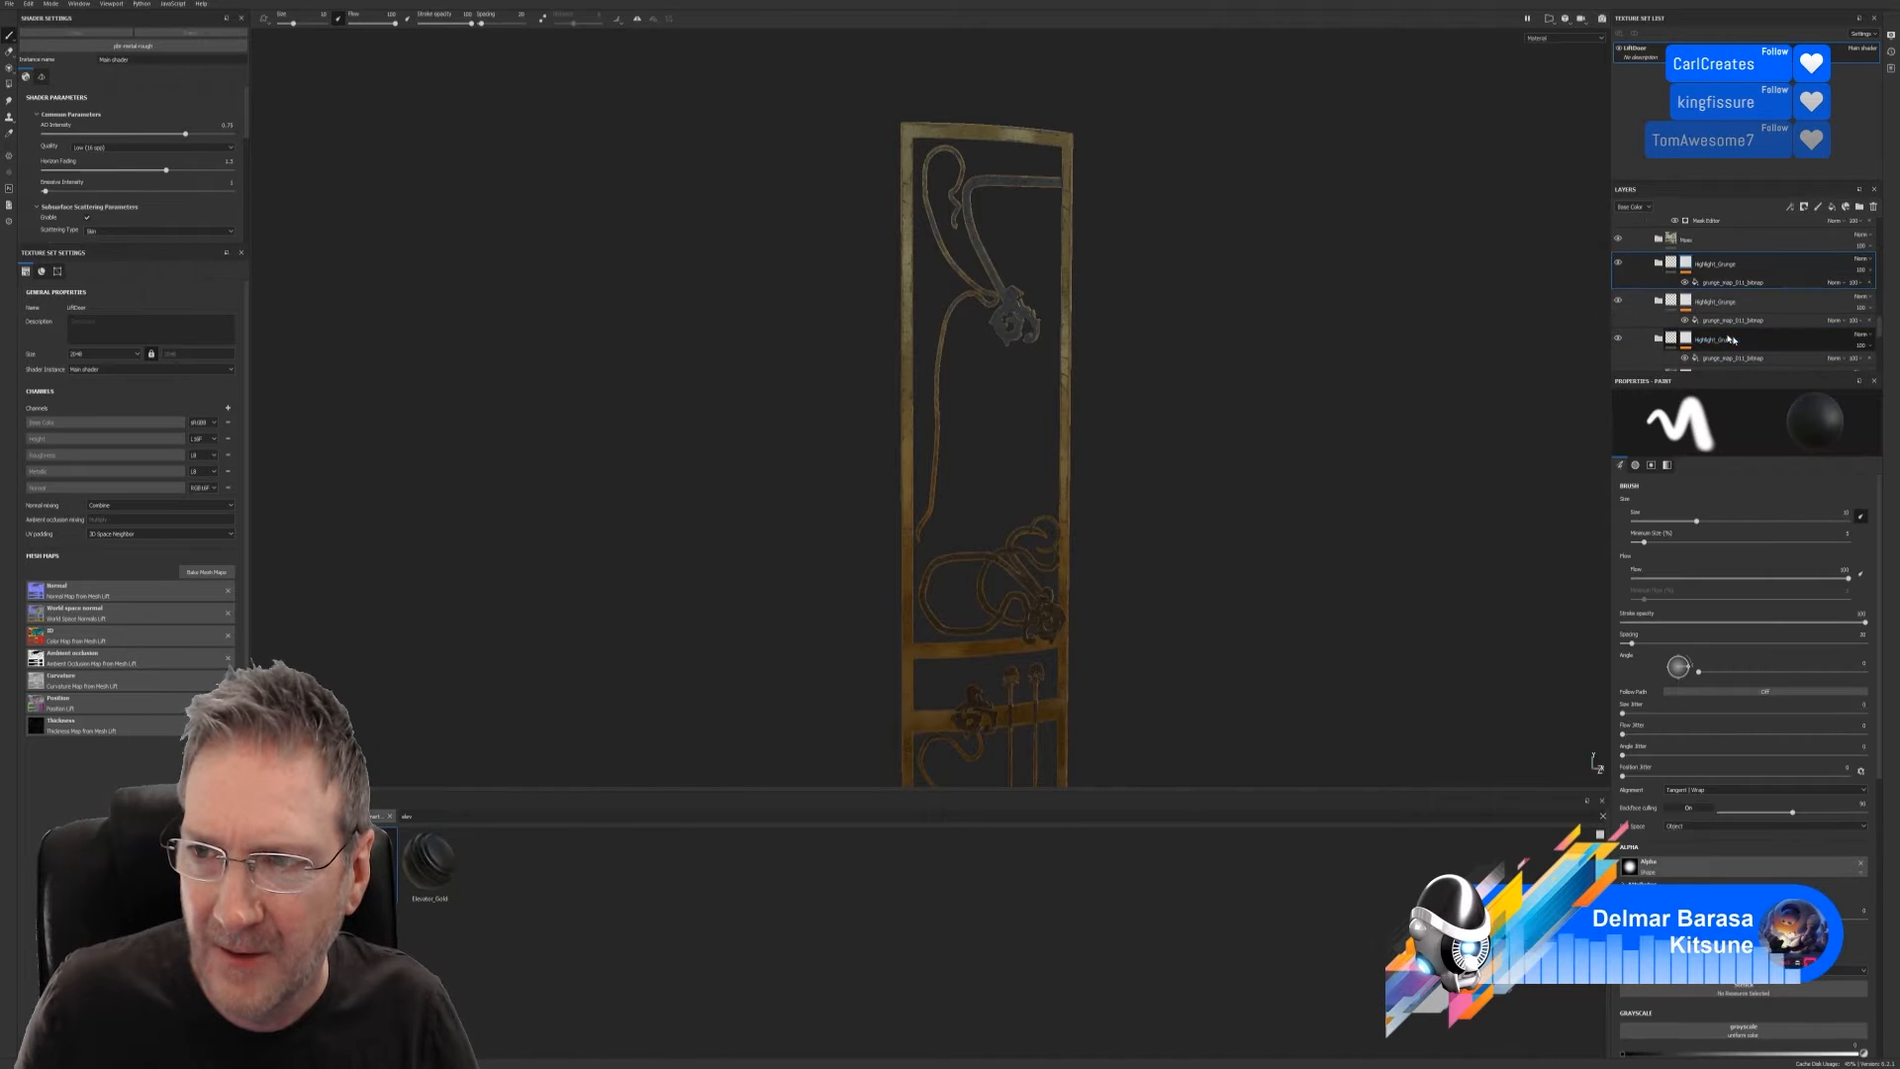
scroll(1690, 308, down, 2)
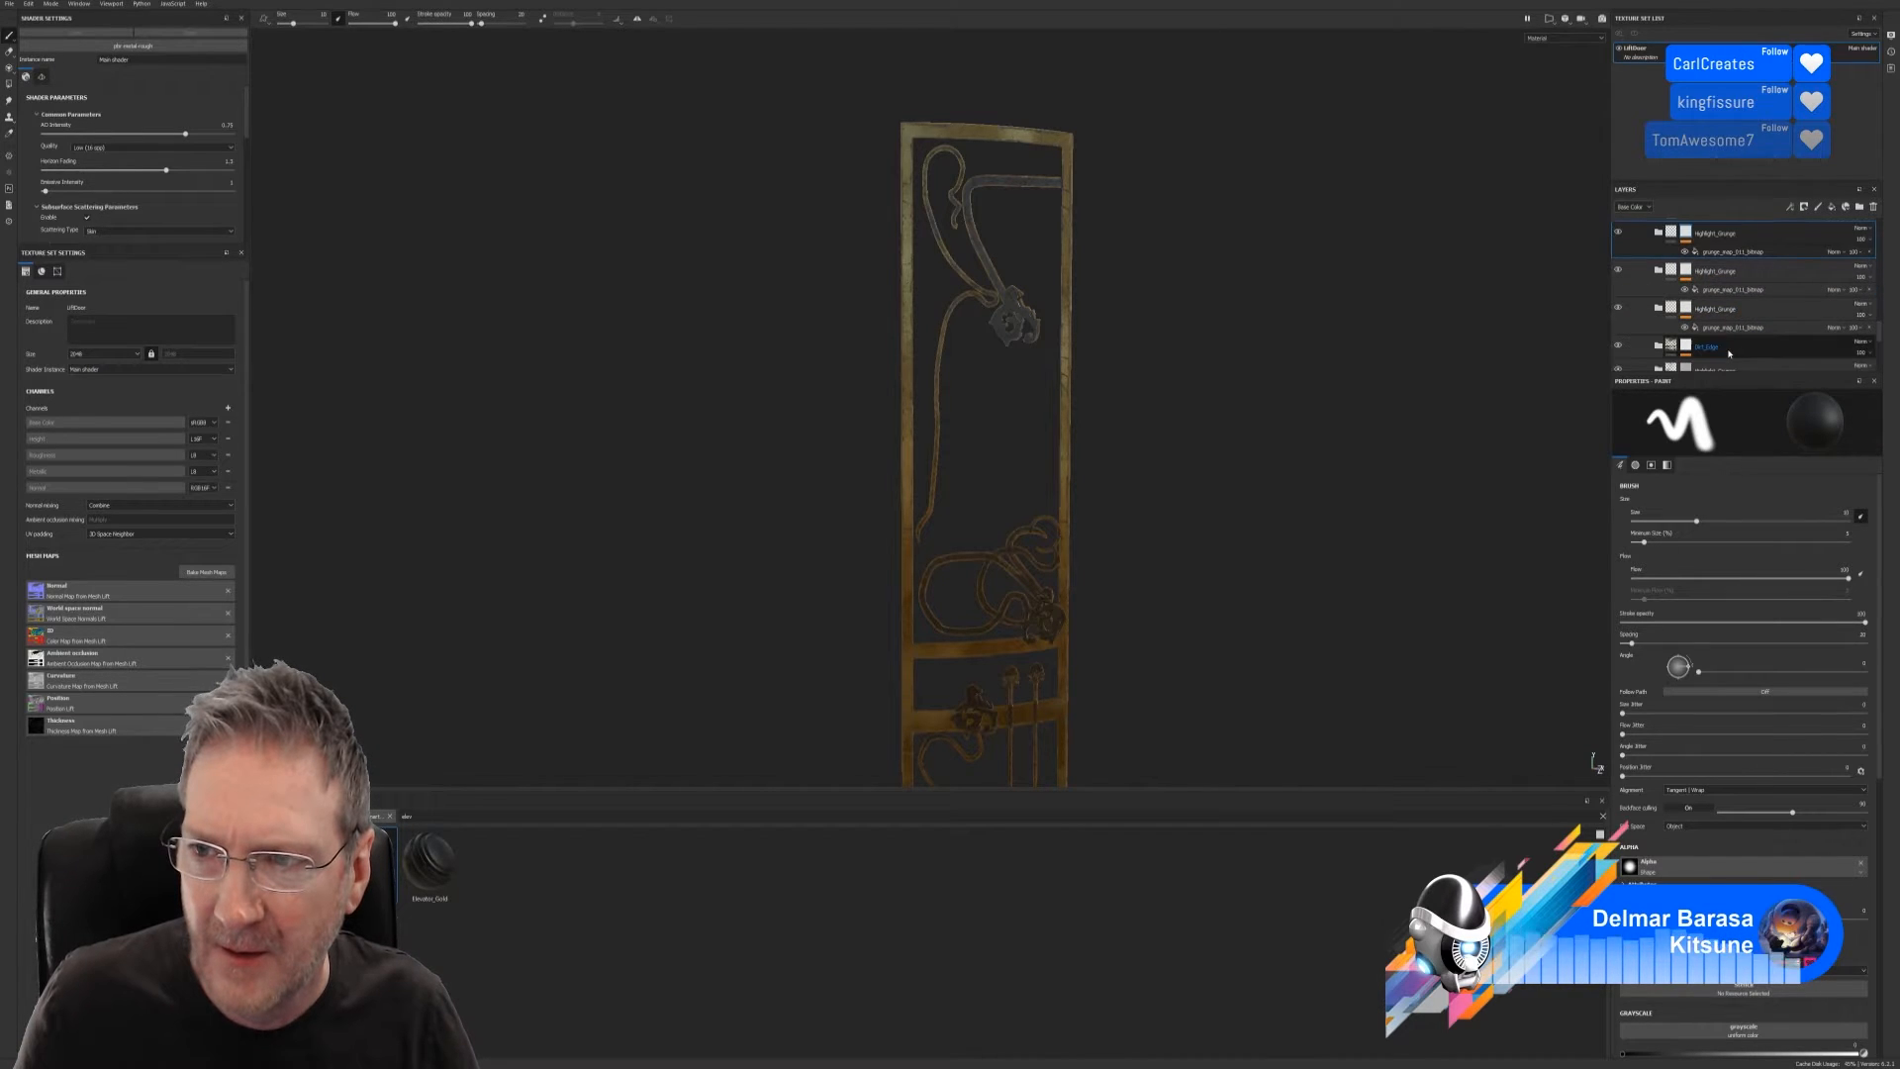
Examine the mask effects of the Dirt_Edge folder and the Highlight_Grunge folder directly beneath it
click(1703, 319)
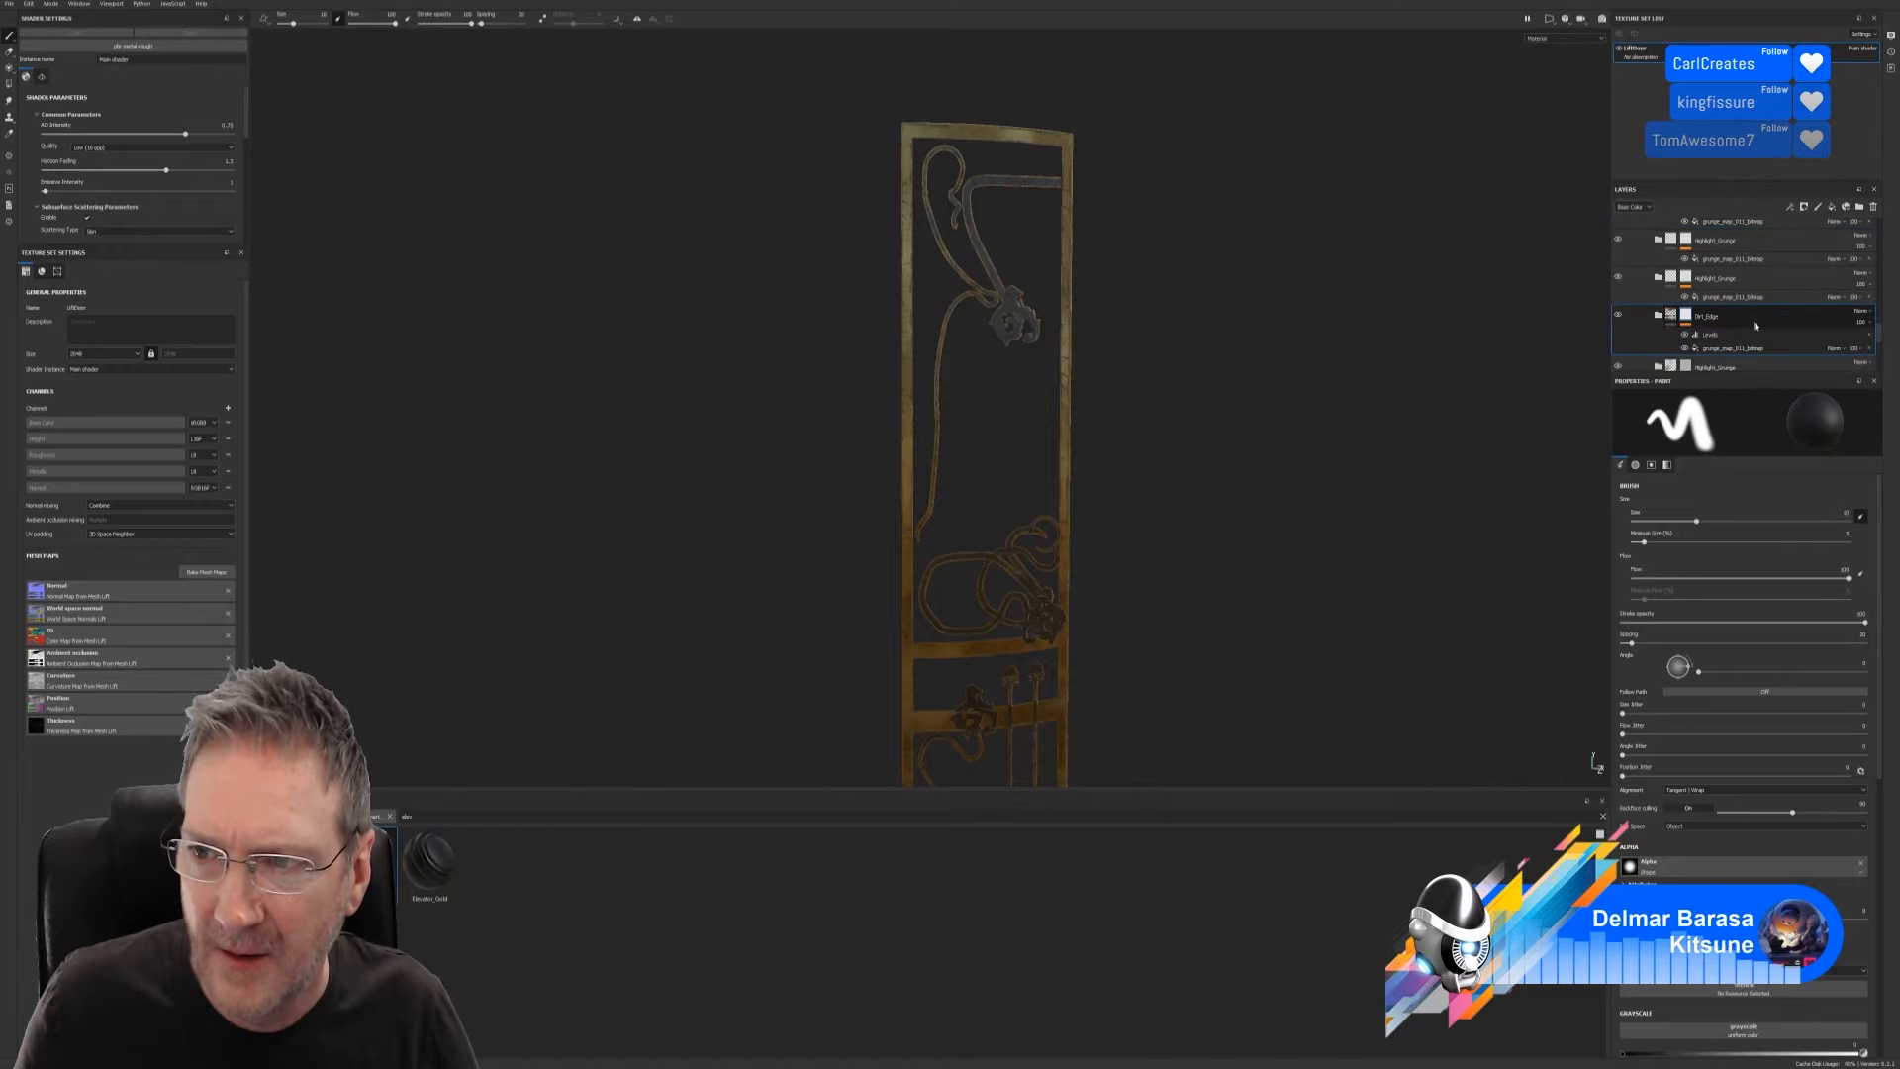
scroll(1759, 325, down, 2)
click(1763, 329)
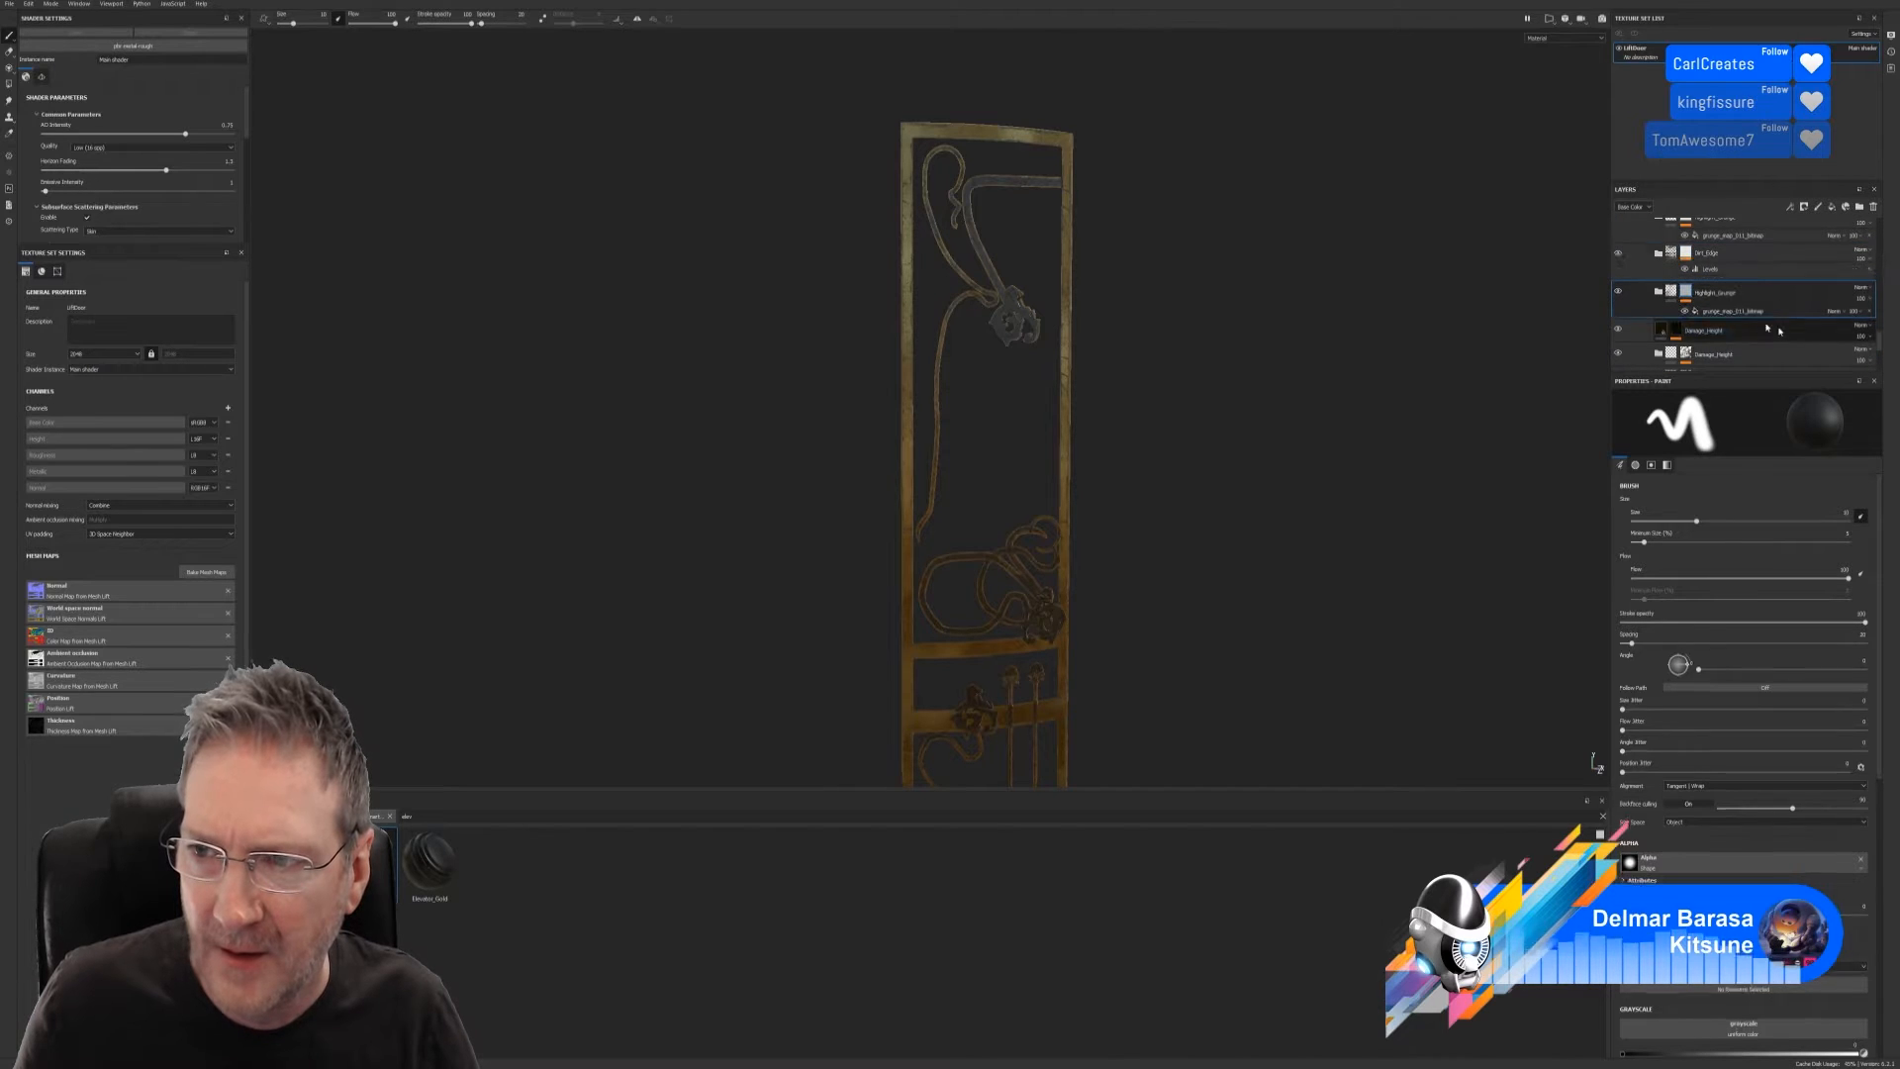
Expand the upper Damage_Height folder and examine the mask effects of both Damage_Height folders and the nested fill layer
scroll(1766, 333, down, 2)
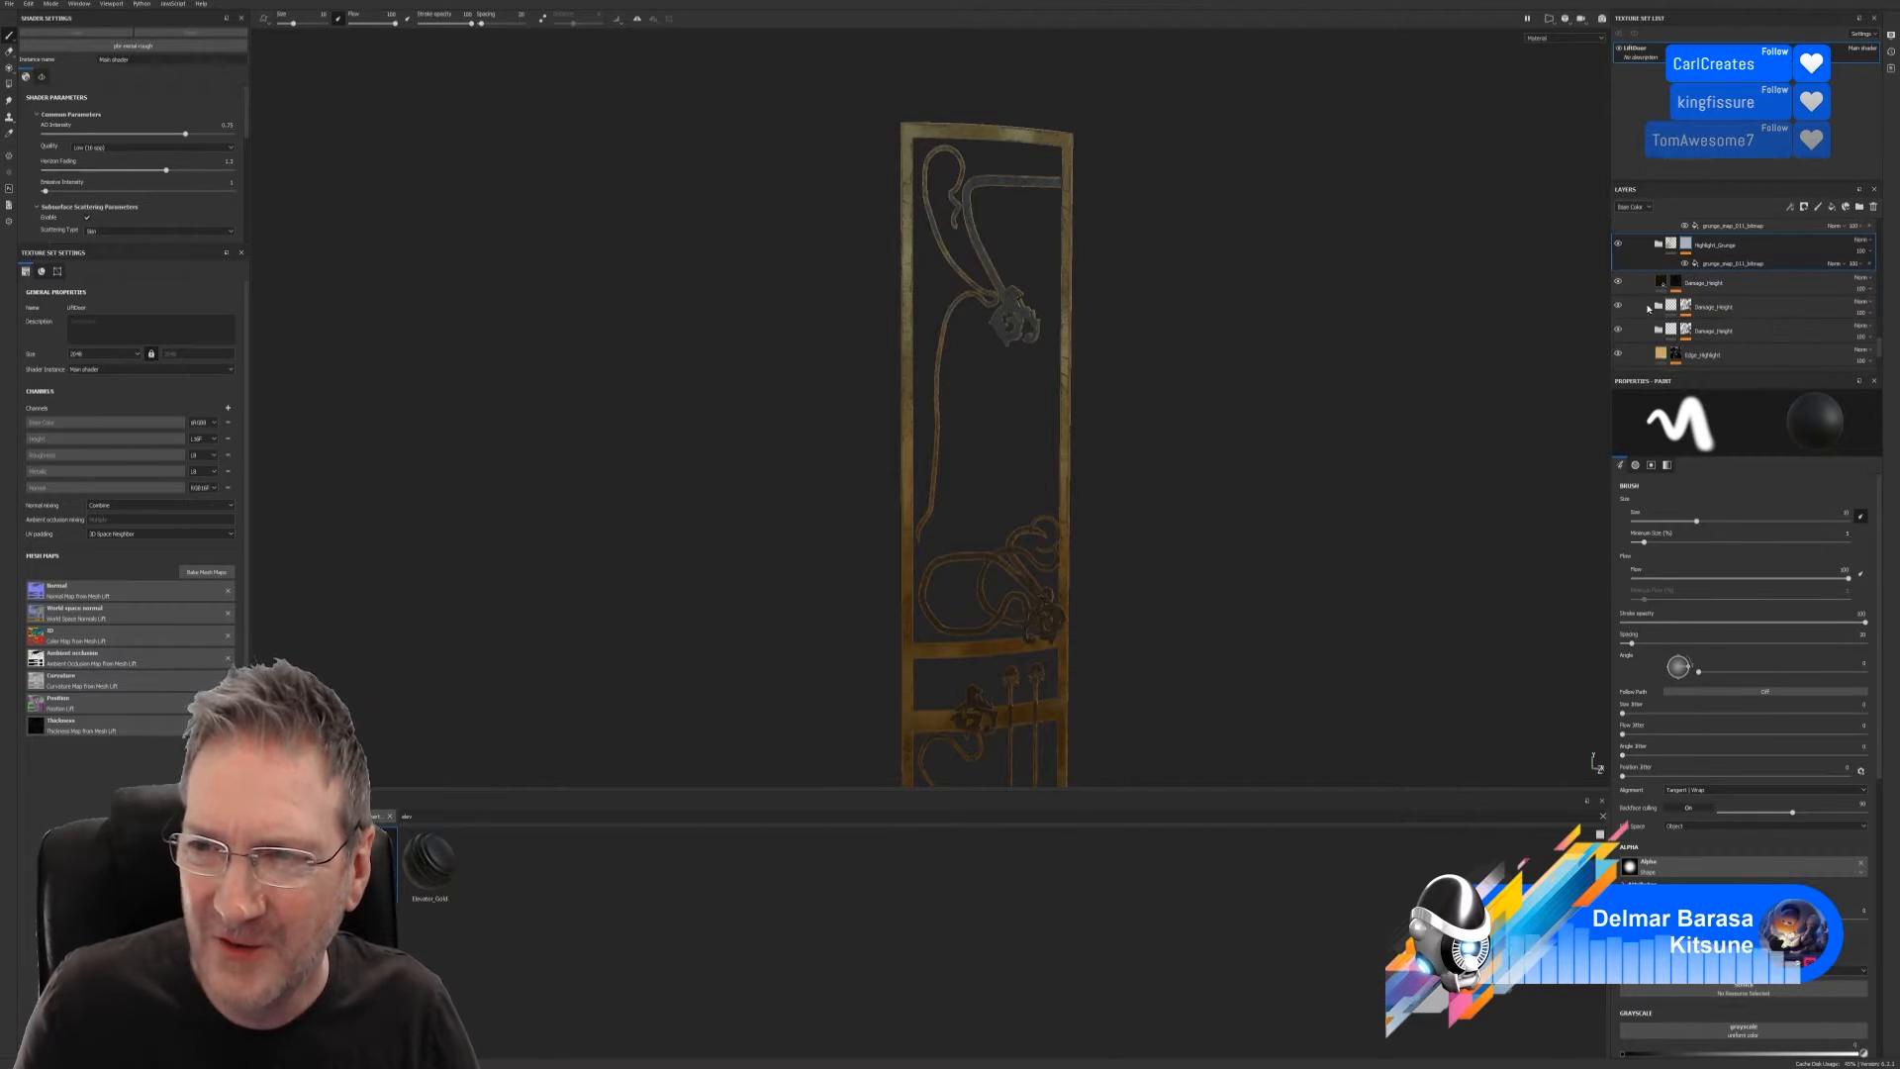
click(1659, 307)
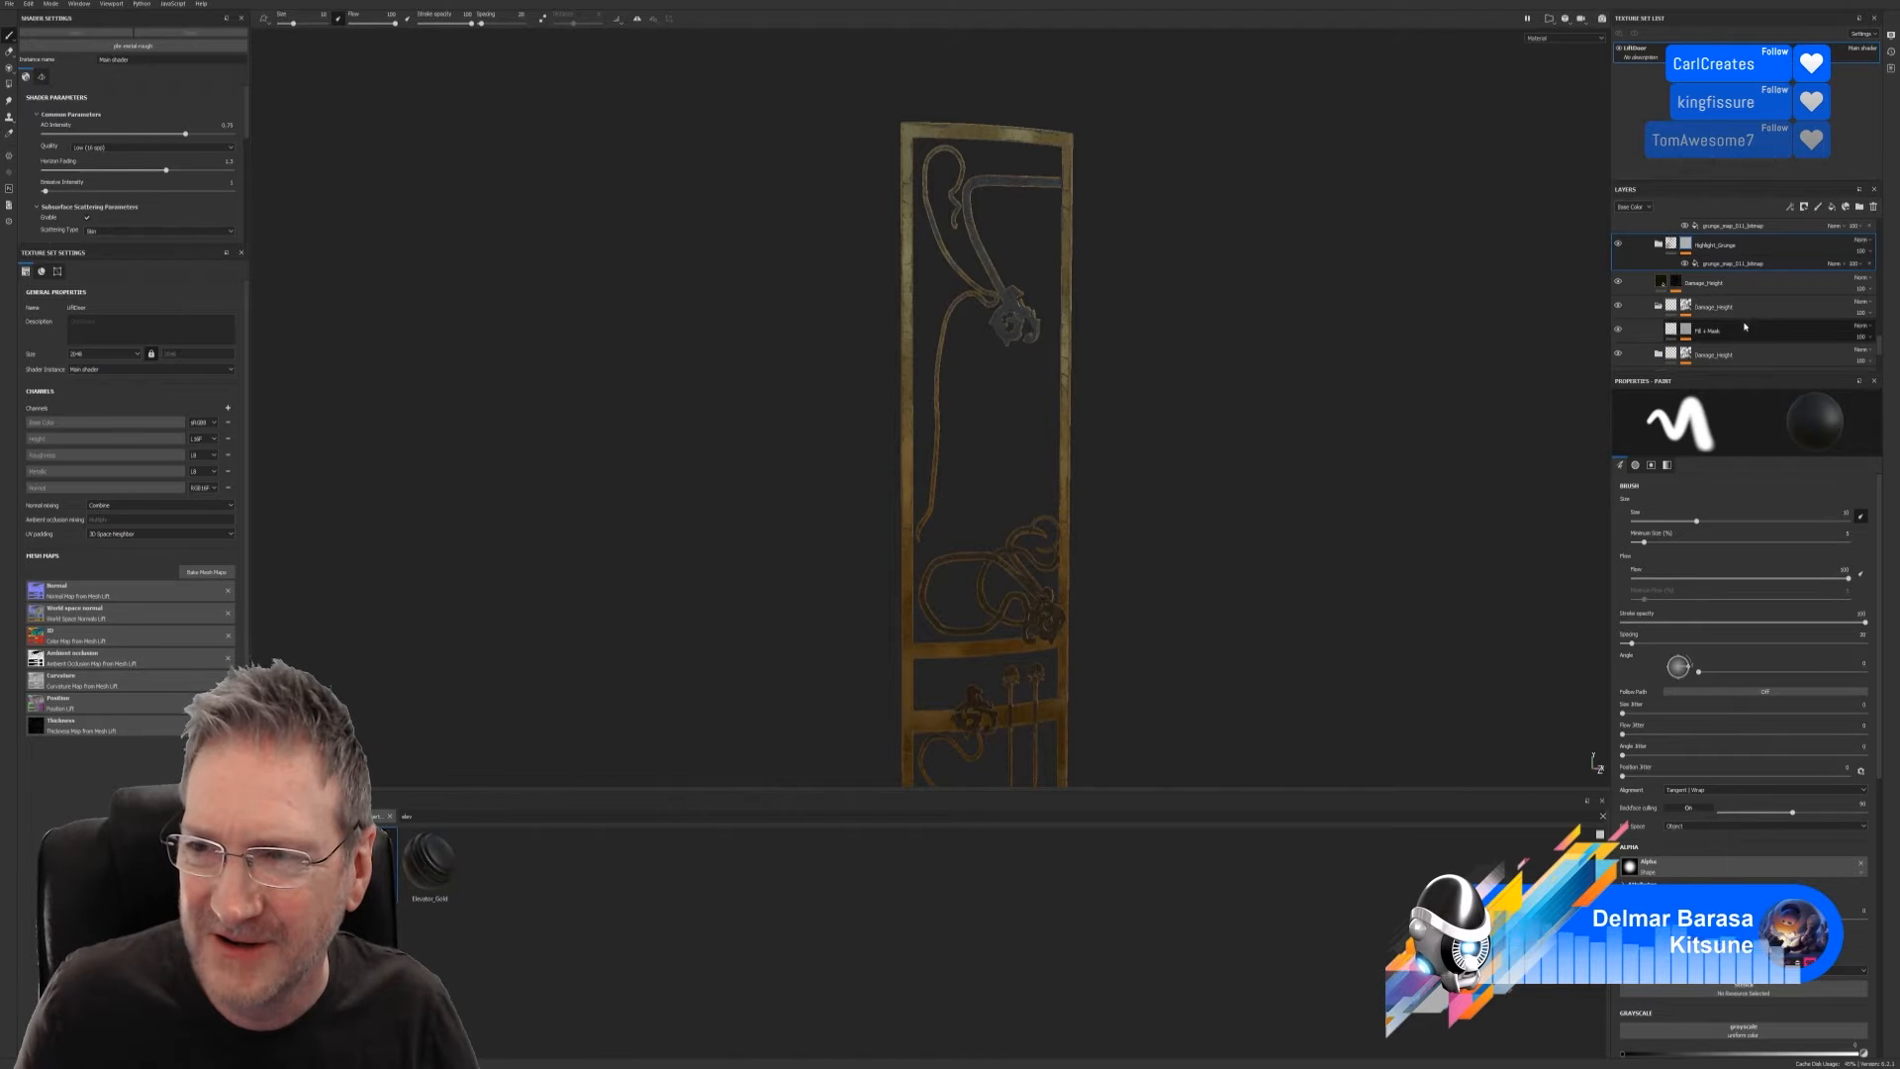
click(1689, 309)
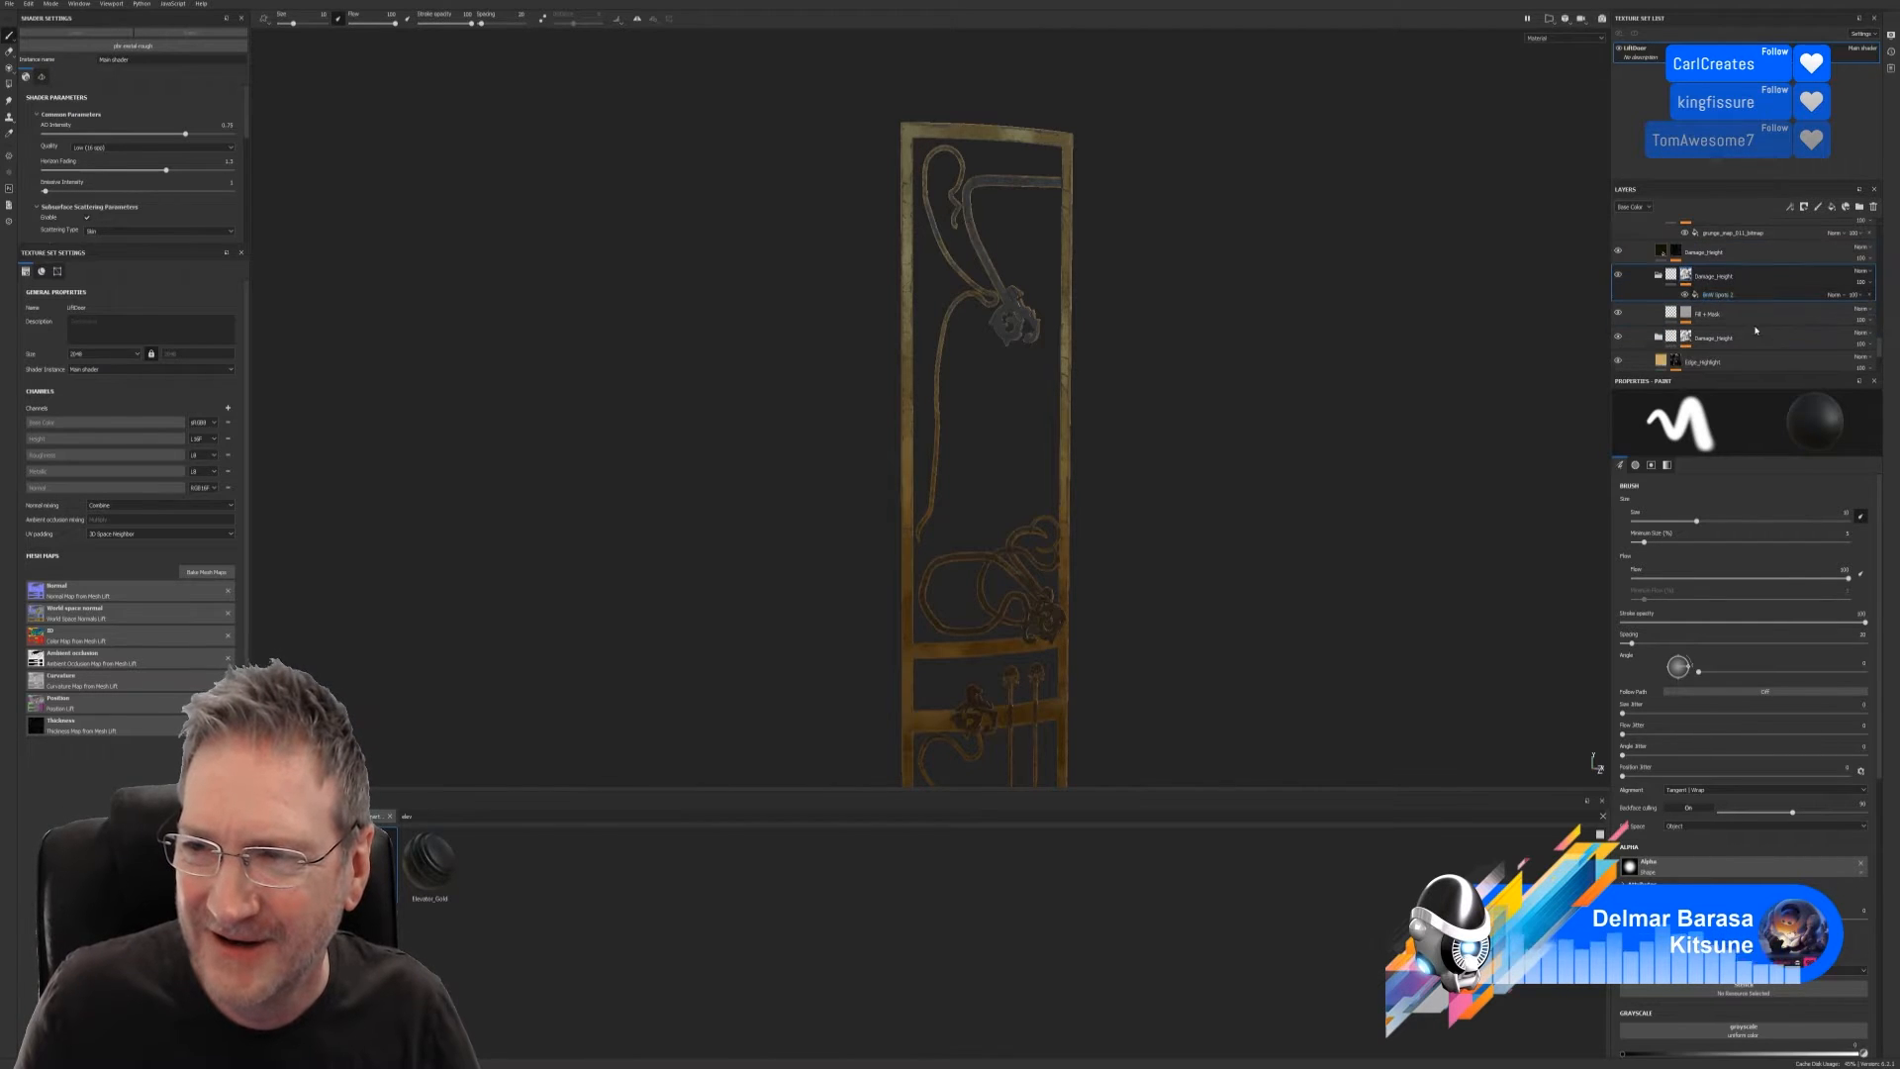
scroll(1756, 343, down, 2)
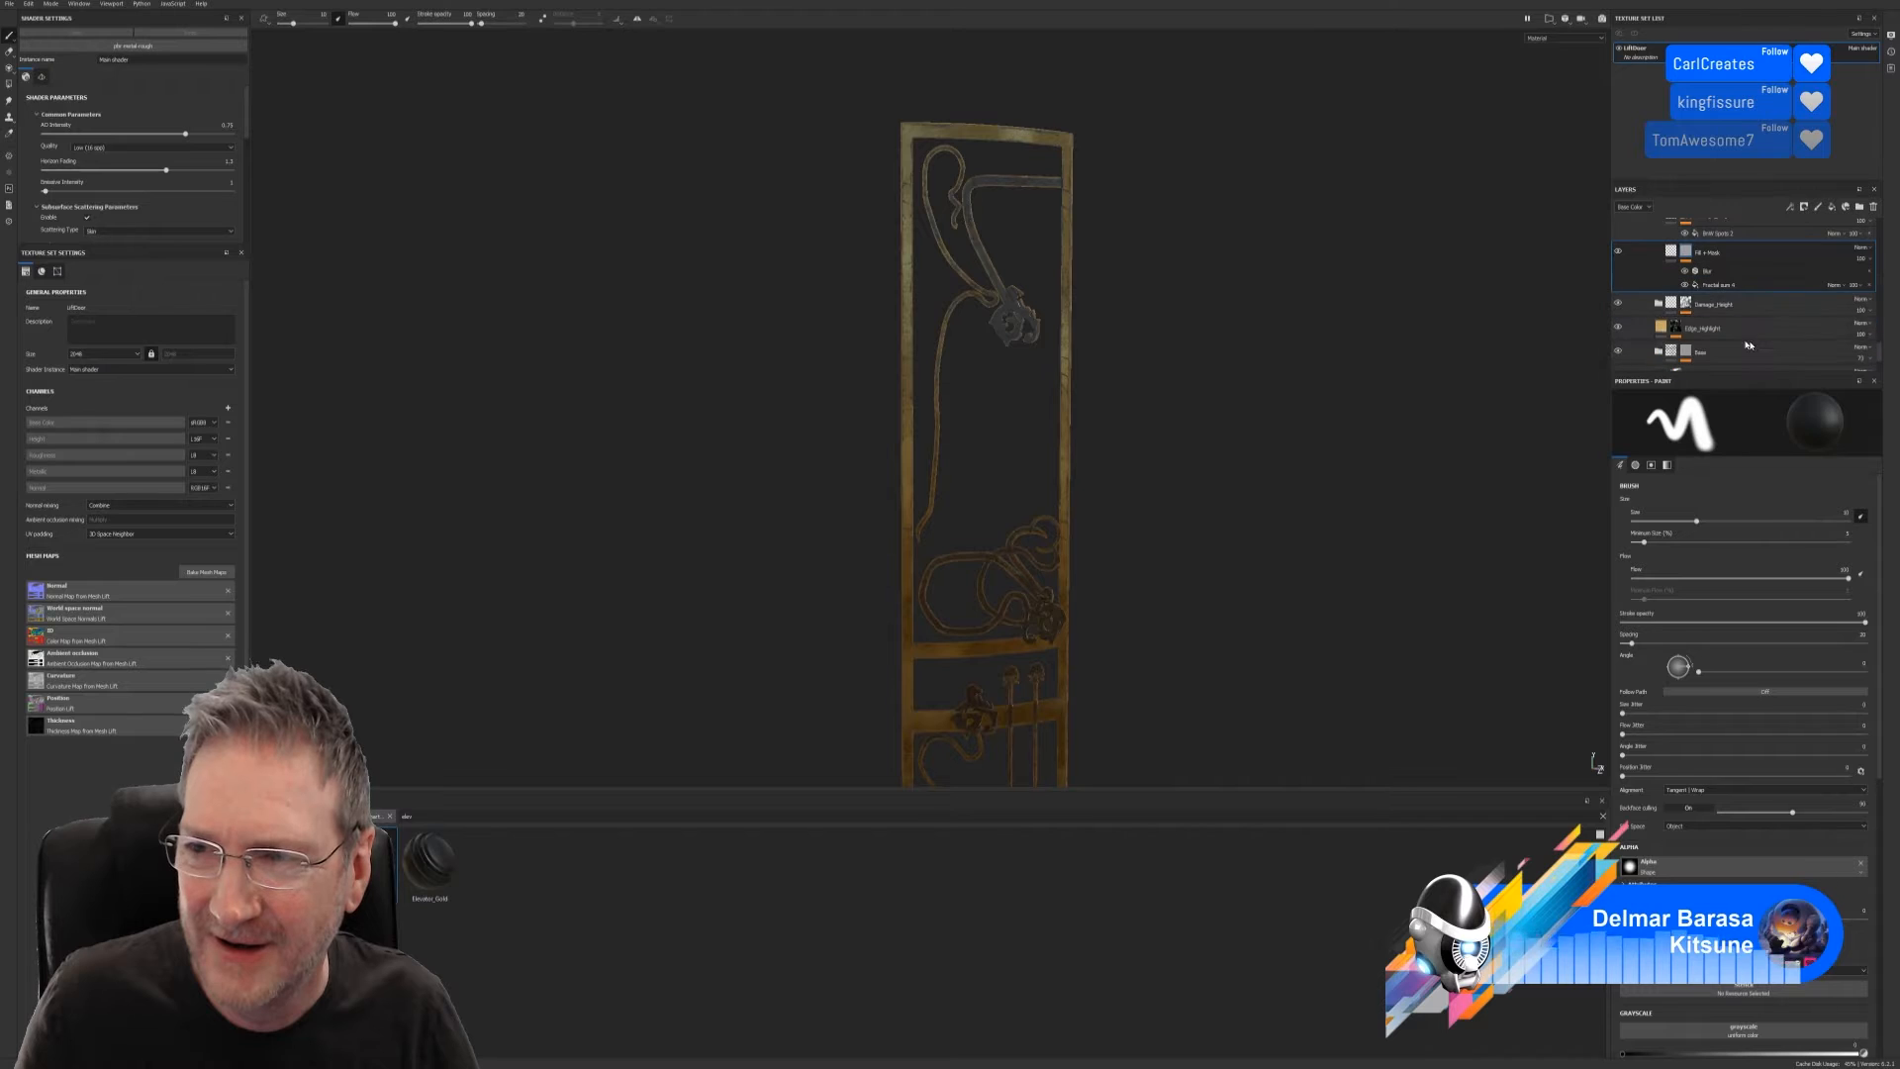
scroll(1771, 341, down, 2)
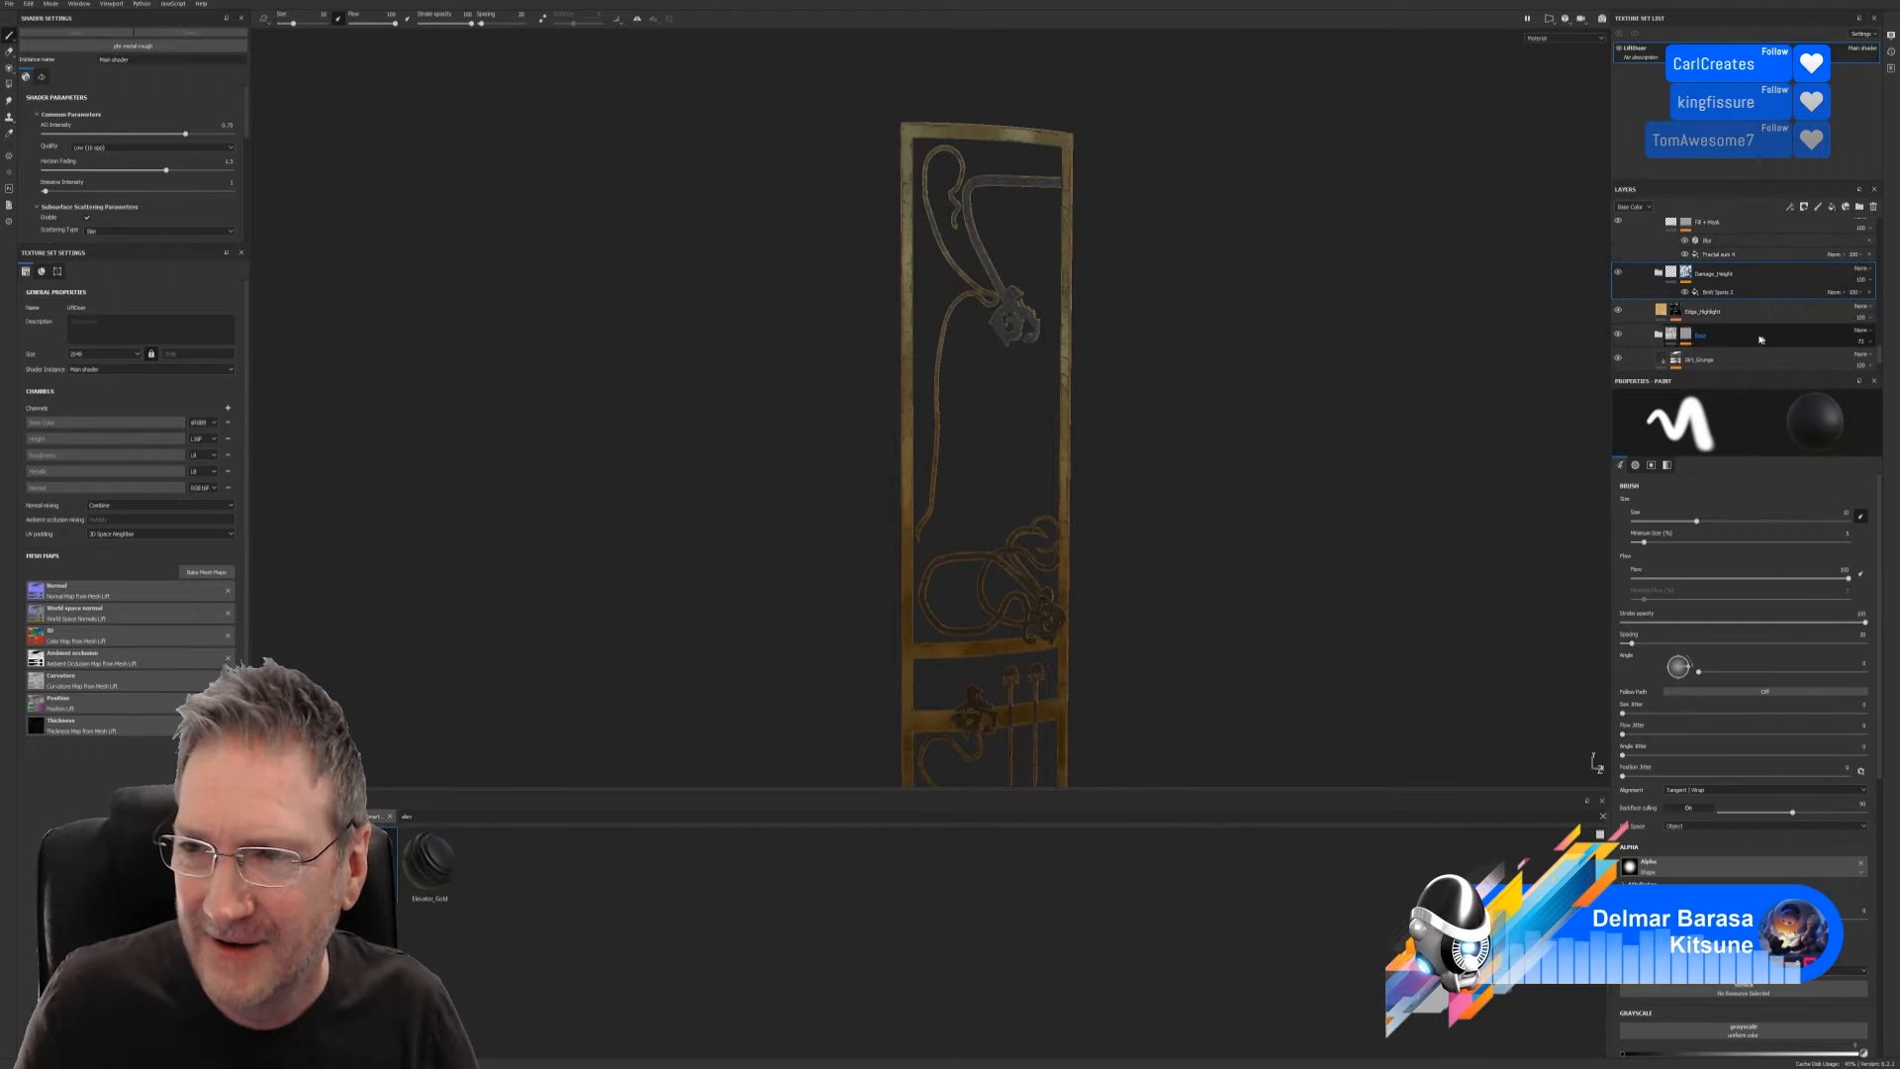
Examine the mask effects of the folder below Edge_Highlight and of the Dirt_Grunge layer beneath it
click(1692, 308)
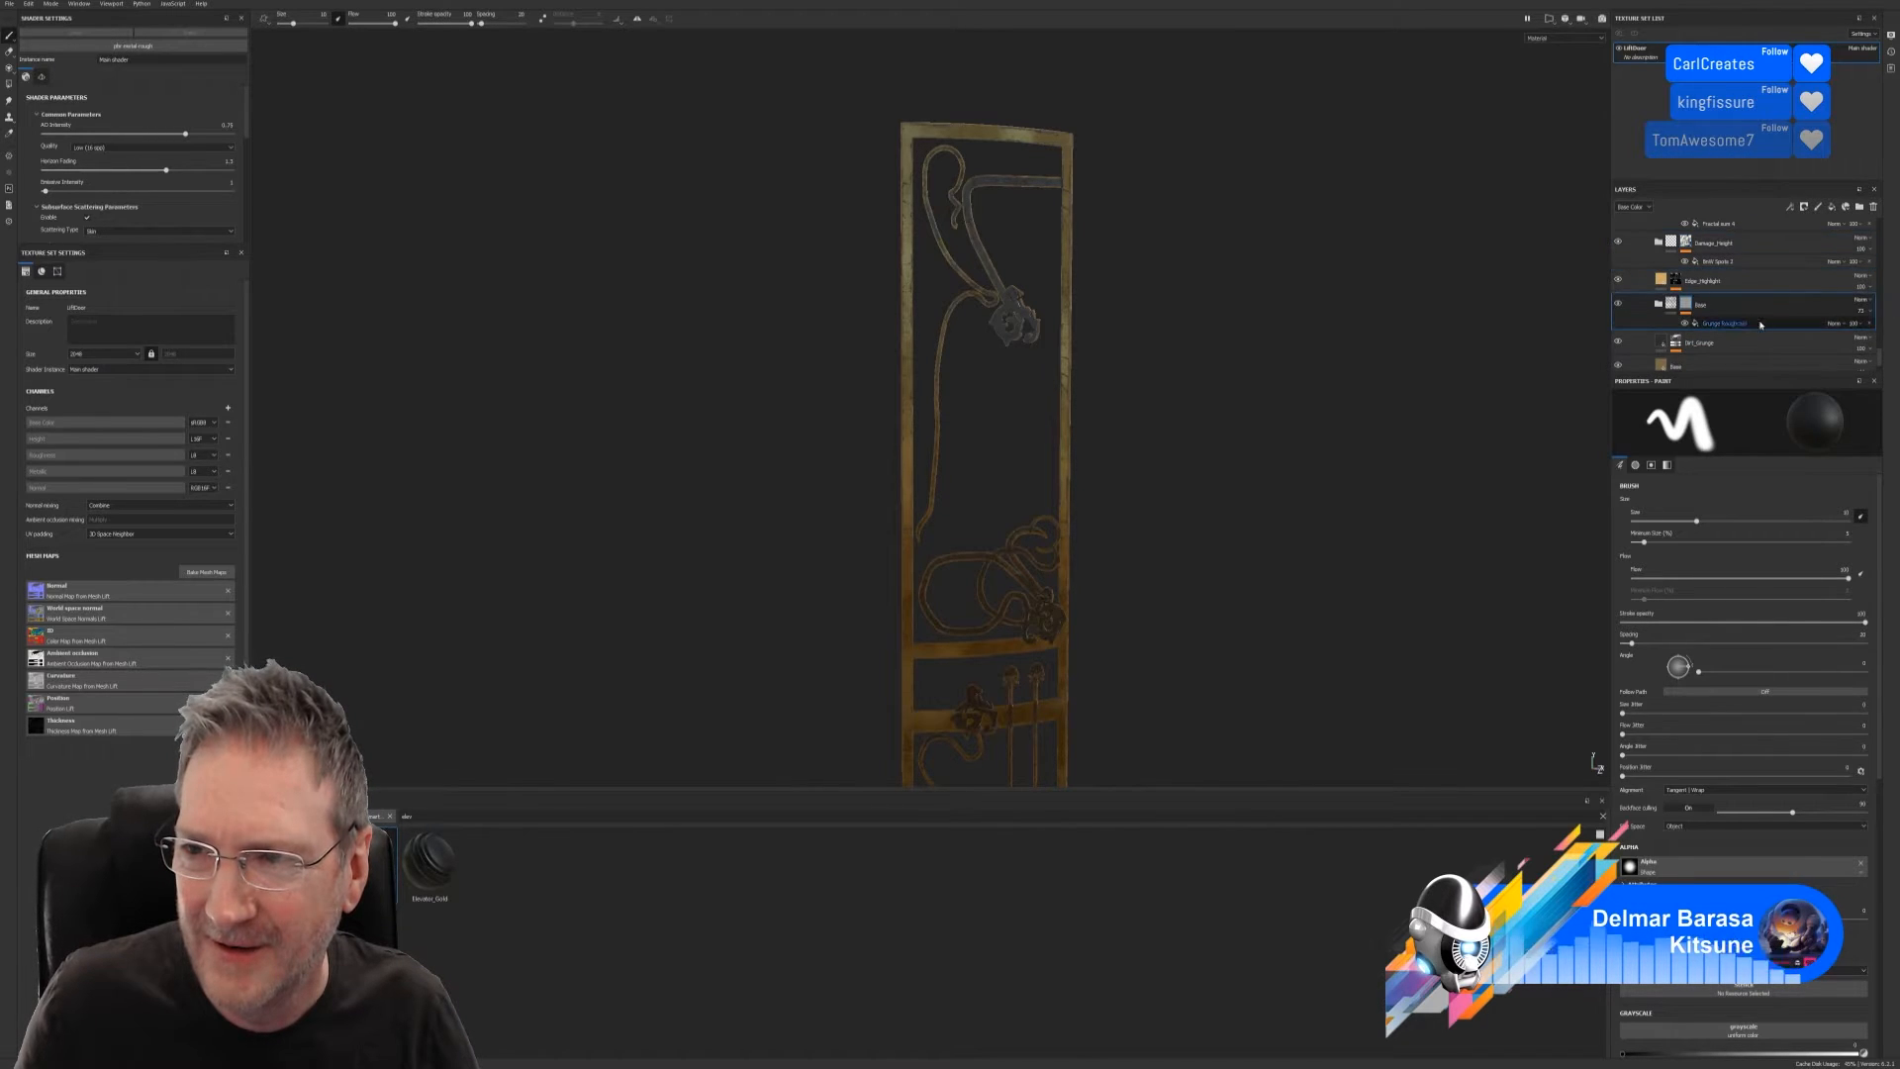
scroll(1712, 319, down, 1)
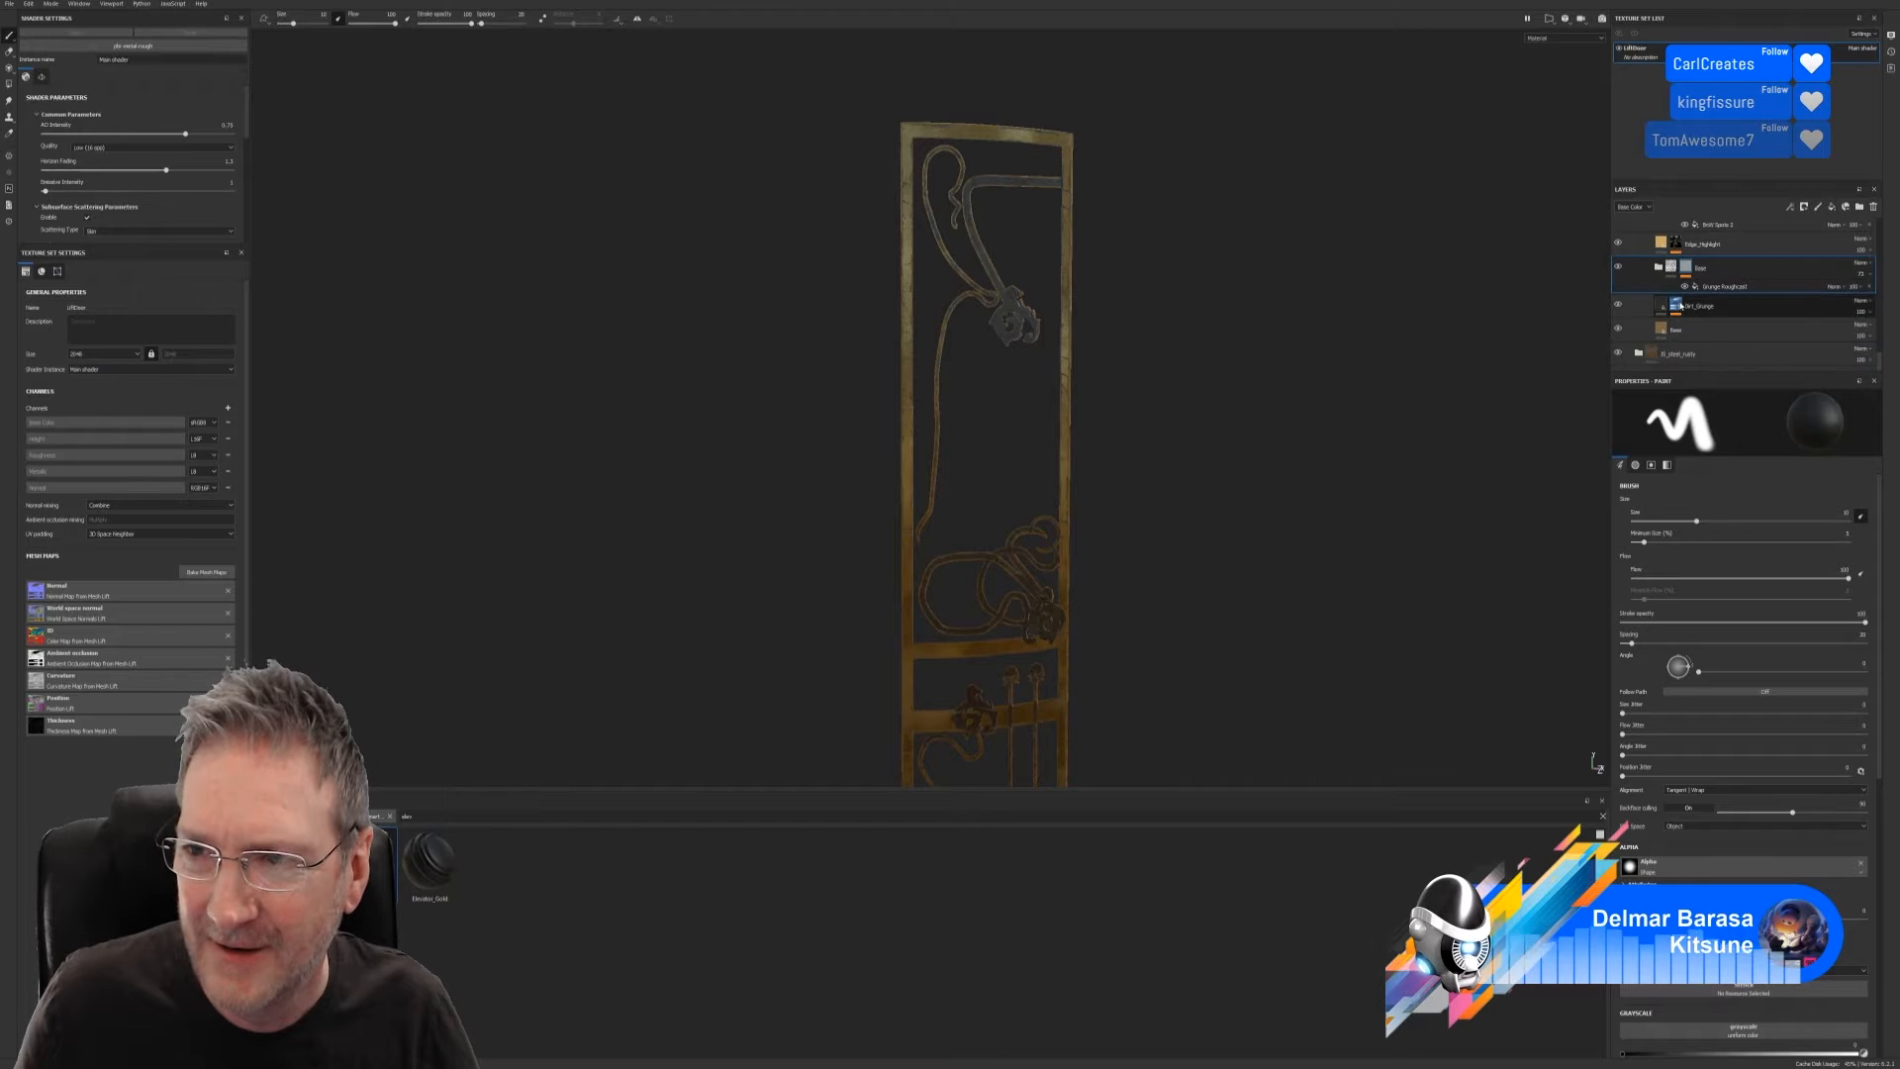
scroll(1758, 342, down, 1)
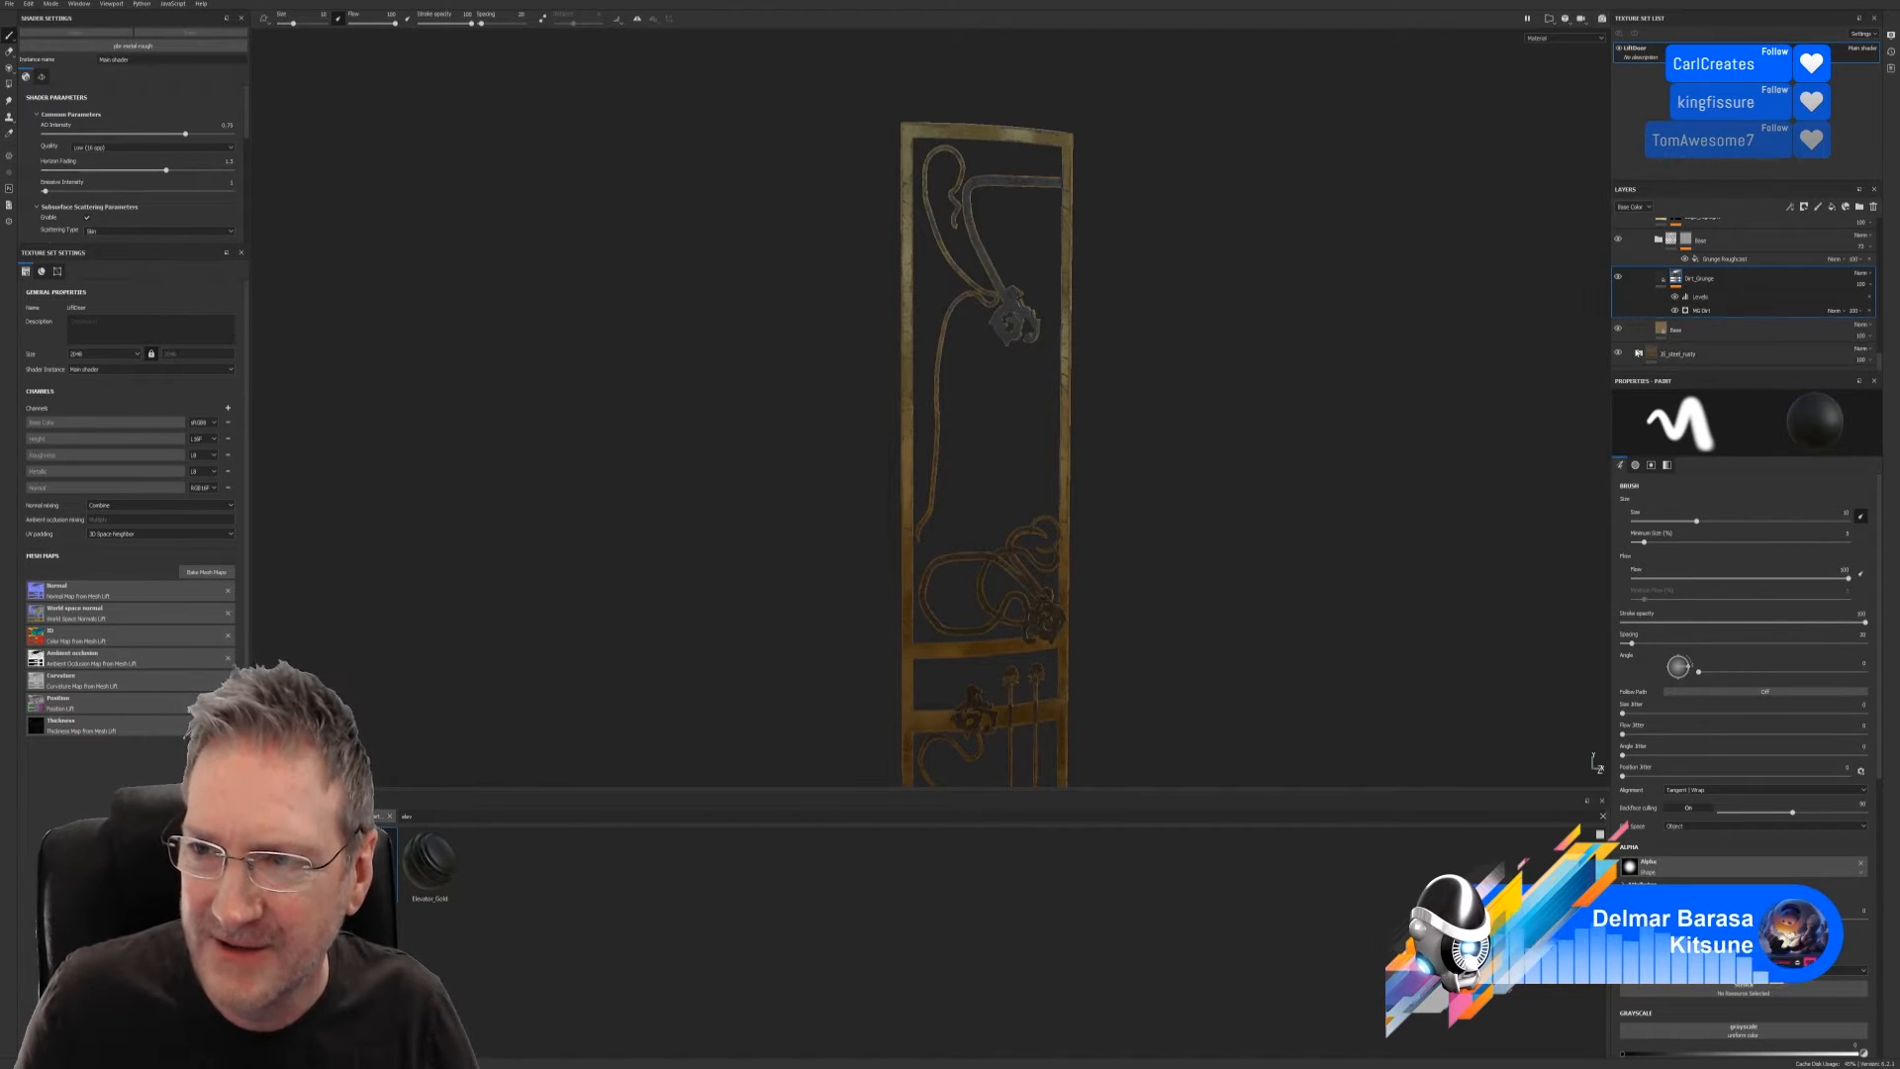
Expand the rusty steel folder and examine the mask effects of its fill layers down to the leather folder
scroll(1724, 337, down, 3)
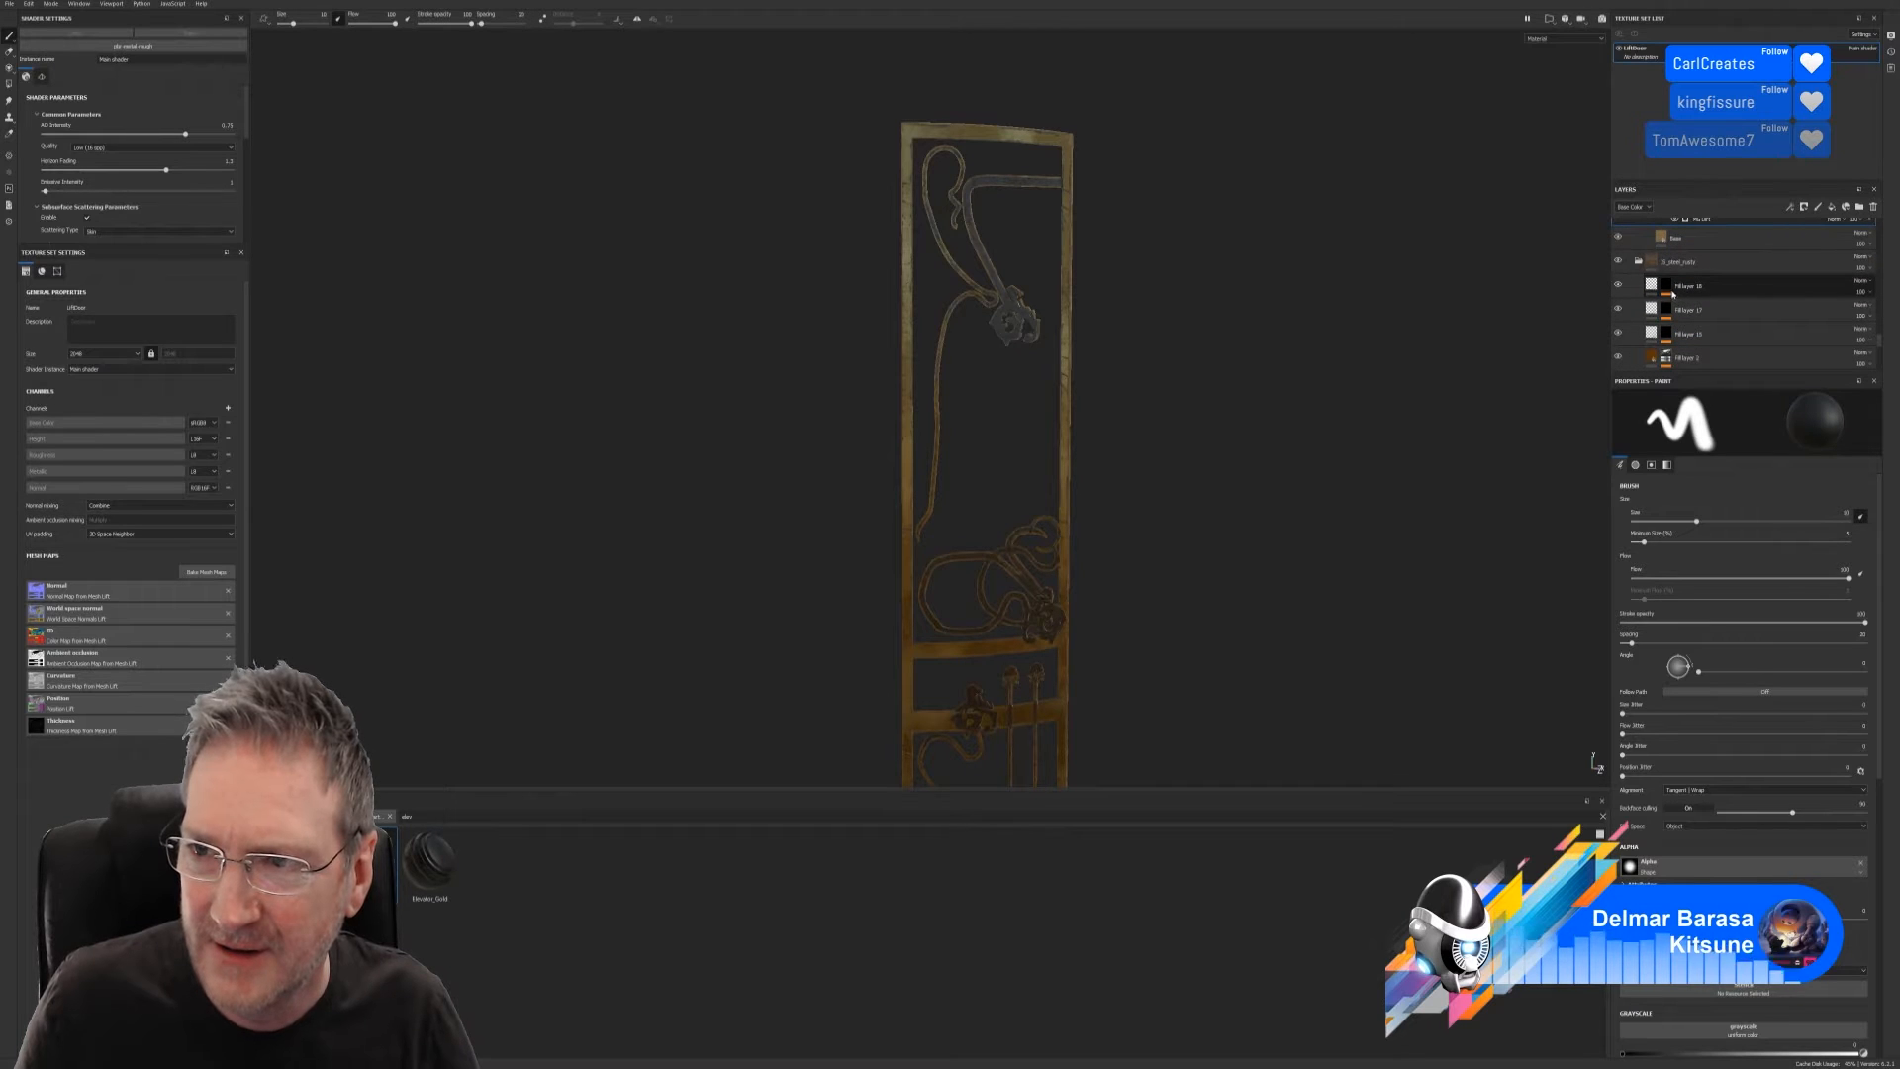
click(1667, 287)
click(1668, 327)
scroll(1673, 307, down, 2)
click(1679, 301)
scroll(1727, 326, down, 2)
scroll(1729, 334, down, 2)
scroll(1727, 347, down, 3)
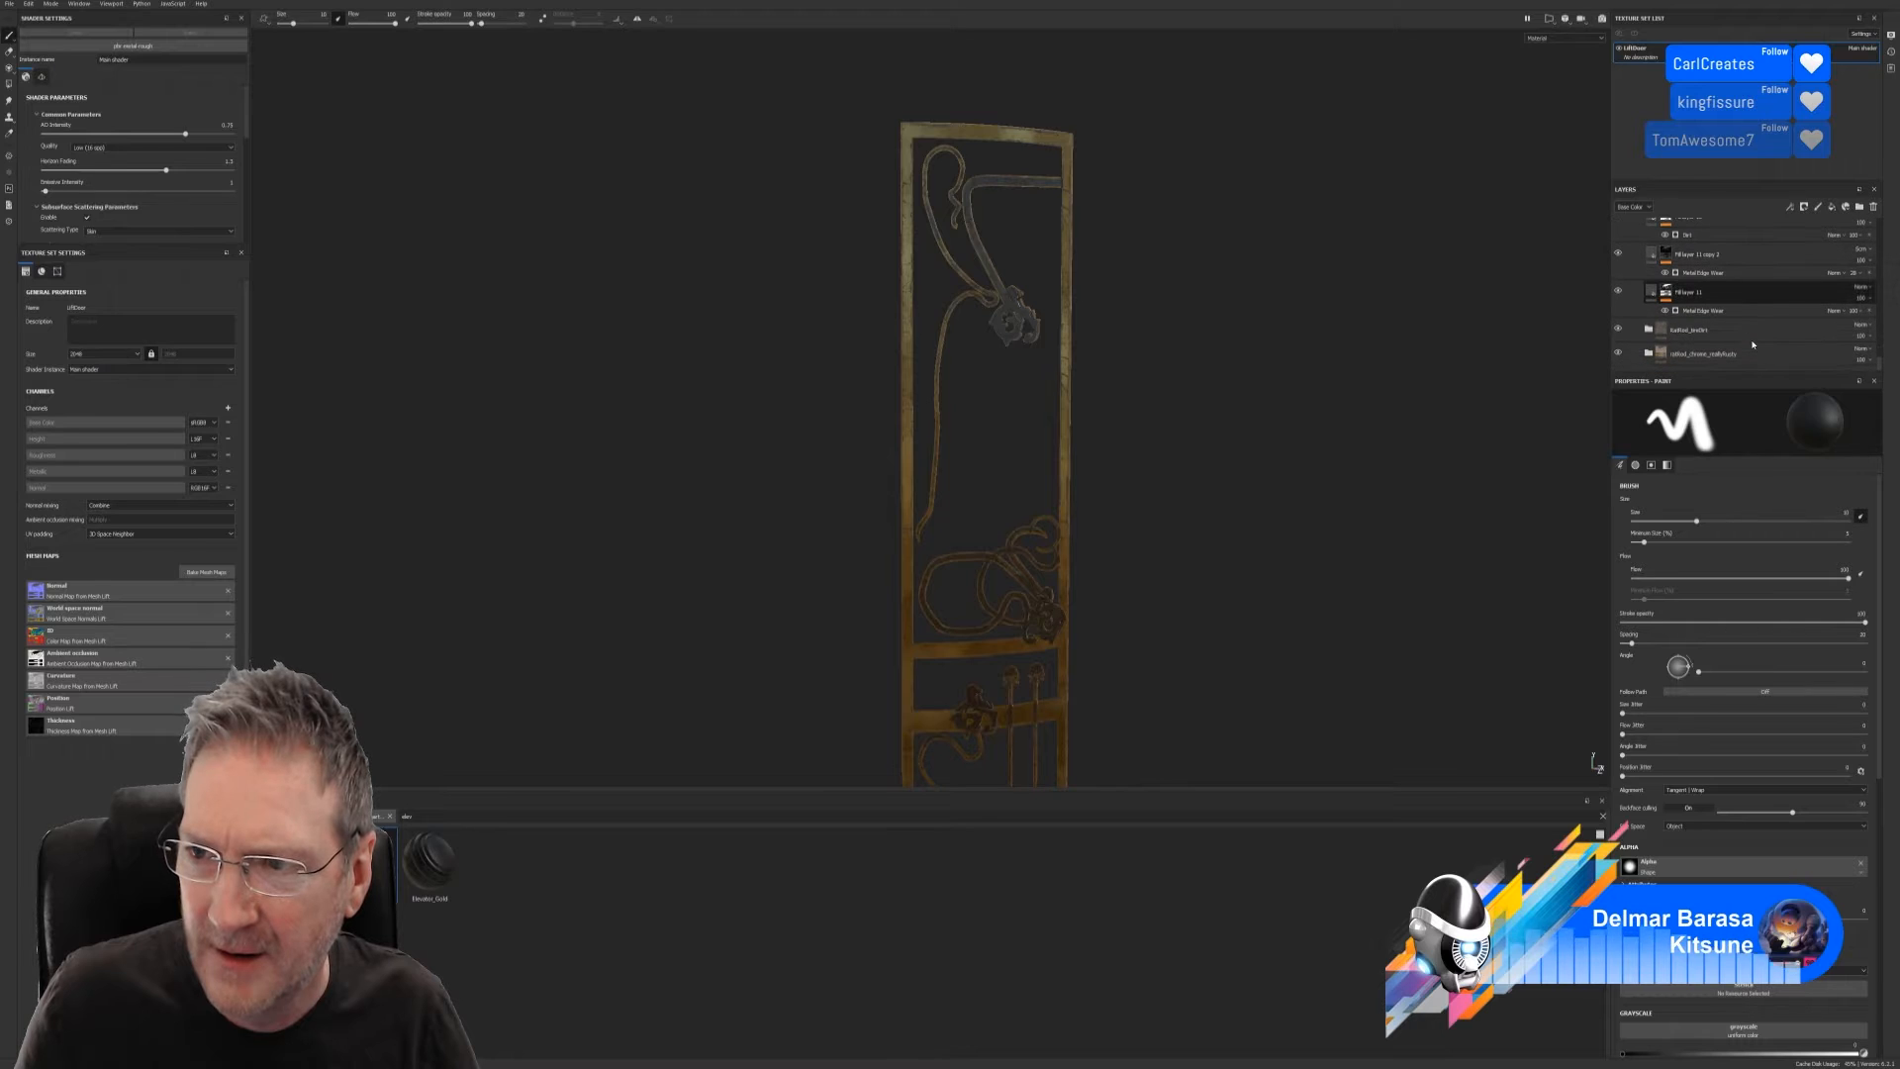
Expand the leather folder and inspect the colour selection and other mask effects of its first layer
click(1648, 329)
scroll(1738, 338, down, 1)
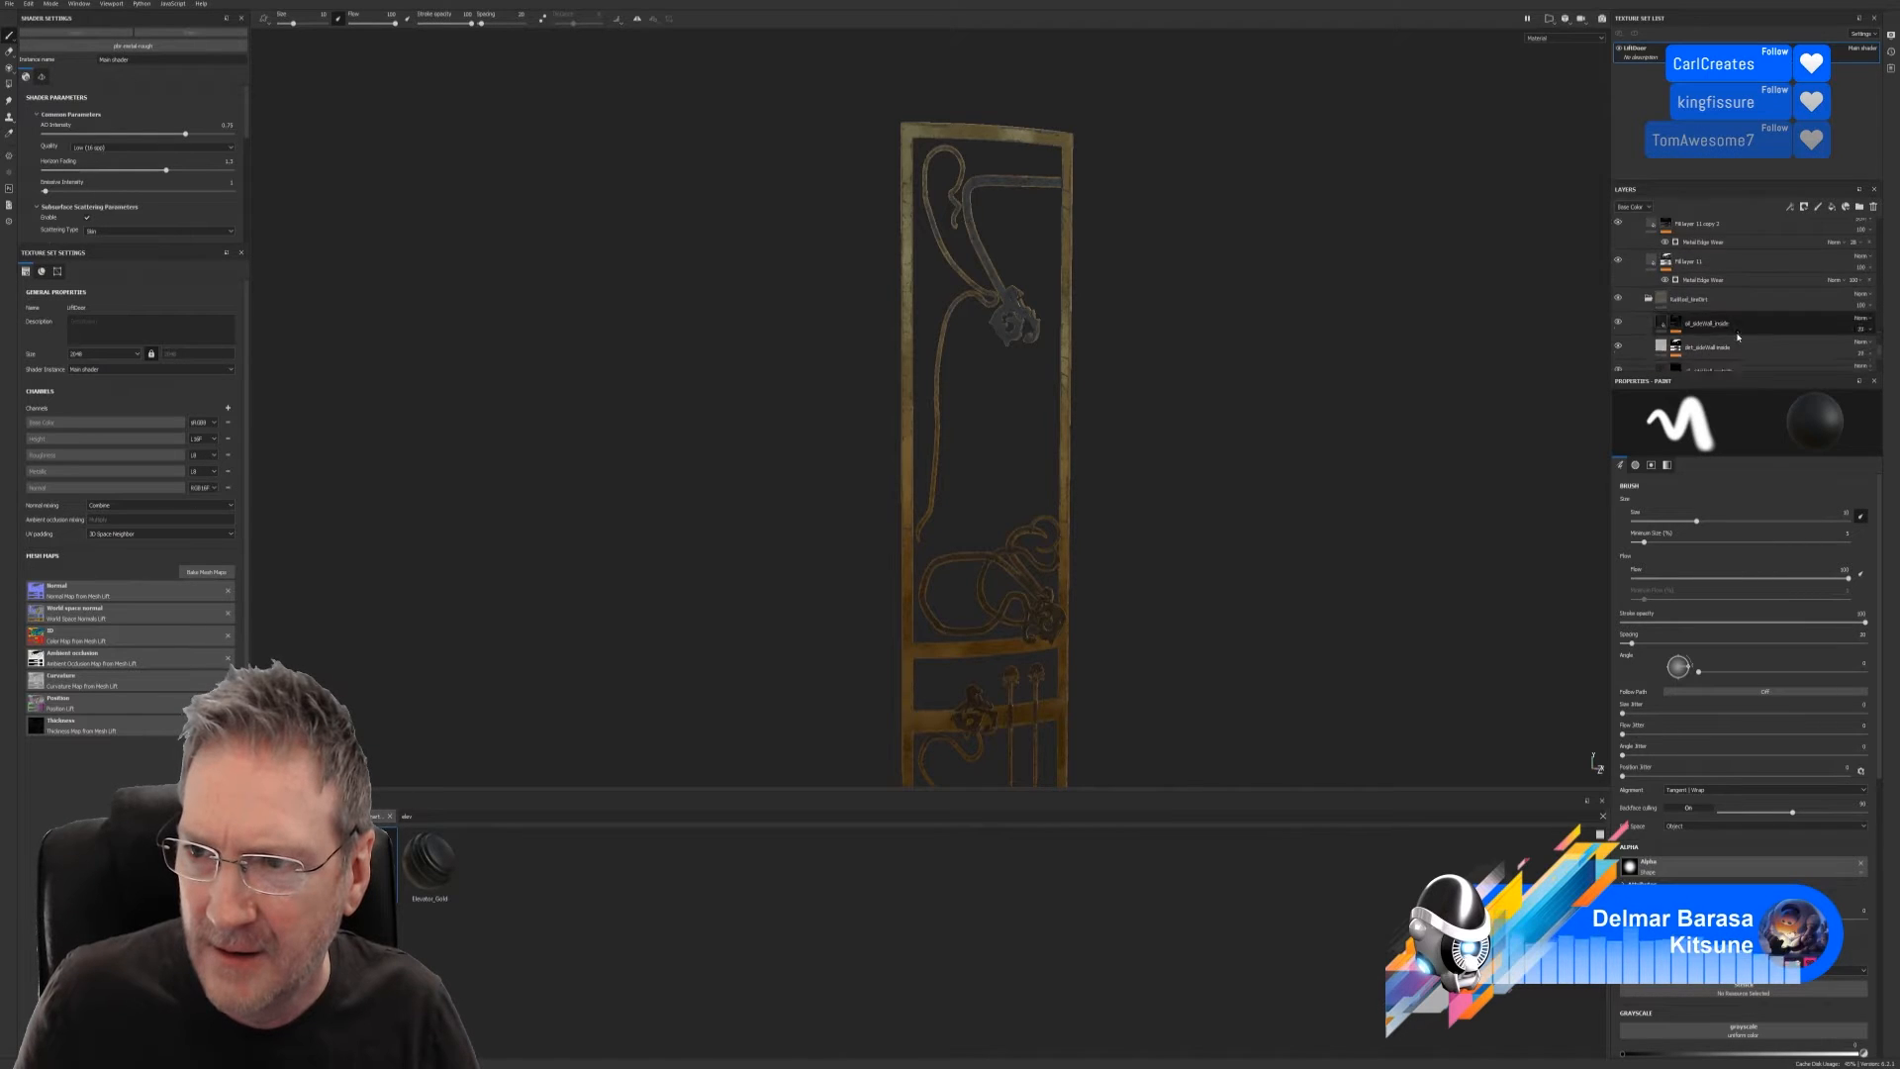
scroll(1742, 333, down, 1)
click(1759, 308)
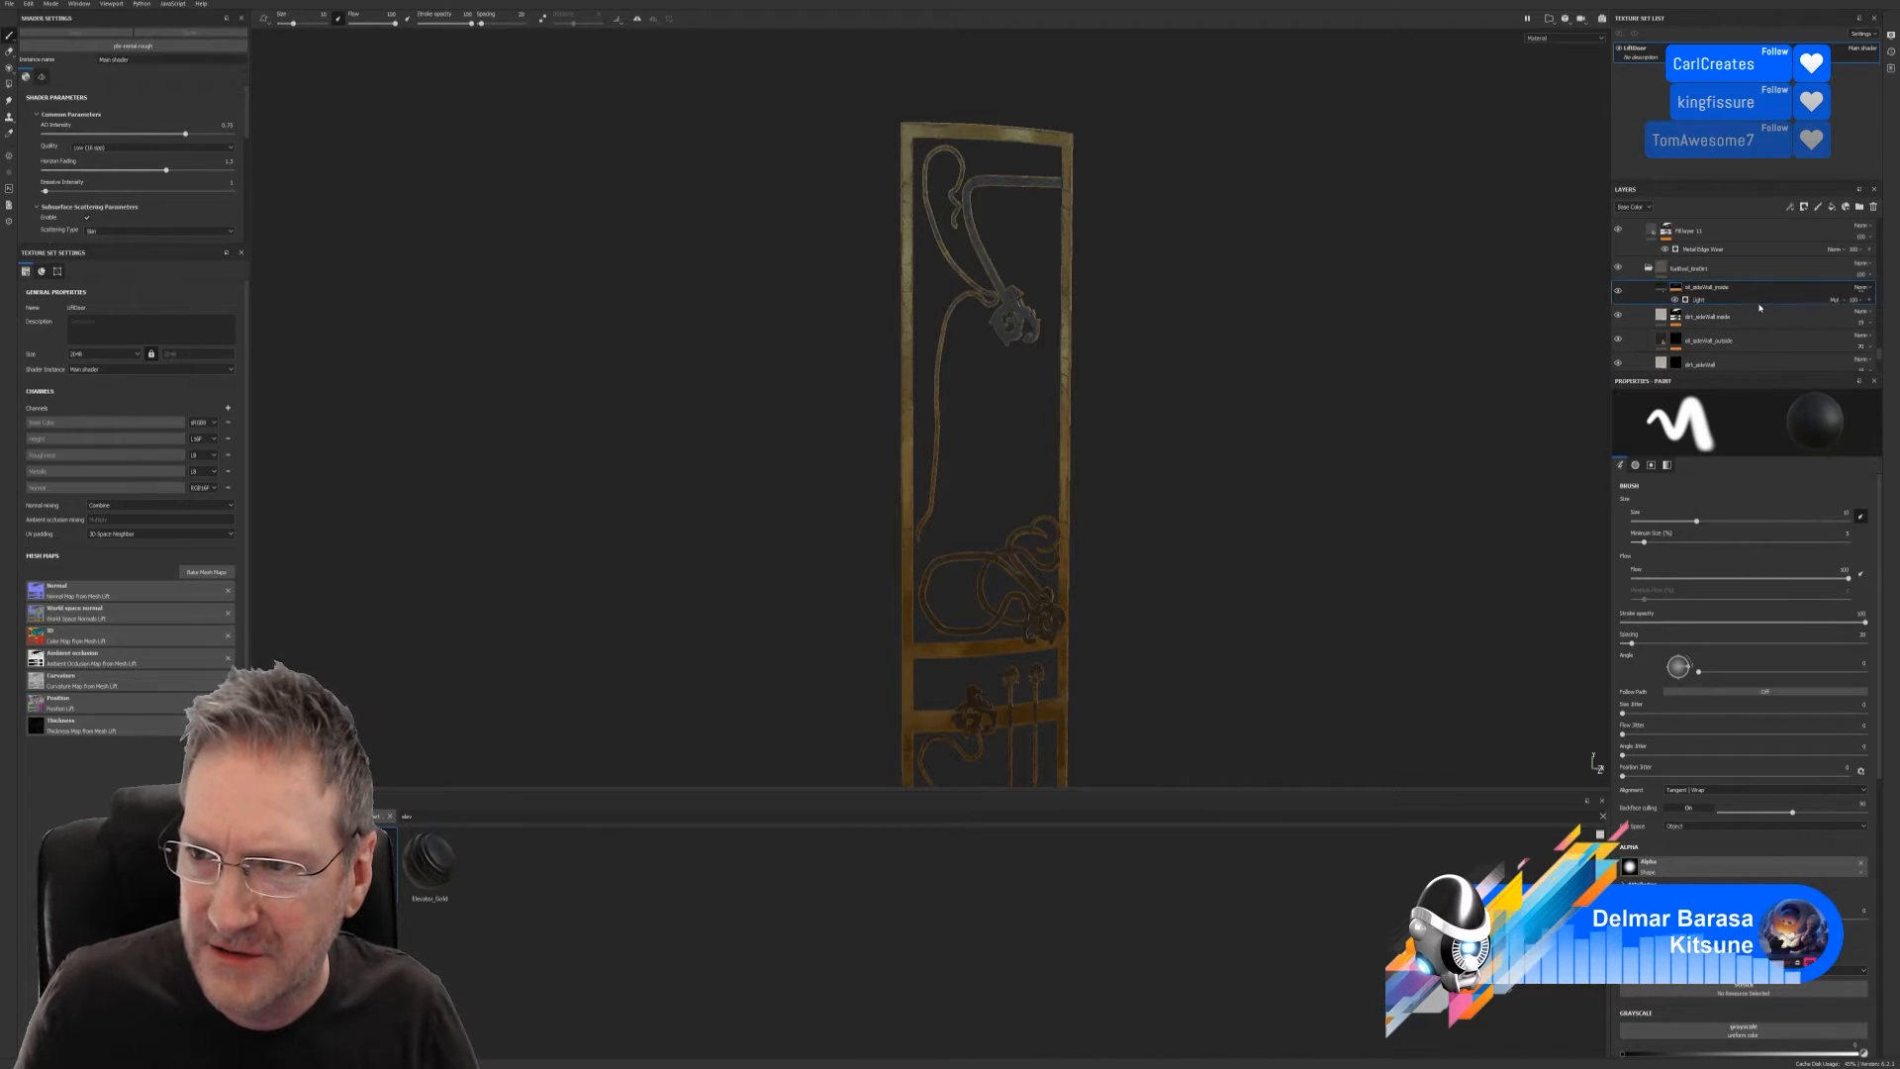
click(1741, 339)
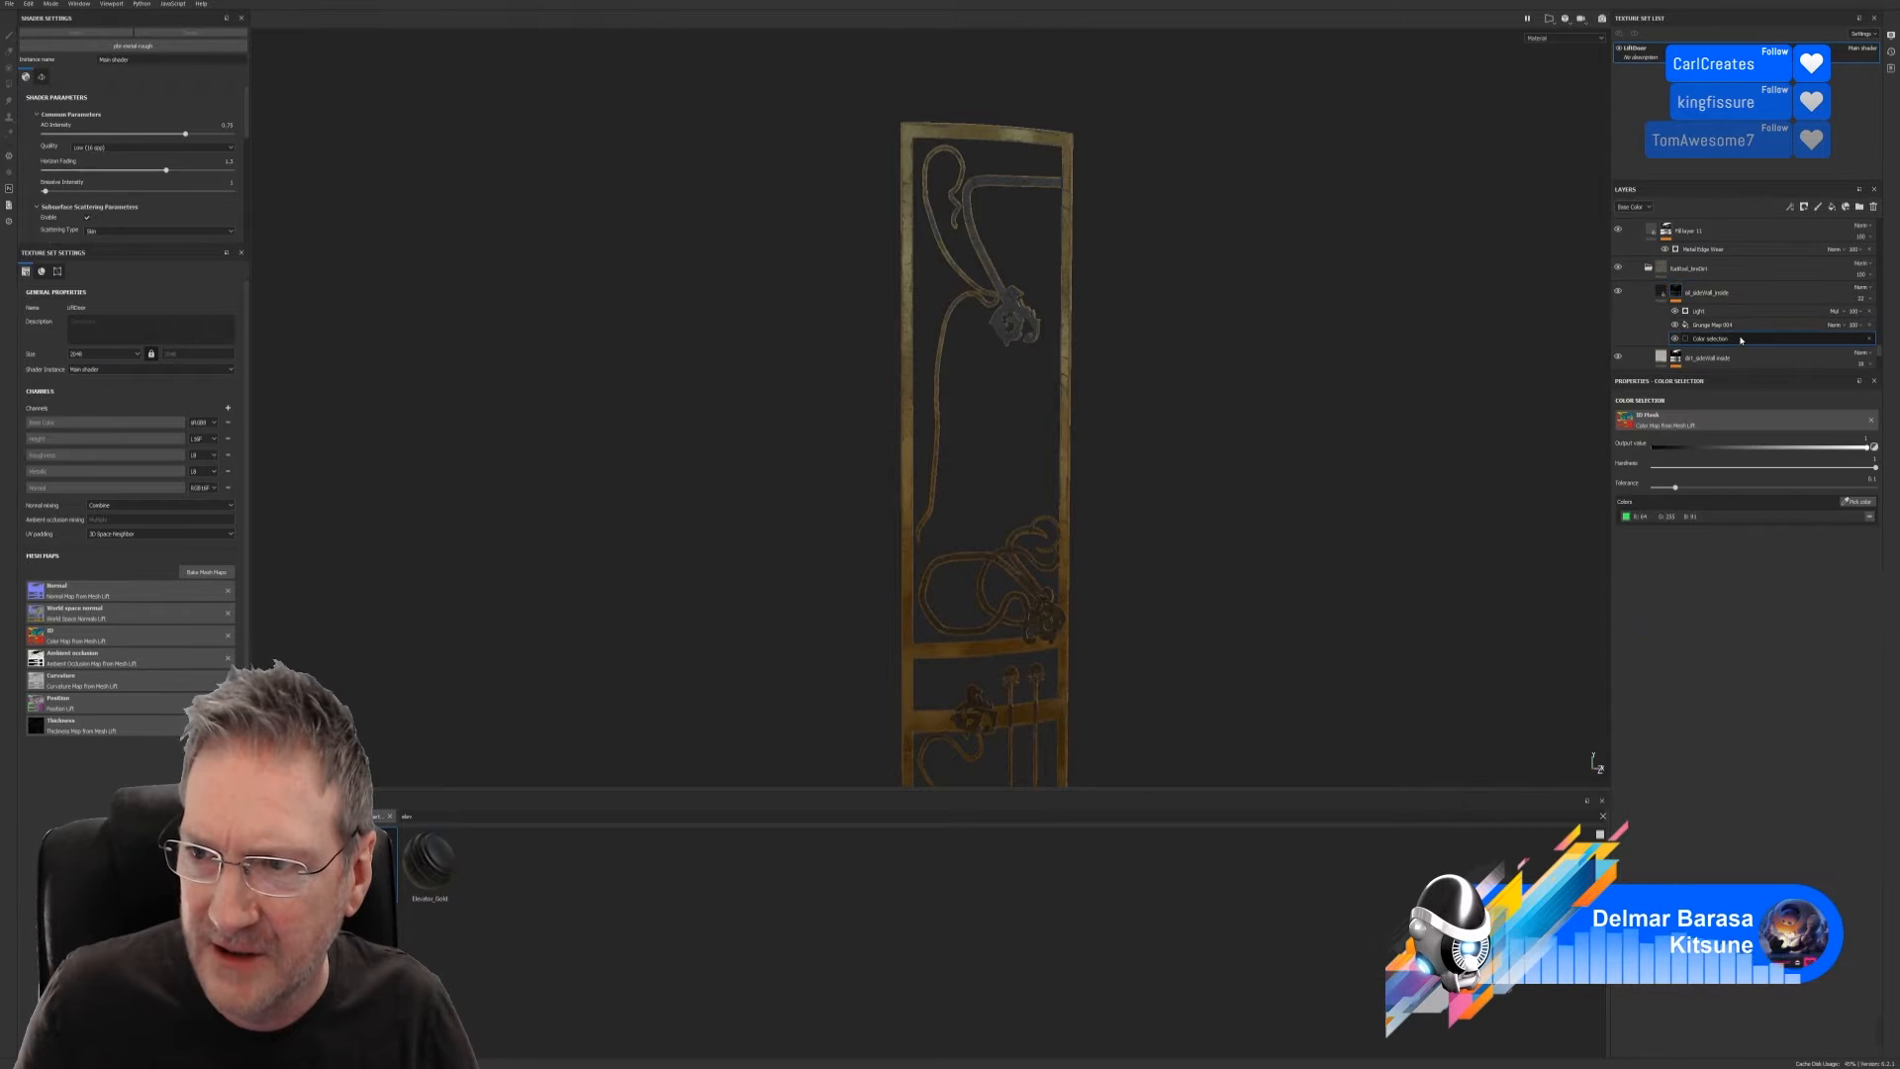
Clear the green ID colour and delete the colour selection effects from the masks of the leather folder's first two layers
click(1869, 519)
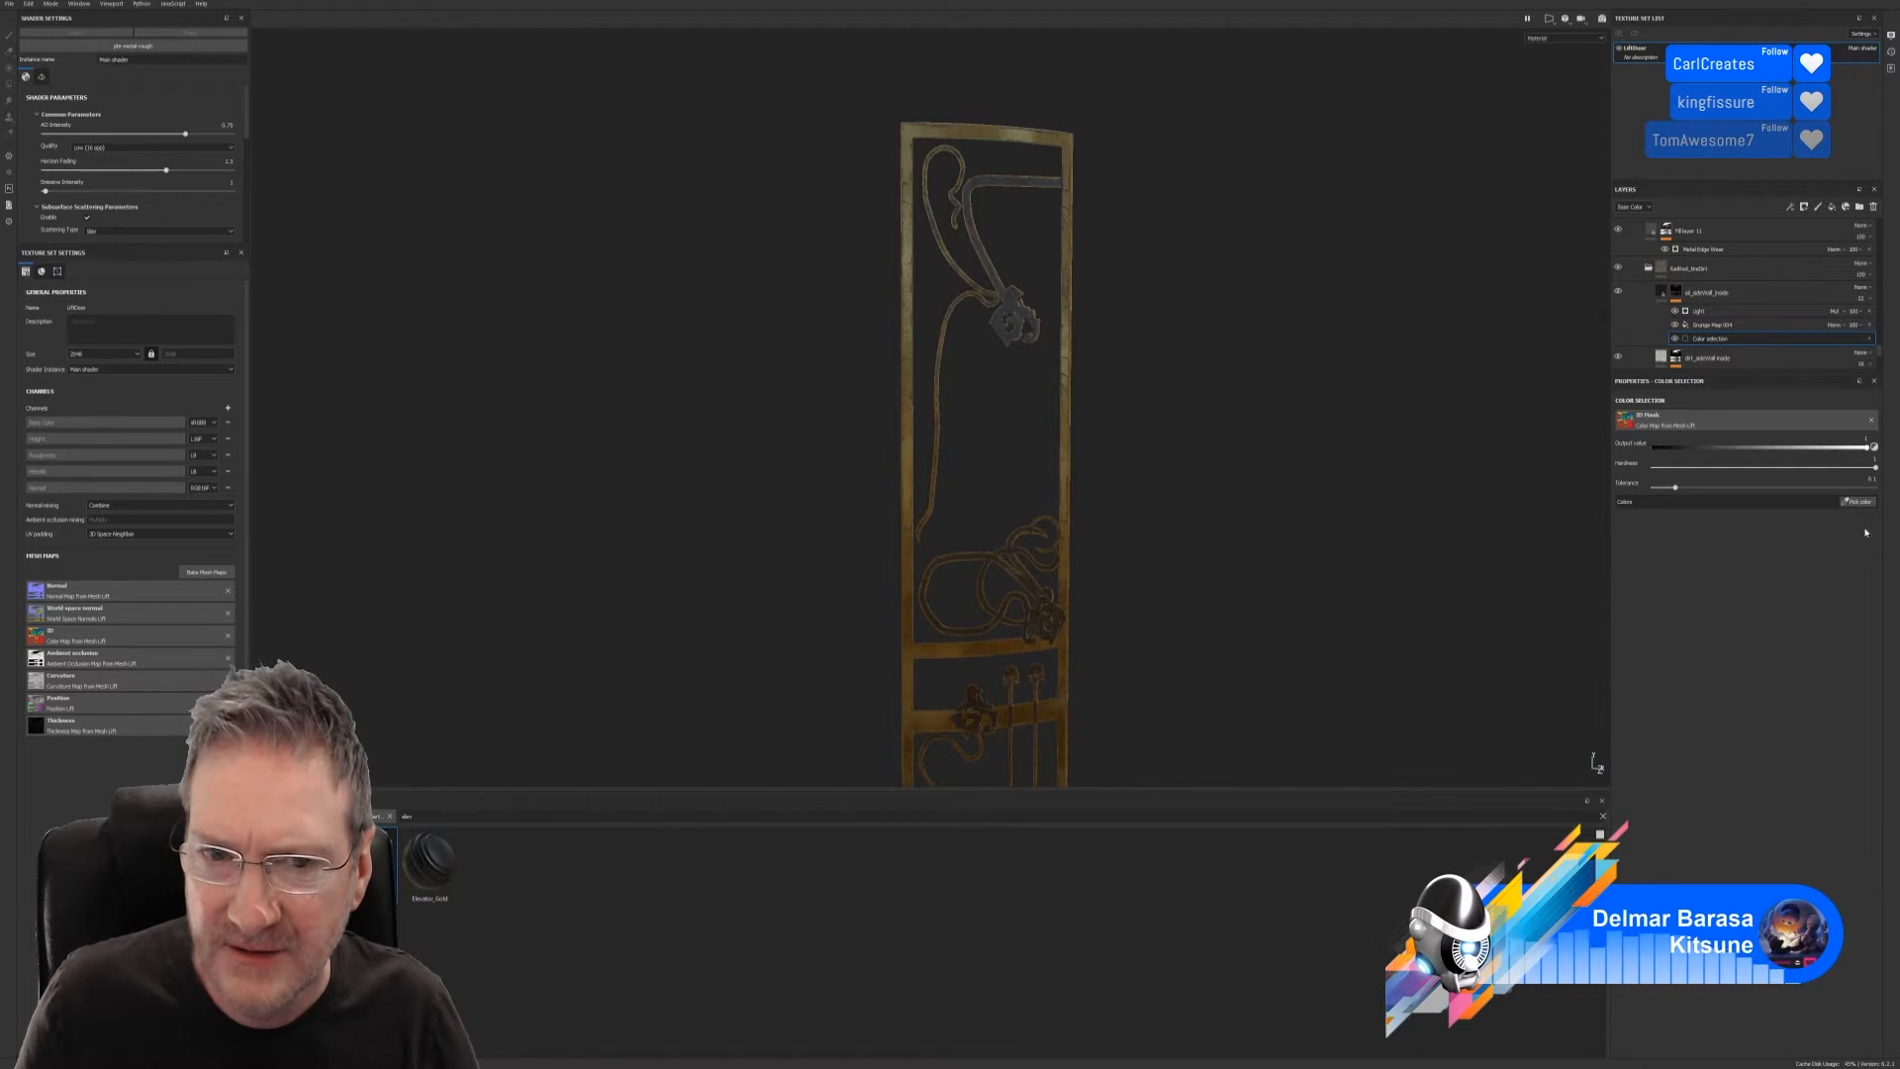
click(1871, 341)
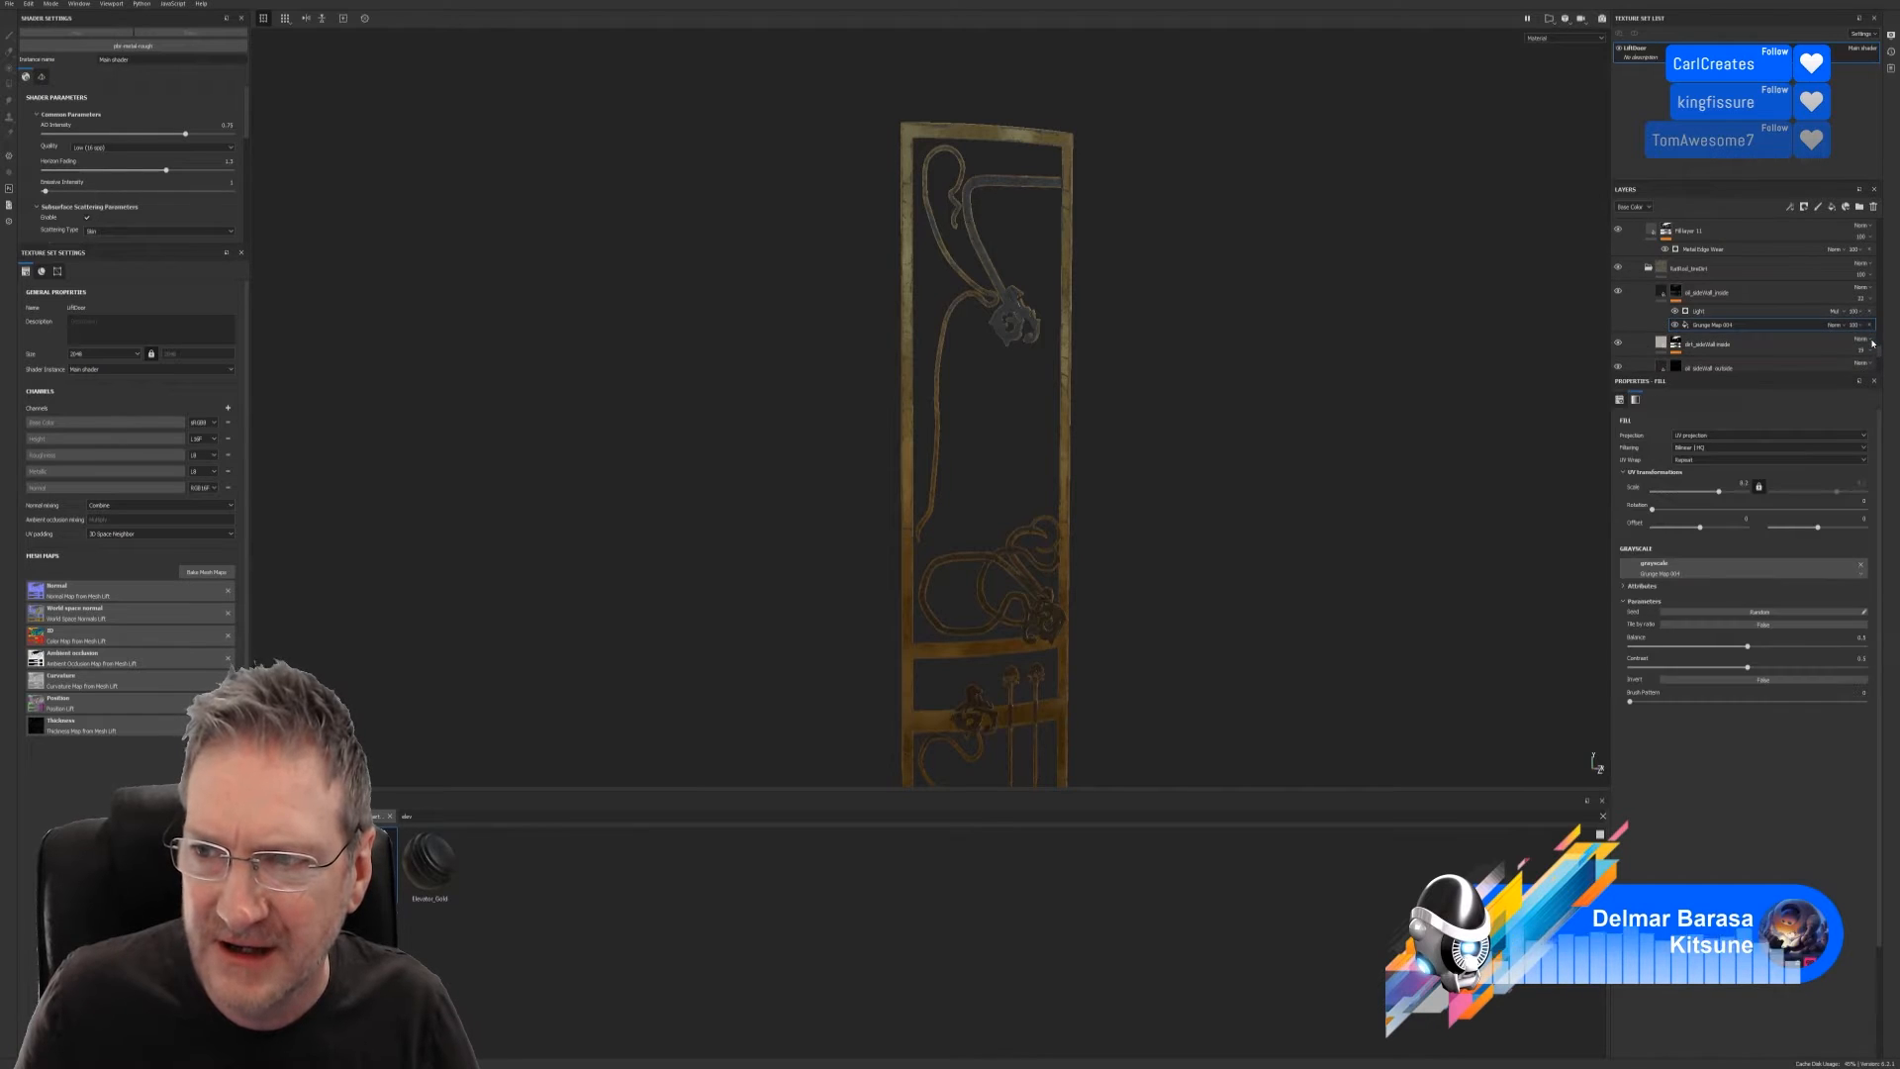
scroll(1715, 302, down, 1)
click(1690, 286)
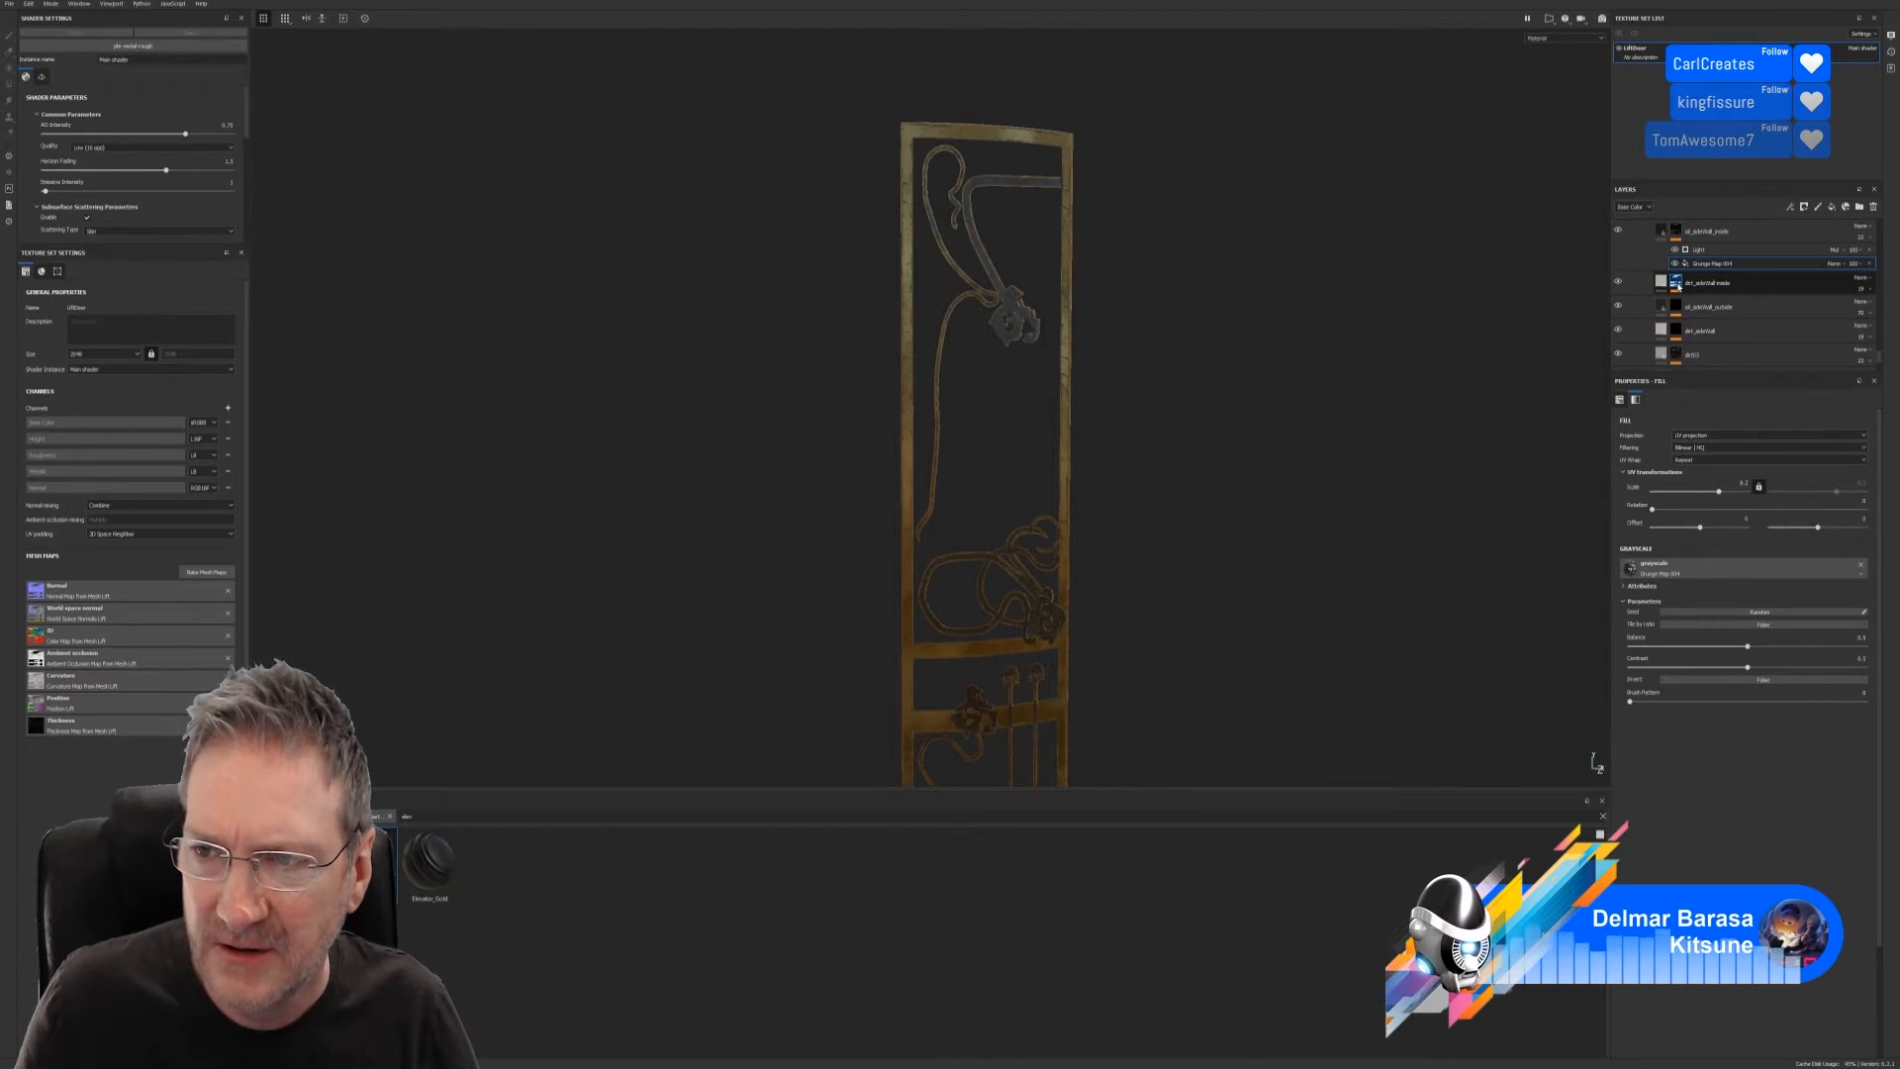
click(1678, 287)
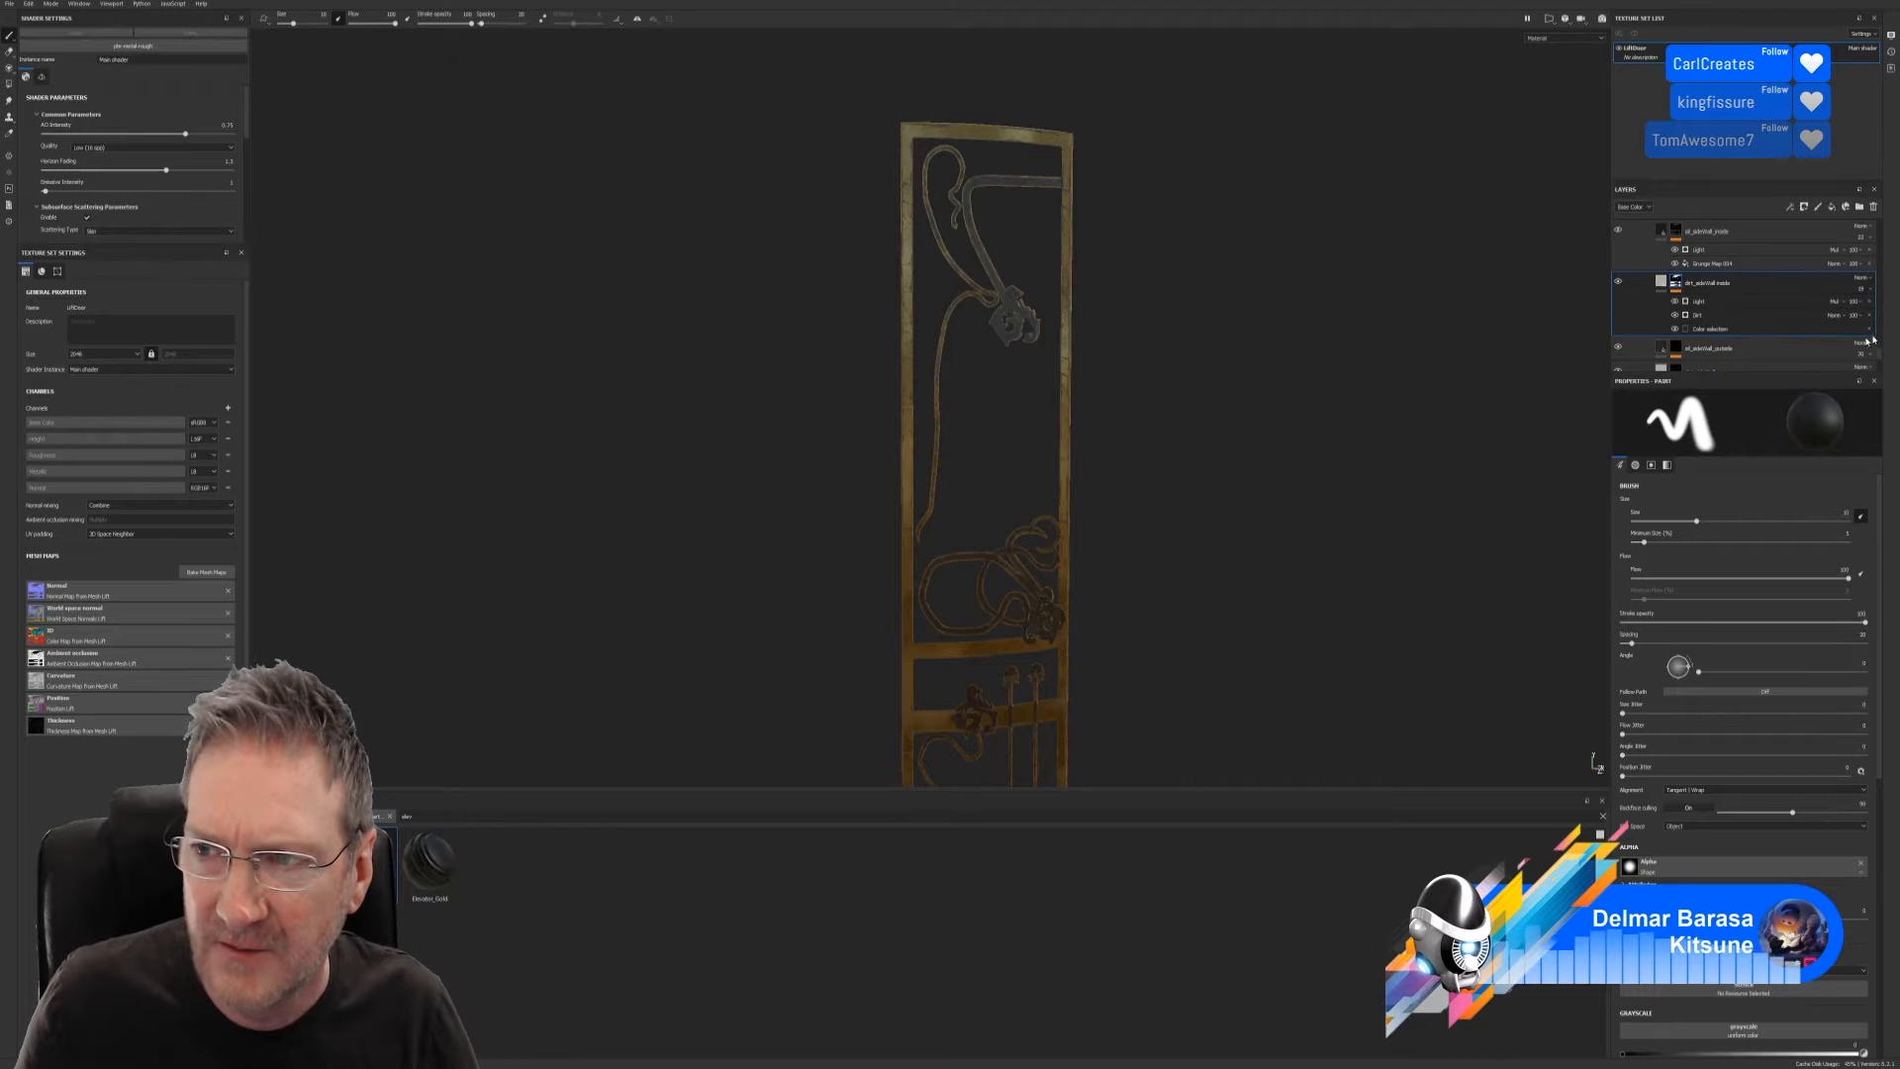
click(1869, 329)
Delete the colour selection effect from the mask of the leather folder's third layer
scroll(1732, 313, down, 1)
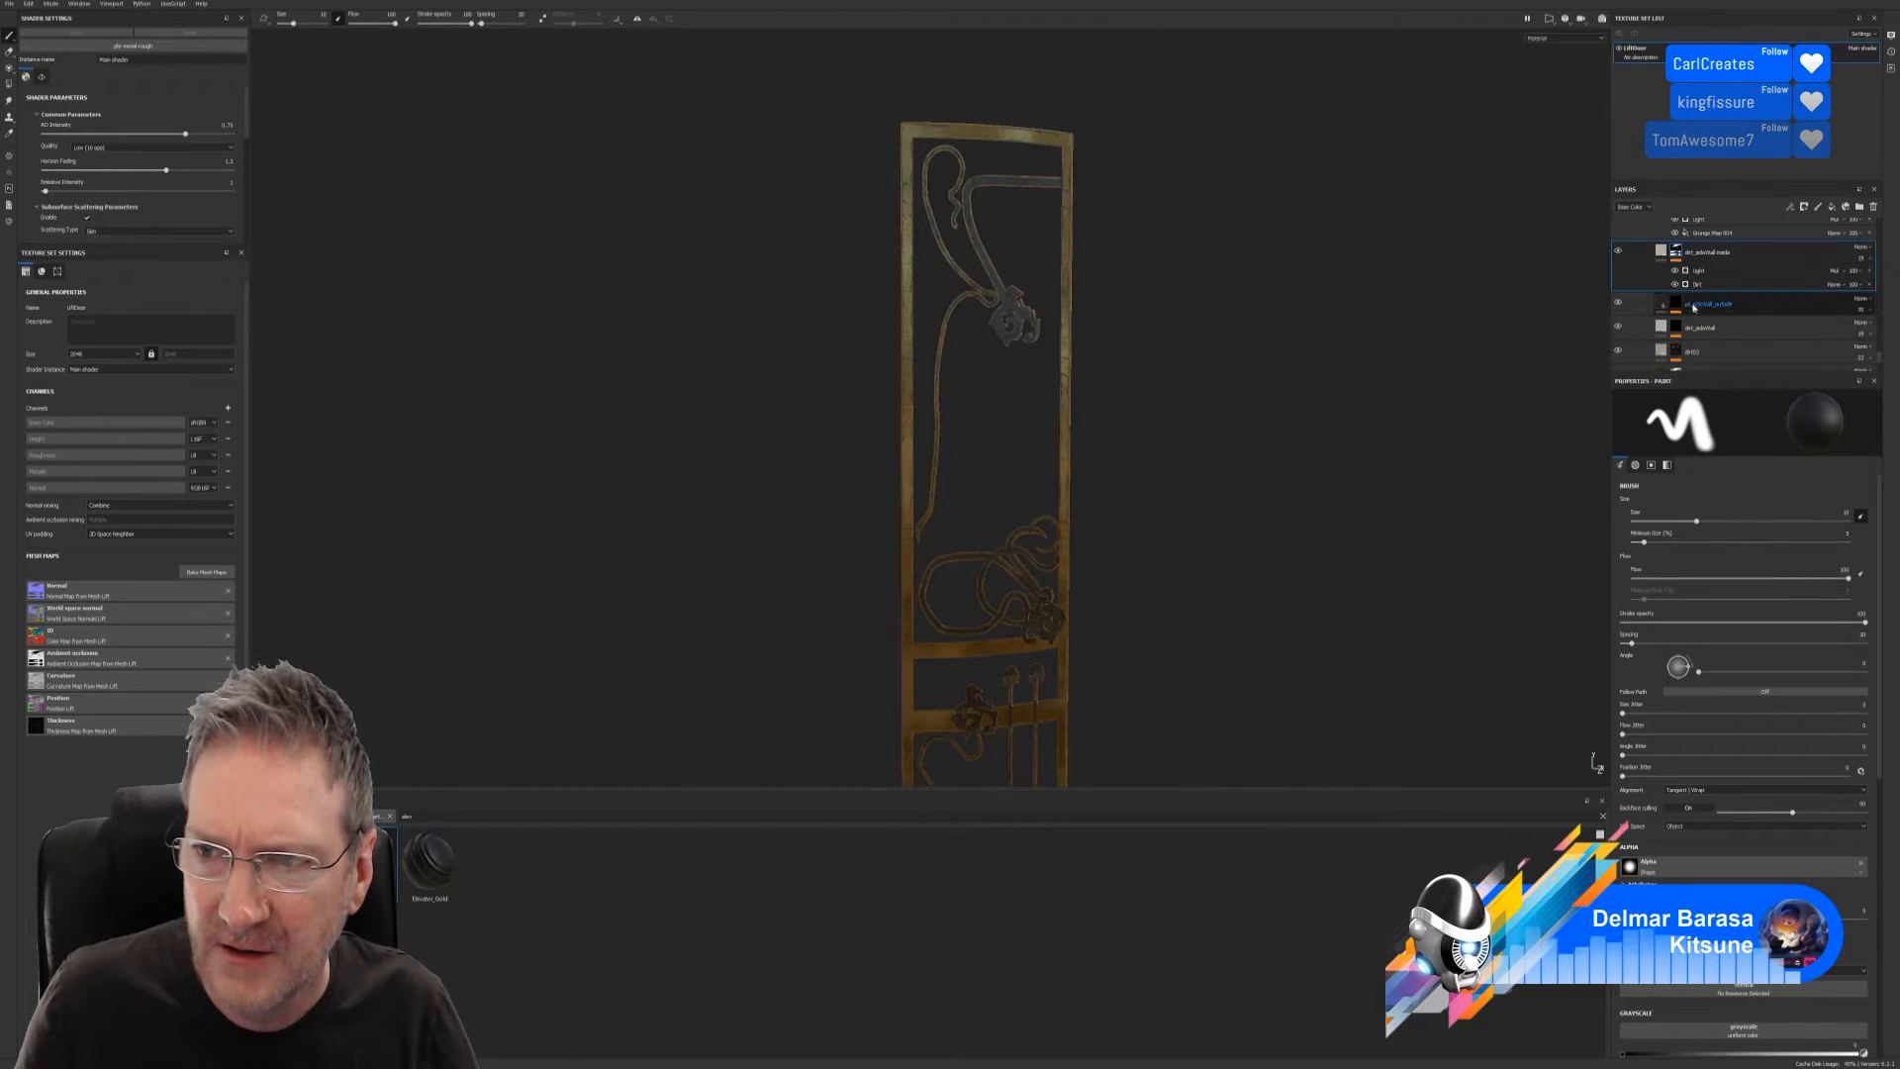
click(1676, 306)
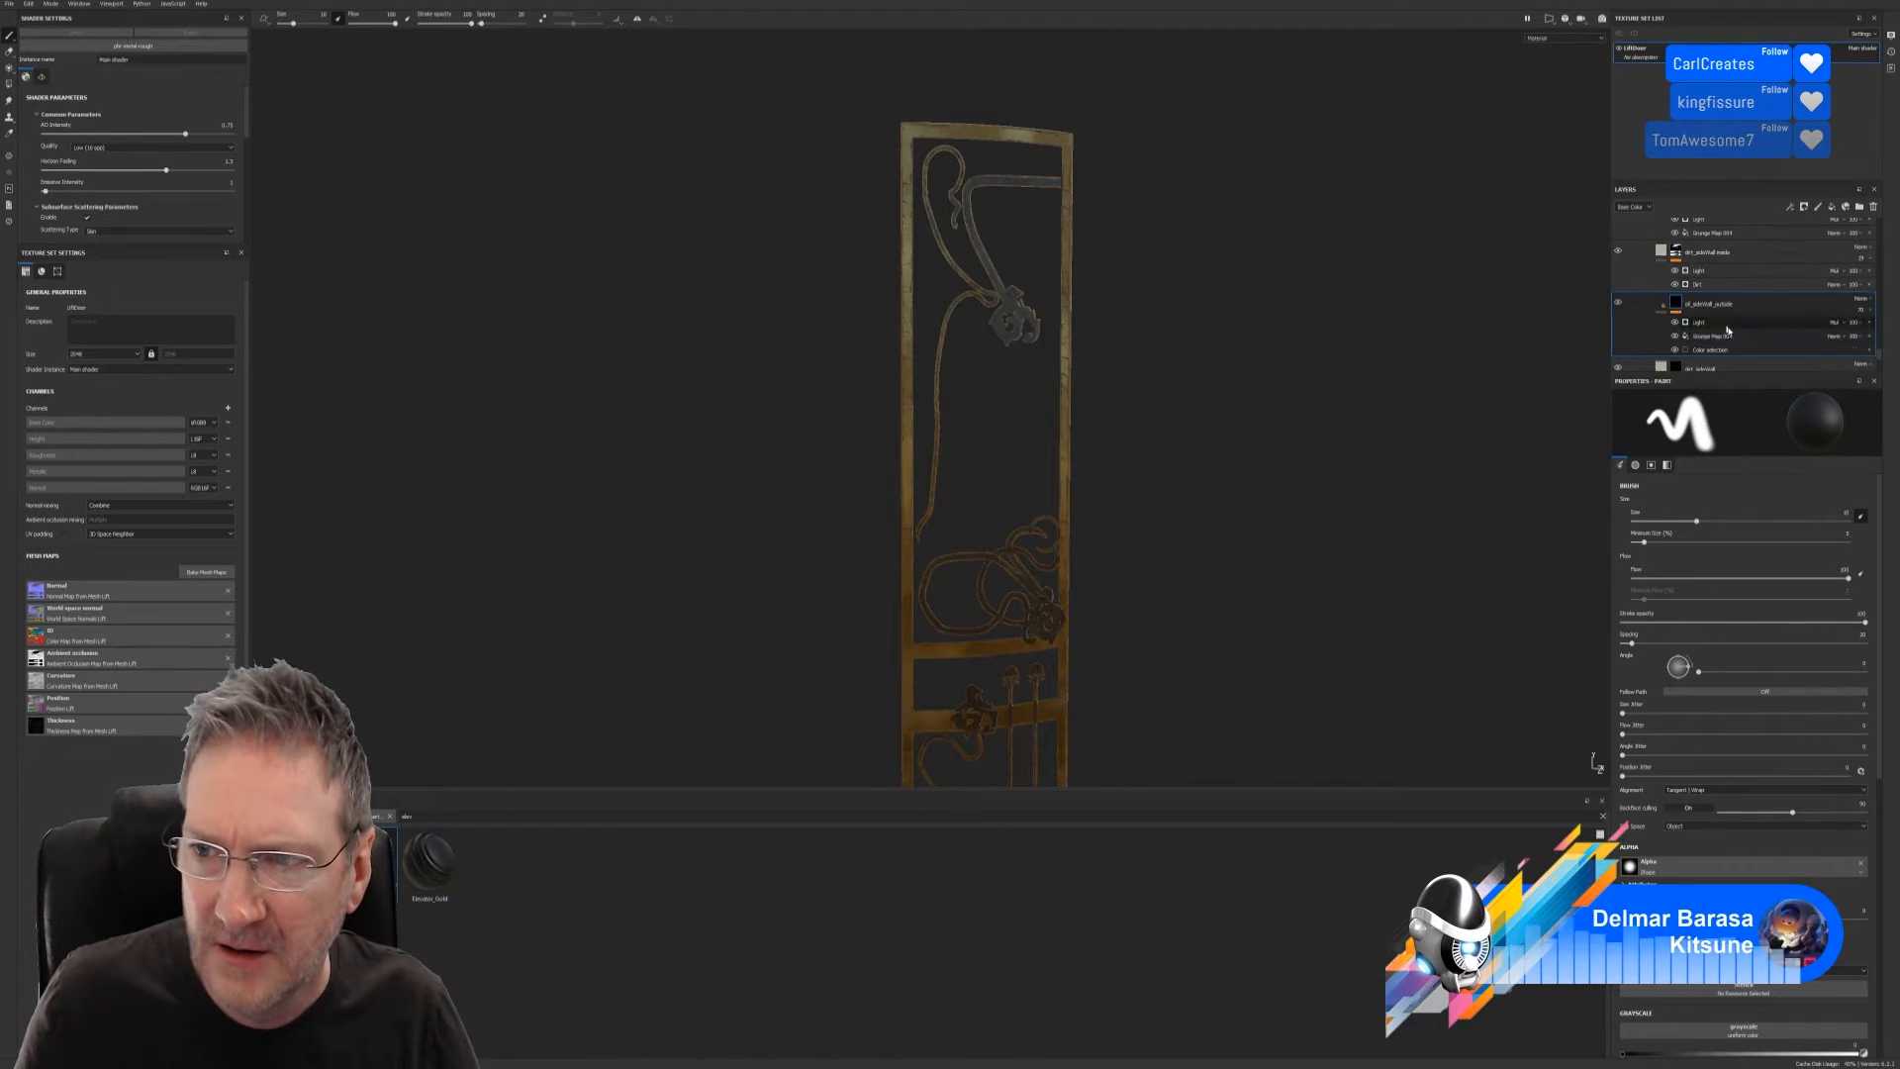
click(1869, 352)
scroll(1692, 298, down, 2)
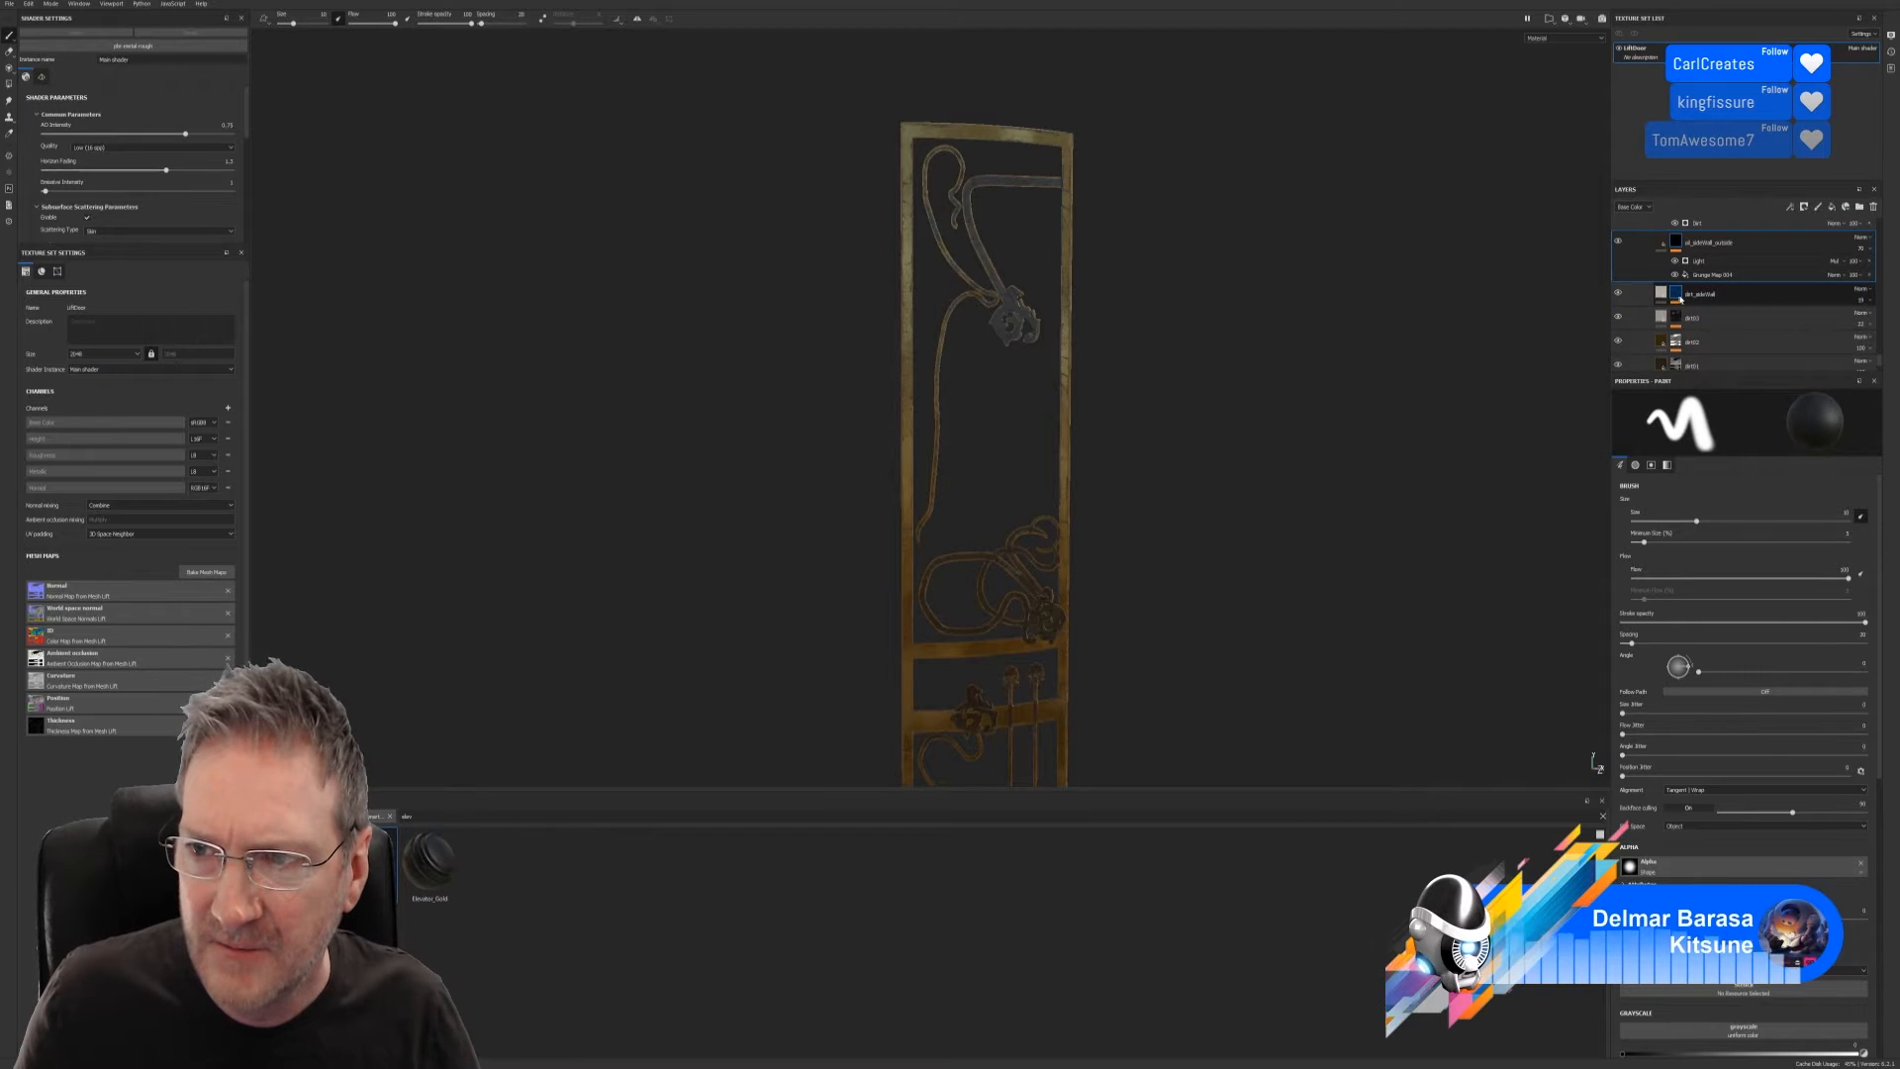
Remove the Color selection effects from the masks of the painted dirt layer and the dirt layer directly beneath it
click(1678, 295)
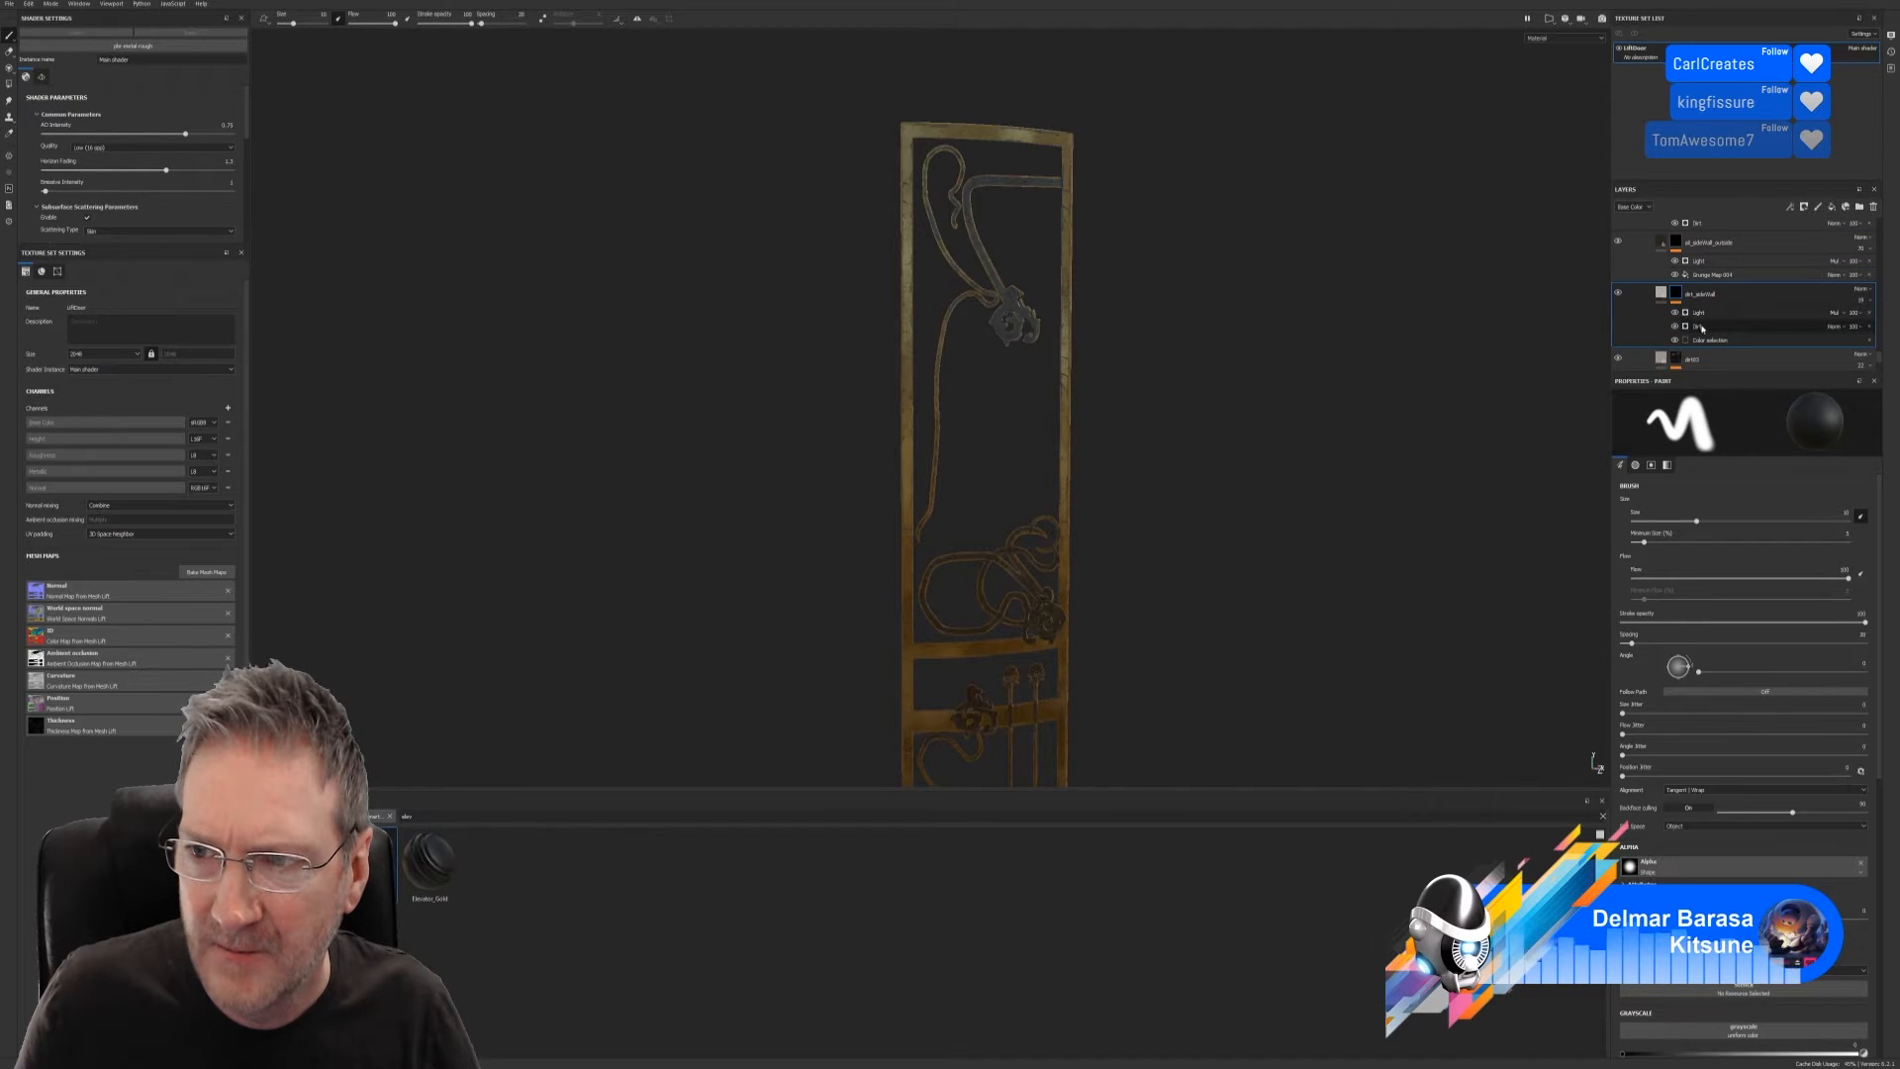
click(1867, 340)
scroll(1692, 296, down, 2)
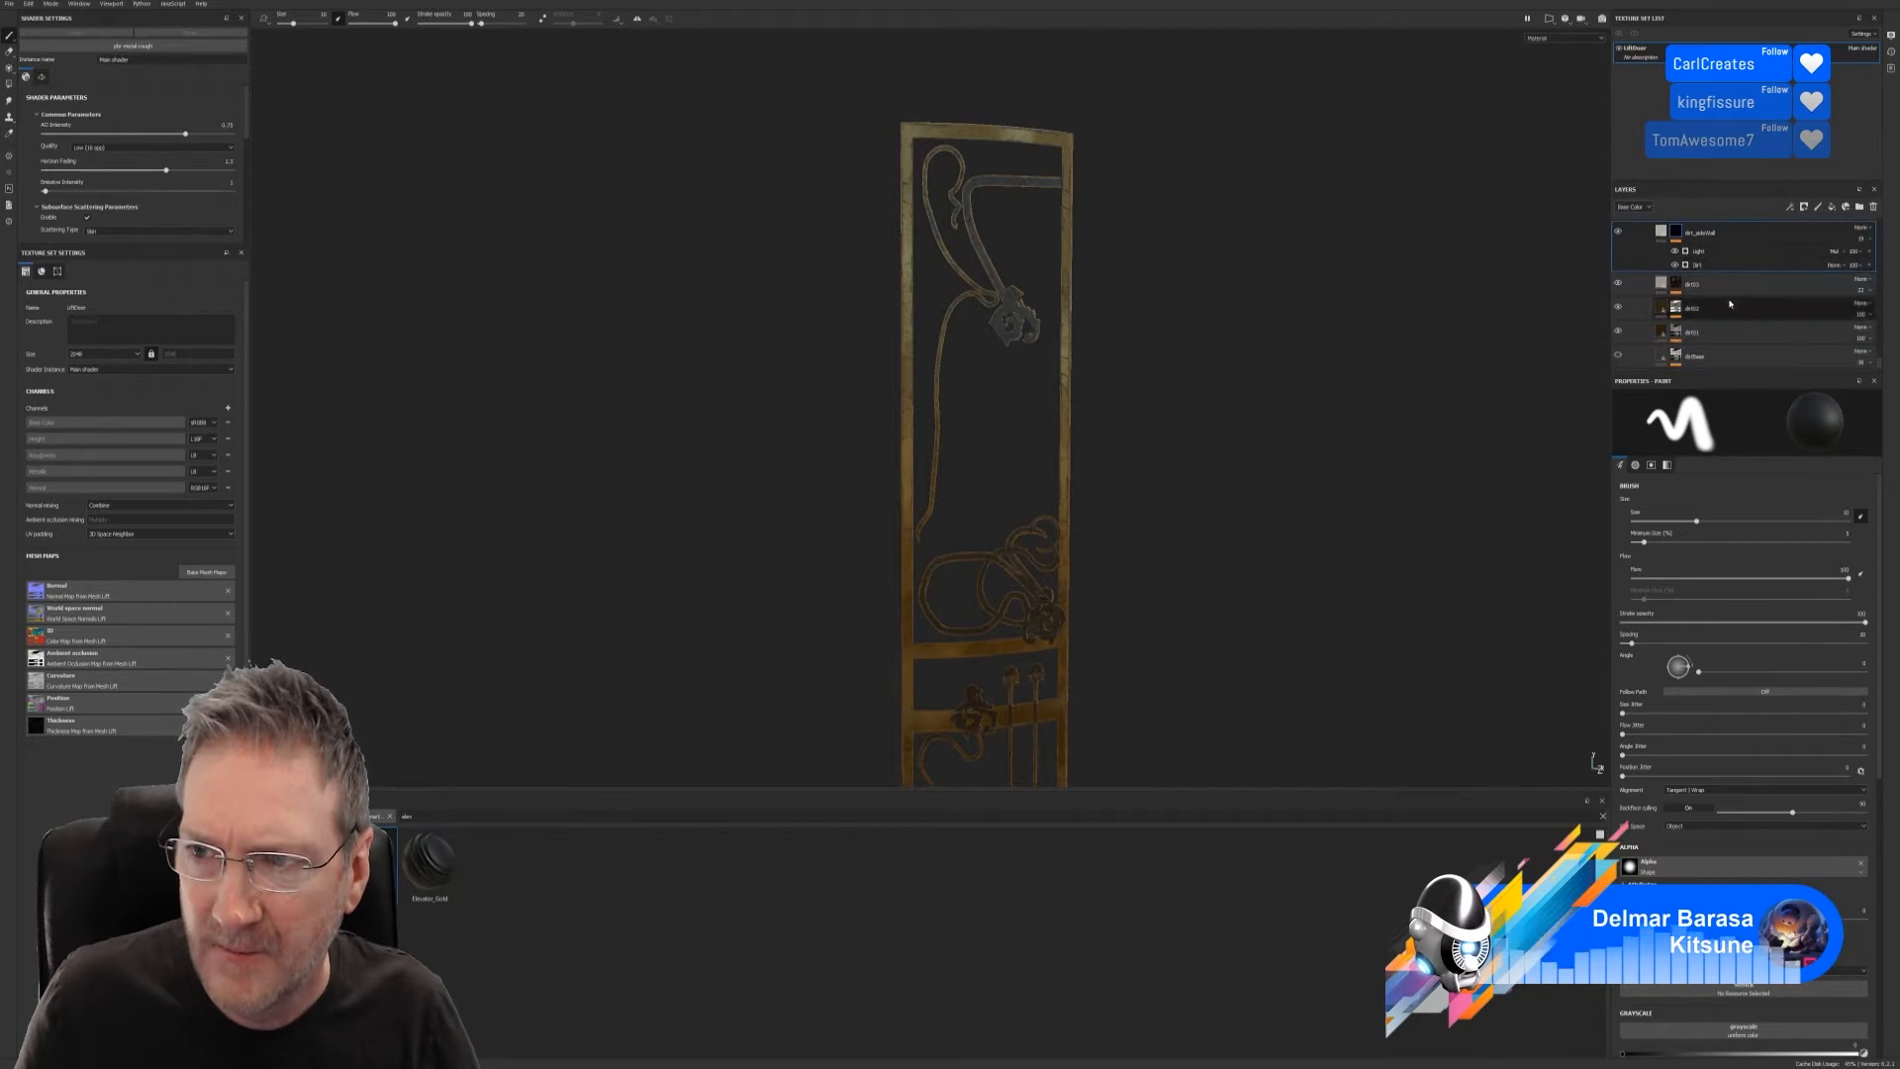
click(1678, 287)
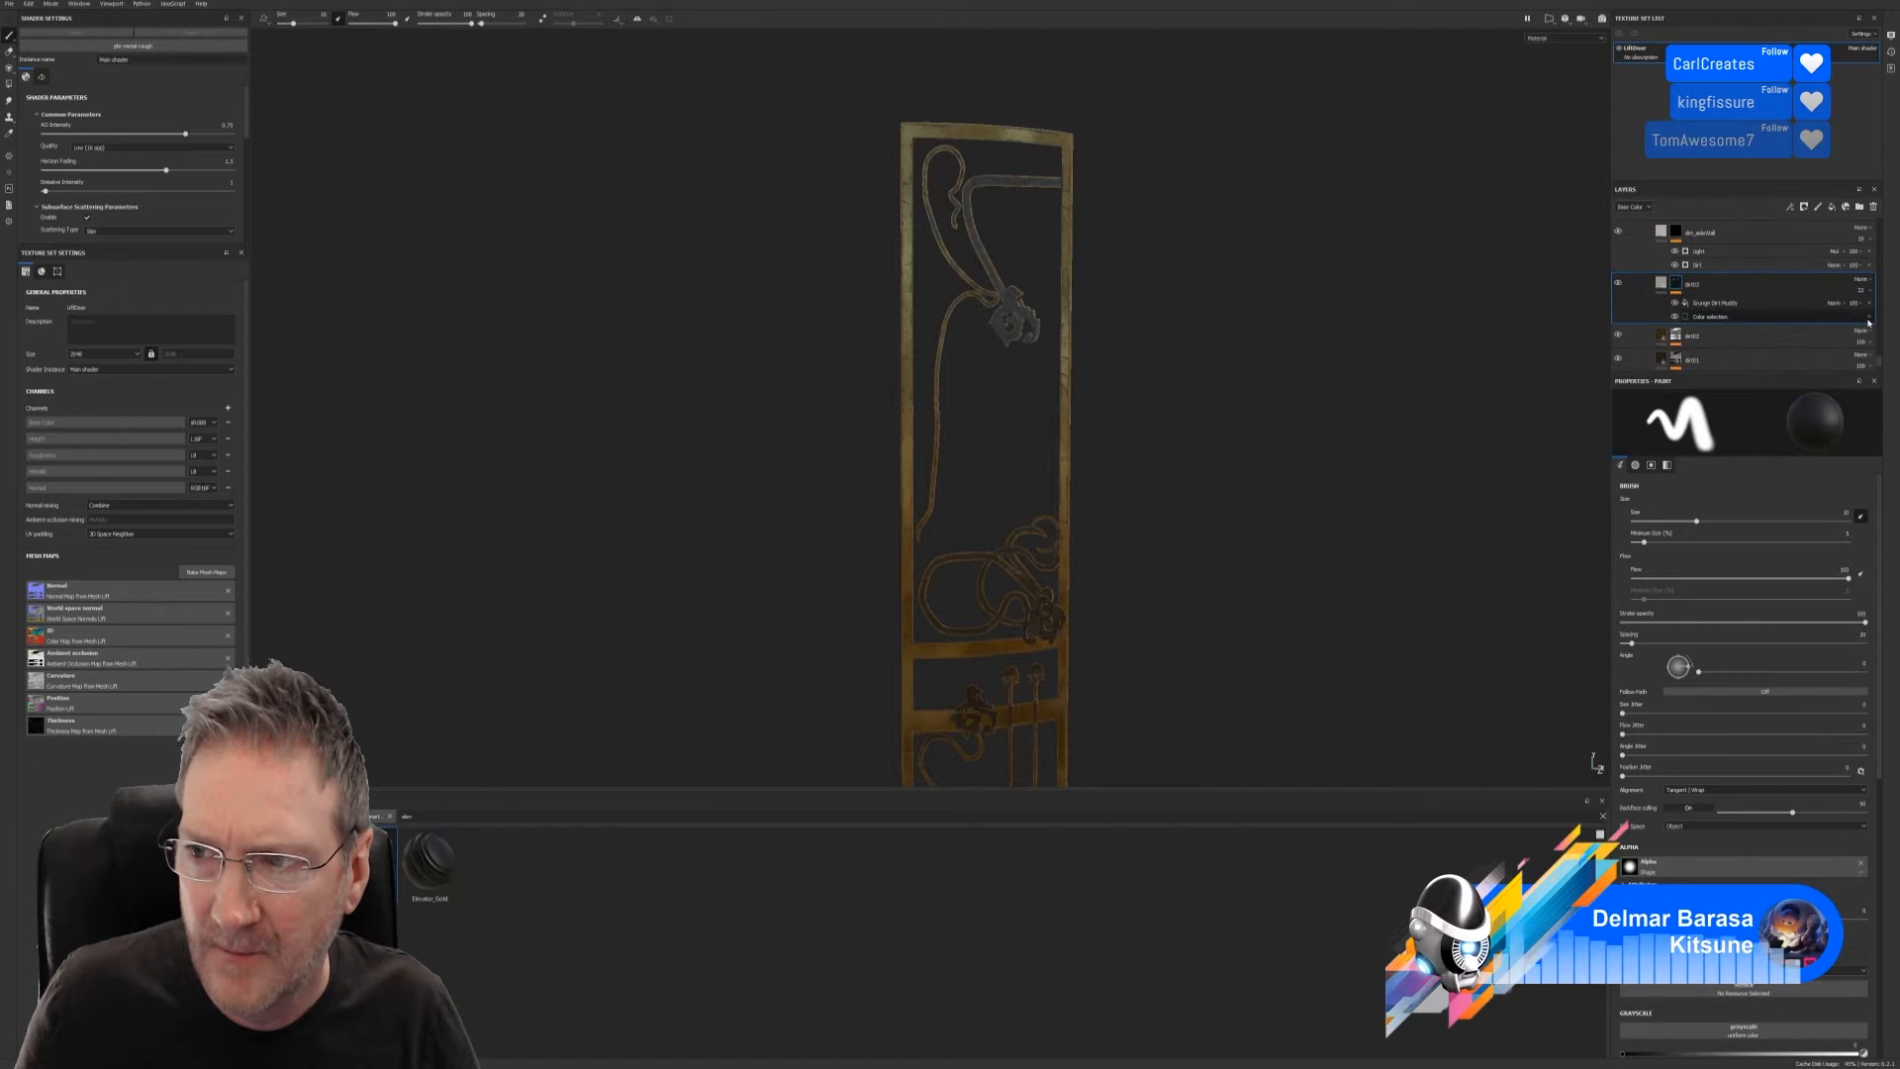
click(1675, 322)
Remove the Color selection effects from the masks of the two dirt layers directly above the edge wear layer
scroll(1762, 330, down, 1)
click(1867, 327)
scroll(1703, 320, down, 1)
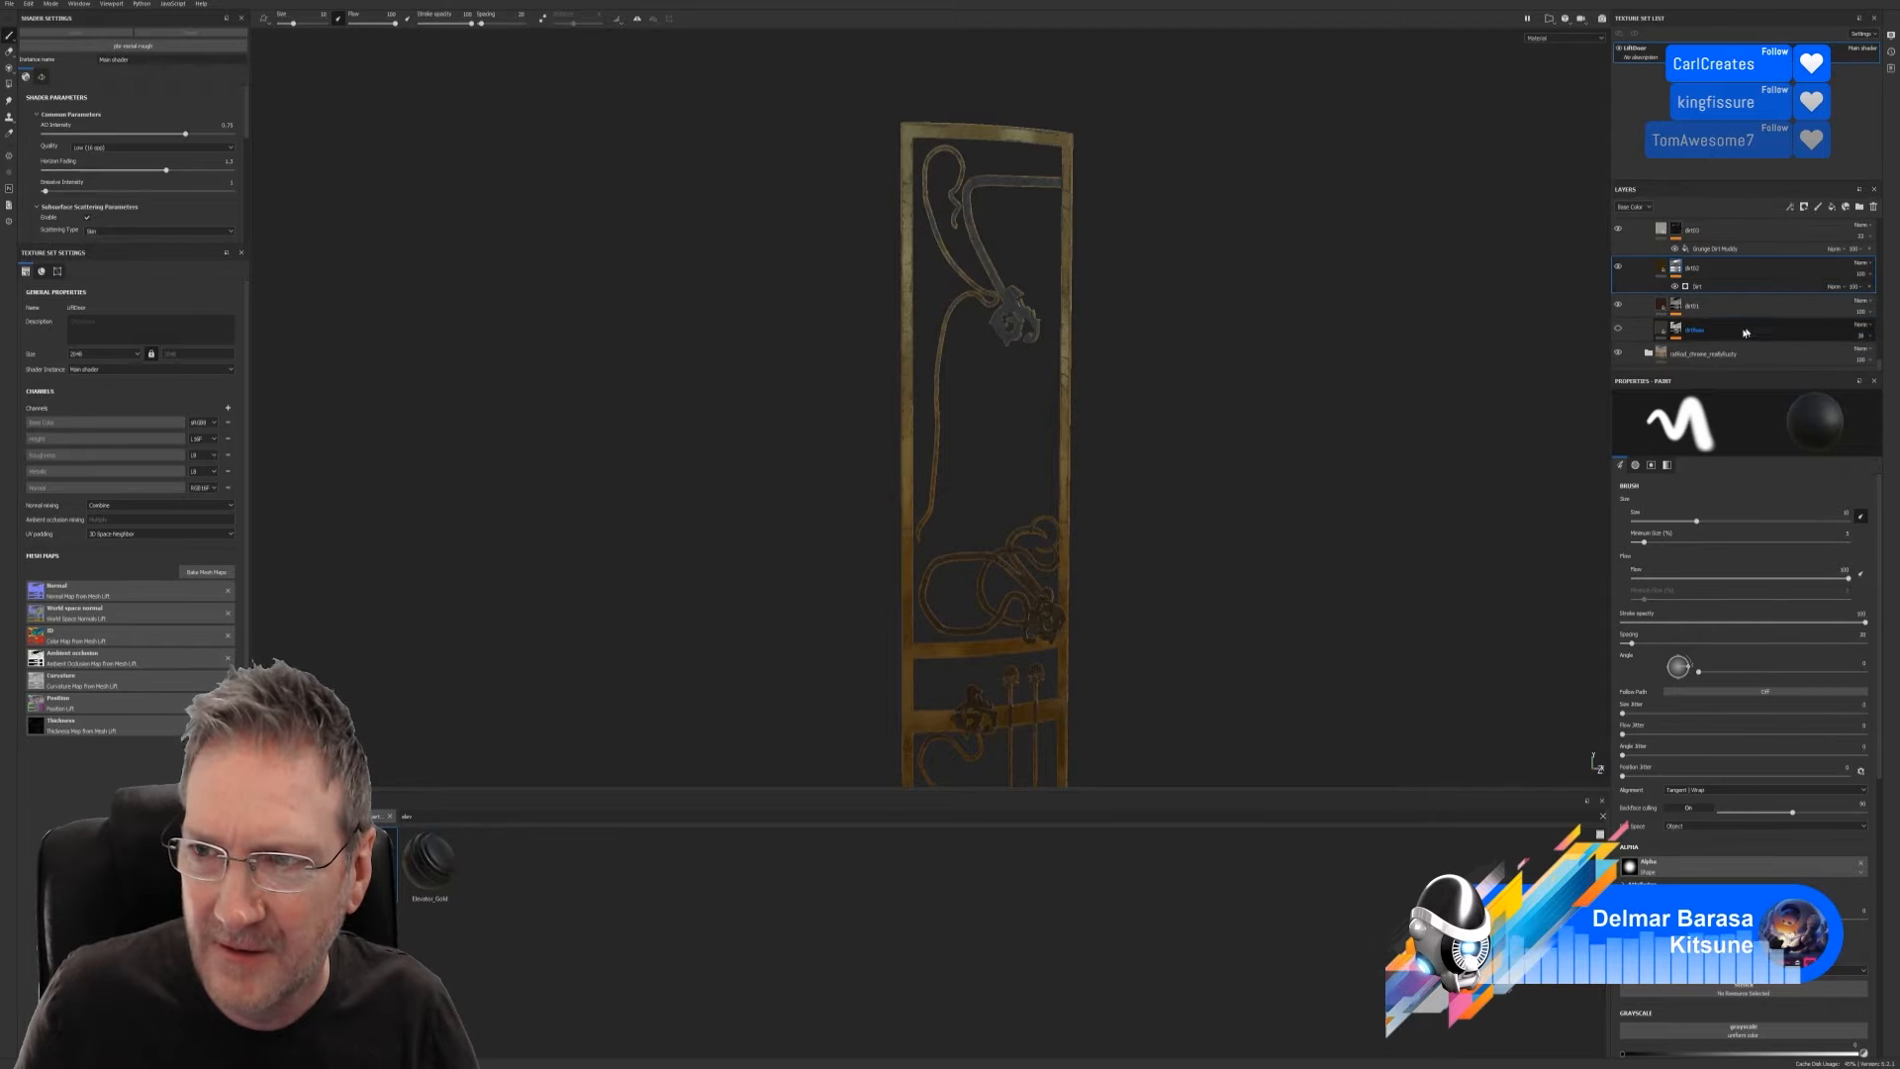
click(1680, 310)
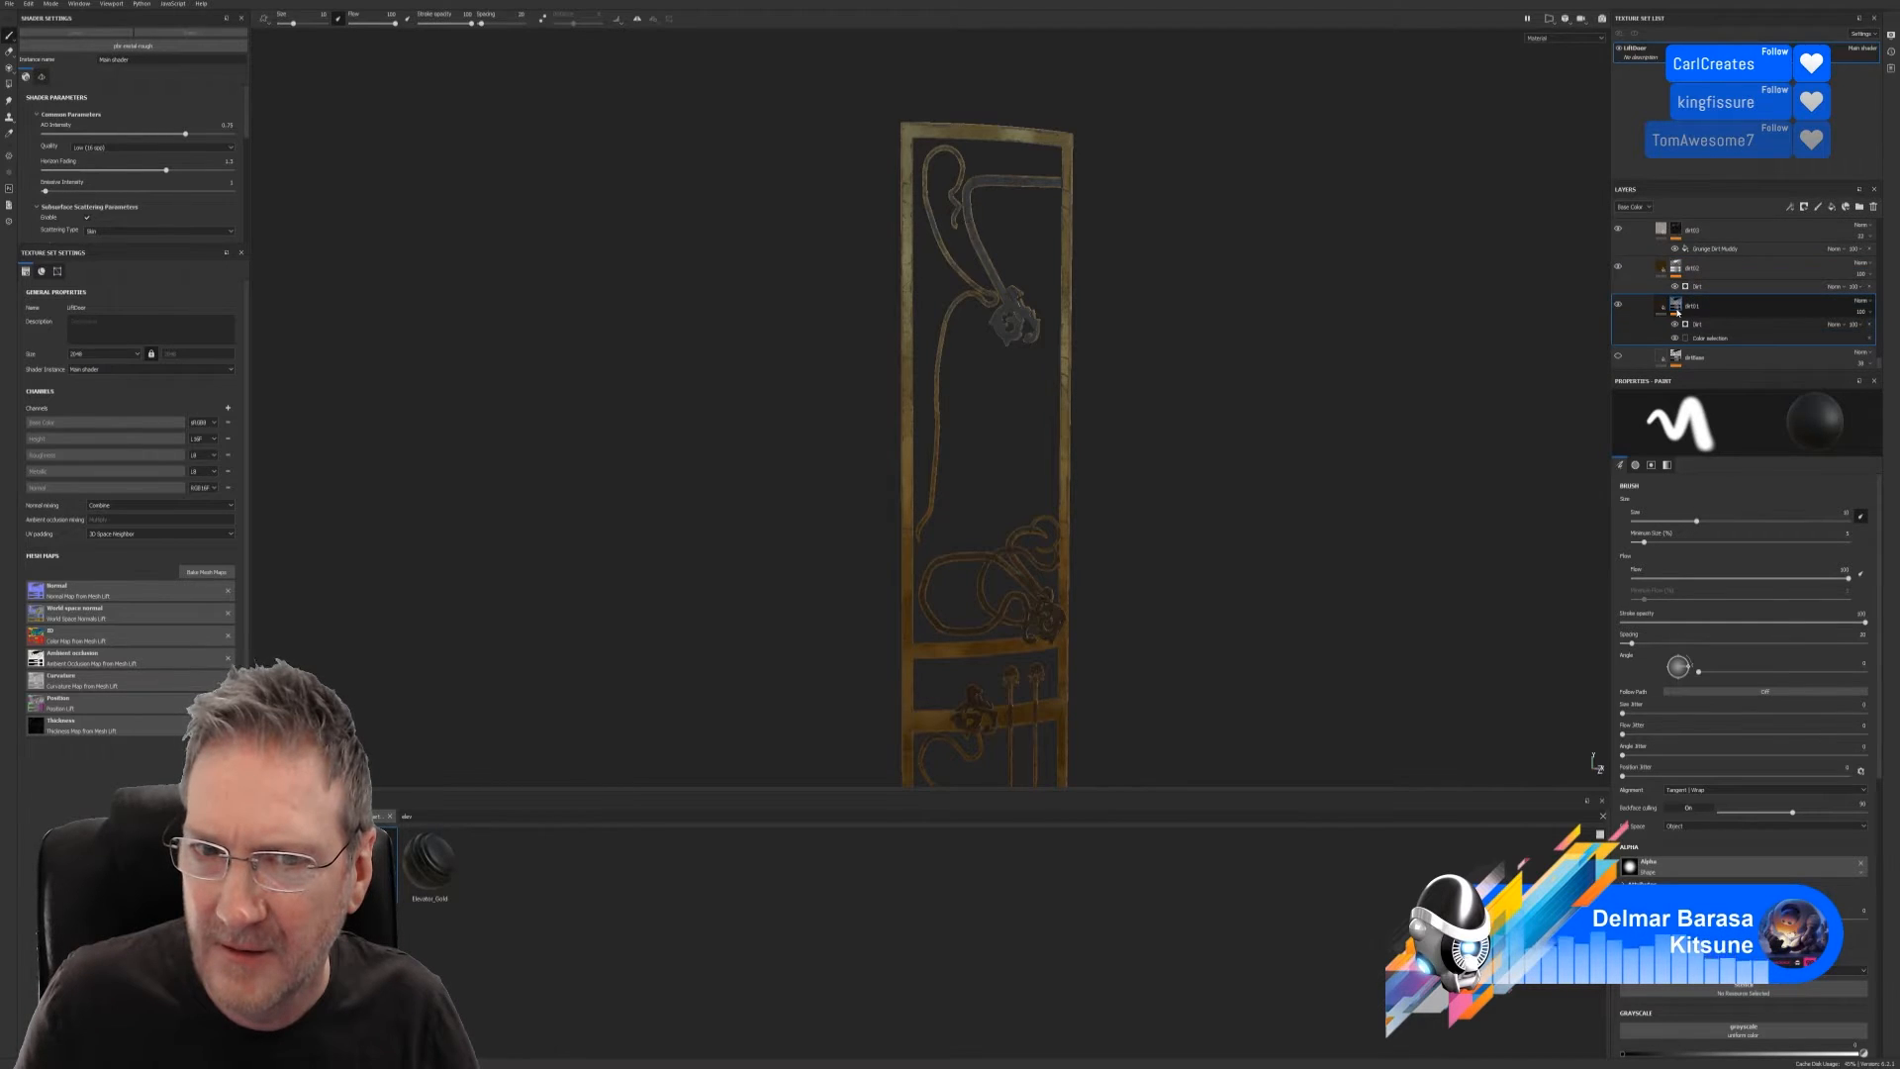
click(1868, 339)
scroll(1867, 341, down, 1)
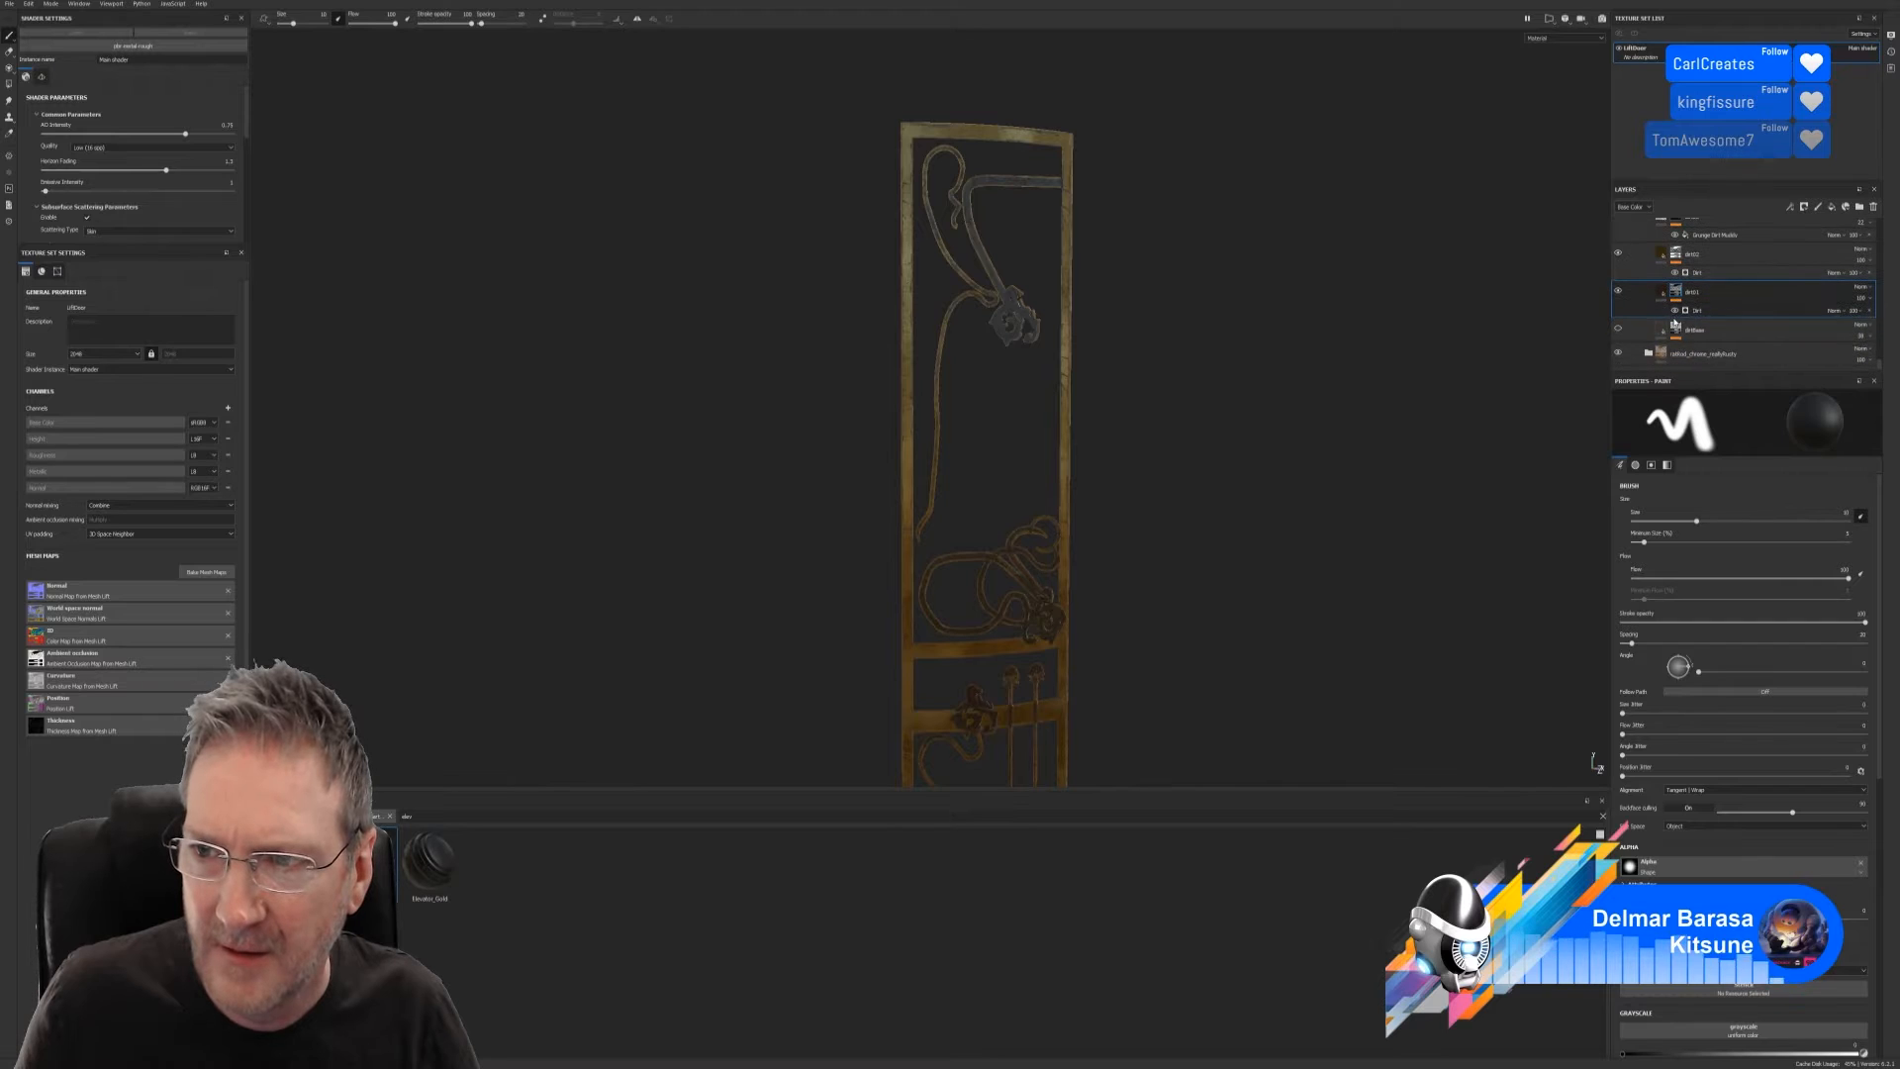
Check the masks of the edge wear layer and the rust layers inside the chrome folder for Color selection effects
click(1686, 335)
scroll(1695, 309, down, 1)
scroll(1695, 309, down, 1)
click(1653, 353)
scroll(1682, 327, down, 4)
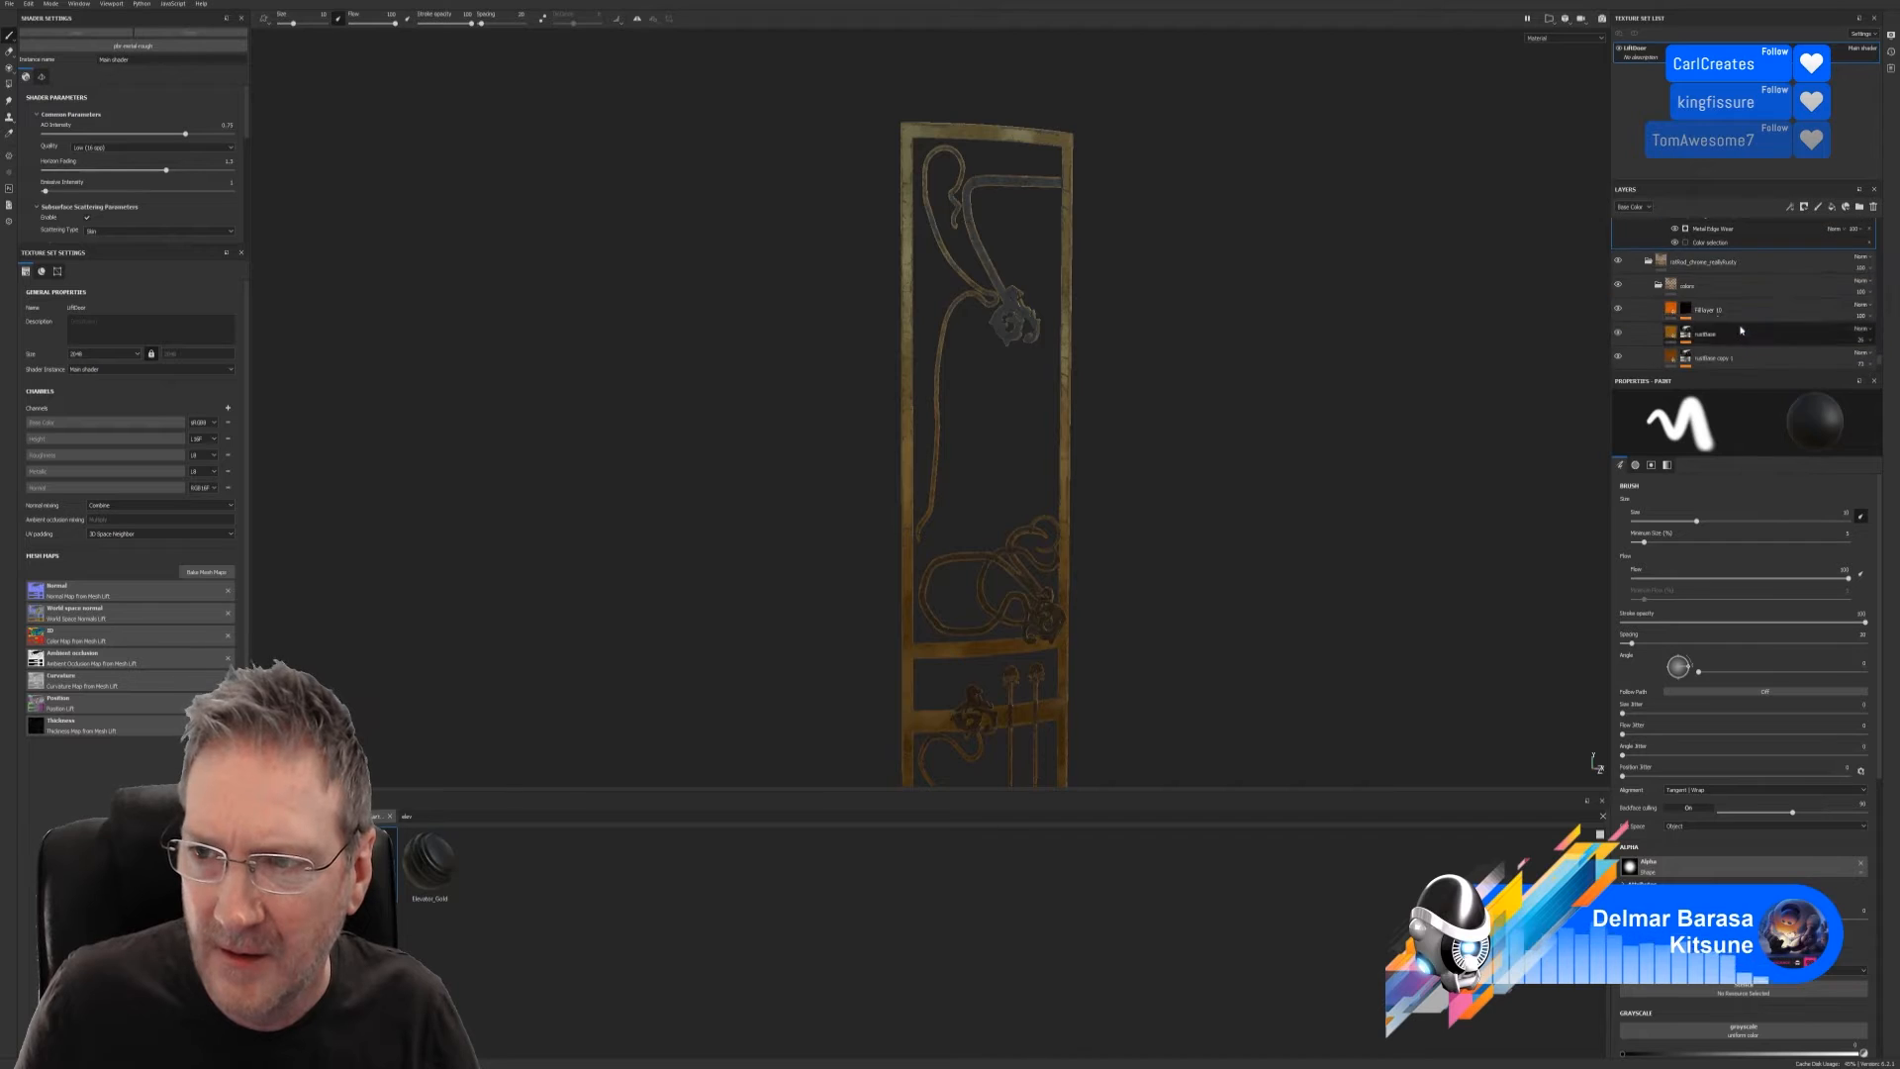
click(1689, 310)
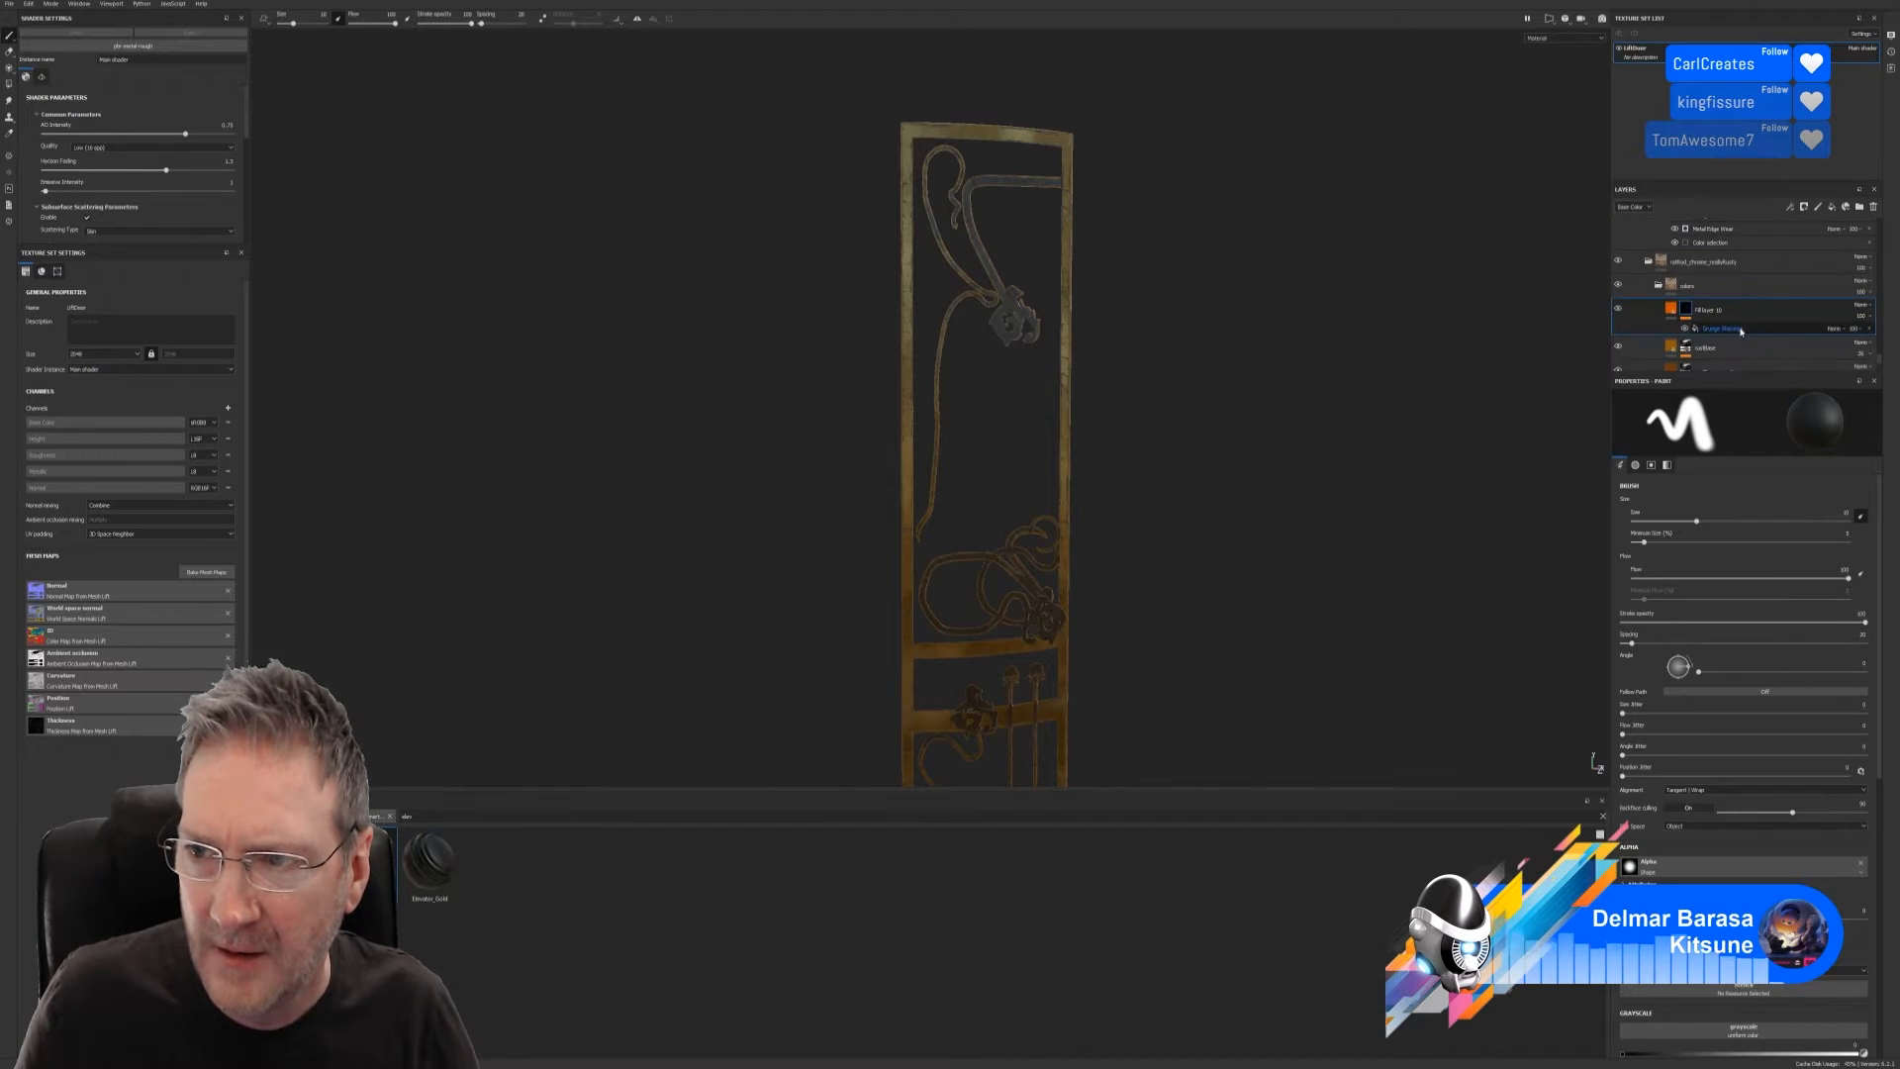
scroll(1689, 296, down, 3)
click(1688, 290)
click(1687, 325)
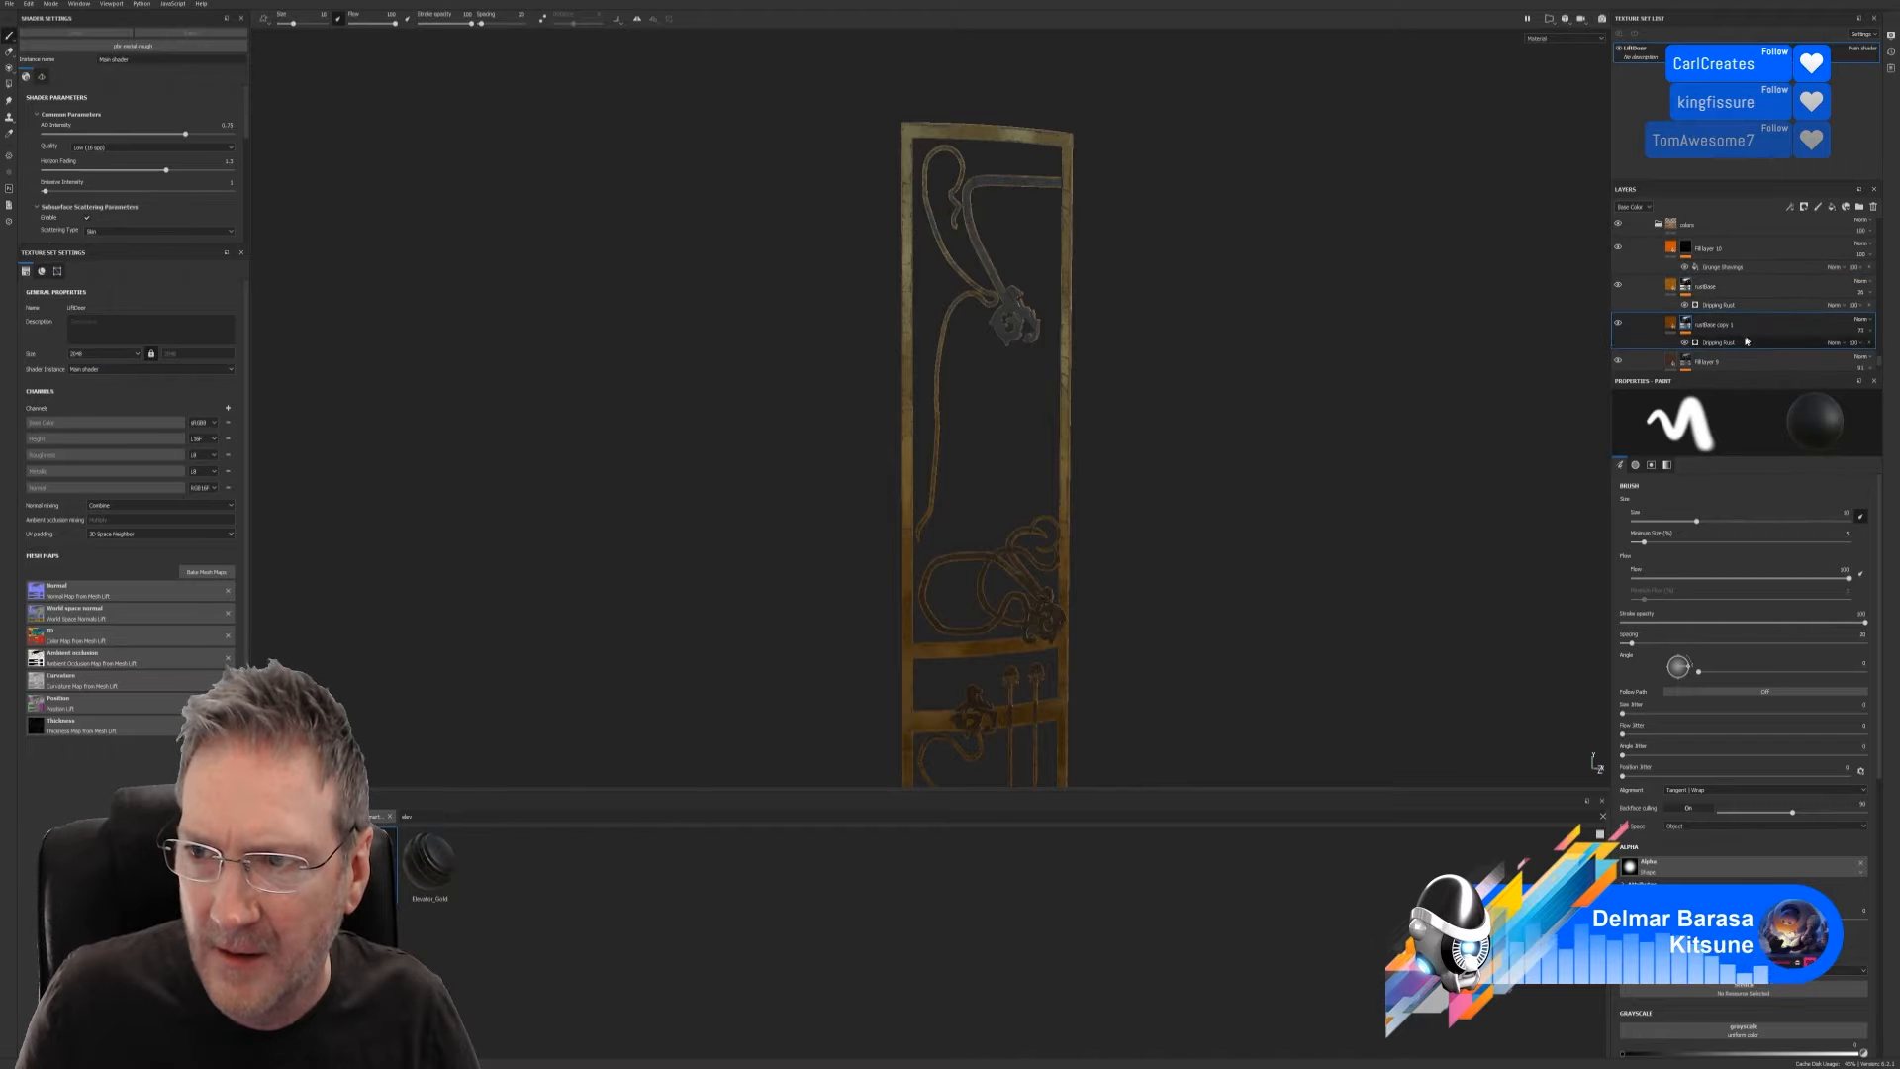
scroll(1748, 337, down, 3)
click(1687, 294)
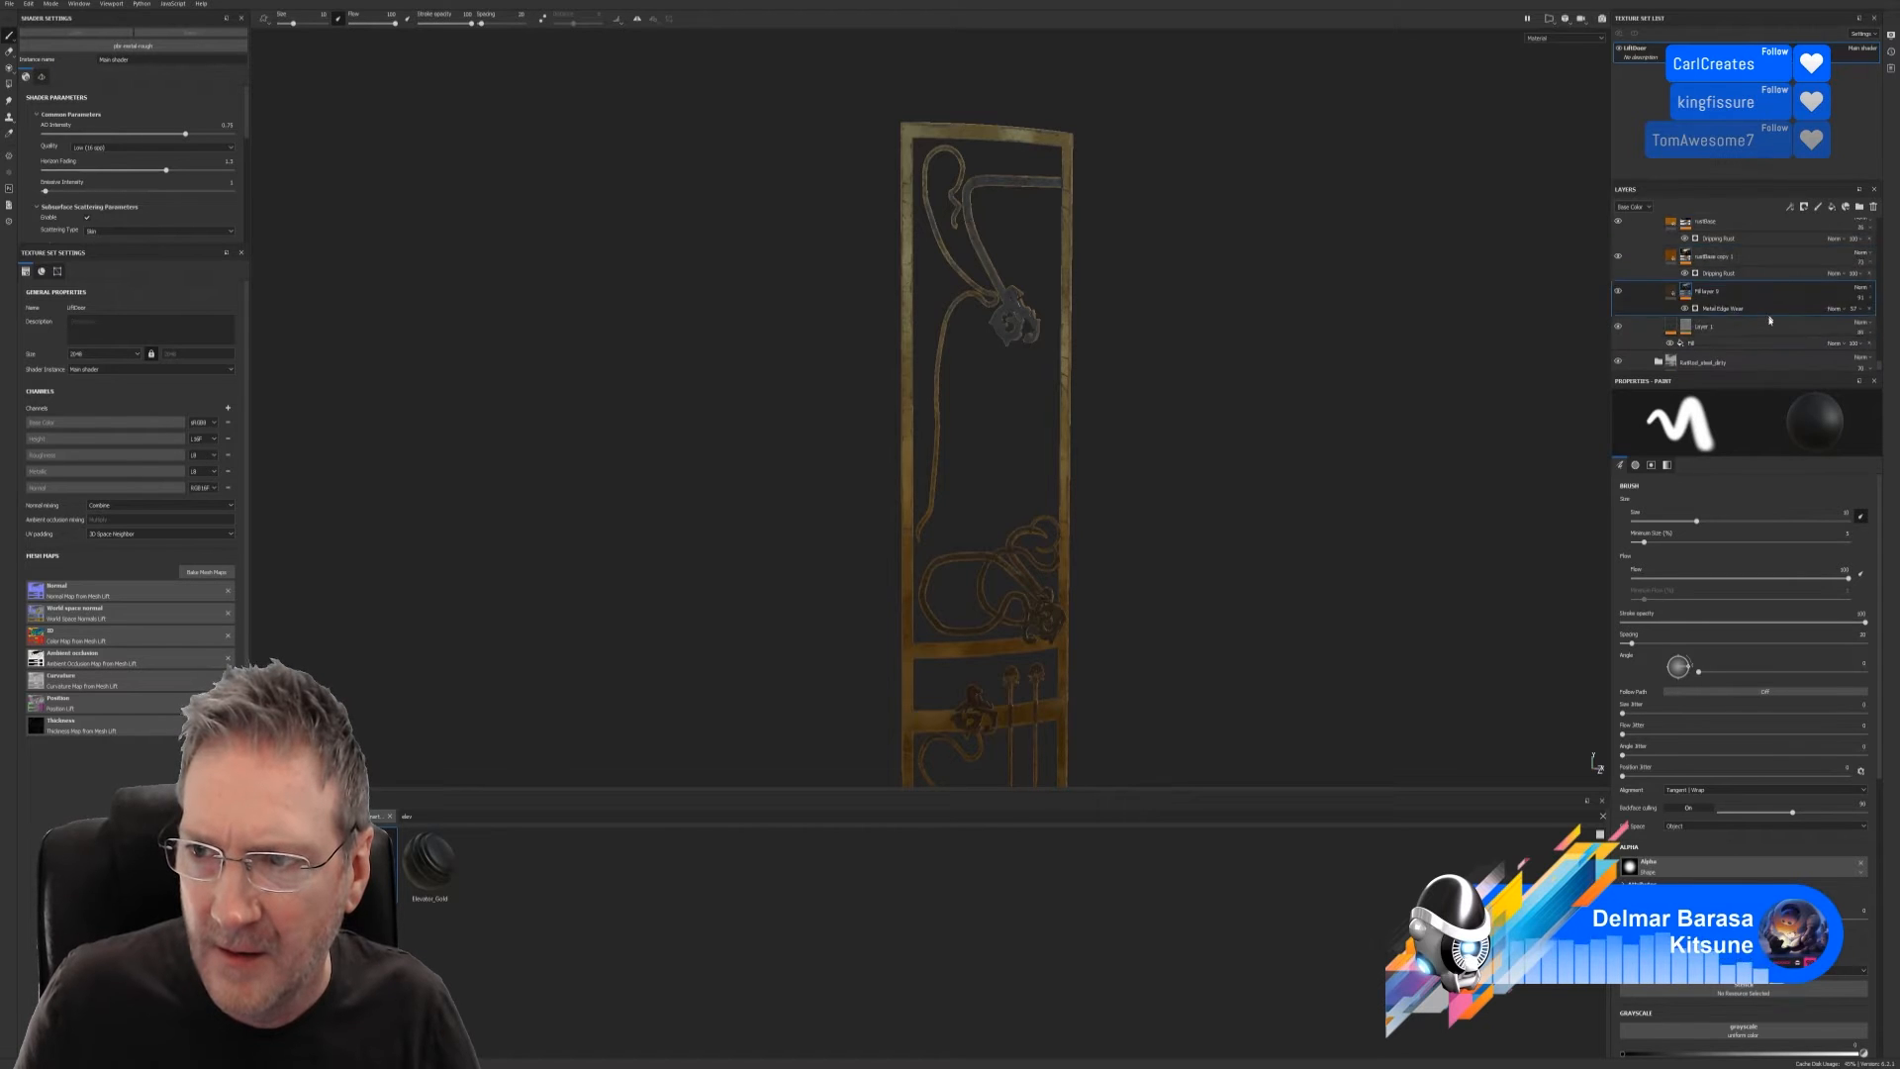
click(1693, 340)
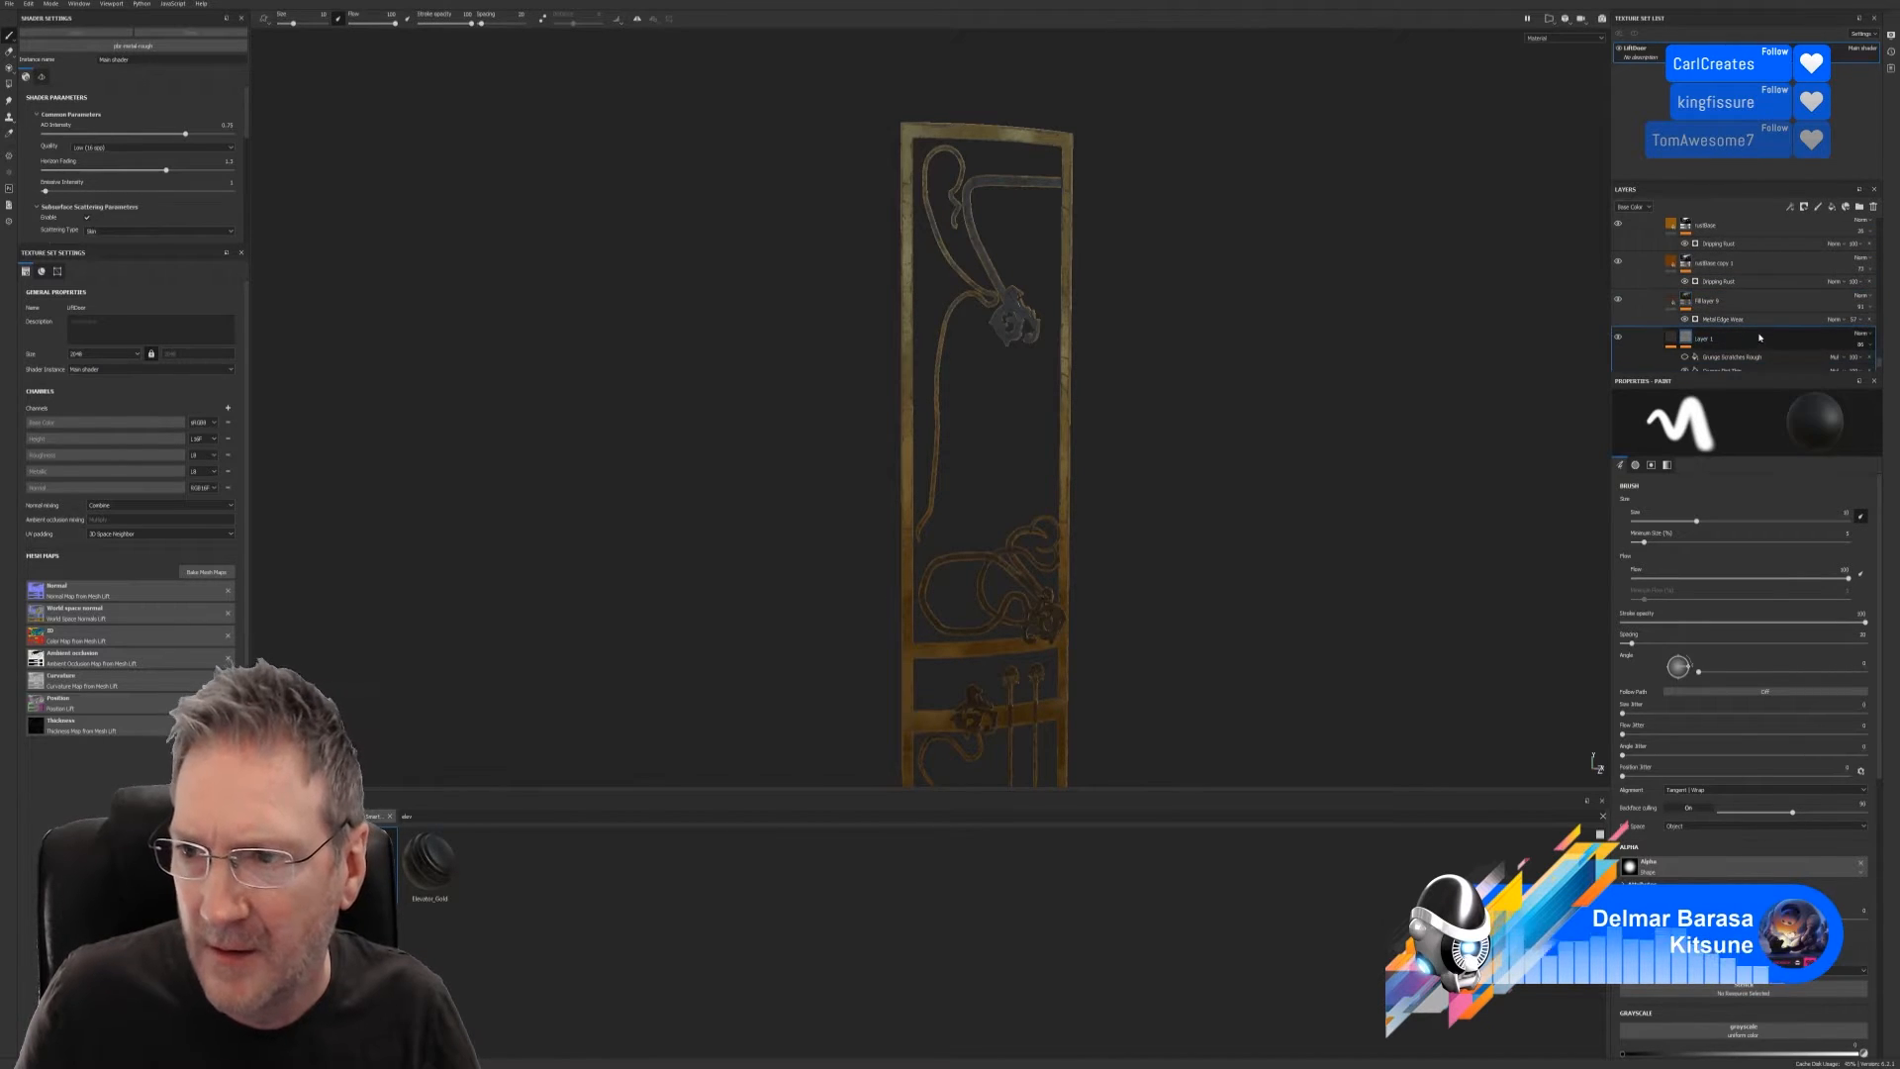
Remove the Color selection effect from the mask of Folder 1 inside the dirty steel folder
scroll(1759, 337, down, 2)
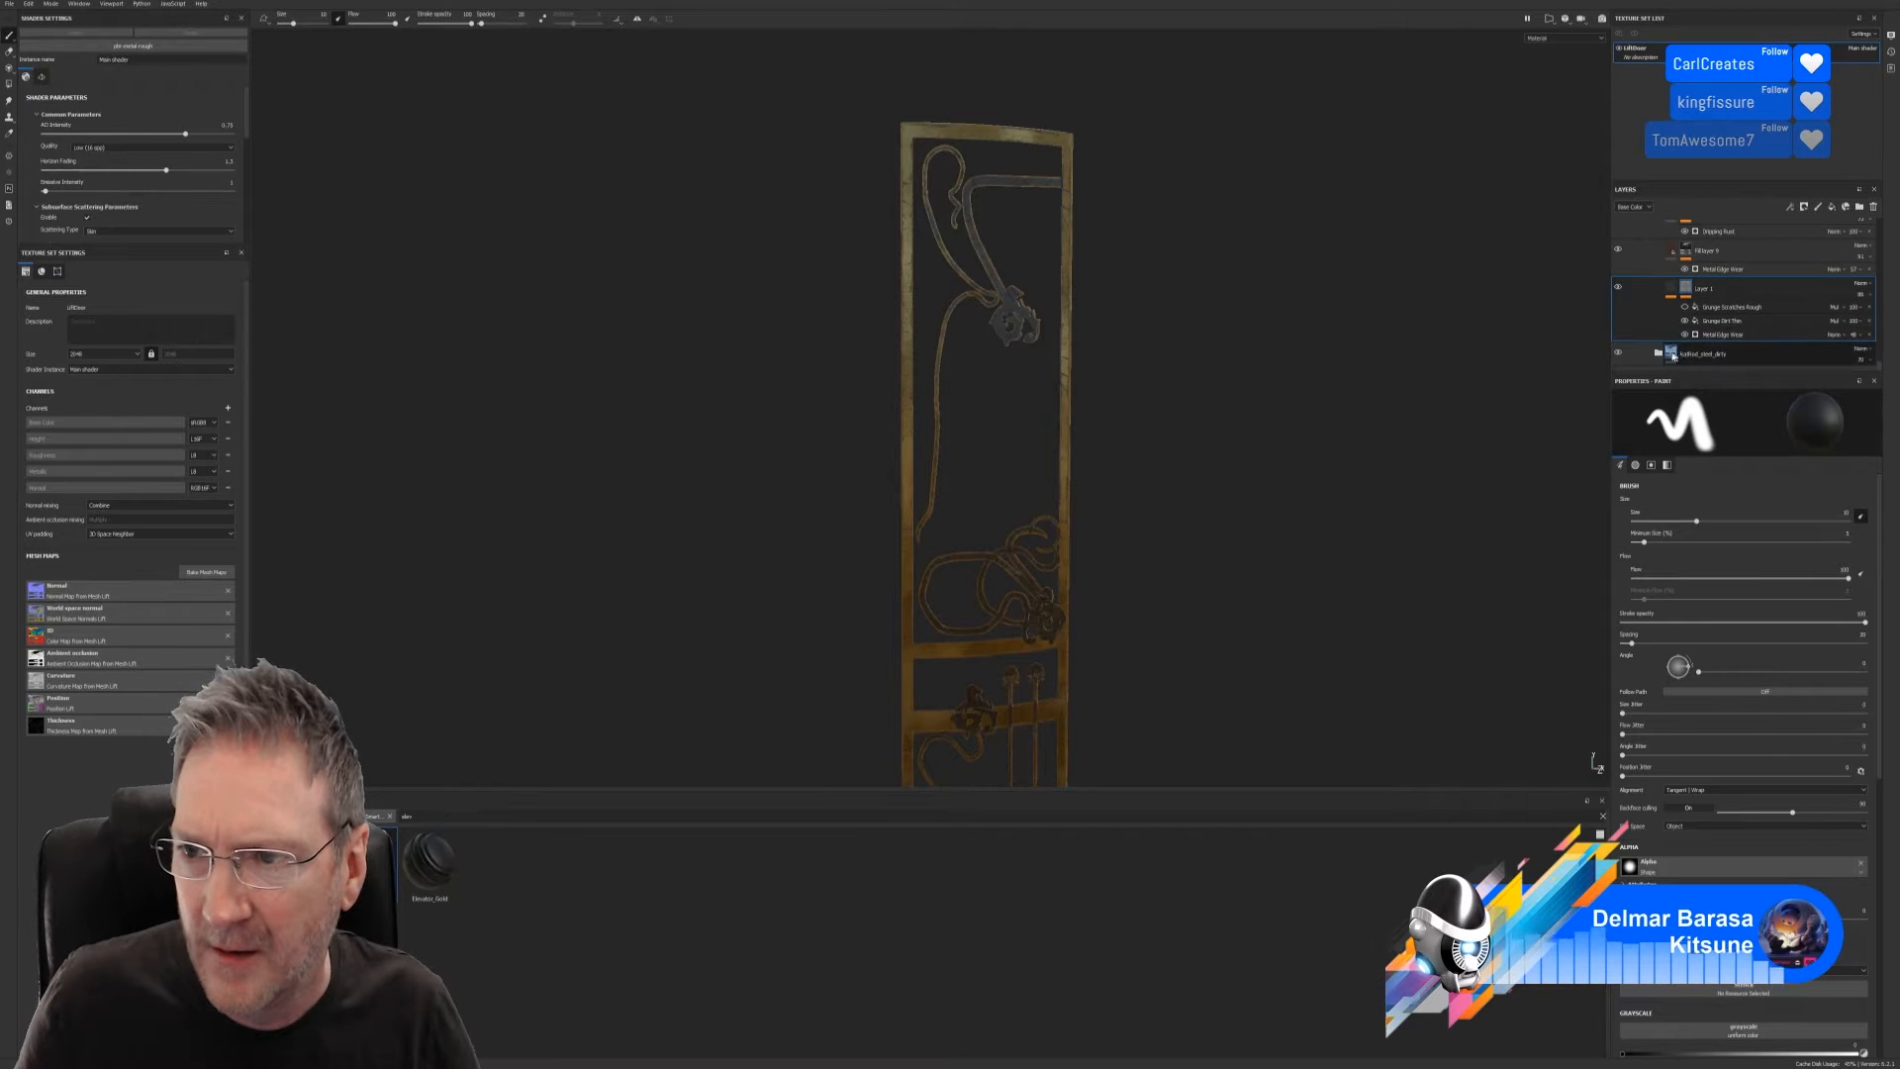
scroll(1712, 351, down, 2)
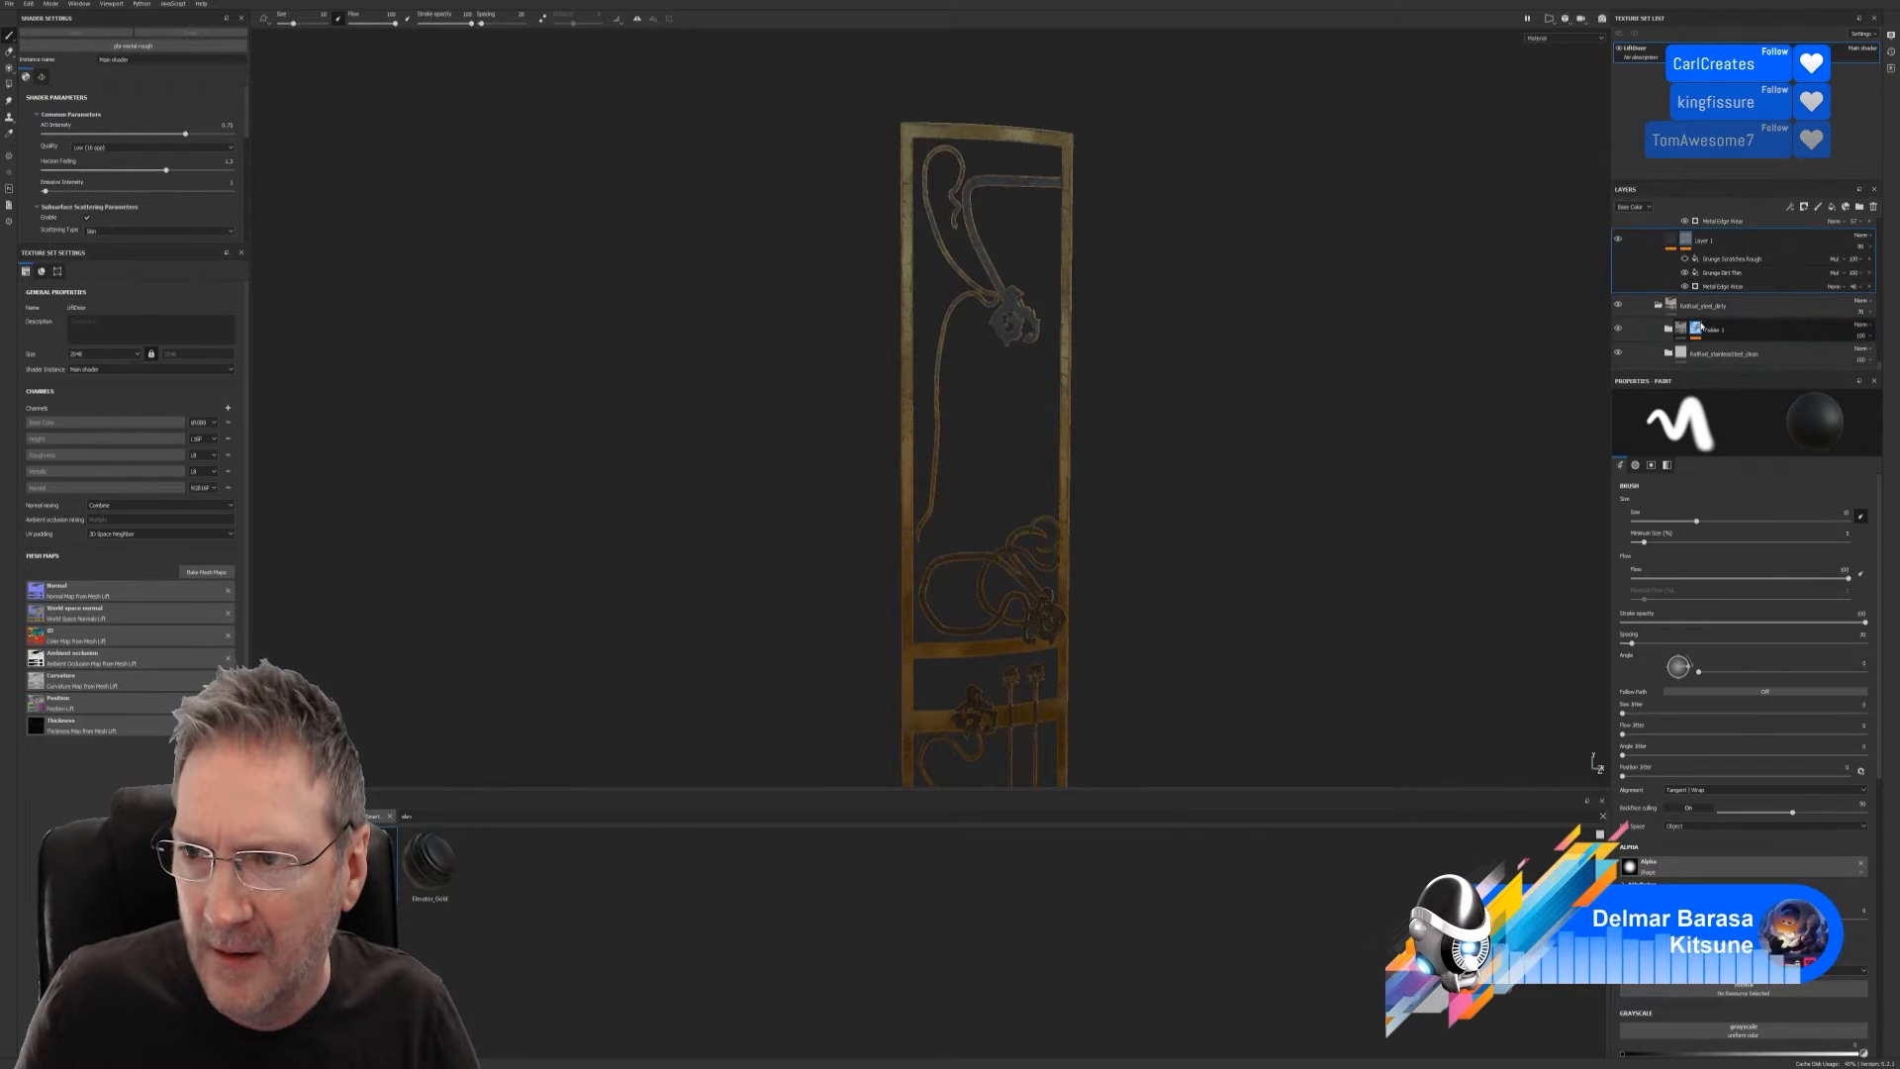
click(1698, 330)
scroll(1849, 344, down, 1)
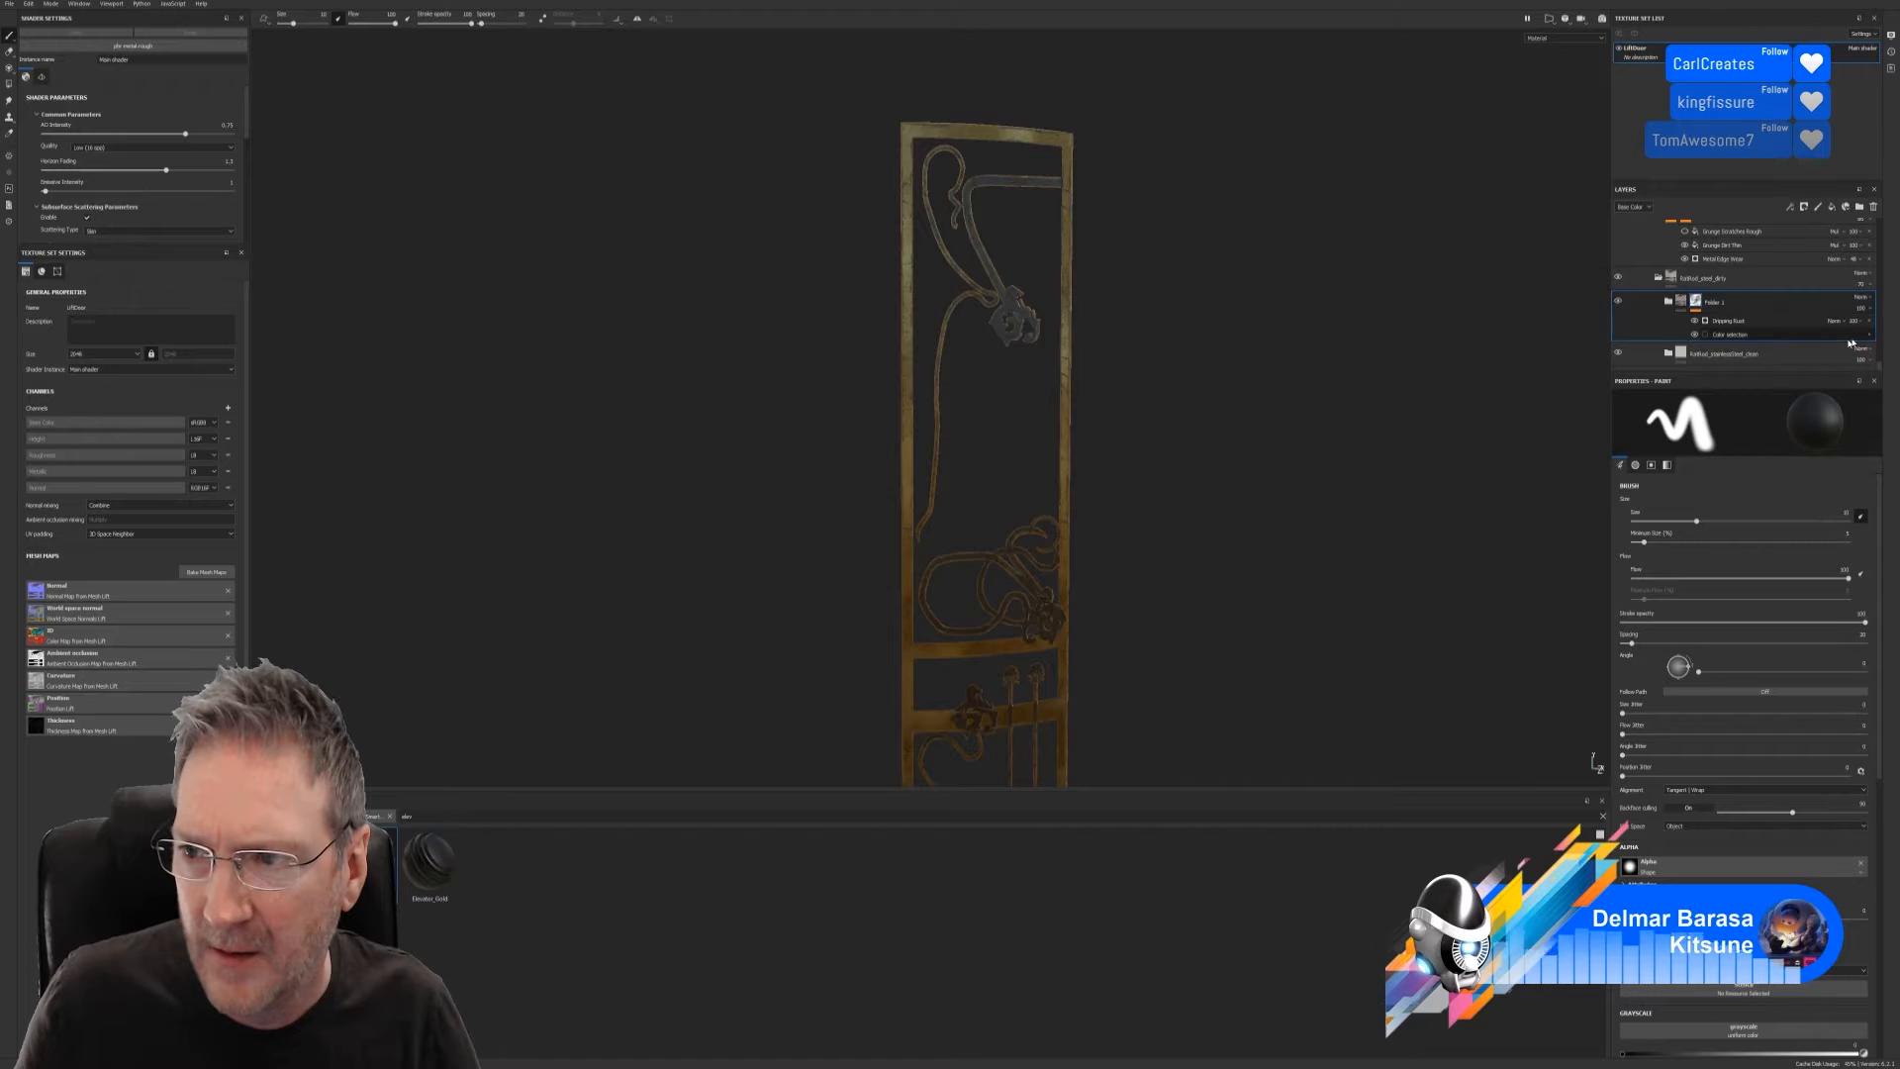
click(1868, 336)
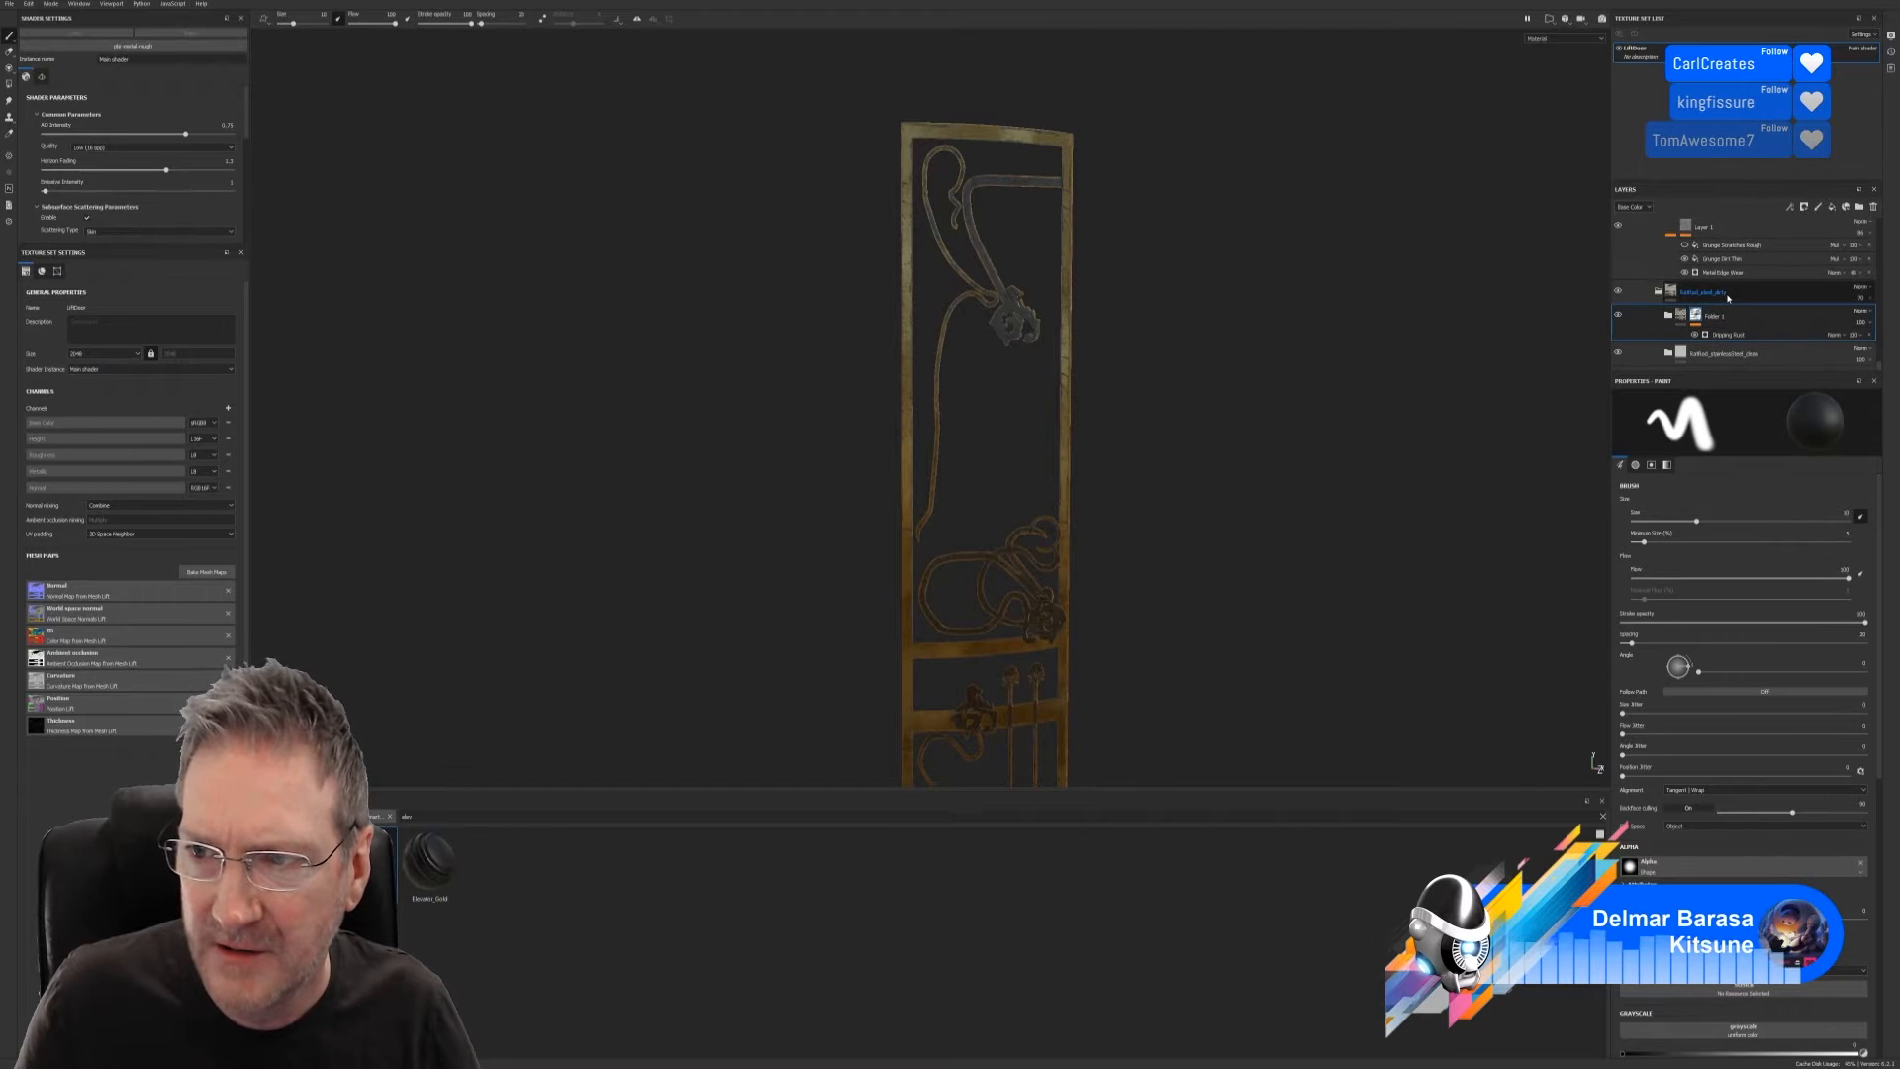
Check the masks in the base steel folder and its nested subfolders for leftover Color selection effects
click(1671, 355)
scroll(1688, 344, down, 2)
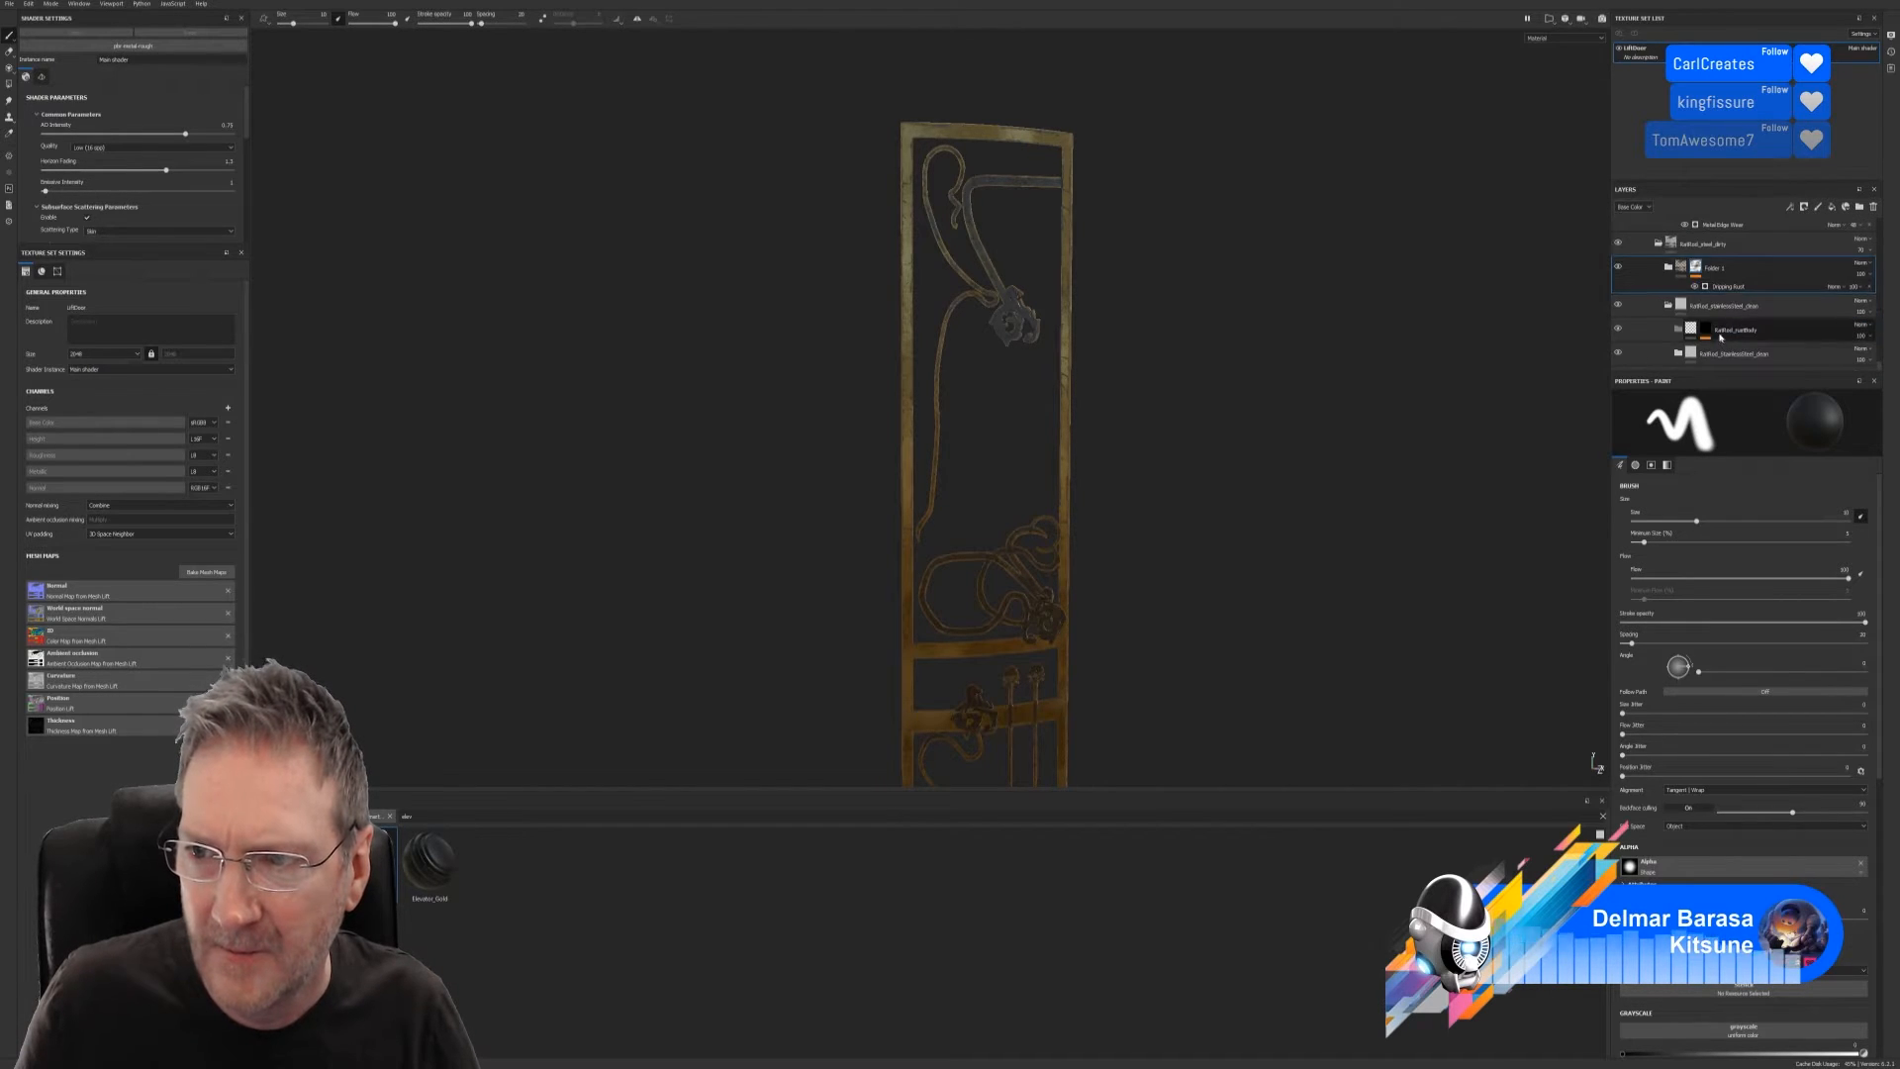
click(1719, 337)
scroll(1742, 347, down, 2)
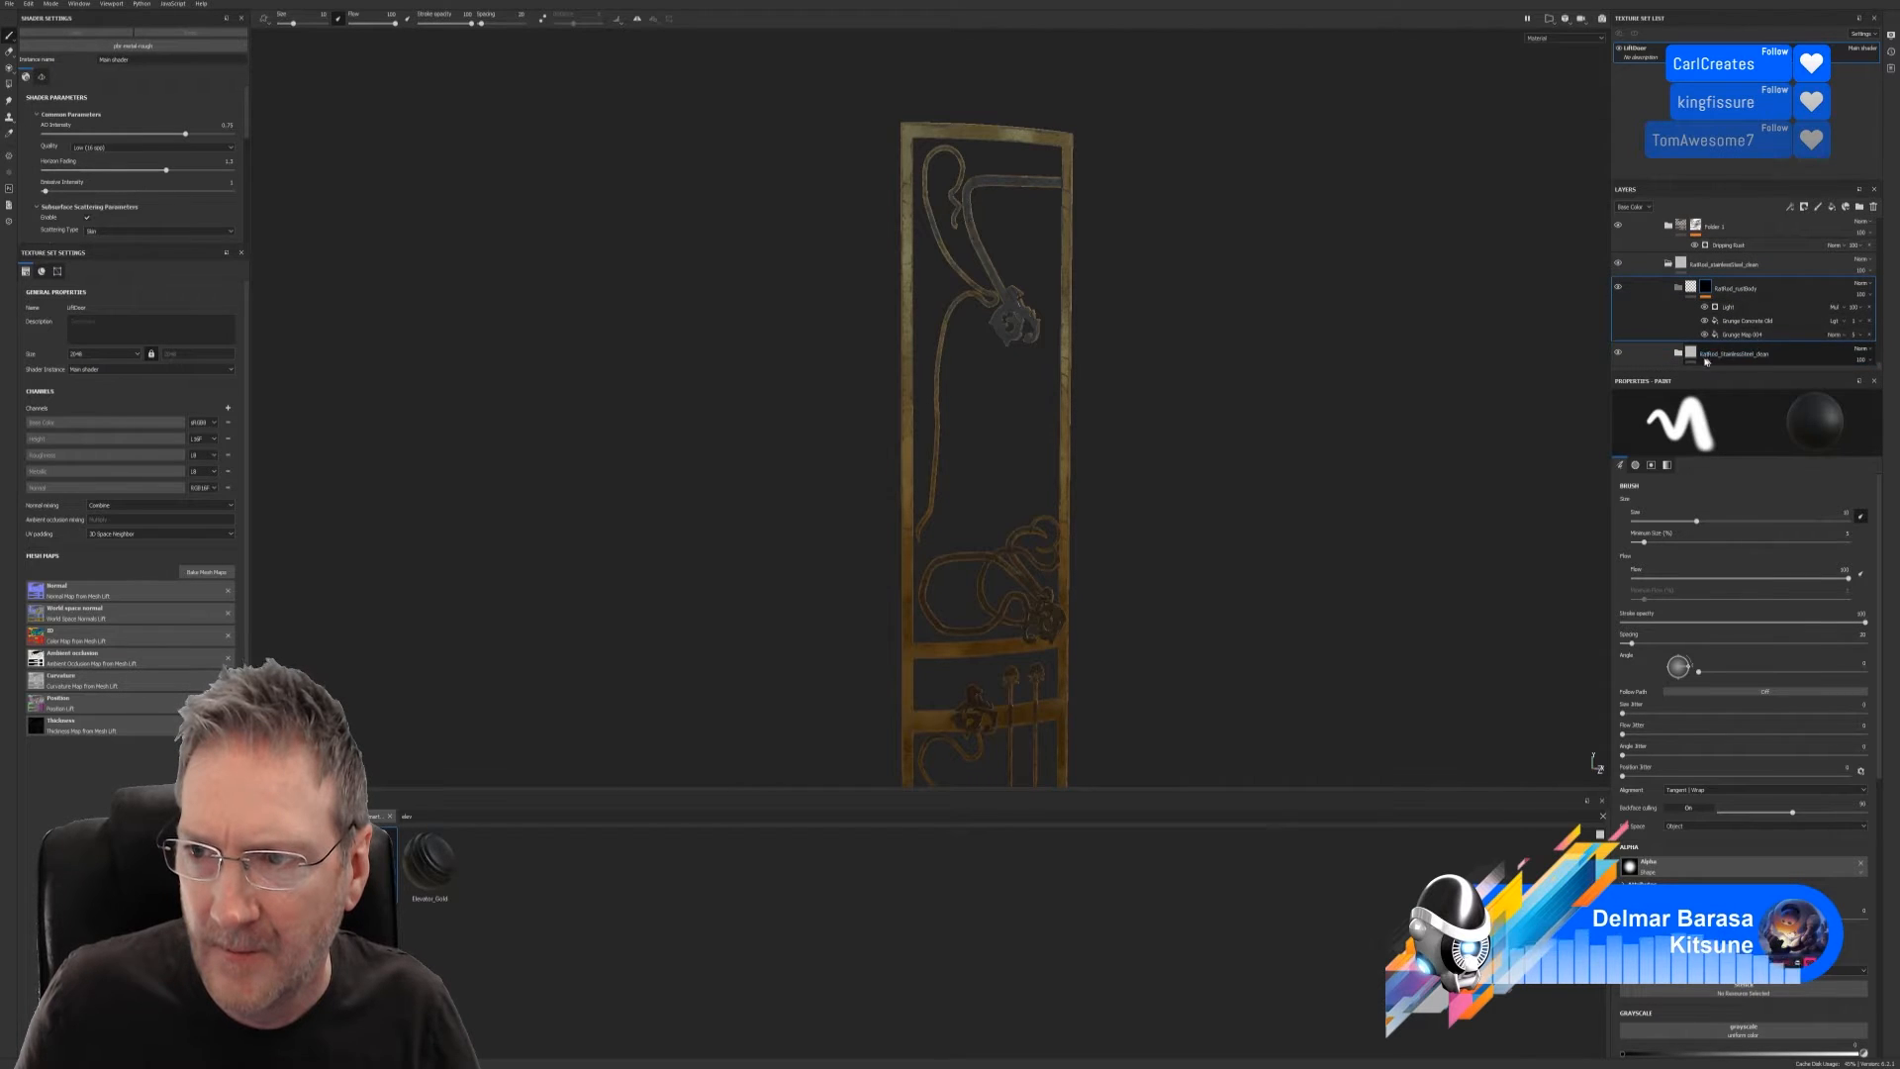
click(1680, 354)
scroll(1702, 341, down, 2)
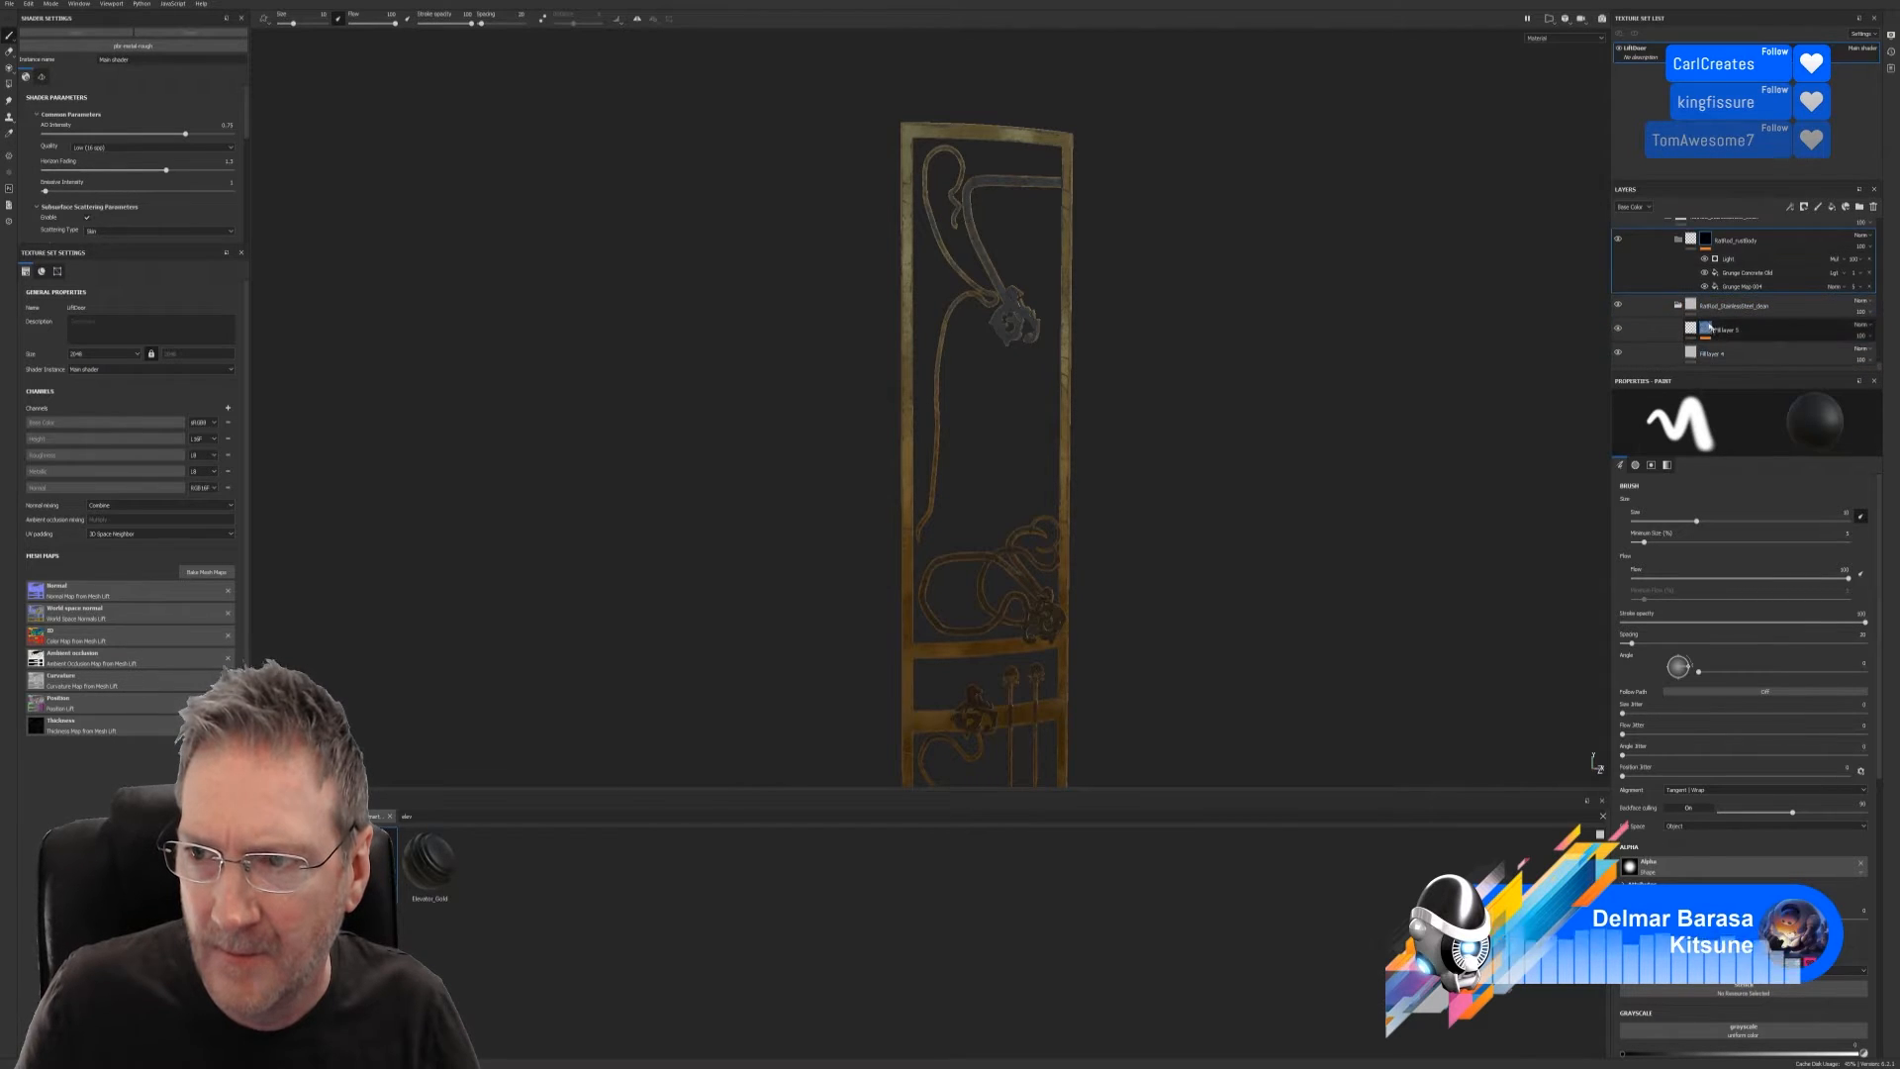
click(1708, 329)
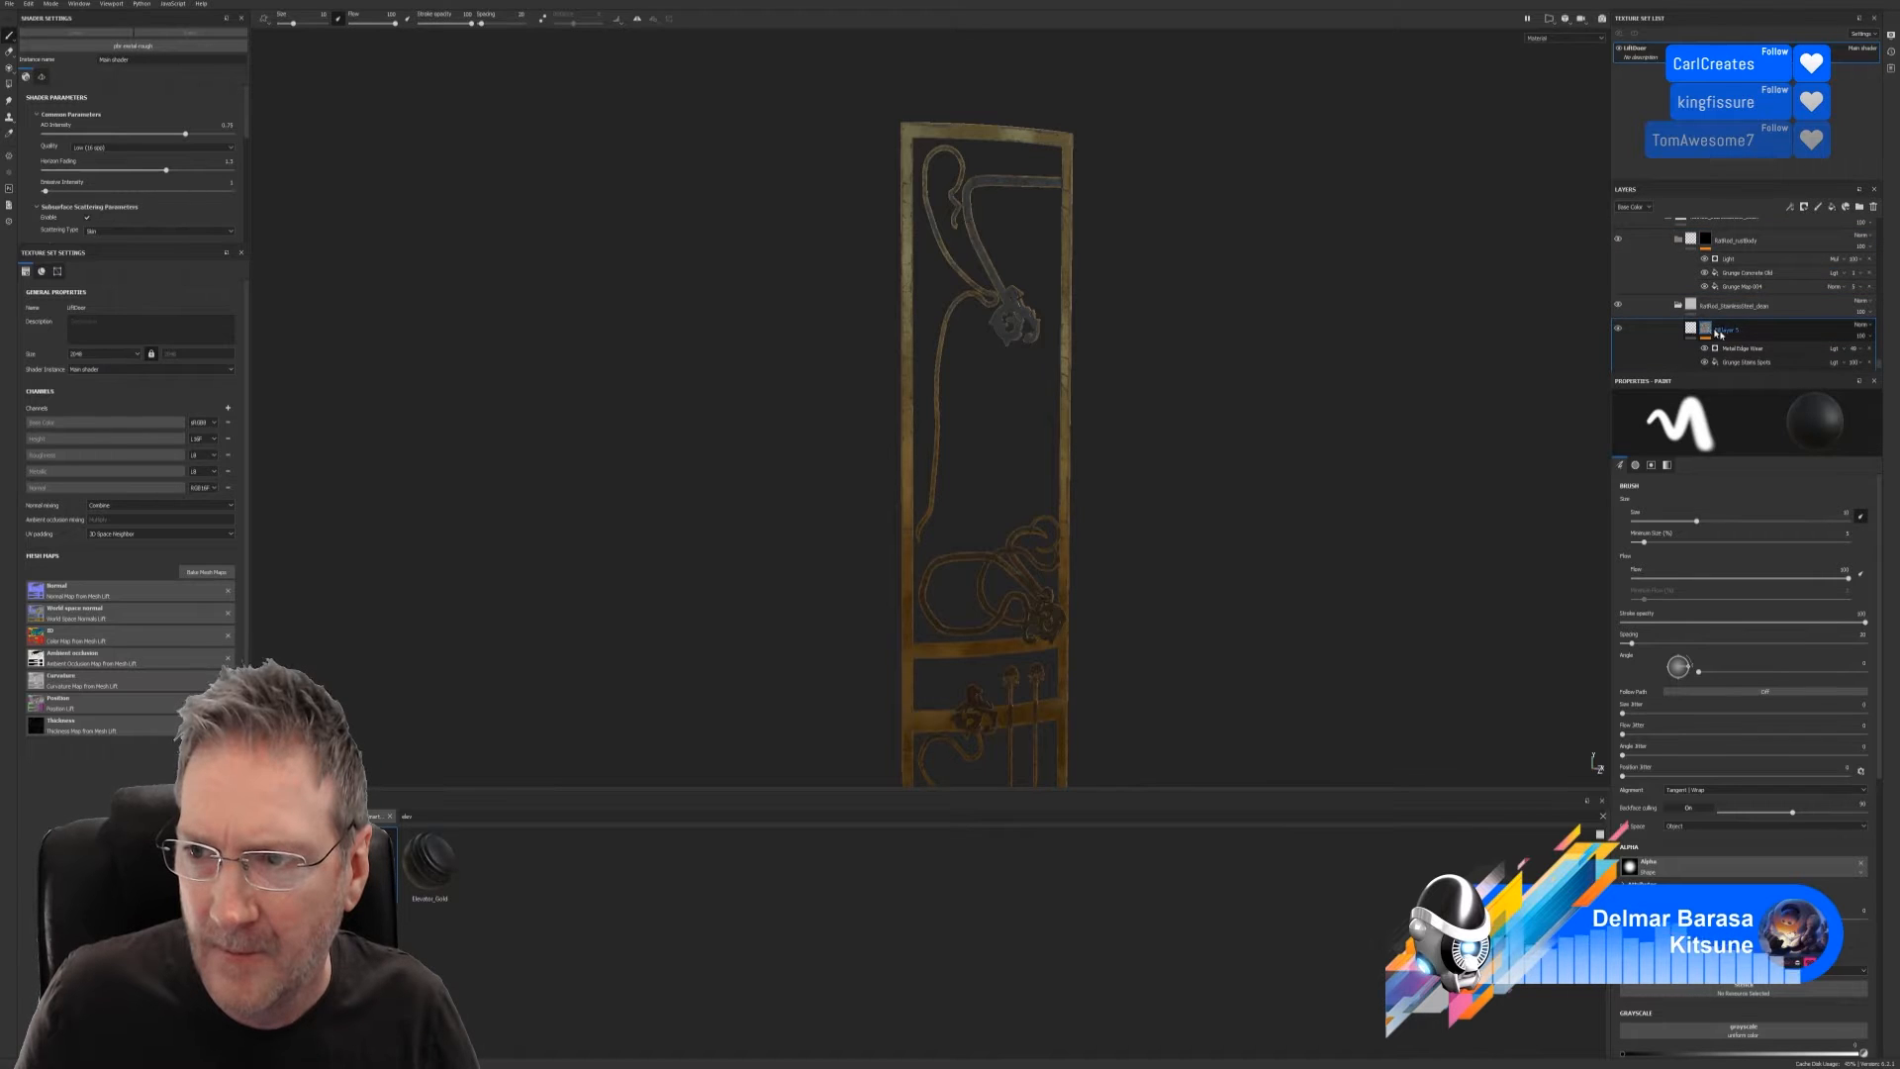
scroll(1719, 334, down, 2)
Collapse the expanded subfolders inside the Elevator_Corridor folder
mouse_move(1269, 403)
alt+mouse_down()
mouse_move(1225, 442)
mouse_move(1183, 399)
mouse_move(1166, 278)
mouse_move(1183, 365)
mouse_move(1279, 381)
mouse_move(1247, 377)
alt+mouse_up()
scroll(1695, 306, up, 3)
scroll(1695, 307, up, 6)
scroll(1696, 293, up, 10)
scroll(1702, 301, up, 8)
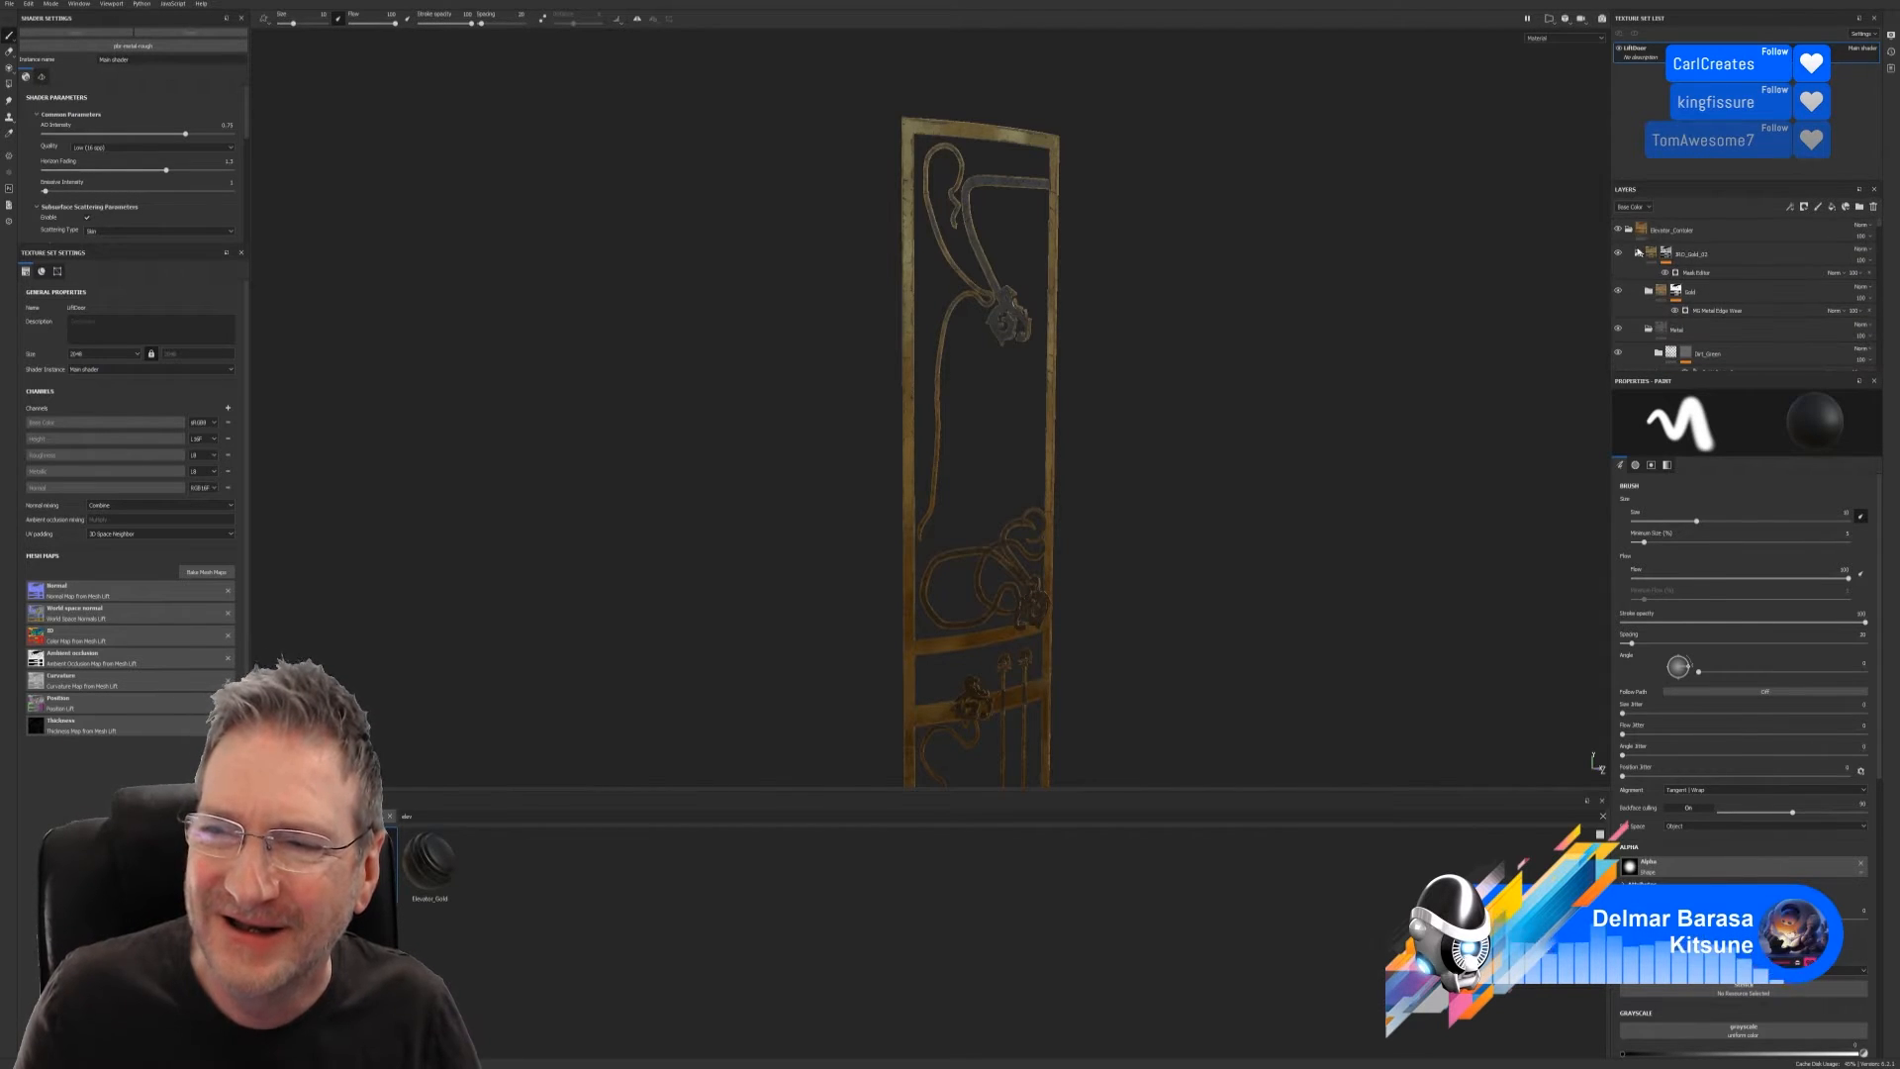
click(1627, 235)
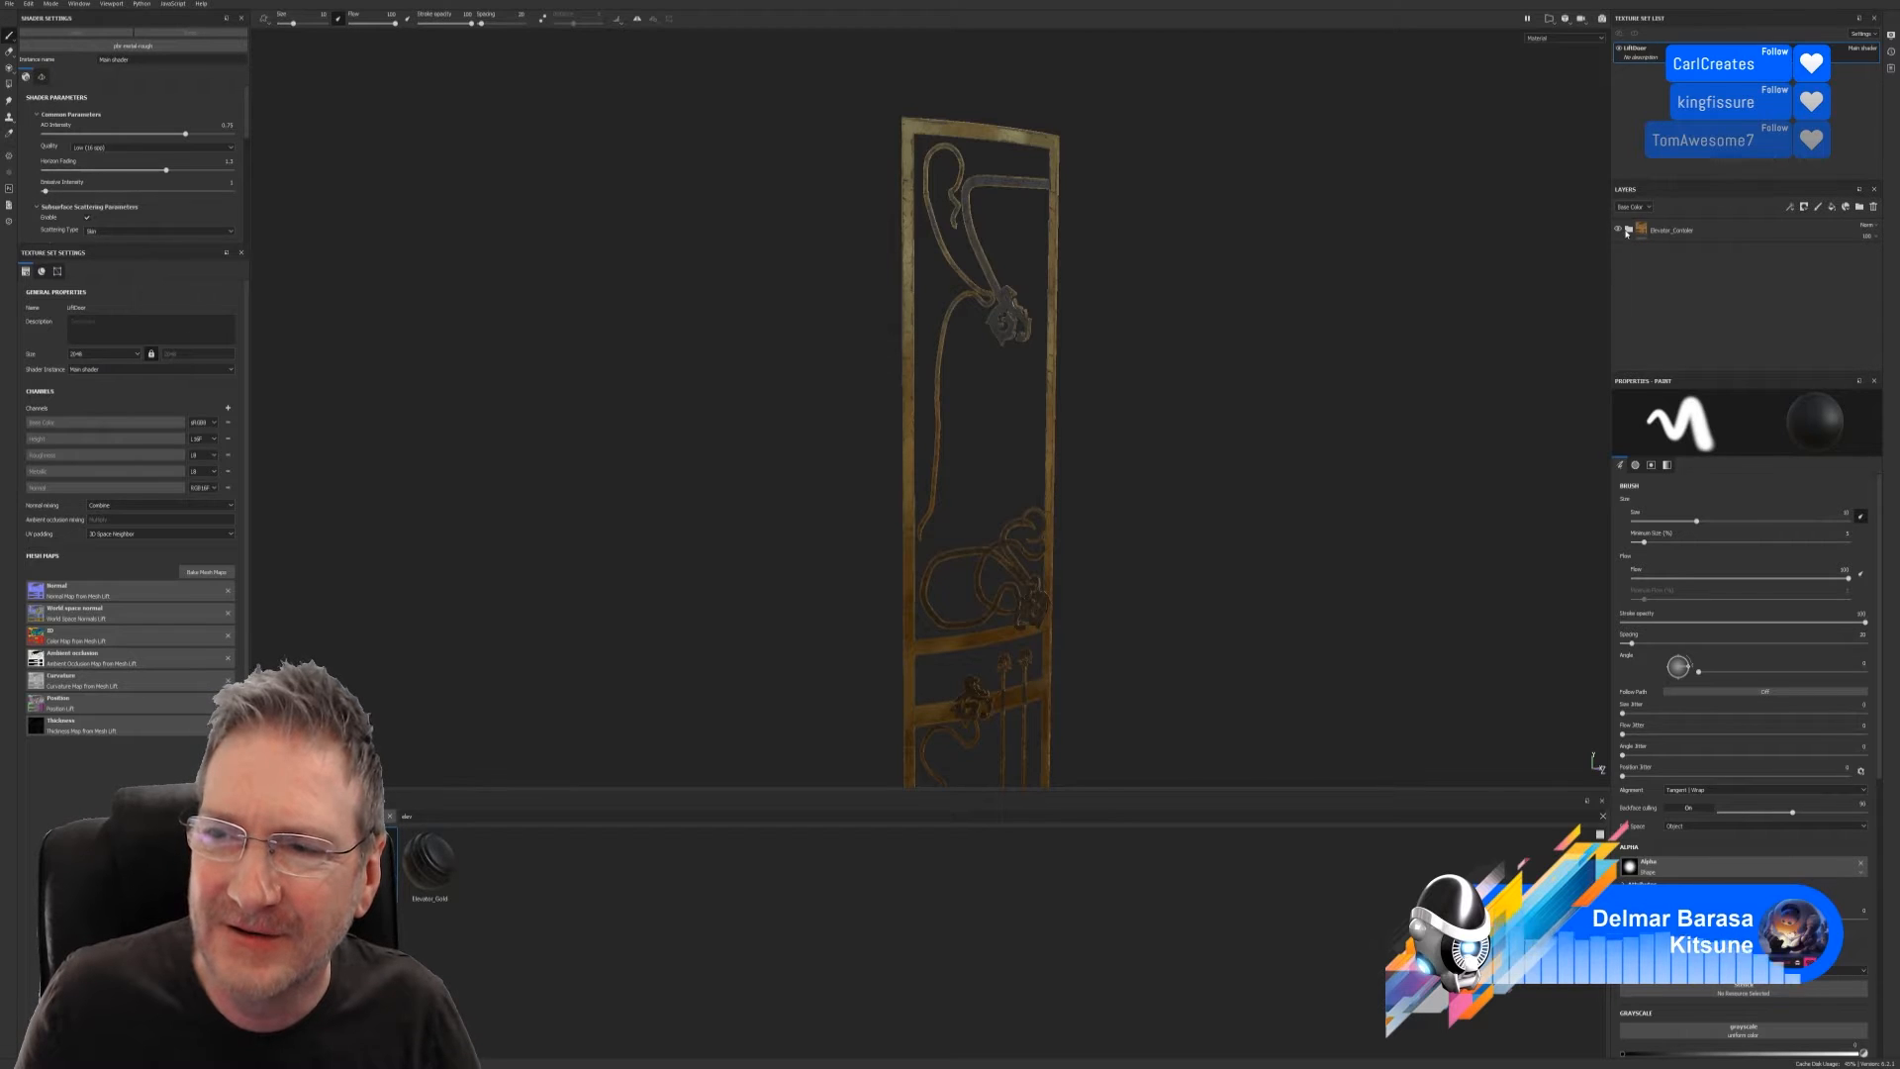
click(1627, 232)
click(1640, 254)
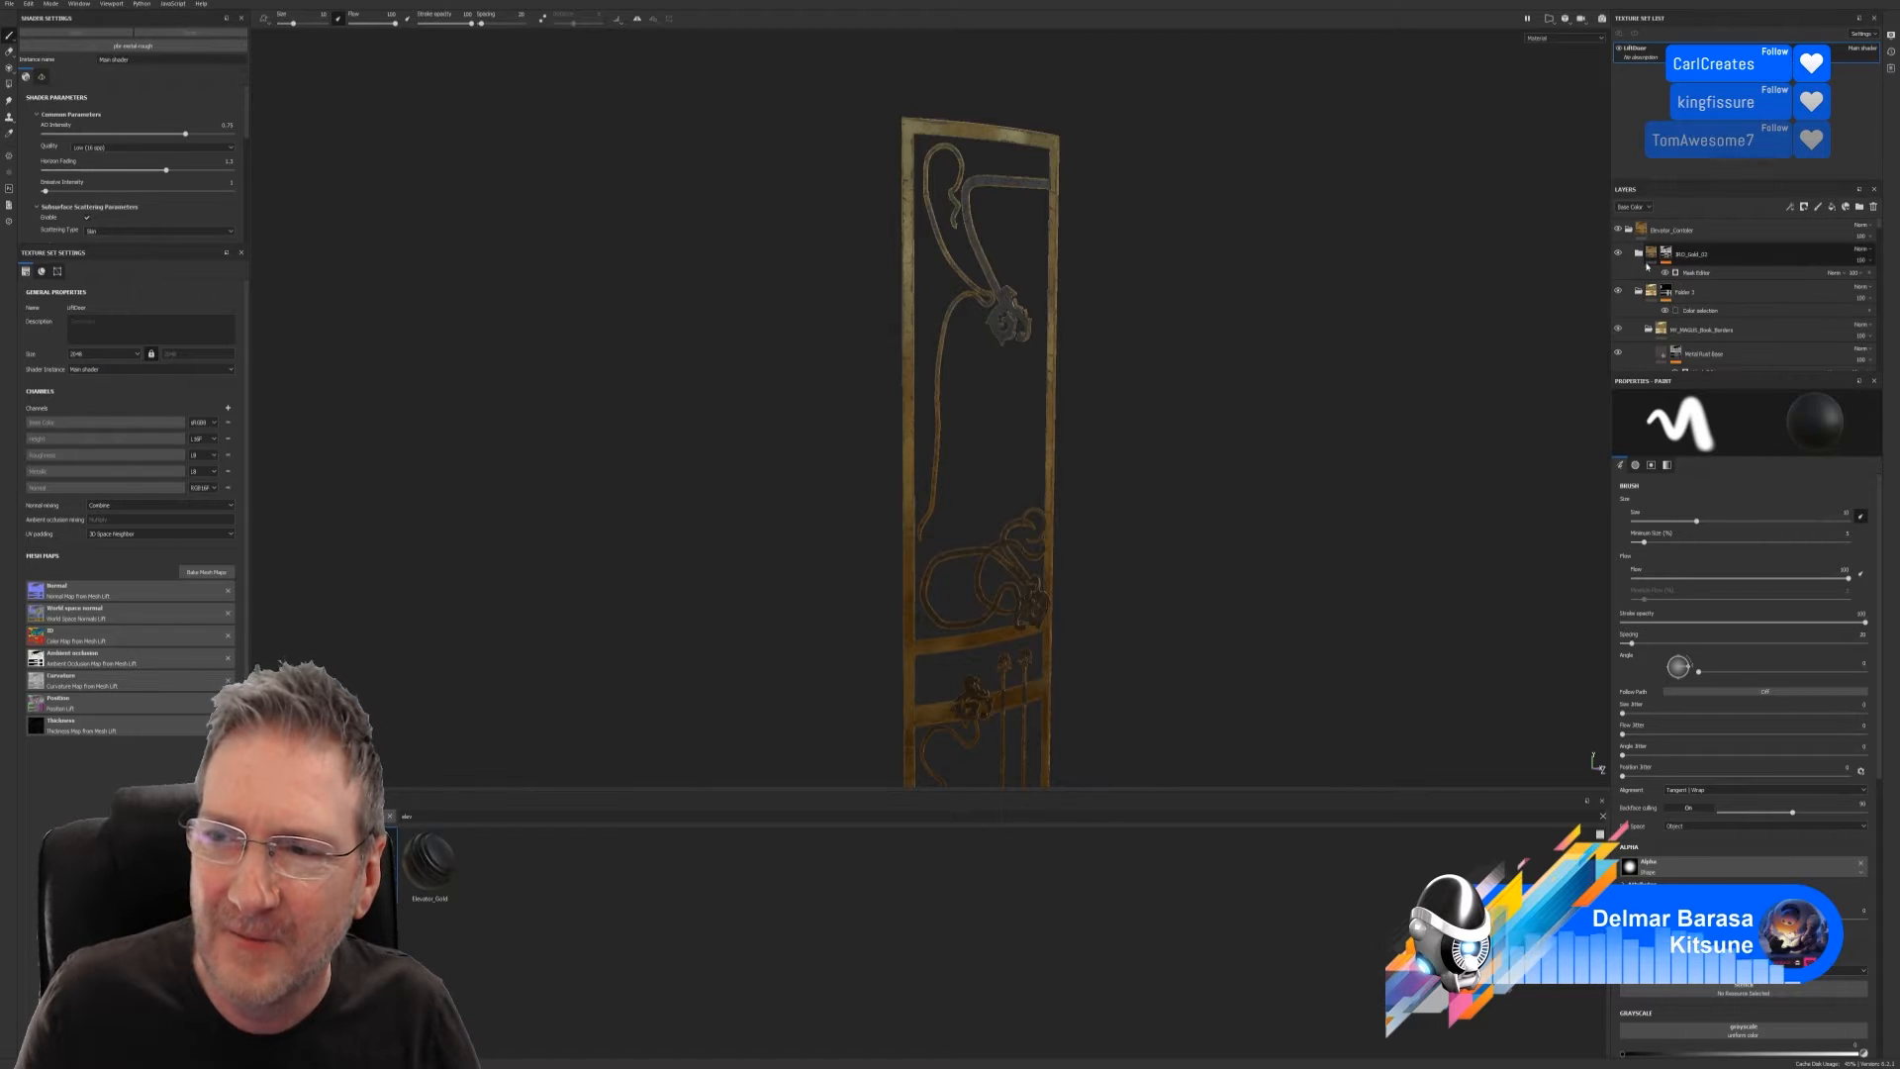
click(1635, 329)
click(1639, 328)
click(1638, 368)
scroll(1680, 341, down, 1)
scroll(1680, 342, up, 1)
Inspect the material on the upper frame, pipes and ornament of the gate up close from the other side
alt+drag(1144, 436, 1464, 396)
alt+drag(905, 462, 971, 489)
alt+middle_drag(972, 489, 981, 545)
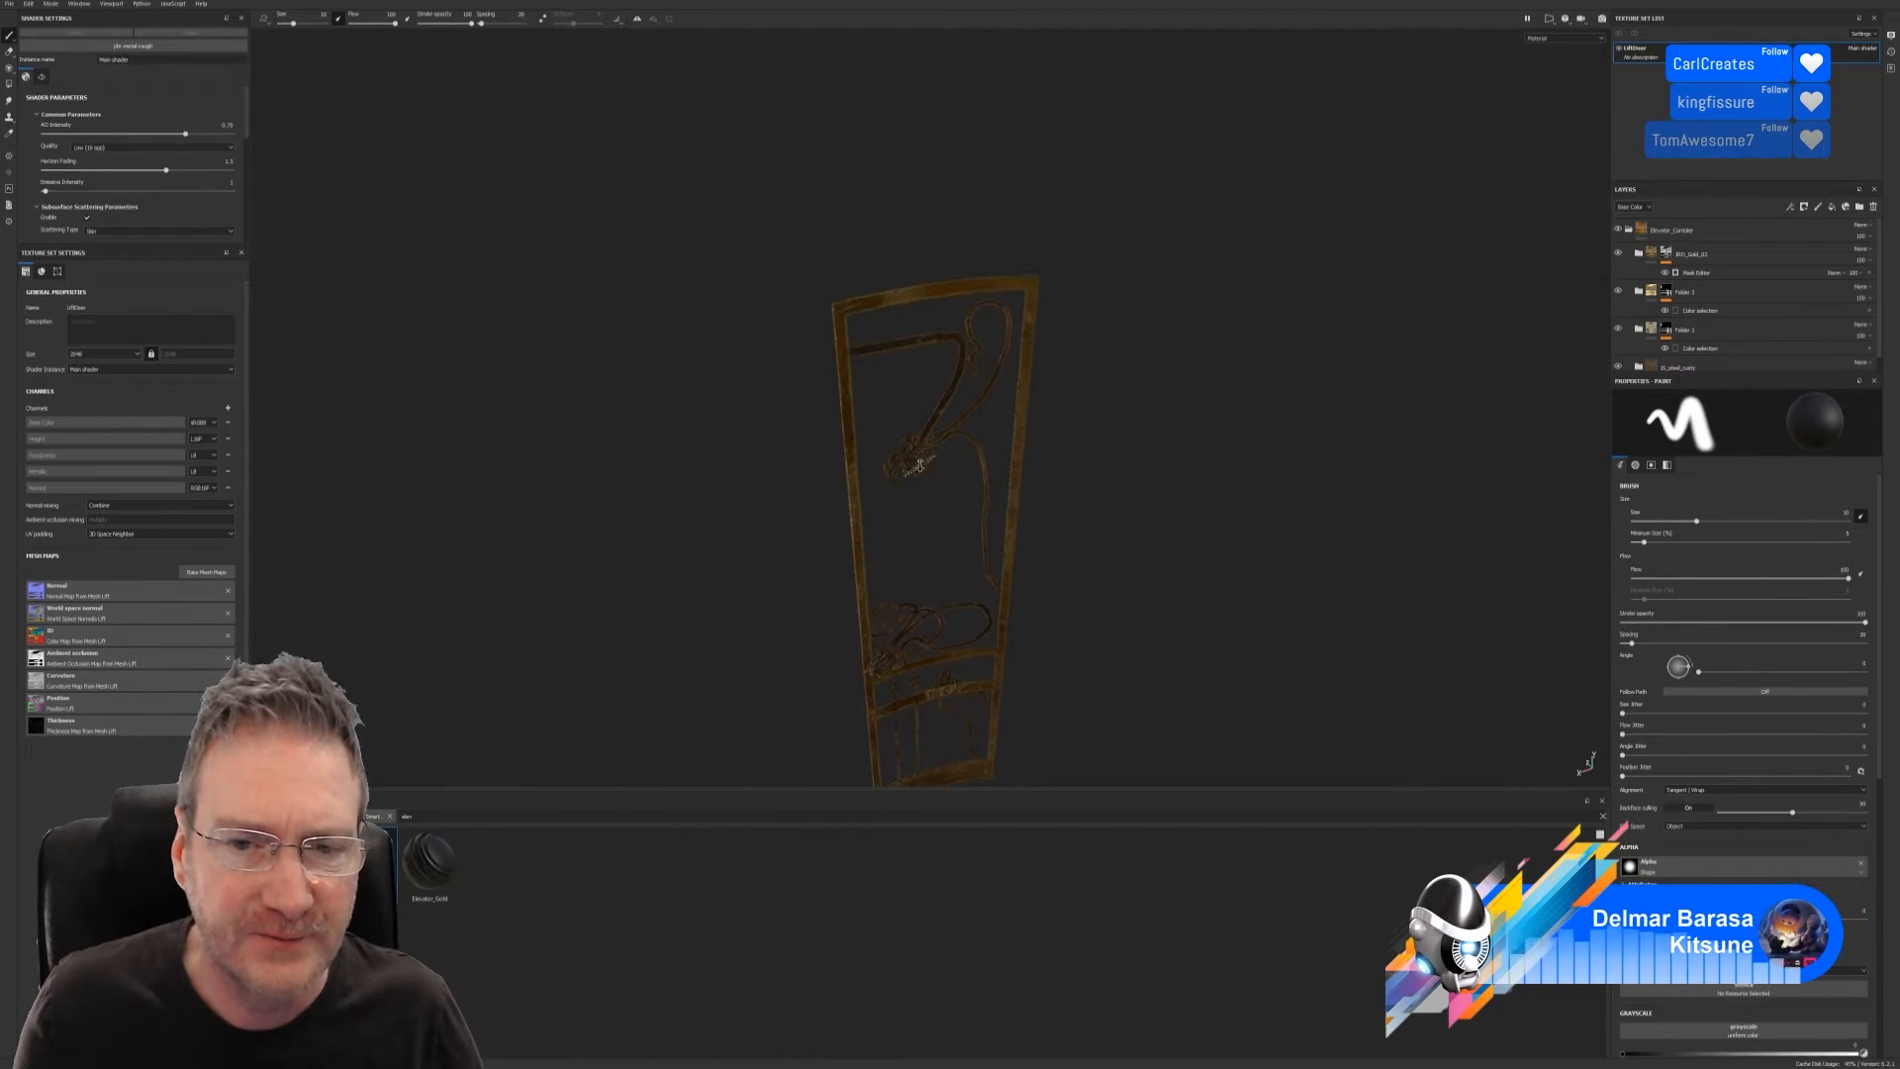
alt+right_drag(920, 467, 1273, 485)
alt+drag(983, 478, 1014, 374)
alt+right_drag(1023, 387, 517, 463)
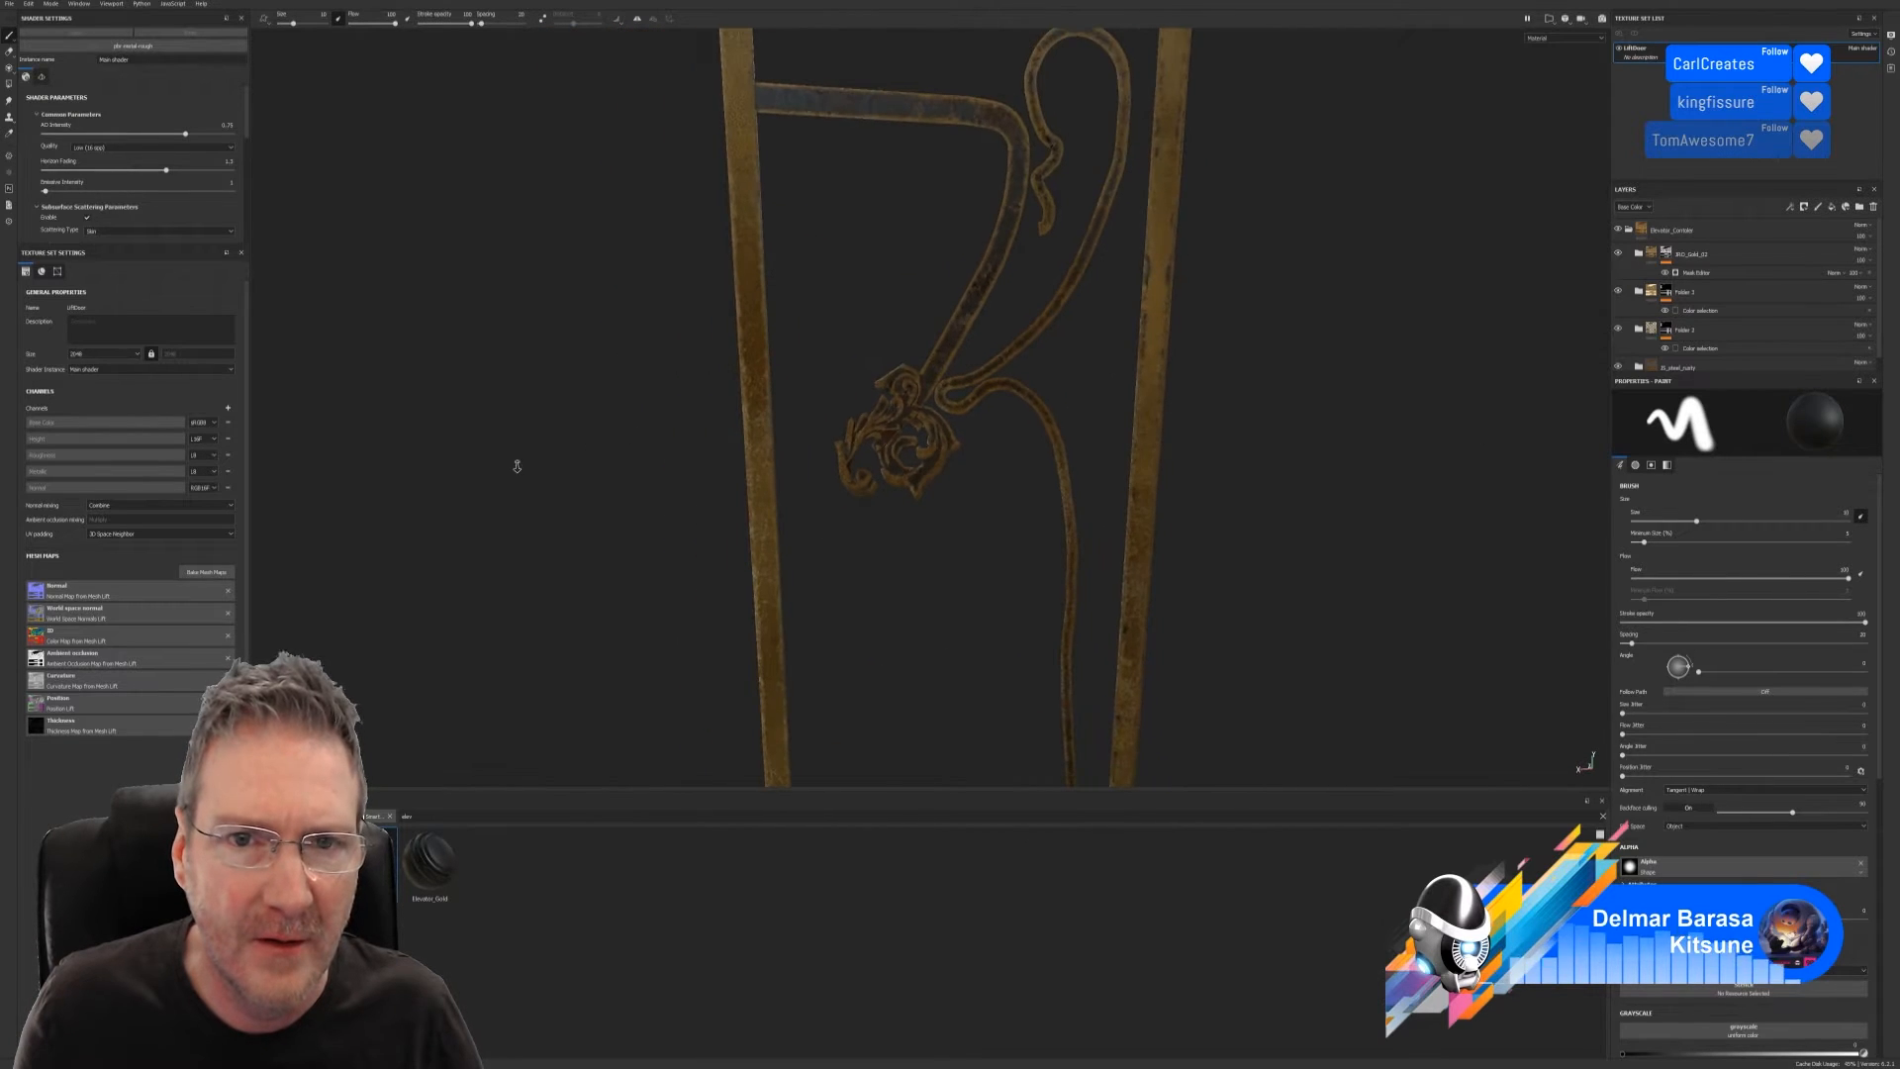
scroll(827, 411, down, 2)
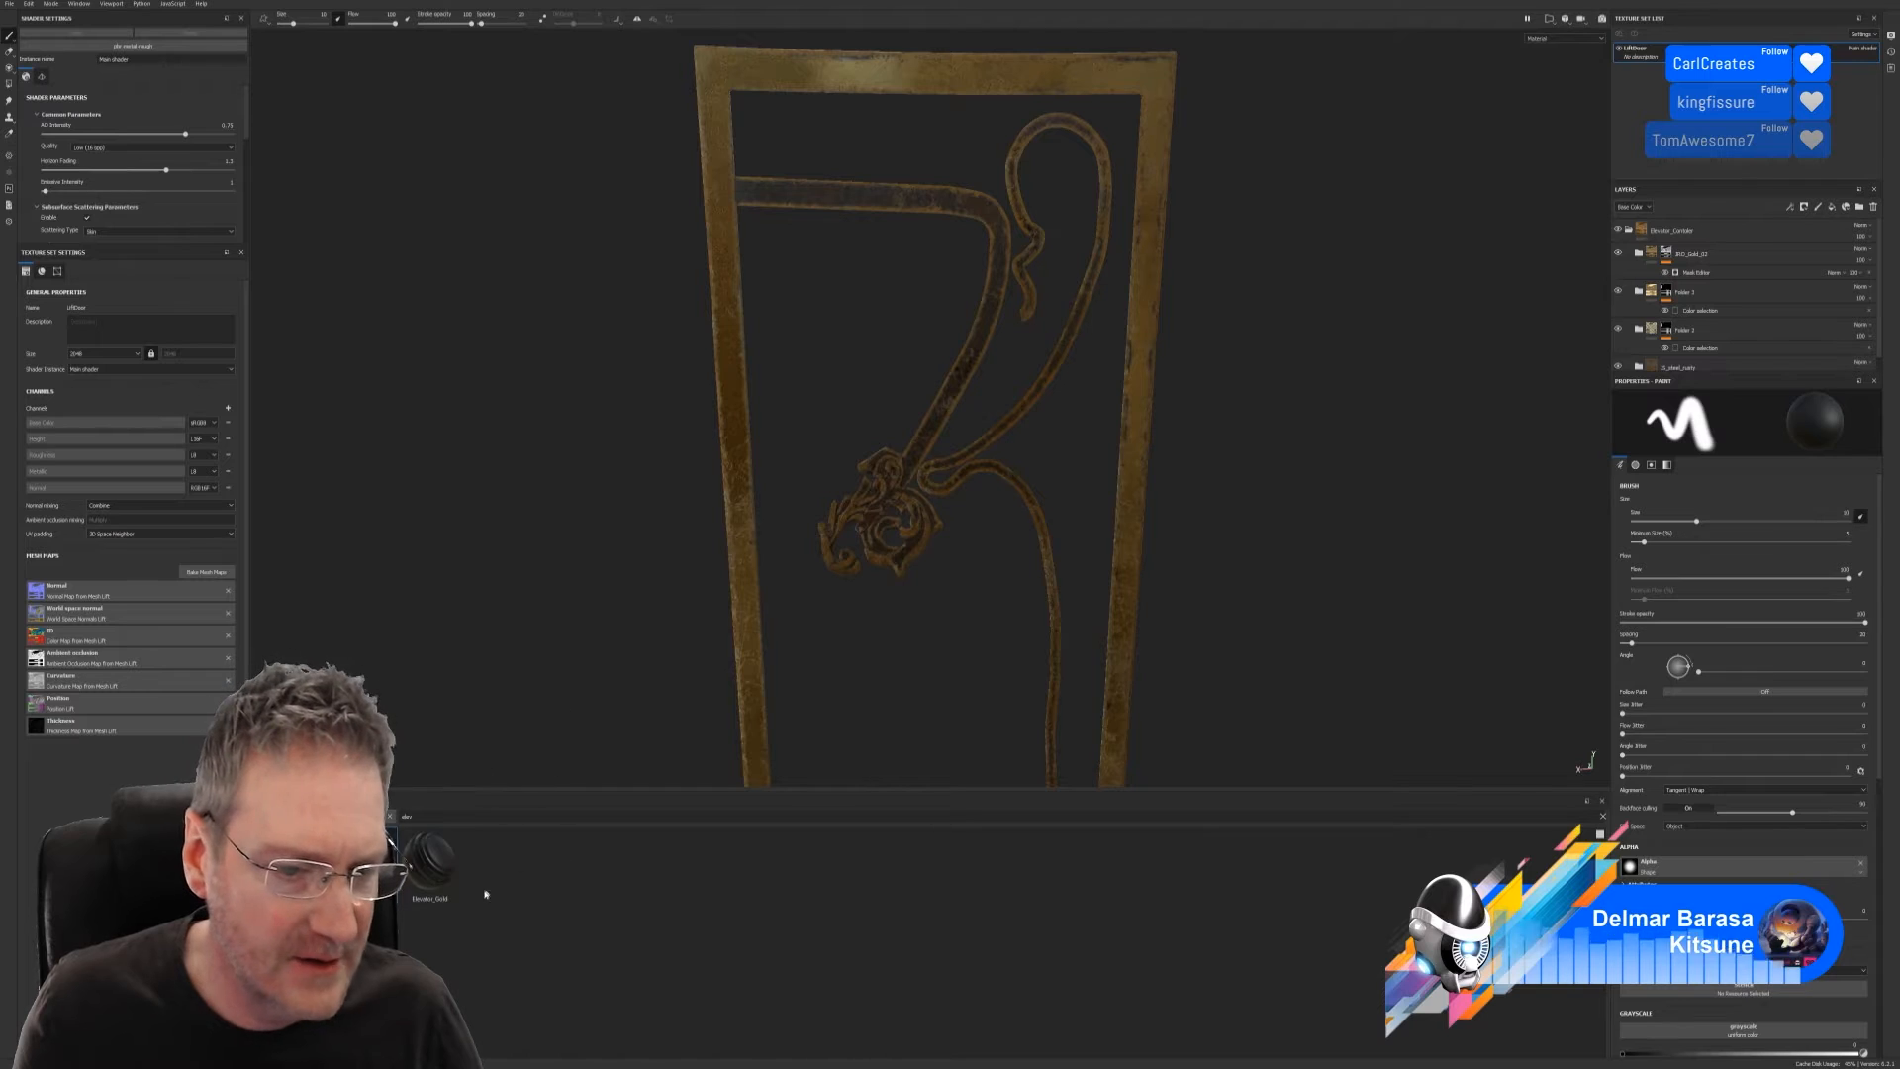
Add a color selection mask to the Elevator_Corridor folder, pick the frame's red ID color, and collapse the folder
click(1631, 231)
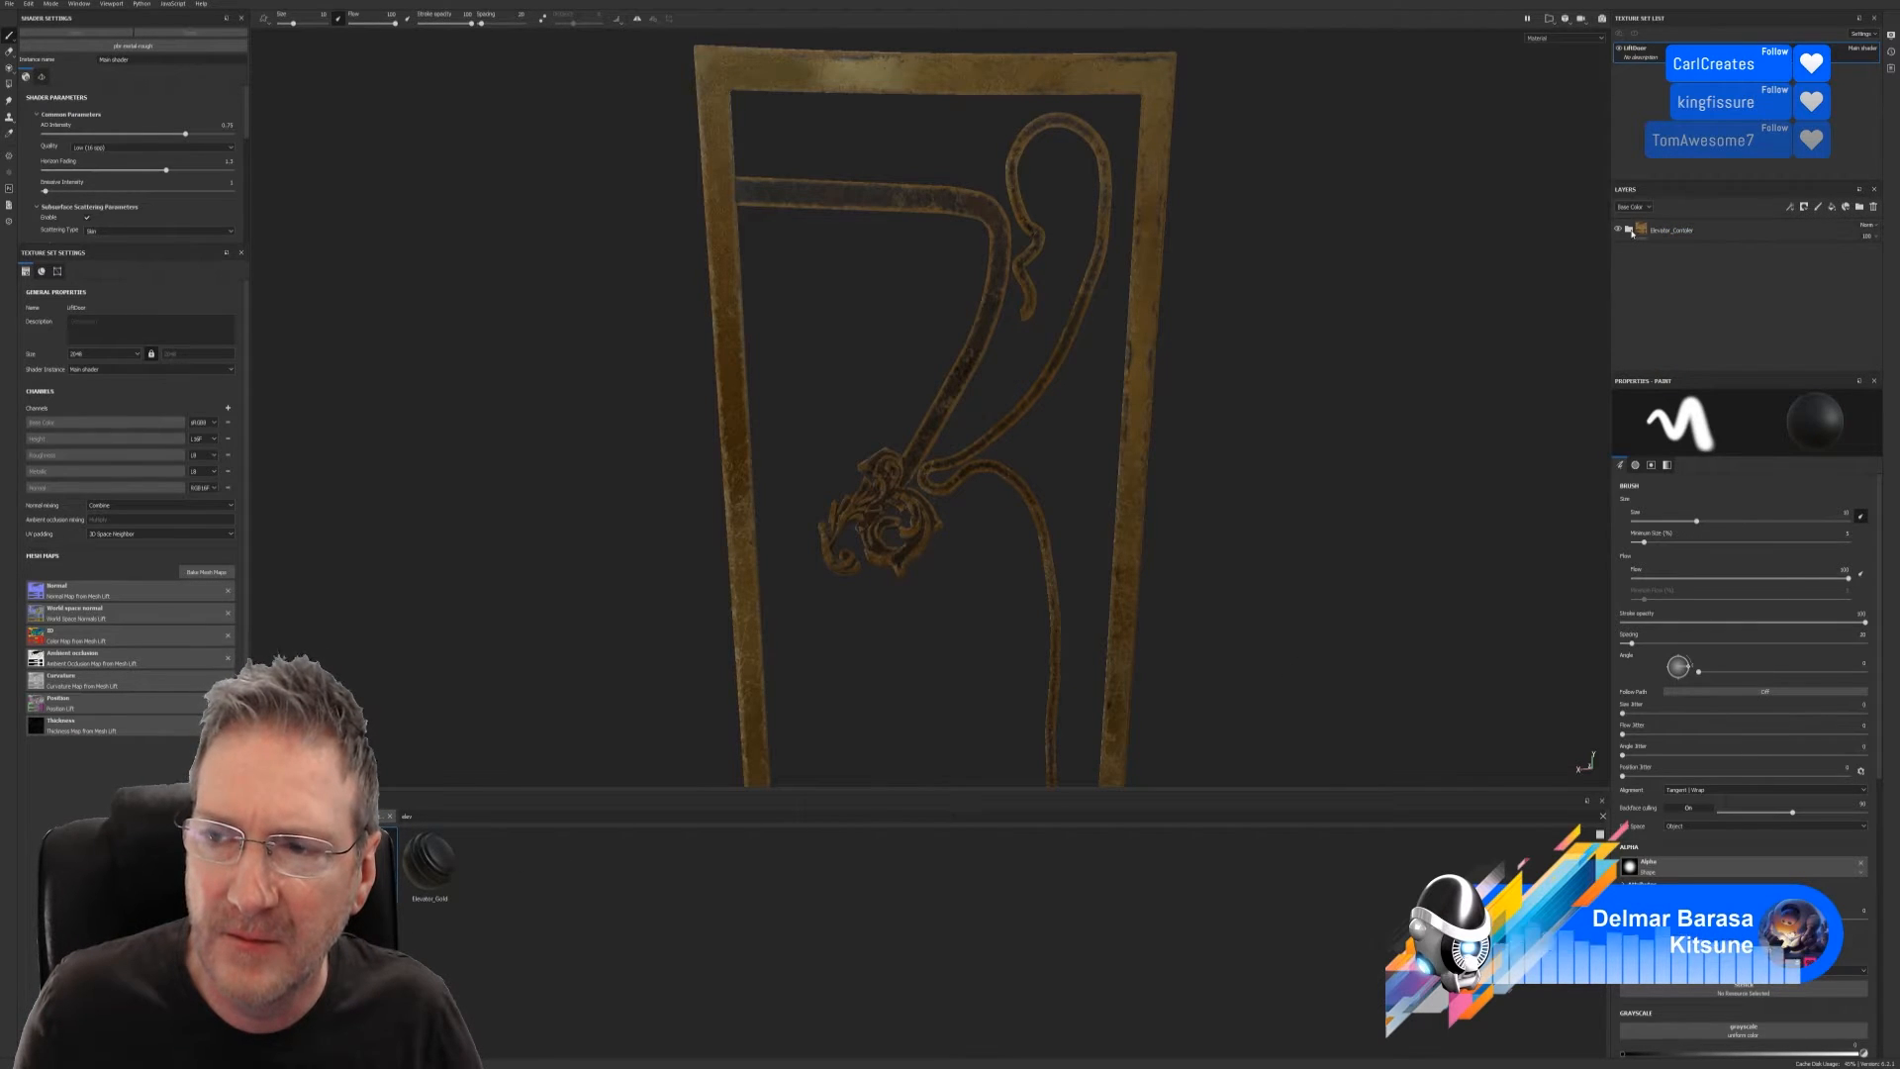
click(1630, 231)
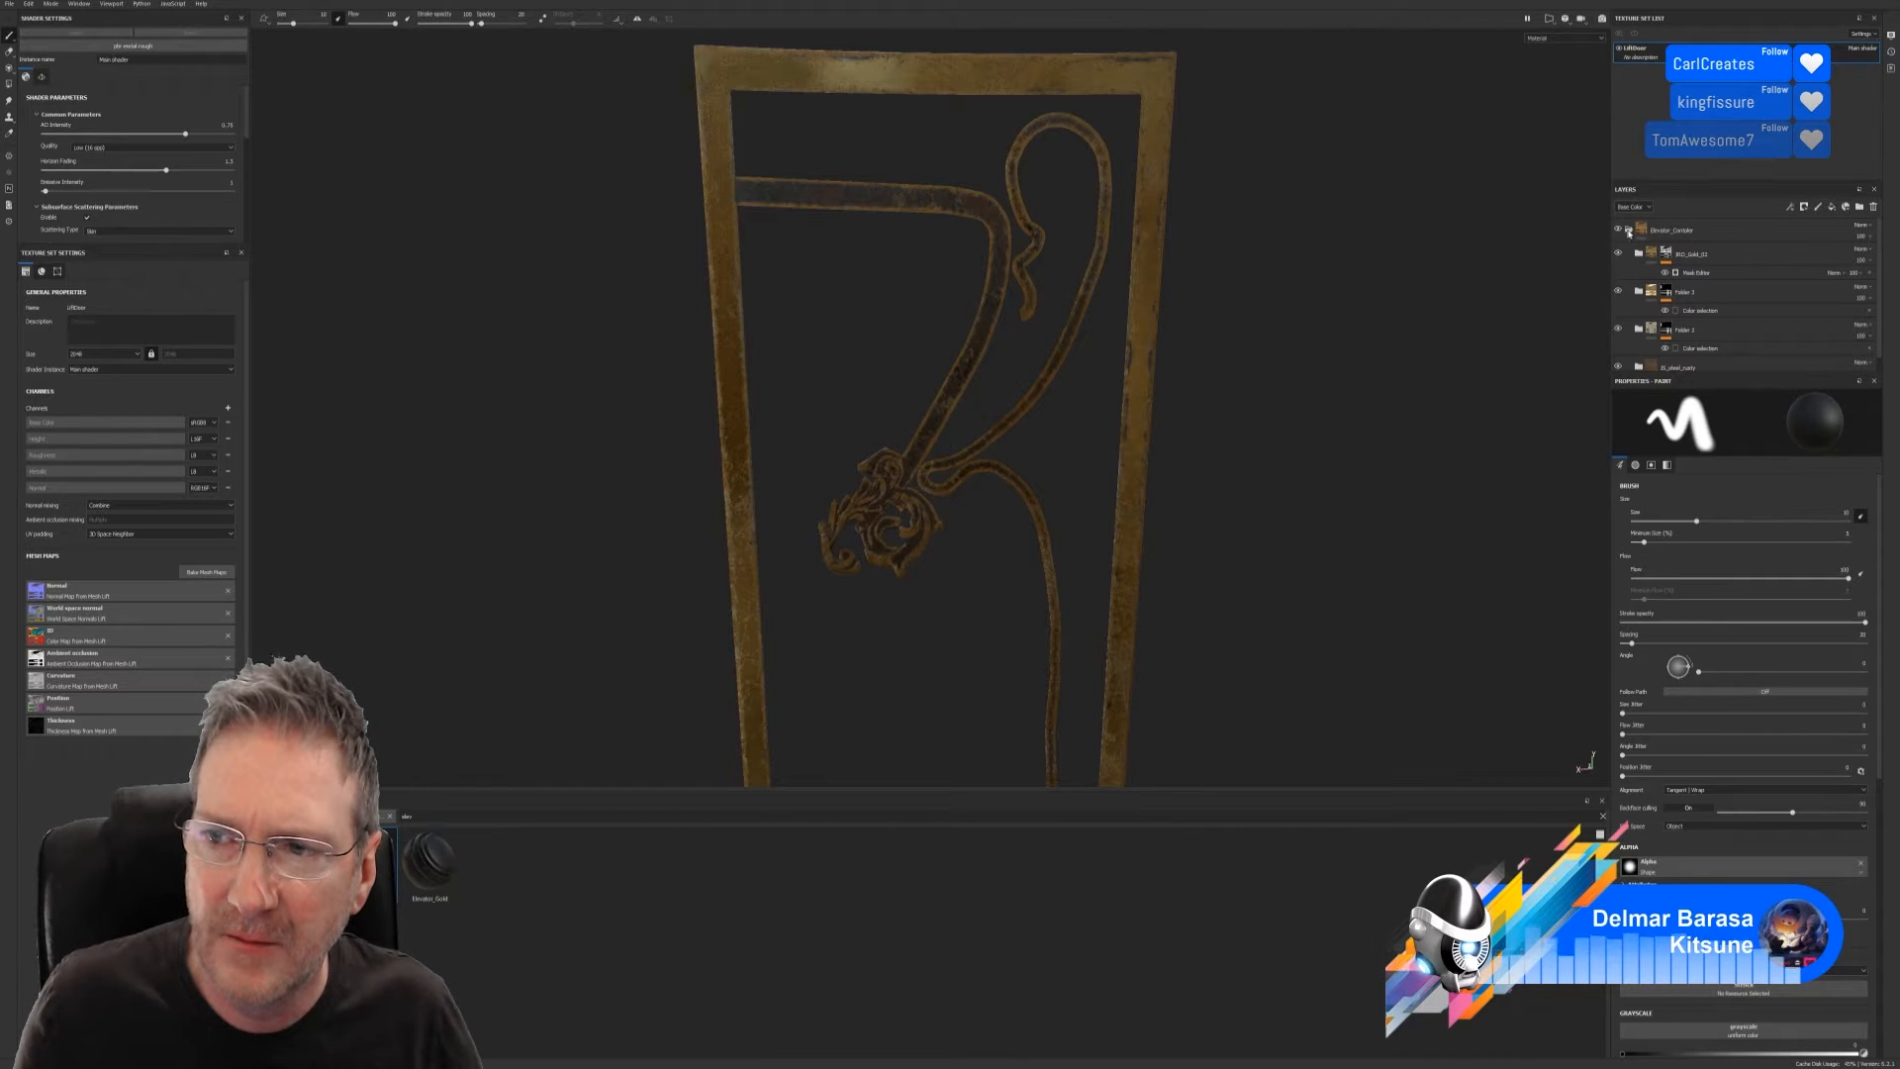
click(1630, 230)
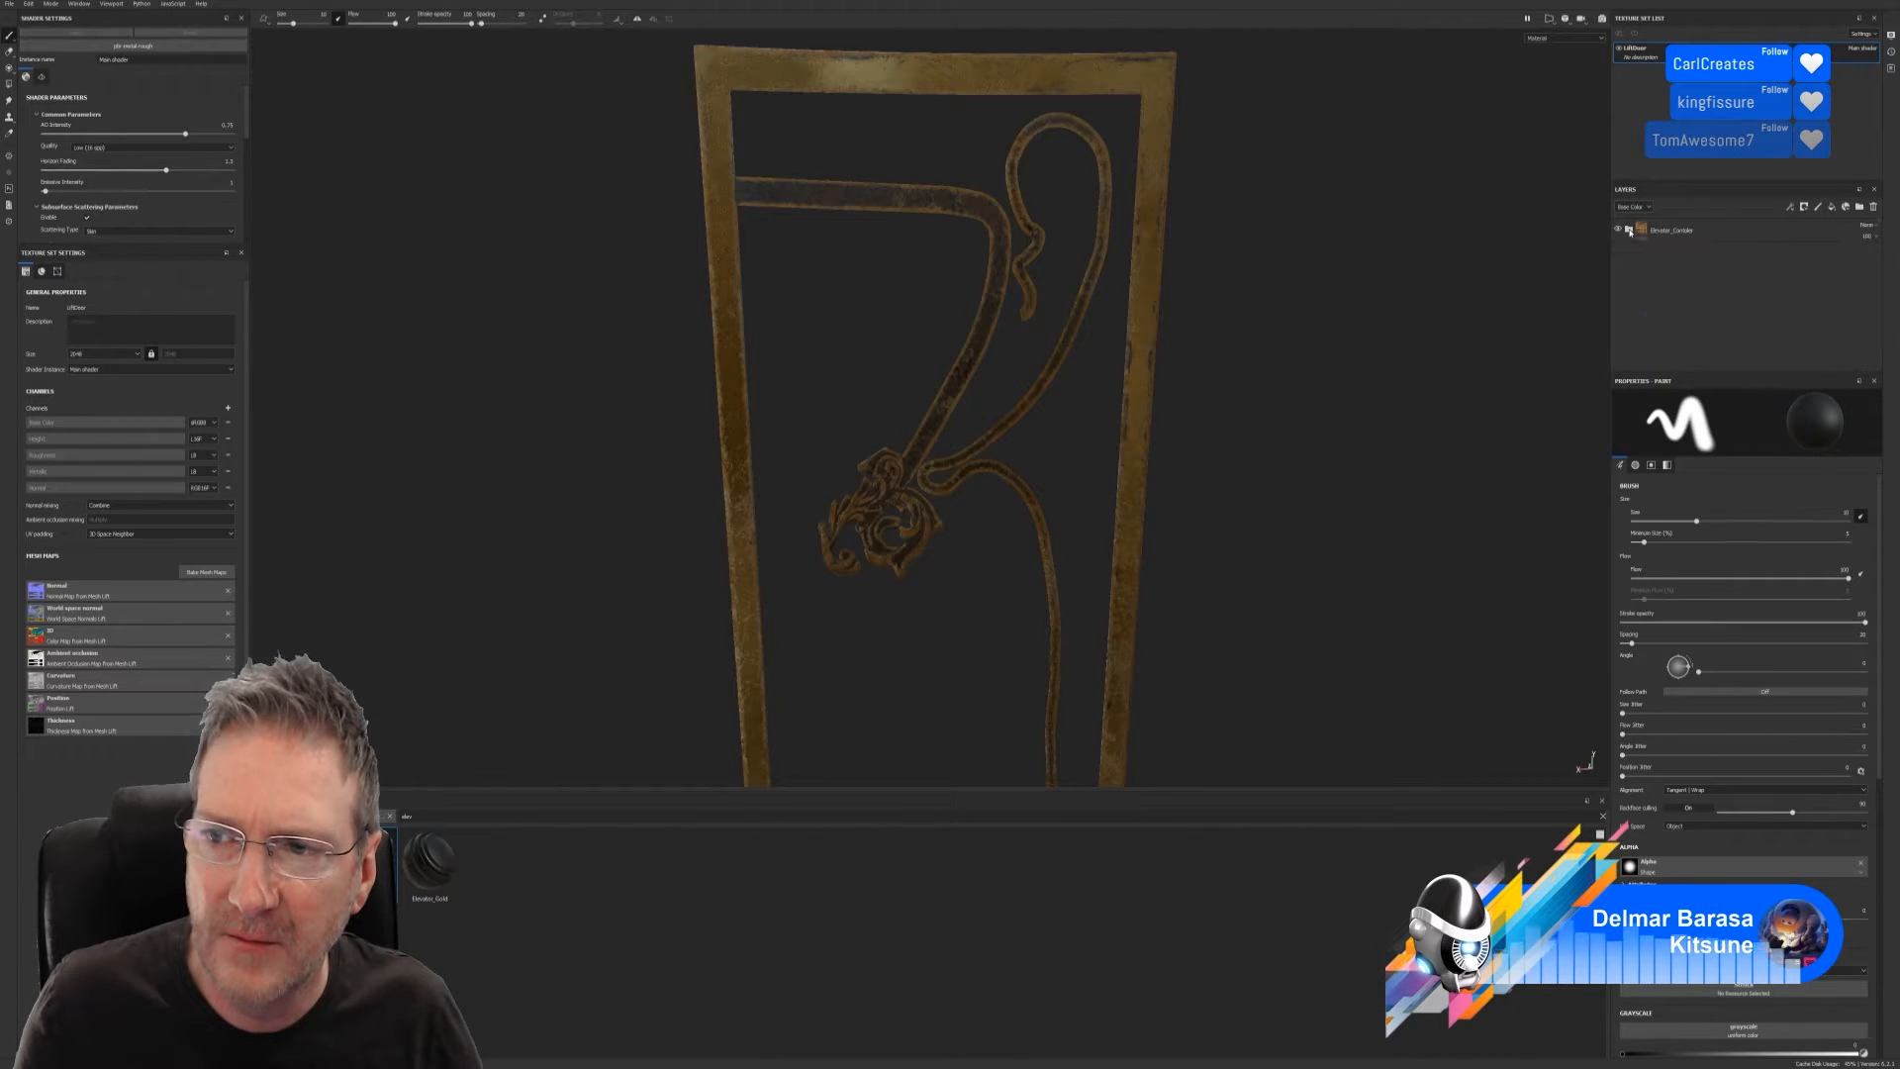
right_click(1726, 234)
click(1785, 275)
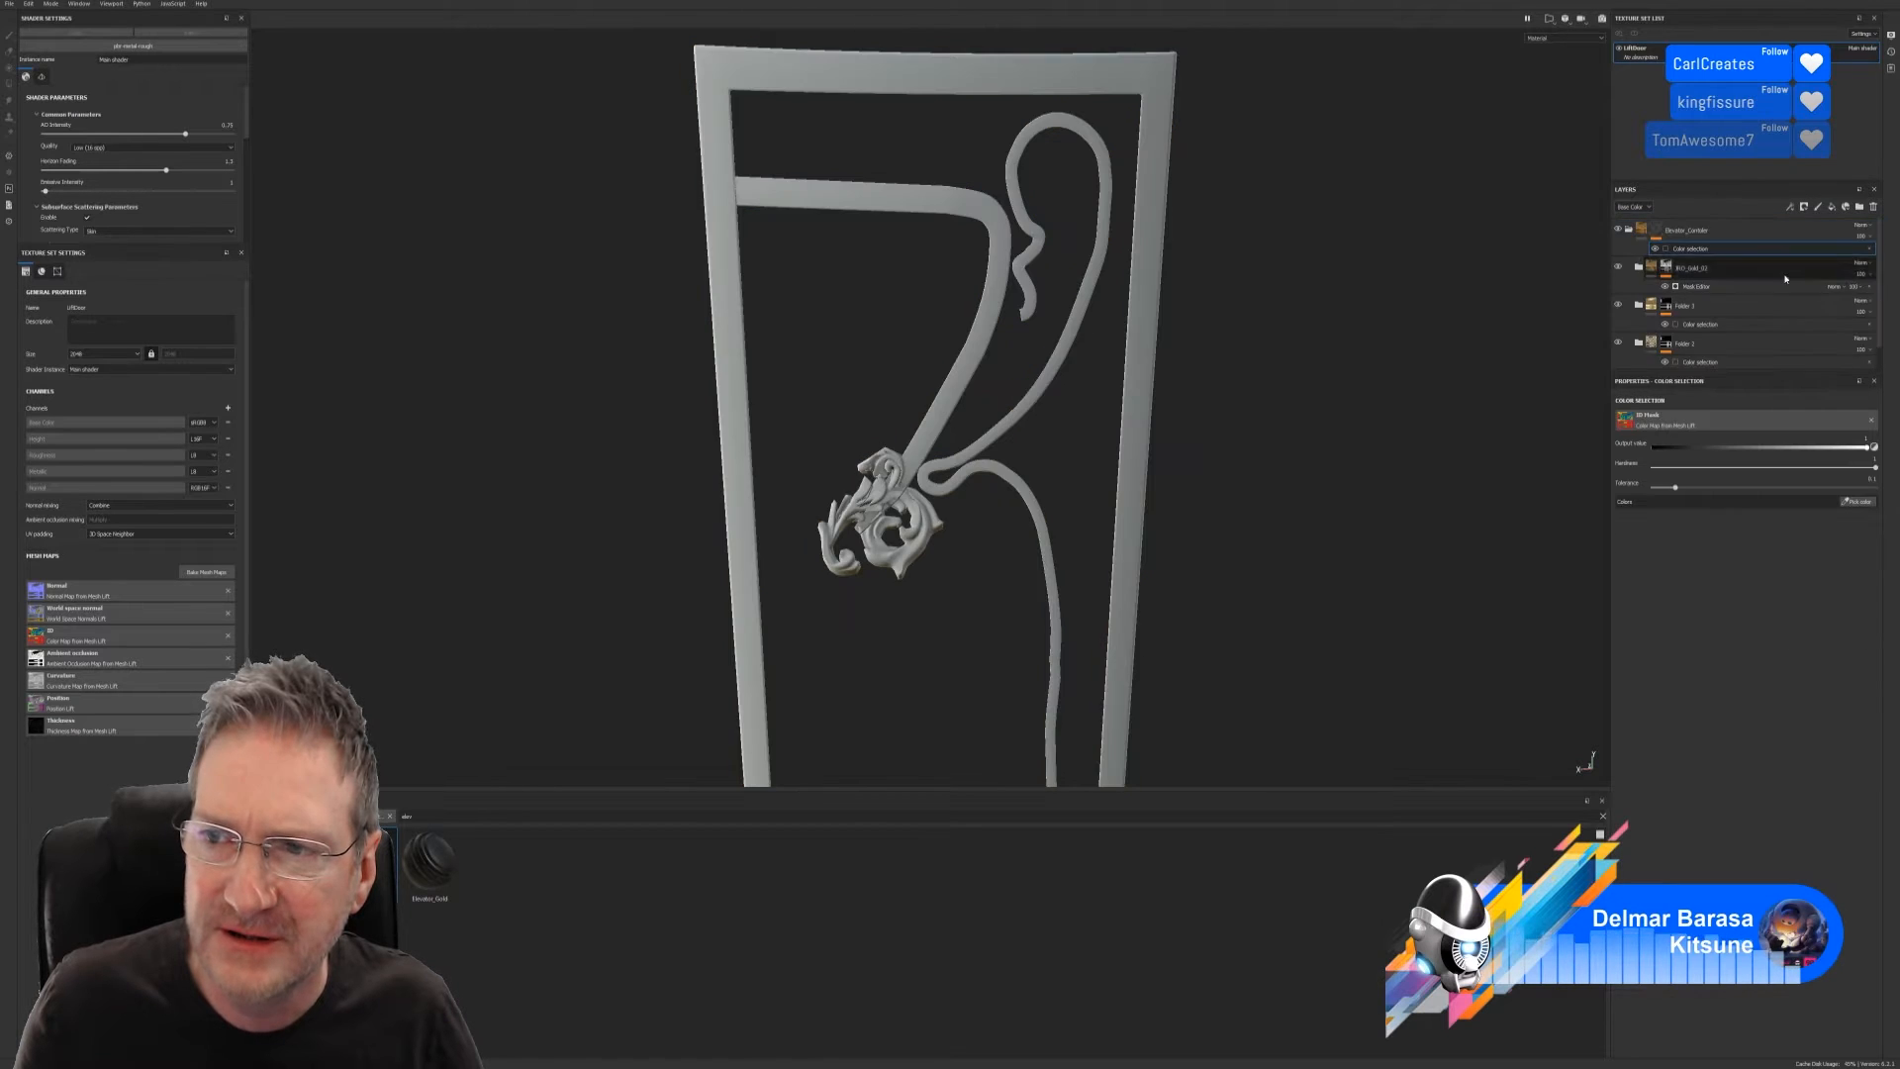
click(1860, 502)
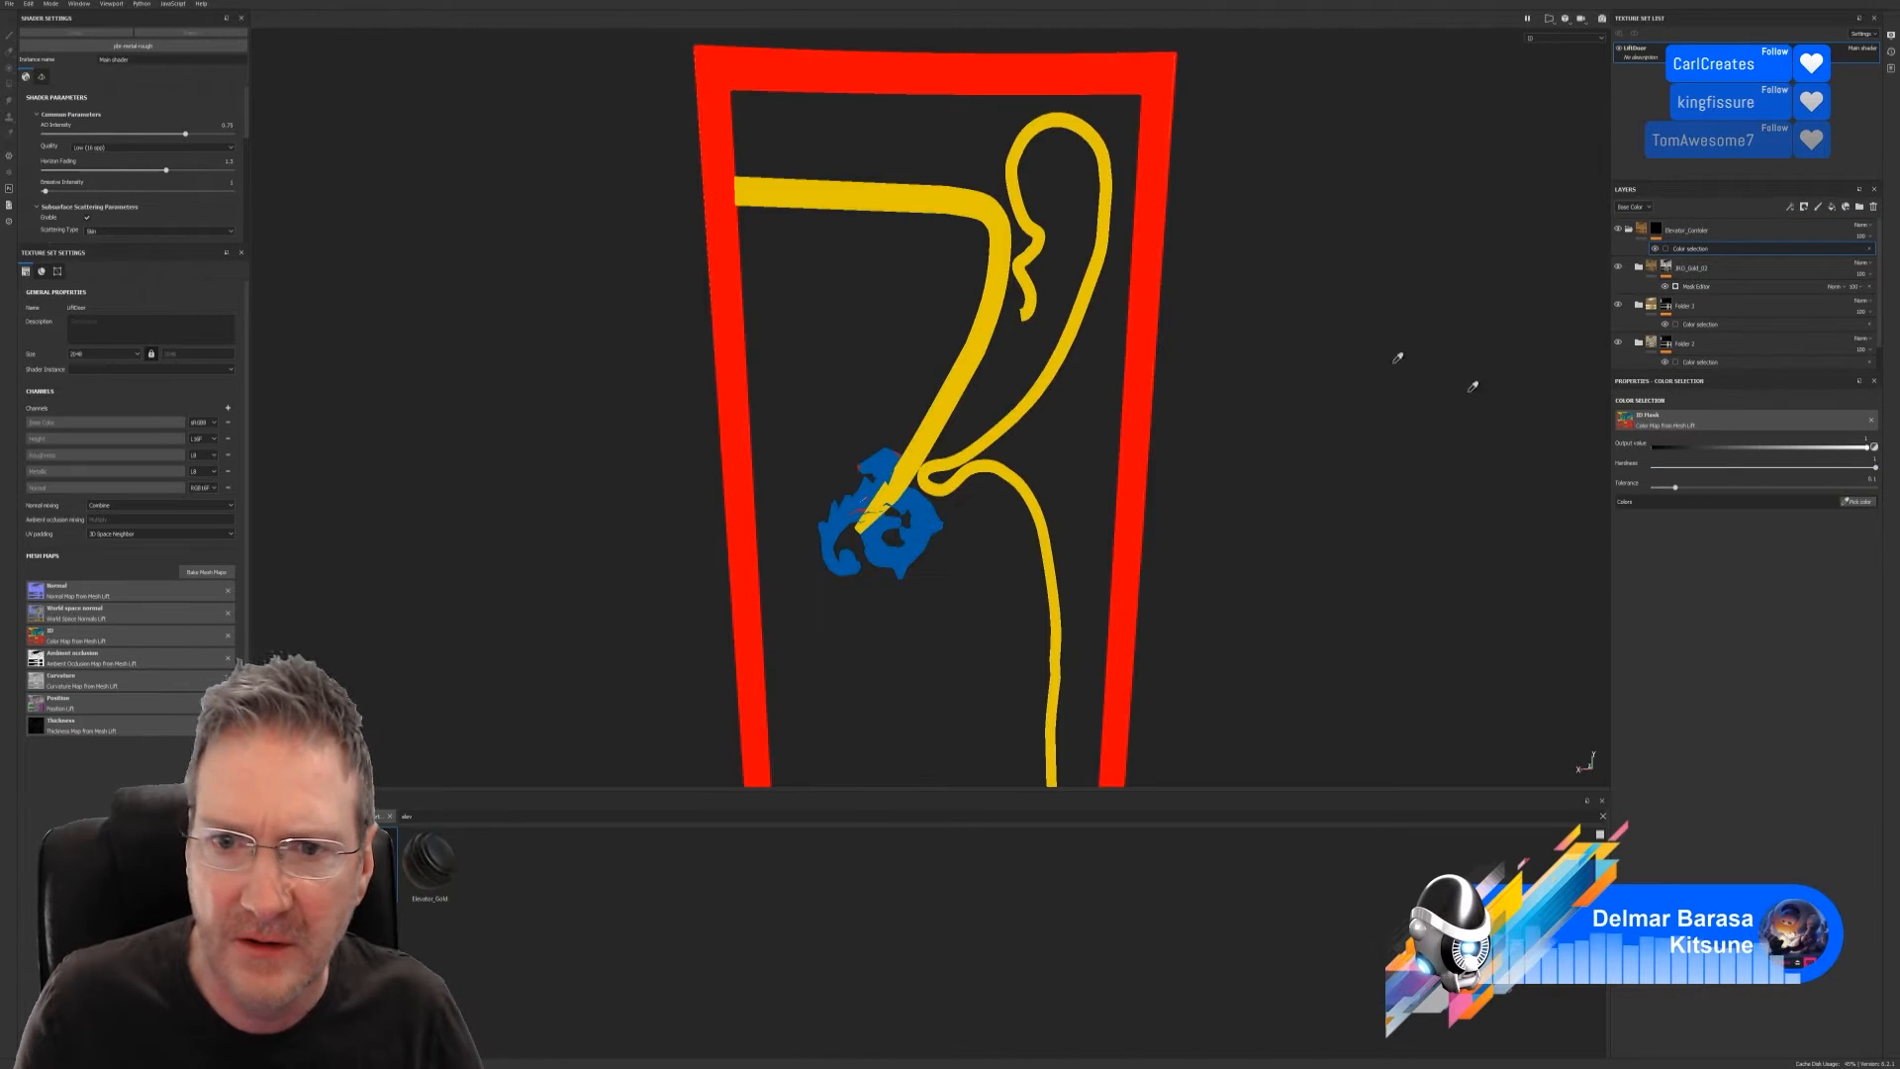
click(1141, 271)
alt+drag(1269, 453, 910, 554)
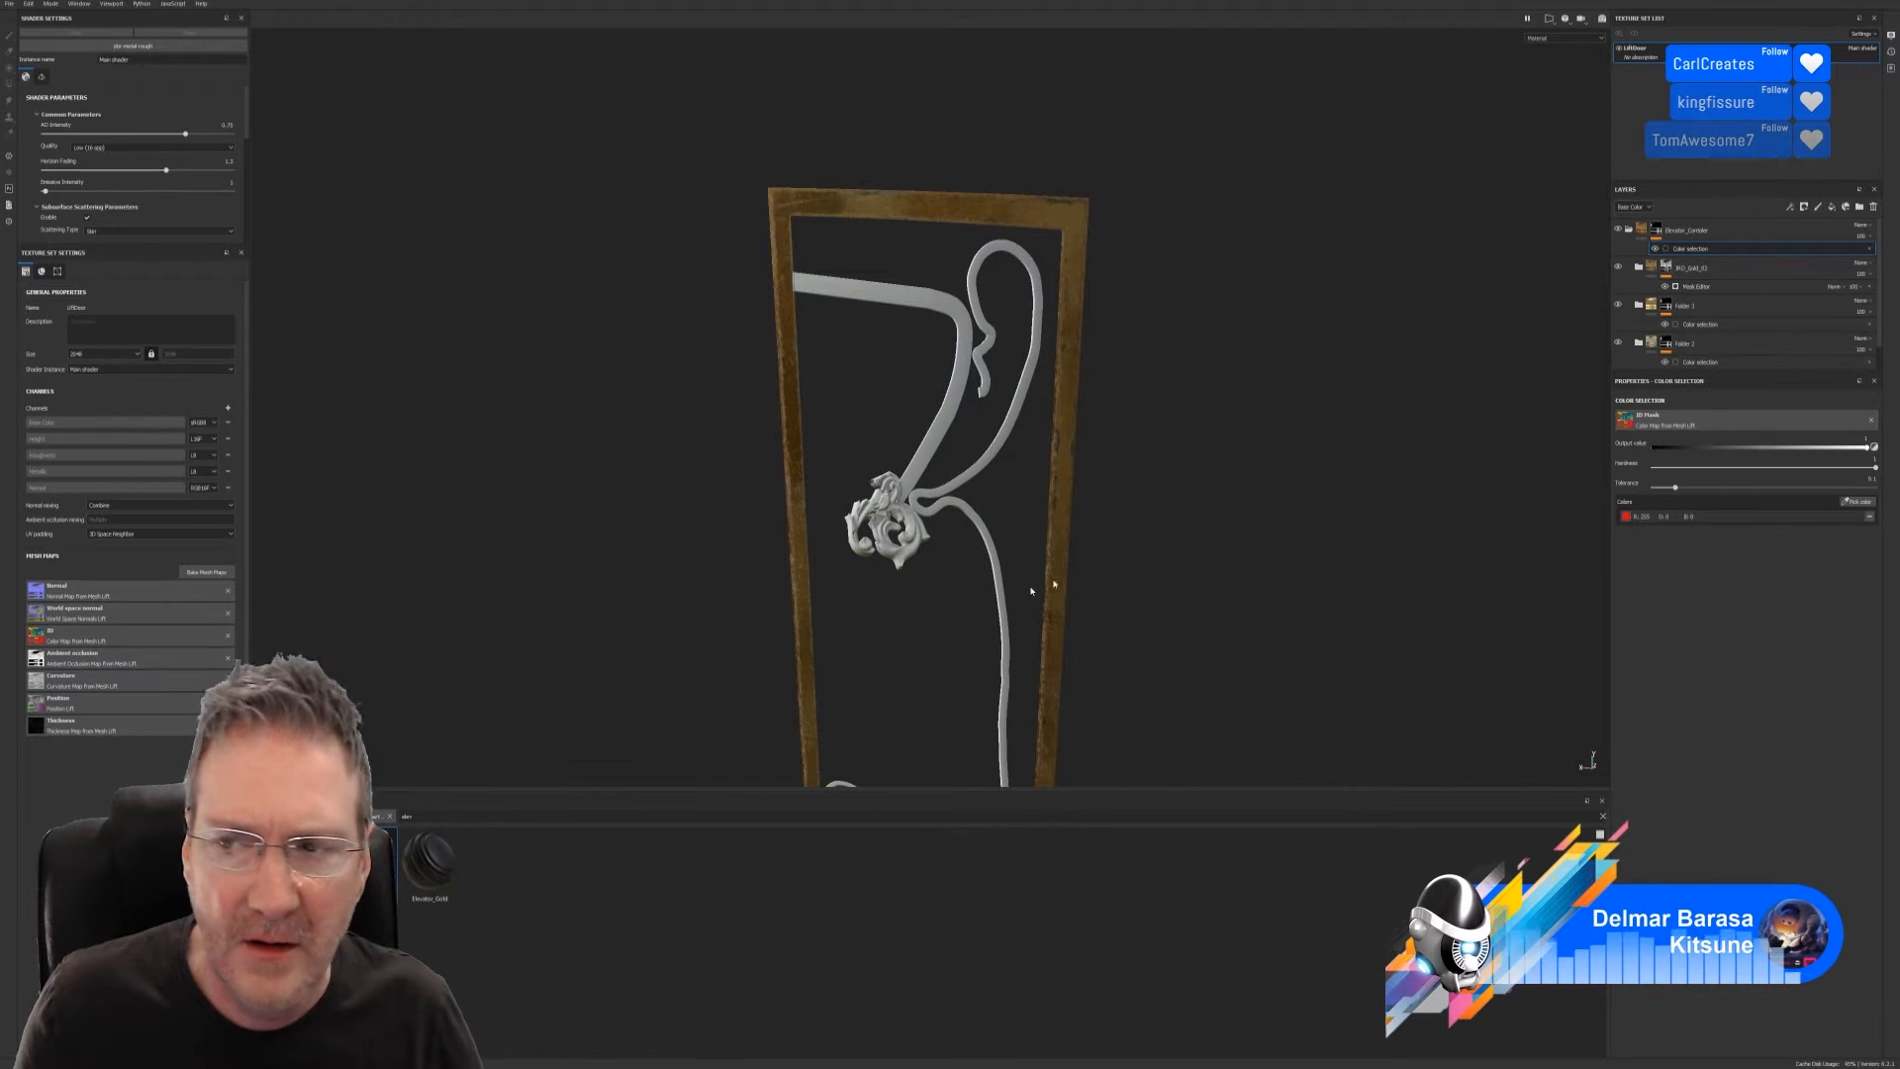
click(1629, 229)
Apply the Elevator_Gold smart material to the gate and give it a color selection mask using the pipes' yellow ID color
drag(427, 865, 888, 506)
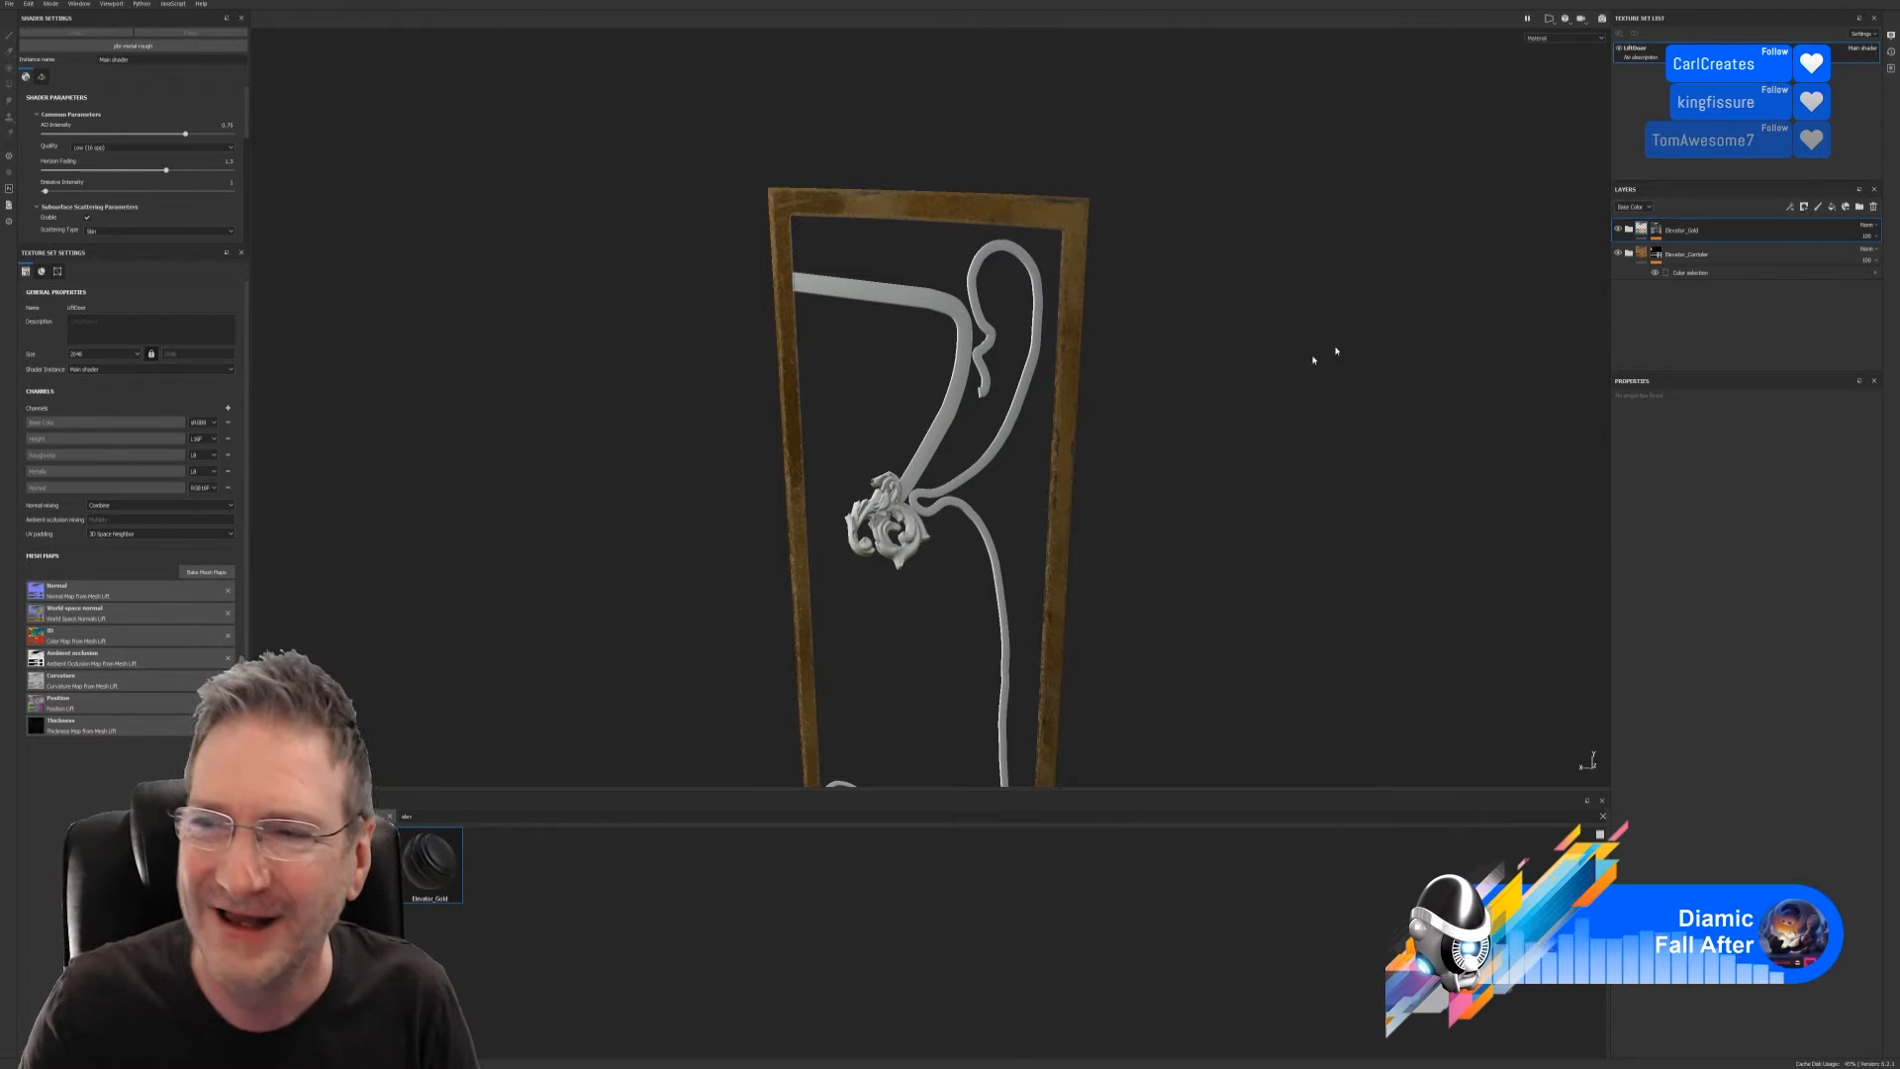
right_click(1712, 220)
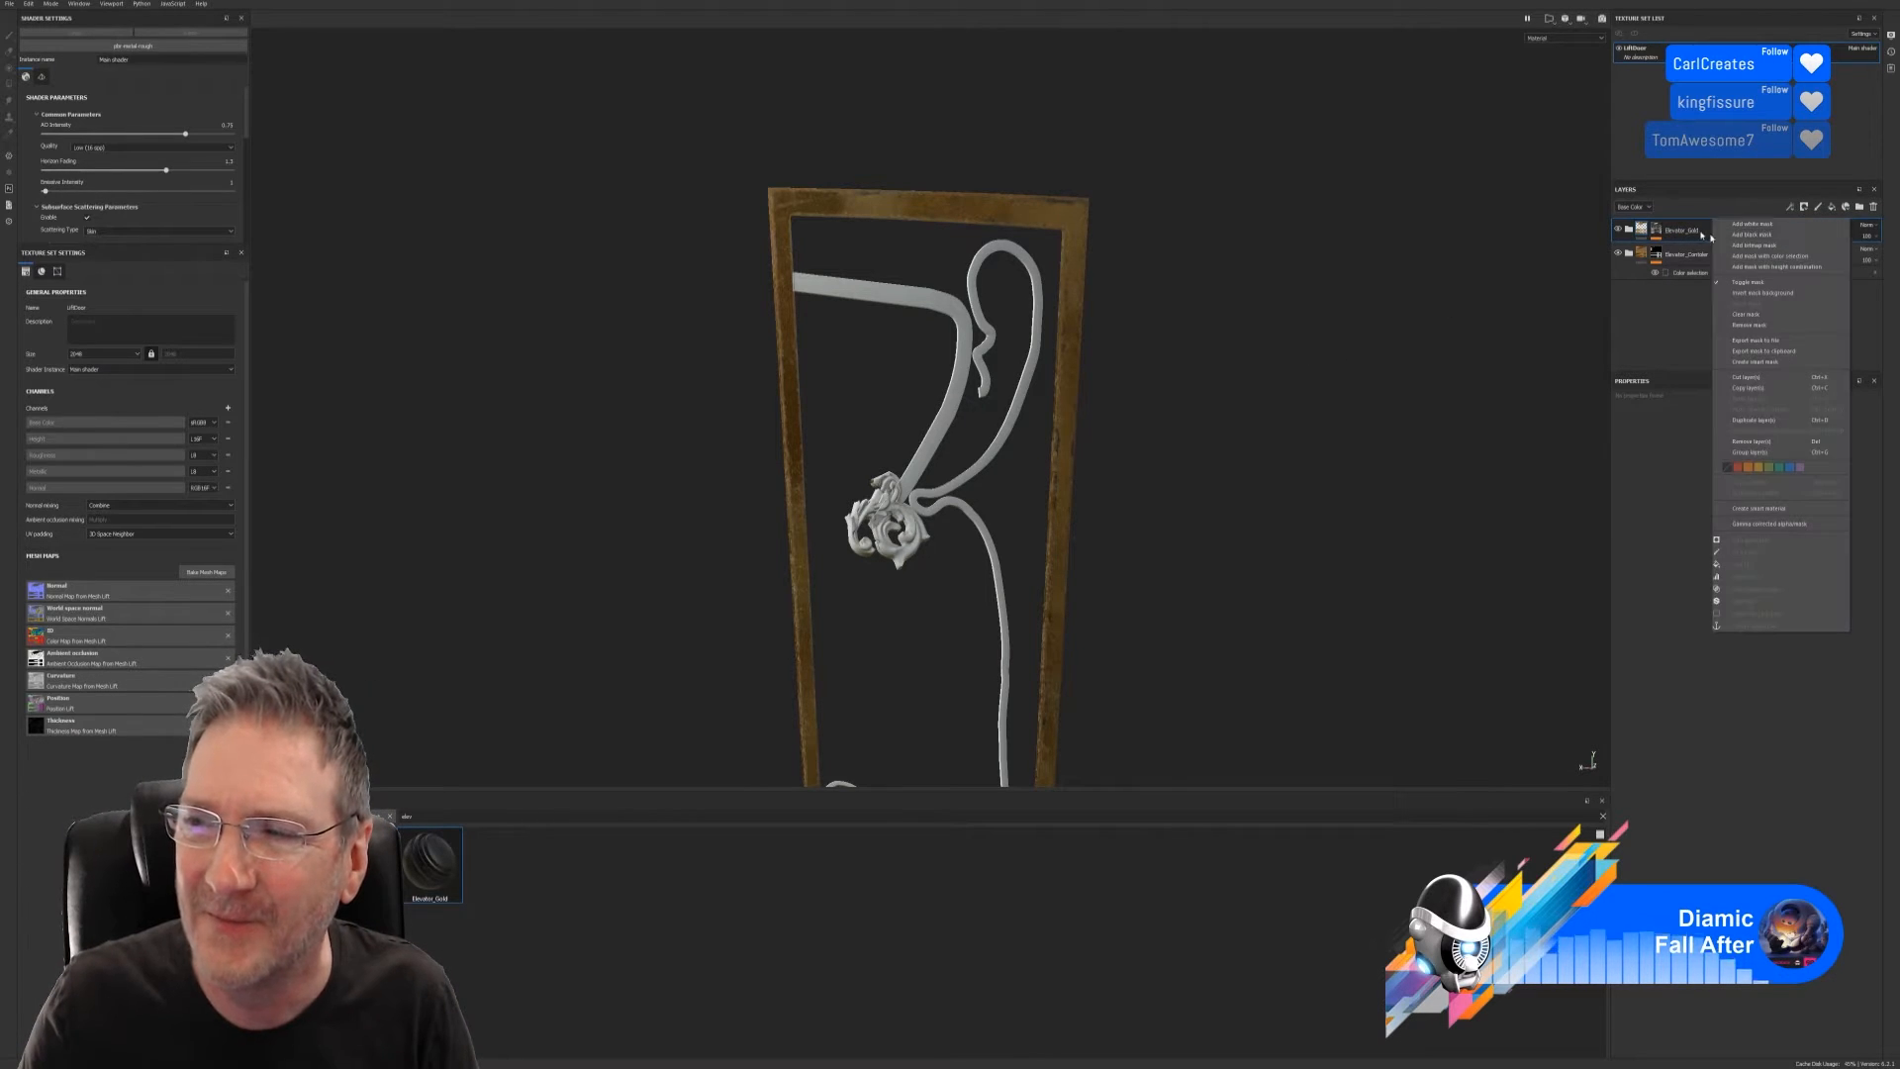
click(1770, 259)
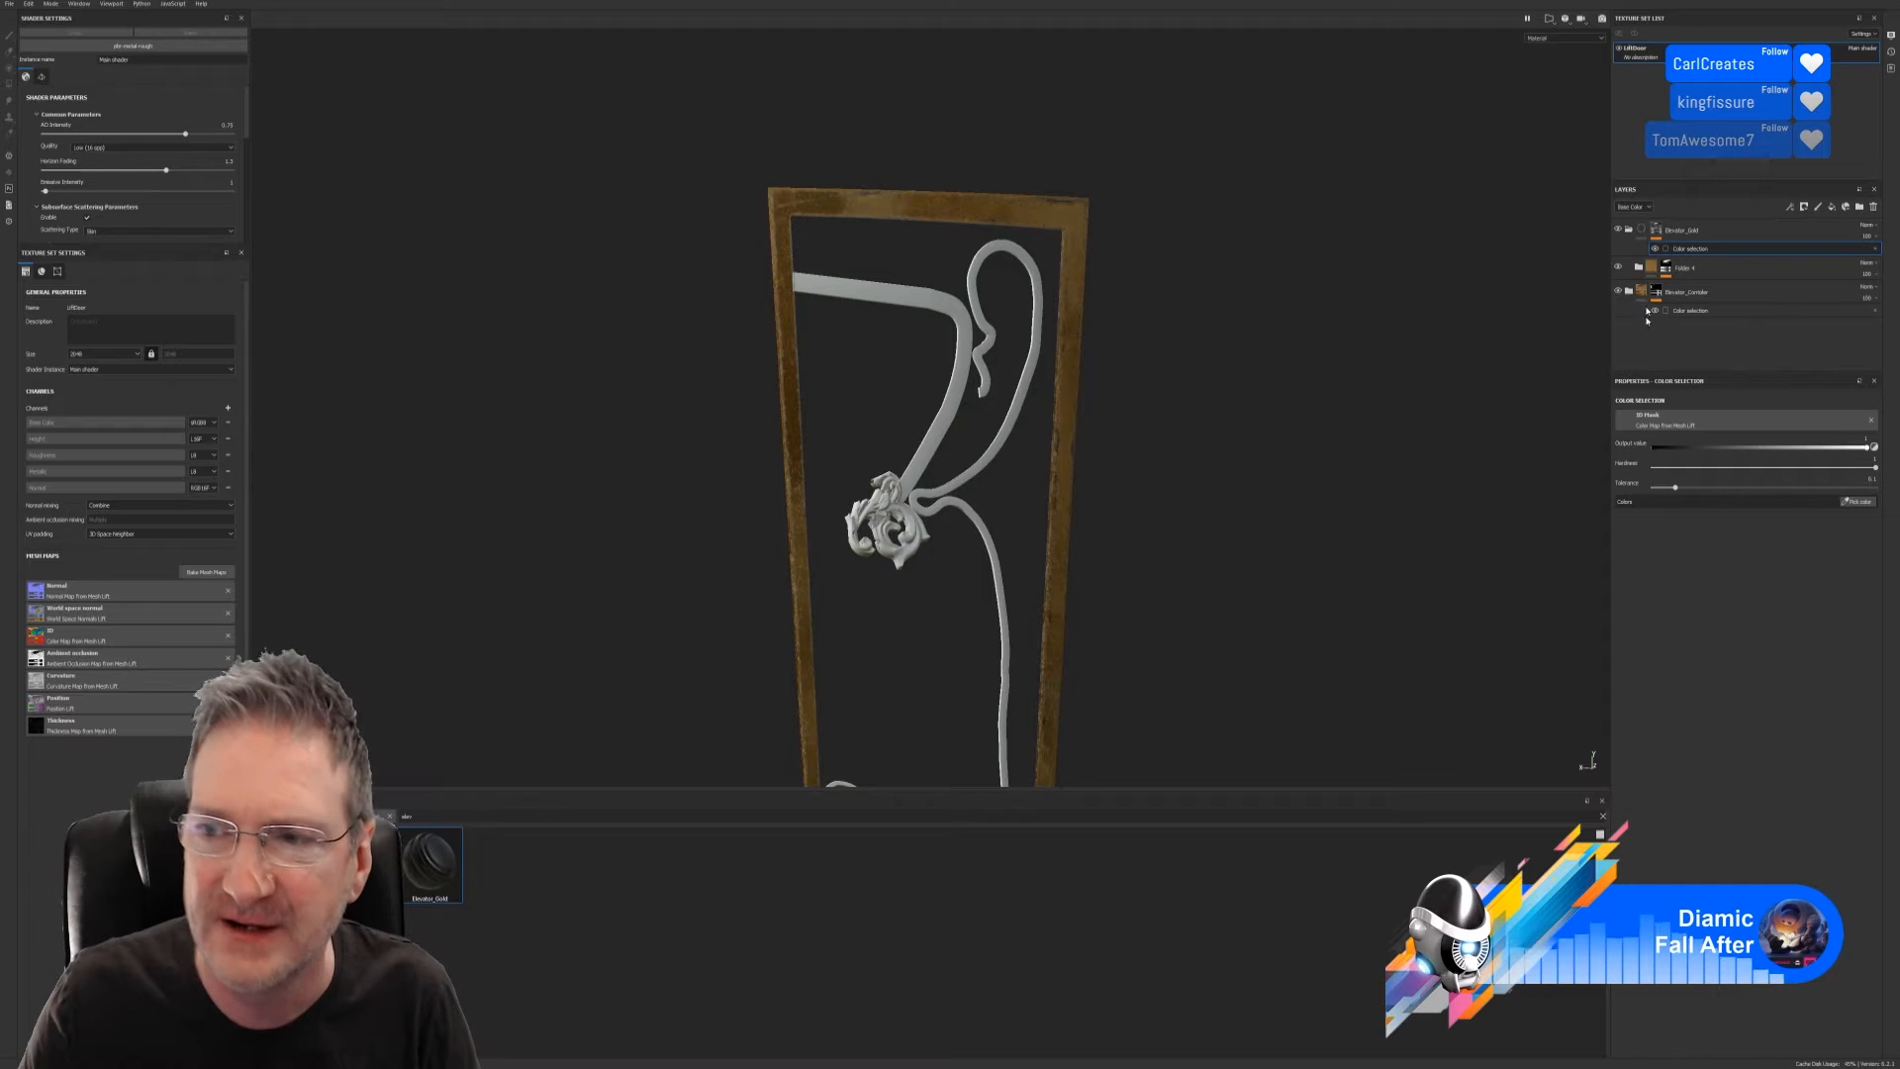
click(1863, 503)
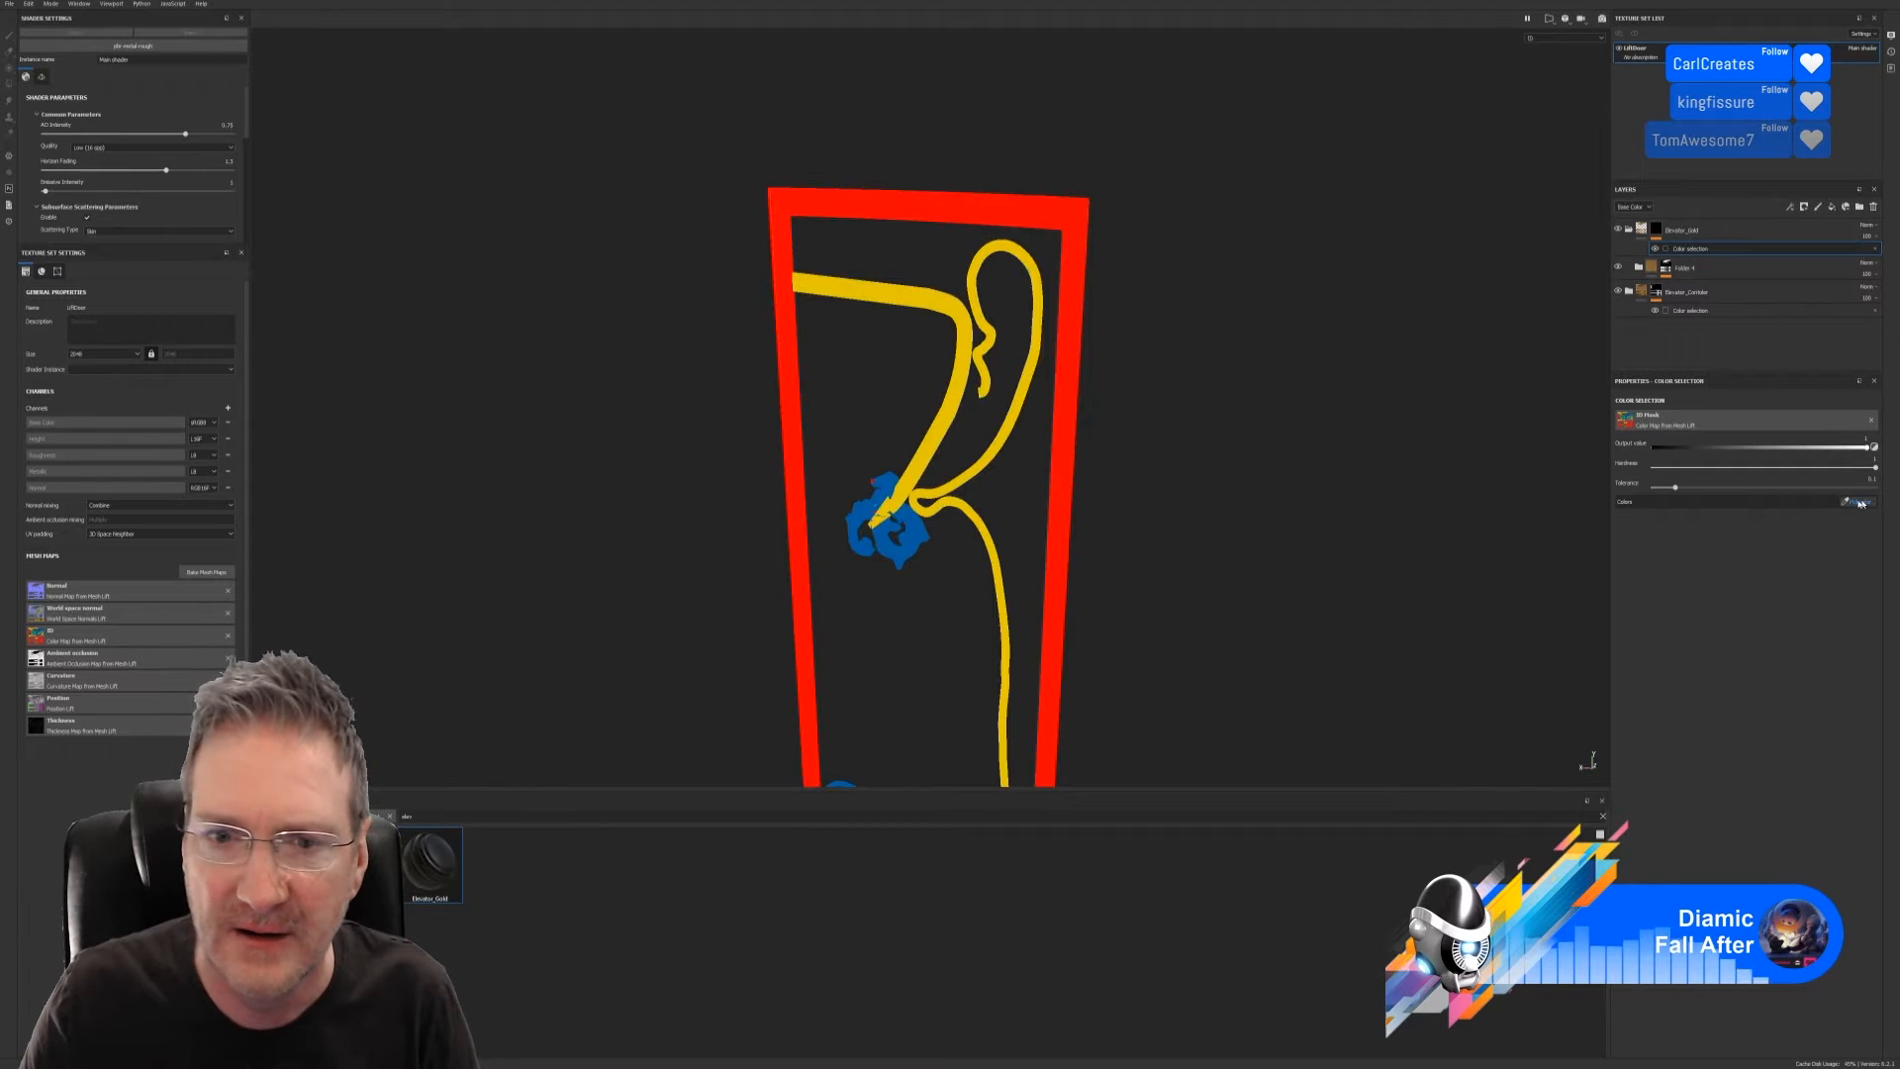
click(922, 286)
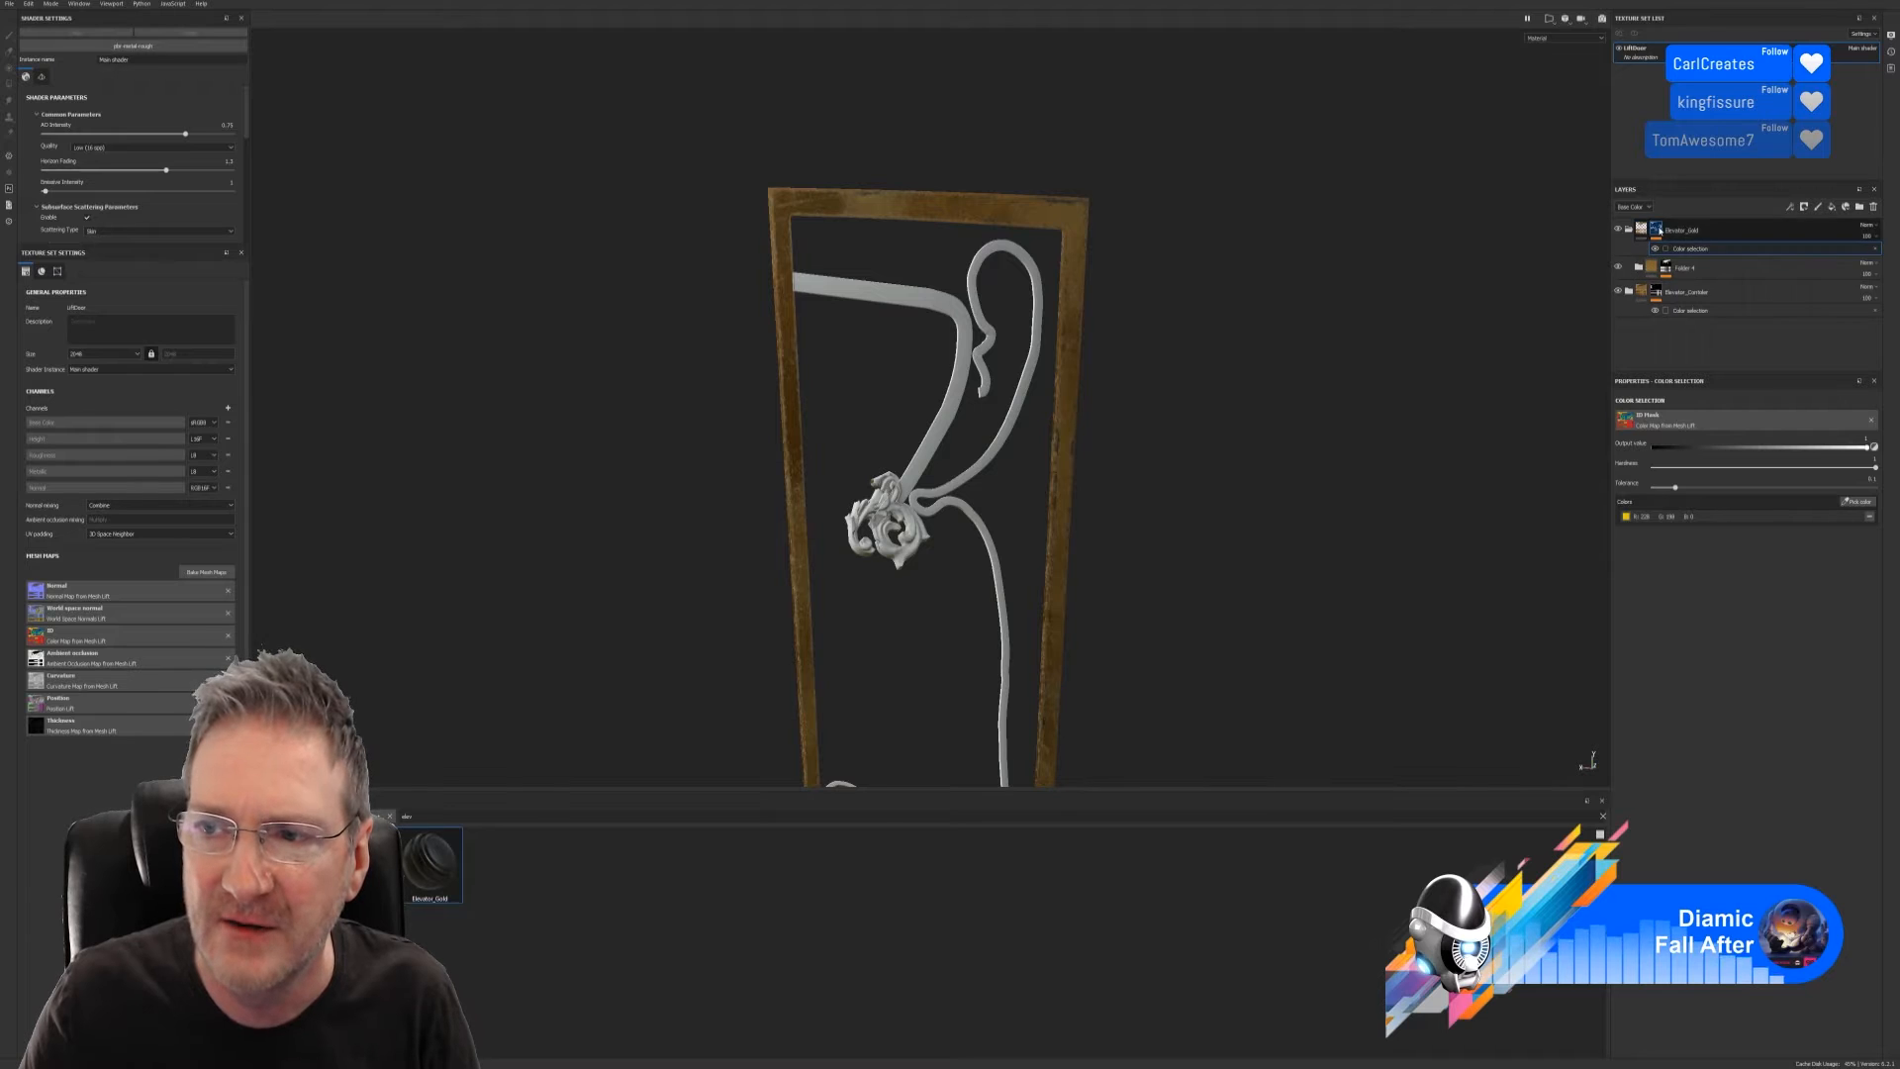
Delete the leftover Color selection effect from the mask of Folder 4 inside Elevator_Gold, and expand that folder and its subfolder
click(1666, 275)
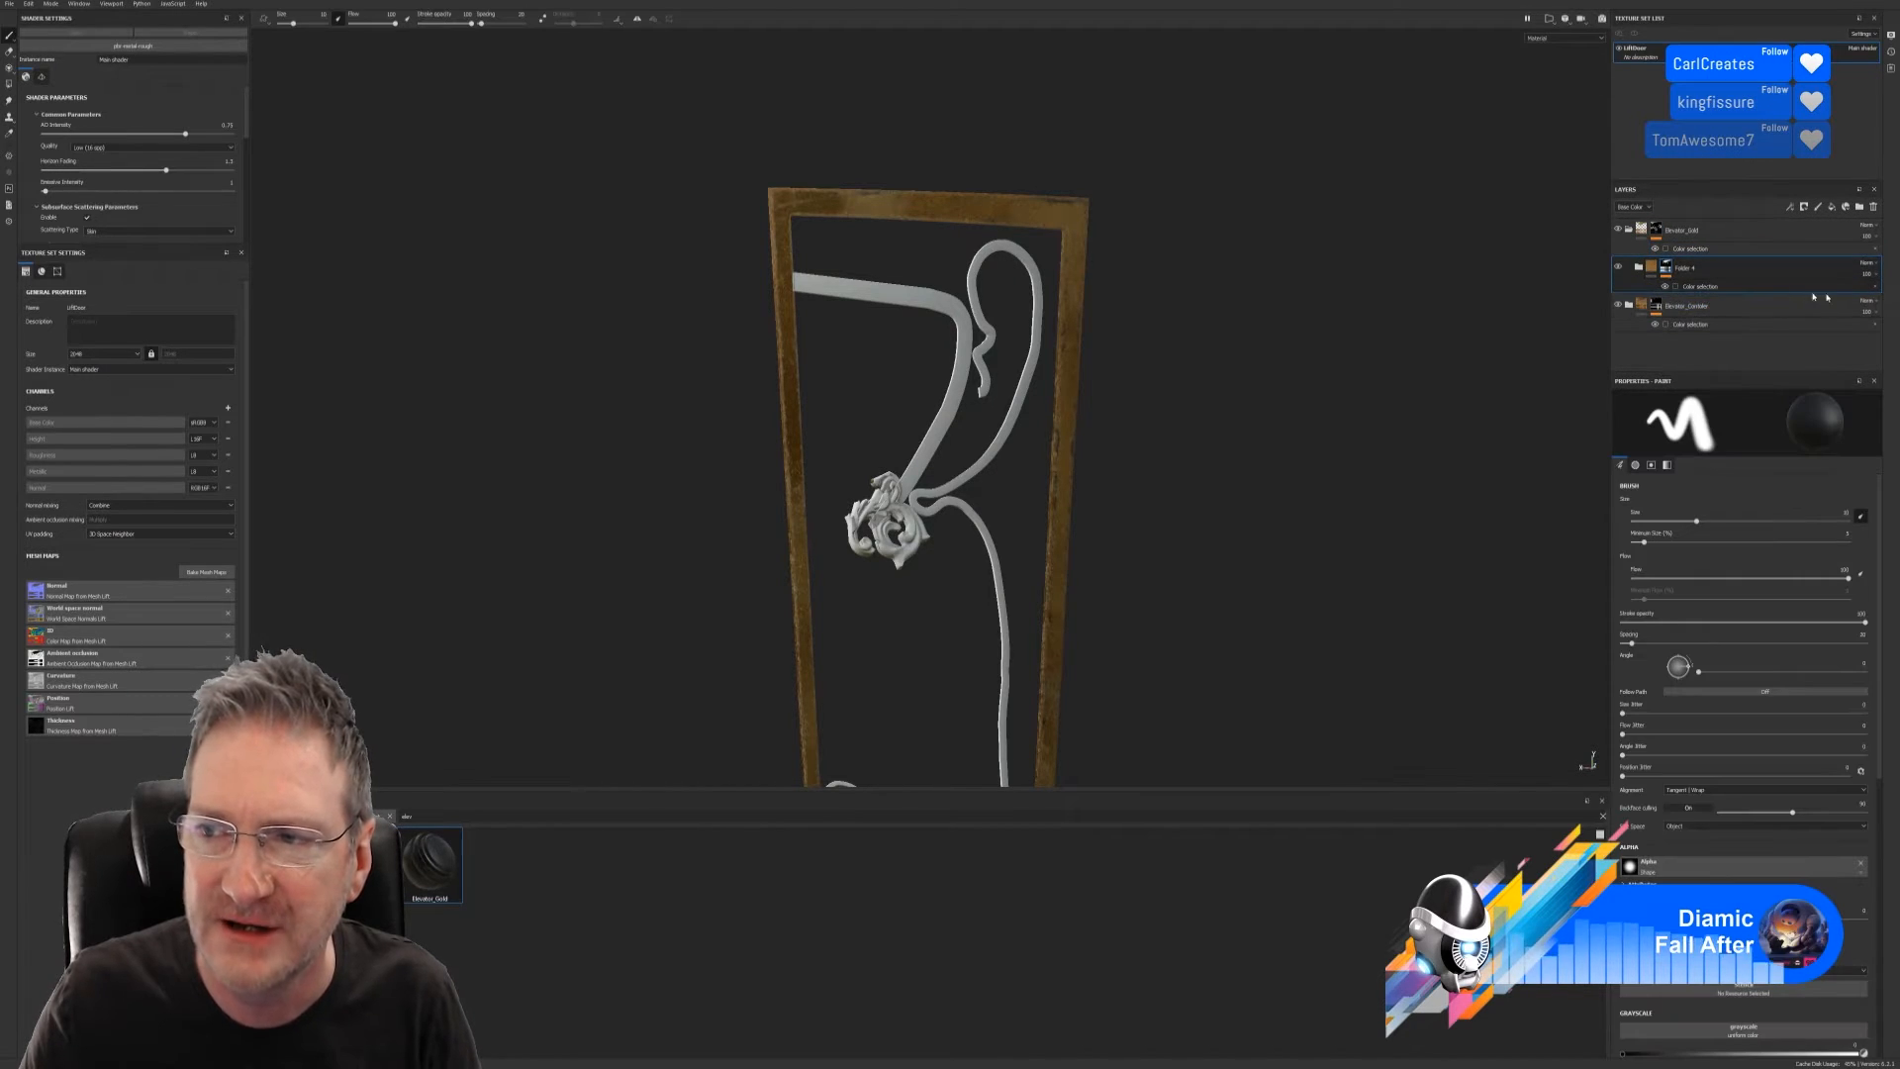
click(1874, 286)
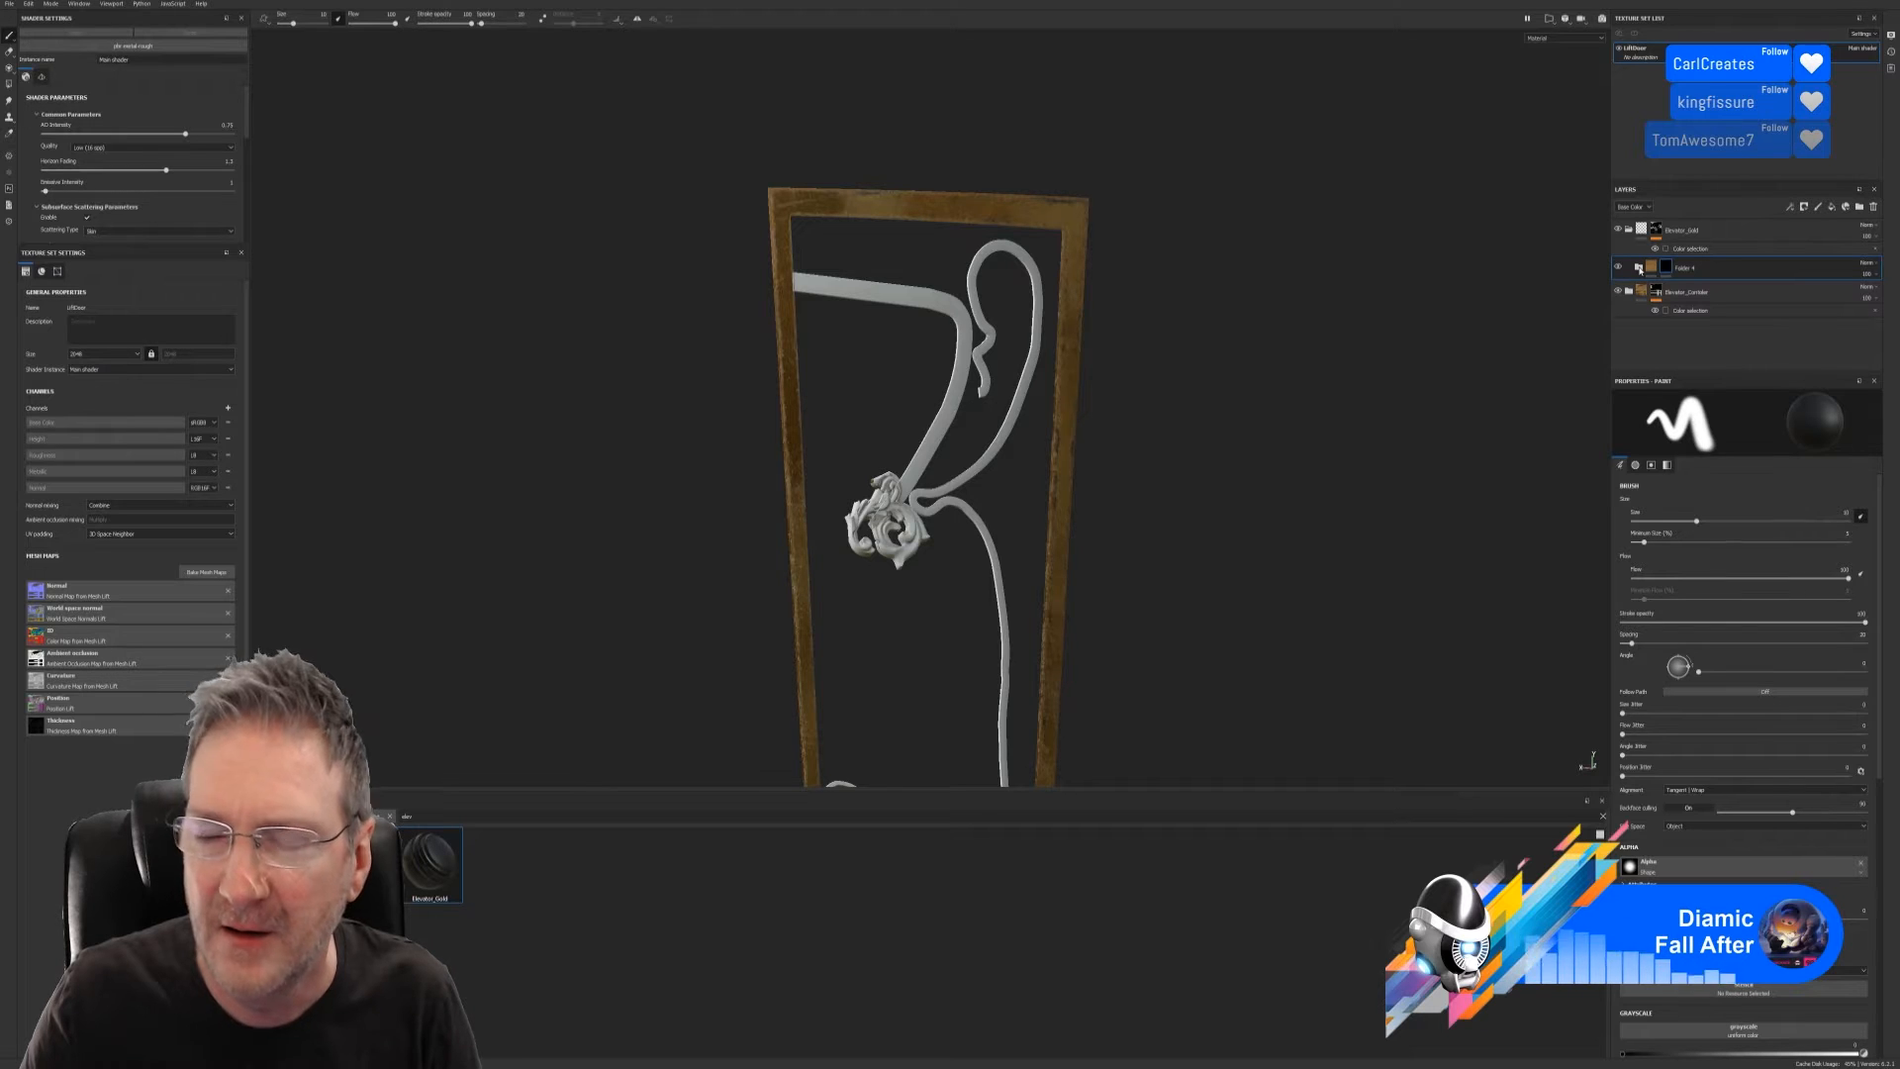
click(1639, 268)
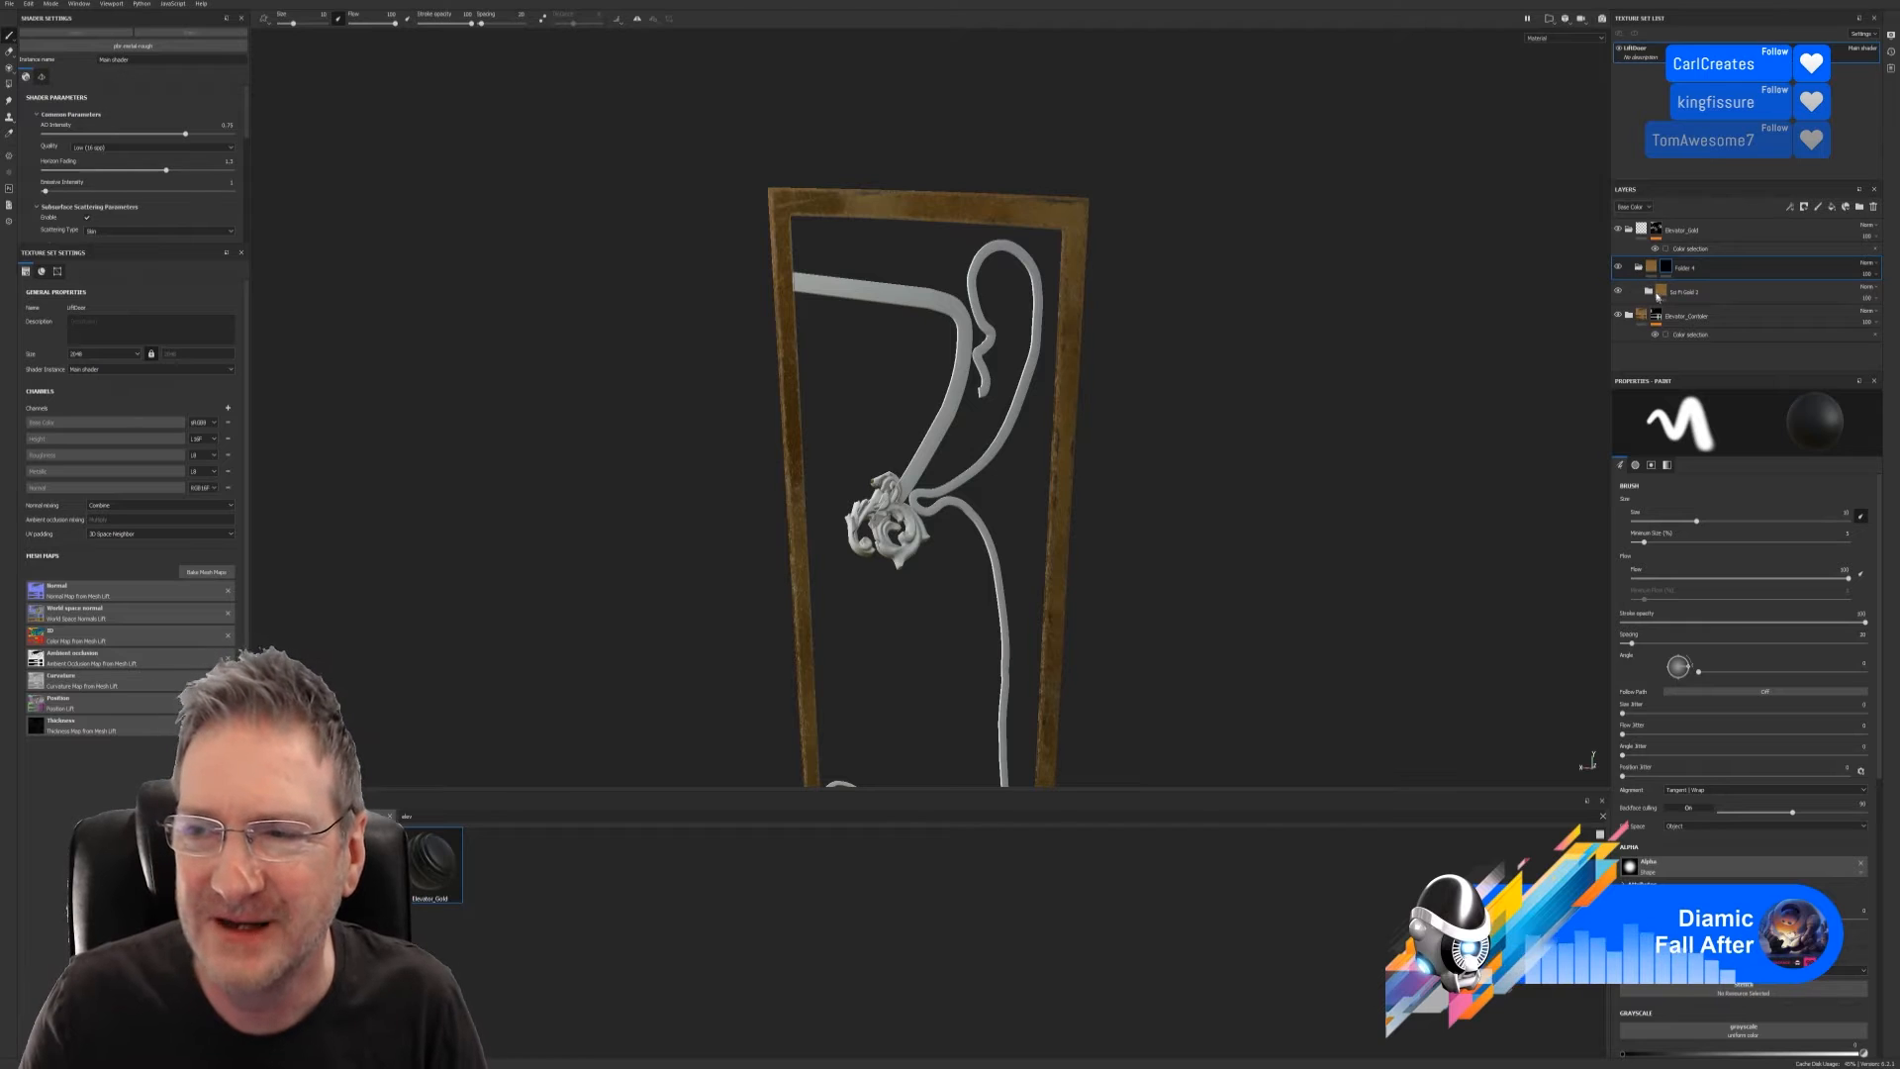
click(1639, 267)
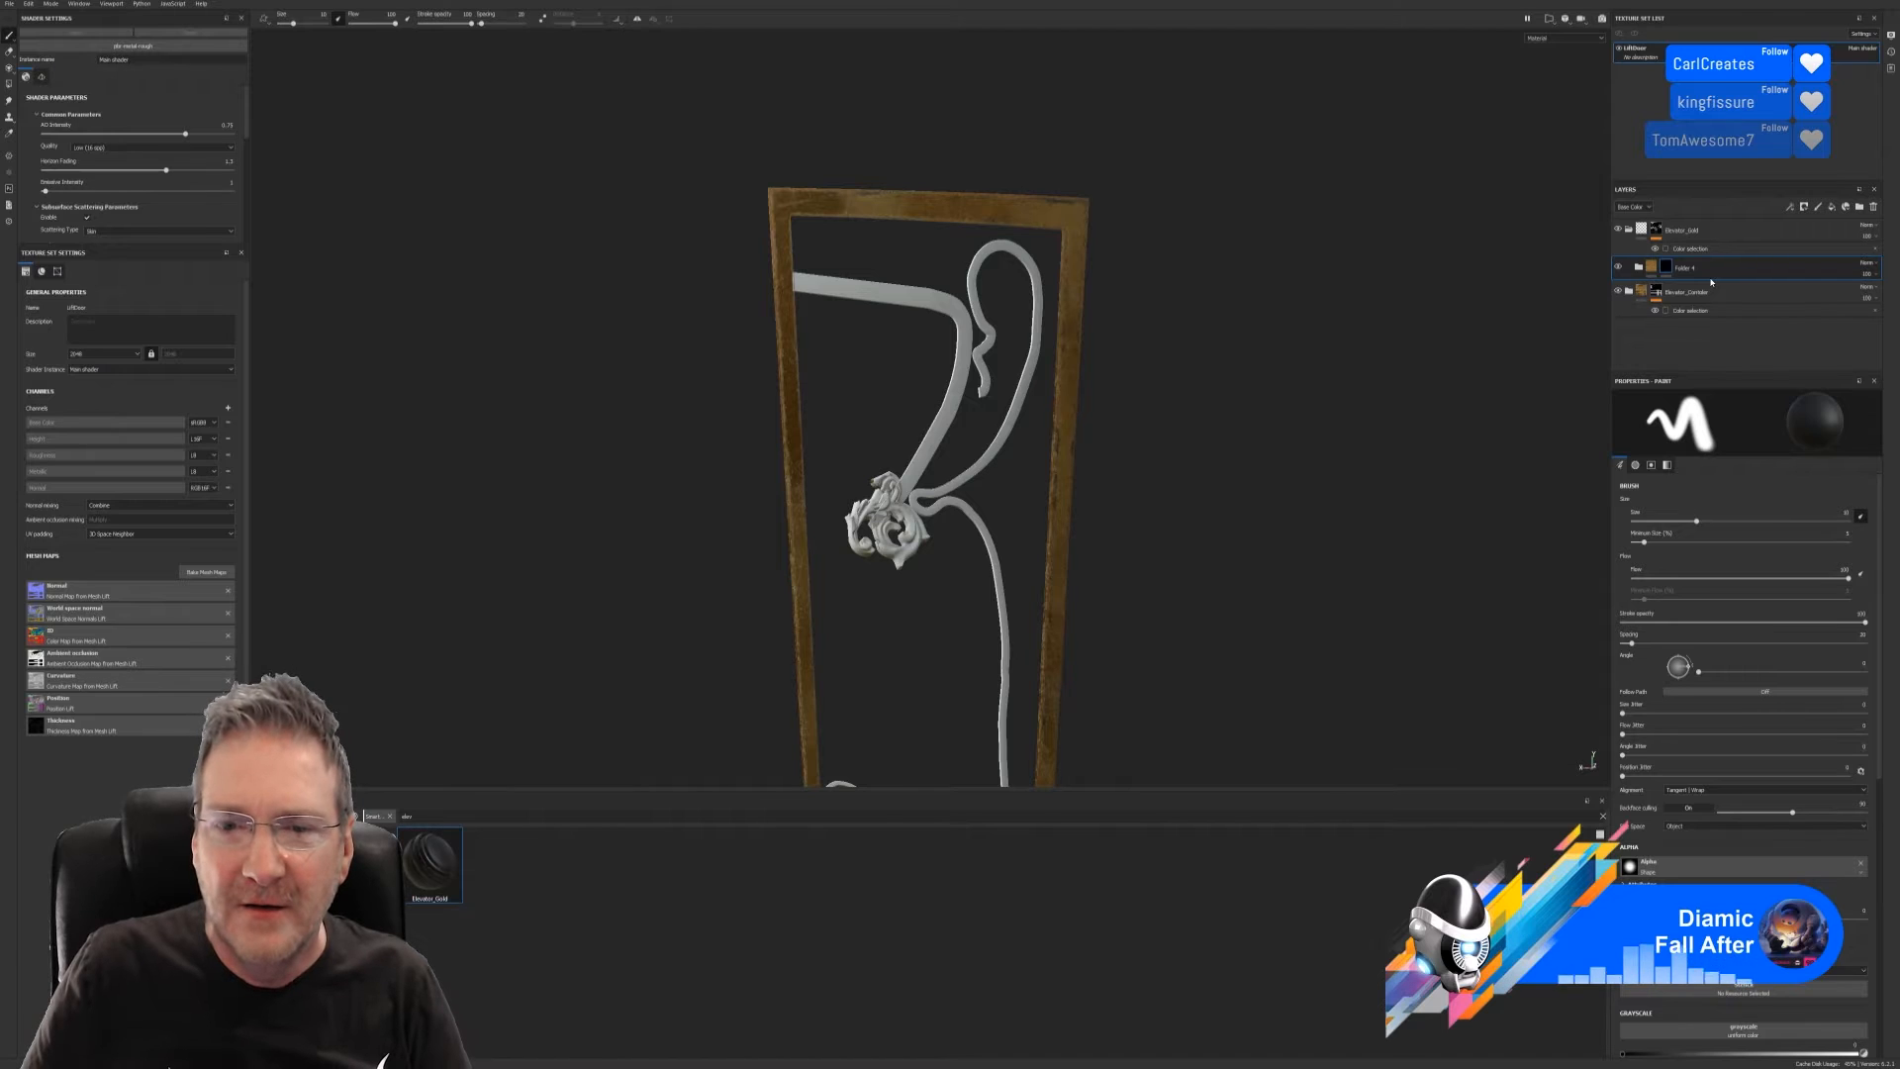
click(1639, 267)
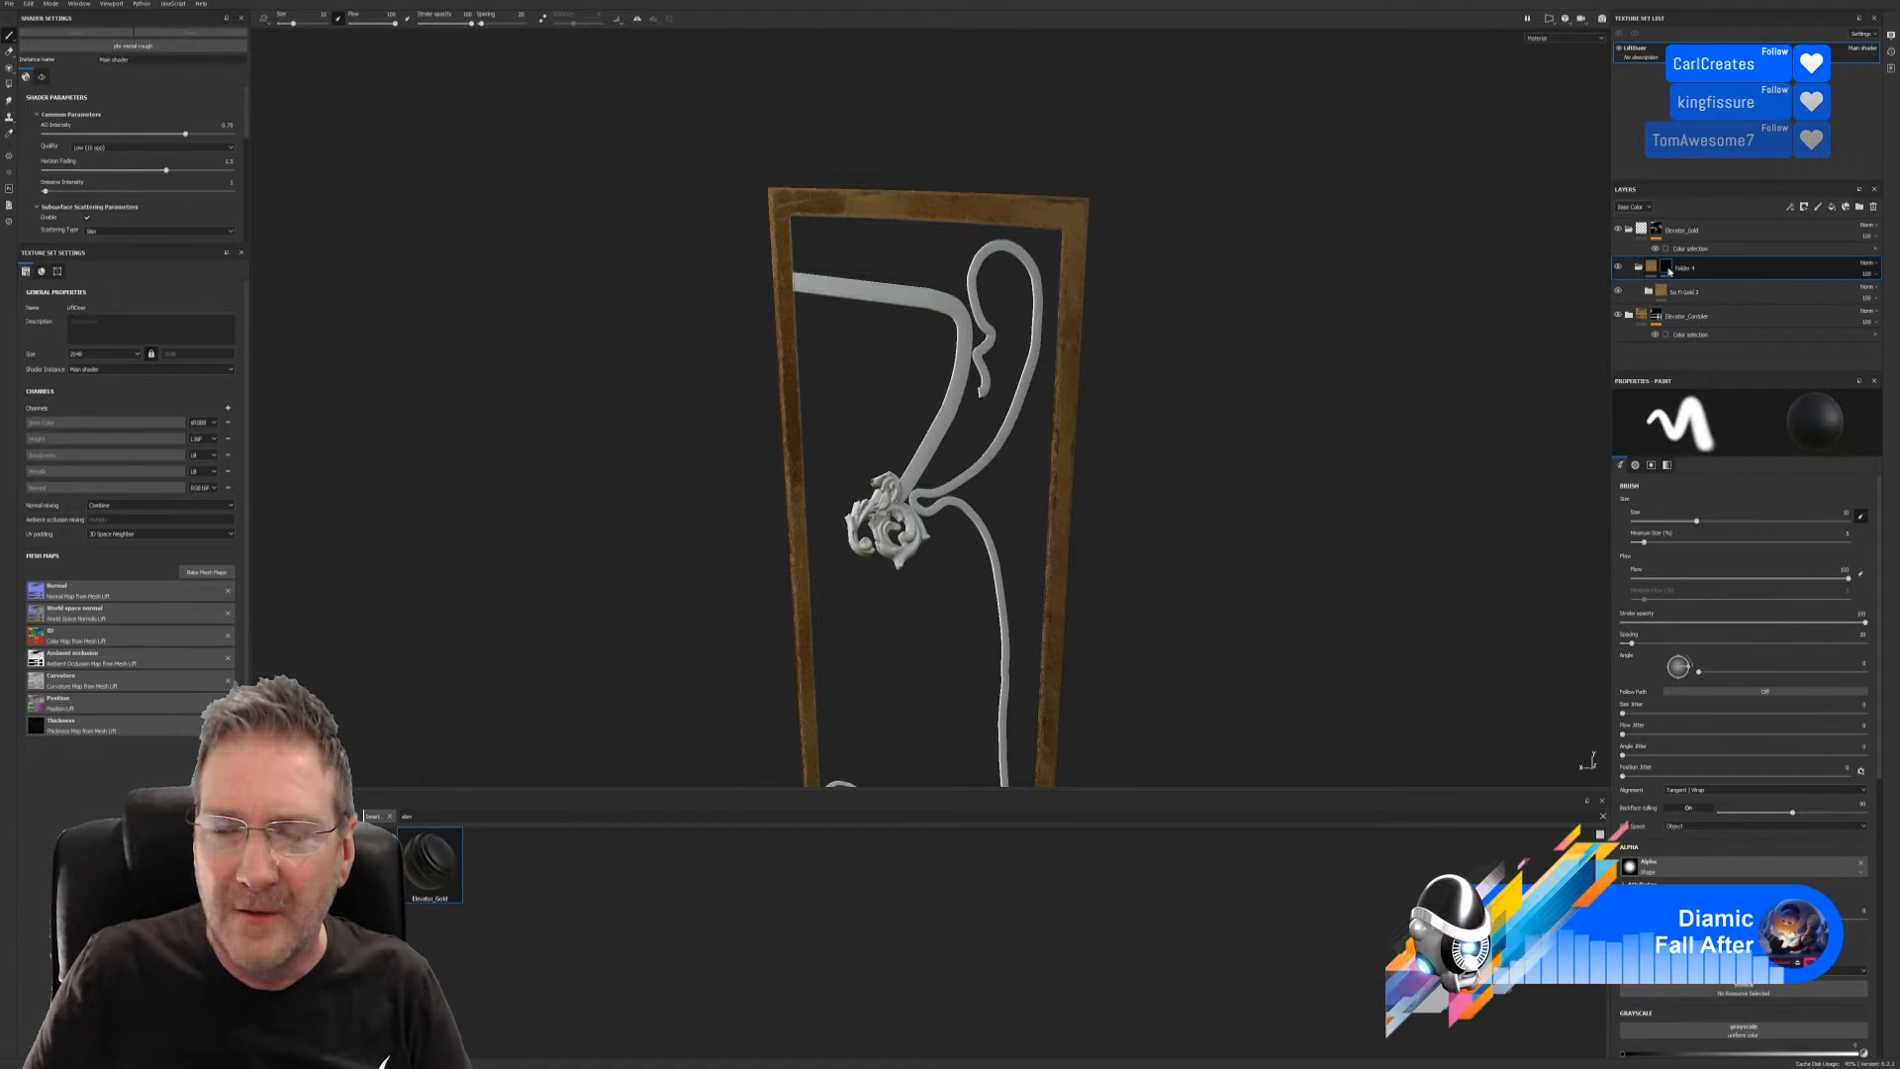
click(1649, 292)
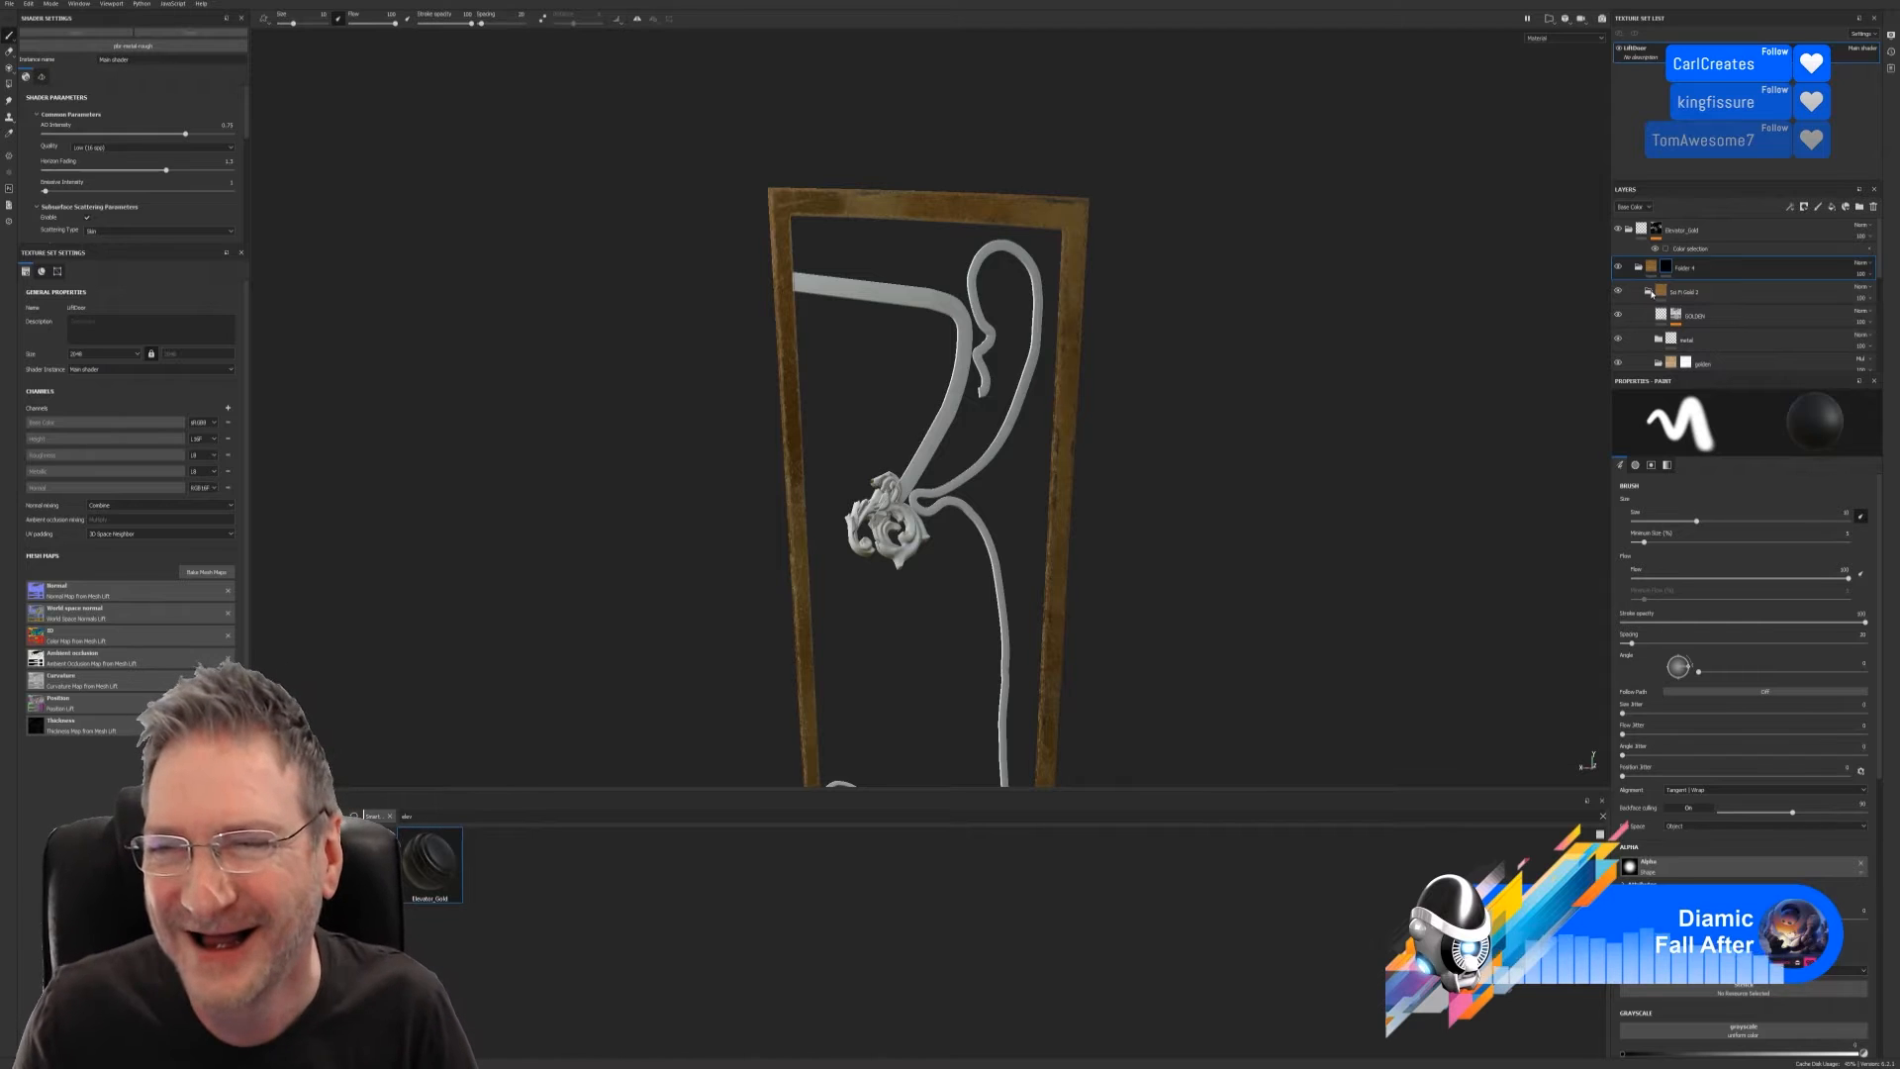
Save the project as LiftDoor in the Inner Left Door folder inside the Elevator directory
click(10, 5)
click(27, 114)
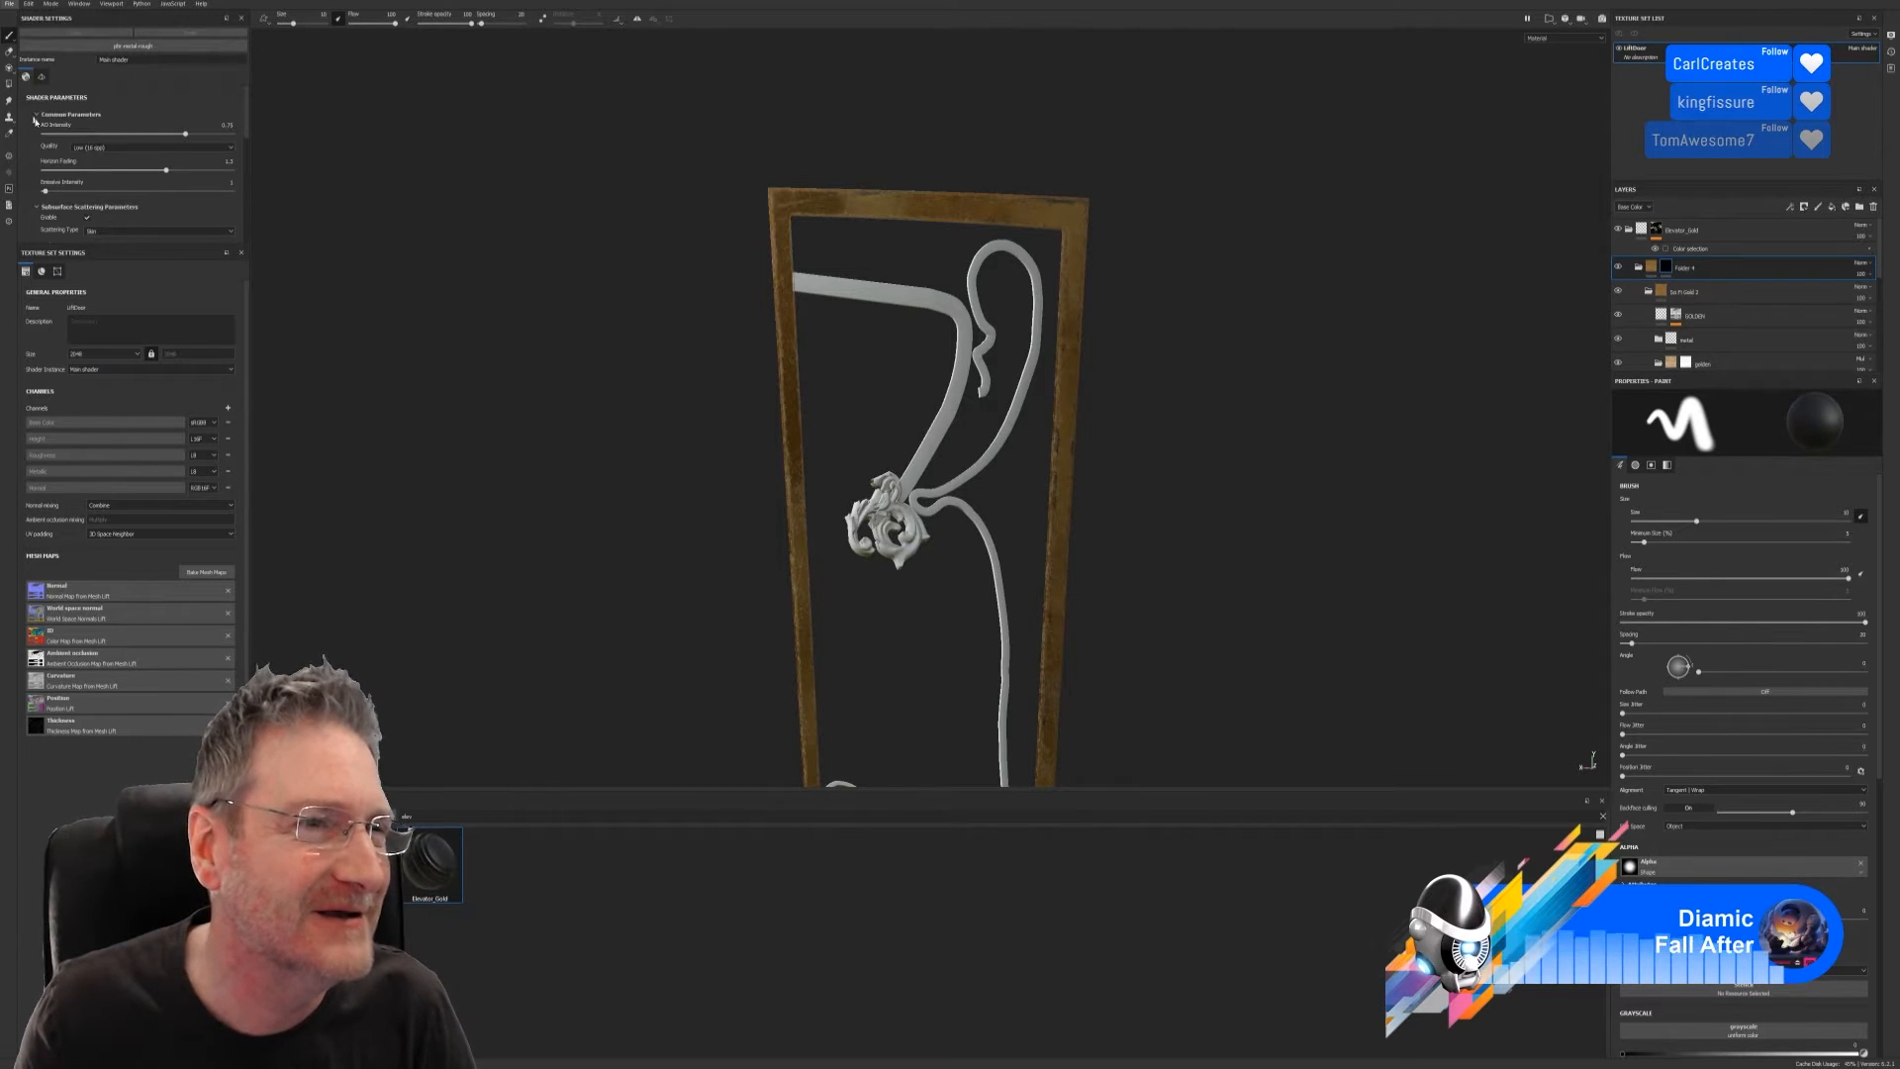
drag(427, 13, 848, 129)
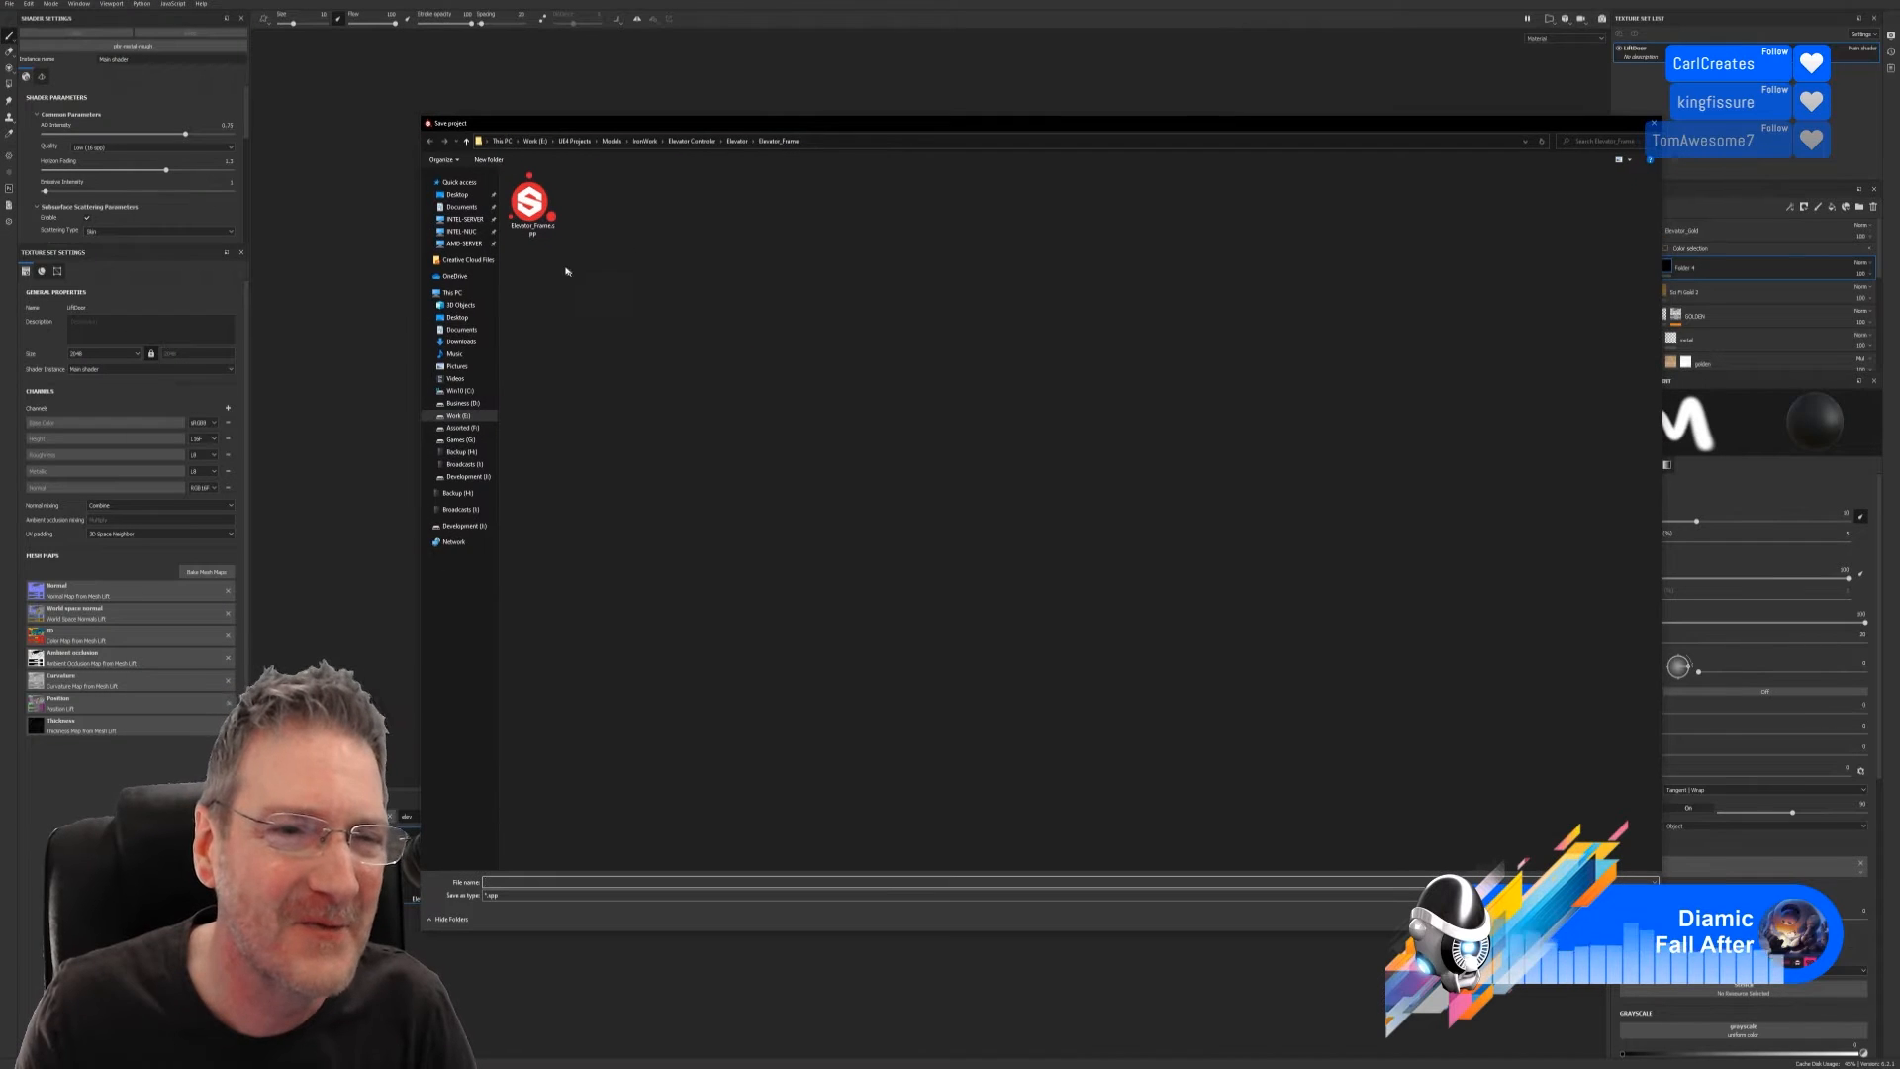
click(737, 141)
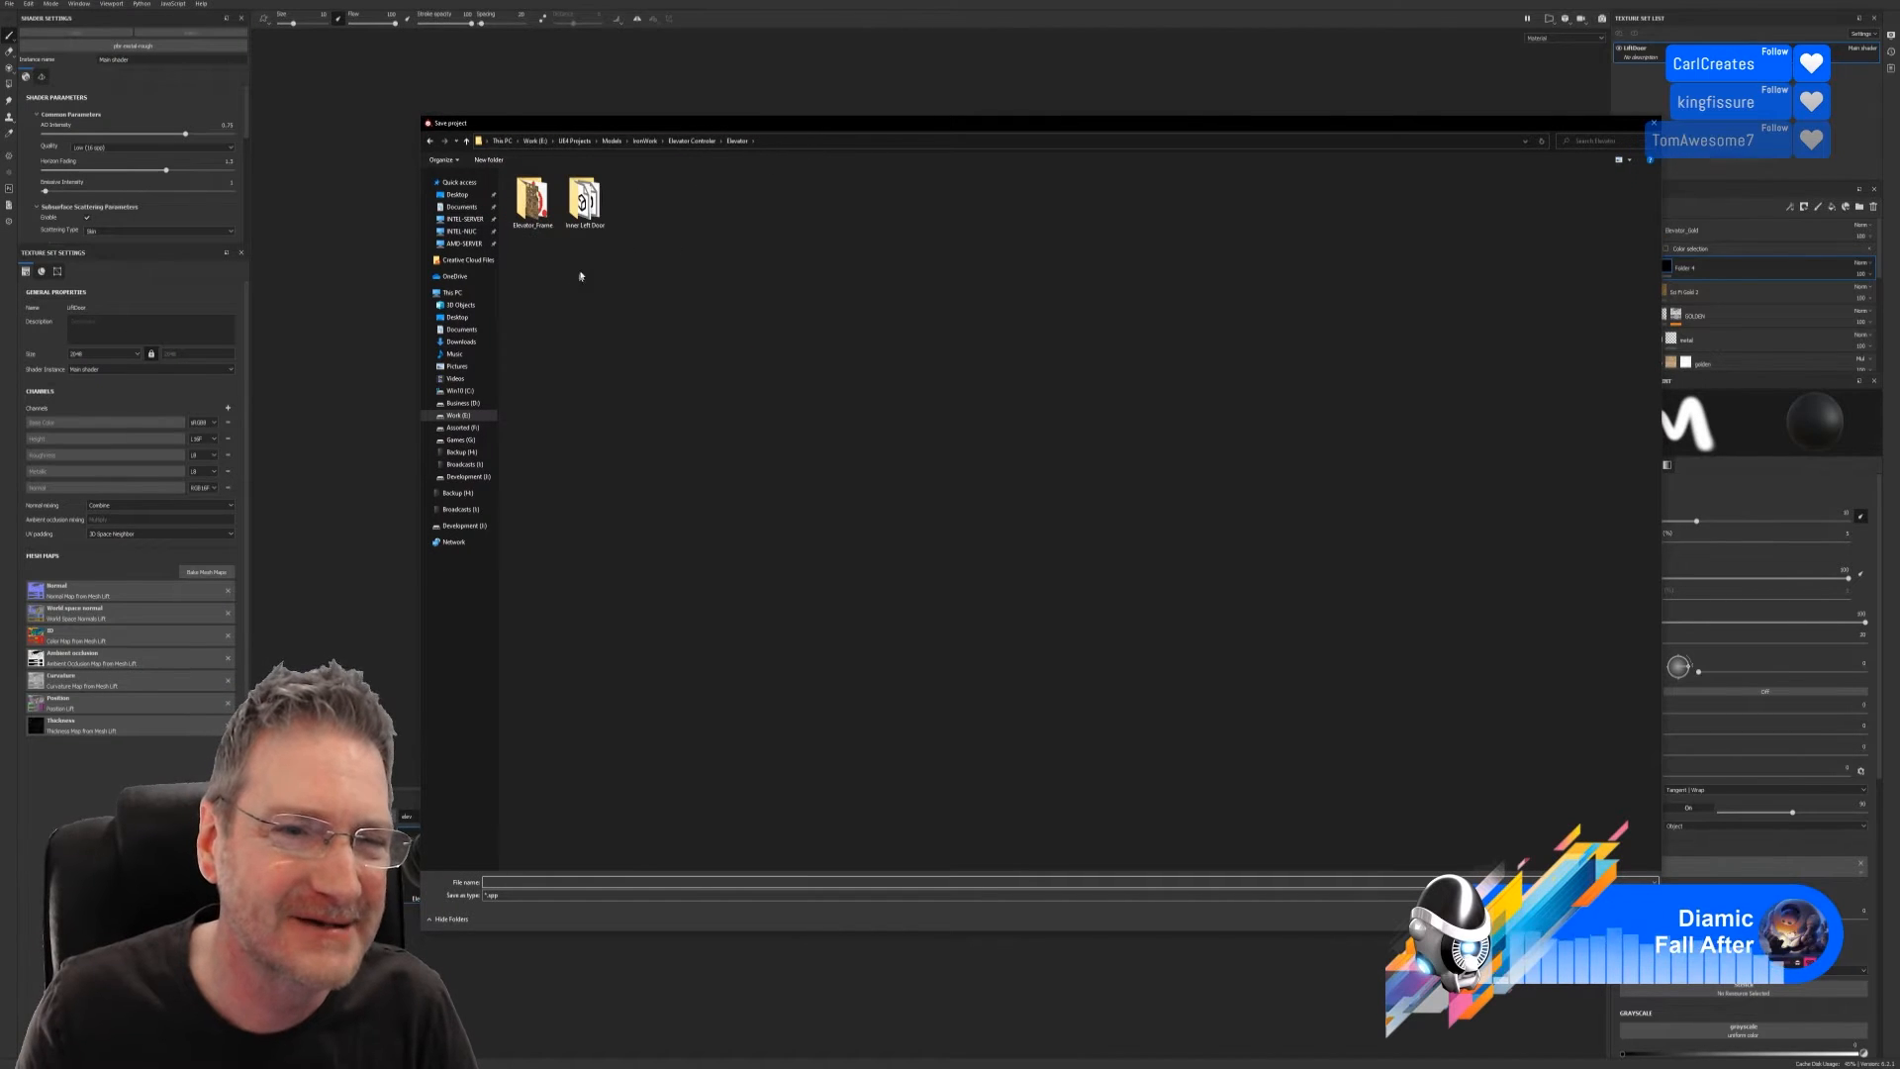
double_click(583, 201)
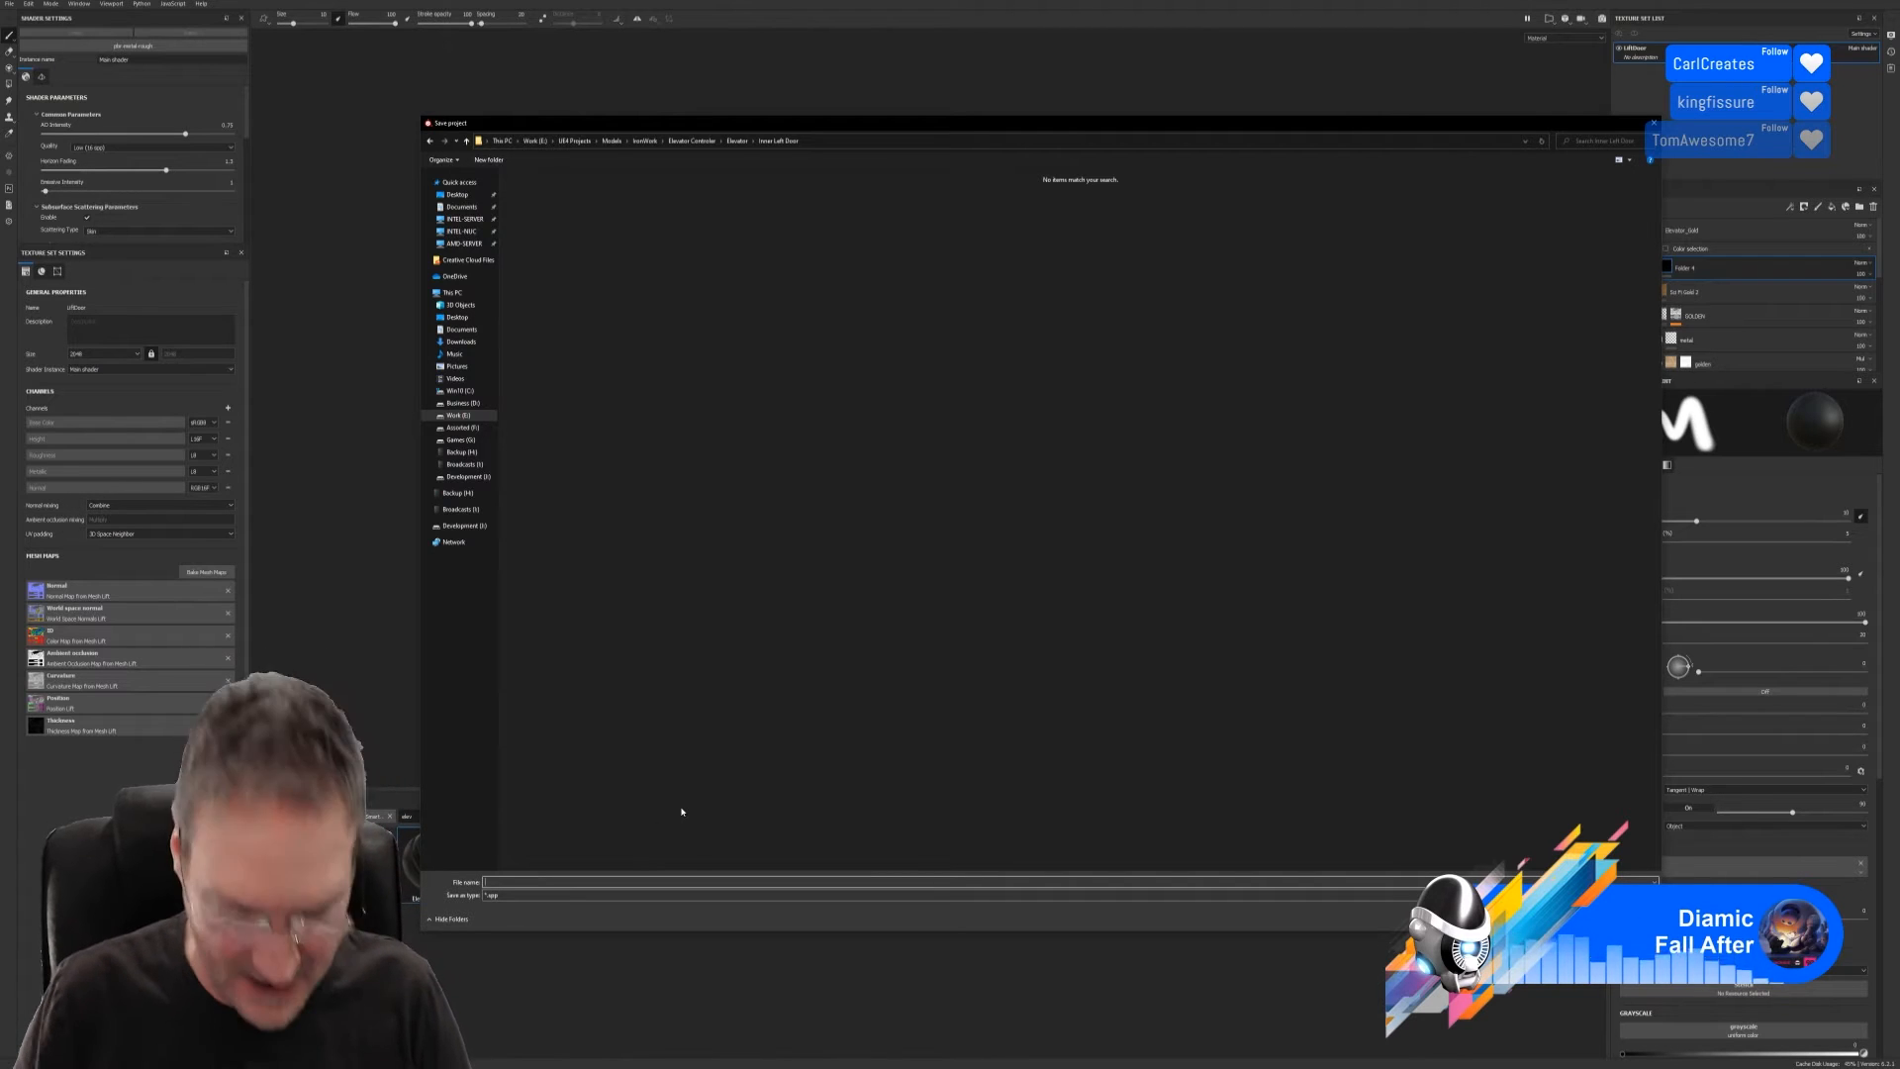
text(LiftDoor)
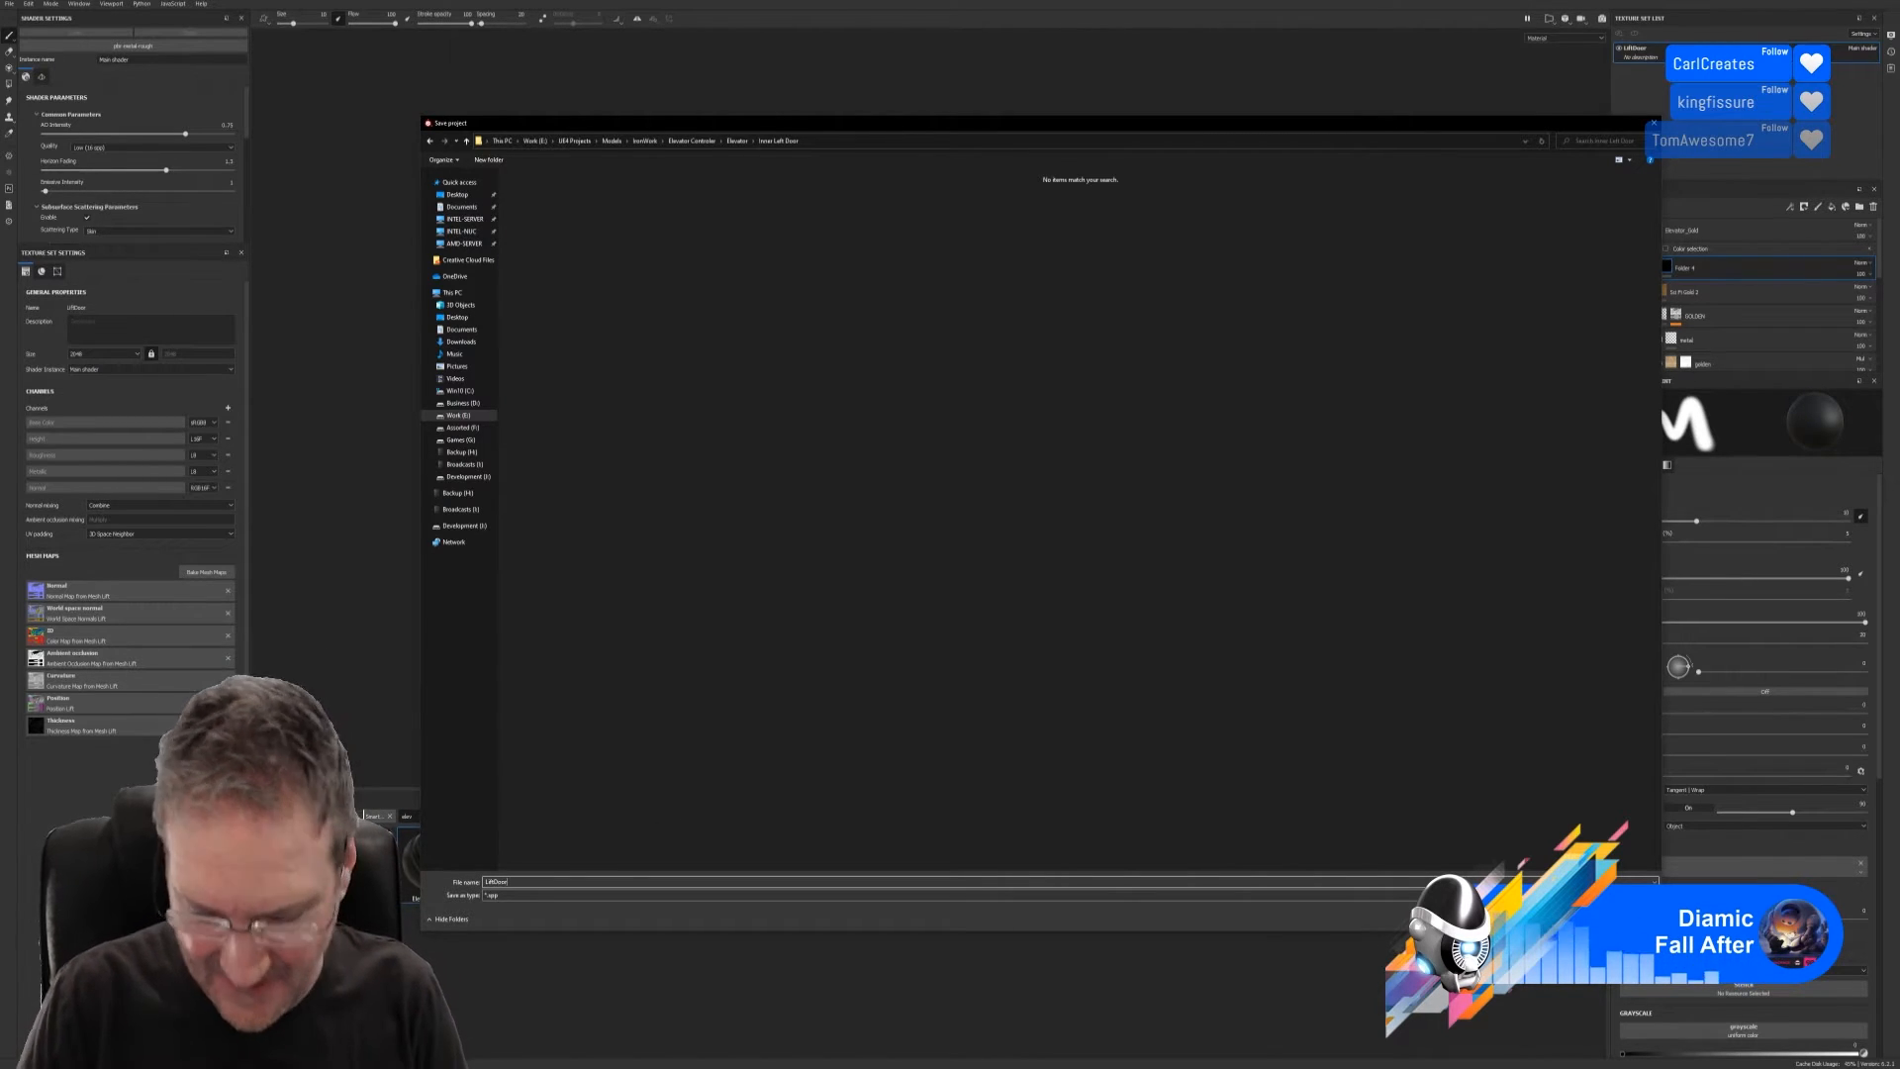
key(Return)
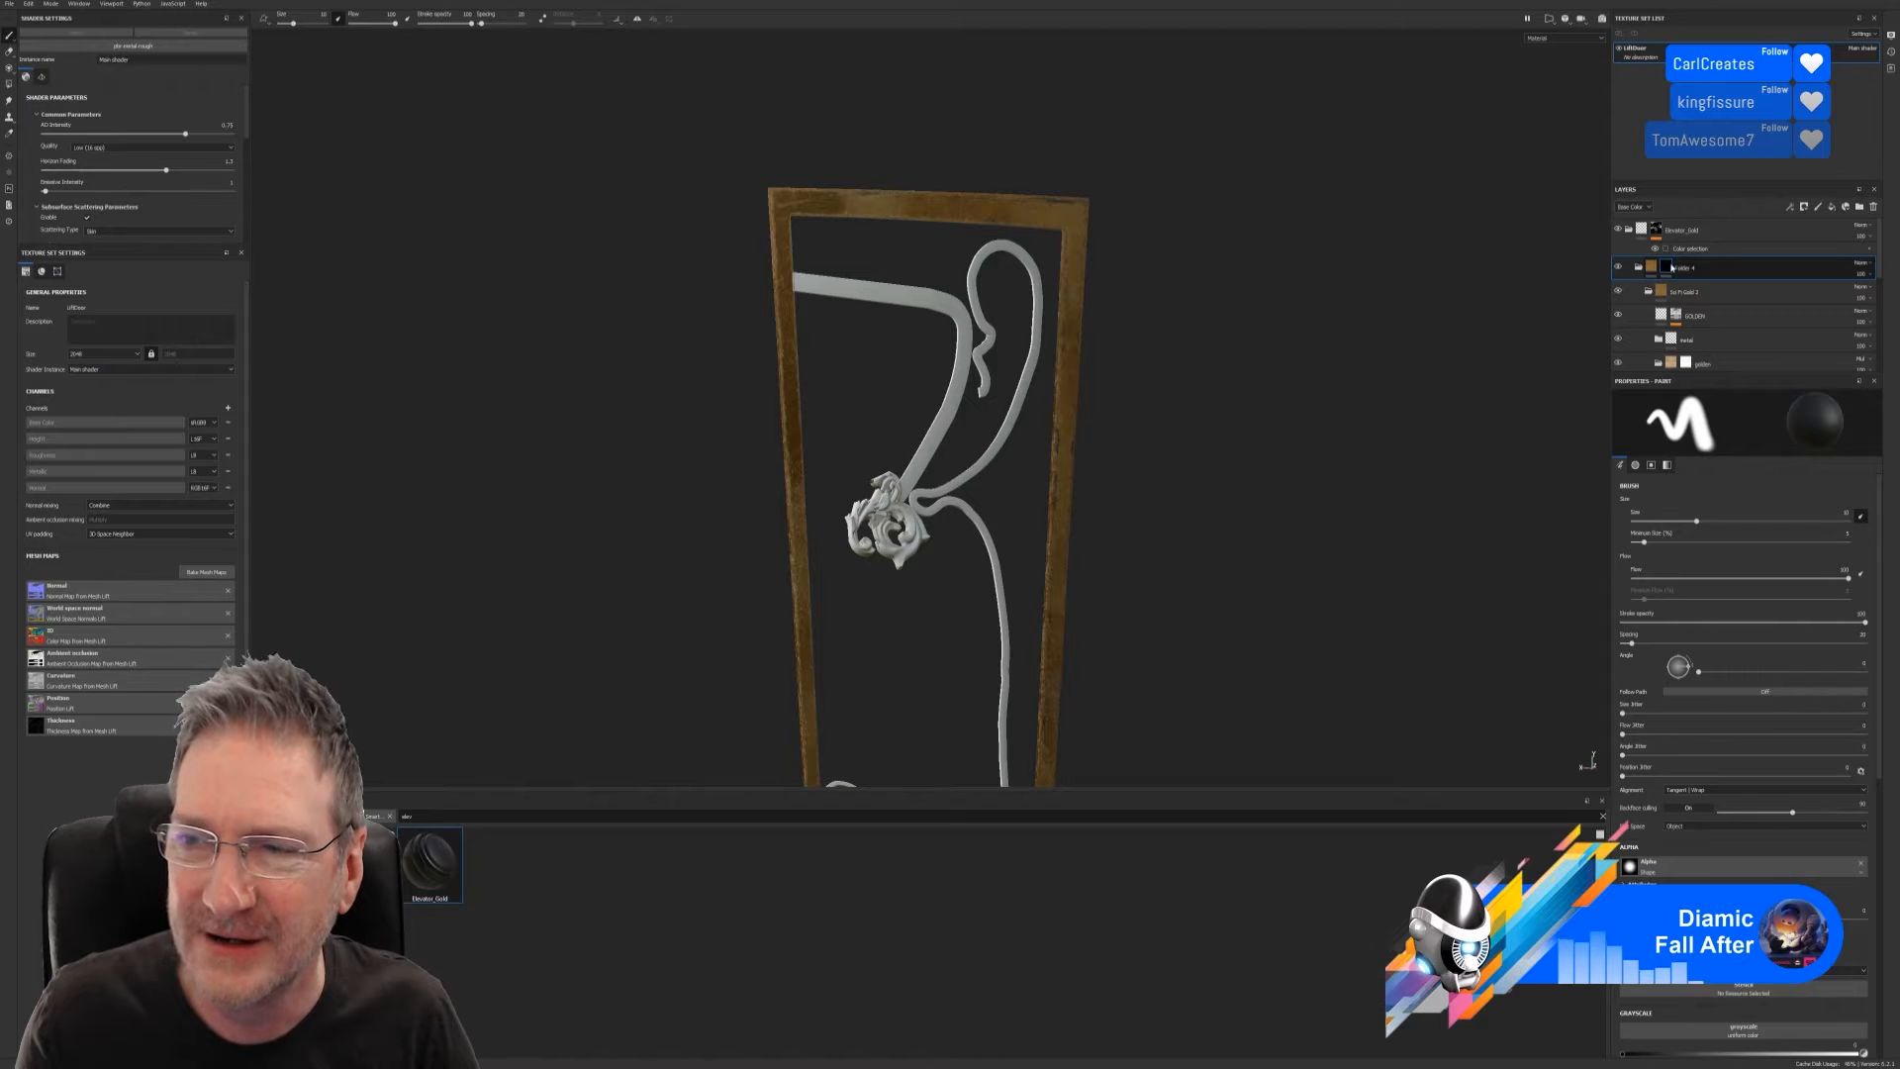
Check the layer masks in Elevator_Gold's nested subfolder, from its uppermost layer to the base layer, for leftover Color selection effects
click(1678, 317)
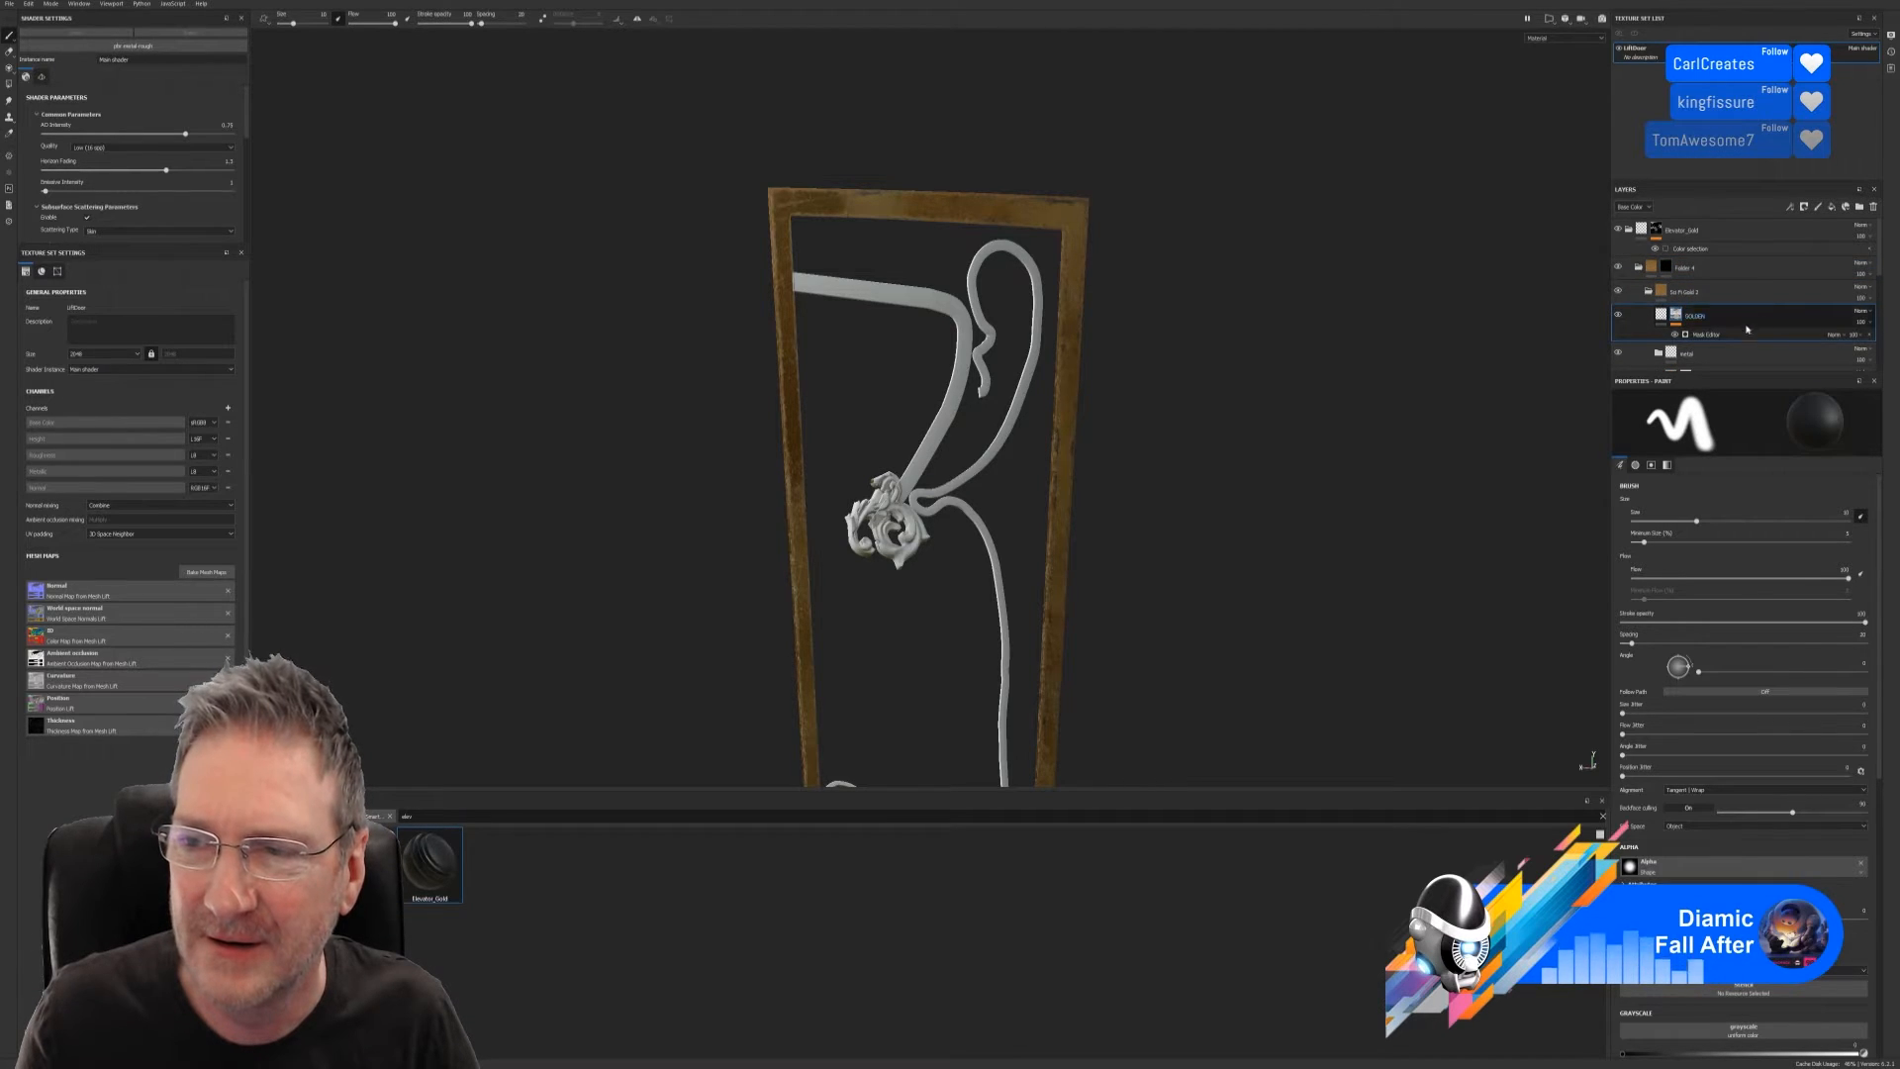
scroll(1750, 326, down, 1)
scroll(1688, 325, down, 1)
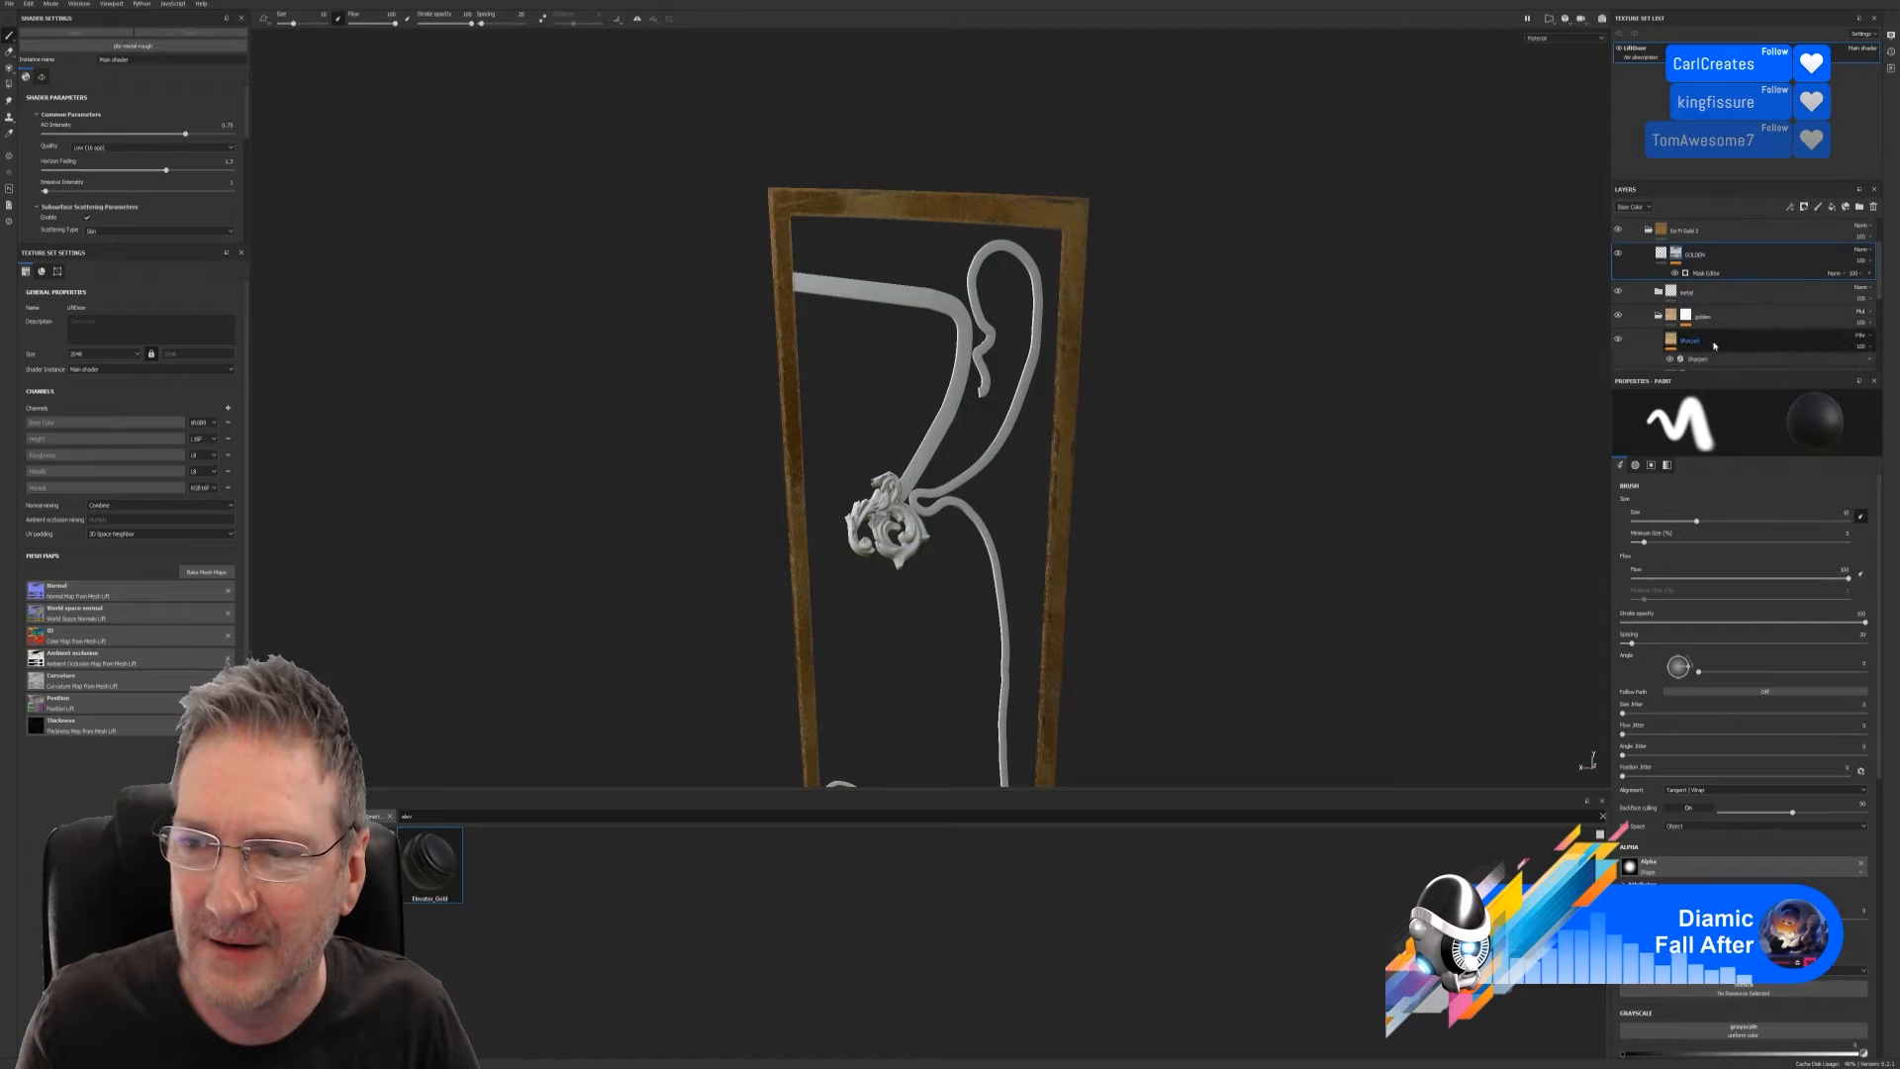
click(1693, 318)
scroll(1749, 332, down, 1)
scroll(1706, 343, down, 2)
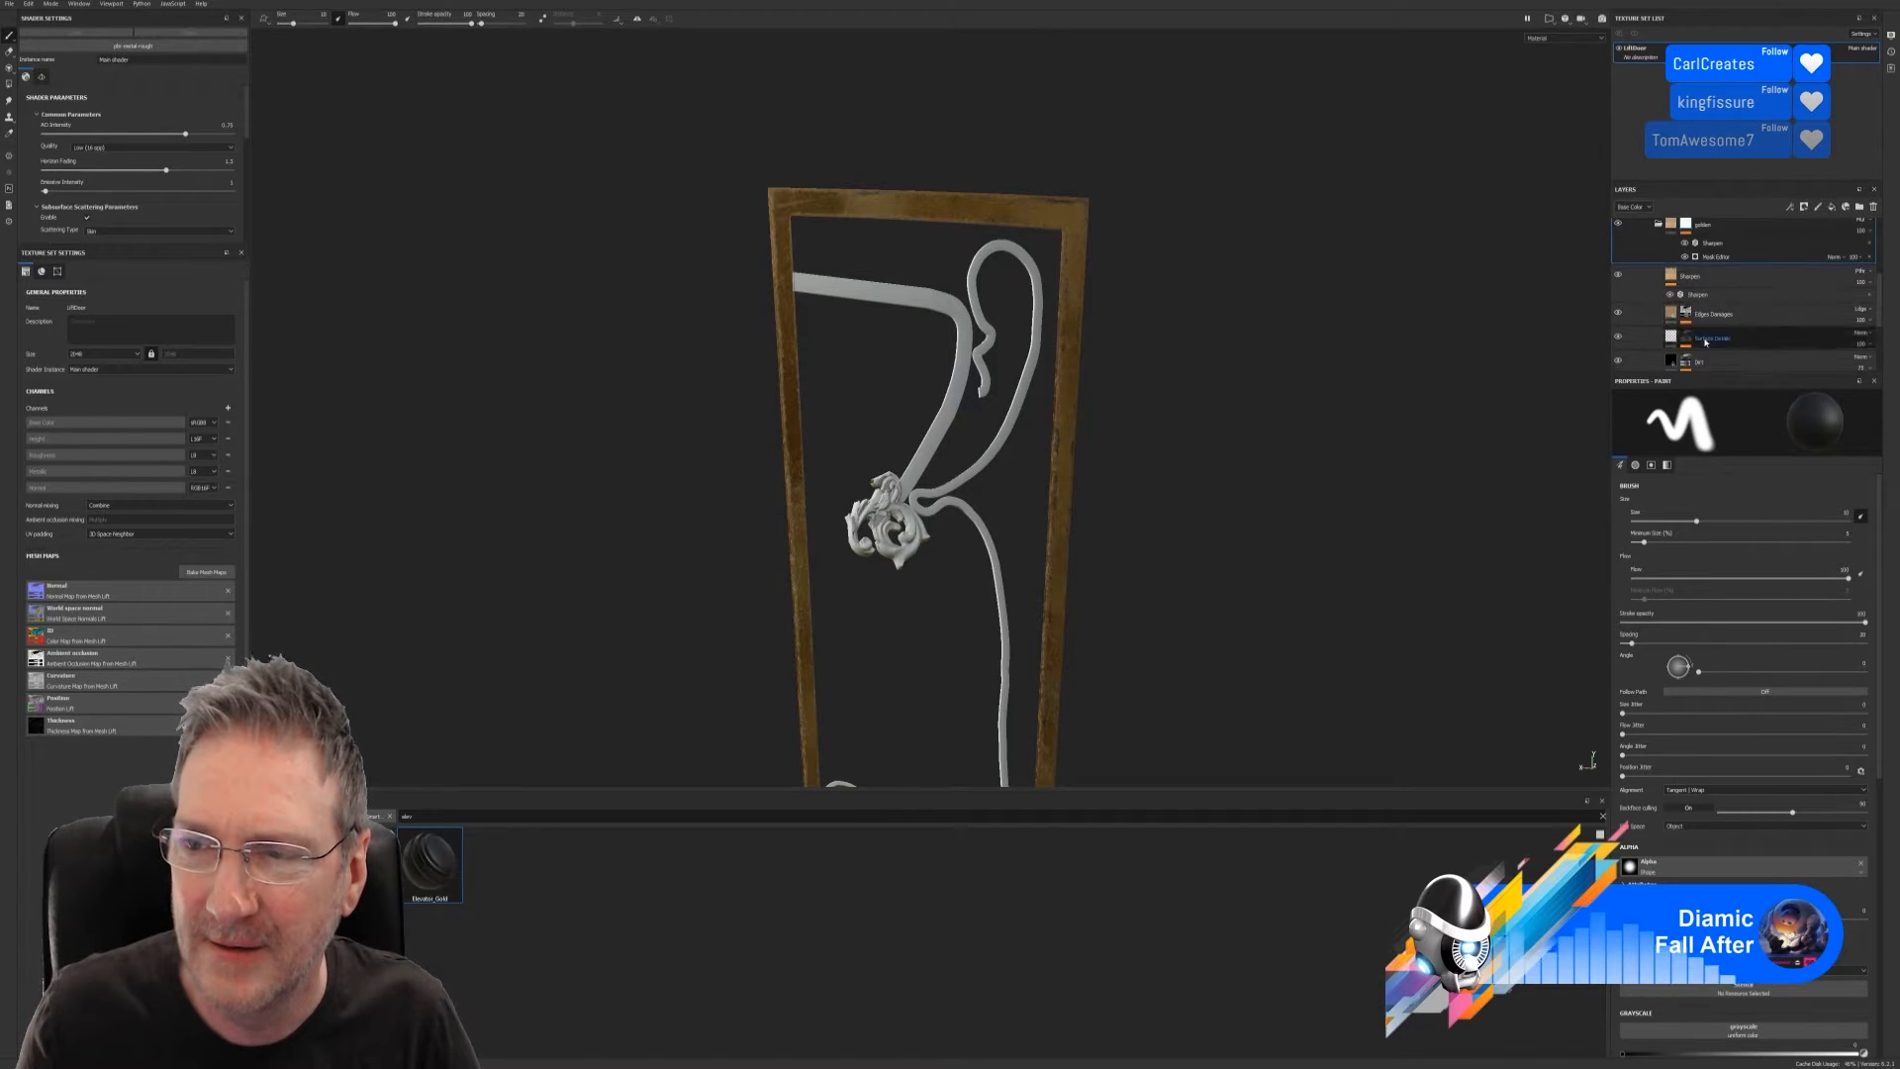
click(1726, 325)
scroll(1694, 323, down, 1)
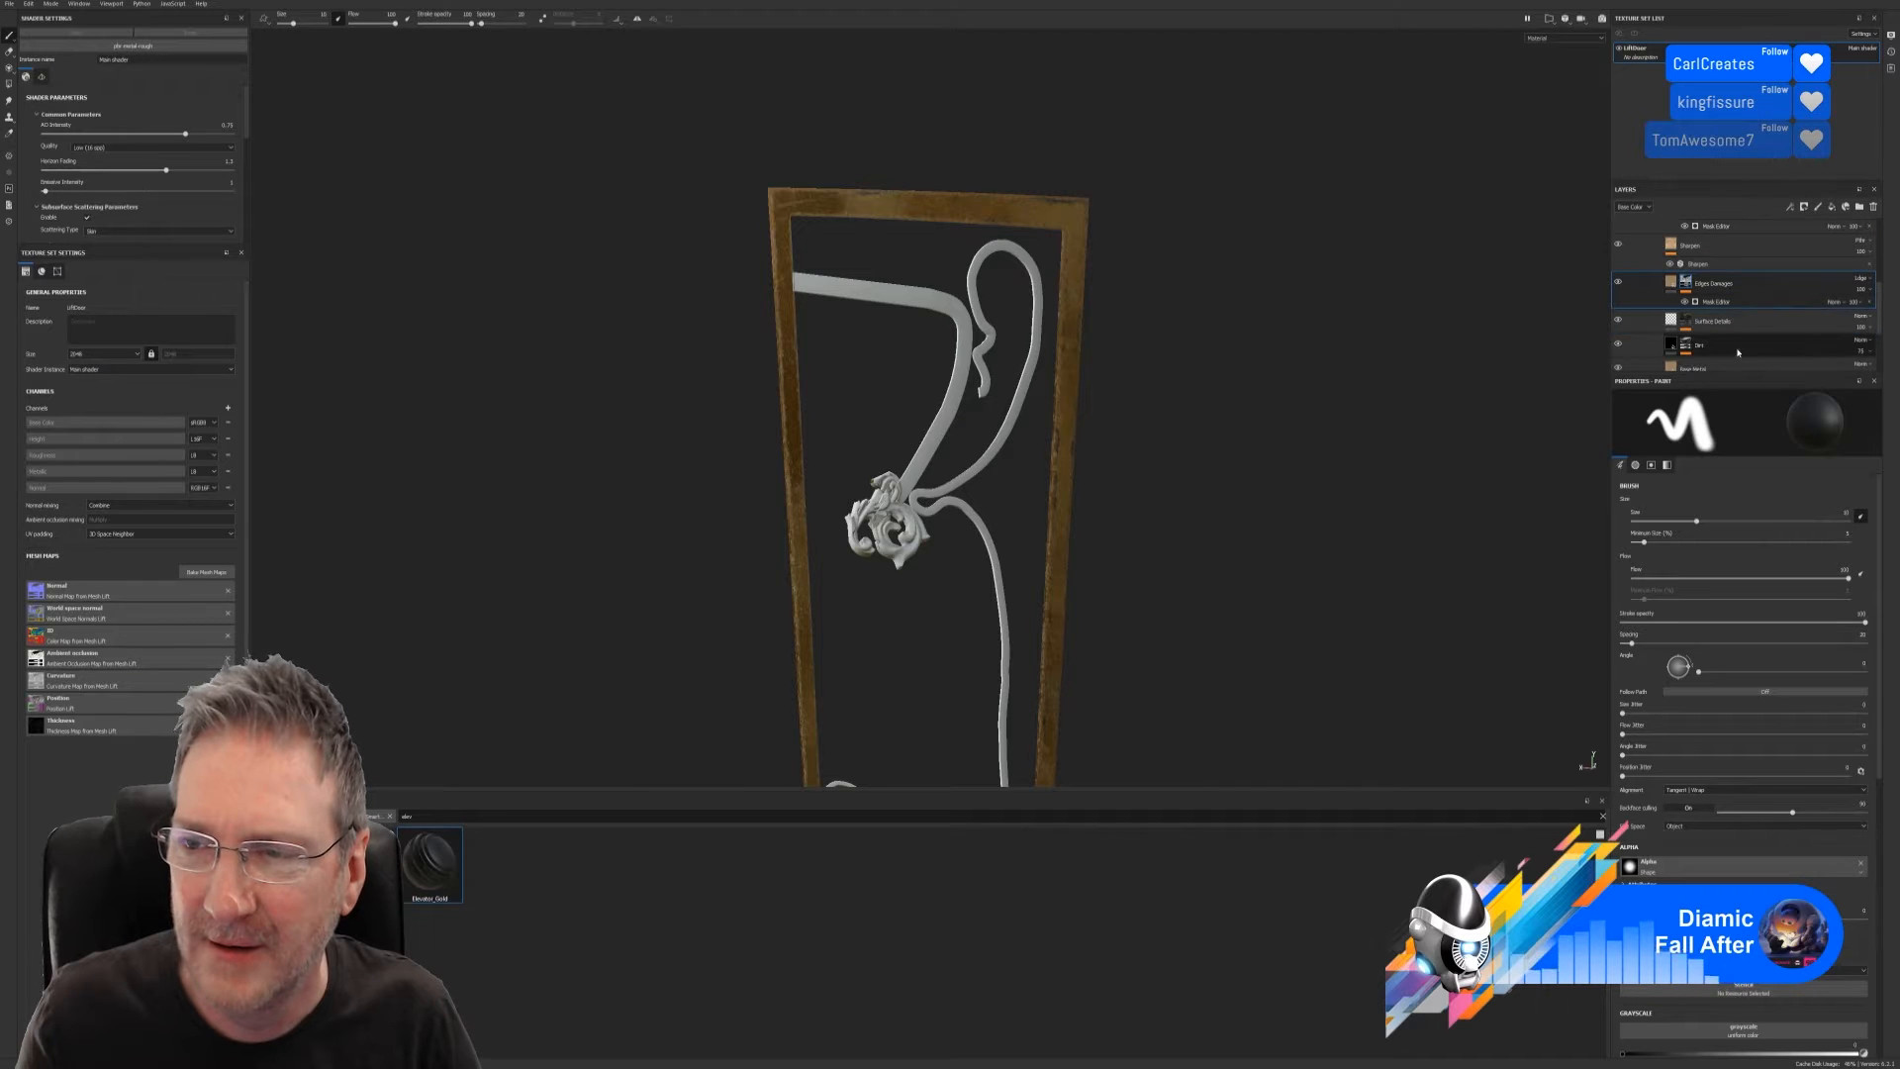
click(1689, 322)
scroll(1689, 315, down, 2)
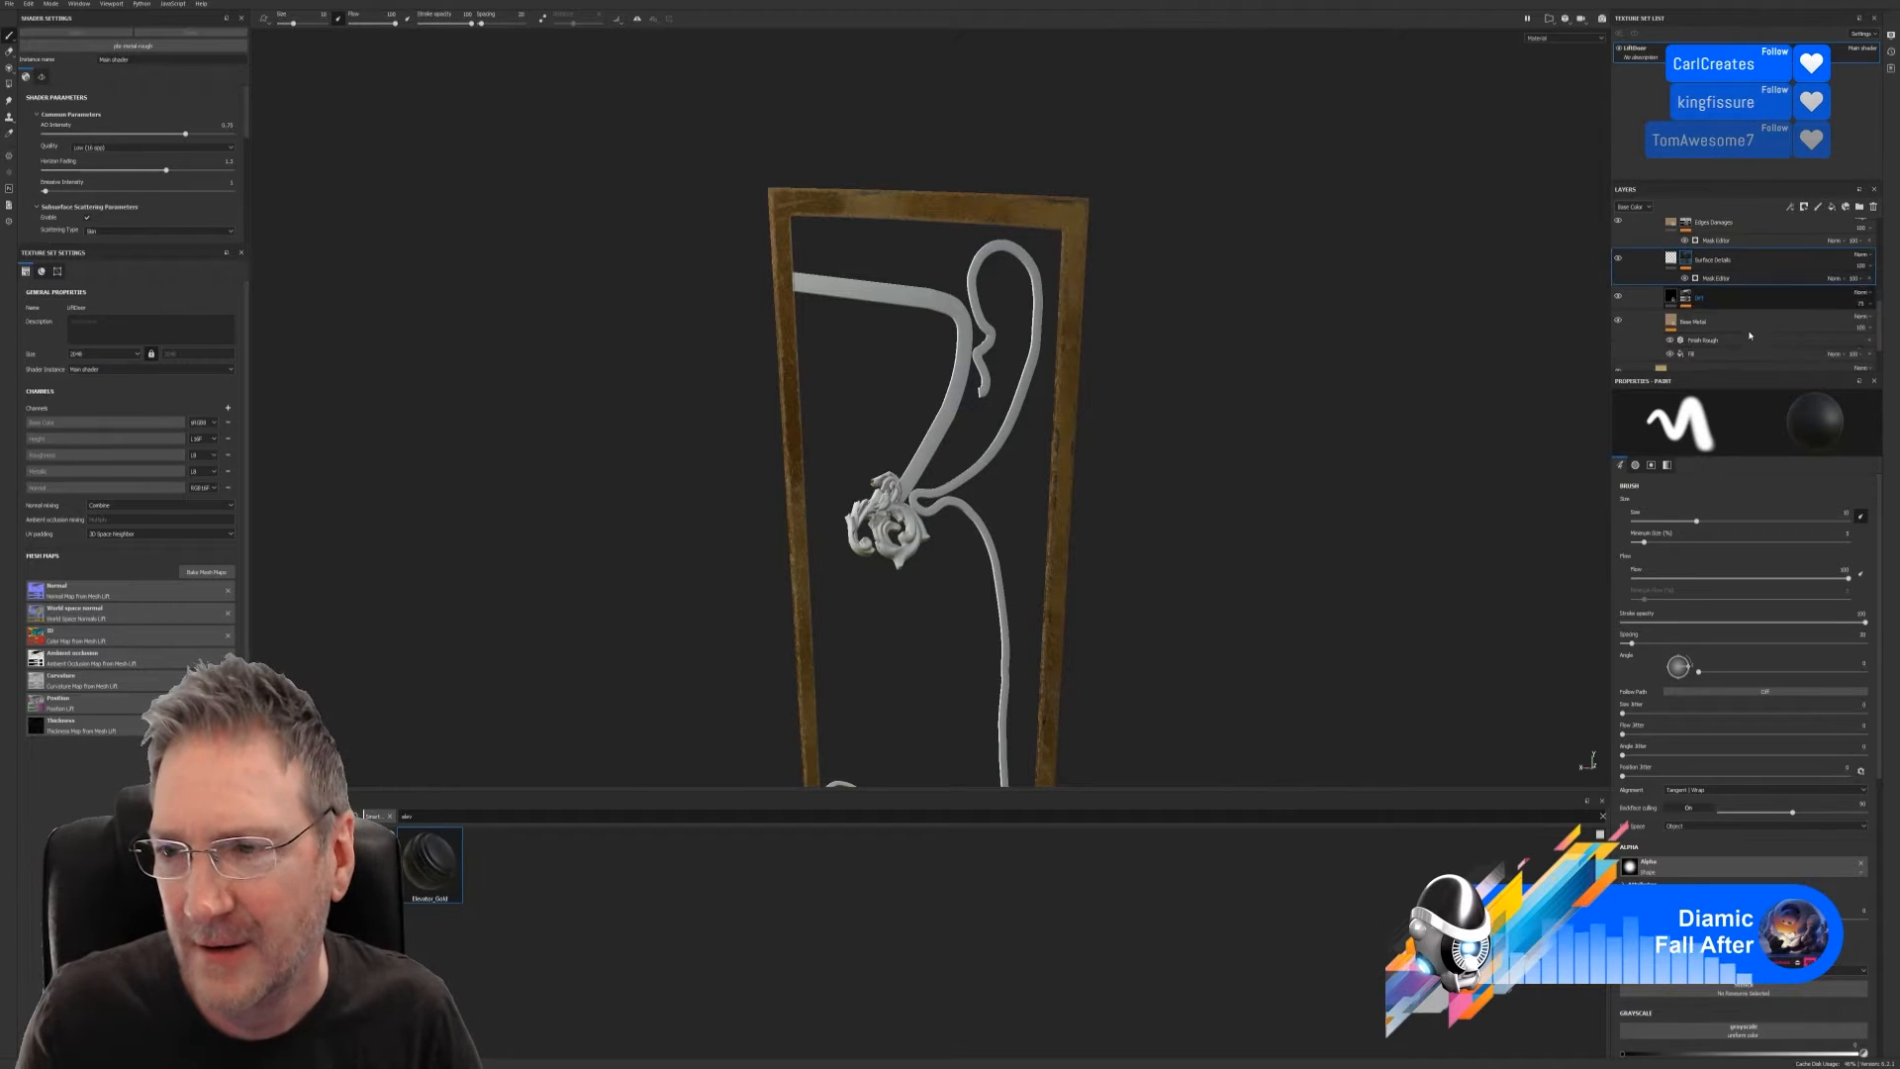
click(1761, 306)
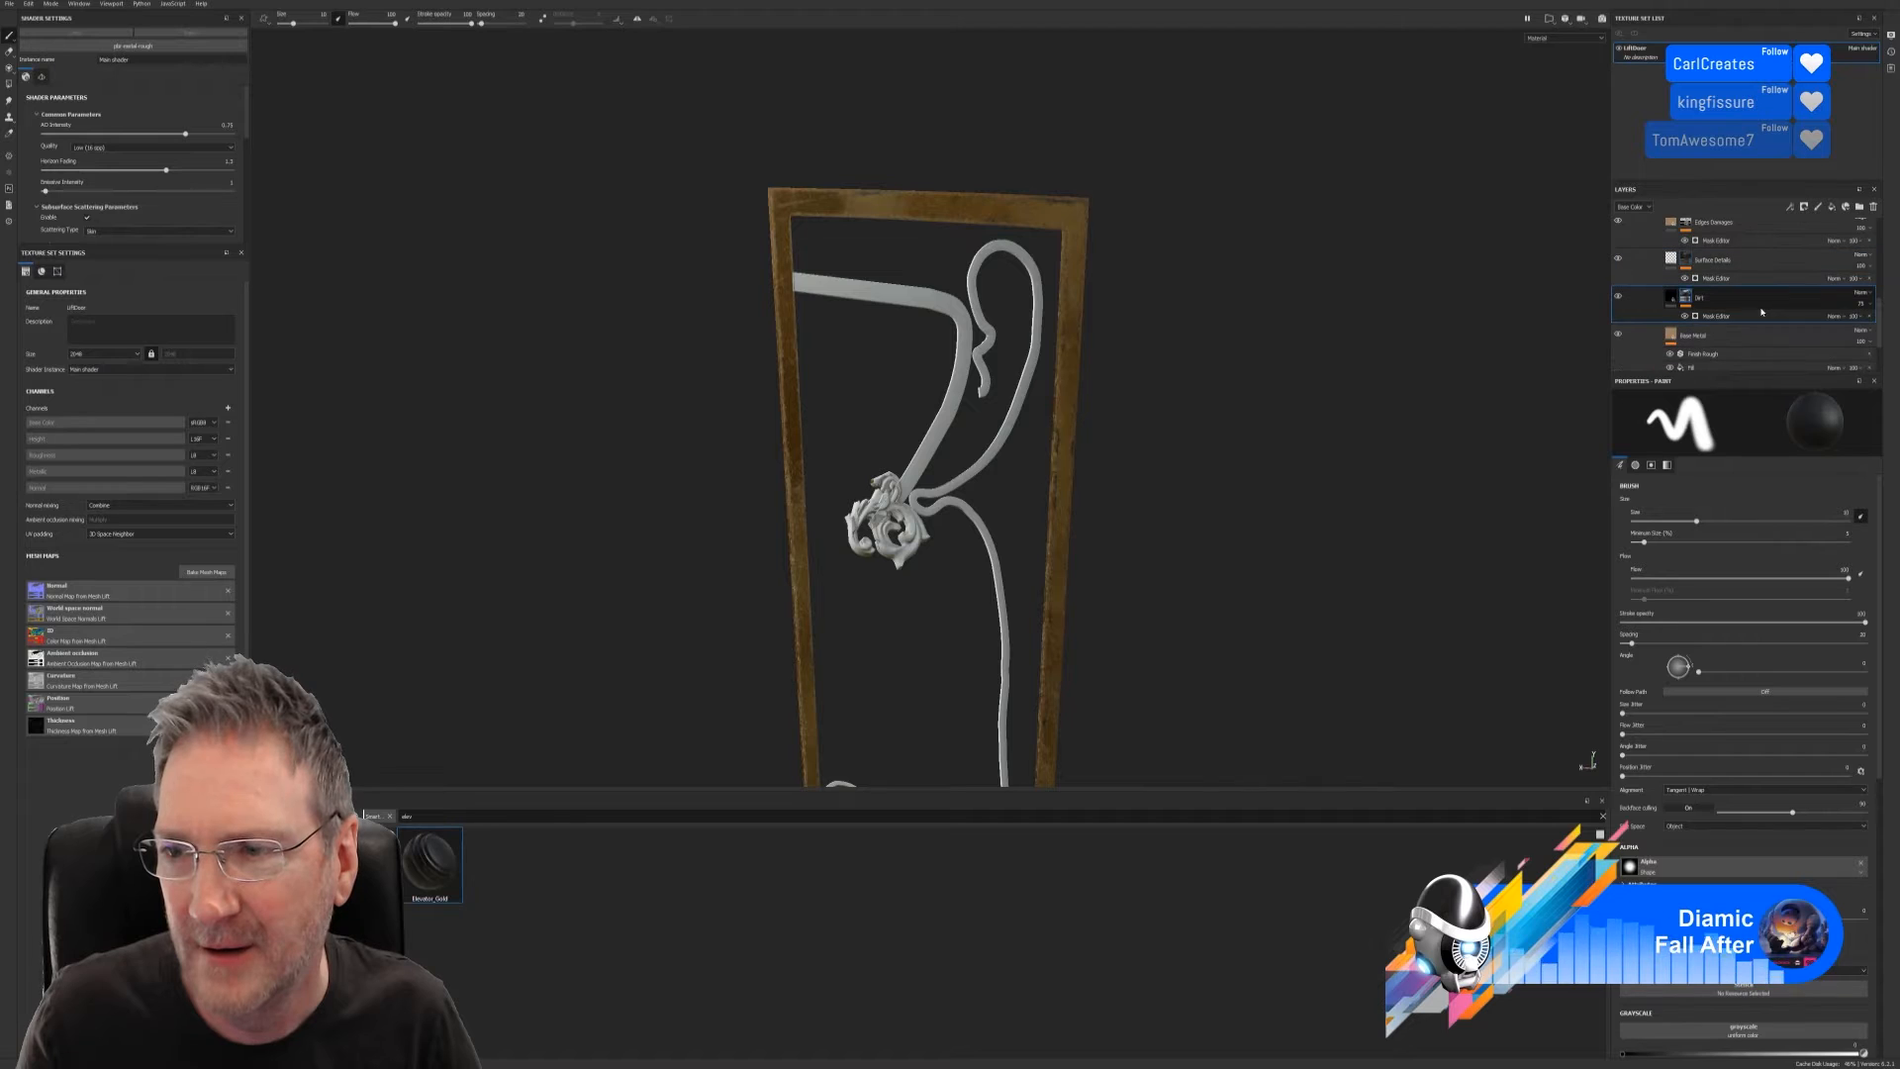
scroll(1715, 332, down, 1)
scroll(1715, 331, down, 1)
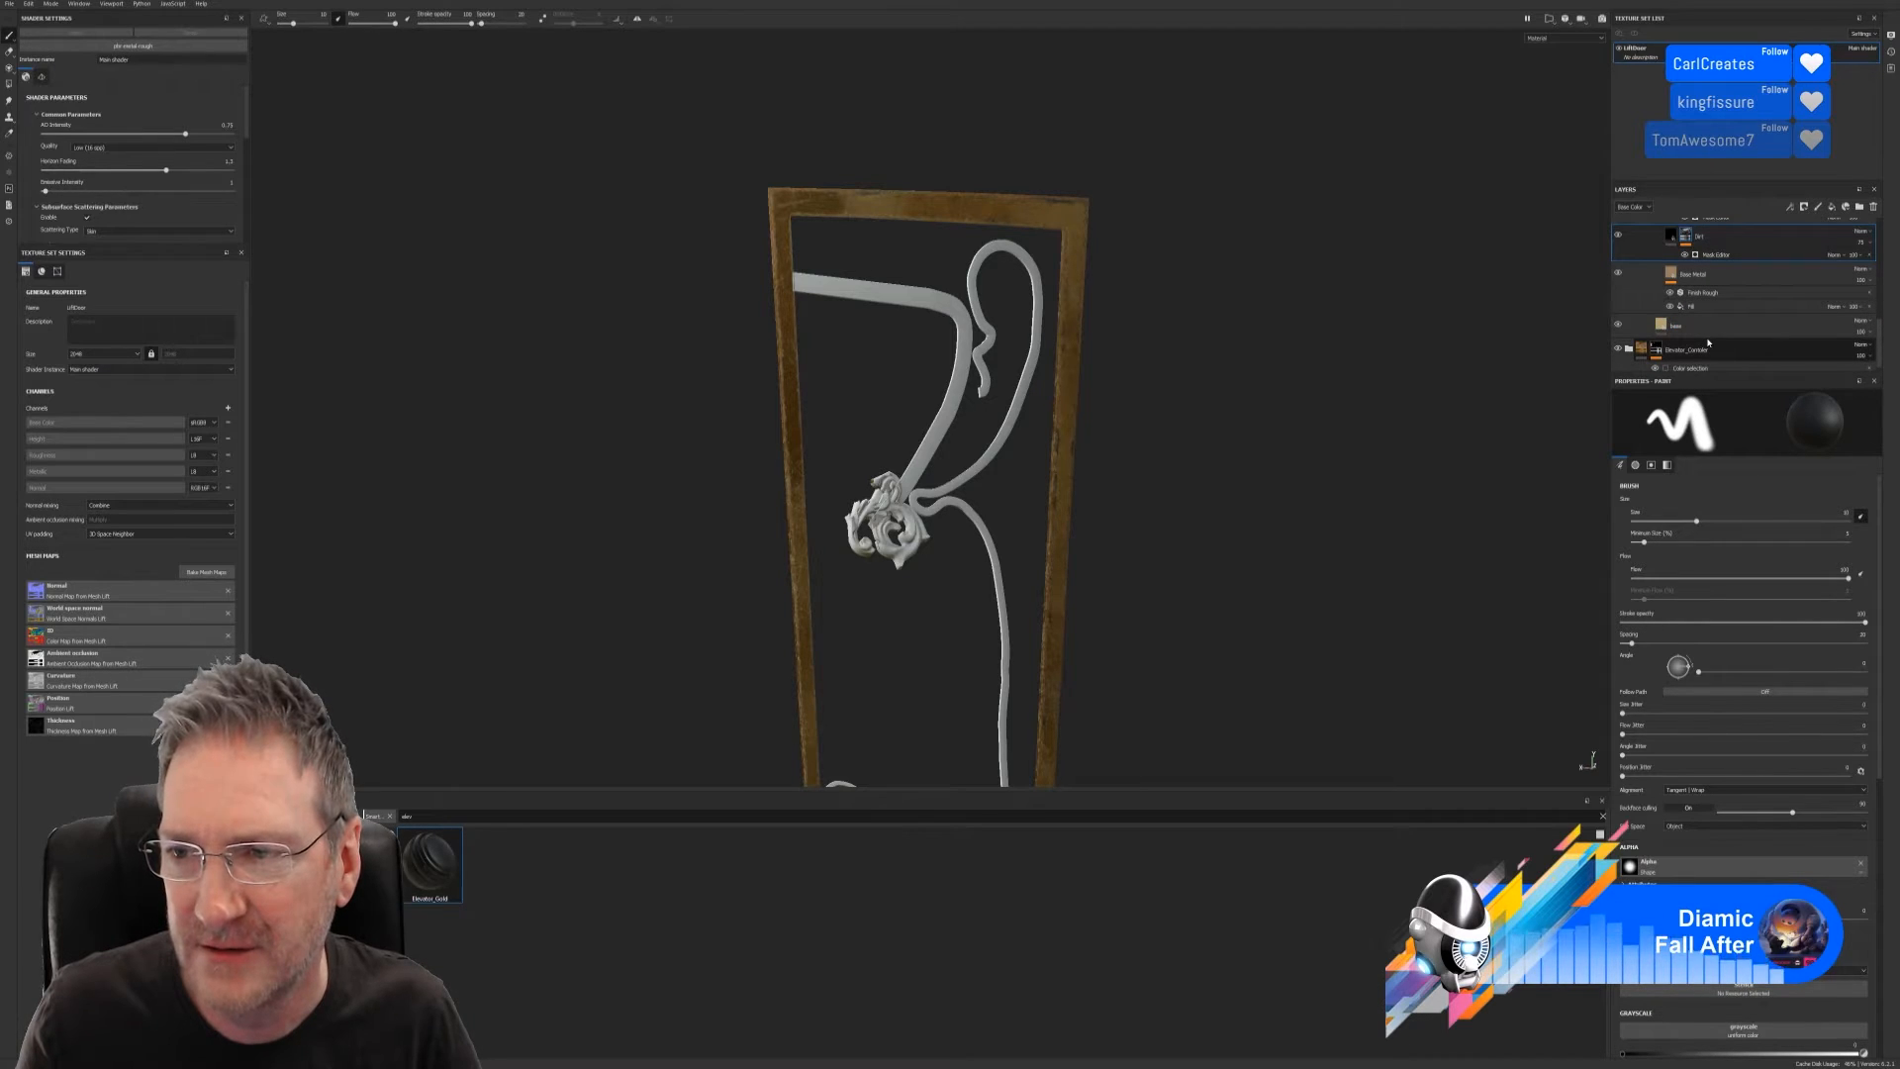
scroll(1727, 336, up, 5)
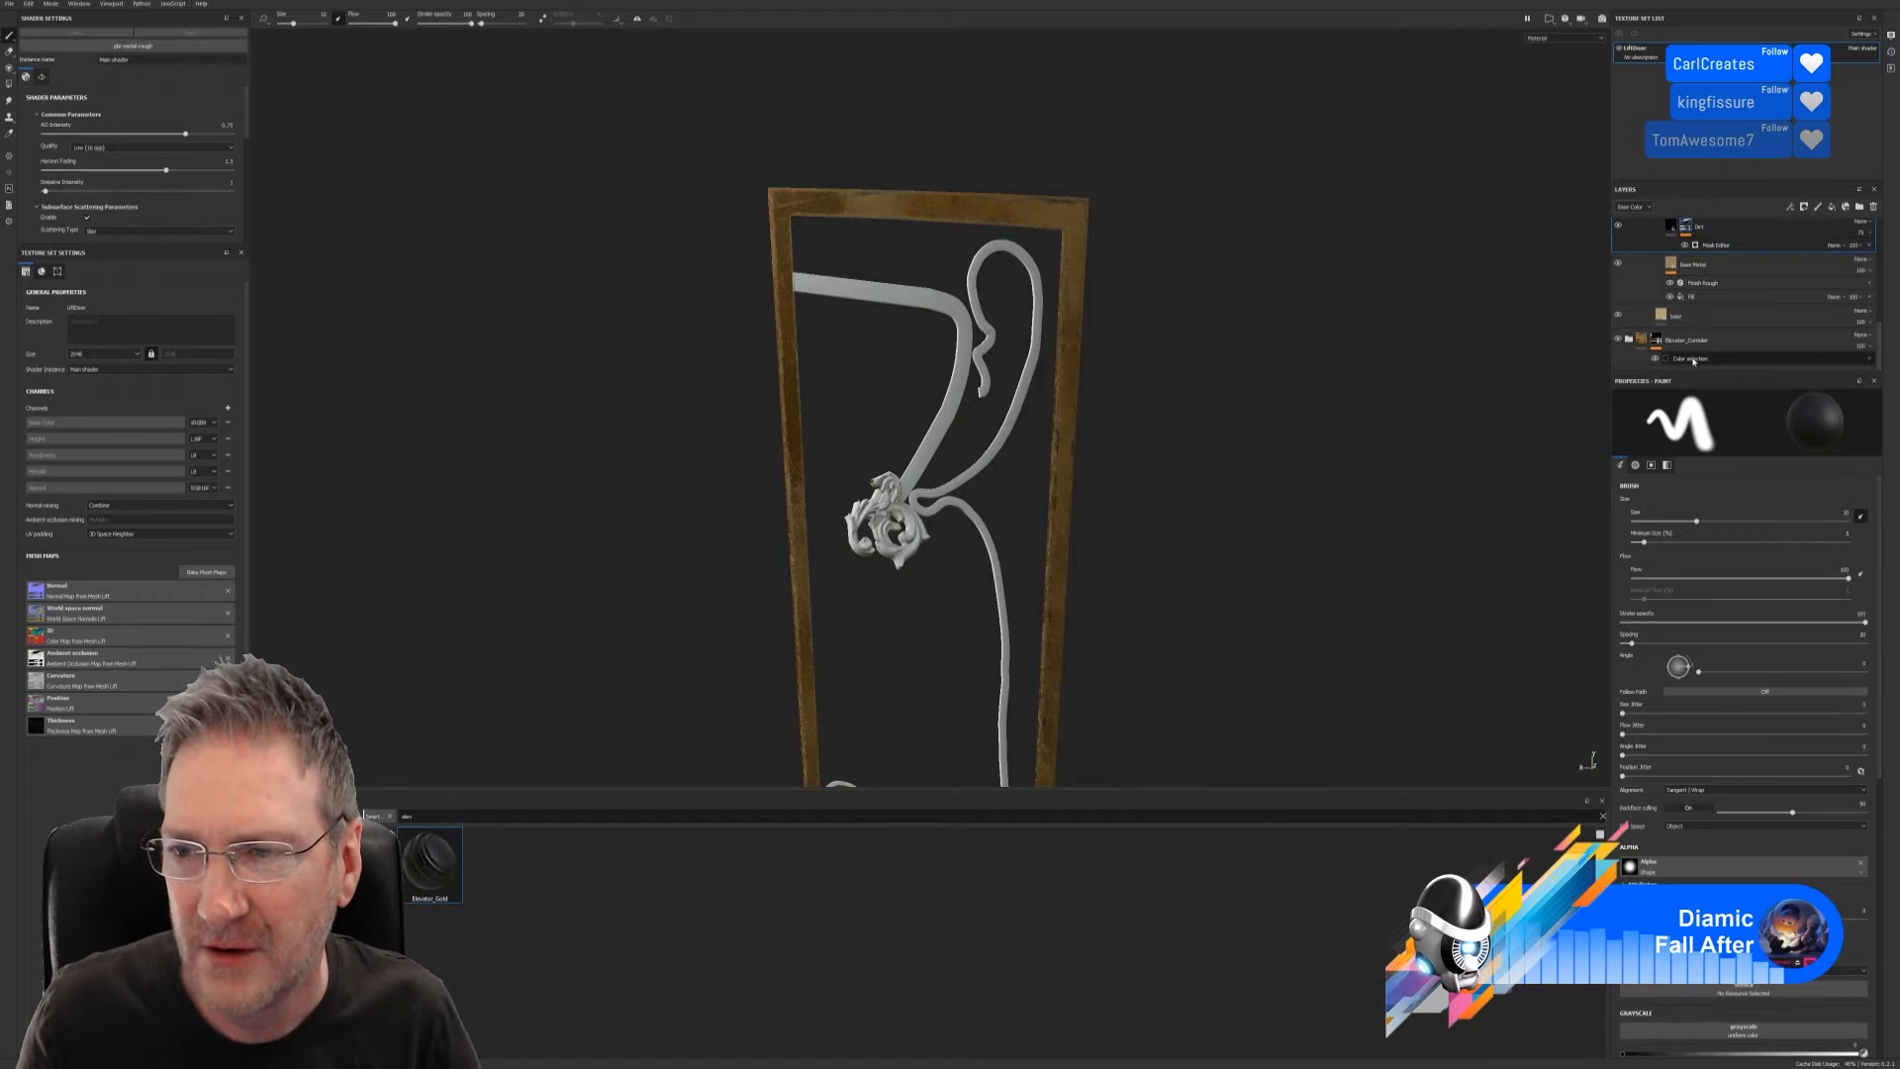
scroll(1723, 304, up, 6)
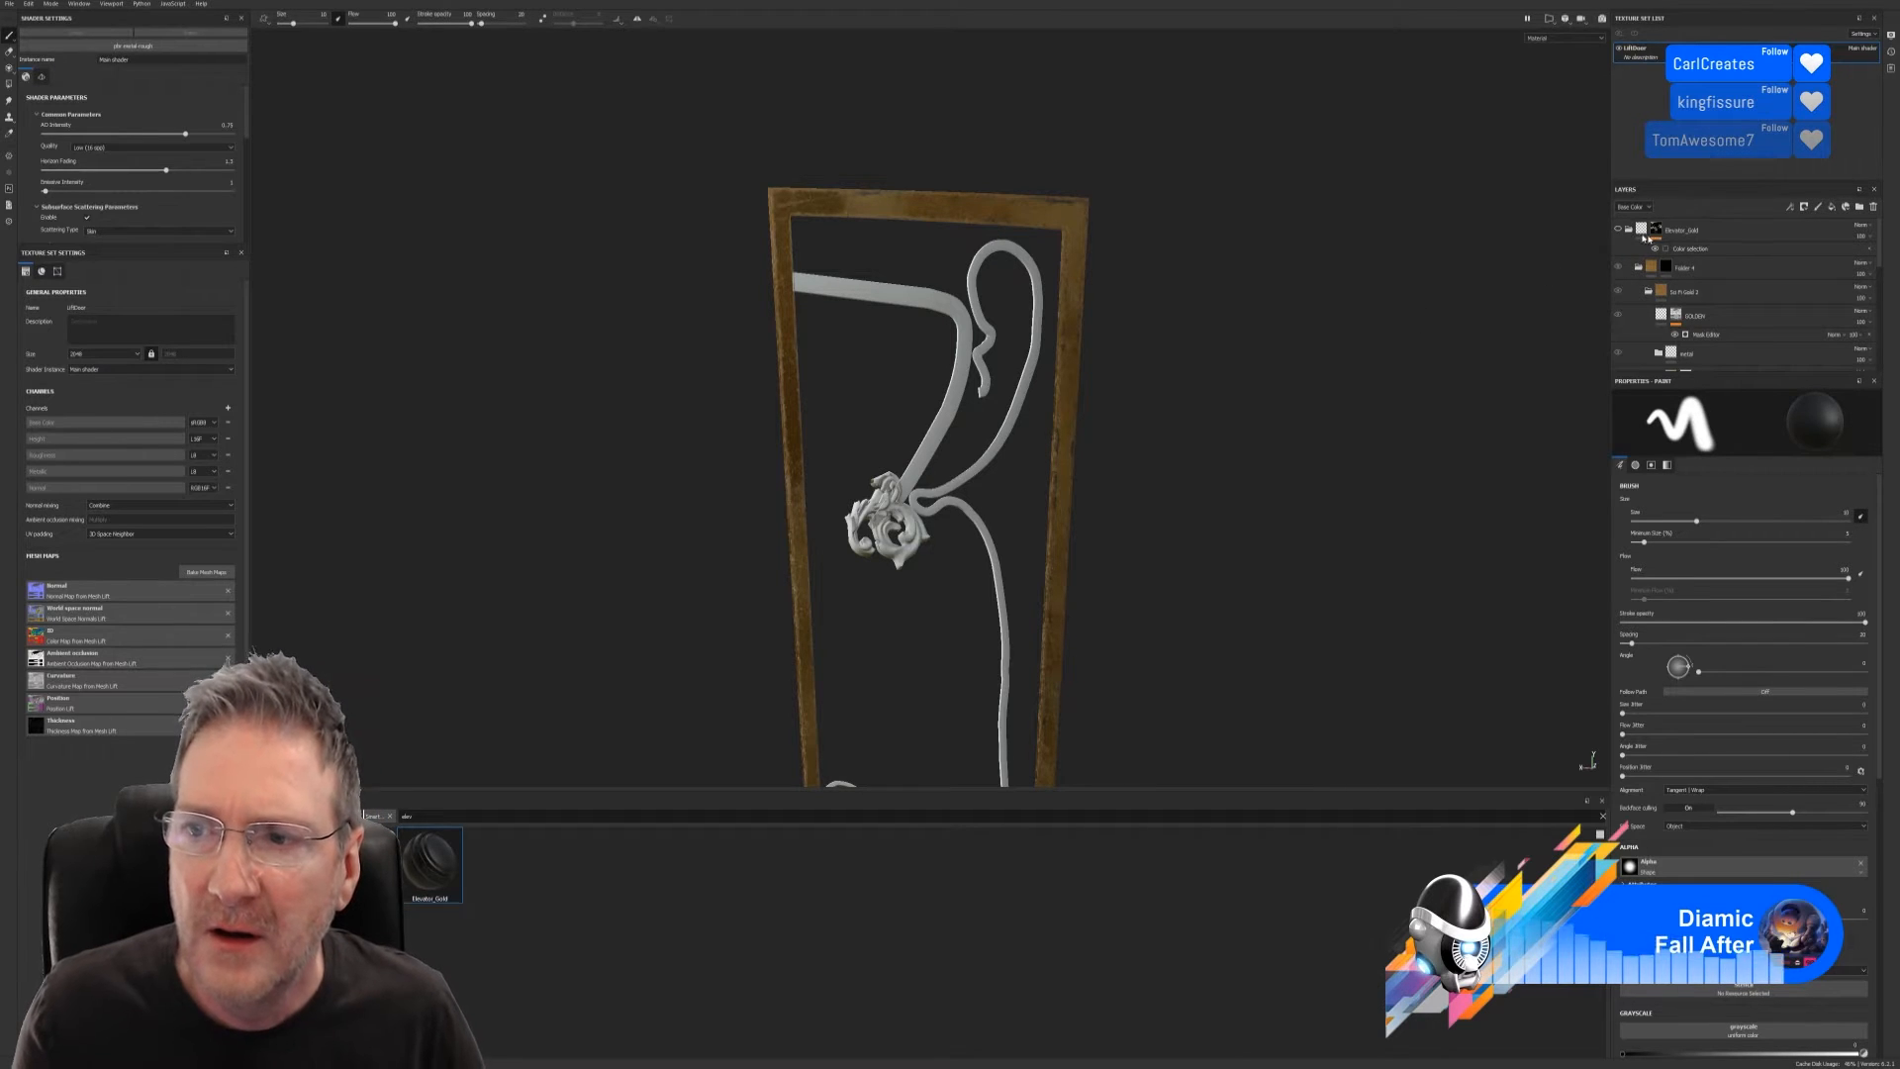
Add the ornament's blue ID color to the color selection on the Elevator_Gold folder's mask
alt+right_drag(1284, 424, 634, 528)
alt+drag(628, 531, 675, 494)
alt+drag(993, 488, 914, 442)
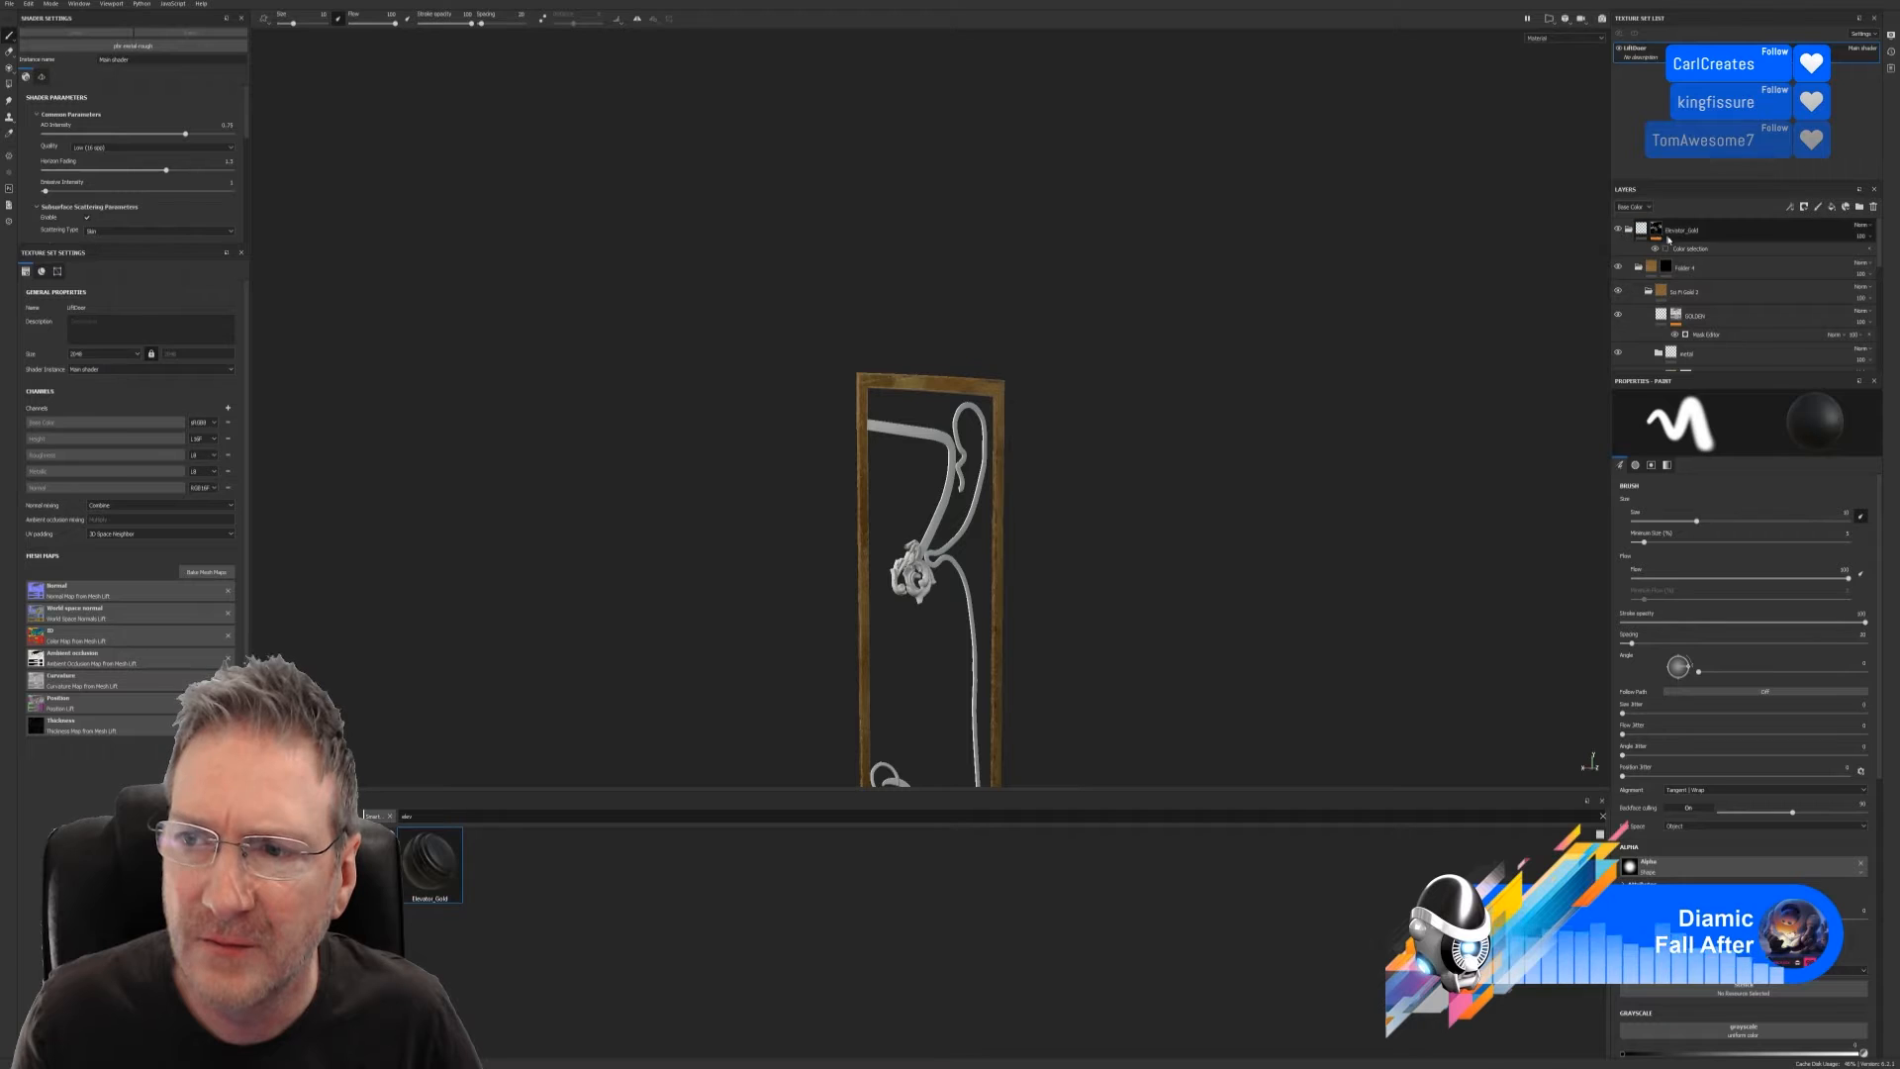
click(1697, 249)
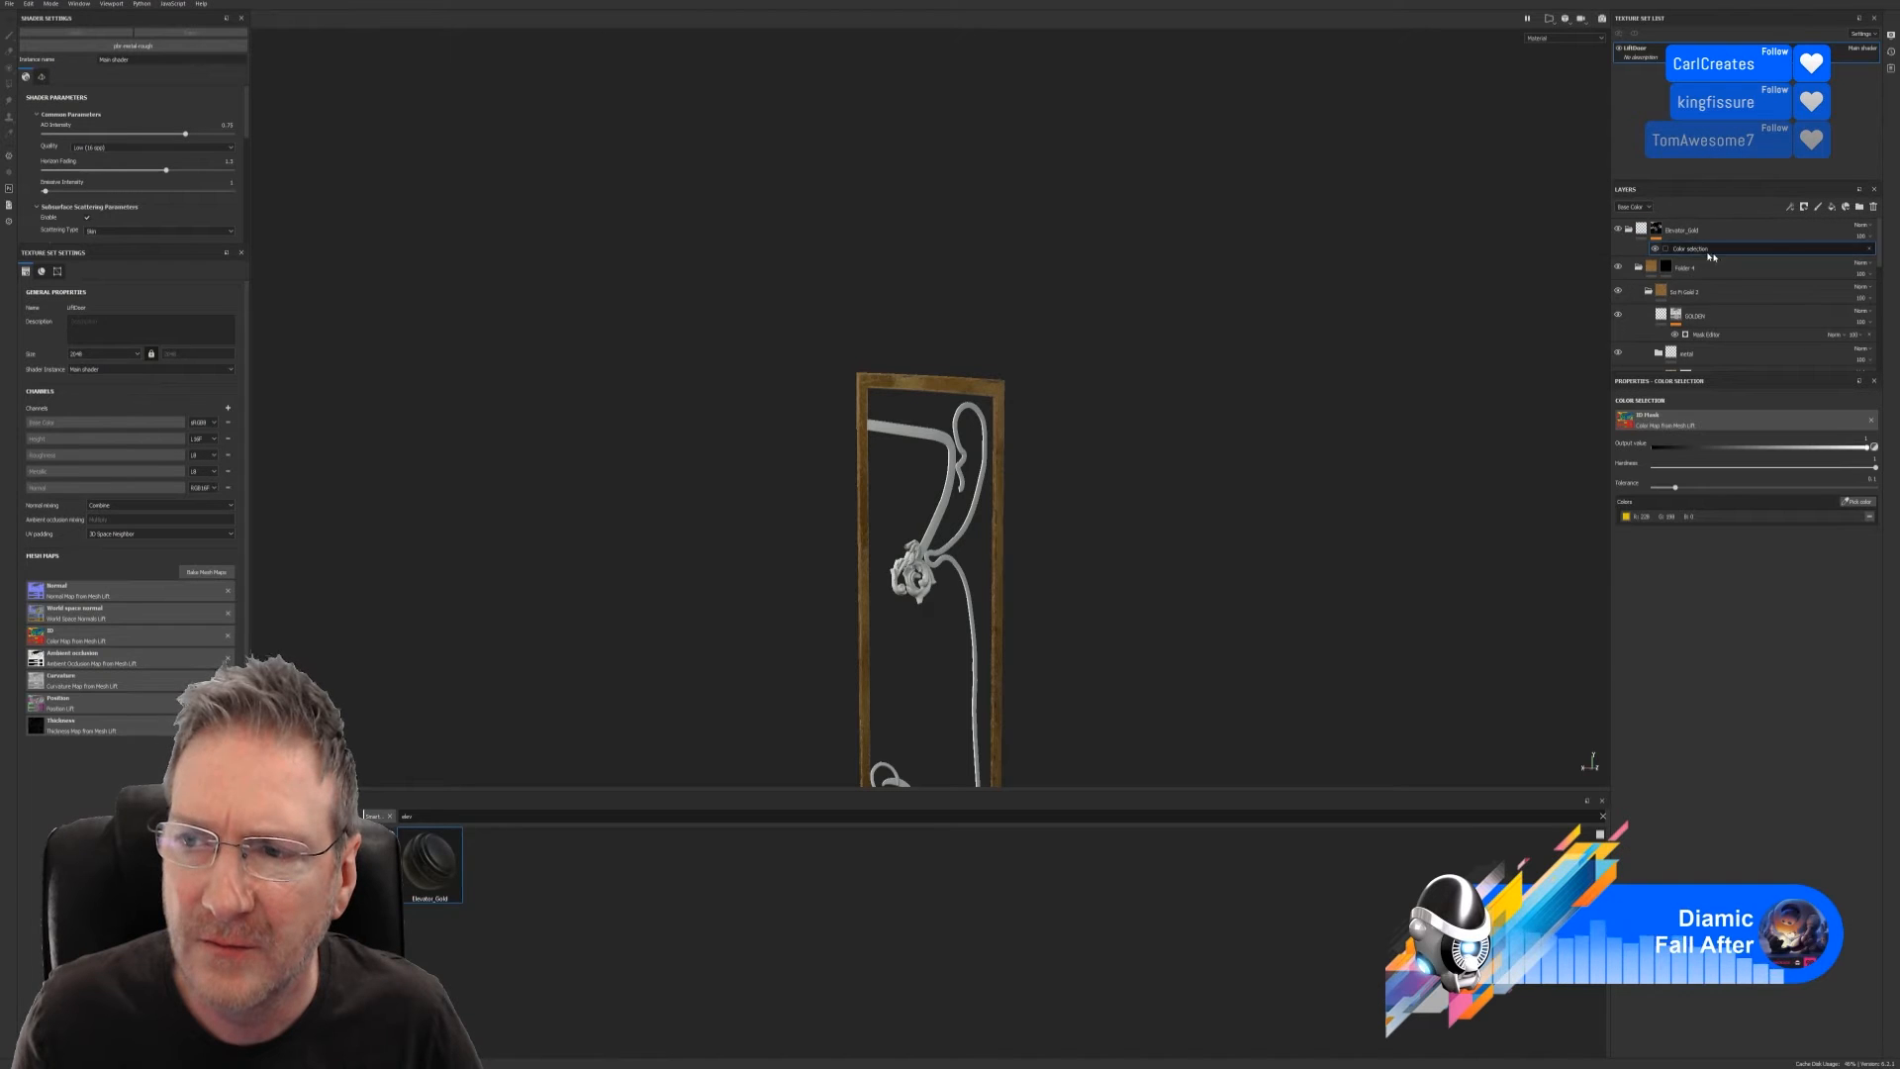
click(1858, 501)
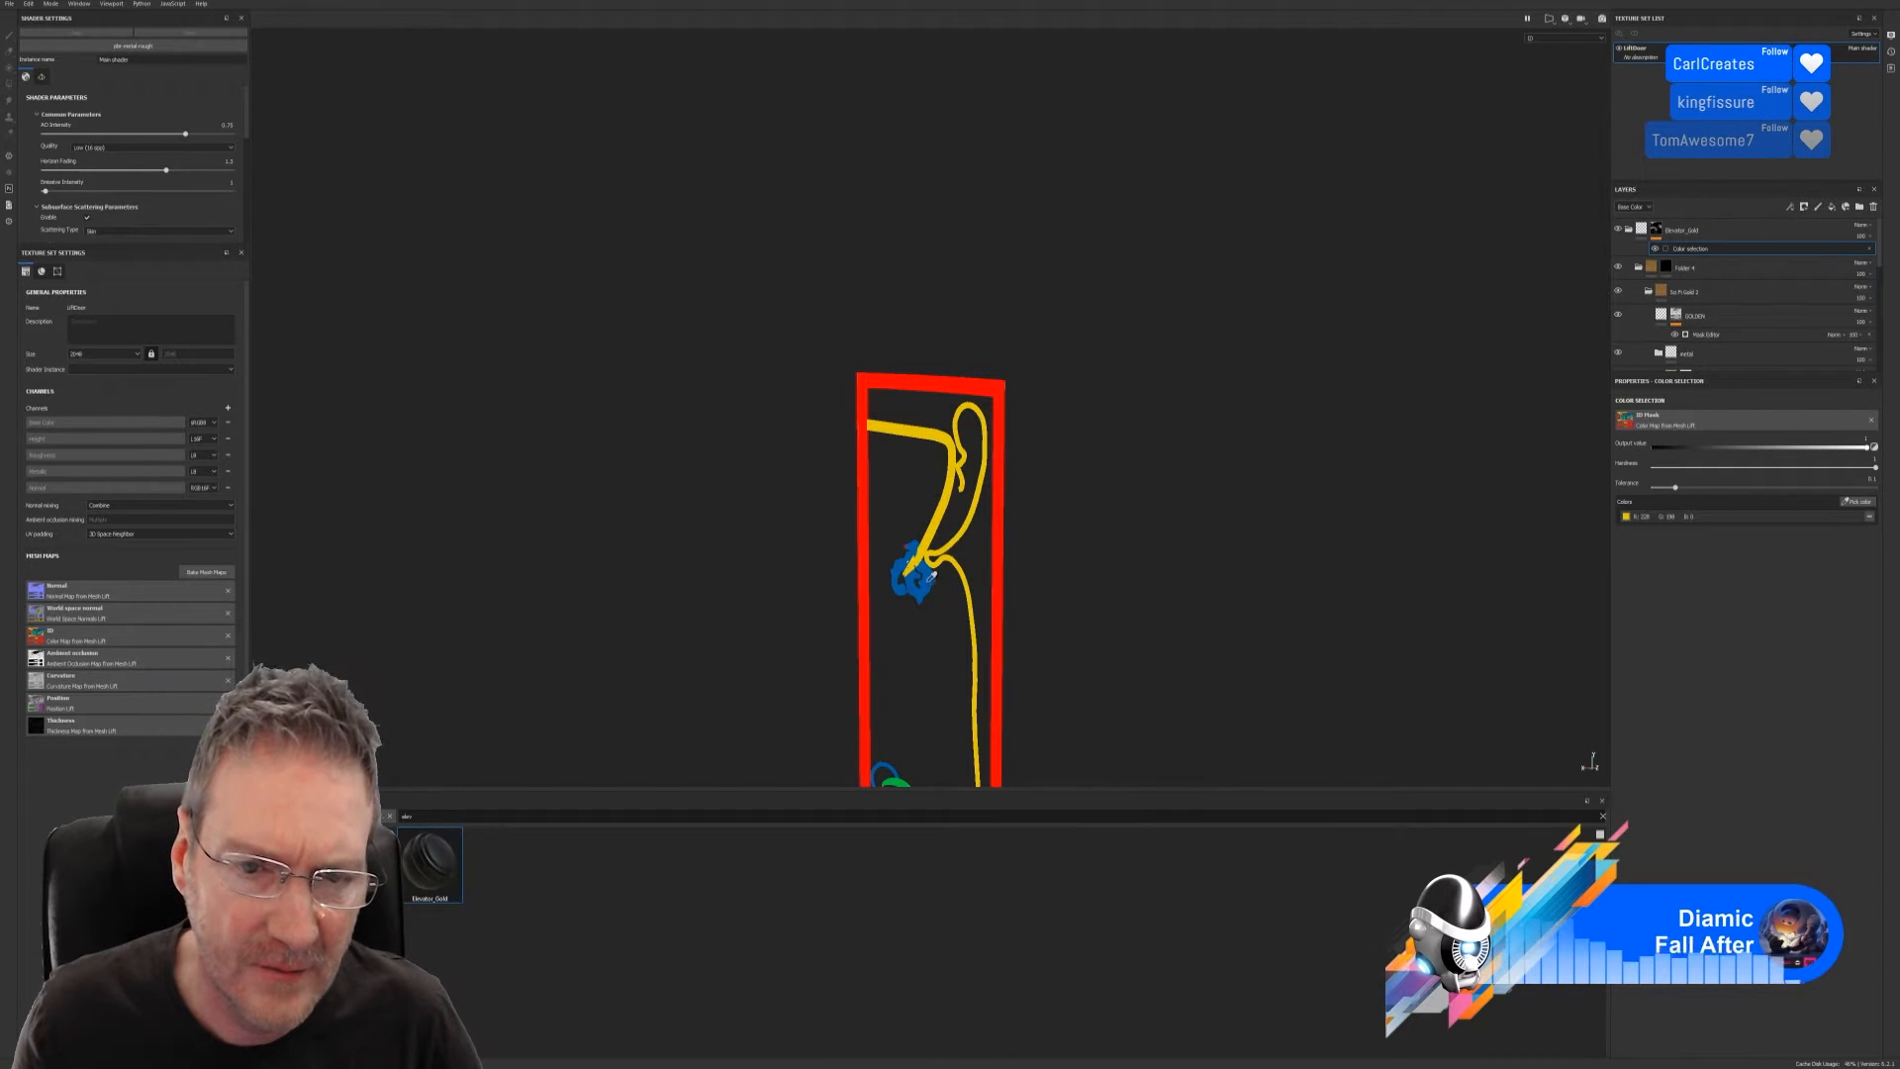
click(928, 584)
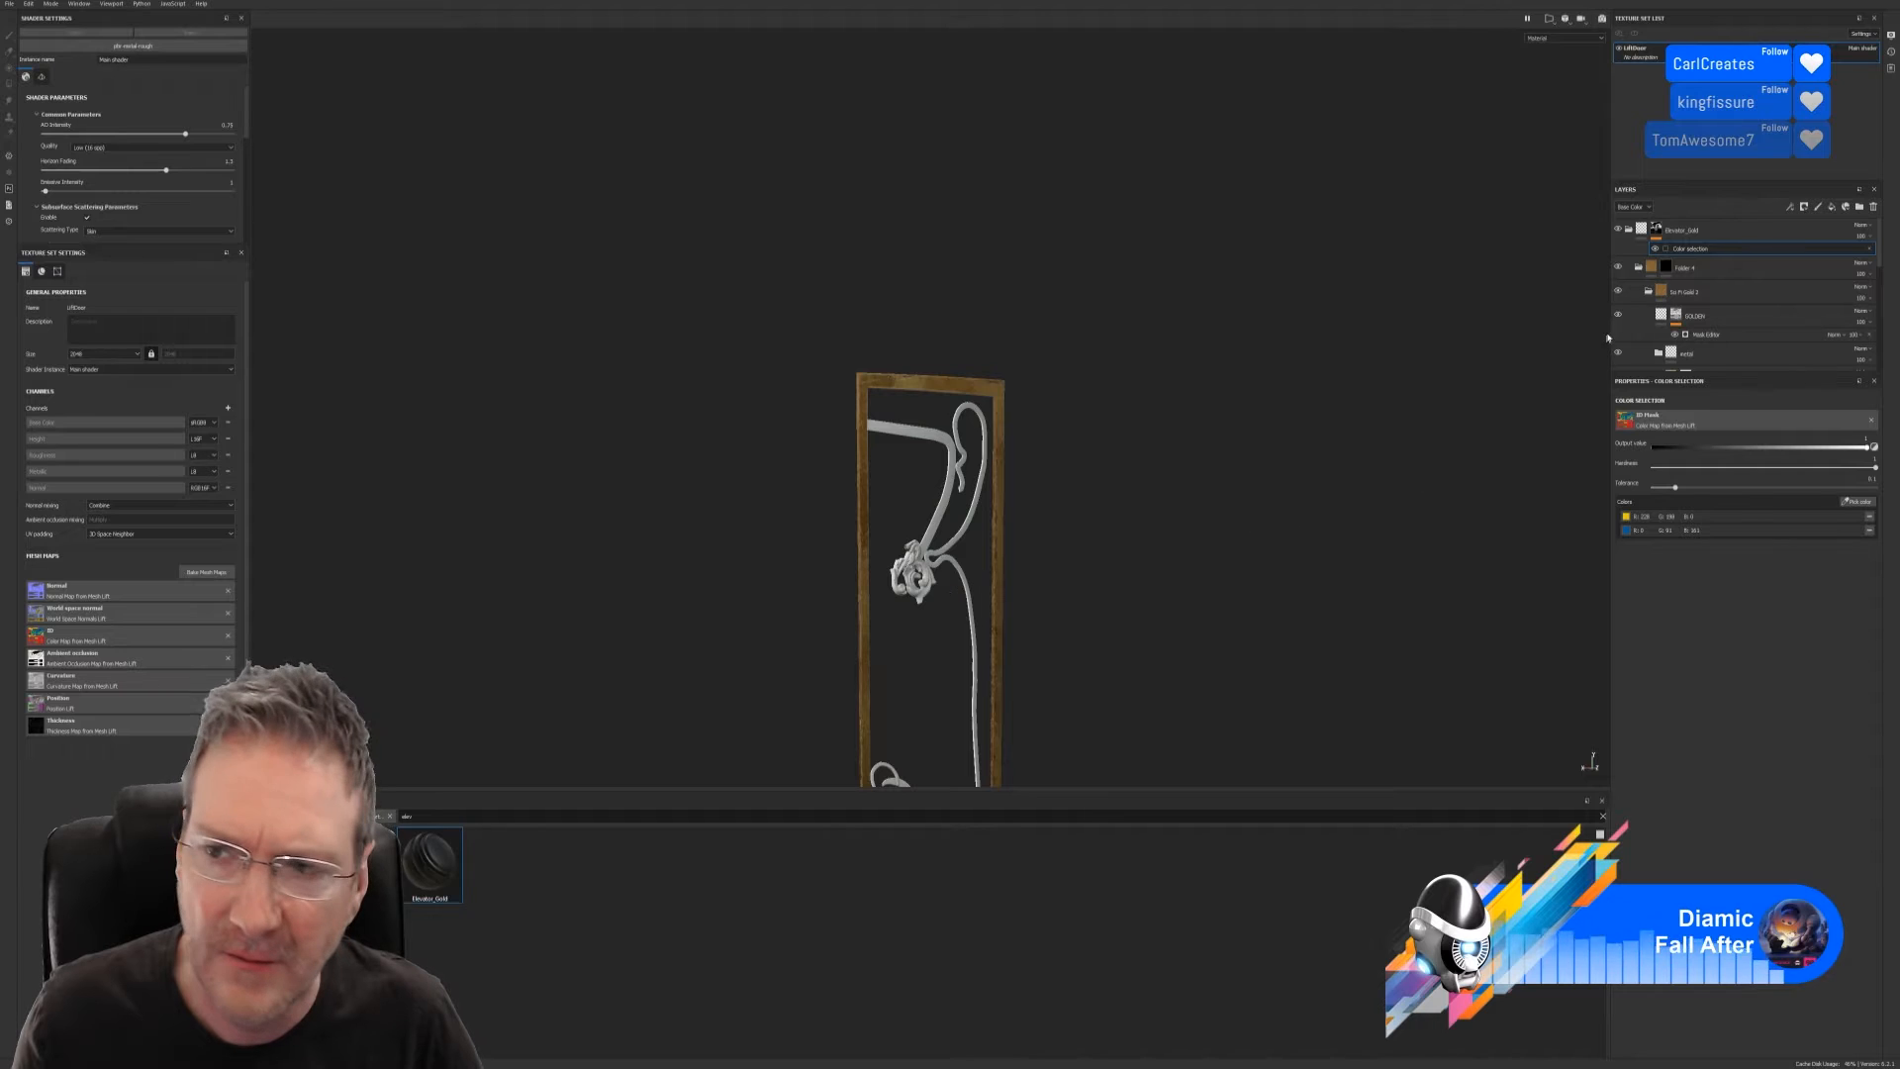
Examine the Elevator_Gold folder's mask preview, its color selection settings, and the layer stack down to Elevator_Corridor
click(1642, 229)
click(1647, 232)
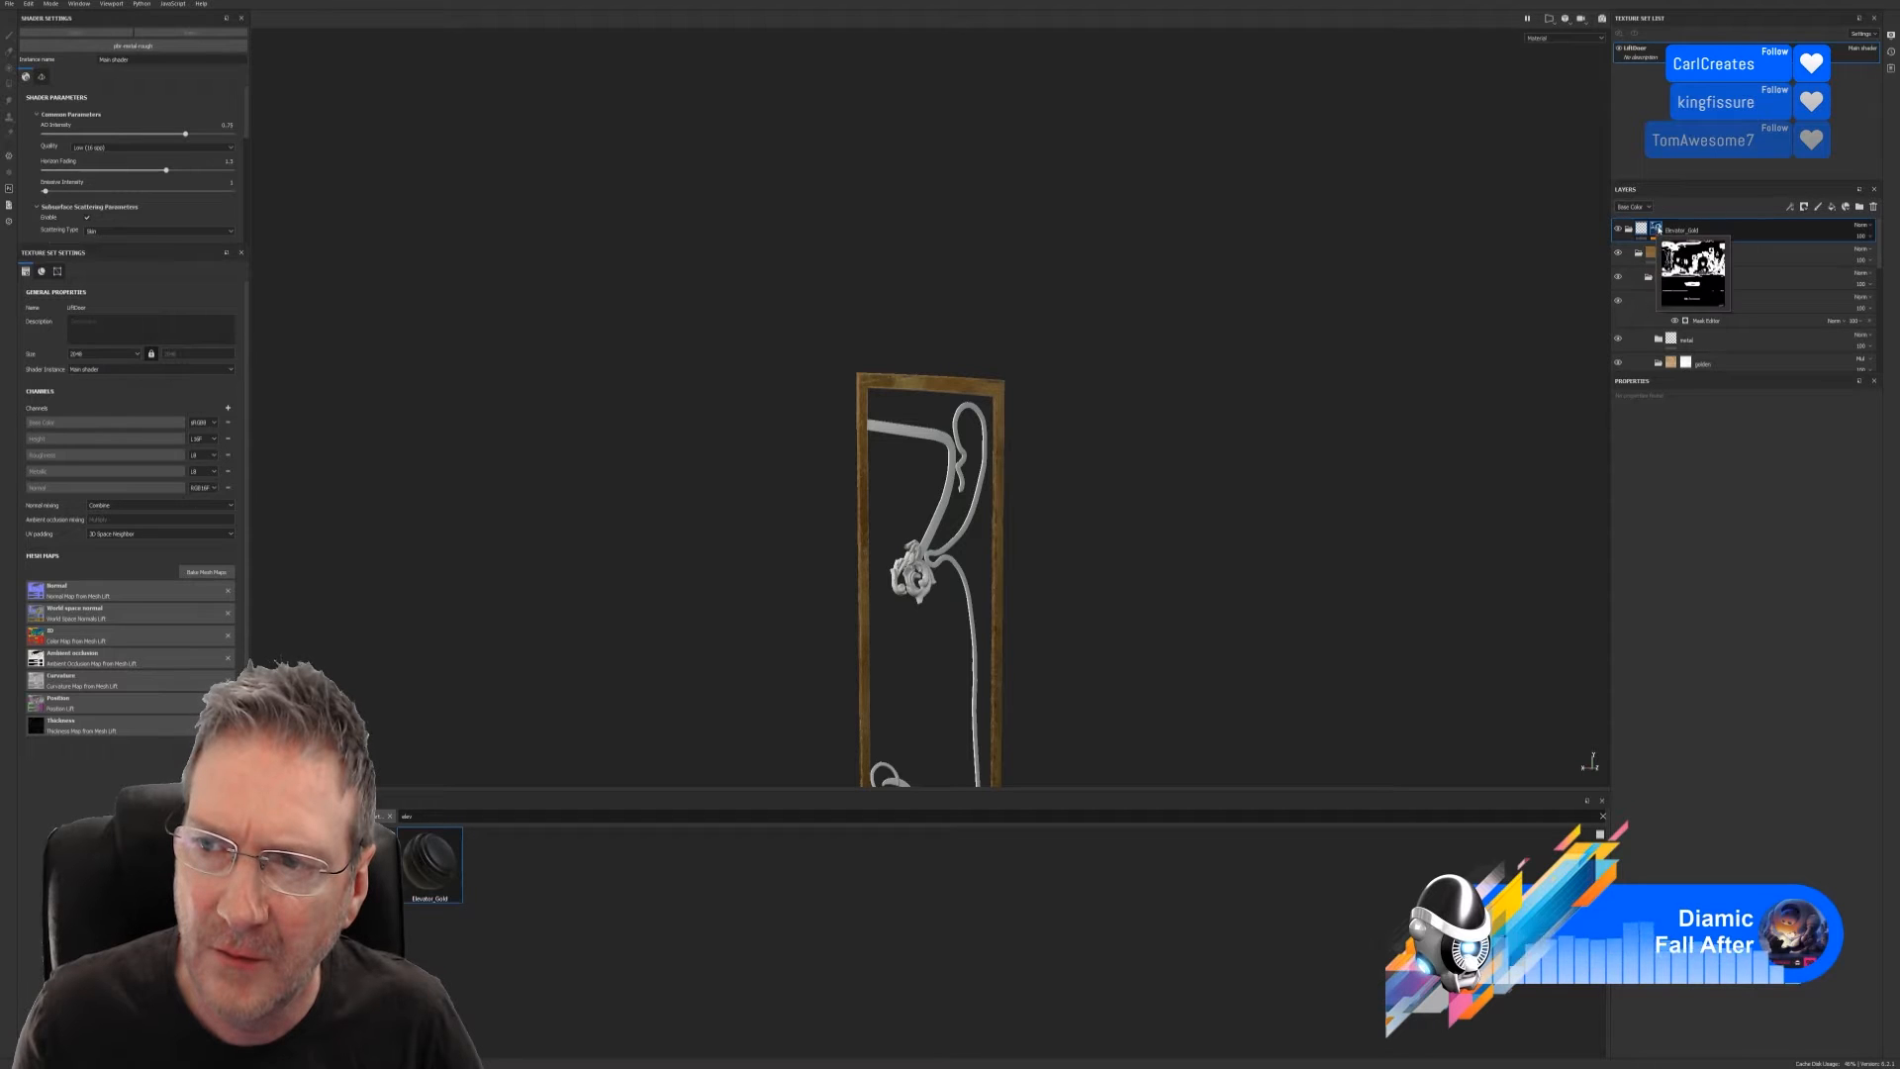
click(1656, 230)
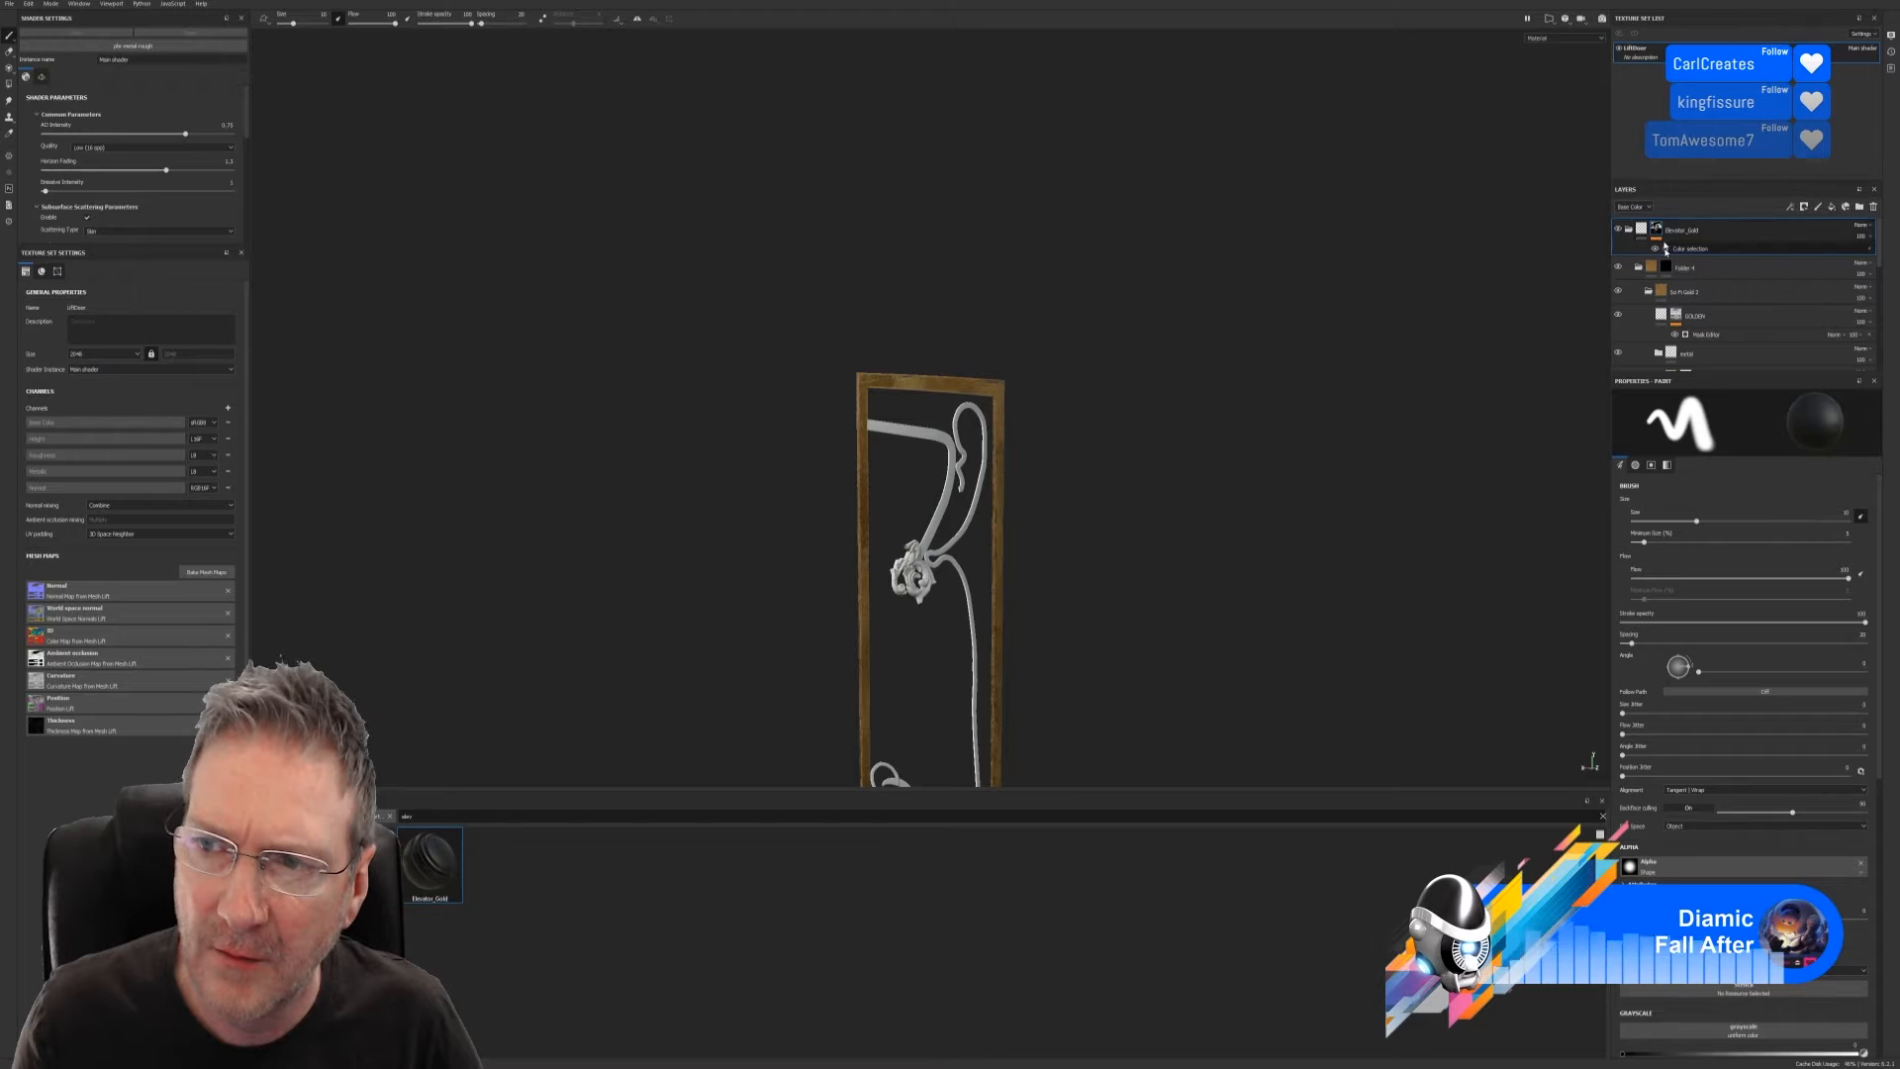
mouse_move(1657, 235)
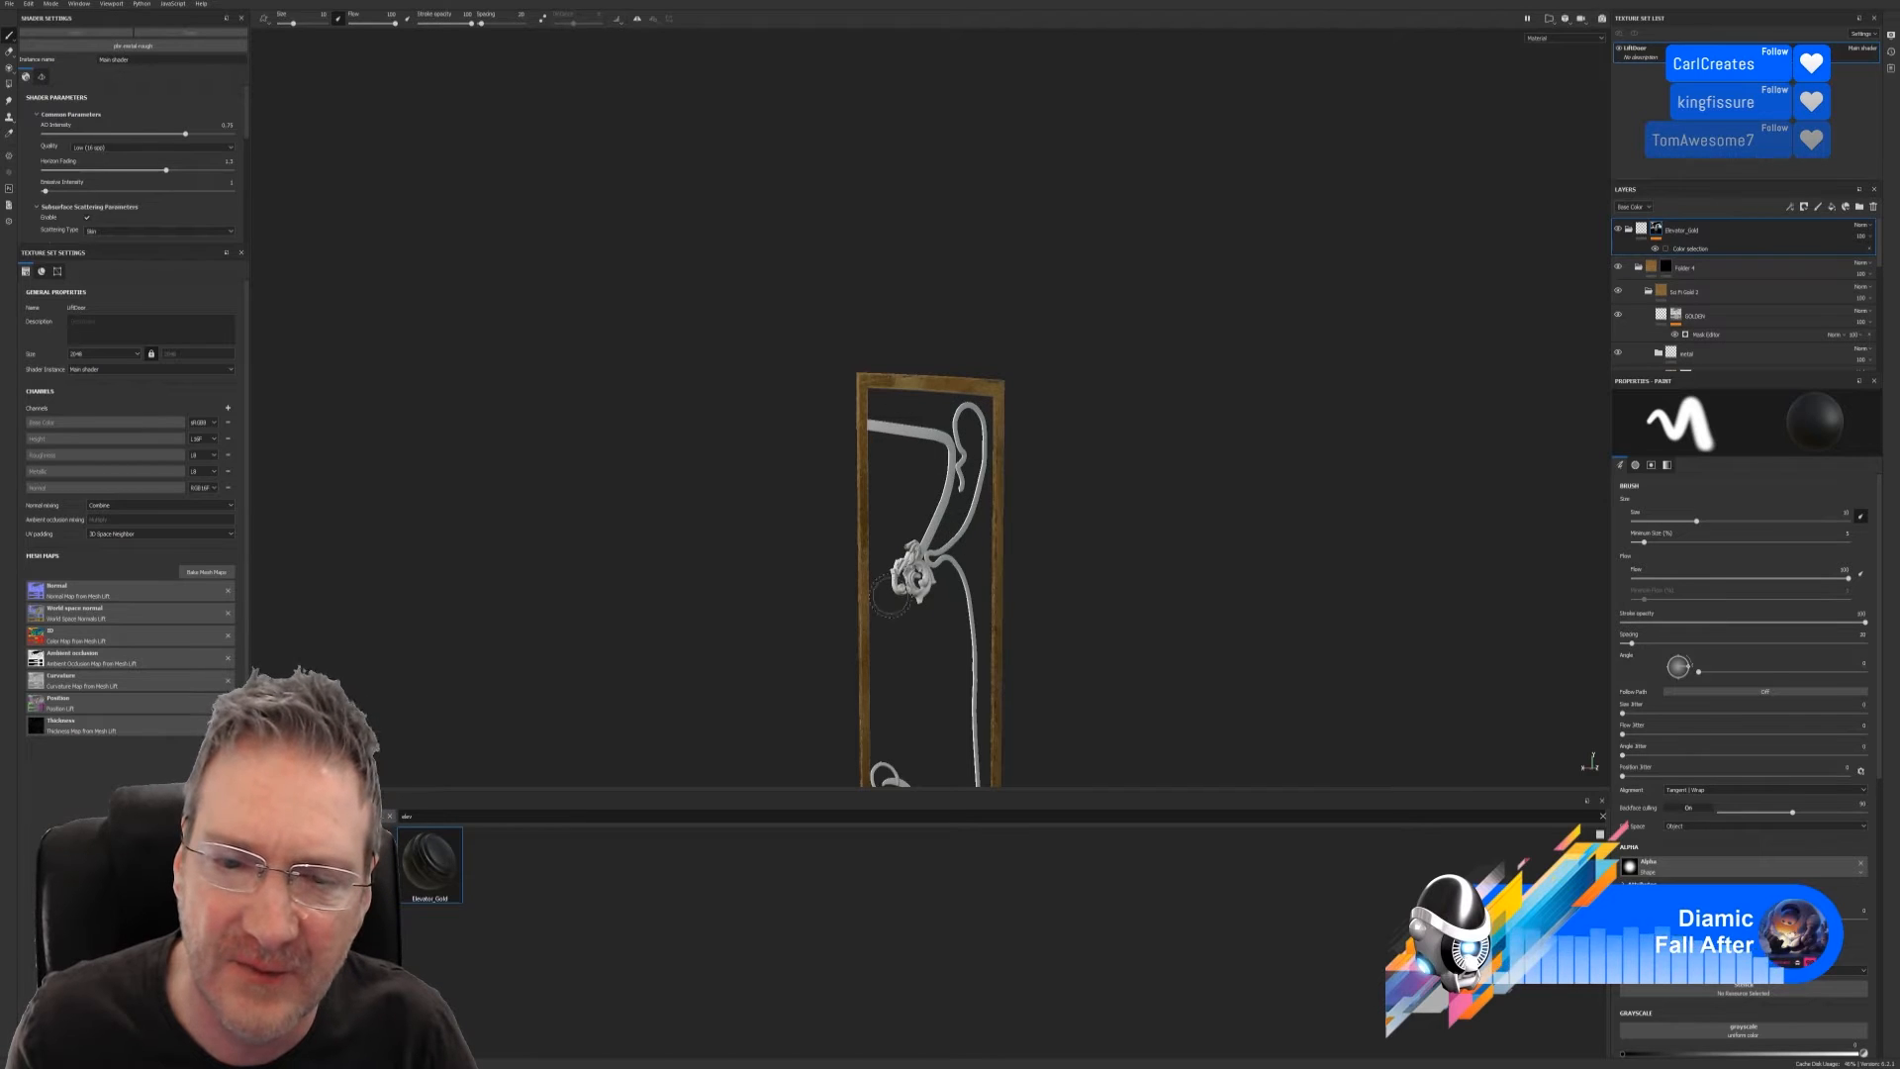
click(1700, 248)
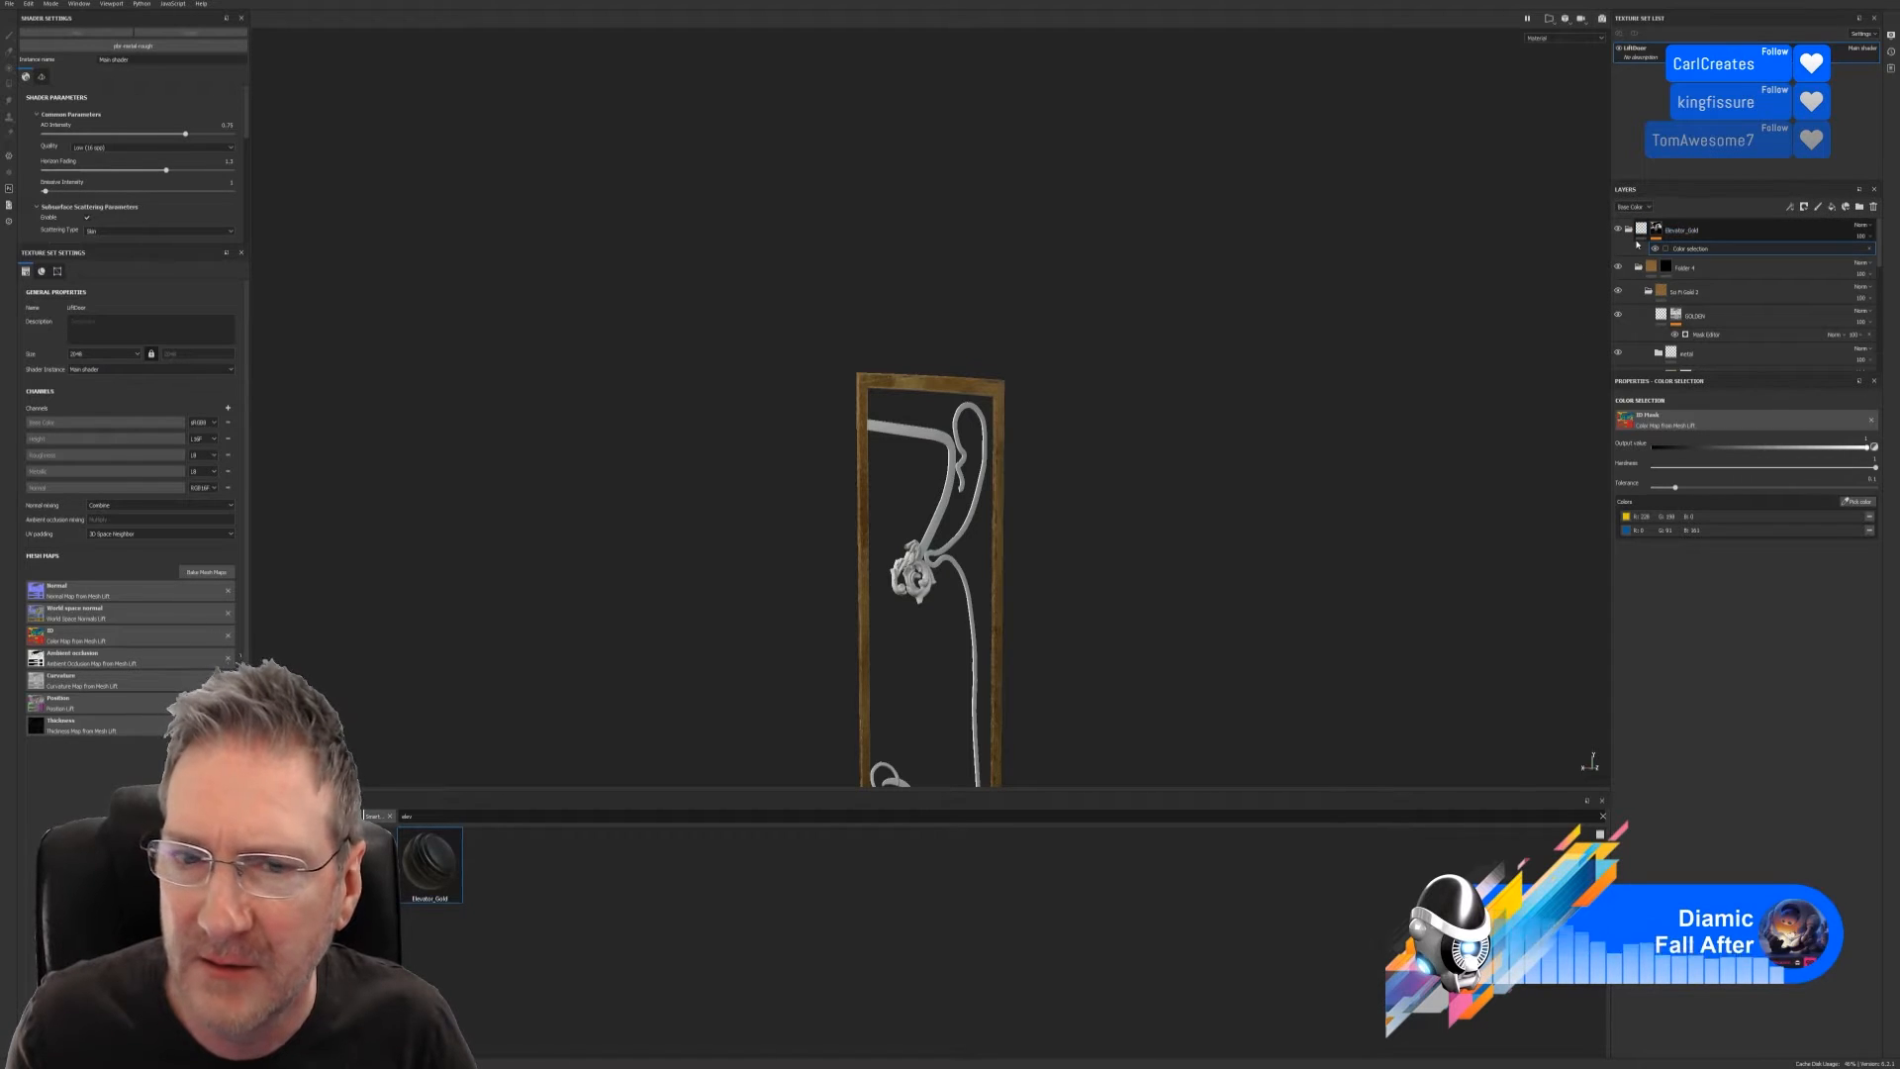
scroll(1658, 248, down, 5)
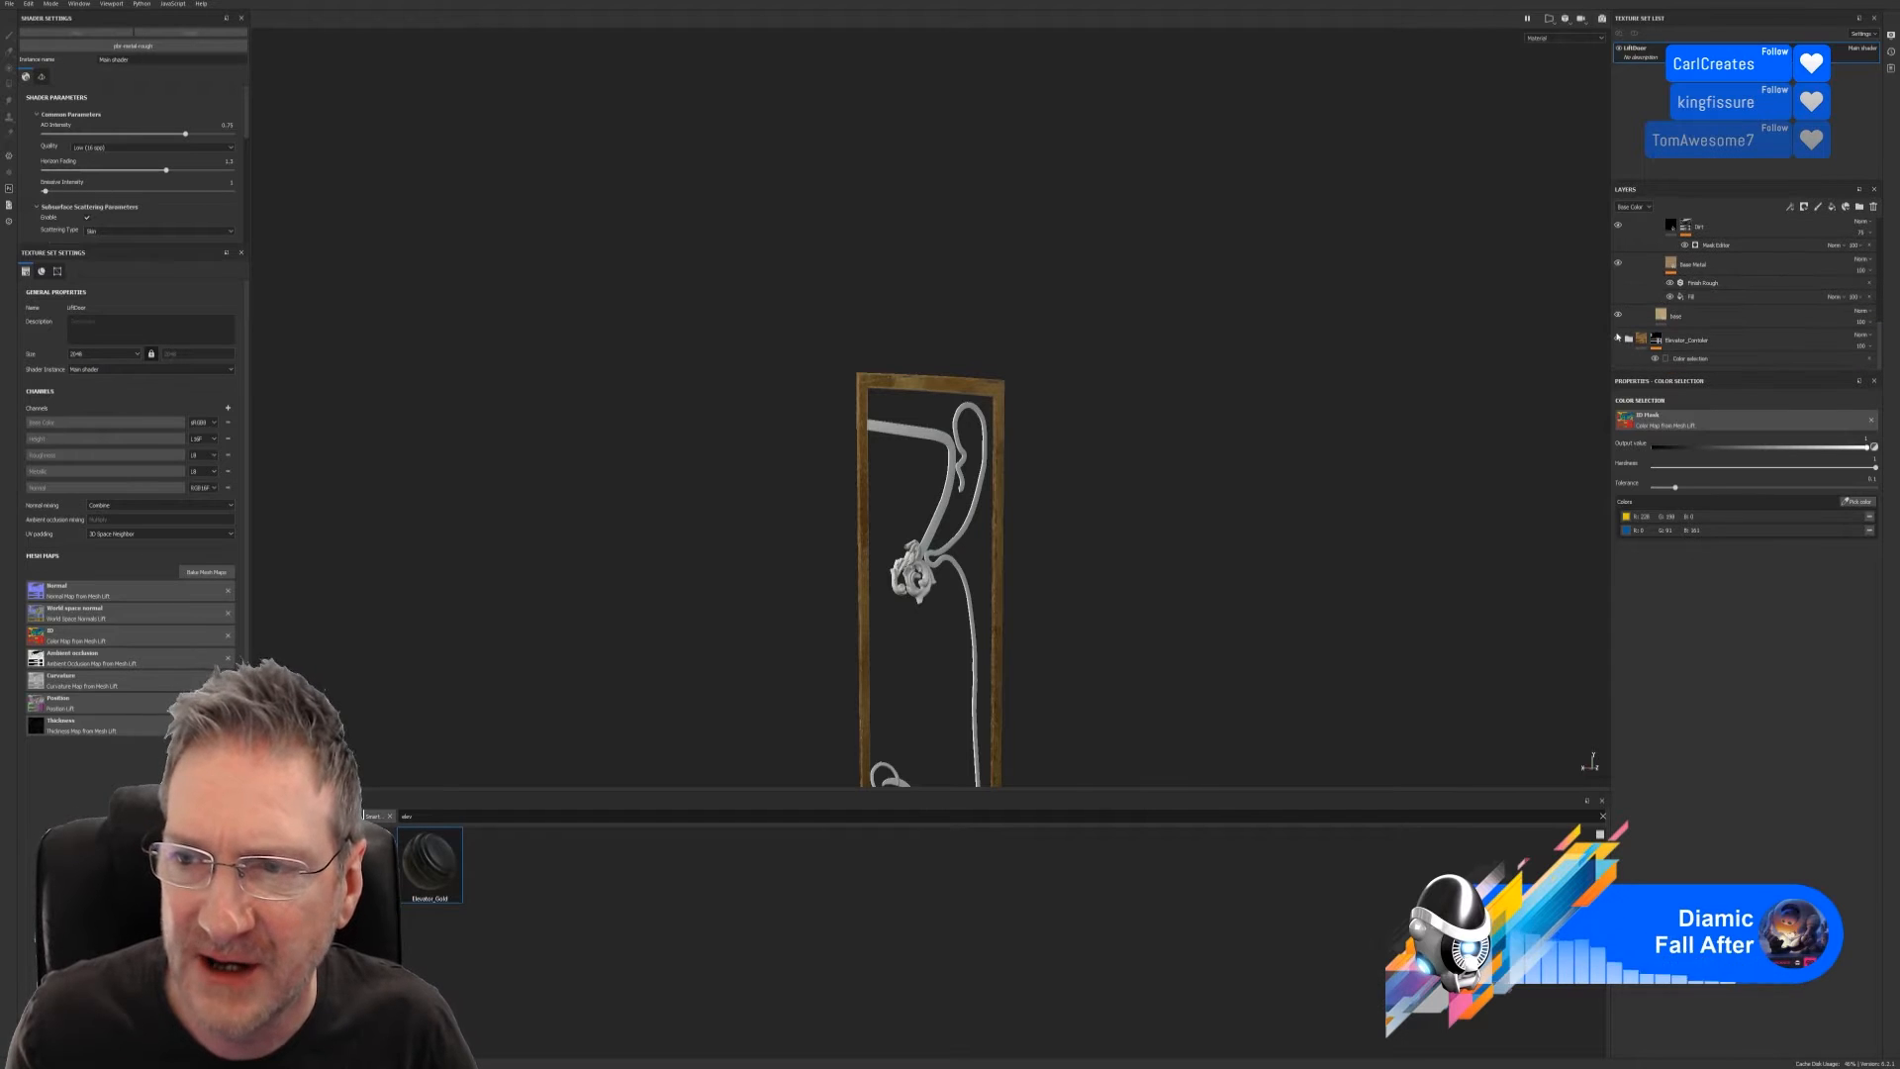
Compare the gate with Elevator_Corridor hidden and shown, and remove the leftover black mask from Folder 4 inside Elevator_Gold
click(1618, 339)
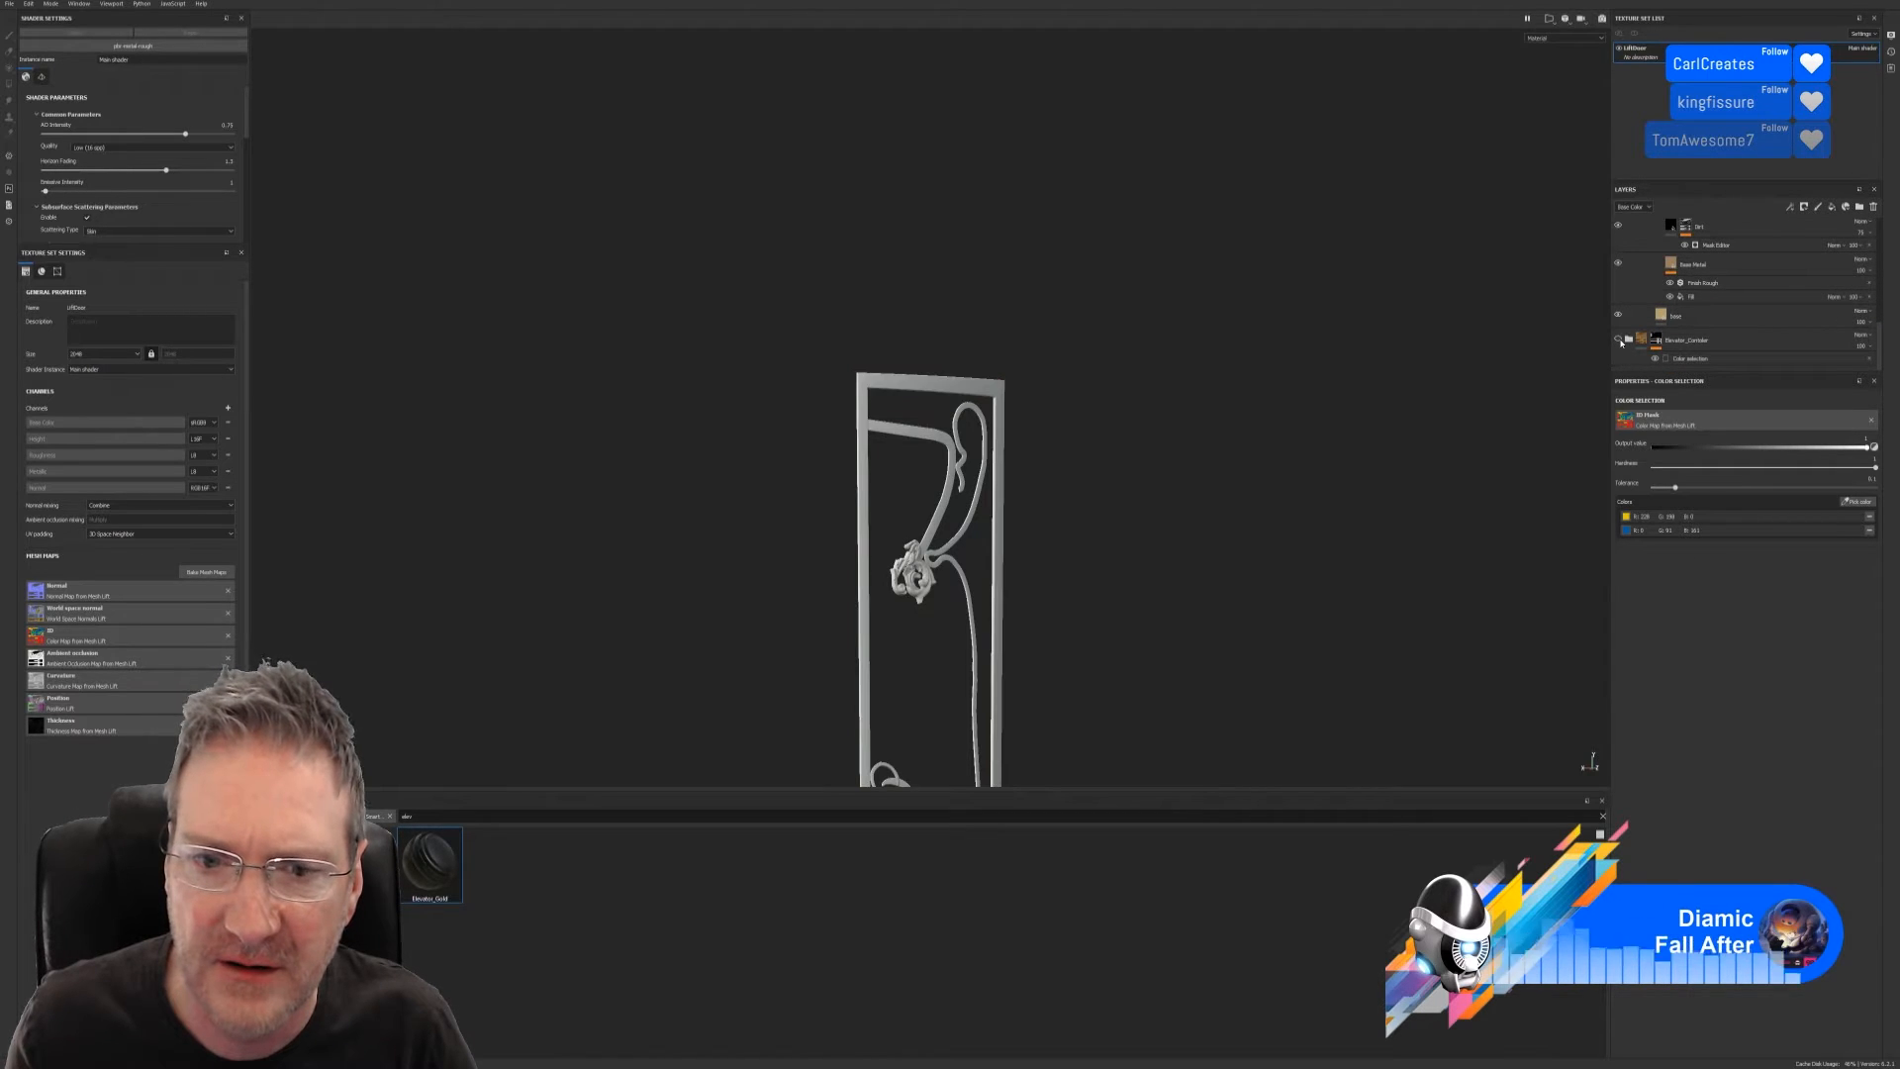
click(1619, 339)
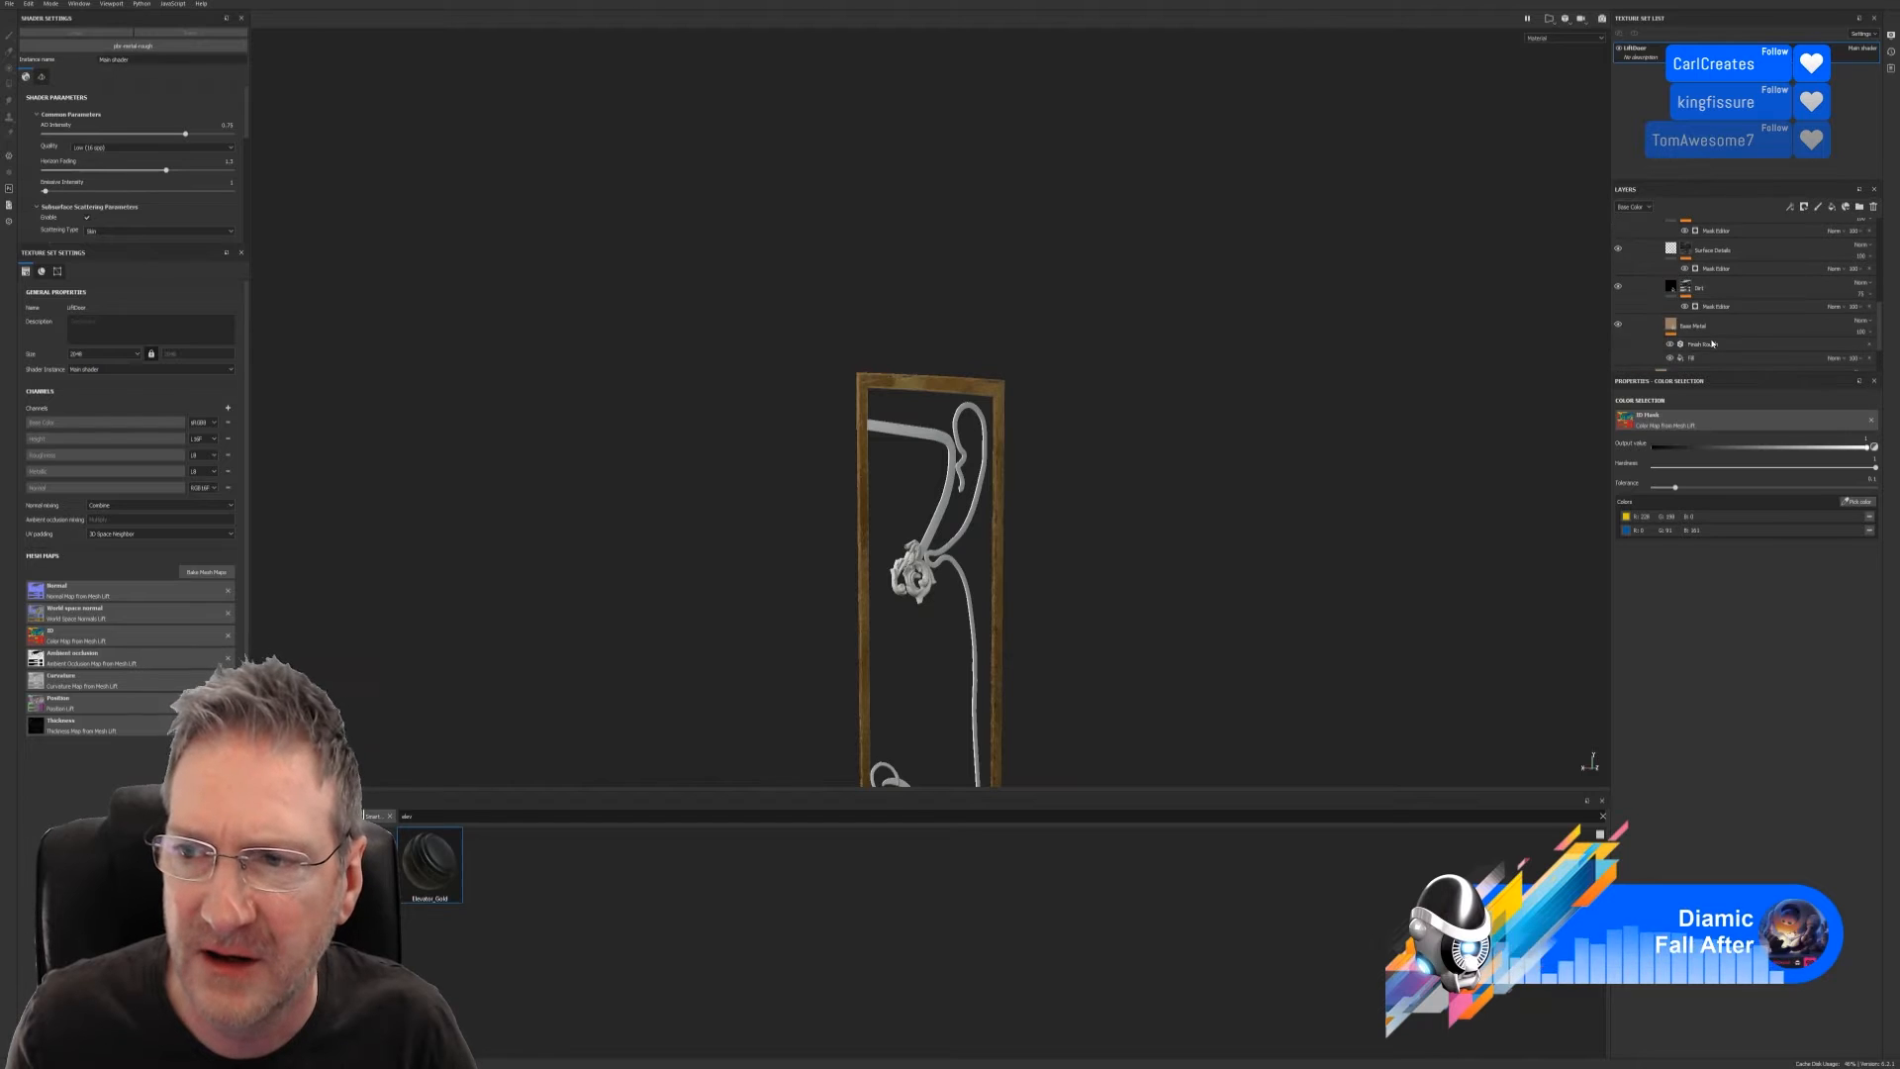
scroll(1721, 336, down, 5)
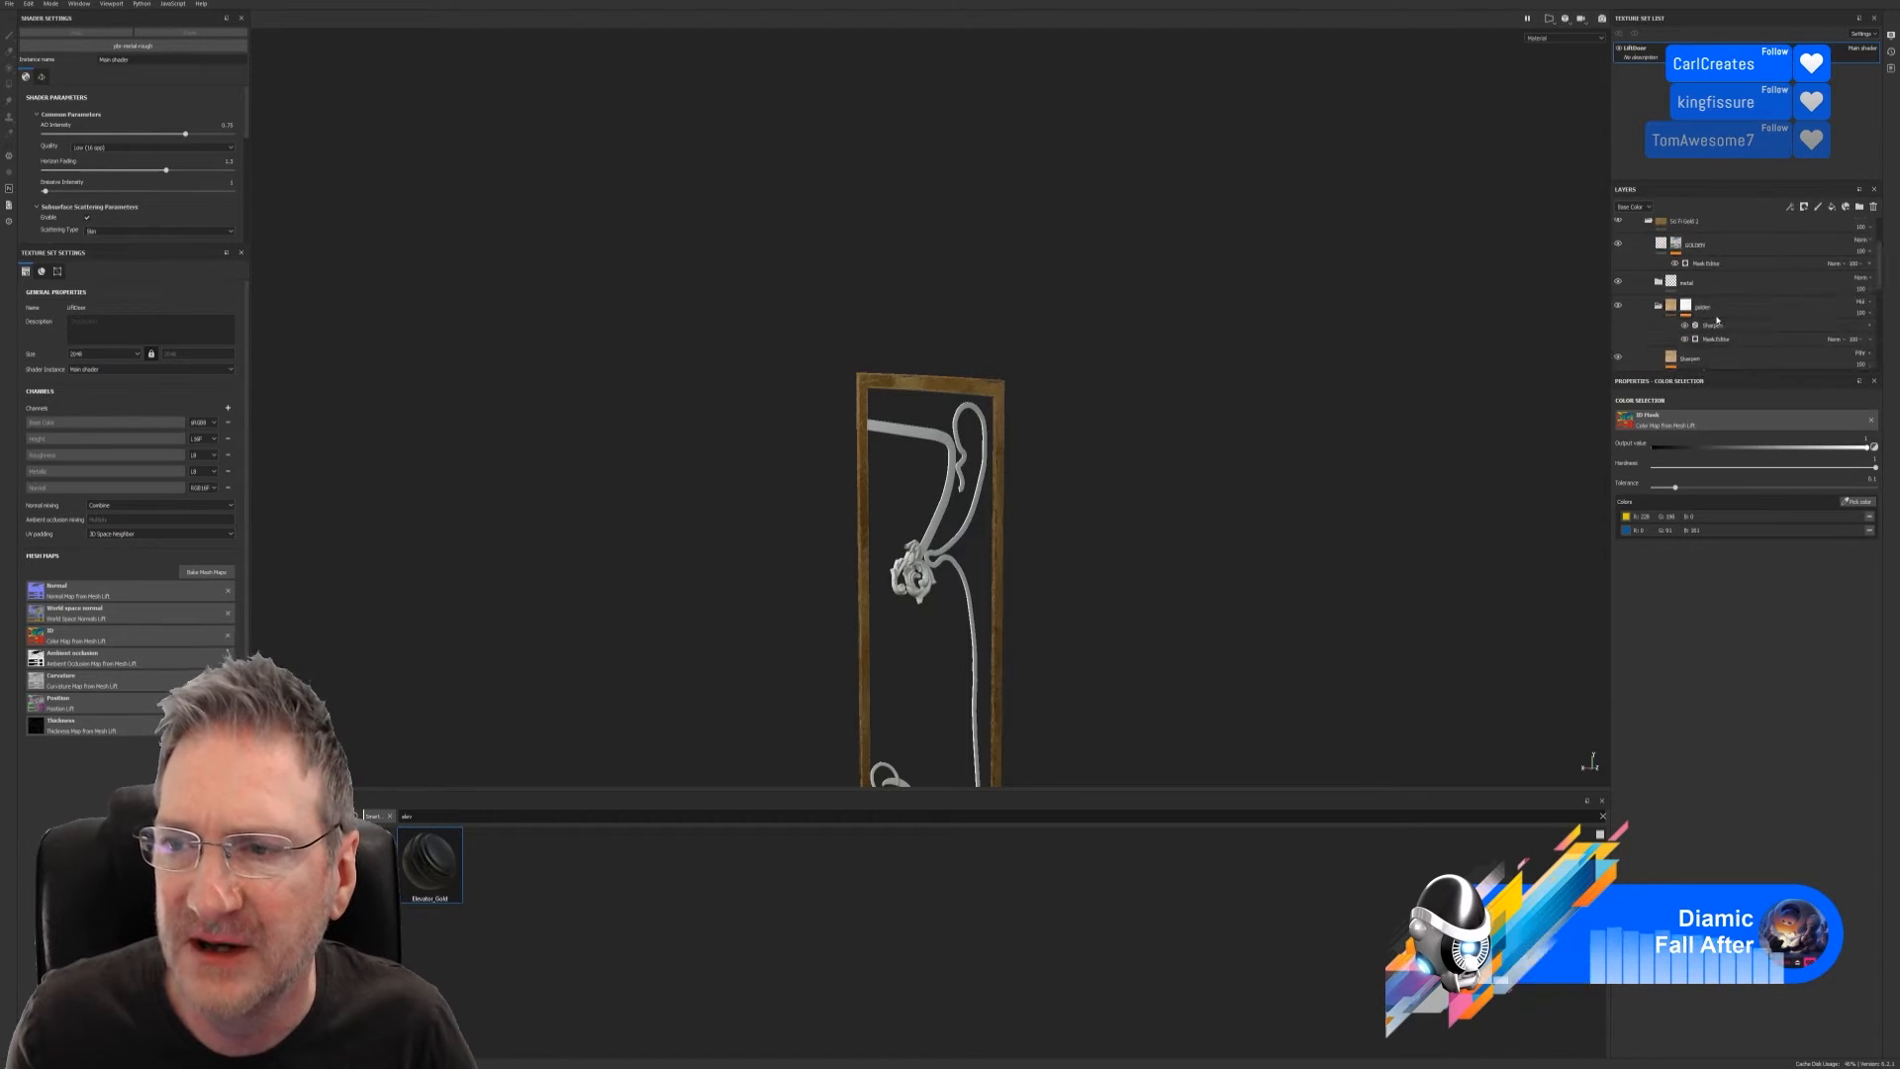
scroll(1723, 316, up, 3)
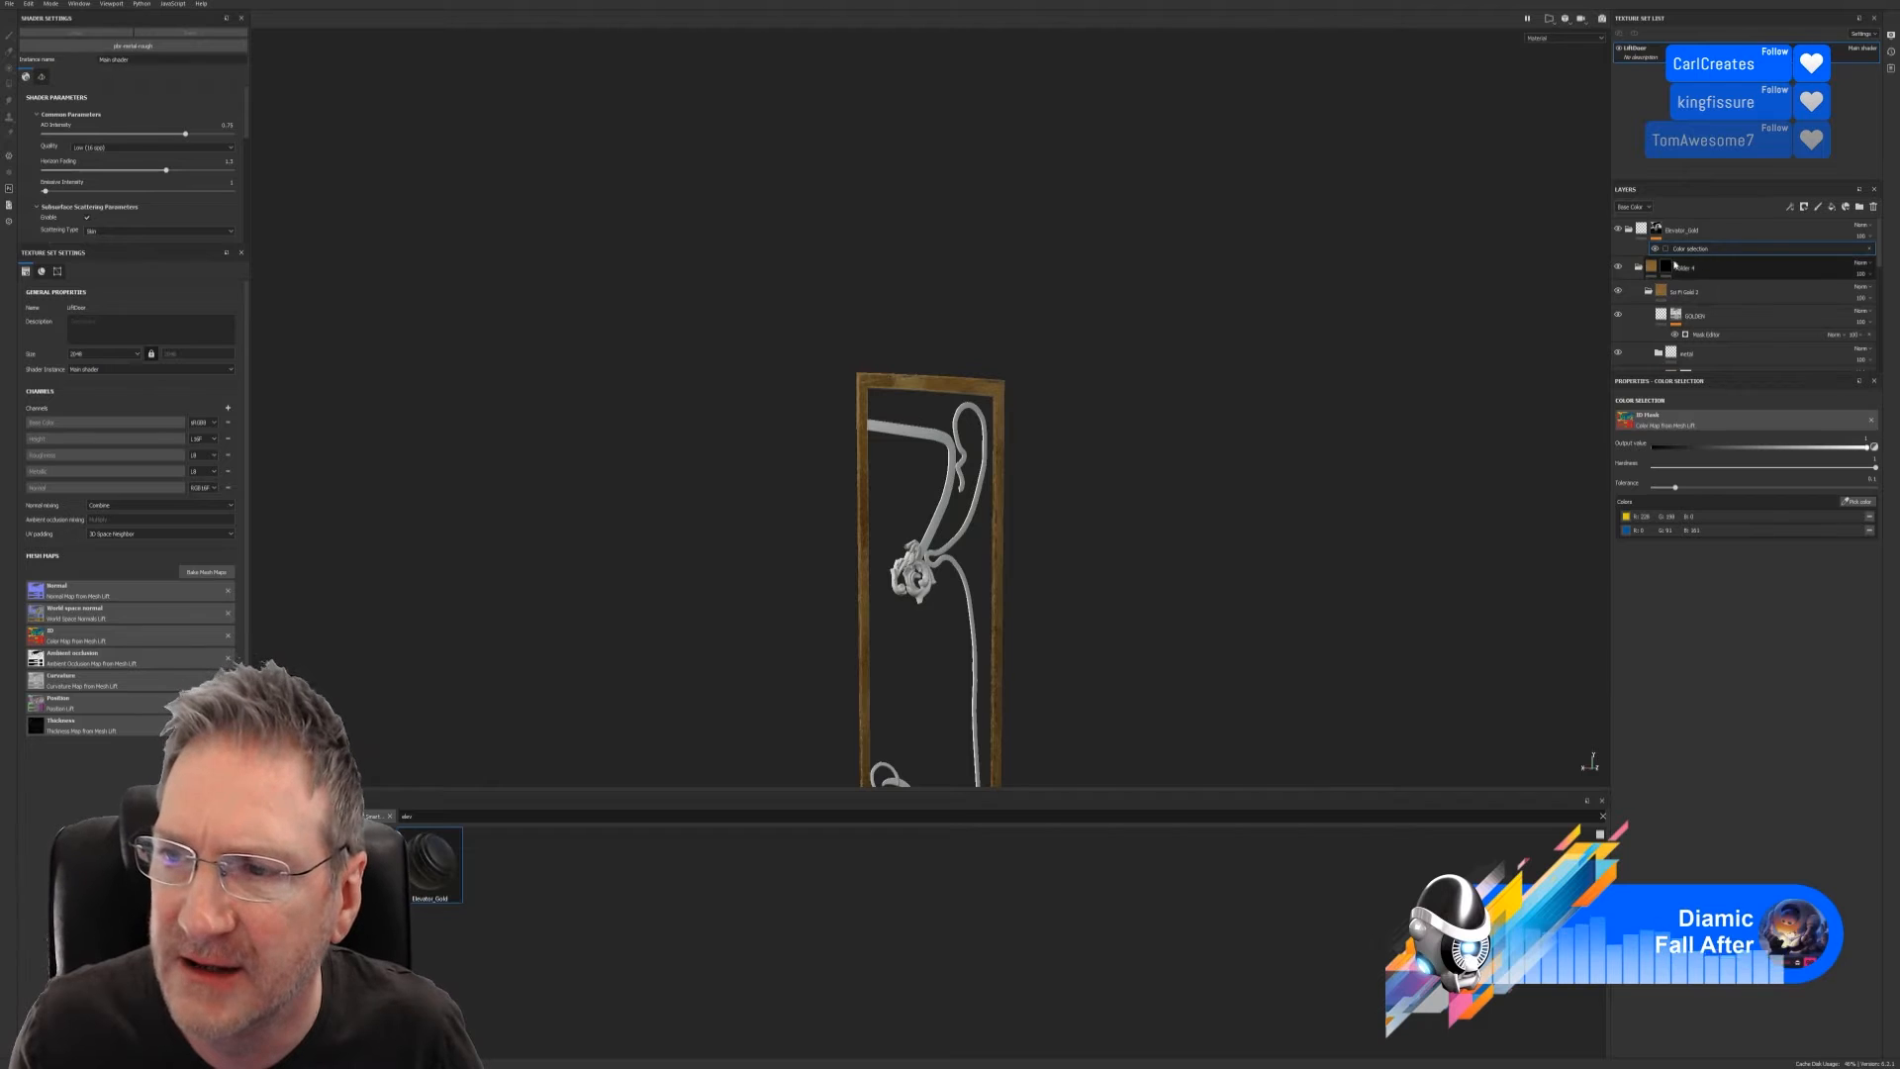
right_click(1669, 270)
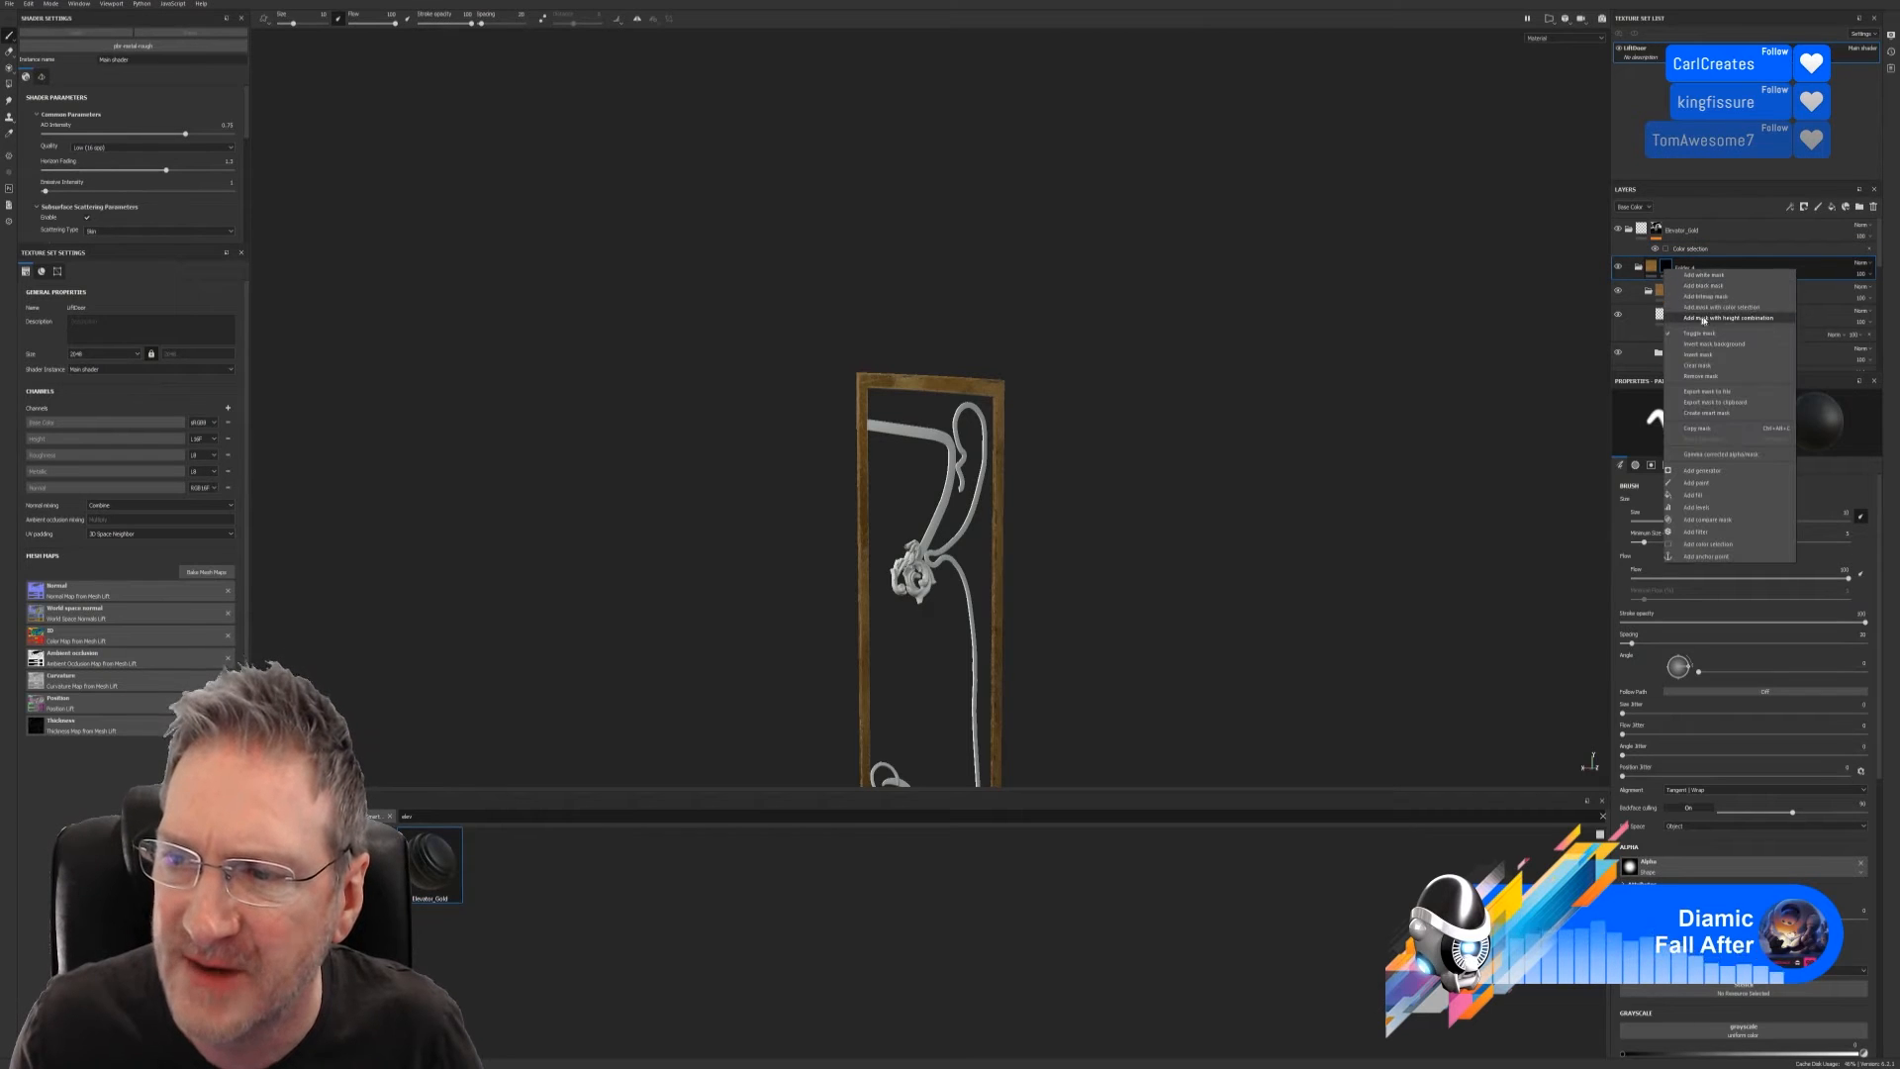
click(1709, 377)
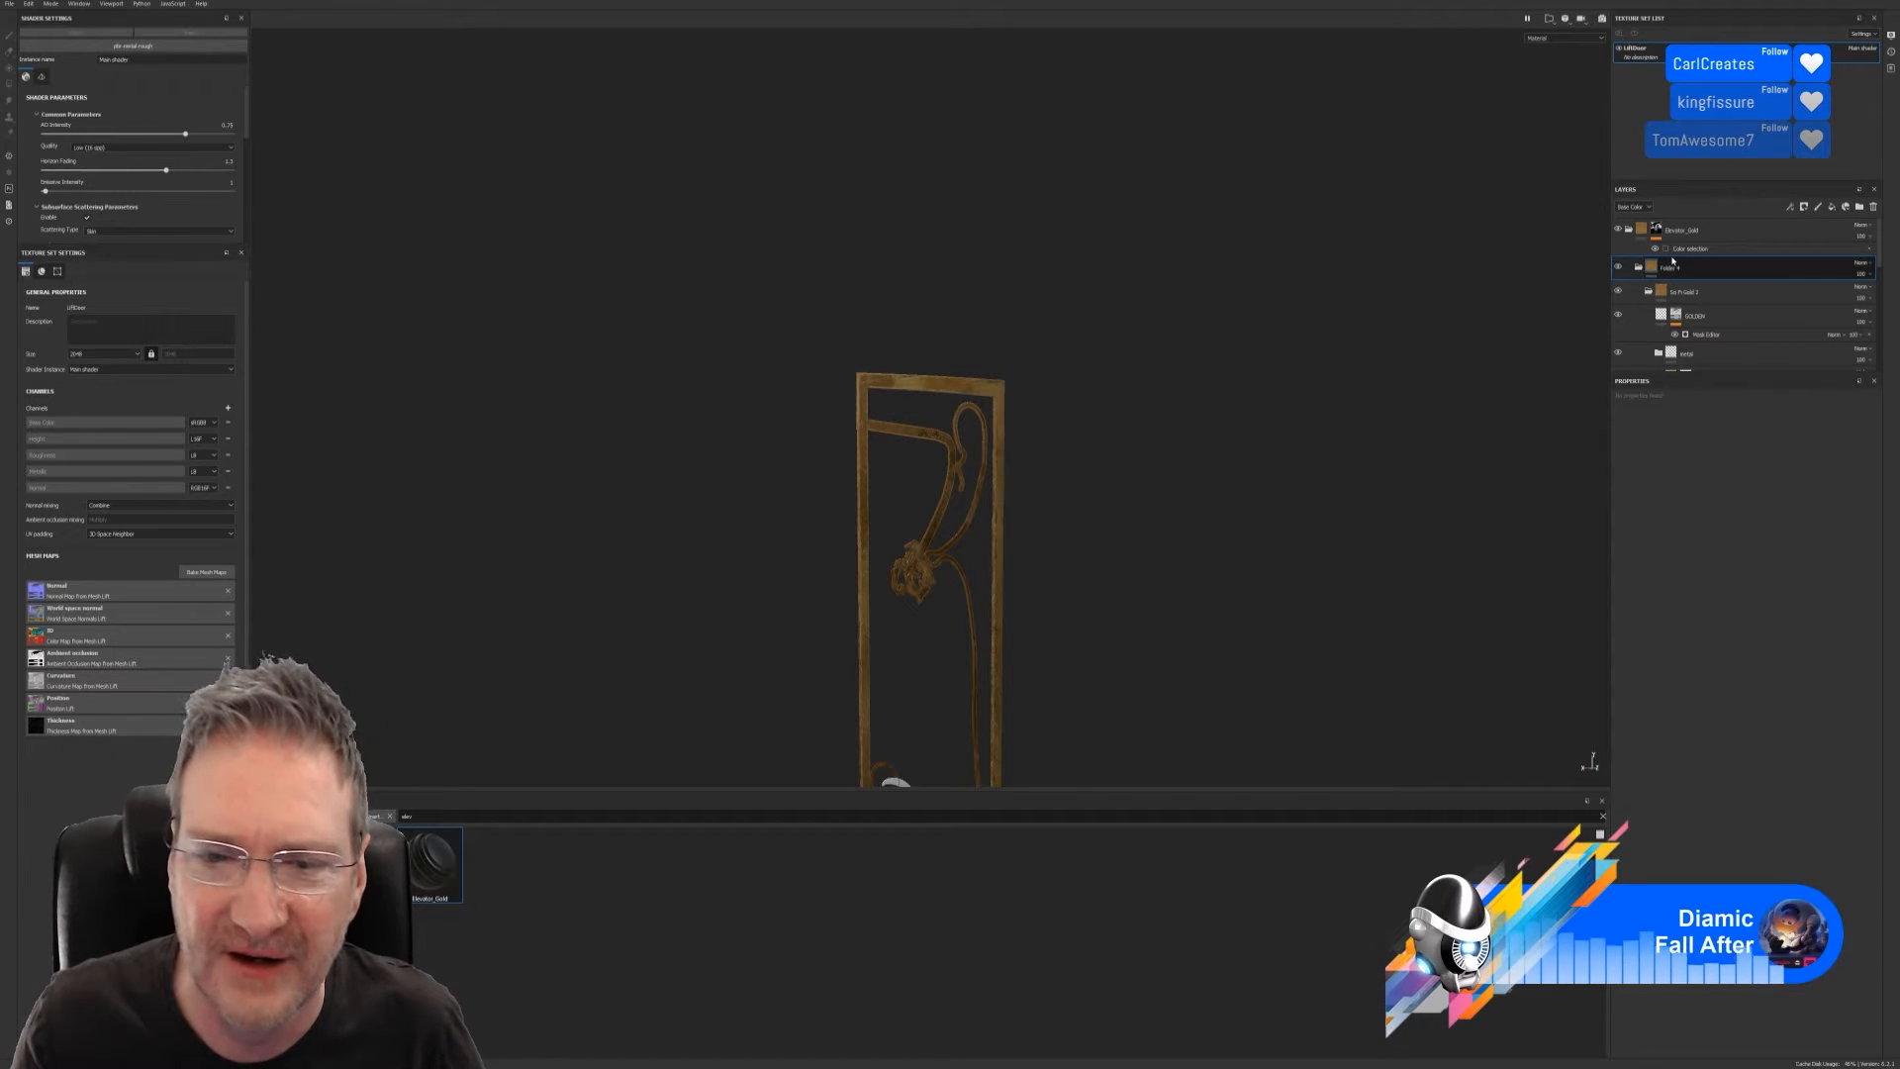
Set the Global Balance of the Mask Editor on the uppermost fill layer in Elevator_Gold's nested folder to about 0.02, and collapse Elevator_Gold
alt+right_drag(1249, 436, 1236, 444)
alt+drag(1236, 445, 1699, 428)
alt+drag(1223, 458, 1158, 428)
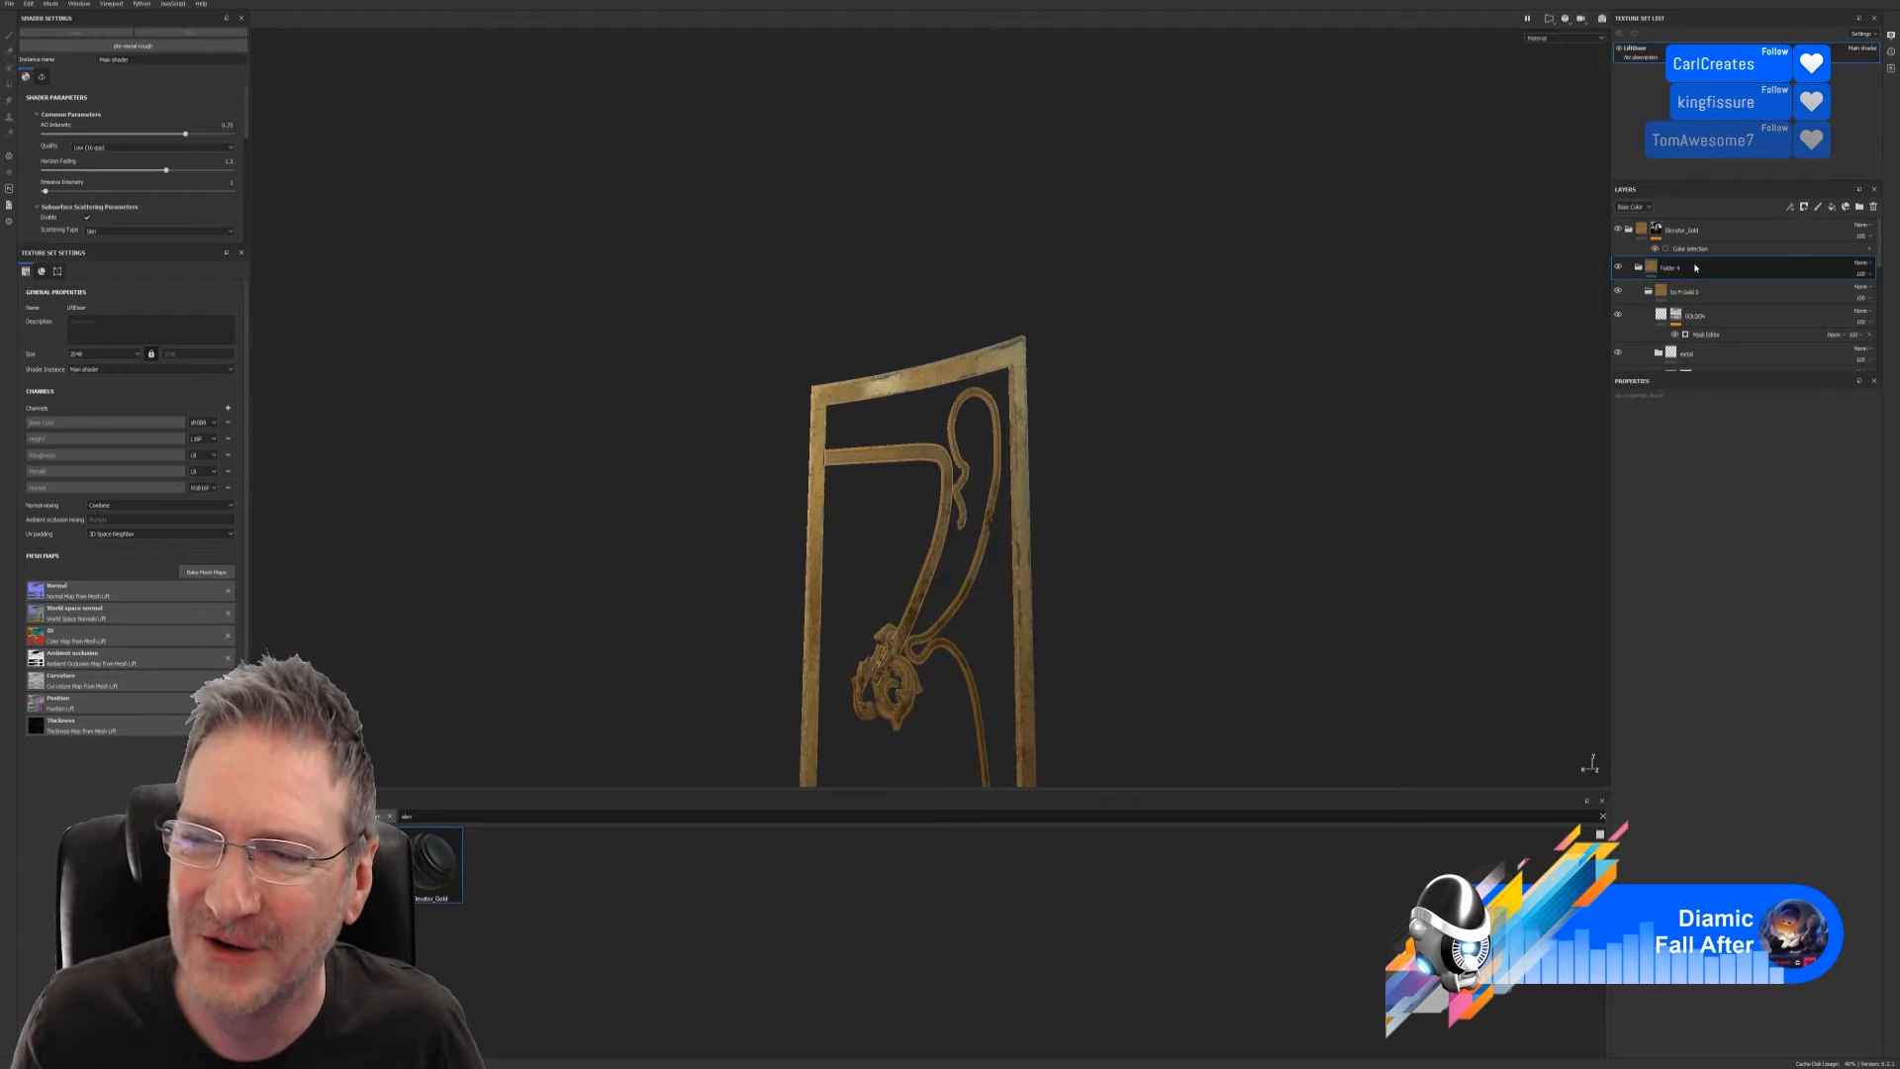
click(1710, 336)
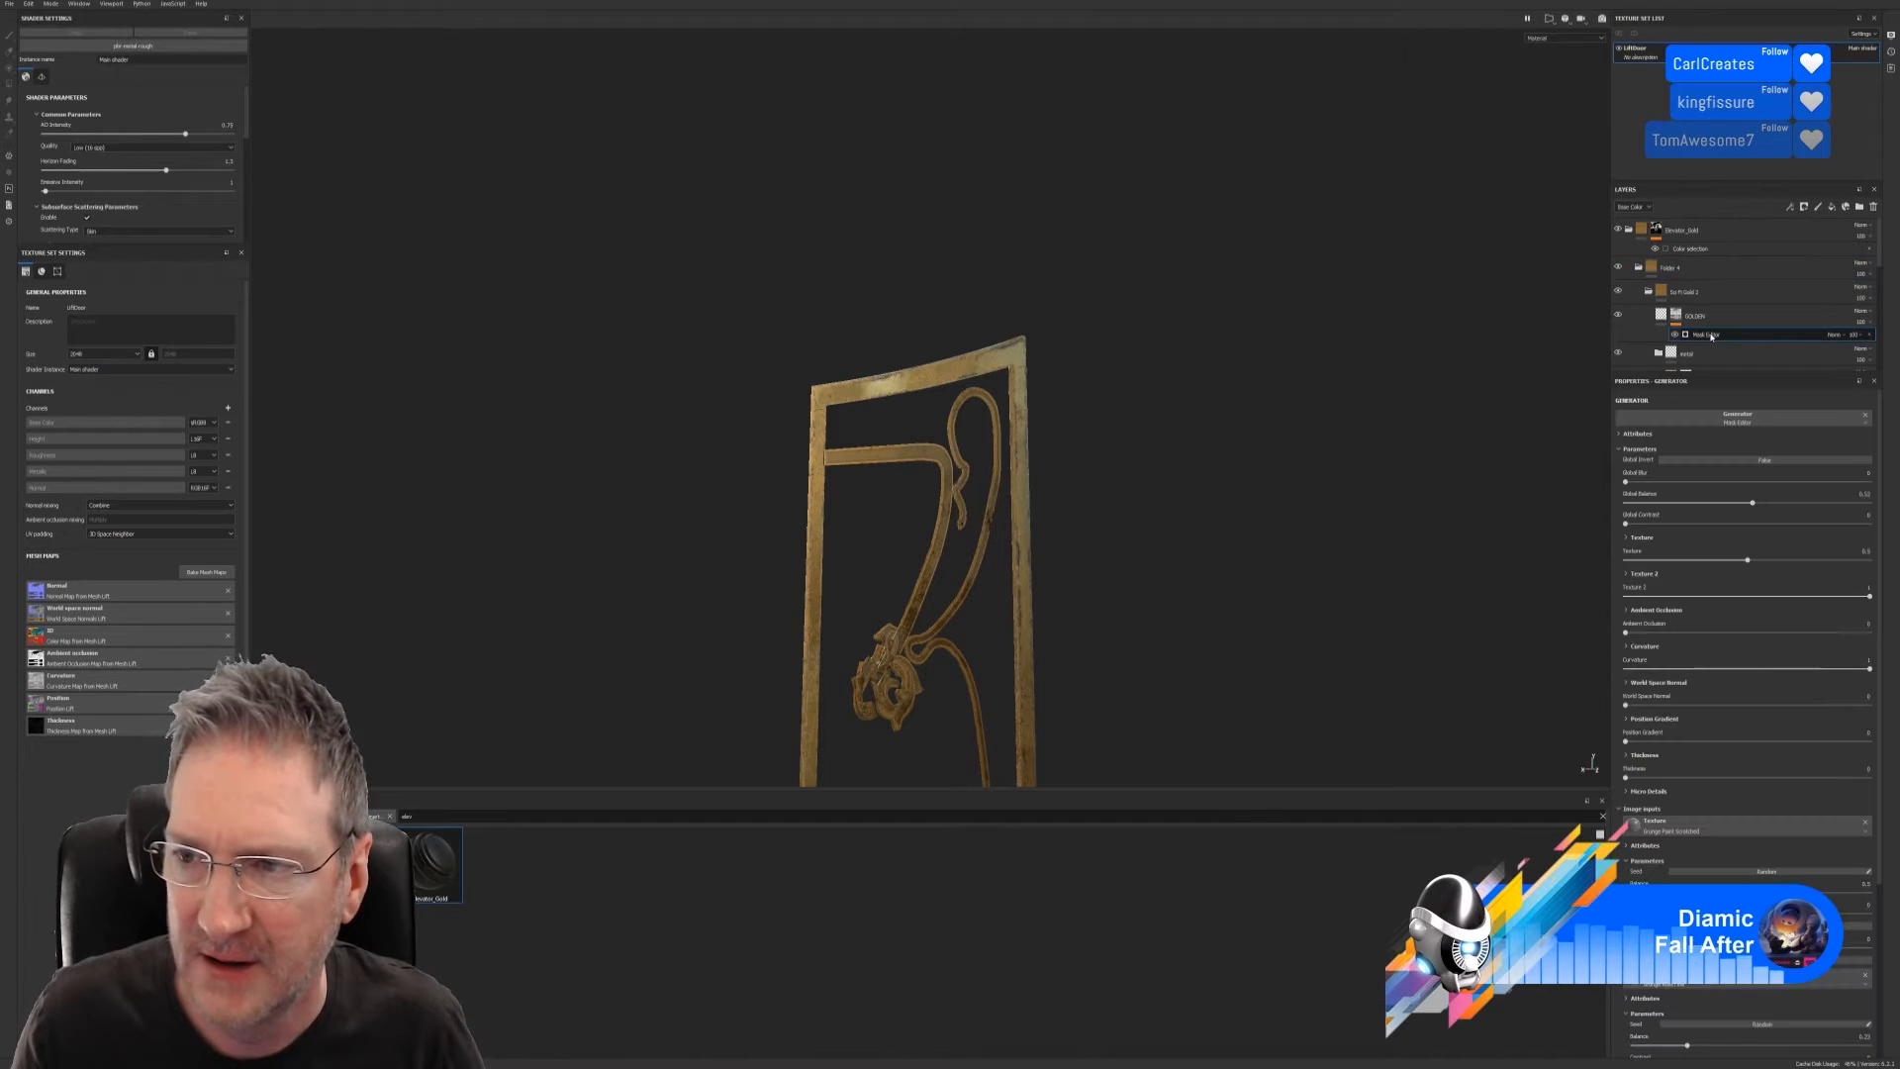
drag(1753, 504, 1631, 534)
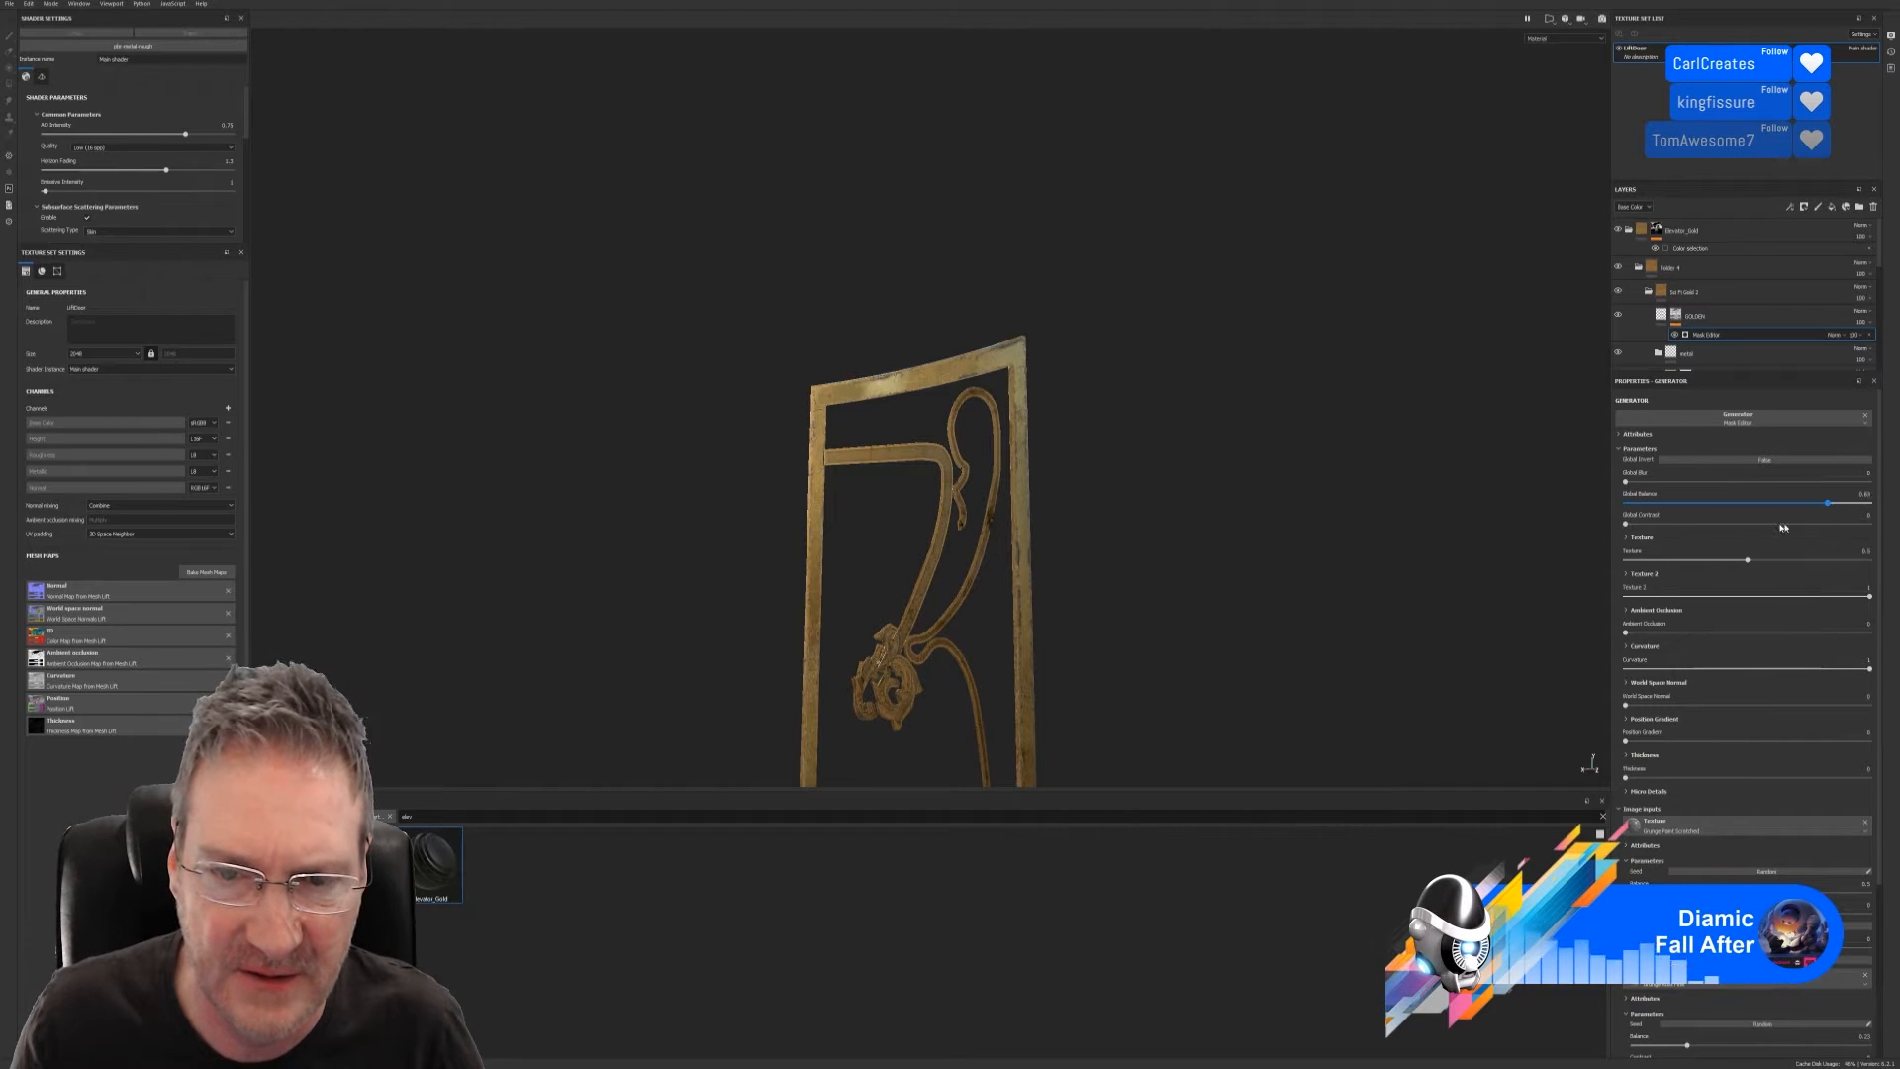
alt+drag(1481, 577, 1105, 560)
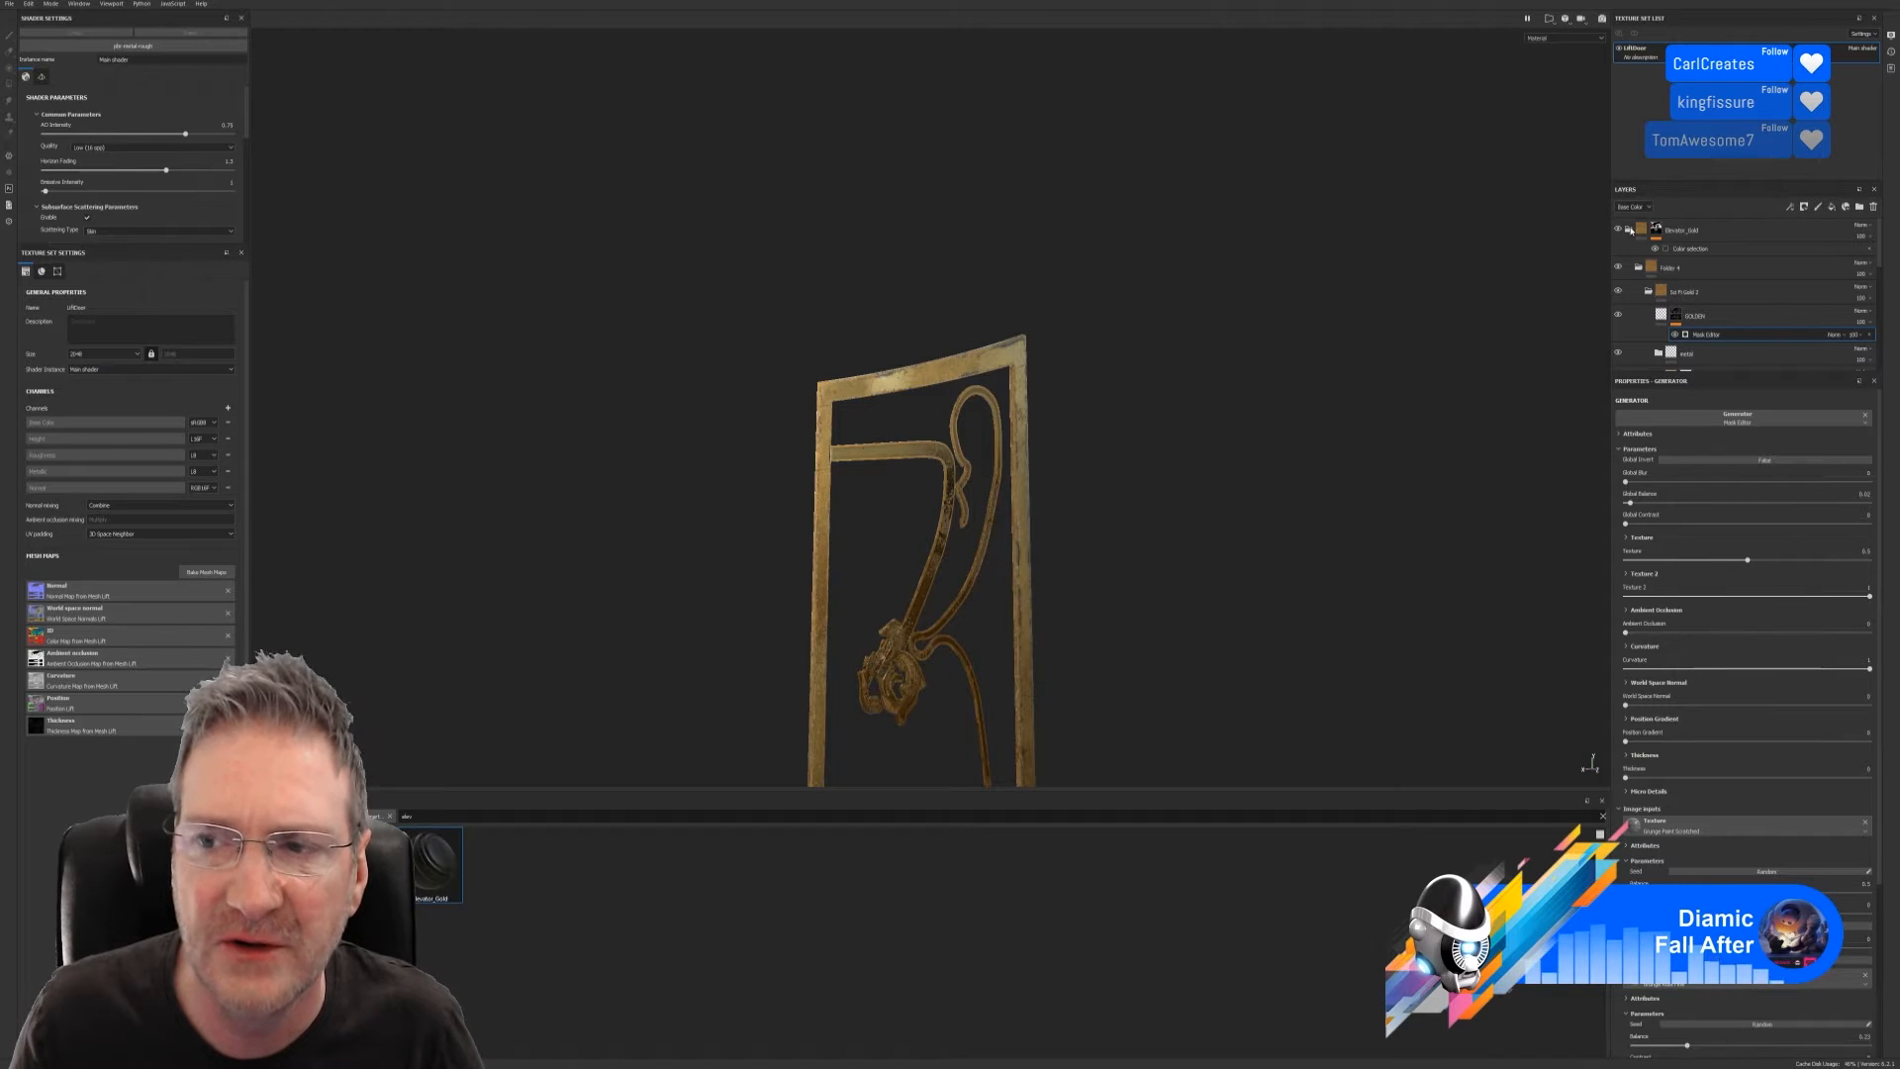
click(1631, 230)
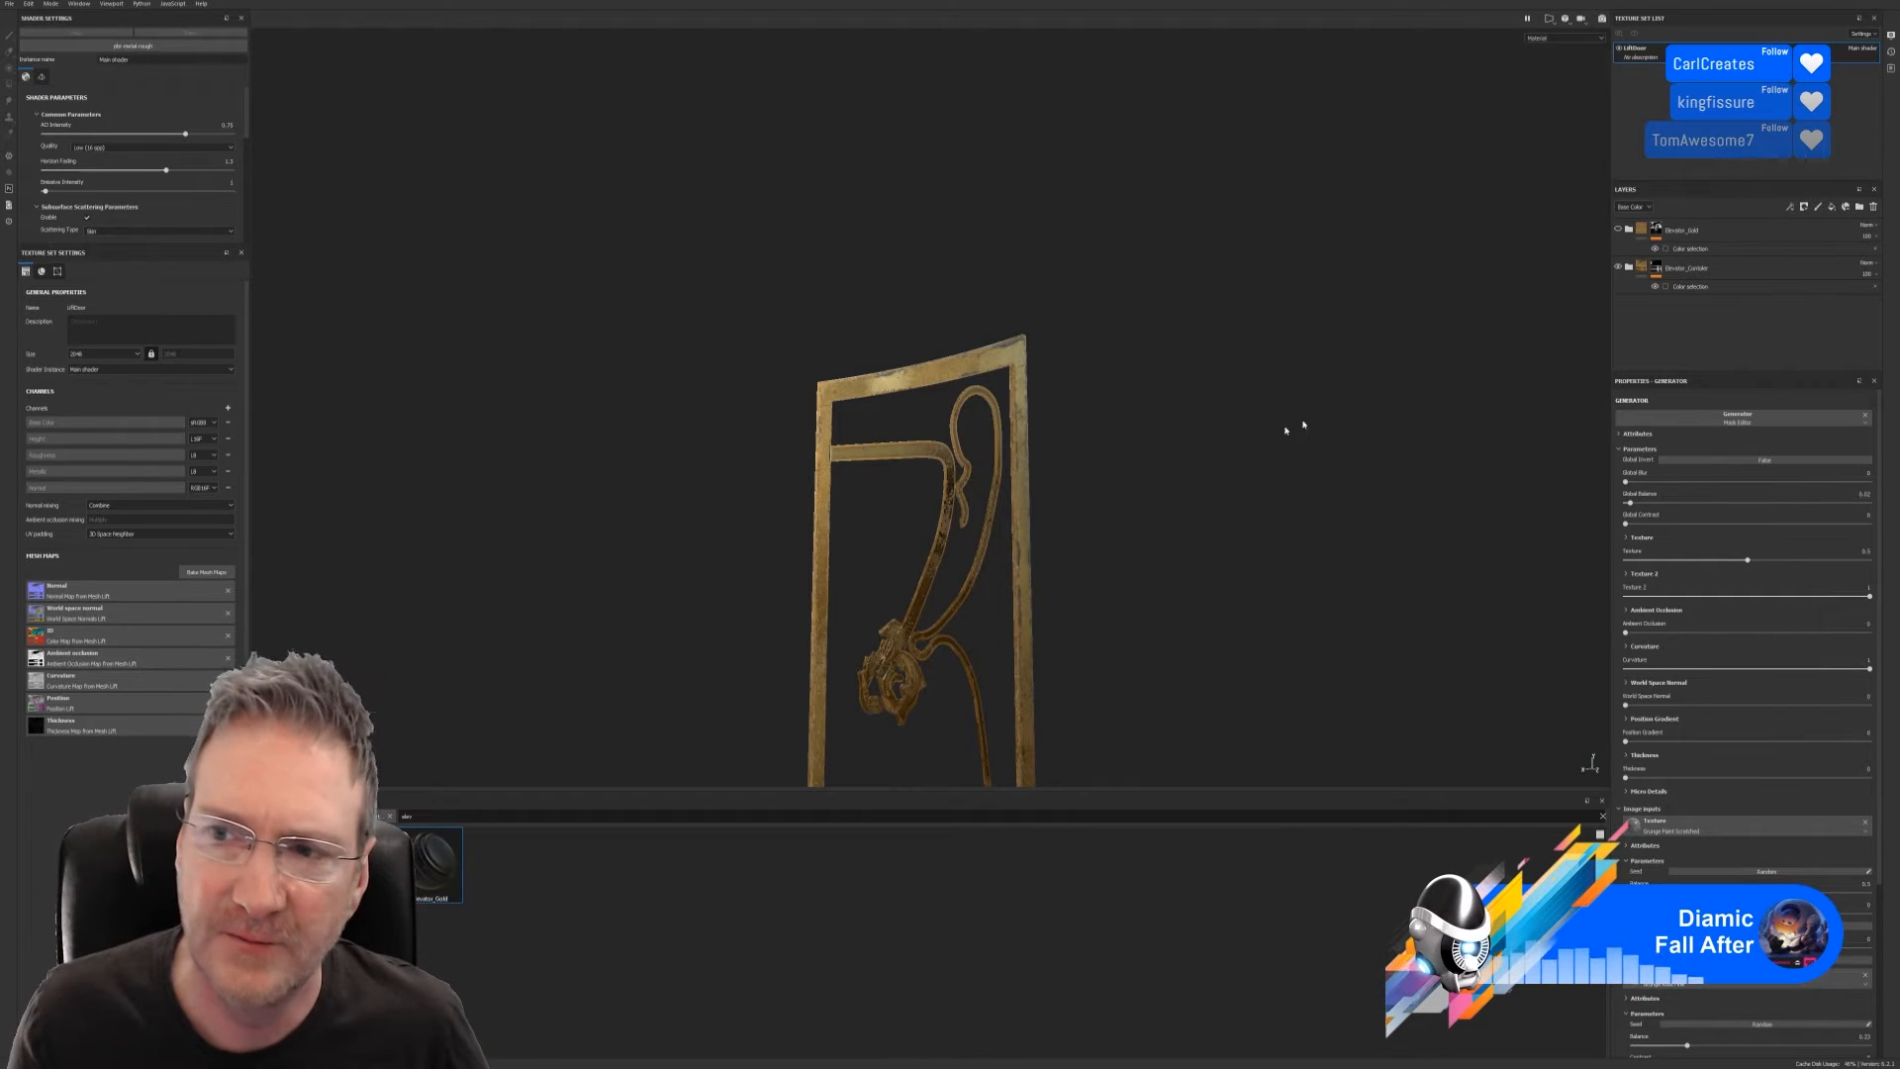
Check the gate's ornaments from a wider view and save the LiftDoor project
alt+right_drag(1178, 547, 574, 591)
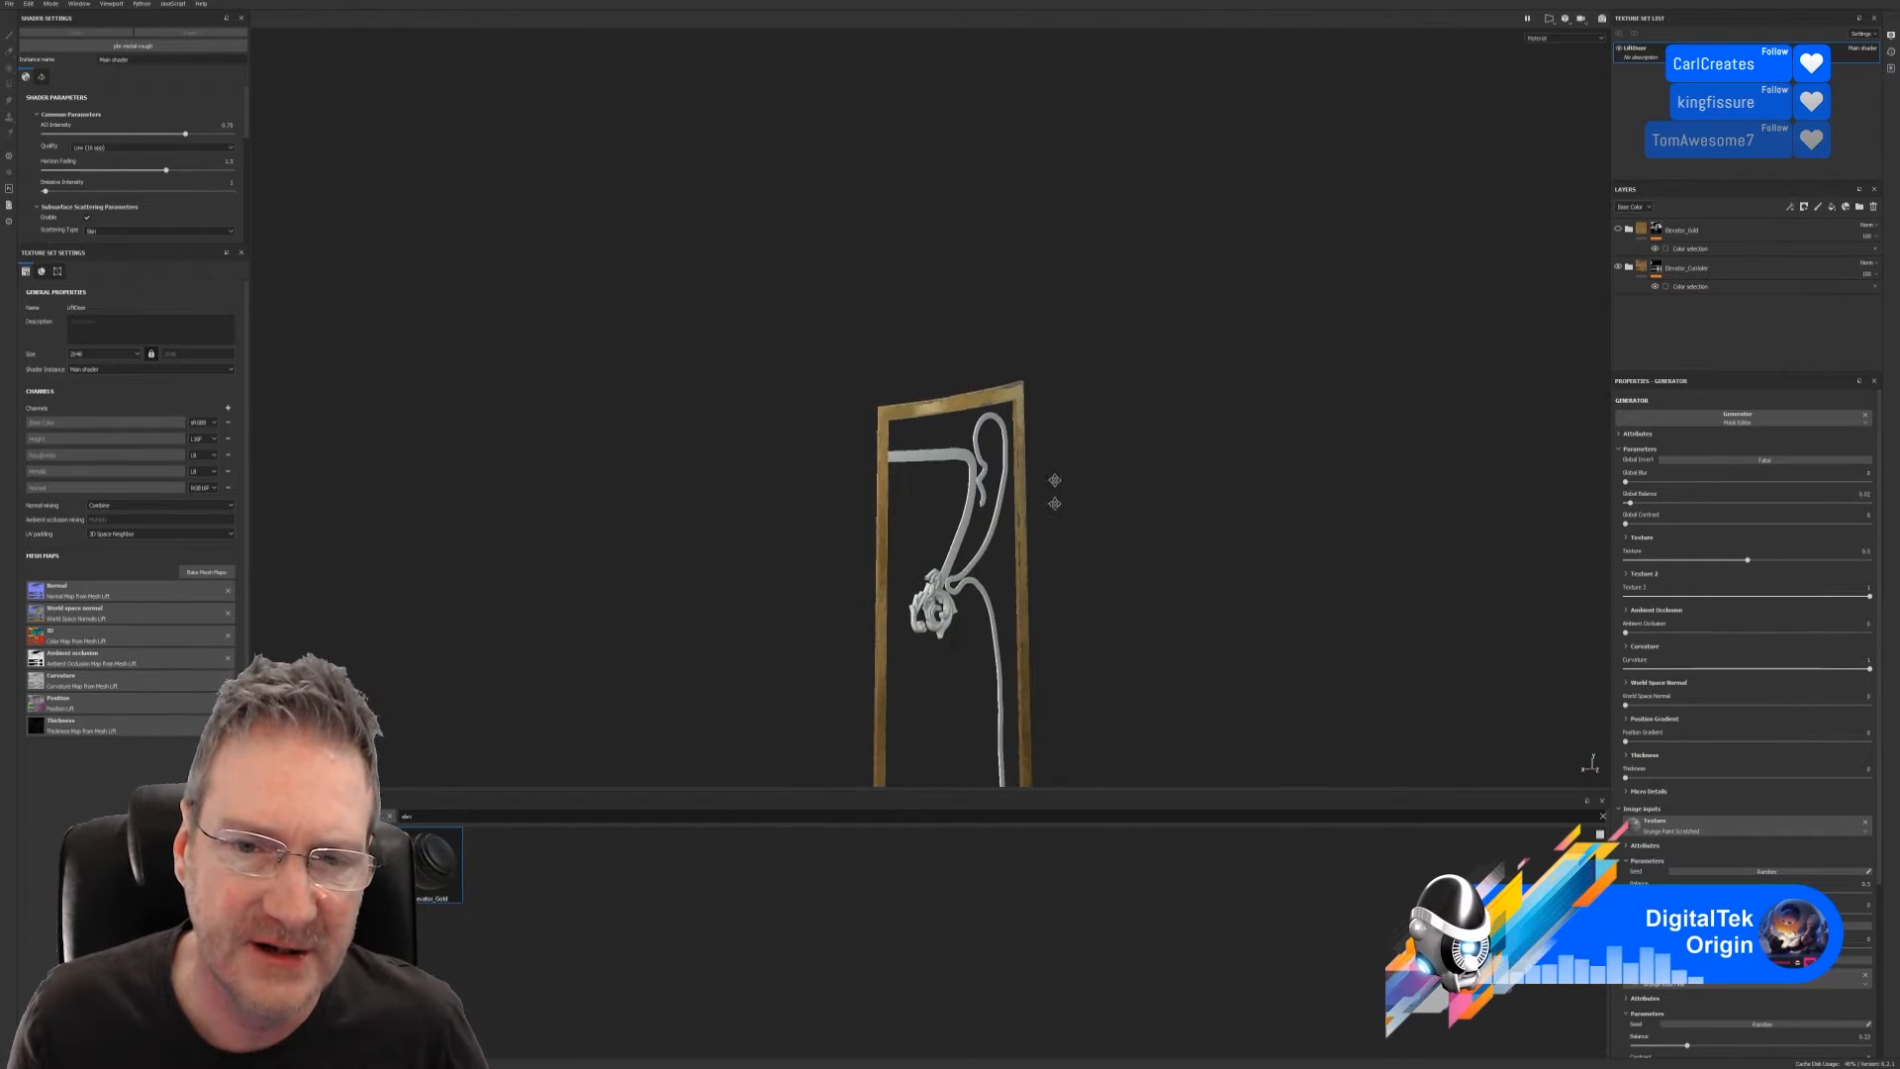
alt+middle_drag(1055, 501, 1084, 261)
mouse_move(1119, 310)
alt+mouse_down()
mouse_move(870, 425)
mouse_move(988, 458)
mouse_move(674, 471)
mouse_move(1128, 310)
alt+mouse_up()
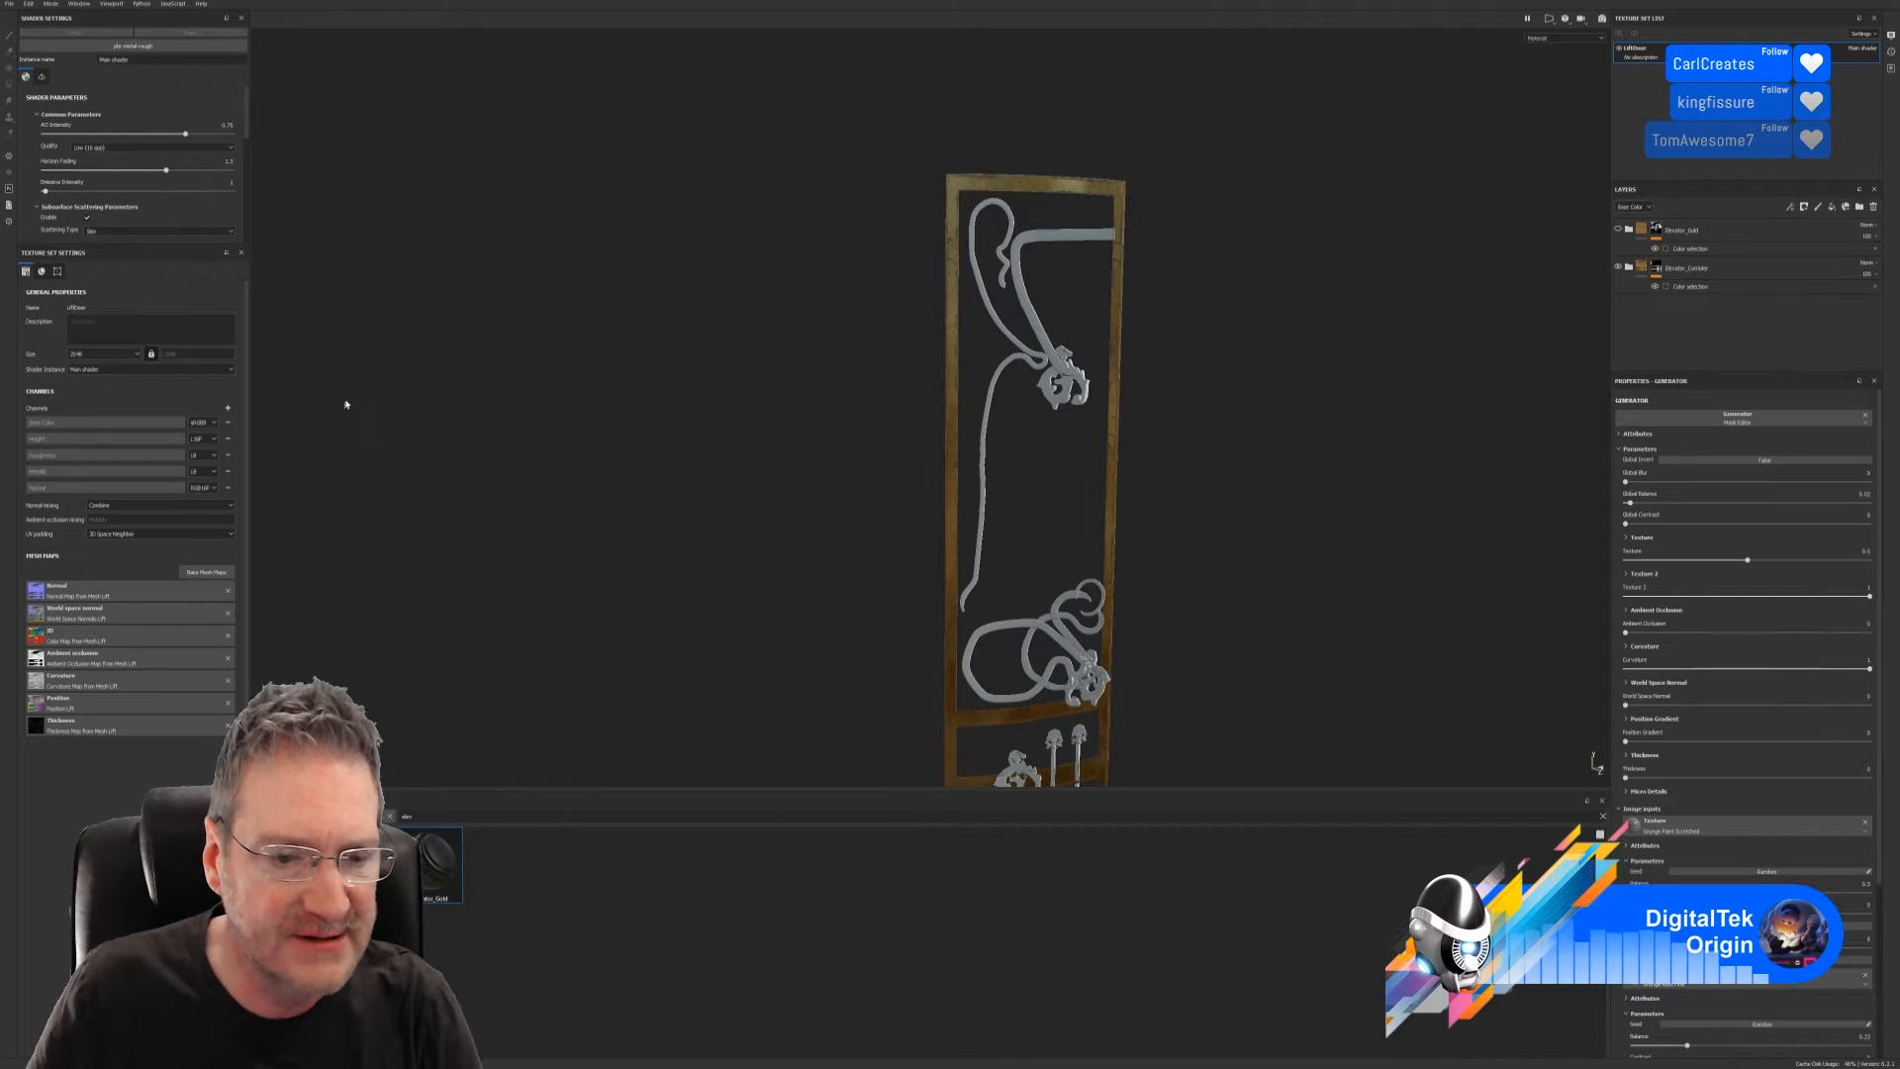
click(9, 4)
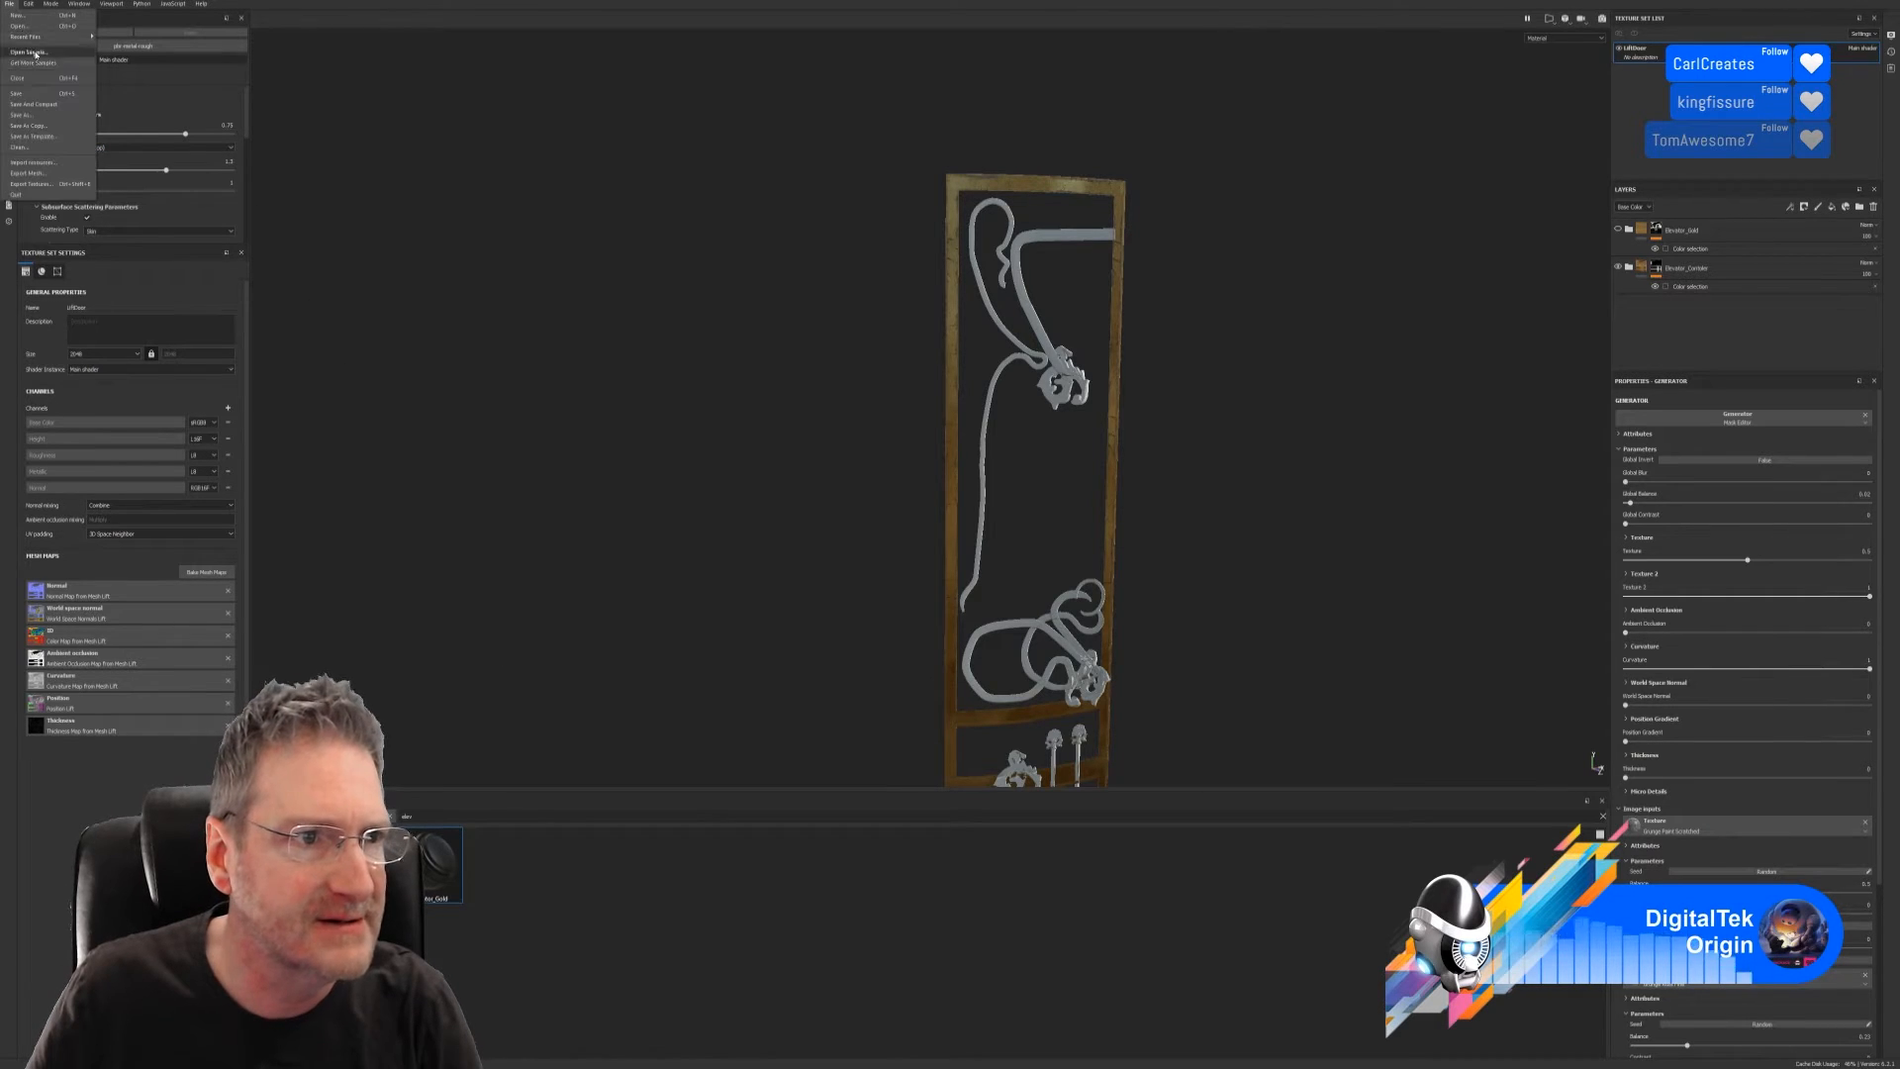
click(27, 95)
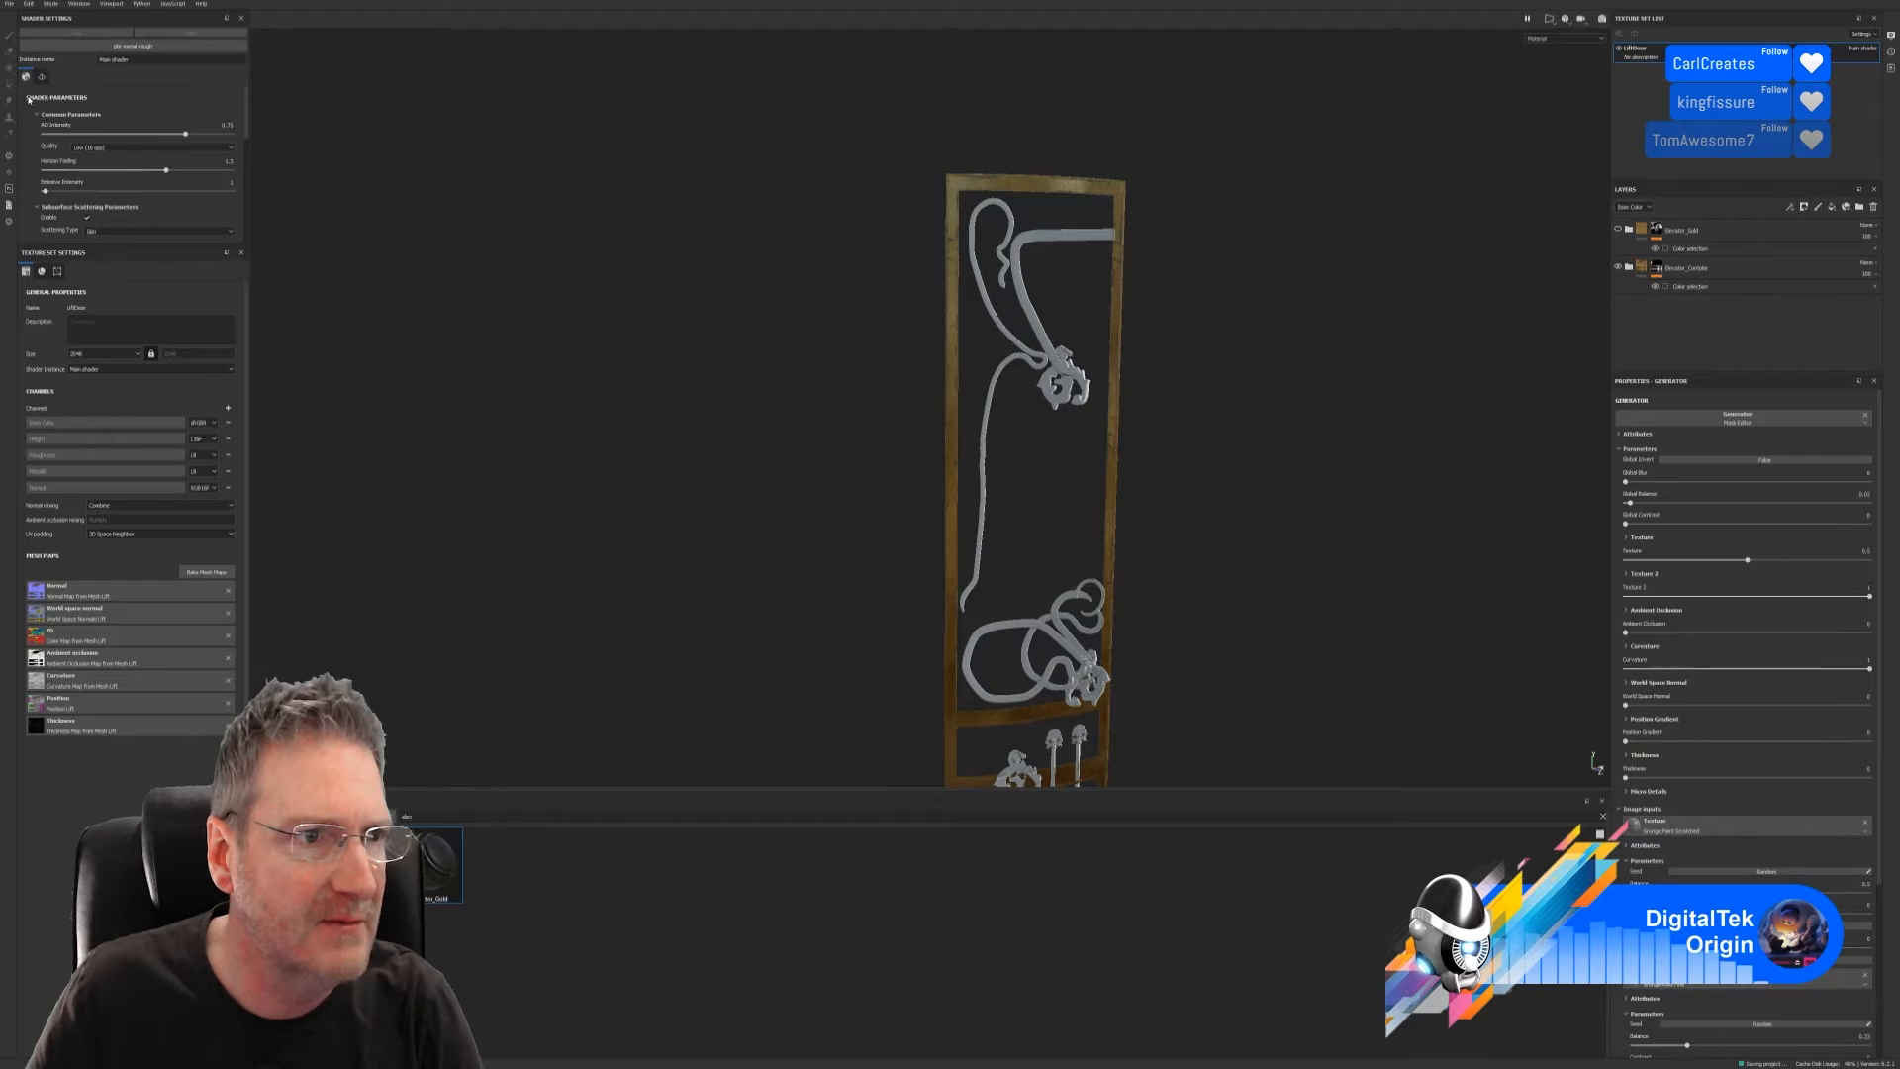
Open the recent Elevator_Controller project
click(12, 5)
mouse_move(28, 5)
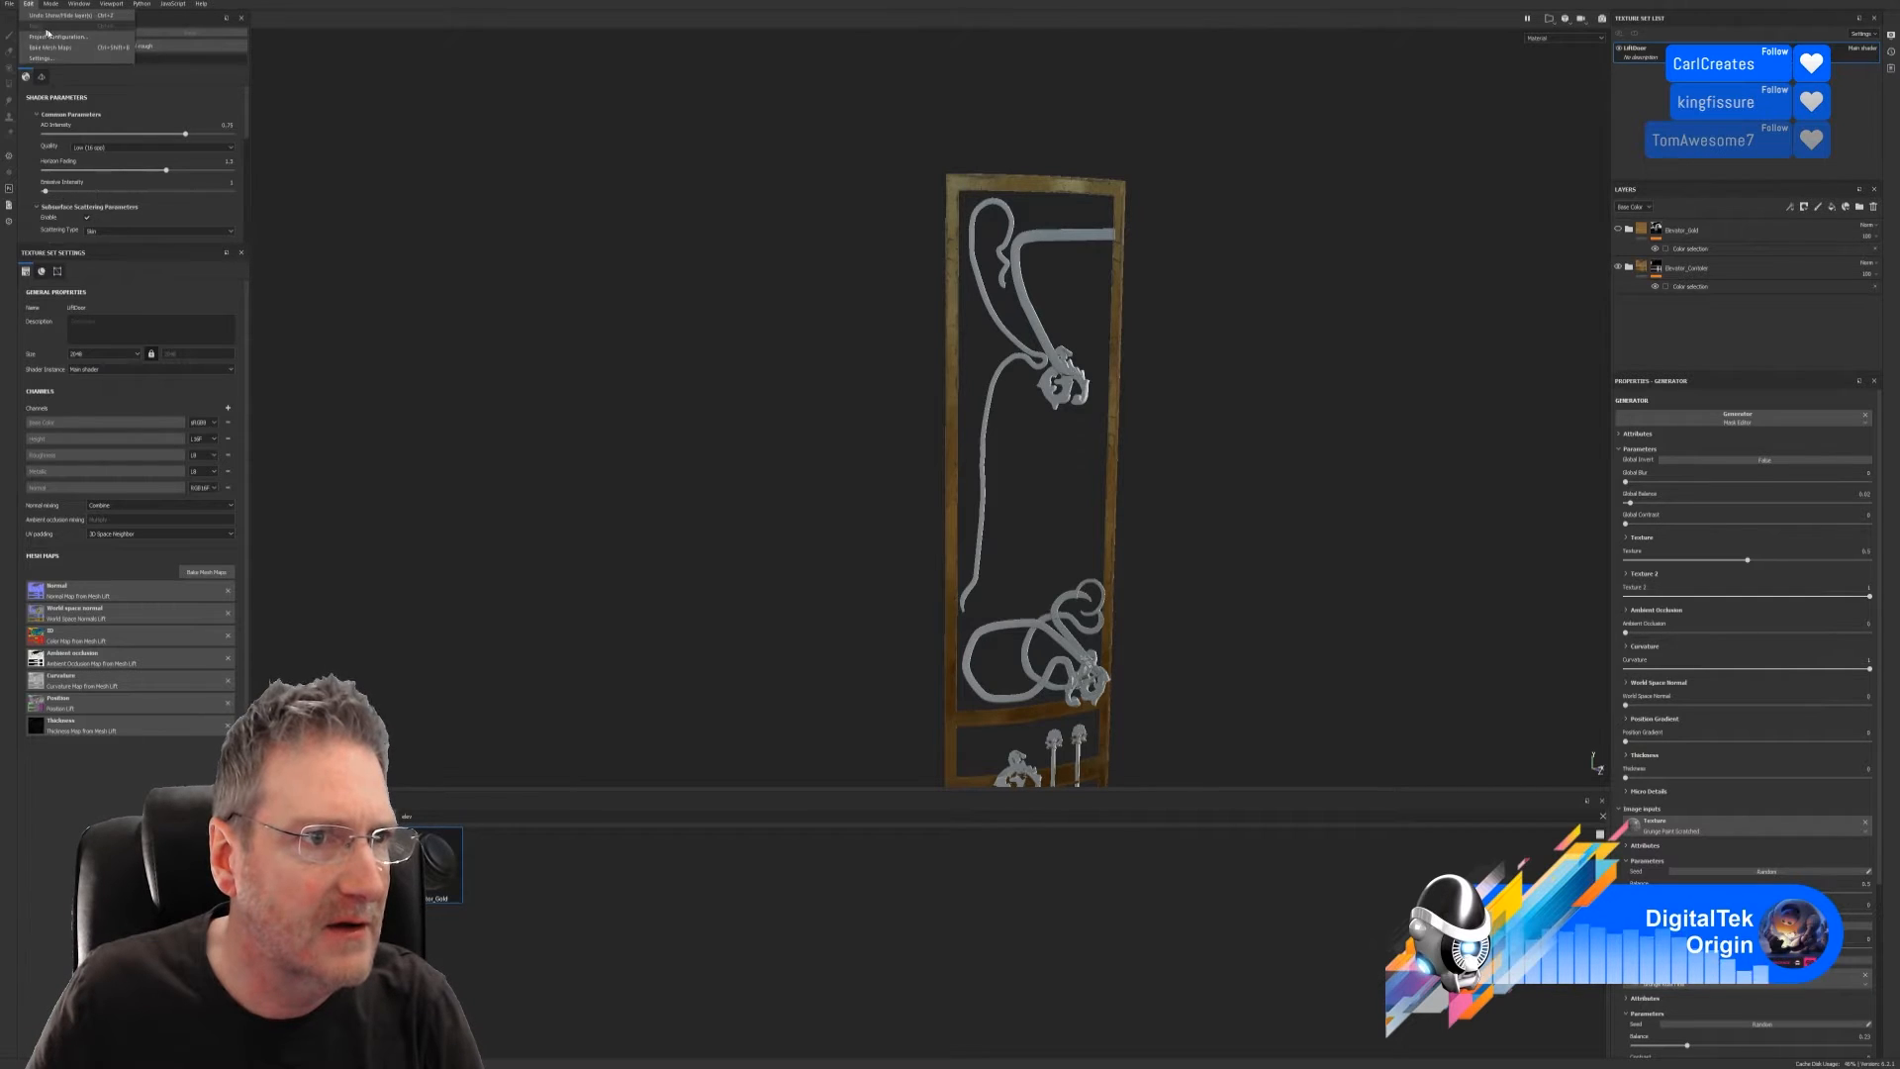
mouse_move(40, 37)
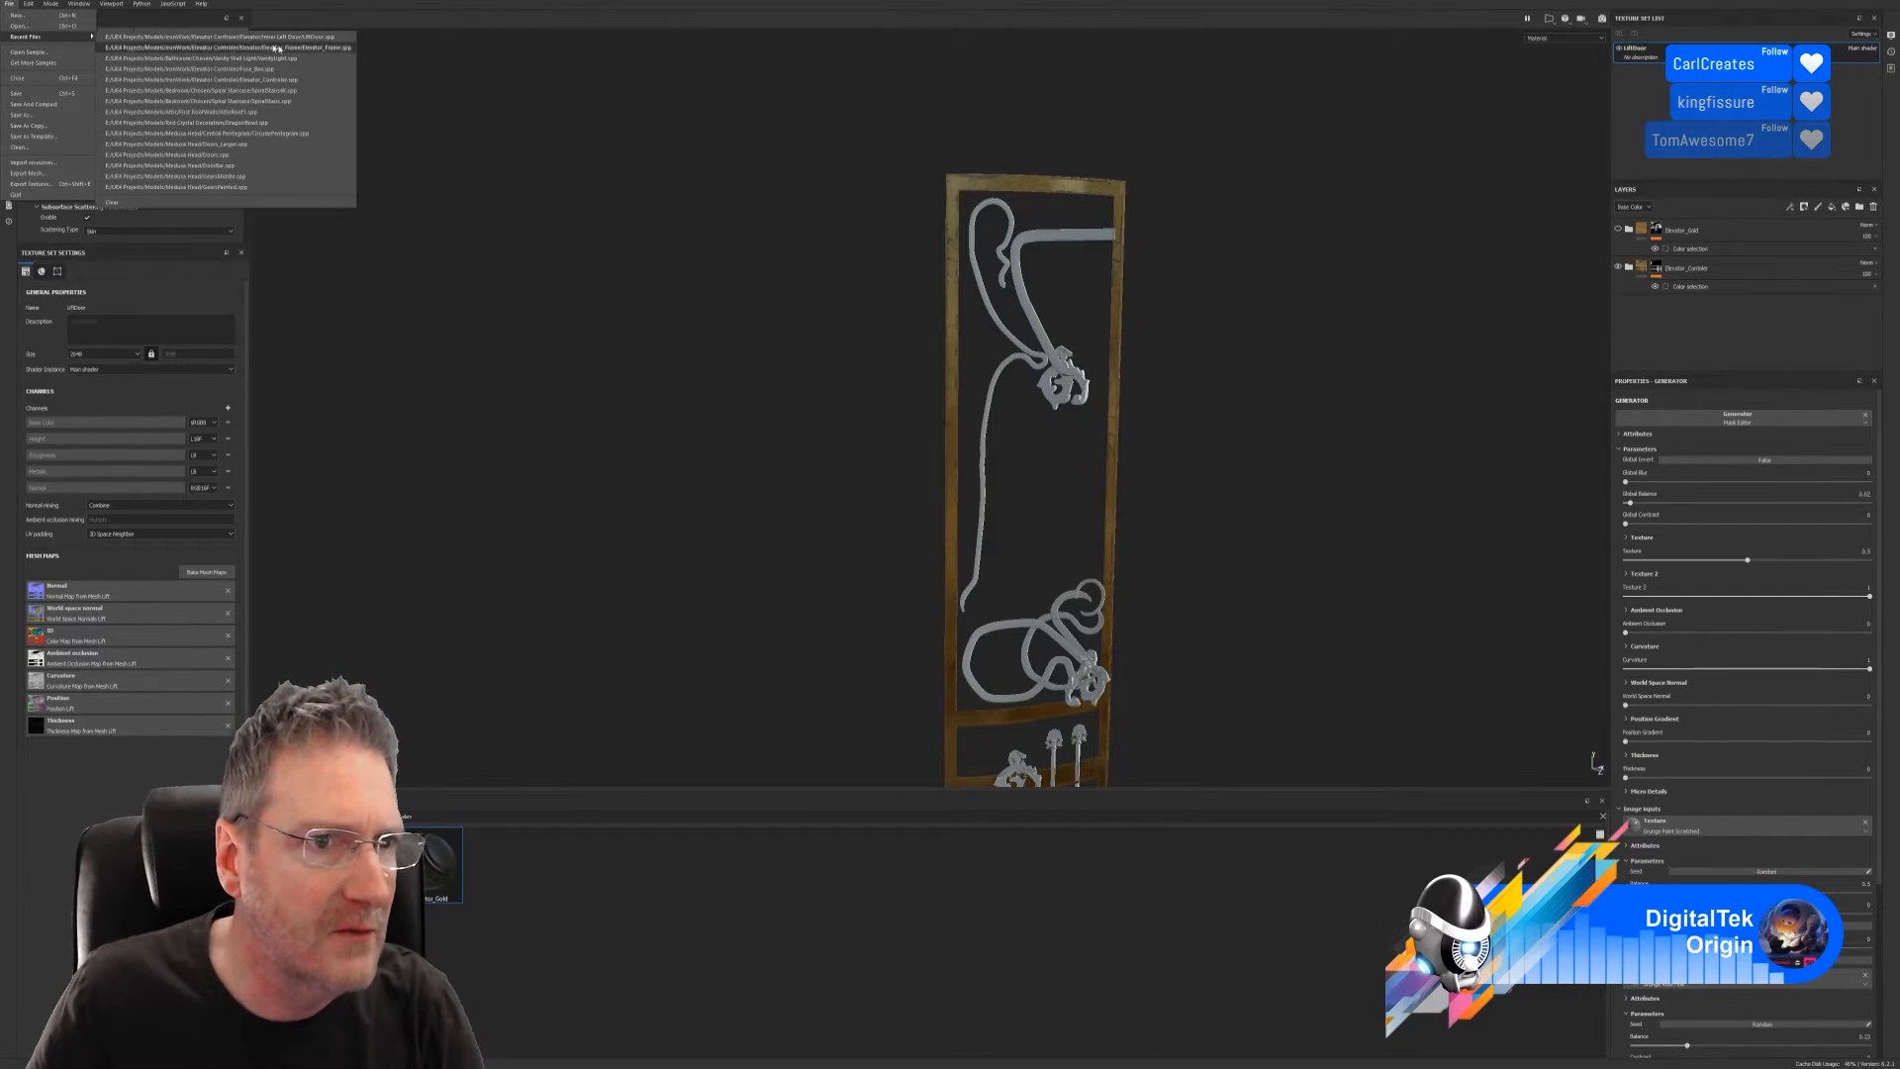
click(312, 82)
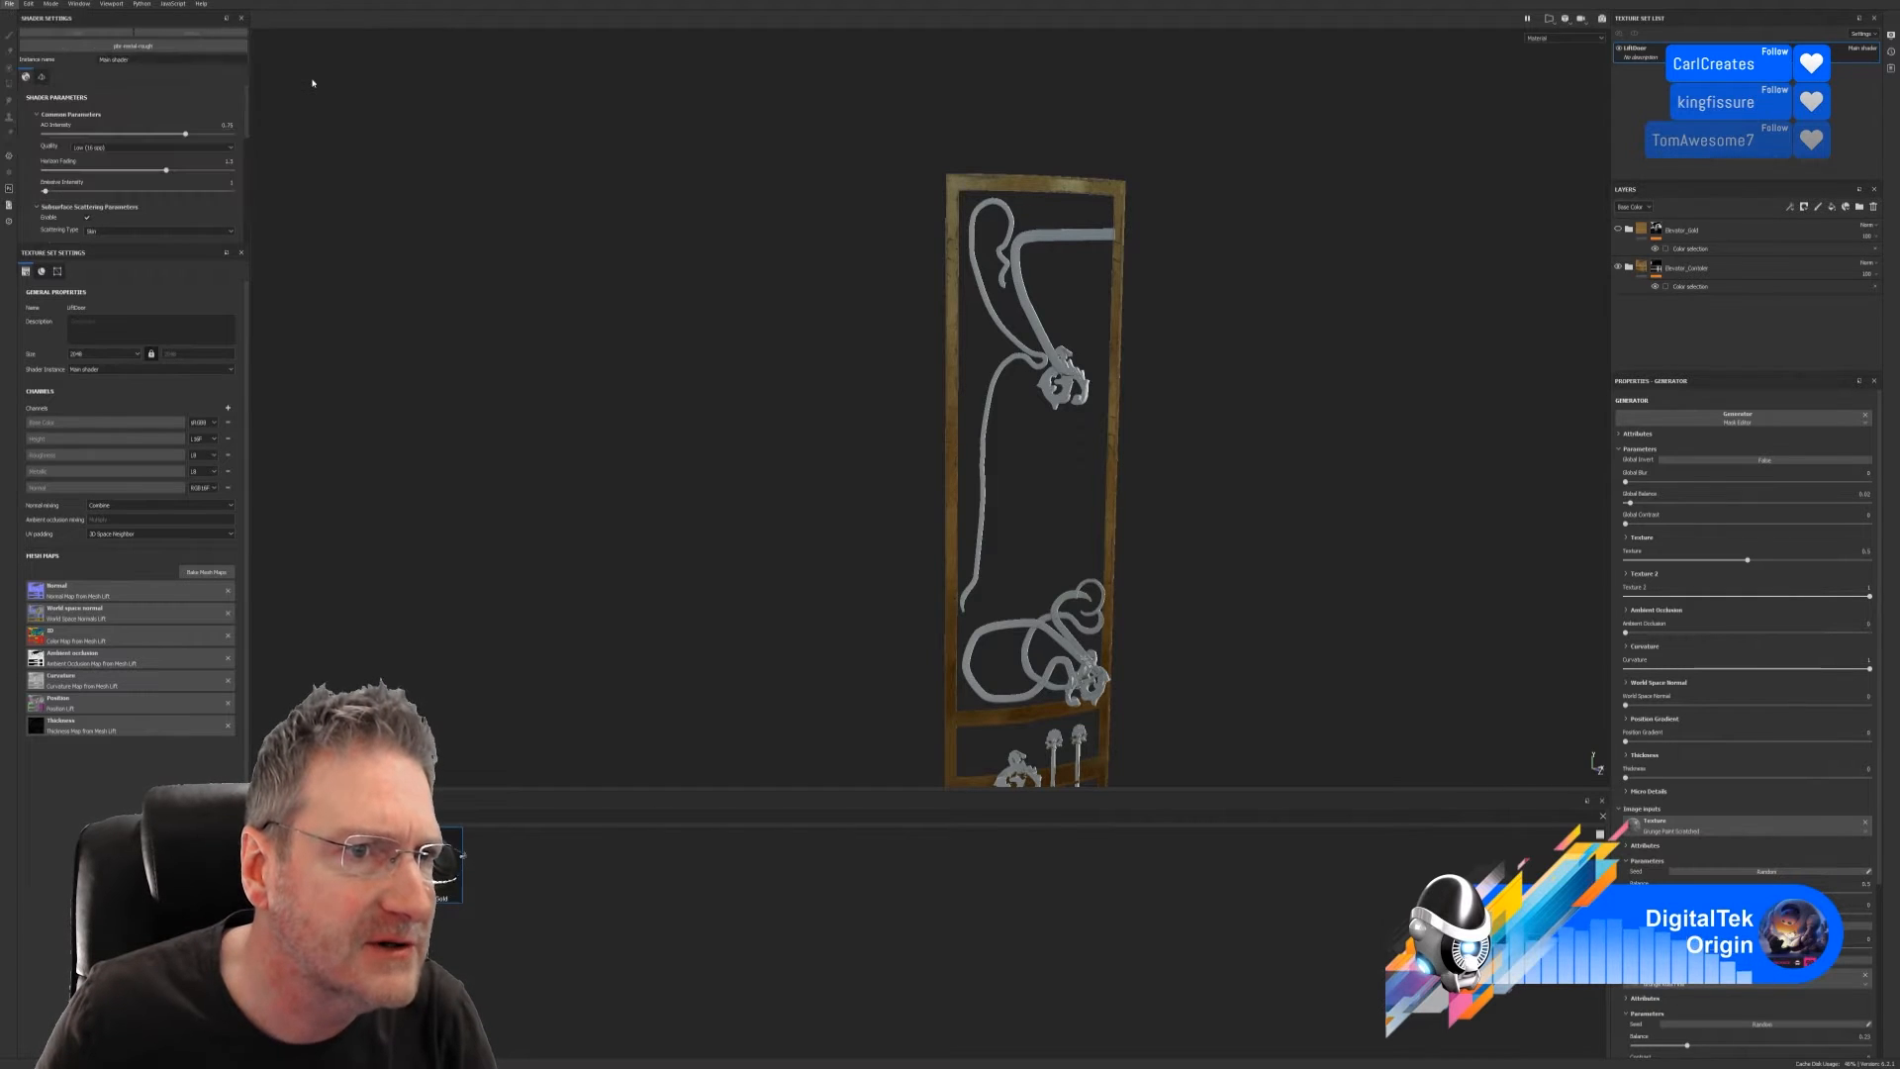
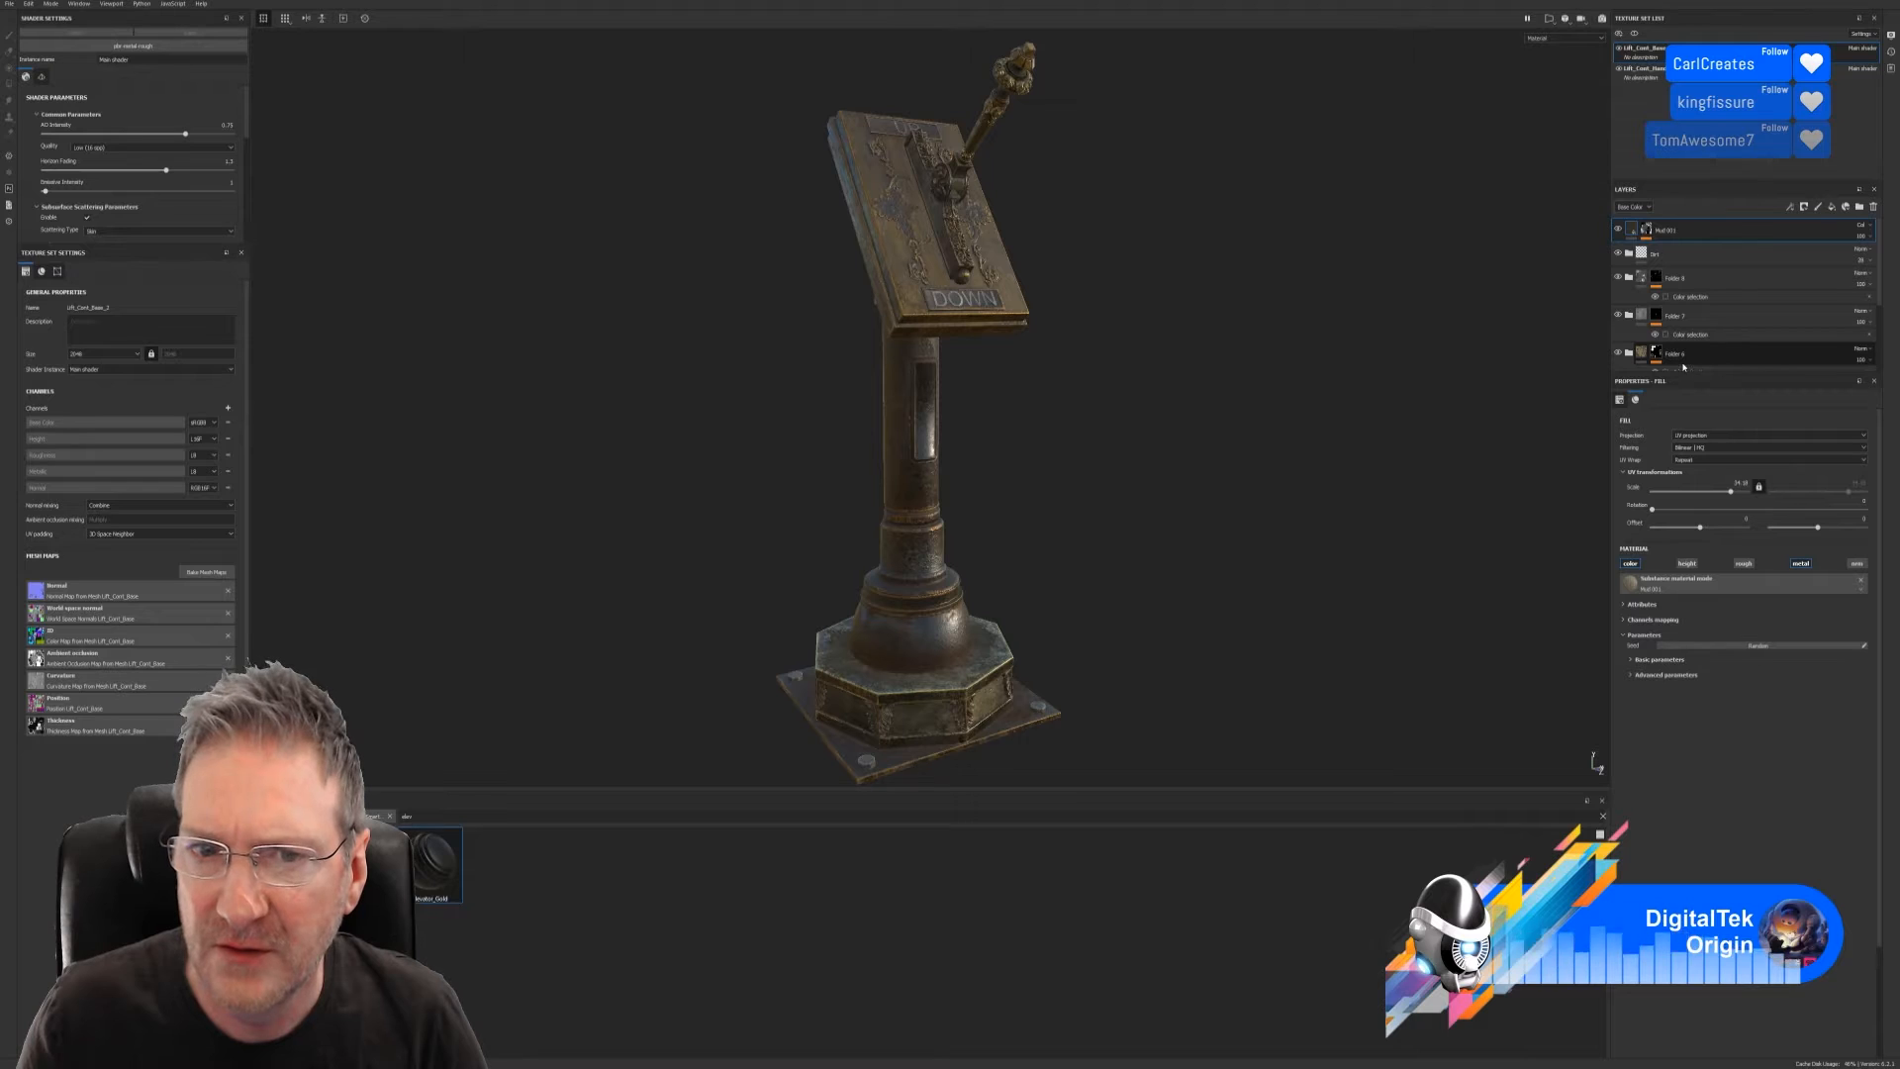
Examine the controller pedestal's layer stack, comparing the model with the Elevator_Corridor folder hidden and shown
click(1619, 49)
click(1620, 50)
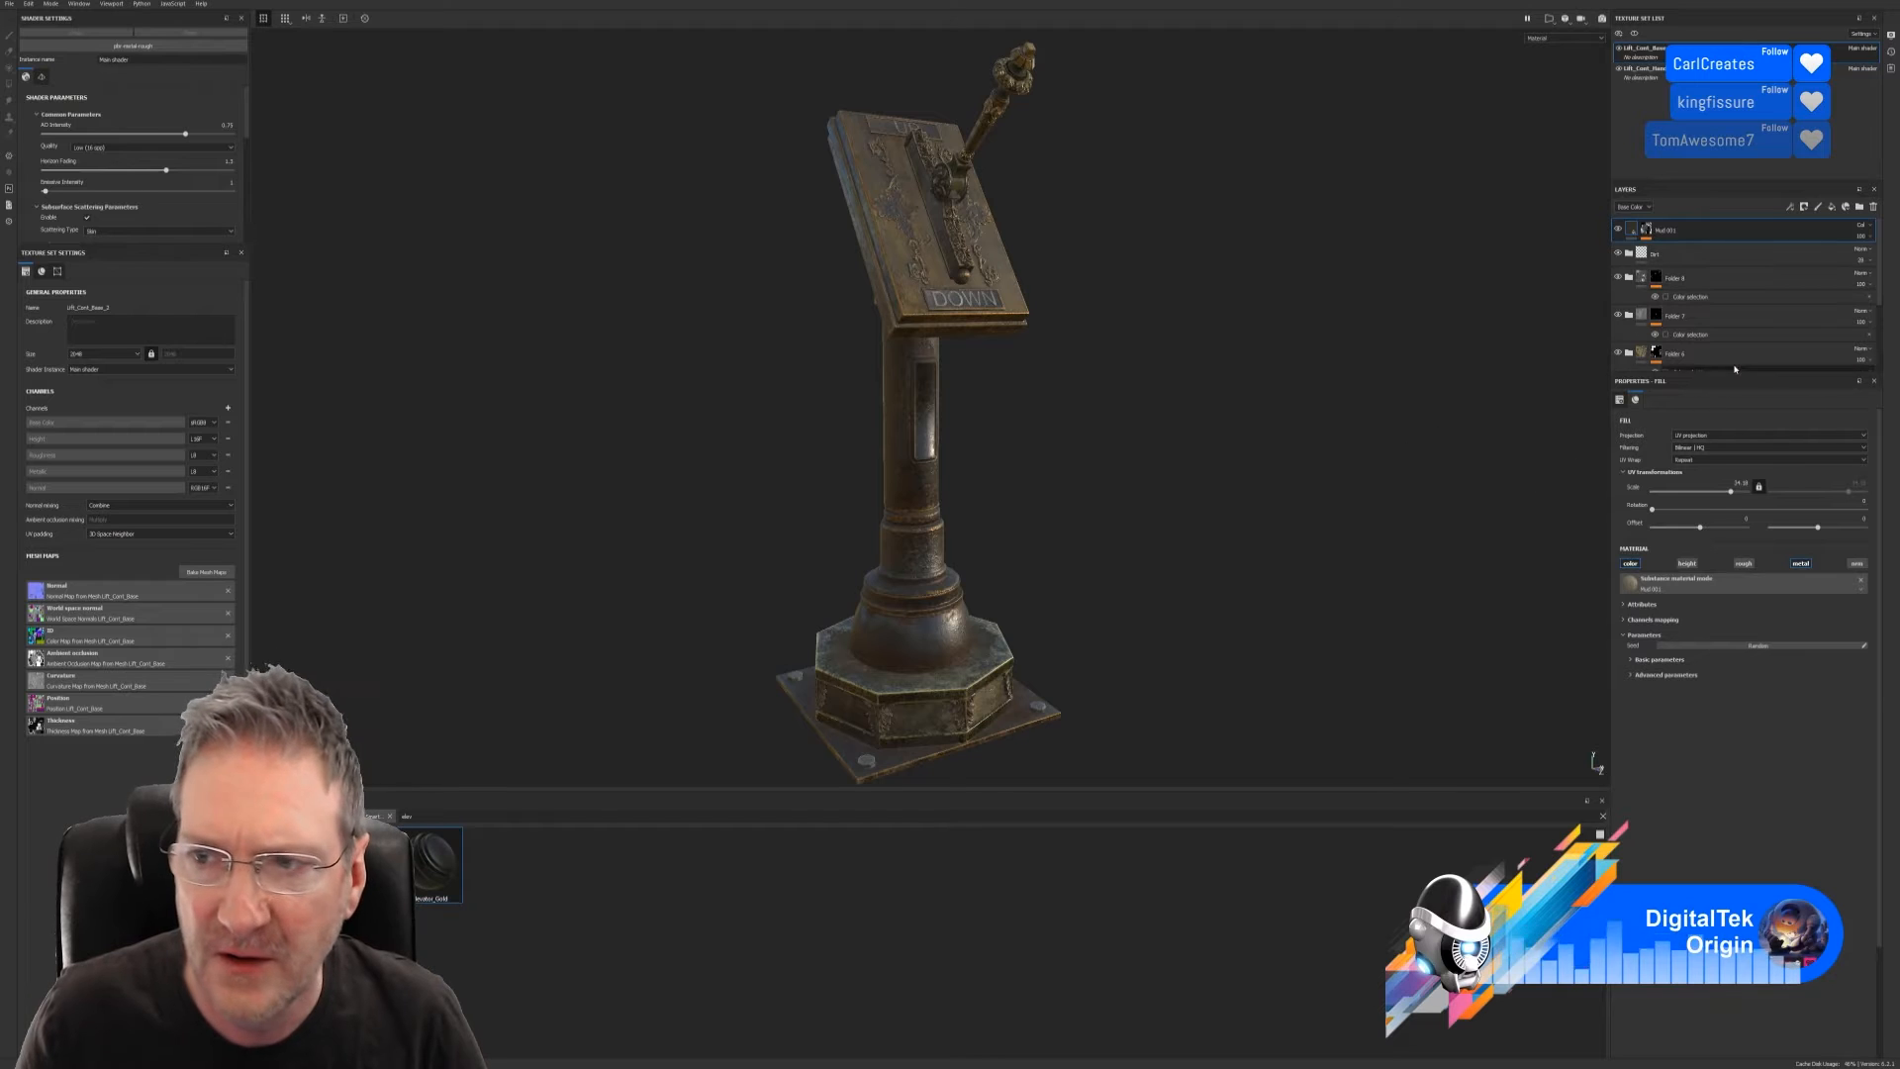
alt+drag(1078, 514, 847, 481)
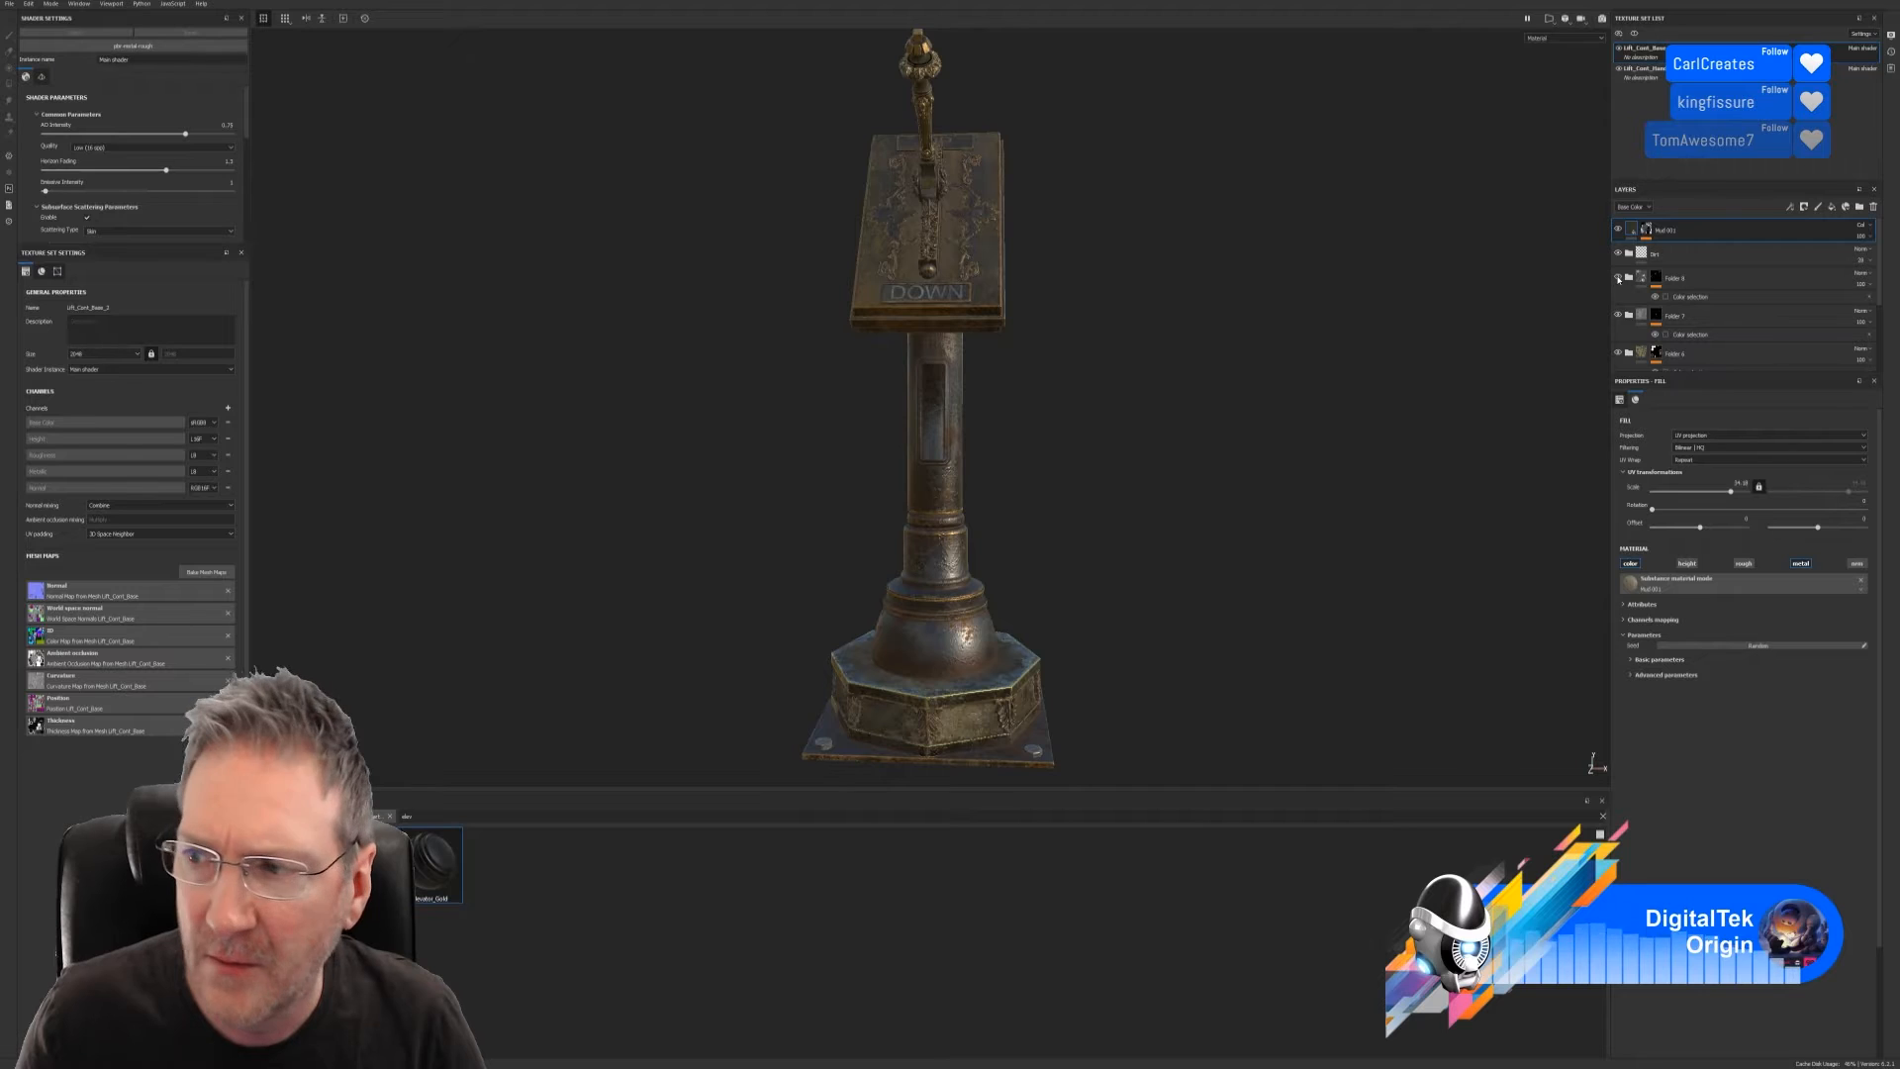
click(1618, 280)
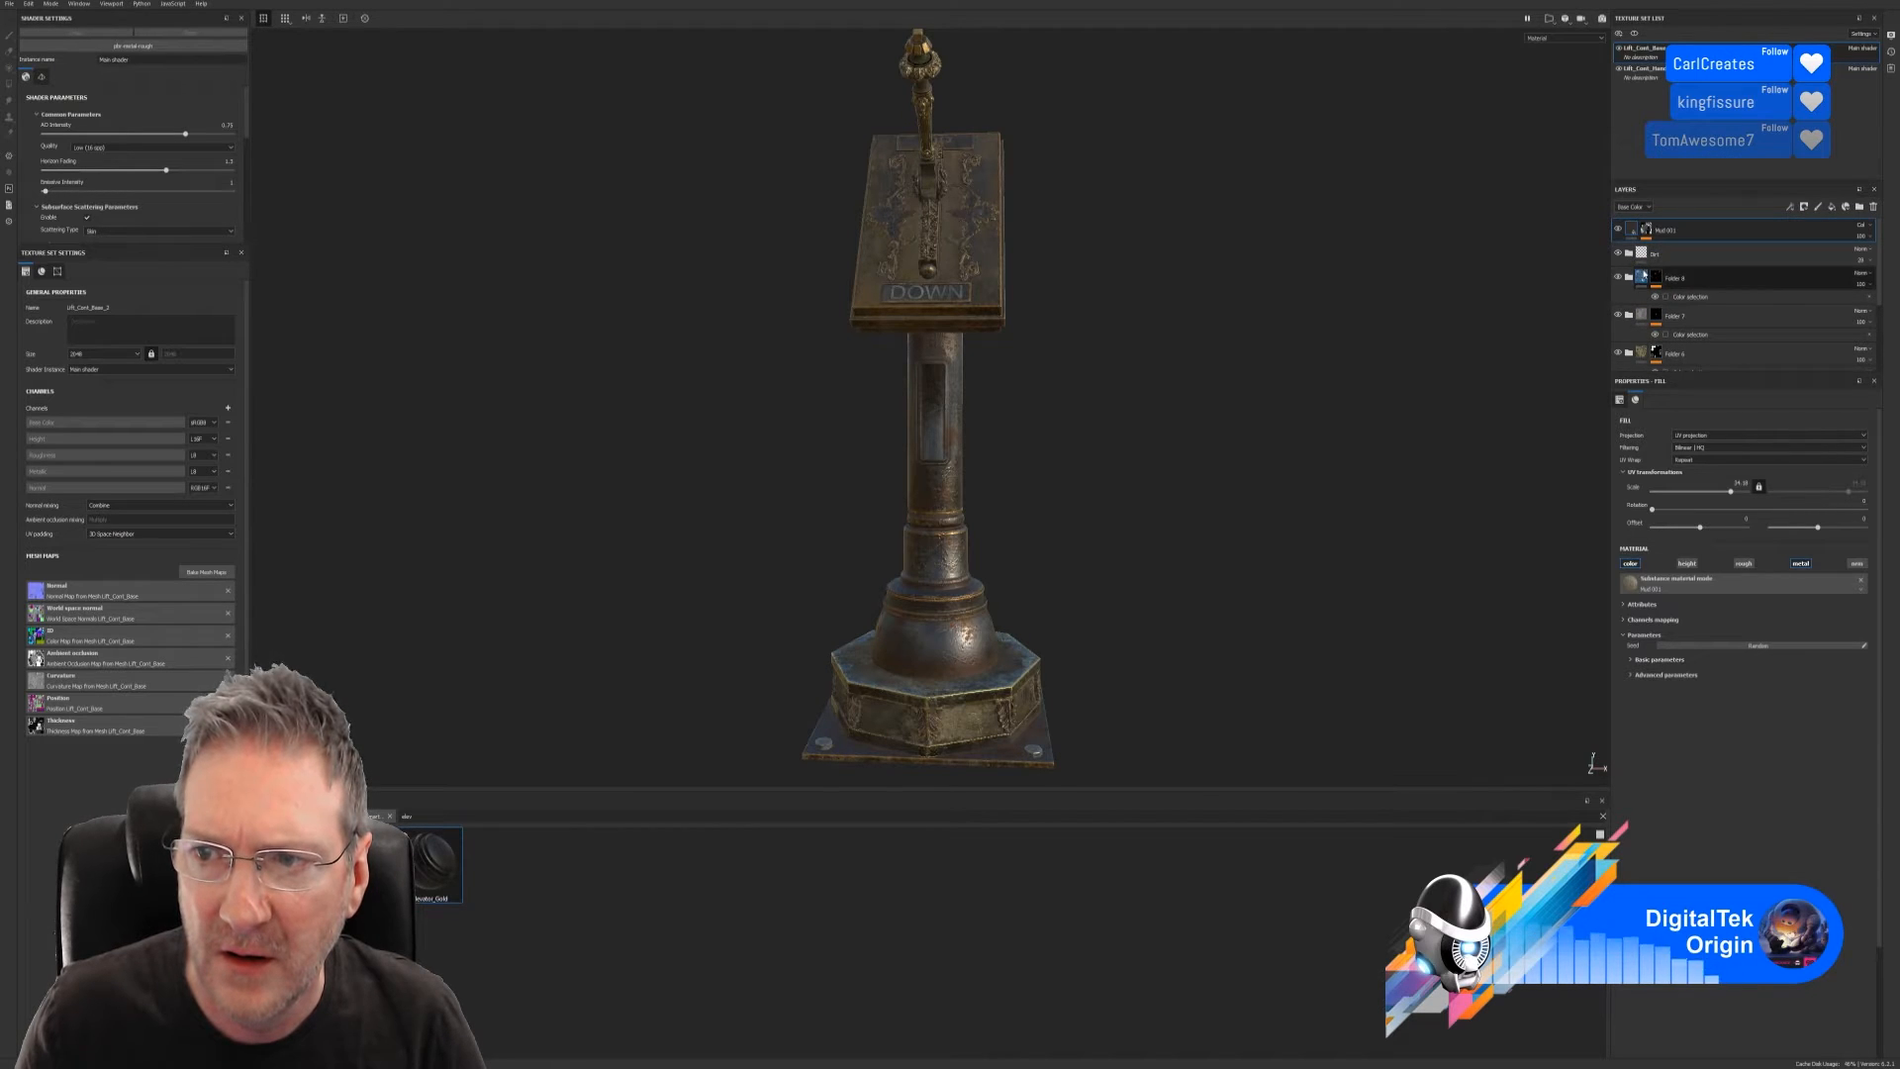
scroll(1714, 296, down, 4)
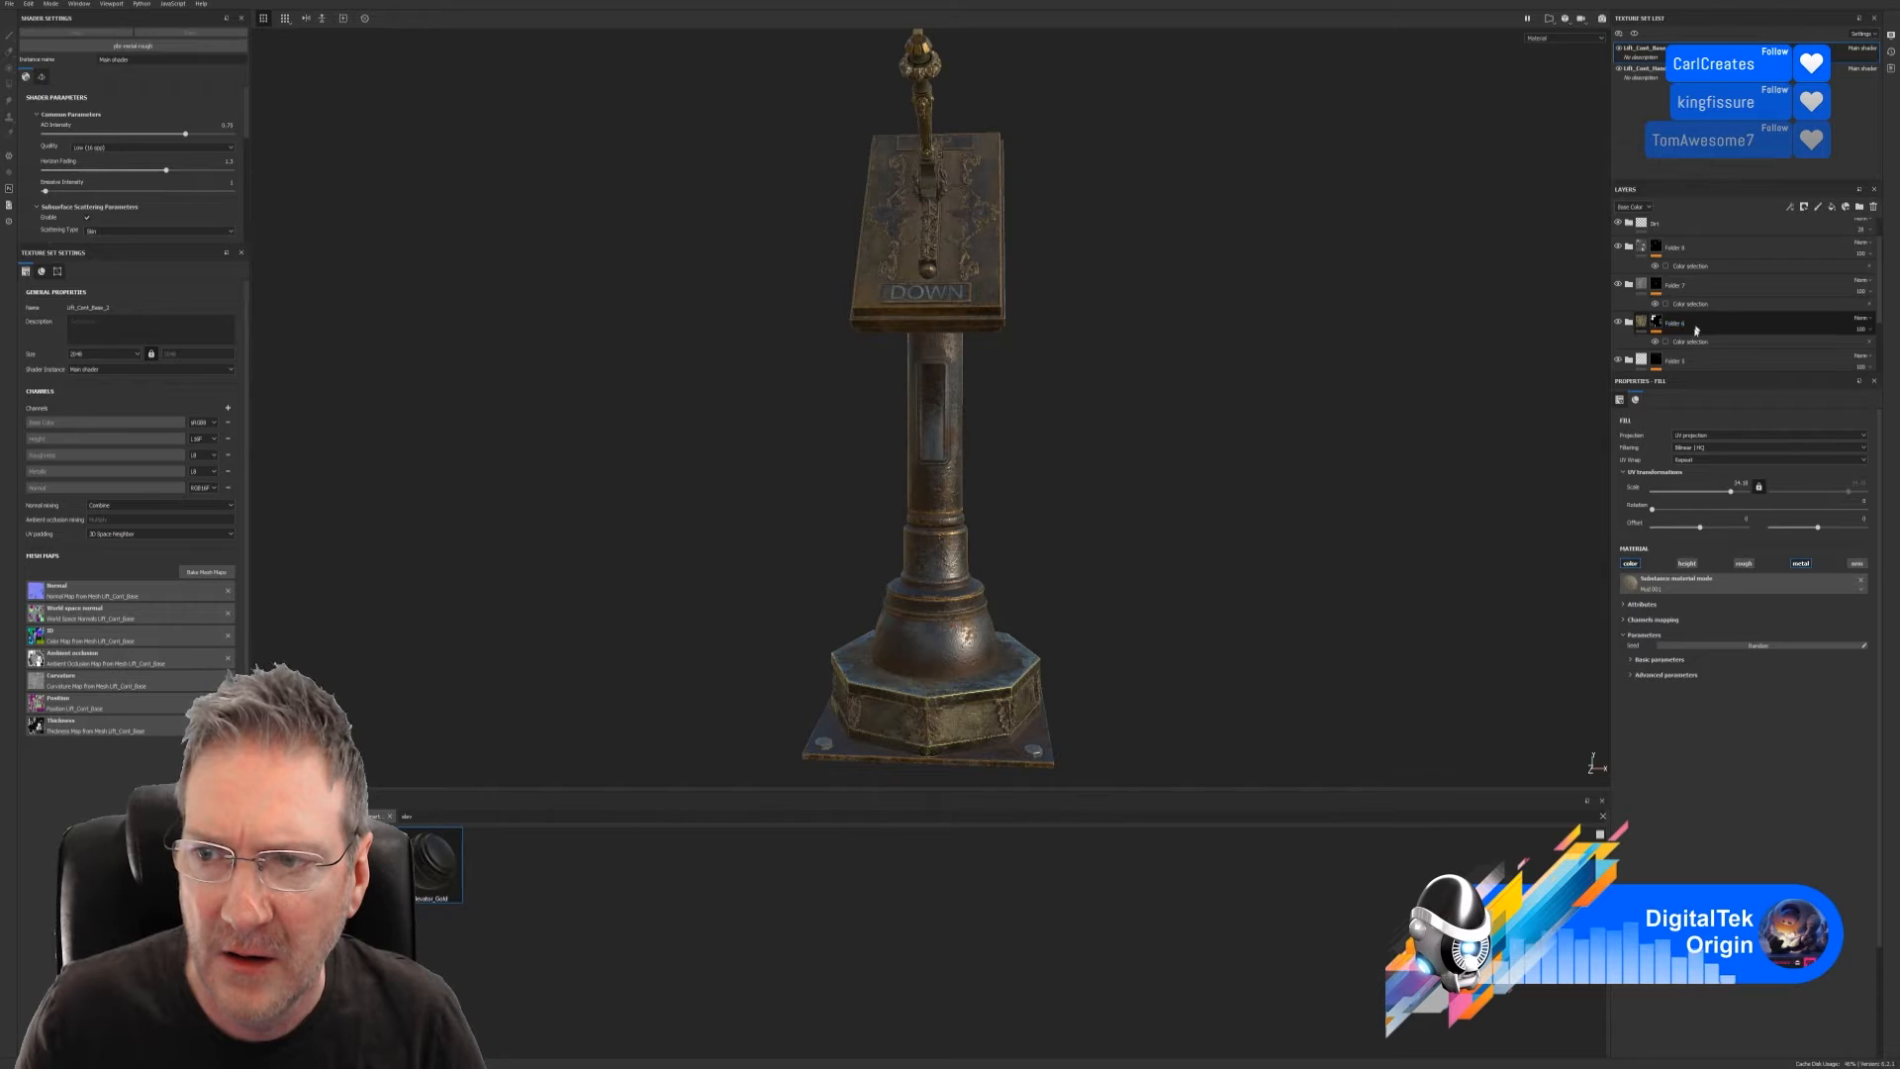
scroll(1654, 358, down, 1)
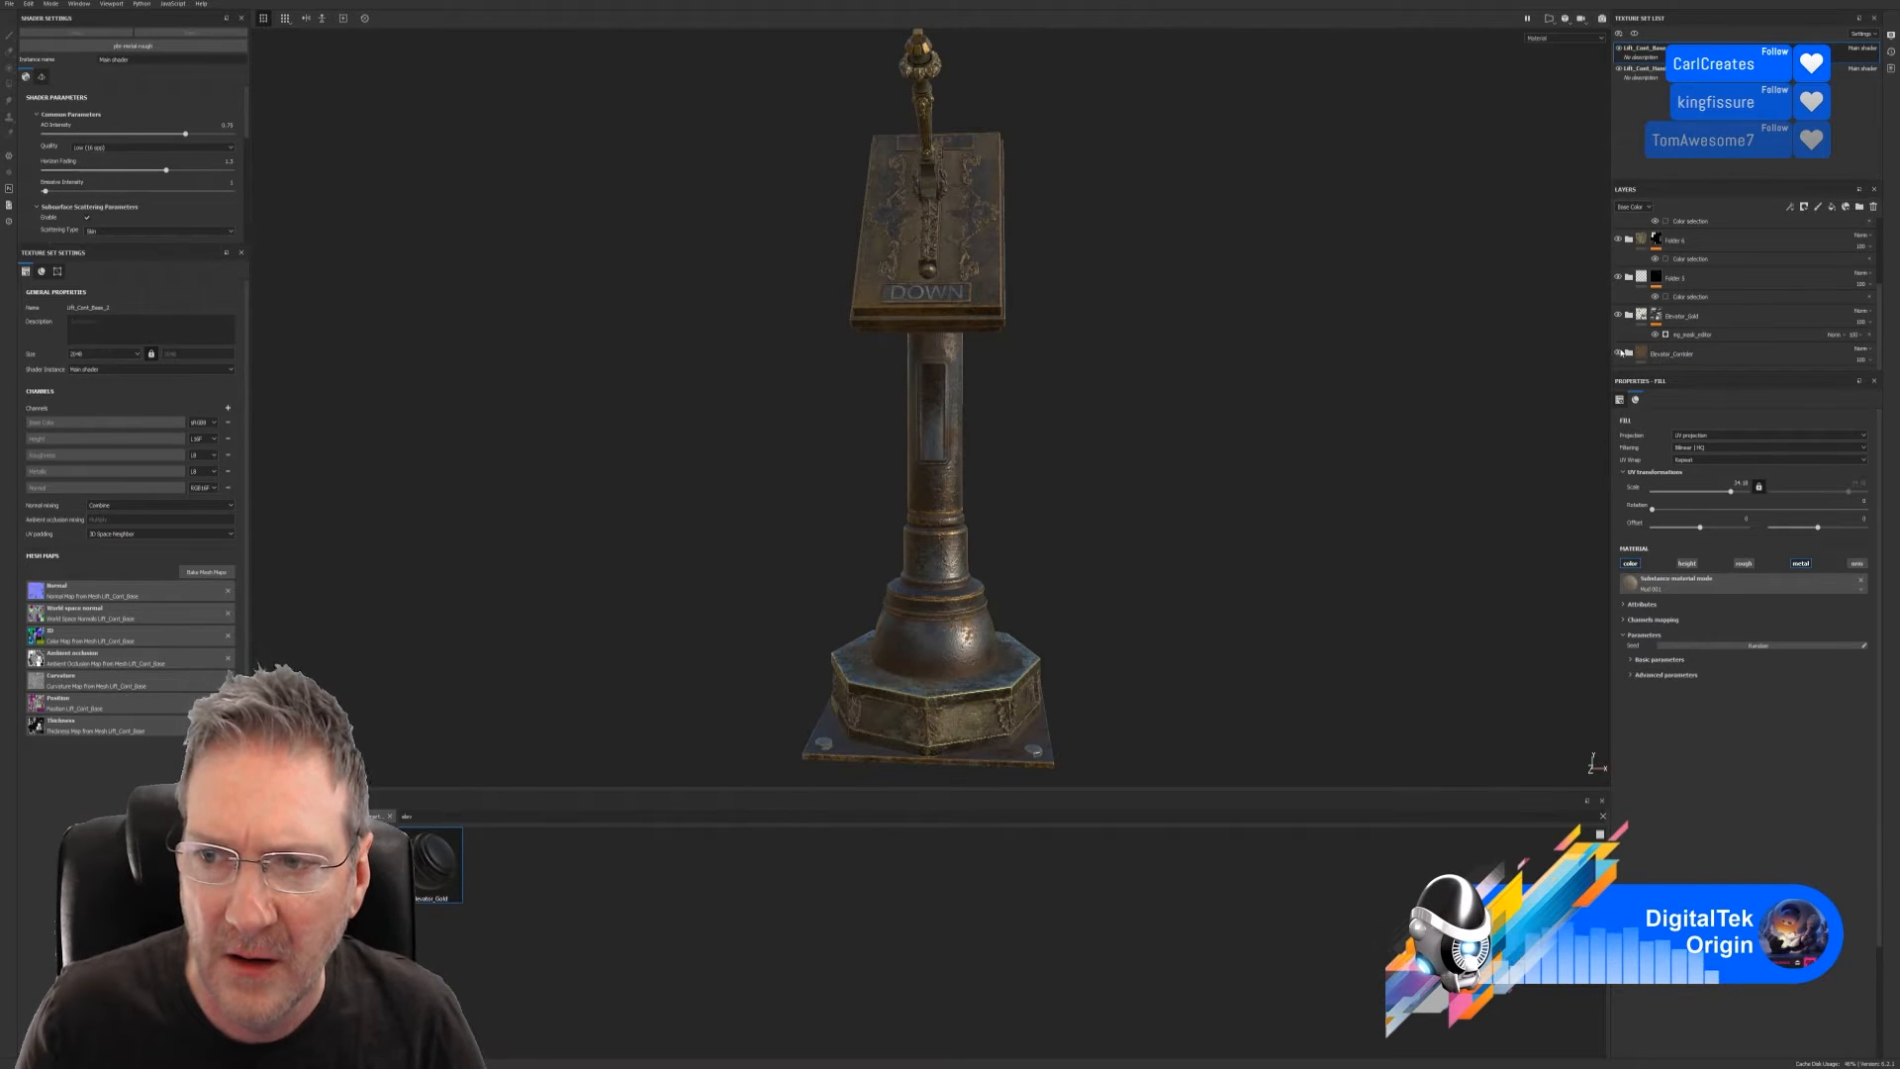
click(1618, 353)
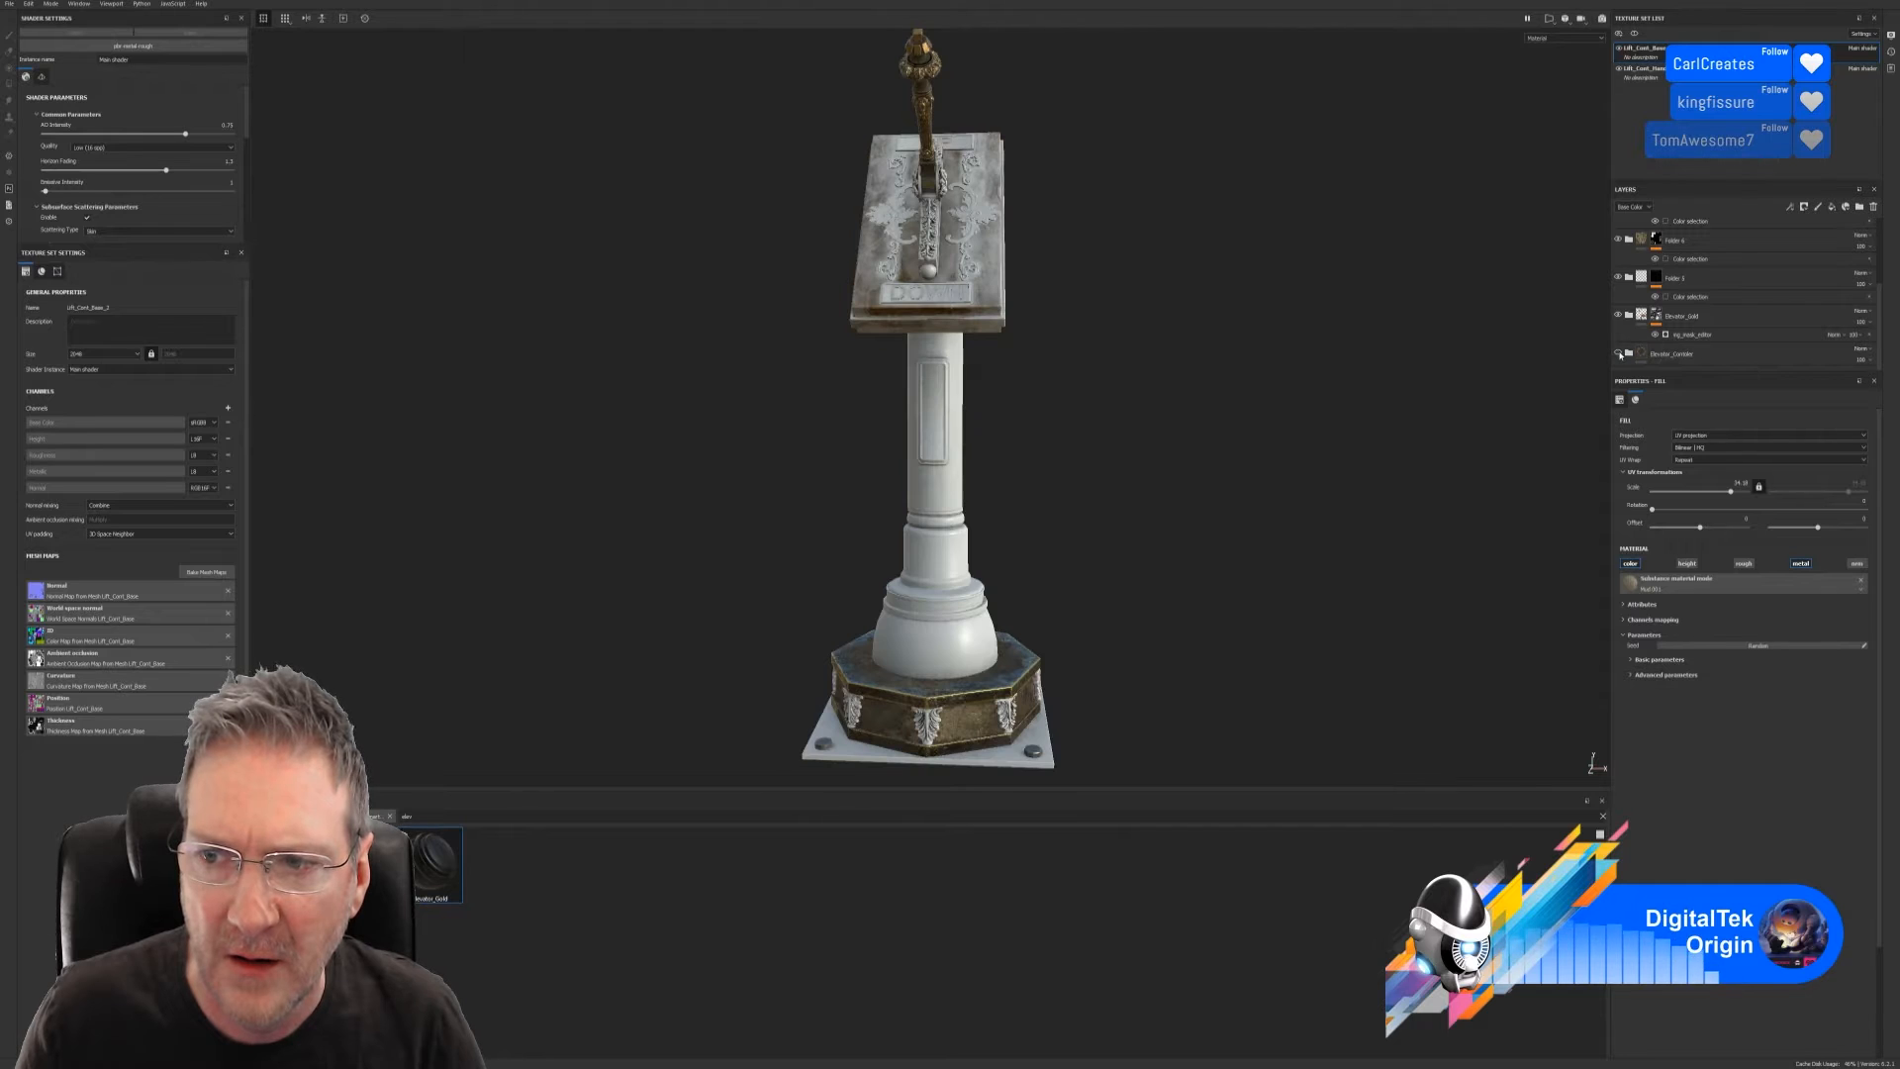
click(1617, 353)
click(1617, 353)
click(1618, 353)
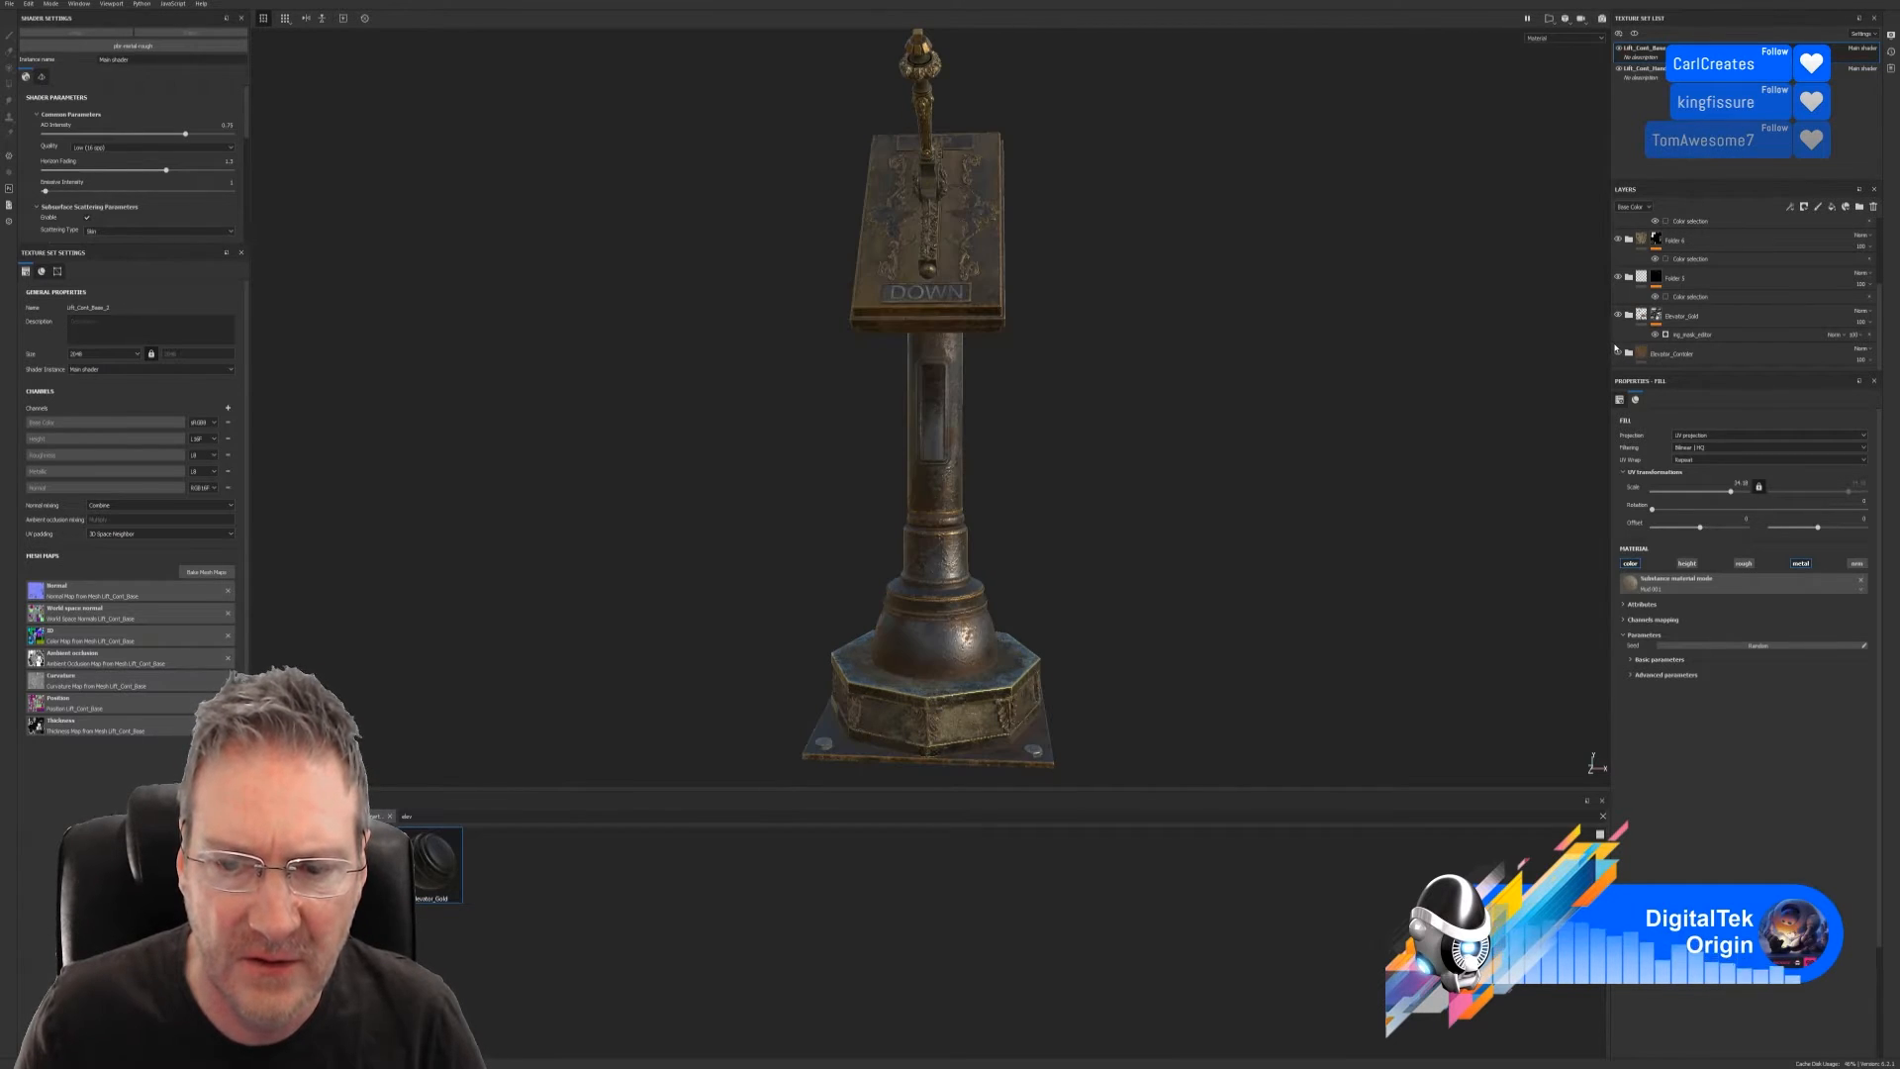
Inspect the sublayers and masks inside the controller's Elevator_Corridor folder
click(1696, 356)
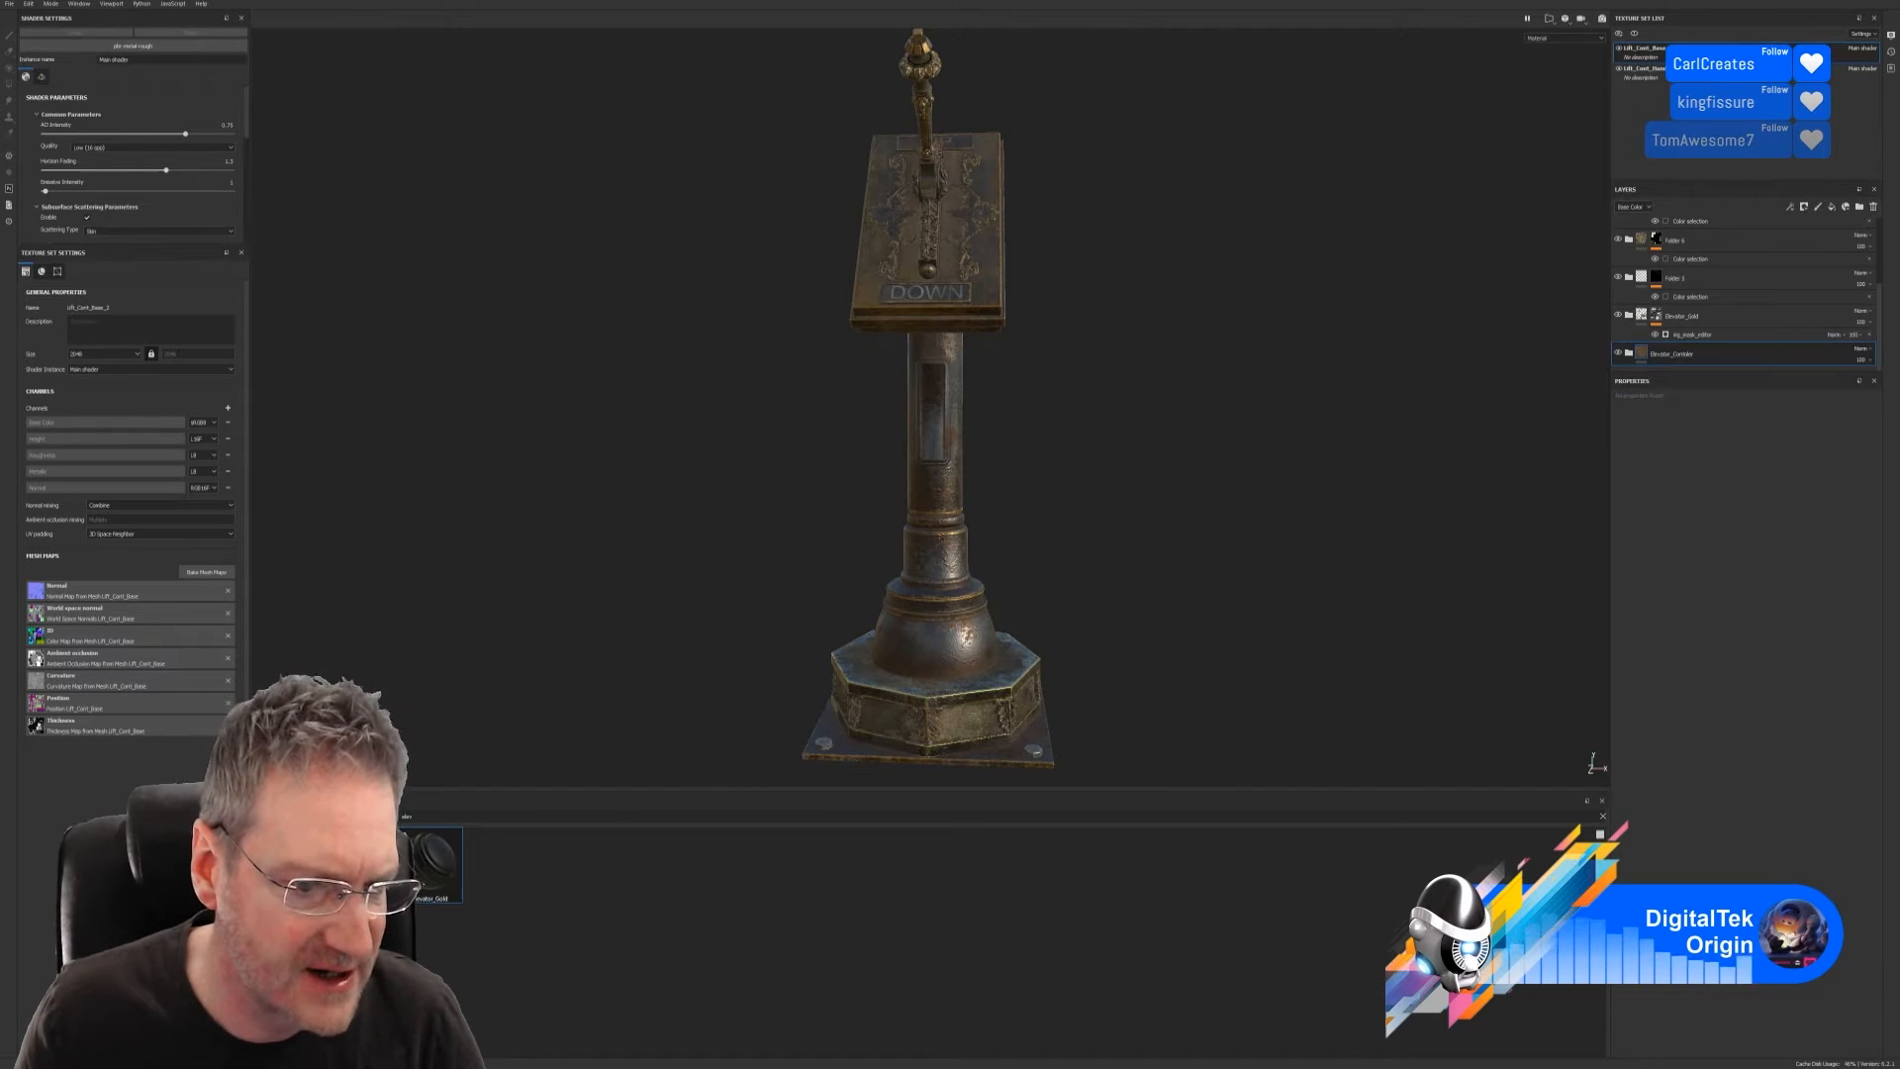
mouse_move(349, 861)
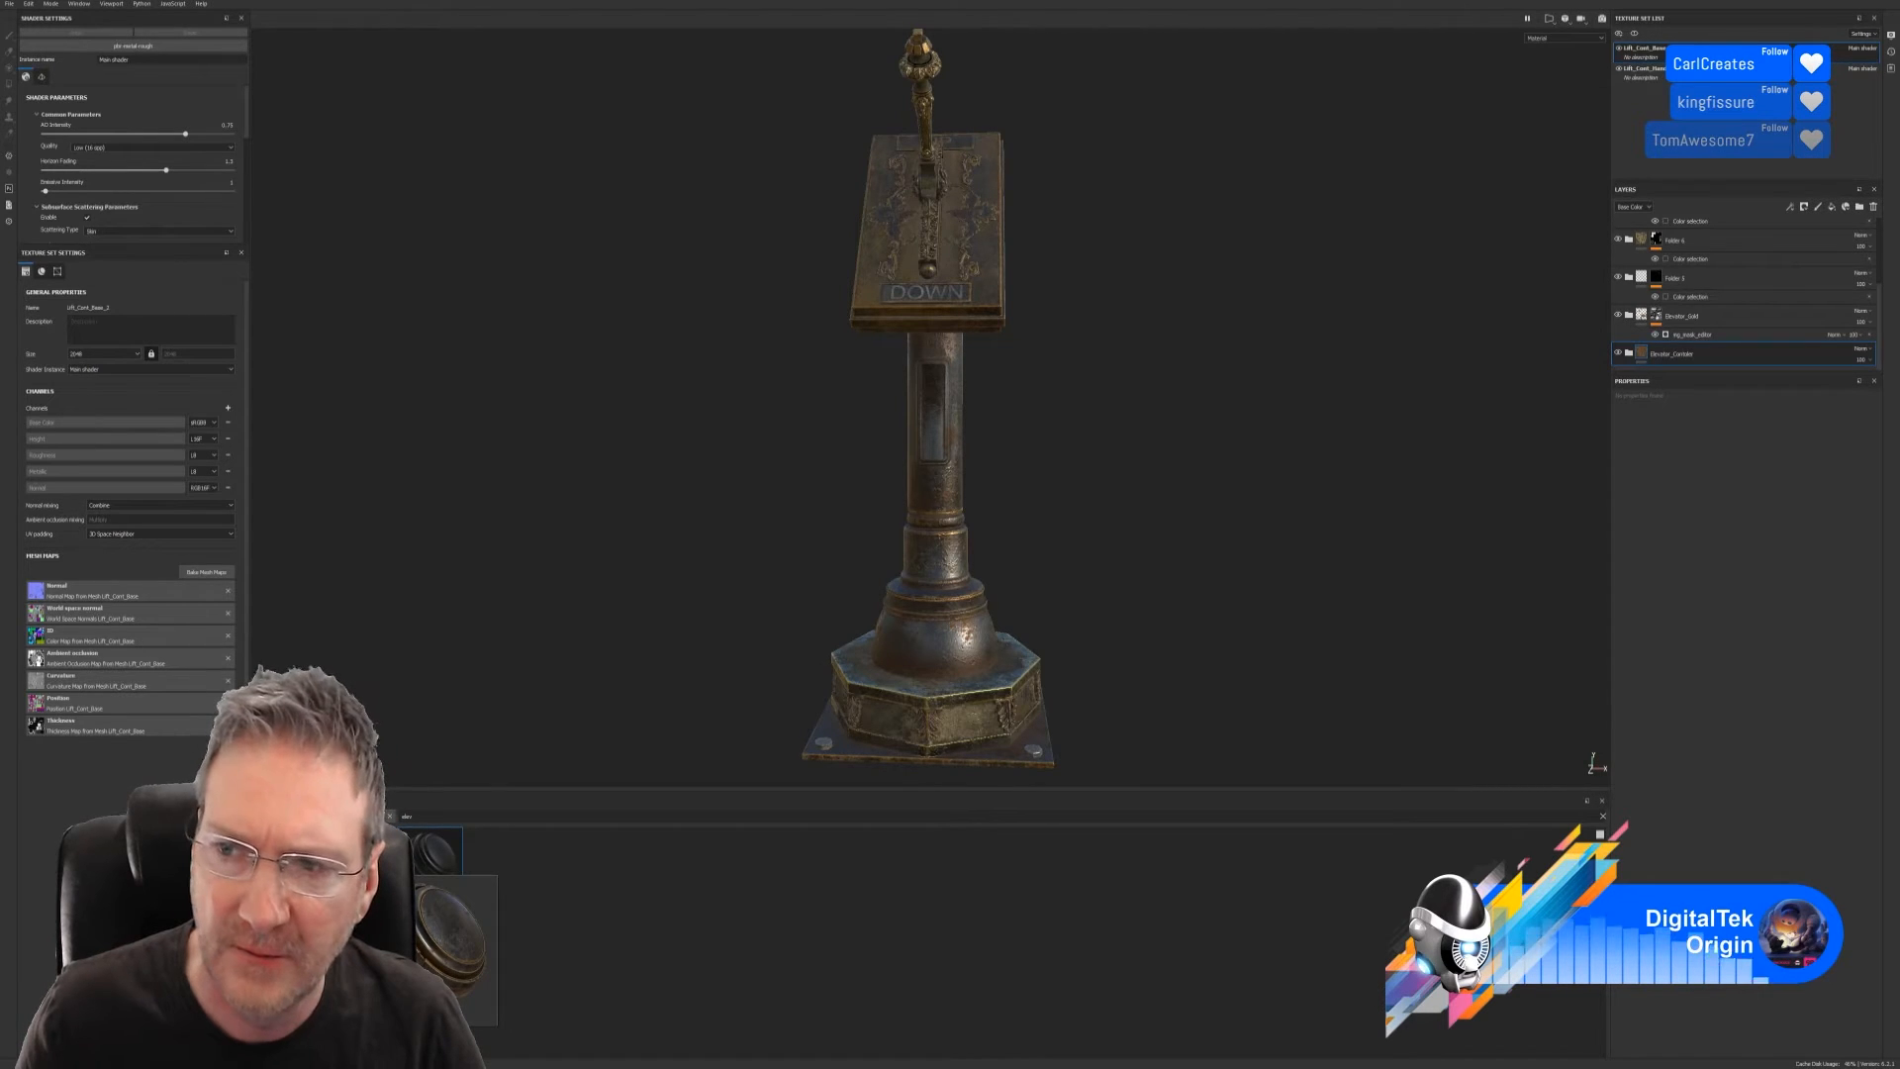
click(1628, 353)
scroll(1734, 334, down, 2)
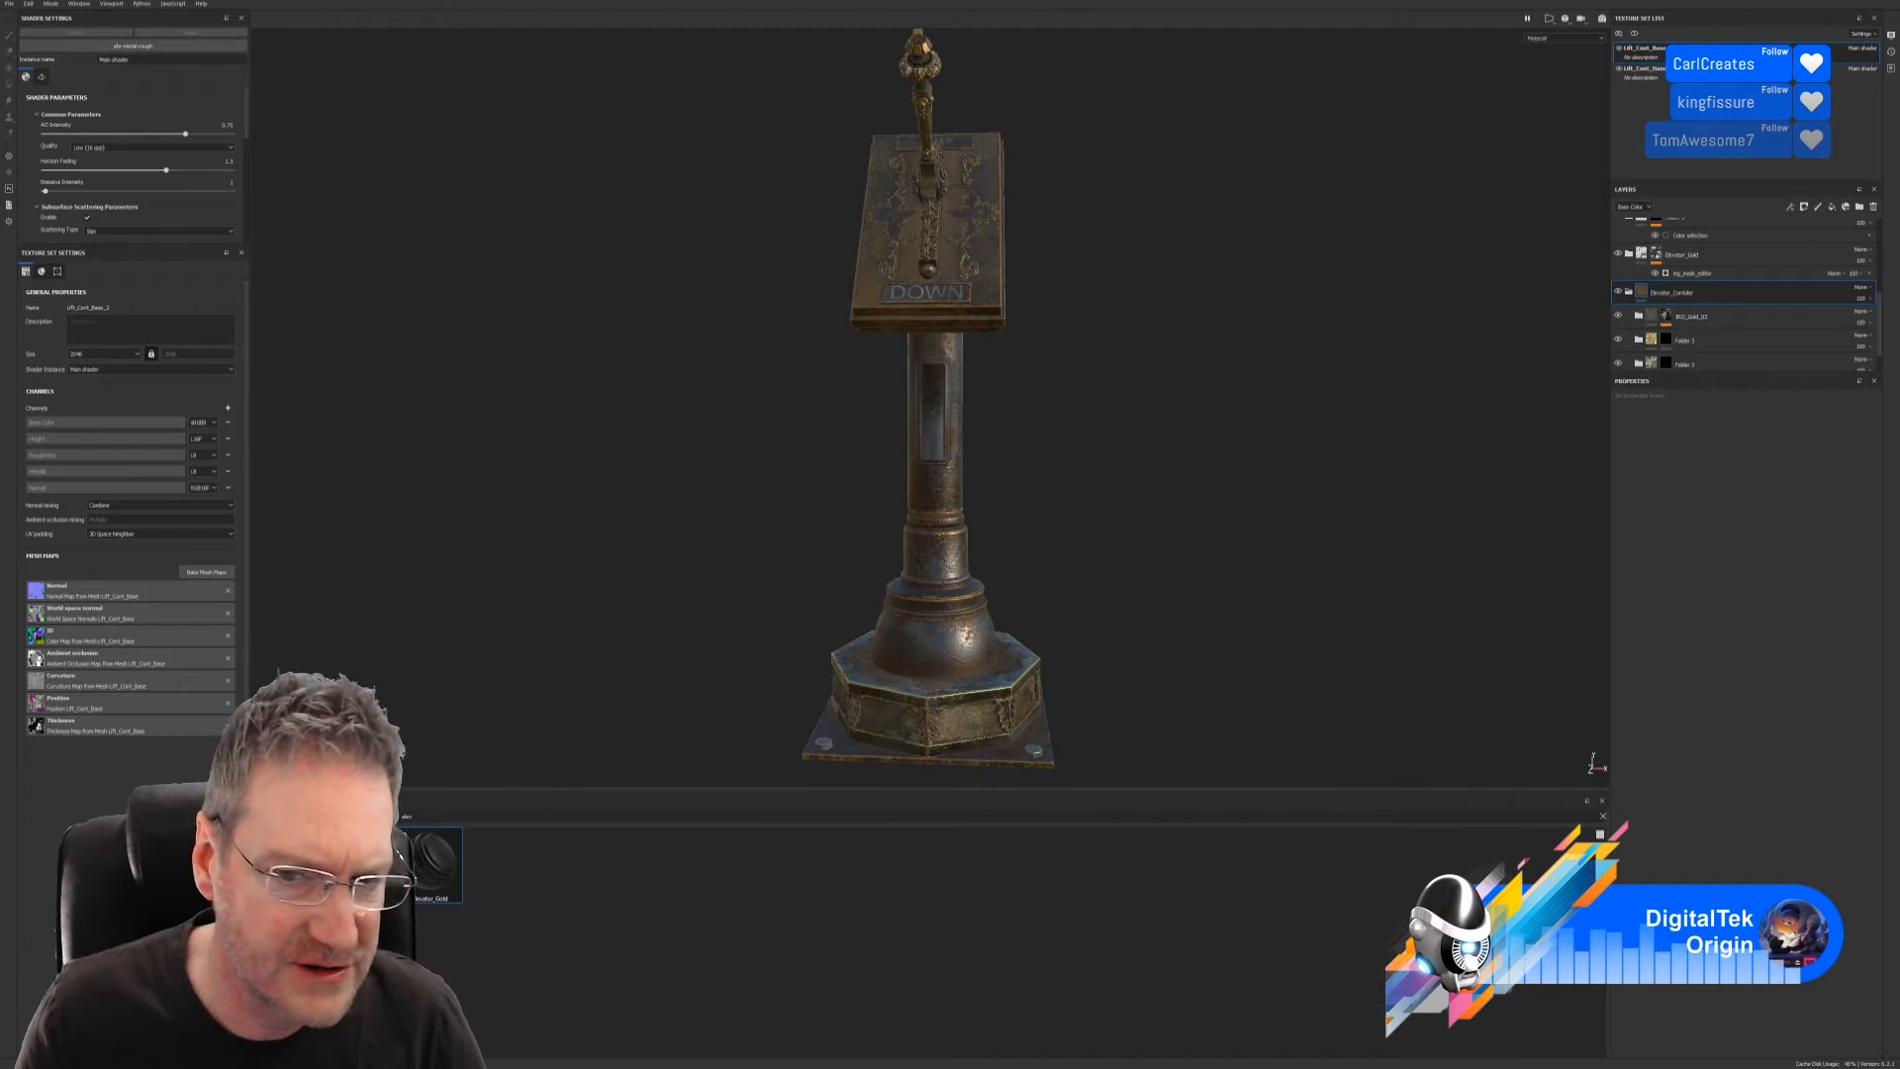
Reopen the recent LiftDoor project, discarding the changes to the controller project
click(9, 4)
mouse_move(39, 37)
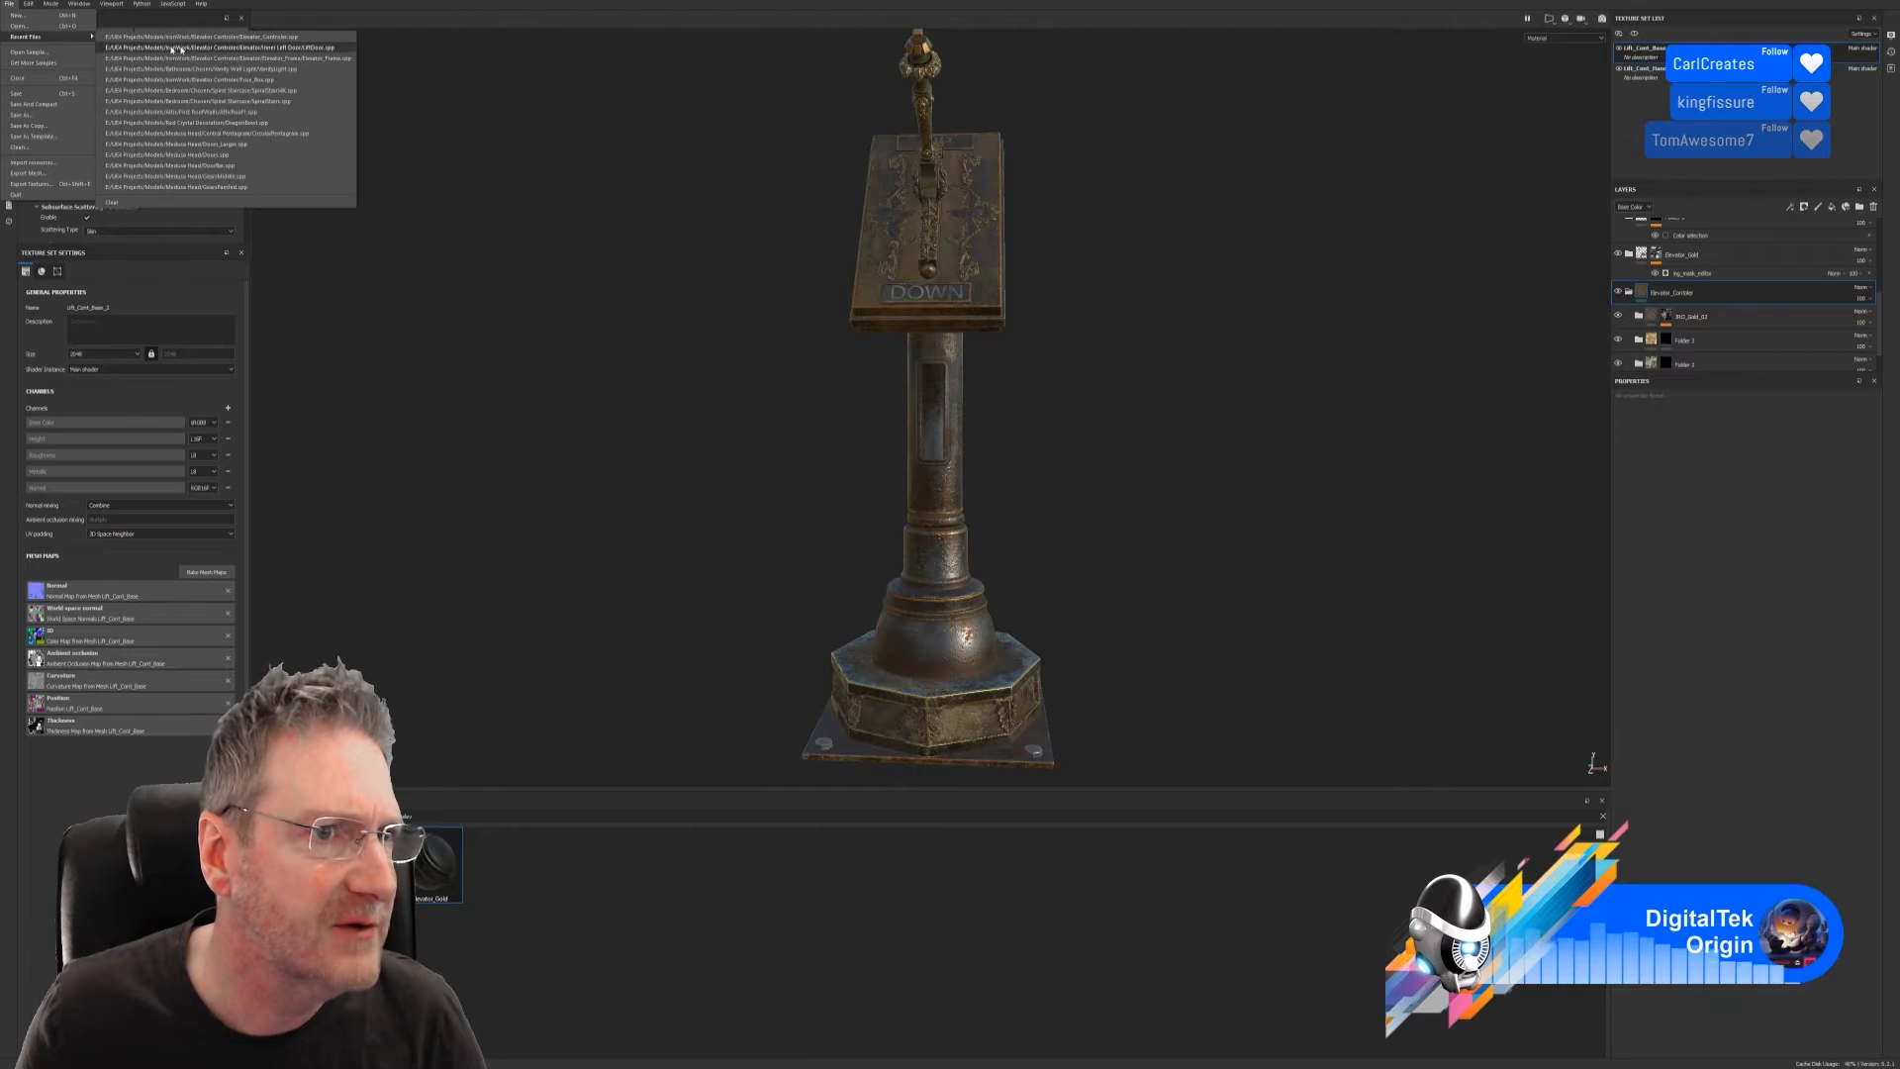
click(229, 46)
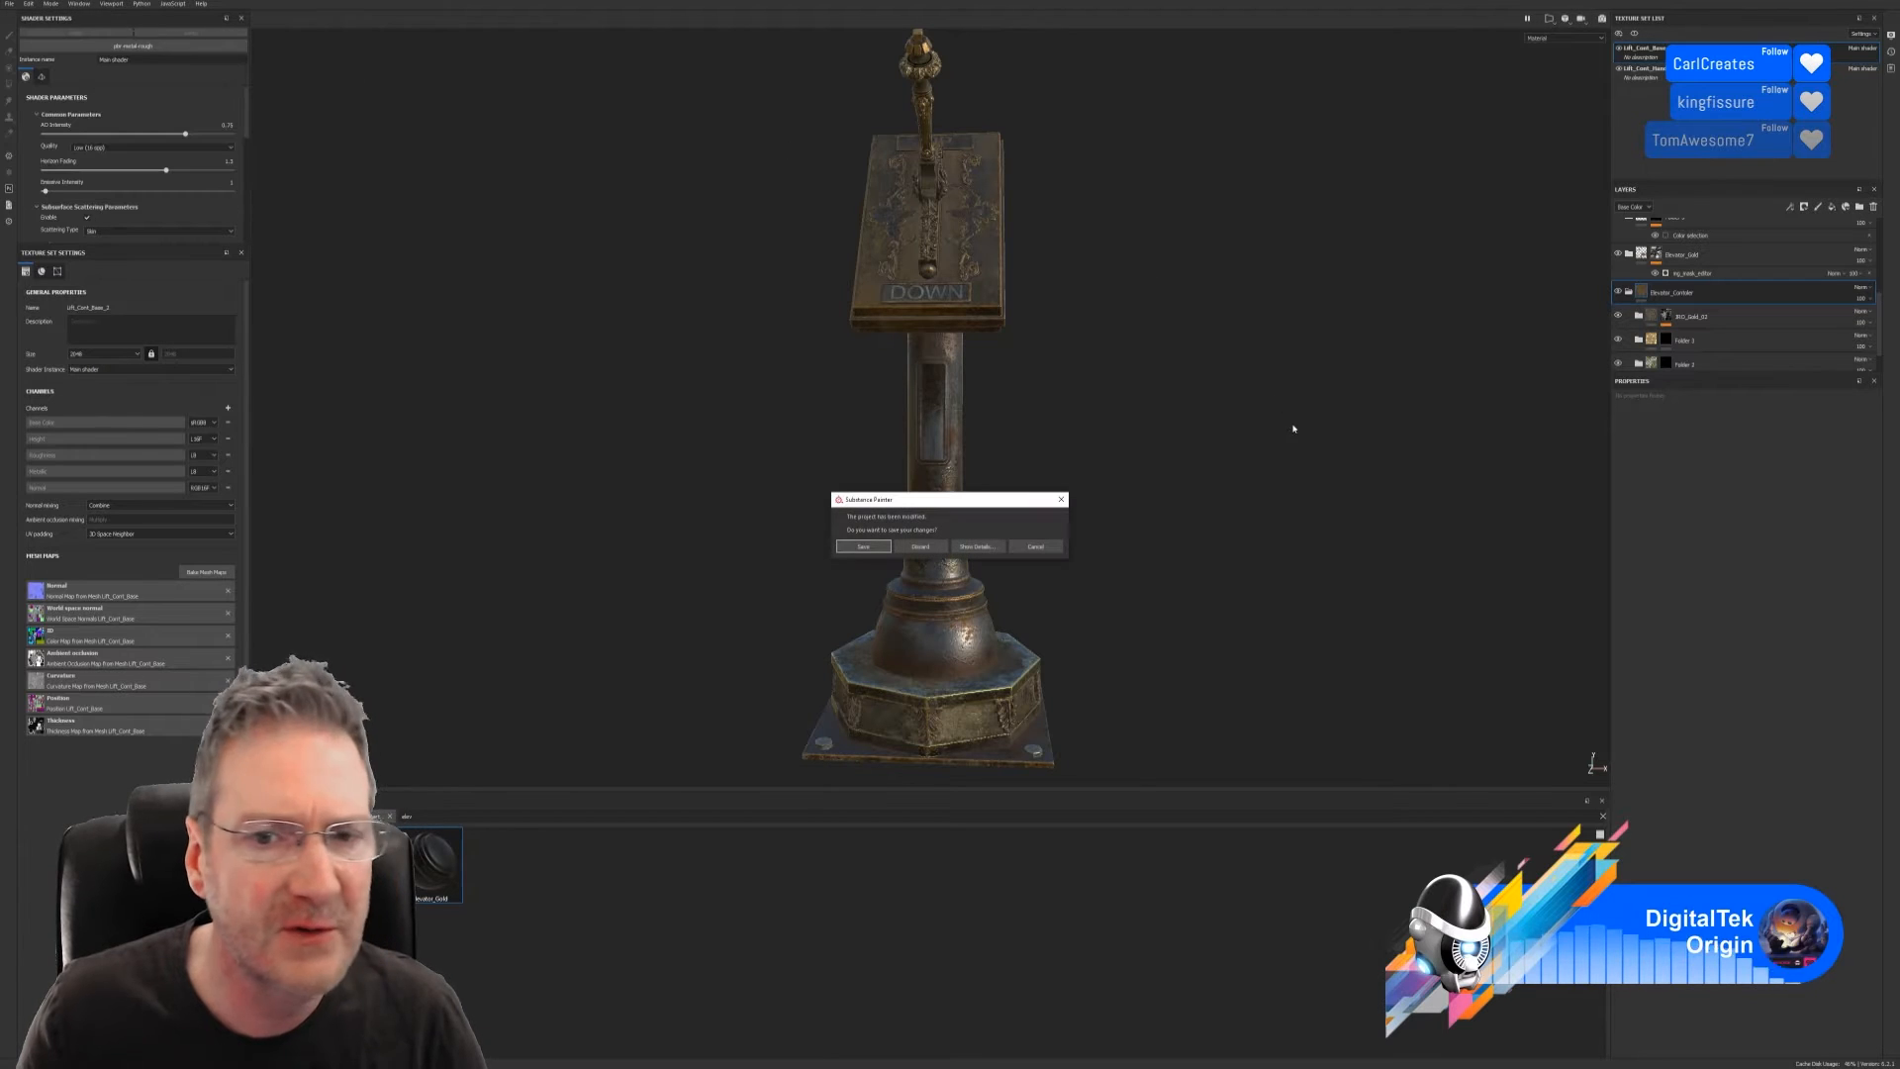
click(920, 546)
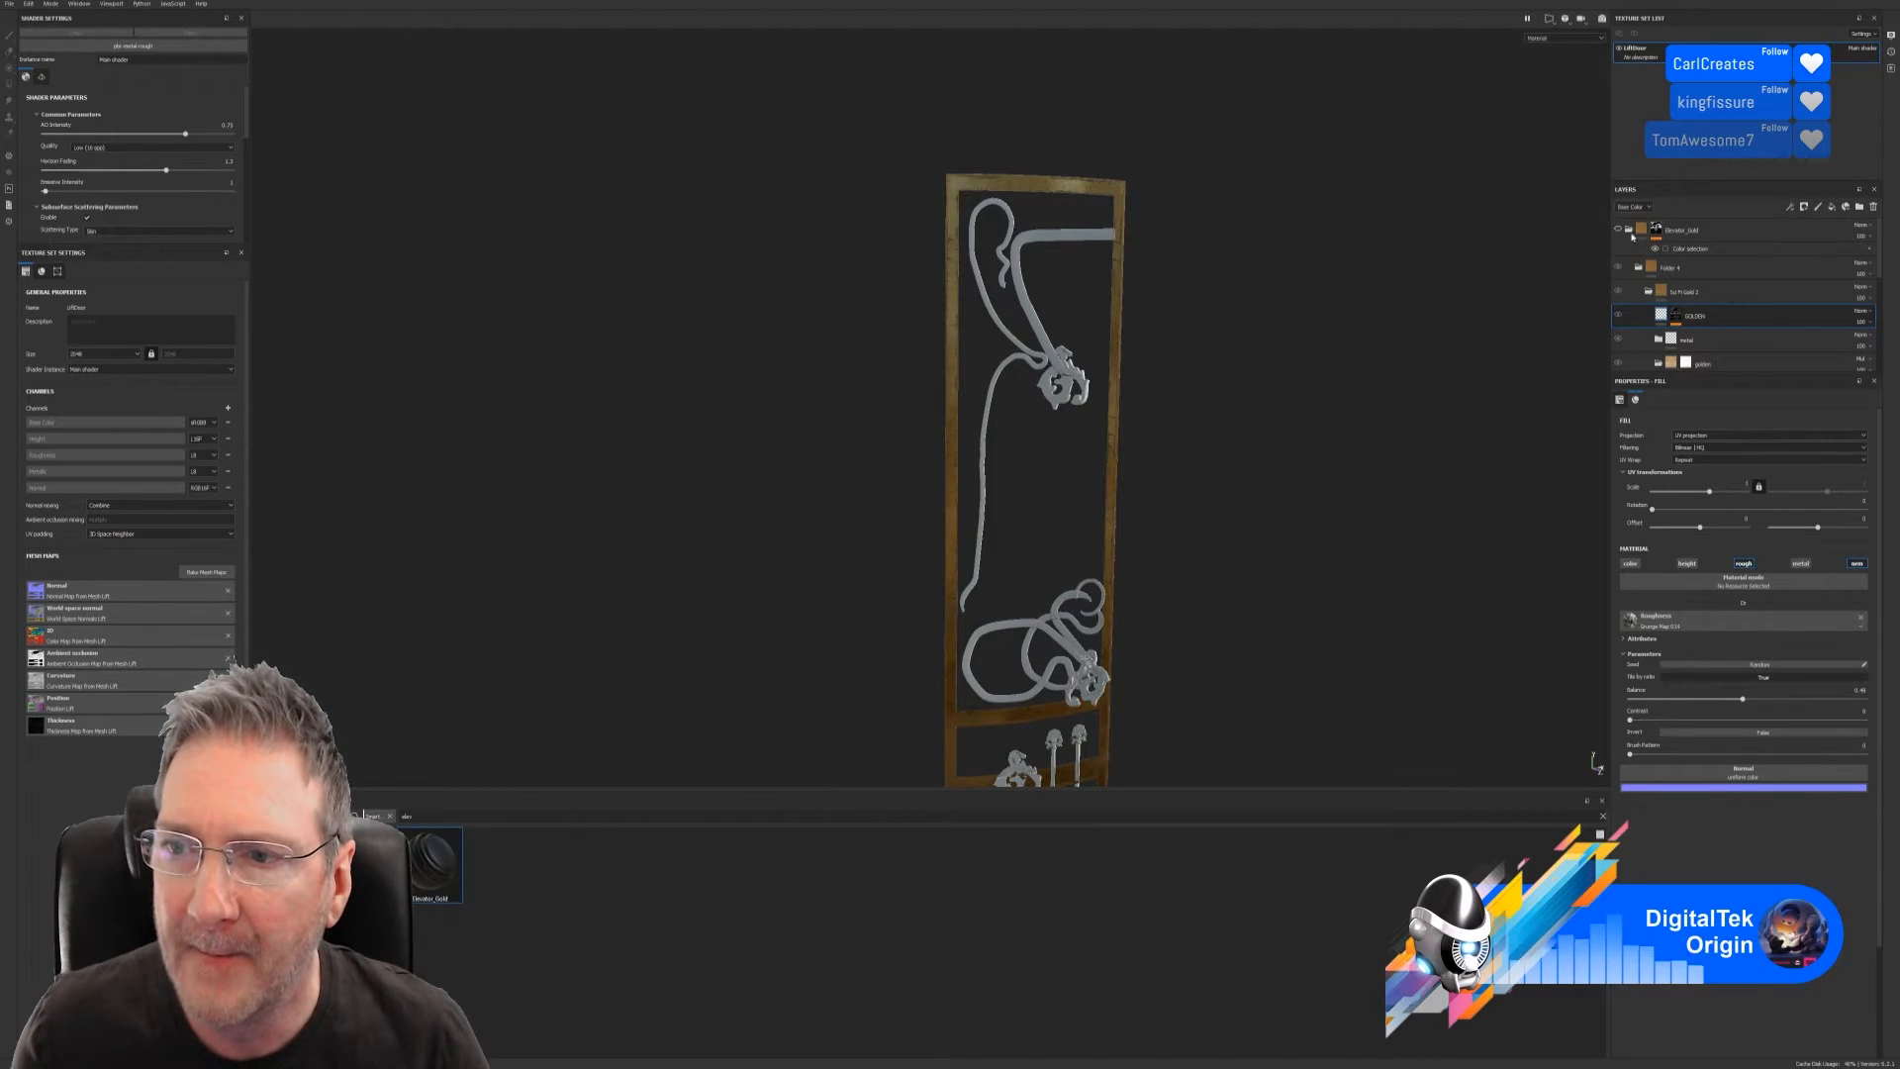
In the Elevator_Corridor folder's first subfolder, raise the Mask Editor's Global Balance to near maximum, set Texture to 0.3 and Texture 2 to 1
click(1629, 230)
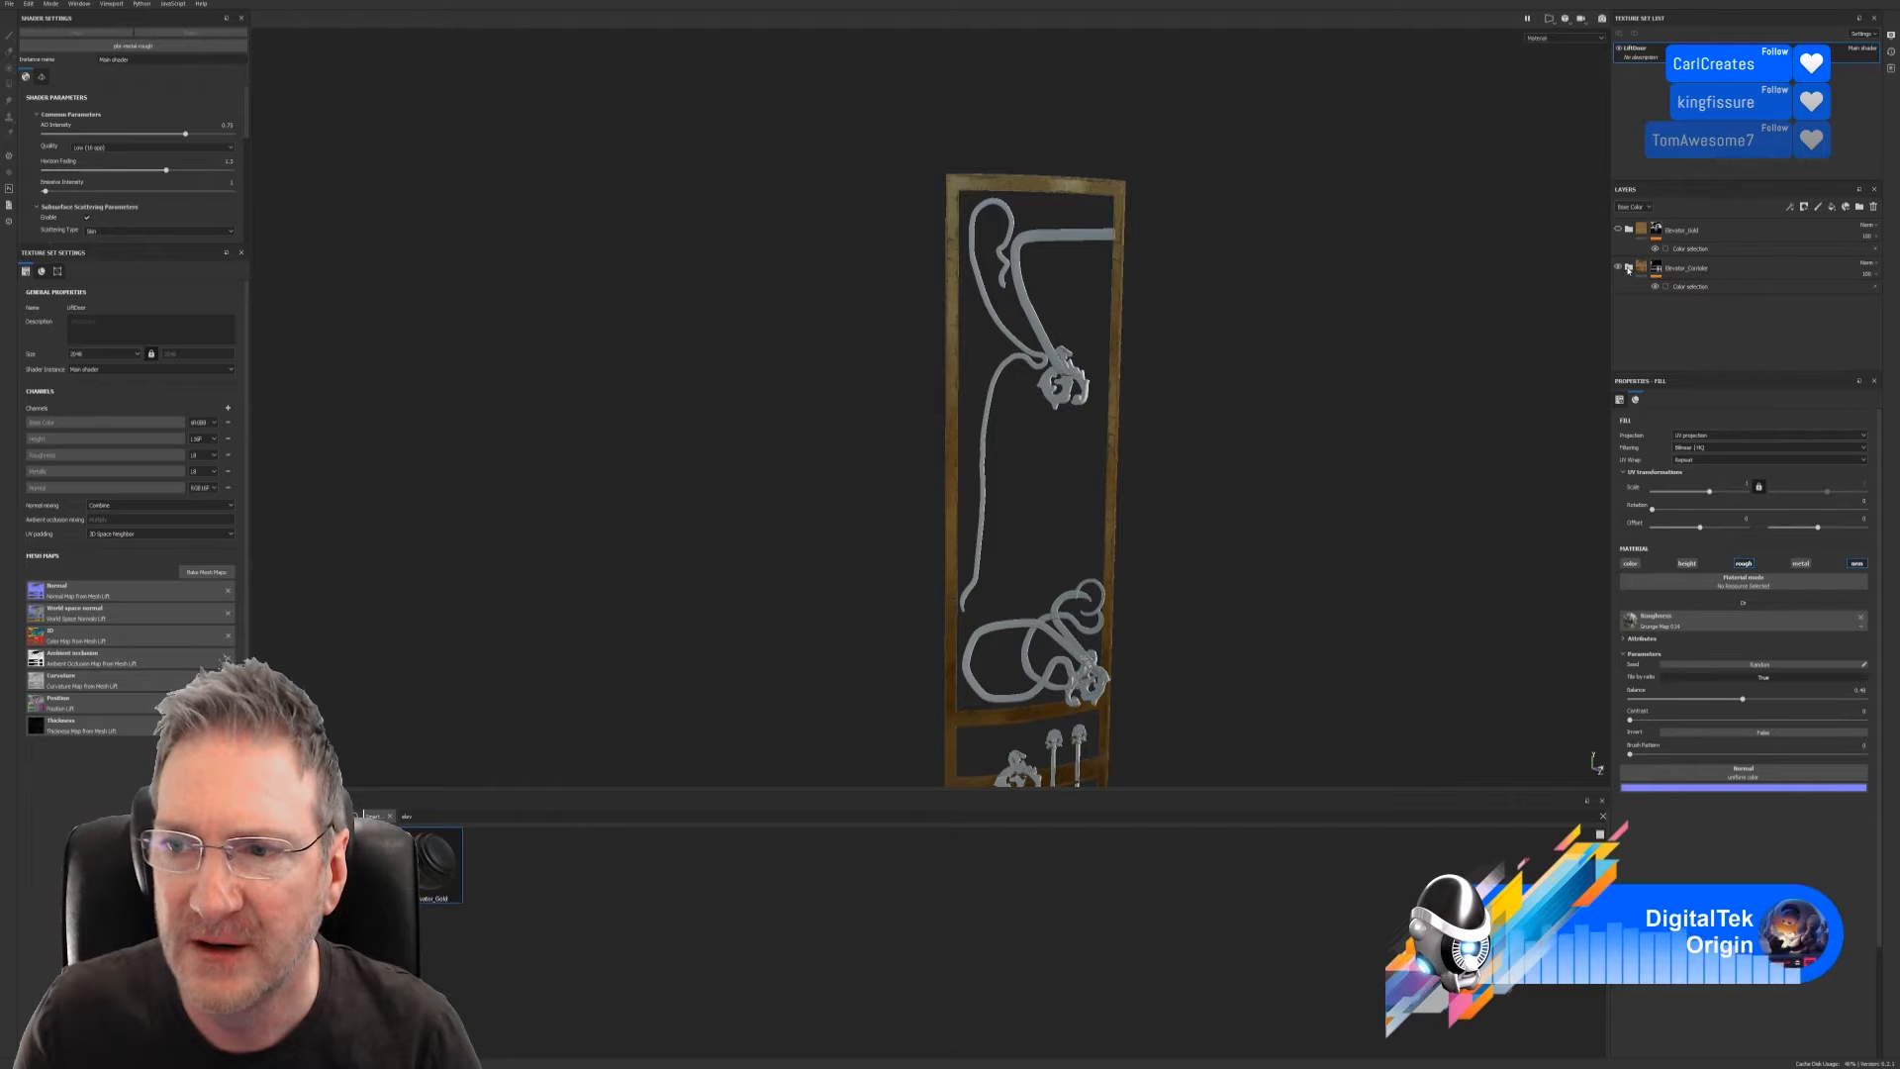
click(1629, 267)
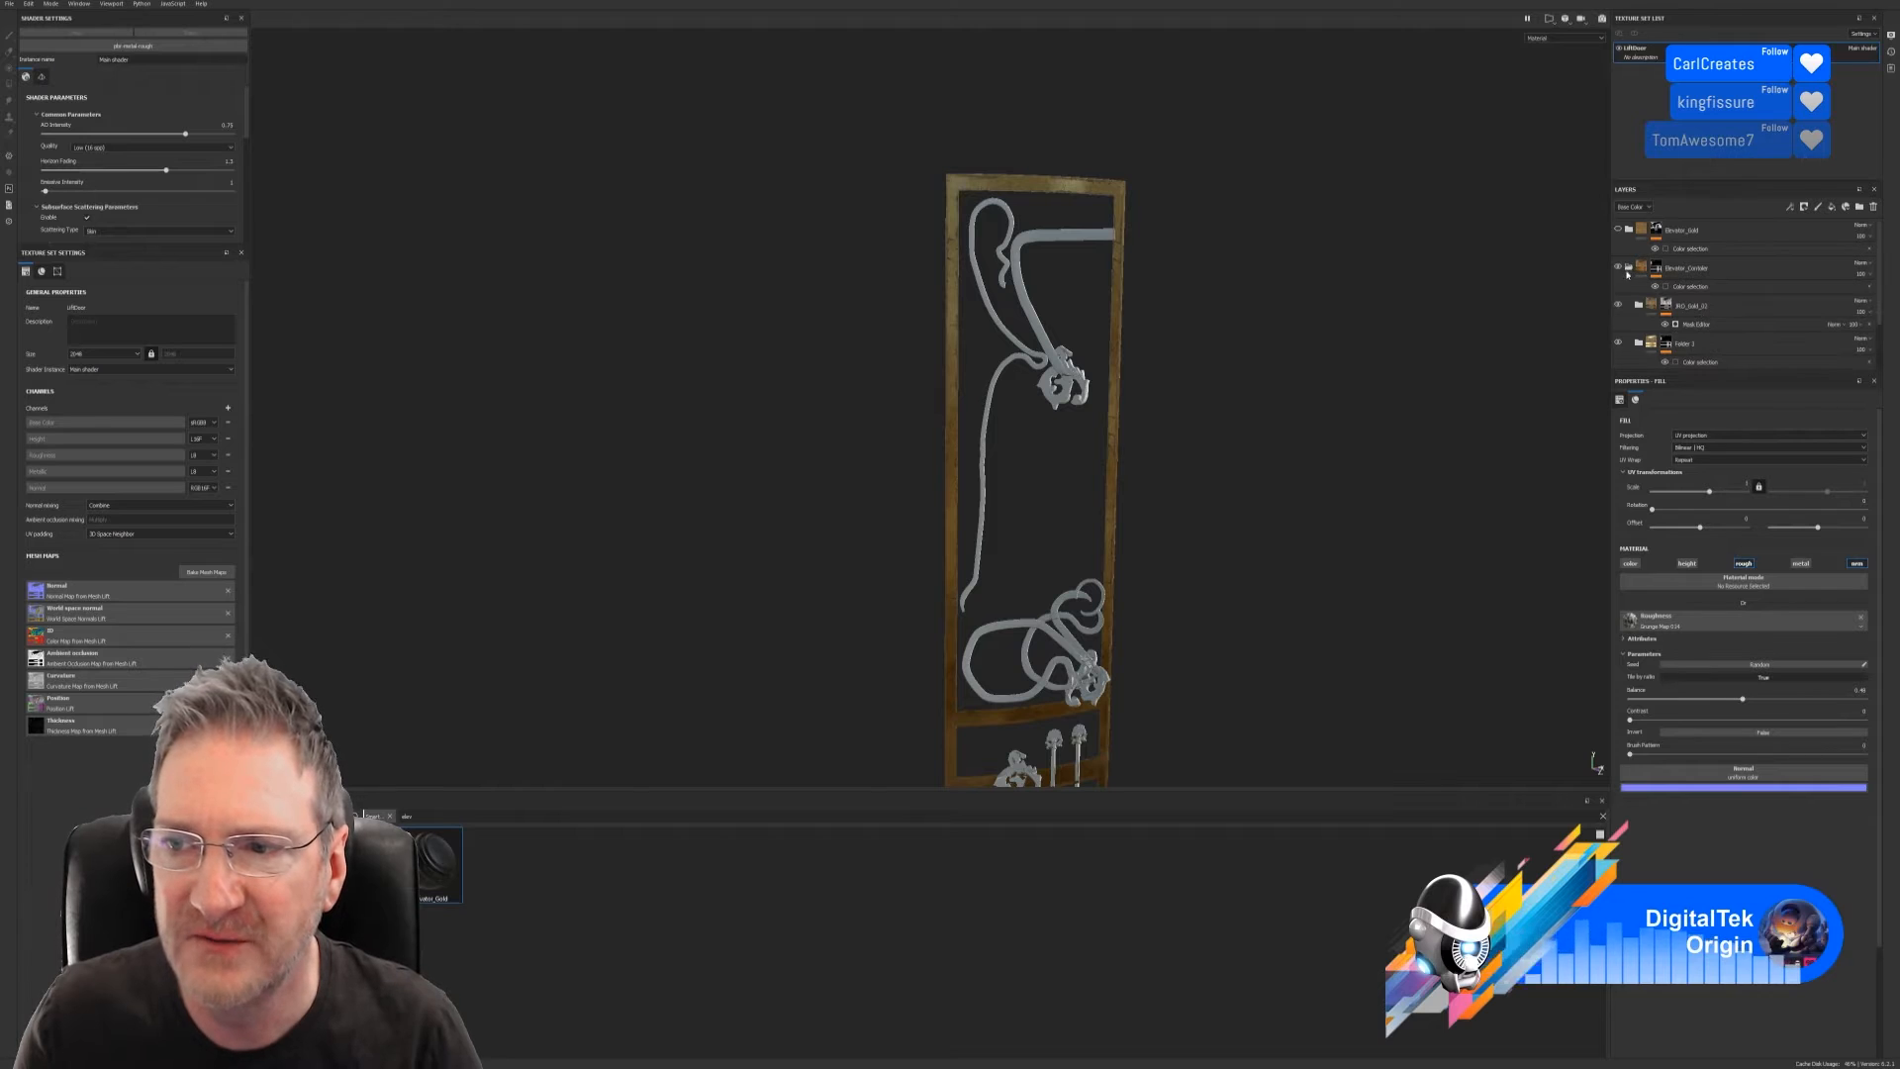
click(1696, 324)
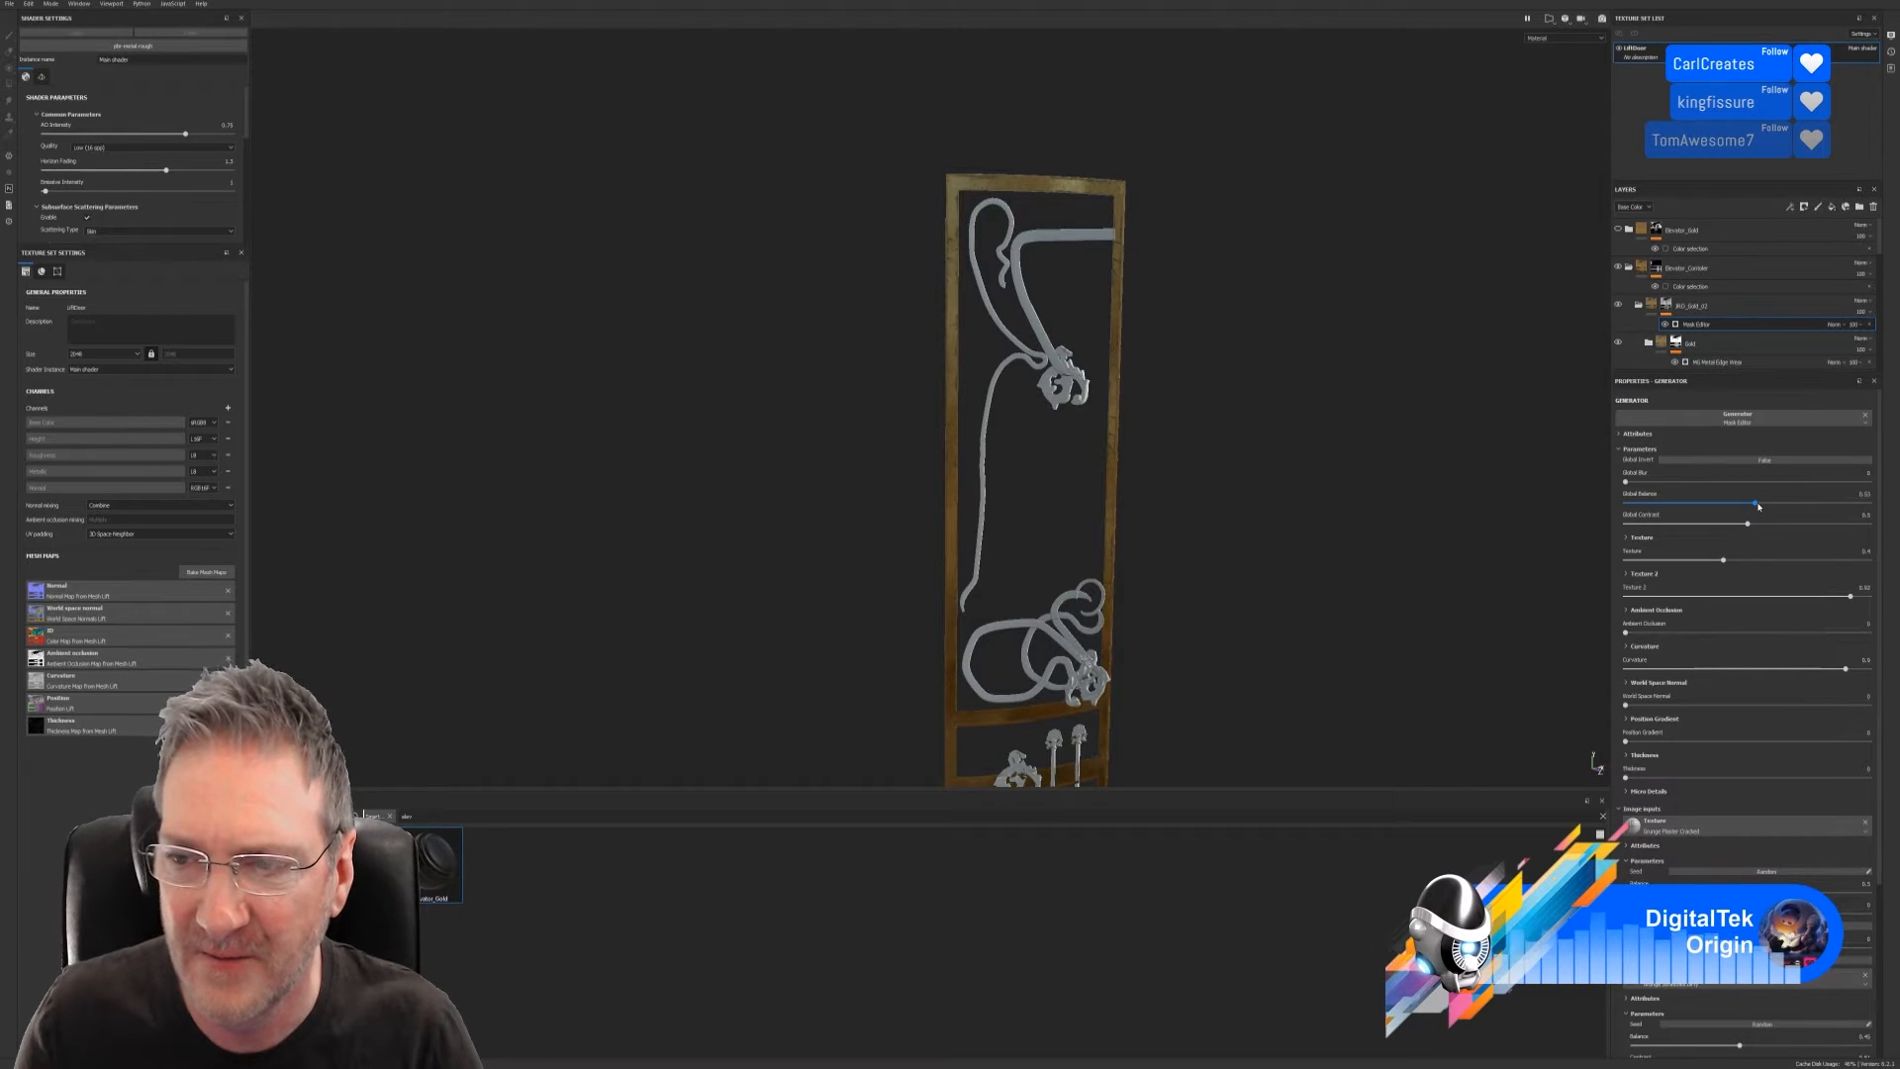
drag(1758, 506, 1867, 503)
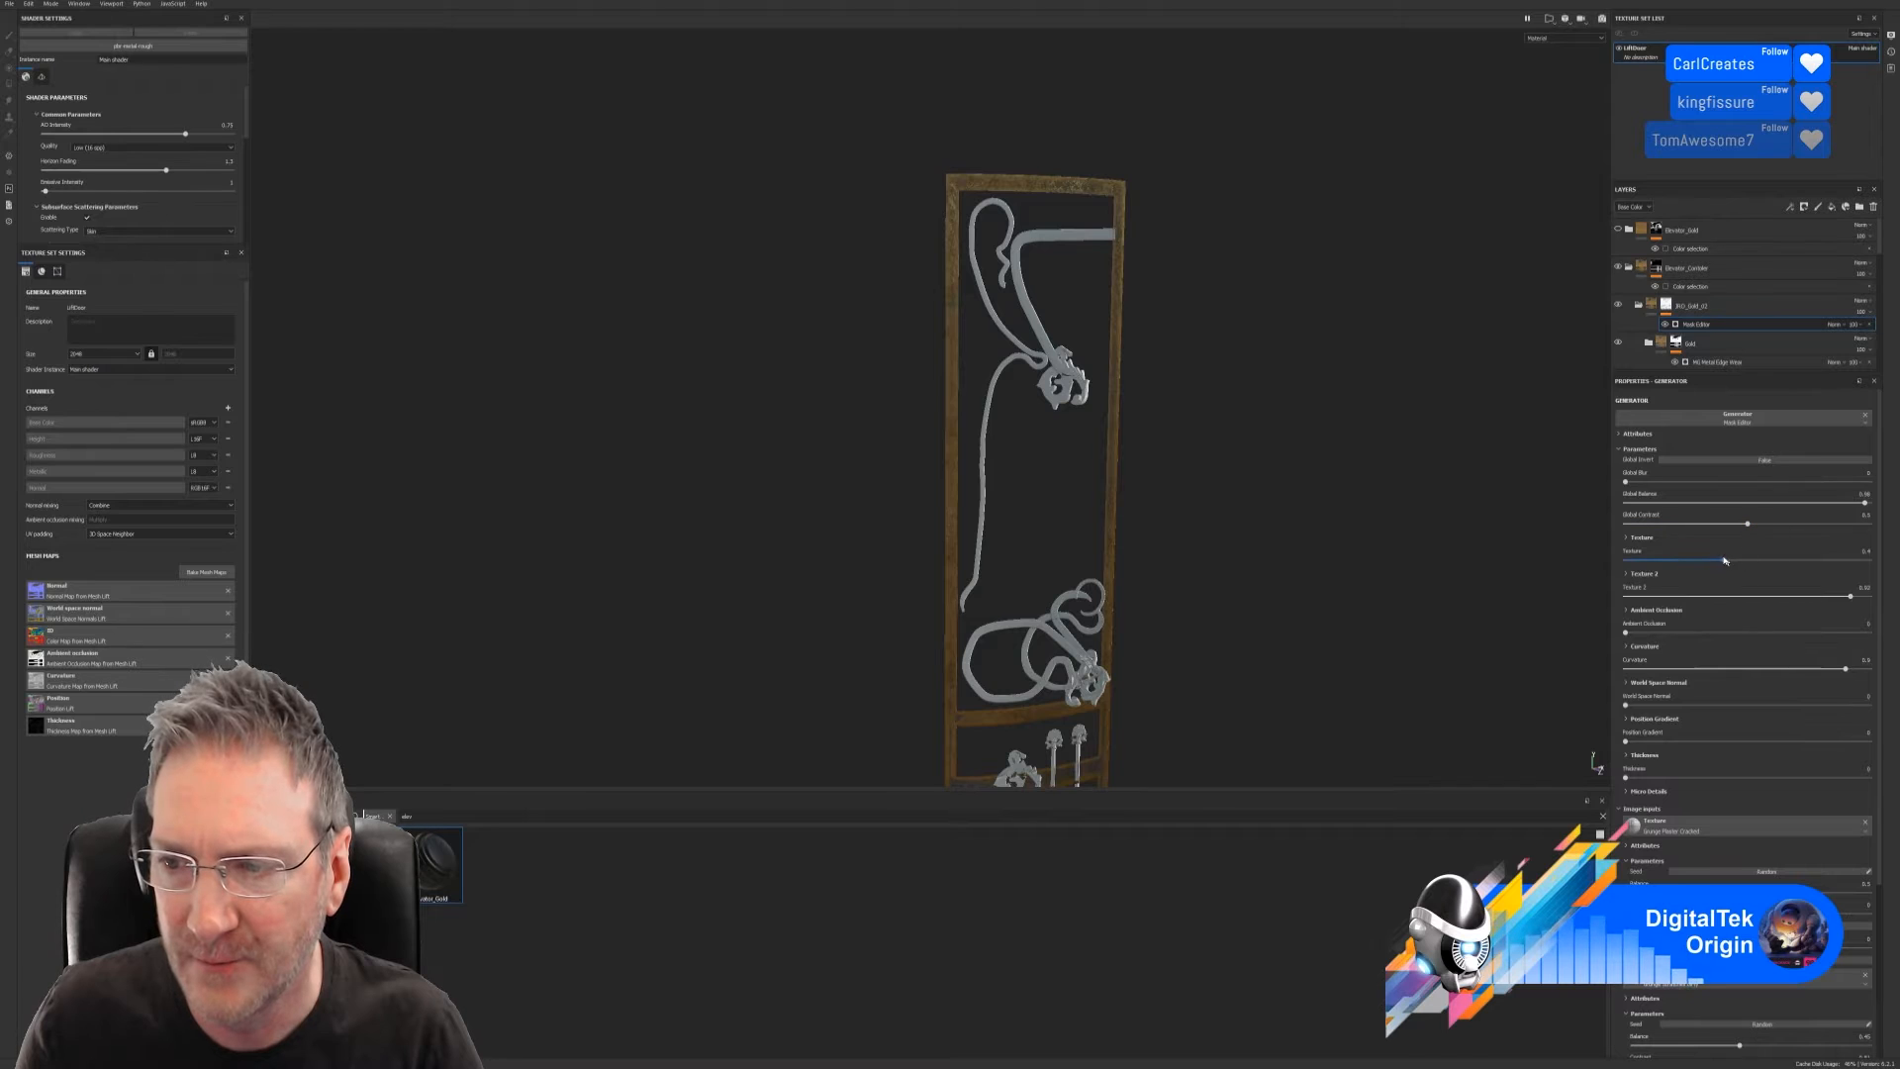
mouse_move(1727, 561)
mouse_down()
mouse_move(1858, 562)
mouse_move(1652, 562)
mouse_move(1698, 579)
mouse_up()
drag(1854, 600, 1880, 615)
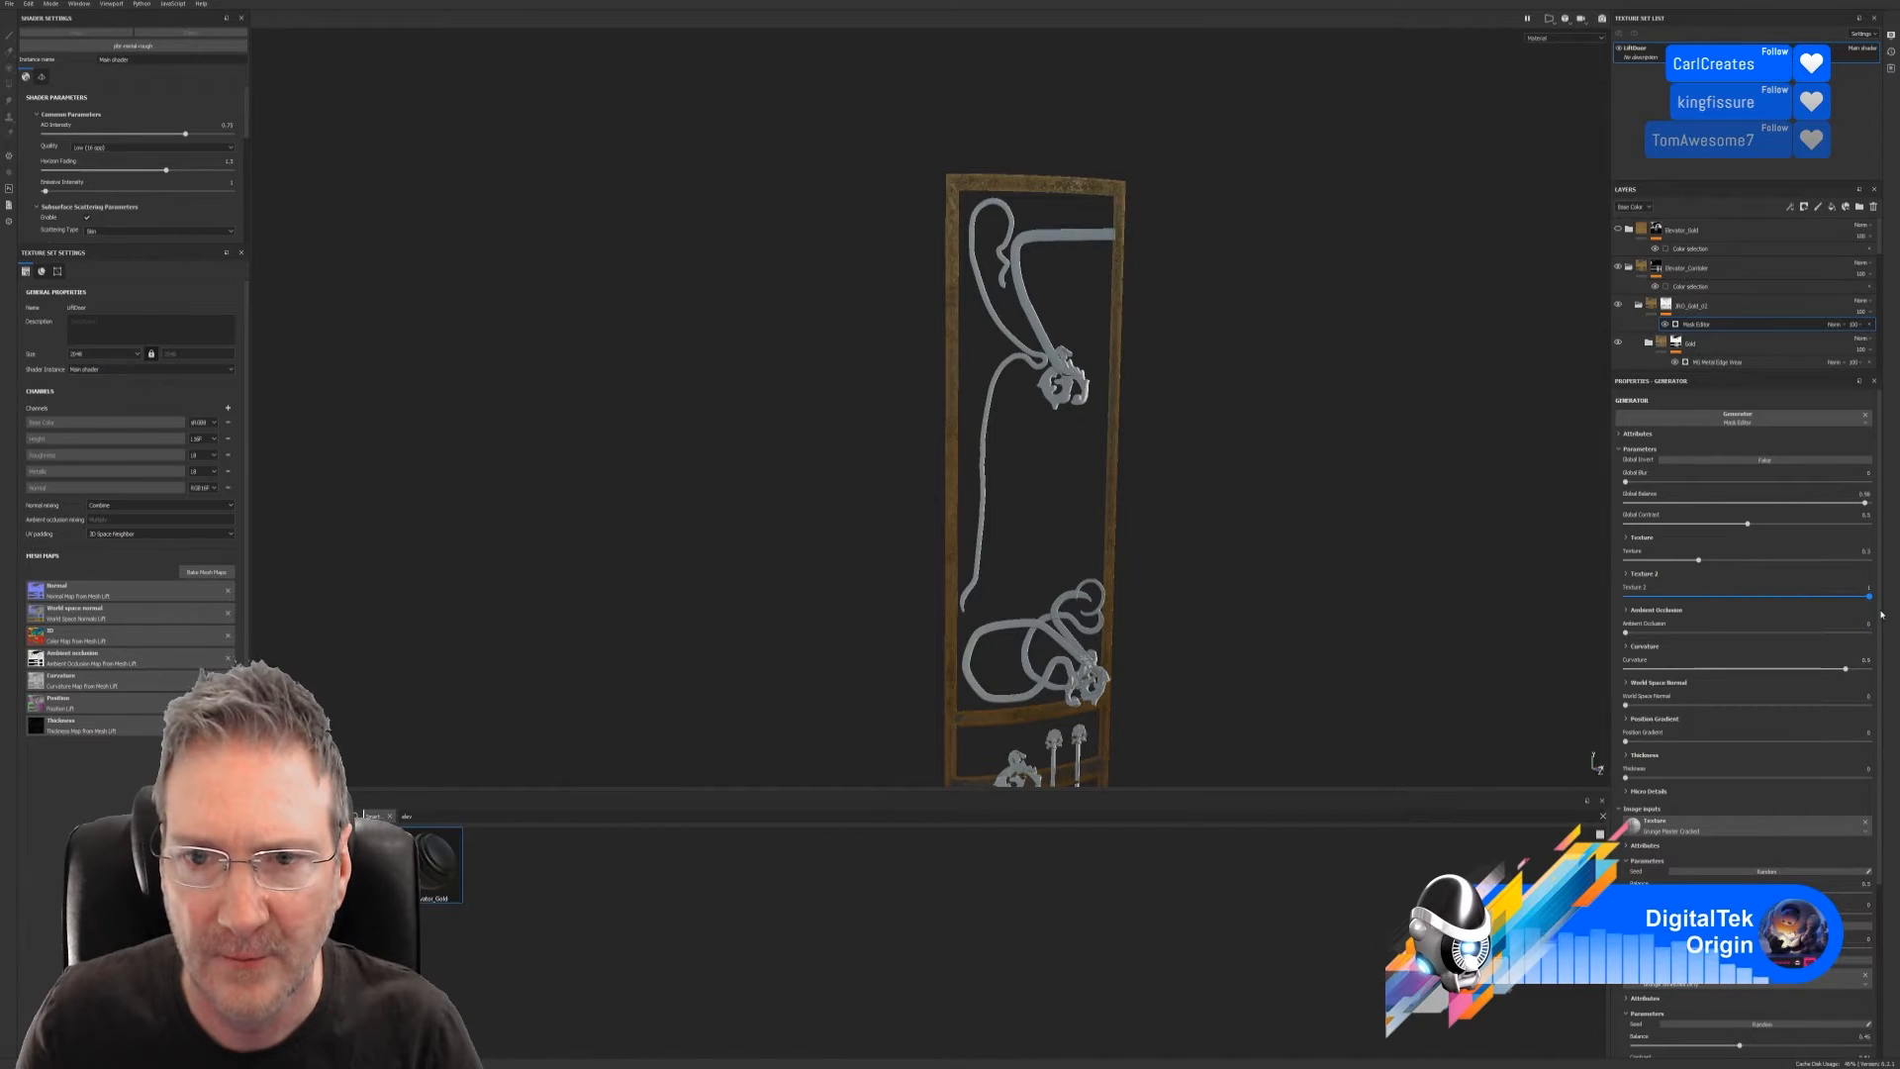
In the nested gold folder's MG Metal Edge Wear generator, lower Wear Level to about 0.55 and raise Wear Contrast to about the same value
click(1702, 334)
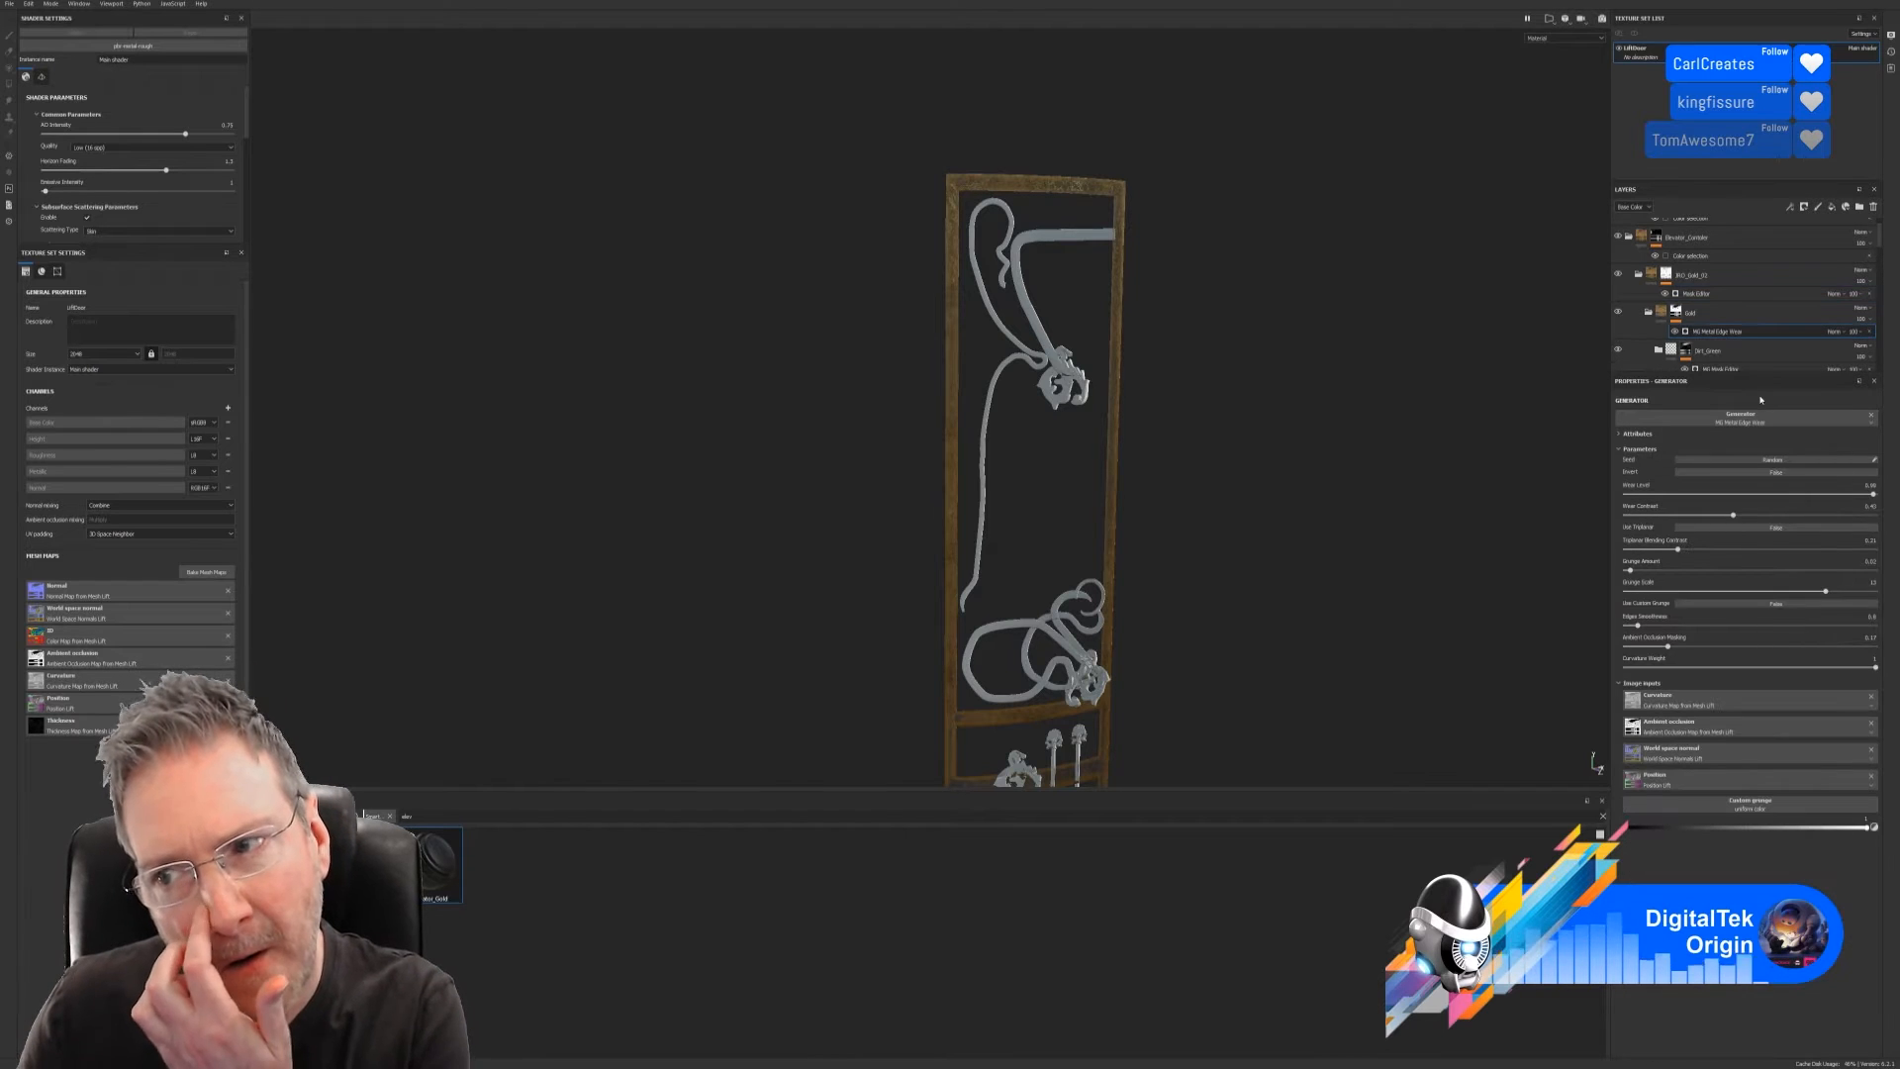
drag(1862, 494, 1765, 502)
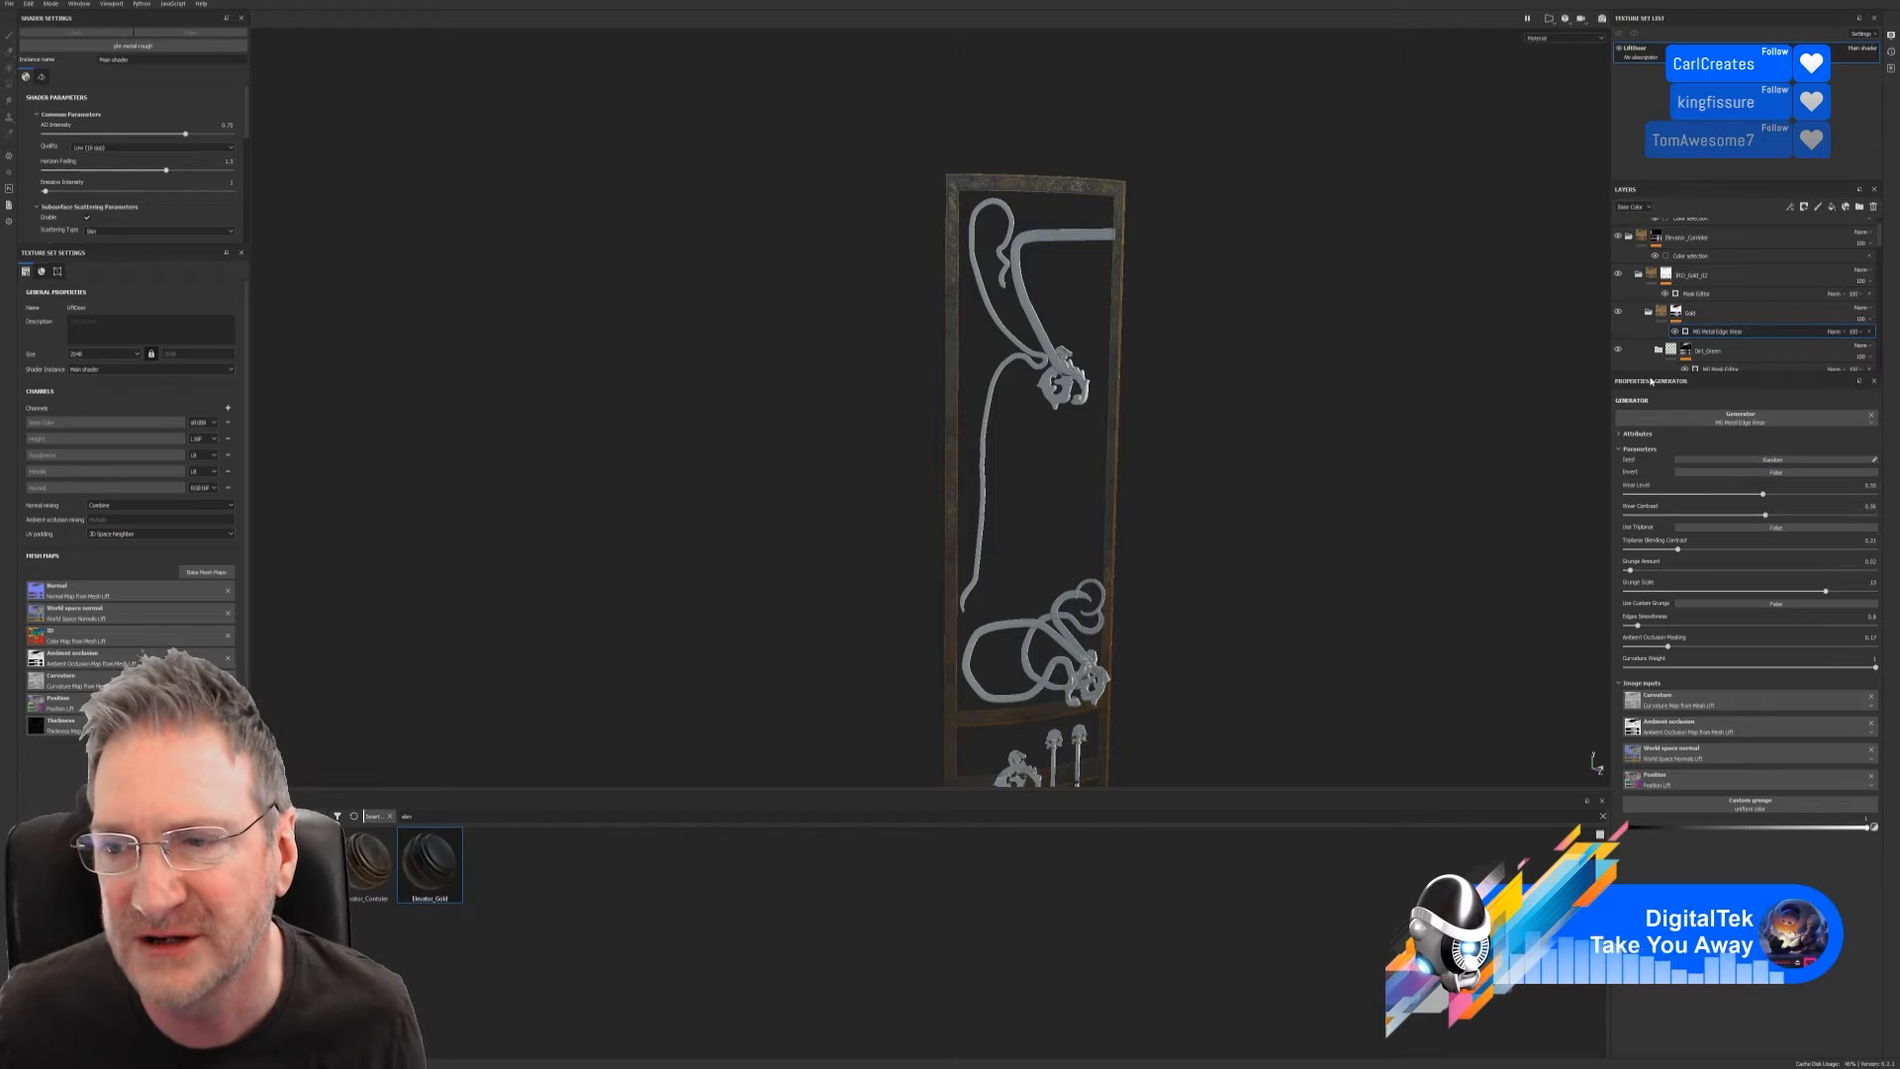
In the topmost dirt folder's MG Mask Editor, set Global Balance to 1 and both Texture and Ambient Occlusion to about 0.98
scroll(1693, 342, down, 1)
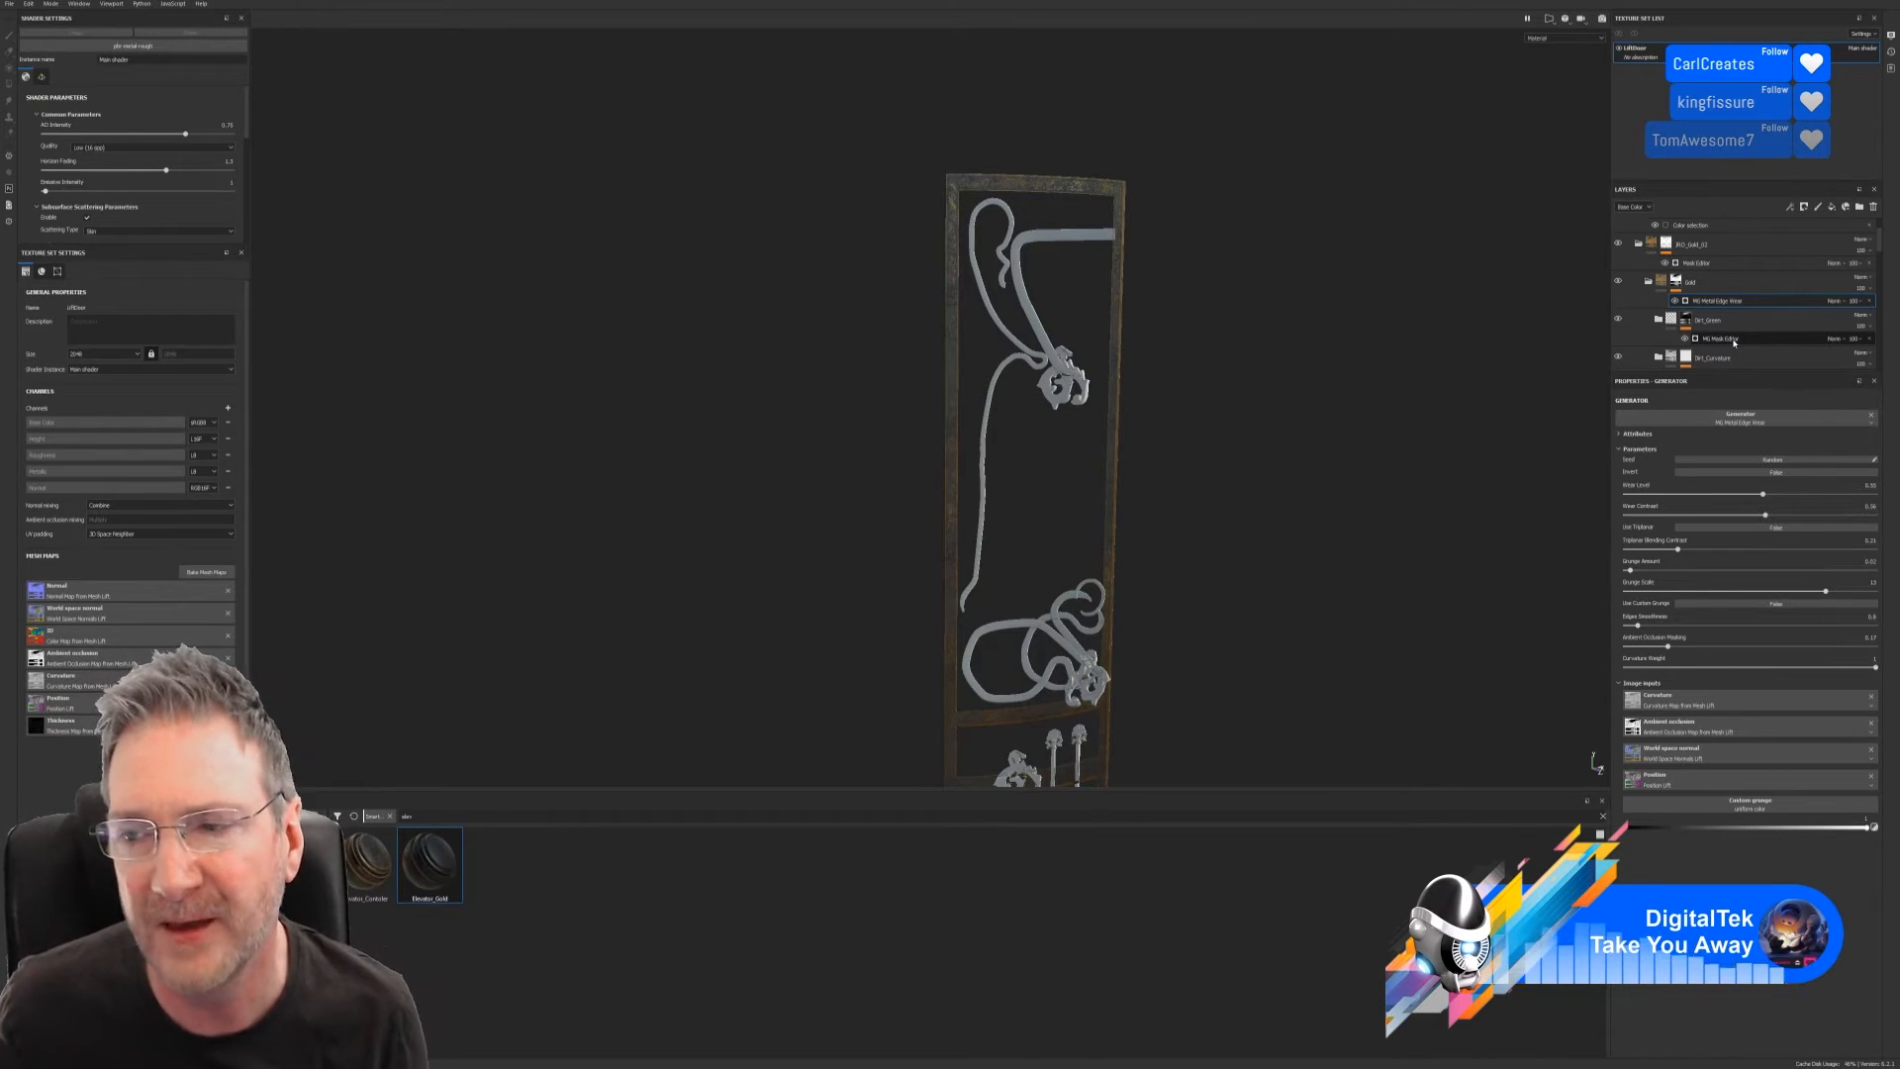
click(1733, 343)
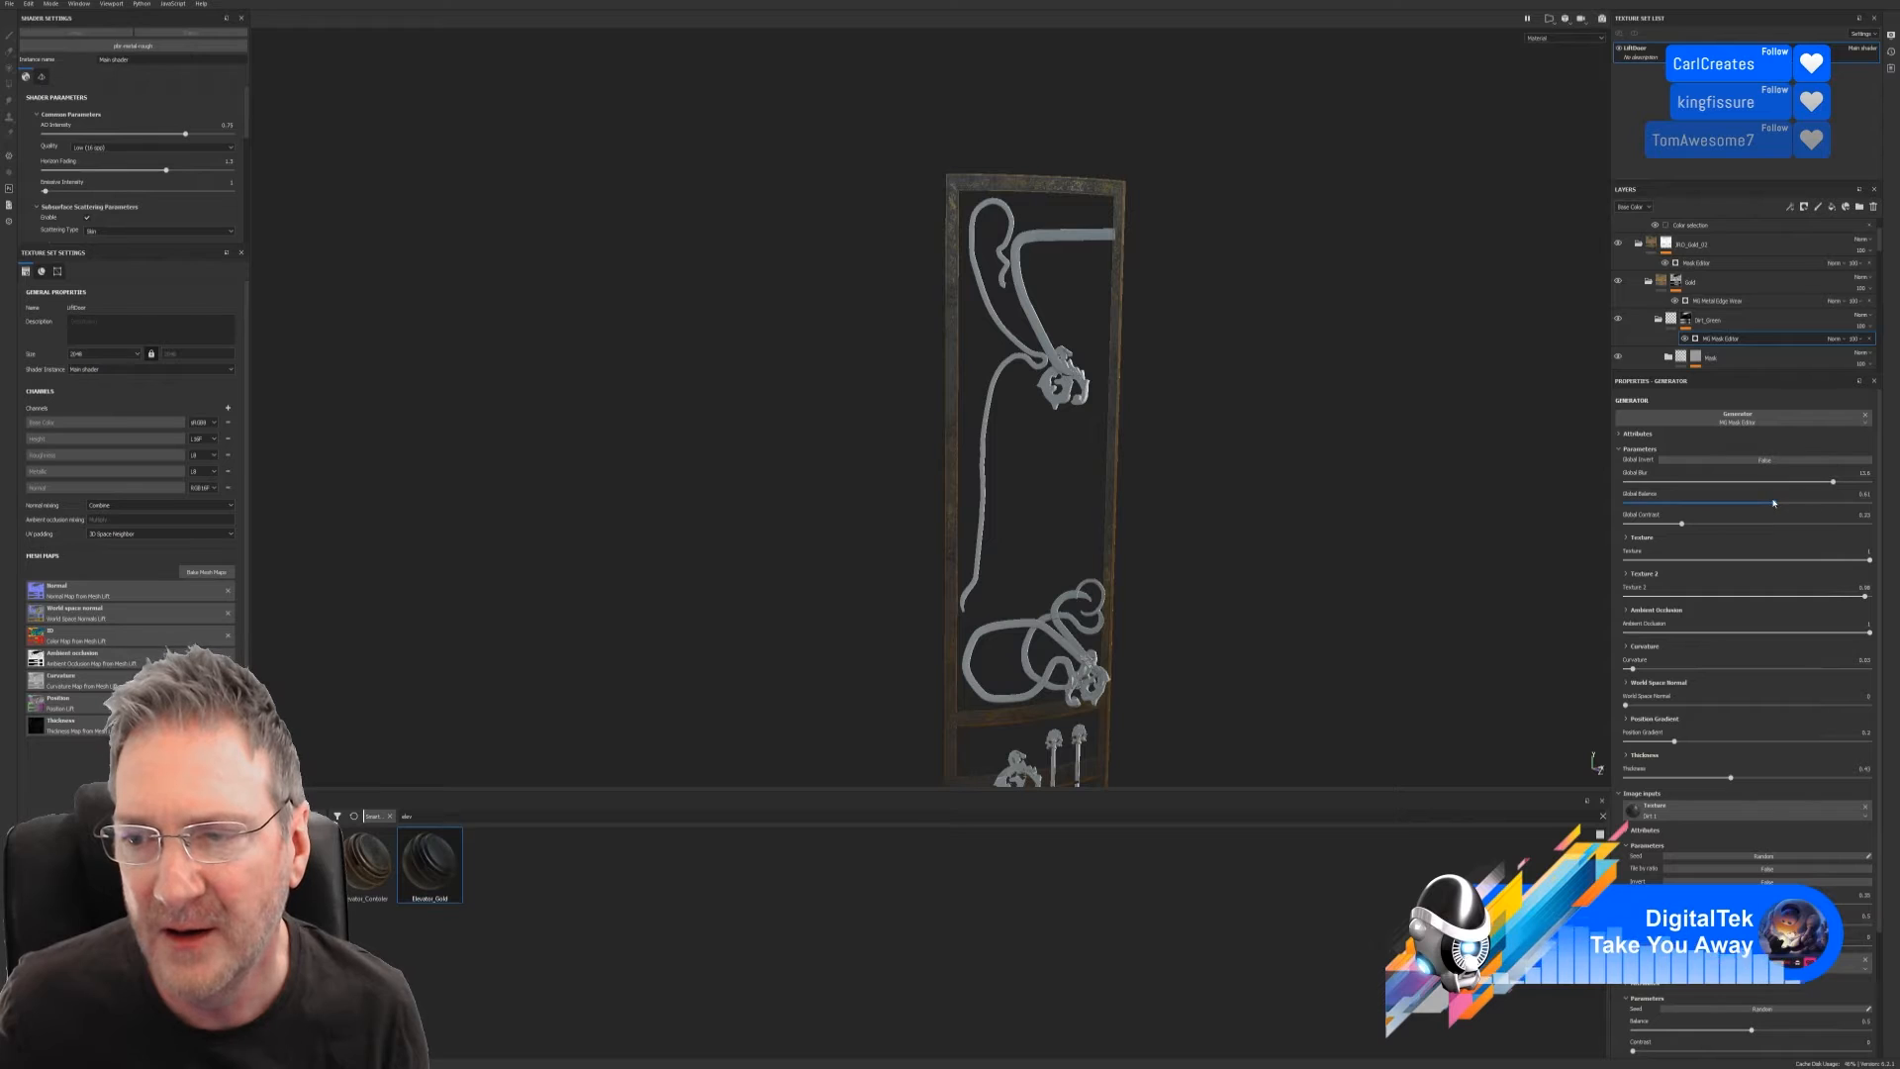
drag(1775, 505, 1841, 526)
alt+drag(1326, 218, 1284, 212)
alt+right_drag(1284, 212, 1429, 287)
alt+middle_drag(1441, 301, 1235, 632)
alt+drag(1235, 633, 1102, 301)
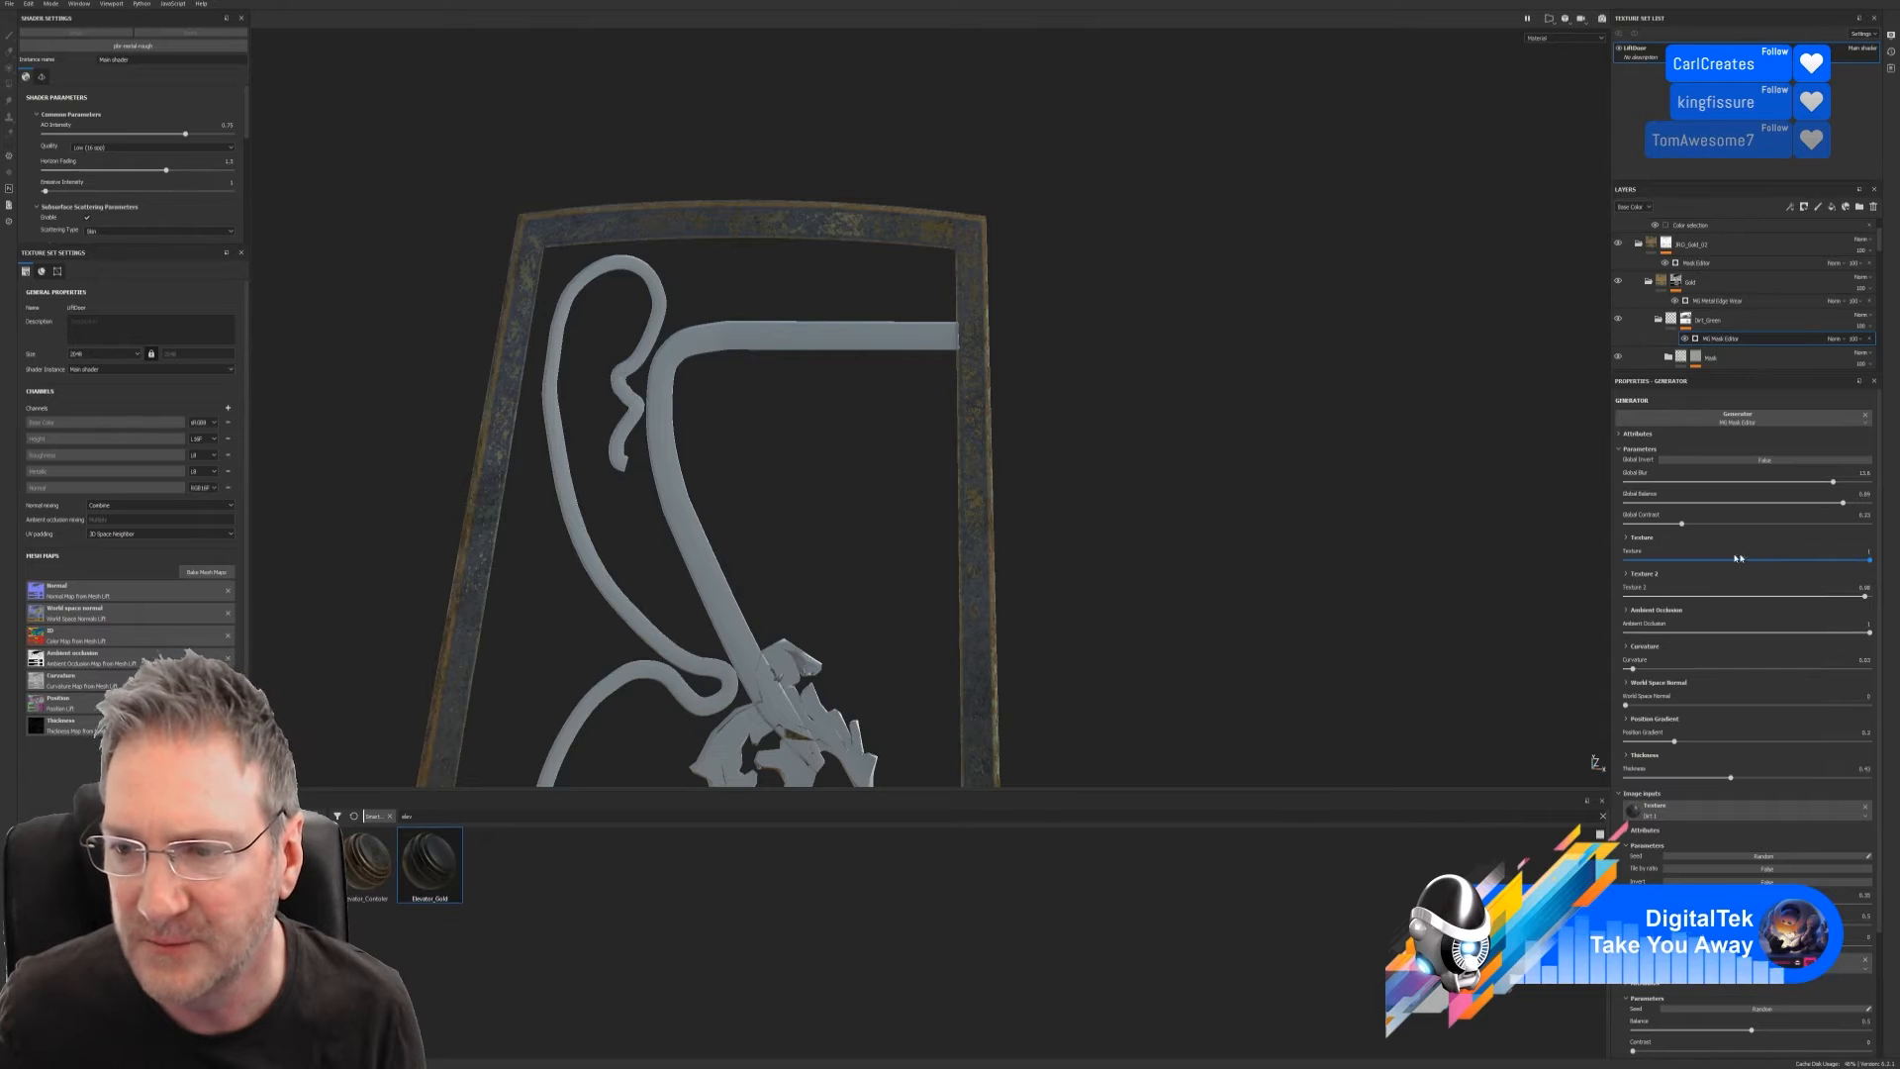
drag(1844, 505, 1890, 534)
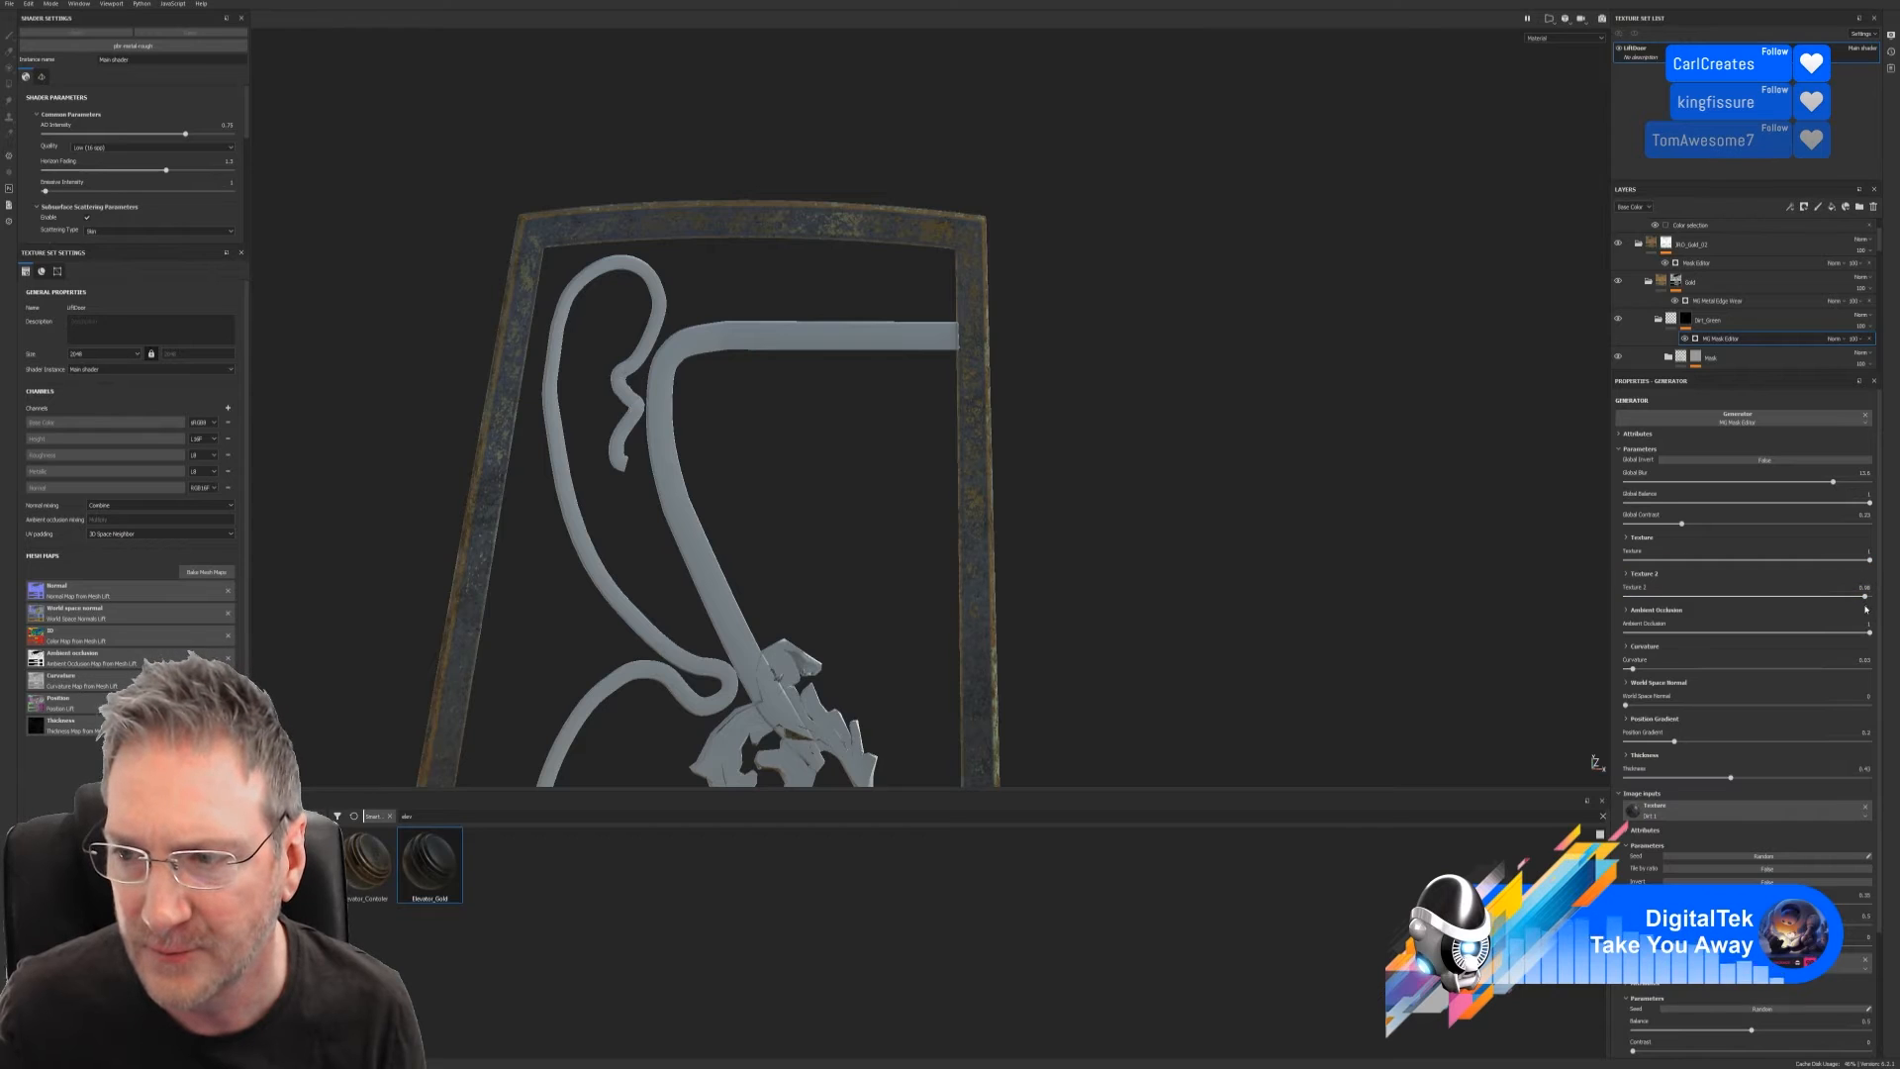
mouse_move(1866, 598)
mouse_down()
mouse_move(1636, 600)
mouse_move(1864, 612)
mouse_move(1866, 560)
mouse_move(1736, 561)
mouse_move(1865, 561)
mouse_up()
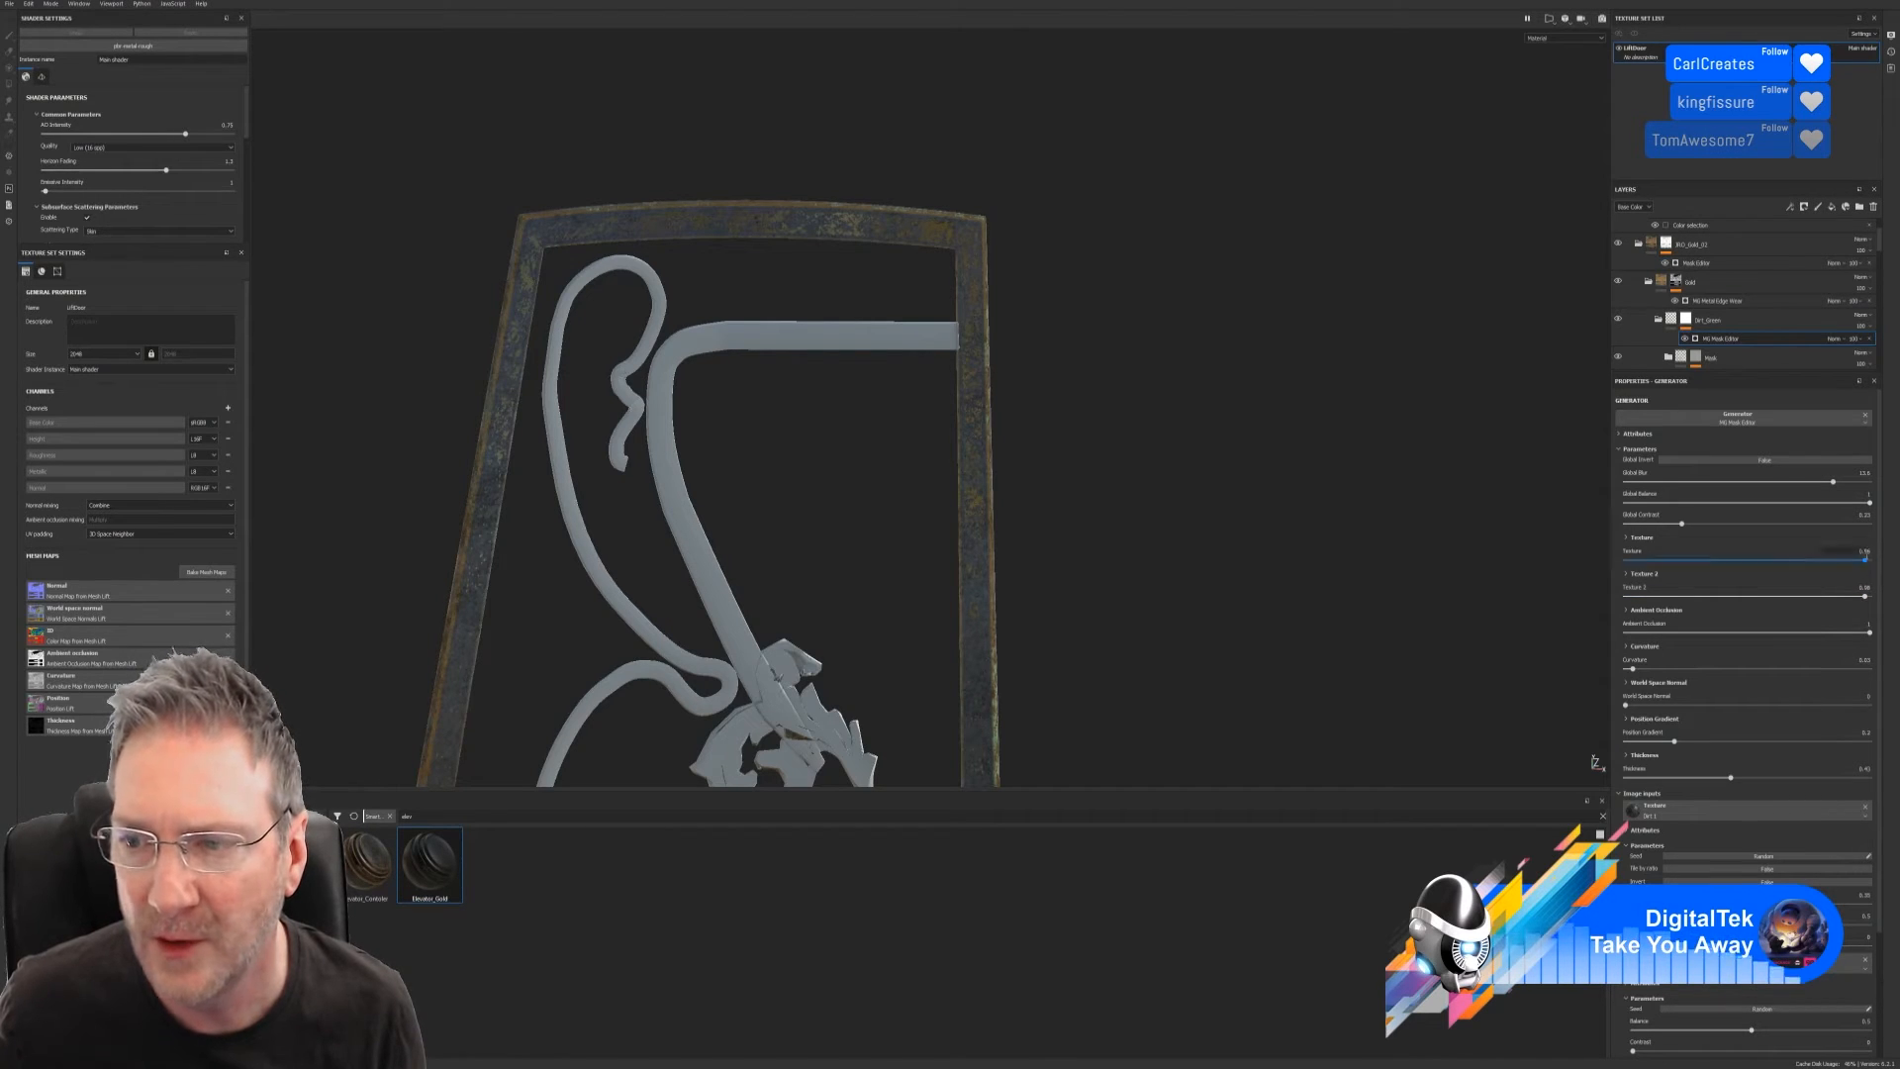
mouse_move(1873, 635)
mouse_down()
mouse_move(1694, 636)
mouse_move(1864, 649)
mouse_up()
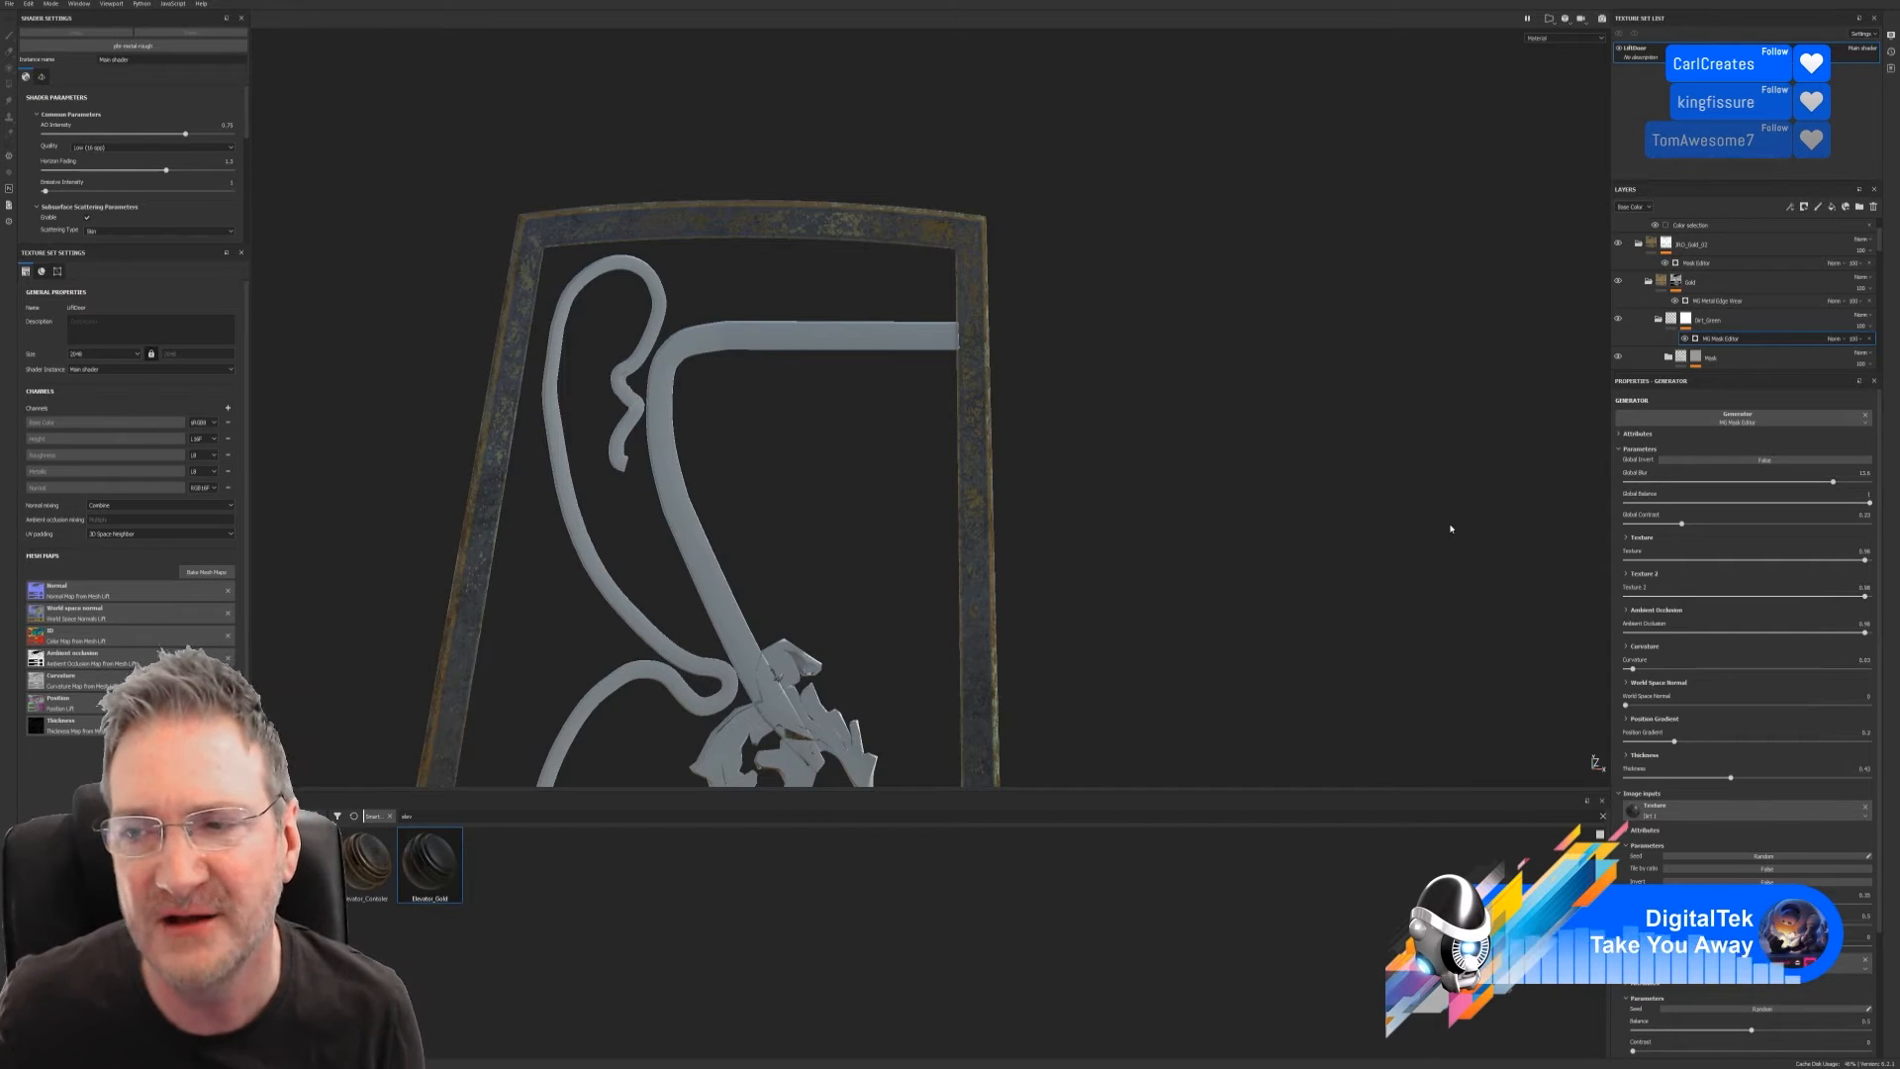
Examine the dirt, damage height and edge highlight layers inside the corridor material for their effect on the gate frame
scroll(1731, 301, down, 1)
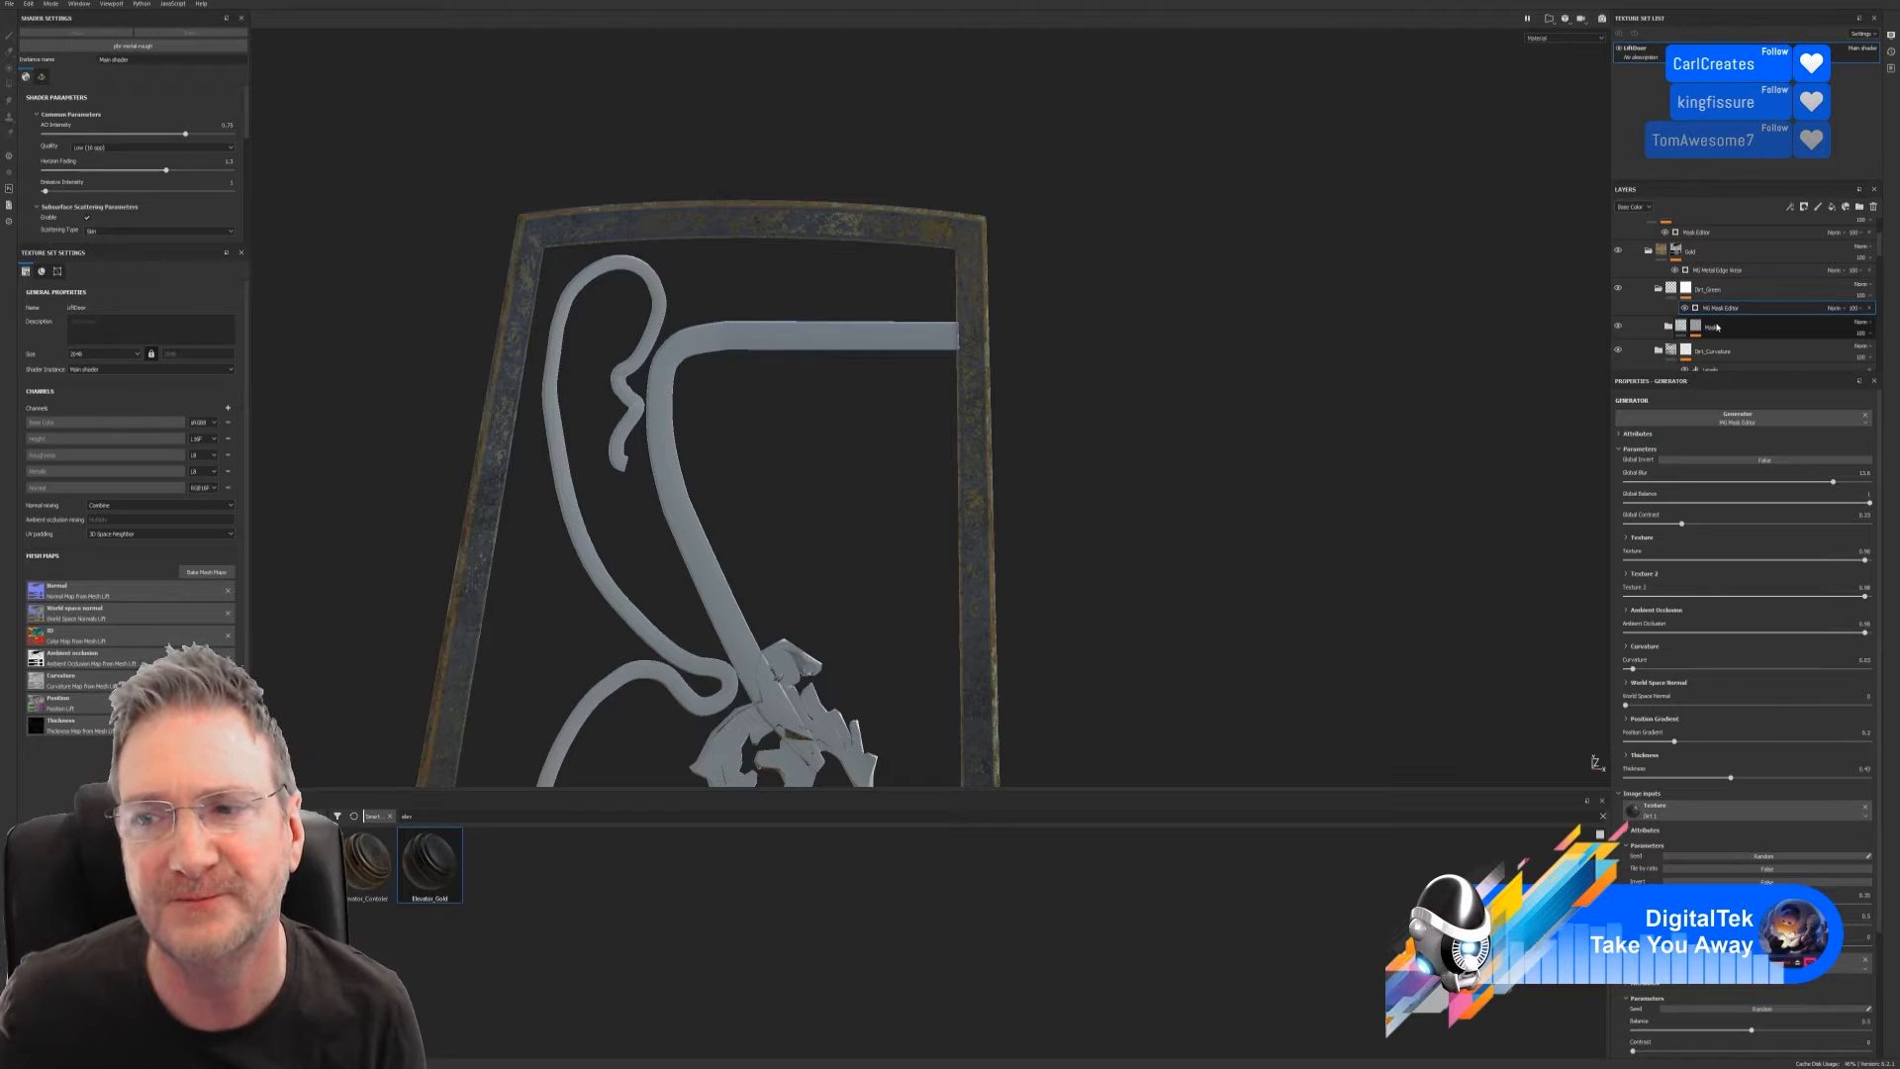
click(1698, 328)
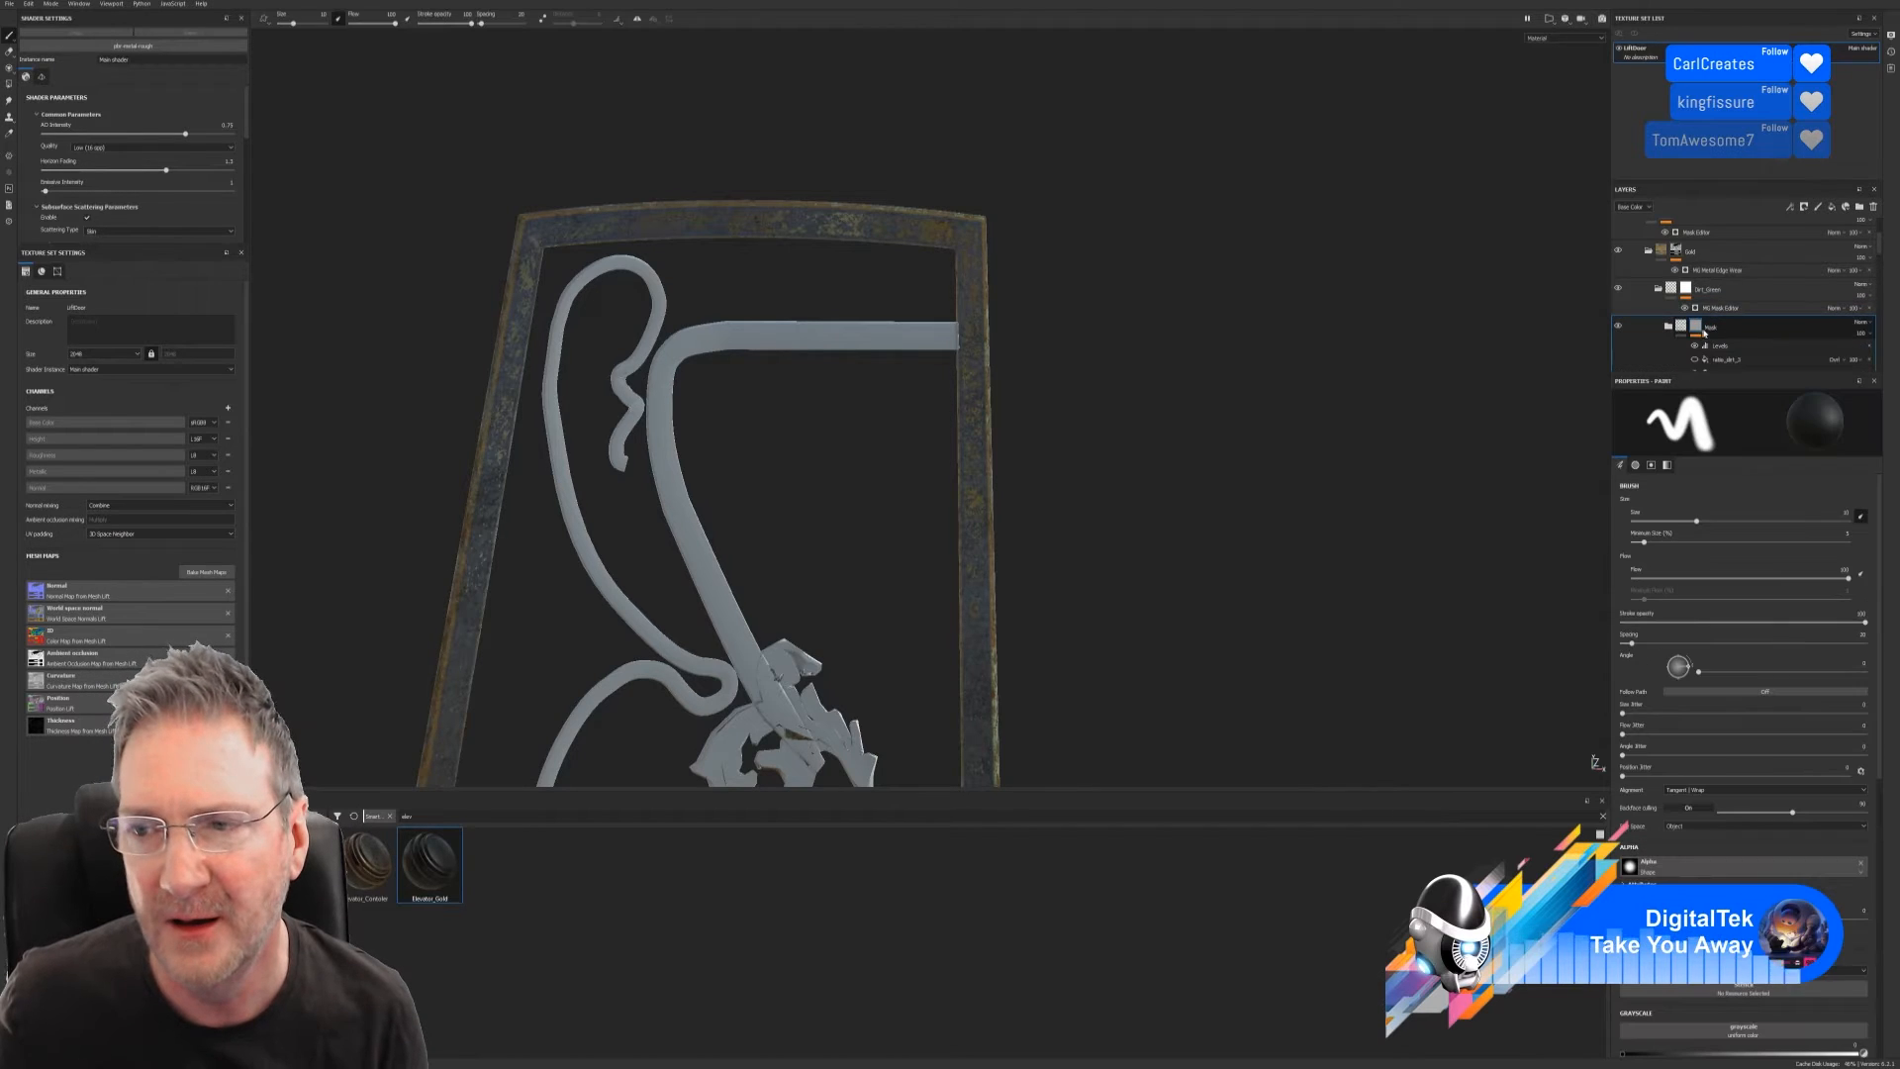
scroll(1753, 348, down, 1)
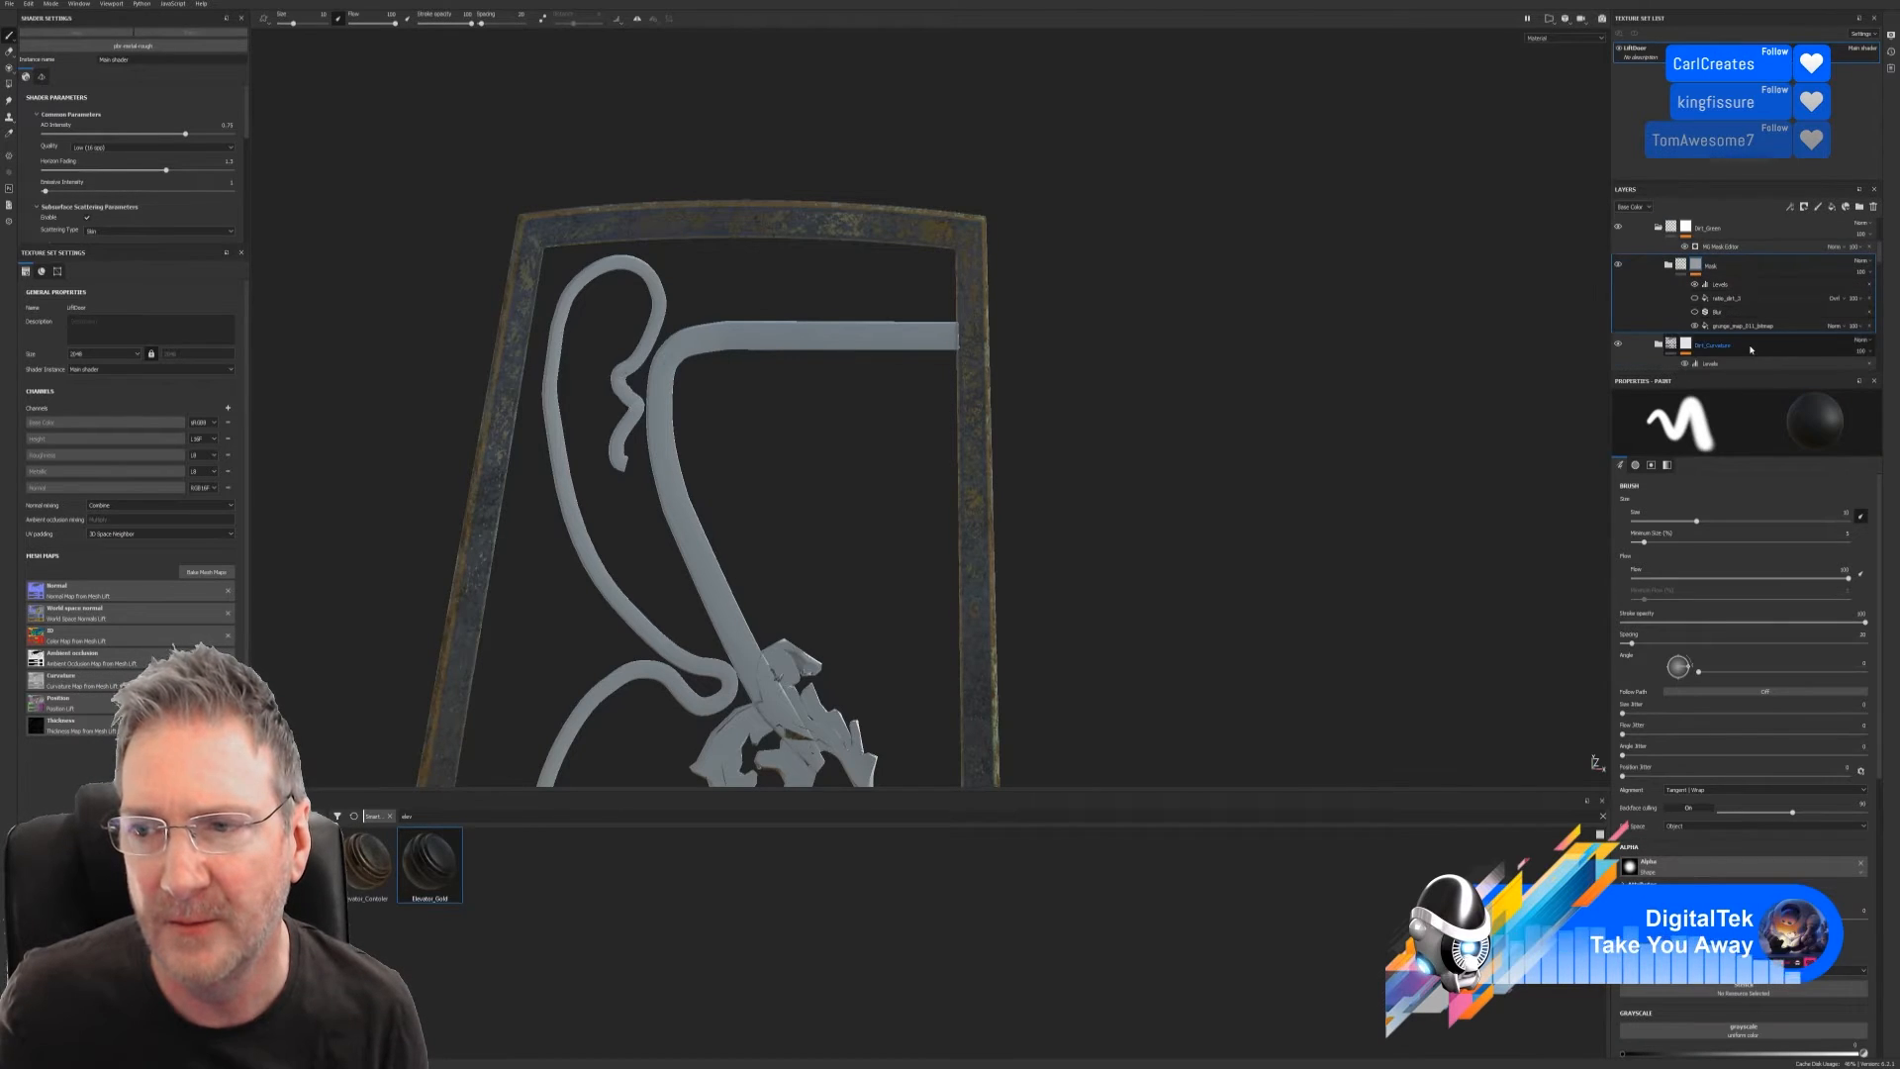
scroll(1702, 327, up, 1)
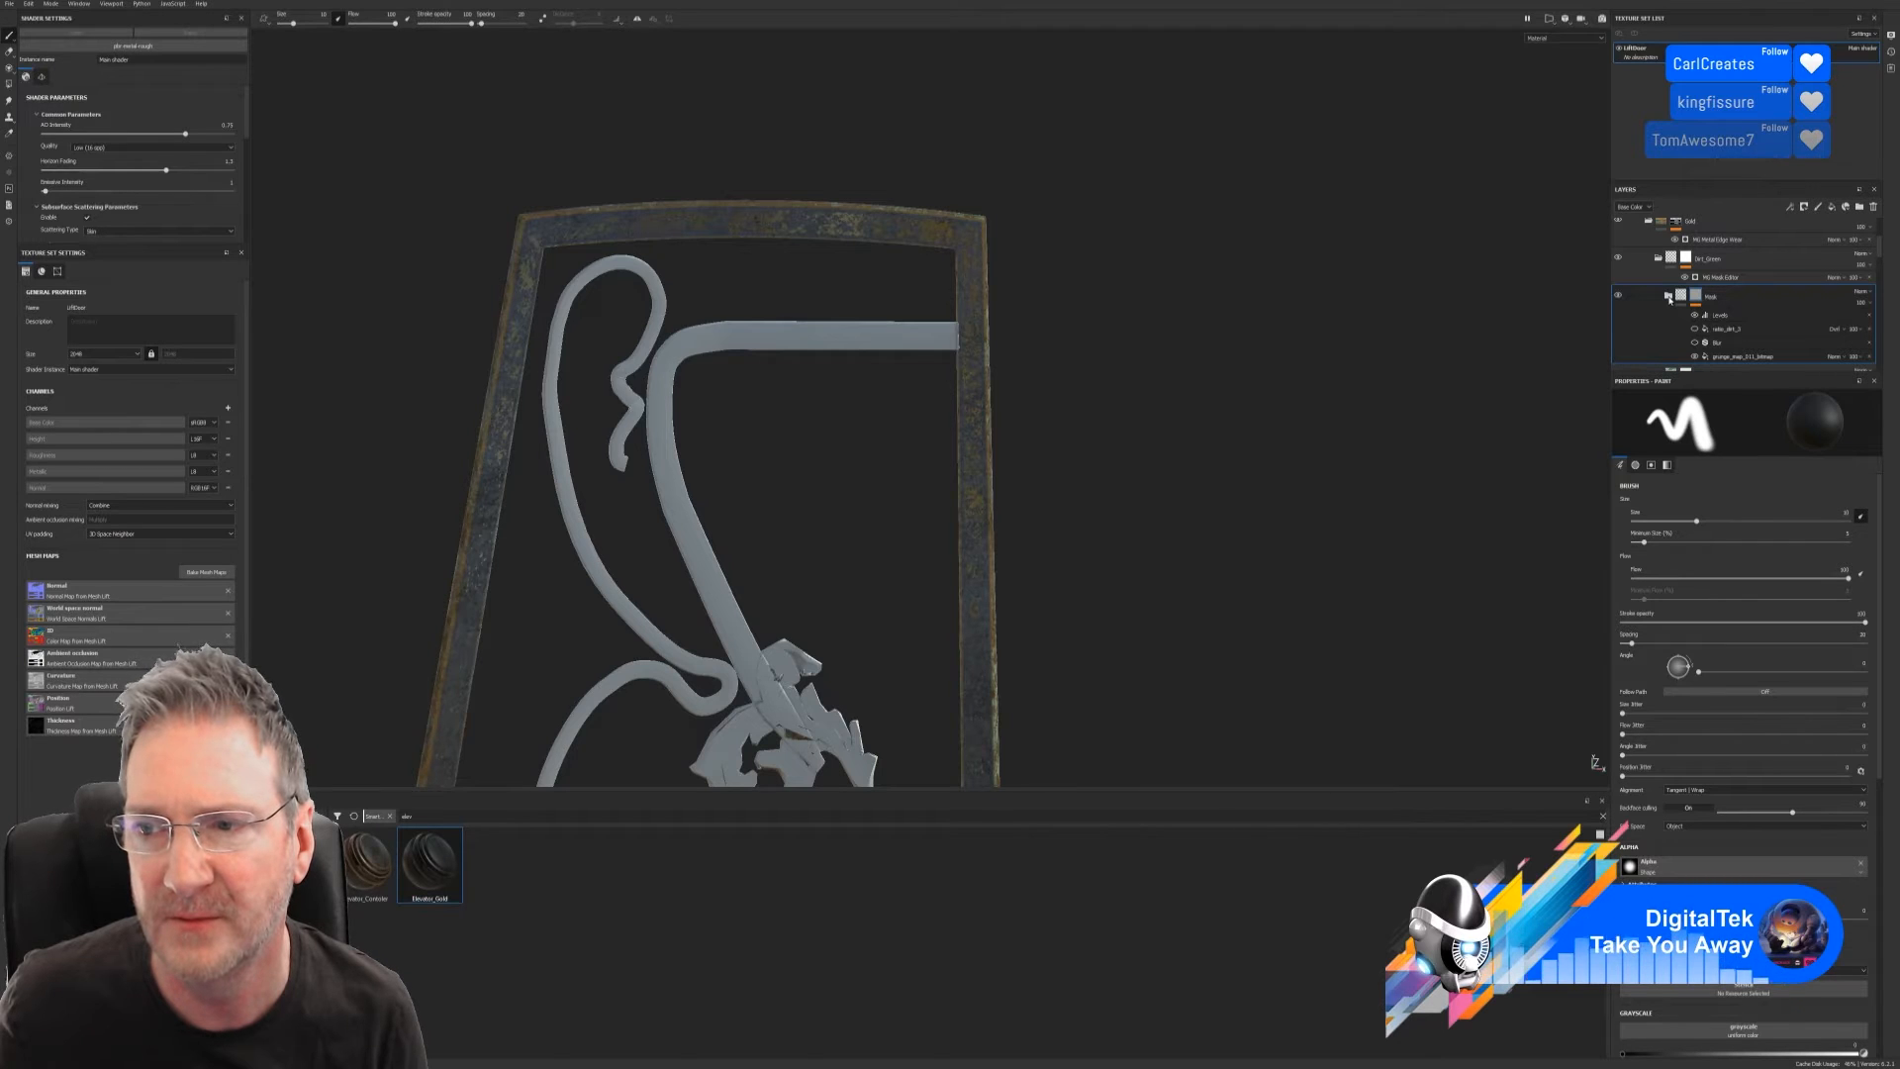
scroll(1697, 312, down, 2)
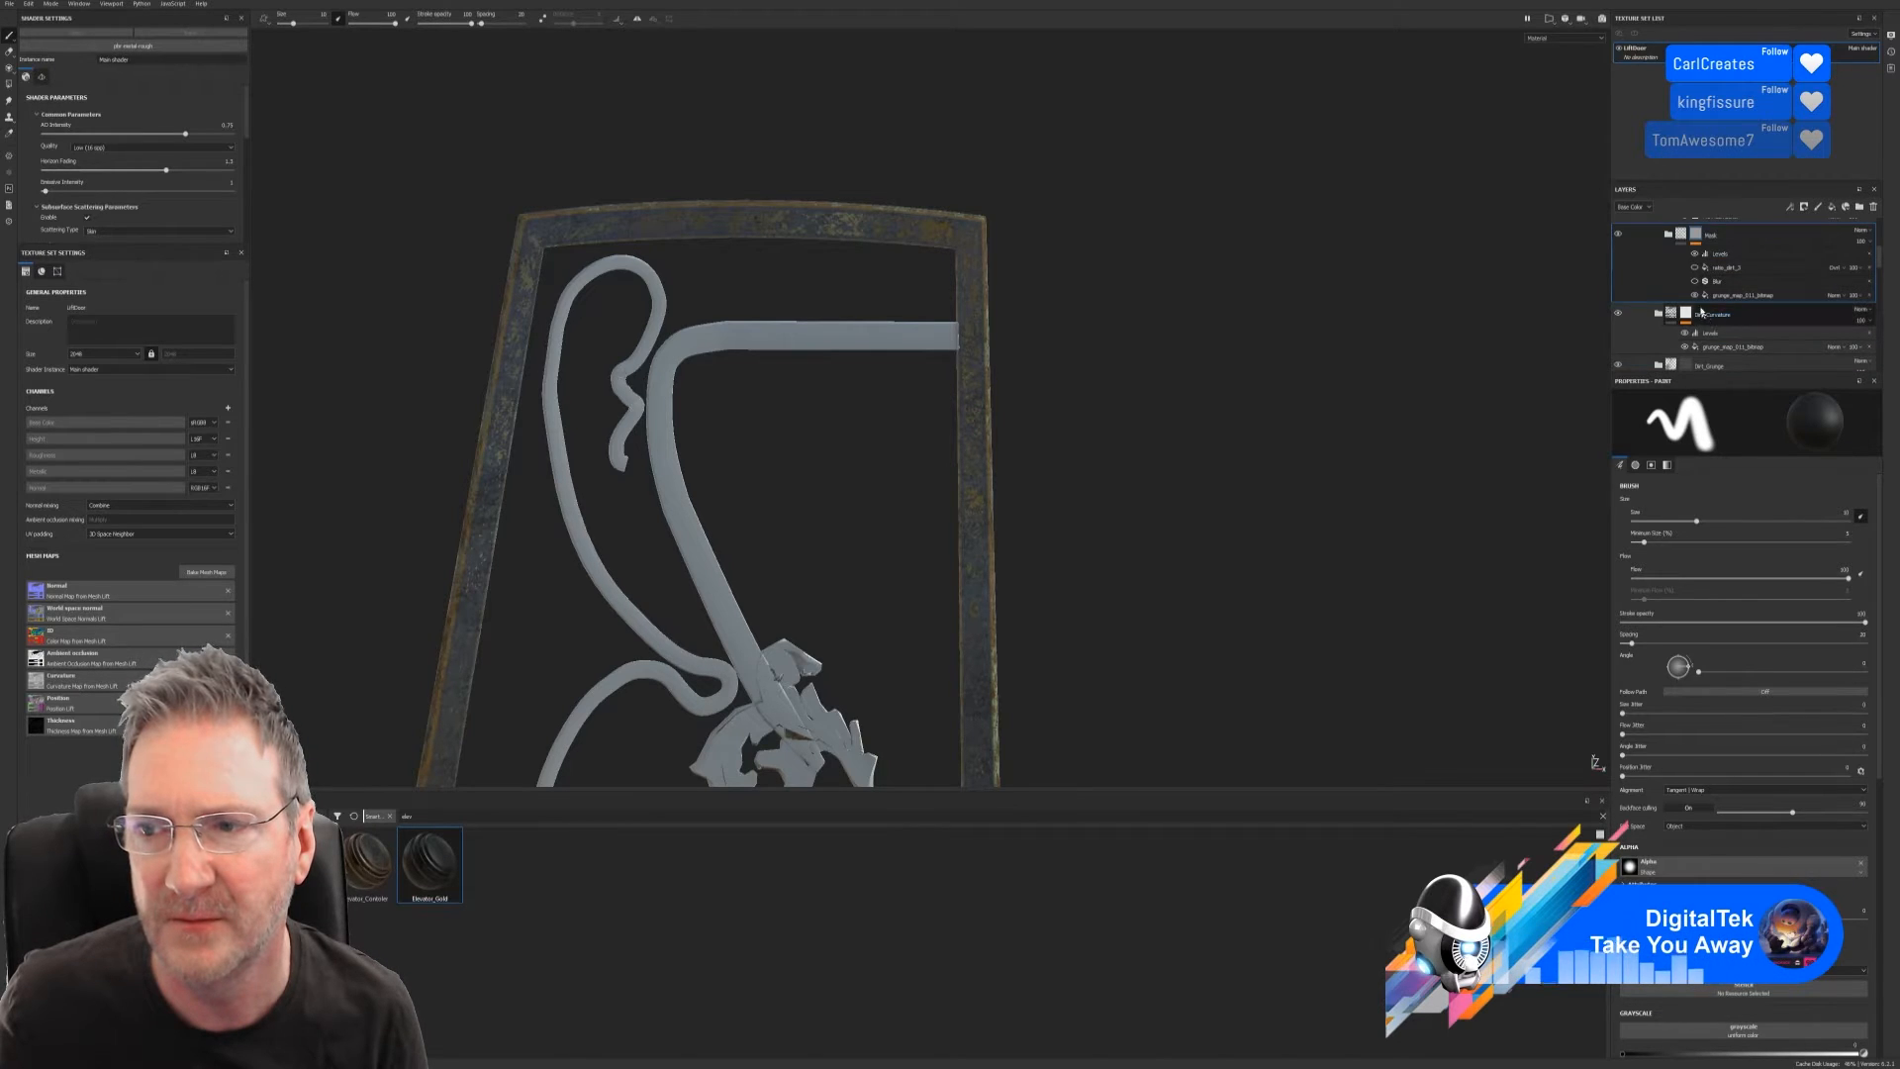
scroll(1702, 315, up, 2)
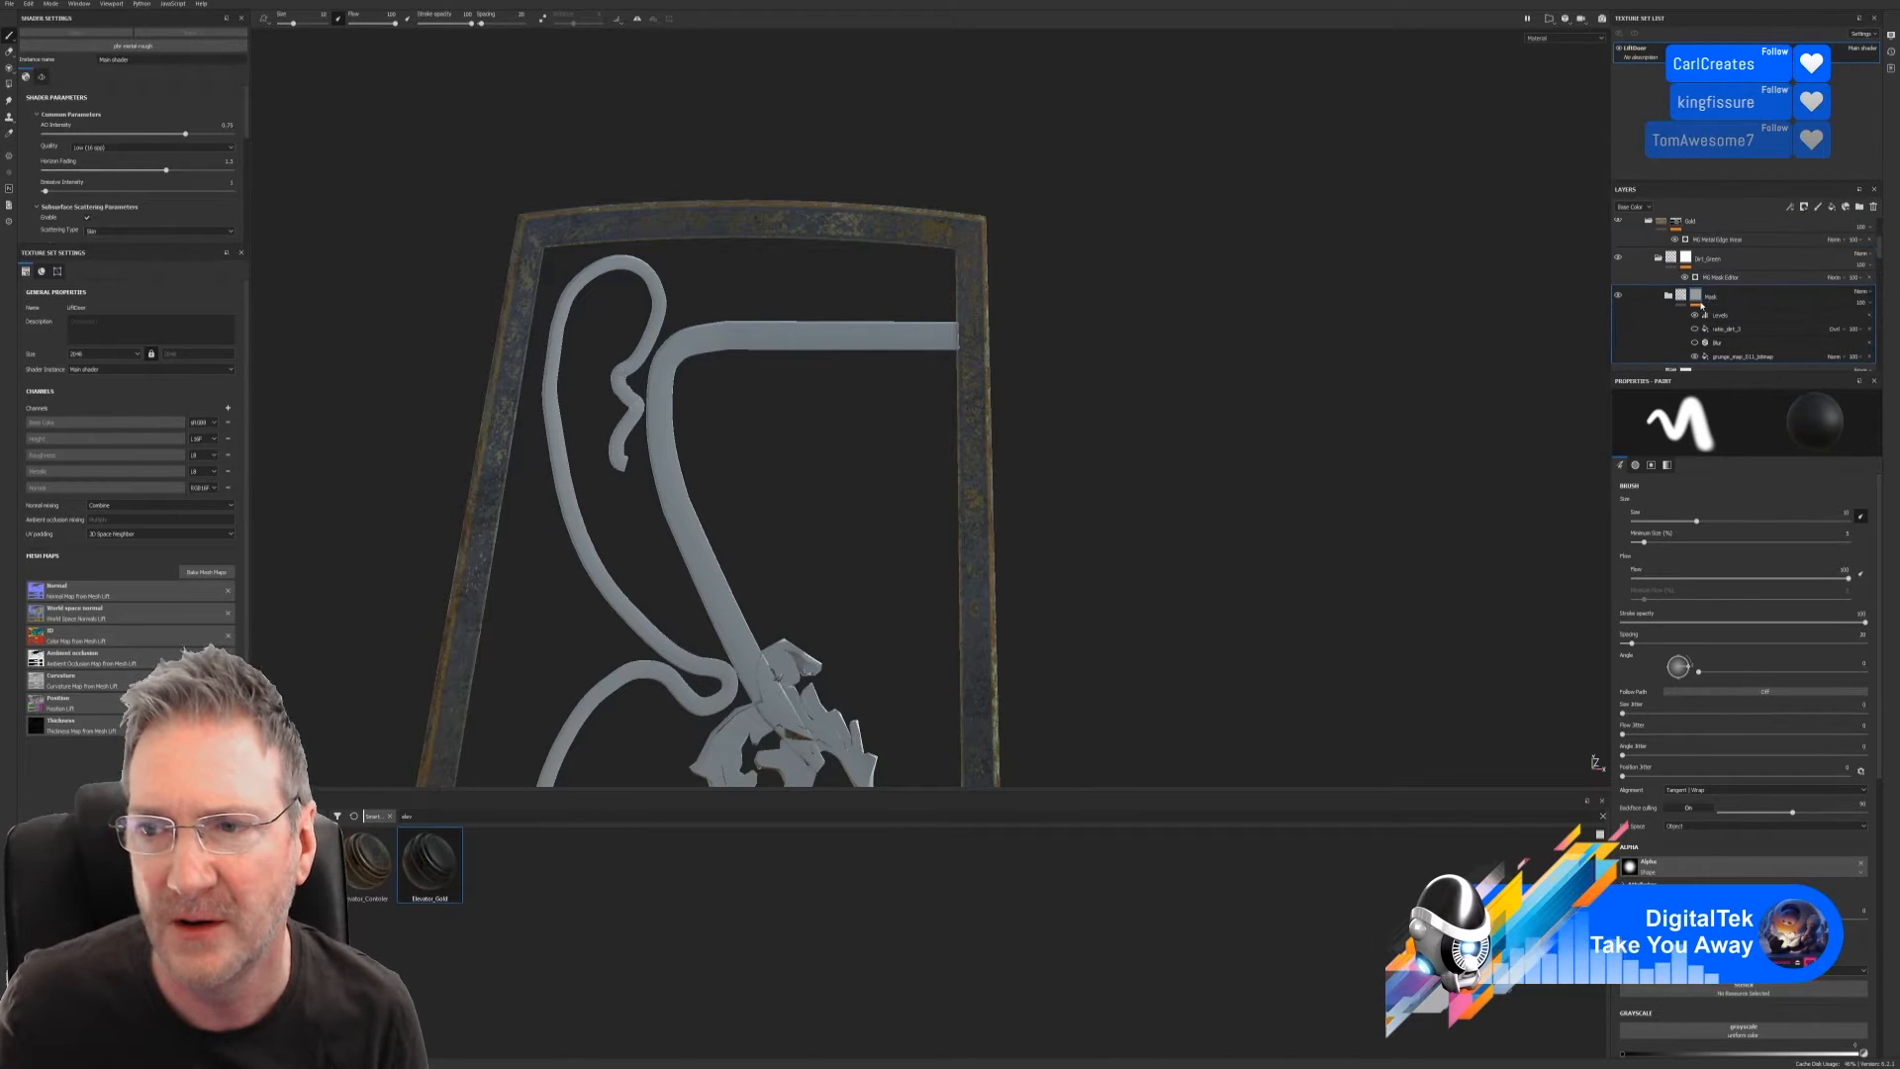
click(1659, 259)
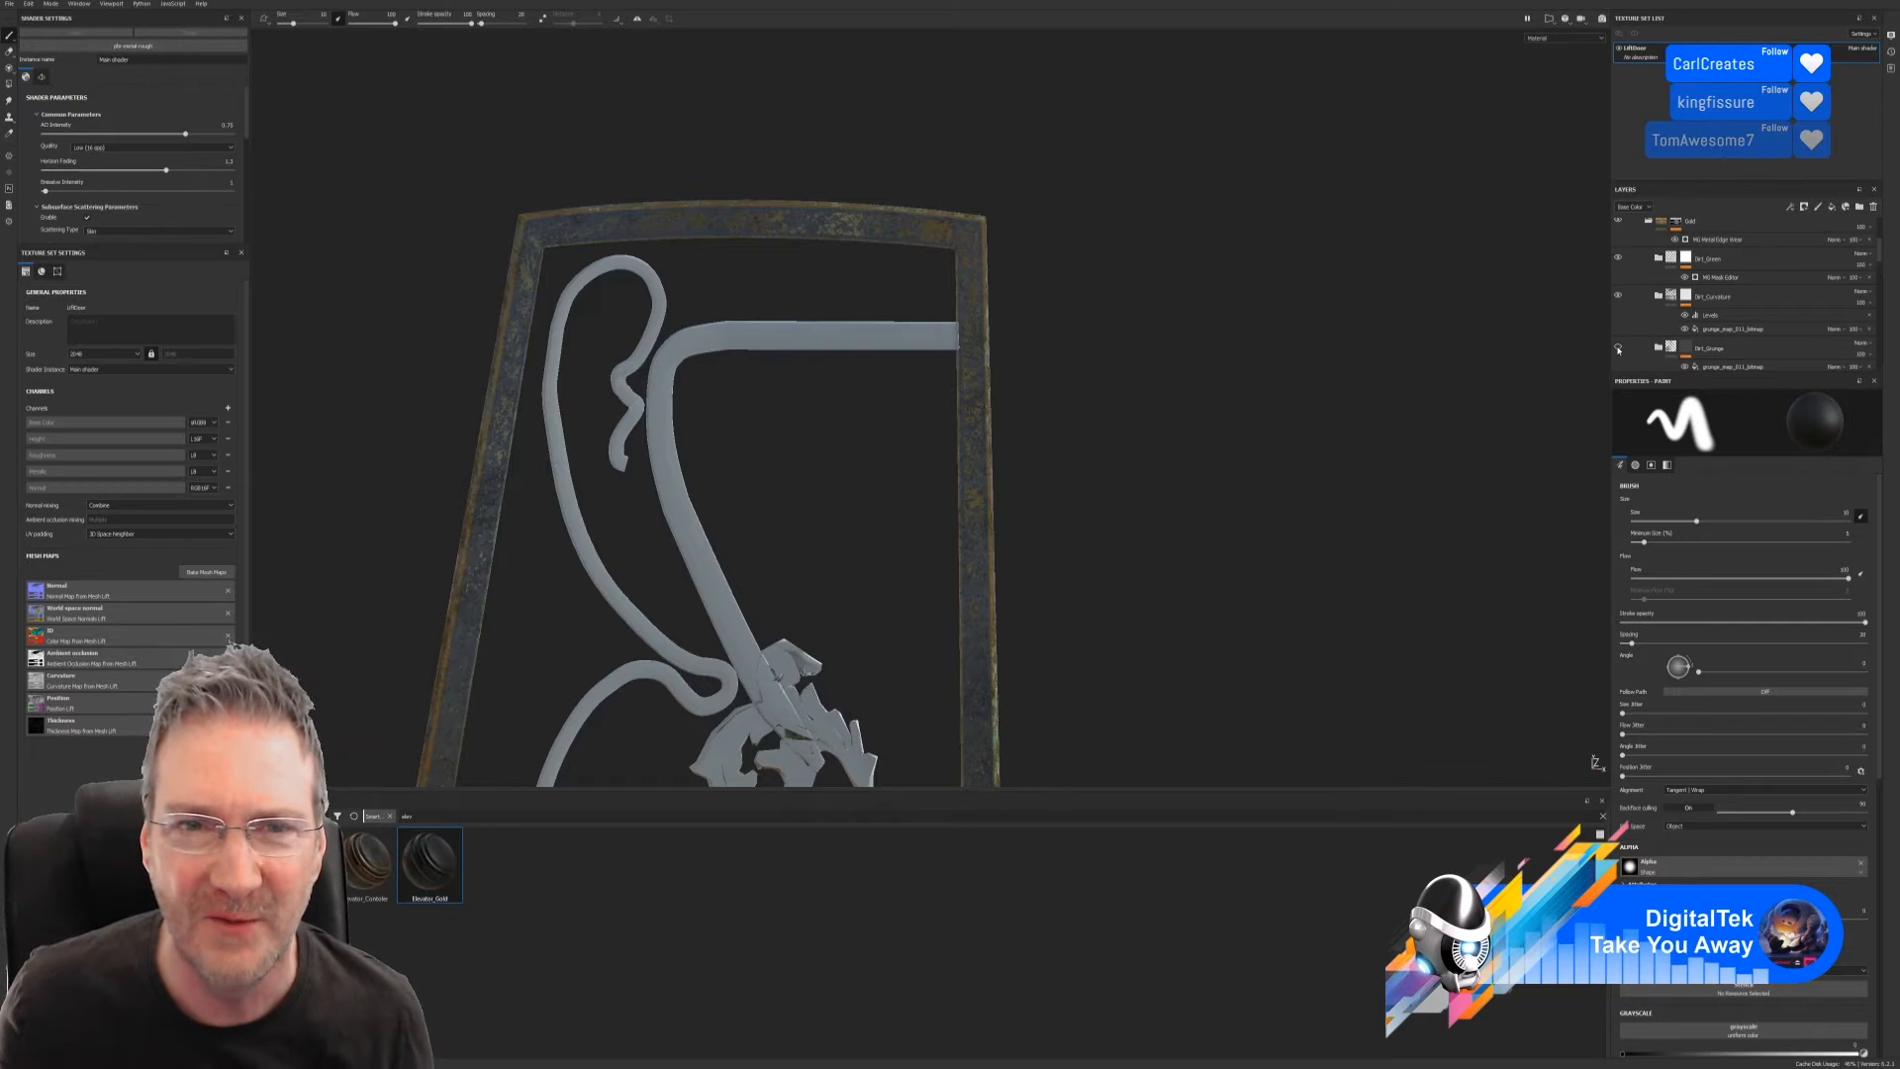
scroll(1619, 350, down, 2)
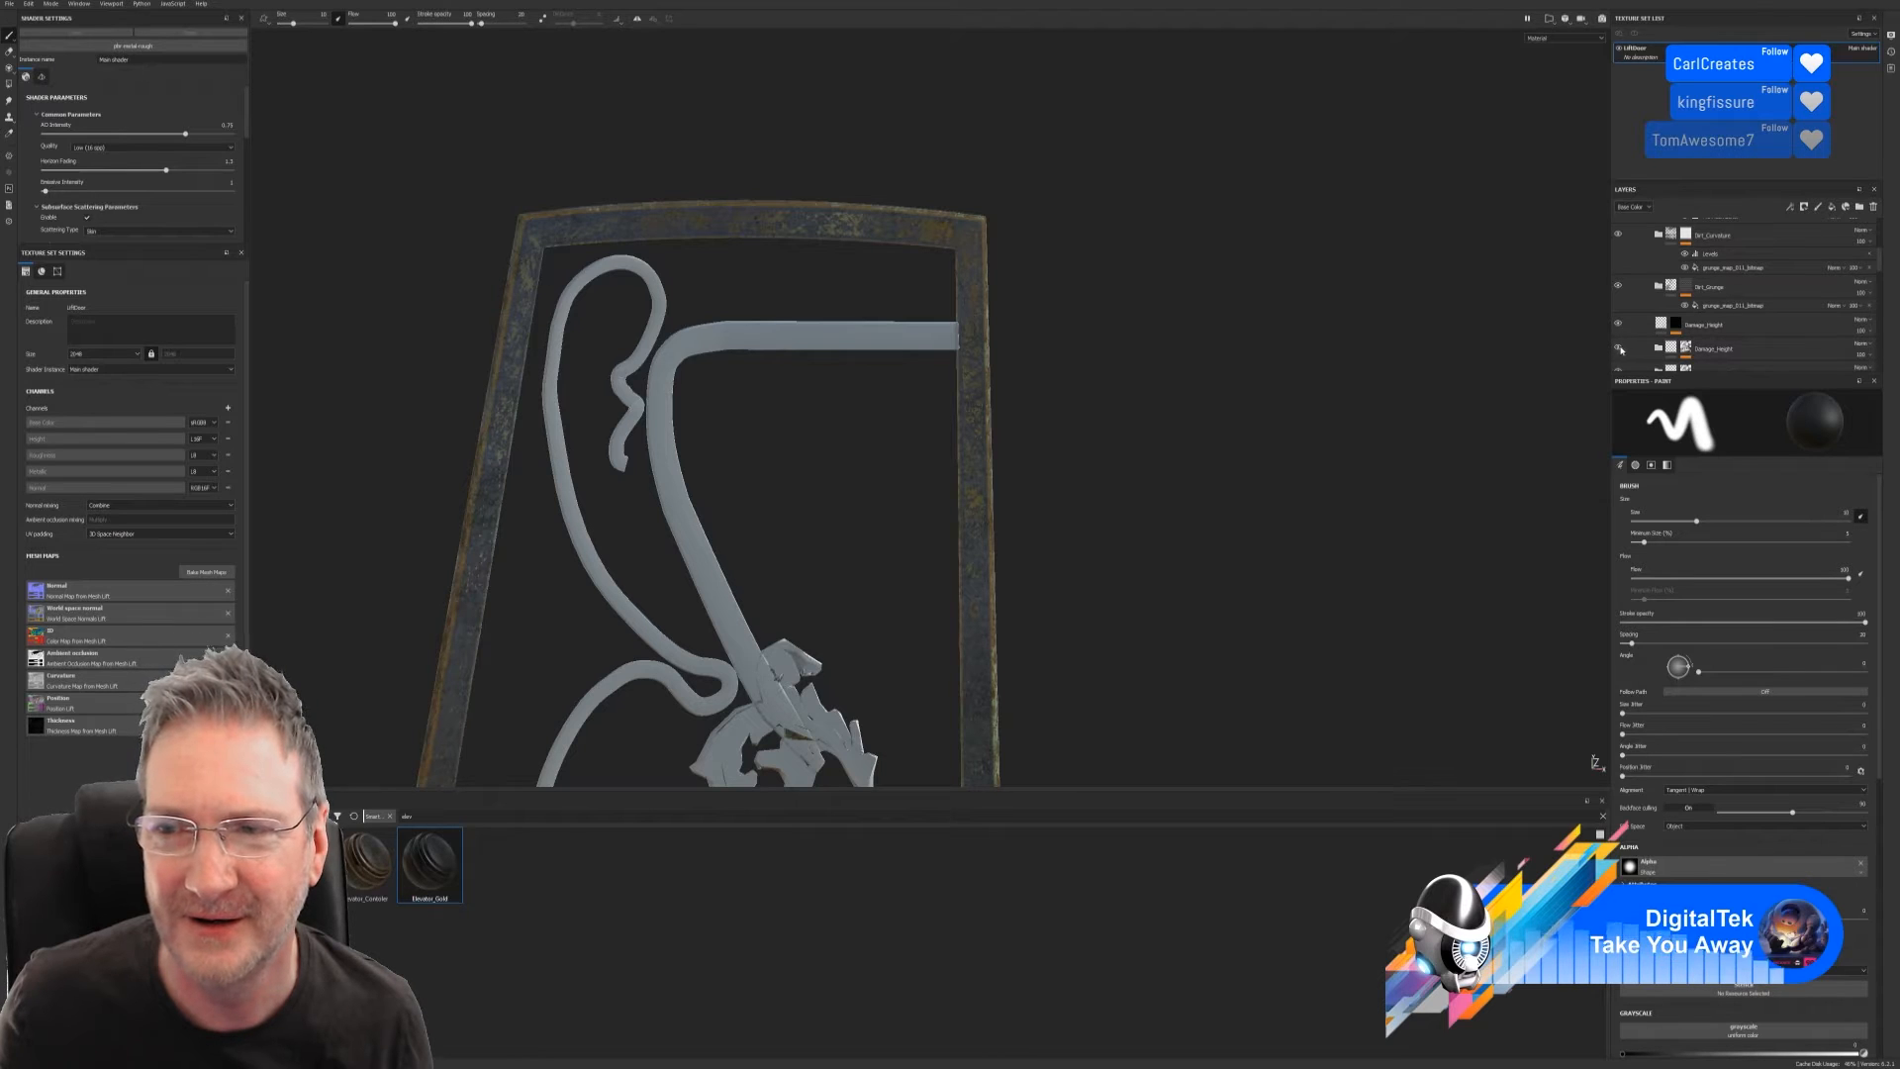
scroll(1623, 347, down, 1)
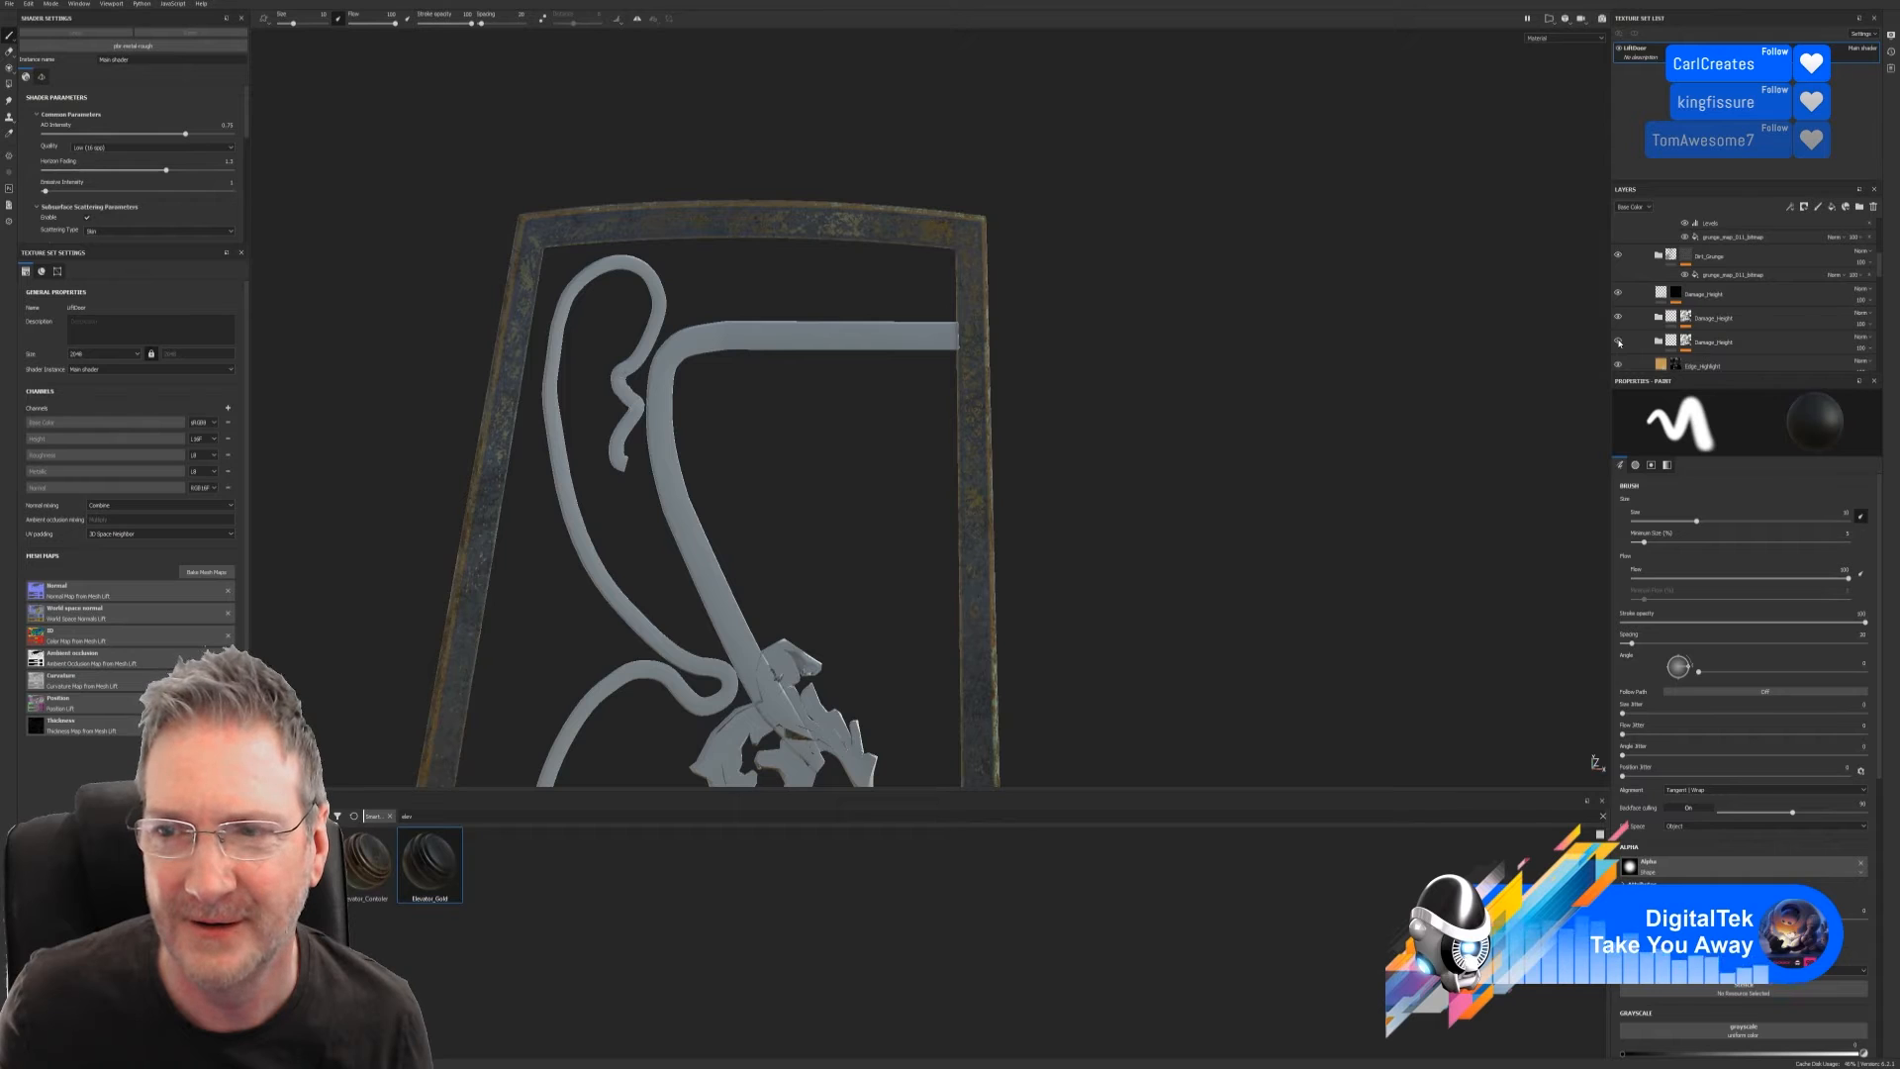
scroll(1628, 348, down, 1)
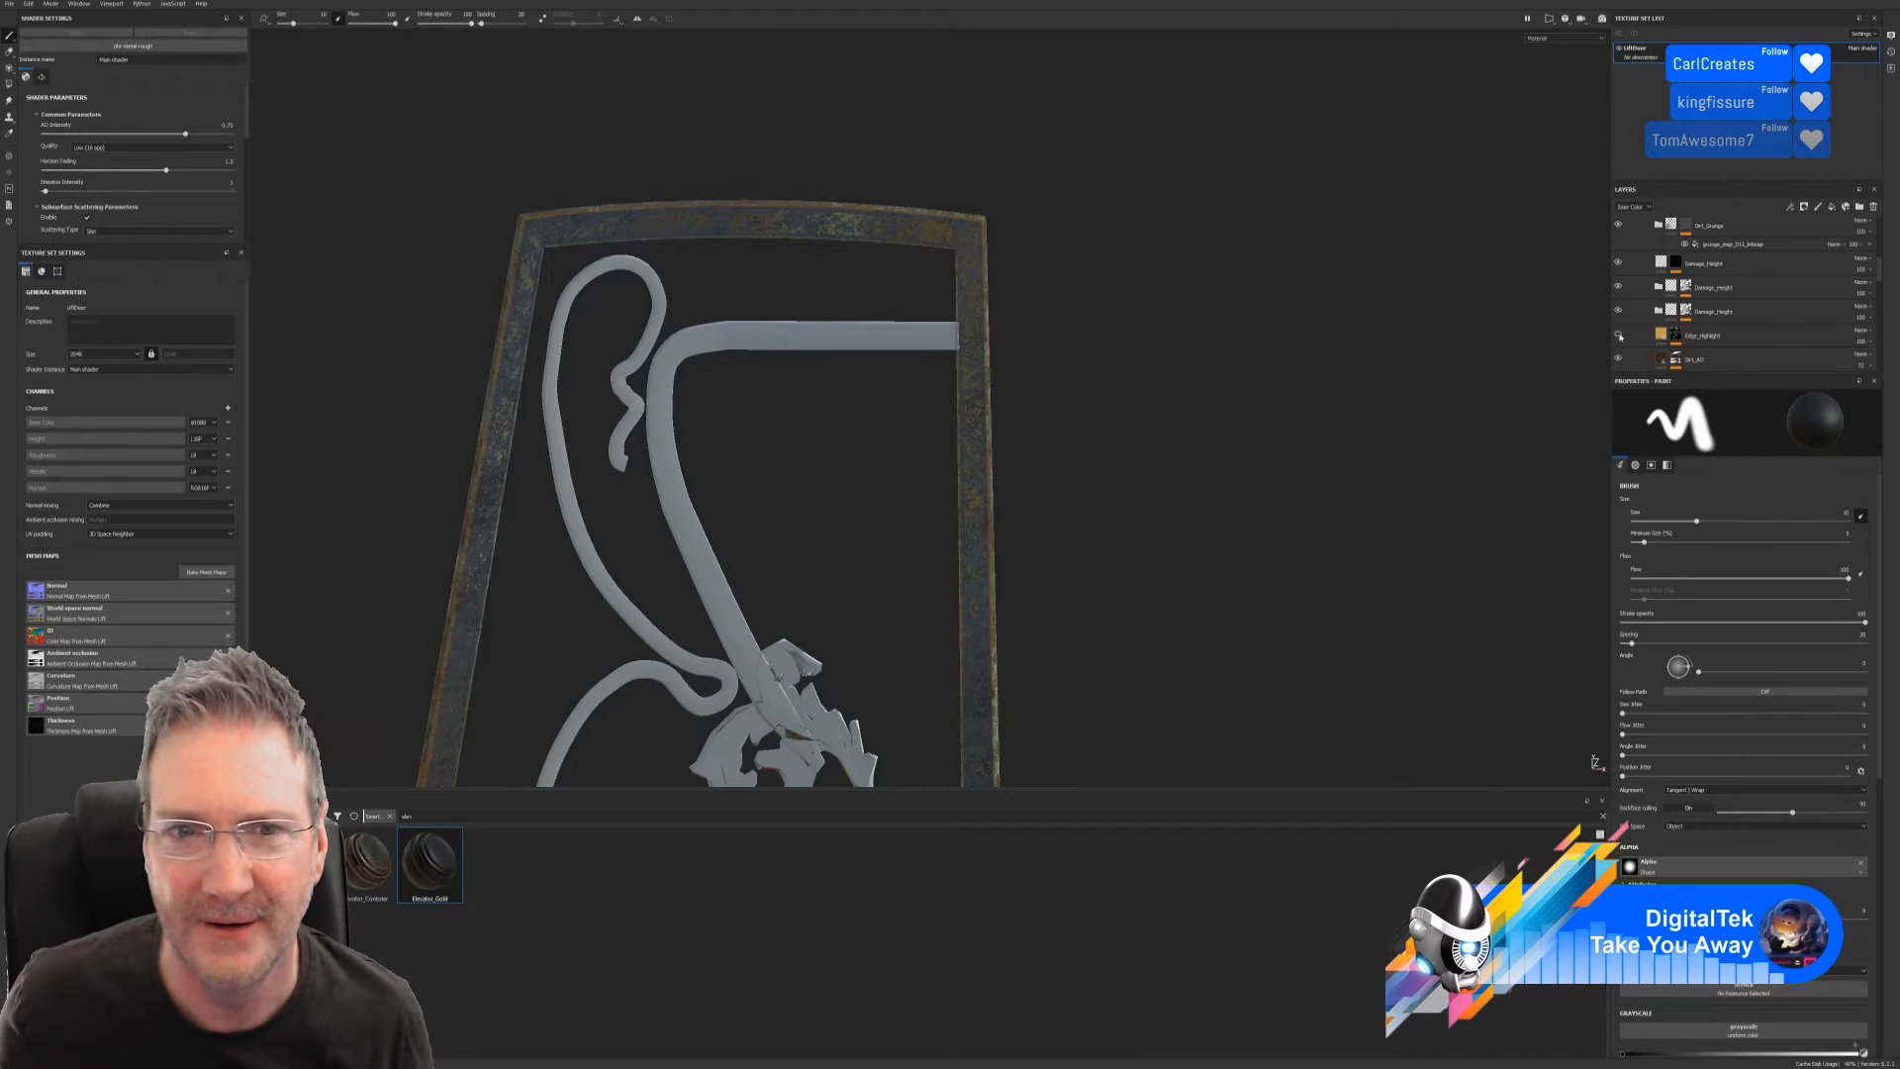
scroll(1628, 338, down, 1)
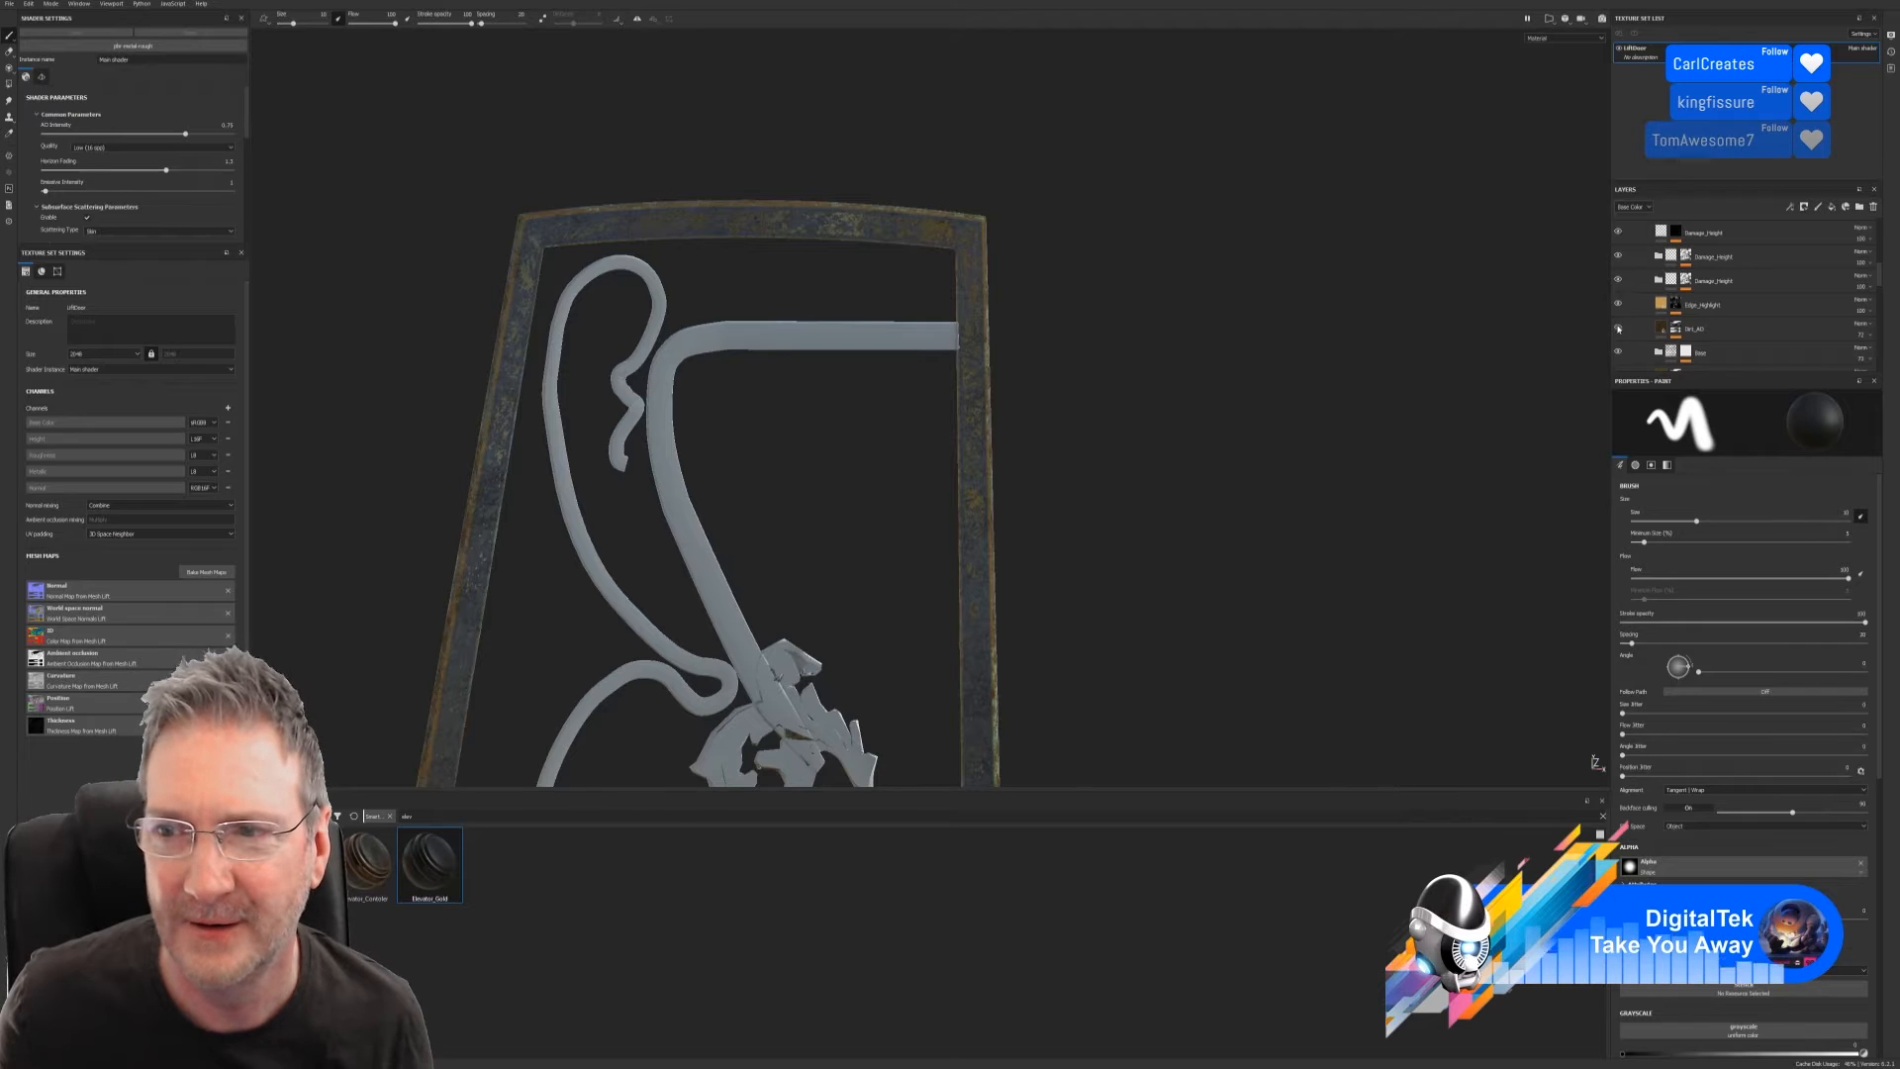
scroll(1617, 341, down, 1)
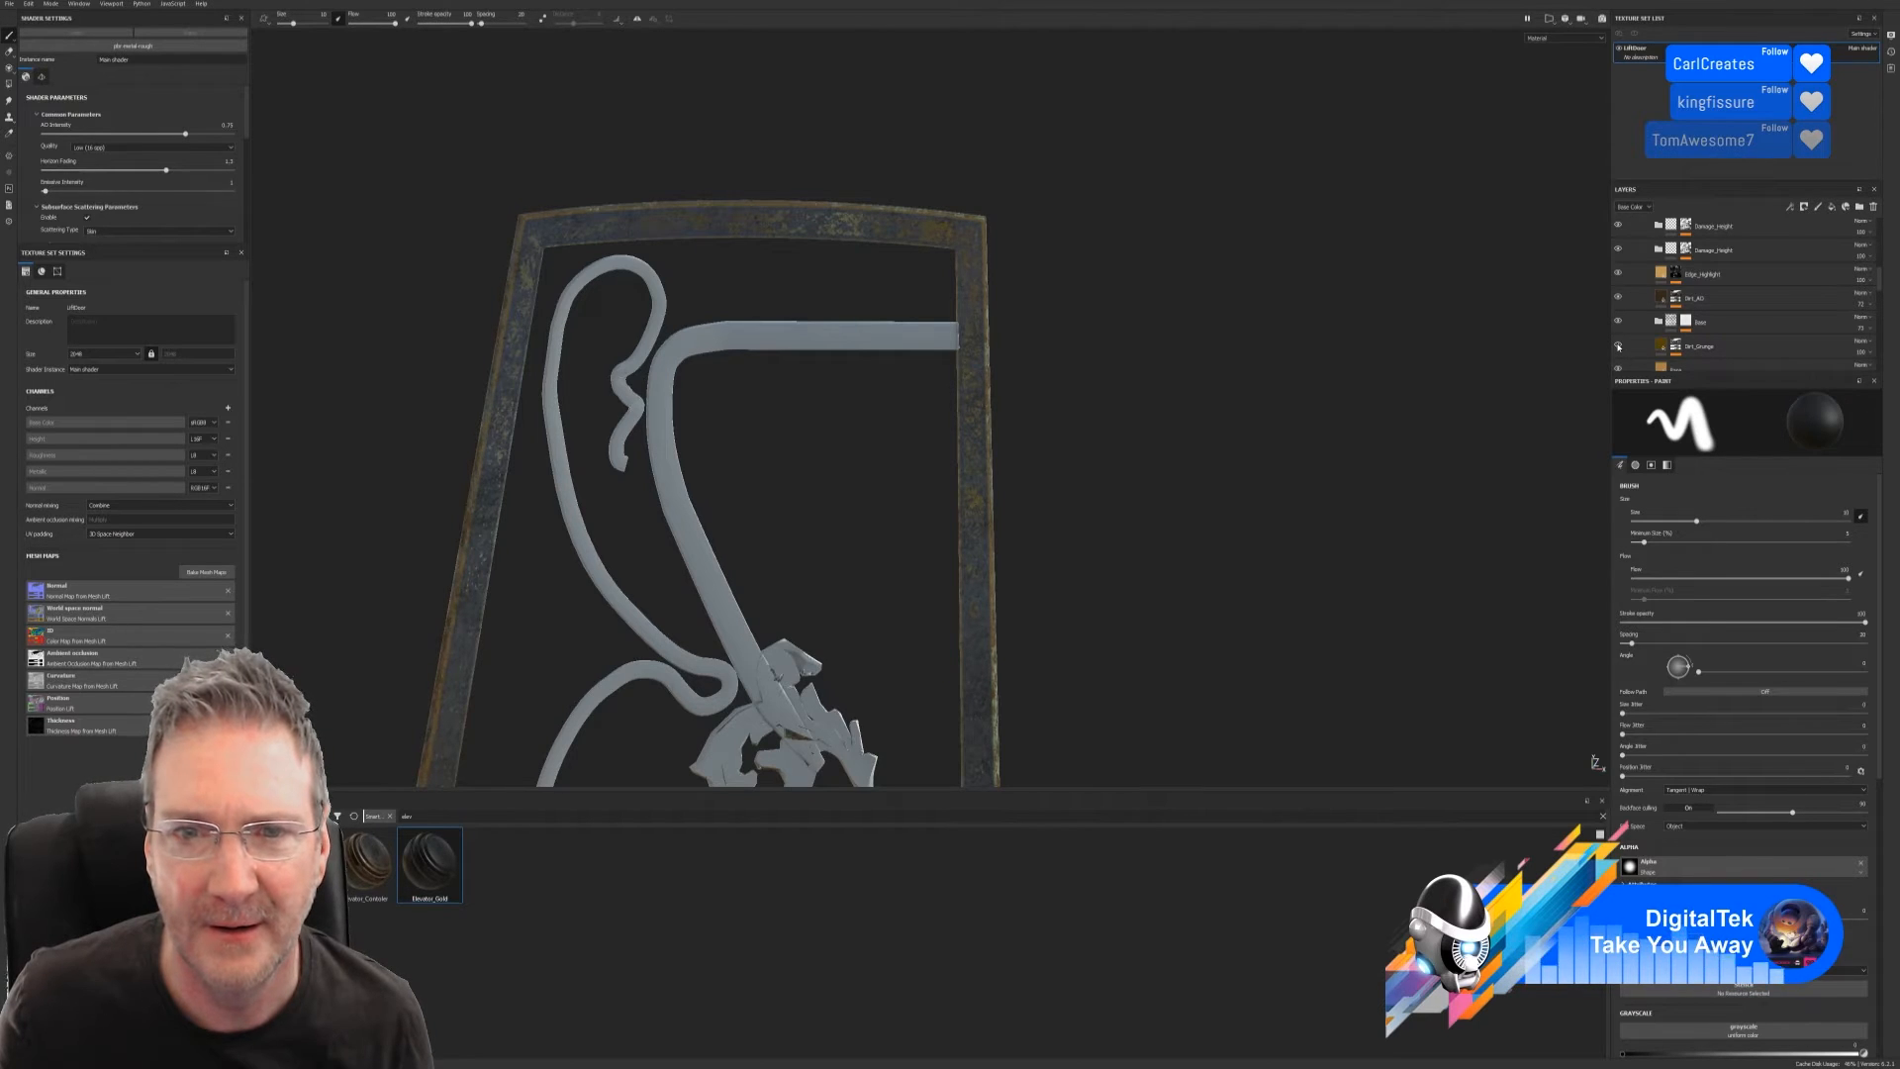
scroll(1621, 348, down, 1)
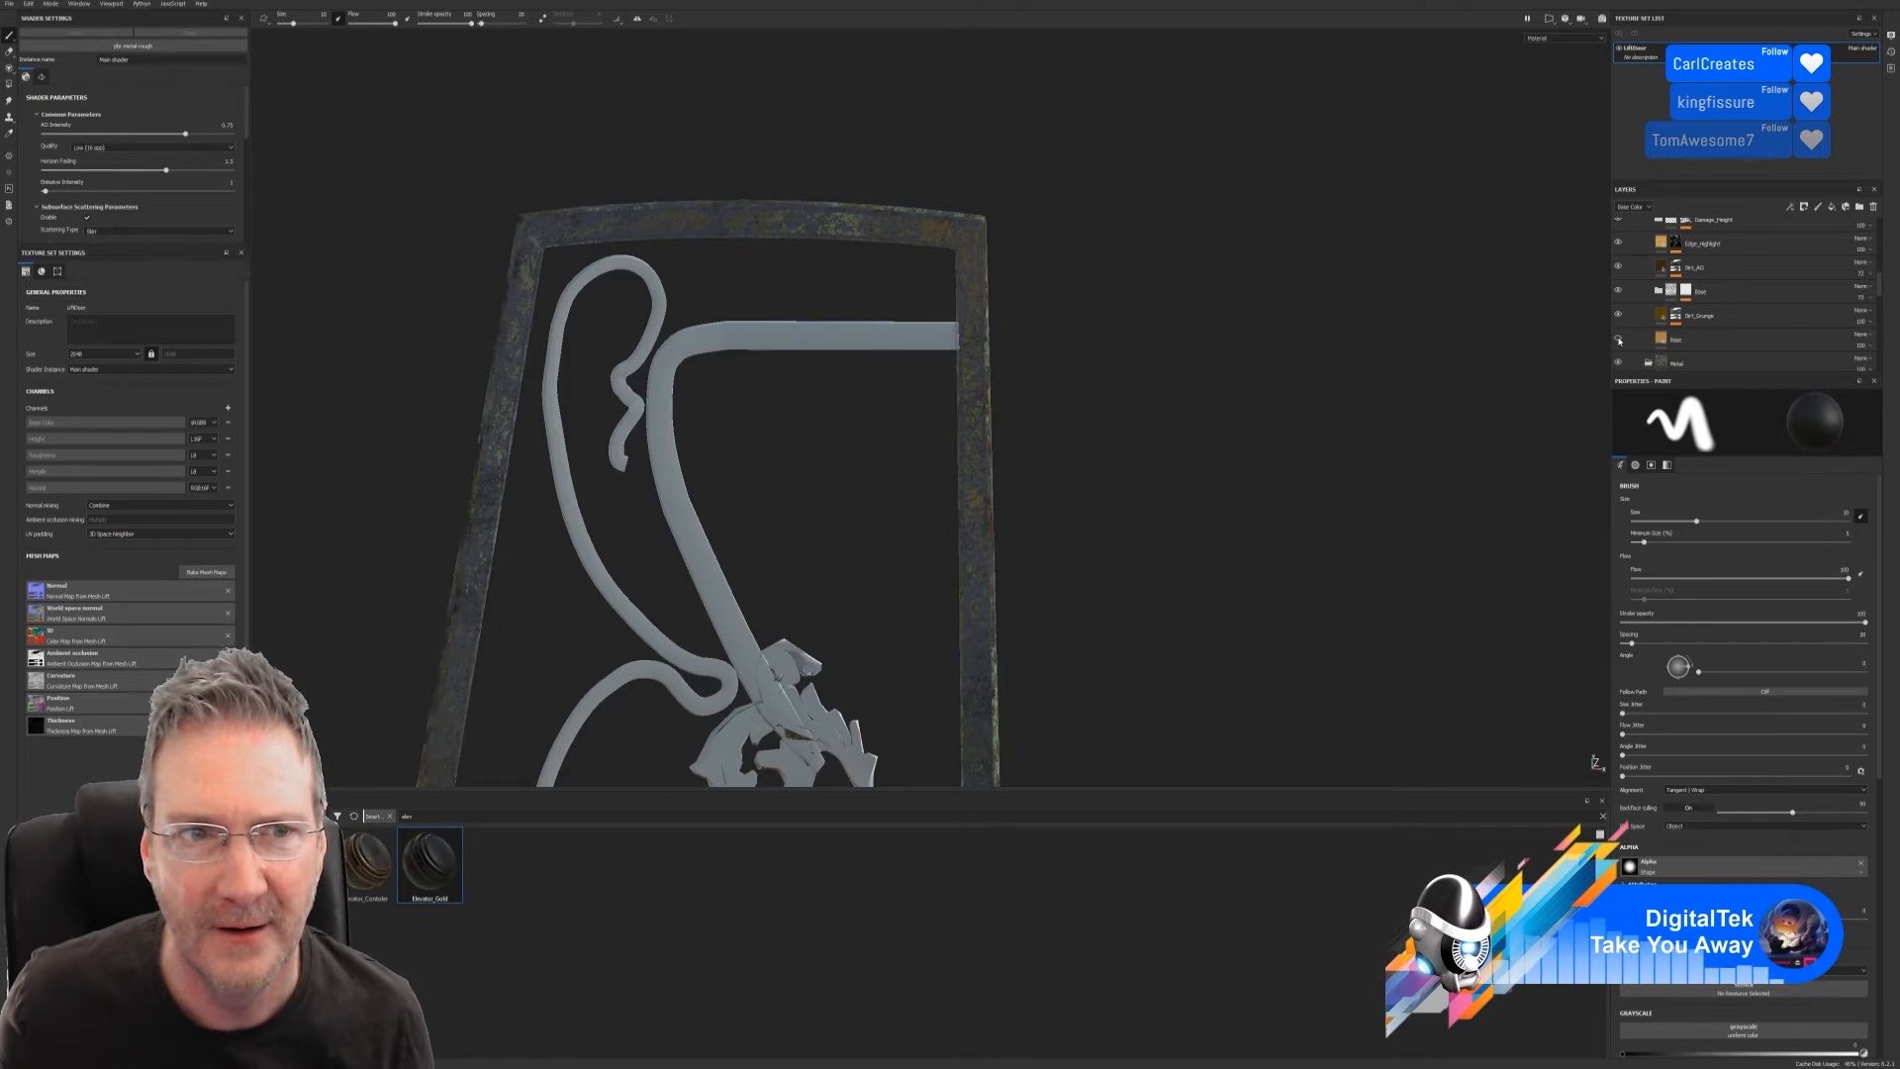
Compare the gate frame with the Base layer and the folder beneath it hidden and shown
click(1619, 339)
click(1618, 340)
click(1619, 340)
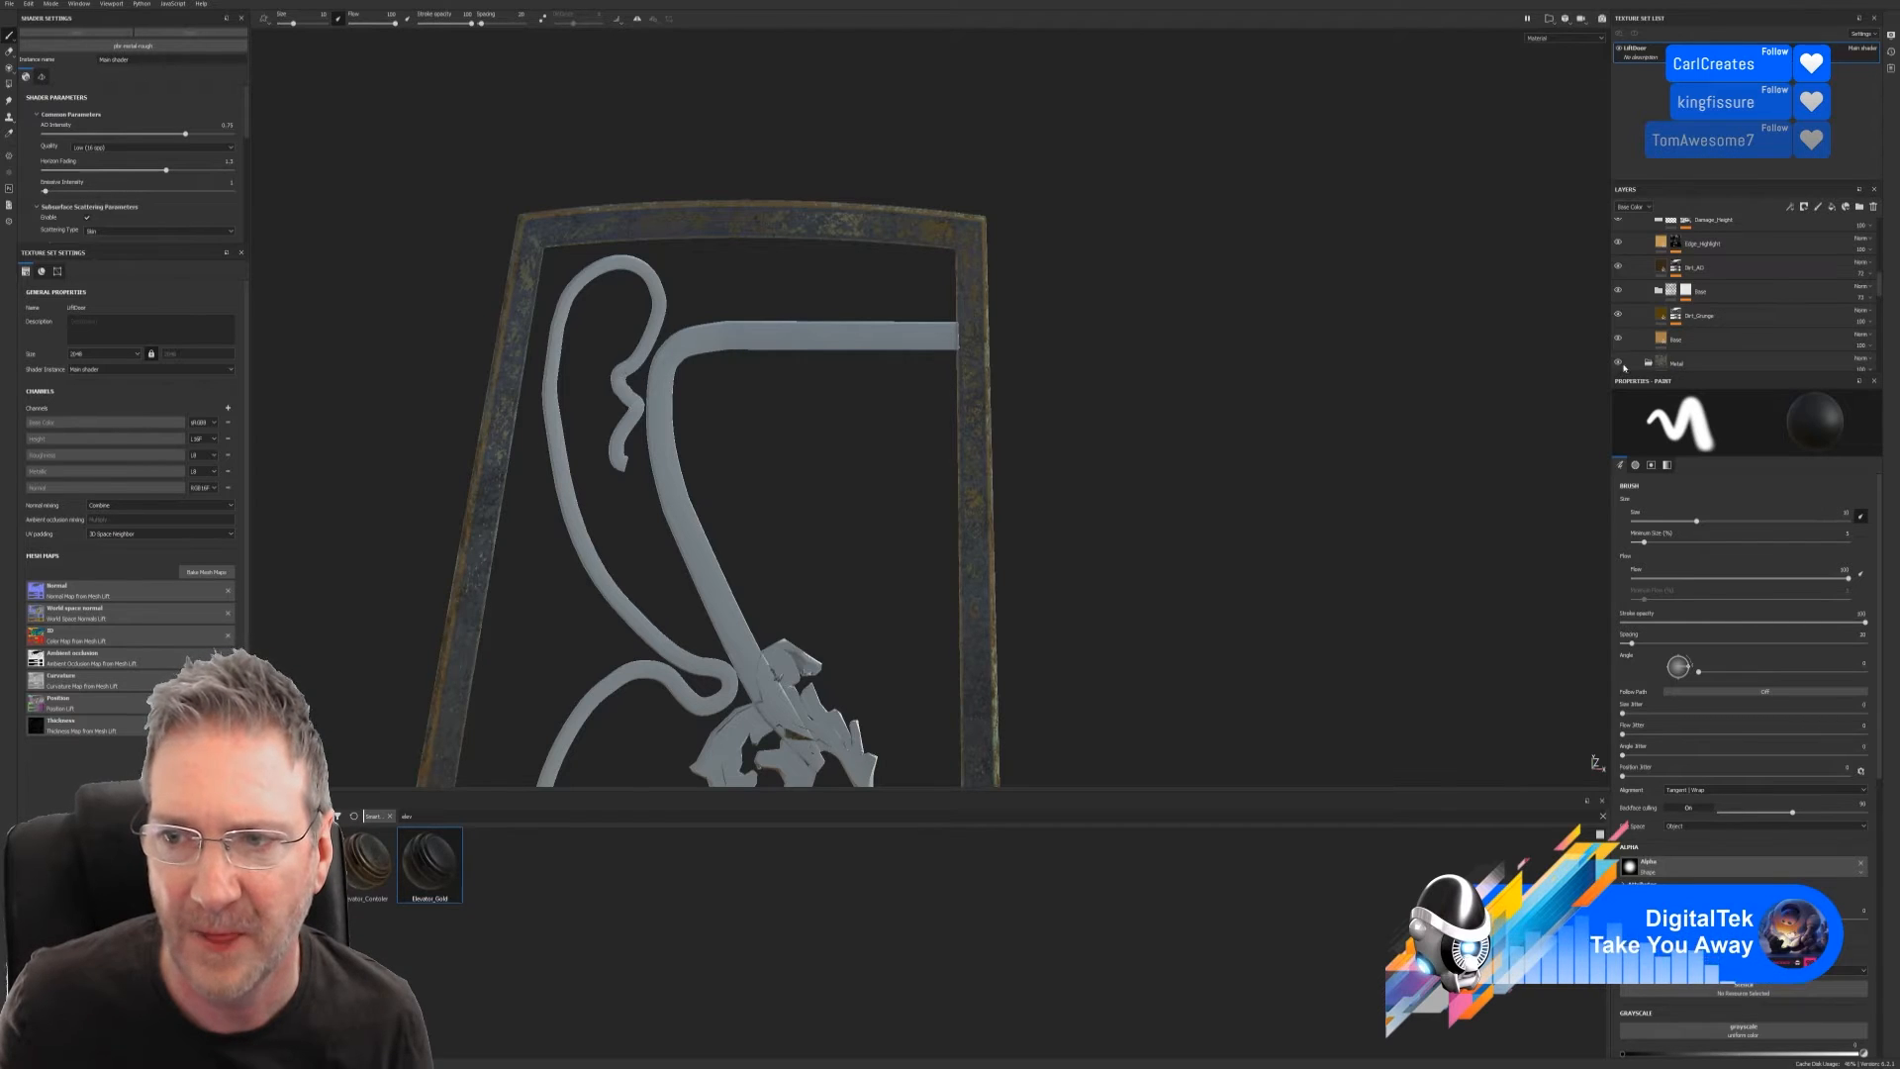
click(1619, 363)
click(1620, 363)
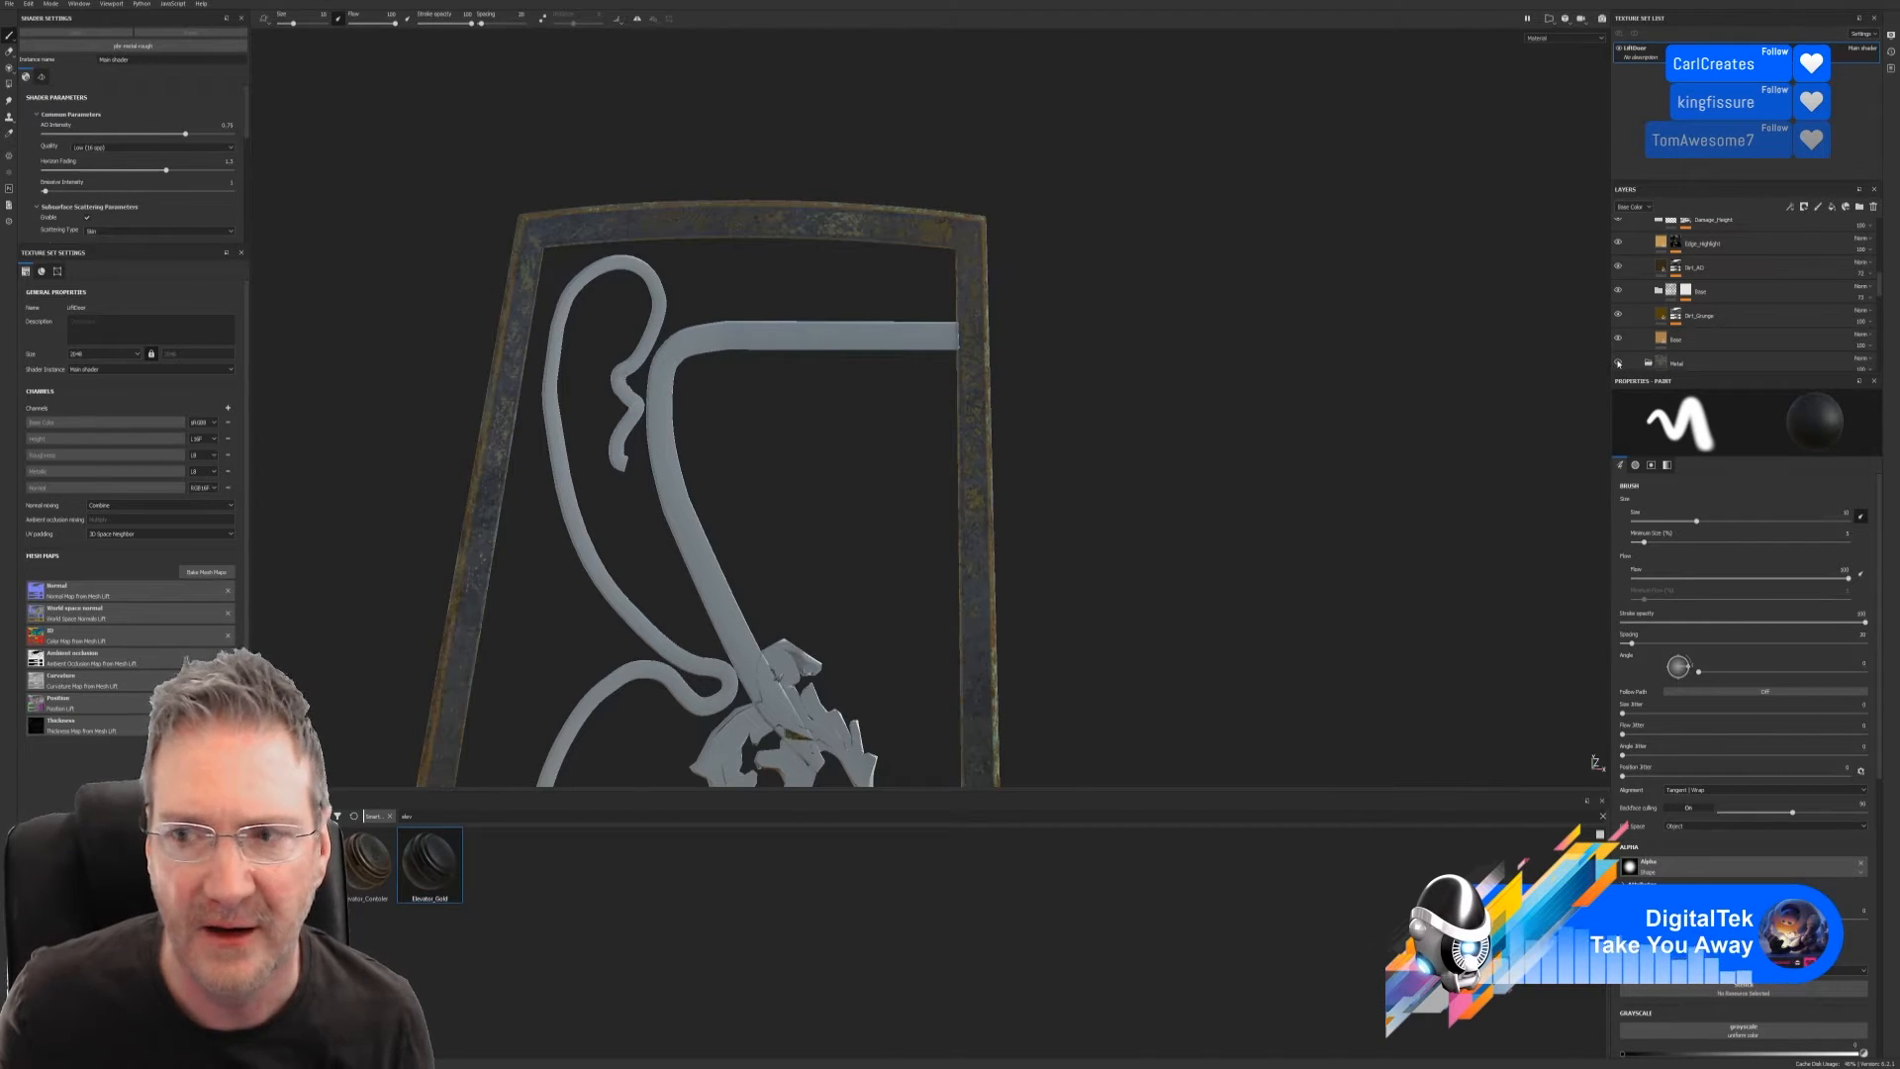
Reduce the UV scale of the Dirt Spots 2 fill masking the first dirt folder beneath the Base layer
scroll(1643, 341, down, 3)
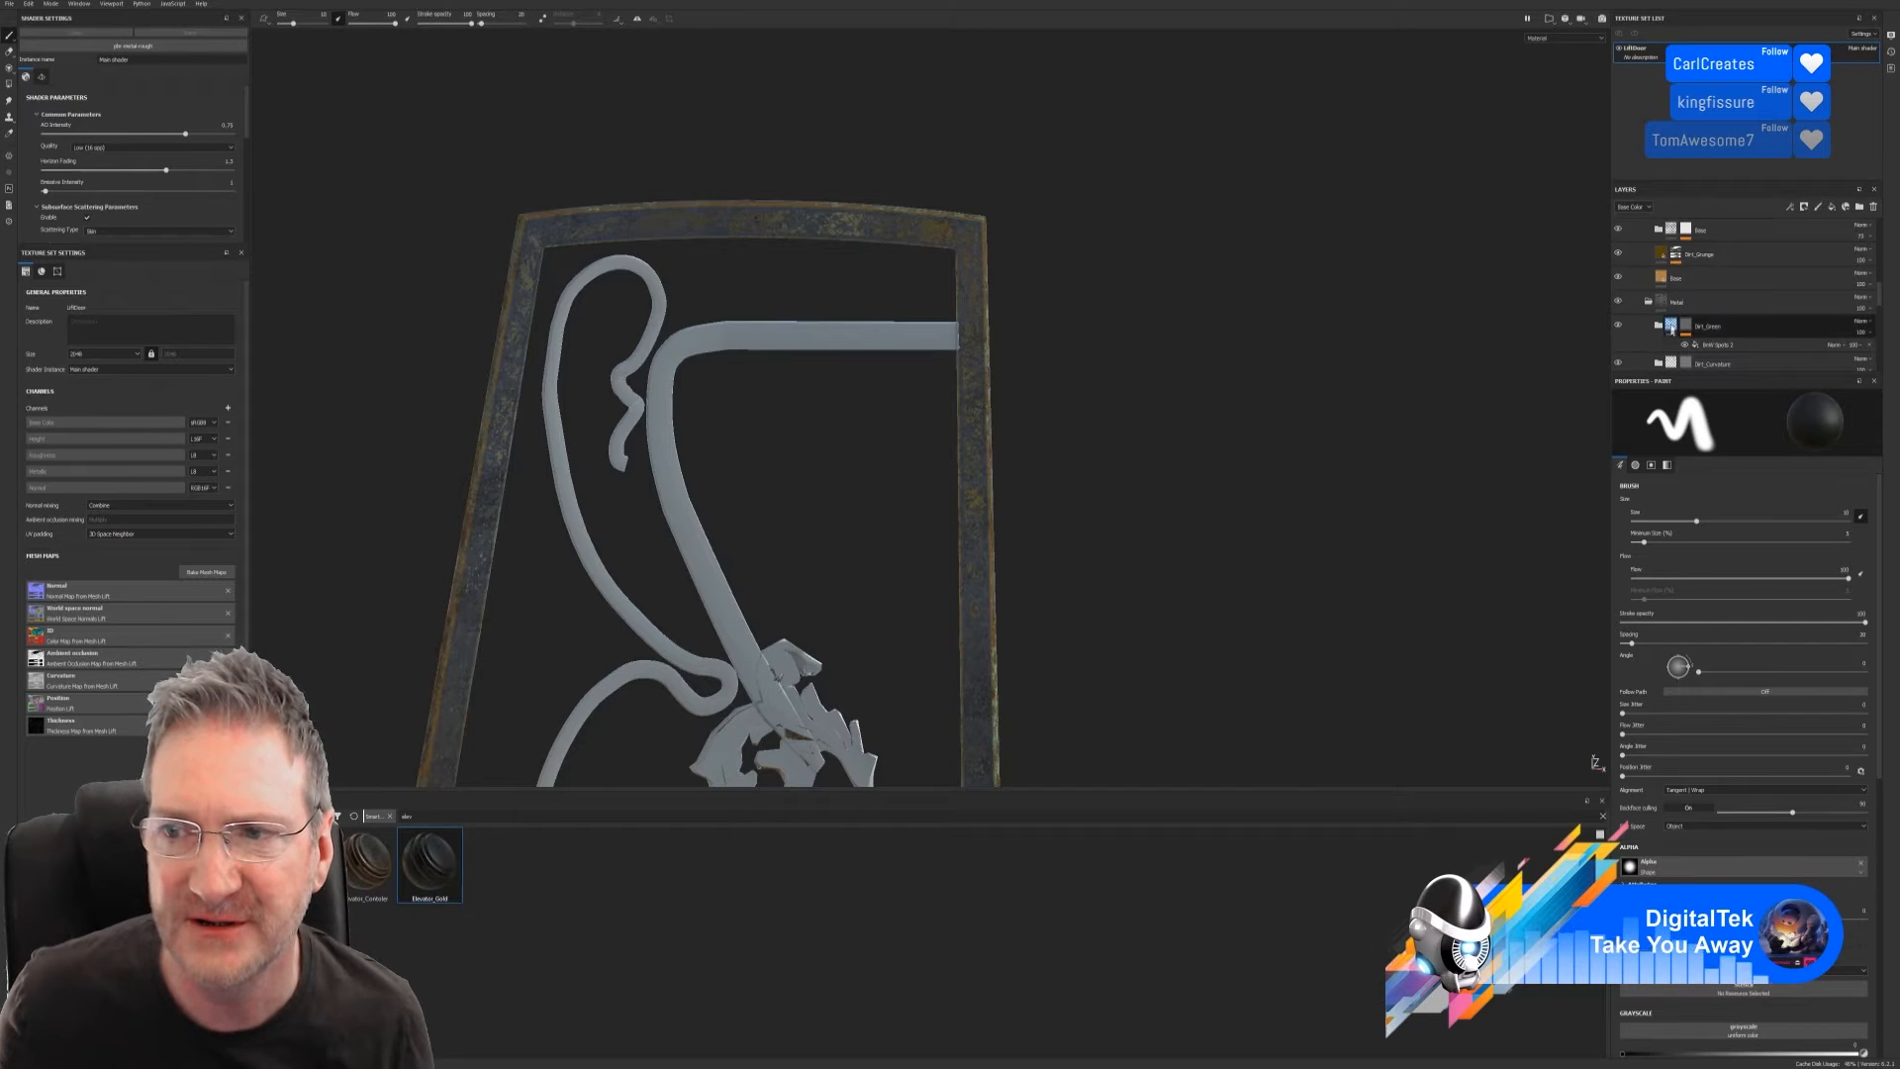
click(1686, 330)
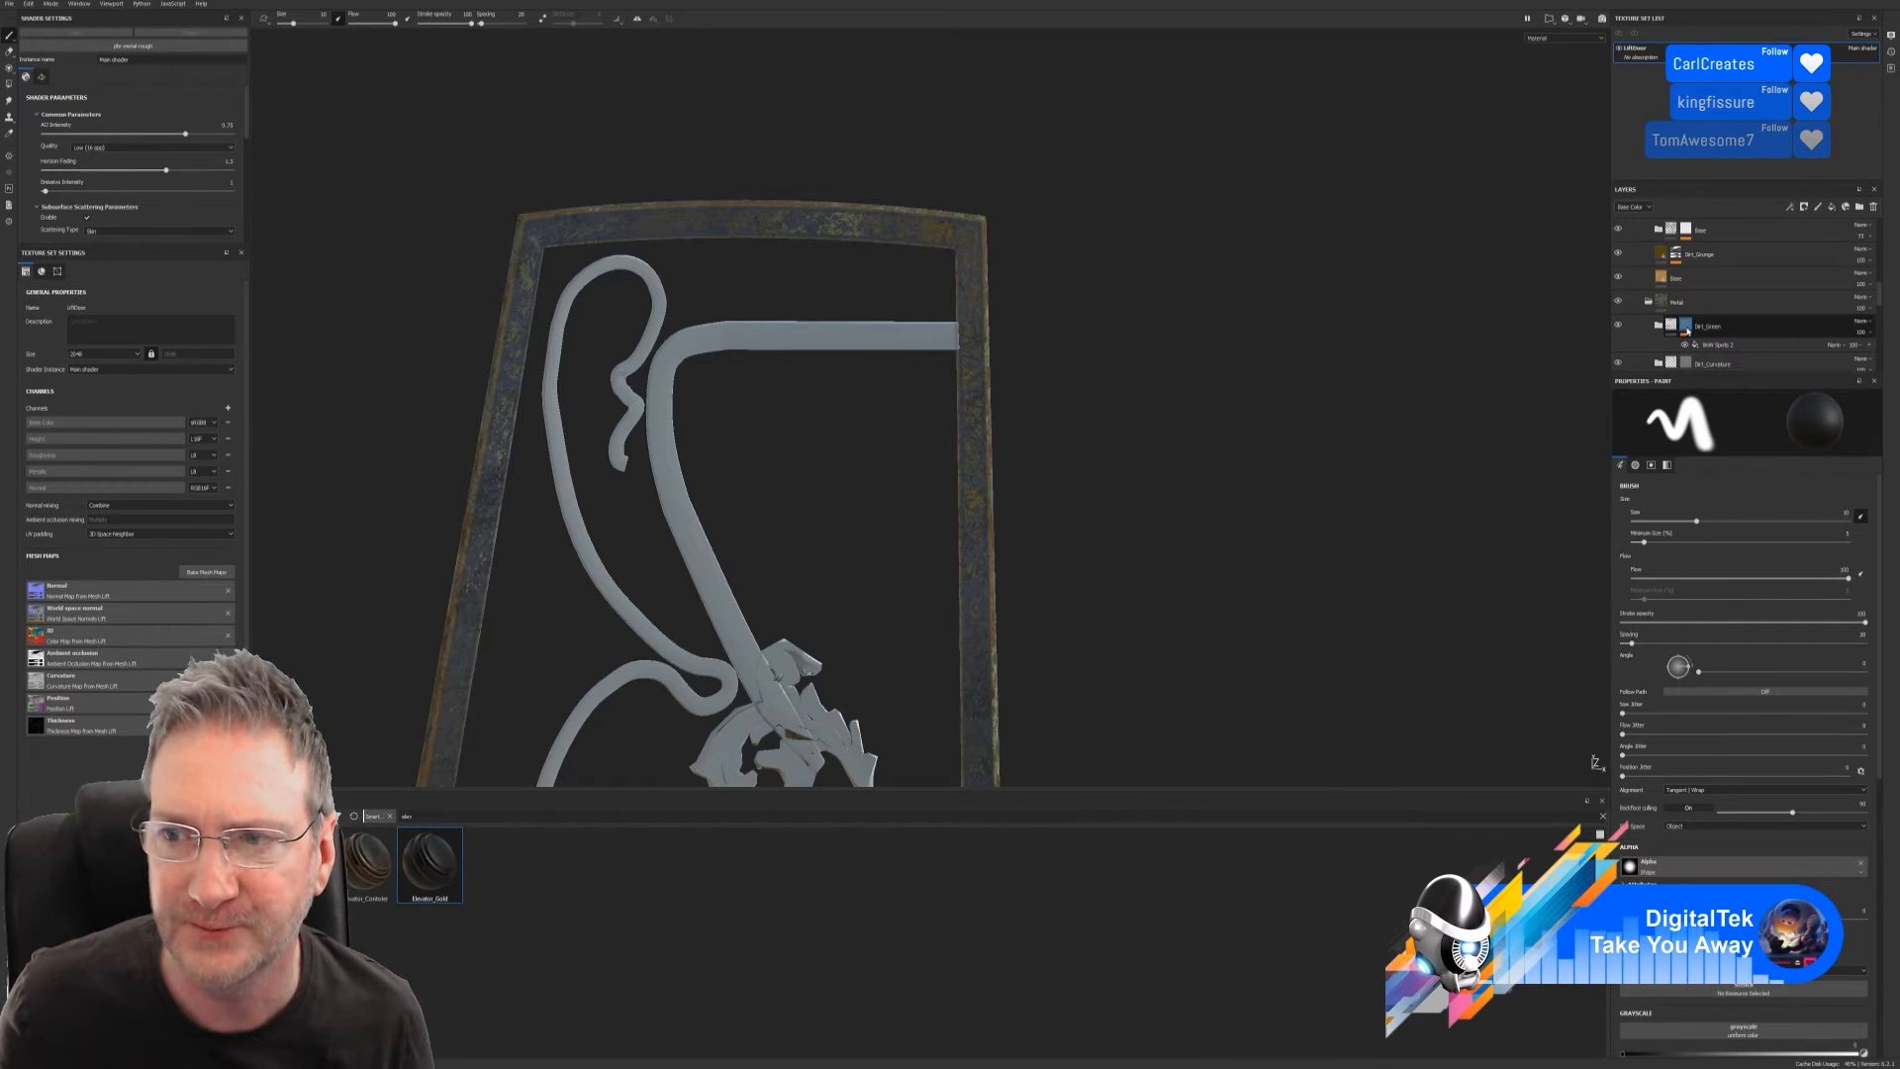
click(1718, 346)
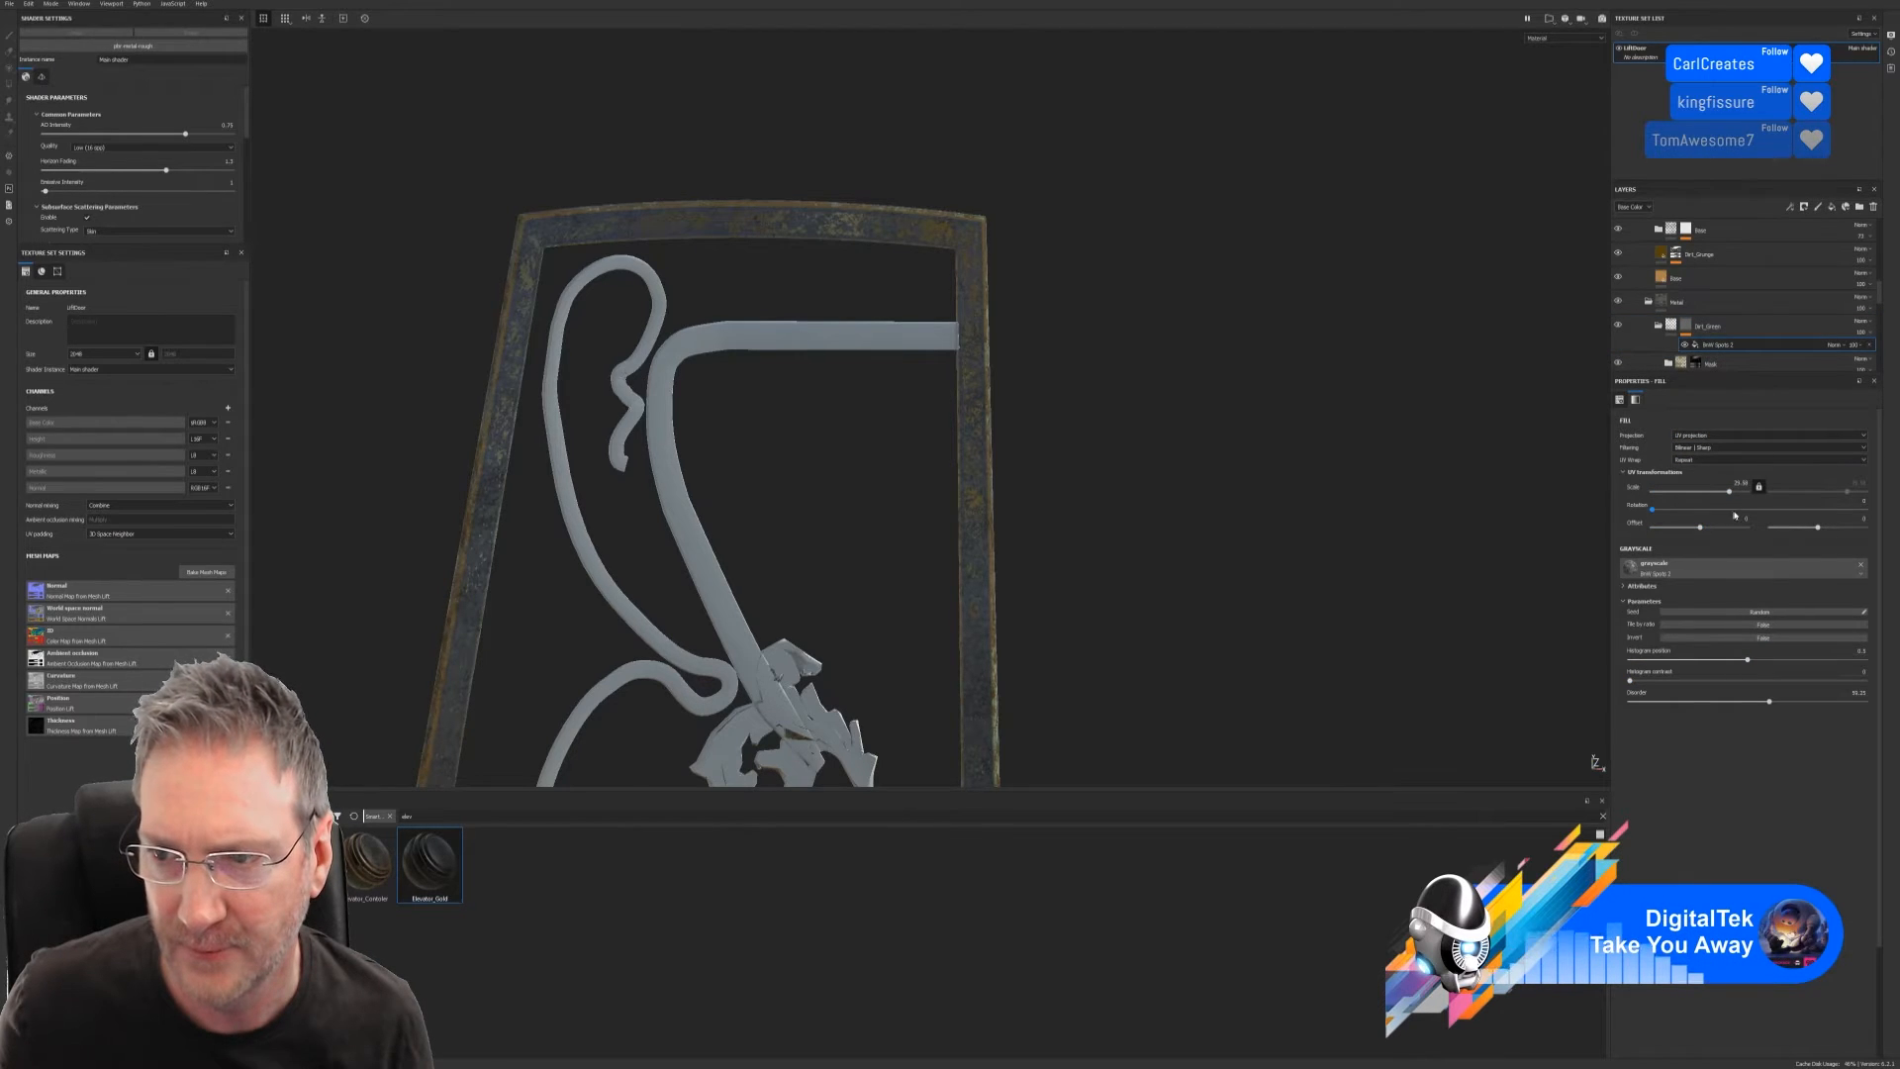
drag(1730, 492, 1708, 489)
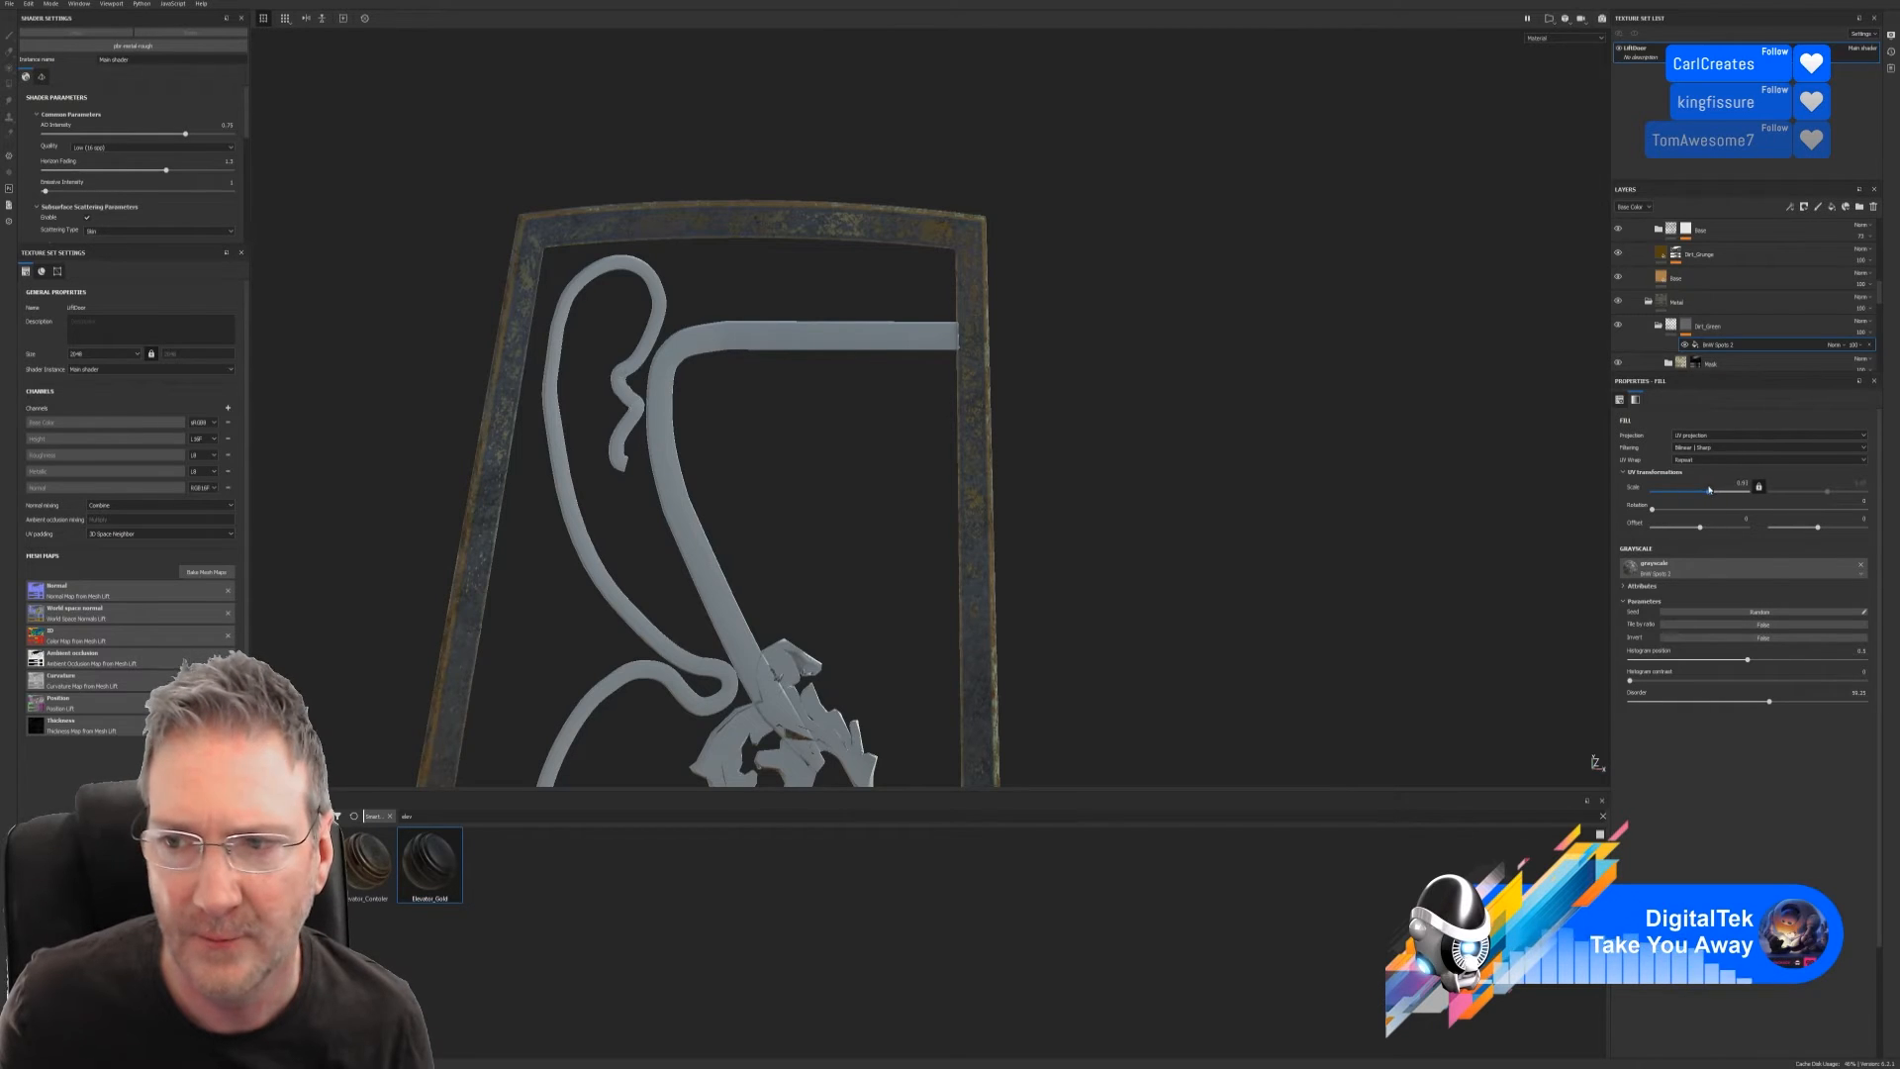
In the MG Mask Editor of that dirt folder's nested folder, set Global Balance to about 0.6 and Texture to about 0.9
scroll(1700, 307, down, 2)
click(1698, 305)
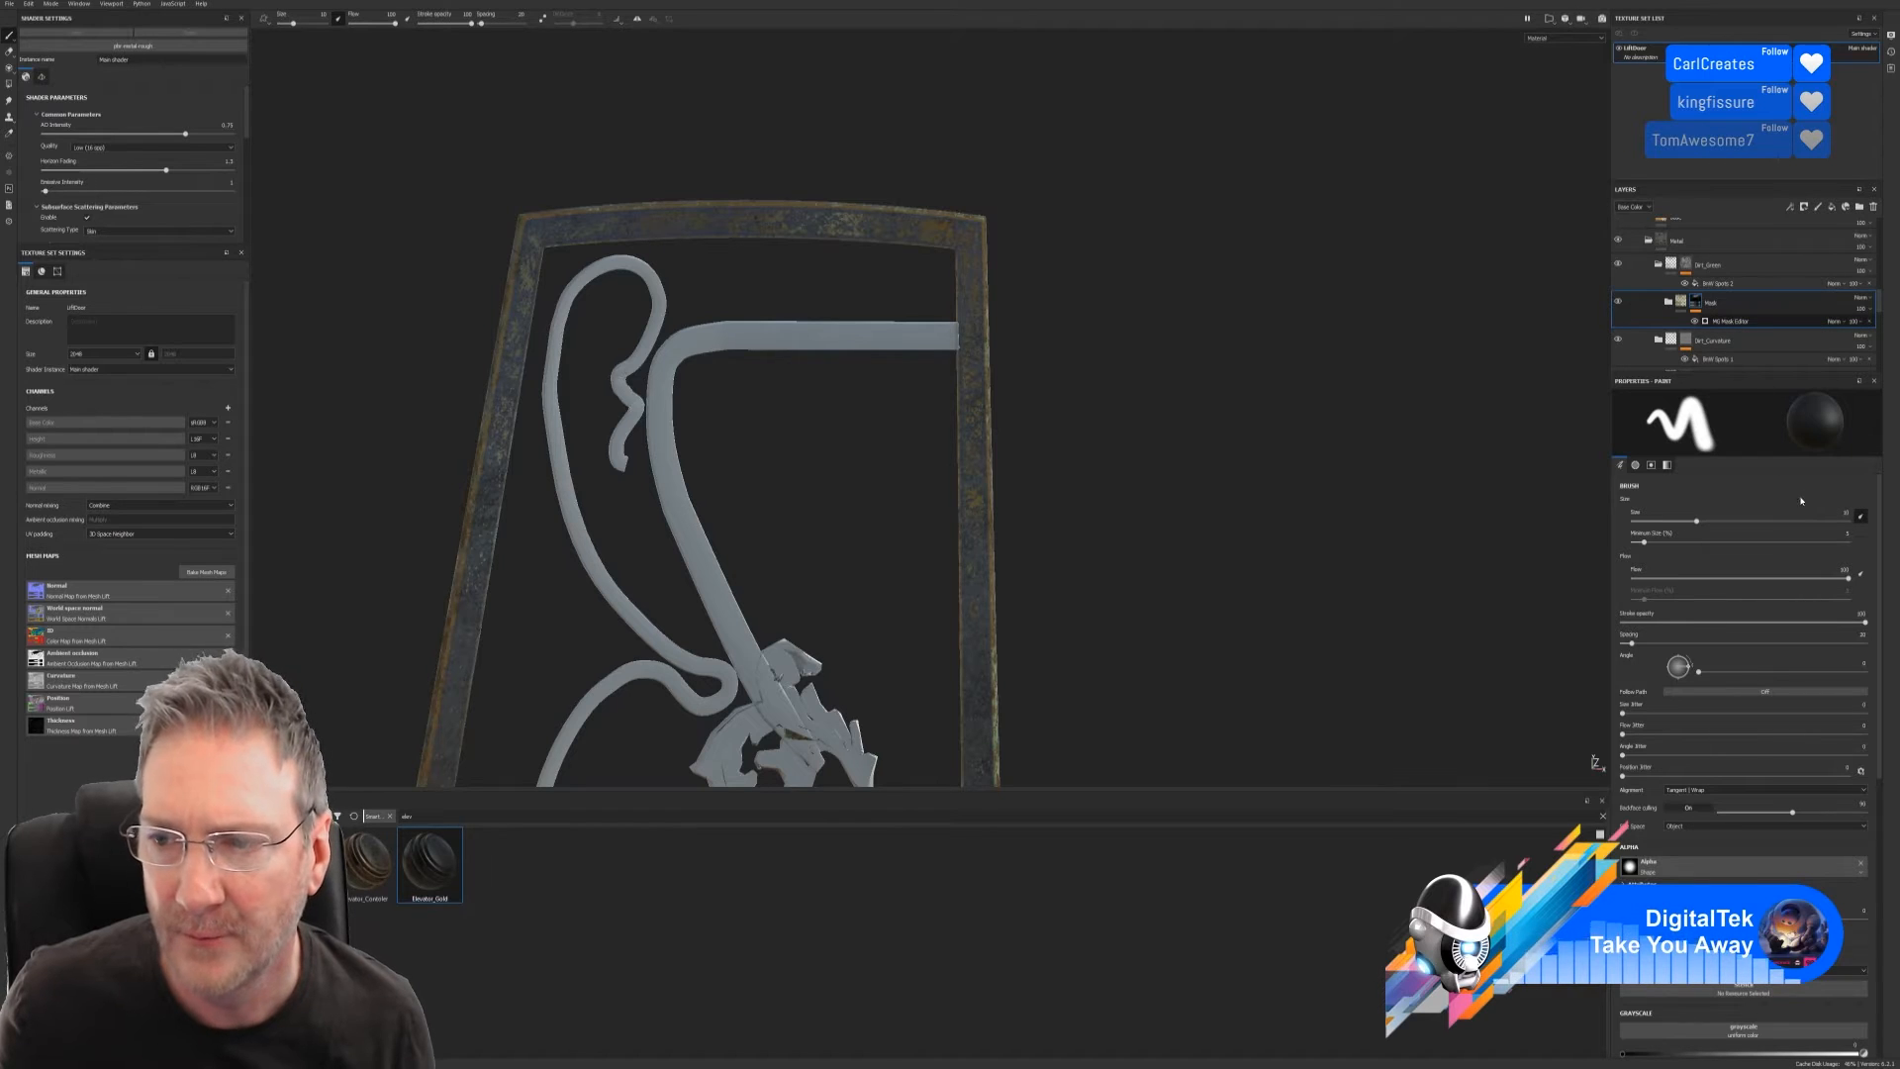
click(1731, 322)
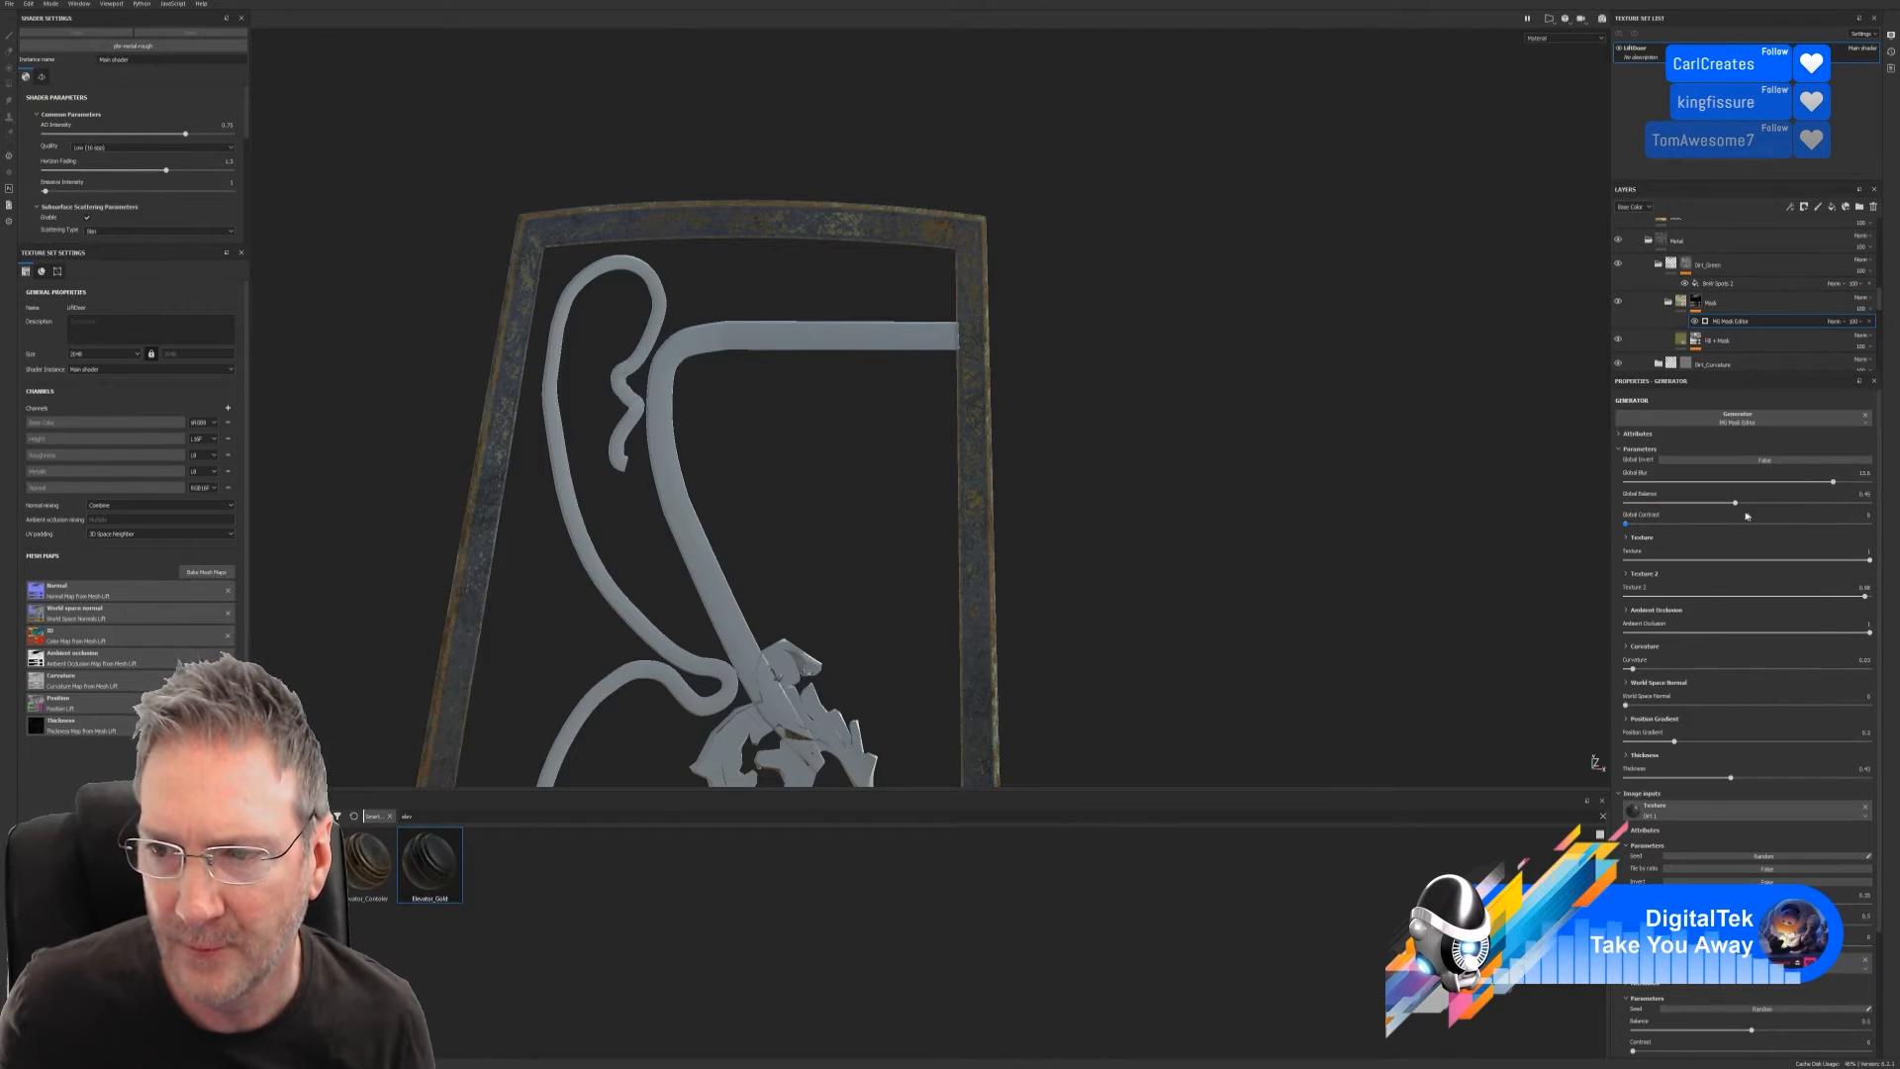
drag(1735, 507, 1846, 560)
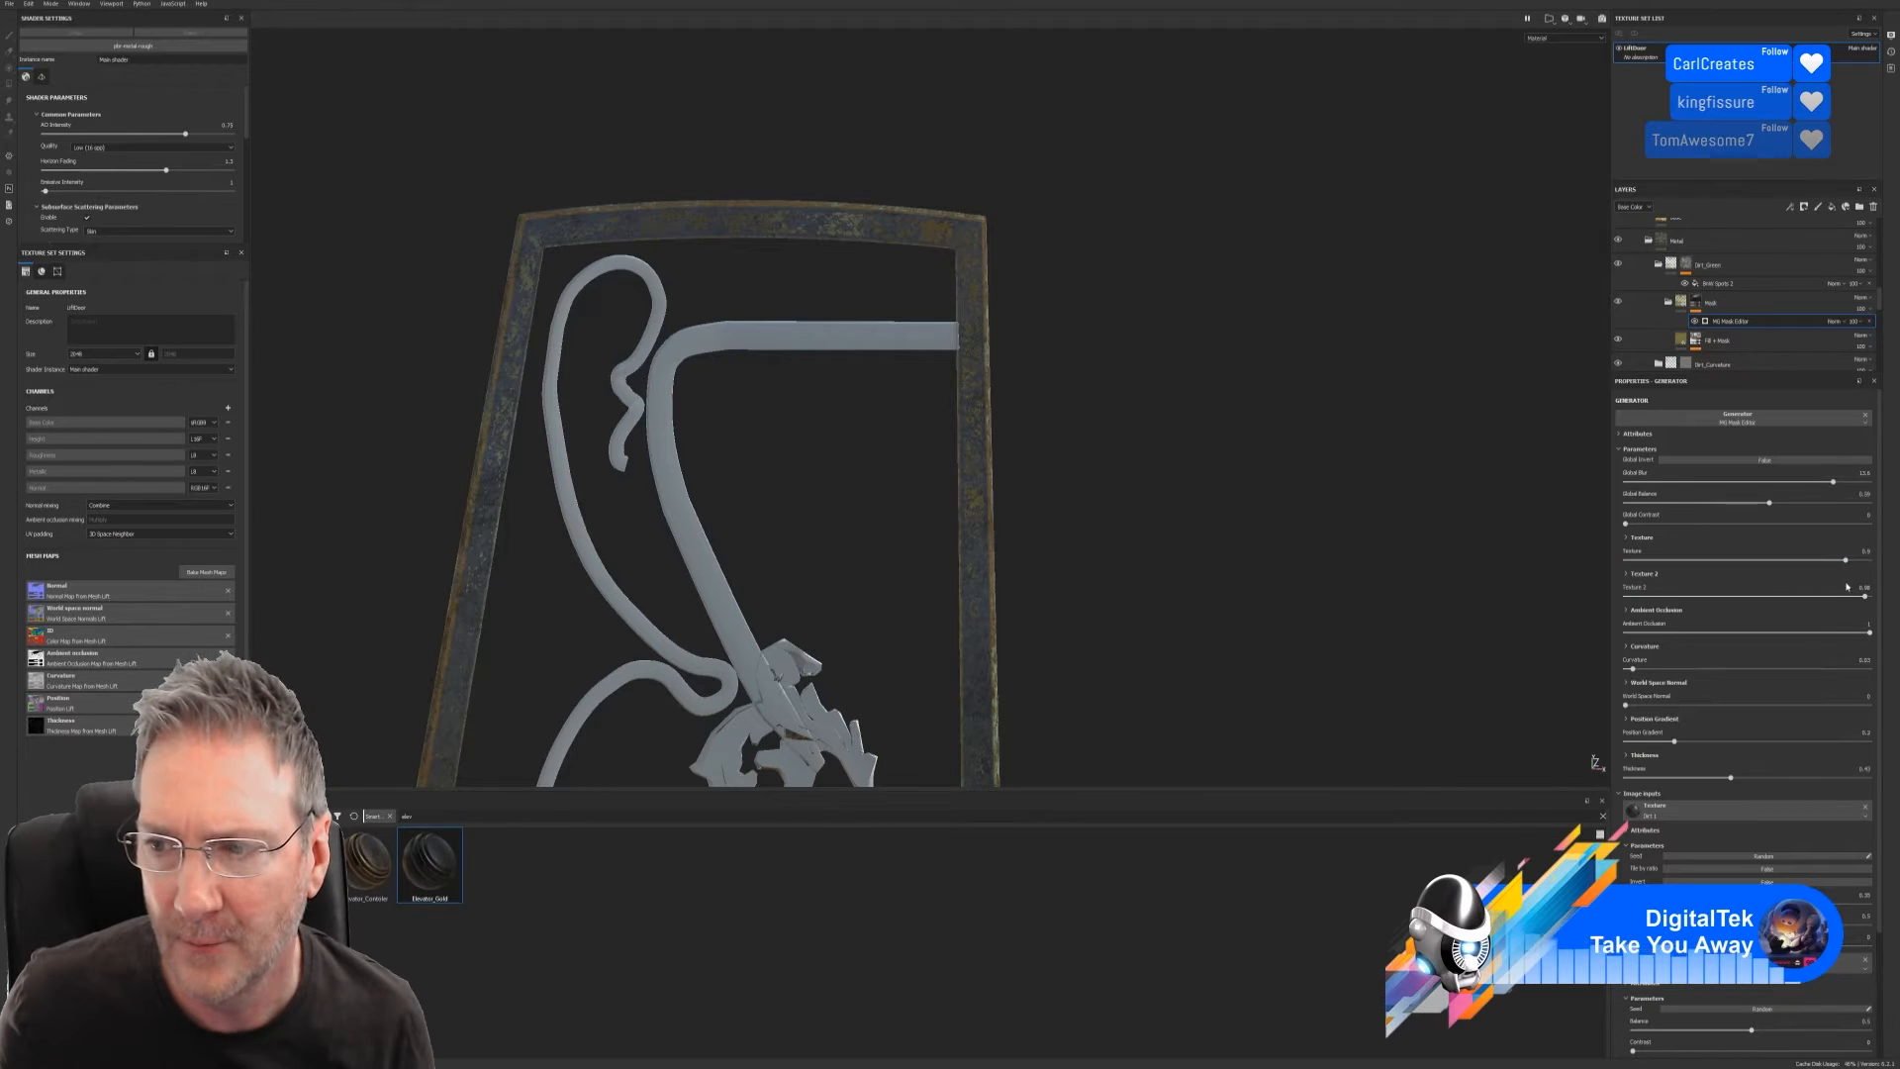
Open the MG Mask Builder settings of the fill layer below the nested folder in the dirt folder
click(1695, 341)
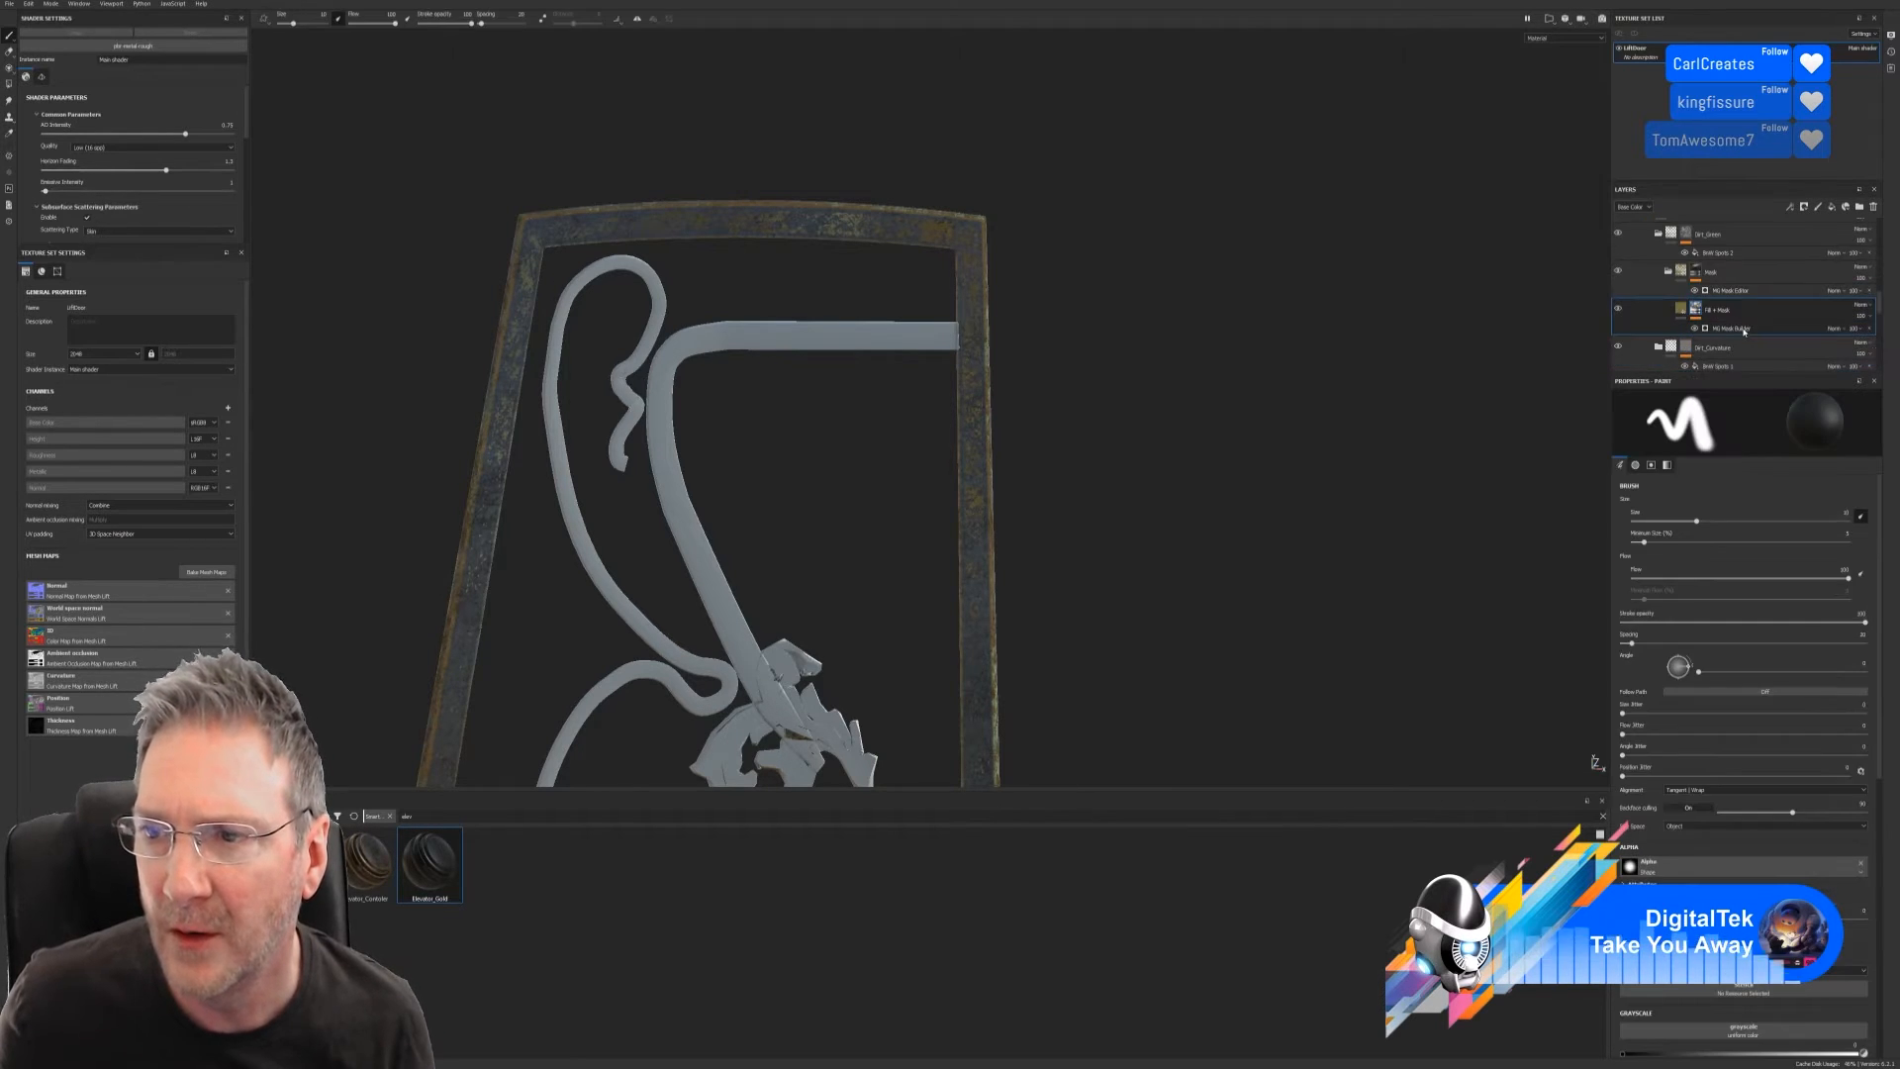
click(1742, 331)
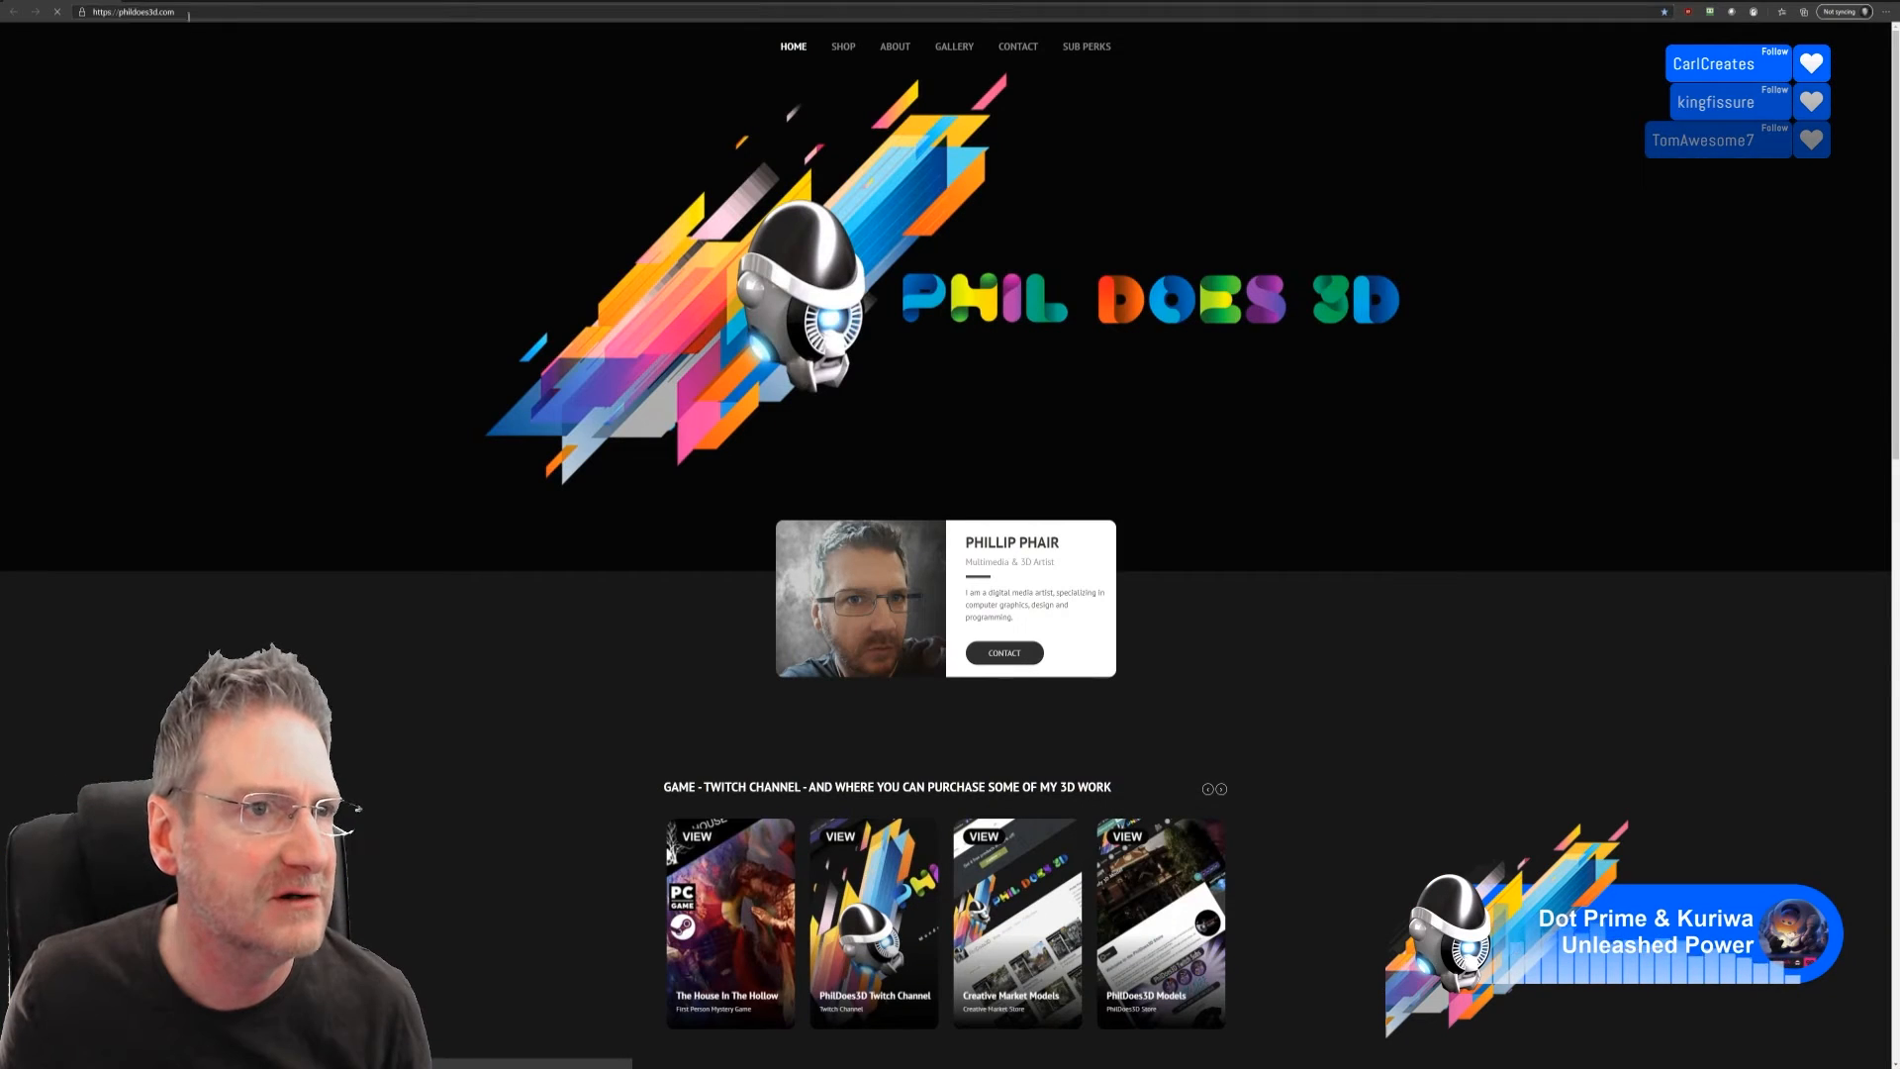
click(182, 13)
text(https://www.nvidia.com/Download/Find.aspx?lang=en-us)
key(Return)
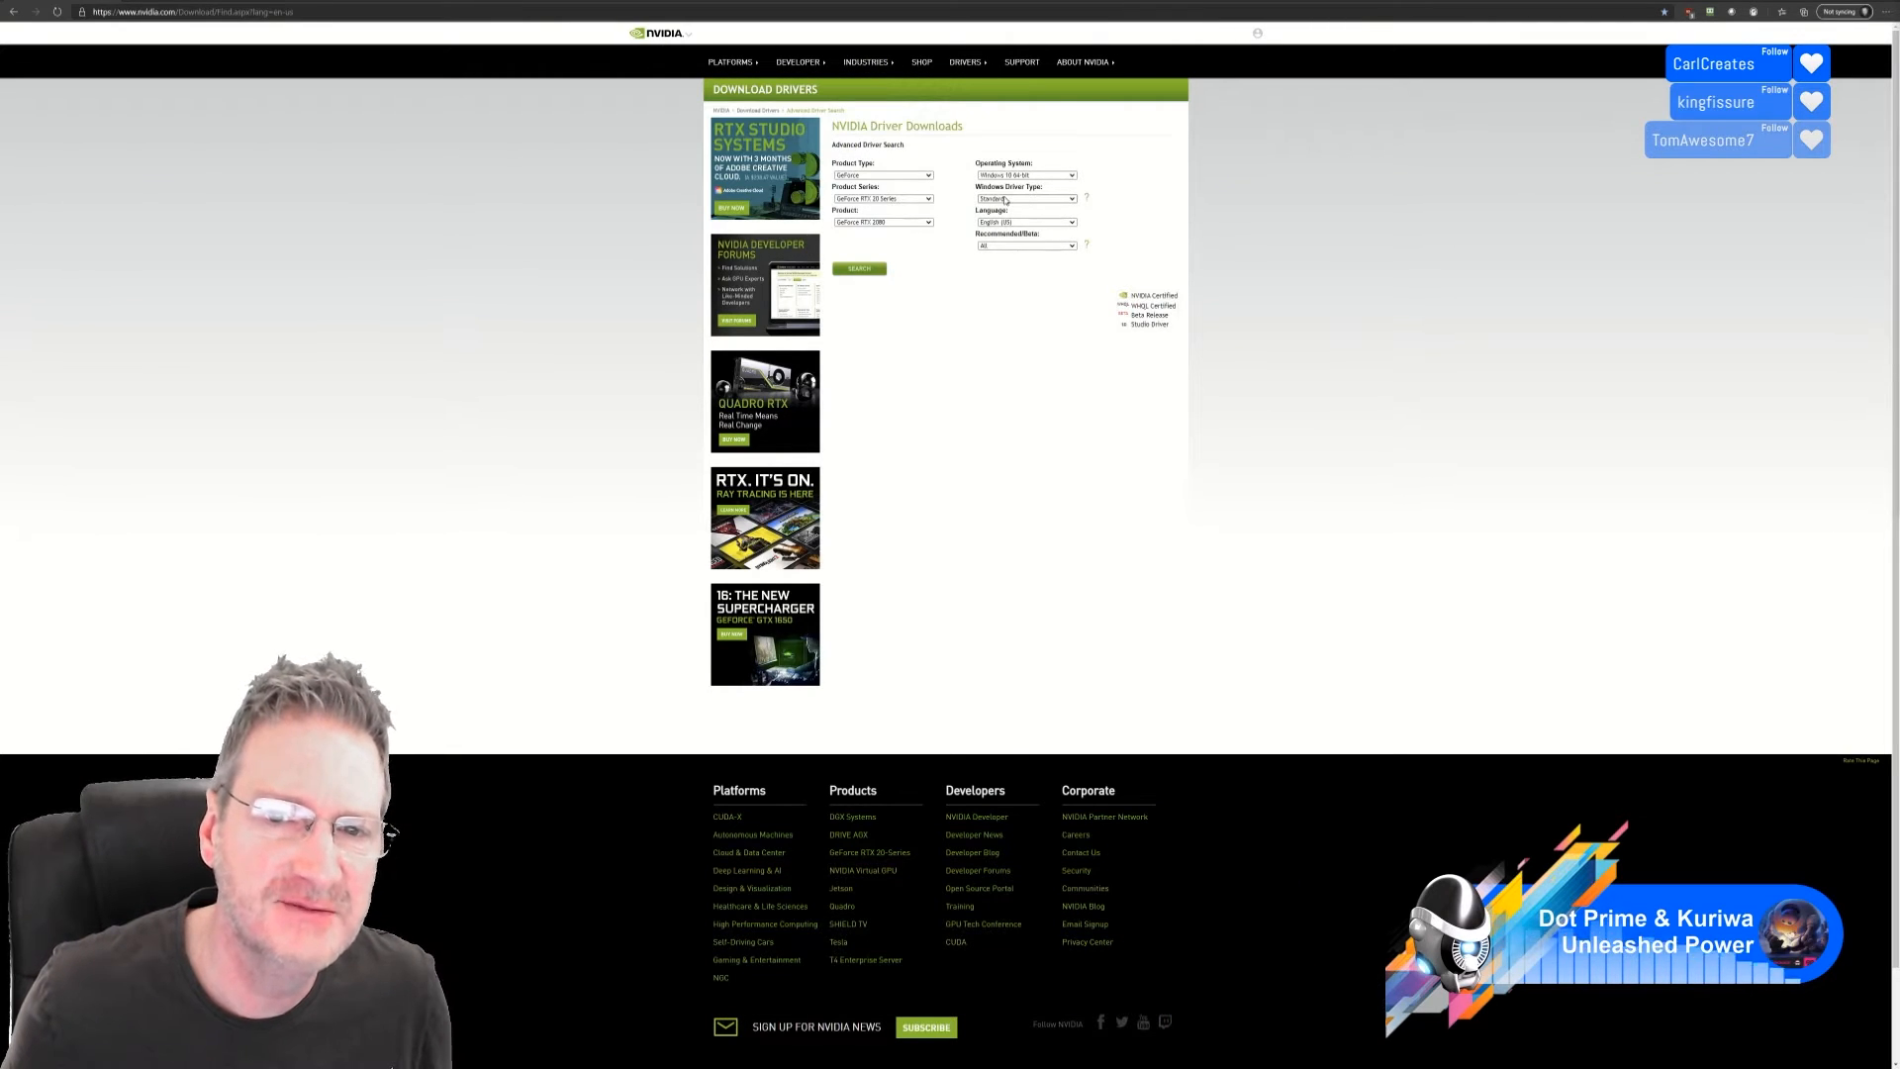
Examine the available Windows Driver Type options in the driver search form, keeping Standard
click(1063, 200)
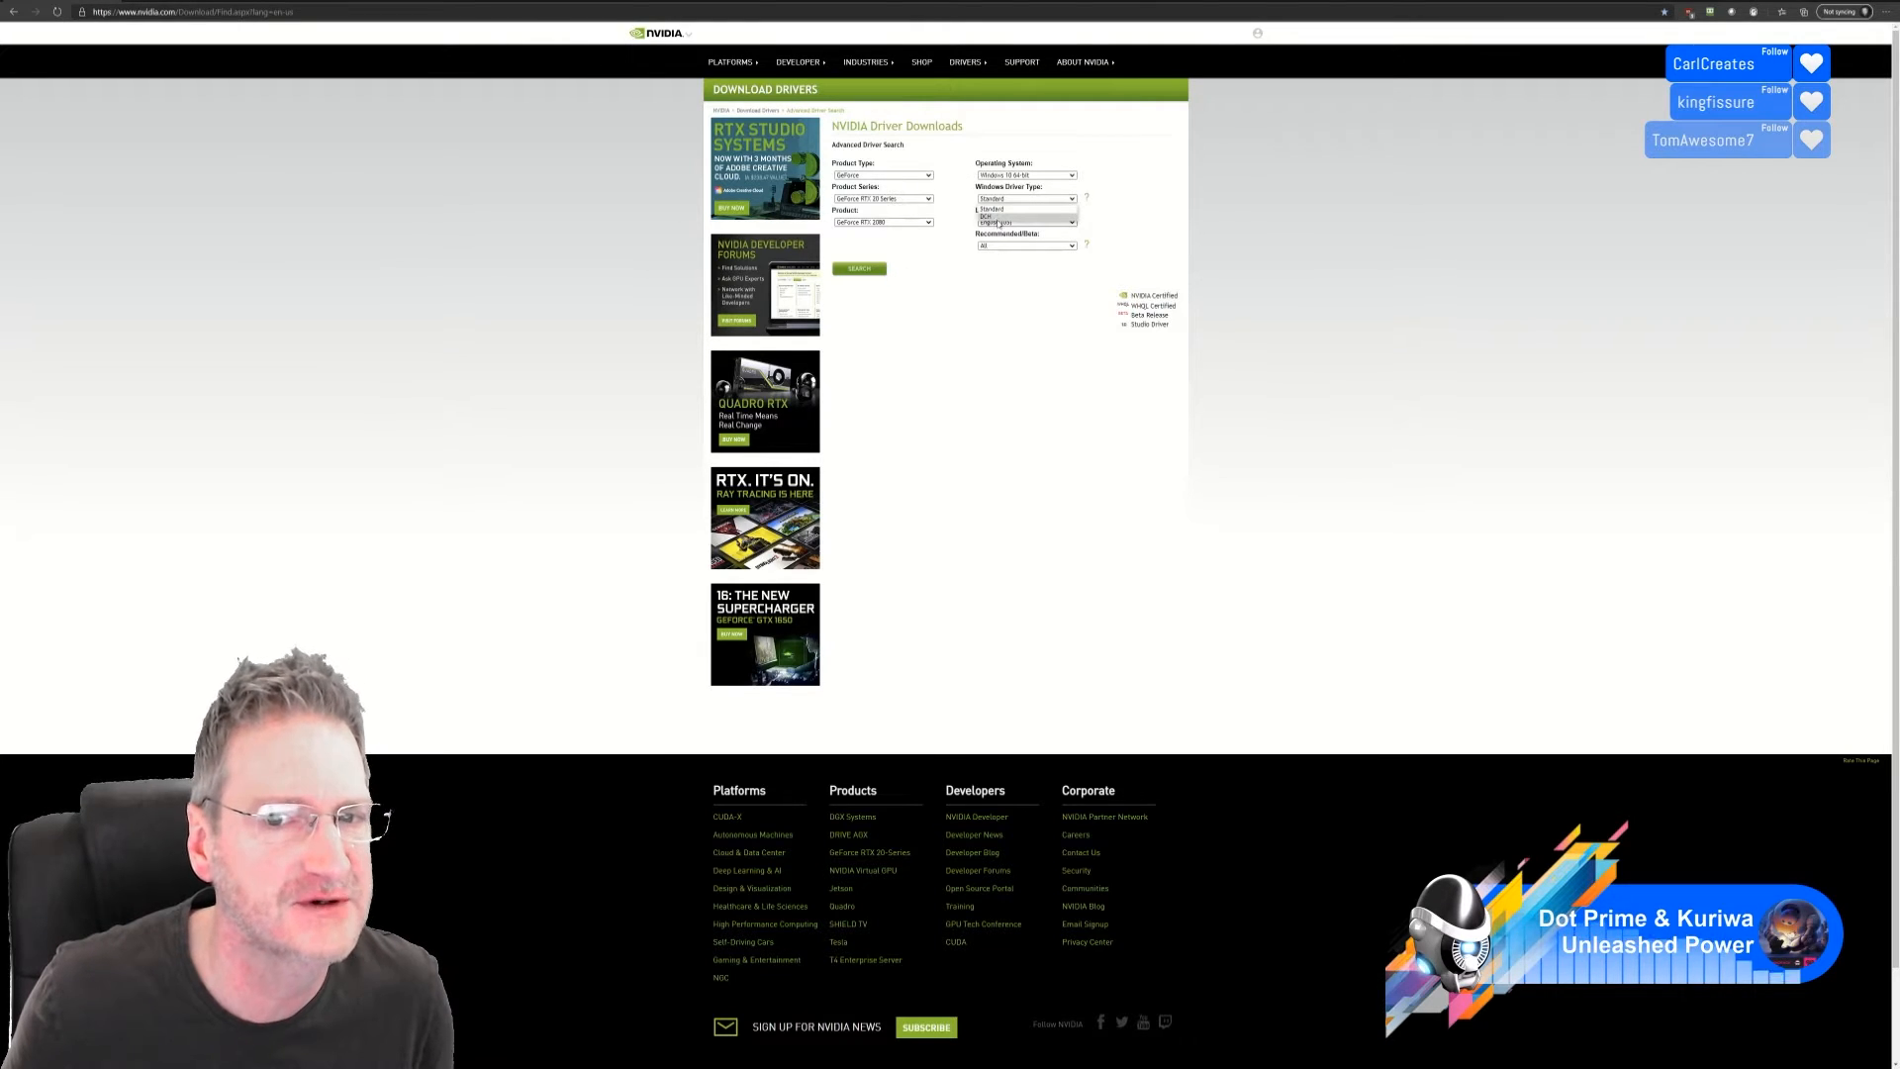
click(1291, 216)
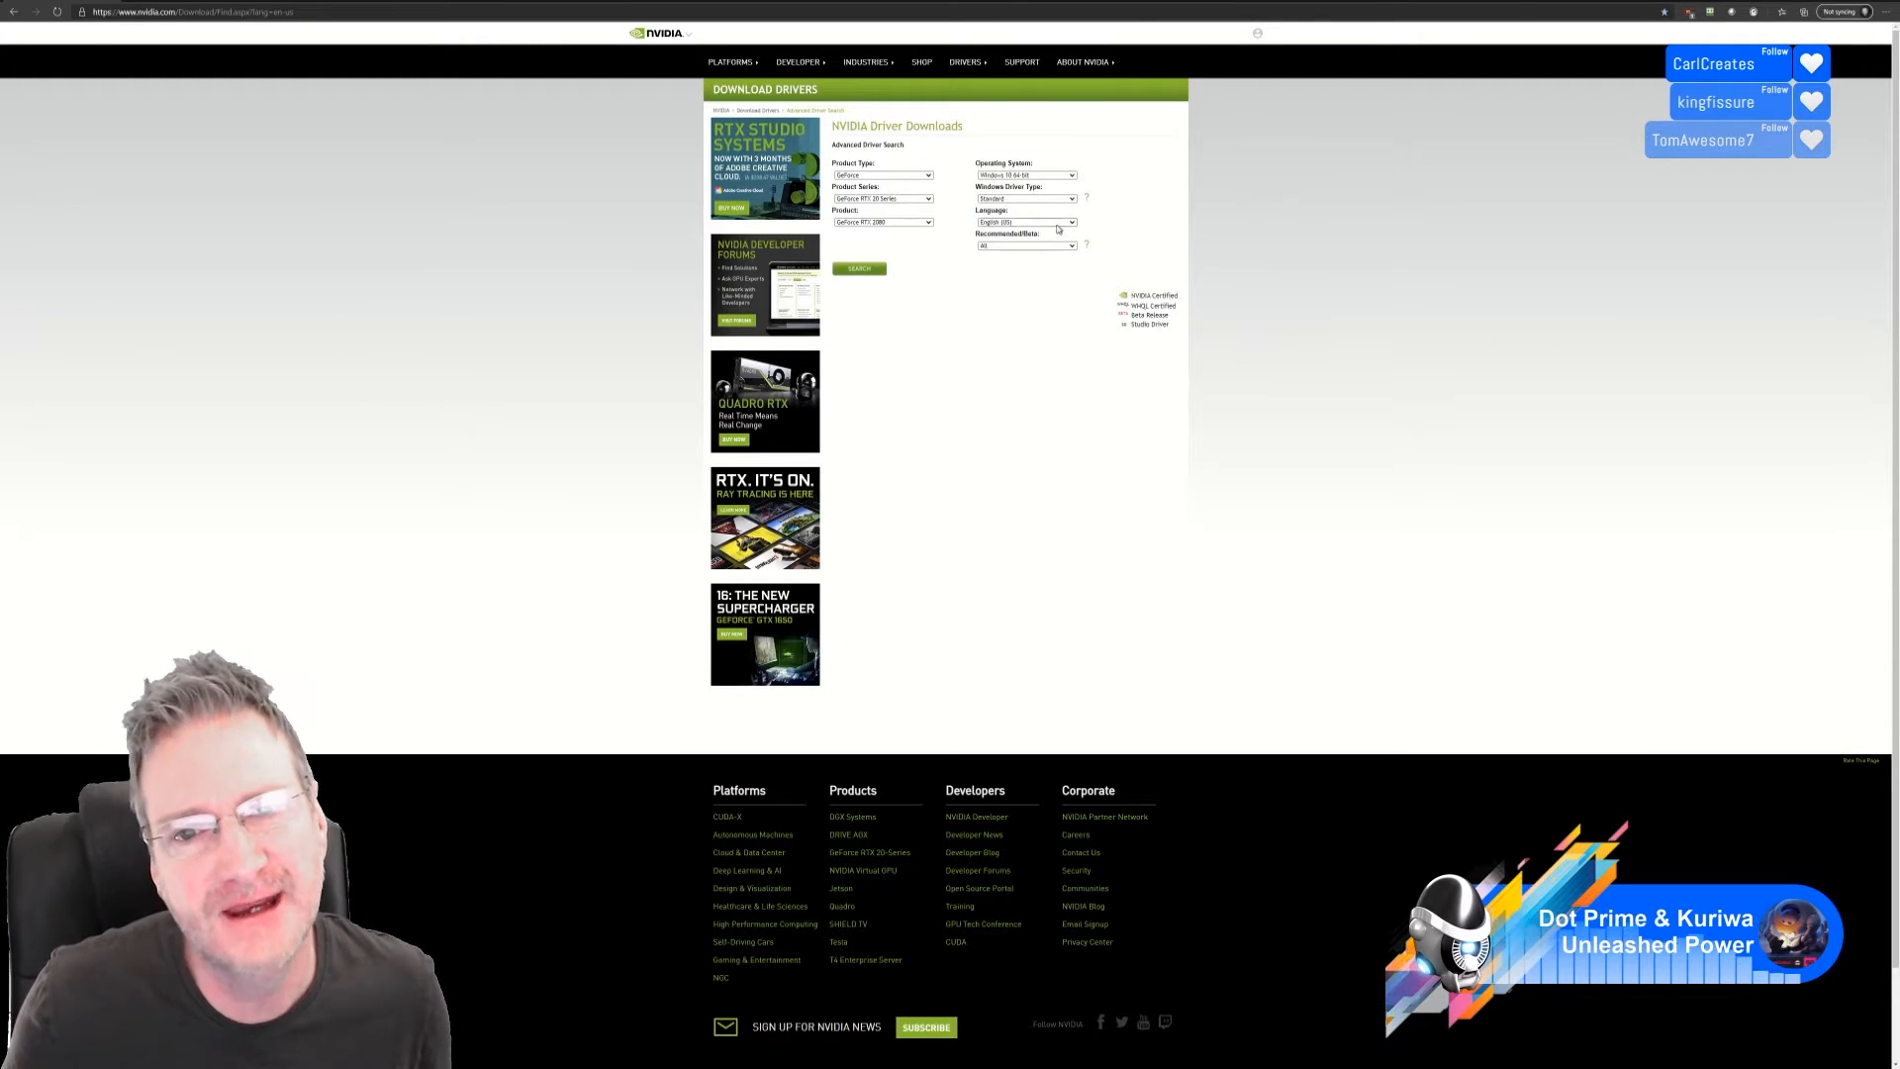
click(1072, 199)
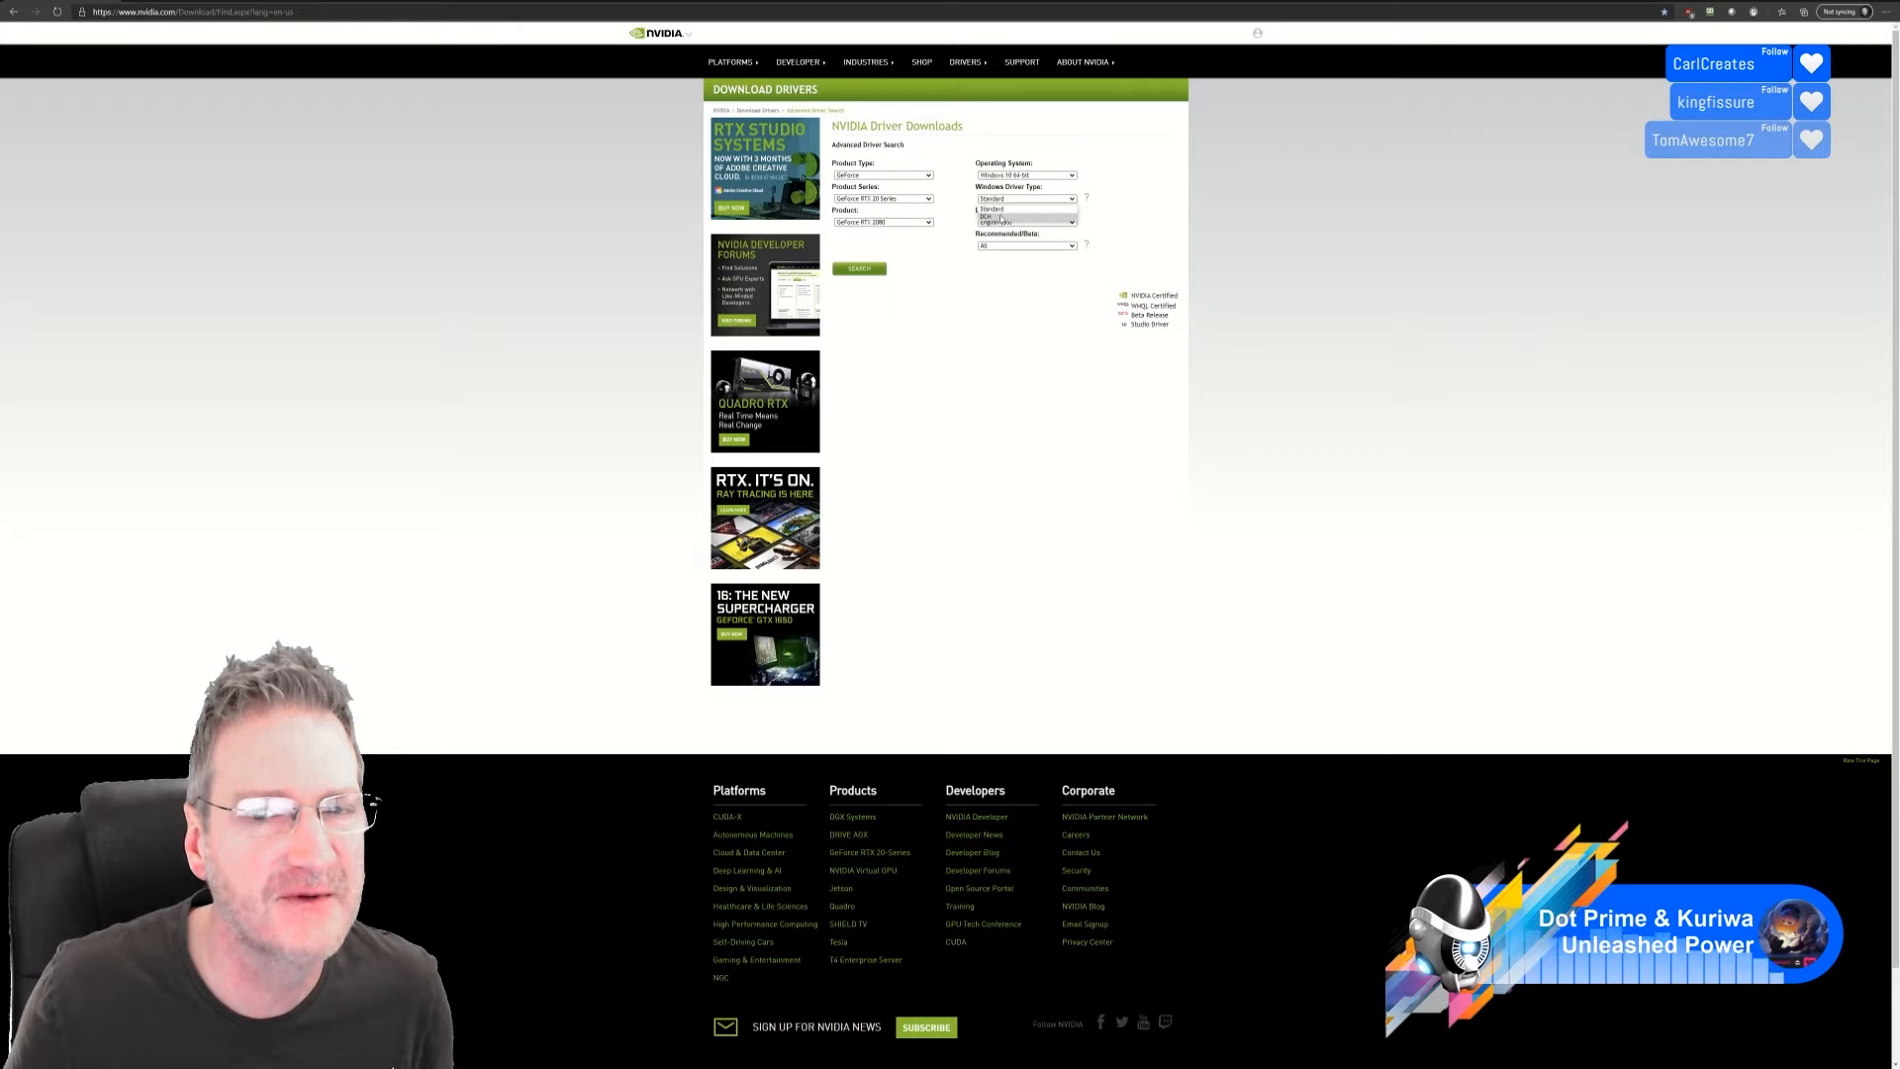
click(1332, 234)
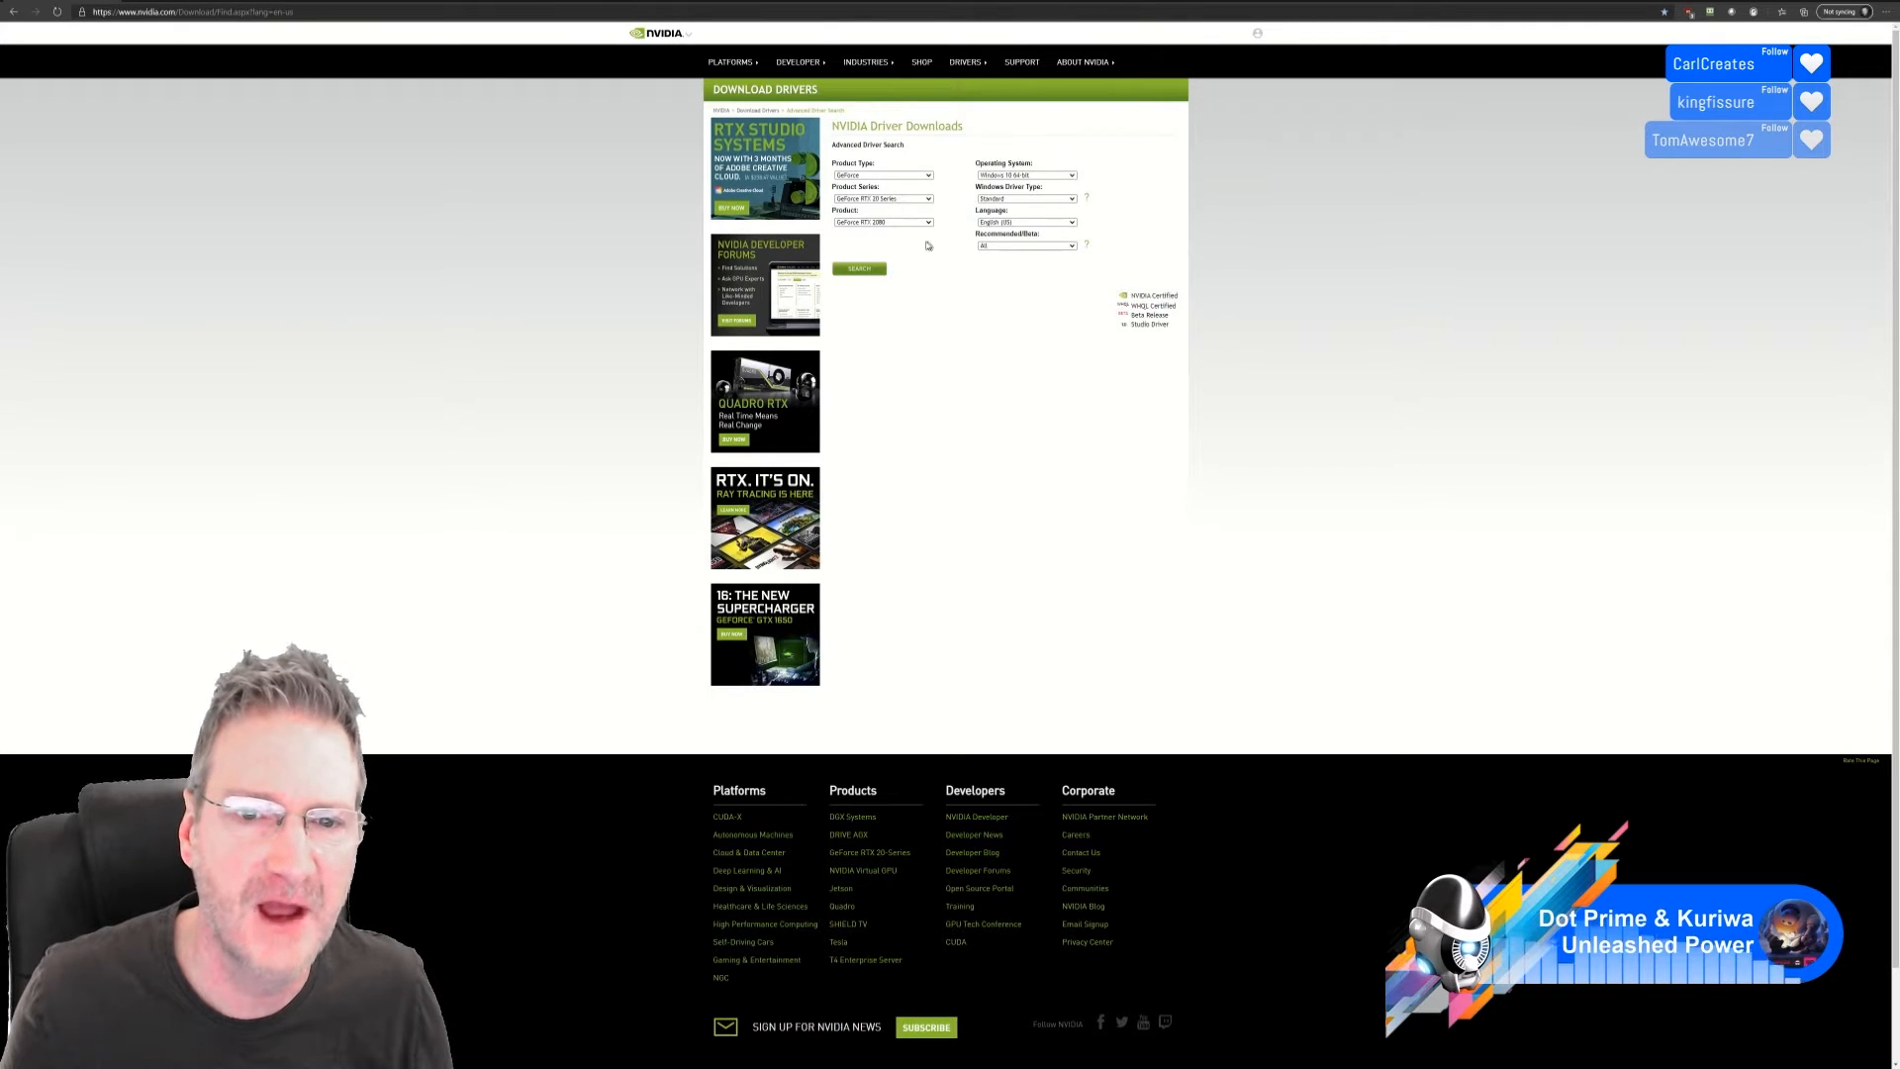
Search the Standard drivers for the GeForce RTX 2080, compare the newest Studio and Game Ready versions, and switch back to Substance Painter
click(859, 270)
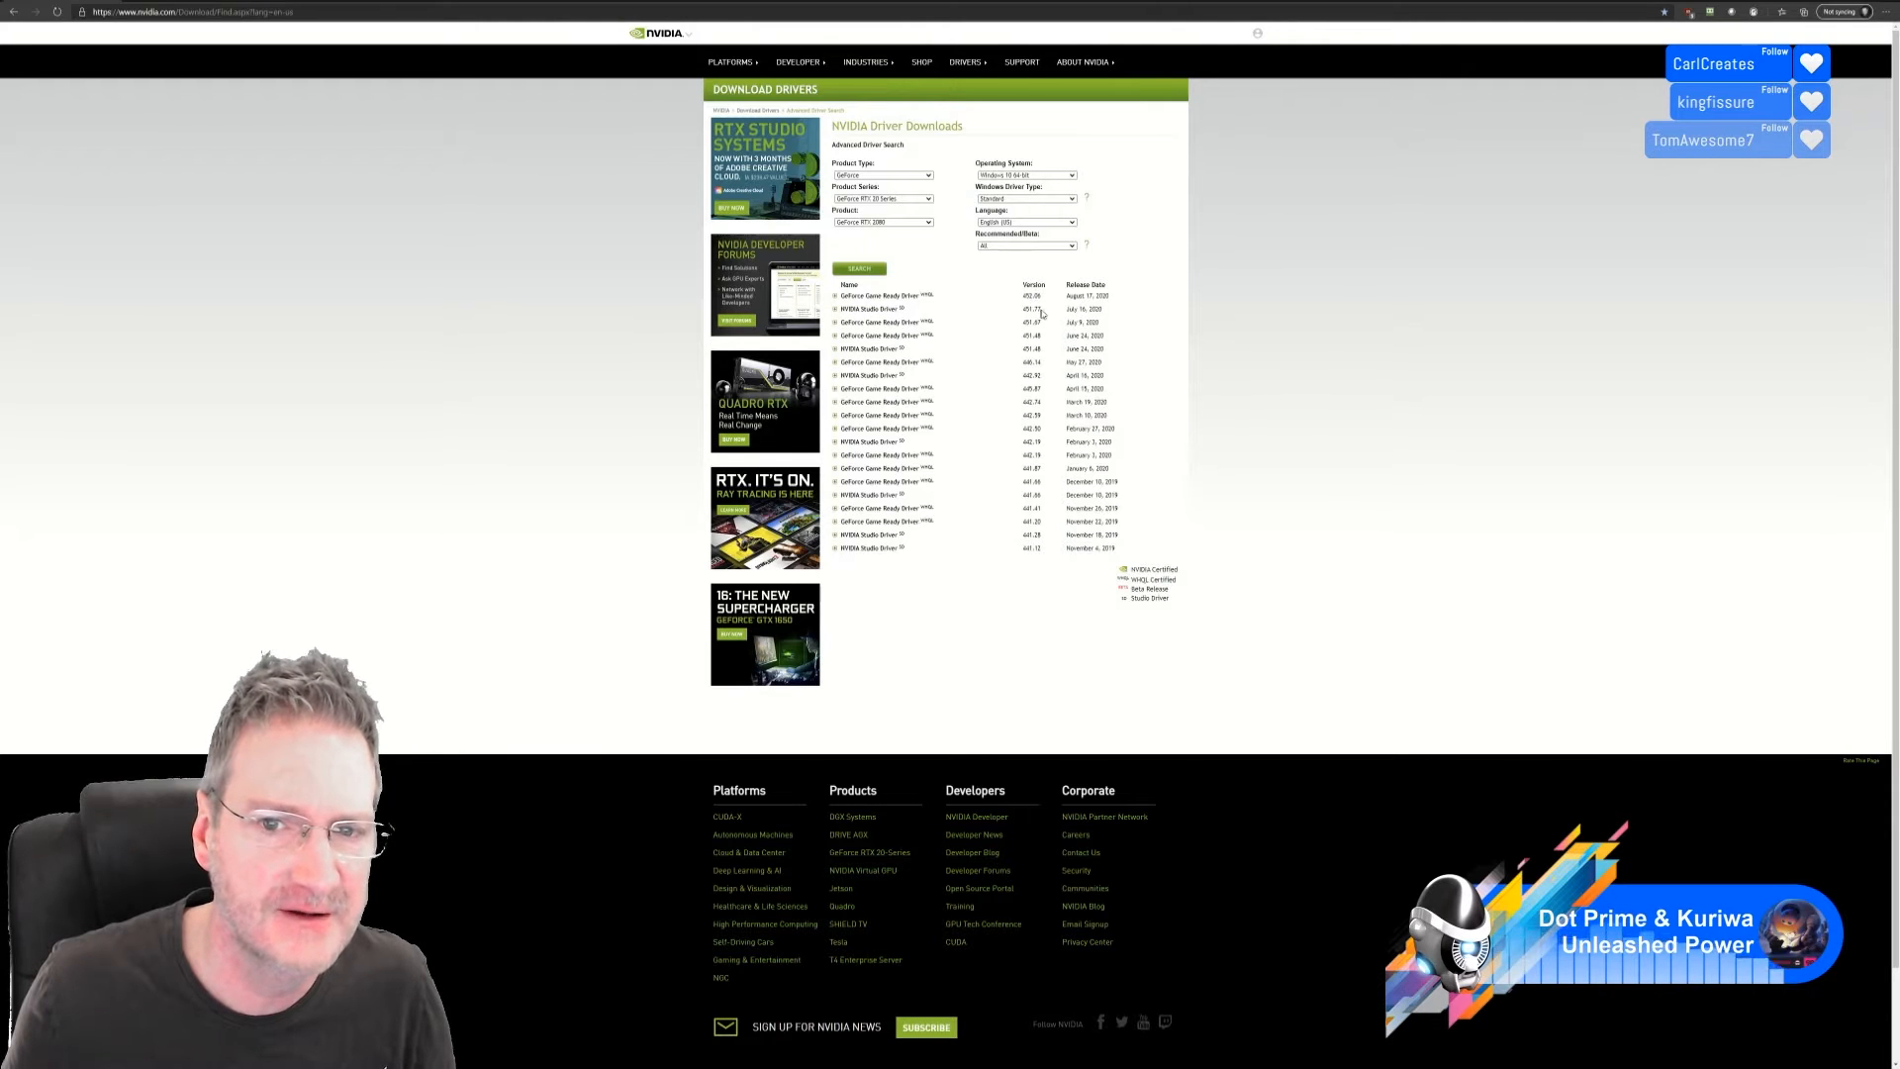
drag(1044, 313, 1025, 311)
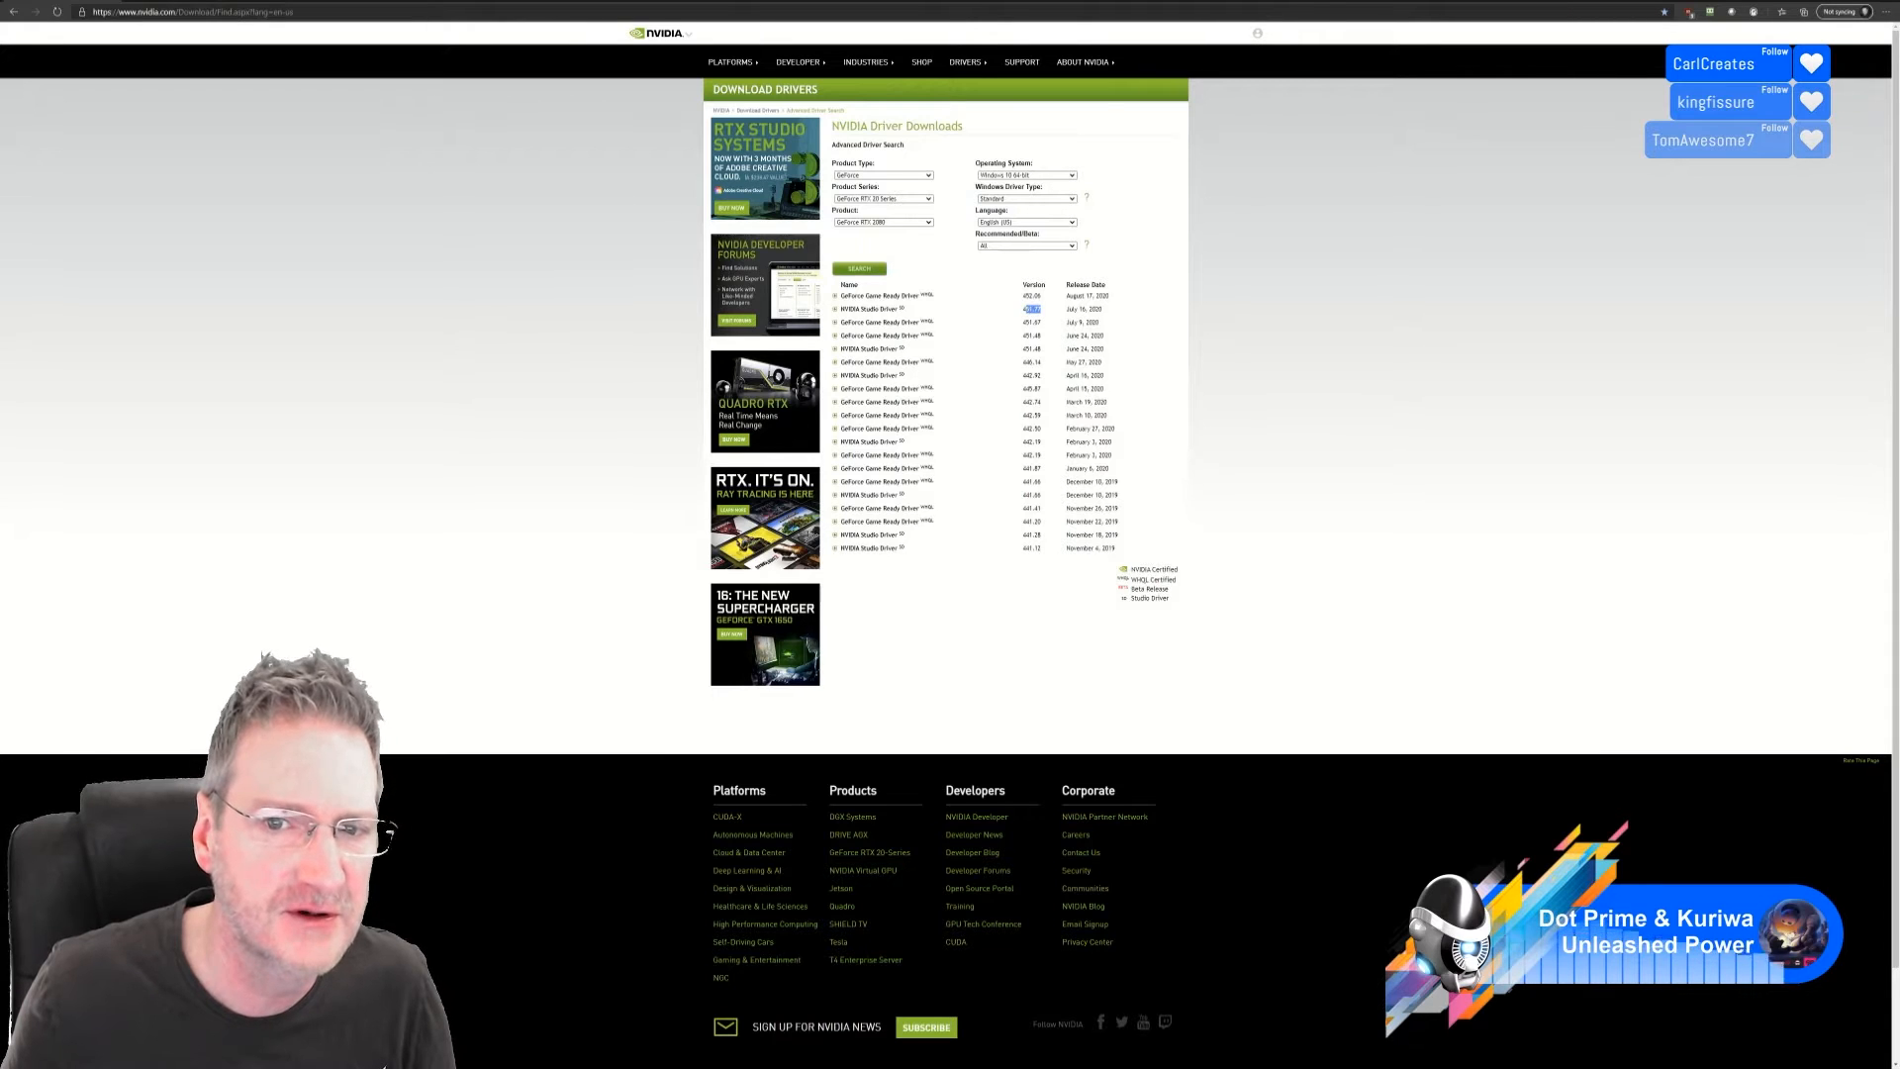
drag(1044, 297, 1022, 297)
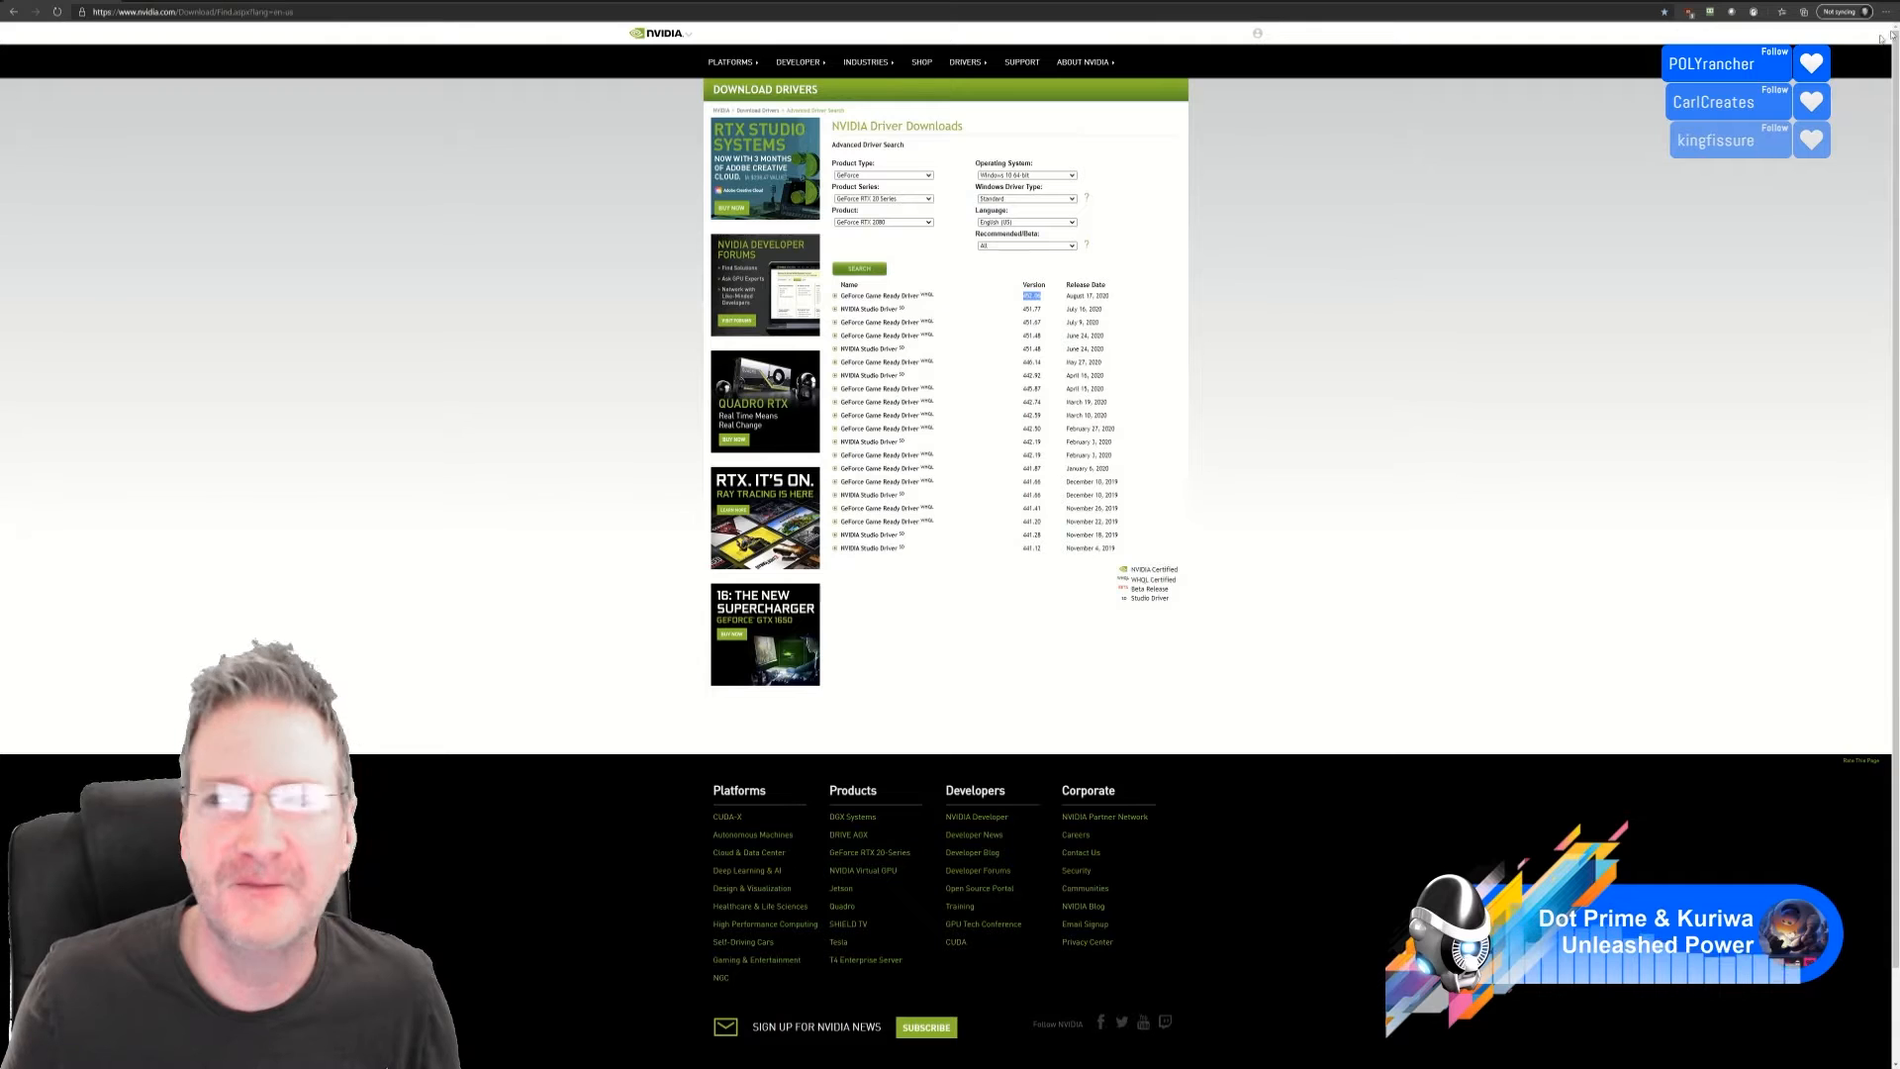
key(alt+Tab)
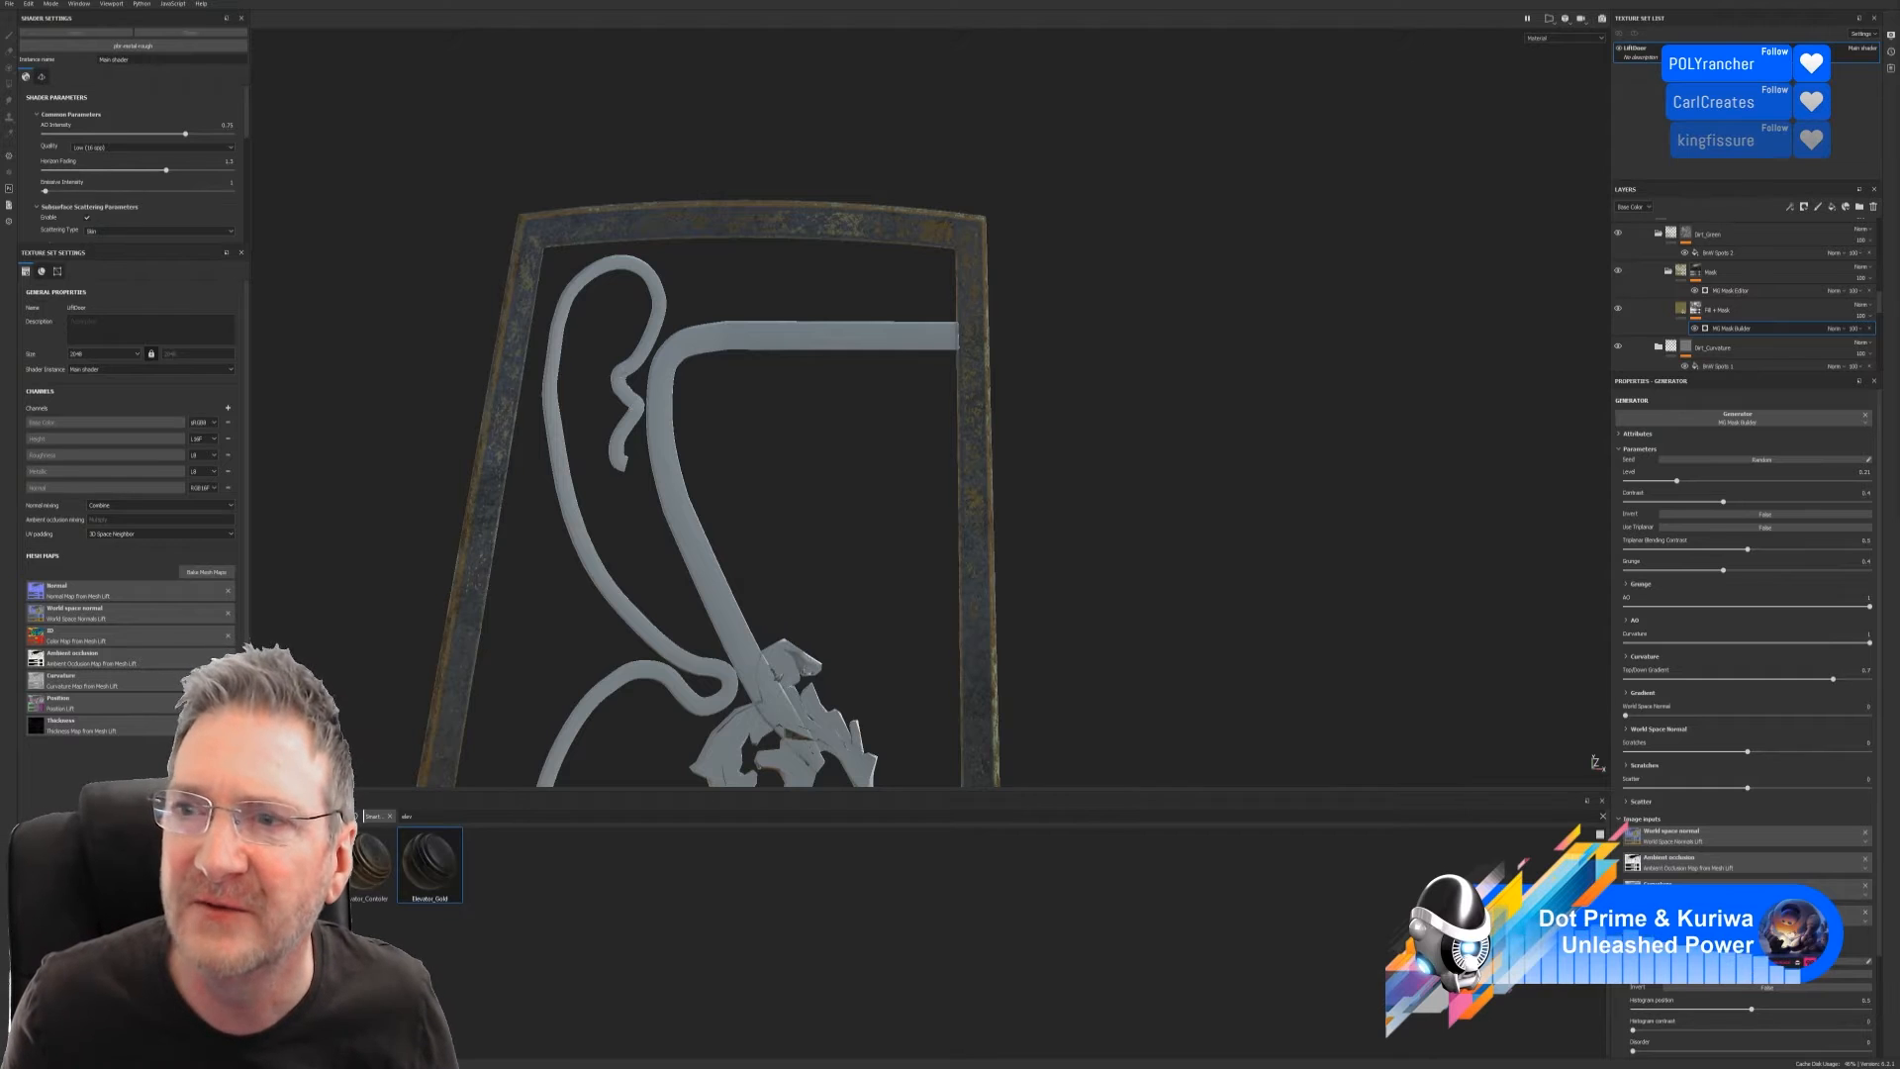
Switch to the NVIDIA Control Panel, check the installed driver version in System Information, and close the control panel
key(super+d)
right_click(848, 263)
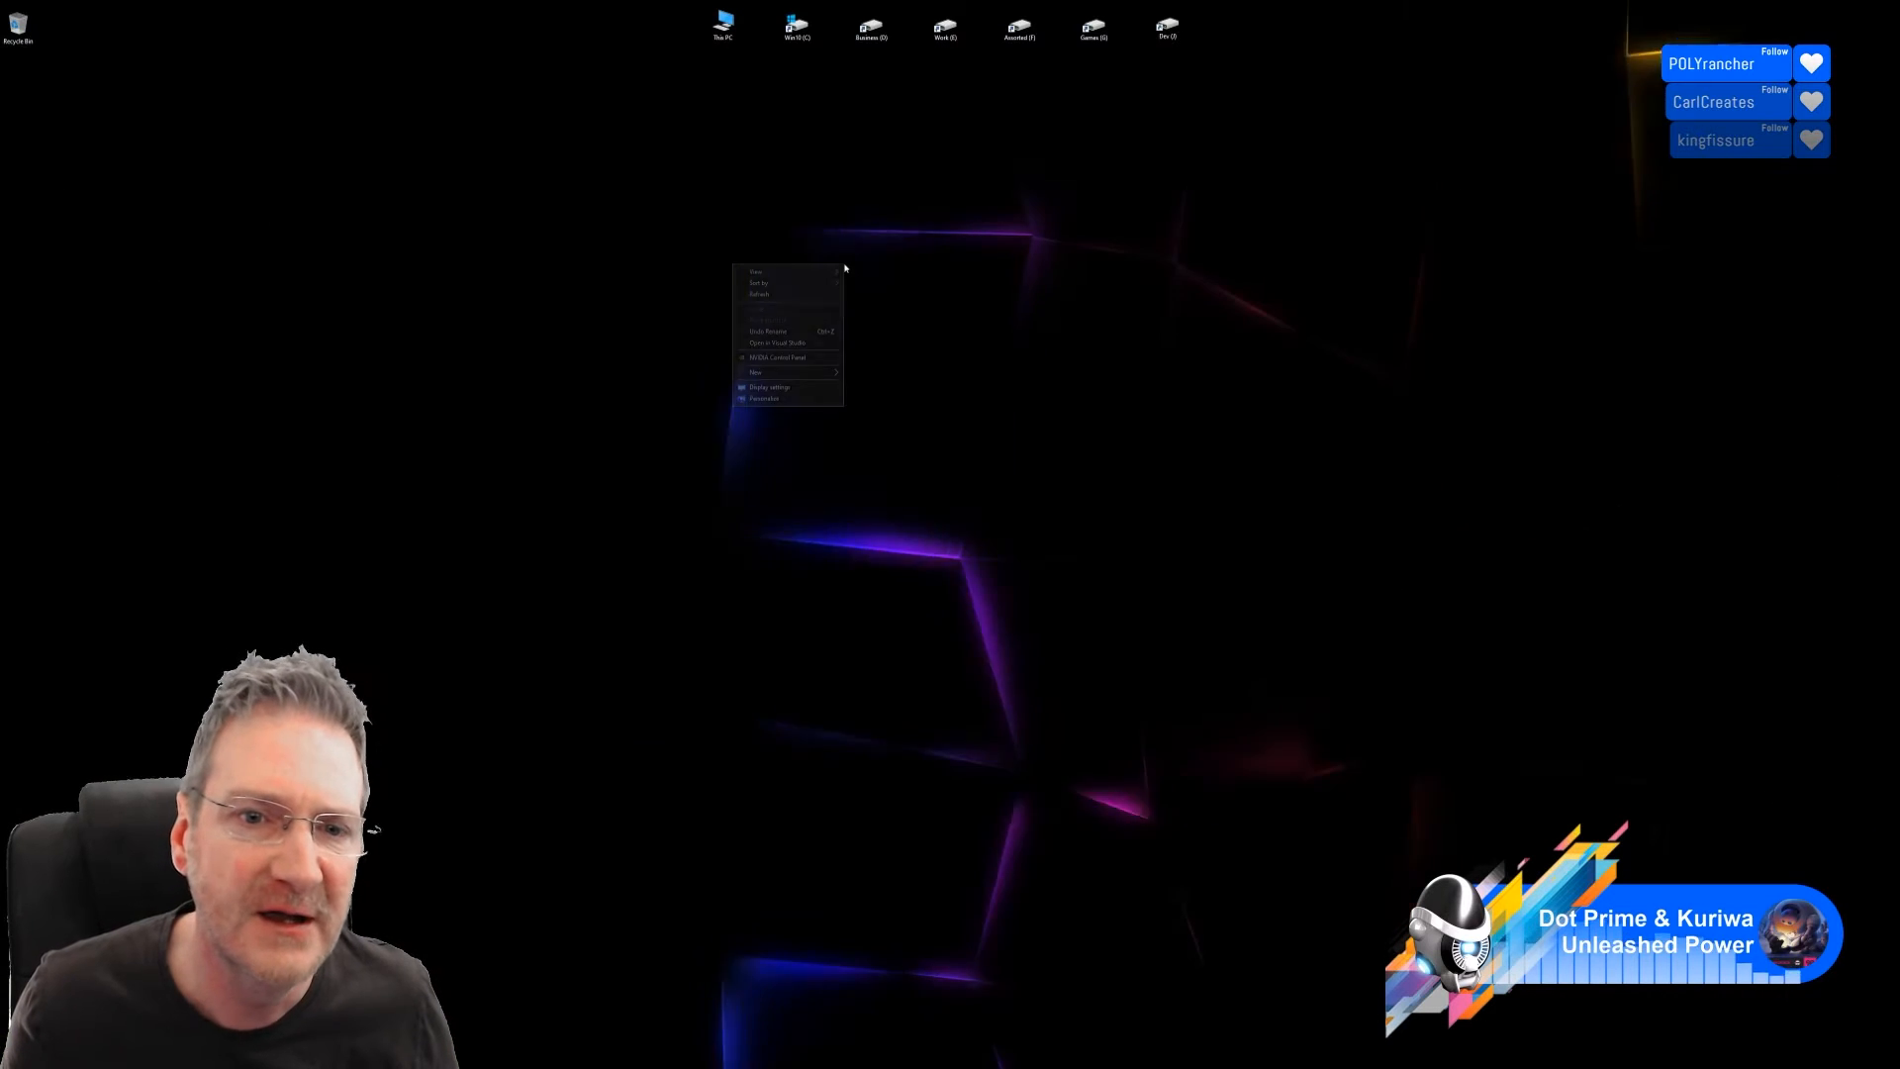
click(772, 357)
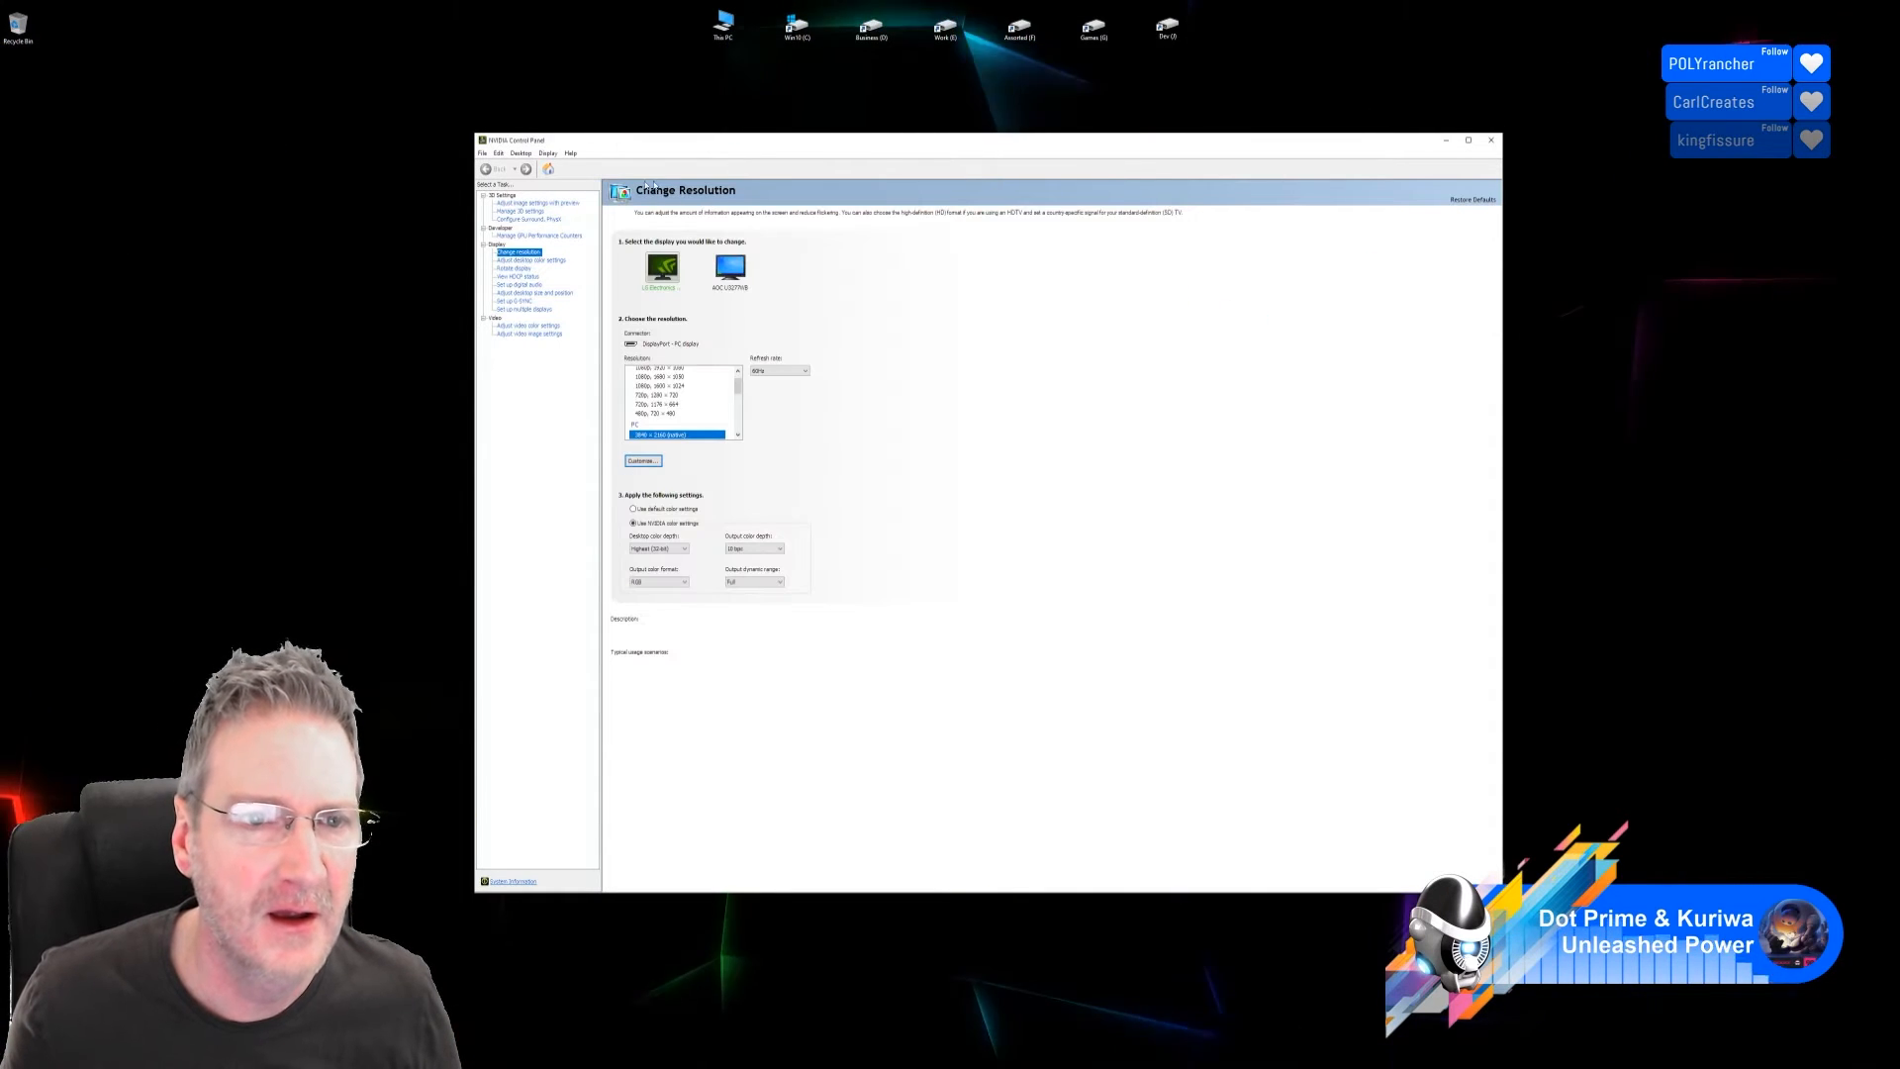
click(571, 154)
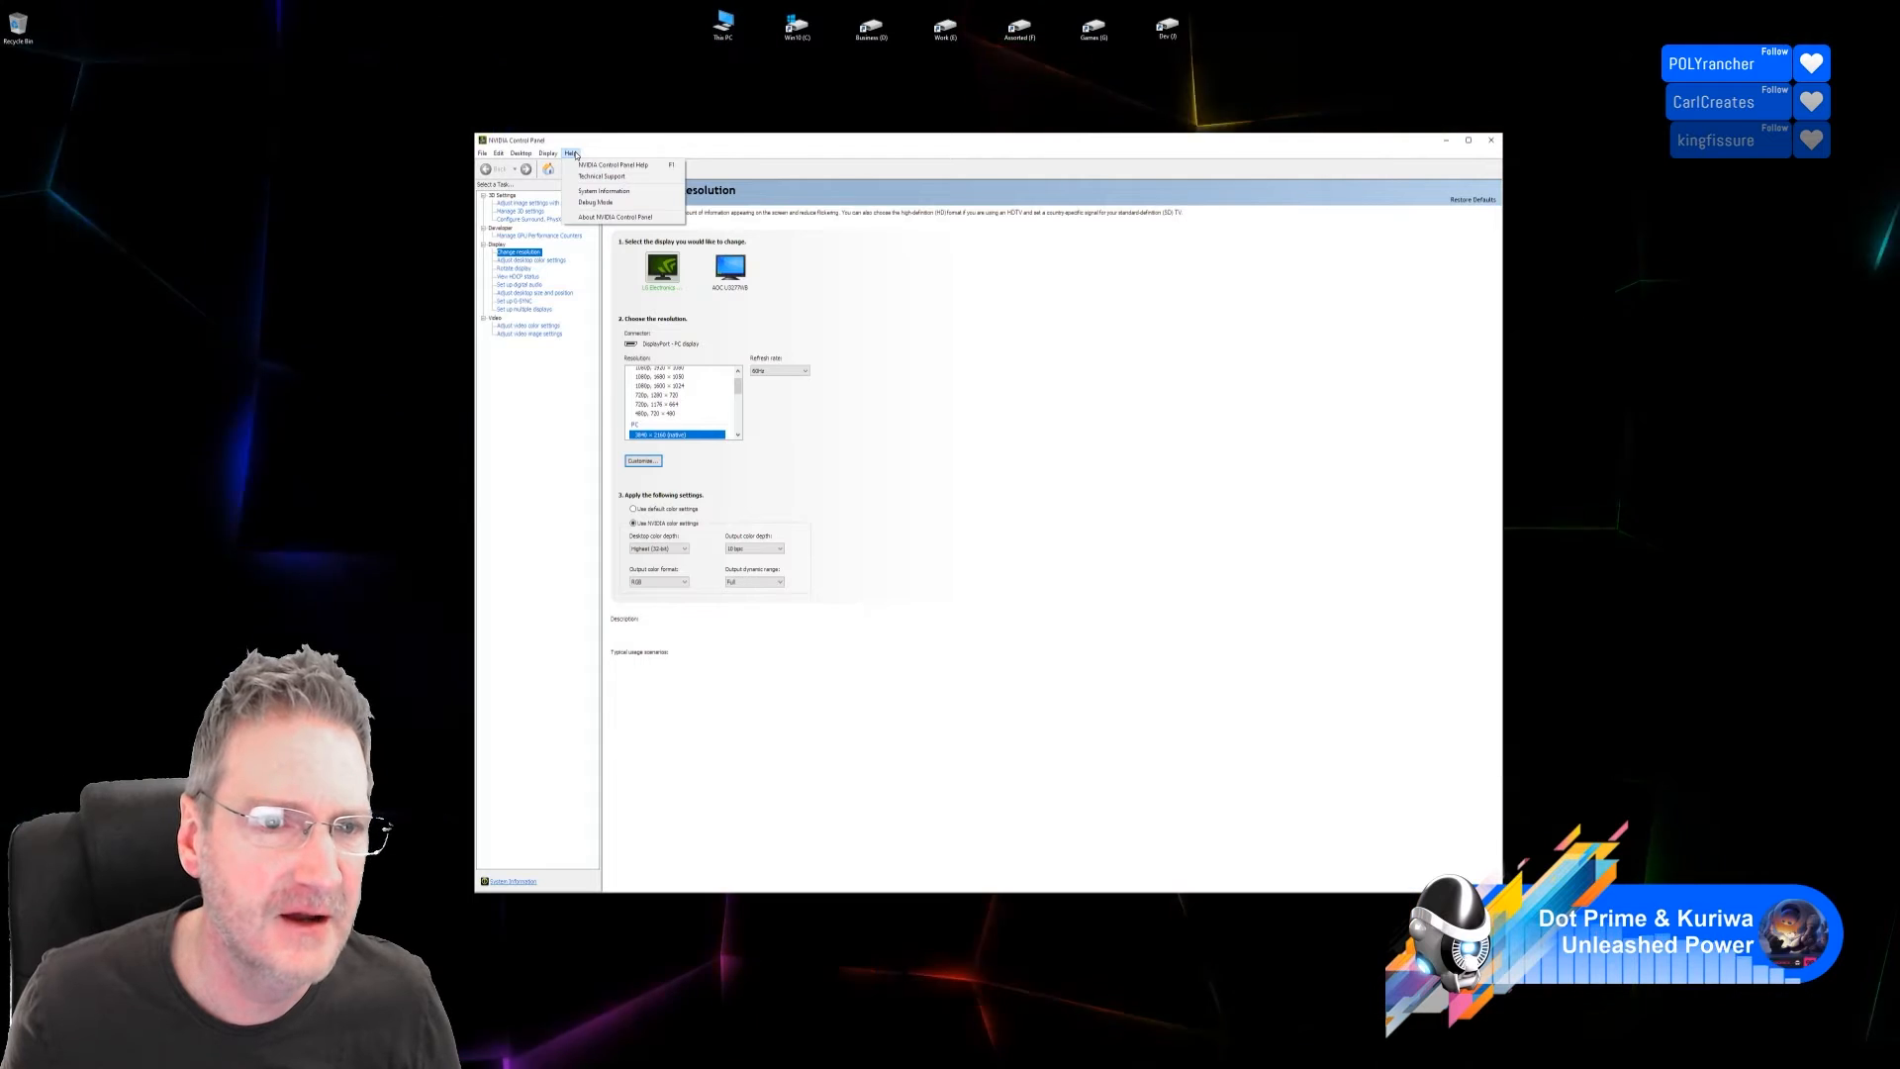
click(618, 203)
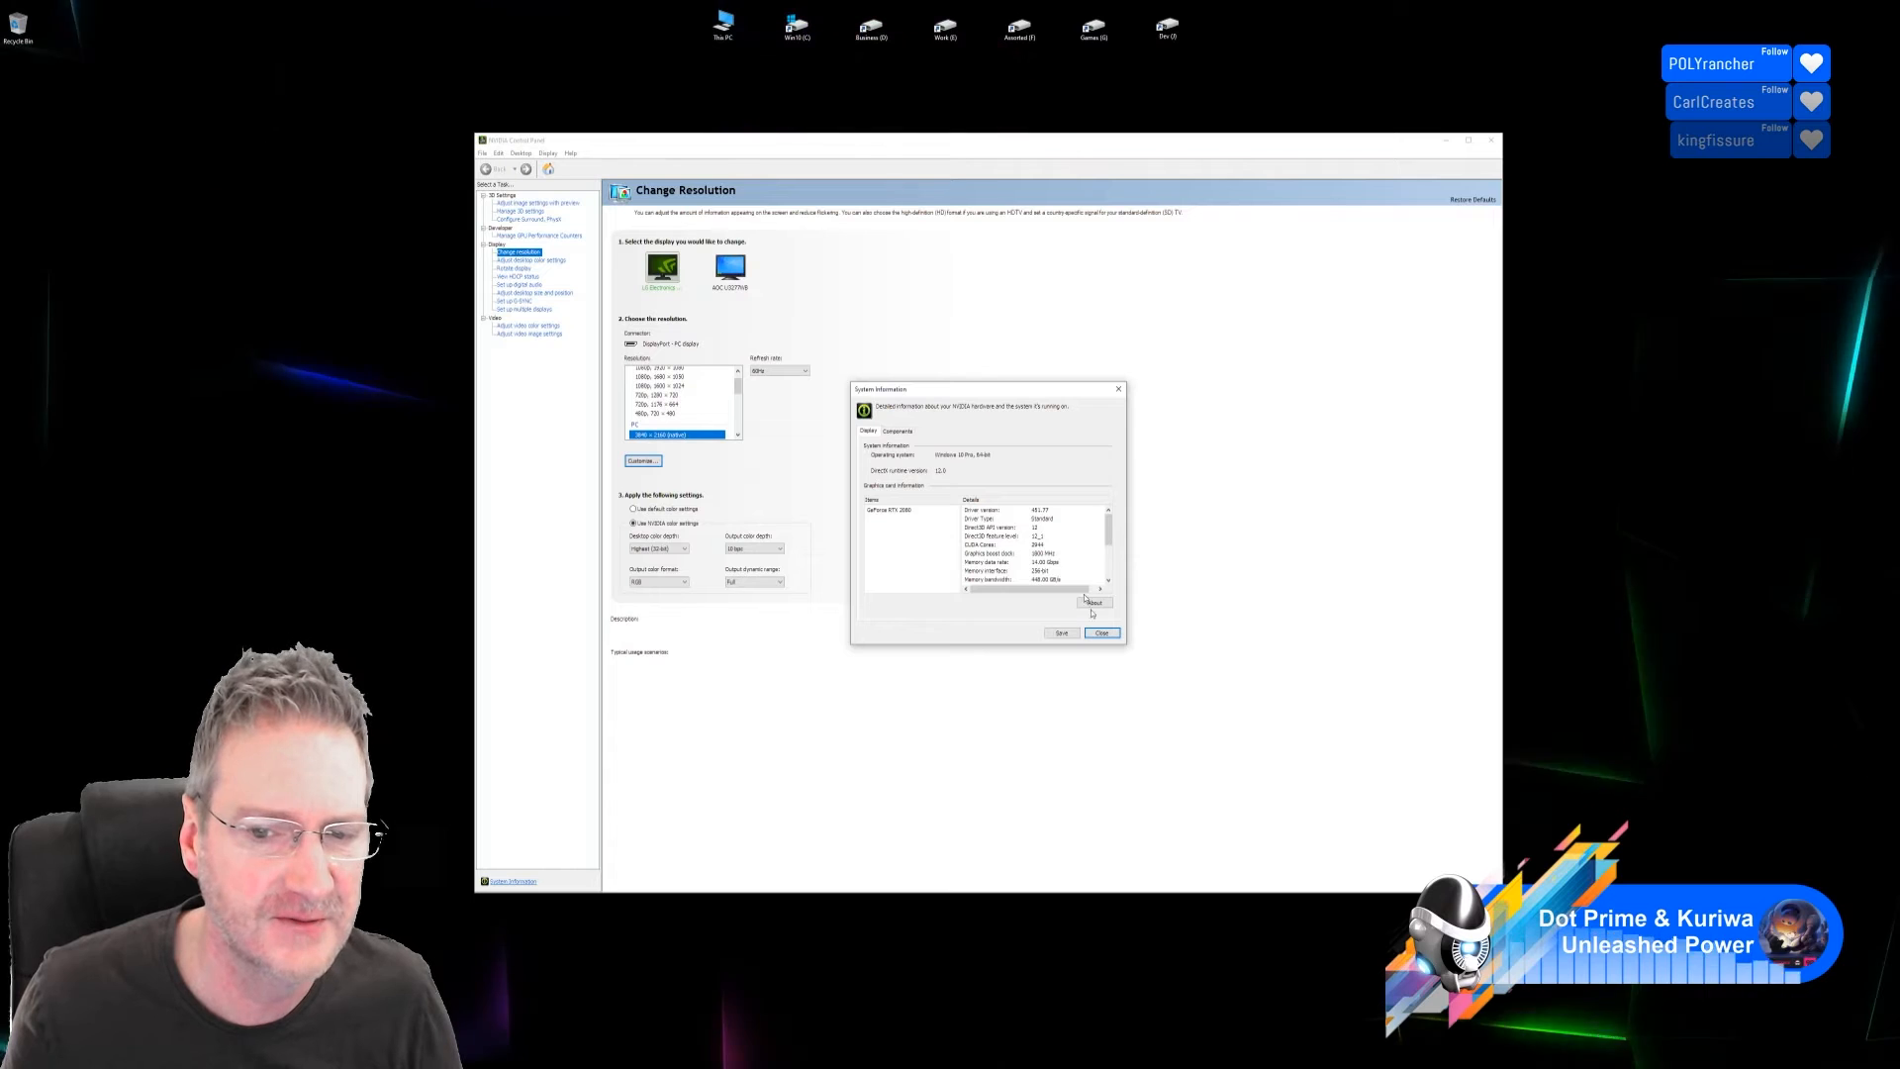
click(1102, 632)
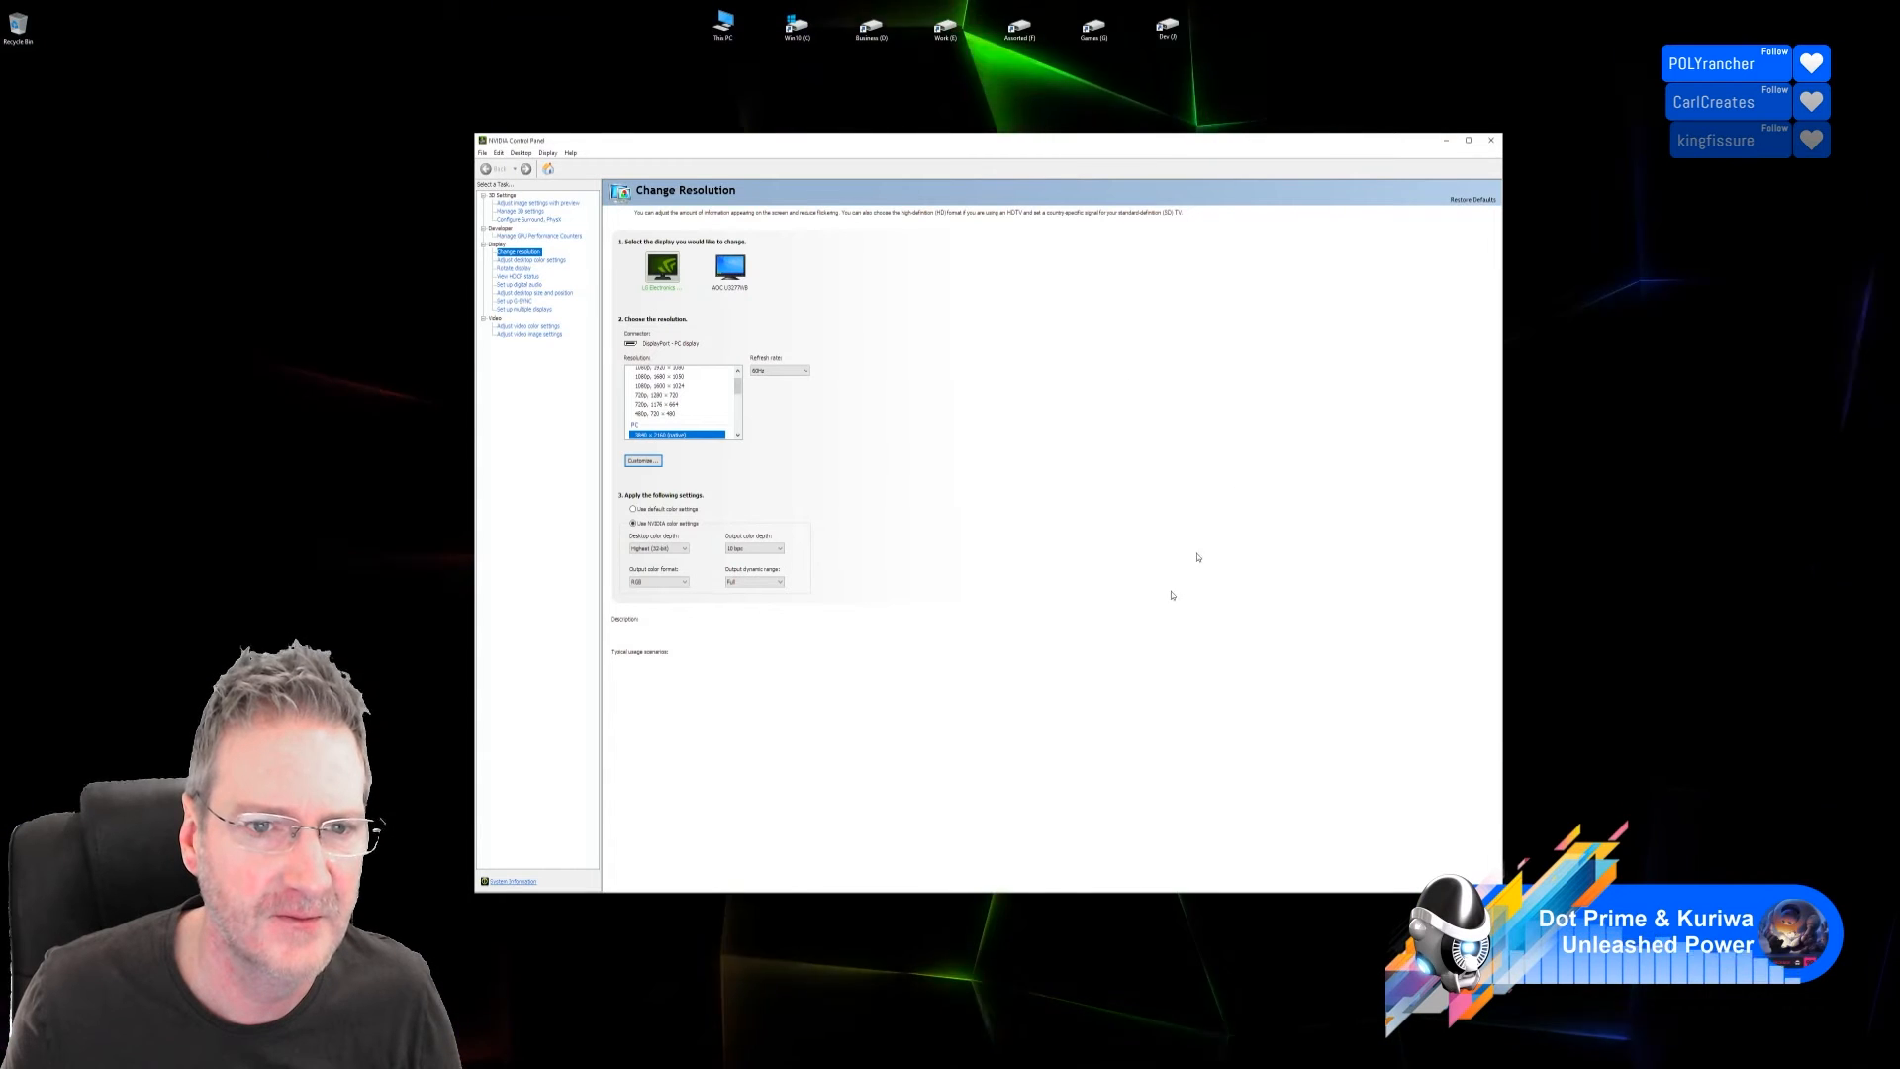
click(1491, 141)
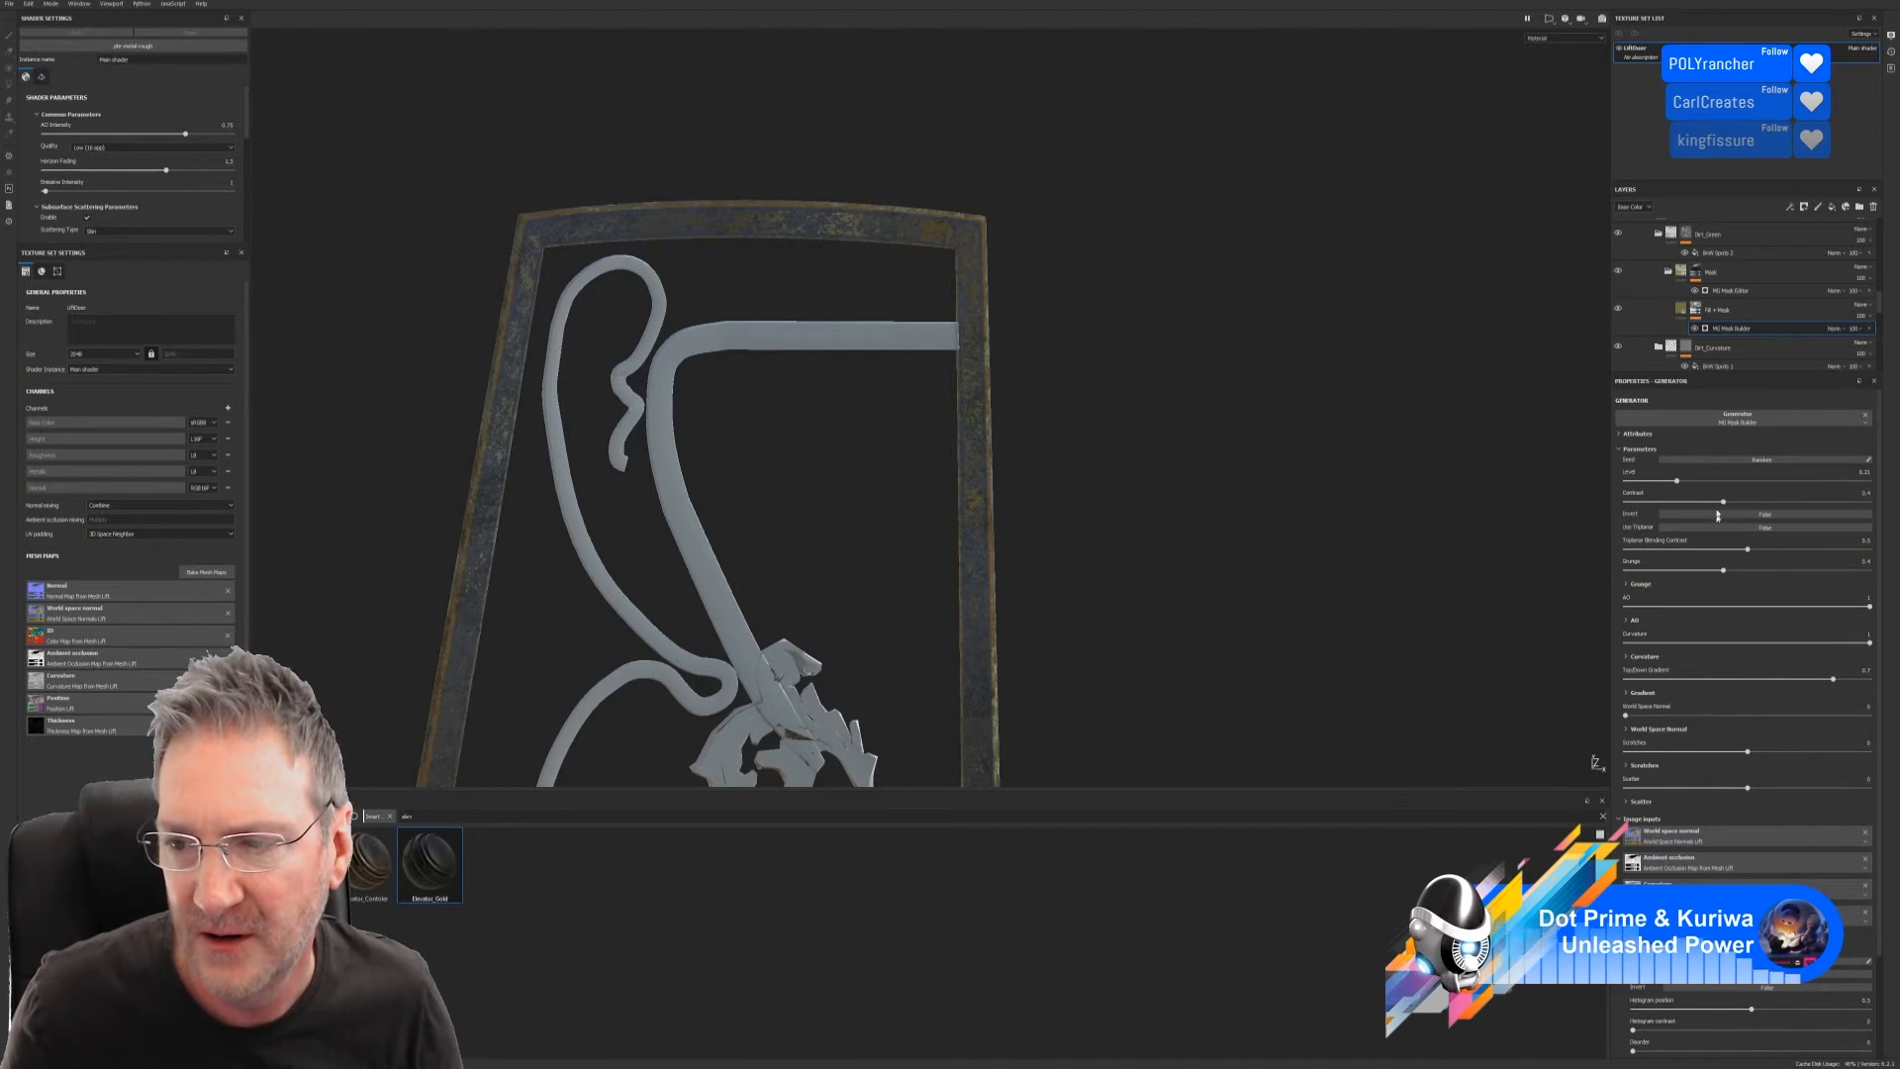
Set the Level of the fill layer's MG Mask Builder to about 0.35
mouse_move(1677, 482)
mouse_down()
mouse_move(1828, 480)
mouse_move(1710, 486)
mouse_up()
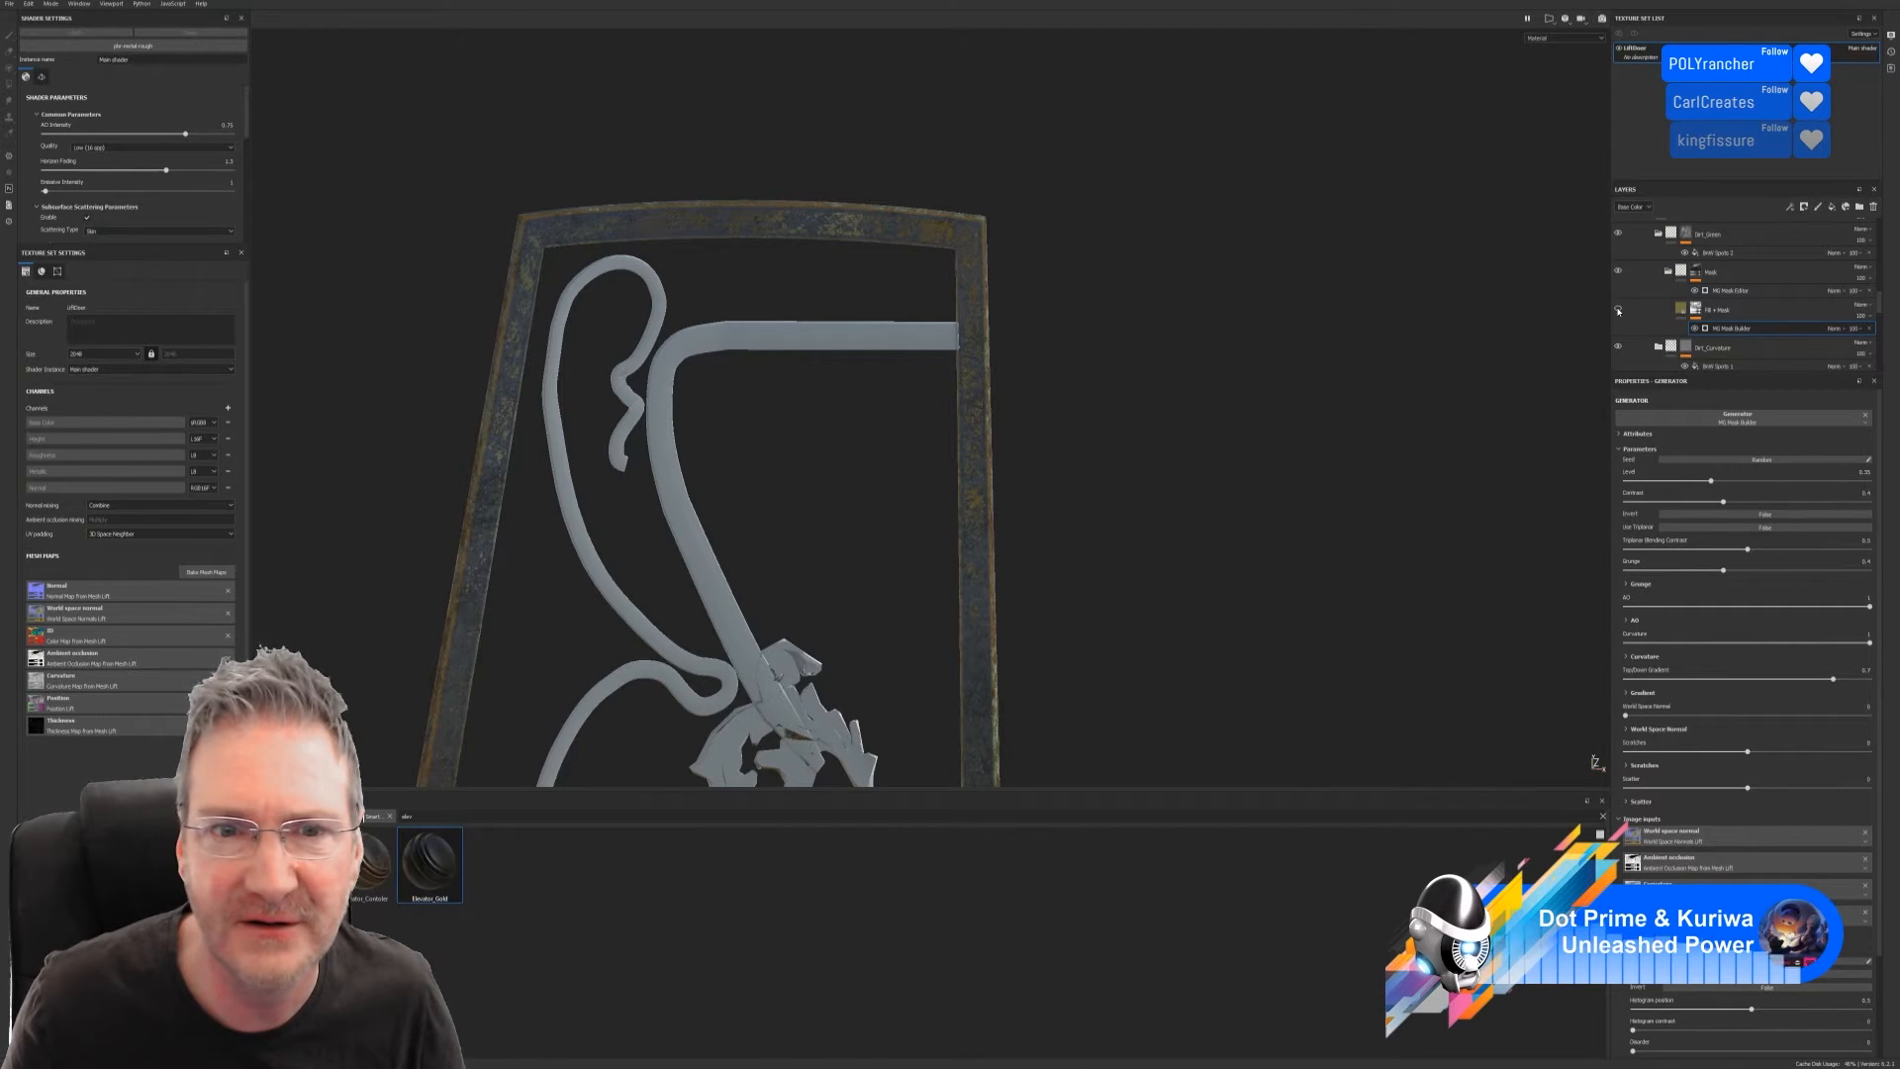
Examine how the curvature dirt, edge highlight, AO dirt, grunge and bottom Base layers each affect the gate frame
scroll(1632, 313, down, 2)
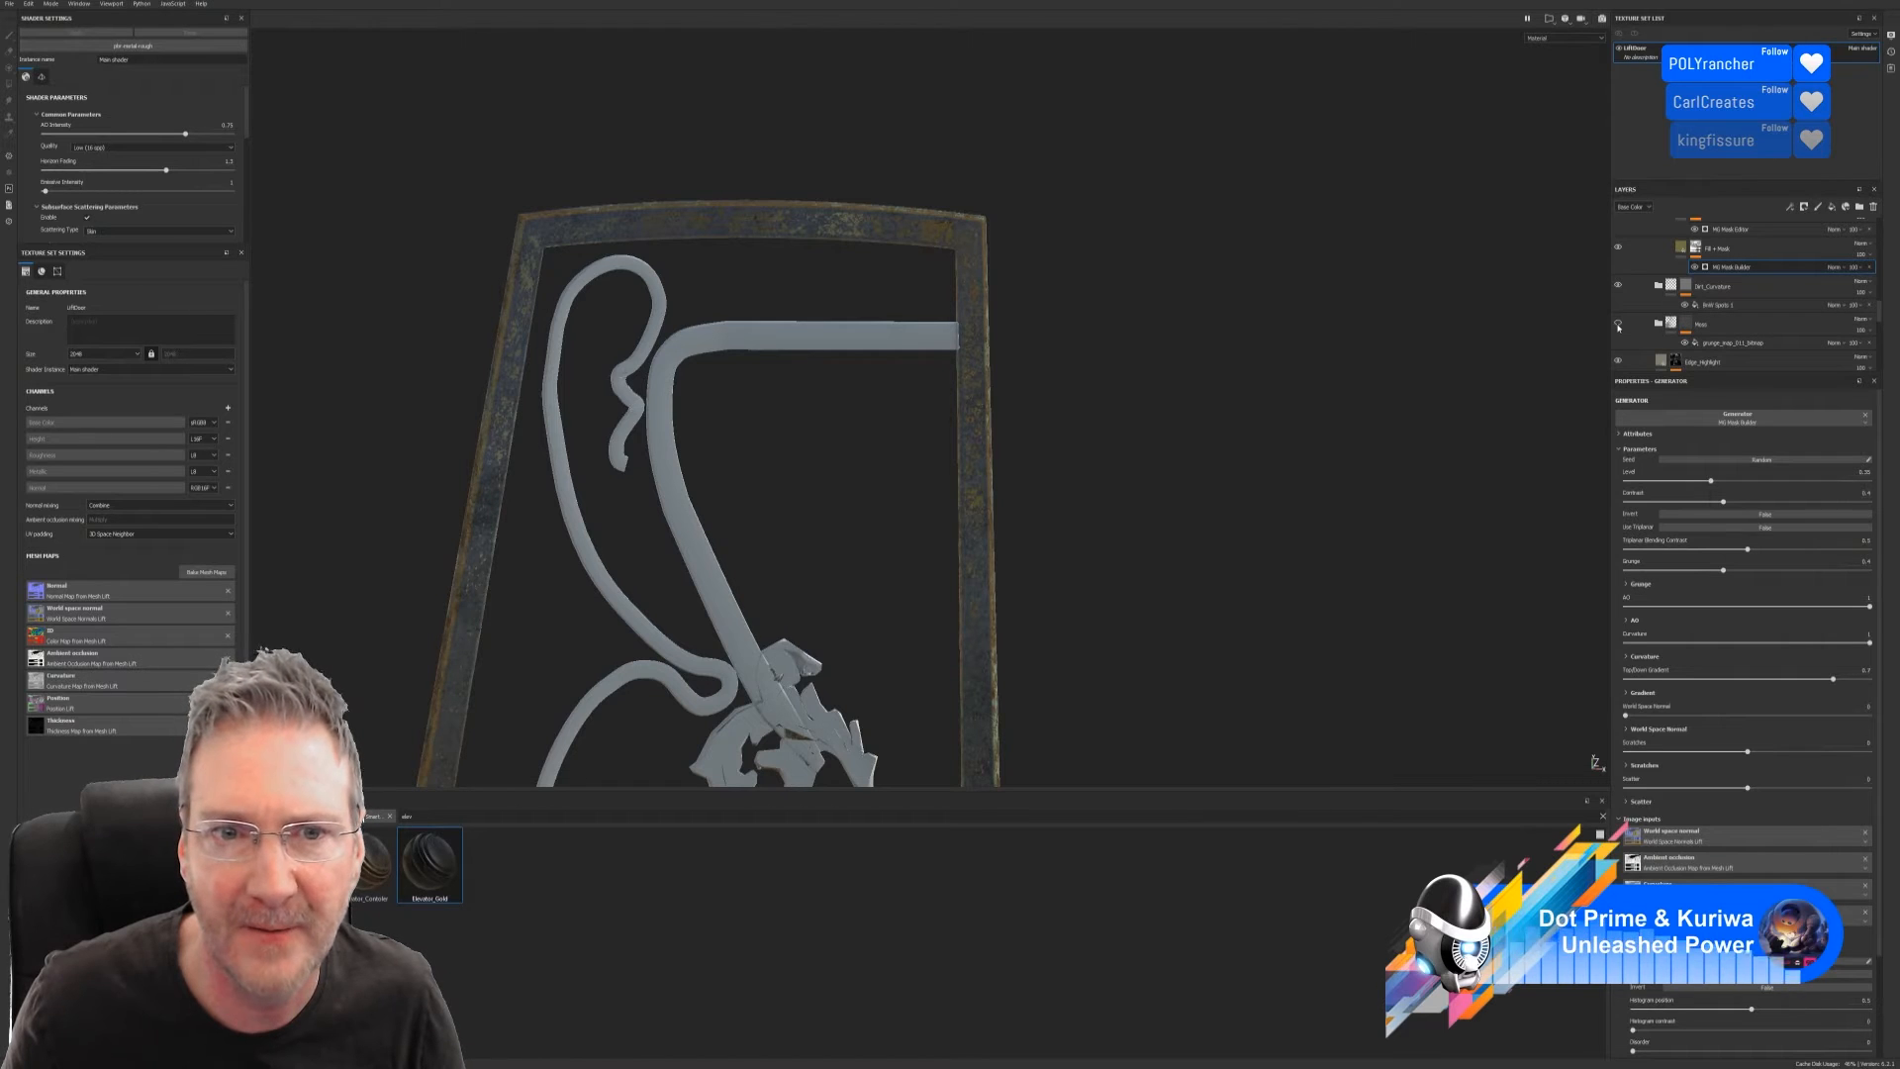
scroll(1633, 326, down, 1)
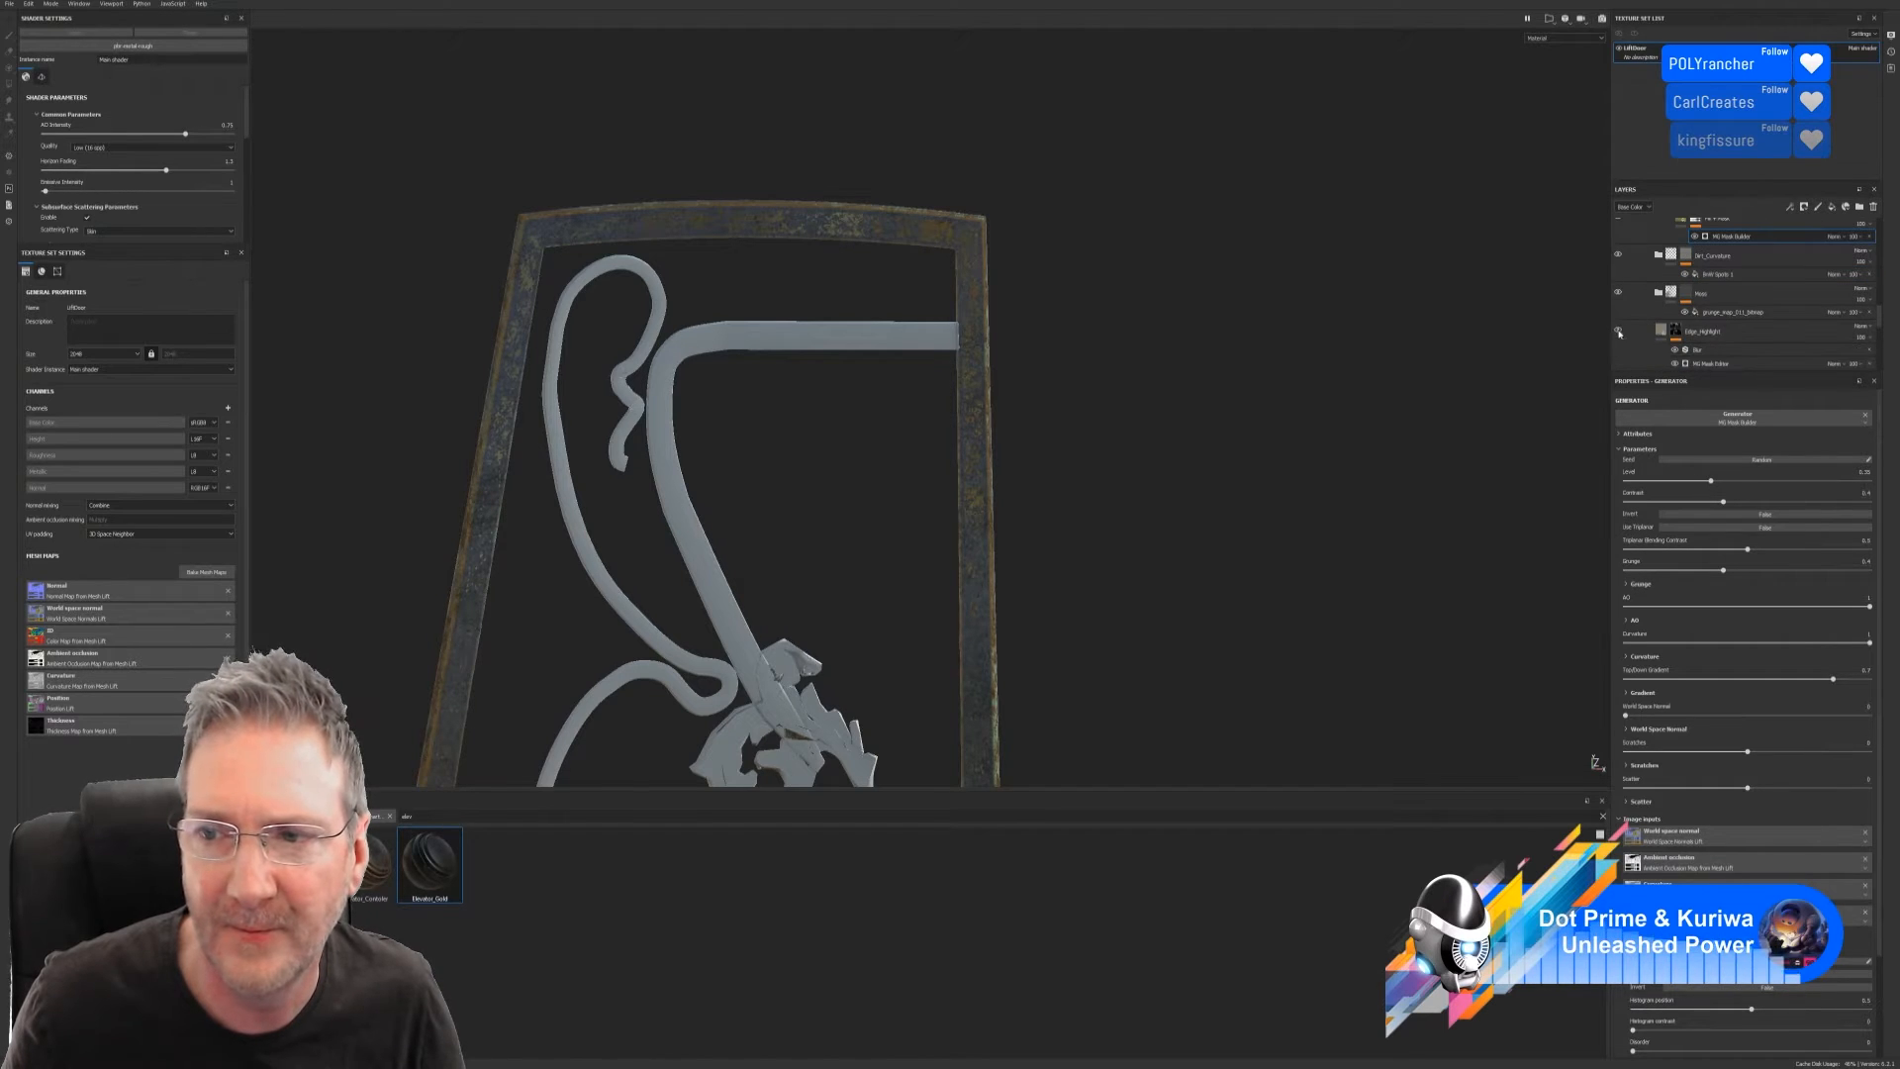
scroll(1632, 334, down, 2)
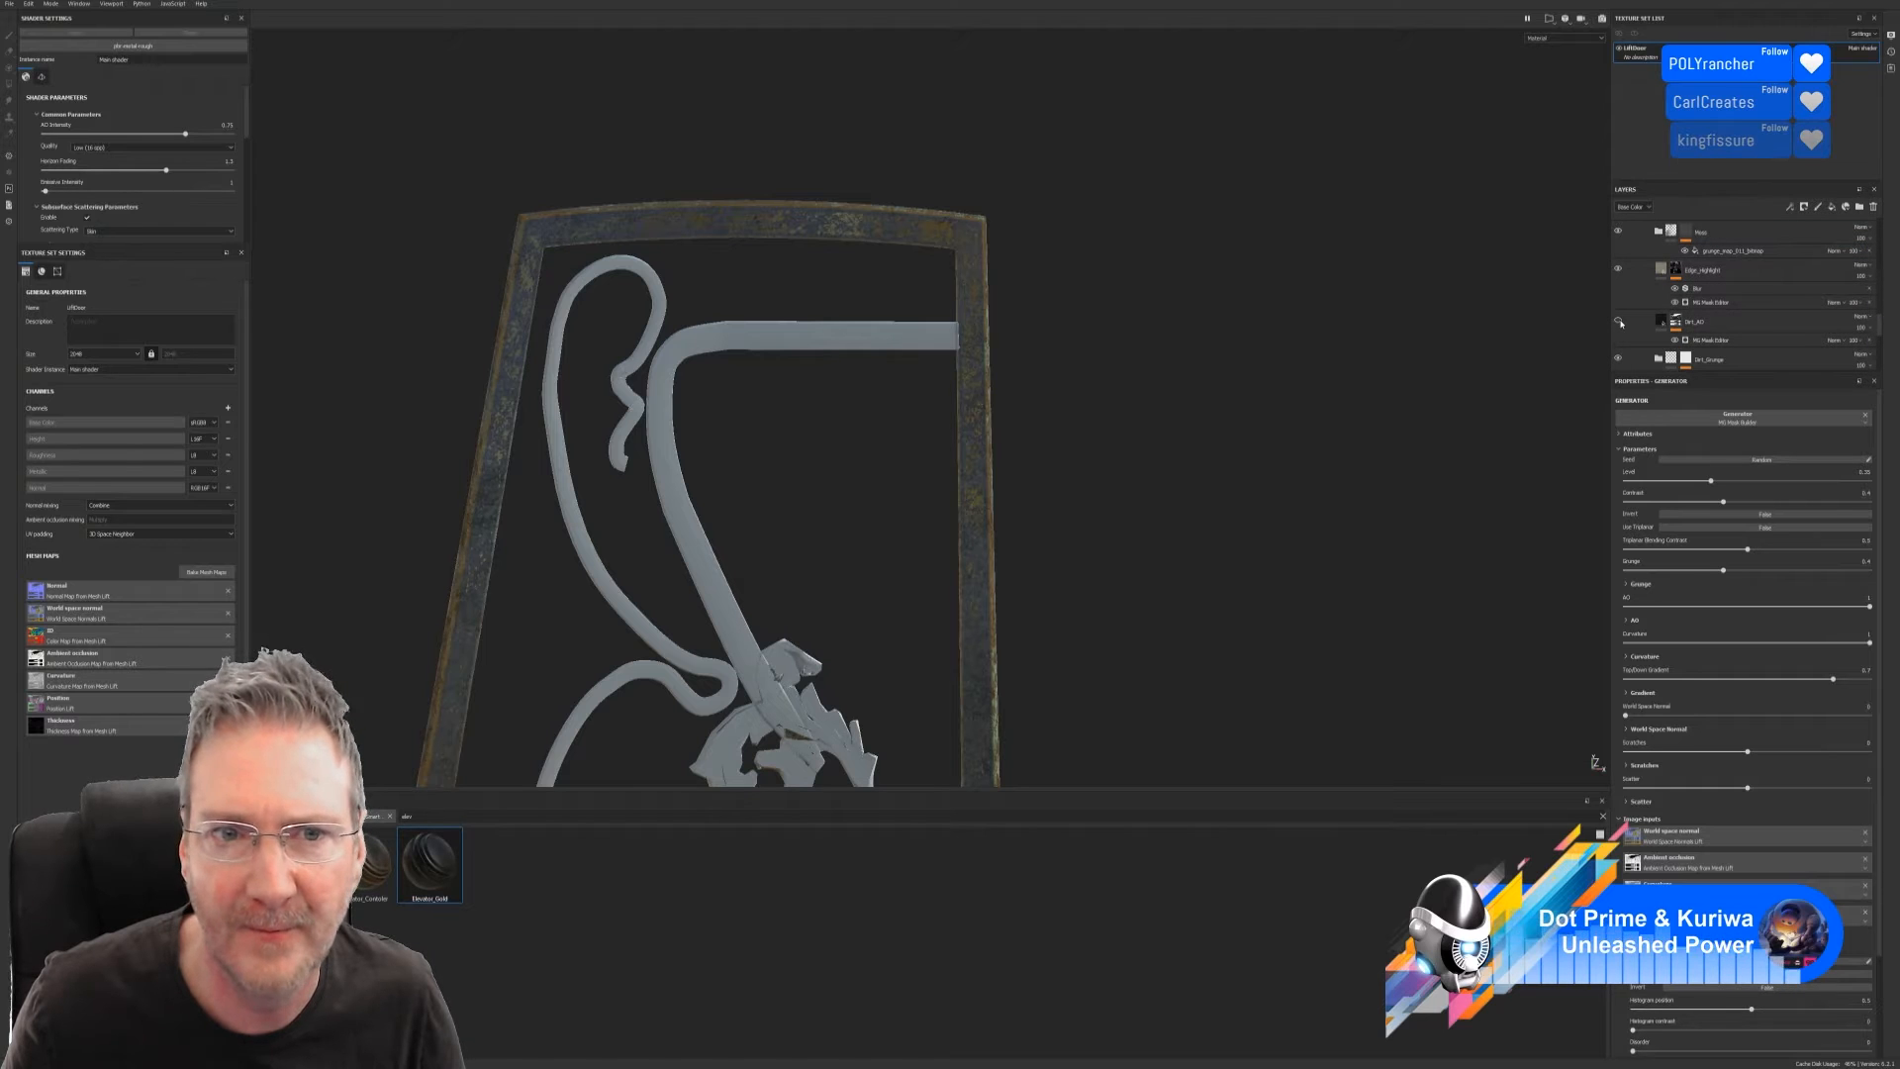
scroll(1623, 322, down, 2)
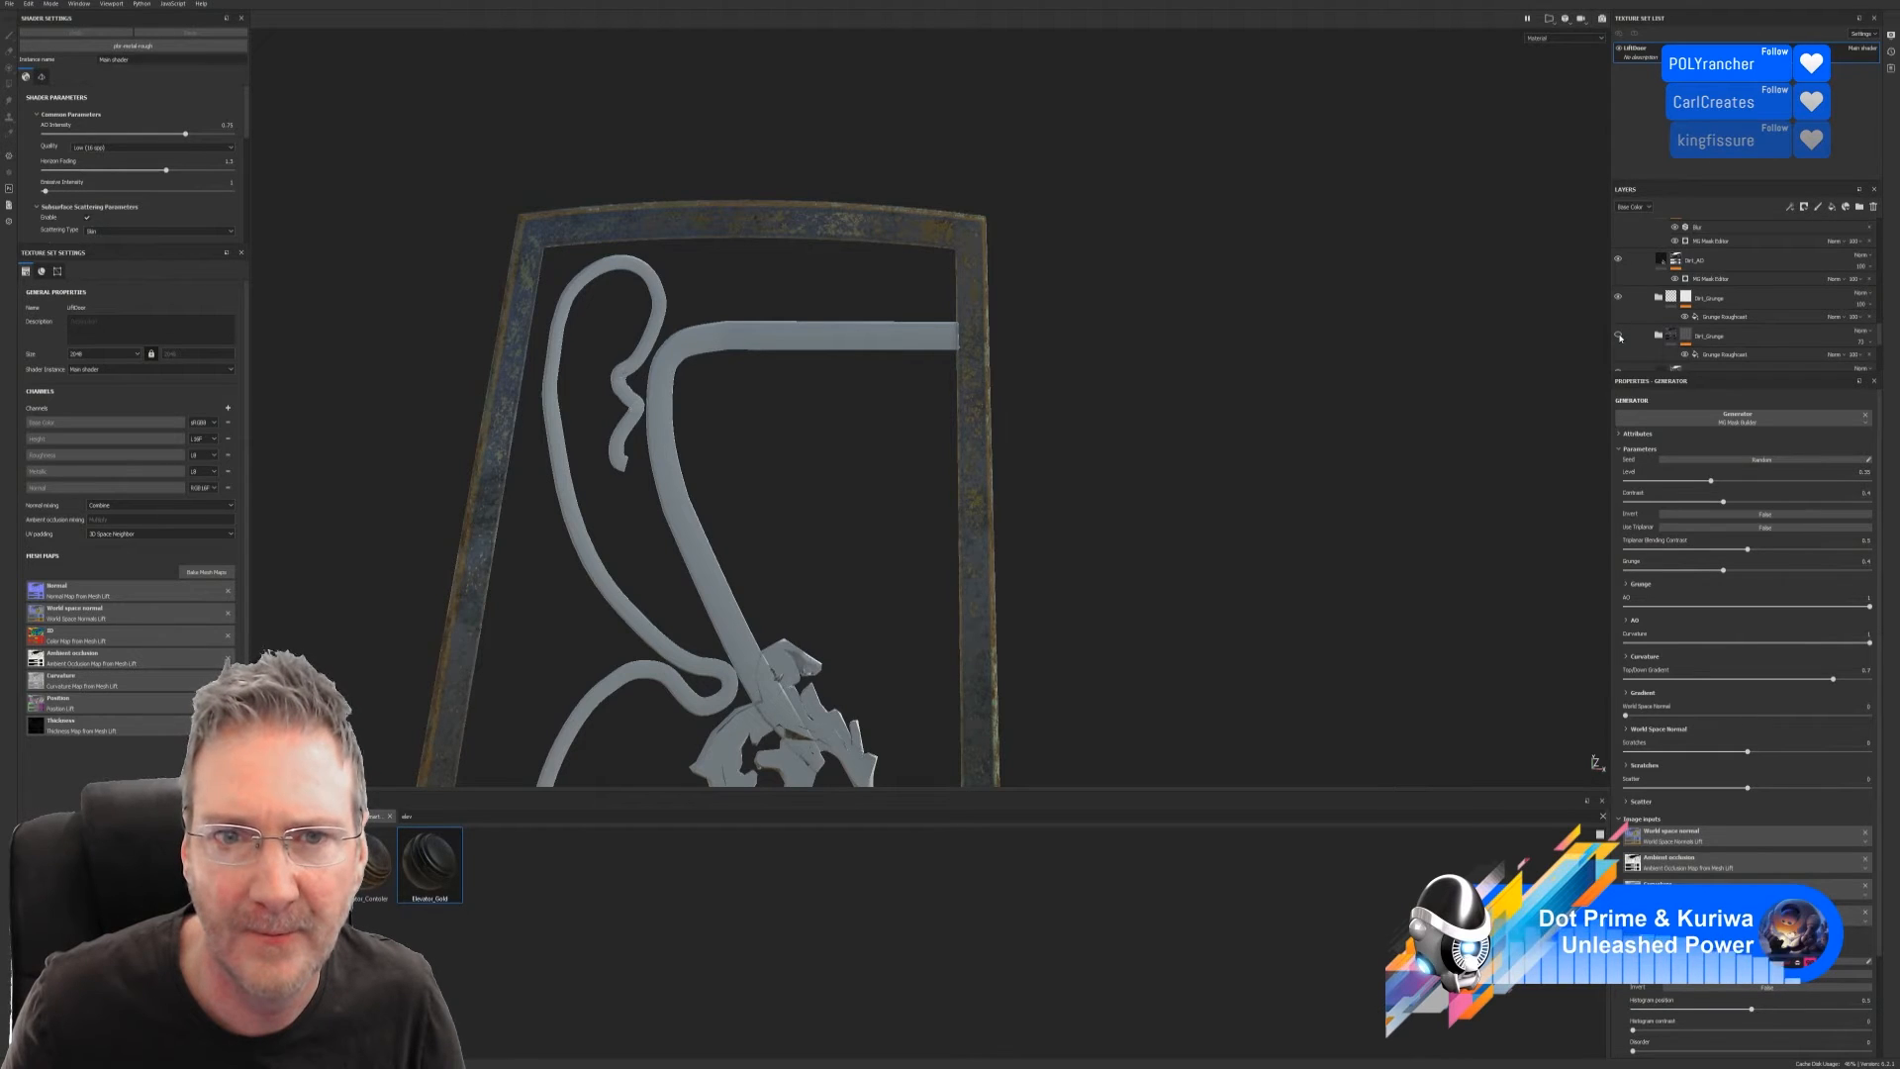
scroll(1623, 327, down, 2)
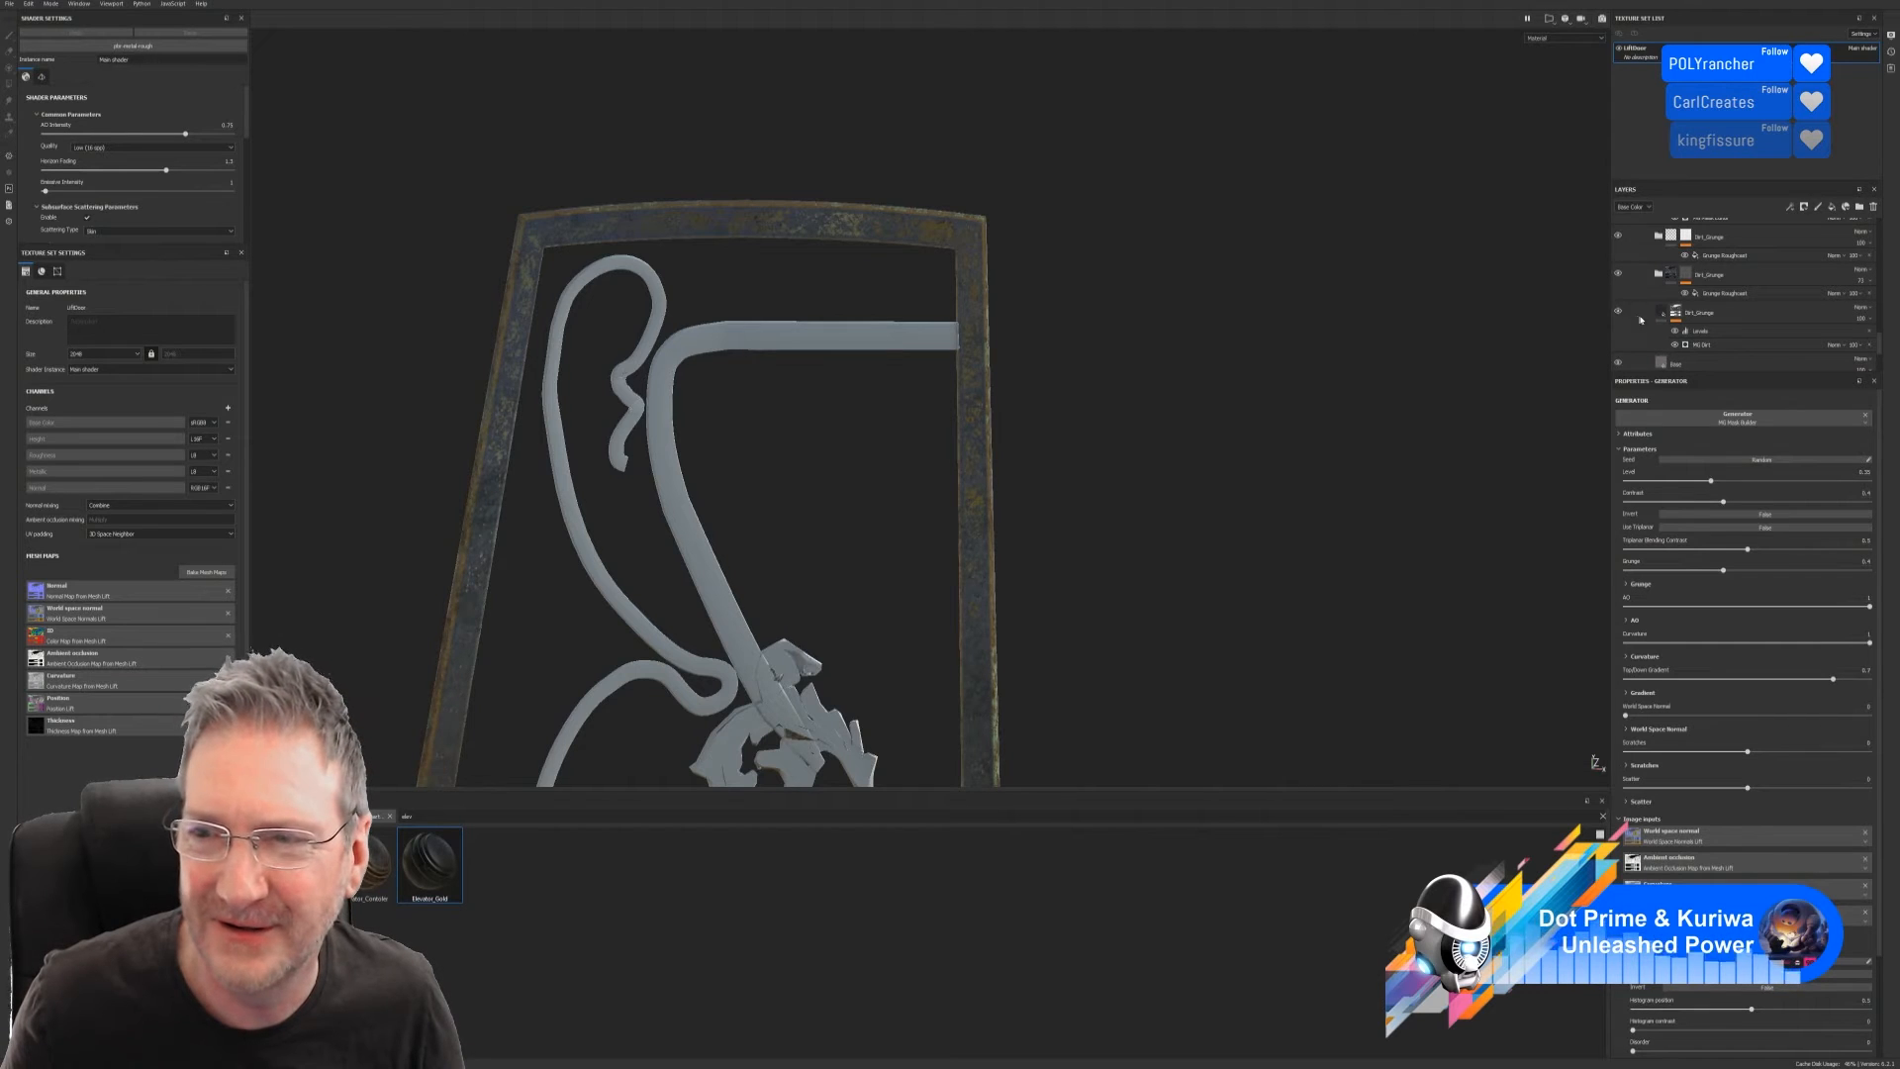
scroll(1623, 315, down, 2)
click(1619, 303)
click(1619, 302)
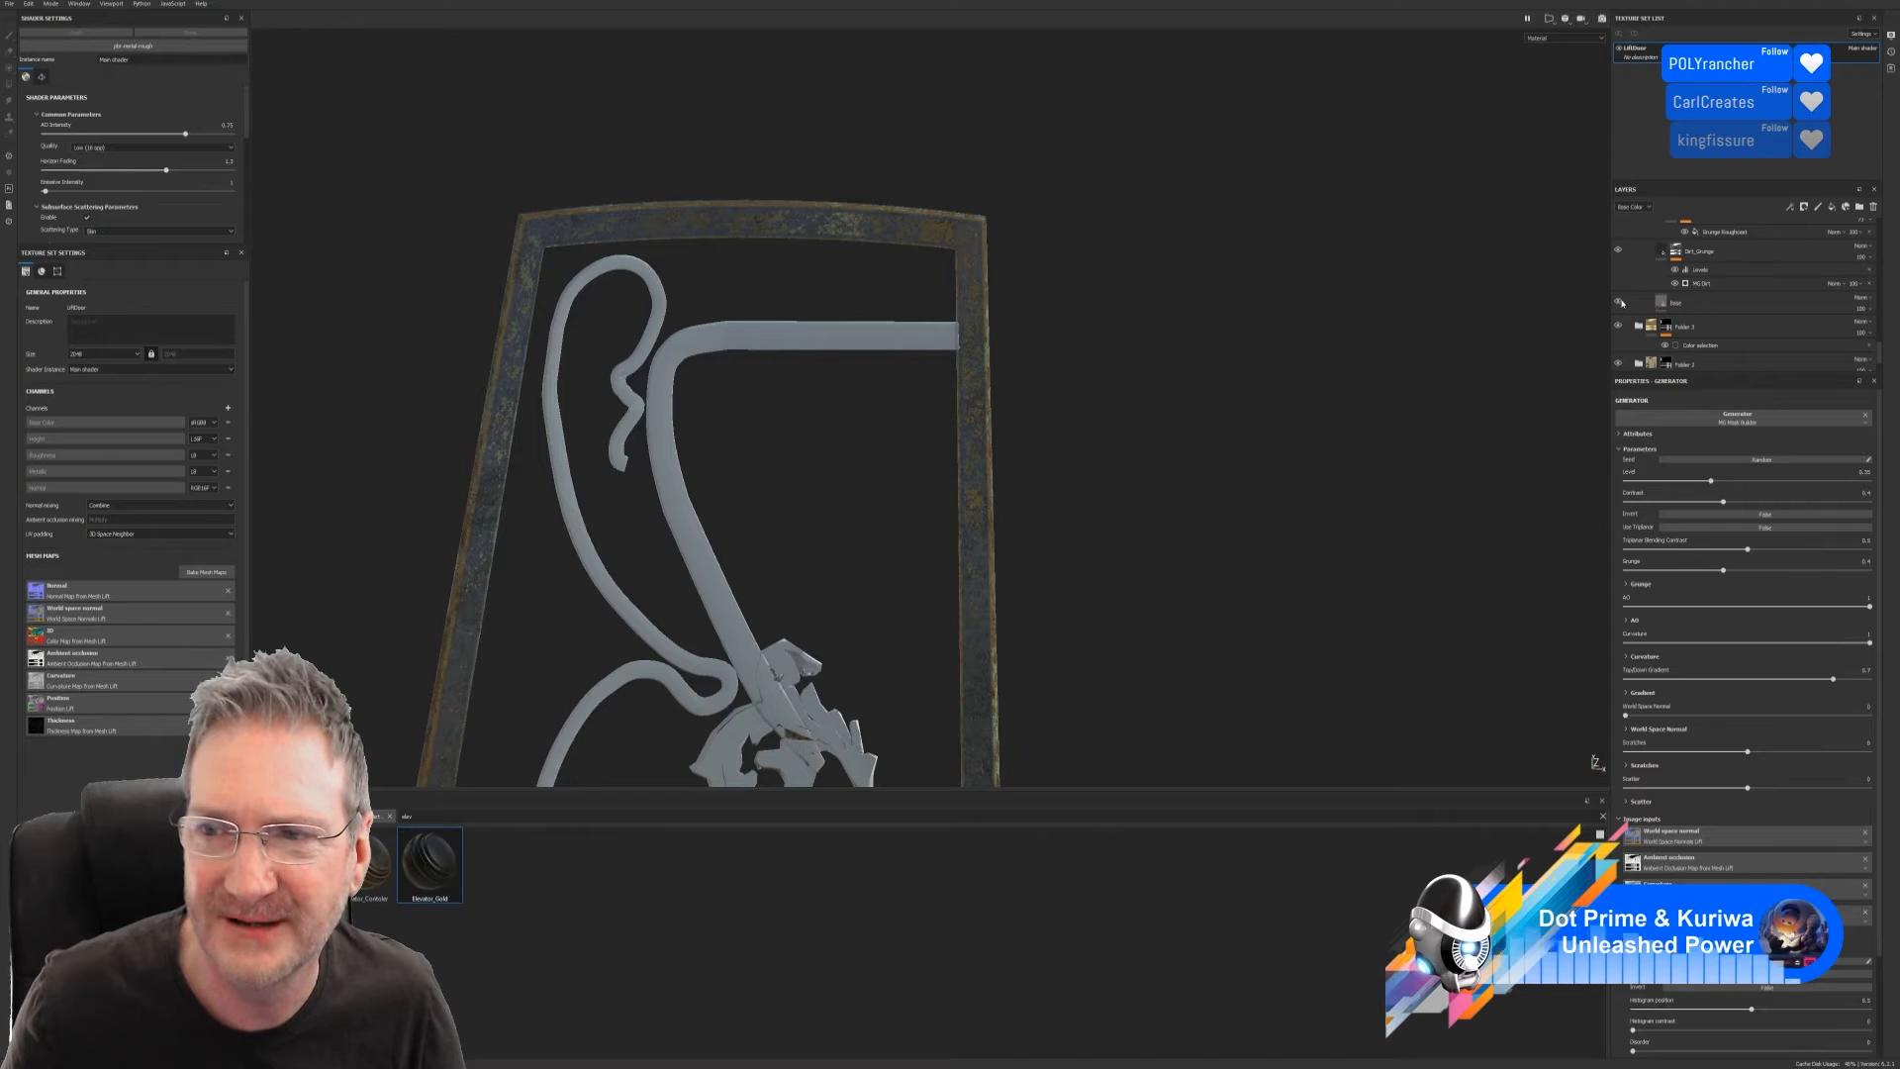
double_click(1671, 304)
scroll(1690, 308, up, 1)
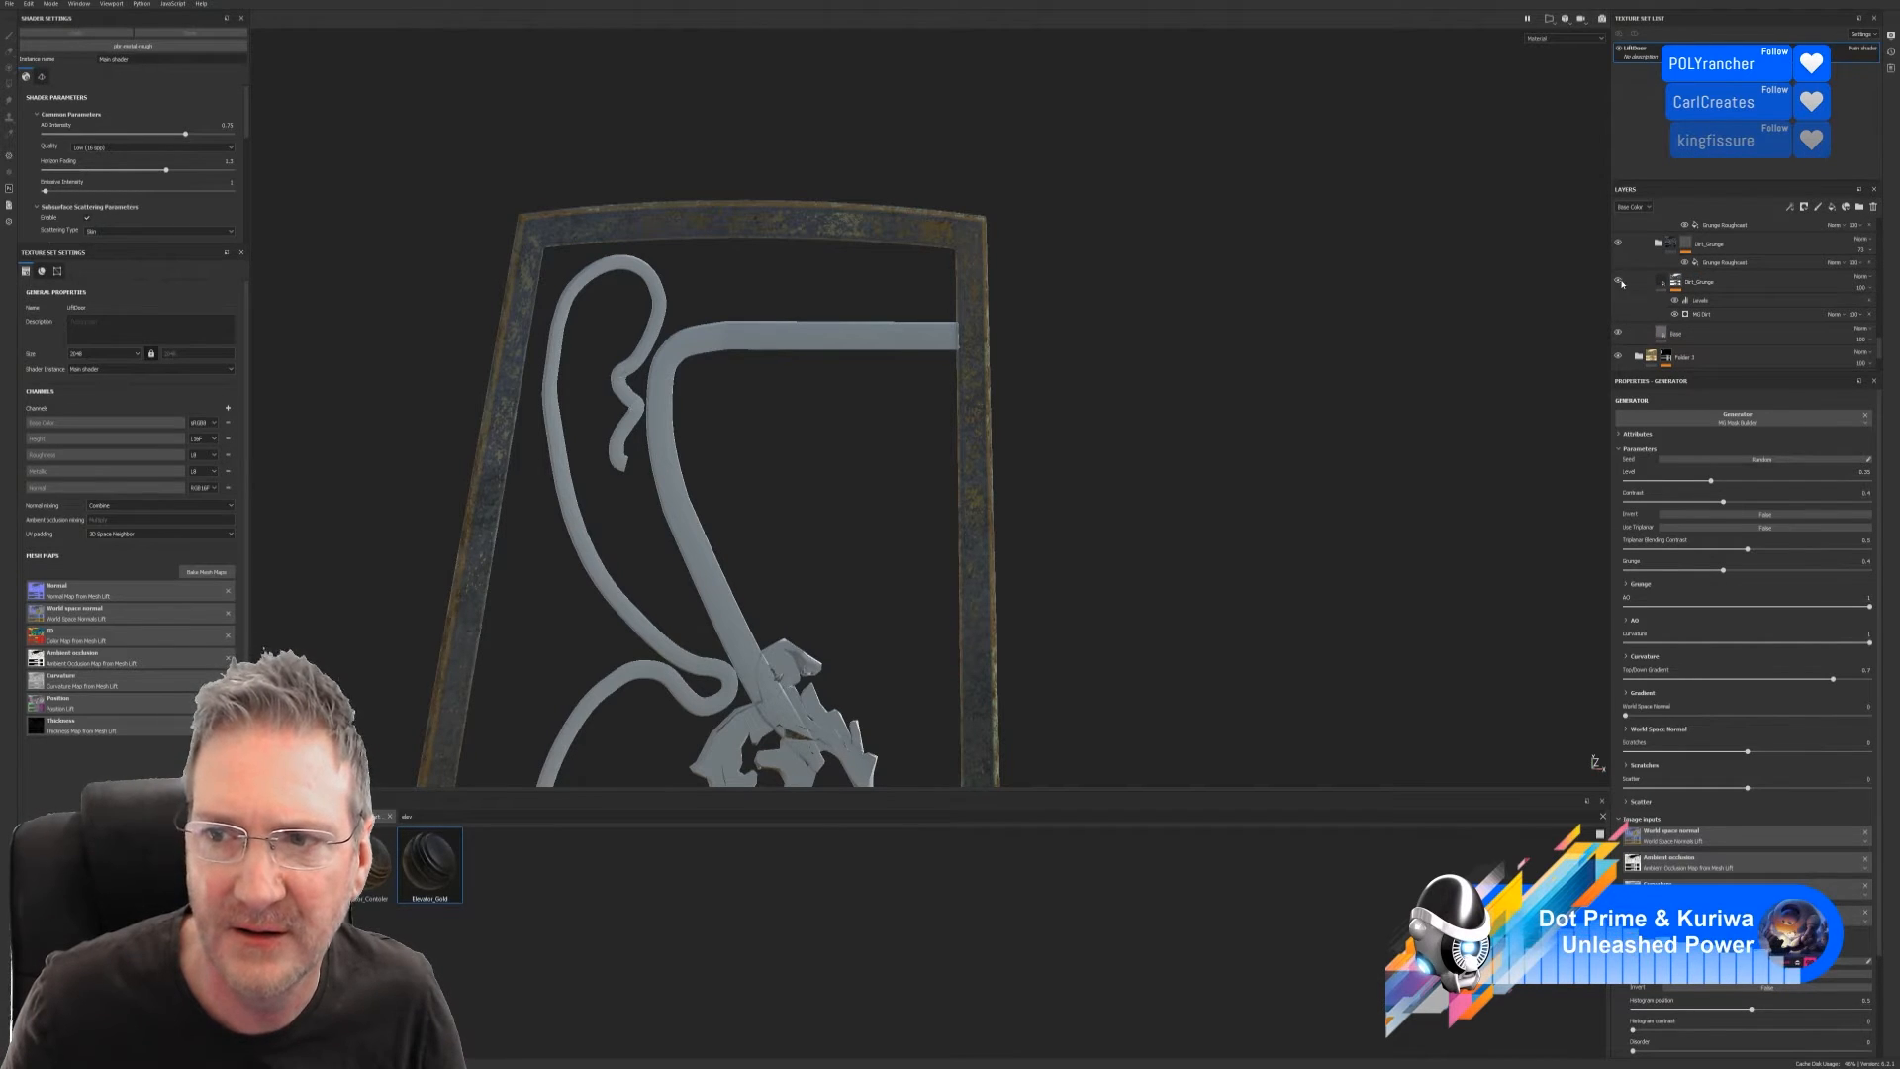
double_click(1698, 284)
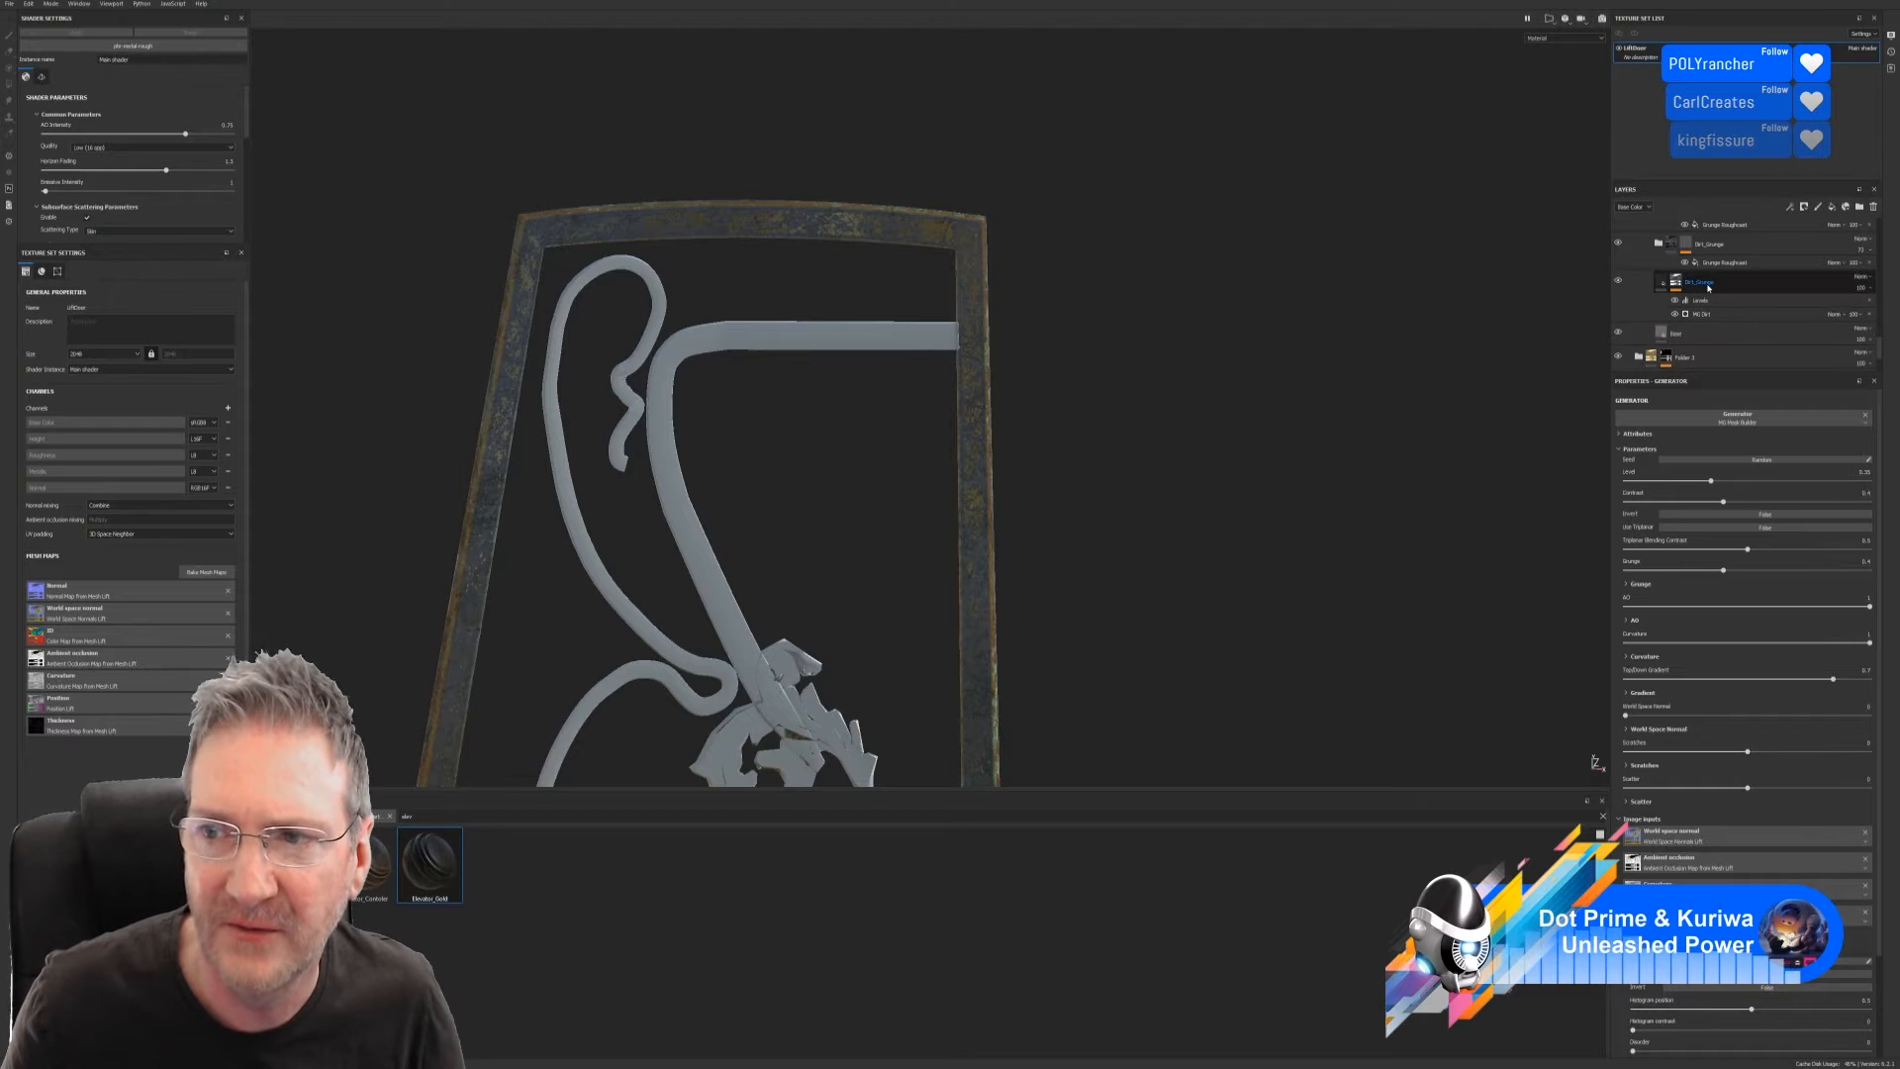
scroll(1708, 288, up, 1)
scroll(1732, 272, up, 1)
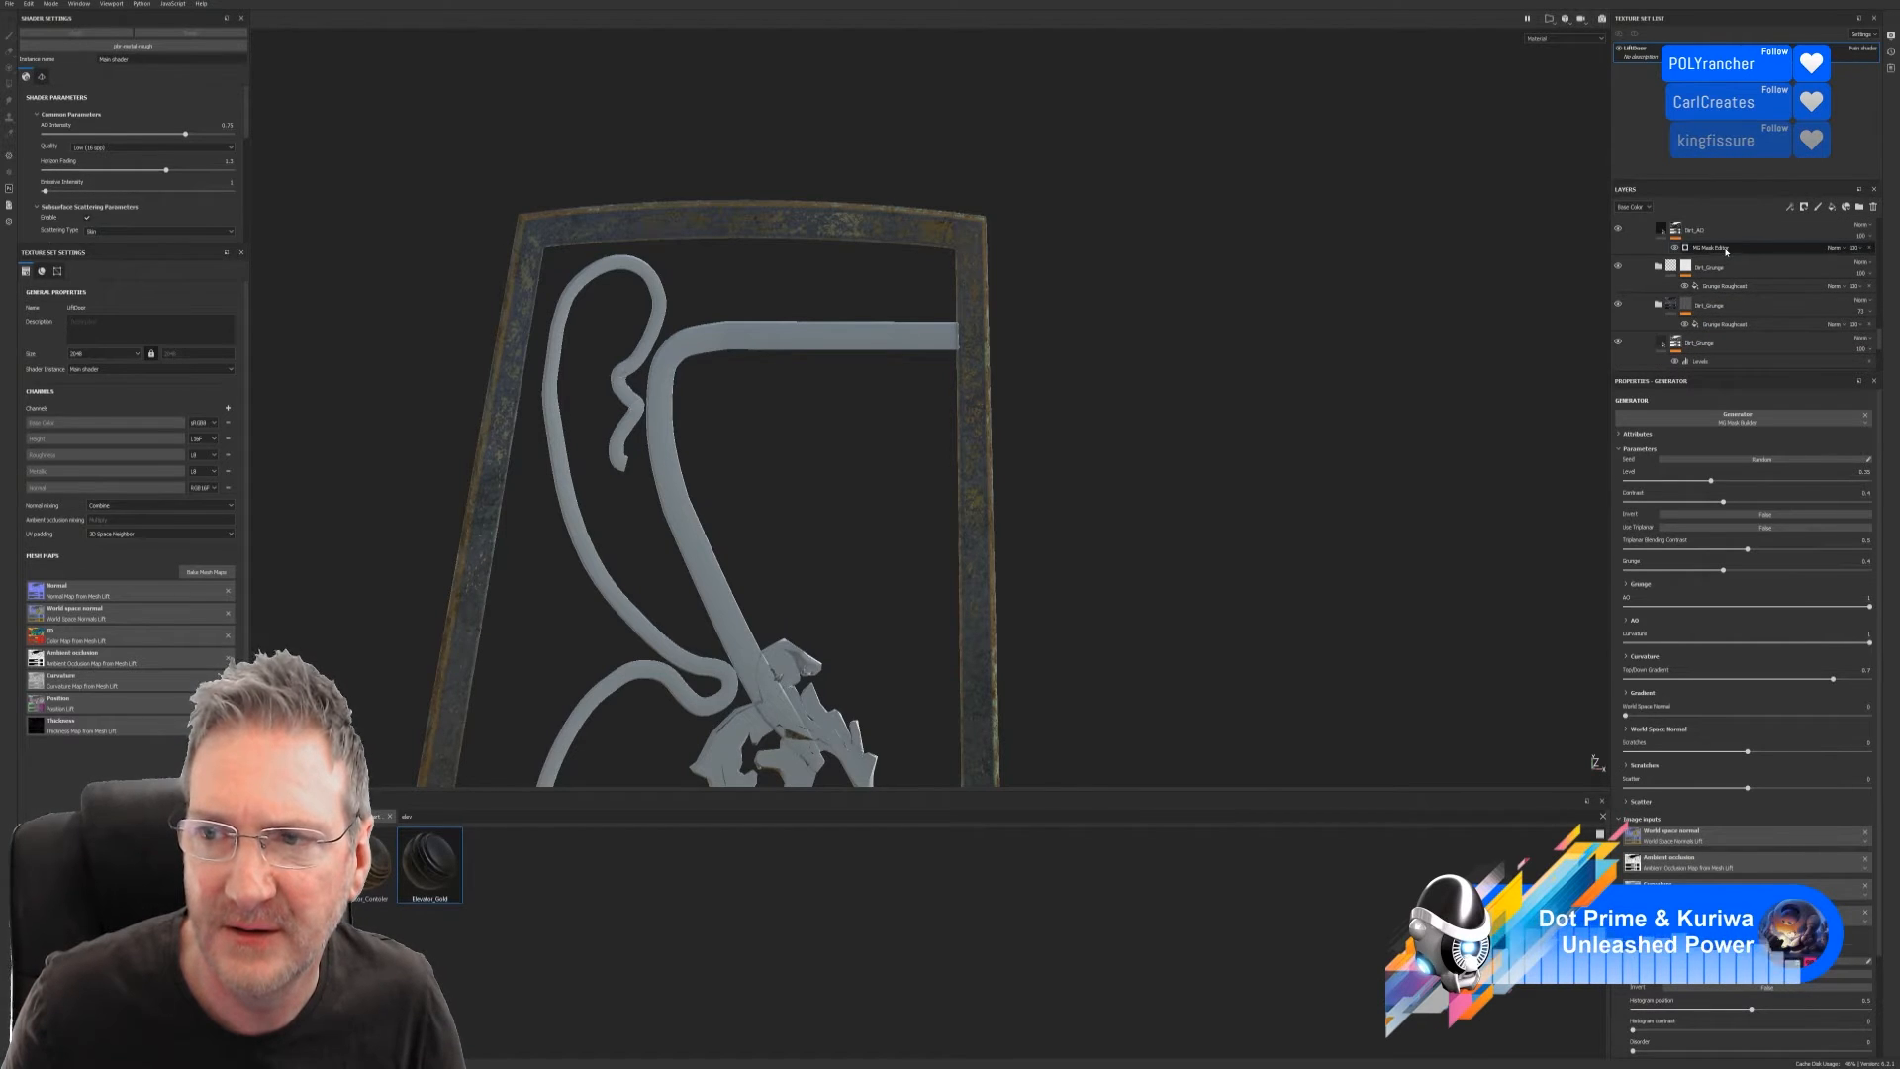
In the AO dirt layer's MG Mask Editor, set Global Balance to about 0.37 and Texture 2 to about 0.72
click(1726, 249)
drag(1773, 505, 1733, 516)
scroll(1745, 308, down, 3)
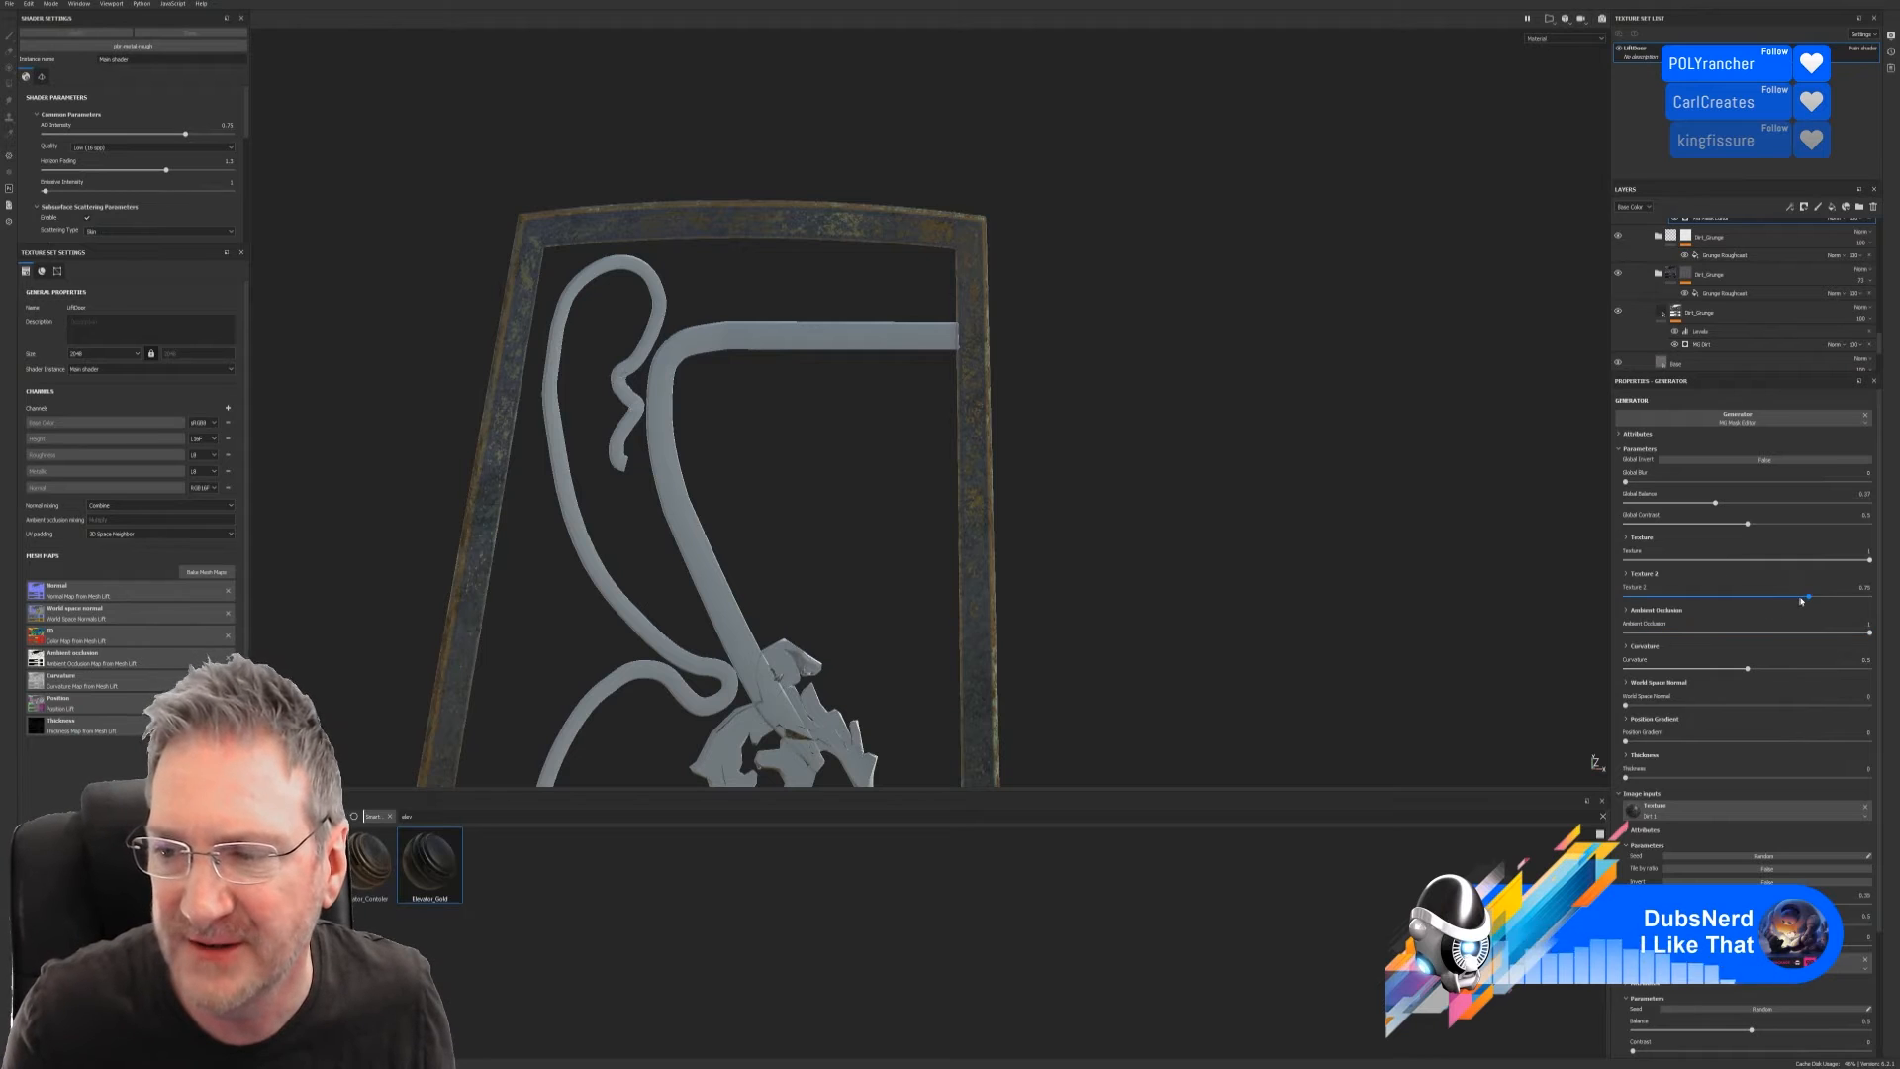
mouse_move(1810, 598)
mouse_down()
mouse_move(1696, 599)
mouse_move(1802, 598)
mouse_up()
Compare the gate frame with the folder directly beneath the bottom Base layer hidden and shown
scroll(1666, 307, down, 3)
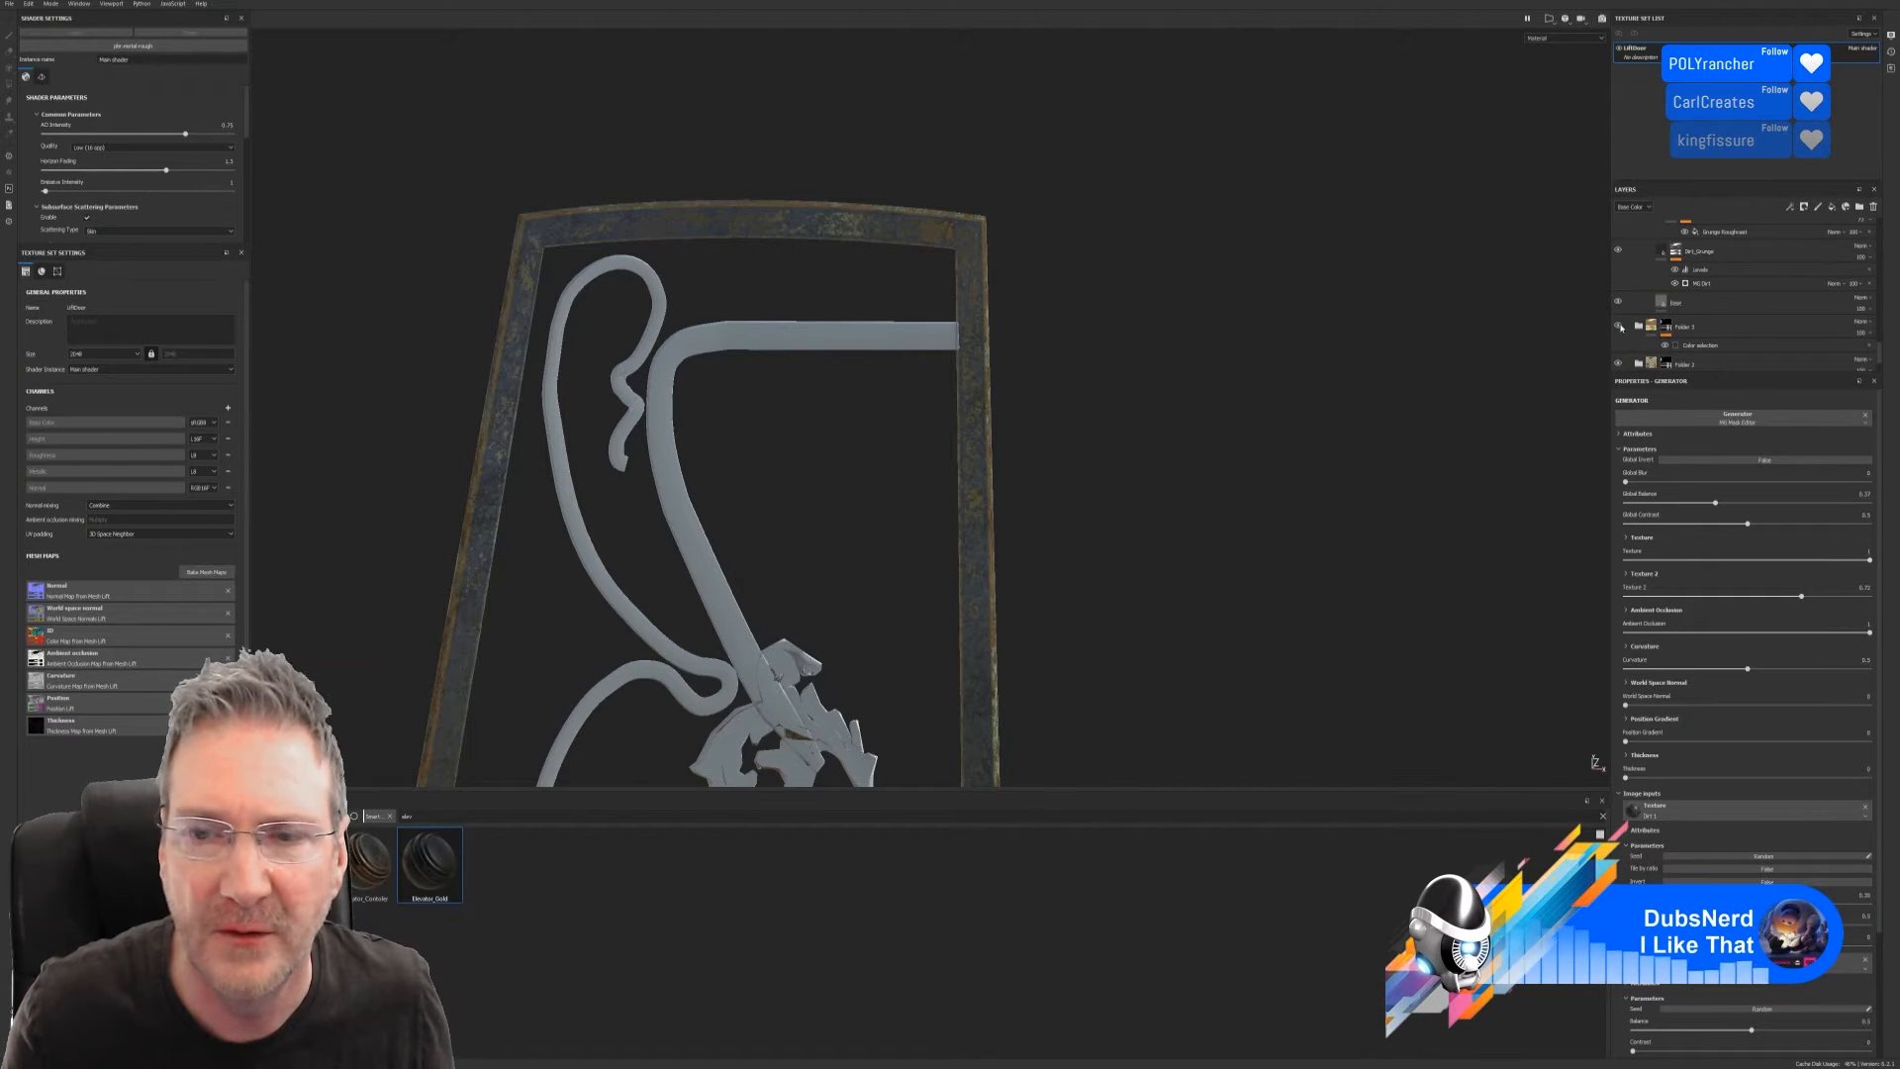
scroll(1642, 328, down, 1)
click(1663, 297)
click(1618, 333)
scroll(1618, 337, down, 1)
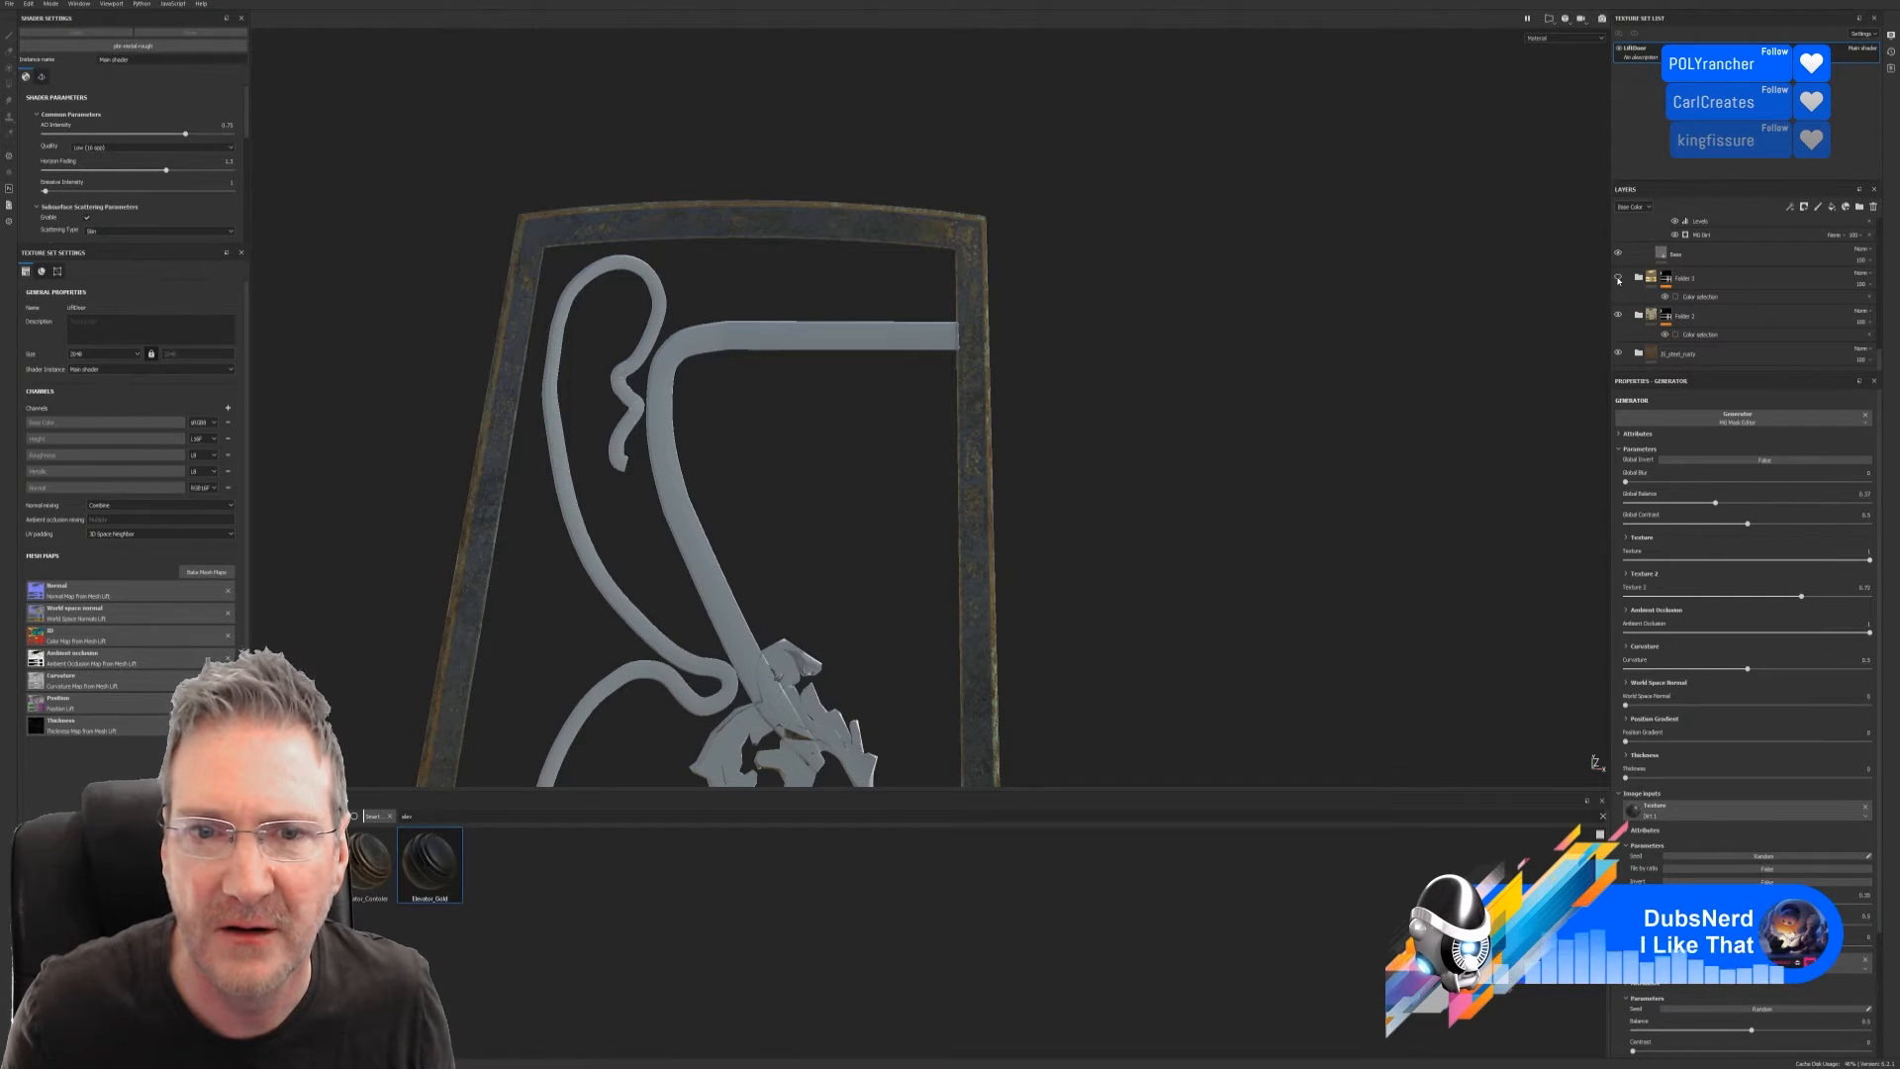
Expand the folder beneath the bottom Base layer and set its uppermost layer's Mask Editor Global Balance to about 0.89
click(1666, 280)
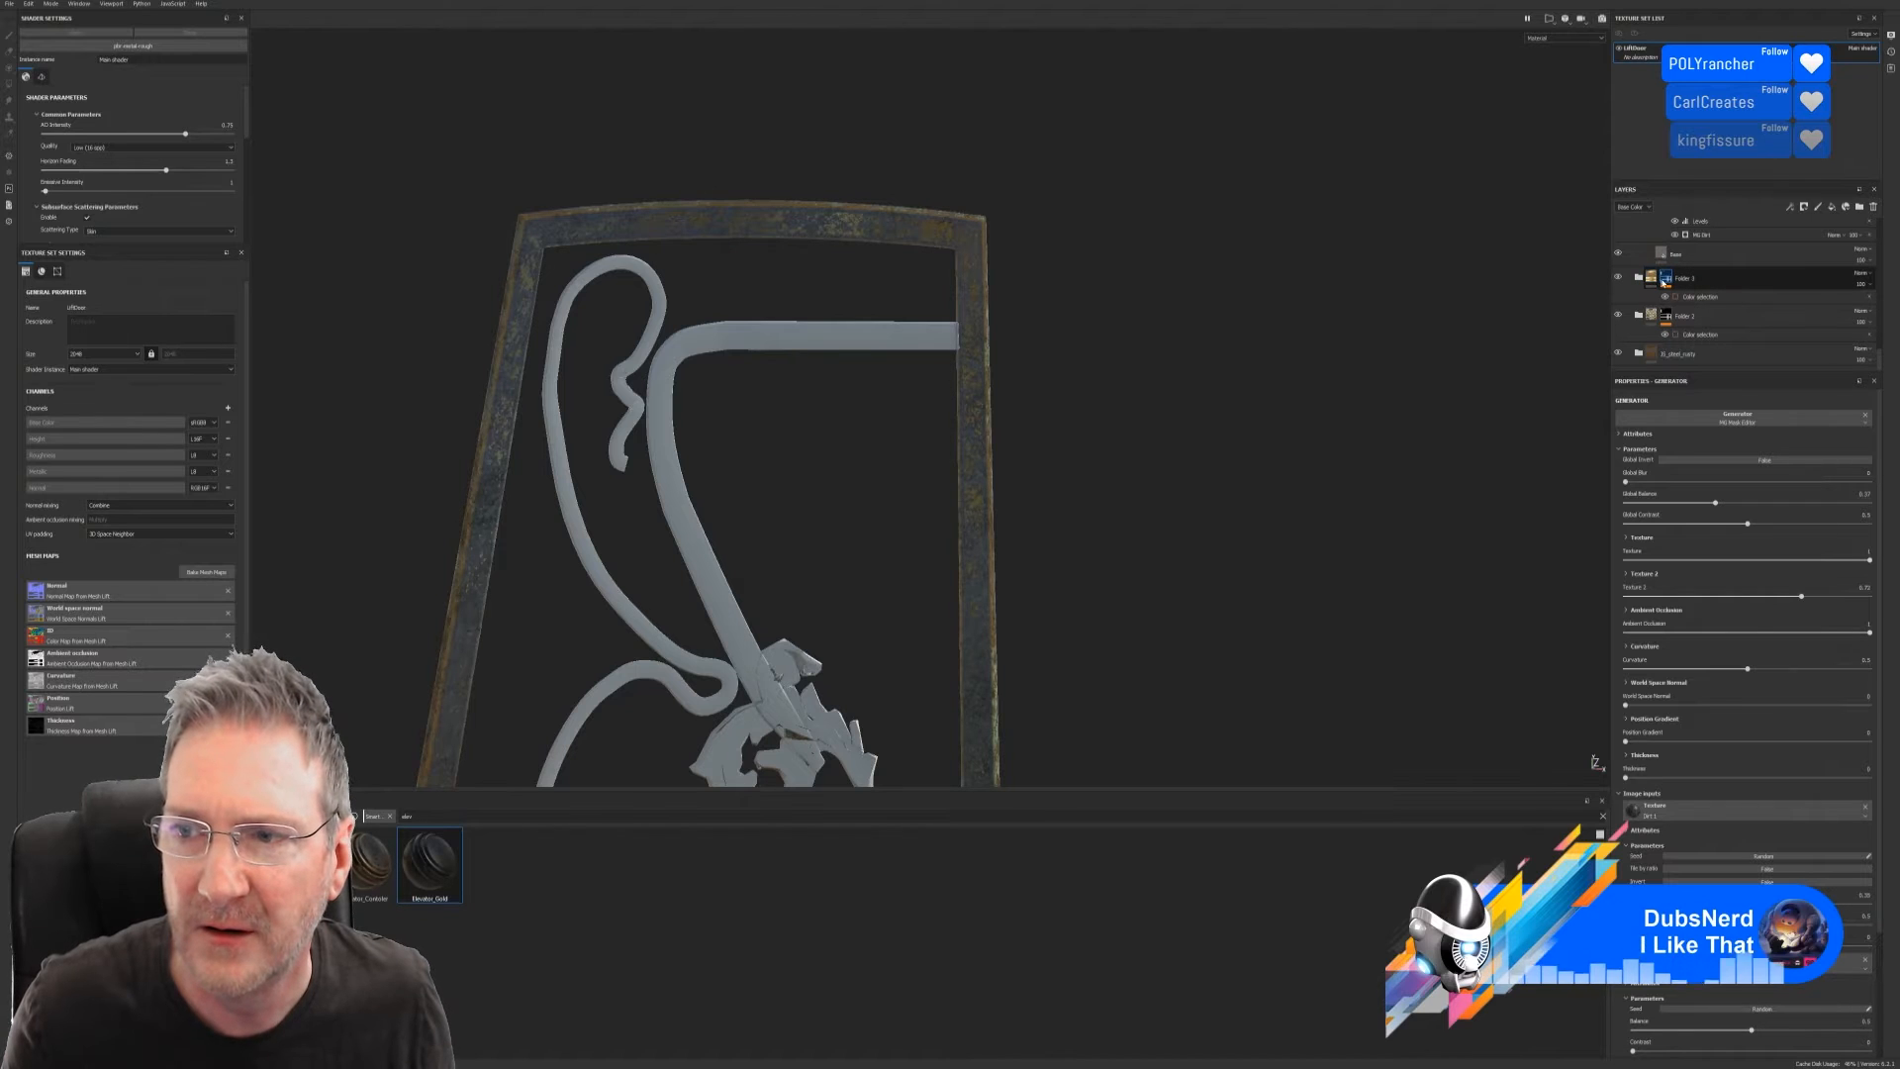
click(1640, 280)
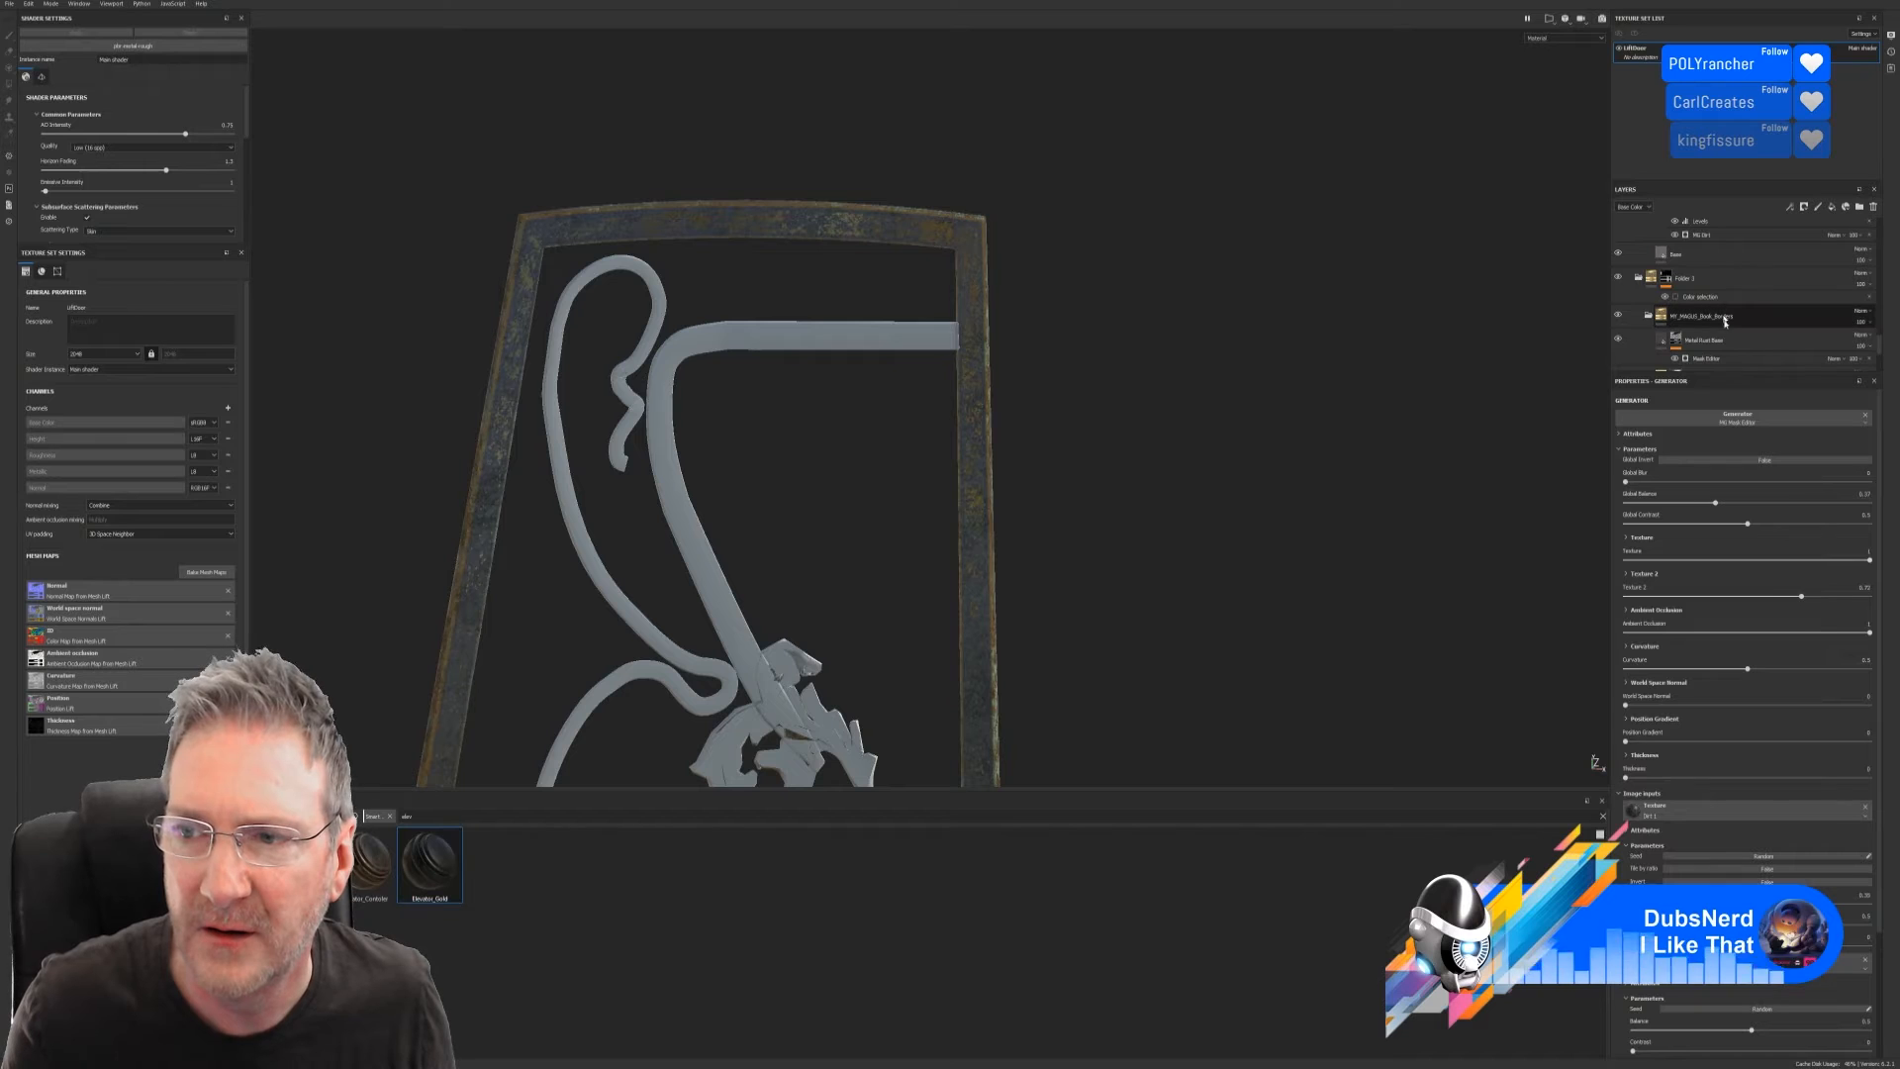
scroll(1710, 318, down, 1)
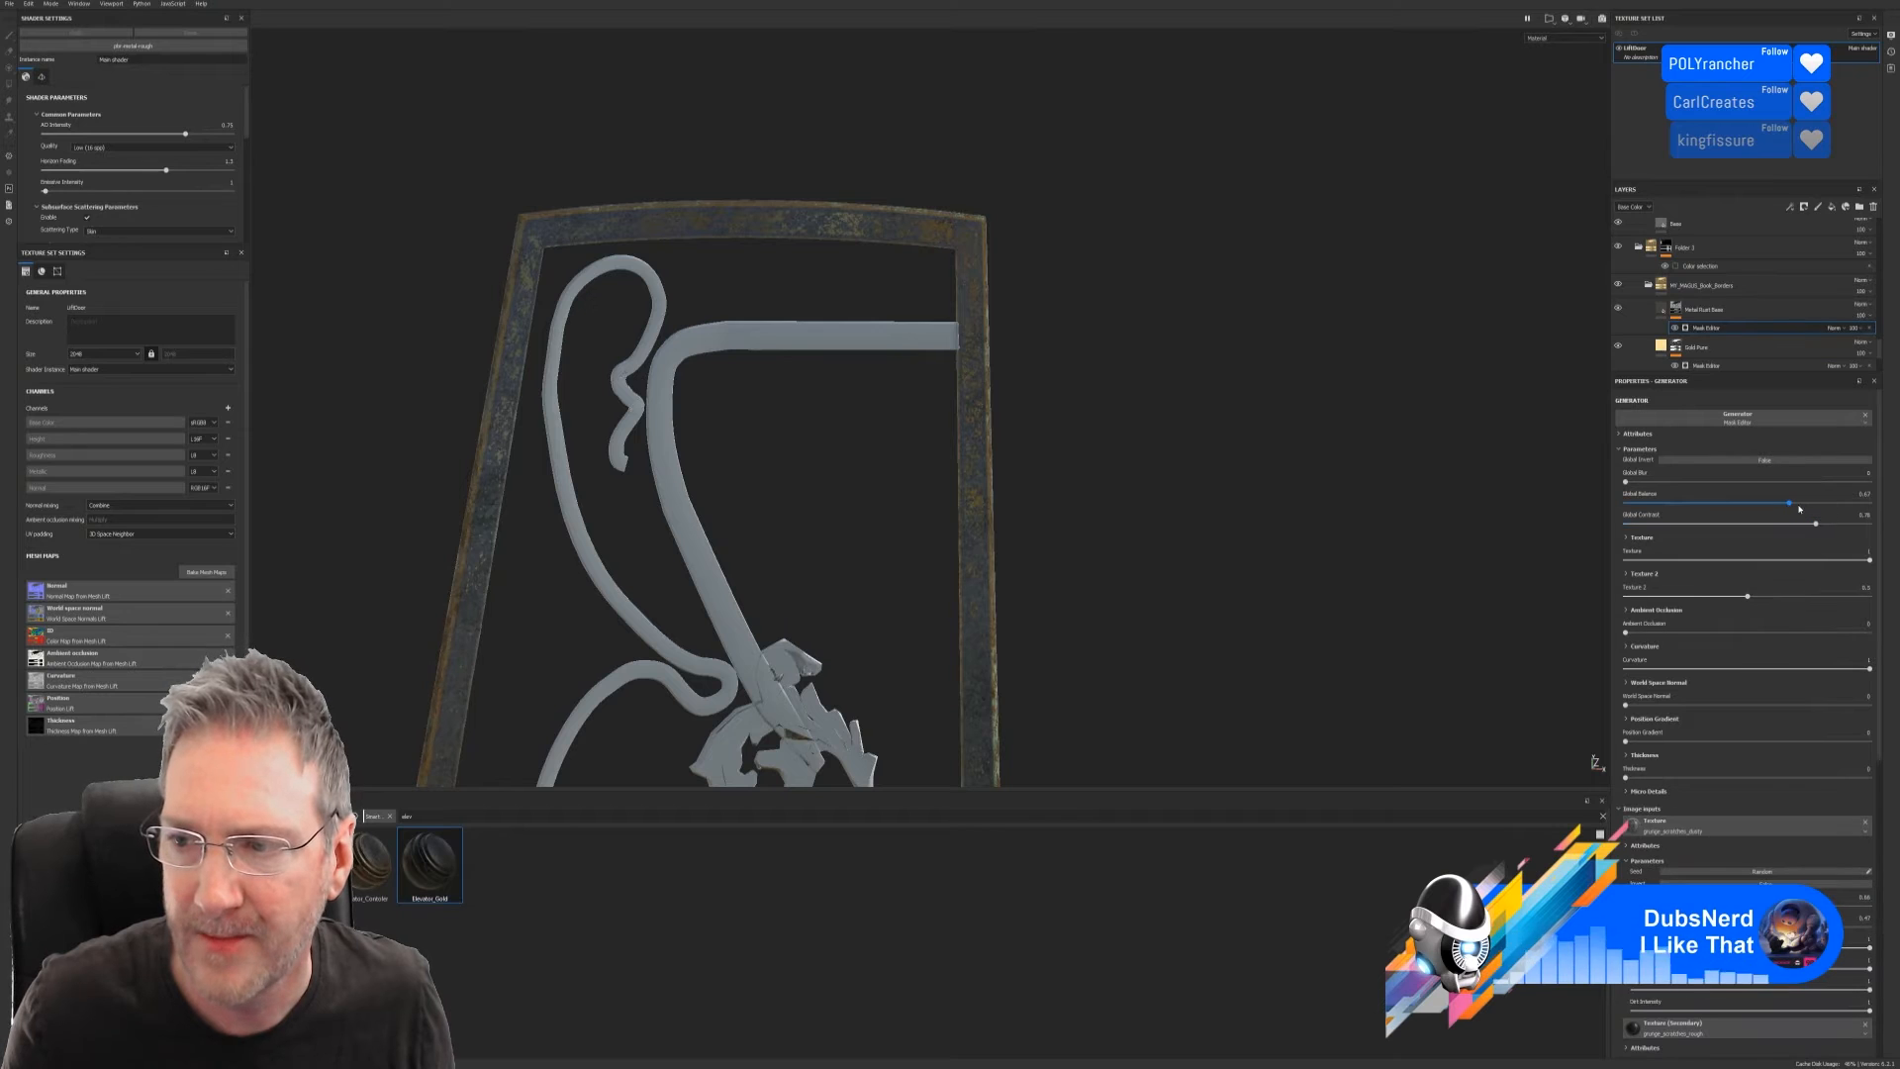
drag(1791, 506, 1843, 513)
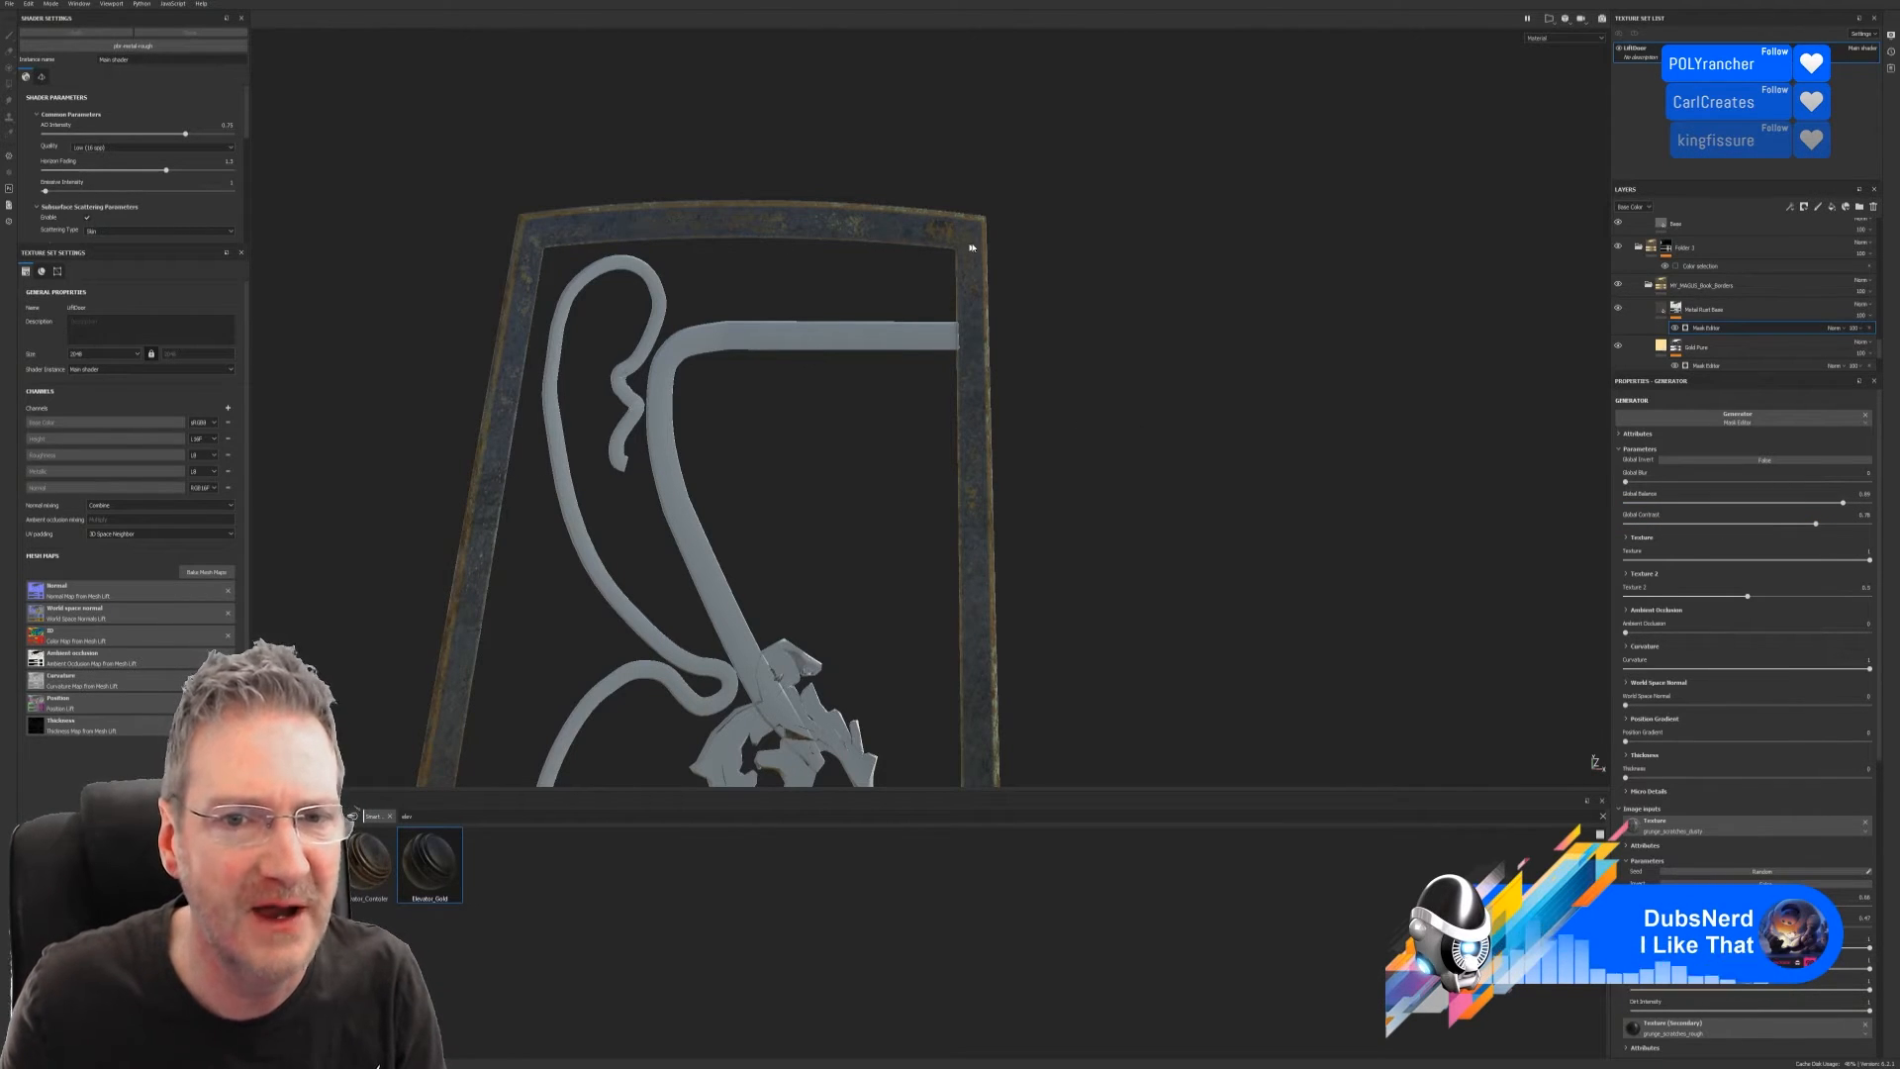
alt+drag(1187, 420, 994, 318)
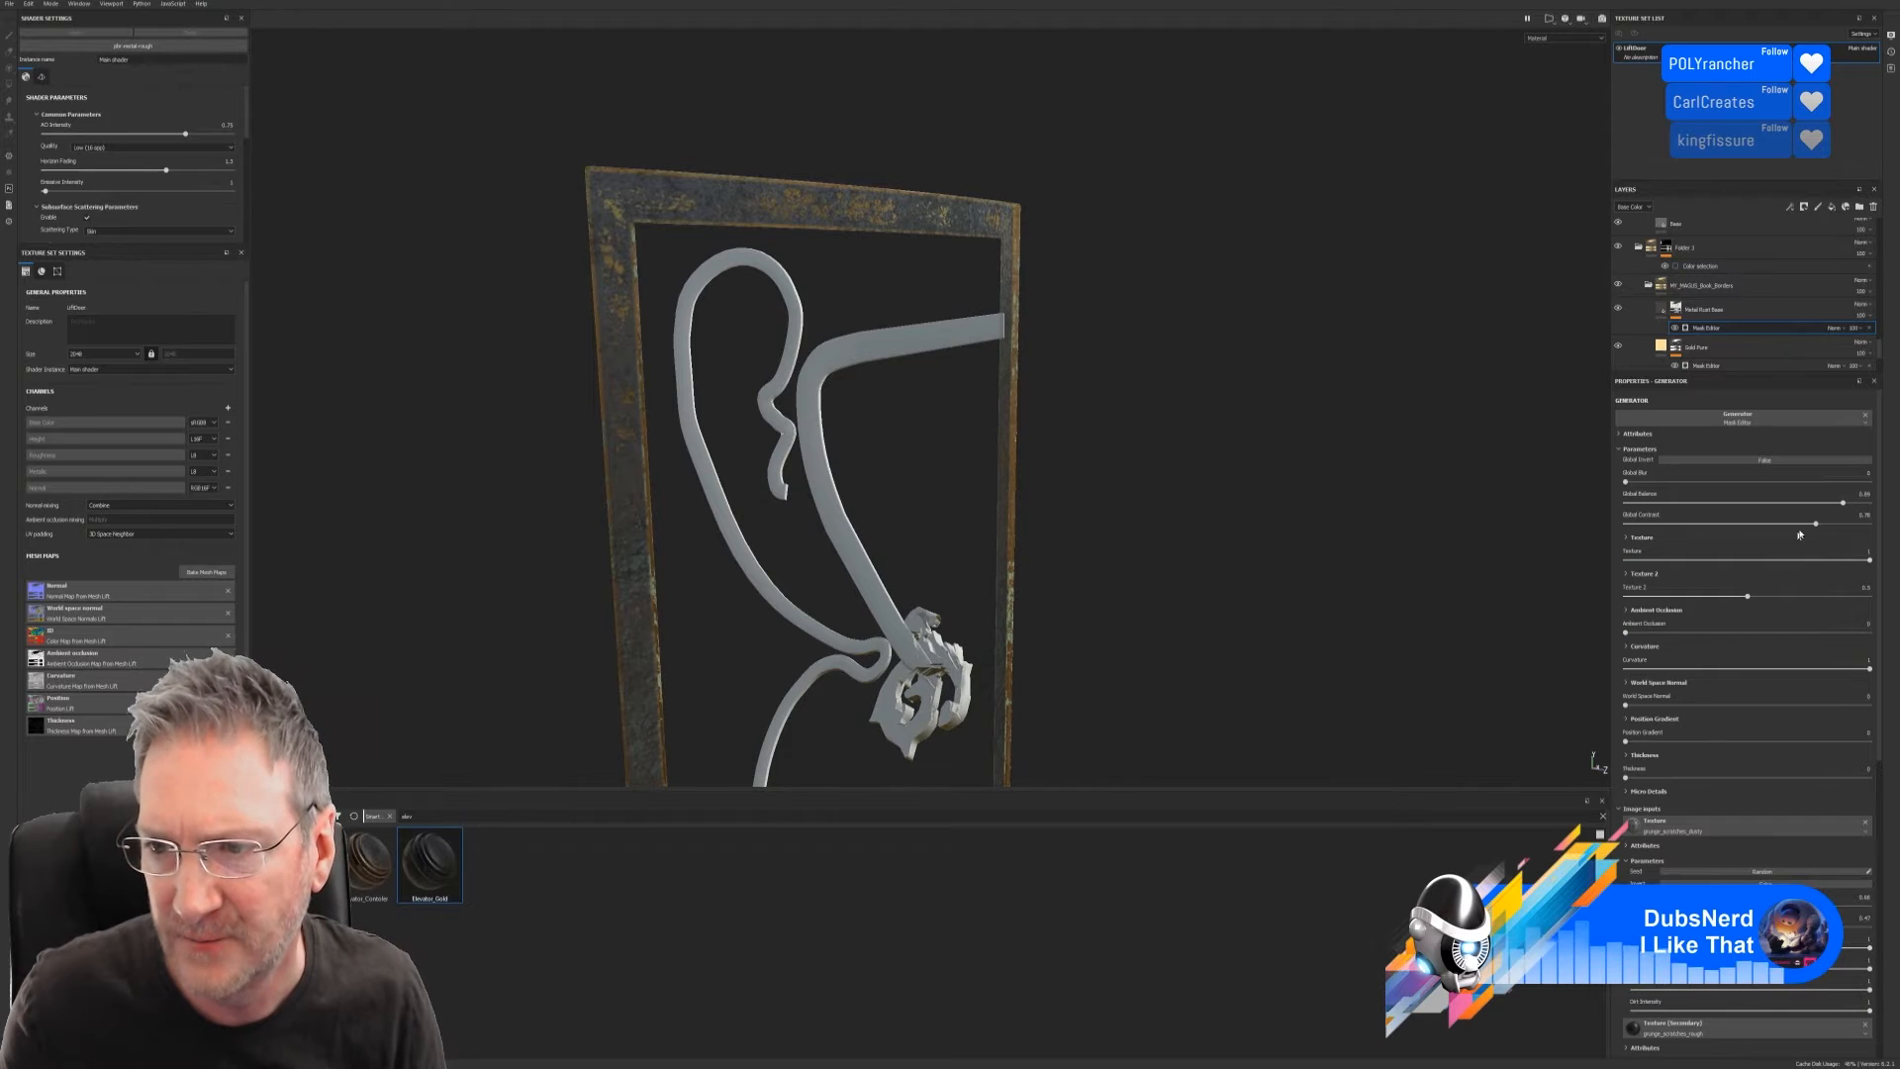
In the open Mask Editor, set Global Balance to about 0.95, Texture 0.92, Texture 2 0.63, Ambient Occlusion 0.07 and Curvature 0.89
drag(1846, 506, 1857, 504)
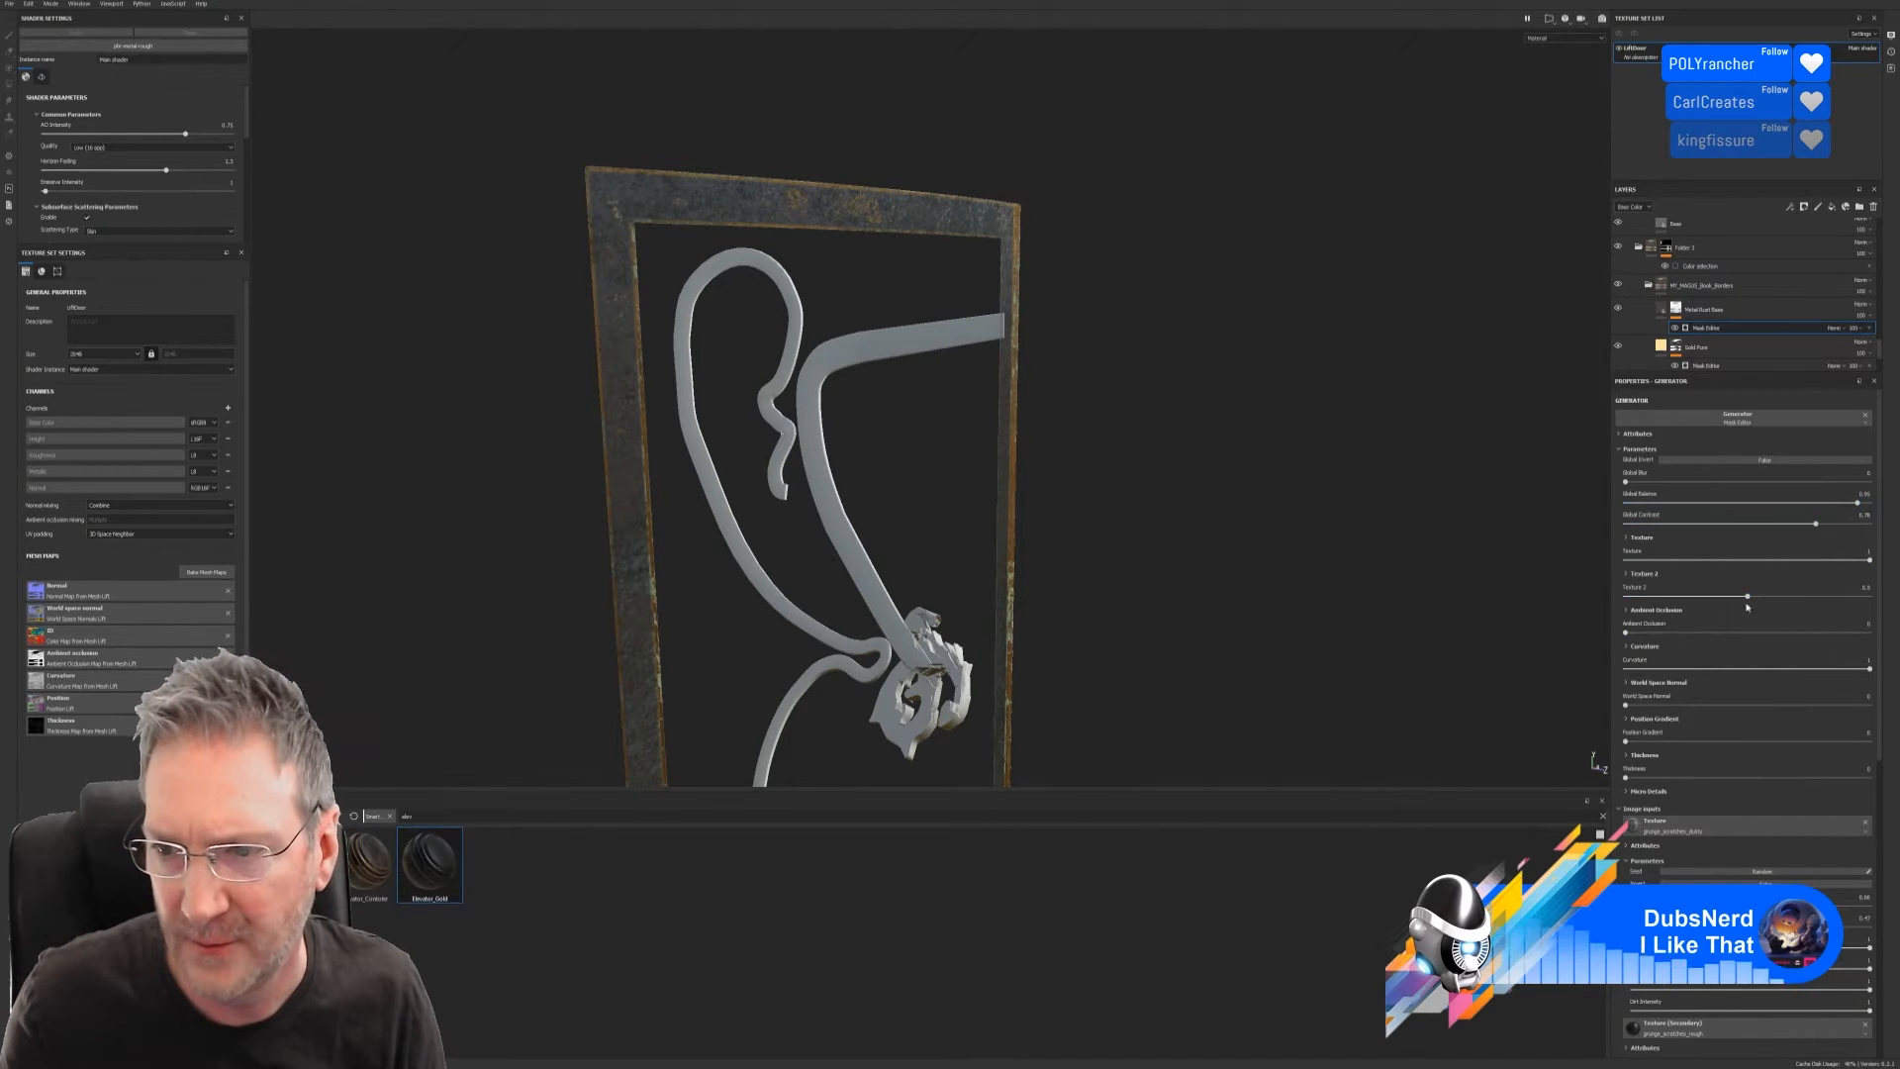
drag(1759, 607, 1845, 580)
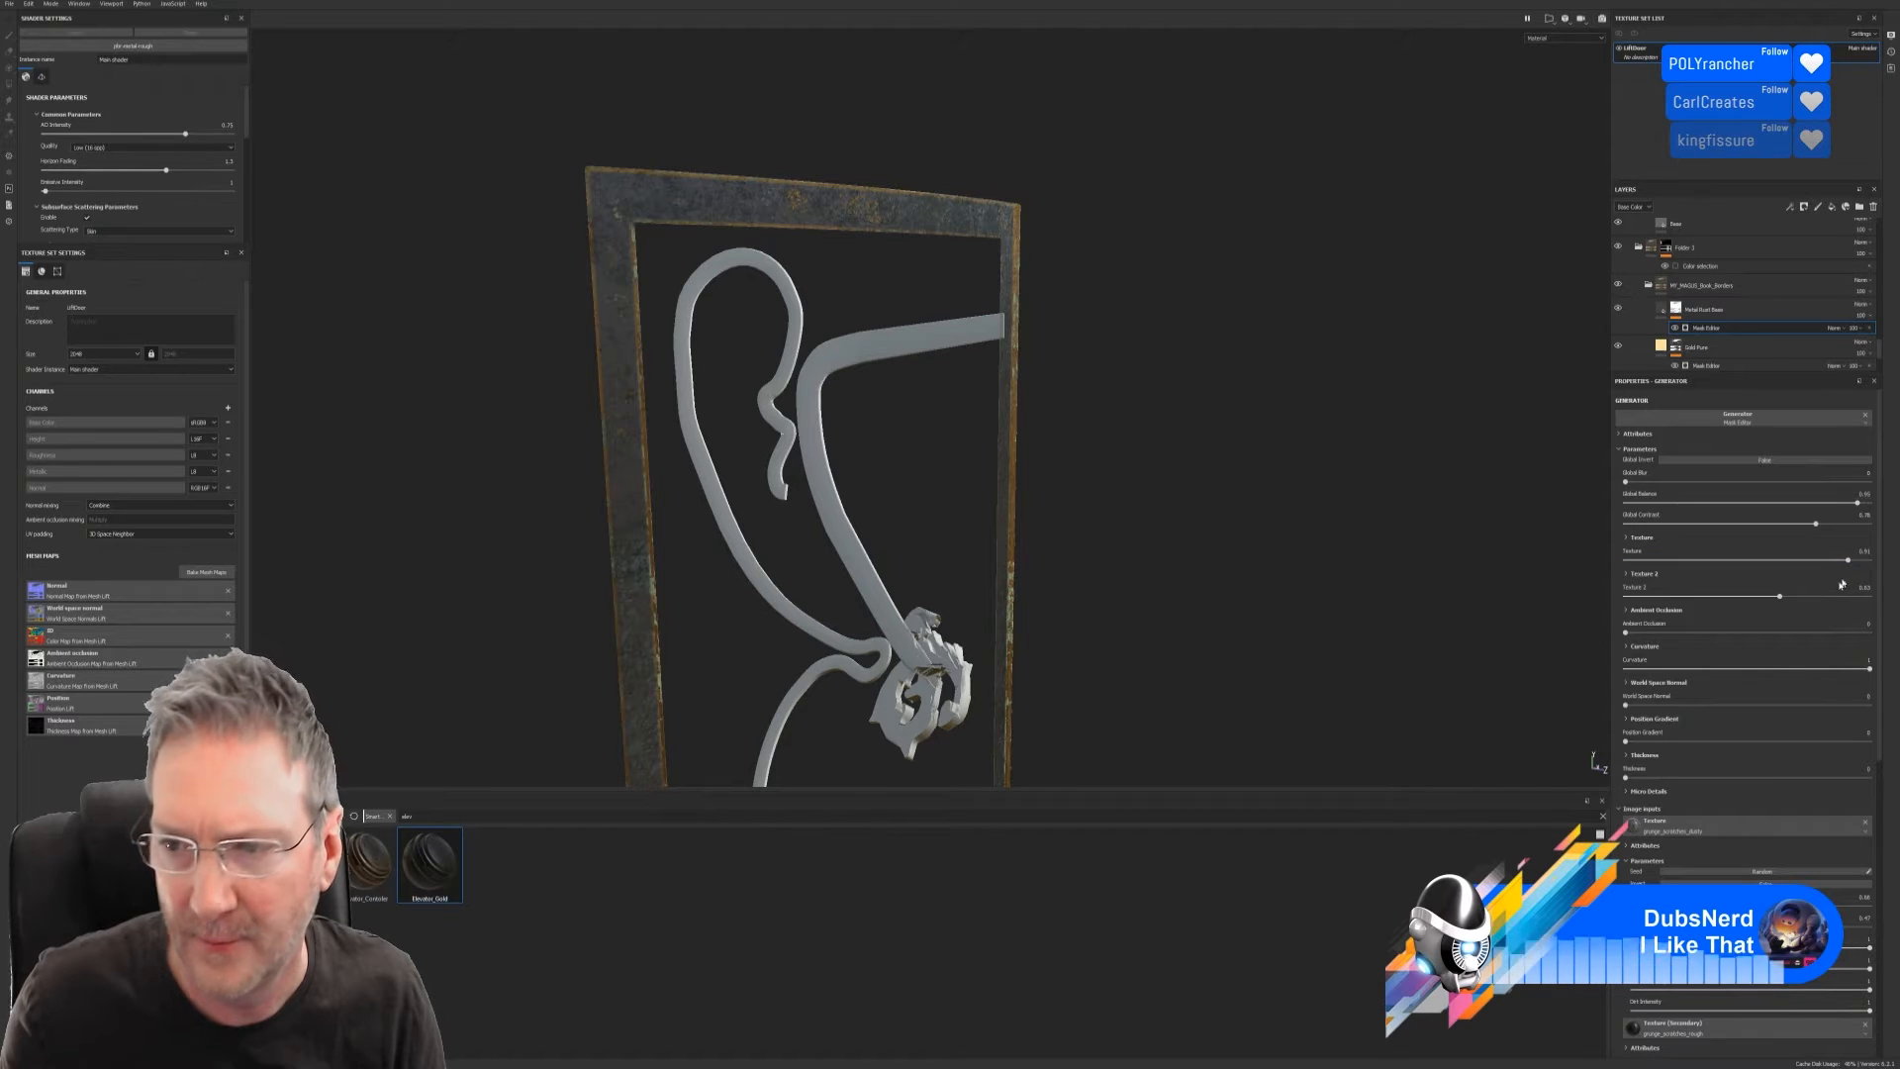
mouse_move(1627, 634)
mouse_down()
mouse_move(1819, 637)
mouse_move(1643, 637)
mouse_up()
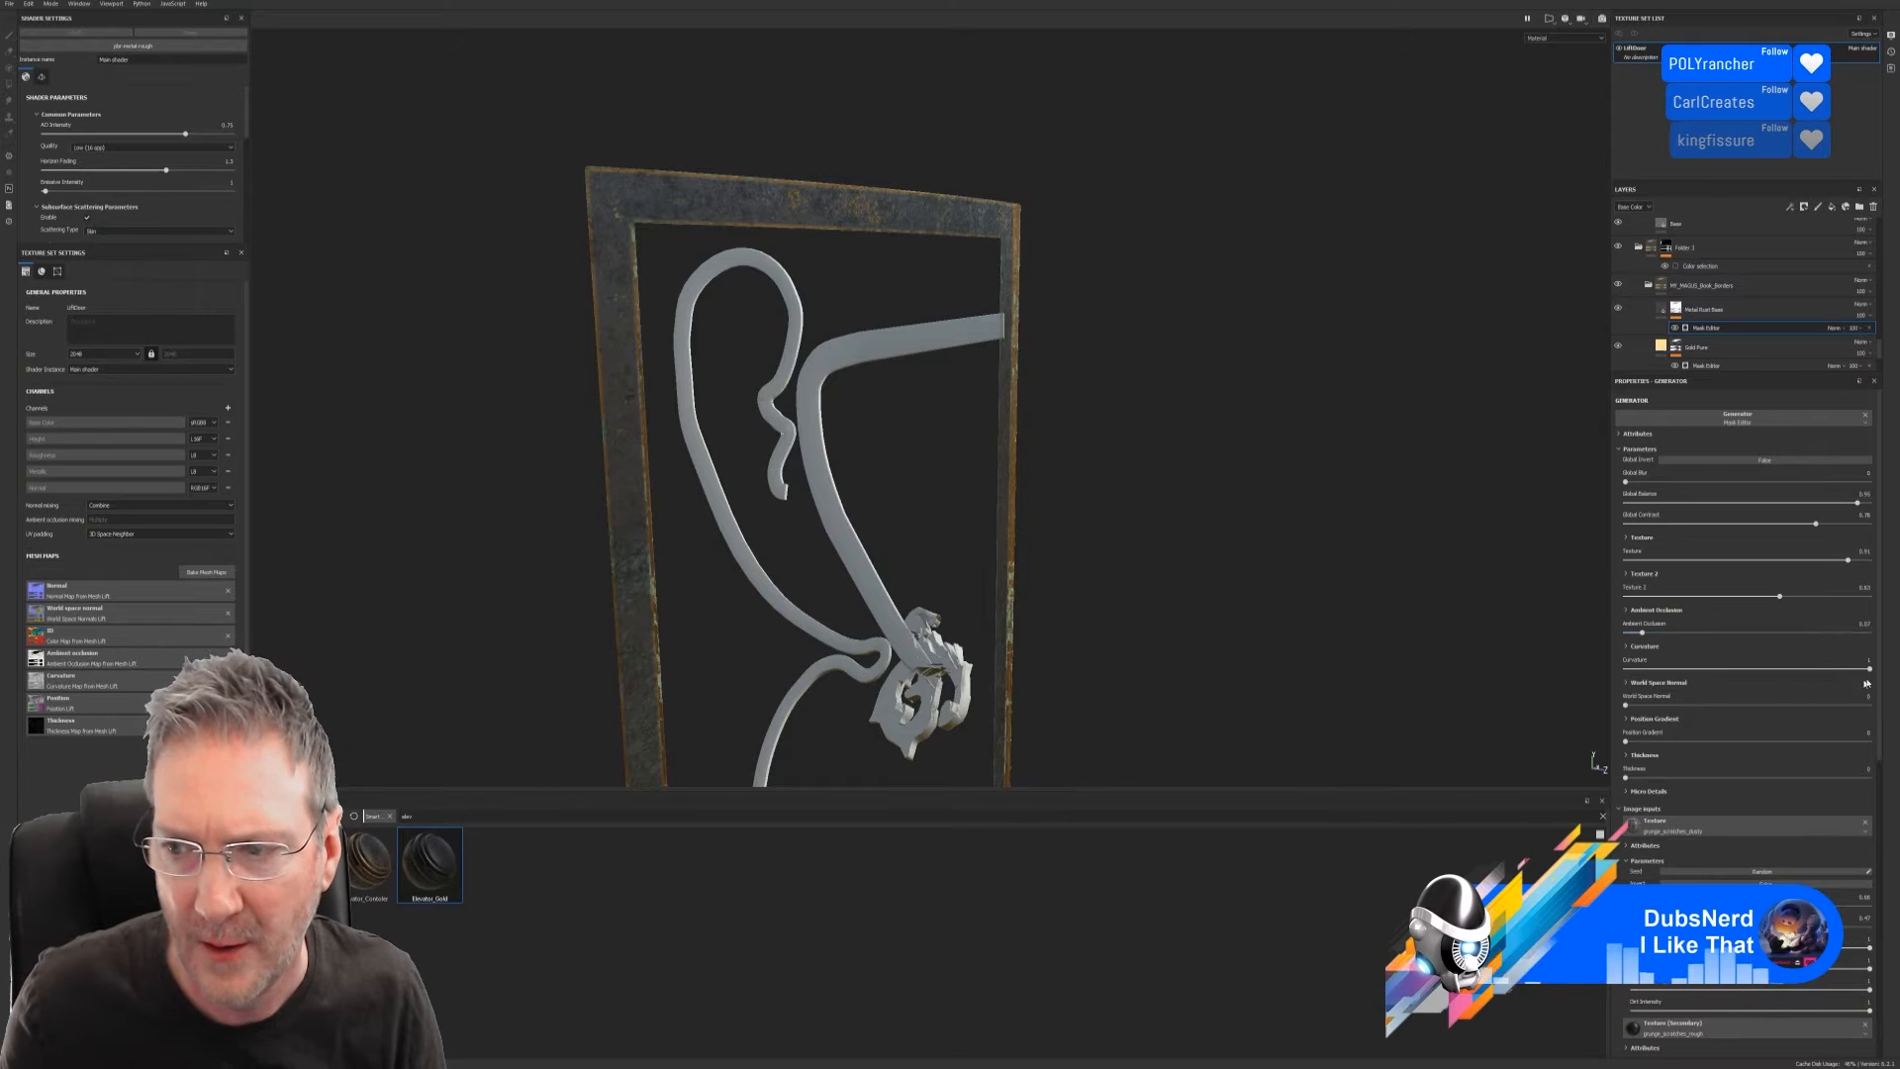
mouse_move(1868, 671)
mouse_down()
mouse_move(1661, 681)
mouse_move(1845, 674)
mouse_up()
drag(1660, 698, 1842, 711)
alt+drag(1177, 315, 922, 293)
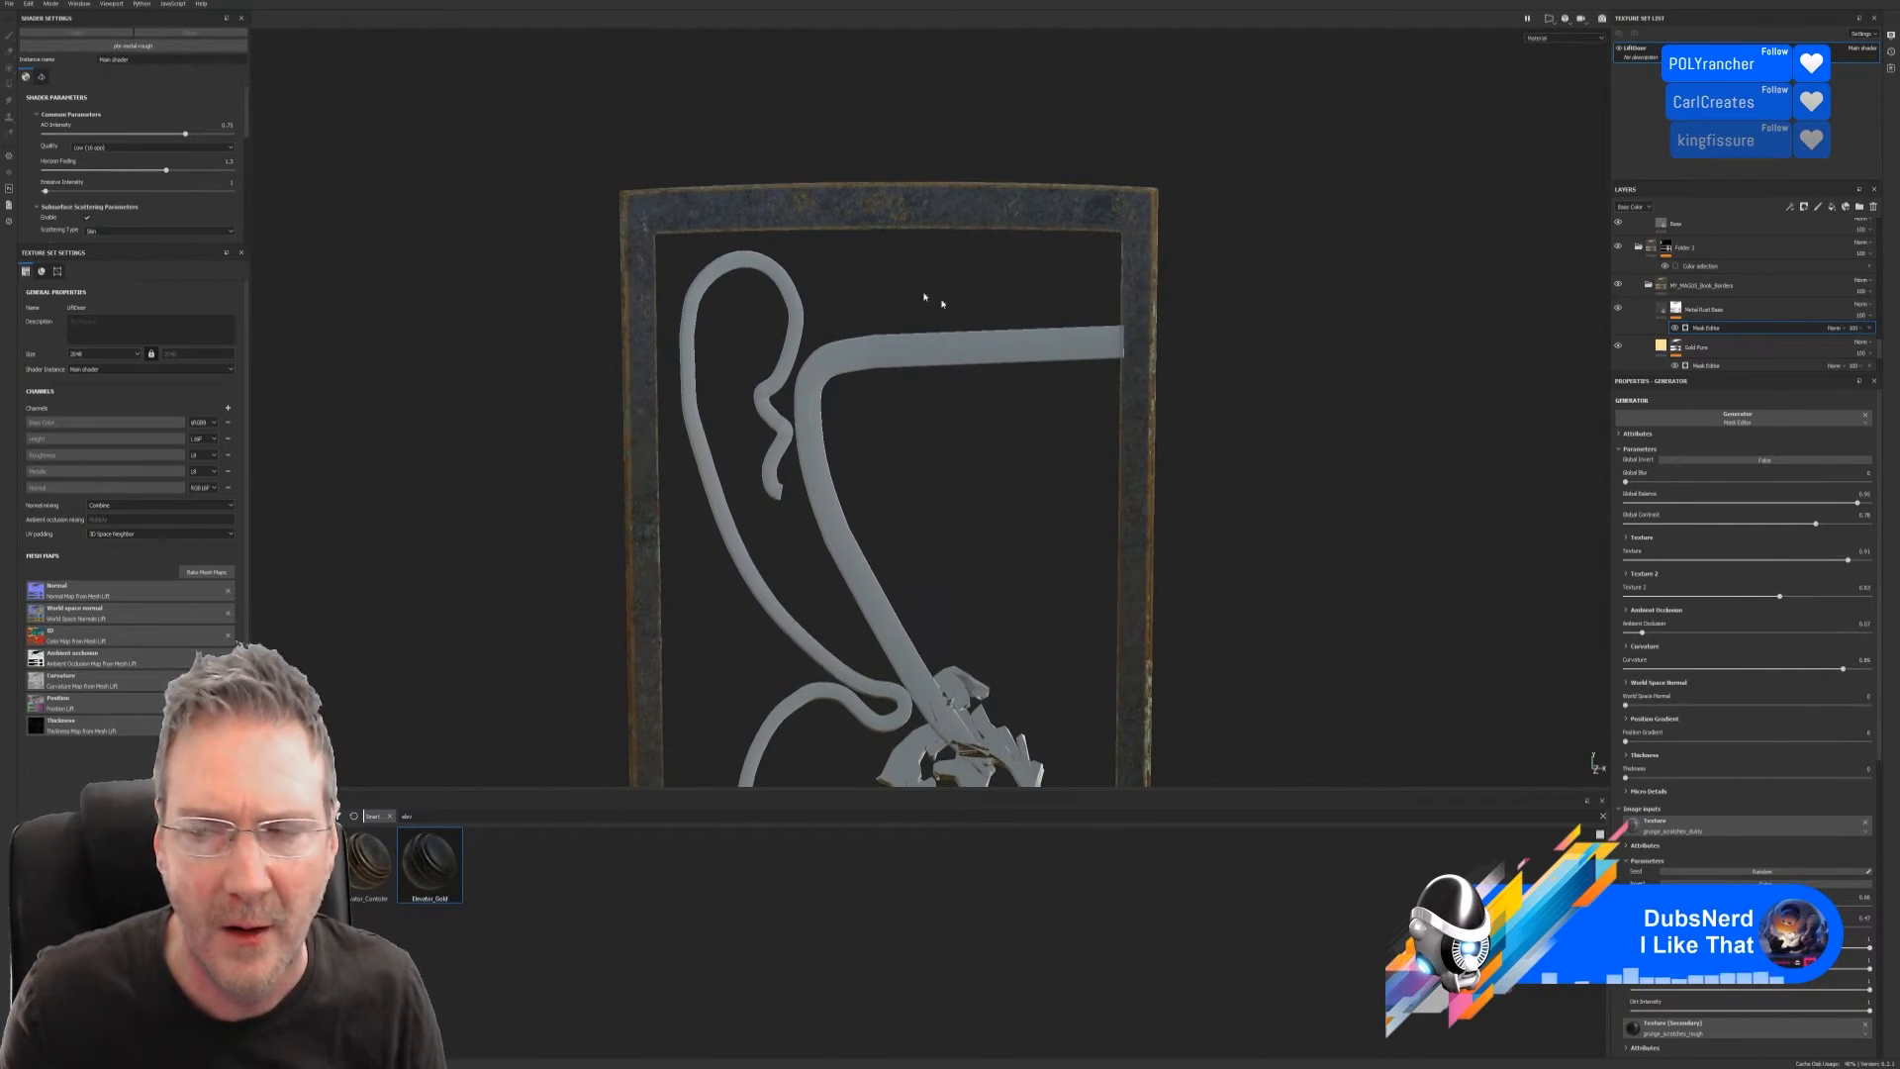
Collapse the lower smart material folder and show the Elevator_Gold folder above it
scroll(1693, 273, down, 5)
scroll(1693, 273, up, 10)
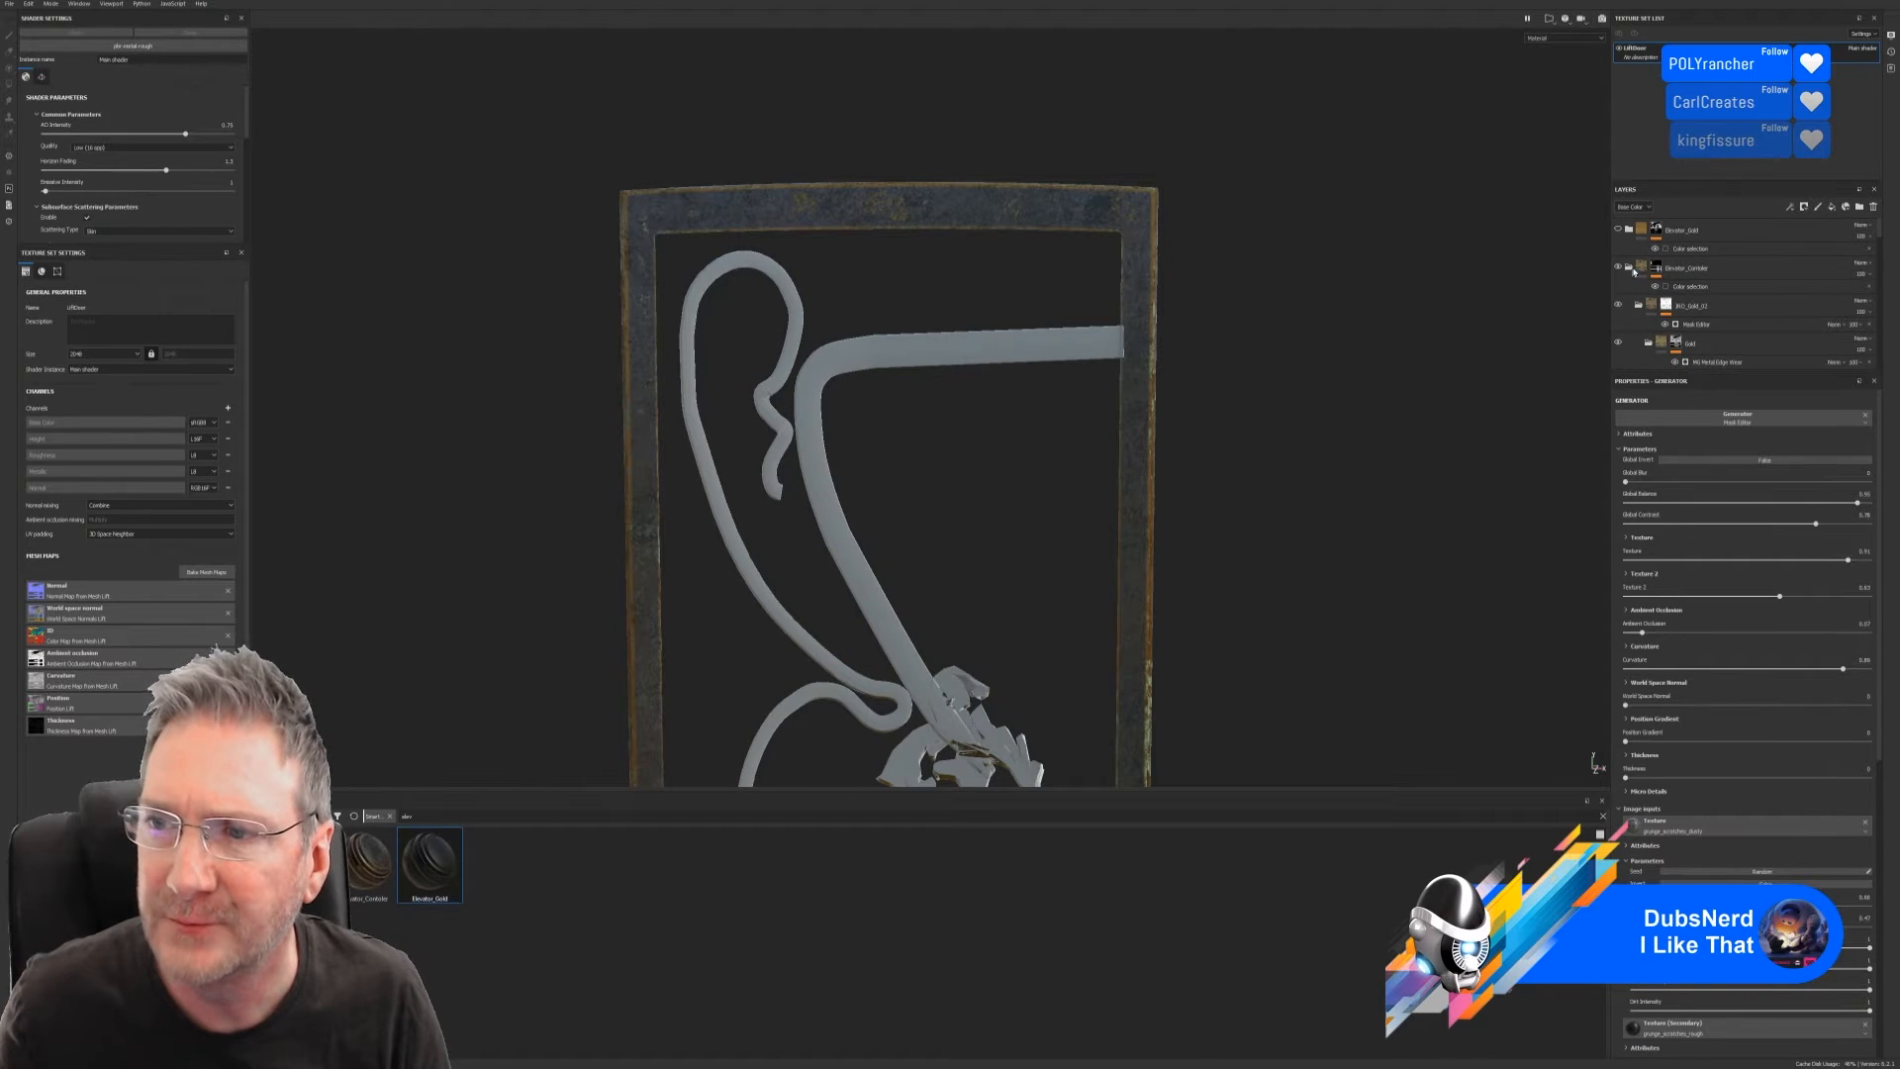
click(1630, 268)
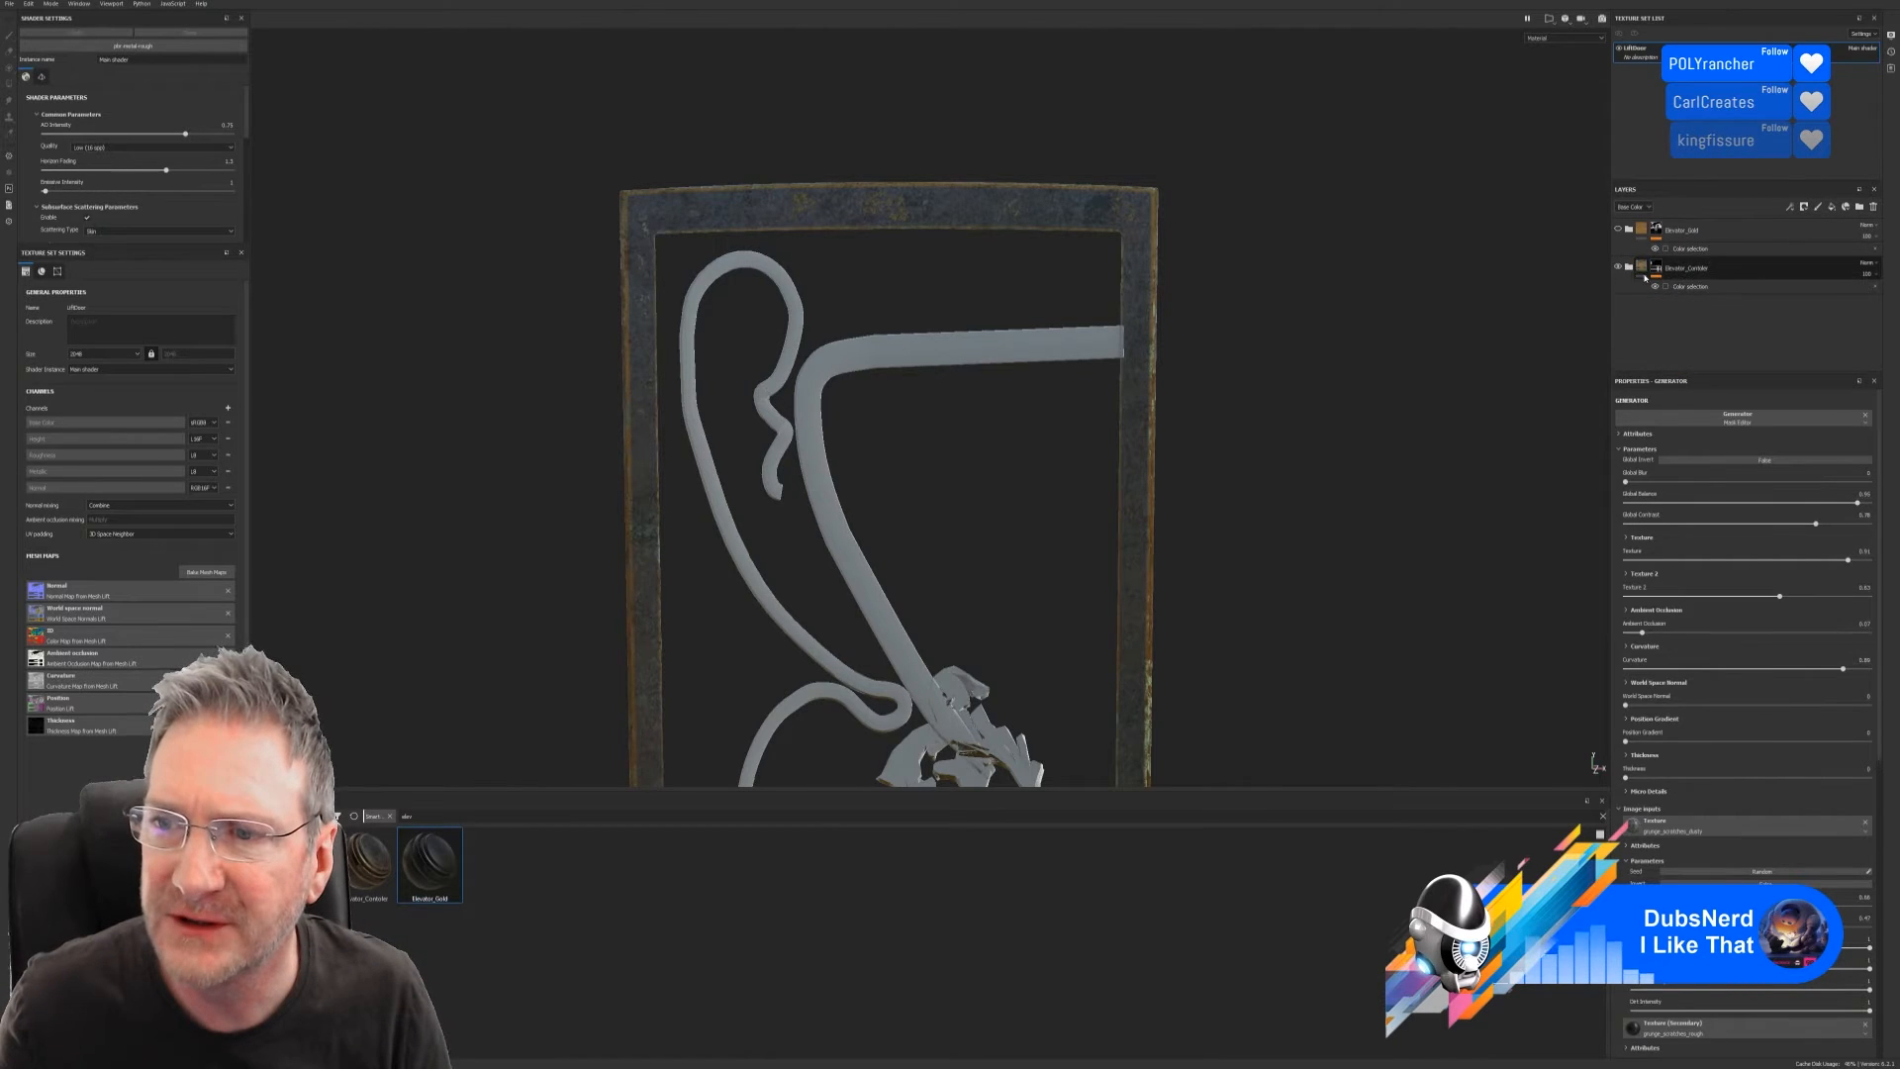
click(1618, 229)
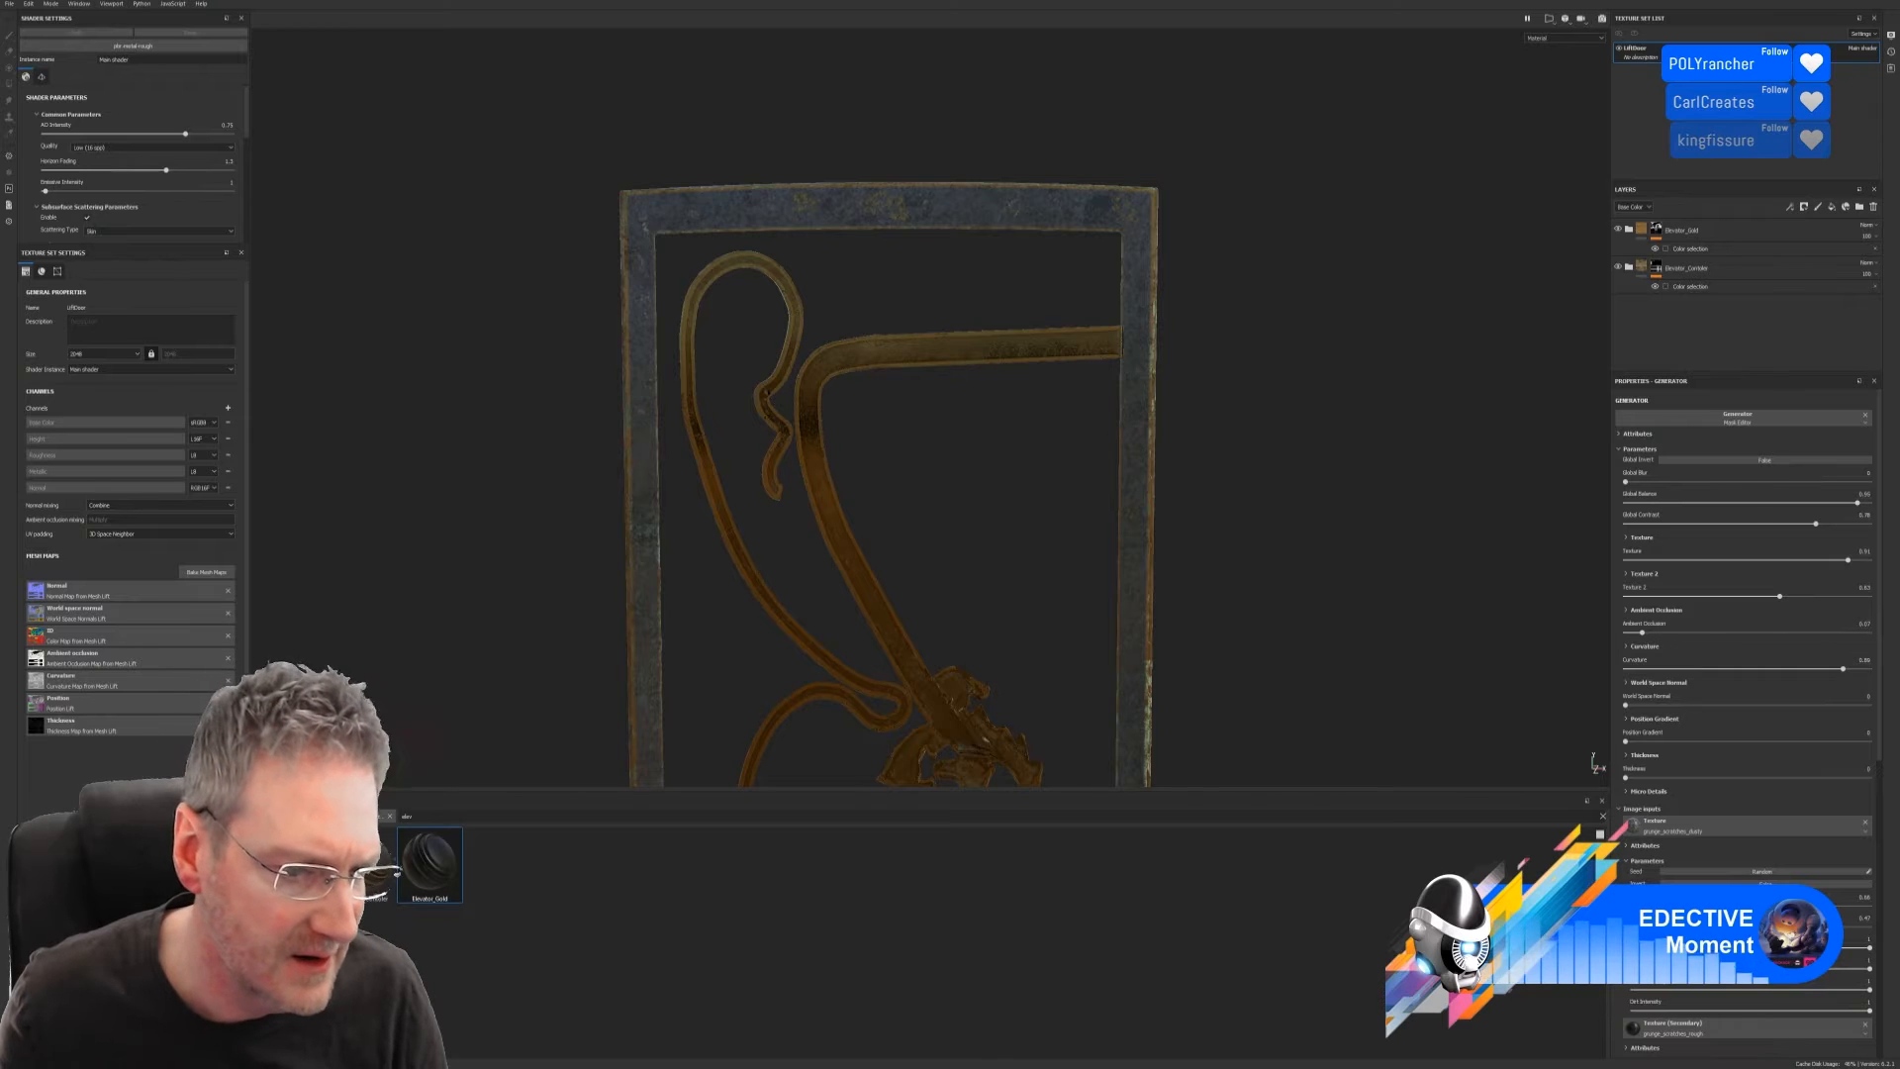
Clear the smart material search and add the Gold_Edge_02 smart material above the Elevator_Gold folder
click(1603, 817)
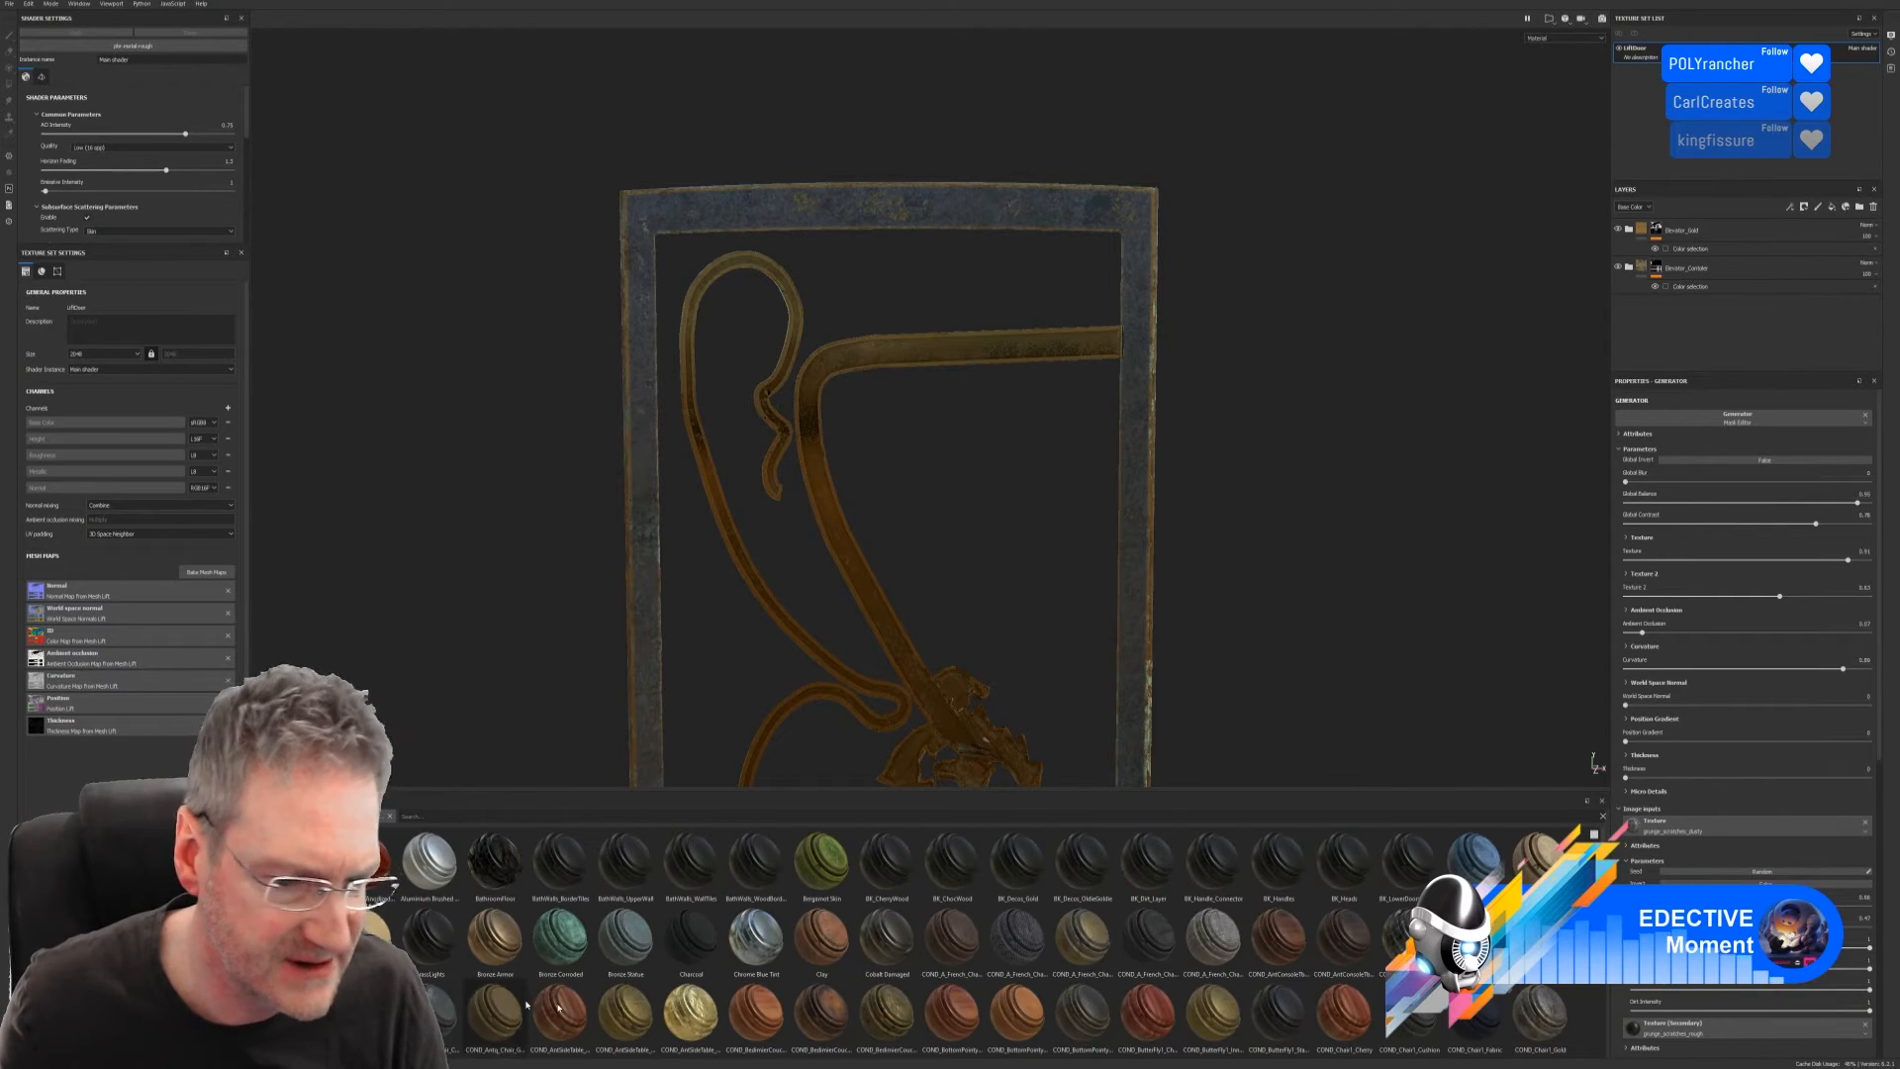
scroll(989, 940, down, 5)
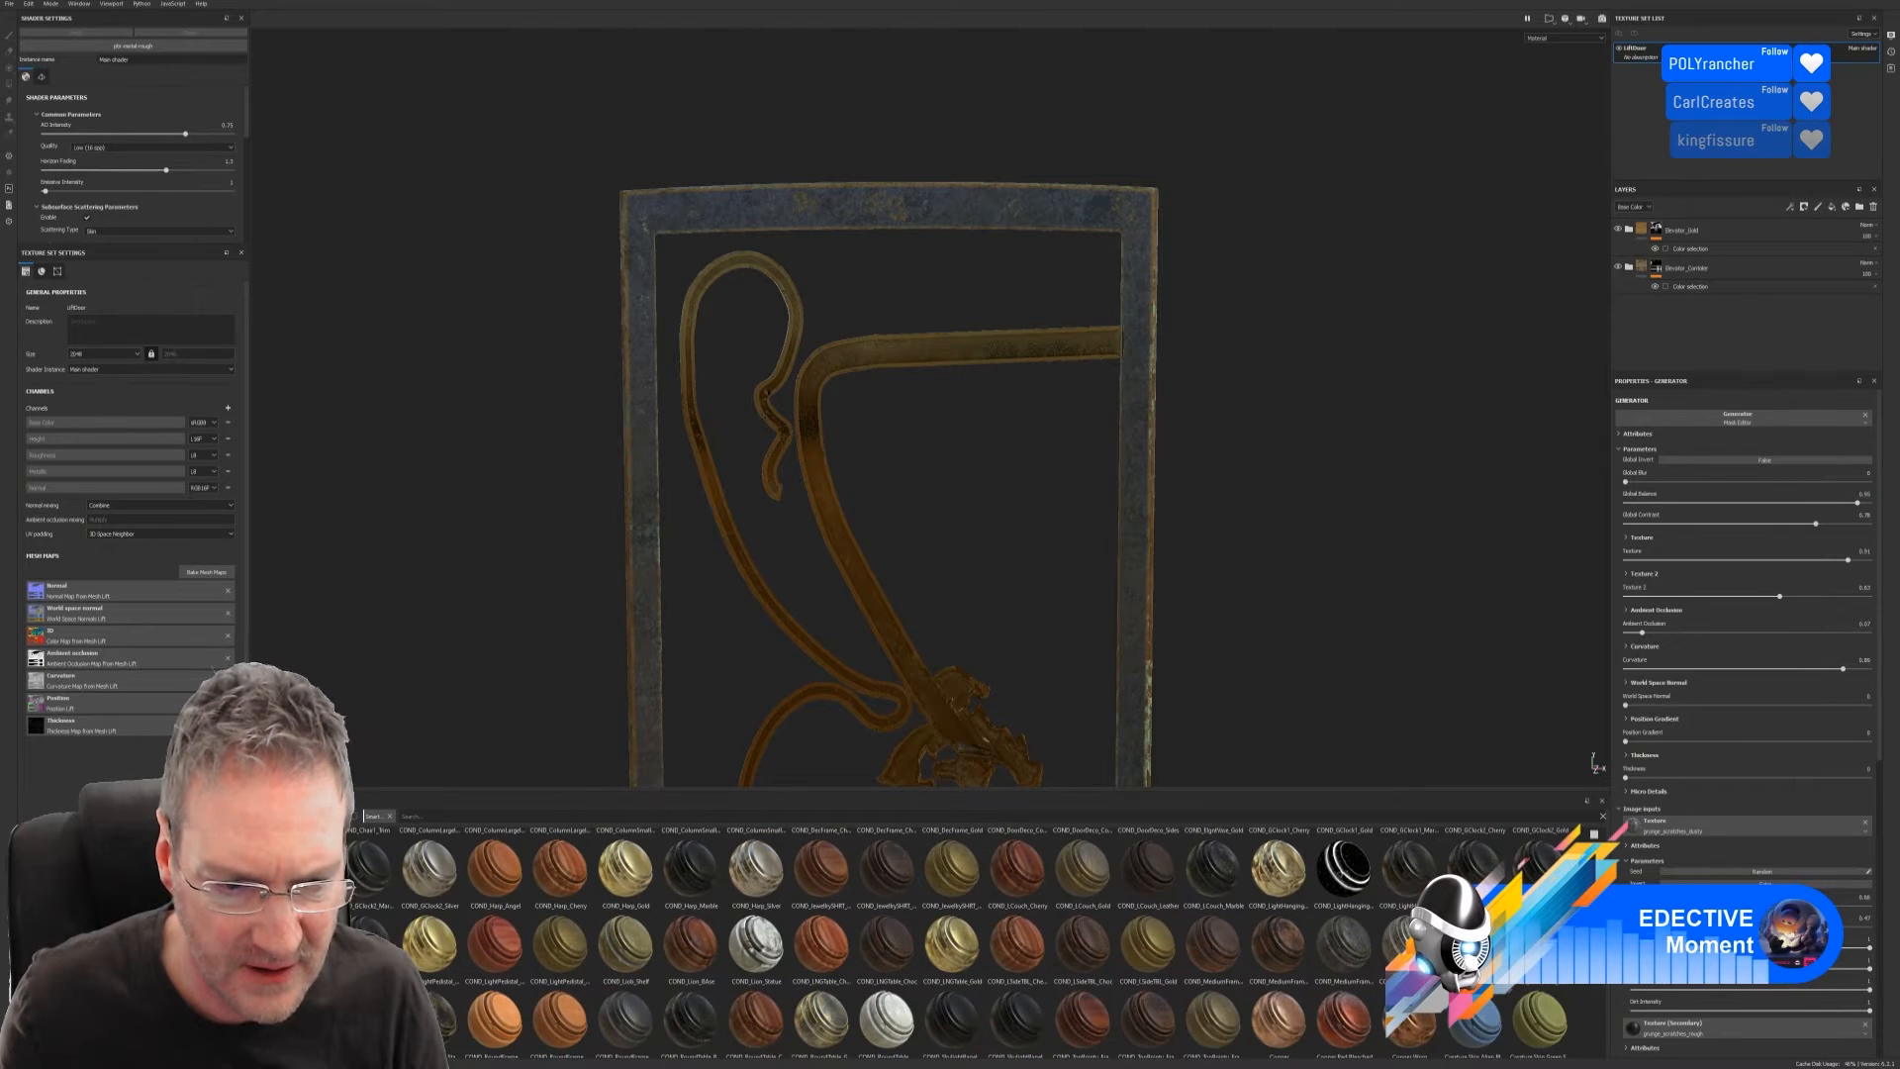
scroll(990, 940, down, 2)
scroll(989, 940, down, 3)
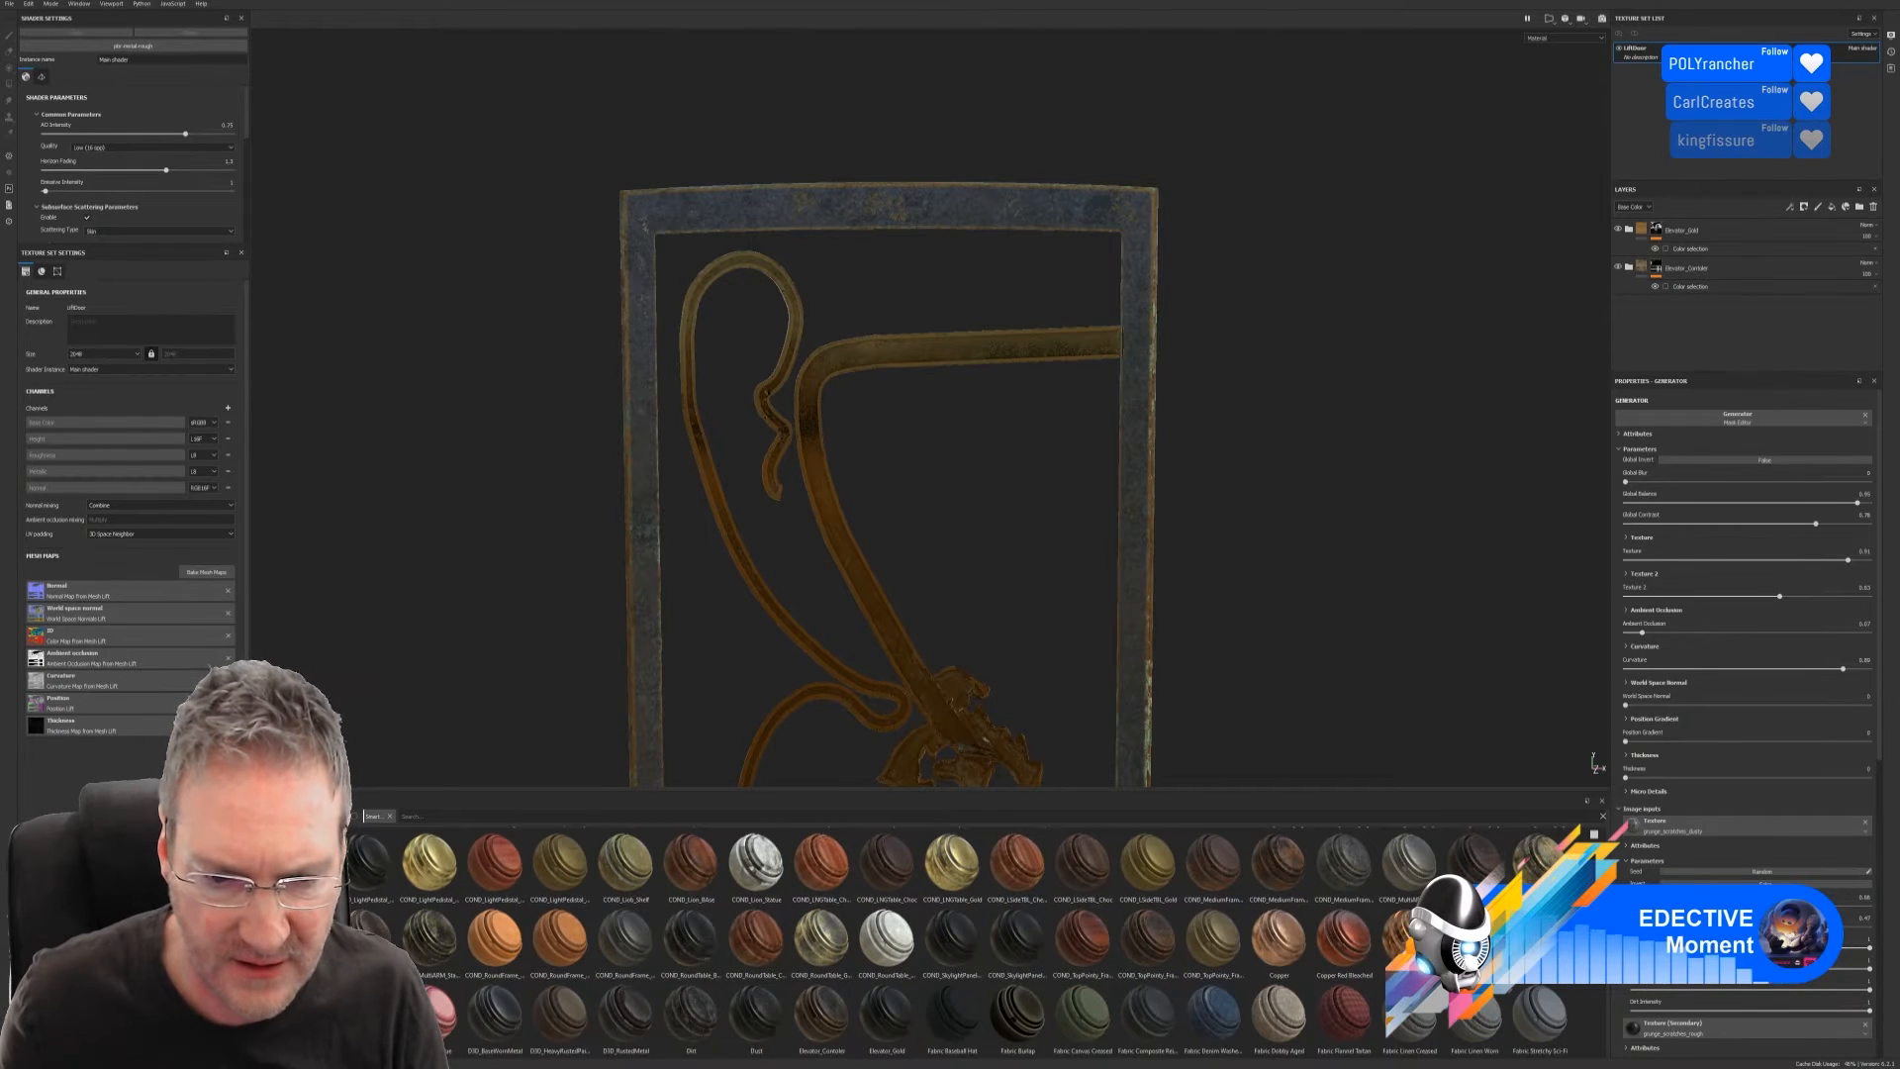
scroll(989, 940, down, 1)
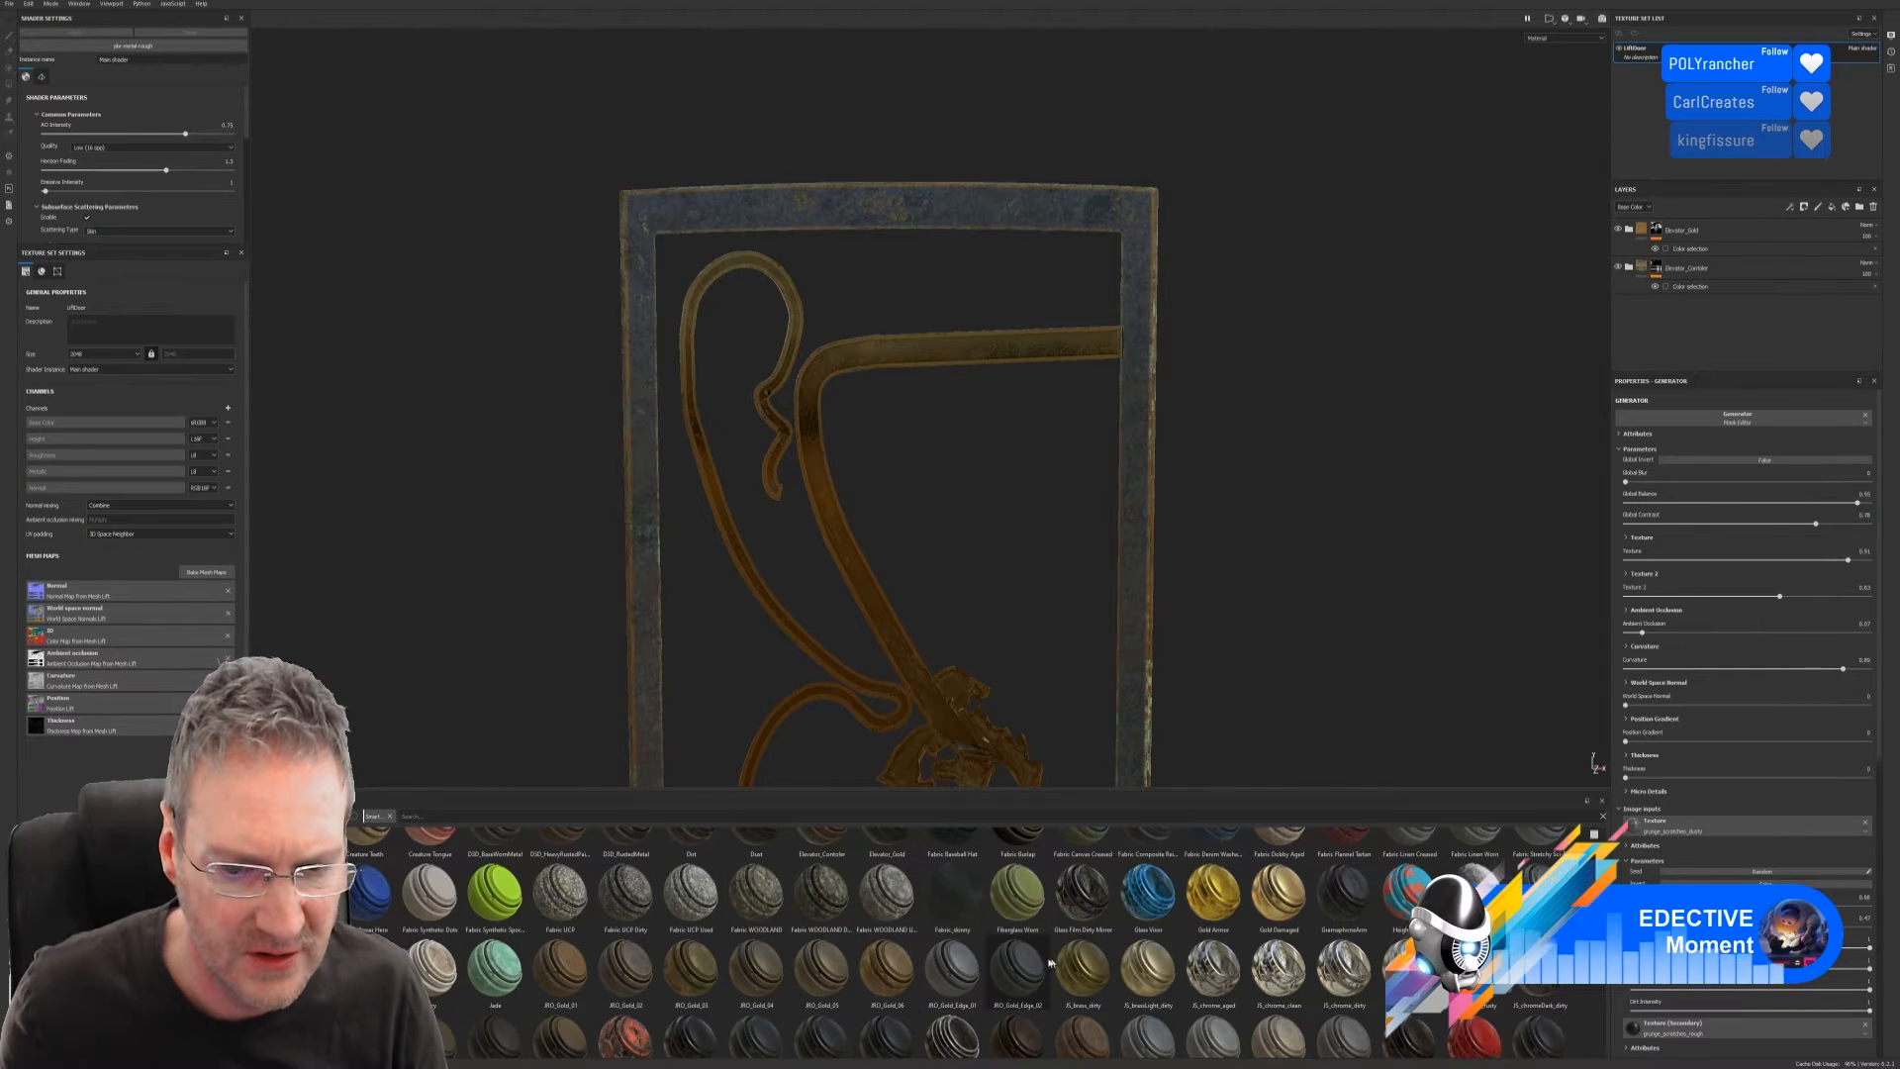
drag(1022, 985, 955, 351)
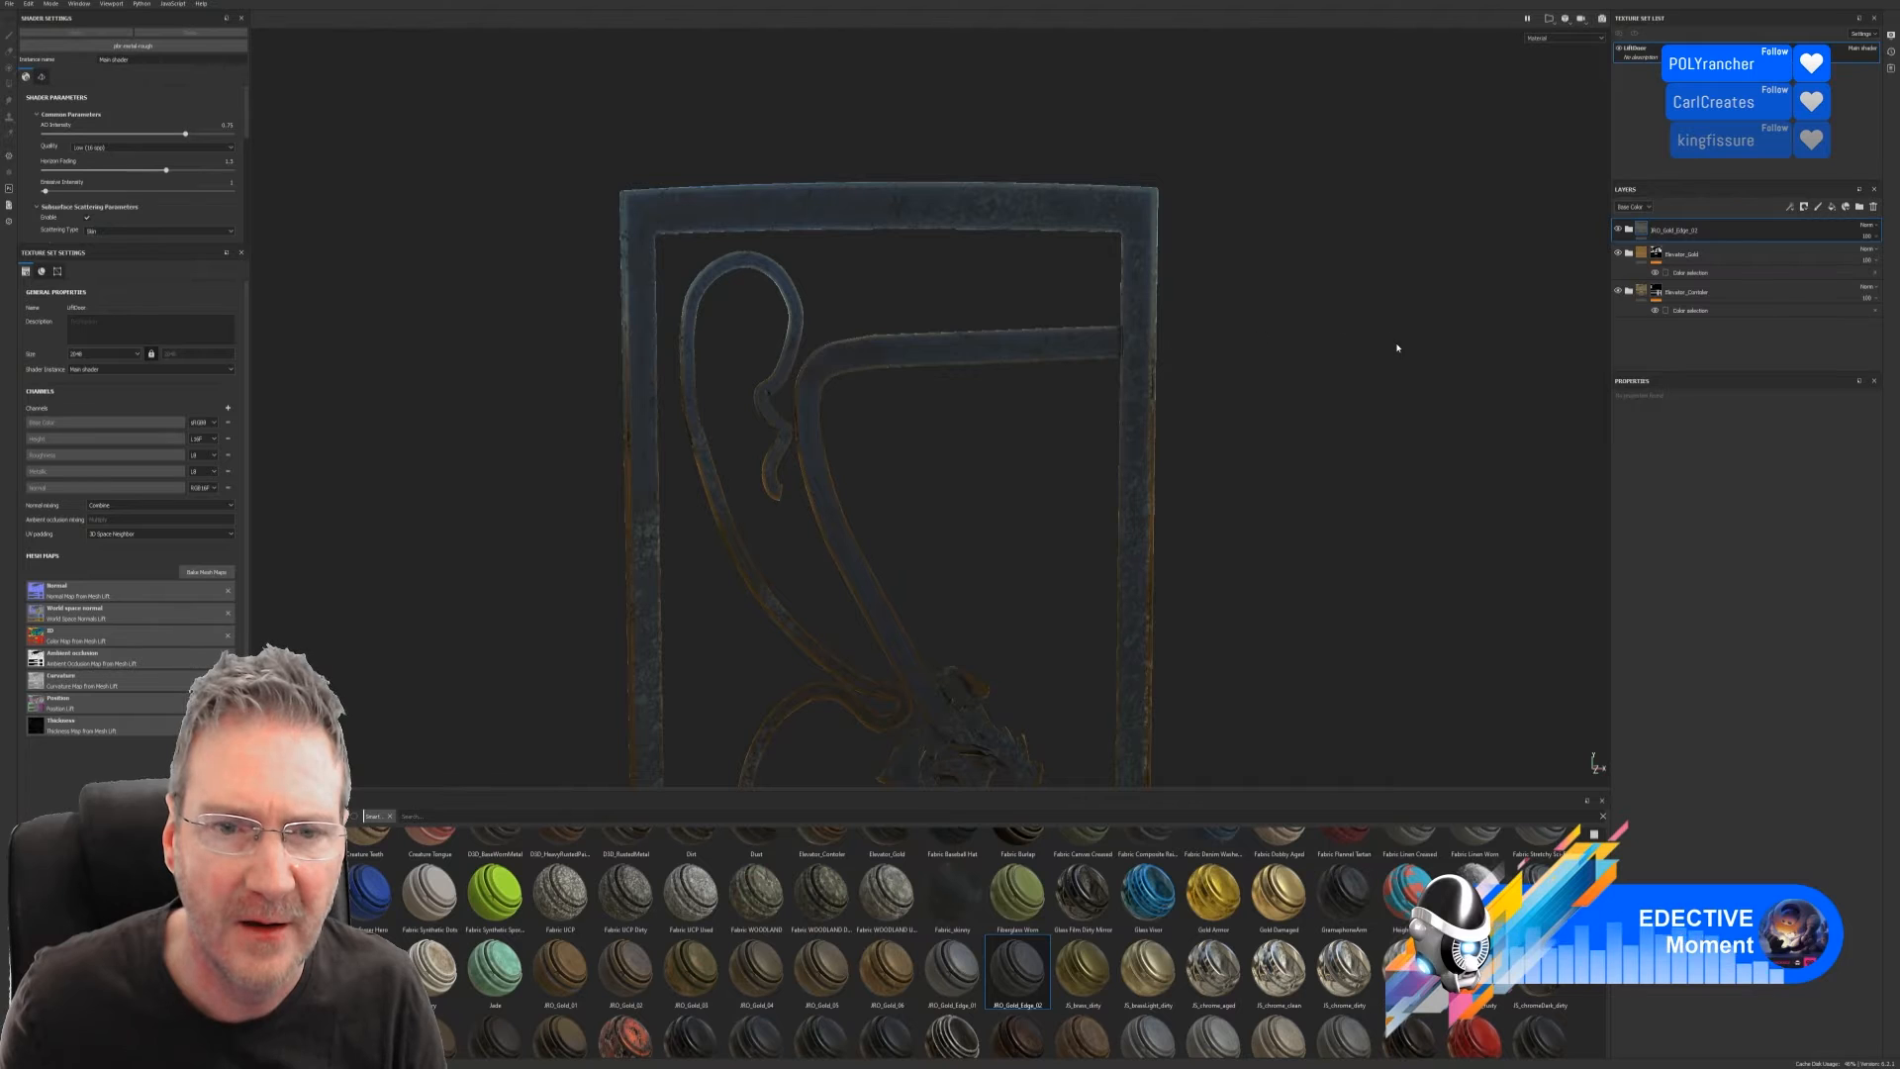
double_click(1717, 230)
key(Return)
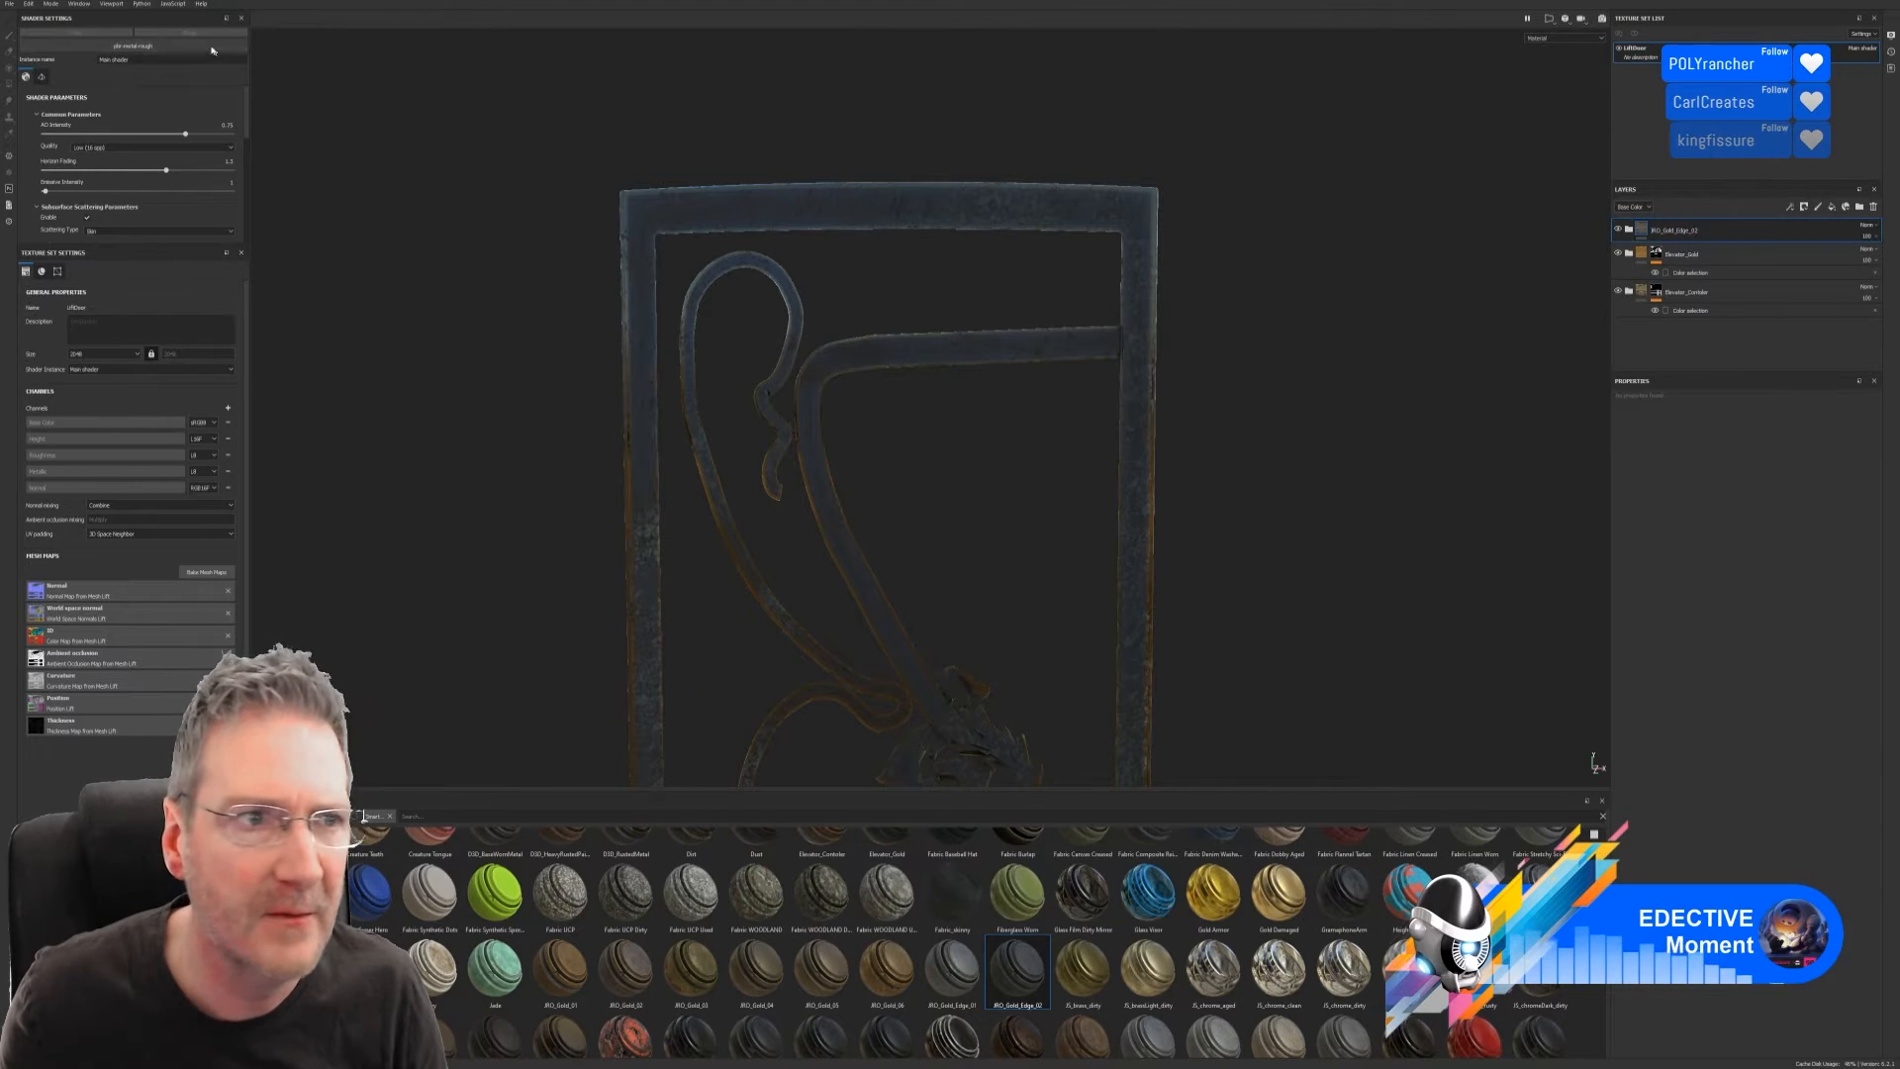
Save the project and mask the Gold_Edge_02 folder with a color selection of the curved scrollwork's yellow ID color
click(9, 4)
click(26, 94)
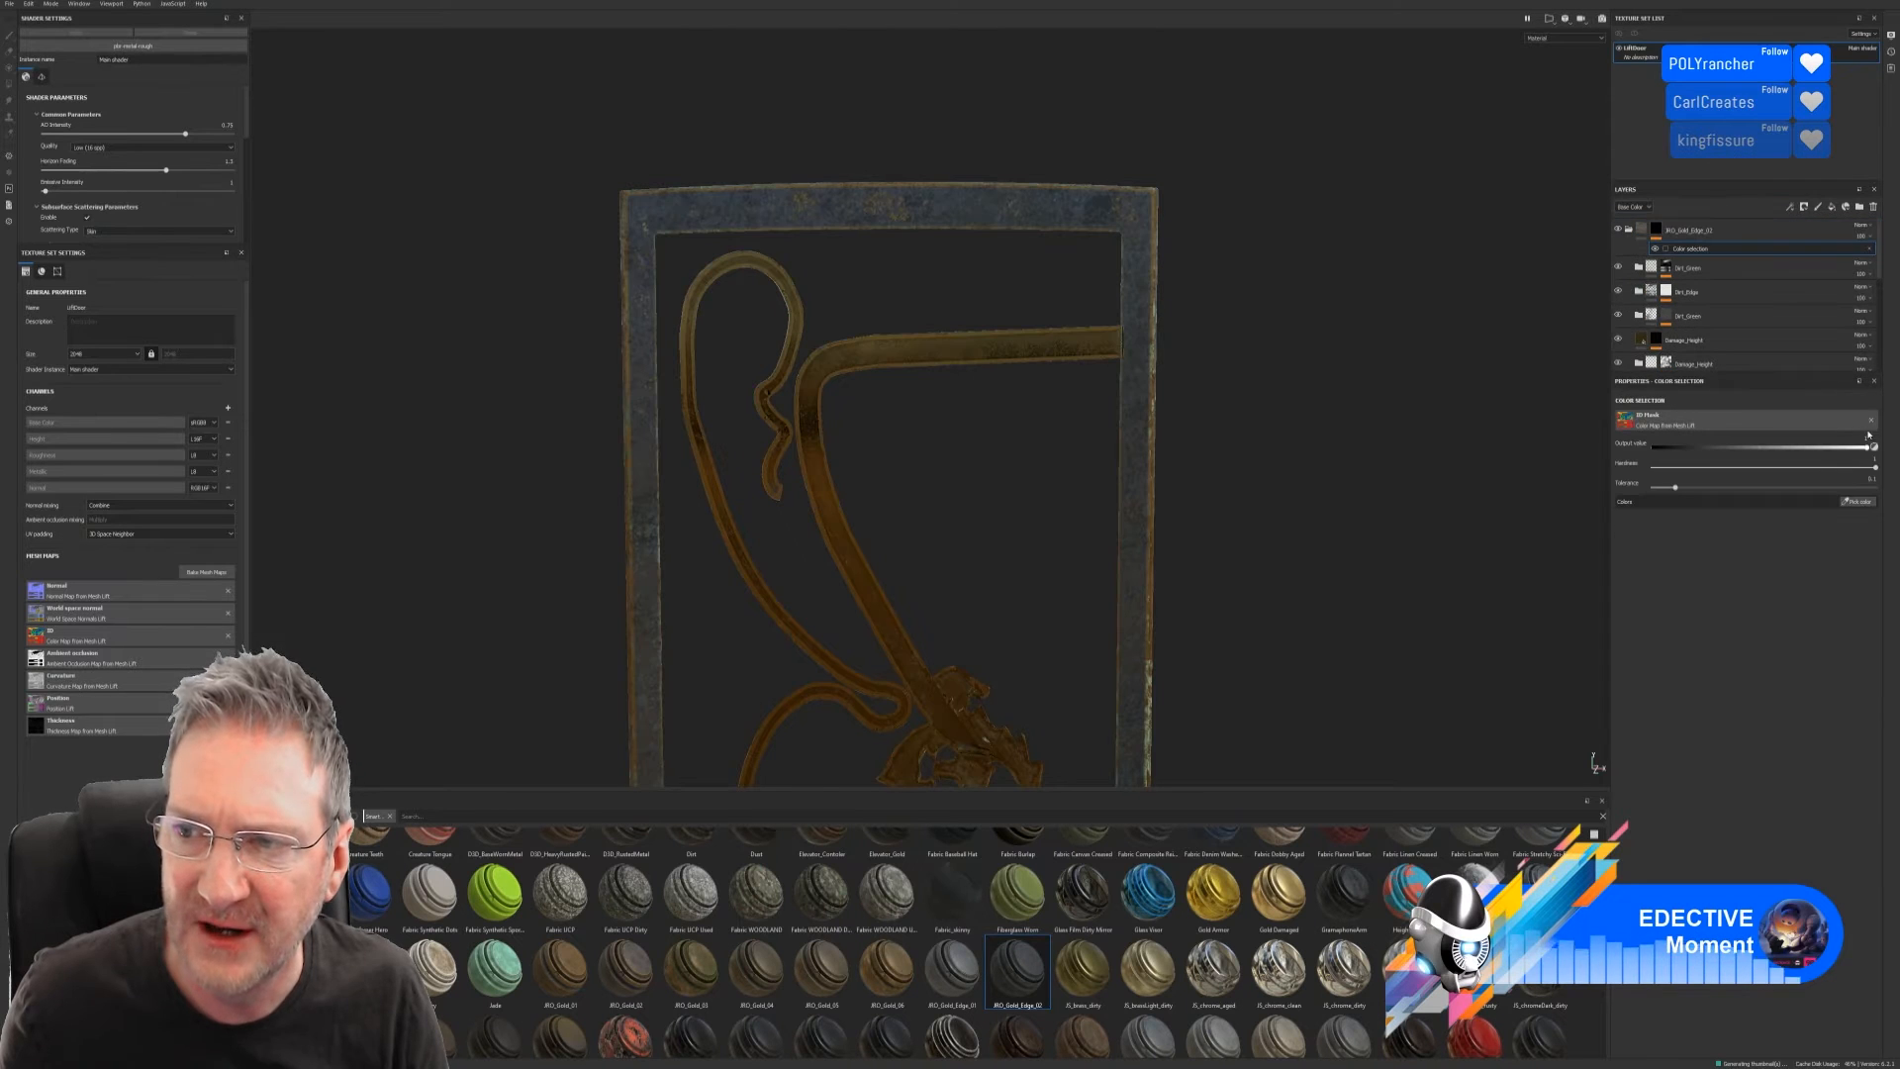
click(1858, 499)
click(926, 356)
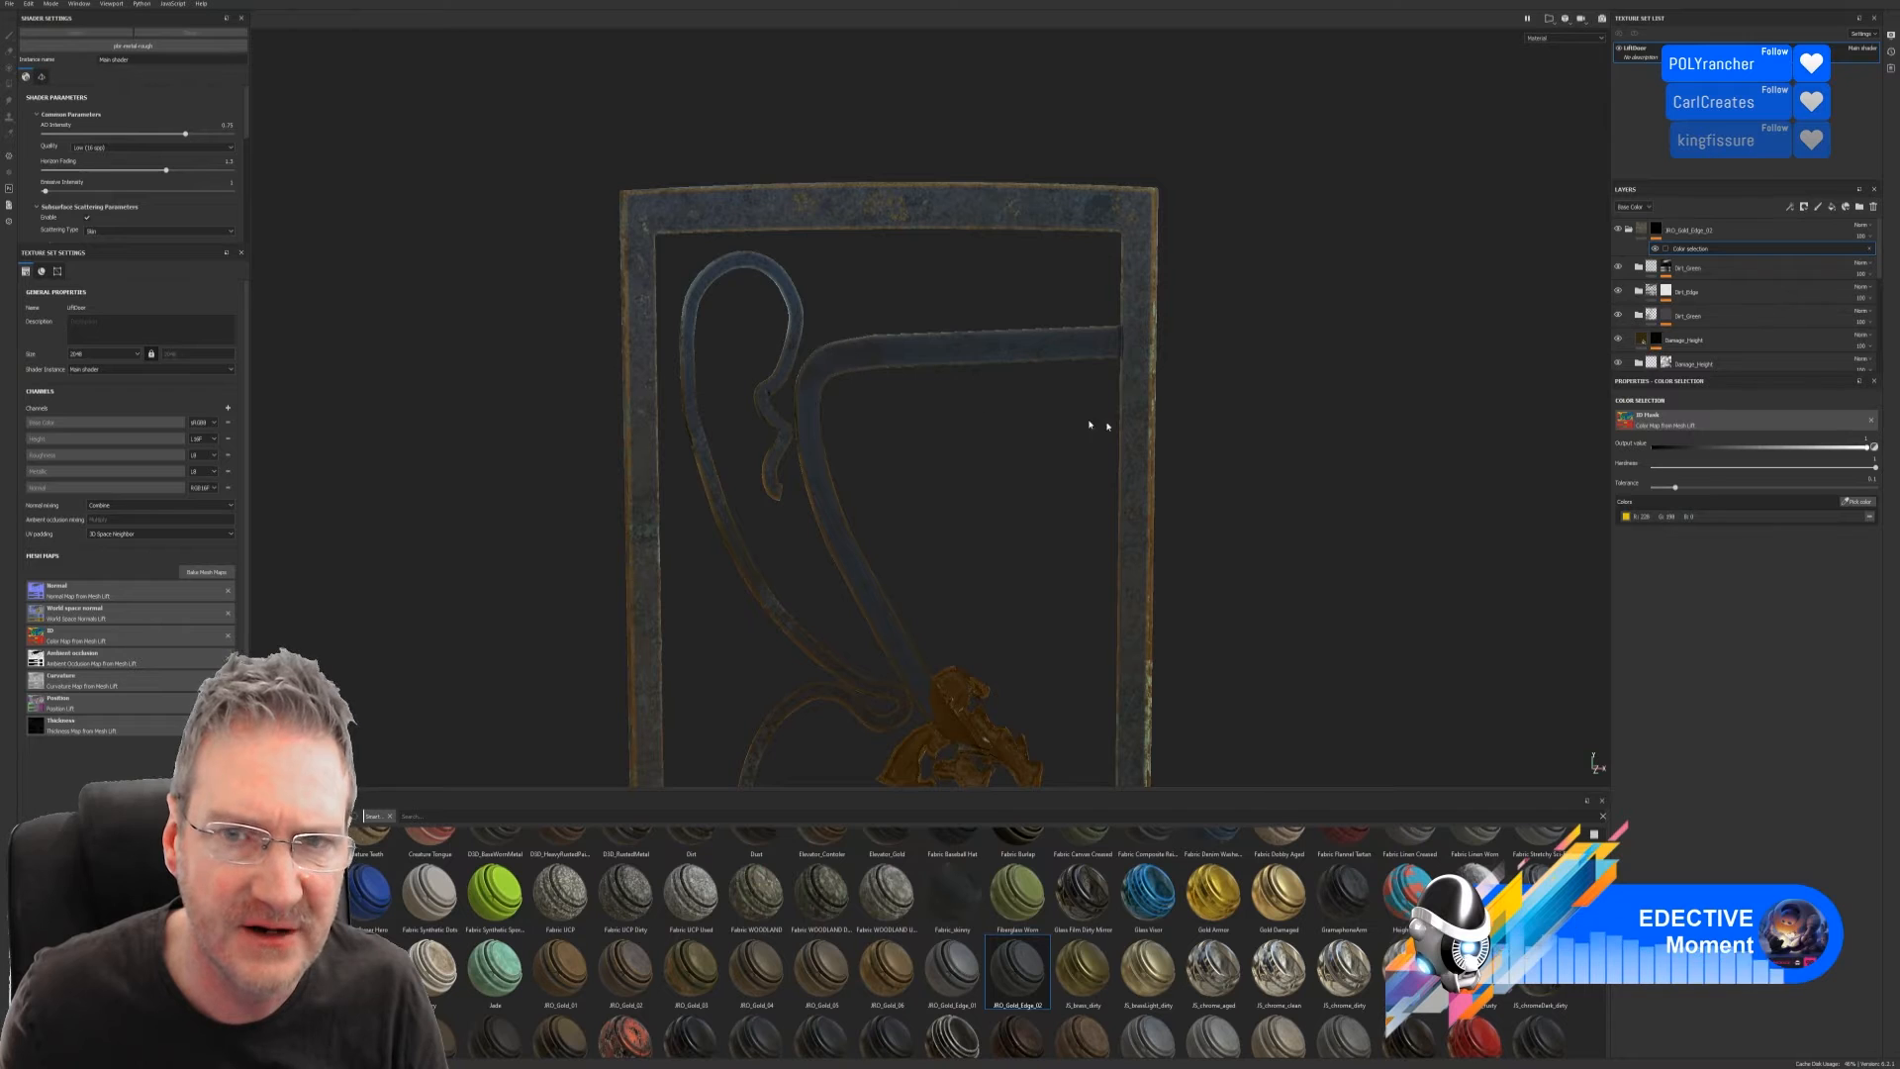
Examine the scrollwork, leaf ornament and frame materials up close from several angles
alt+drag(1316, 421, 1019, 503)
alt+middle_drag(1019, 502, 1011, 423)
alt+drag(1011, 423, 1260, 459)
alt+right_drag(1296, 457, 1467, 462)
alt+middle_drag(1297, 437, 1064, 378)
alt+drag(1056, 403, 1128, 436)
alt+right_drag(1128, 436, 386, 708)
alt+drag(1039, 573, 1294, 641)
scroll(1051, 346, up, 4)
alt+drag(1113, 368, 970, 436)
alt+right_drag(970, 436, 1593, 346)
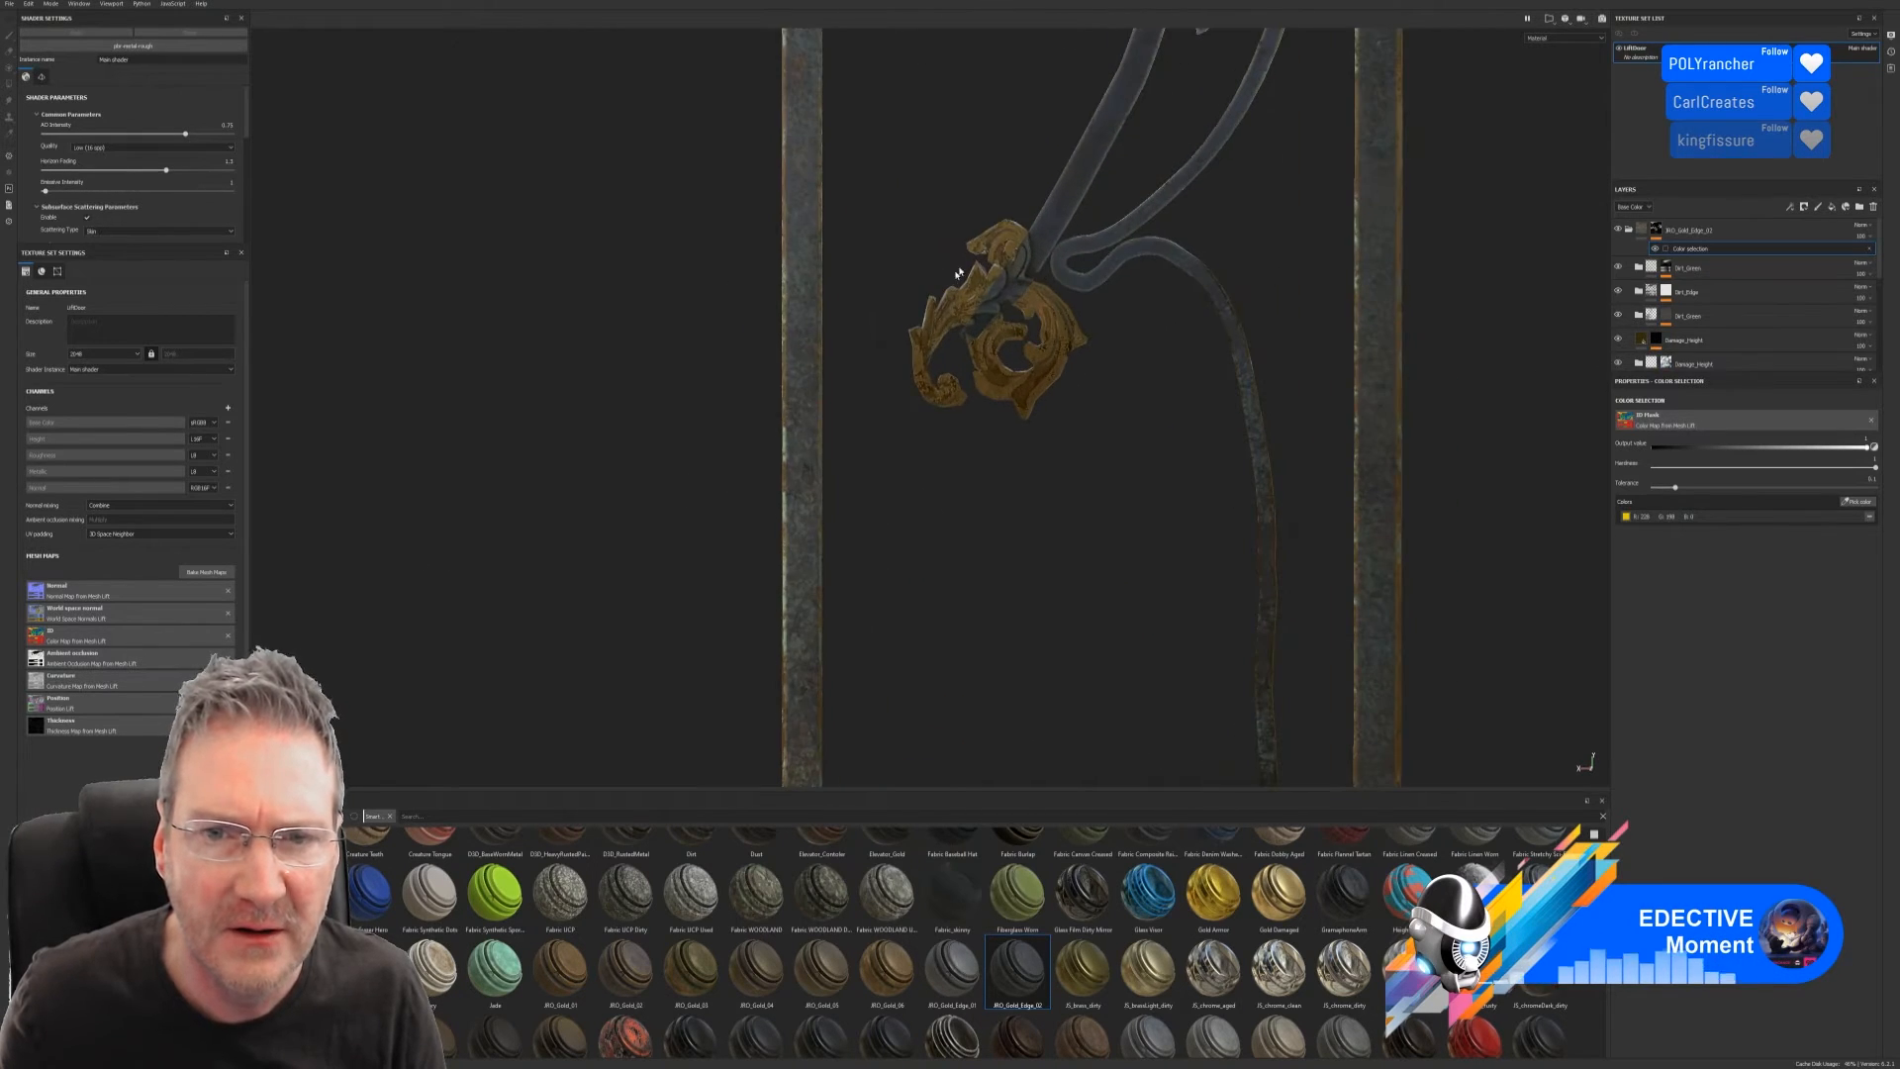
alt+drag(1034, 238, 1111, 212)
alt+right_drag(1111, 212, 1610, 245)
alt+drag(1177, 396, 1130, 203)
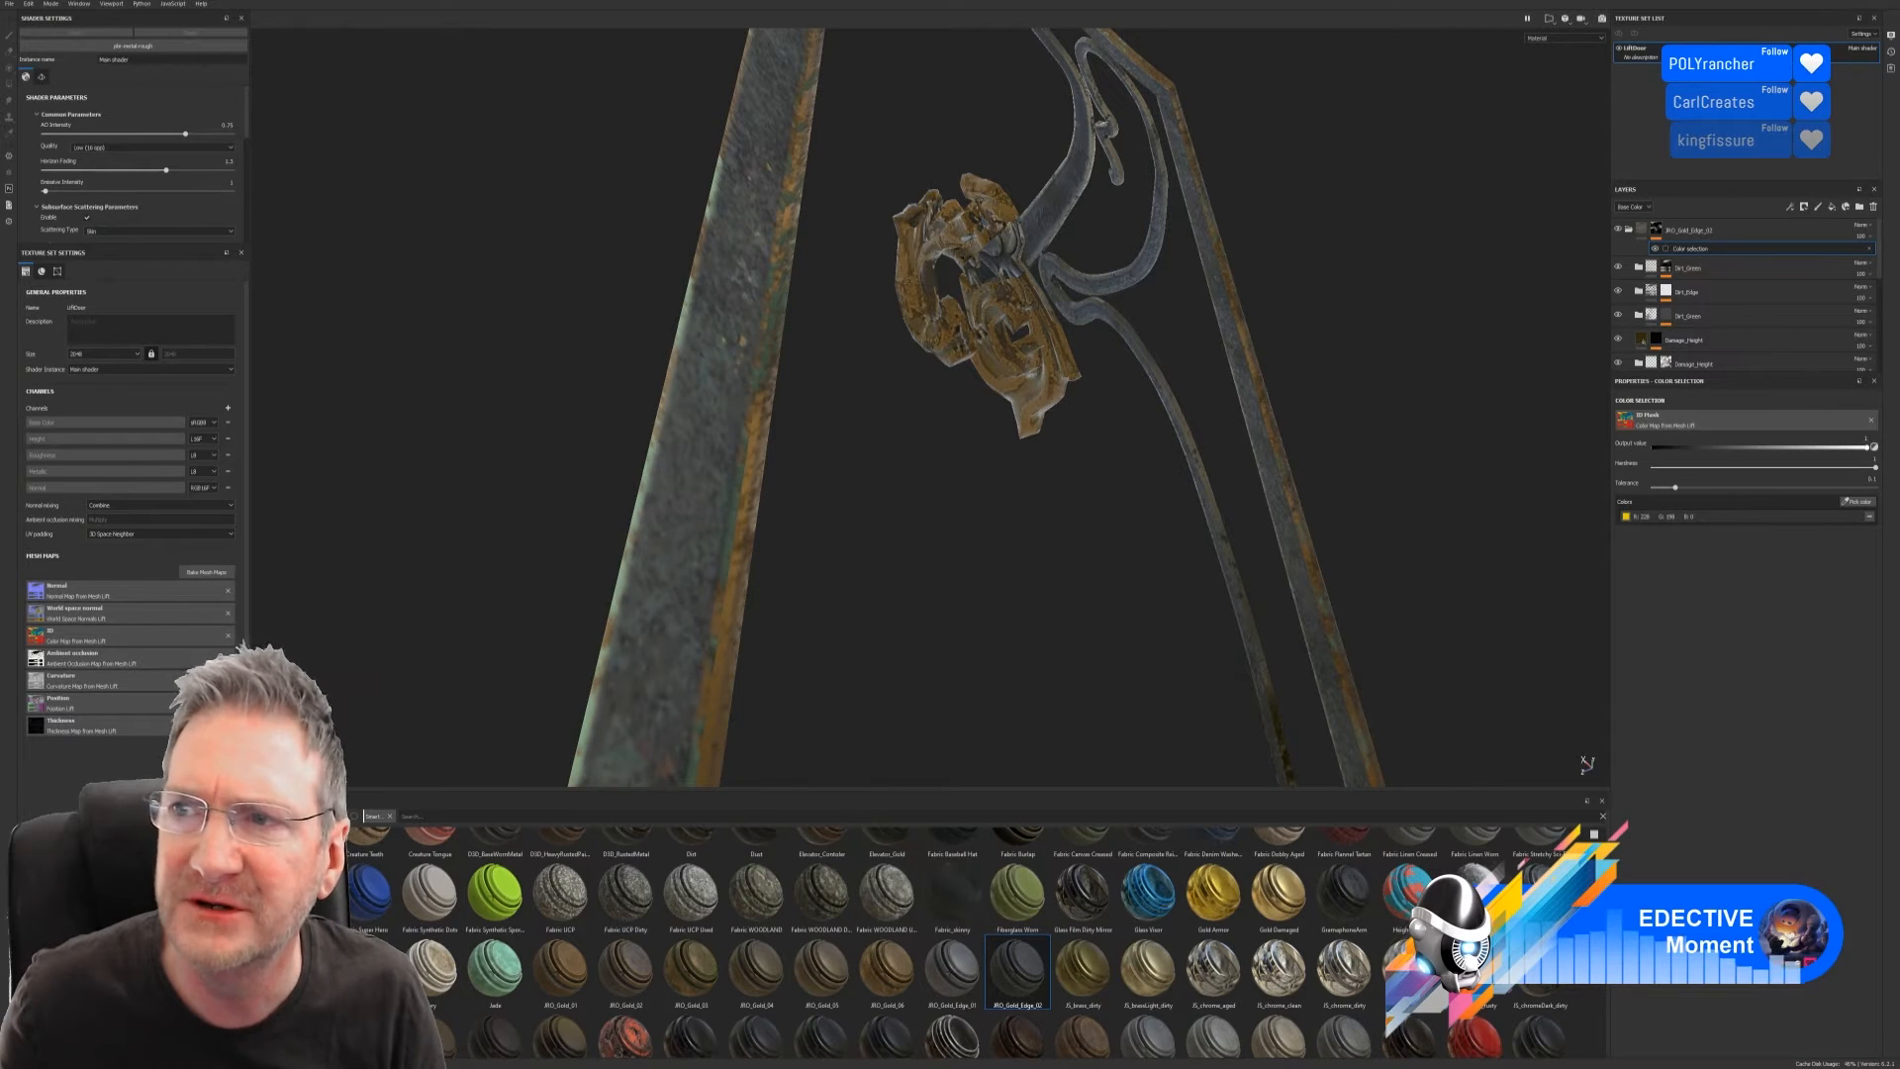
Switch to 3ds Max, isolate the HighPoly_LeftDoor object and select all elements of its mesh
click(1839, 2)
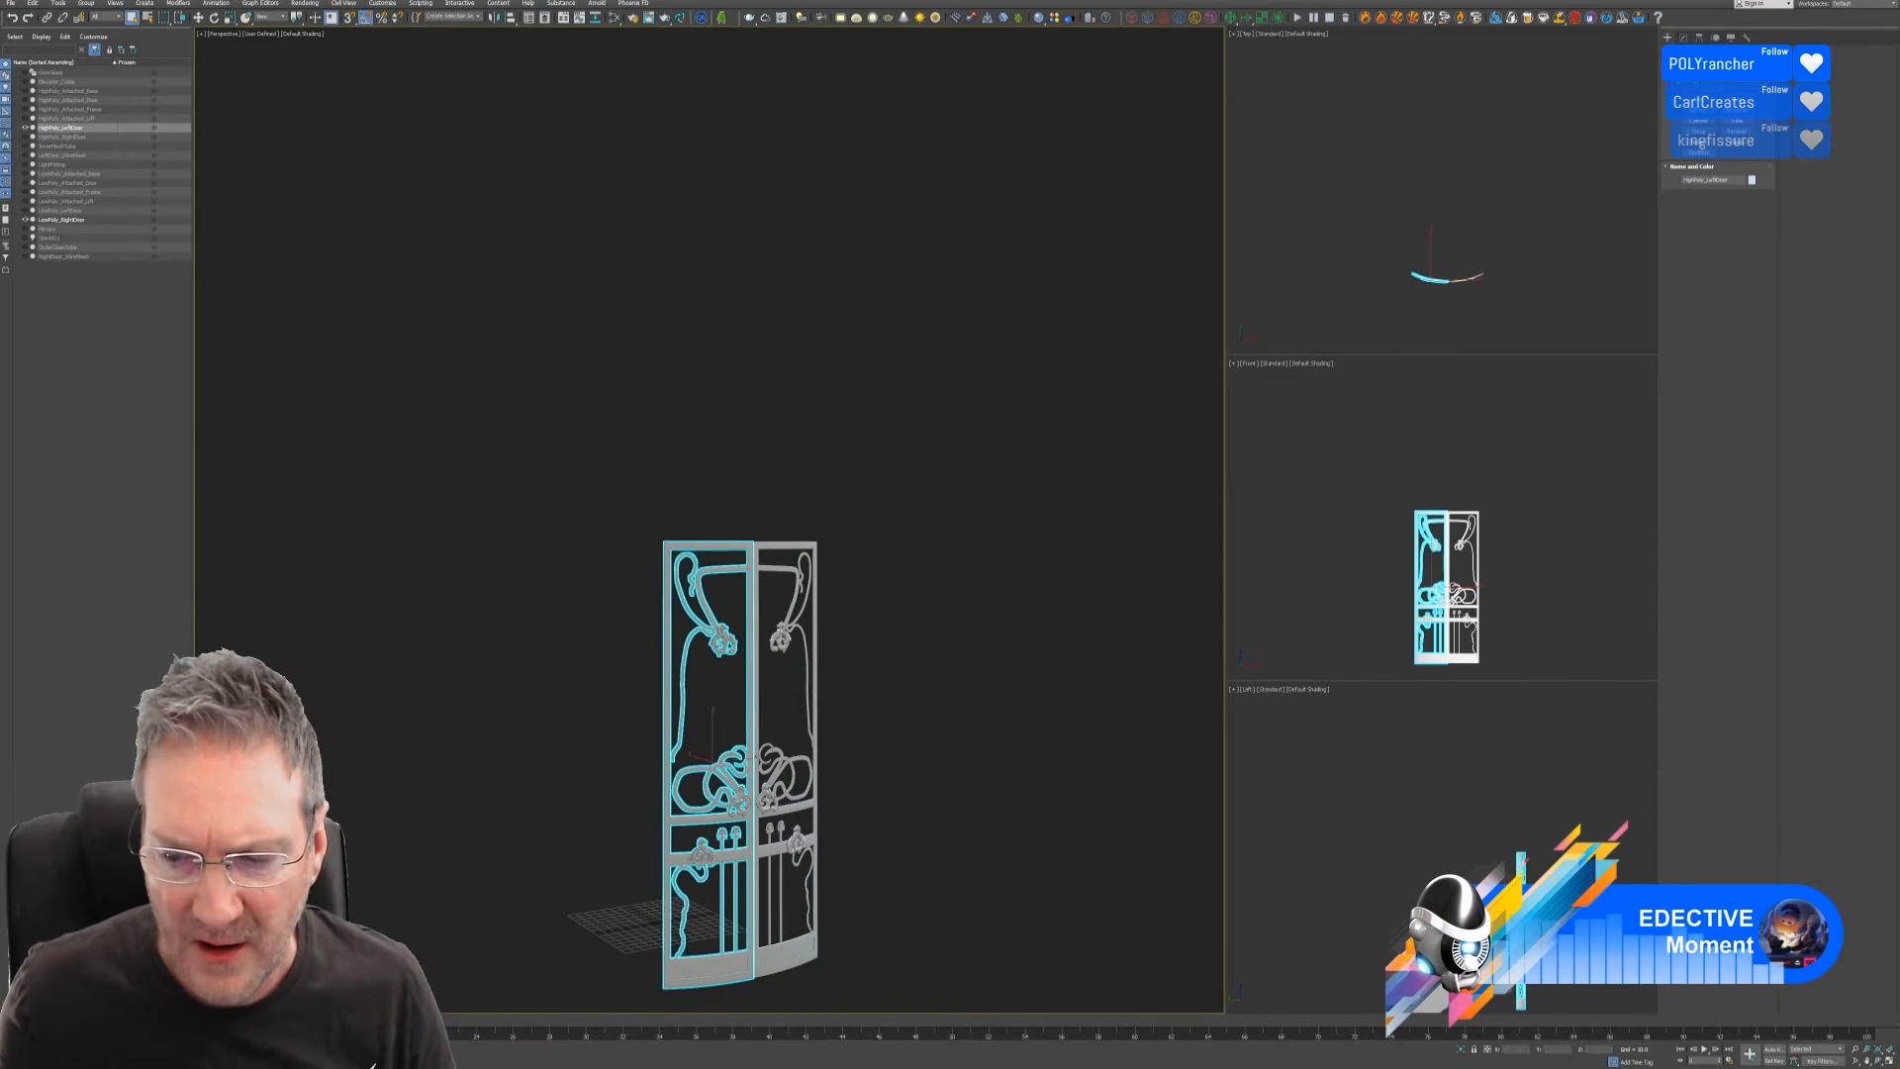
click(1461, 1051)
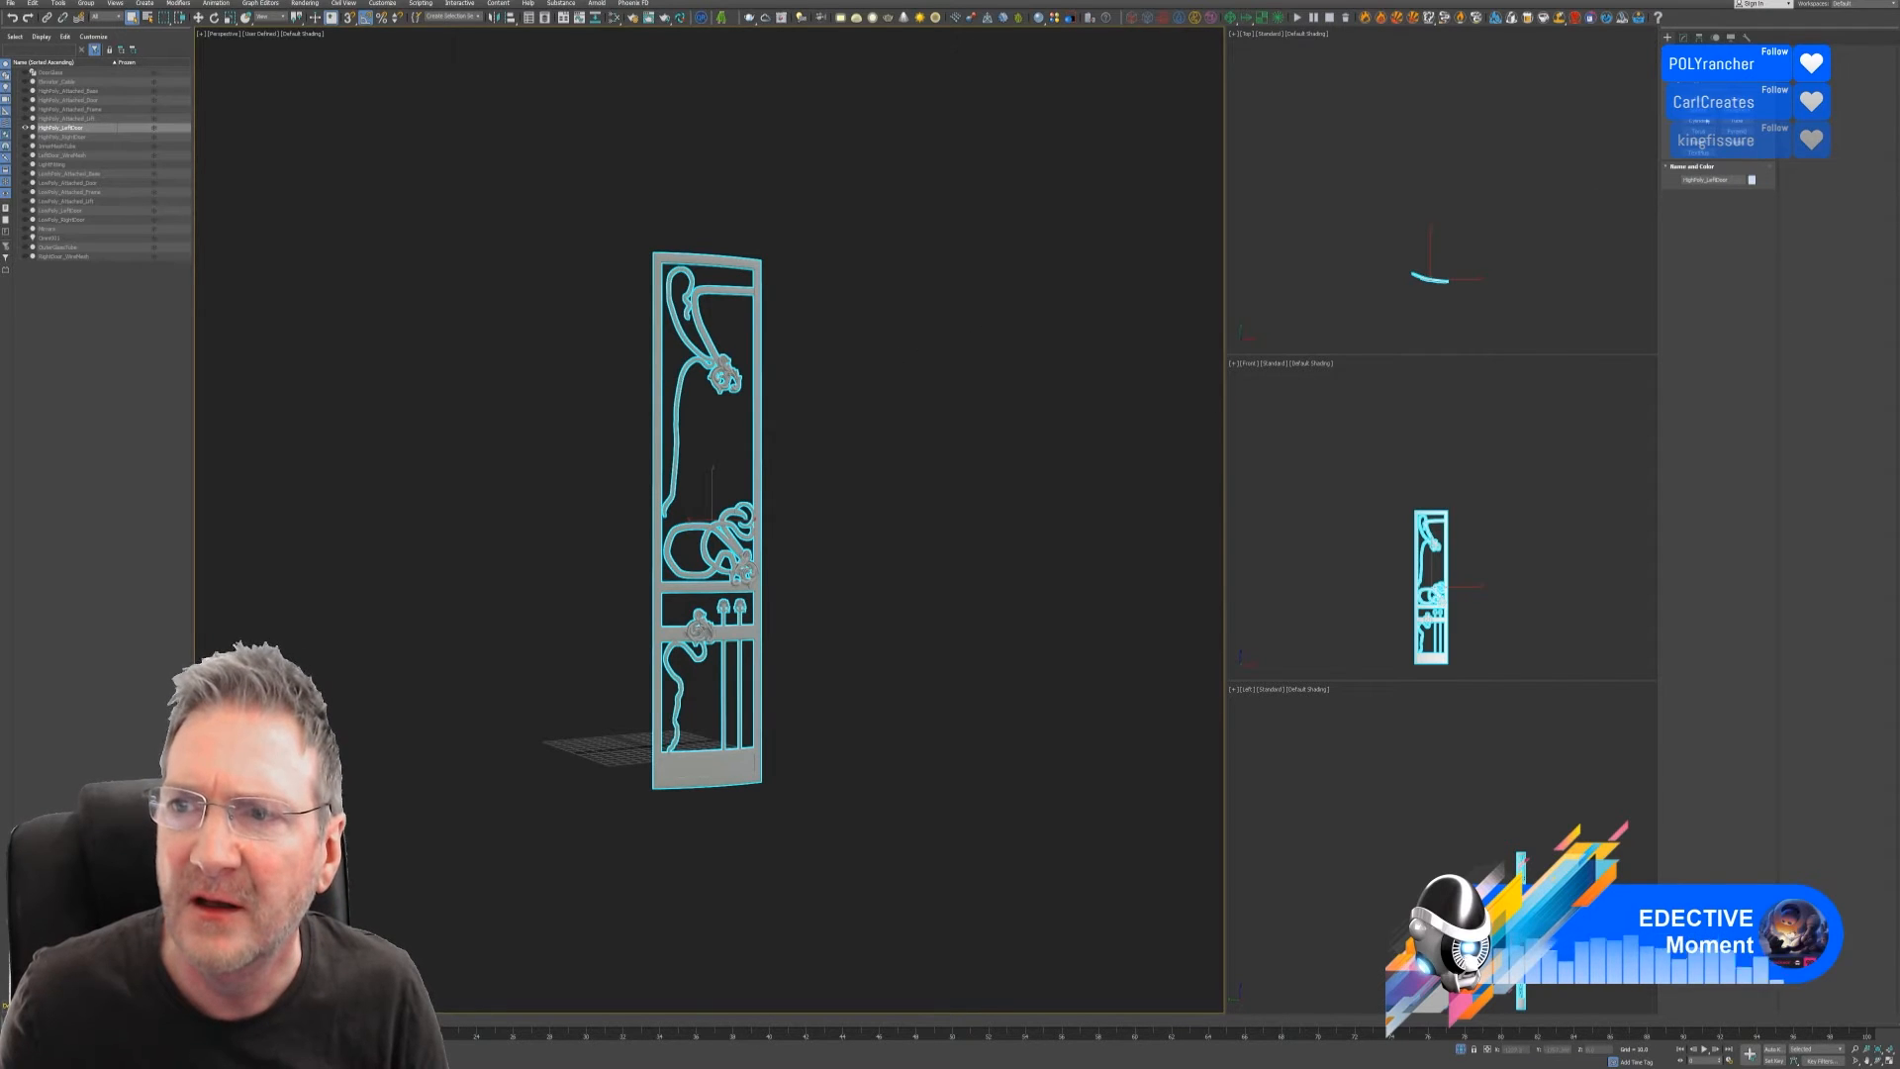
click(1683, 36)
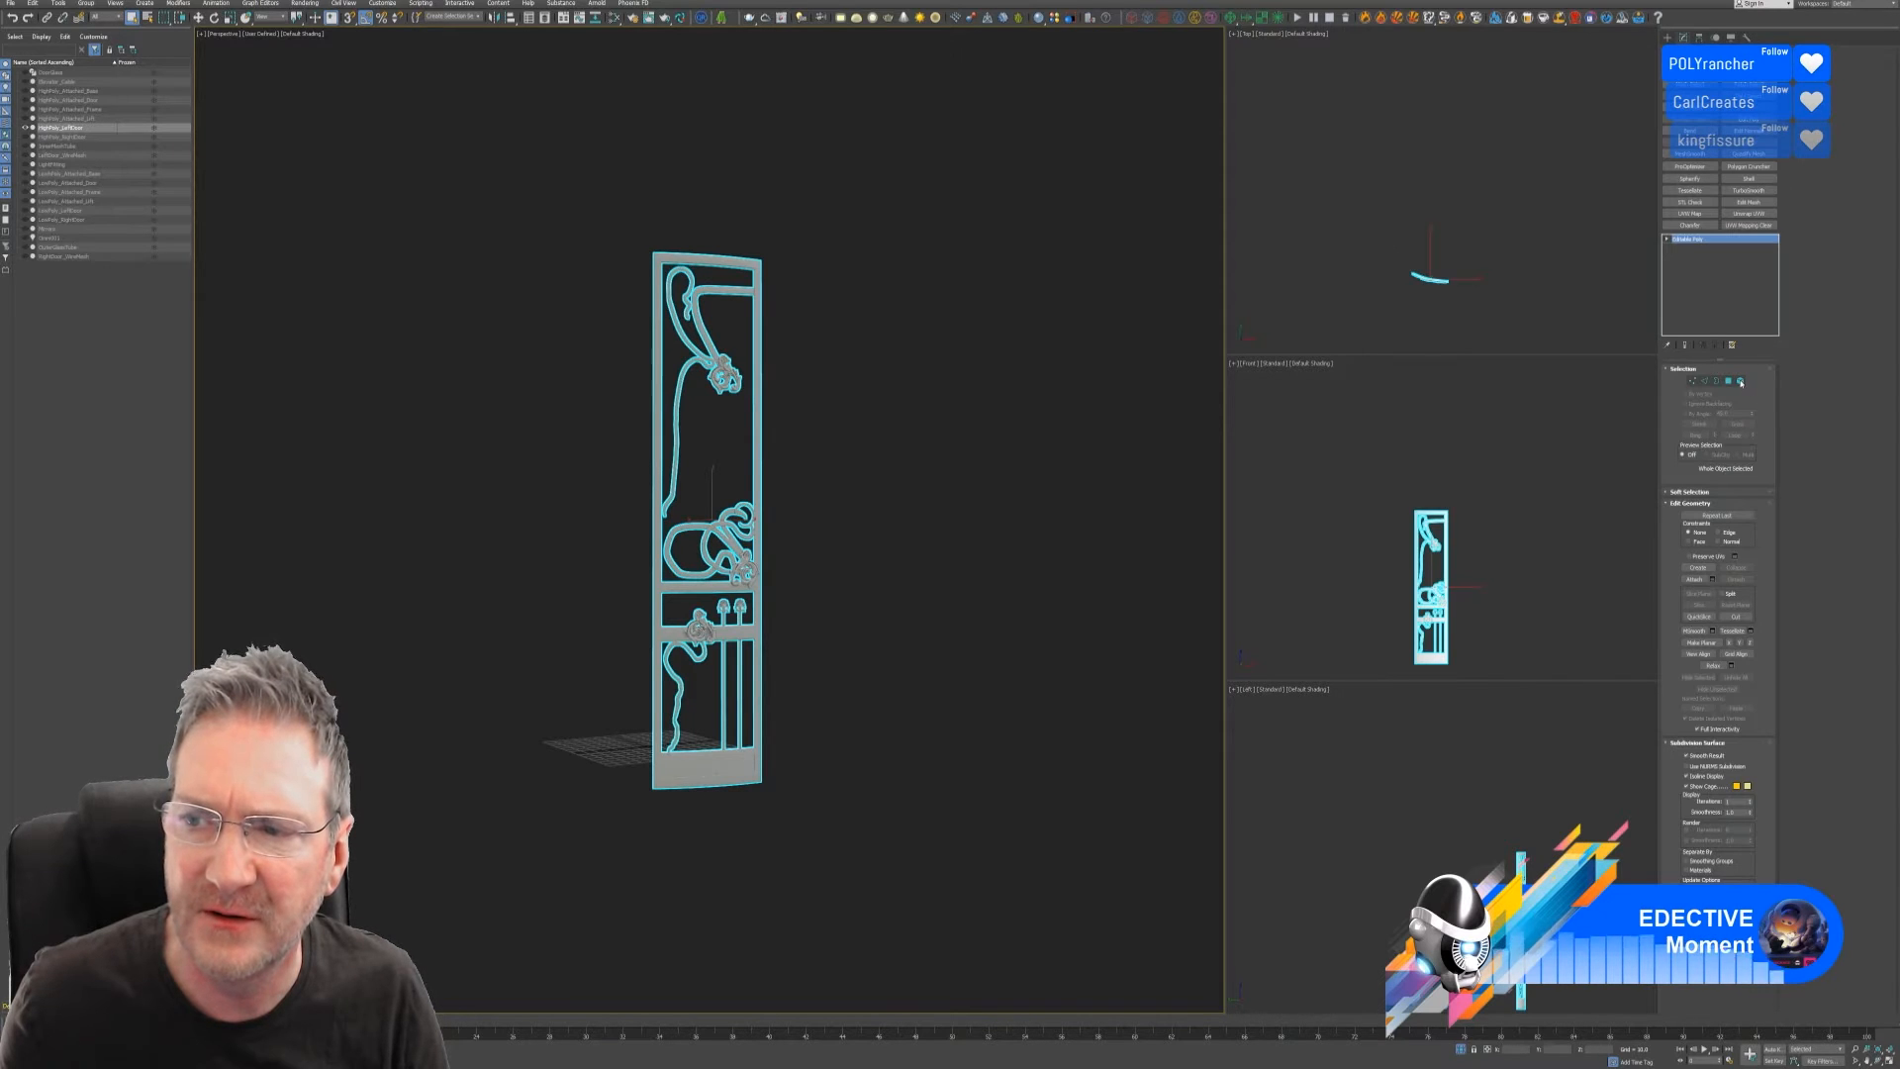
key(4)
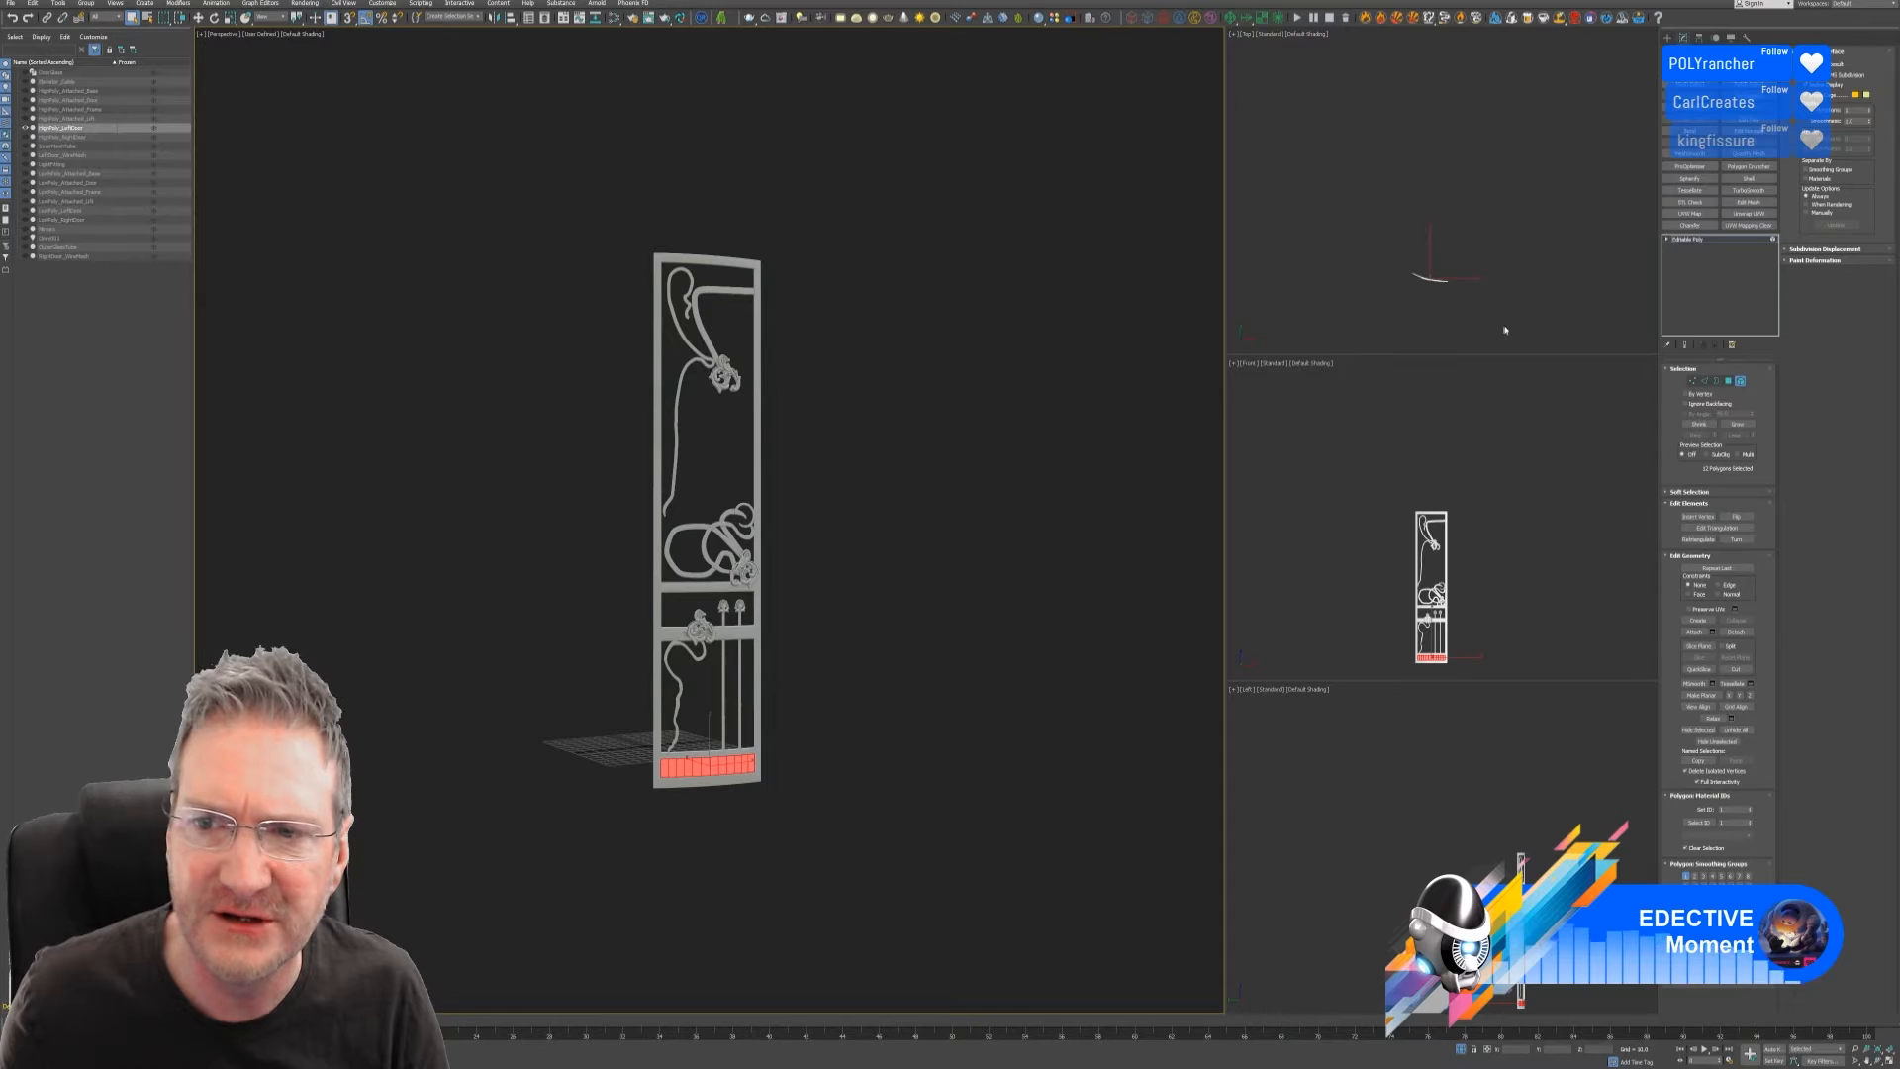
key(ctrl+a)
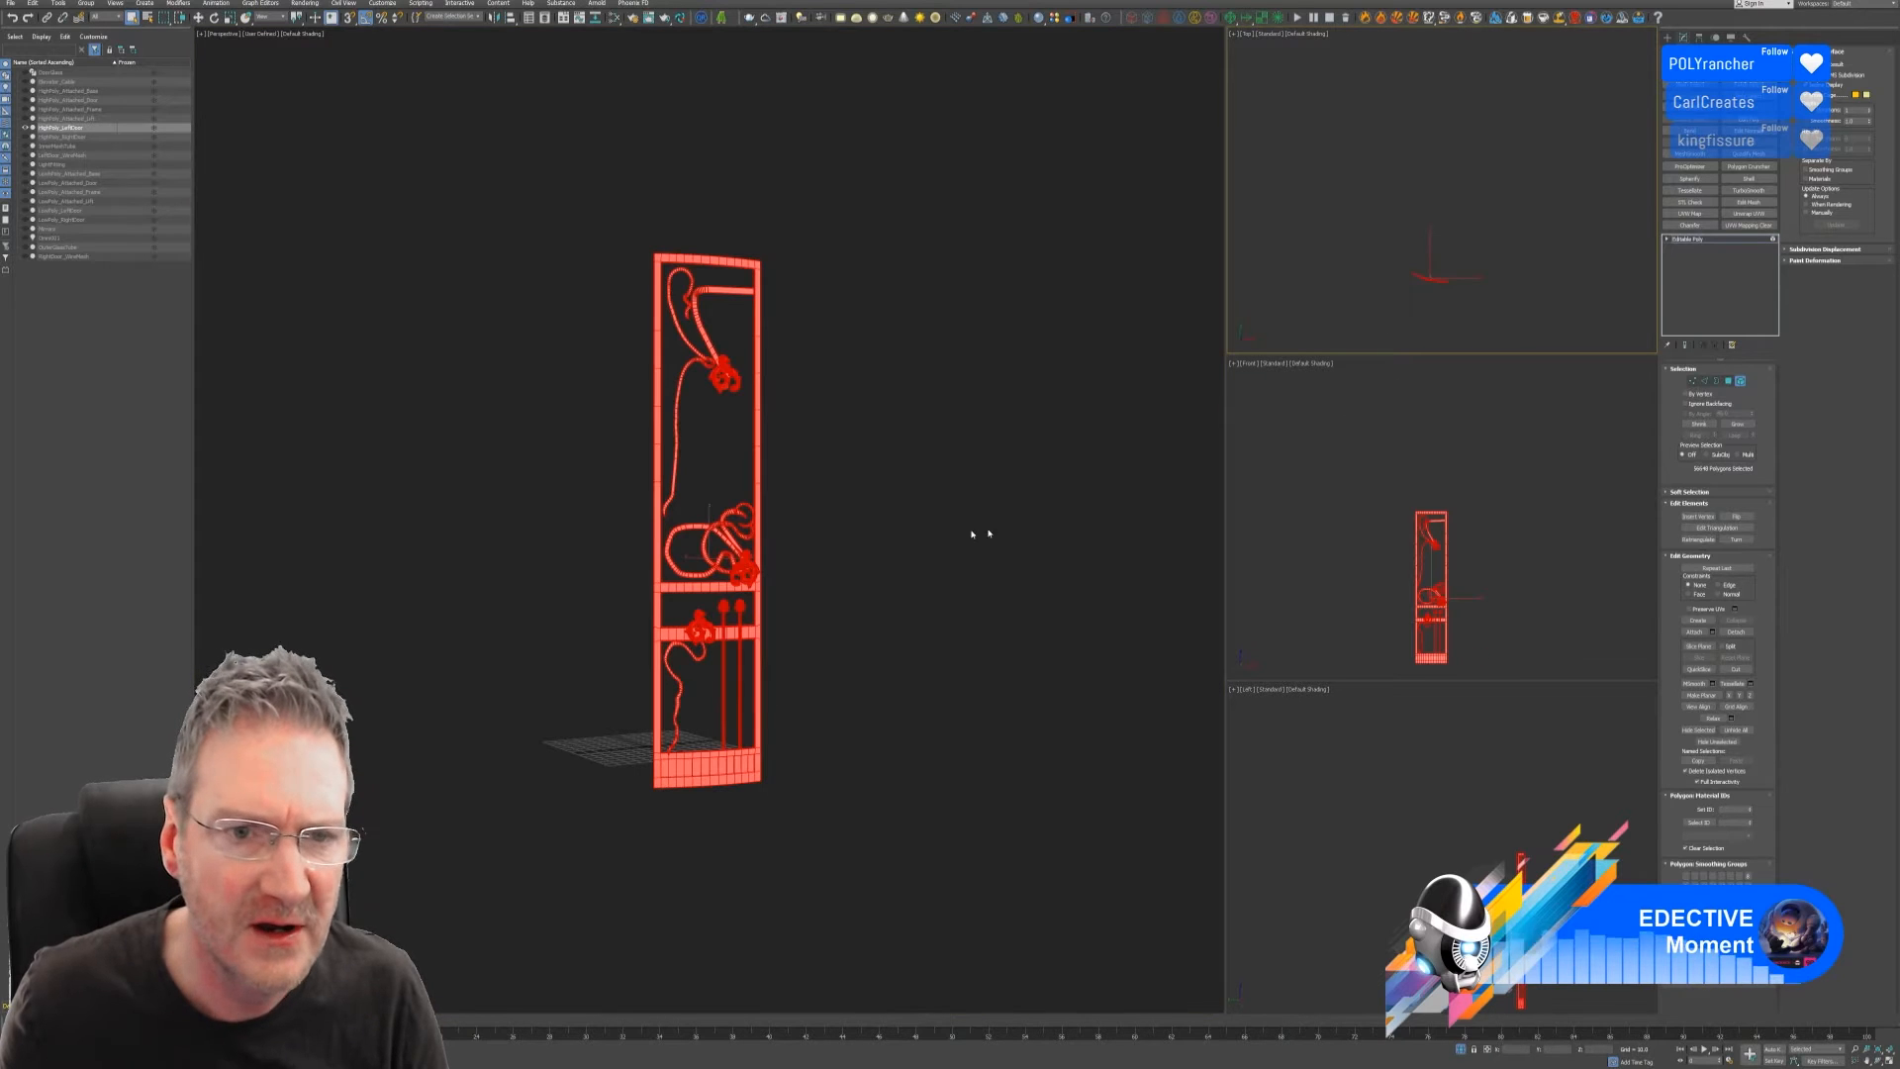
scroll(733, 372, up, 5)
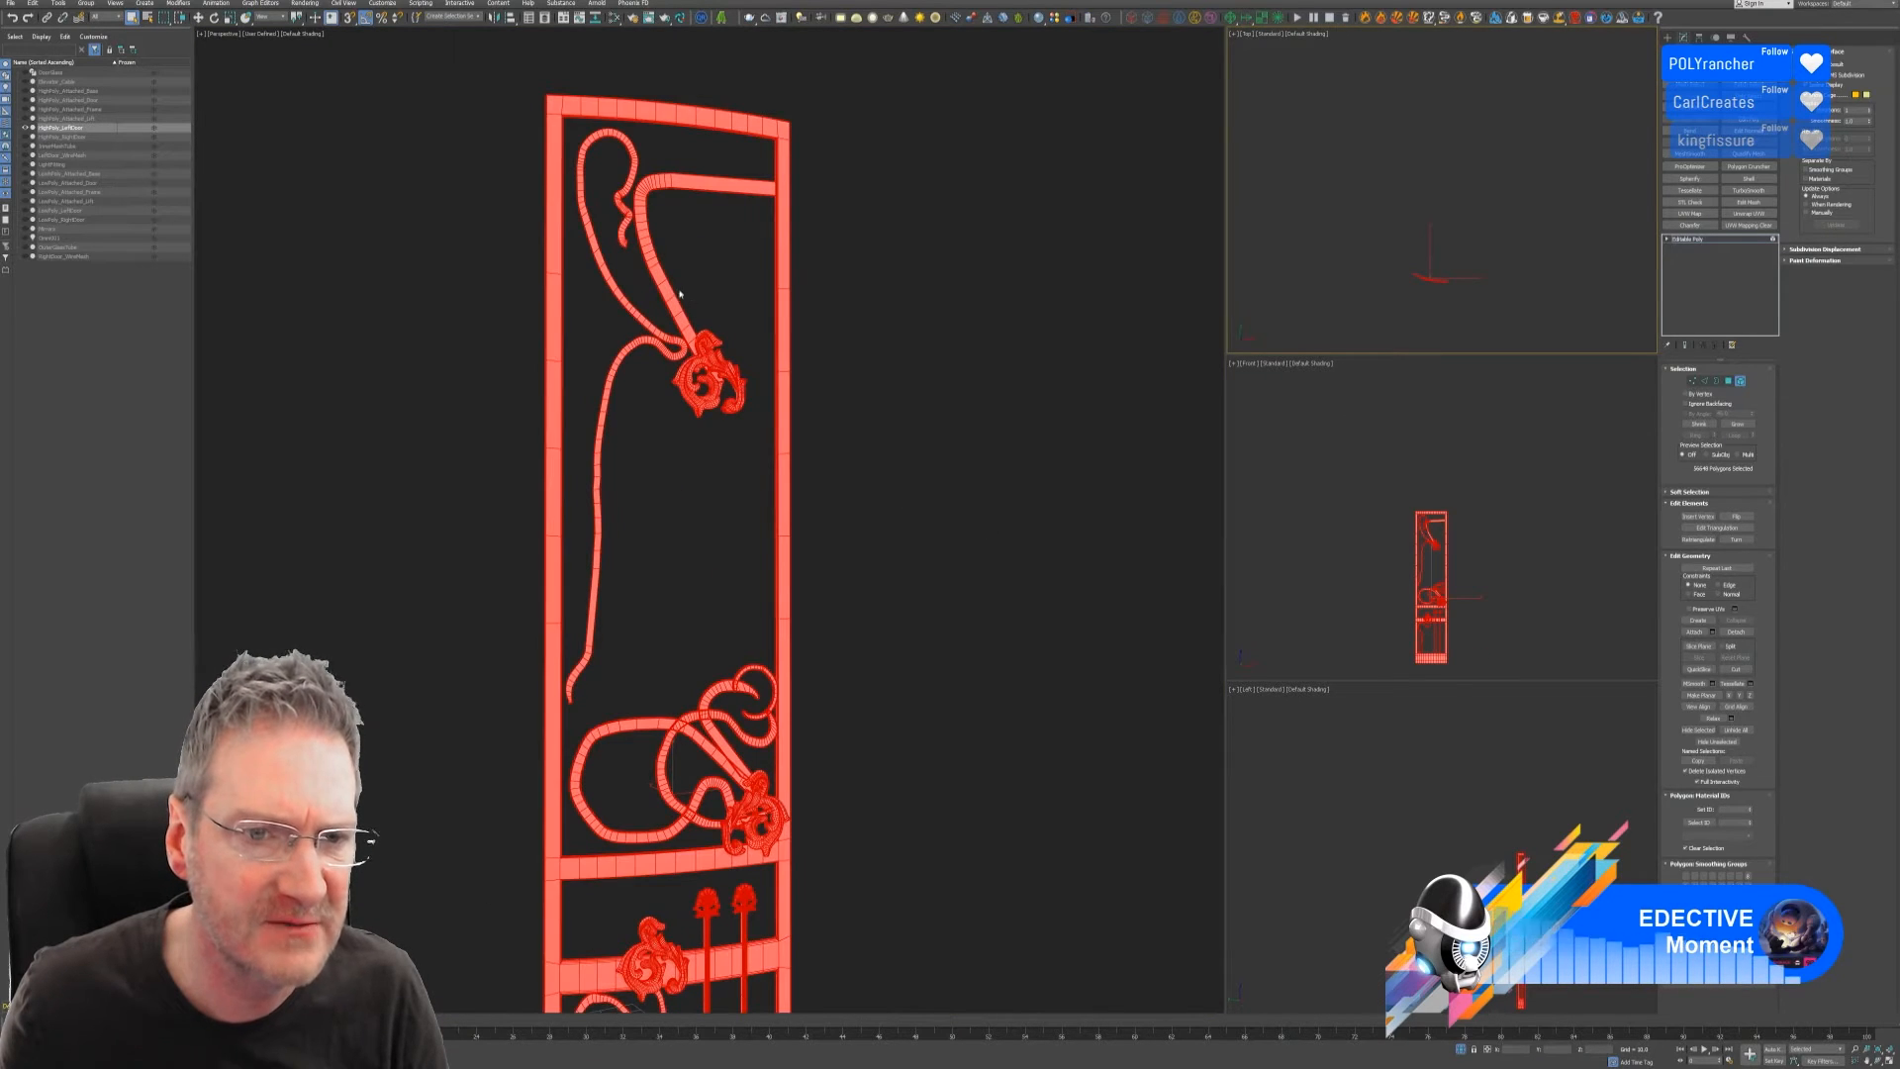
right_click(909, 492)
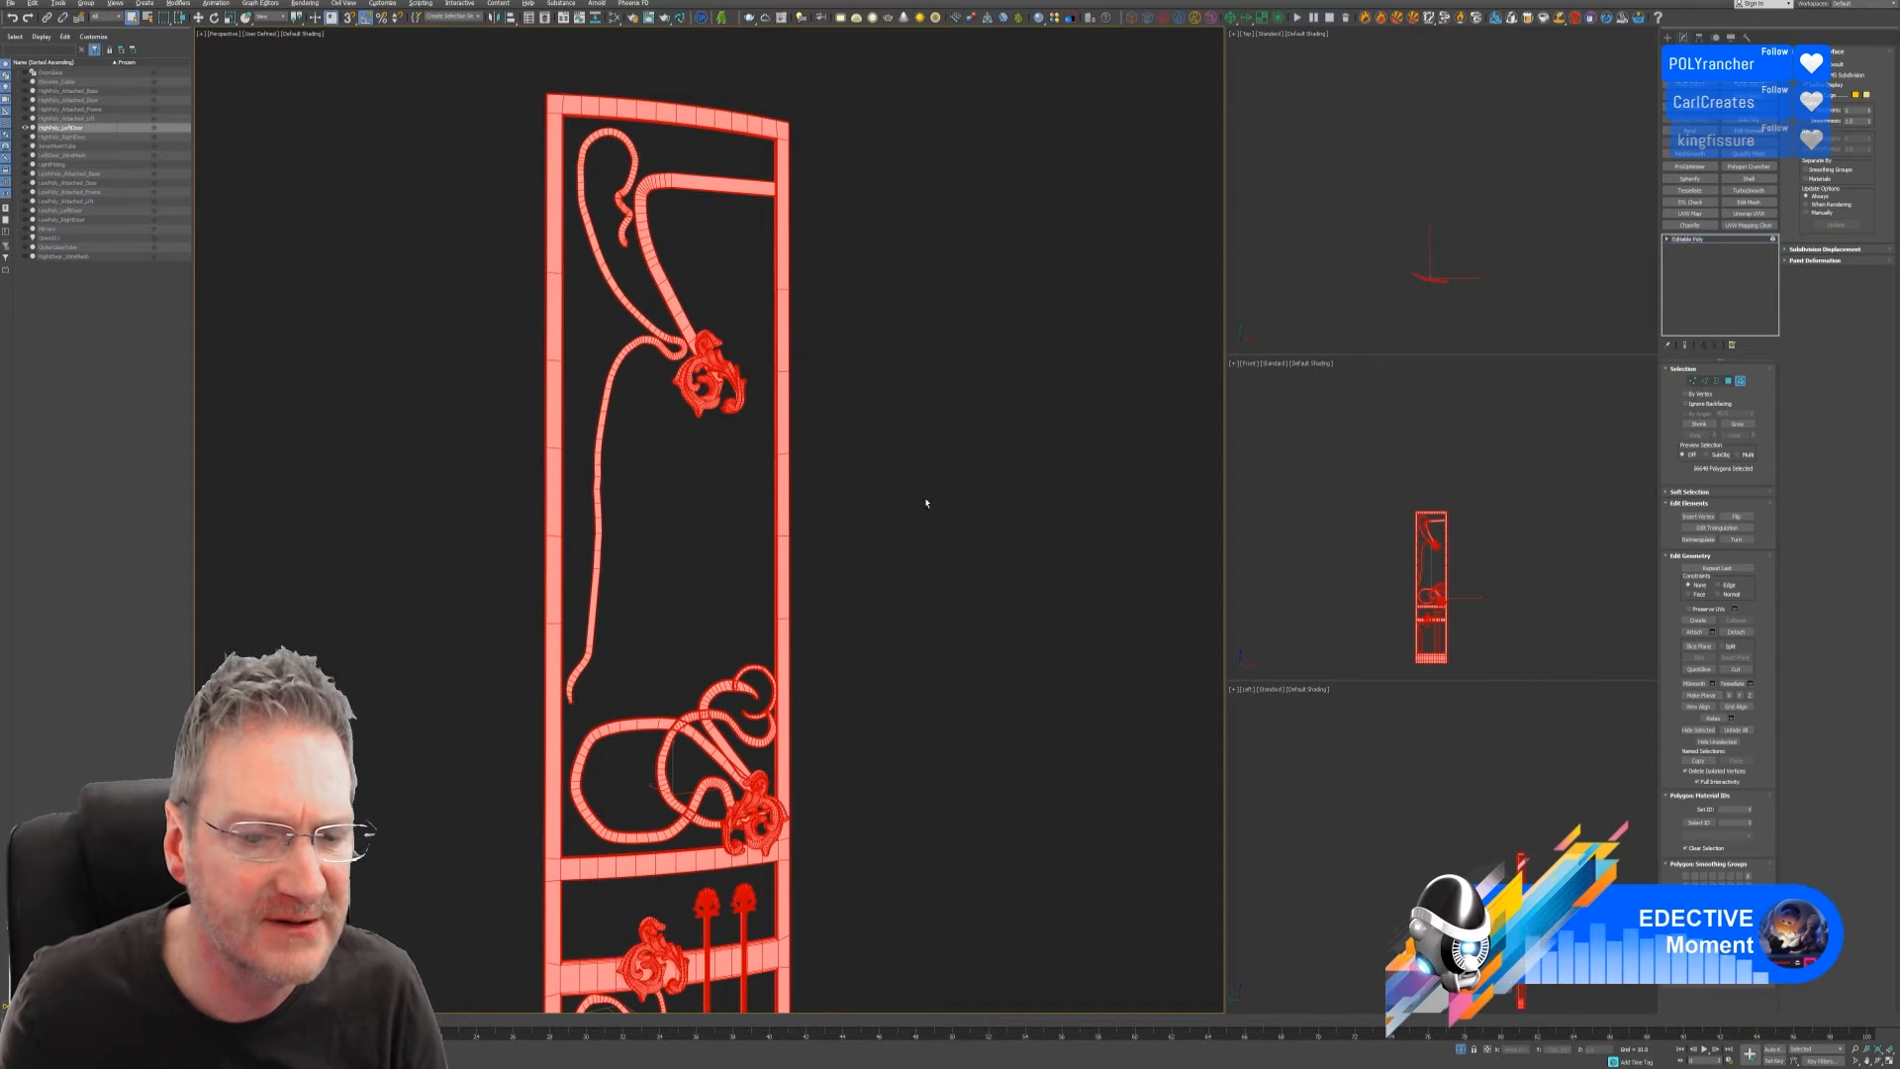
scroll(926, 497, down, 3)
alt+middle_drag(983, 541, 988, 459)
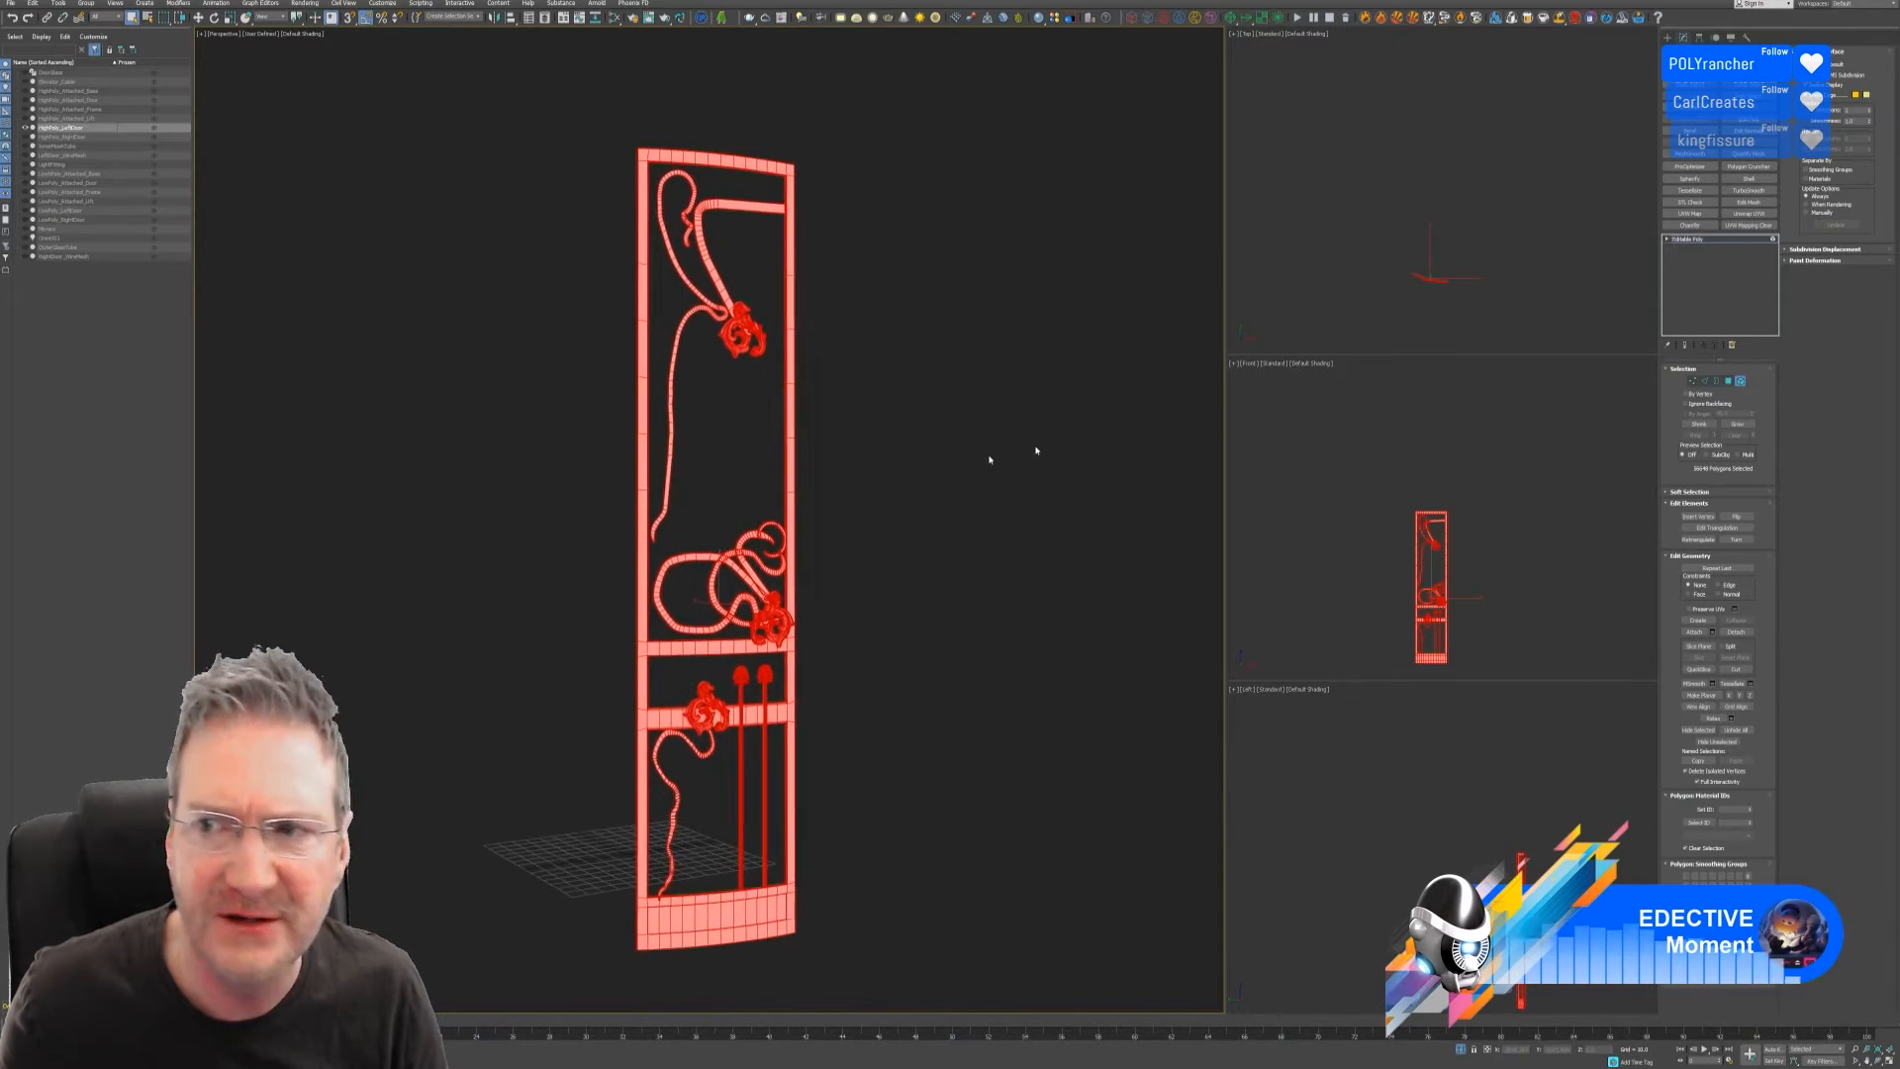
Reset the transform of the left door with the Reset XForm utility and show its modifier stack
click(1747, 37)
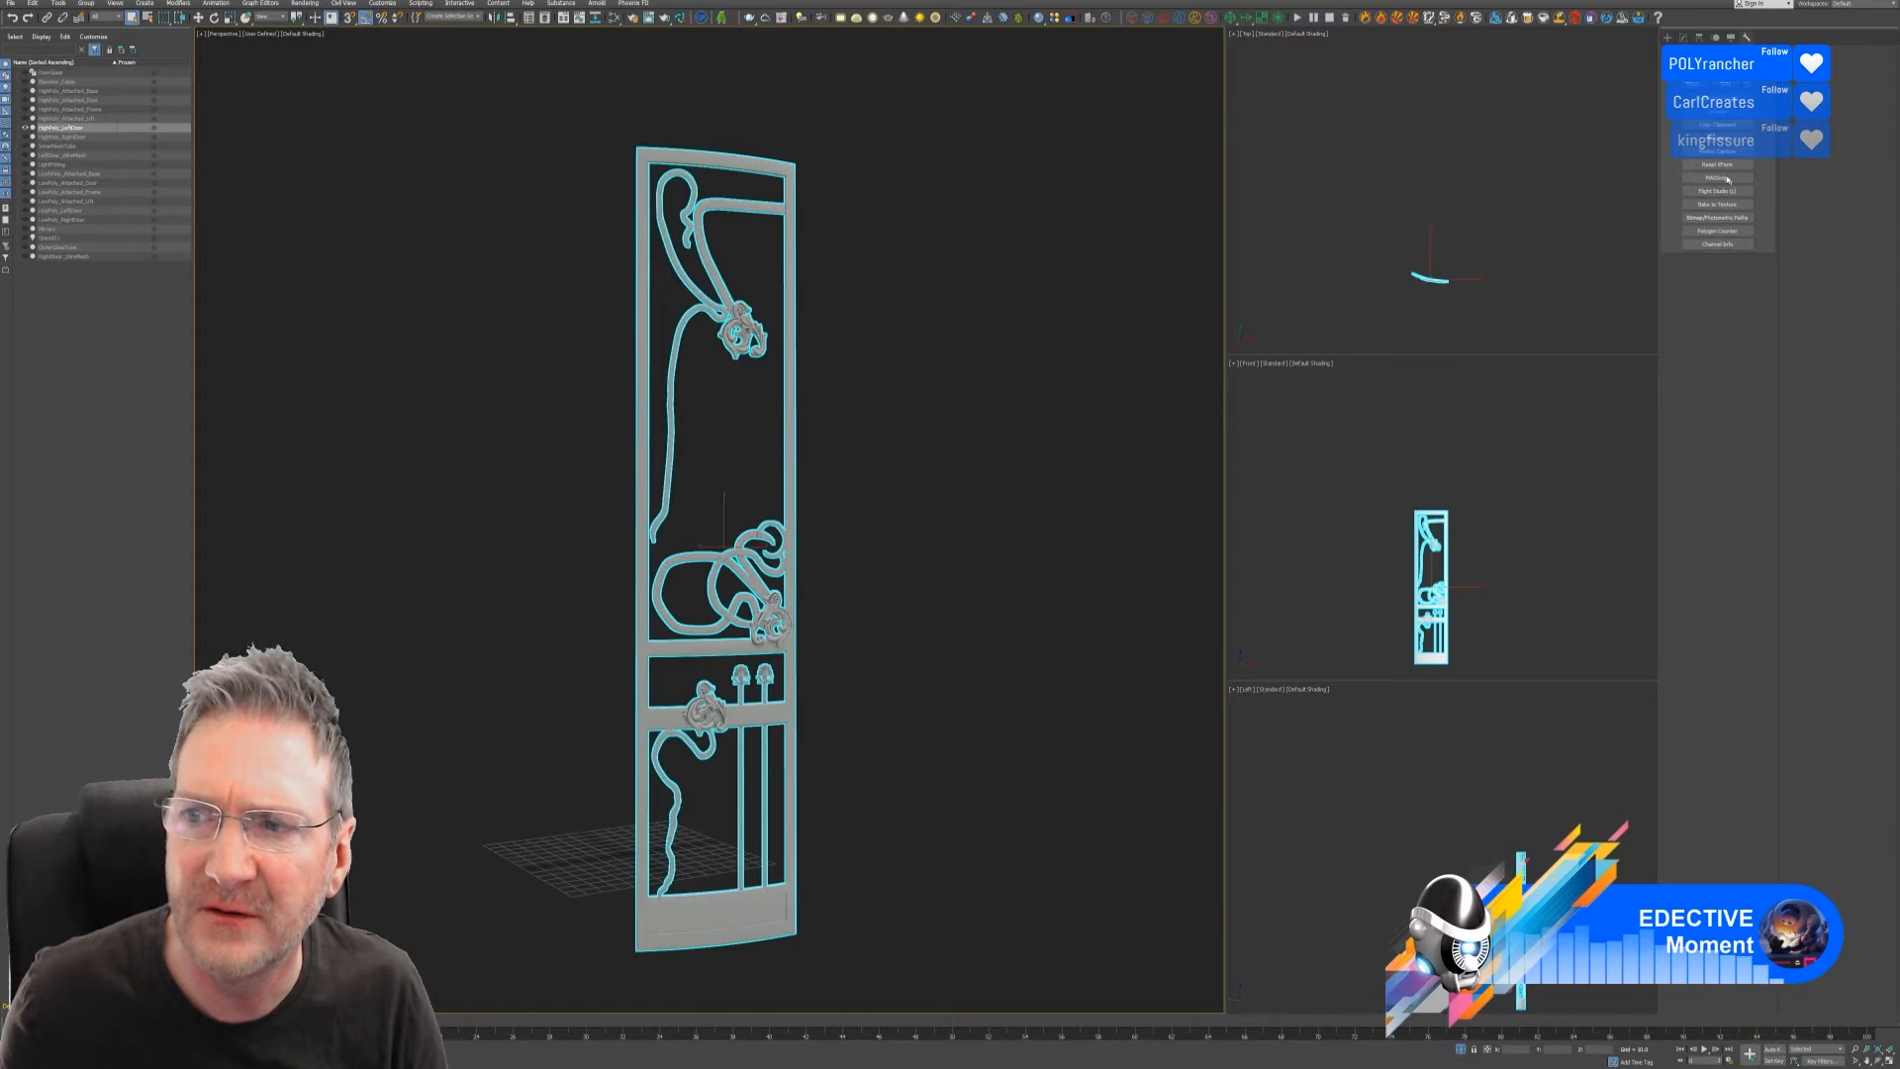
click(1727, 176)
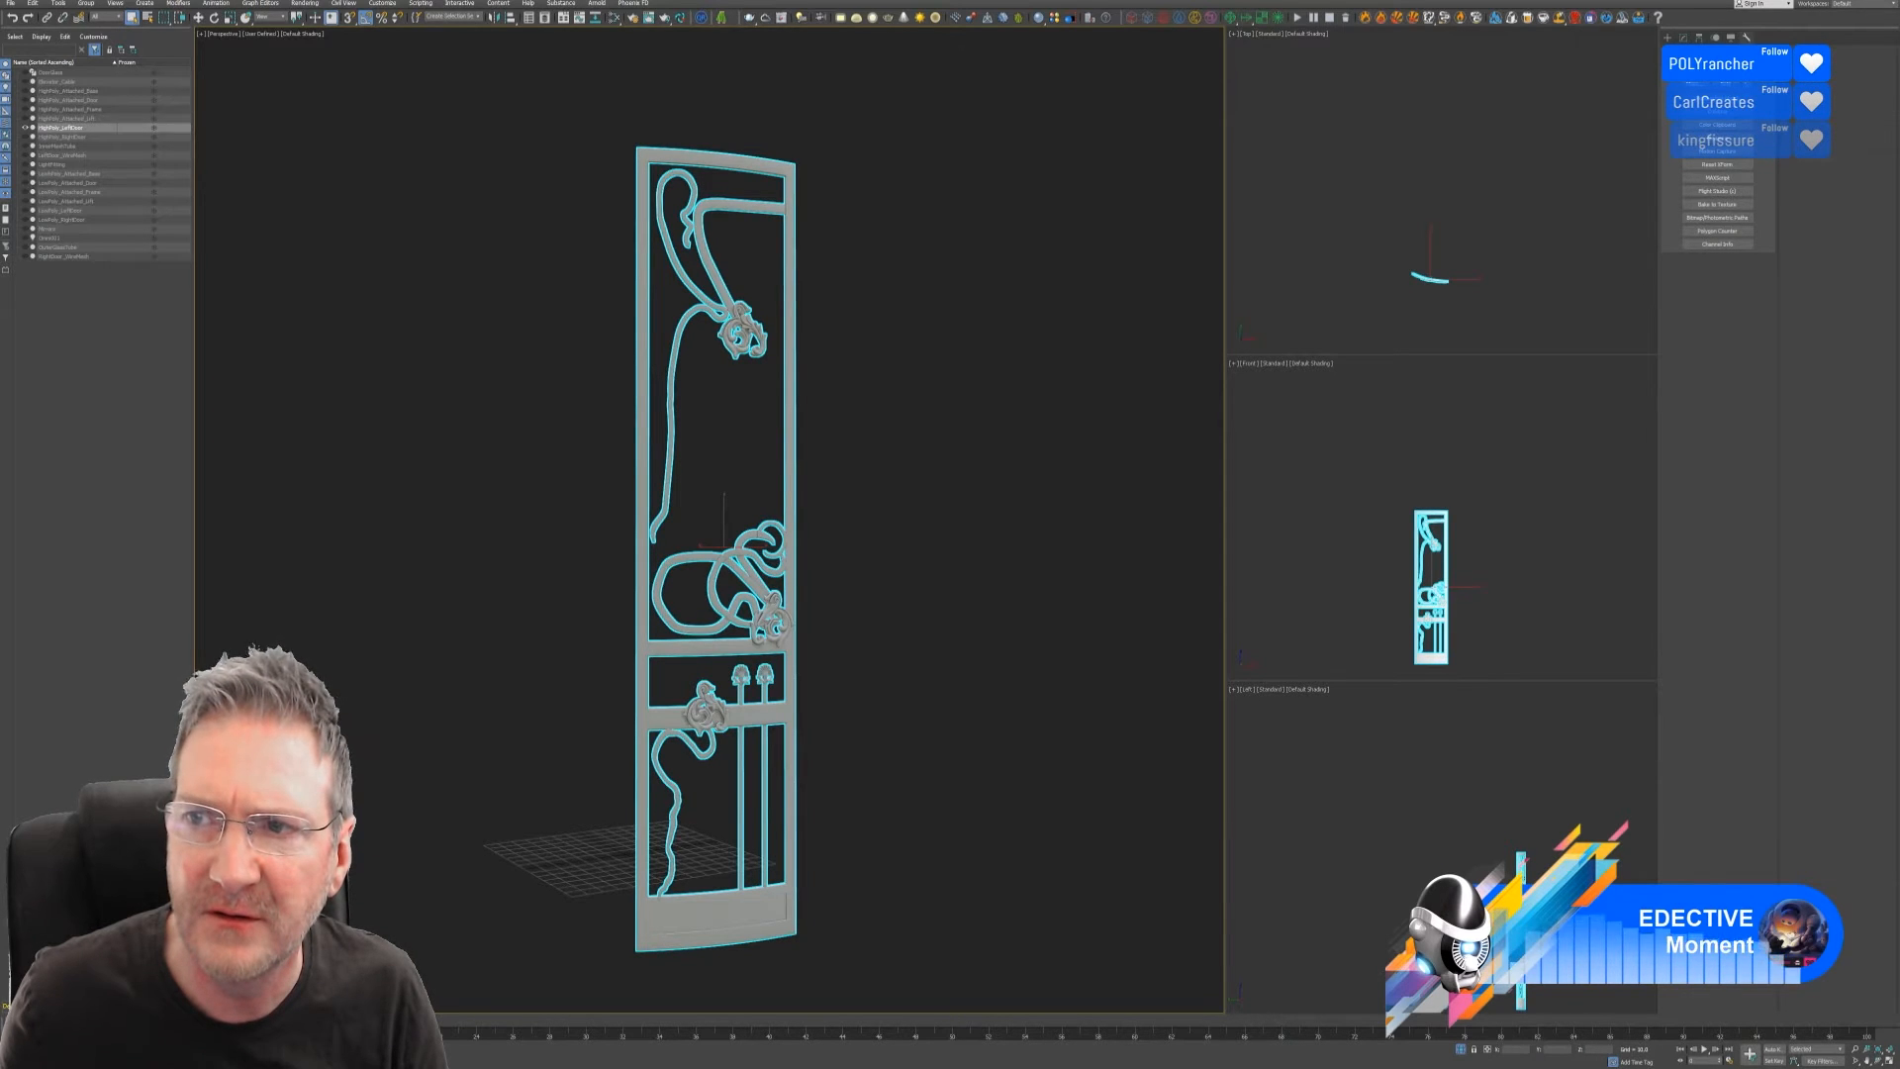
click(1683, 37)
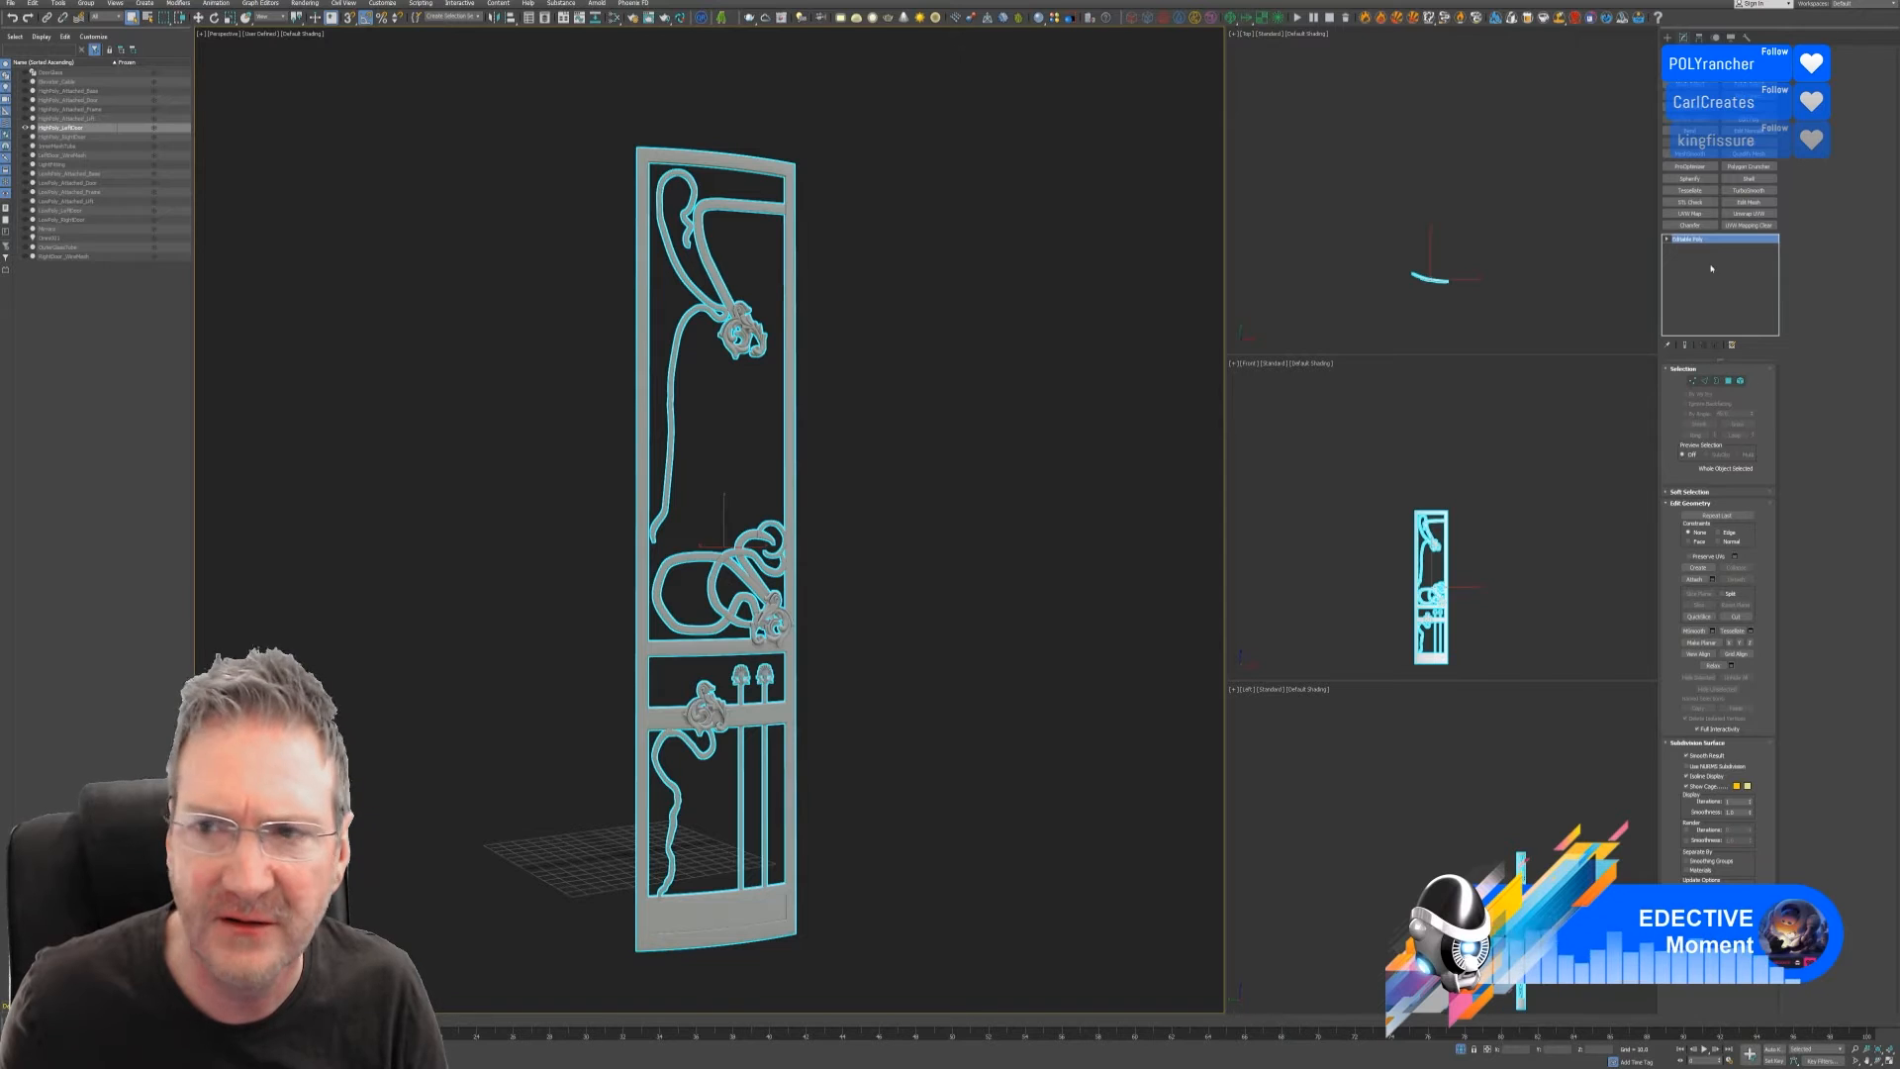
click(1747, 37)
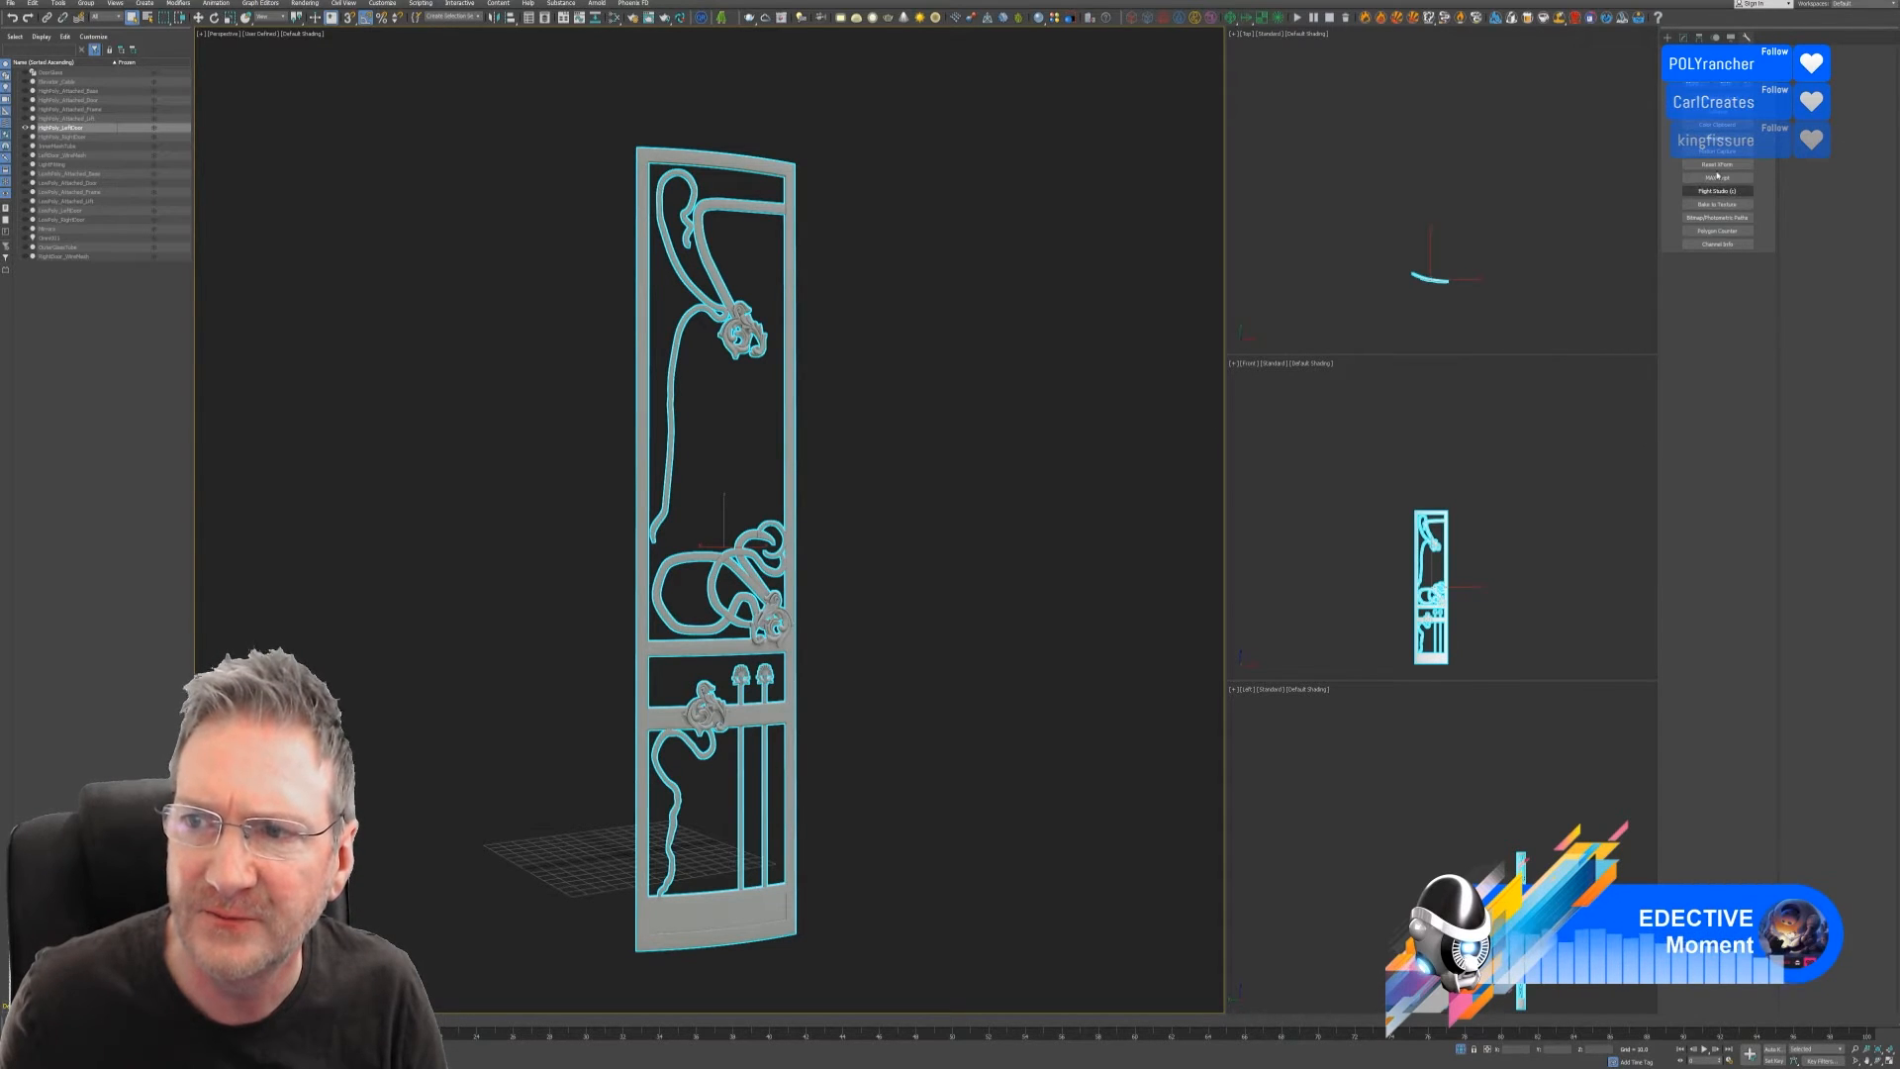
click(1716, 164)
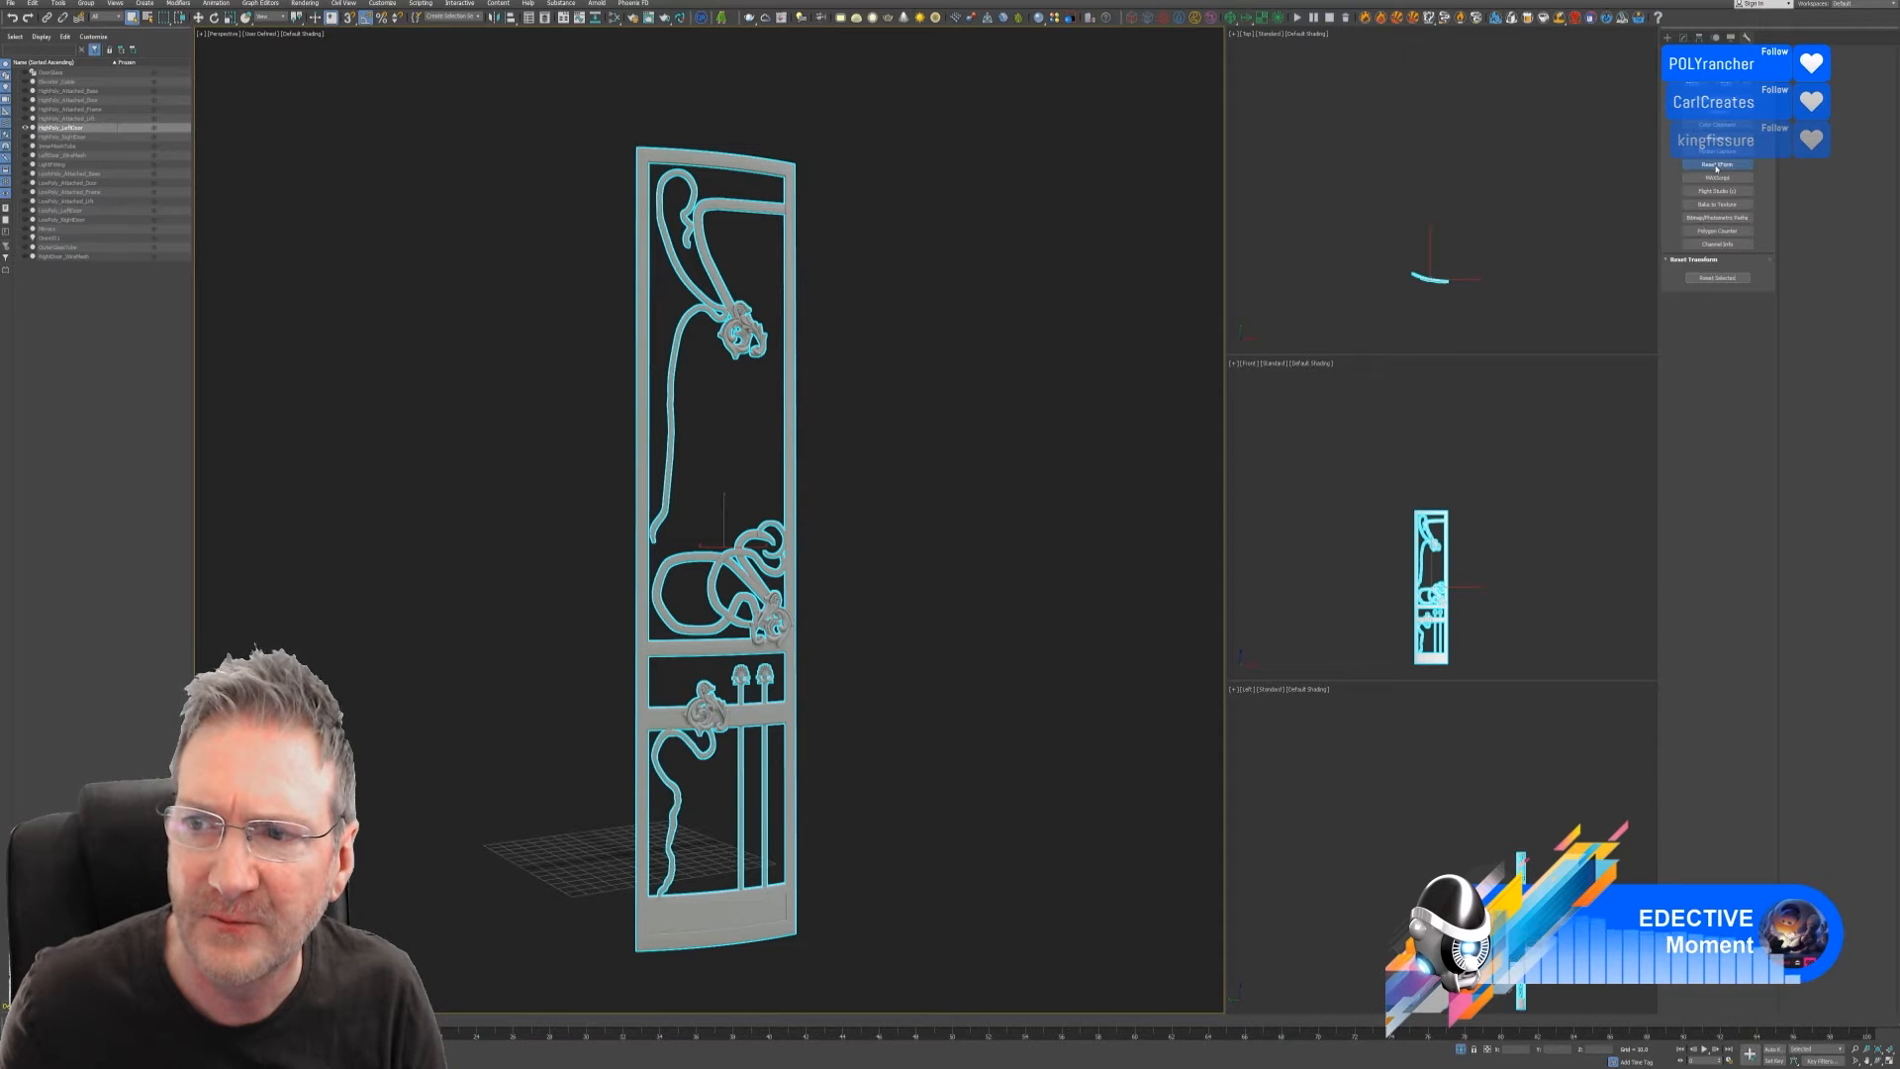
click(1714, 279)
click(1716, 280)
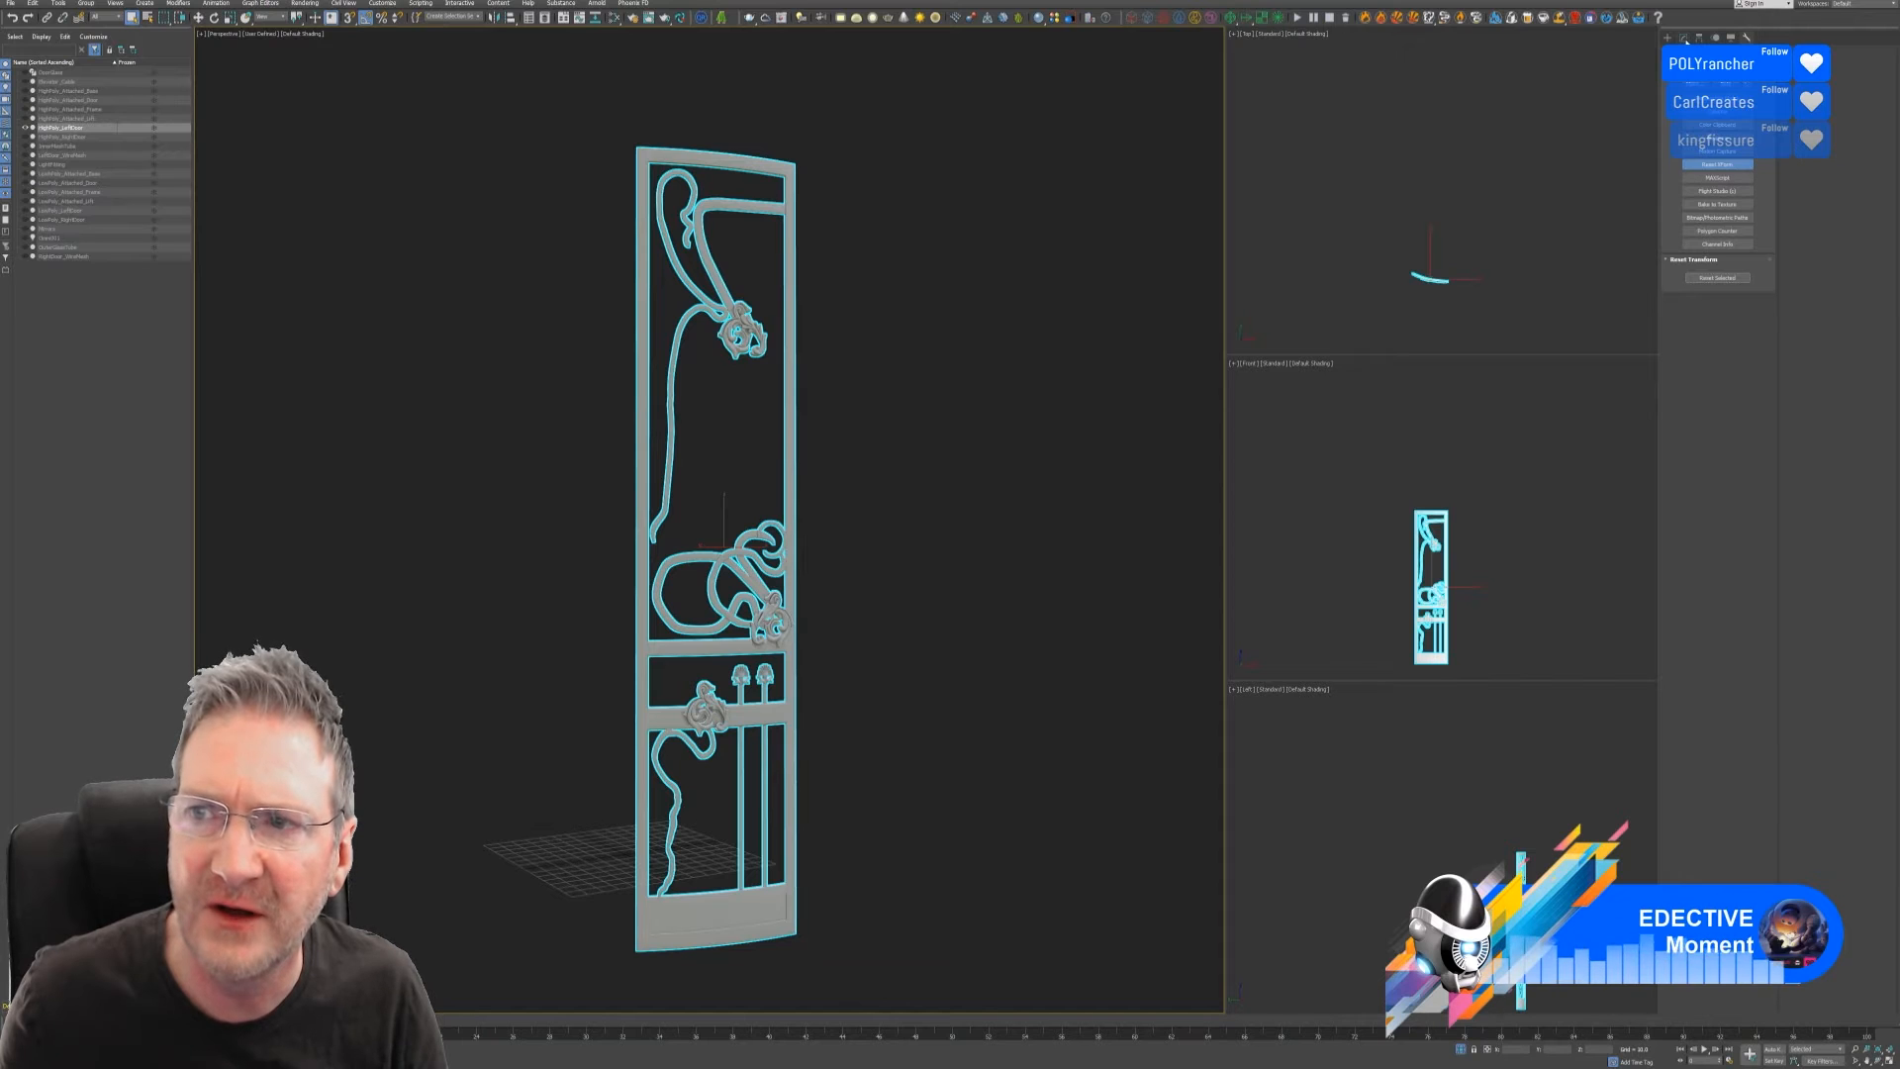
click(1685, 40)
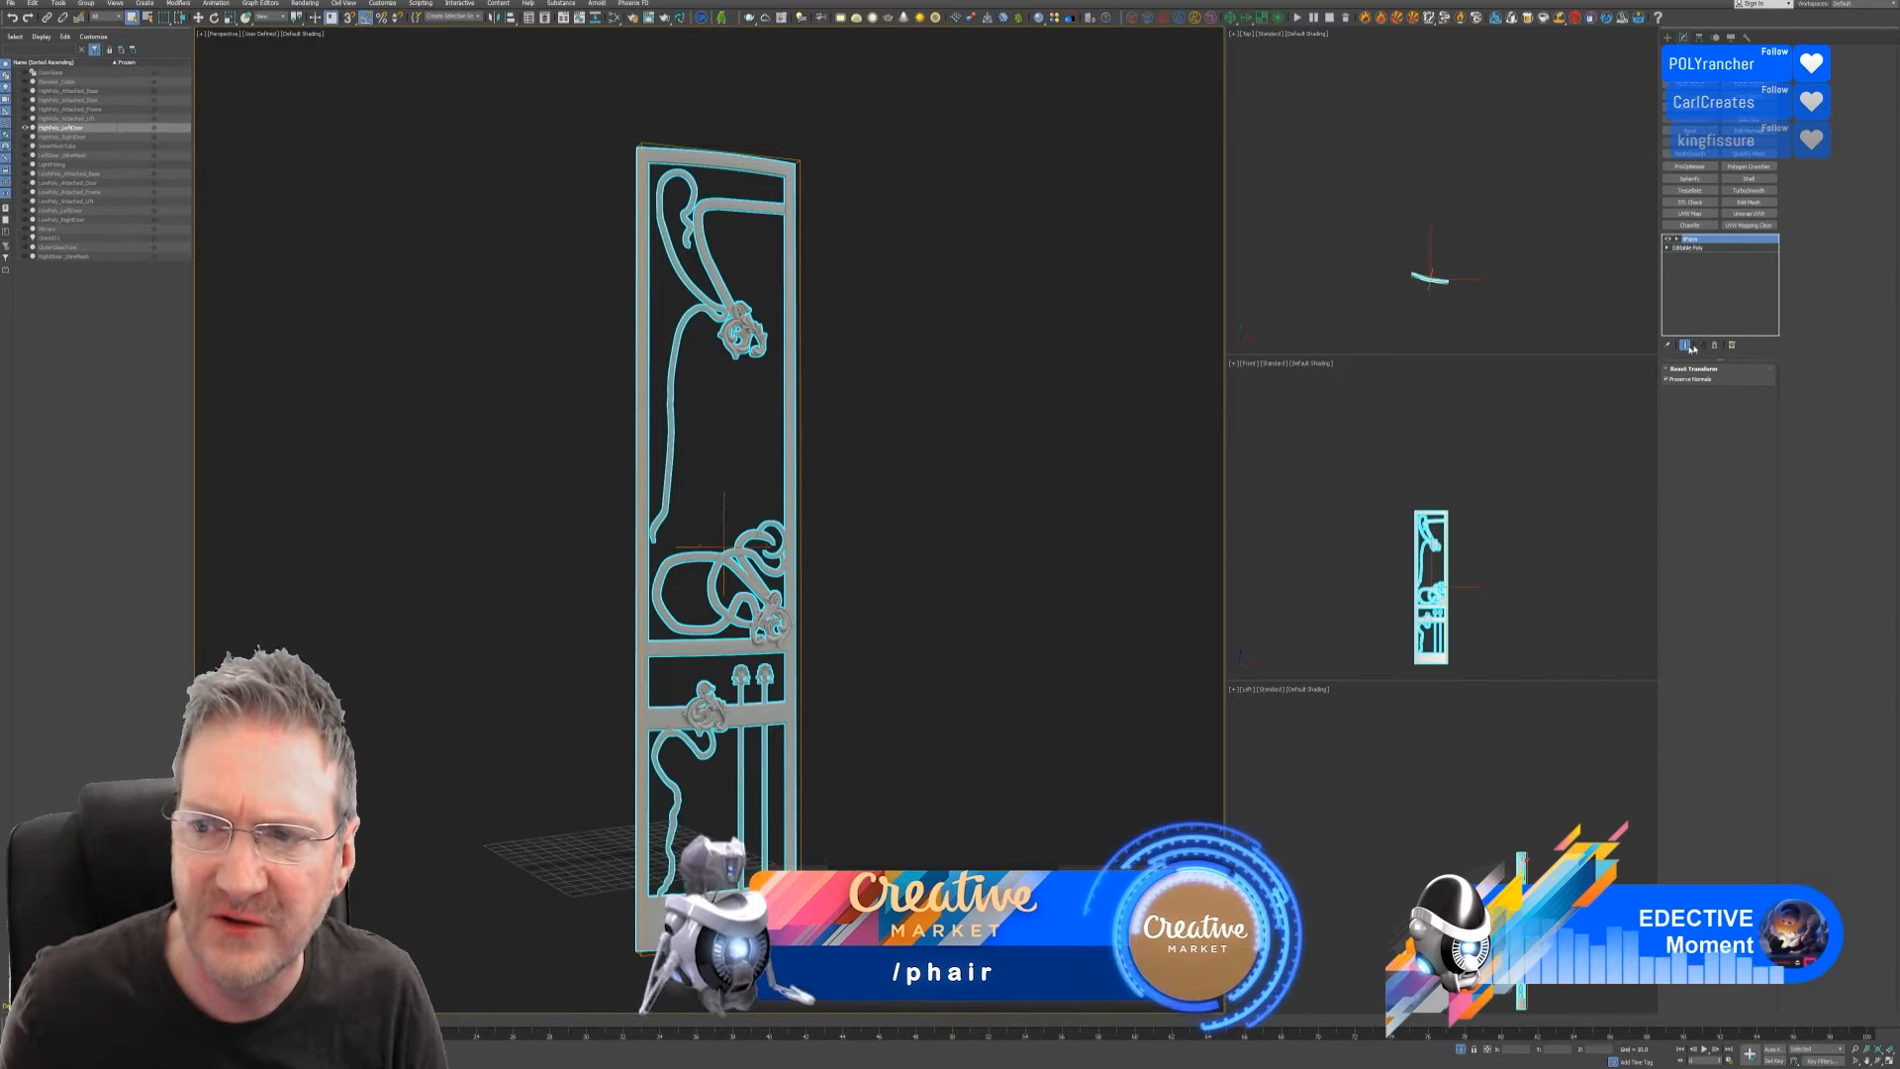
Try removing the XForm modifier from the left door, check the door's orientation and undo the removal
click(1714, 346)
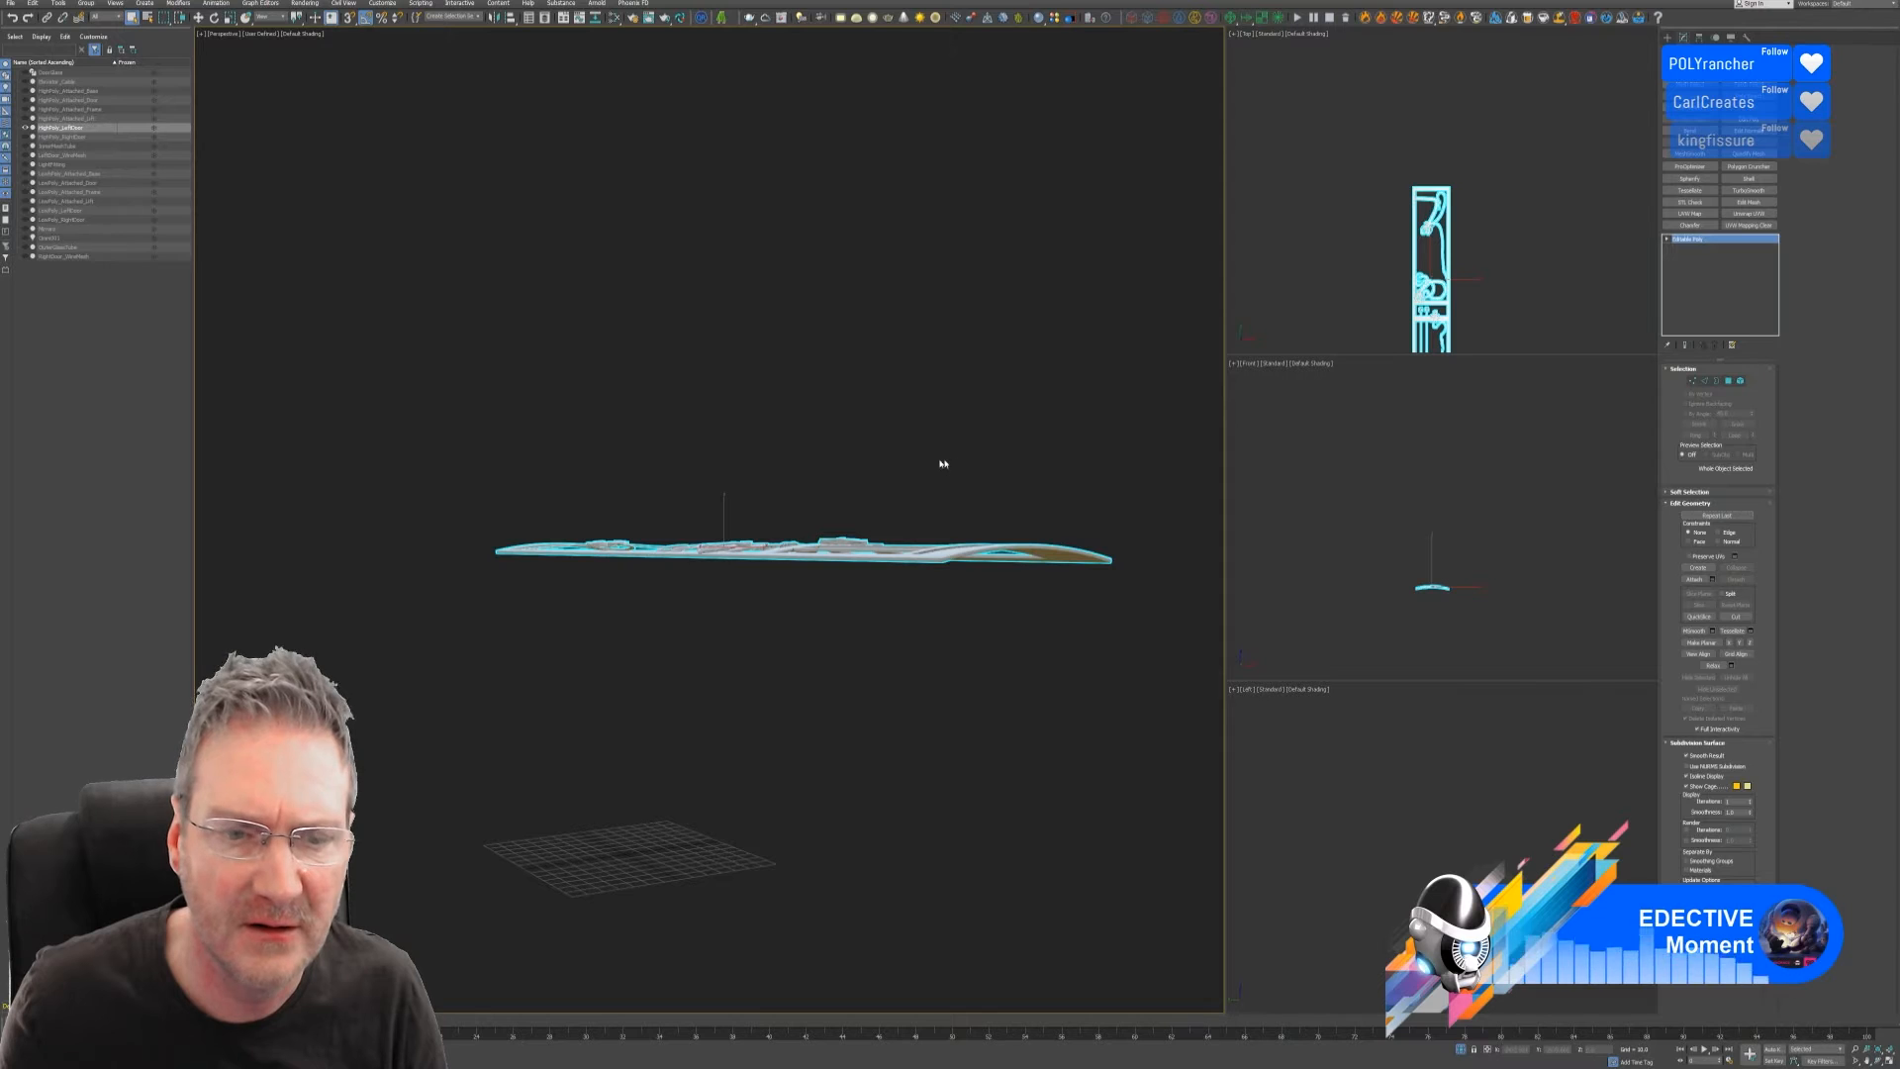
alt+middle_drag(934, 490, 933, 500)
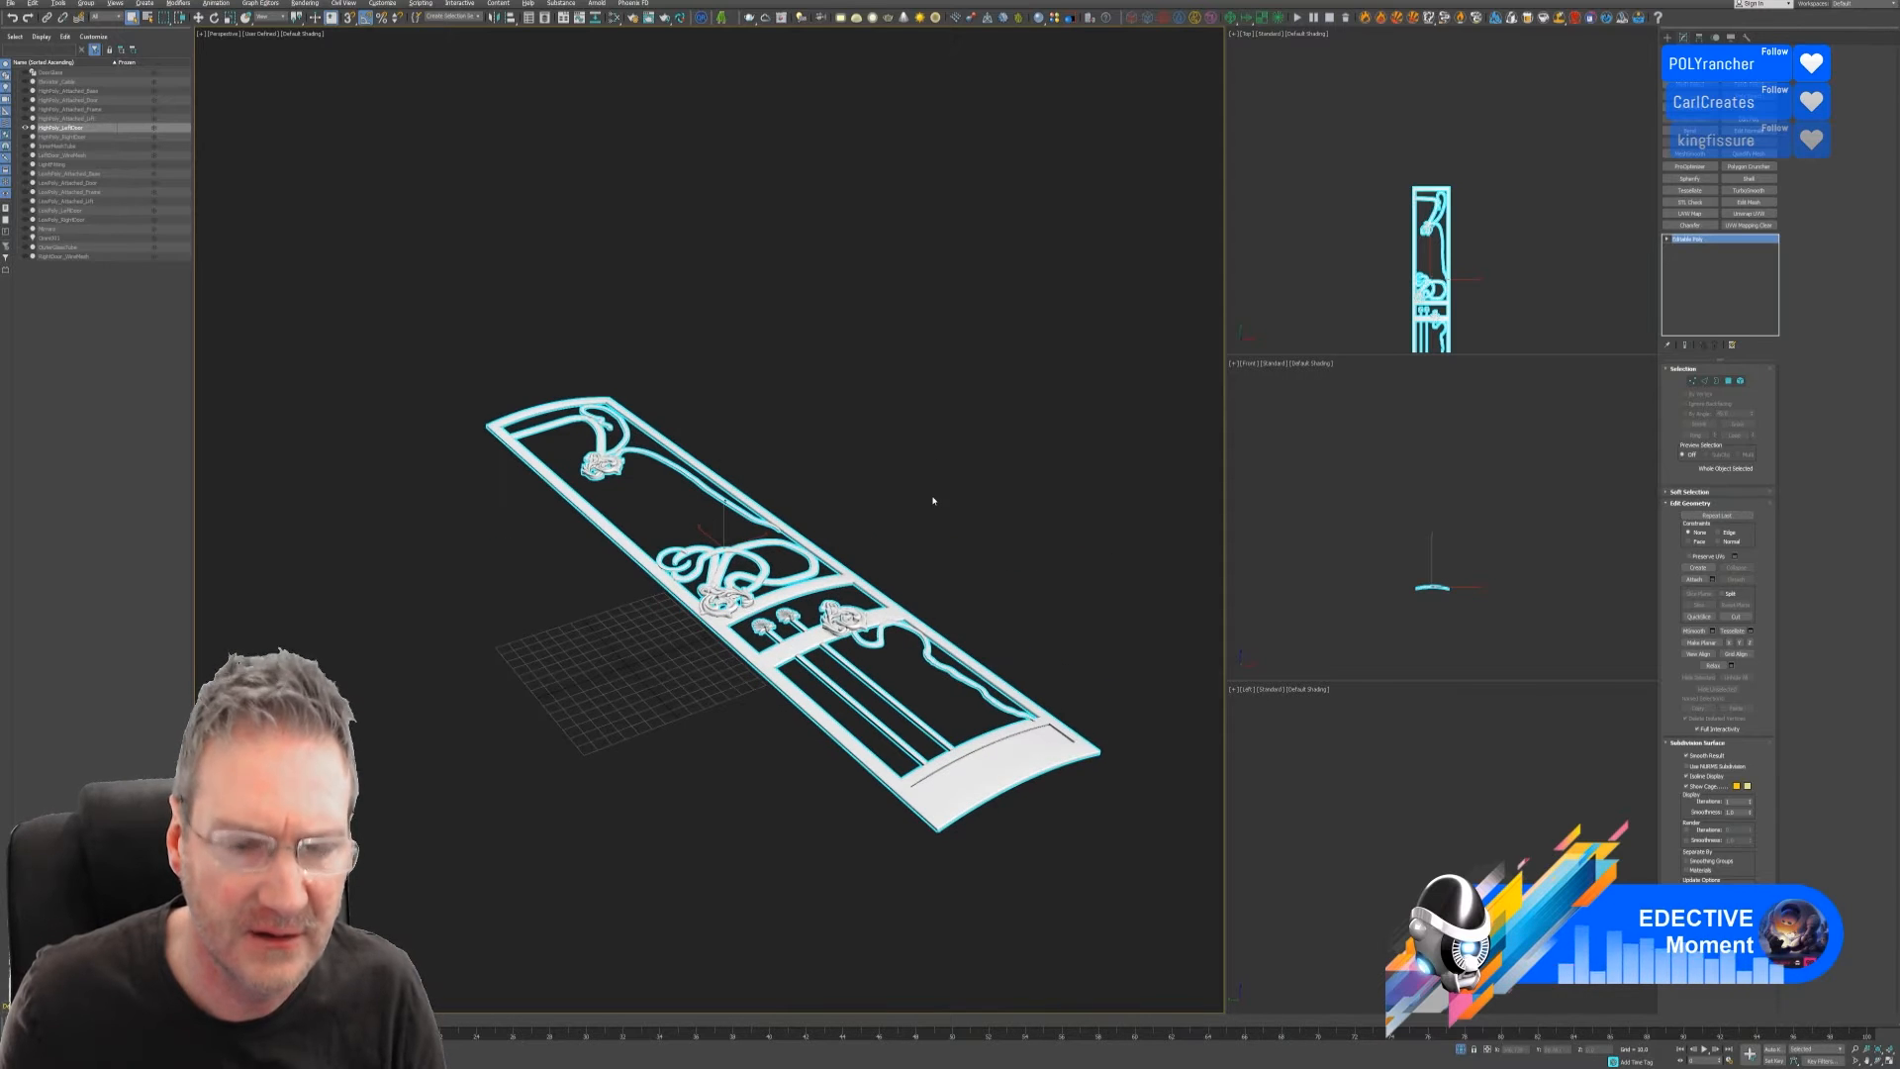
key(ctrl+z)
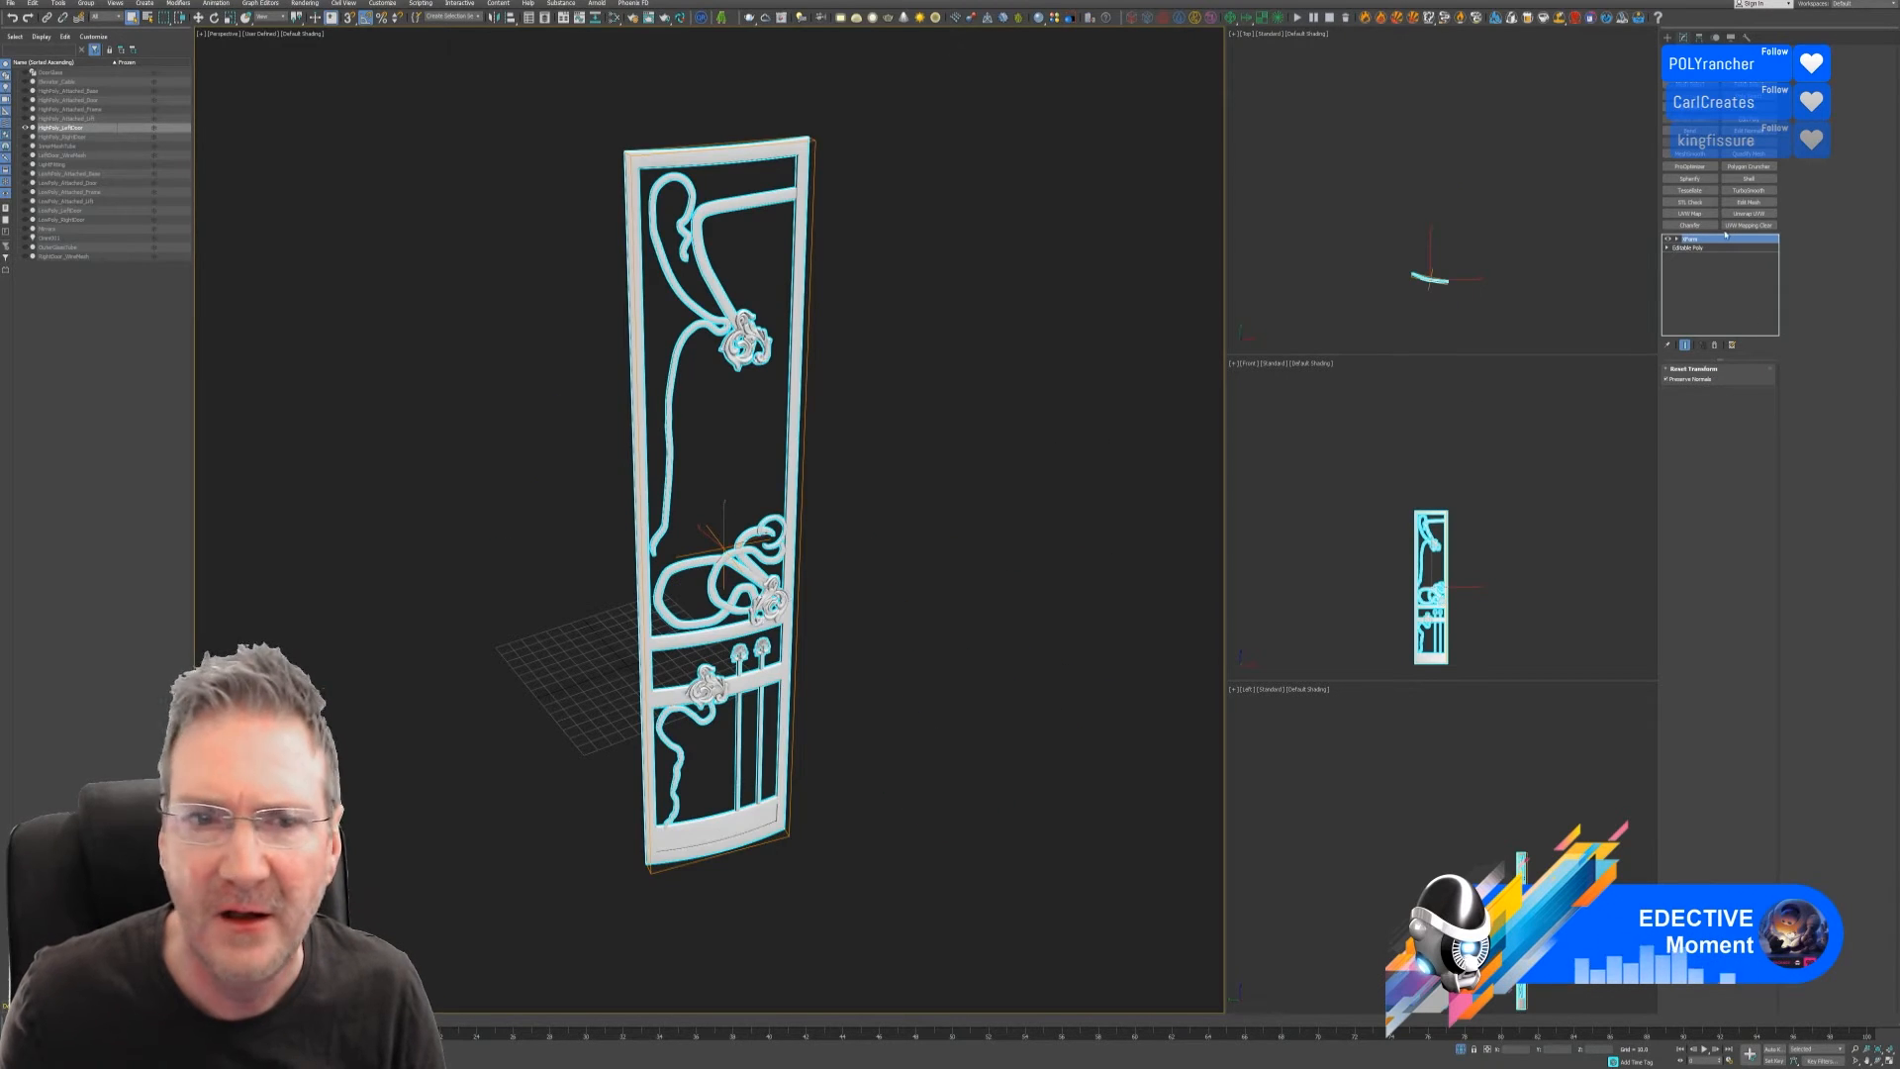
Toggle the Preserve Normals option of the left door's XForm modifier and check the door's shading
click(1667, 379)
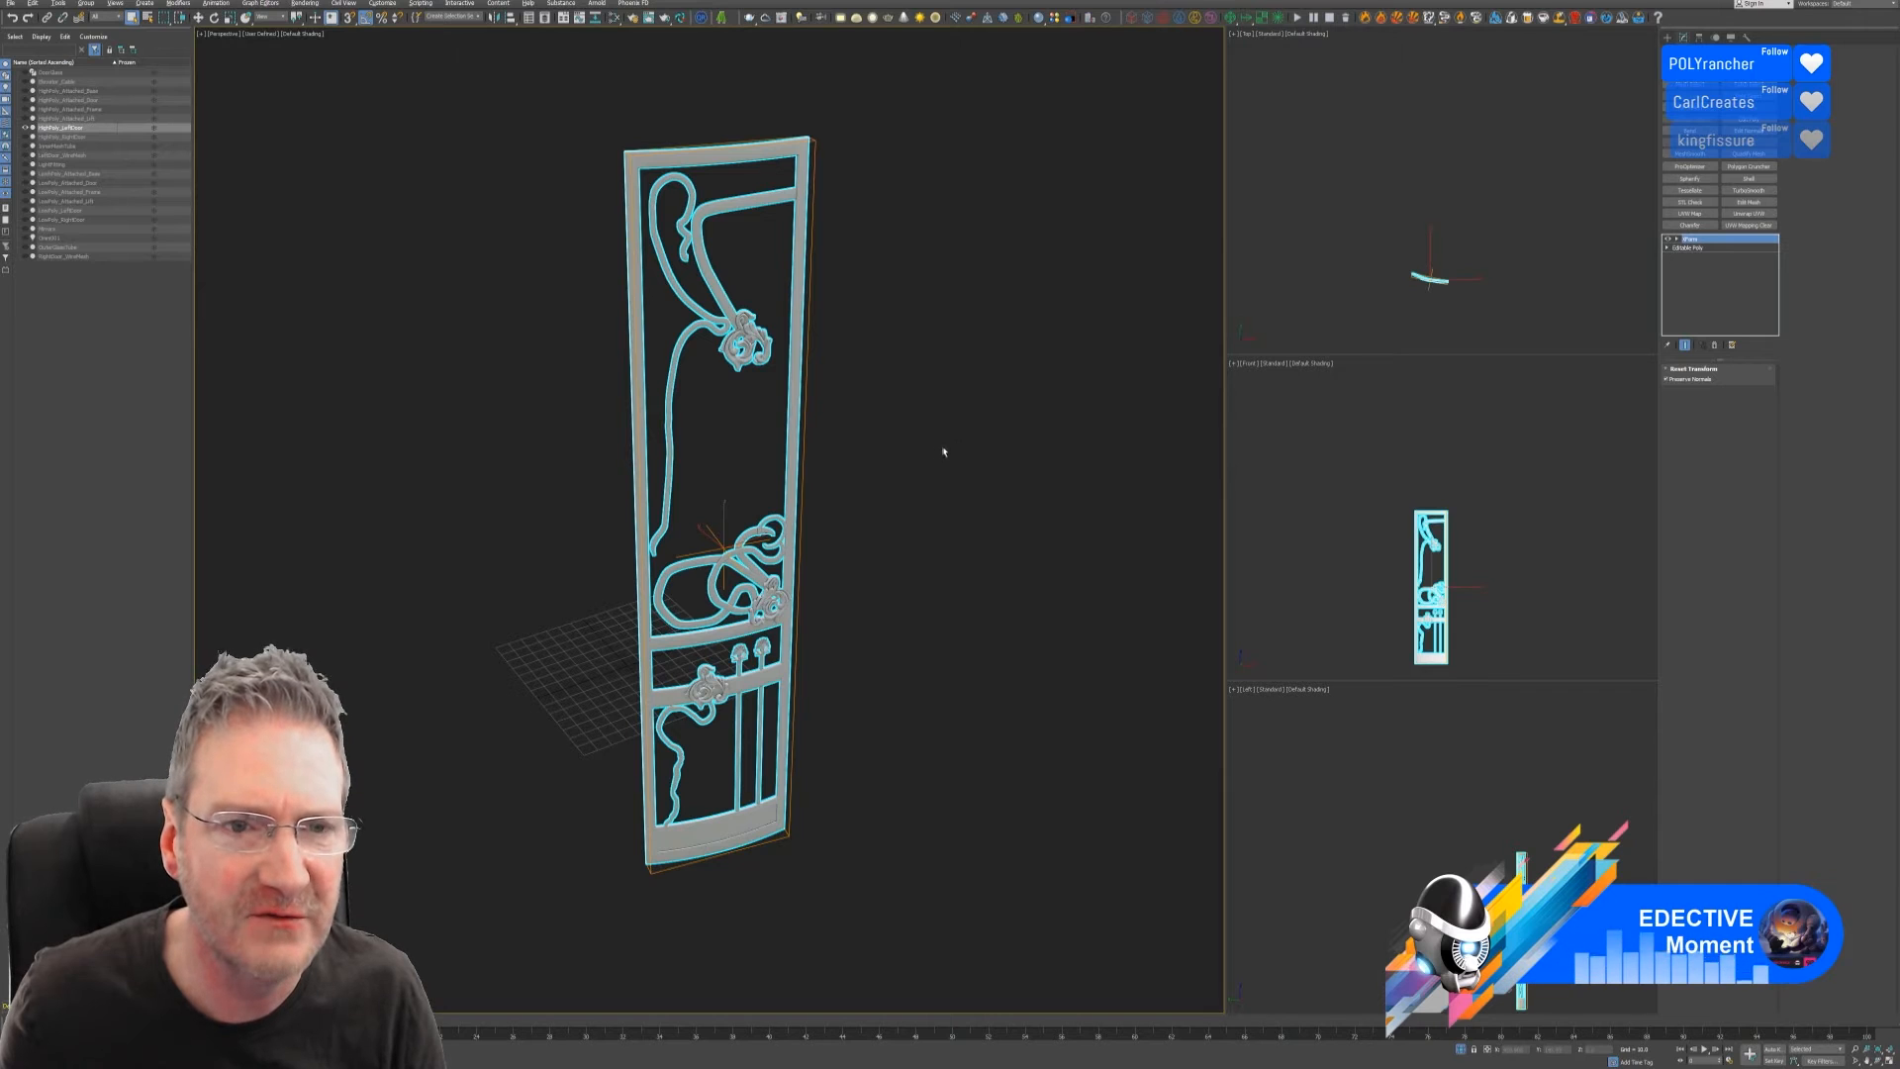
alt+middle_drag(963, 449, 970, 453)
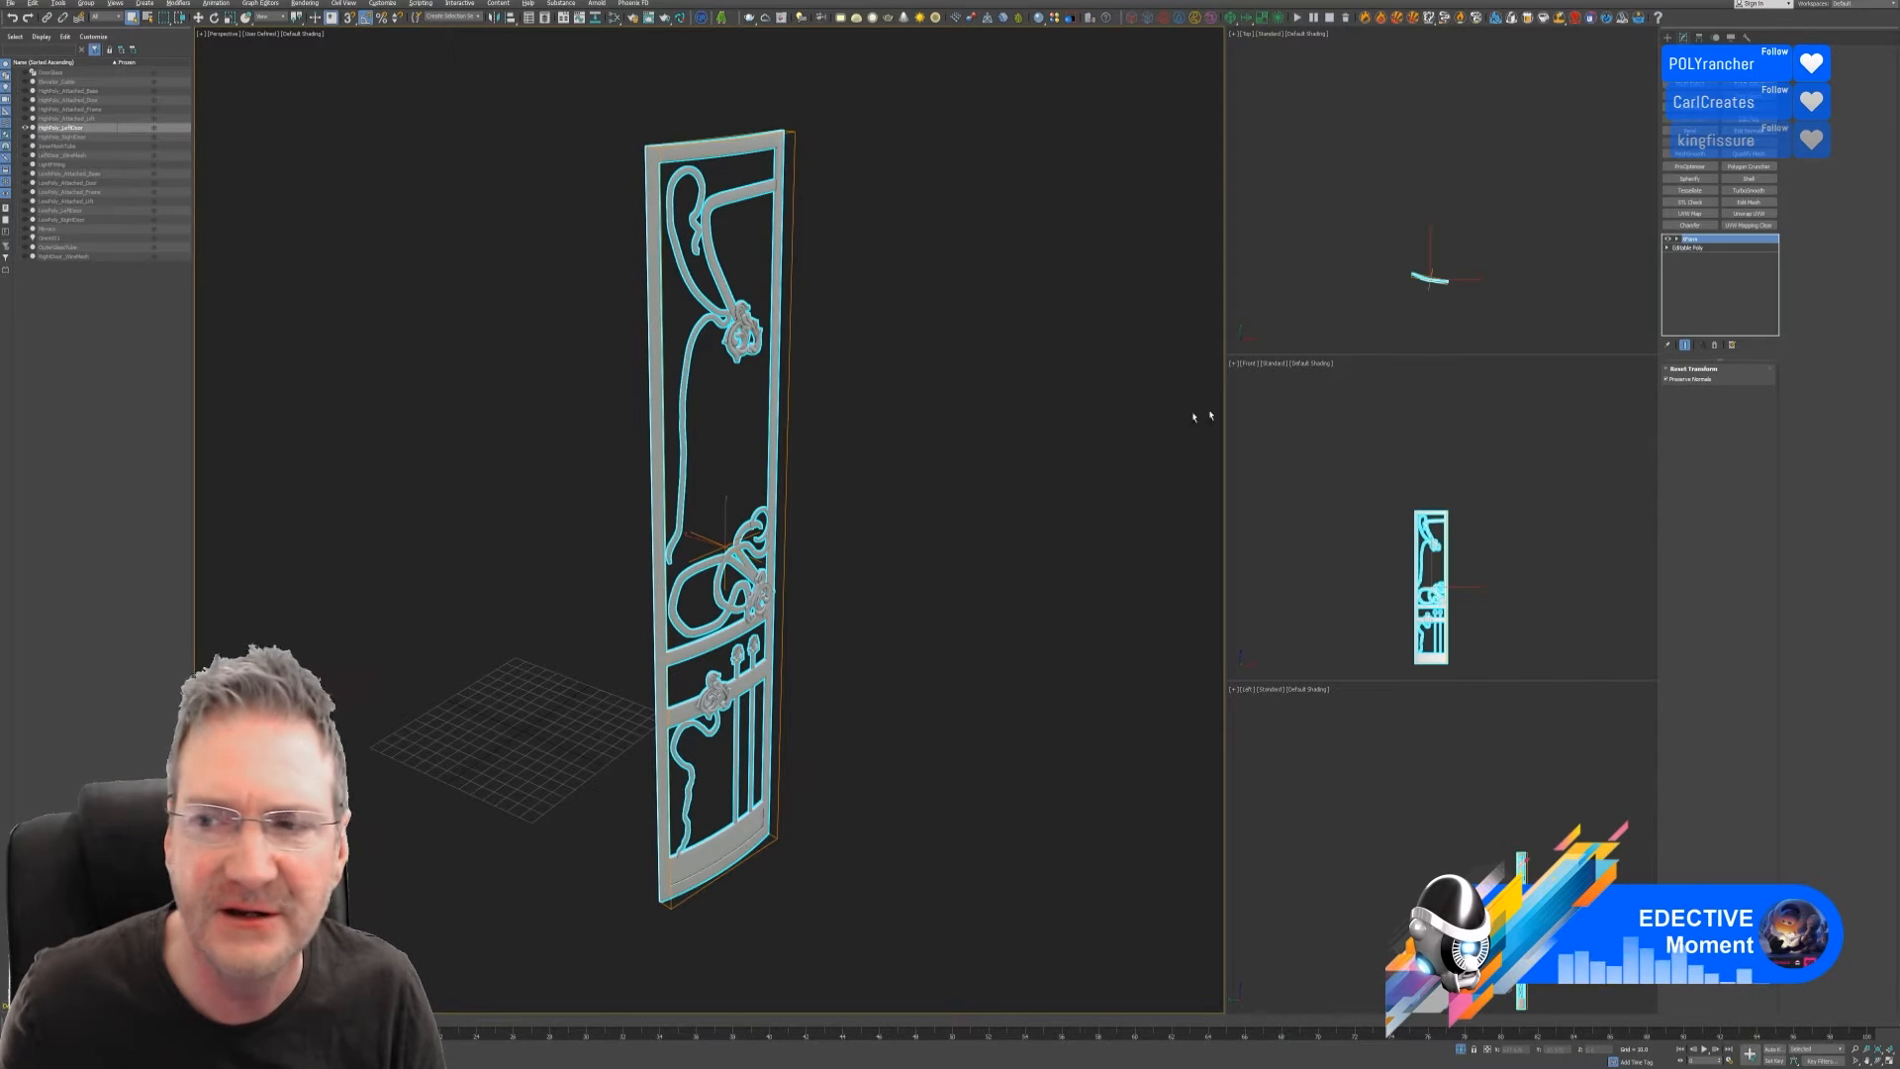